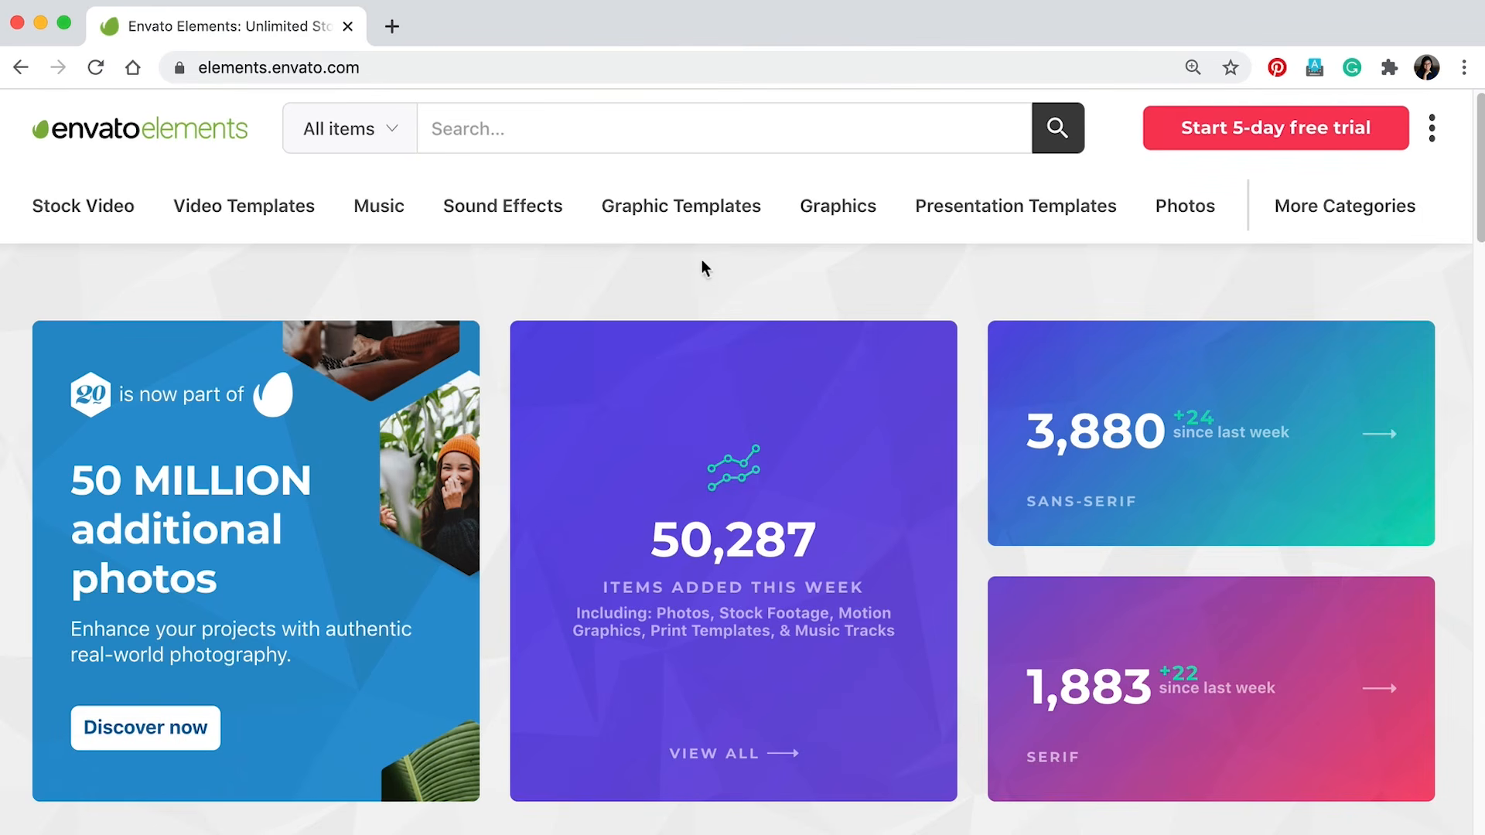
Open the Print Templates category within Graphic Templates and browse the available designs
mouse_move(680, 206)
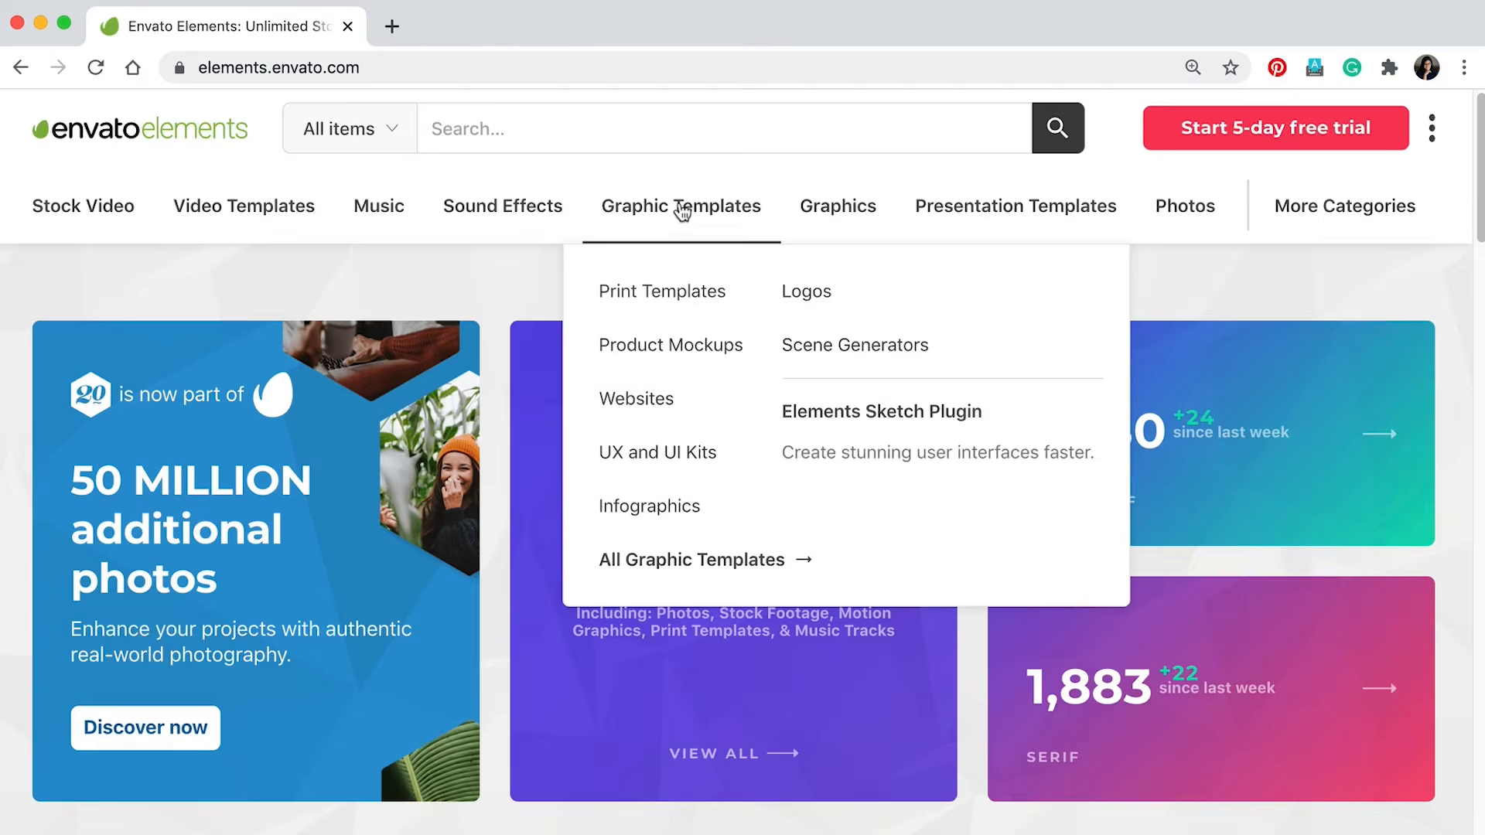
left_click(656, 299)
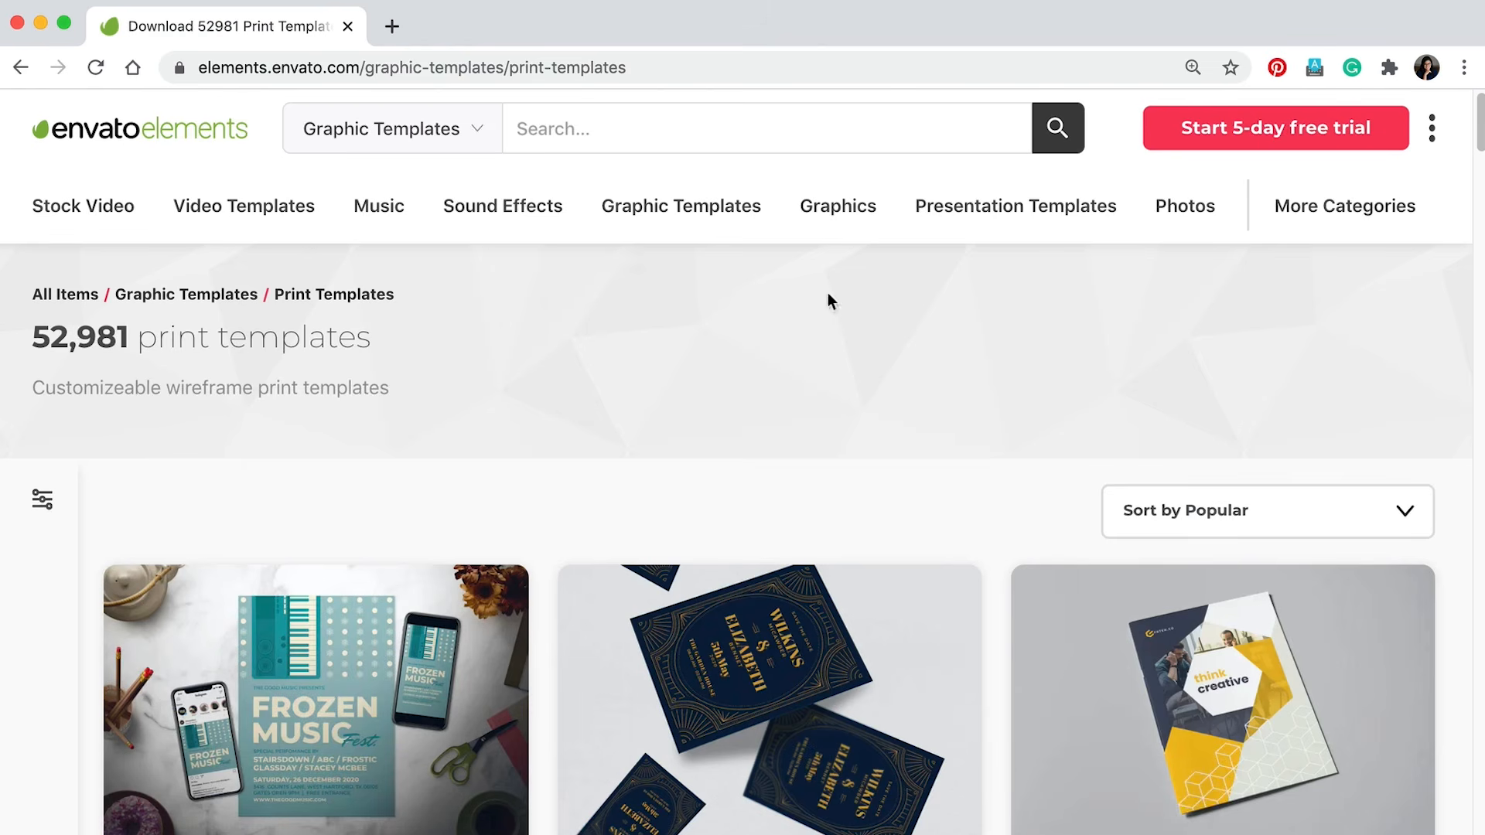
scroll(1477, 178, "down", 7)
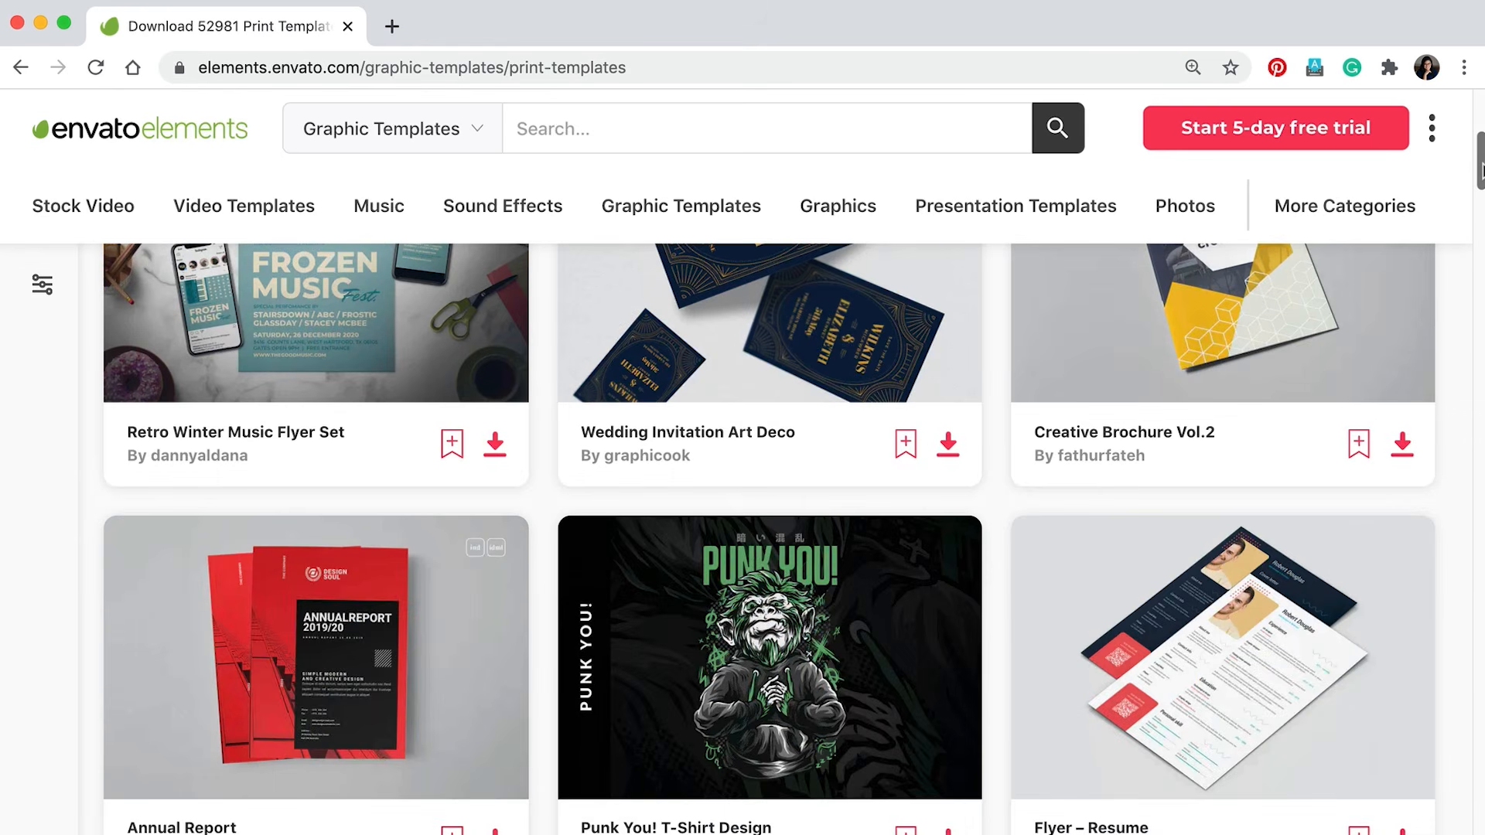
scroll(1480, 178, "down", 7)
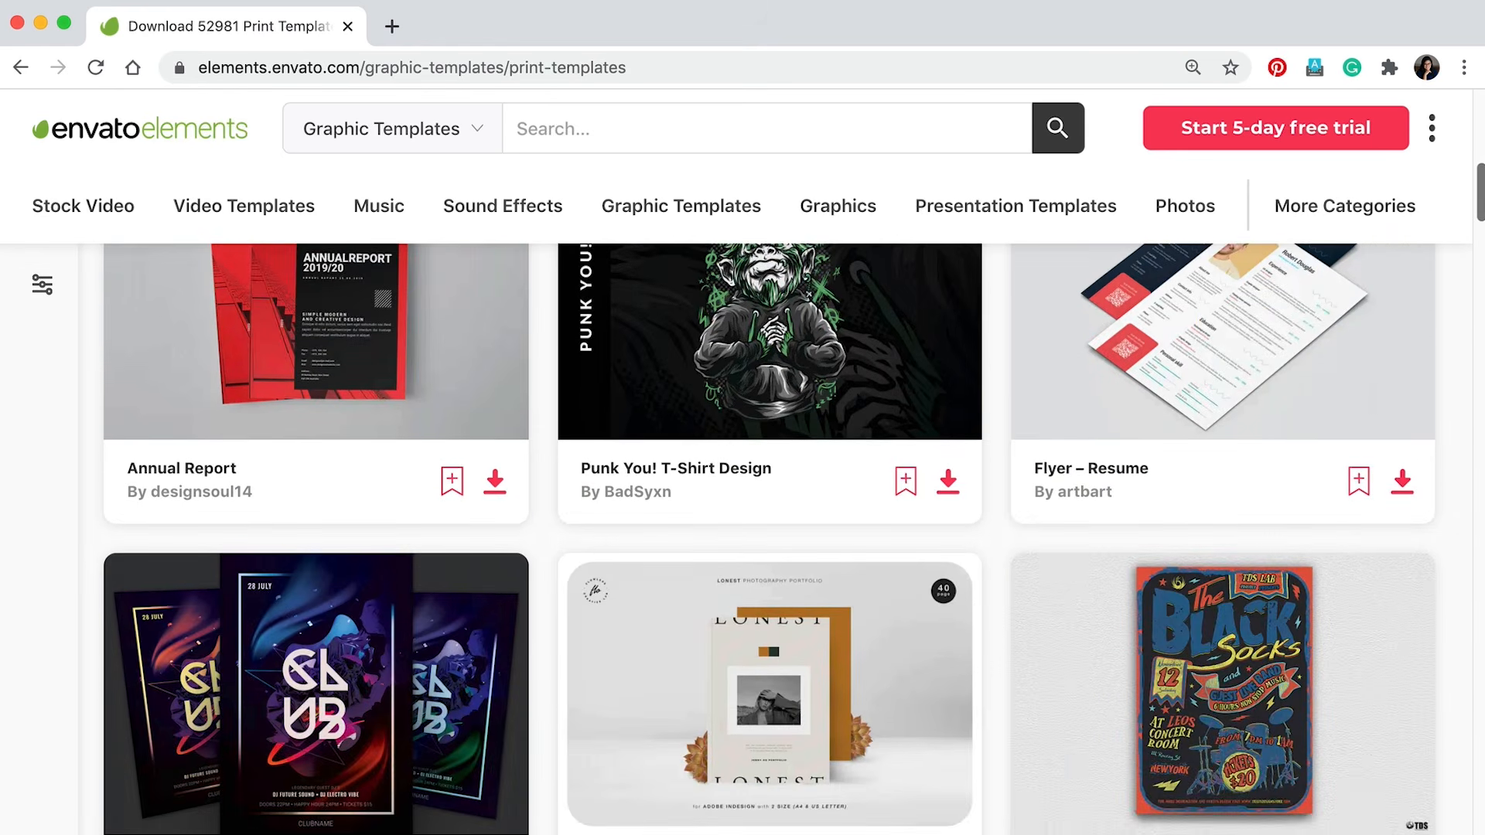
scroll(768, 539, "down", 6)
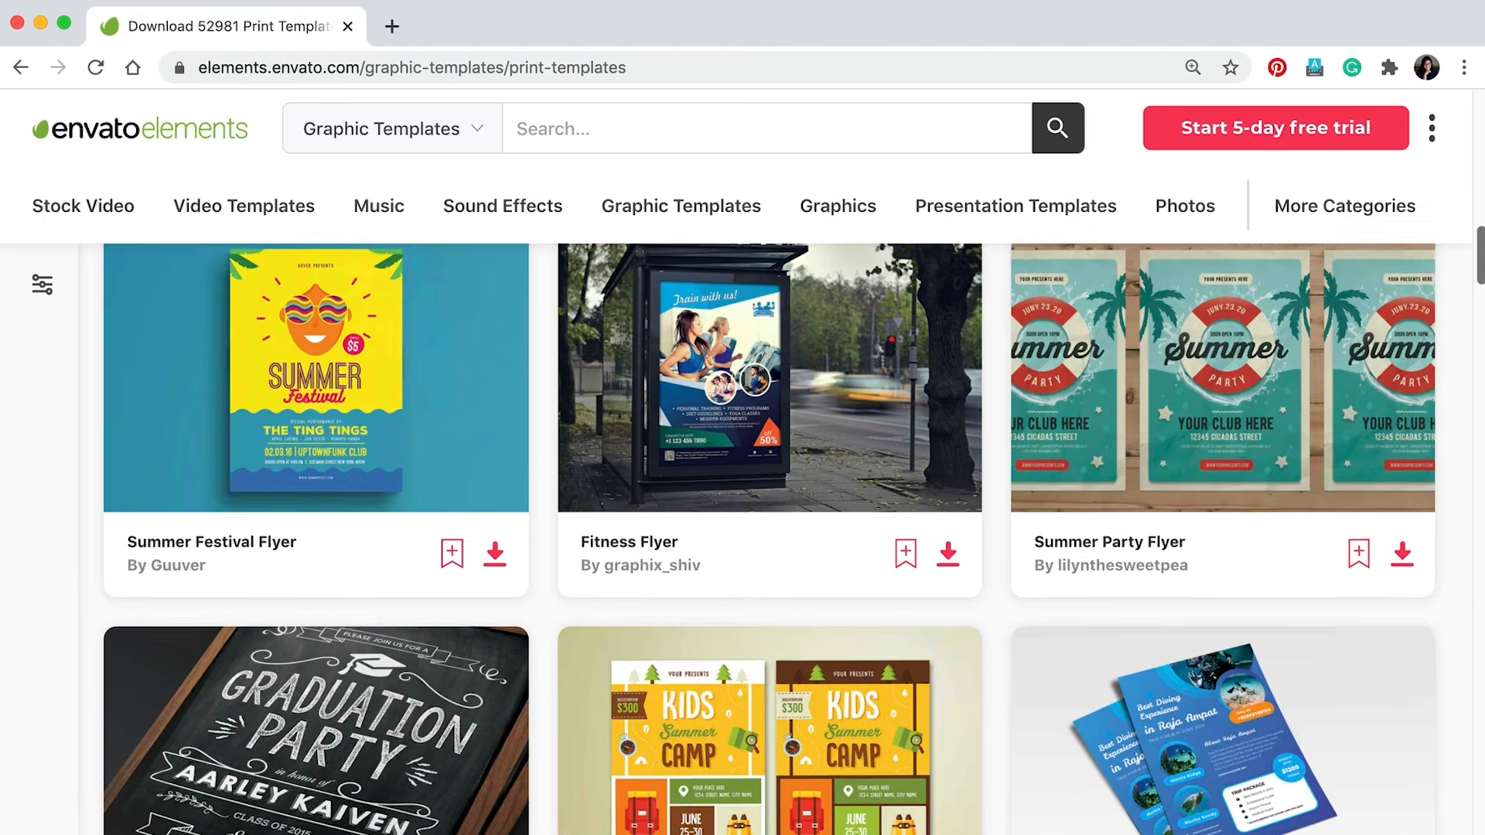
scroll(768, 539, "down", 5)
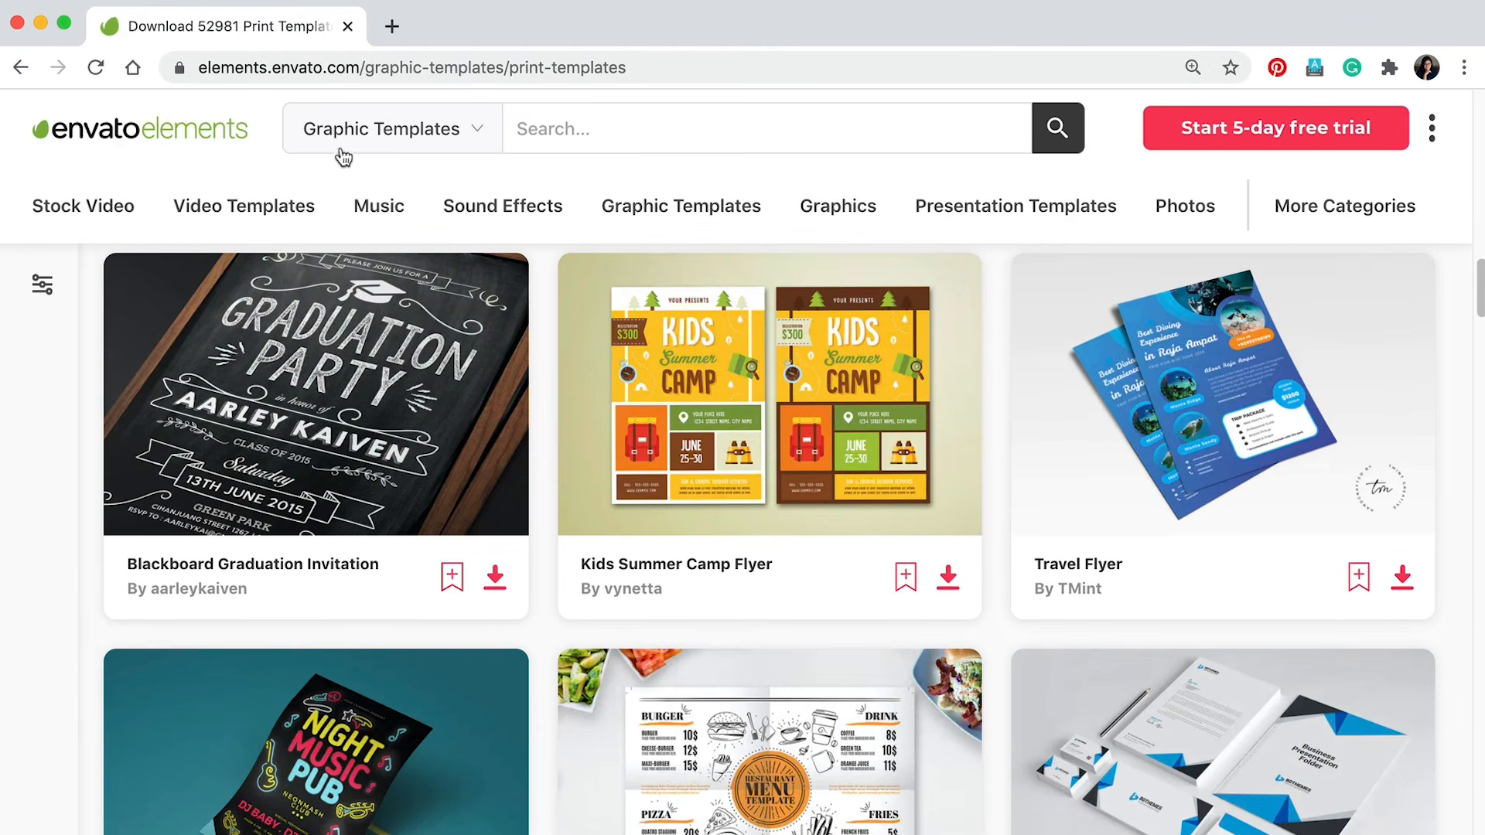
Search the print templates for "magazine cover"
left_click(678, 121)
type("magazine")
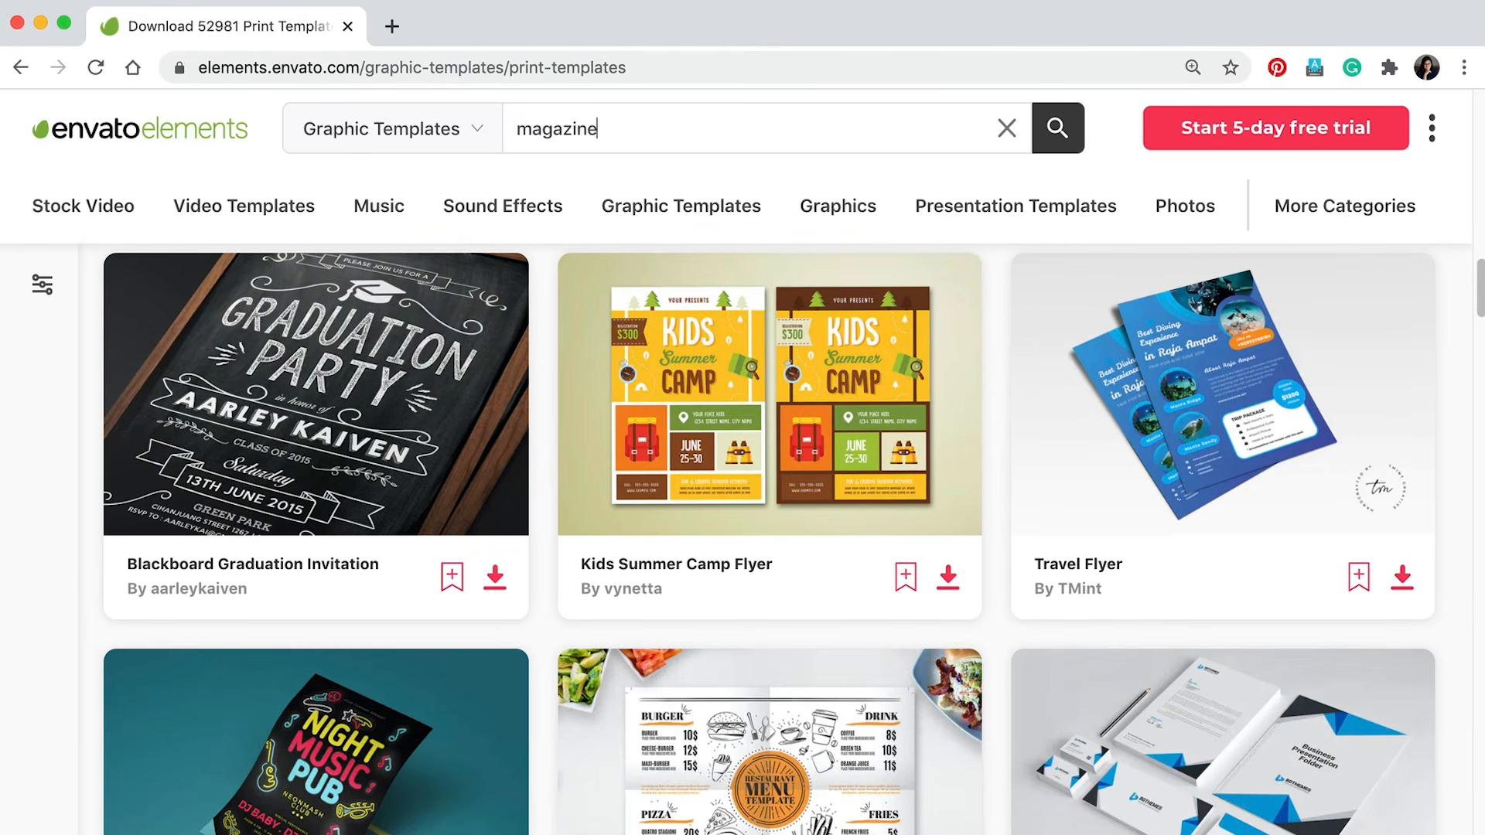
type(" cover")
key("Return")
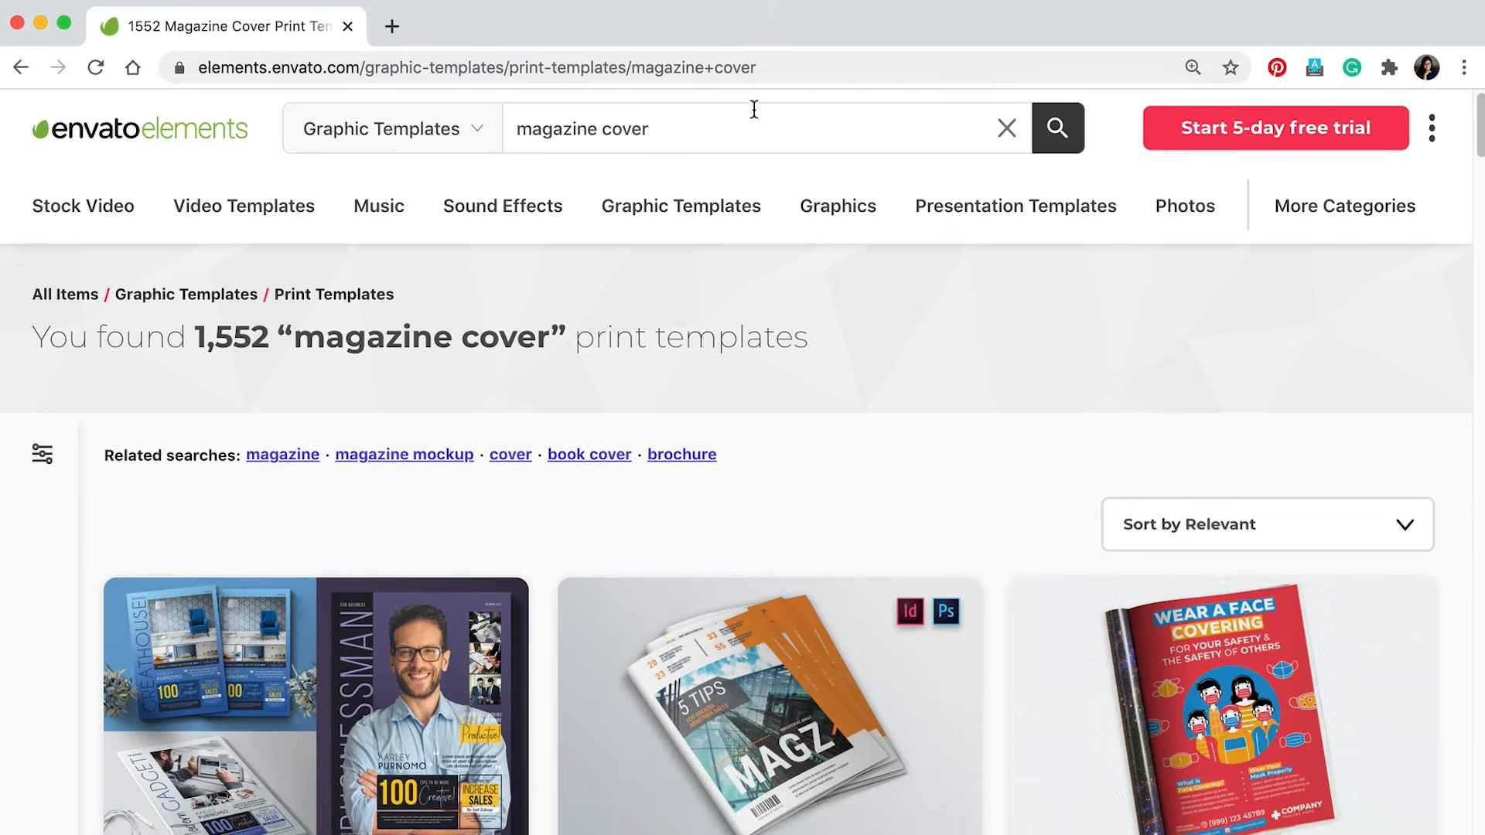
Browse the magazine cover results and open the Madelynn Magazine template in a new tab
scroll(851, 435, "down", 5)
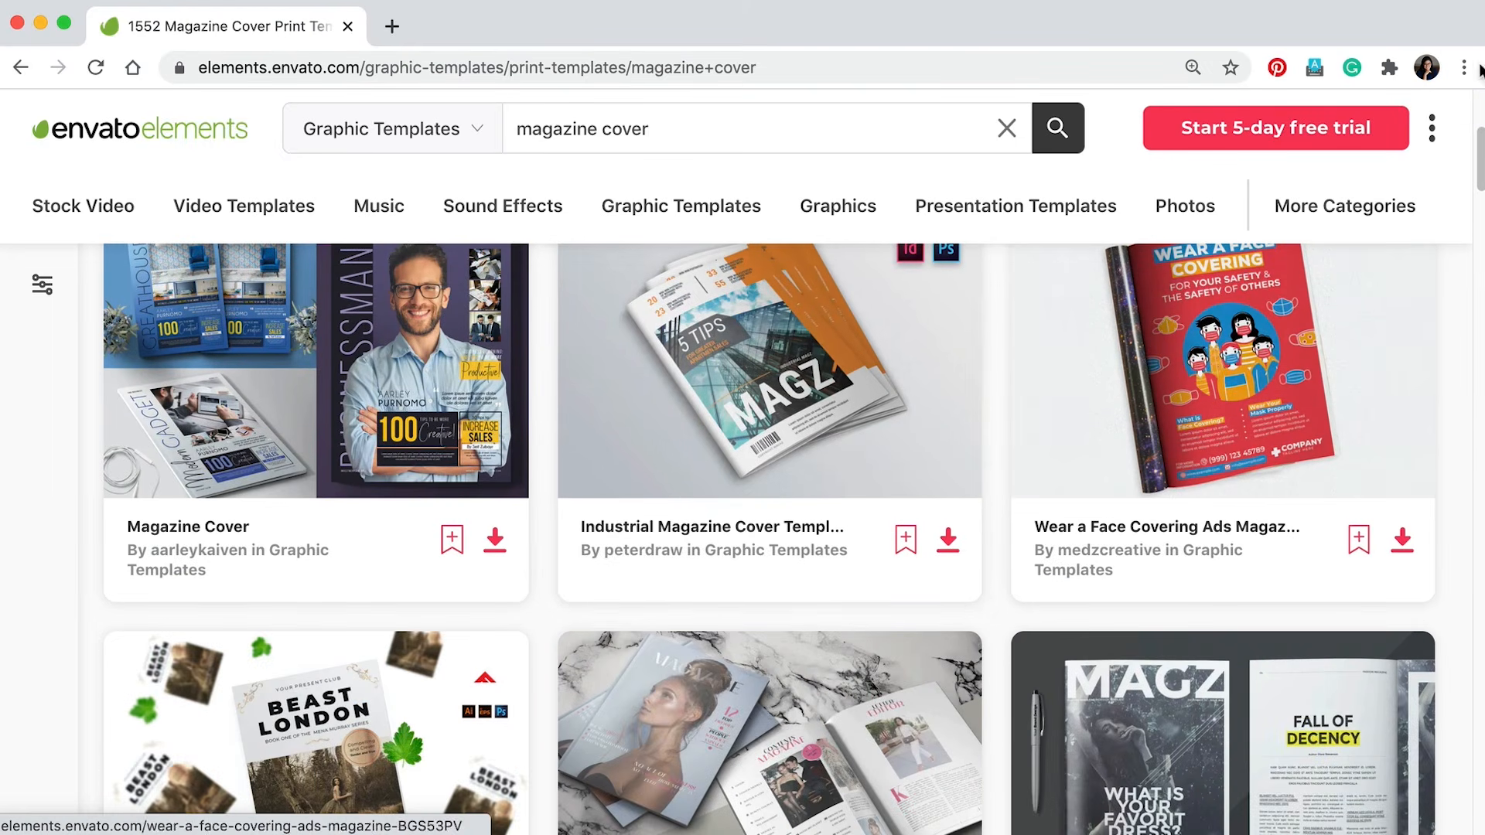
scroll(774, 480, "down", 4)
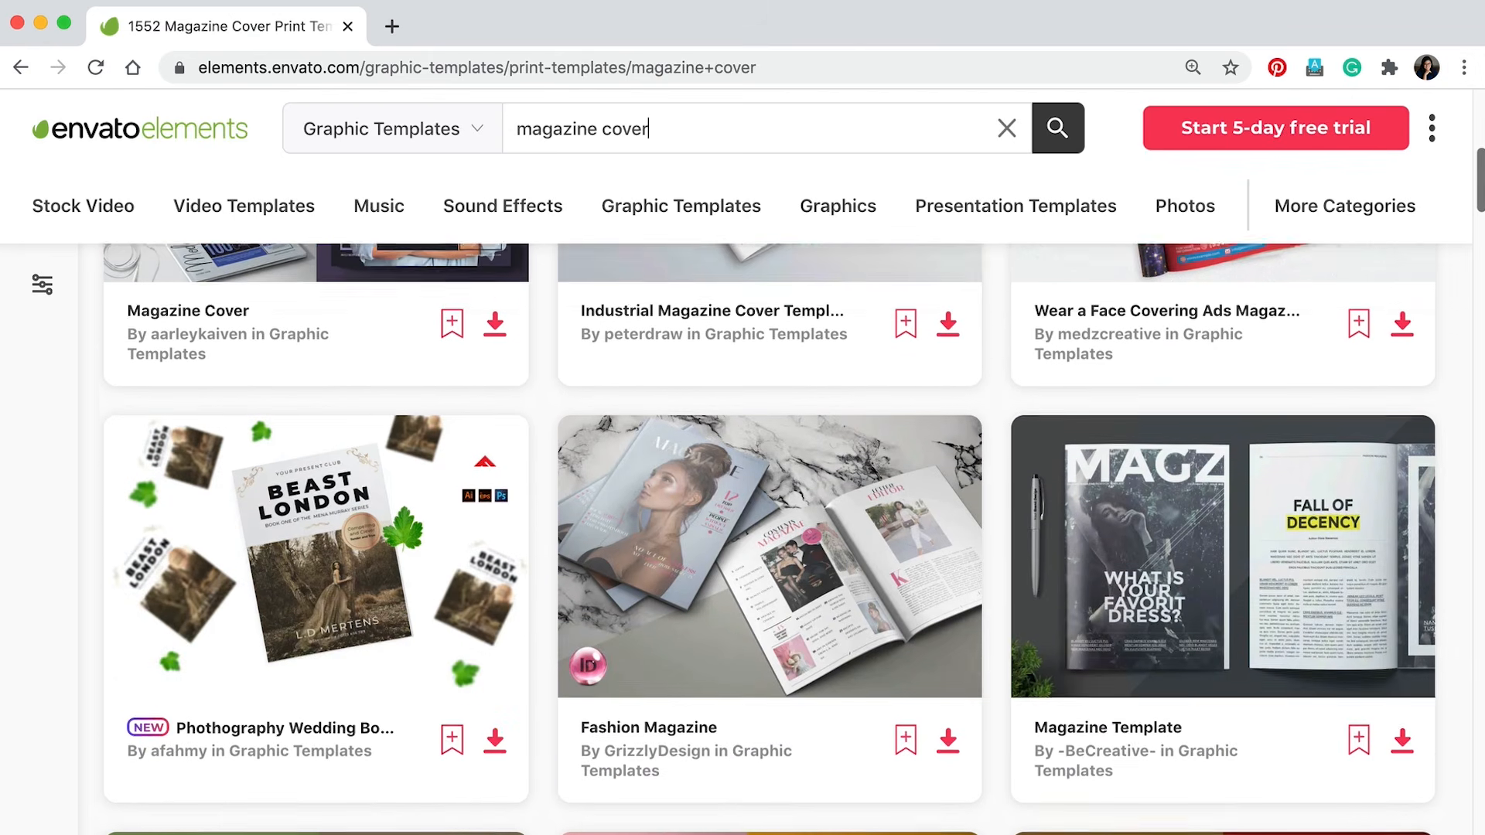
scroll(1437, 287, "down", 6)
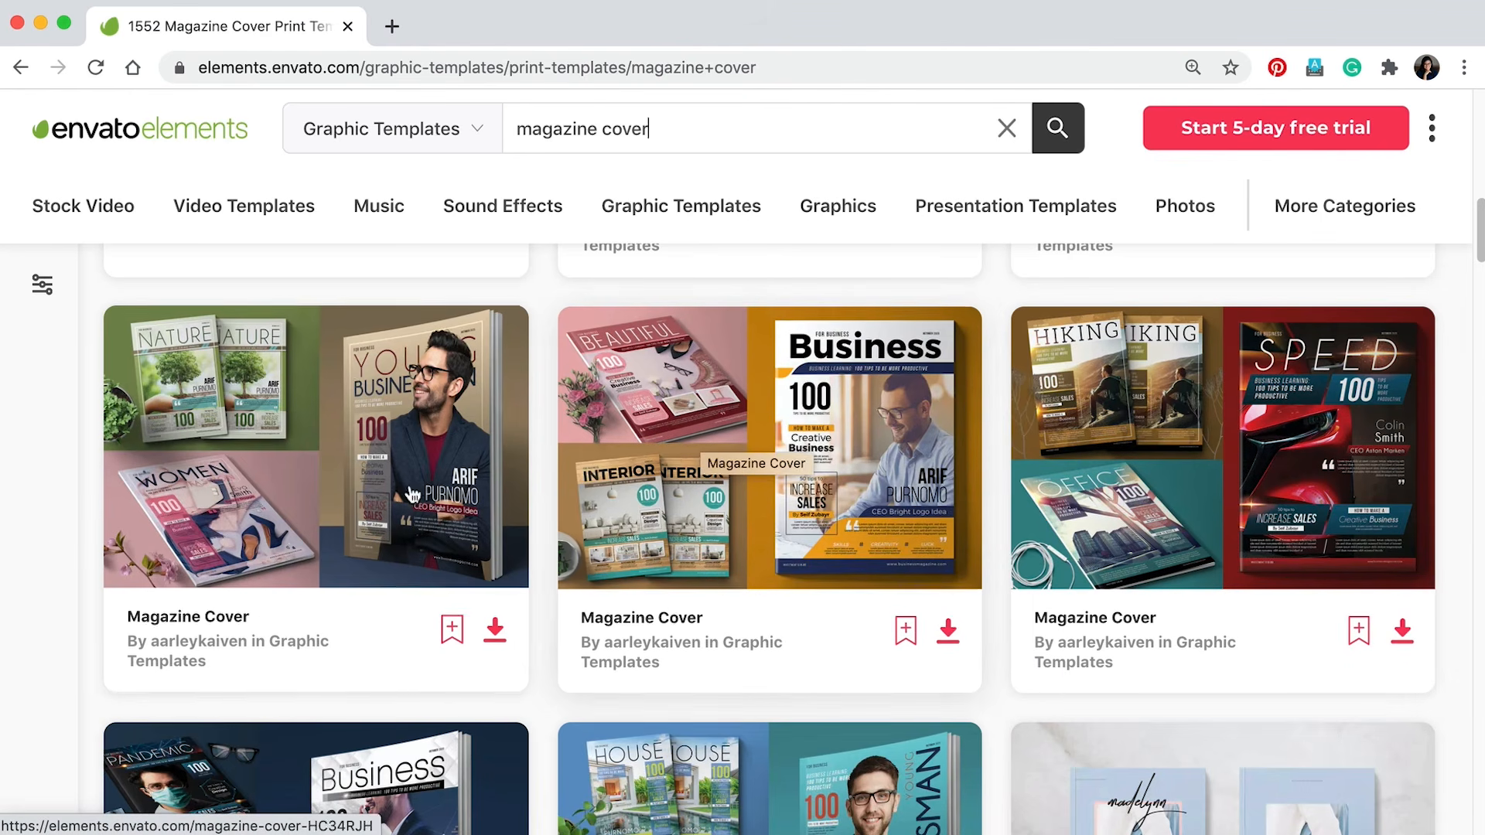
scroll(1480, 233, "down", 7)
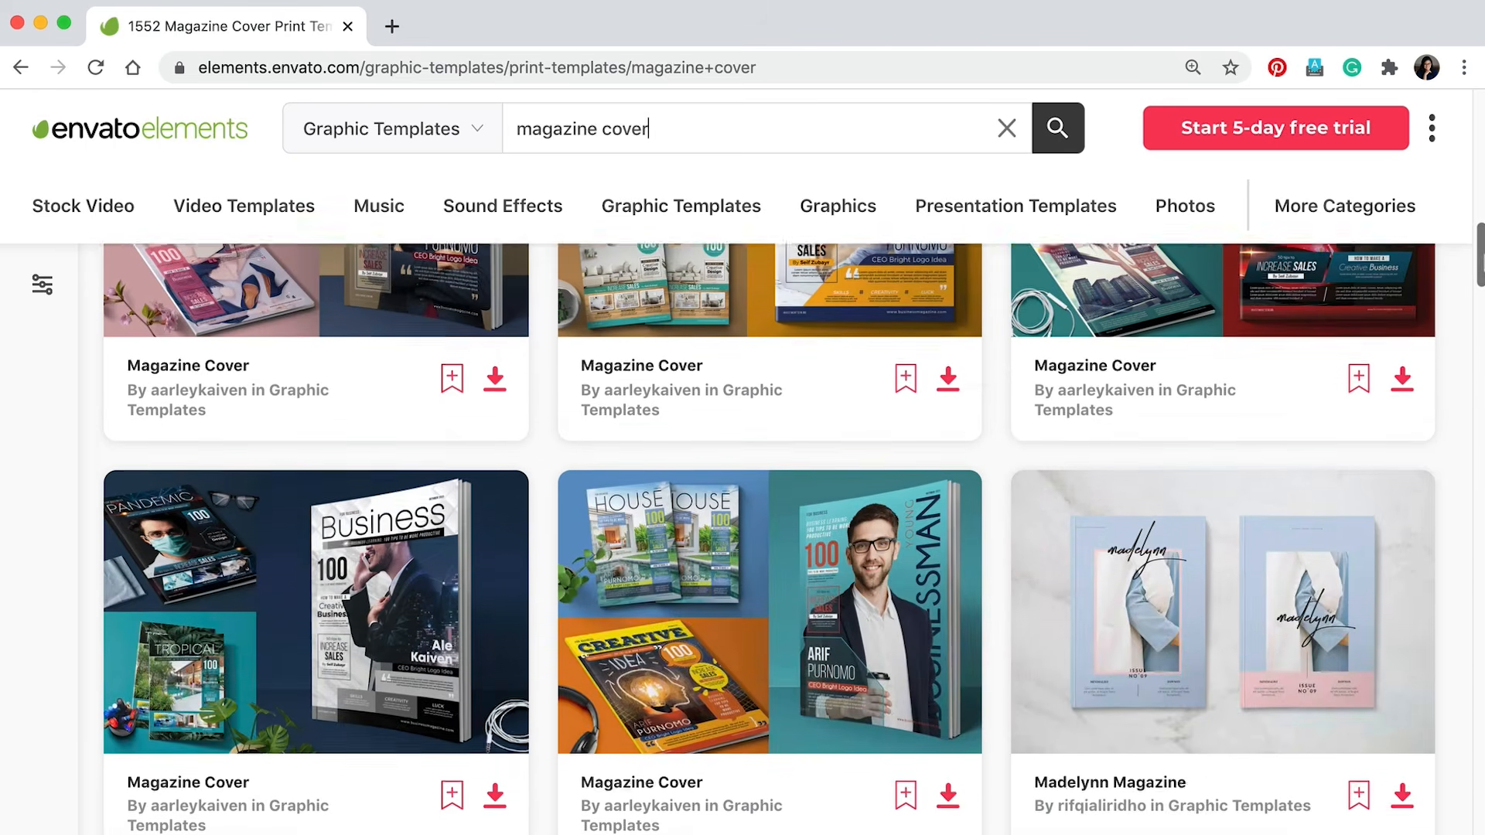
right_click(1247, 384)
left_click(1247, 385)
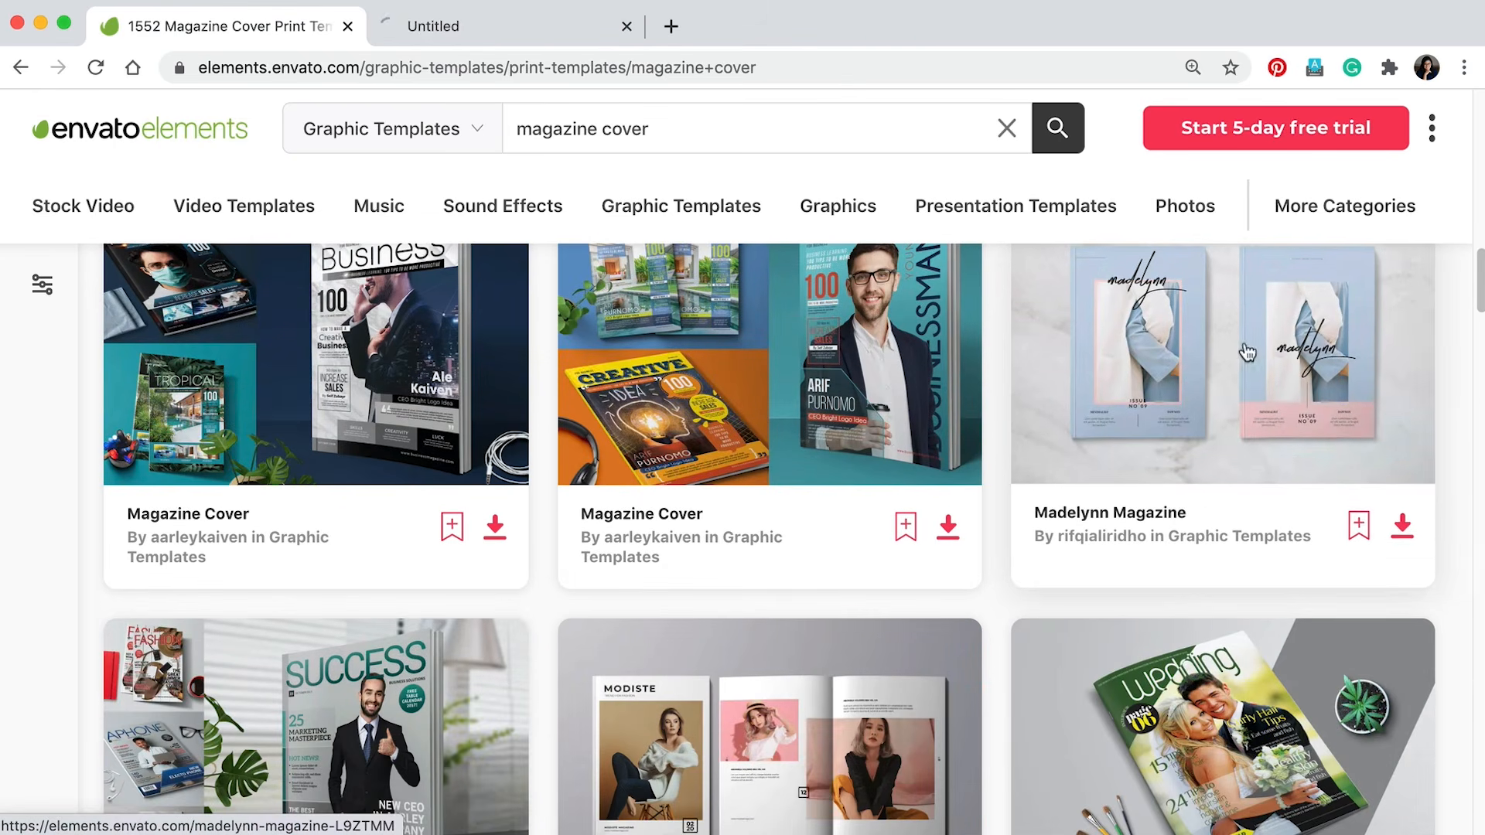
Find the Creative Magazine Cover Template further down the results and open it in a new tab
scroll(1480, 288, "down", 1)
scroll(1481, 288, "down", 9)
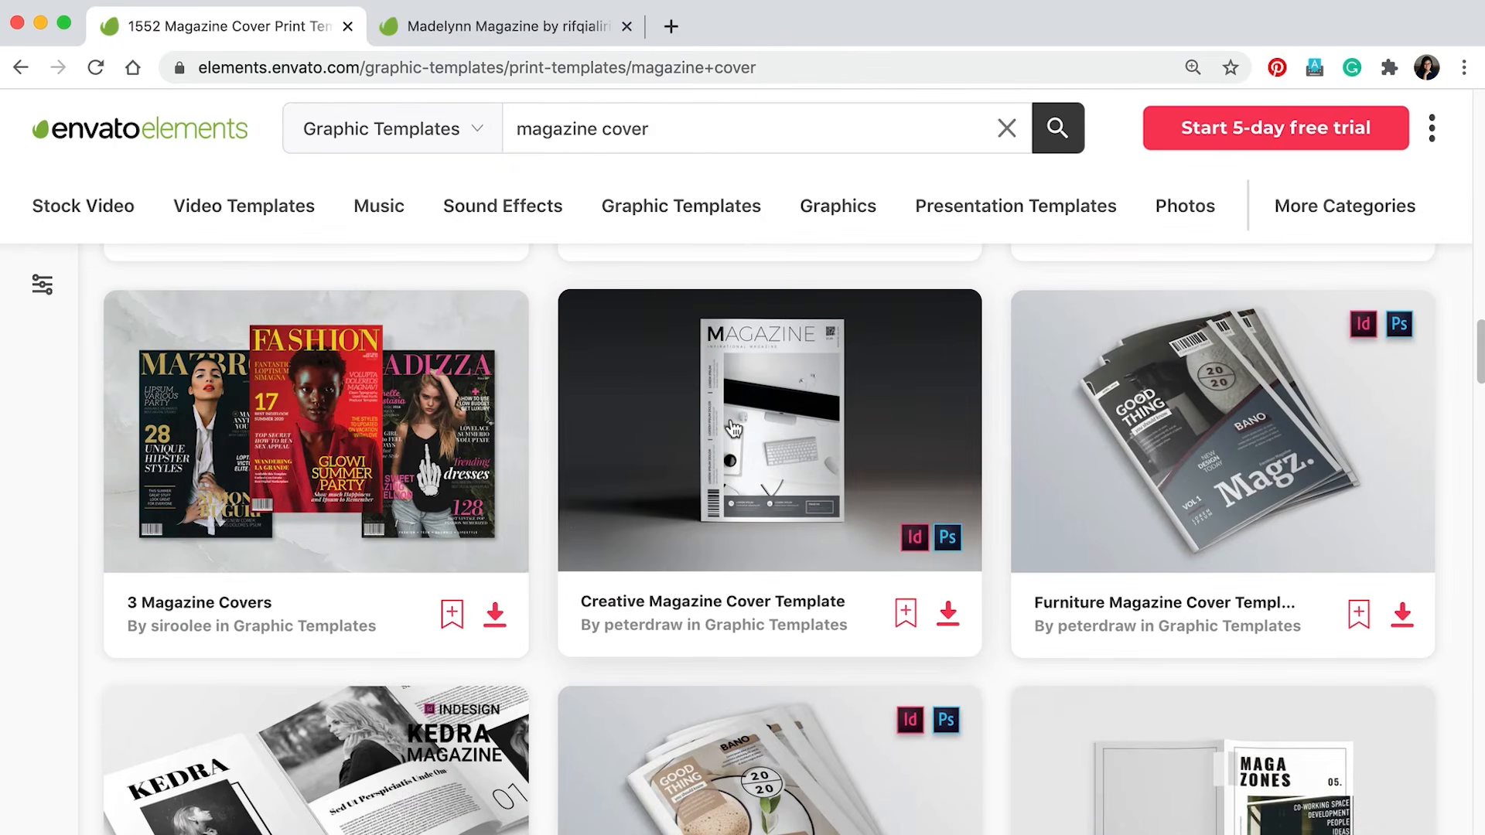
right_click(754, 413)
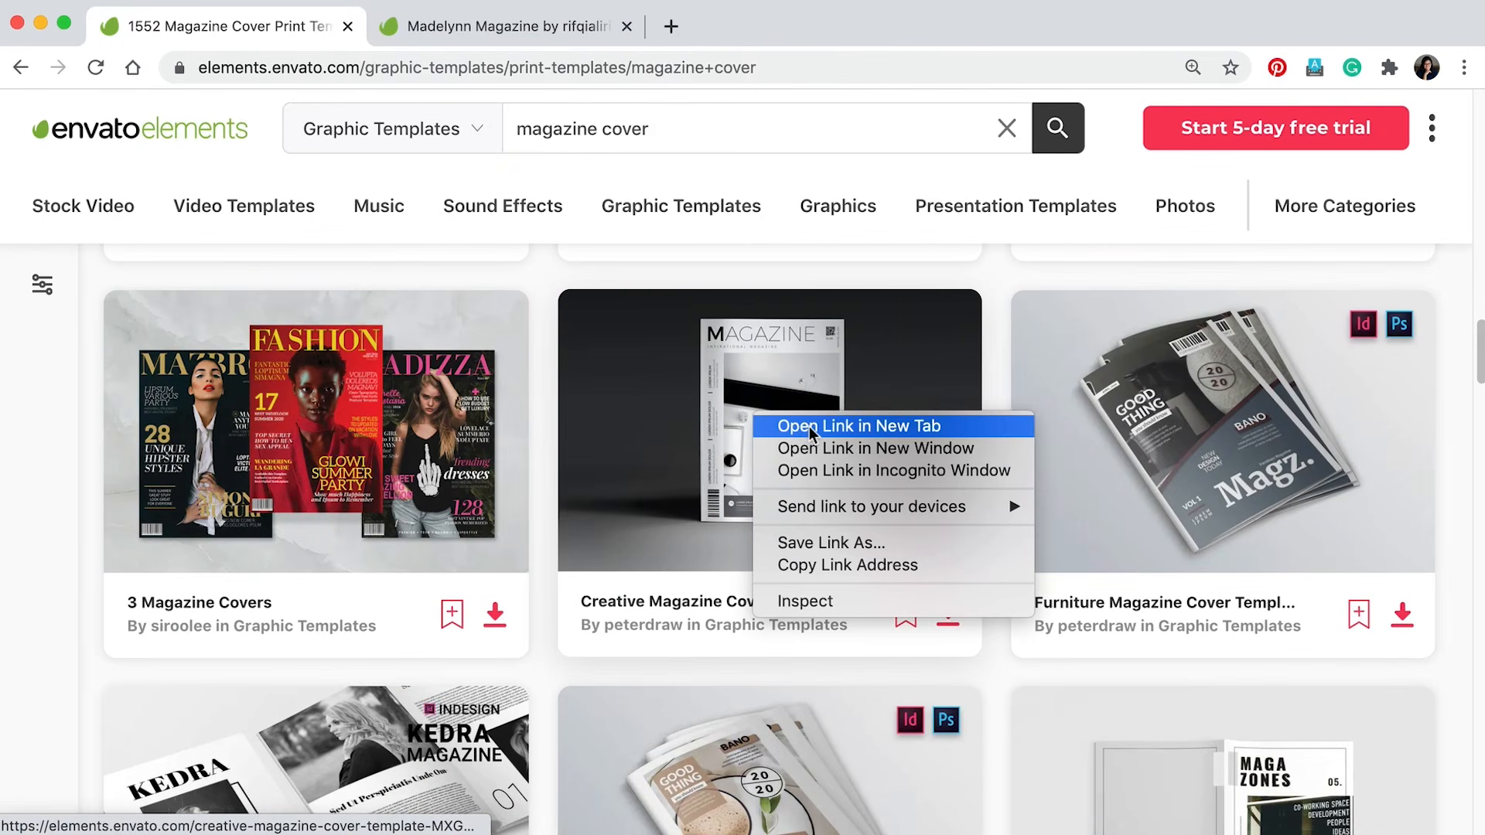
left_click(810, 428)
Find the Interior Magazine Cover Template further down the results and open it in a new tab
scroll(1480, 403, "down", 4)
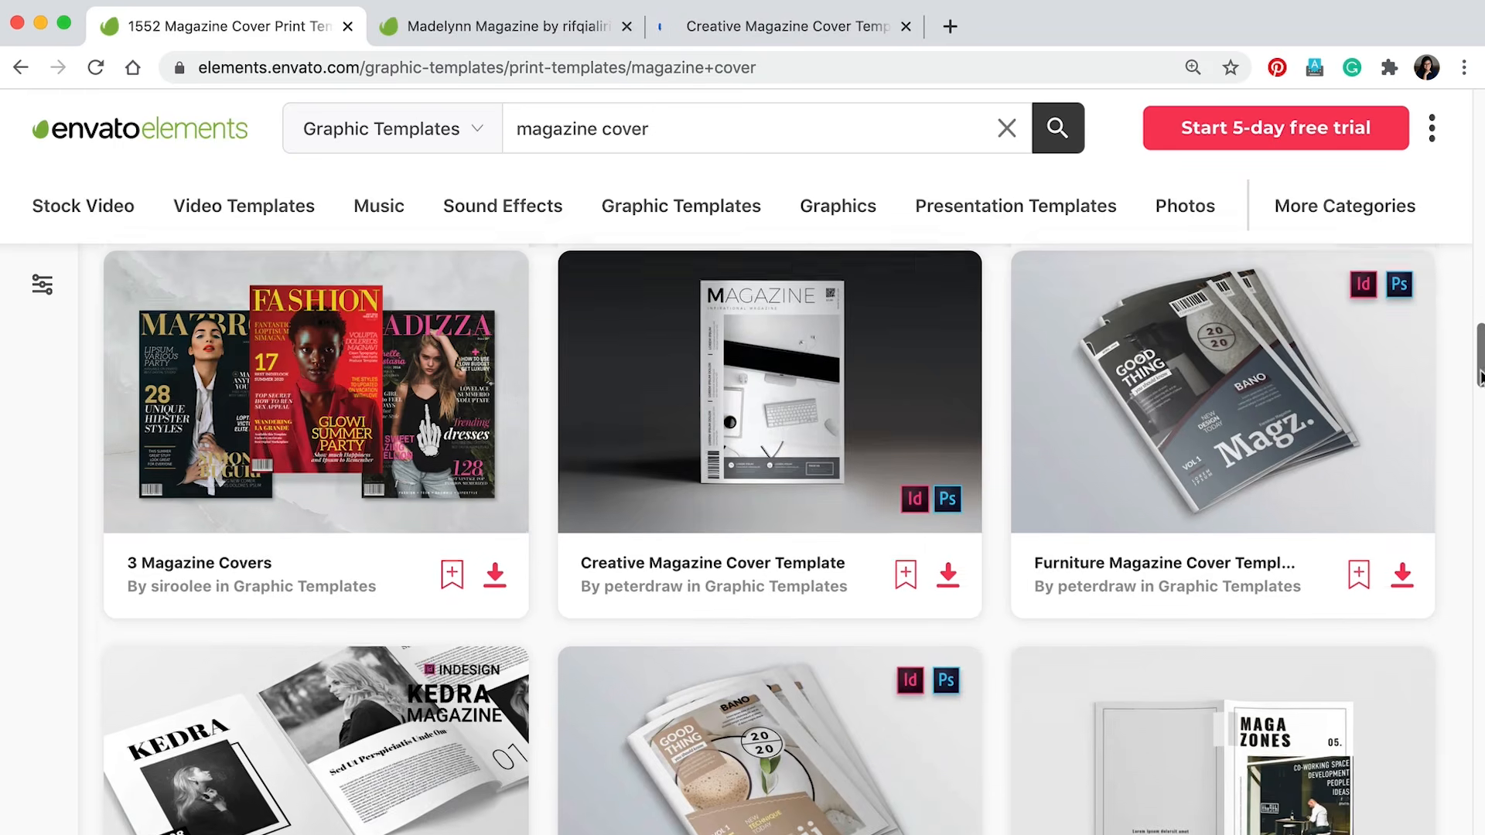
scroll(1481, 402, "down", 5)
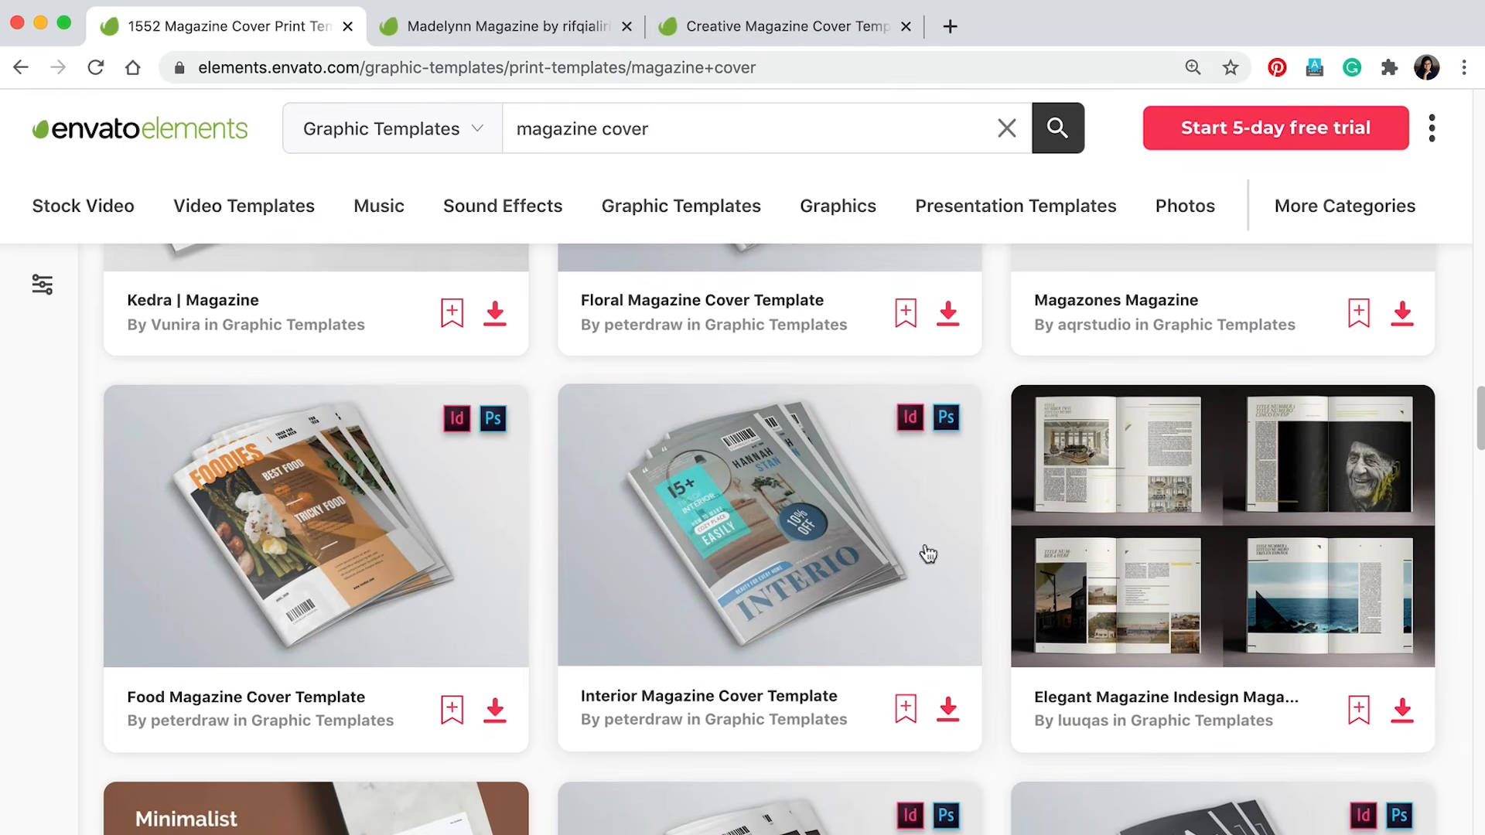
right_click(854, 449)
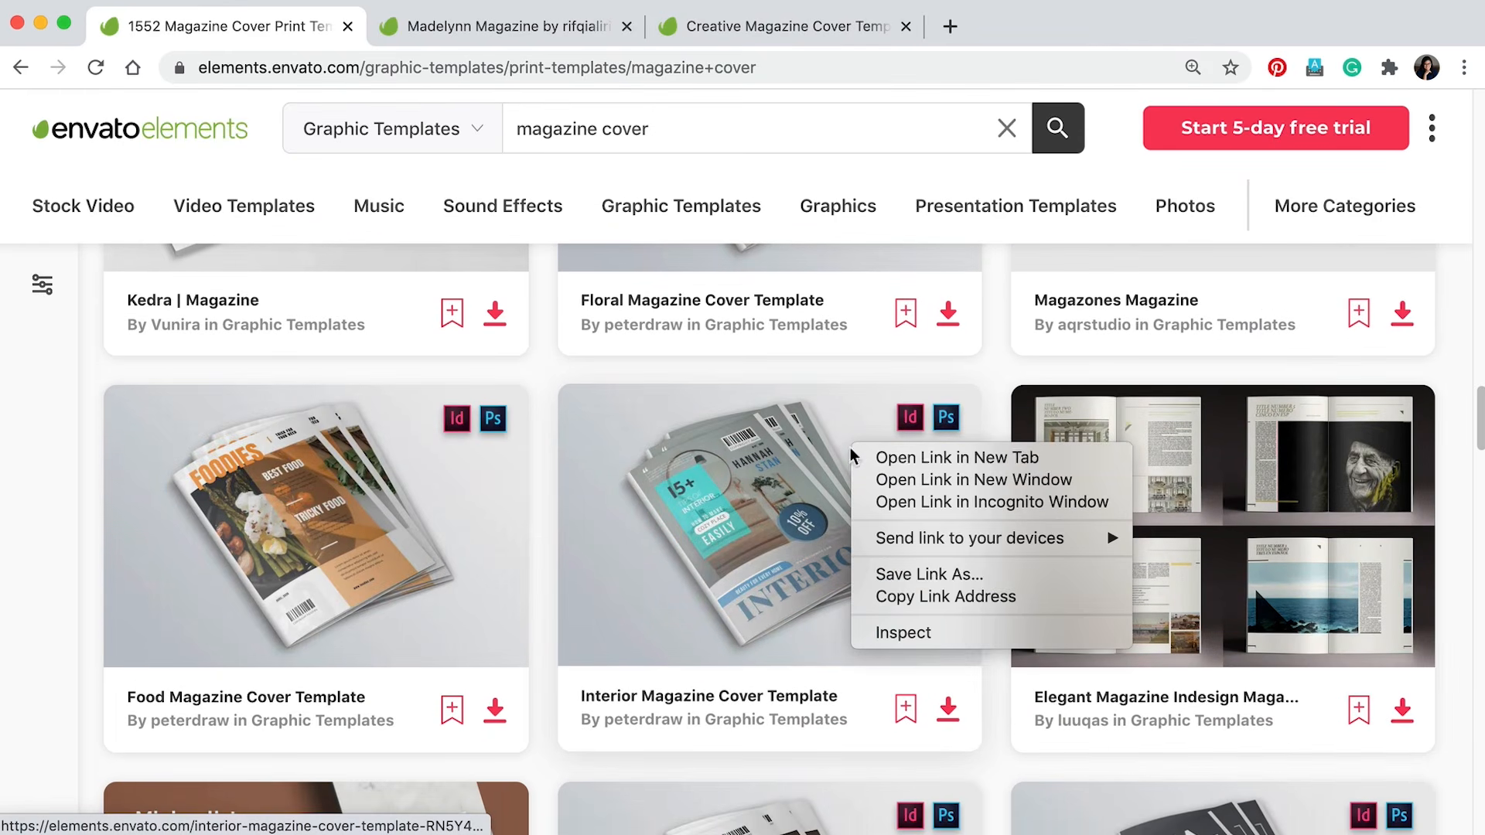
left_click(892, 464)
Examine the Madelynn Magazine preview images, and switch to the Creative Magazine Cover Template page
left_click(481, 28)
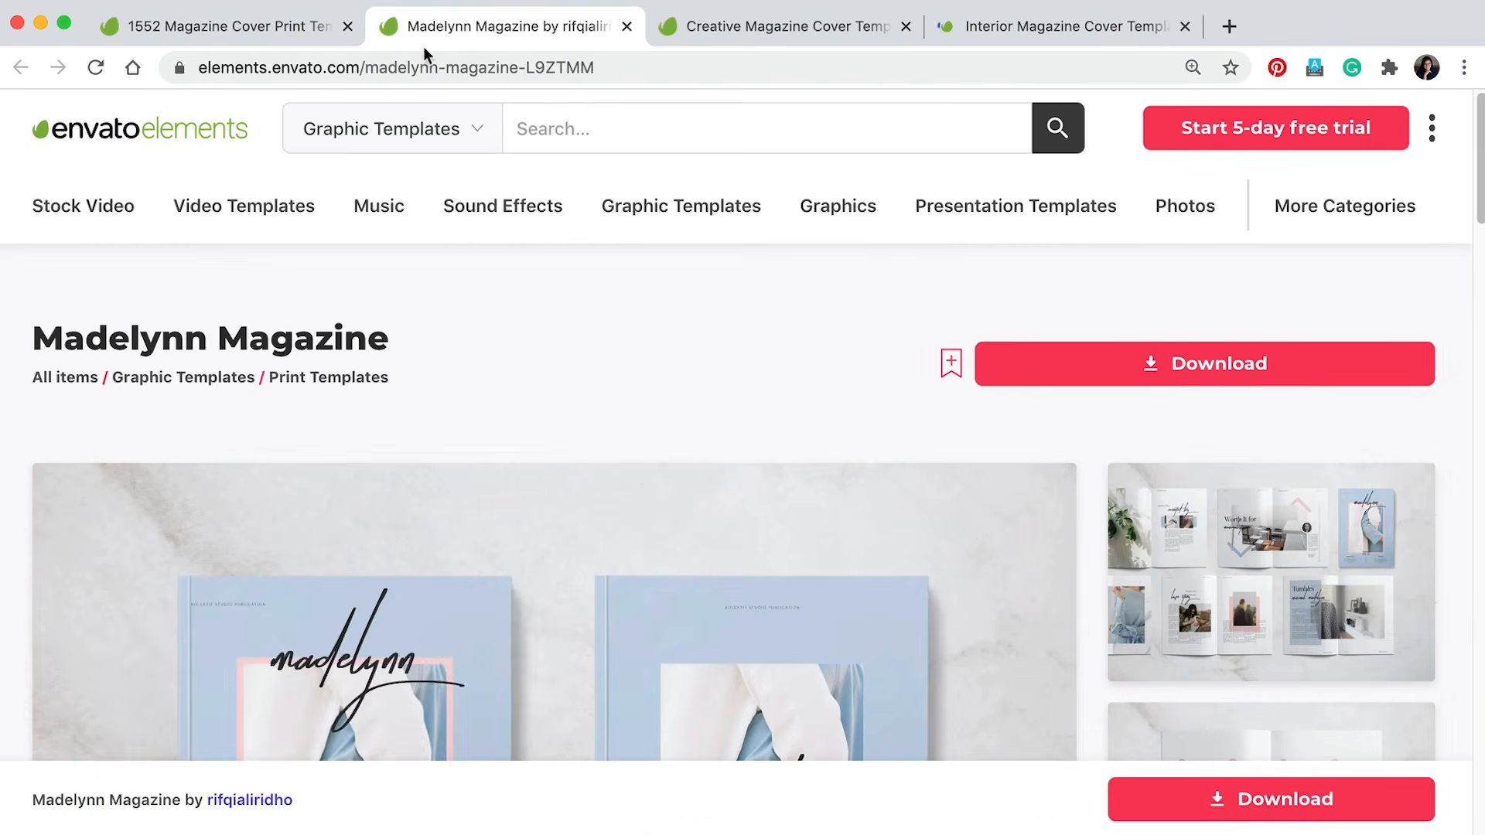
left_click_drag(1474, 119, 1472, 174)
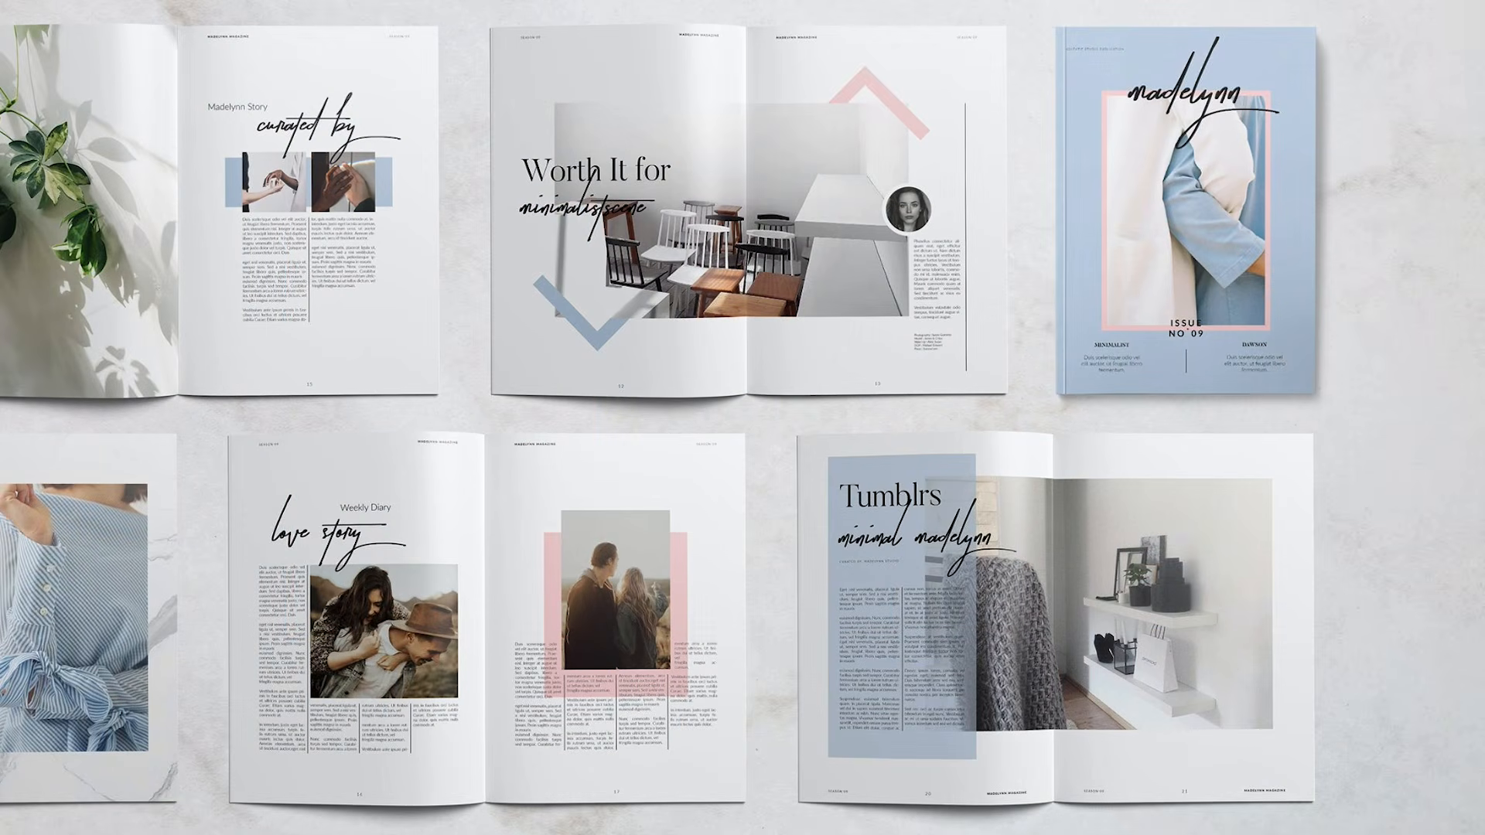
left_click(722, 21)
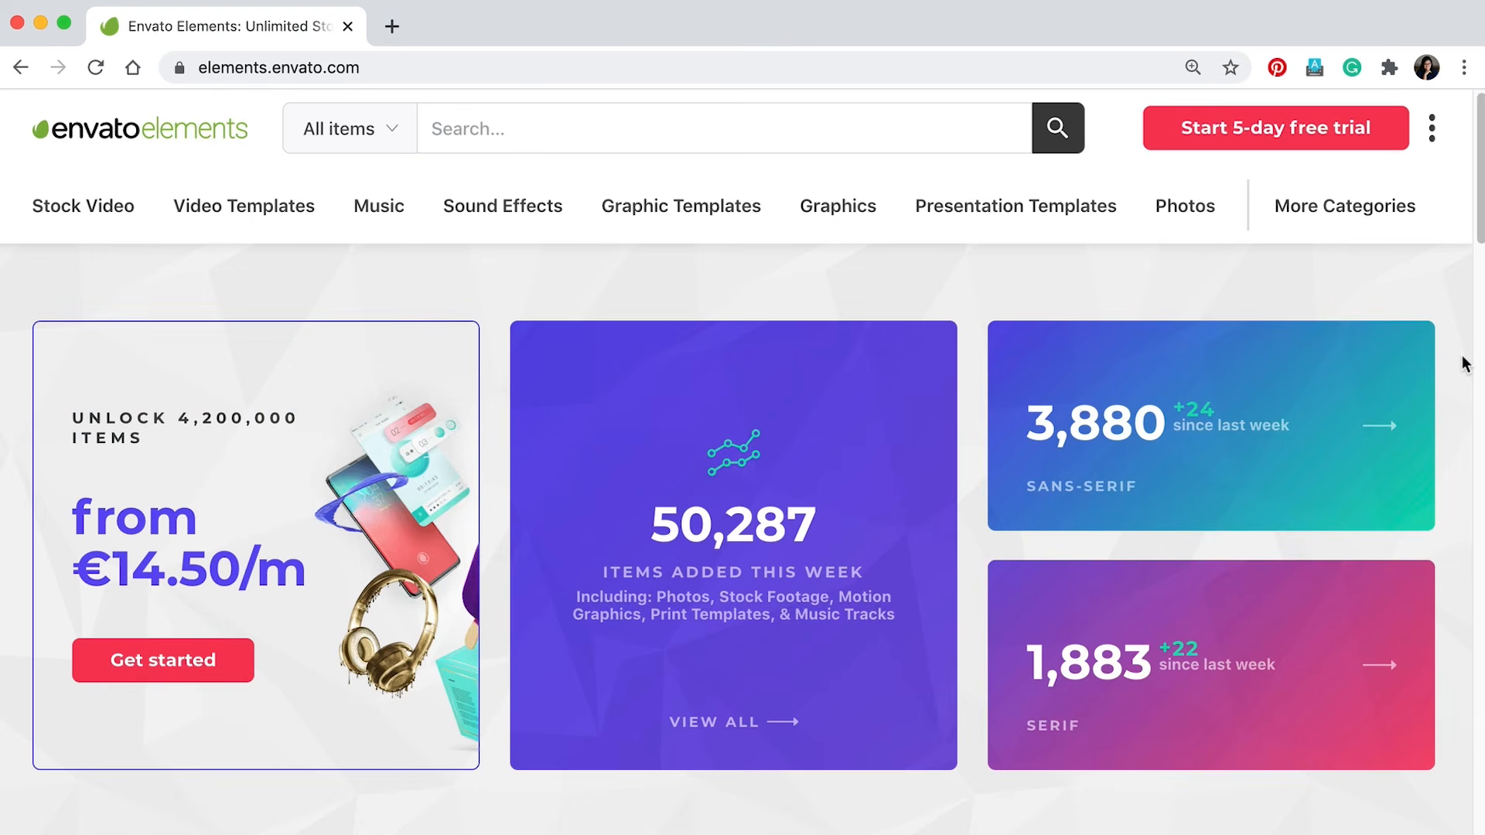
Open the Photos category from the home page and search it for "interior design"
left_click(1185, 207)
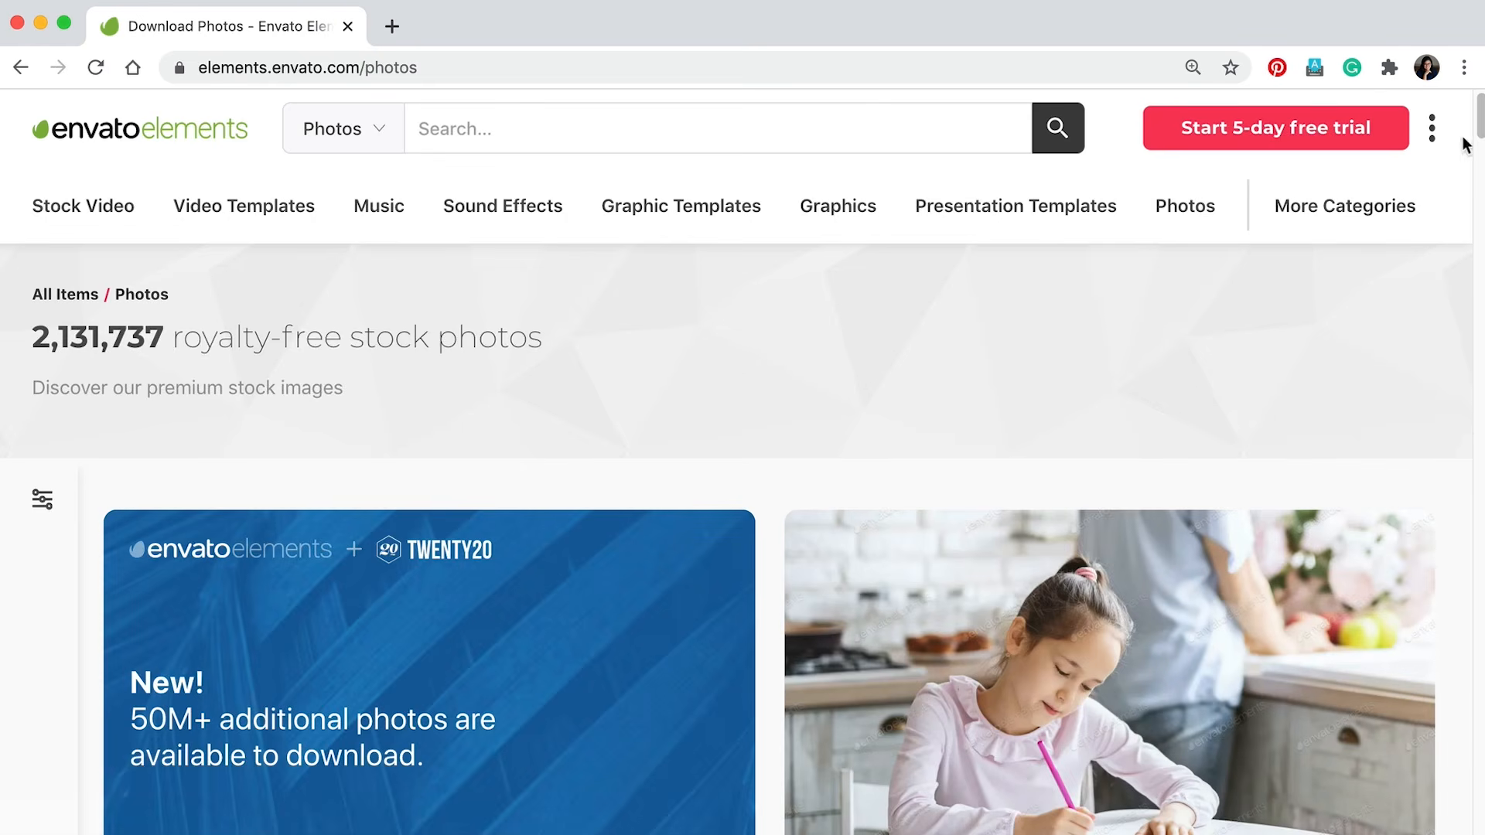
left_click_drag(1482, 114, 1482, 263)
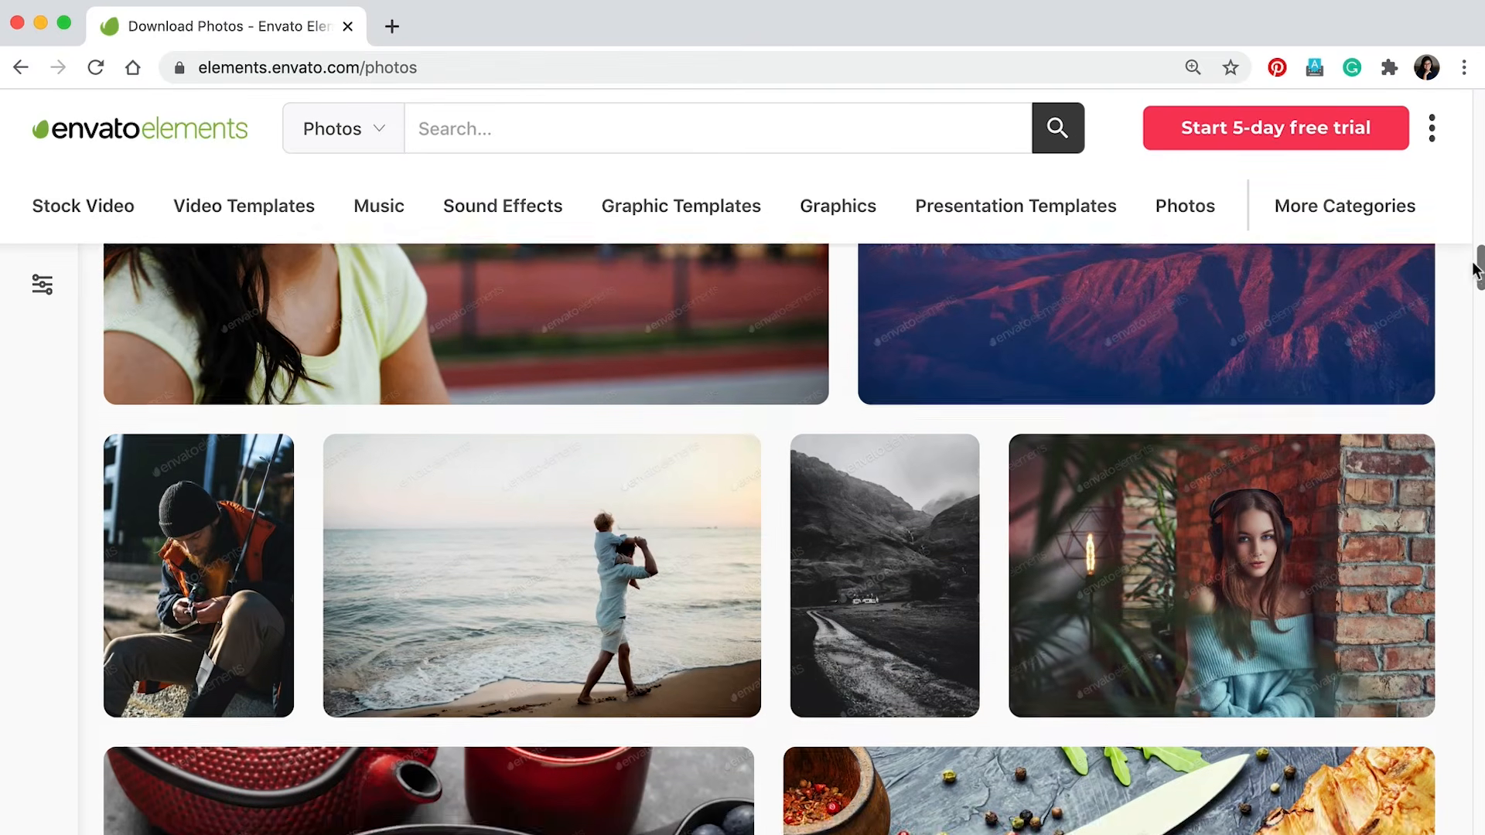
left_click(563, 130)
type("interior design")
key("Return")
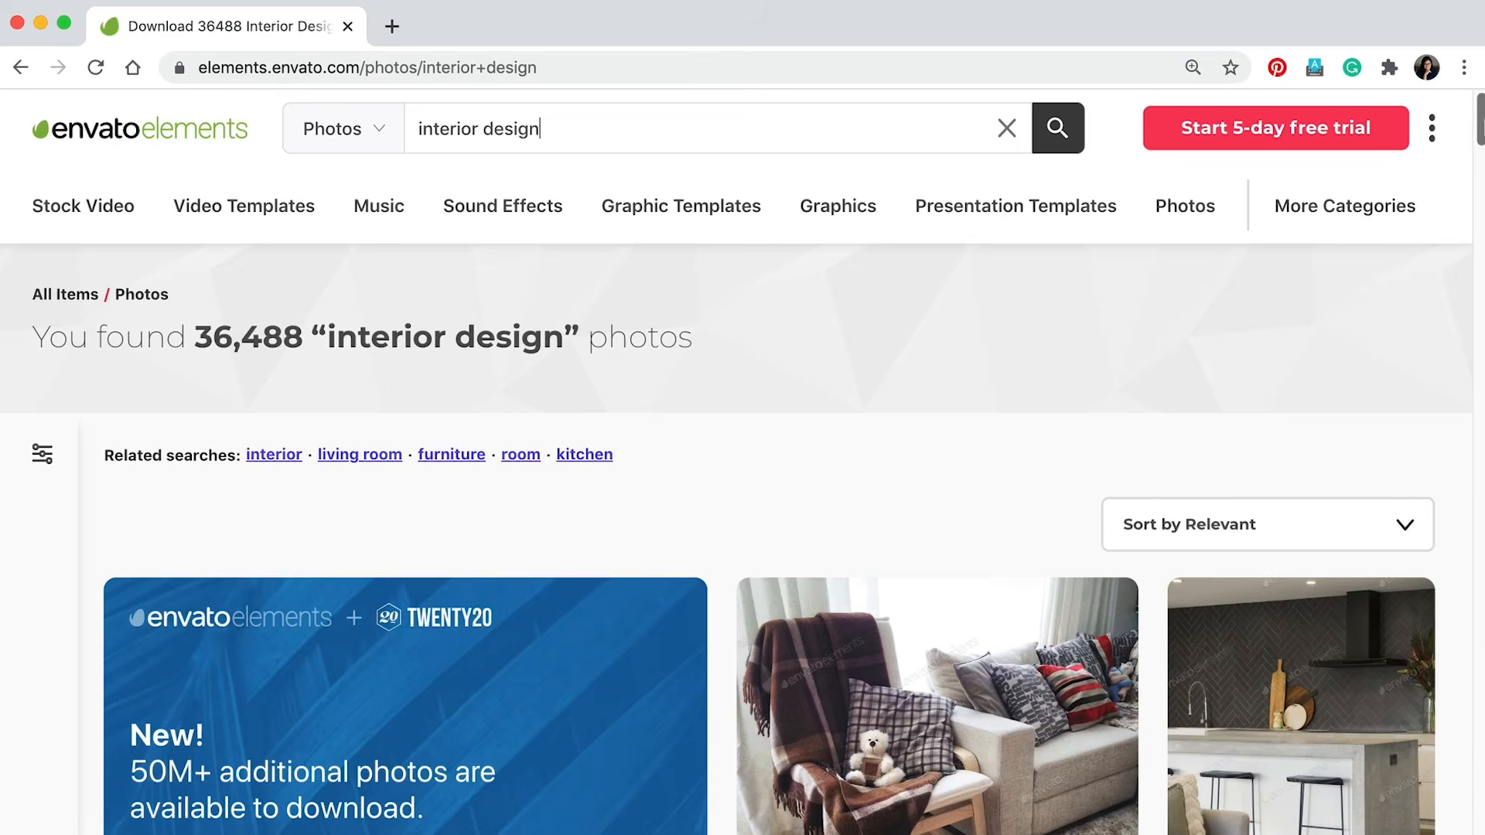
Browse the interior design photos and filter them to Portrait orientation
scroll(742, 539, "down", 8)
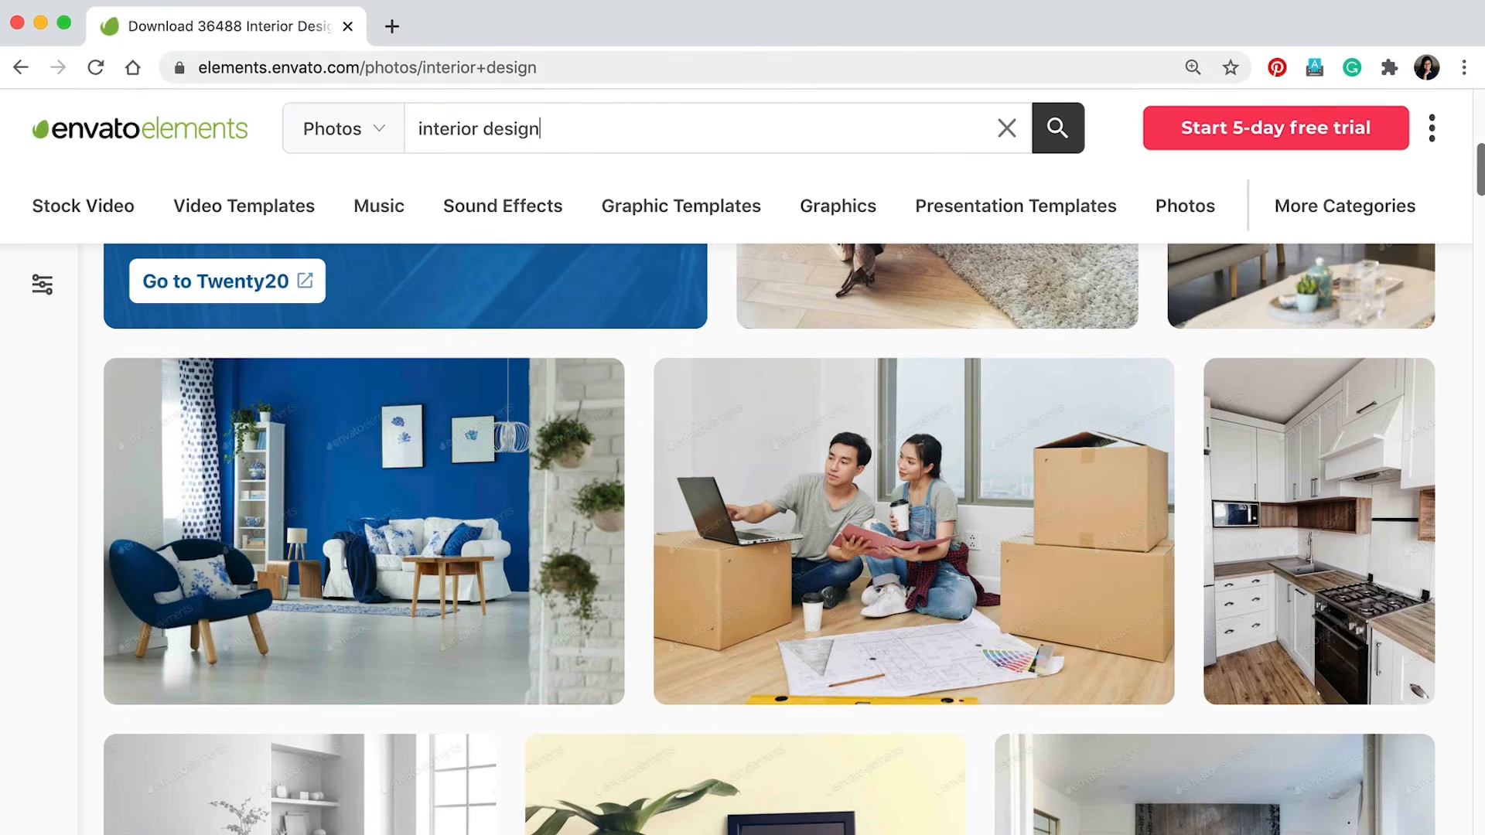
scroll(1479, 267, "down", 10)
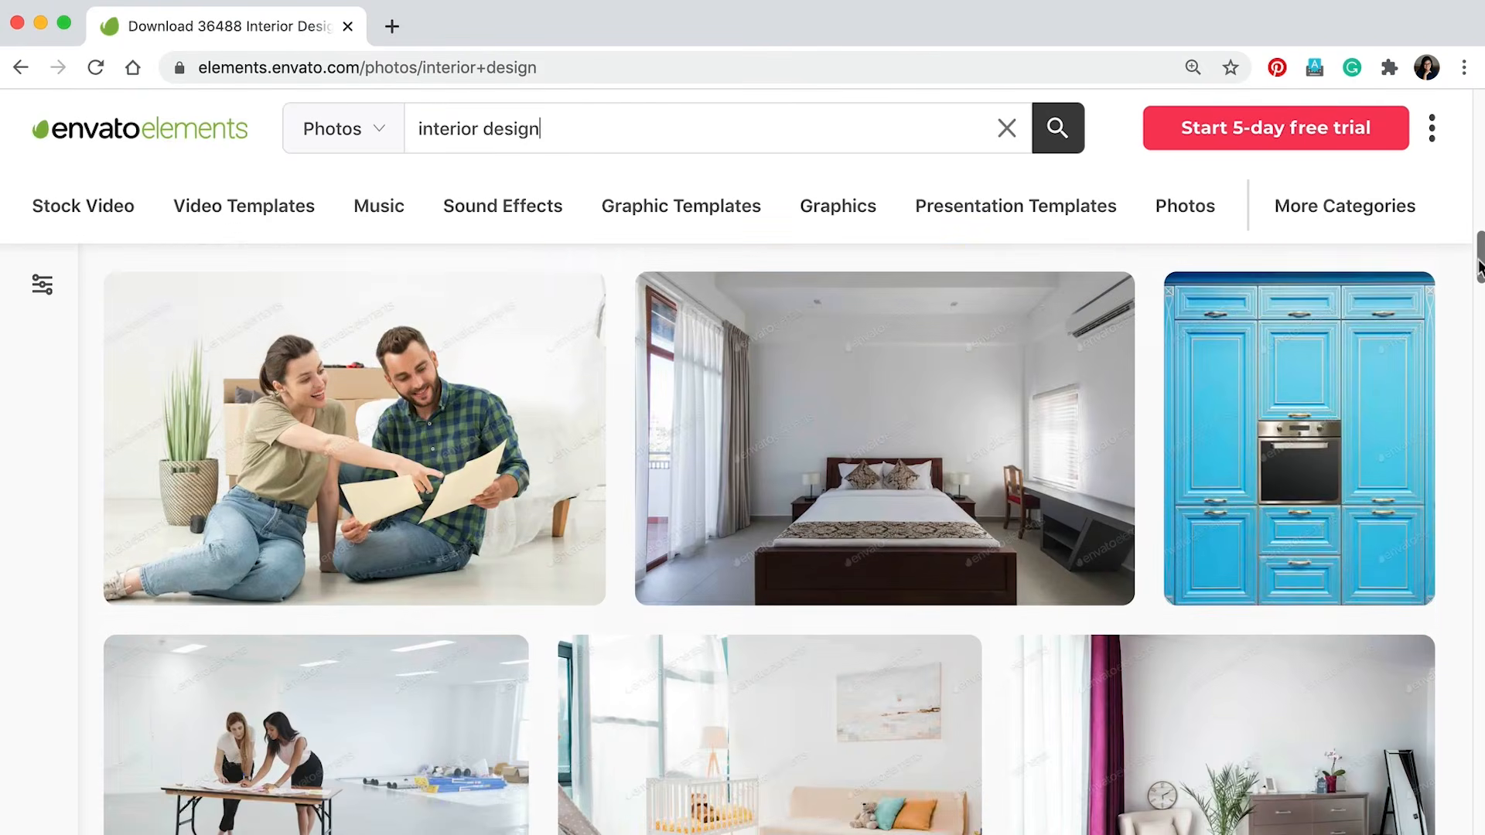
scroll(1442, 613, "down", 7)
left_click(42, 286)
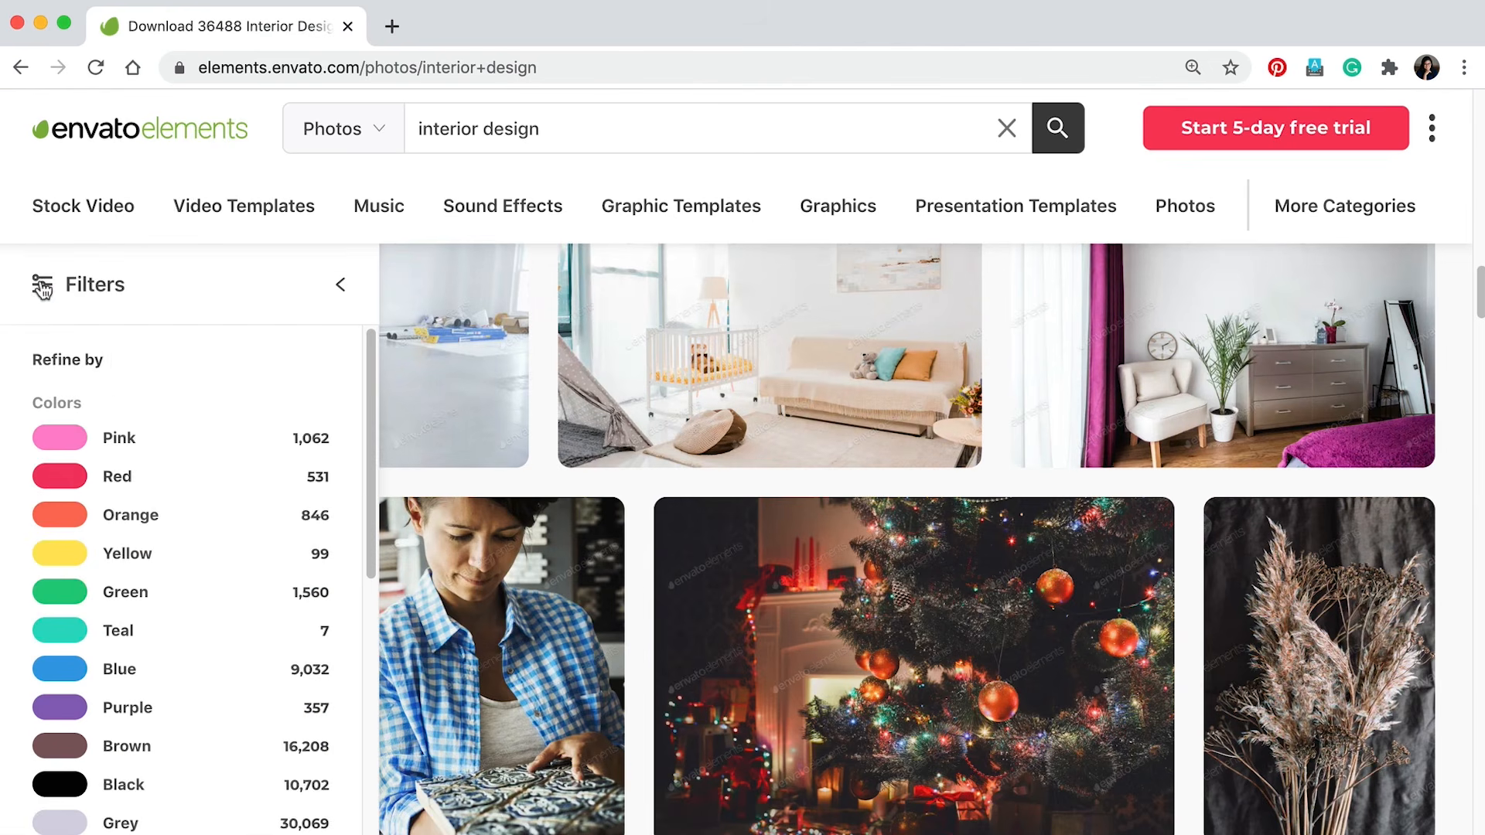
scroll(358, 364, "down", 7)
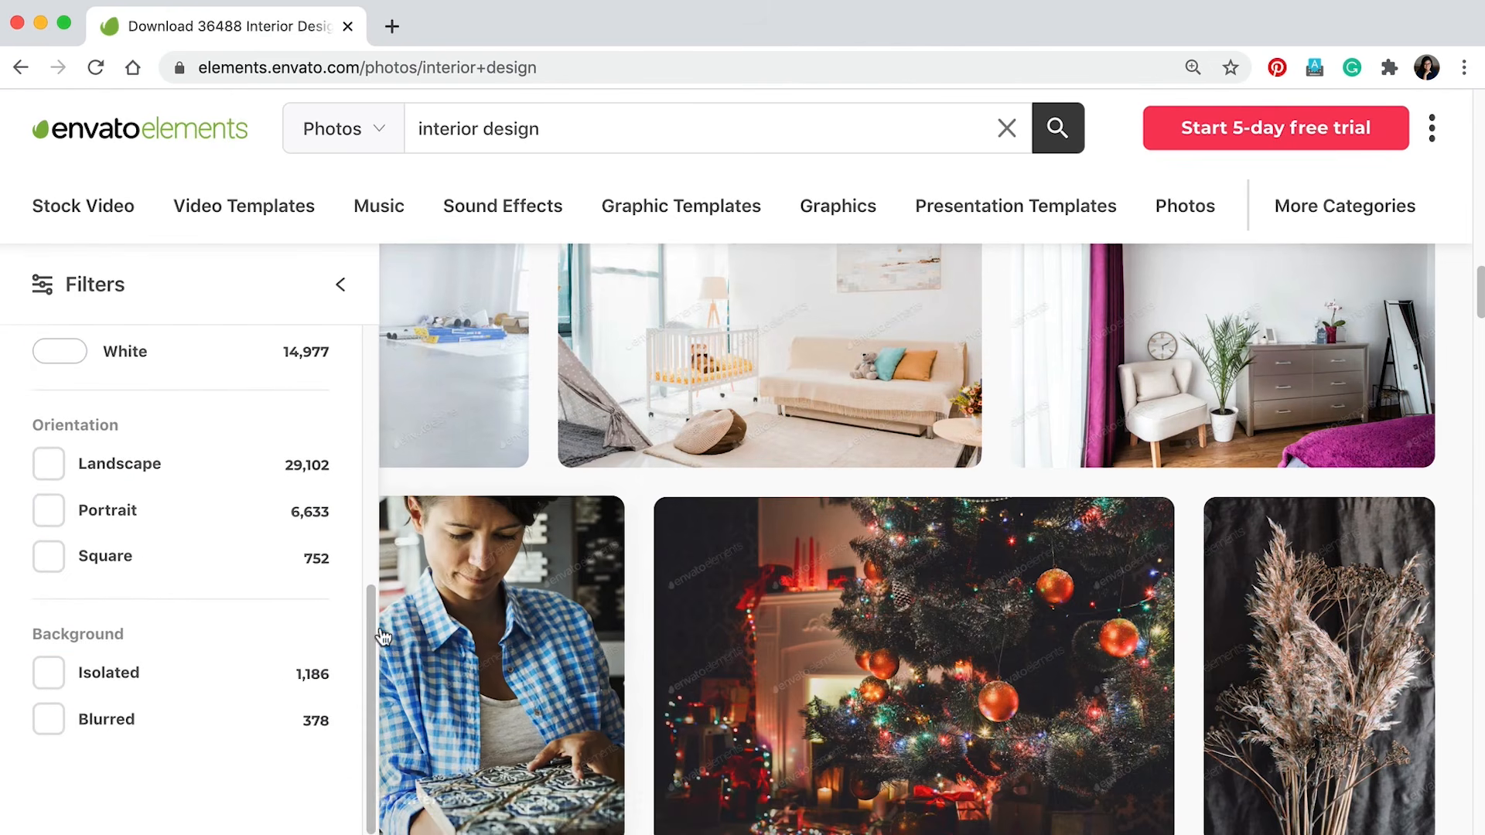
left_click(51, 513)
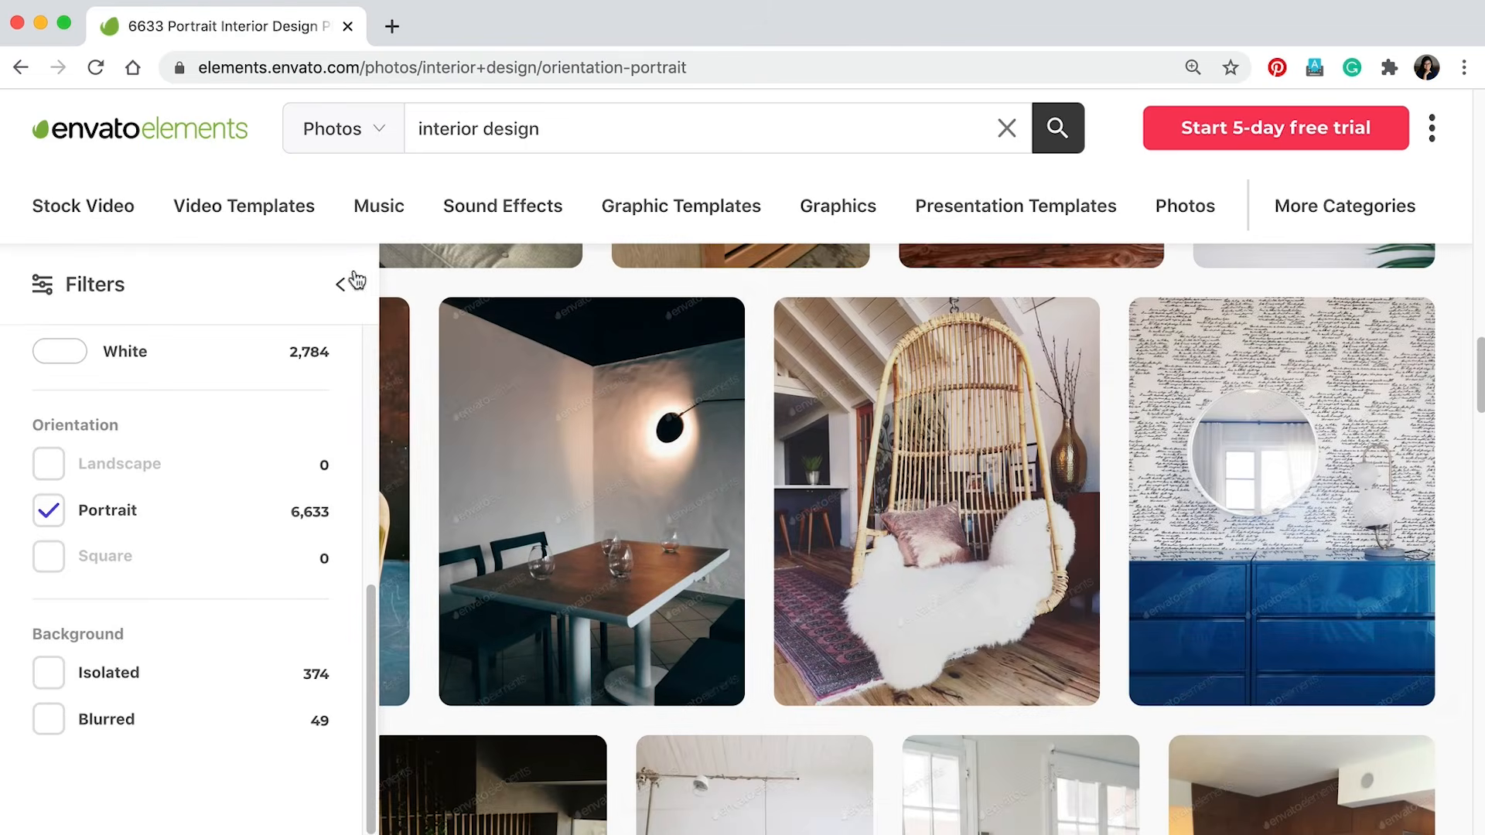
left_click(345, 283)
Open the second dark bedroom photo among the portrait results in a new tab and switch to it
mouse_move(1470, 383)
left_mouse_down()
mouse_move(1467, 173)
mouse_move(1477, 372)
left_mouse_up()
mouse_move(303, 577)
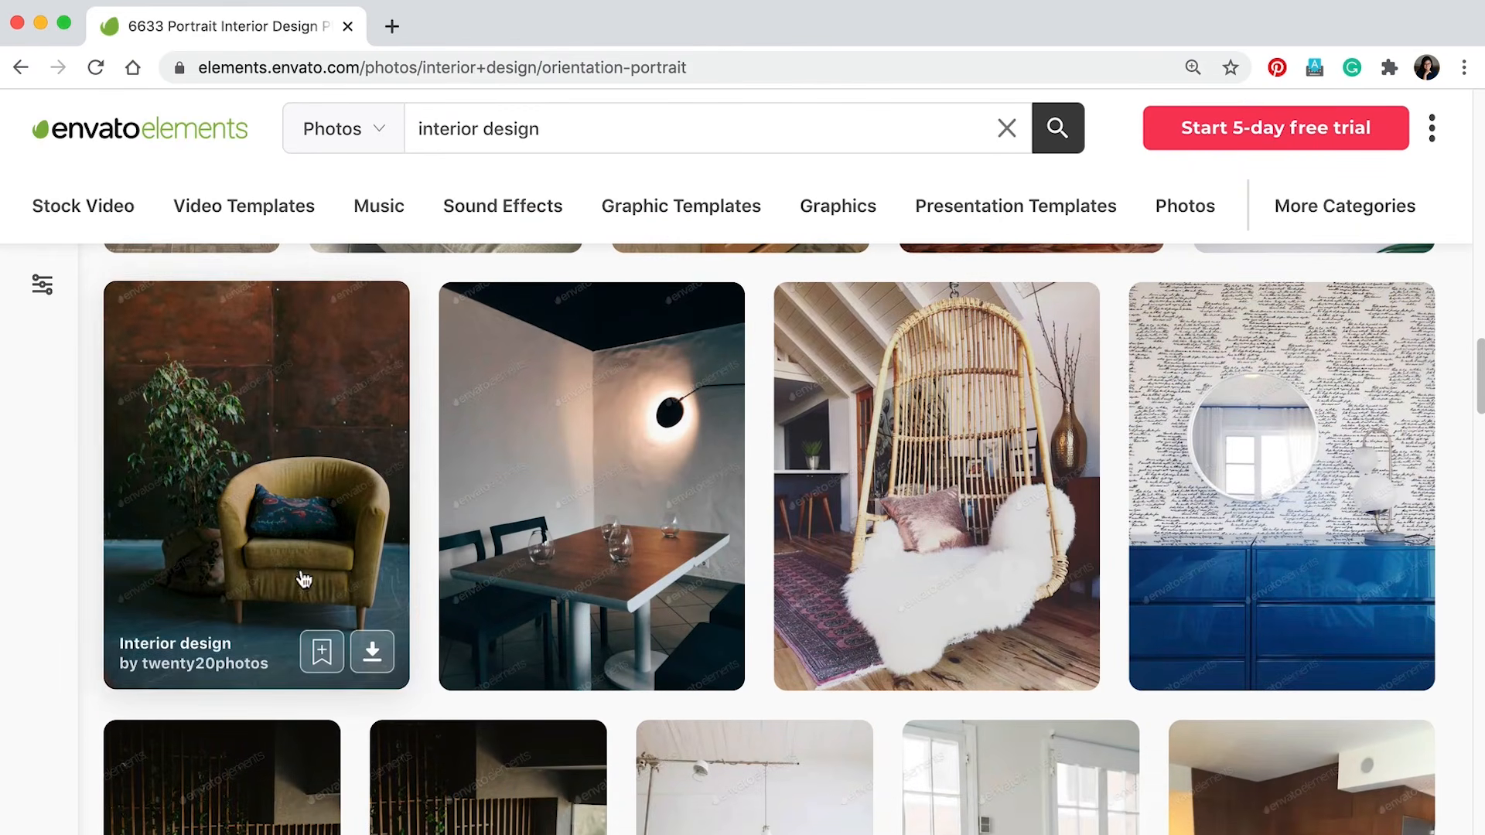
scroll(464, 542, "down", 5)
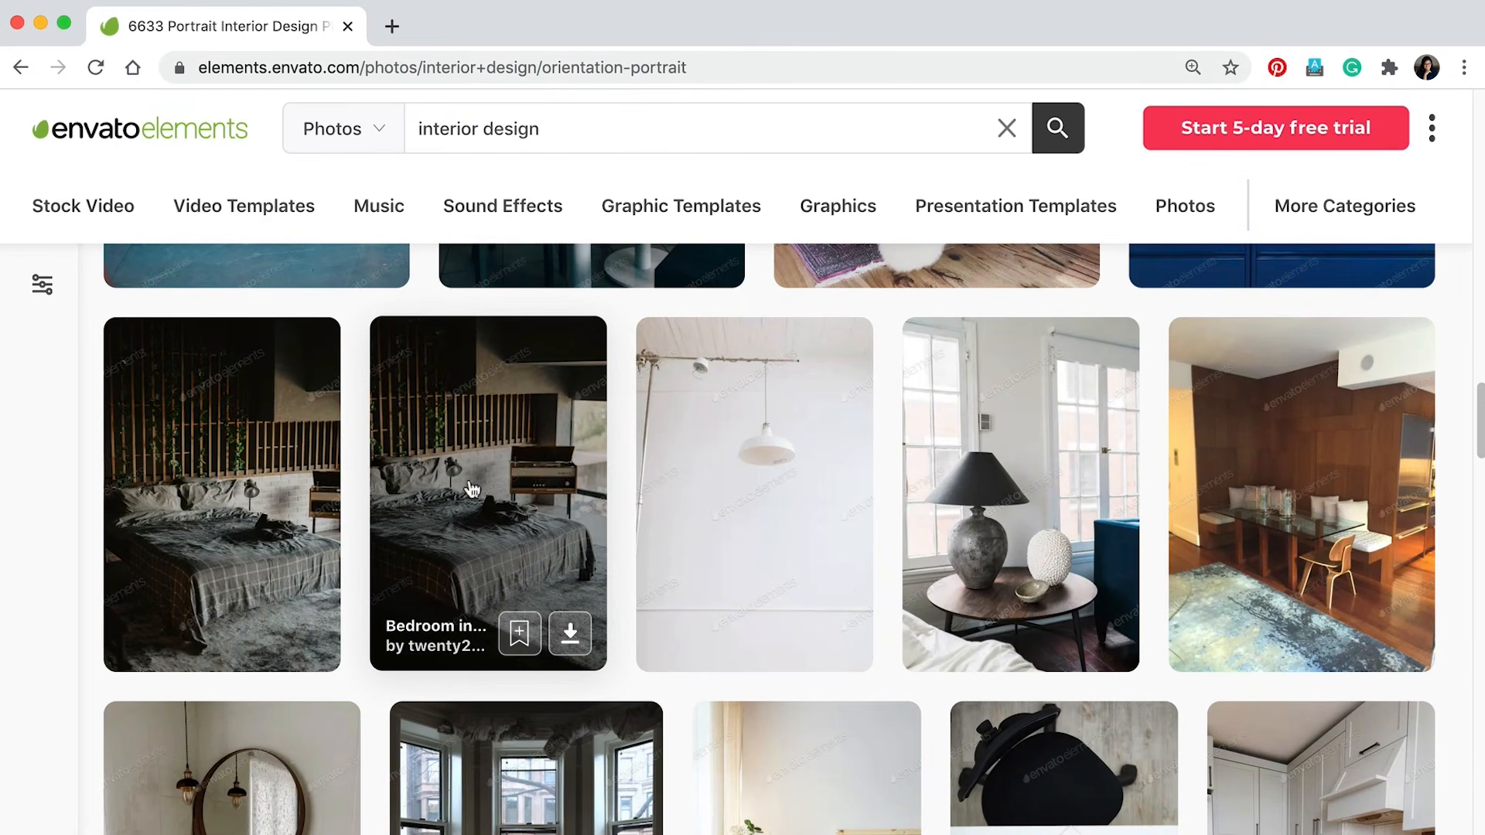
right_click(539, 449)
left_click(559, 458)
key("ctrl+Tab")
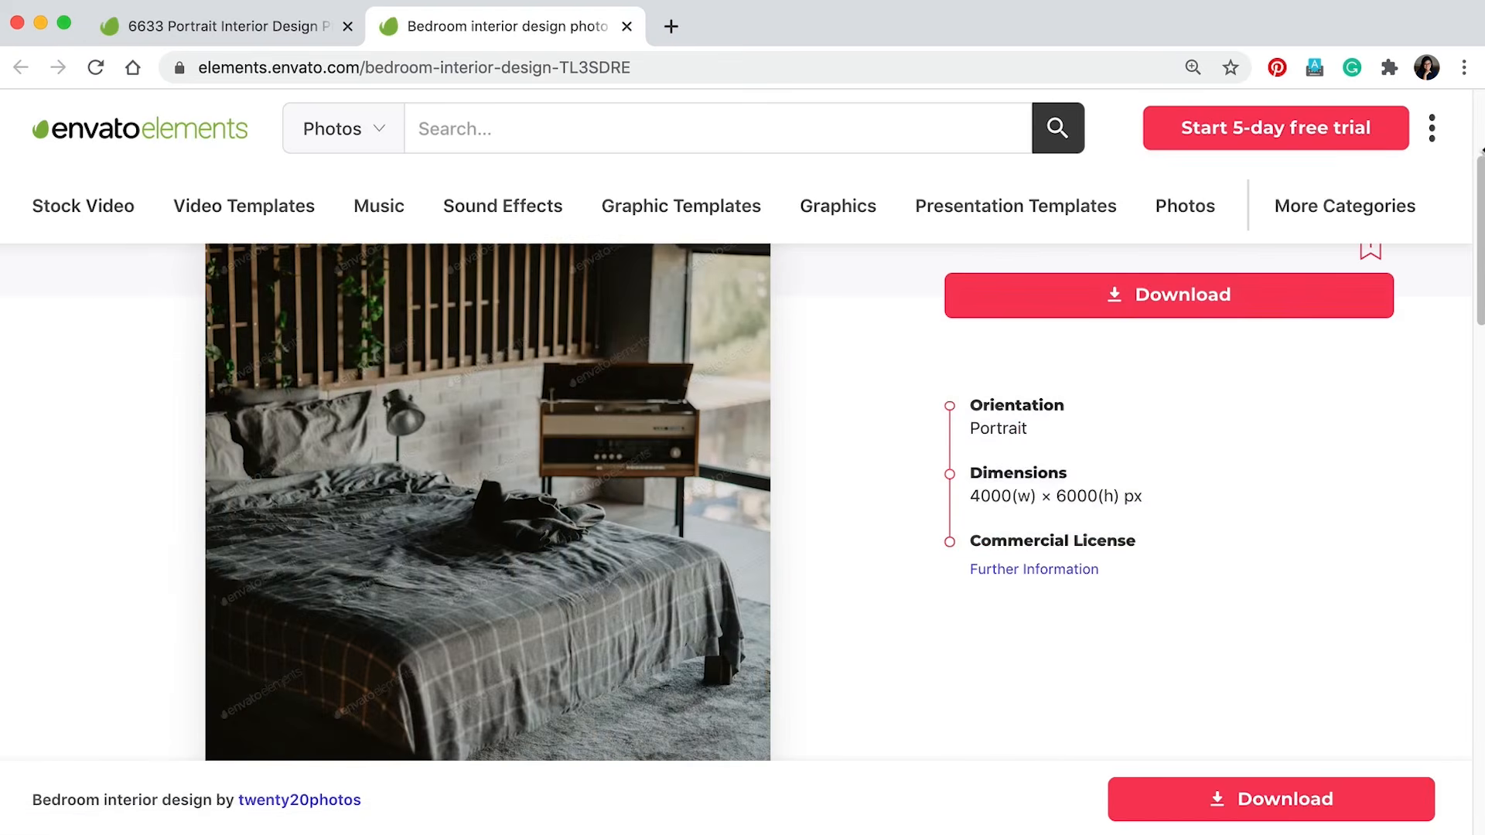
Add the Bedroom interior design photo to the Magazine Course collection and dismiss the collections list
scroll(1343, 514, "up", 2)
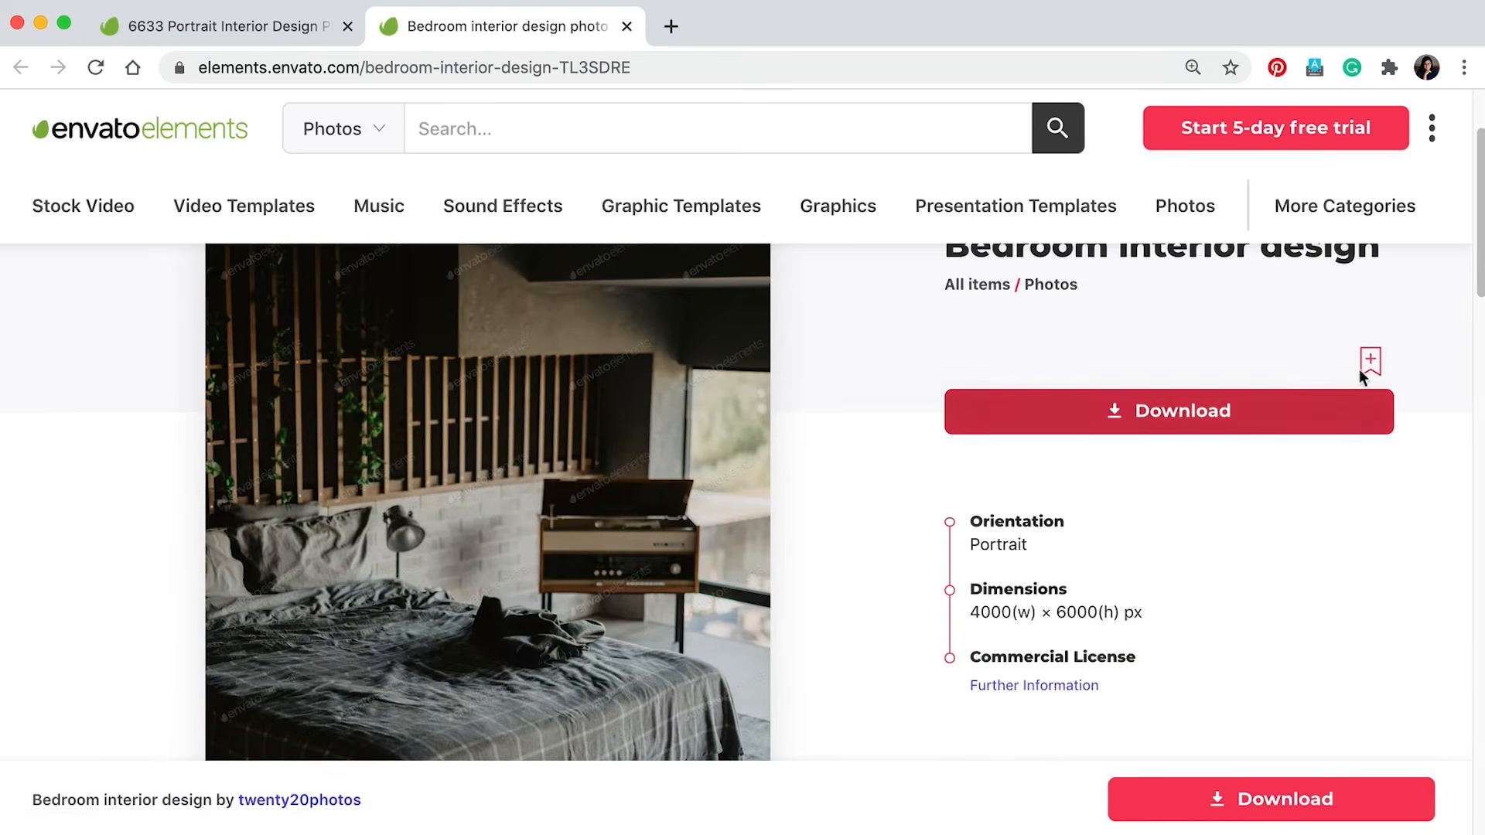
left_click(1369, 359)
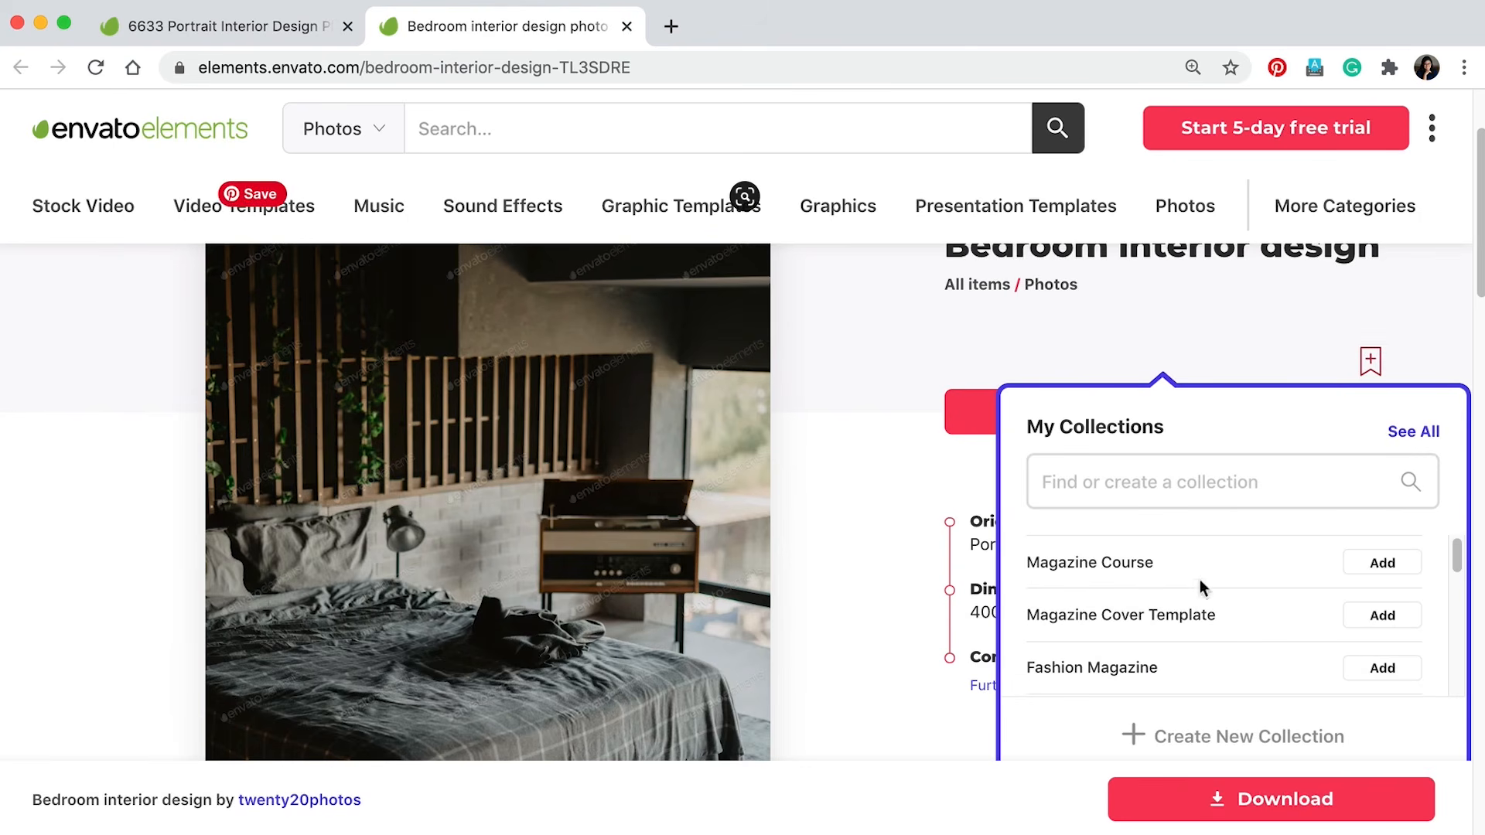
left_click(1383, 563)
left_click(924, 529)
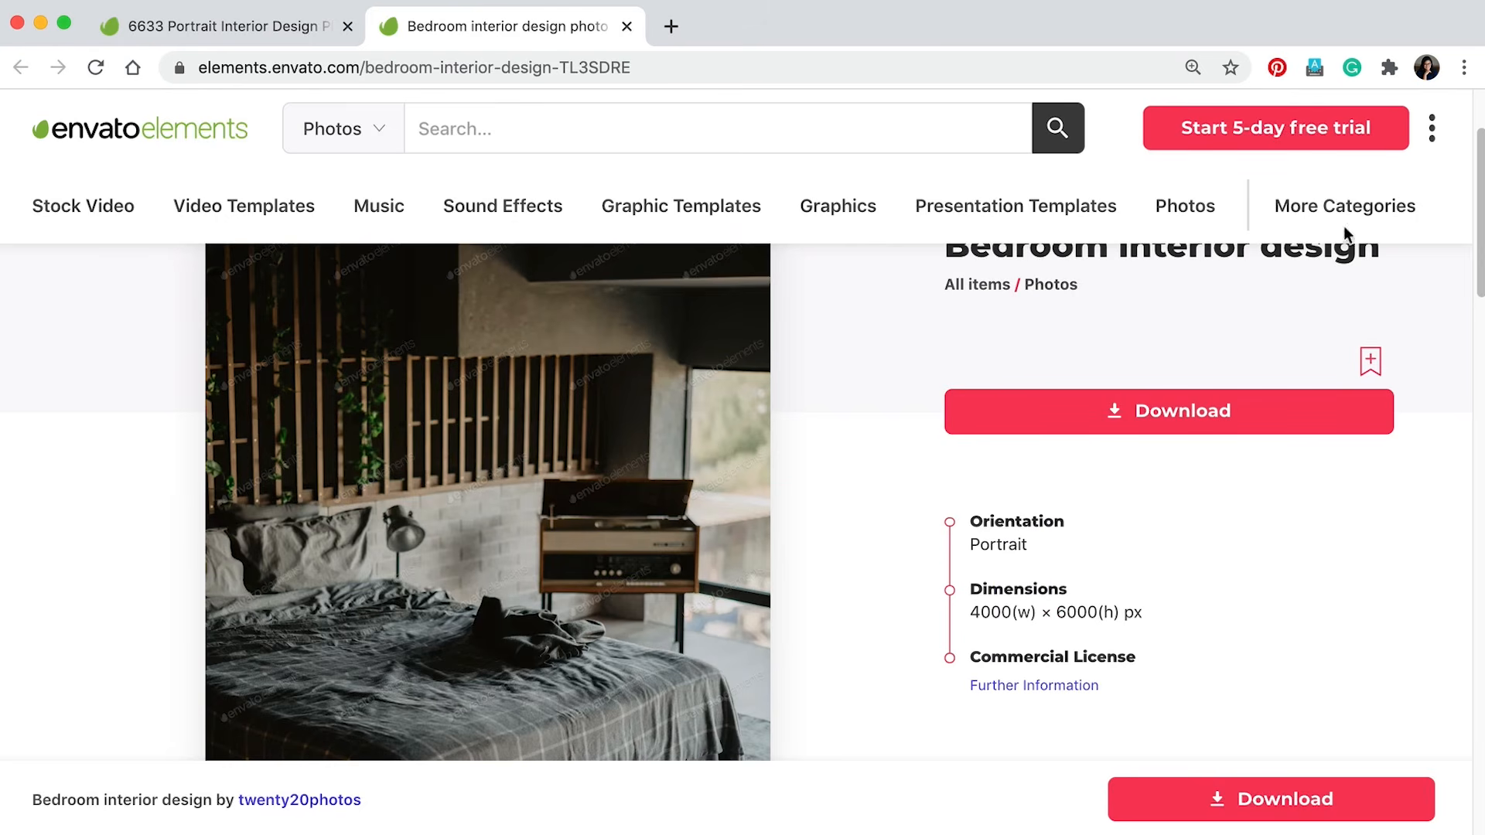
Go to the account's collections and open the Magazine Course collection
left_click(1435, 130)
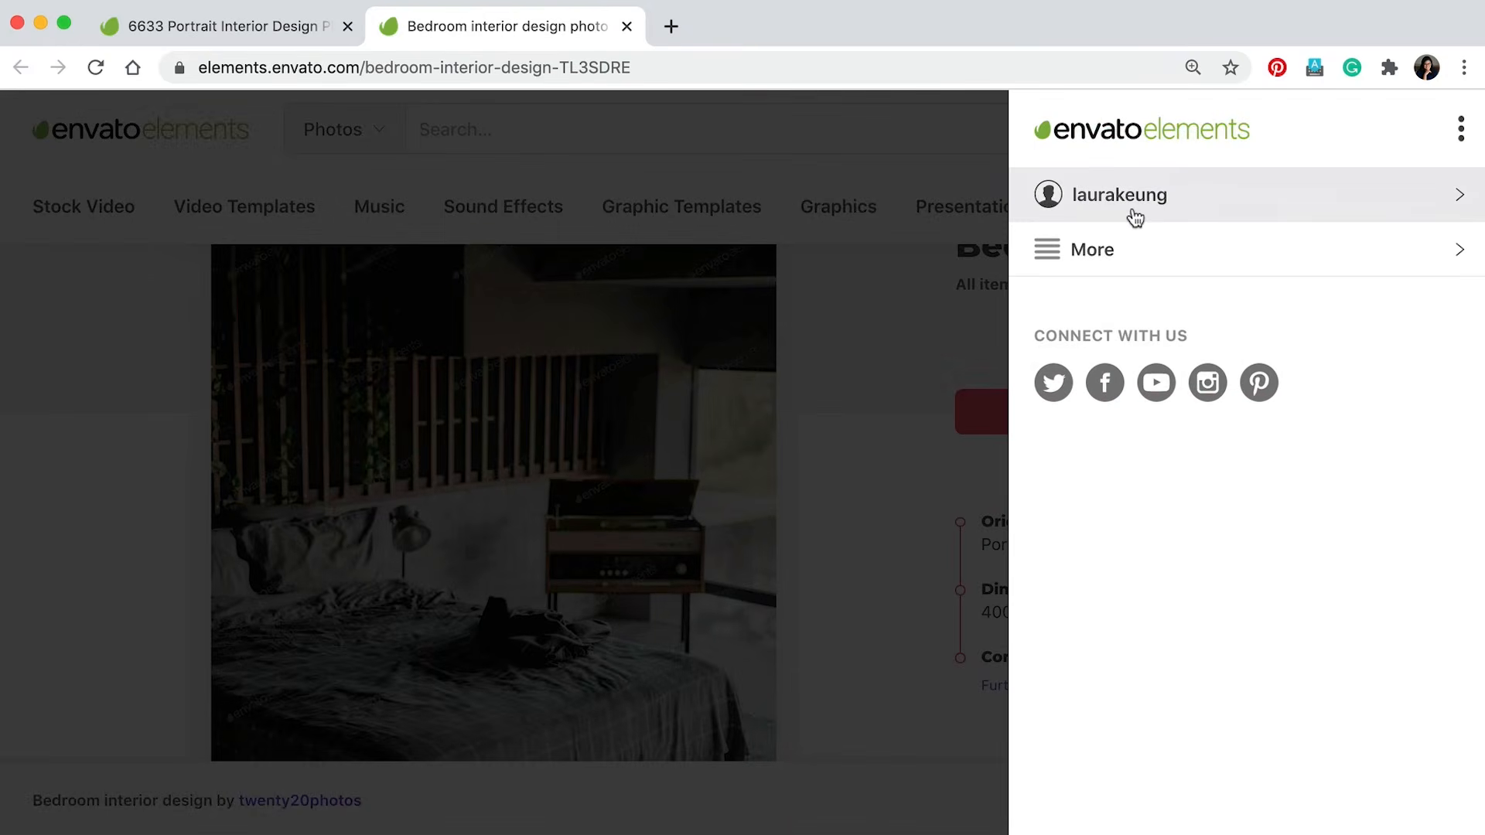
left_click(1131, 205)
left_click(1097, 267)
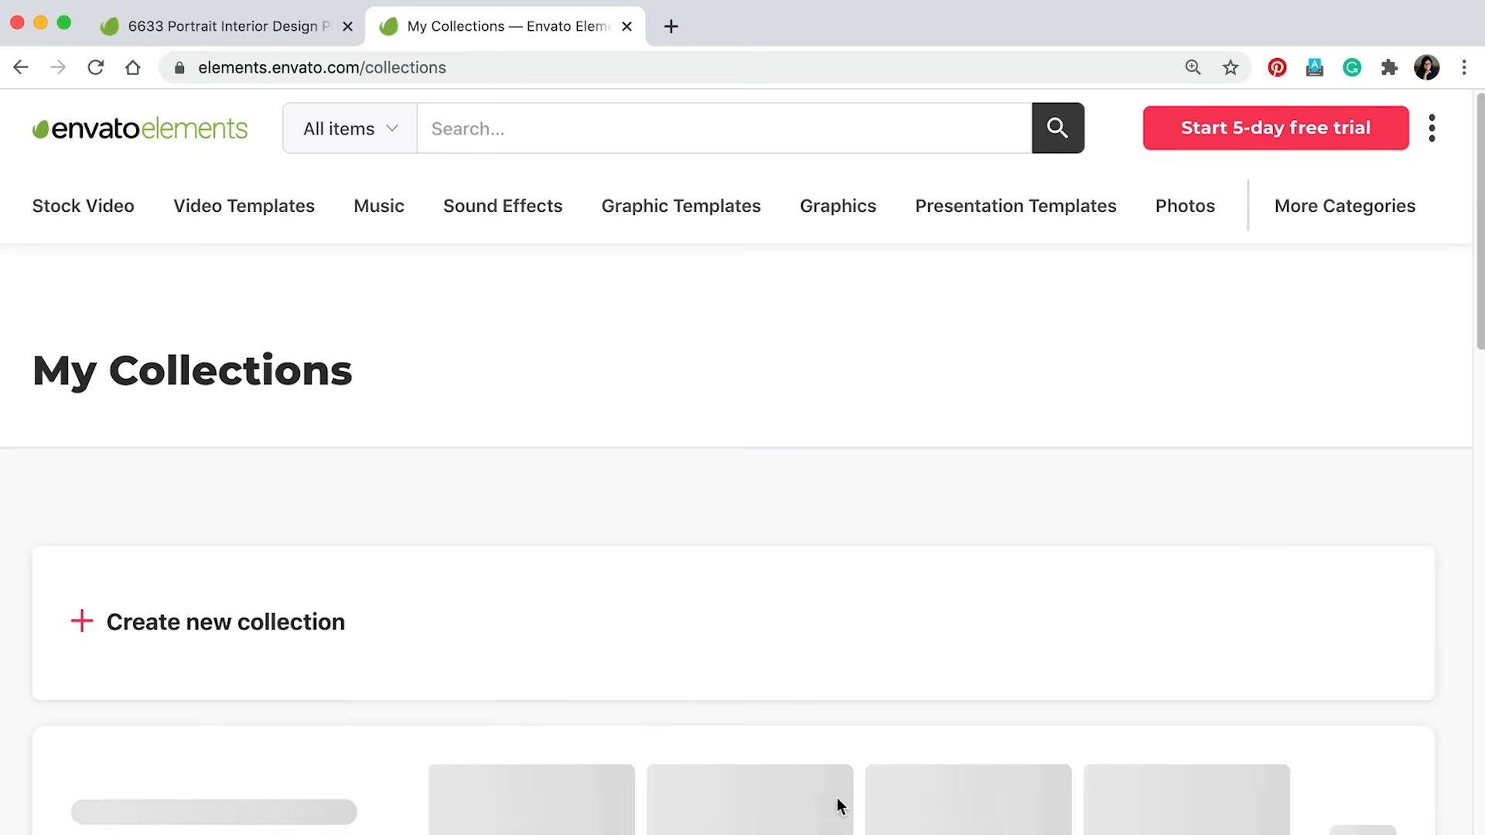
scroll(743, 542, "down", 5)
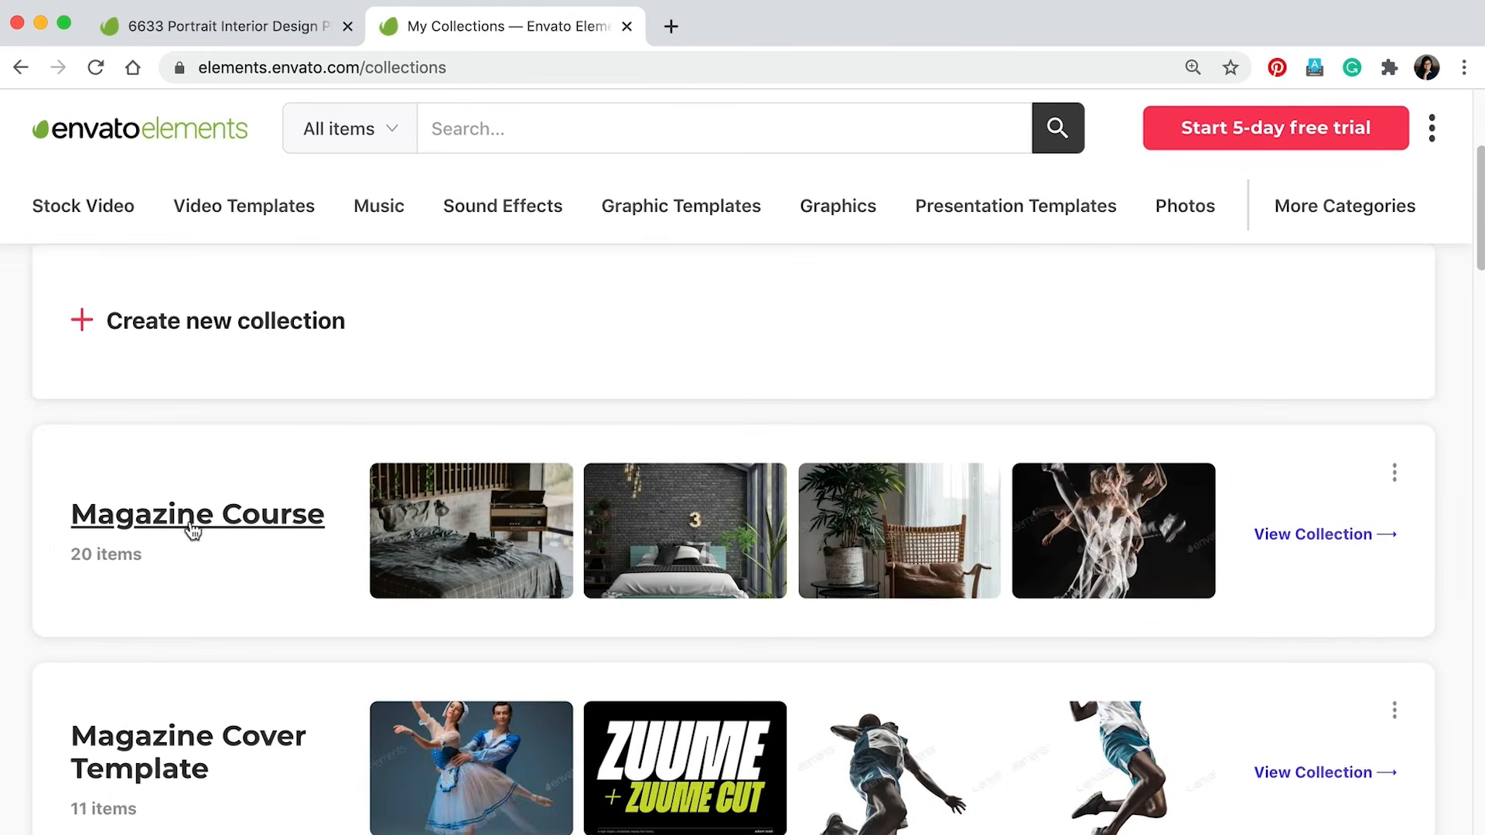
left_click(189, 527)
Open the "Interior design house and modern wooden chair" photo from the Magazine Course collection
scroll(743, 541, "down", 3)
scroll(1301, 350, "down", 2)
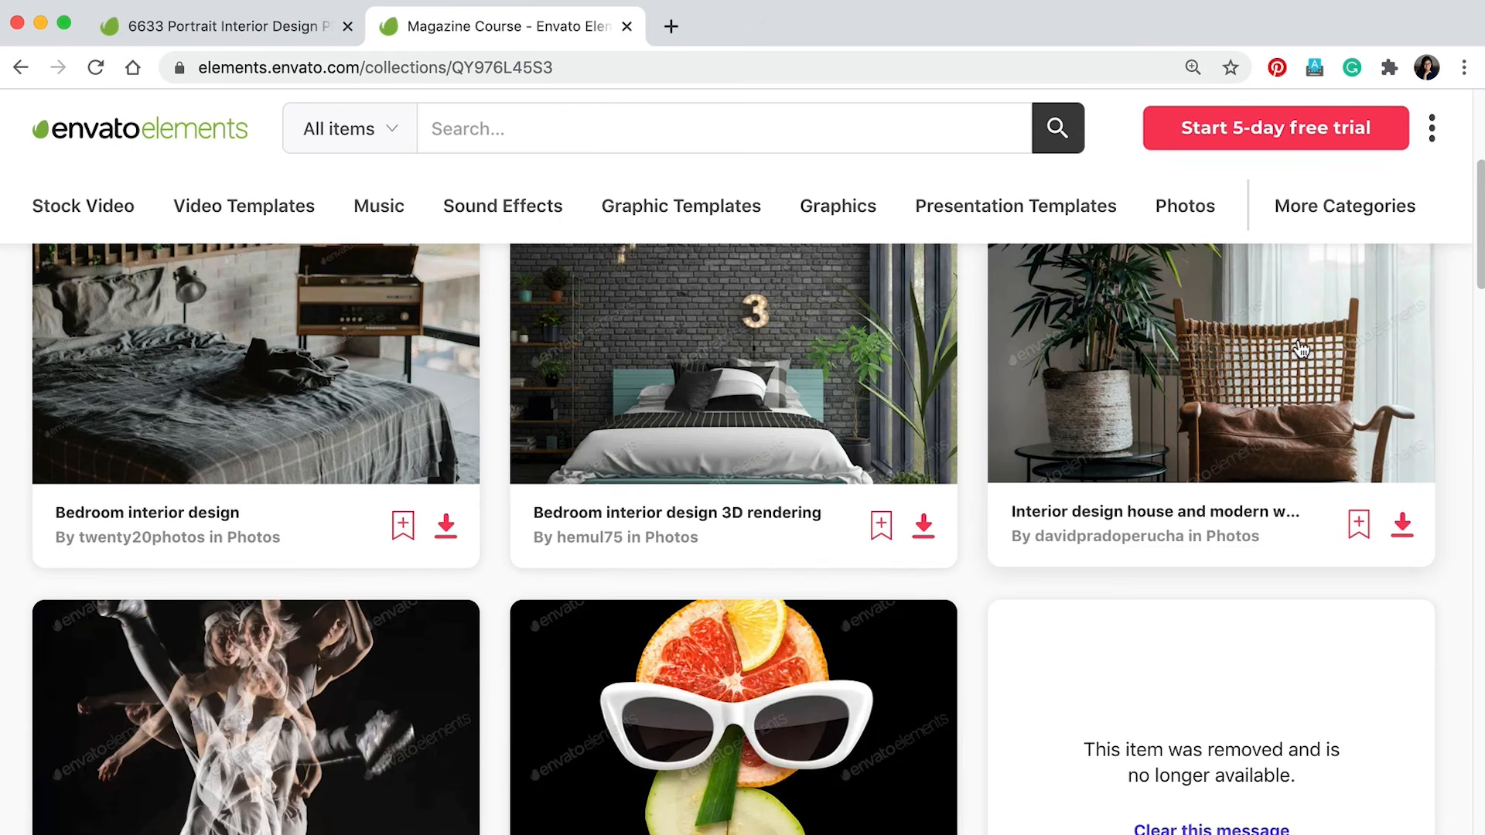
left_click(1301, 350)
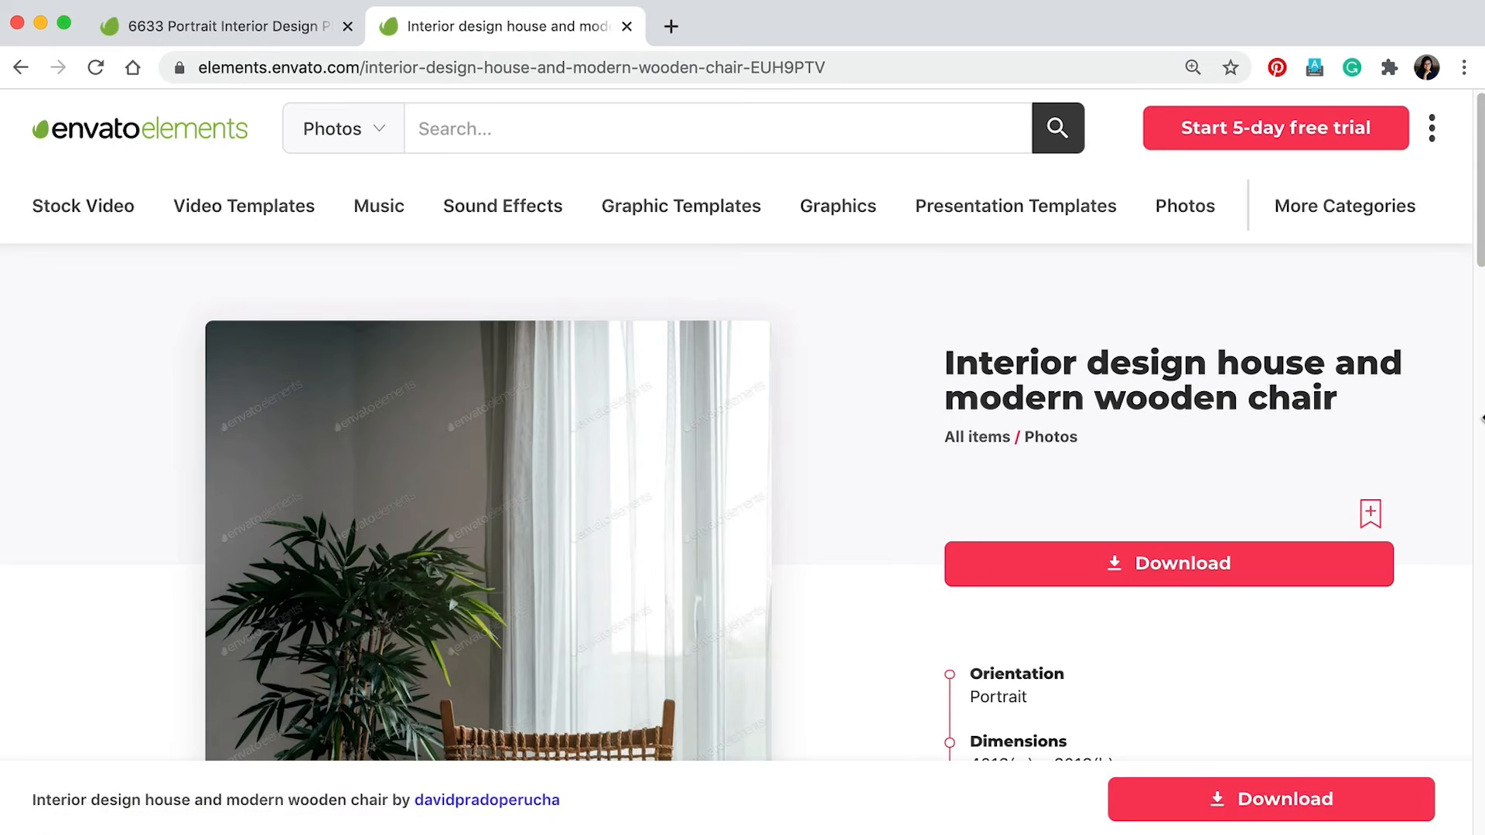
Download the wooden chair photo, licensing it to the Magazine Course project
scroll(1168, 381, "down", 3)
left_click(1199, 798)
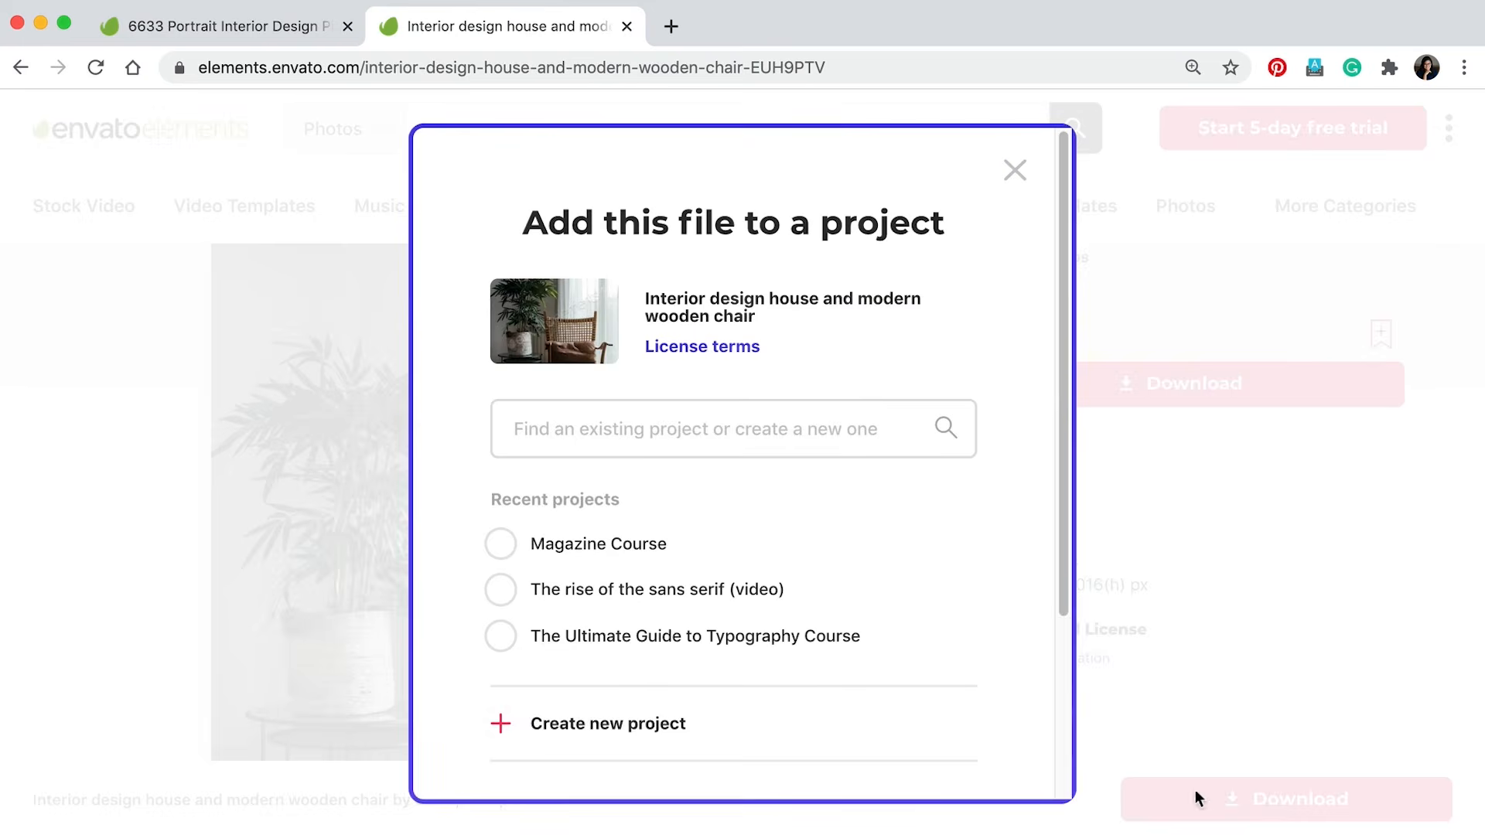
scroll(866, 764, "down", 2)
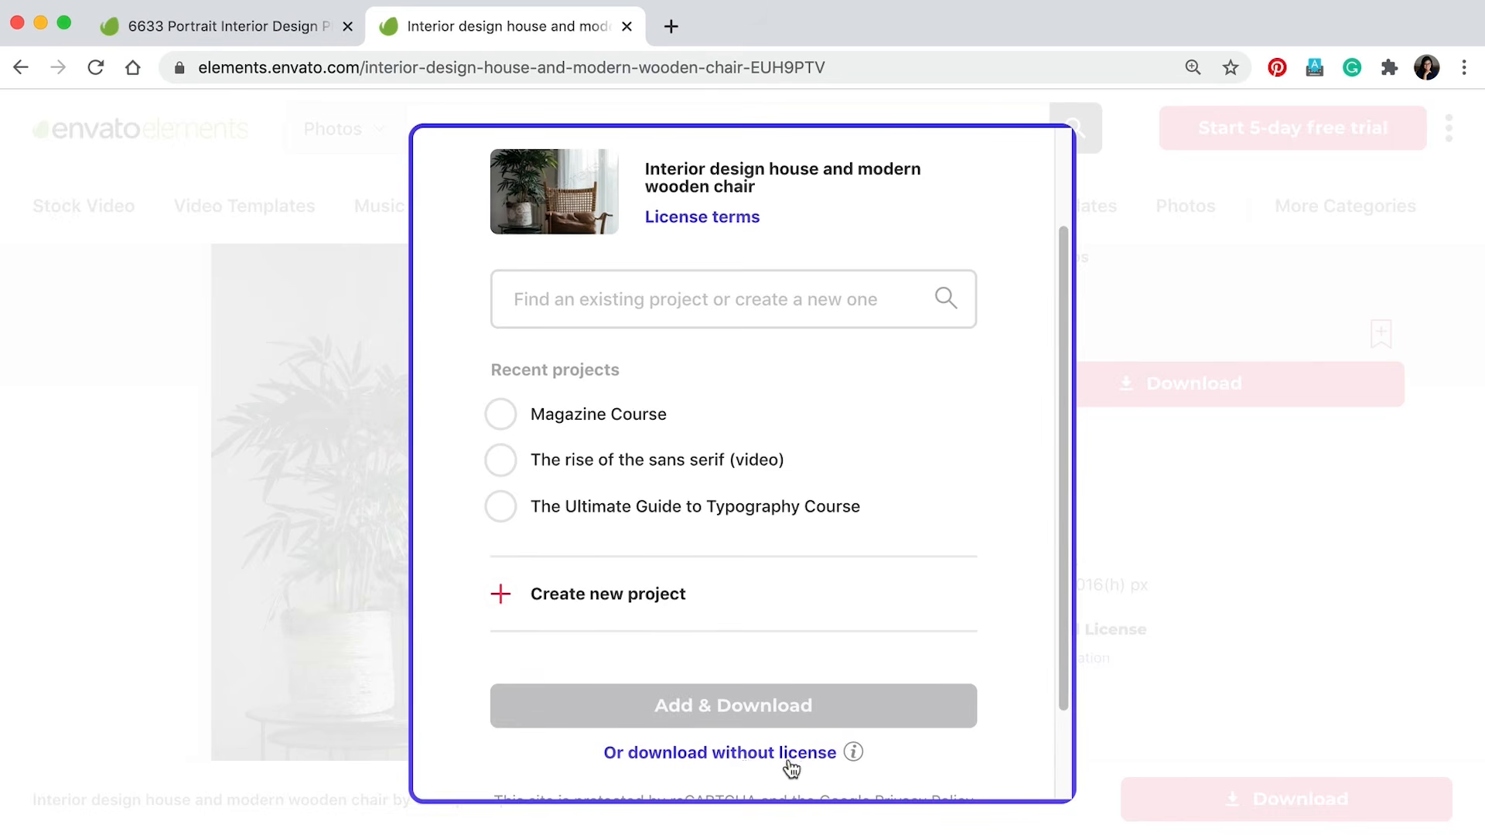
left_click(583, 421)
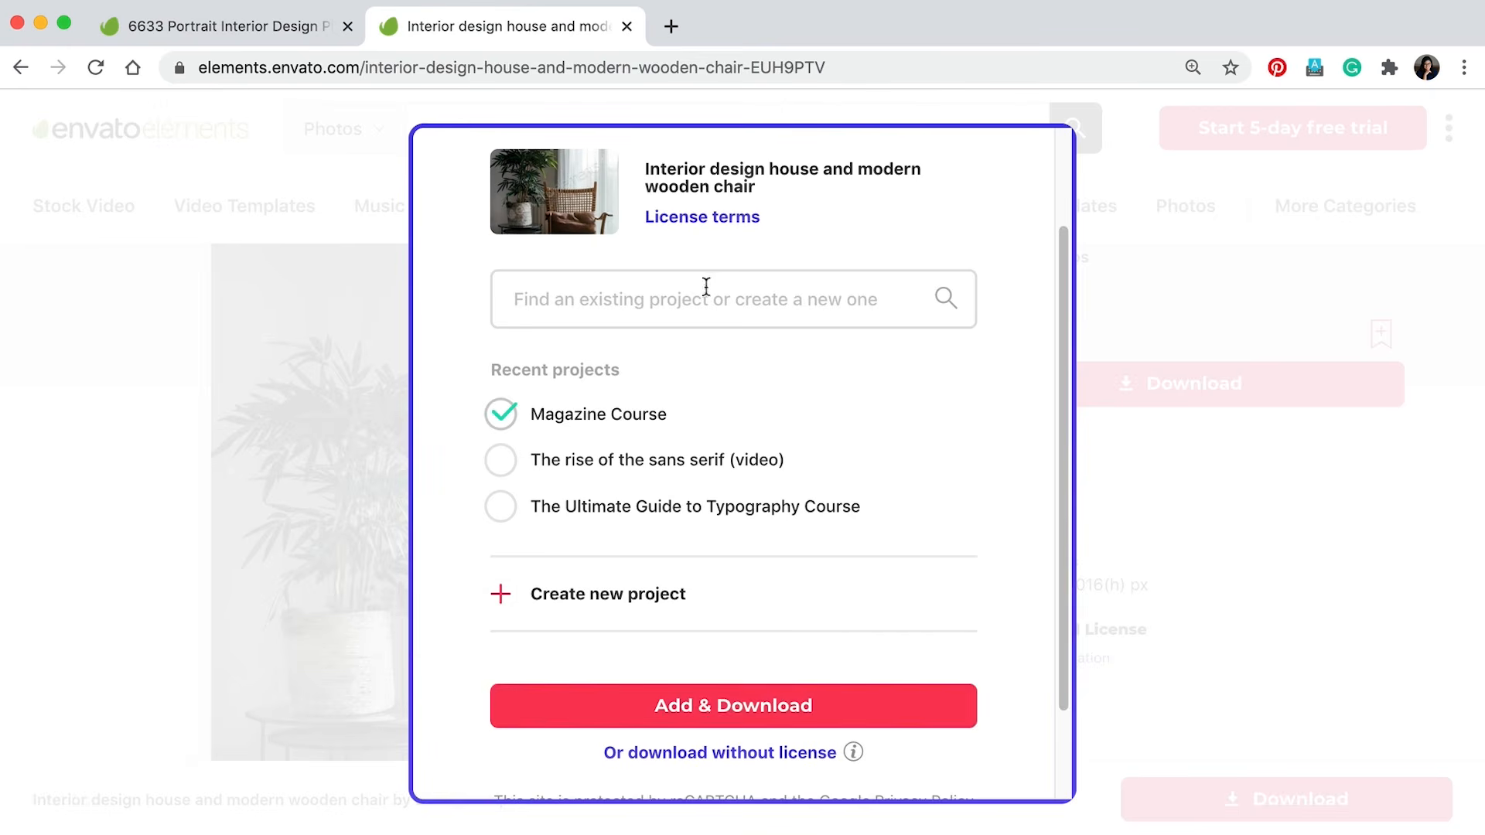
left_click(769, 706)
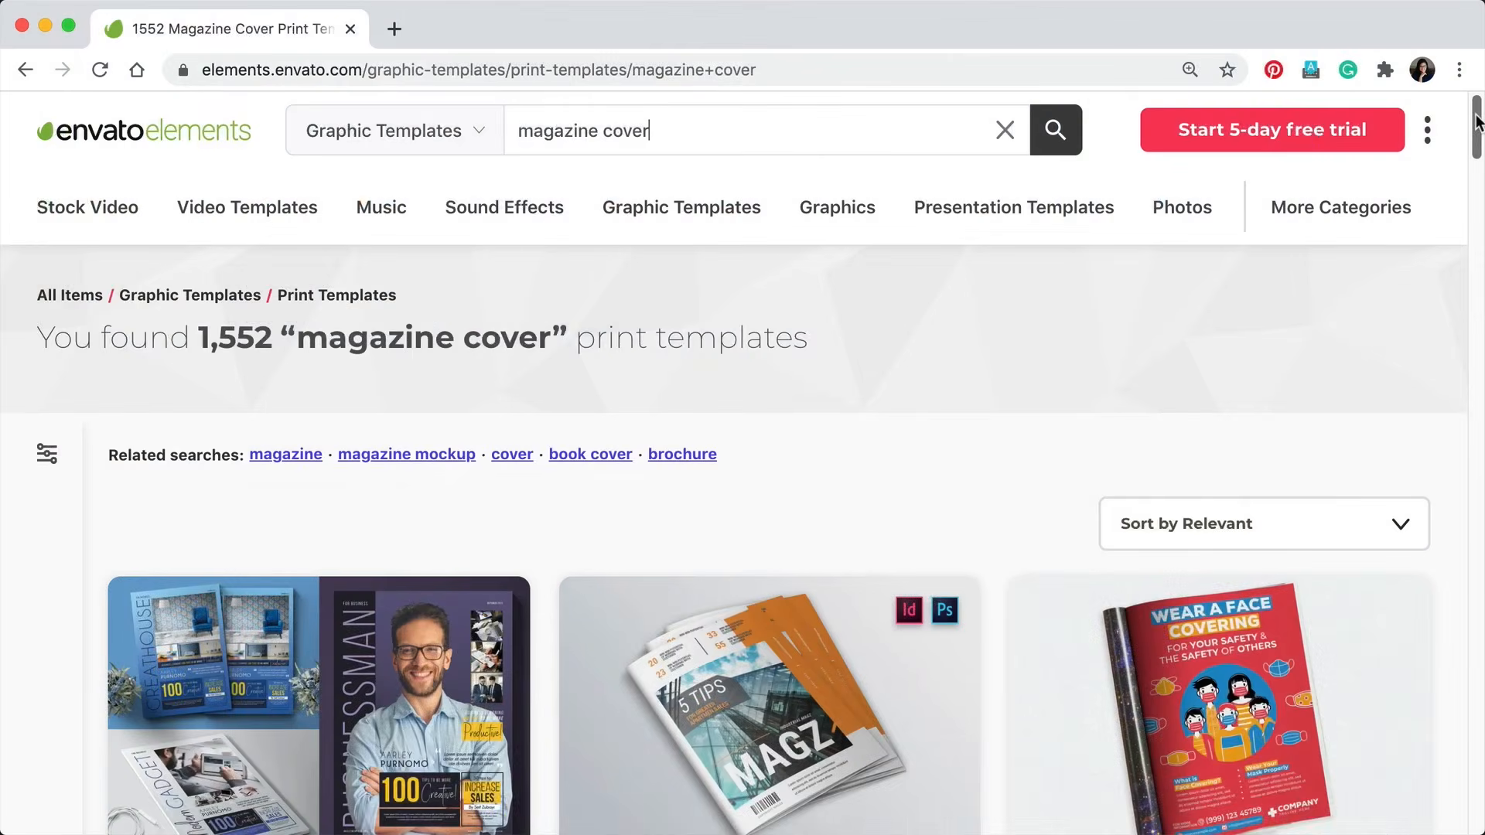
Browse the "magazine cover" print templates and open Madelynn Magazine and the Creative Magazine Cover template in new tabs
scroll(703, 495, "down", 5)
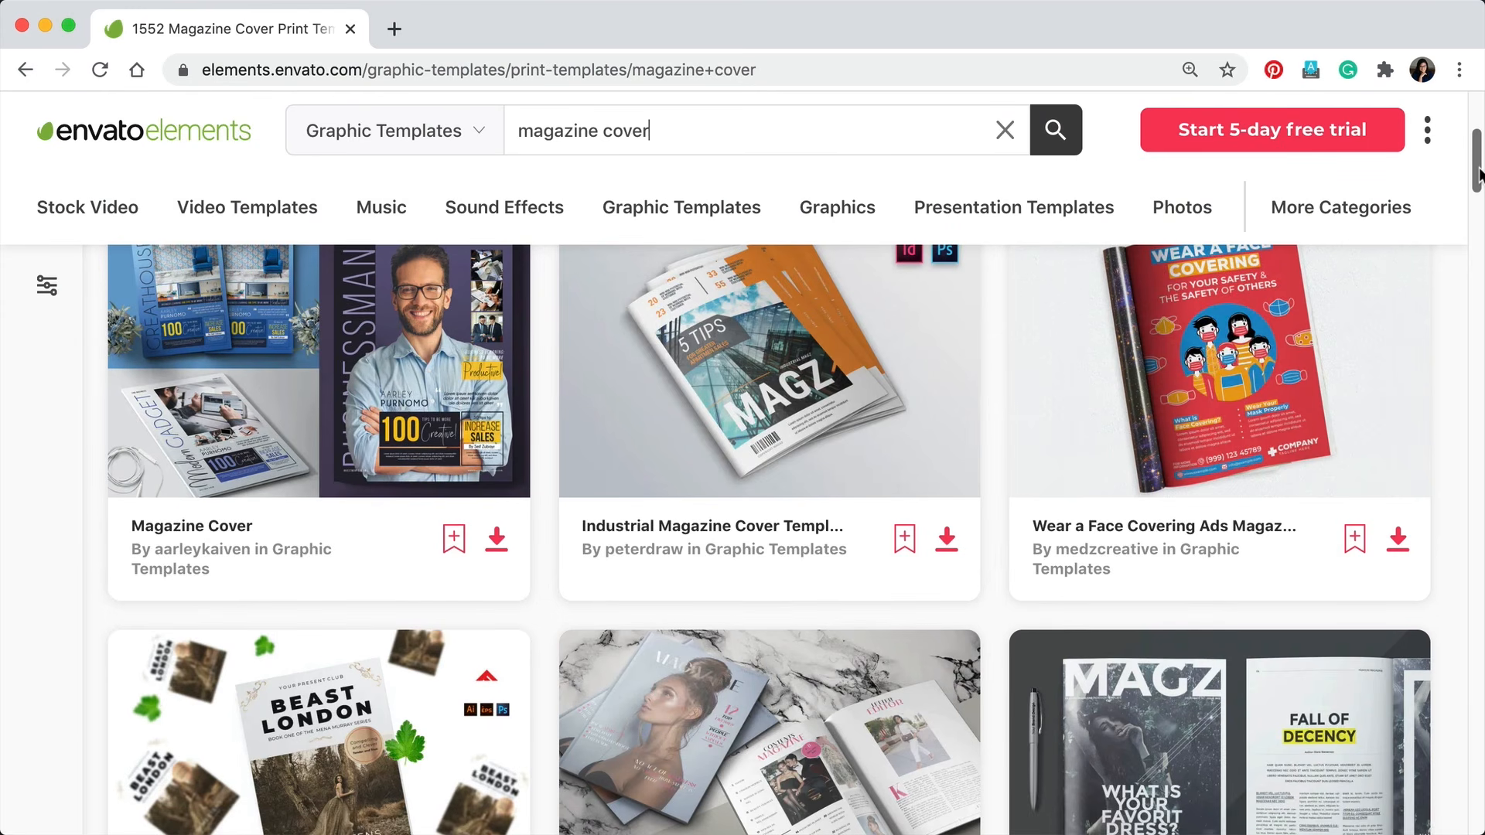
left_click_drag(1479, 174, 1479, 252)
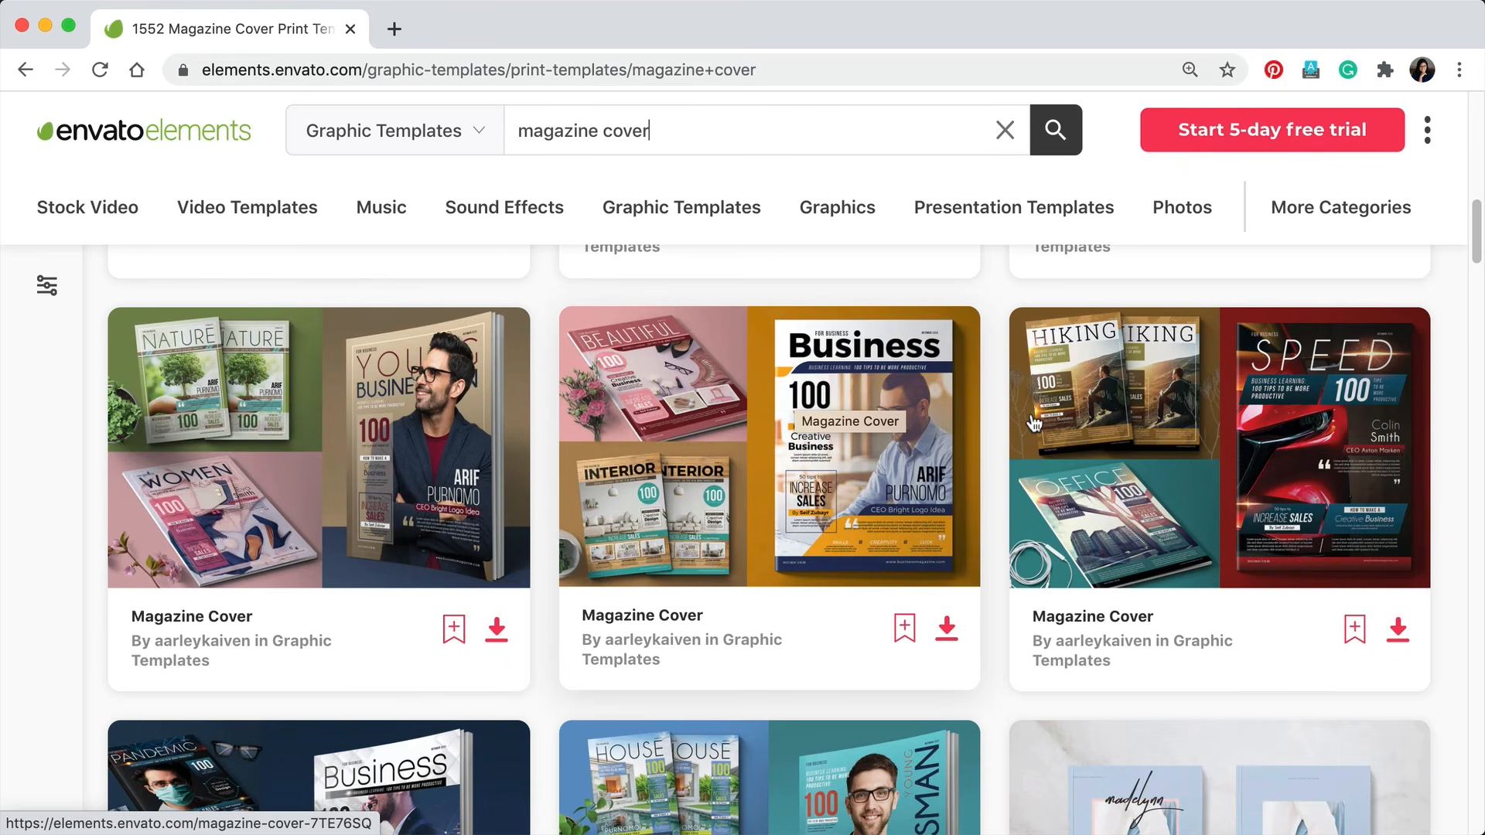
left_click_drag(1479, 237, 1479, 285)
right_click(1184, 374)
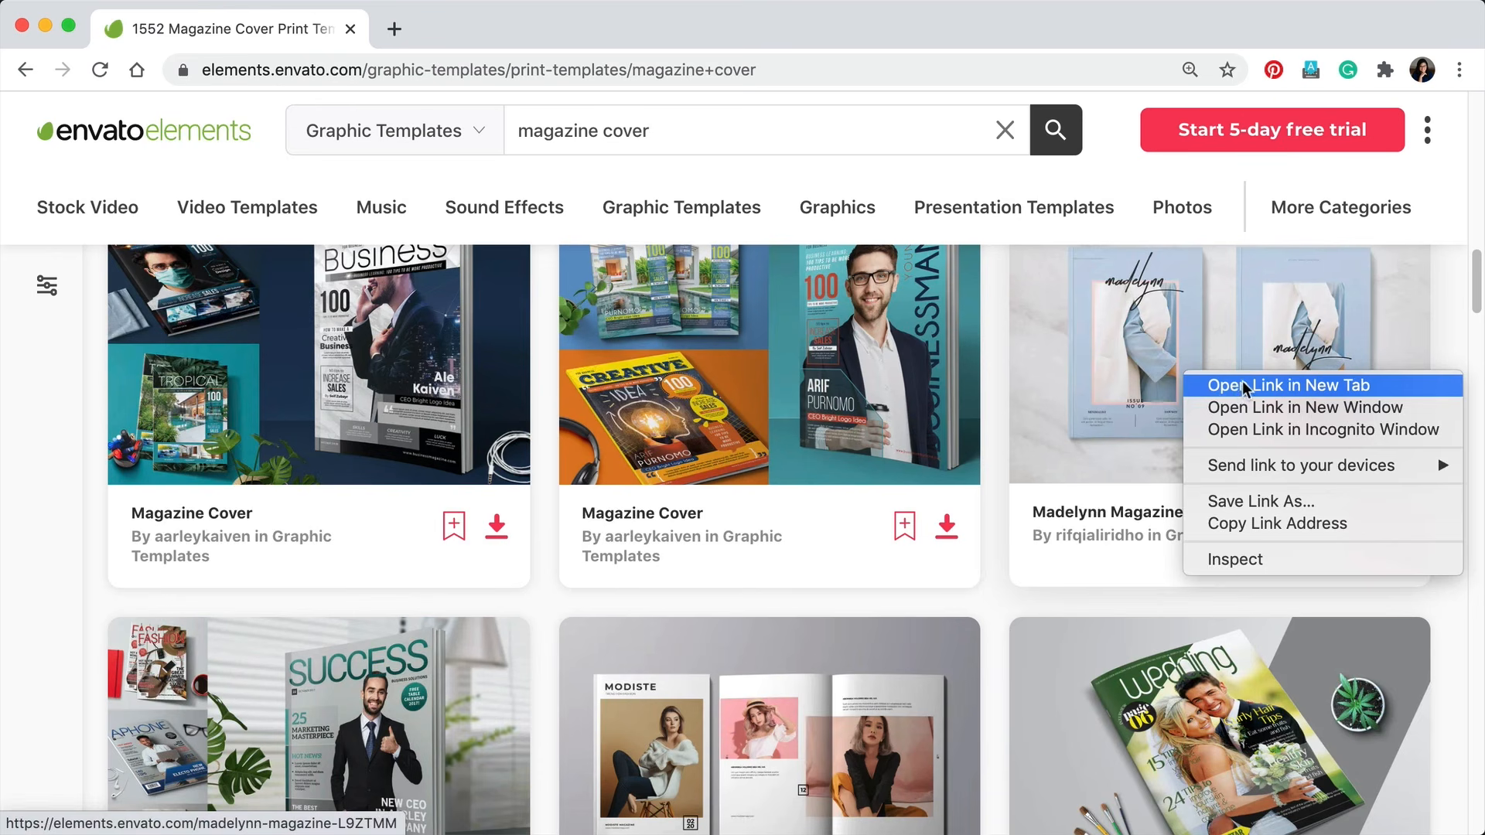
left_click(1246, 386)
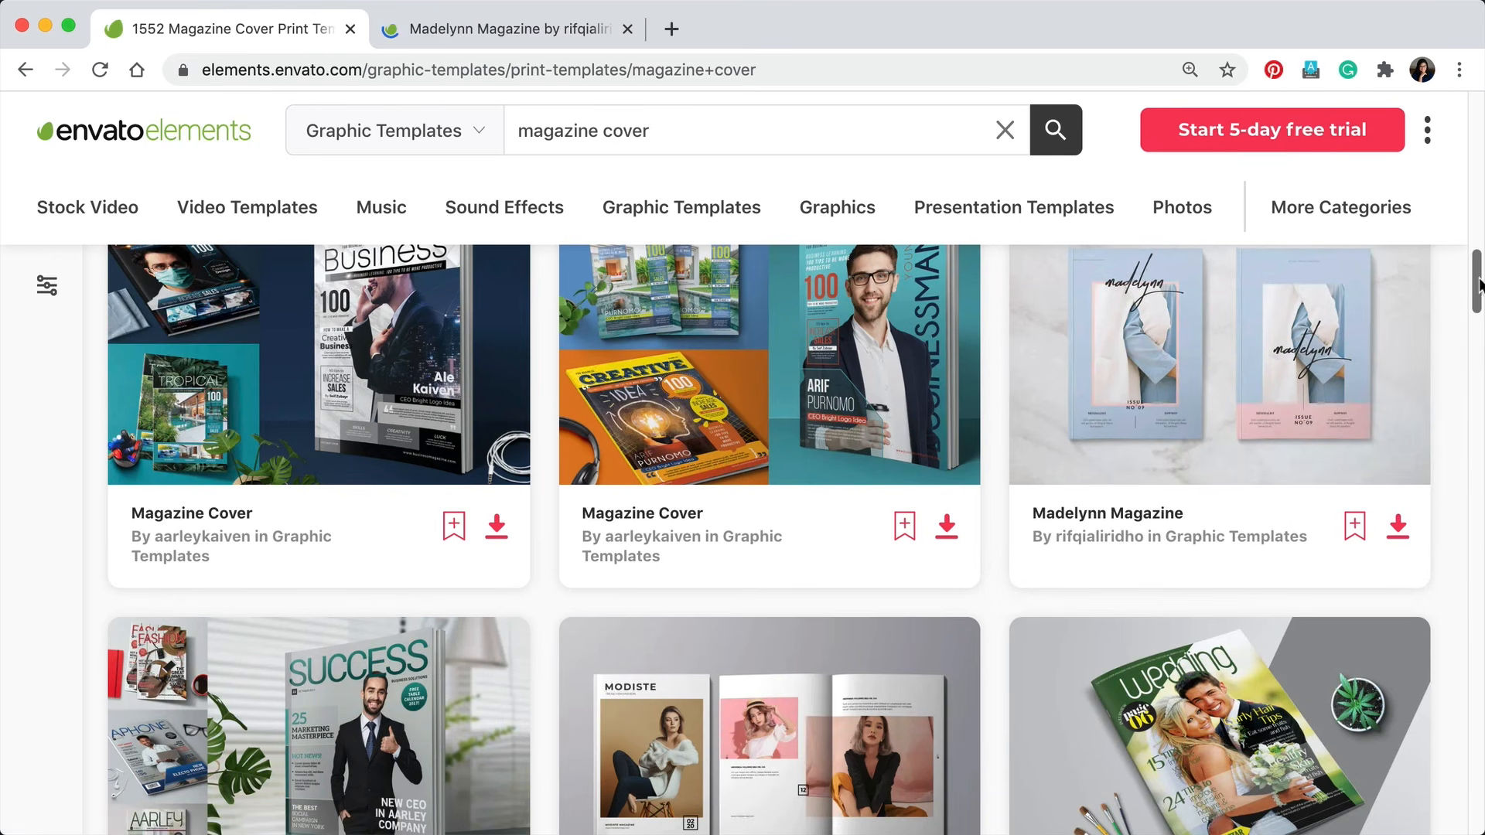
left_click_drag(1477, 281, 1476, 355)
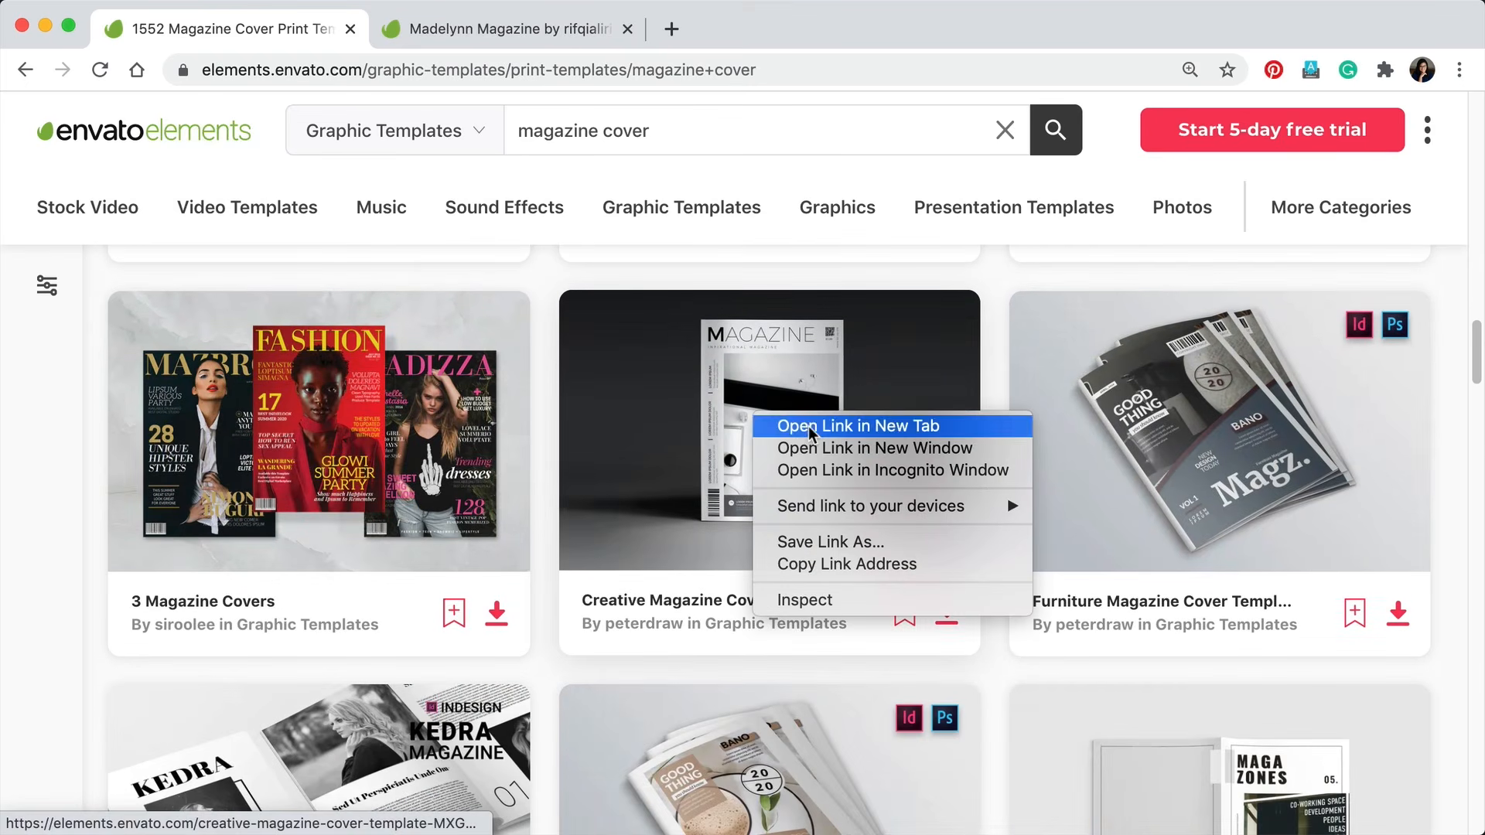
left_click(809, 426)
left_click_drag(1477, 370, 1478, 437)
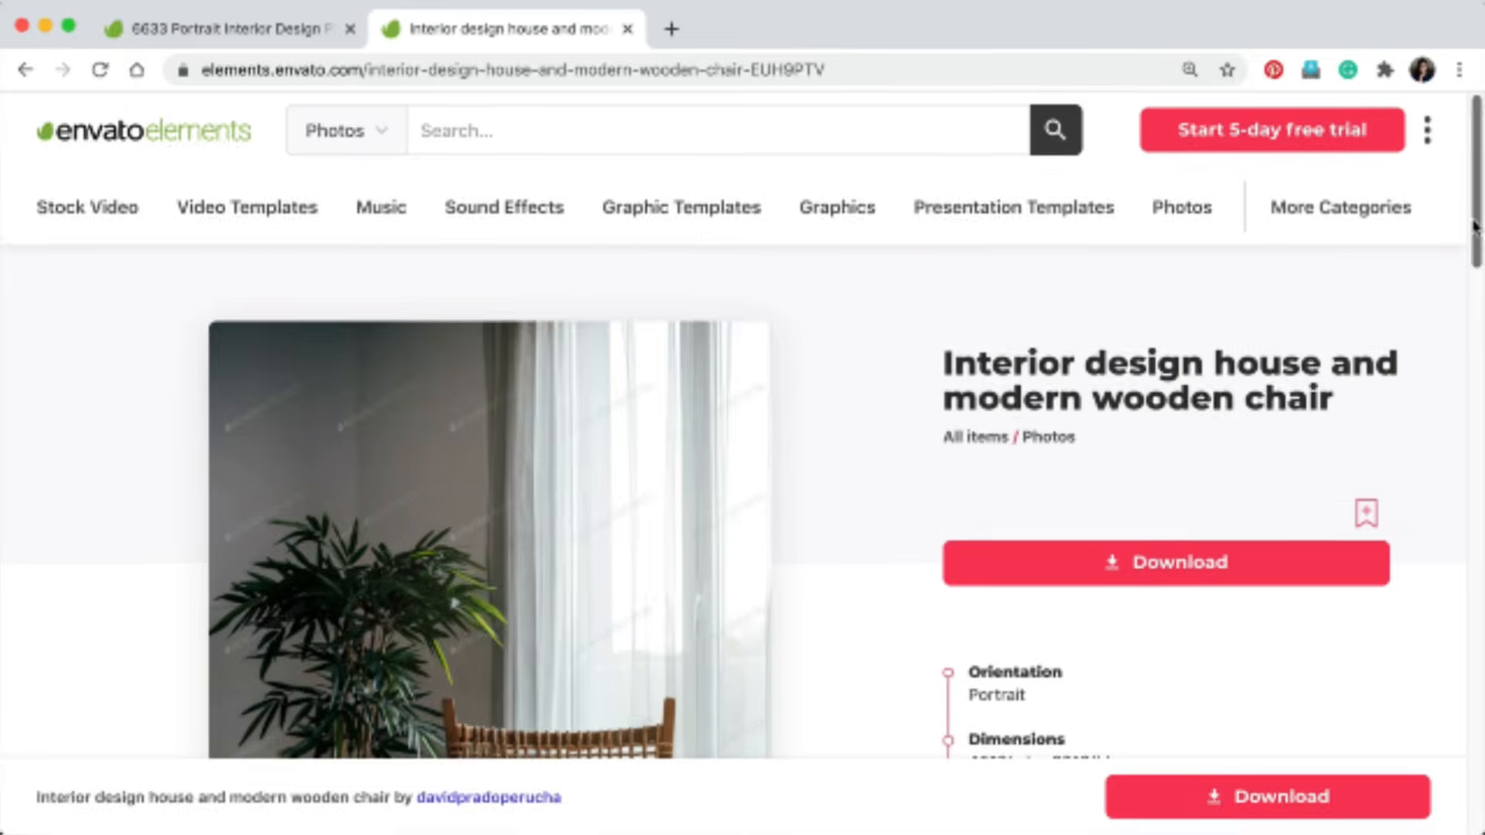
Bring up the project licensing options for downloading the wooden chair photo
scroll(1153, 398, "down", 3)
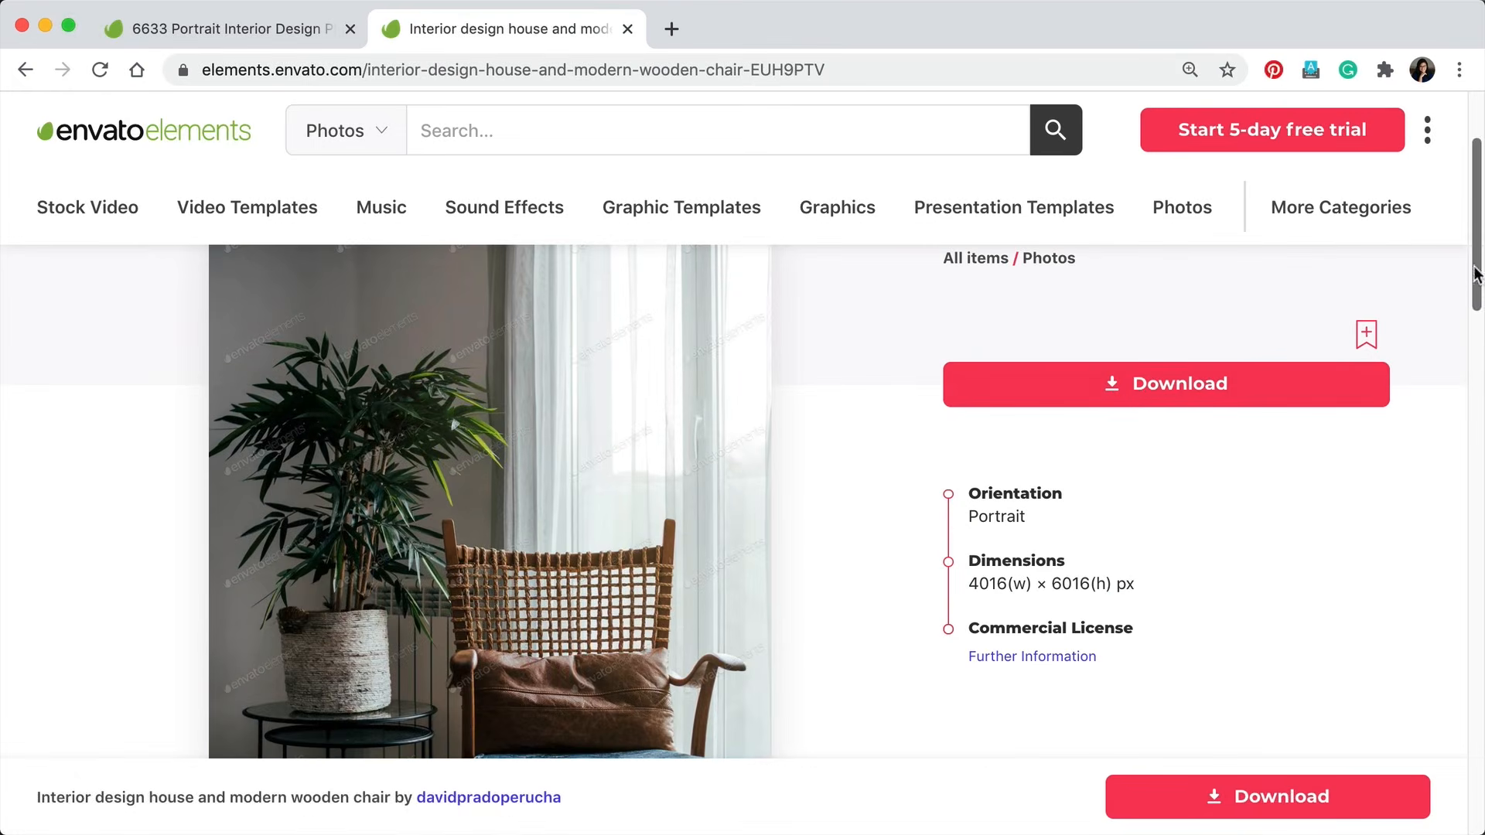
left_click(1172, 385)
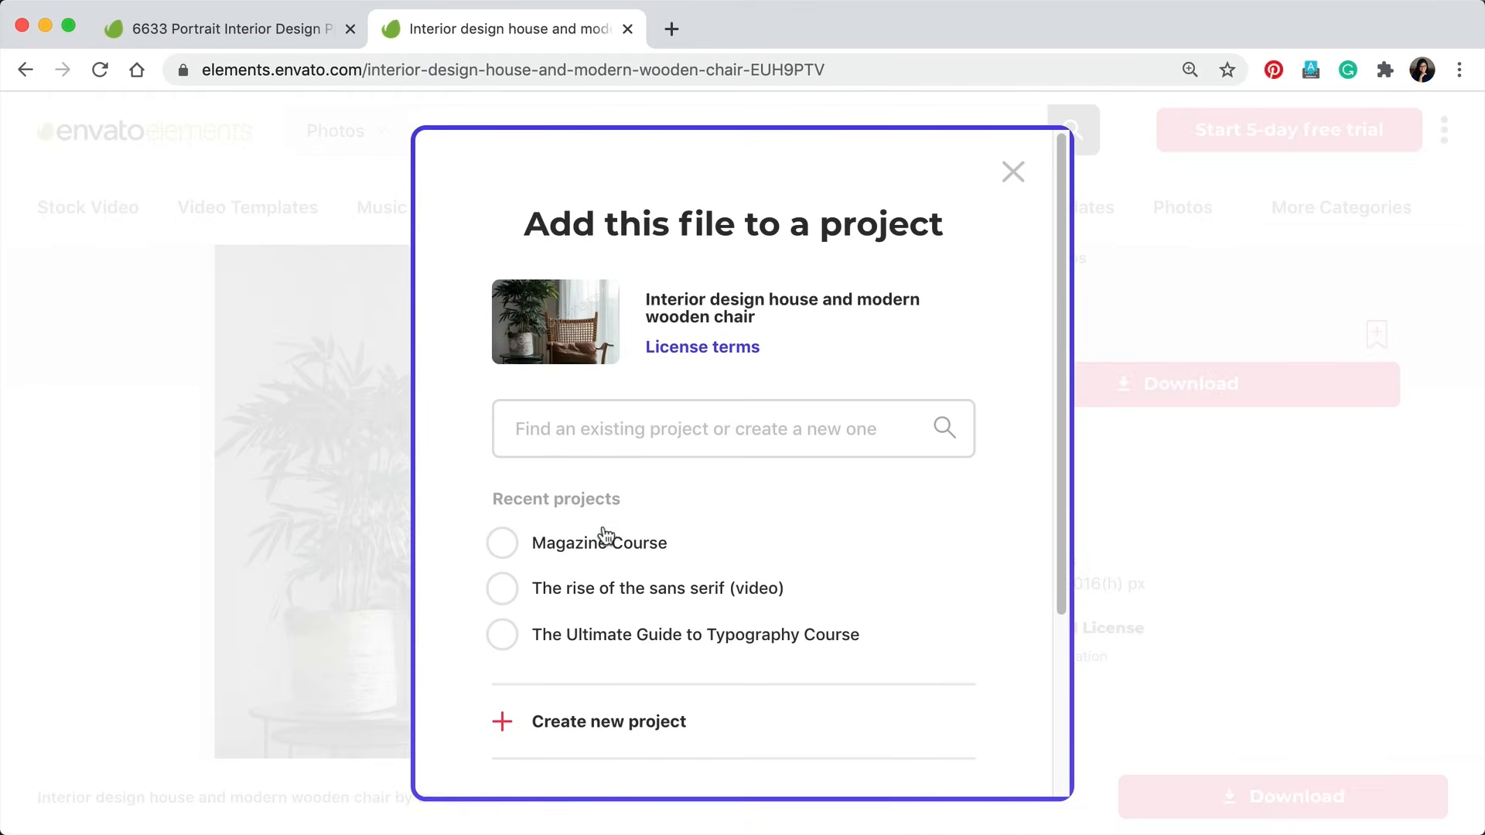
scroll(1027, 417, "down", 3)
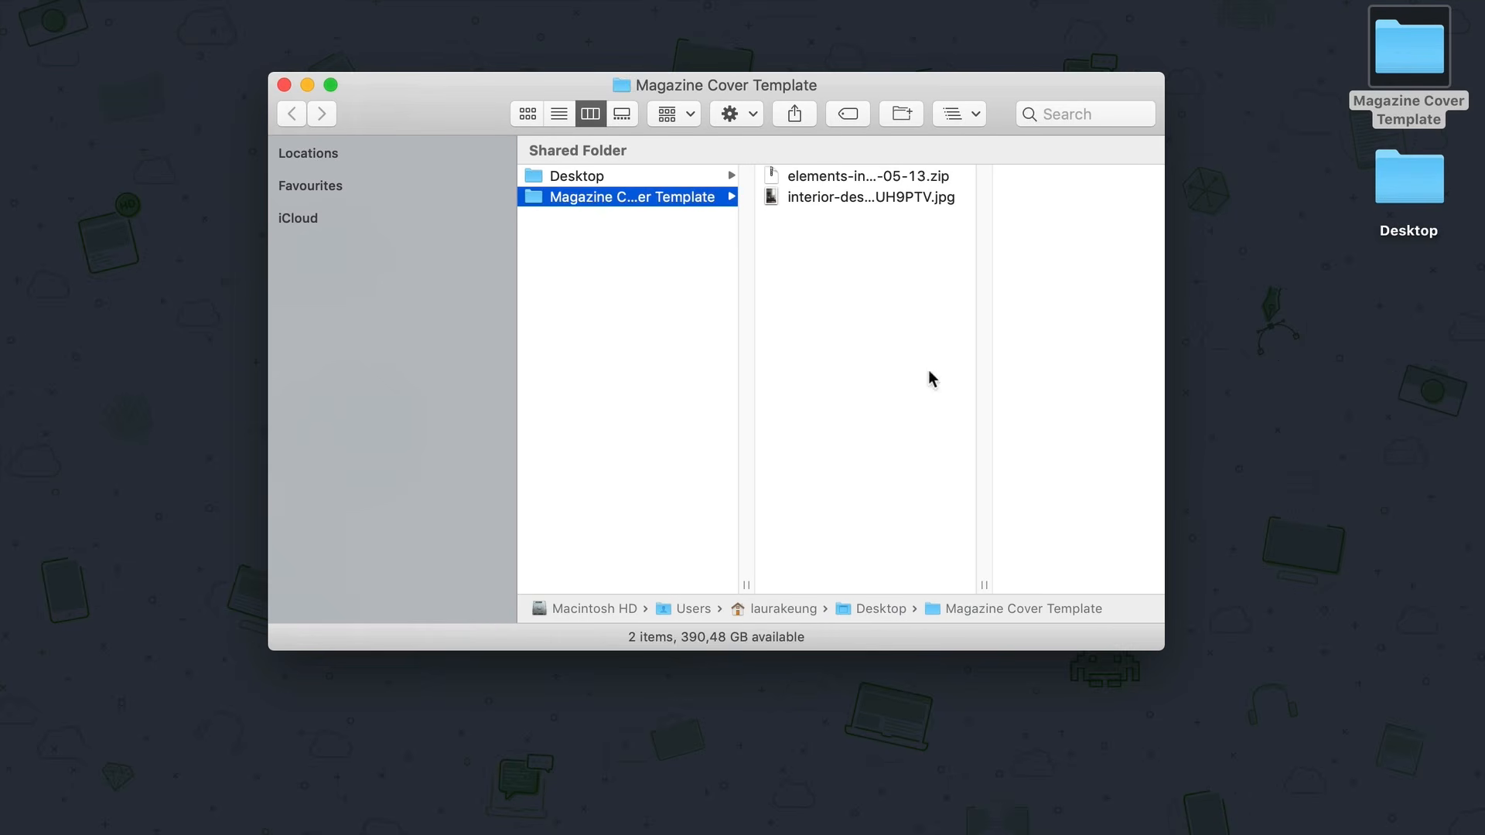
Preview the downloaded interior design JPG in the Magazine Cover Template folder in Finder
left_click(867, 198)
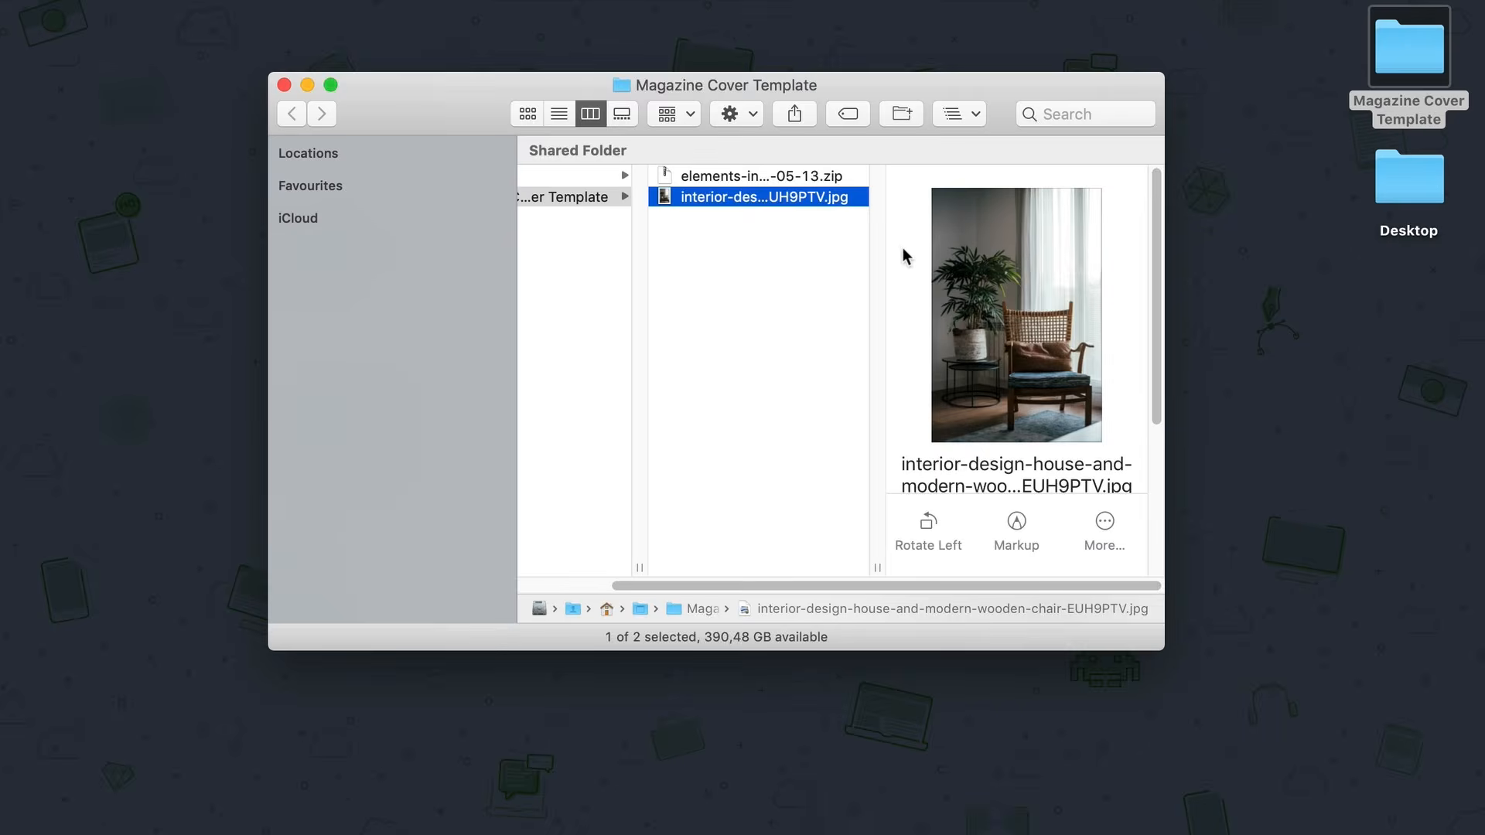
key("space")
key("space")
Extract the interior magazine cover template ZIP and open "Interior design cover magazine.indd" in InDesign
double_click(763, 172)
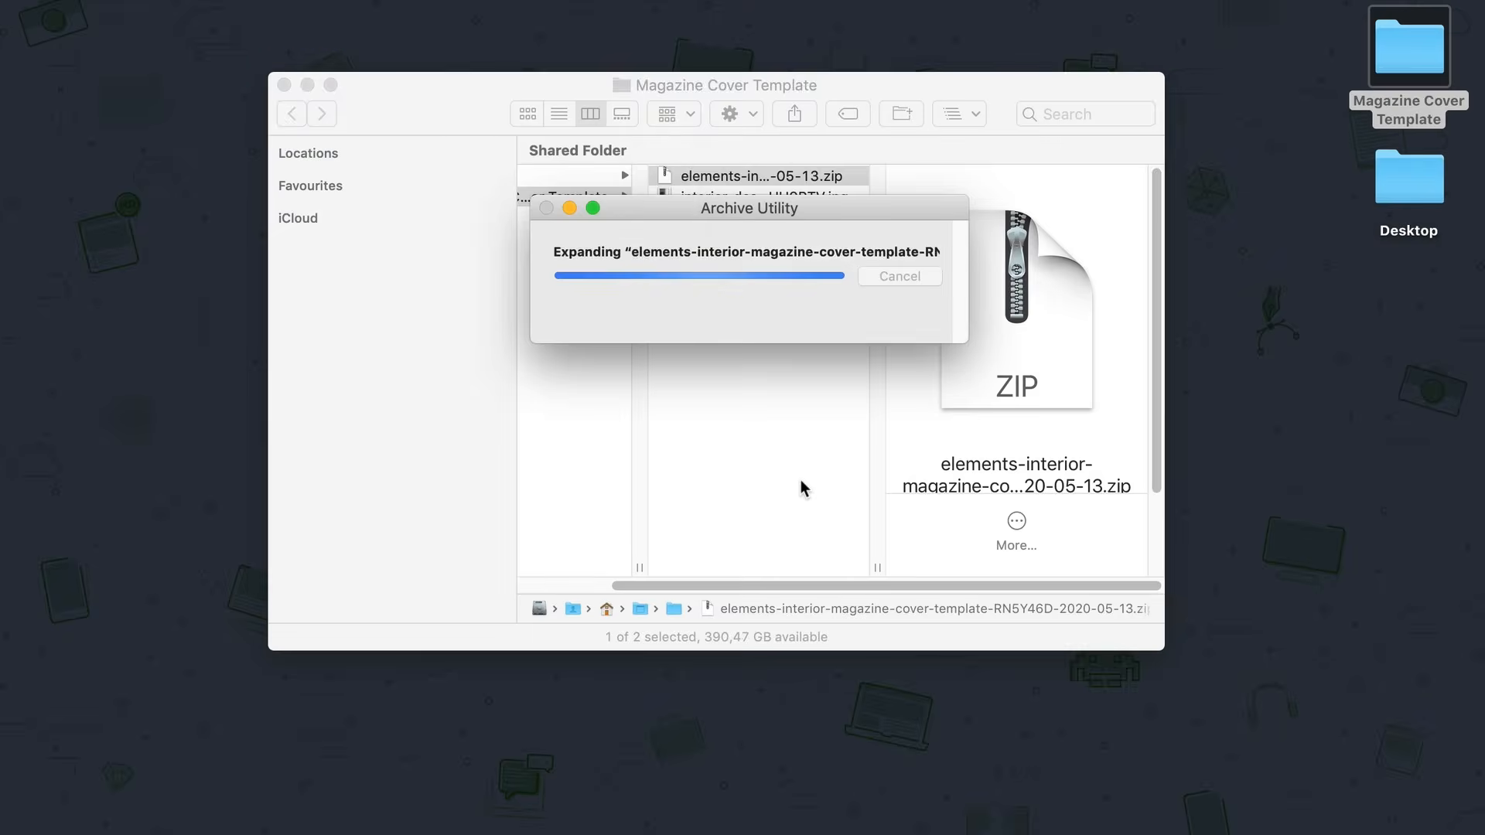
left_click(693, 200)
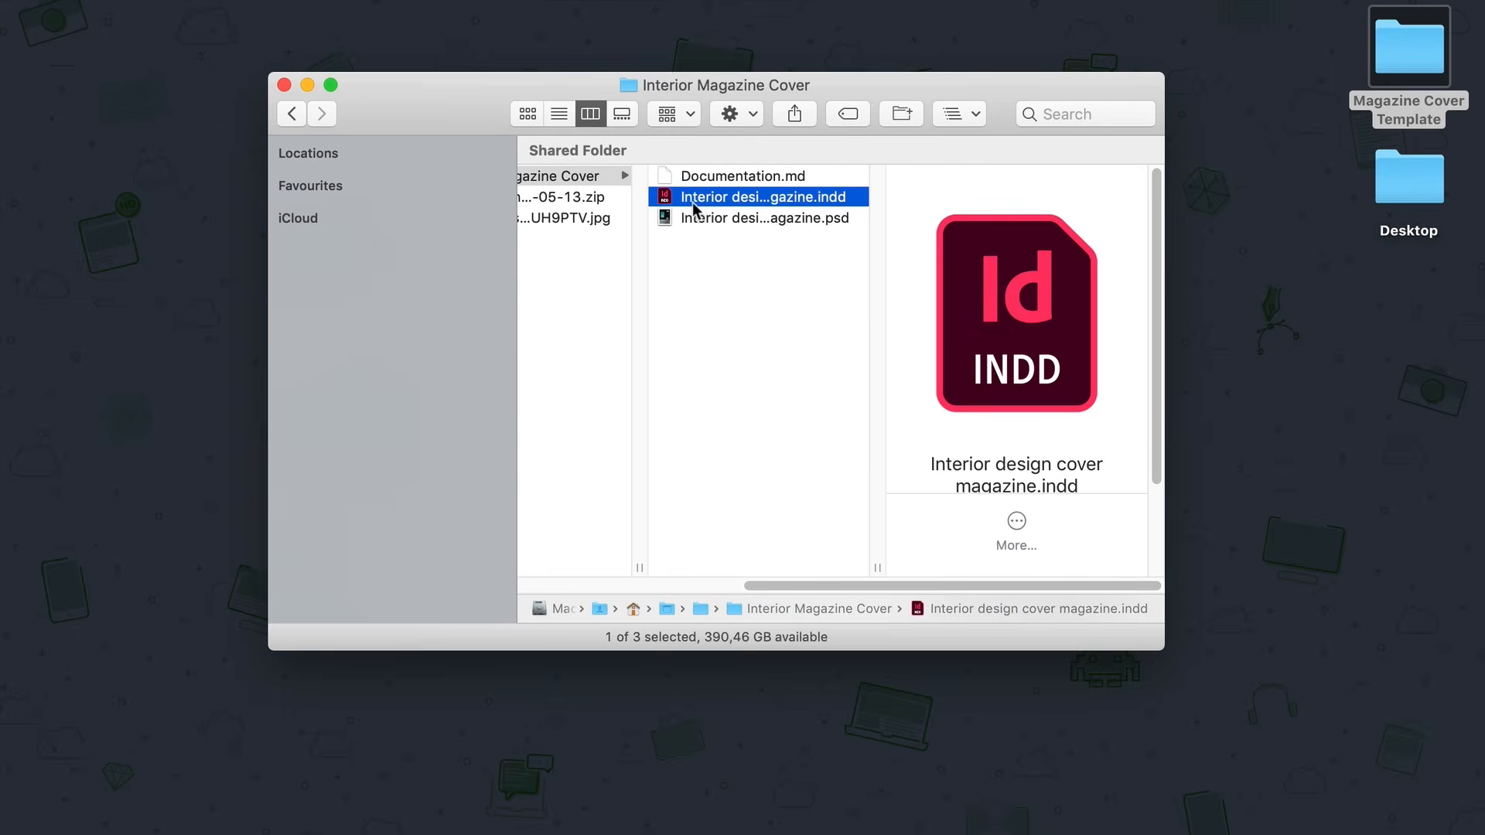
double_click(760, 193)
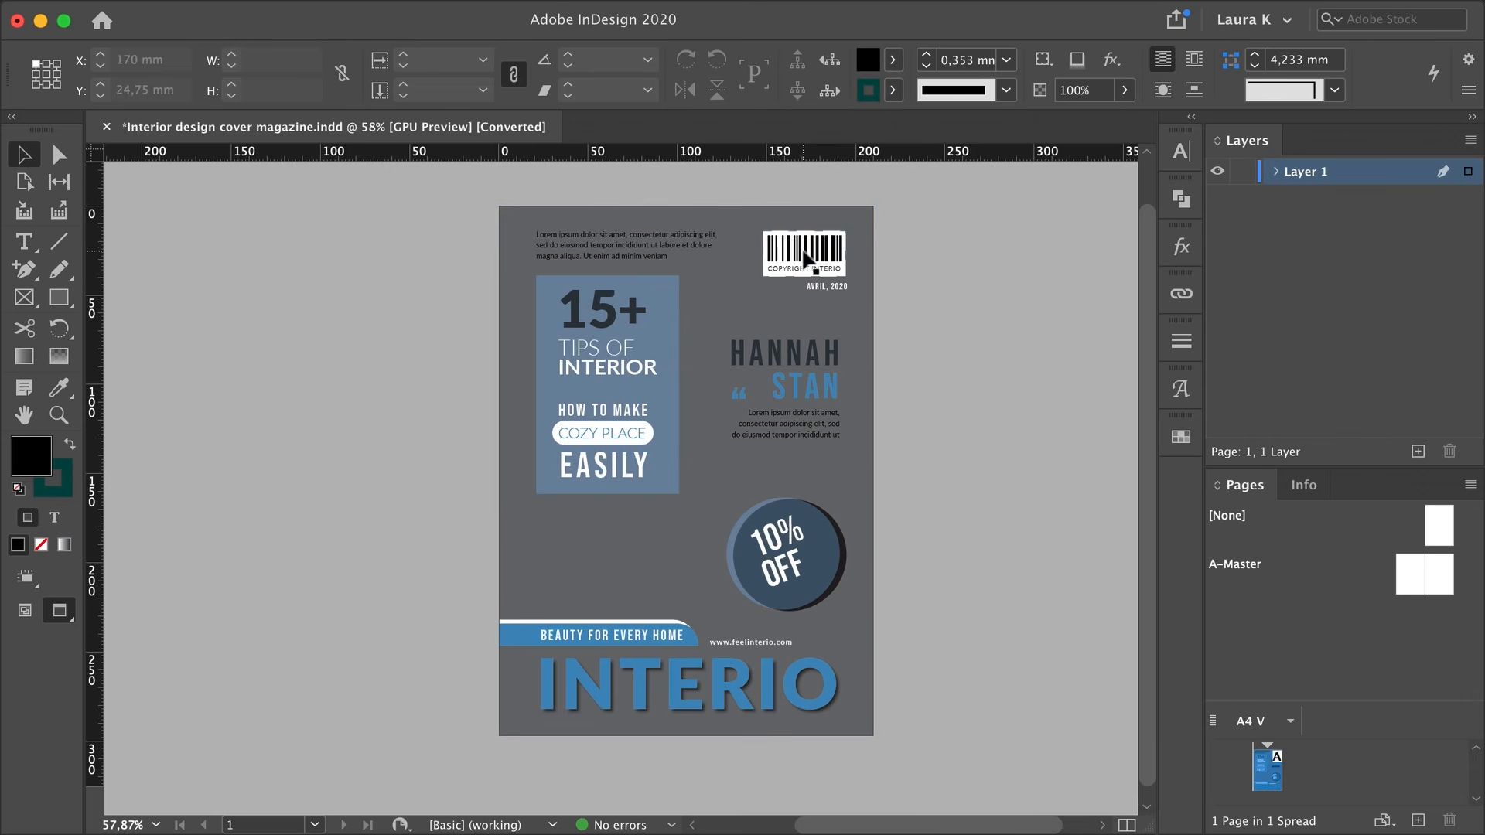
Inspect the cover's intro text and name heading by selecting them, and select the full-page background frame
left_click(647, 254)
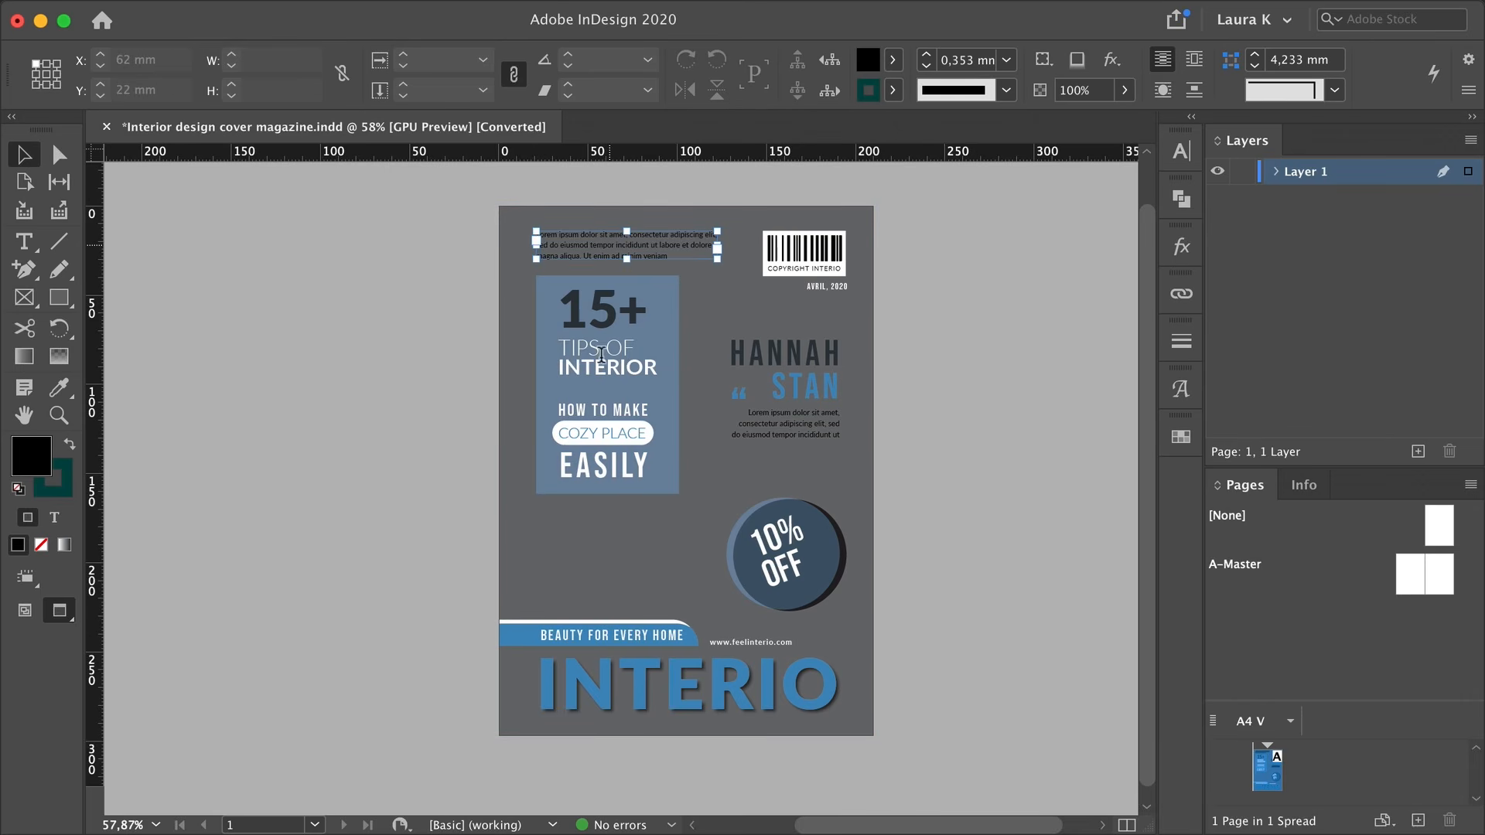
left_click(791, 351)
left_click(19, 148)
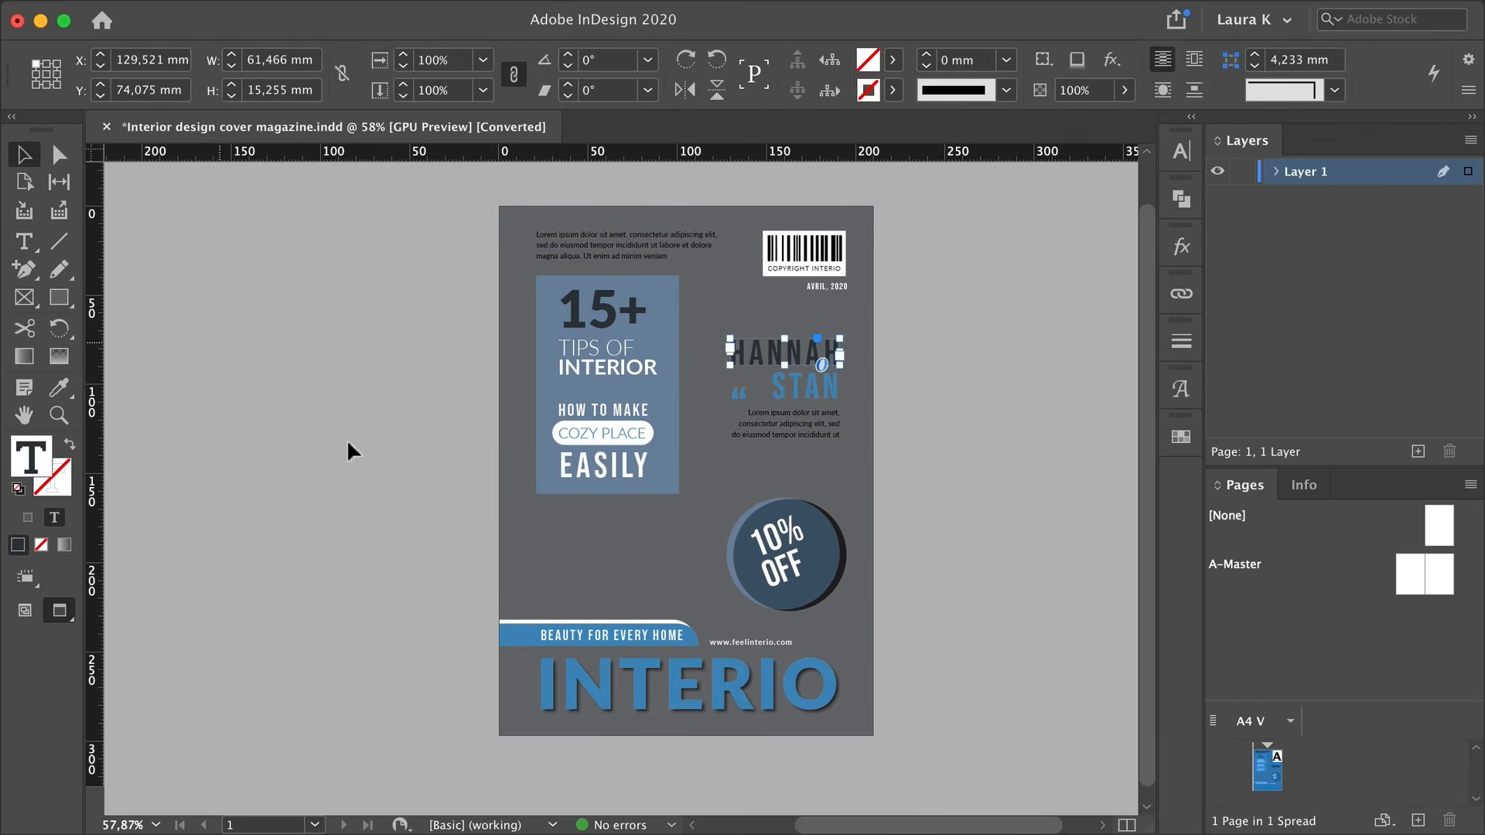
left_click(347, 439)
left_click(517, 234)
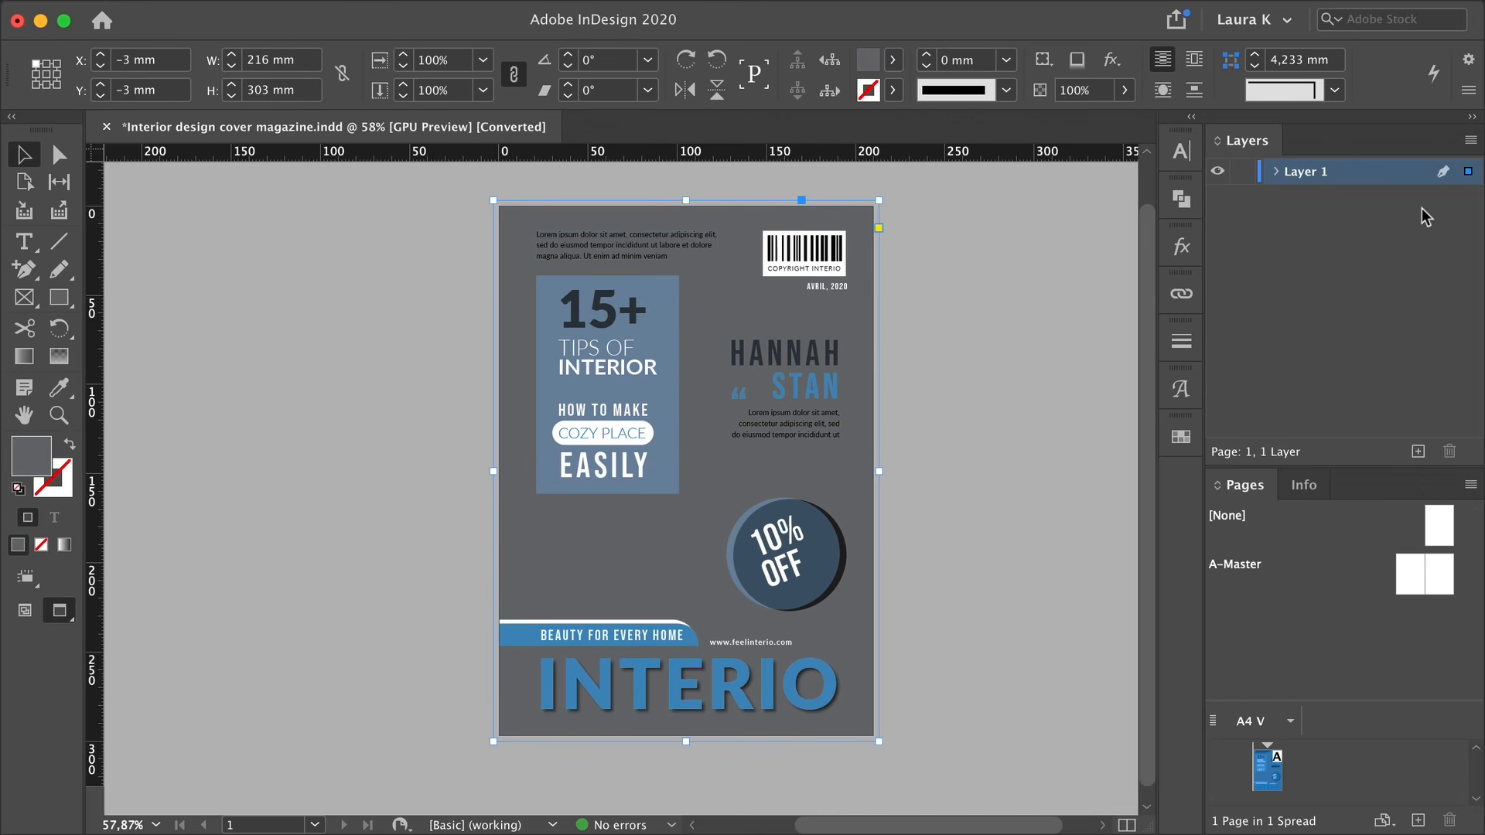
Add a new layer, move it below Layer 1 and rename it "Background"
left_click(1418, 452)
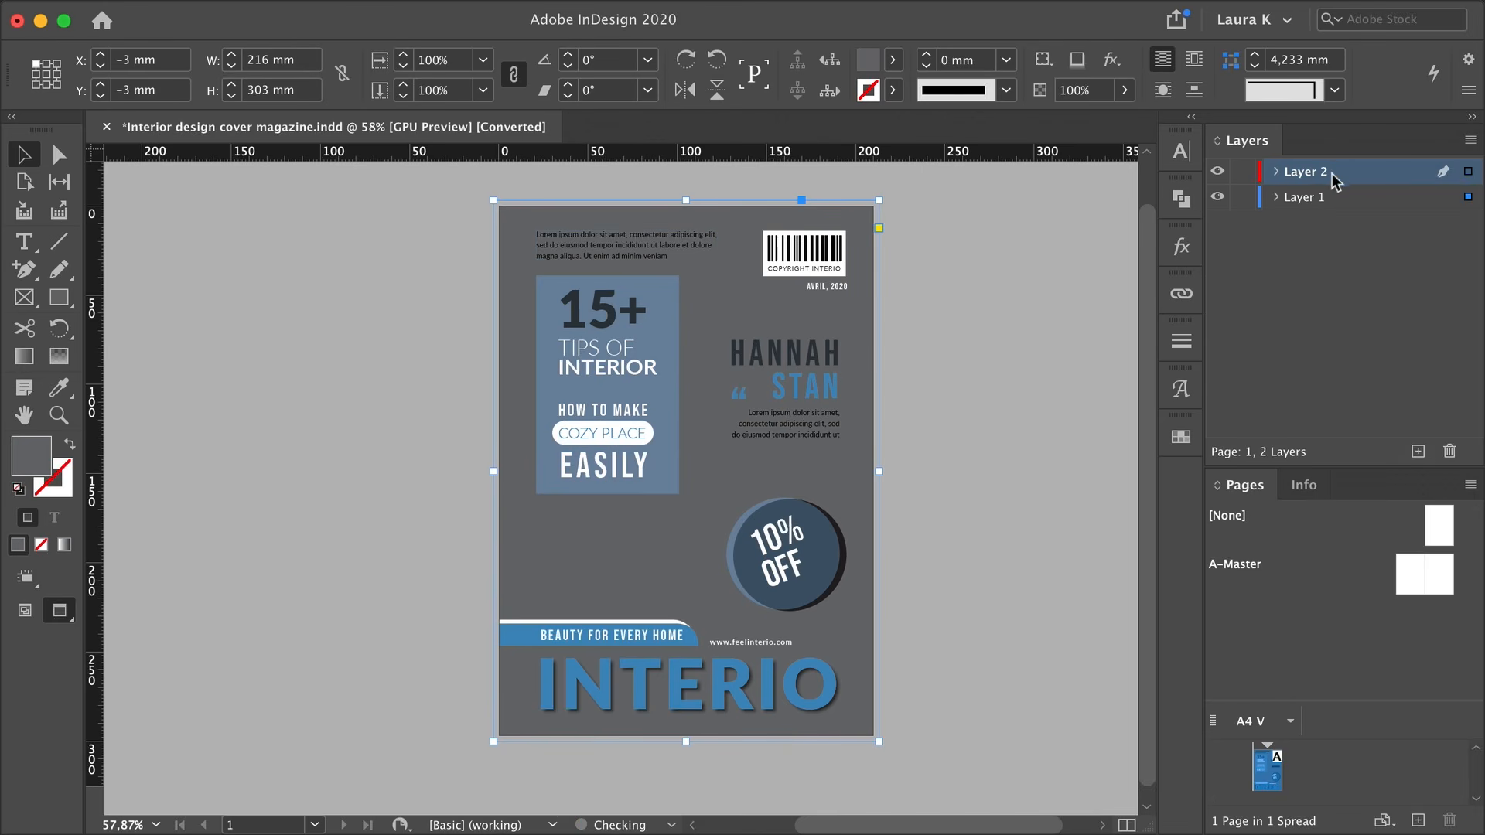
left_click_drag(1332, 179, 1319, 205)
double_click(1329, 199)
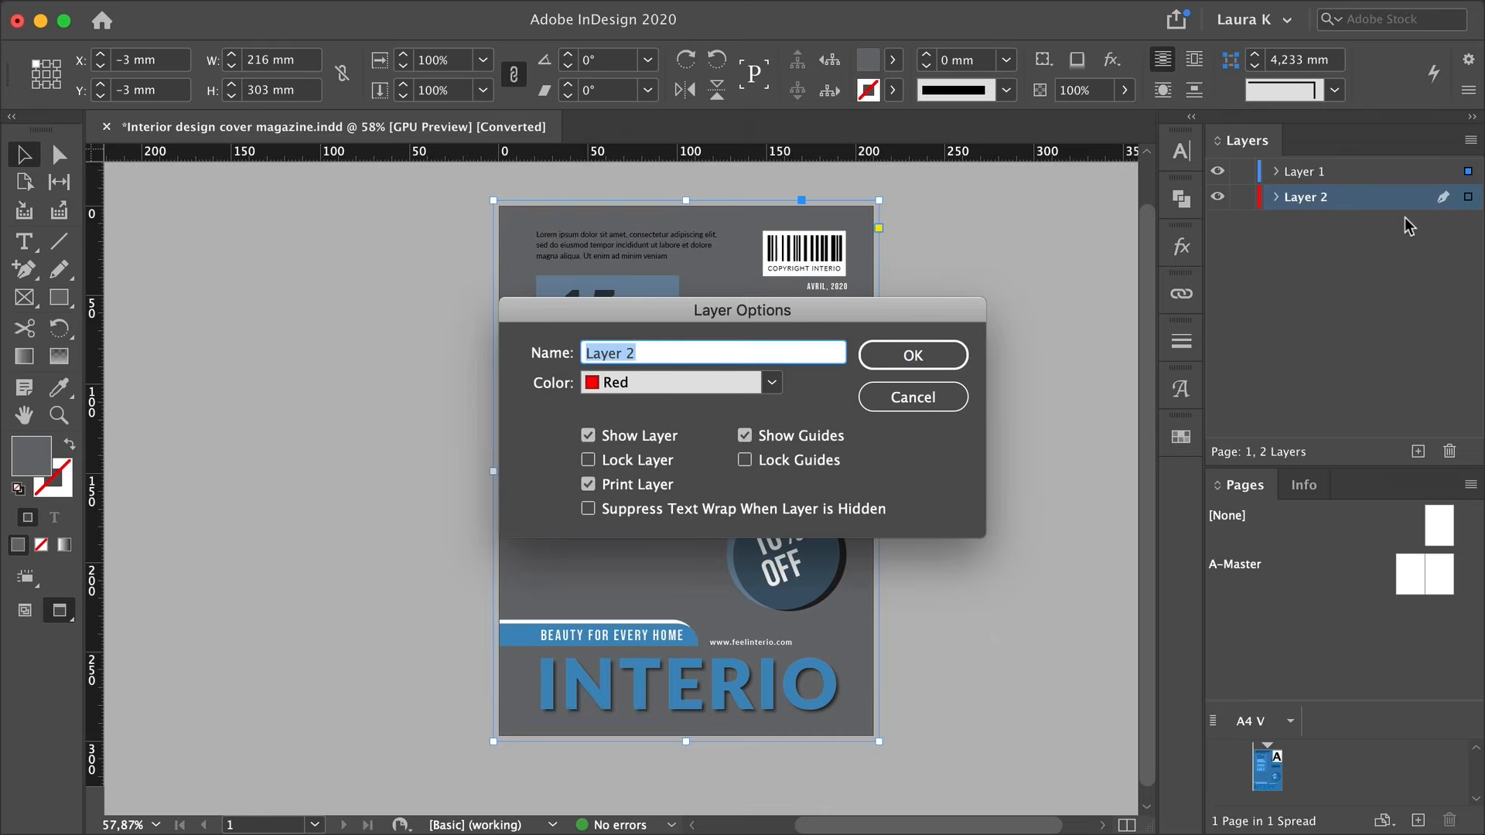
type("Background")
key("Return")
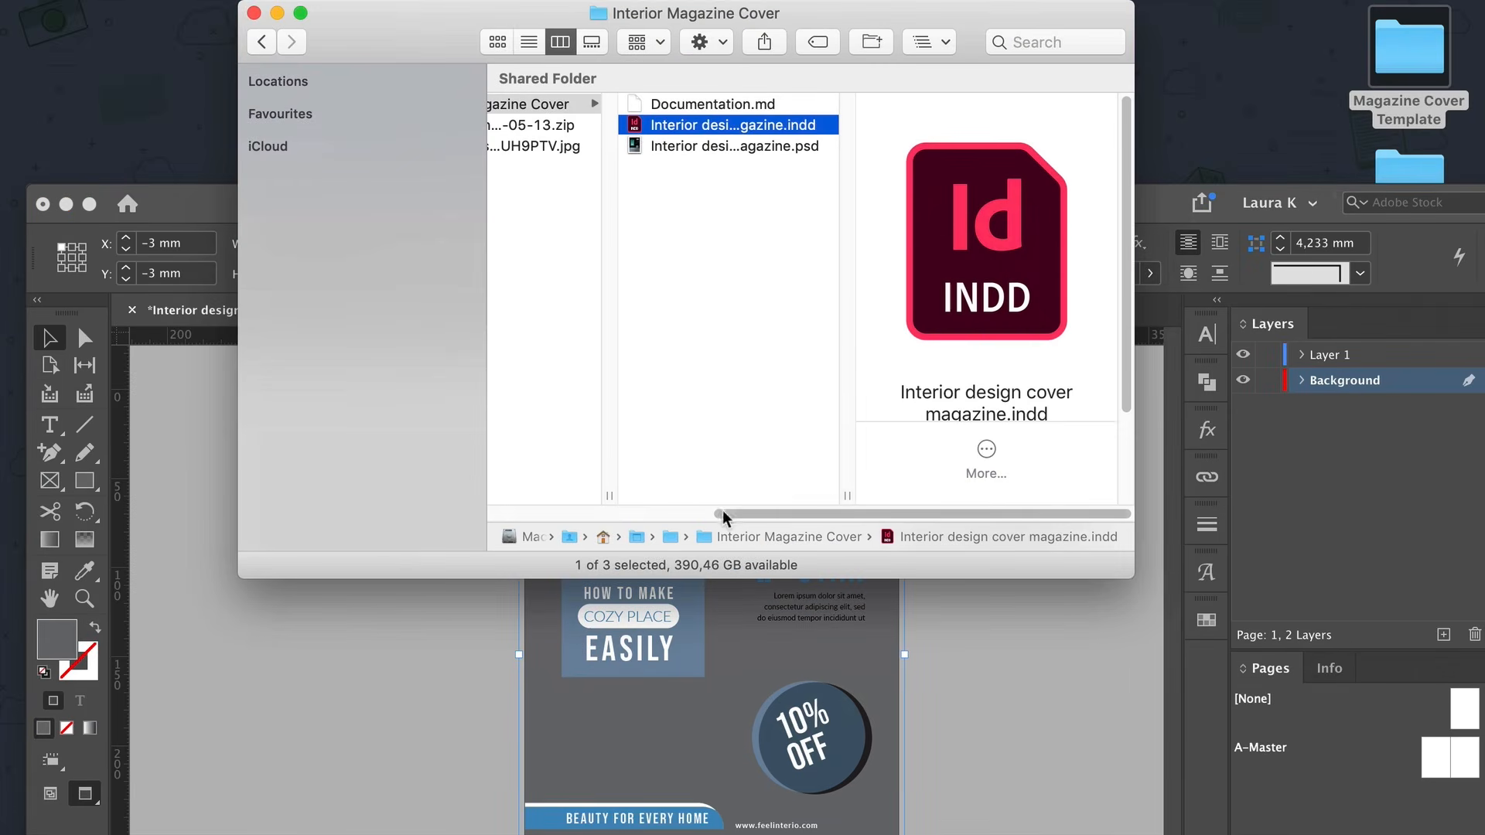
Place the wooden chair JPG from the Finder folder into the cover's full-page background frame
left_click_drag(724, 513, 681, 513)
left_click_drag(542, 147, 602, 735)
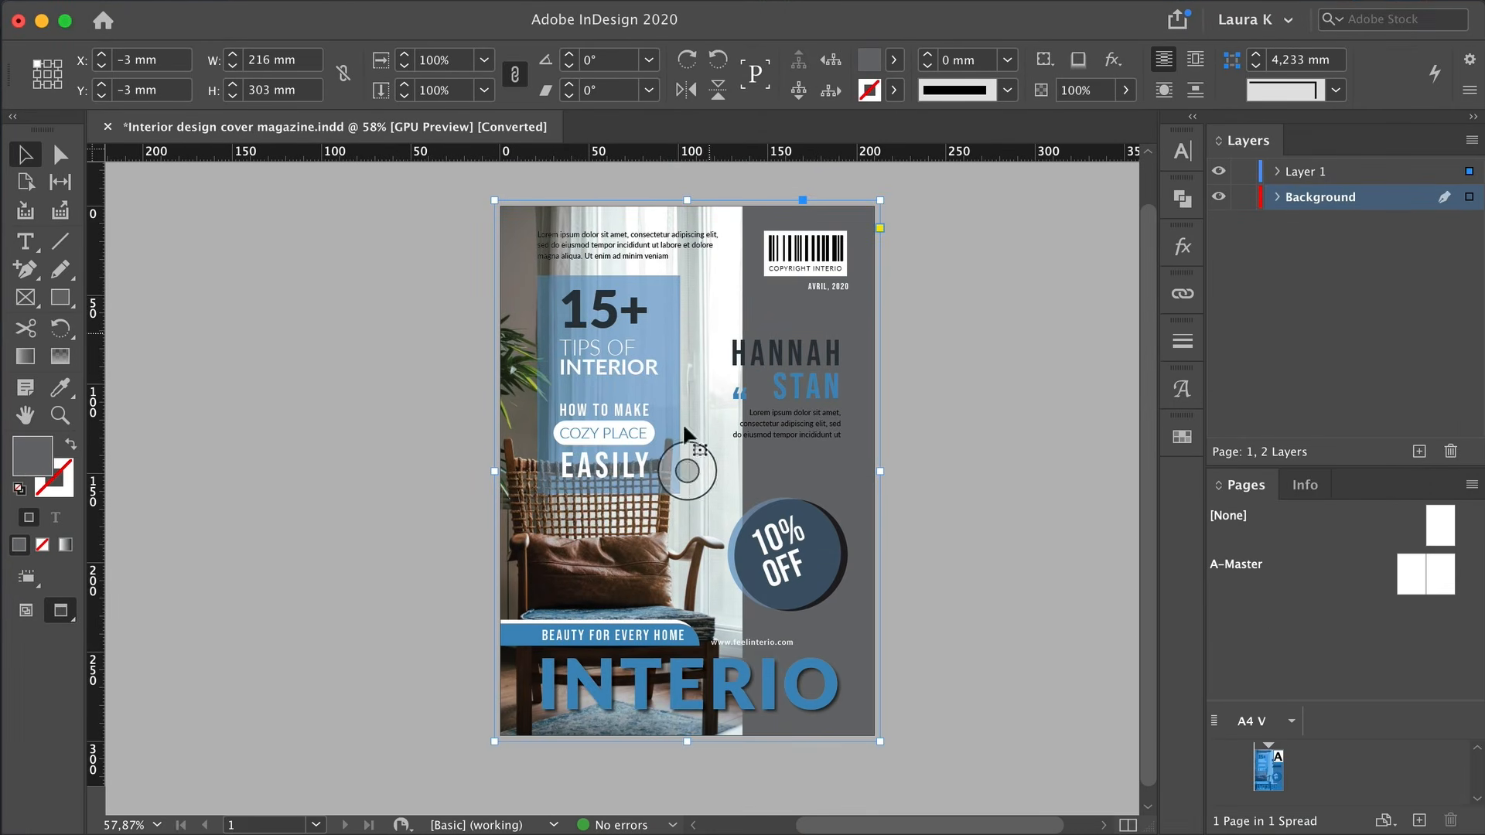
Reposition the photo inside its frame to cover the page and scale it to the frame's 216 mm width
left_click(703, 487)
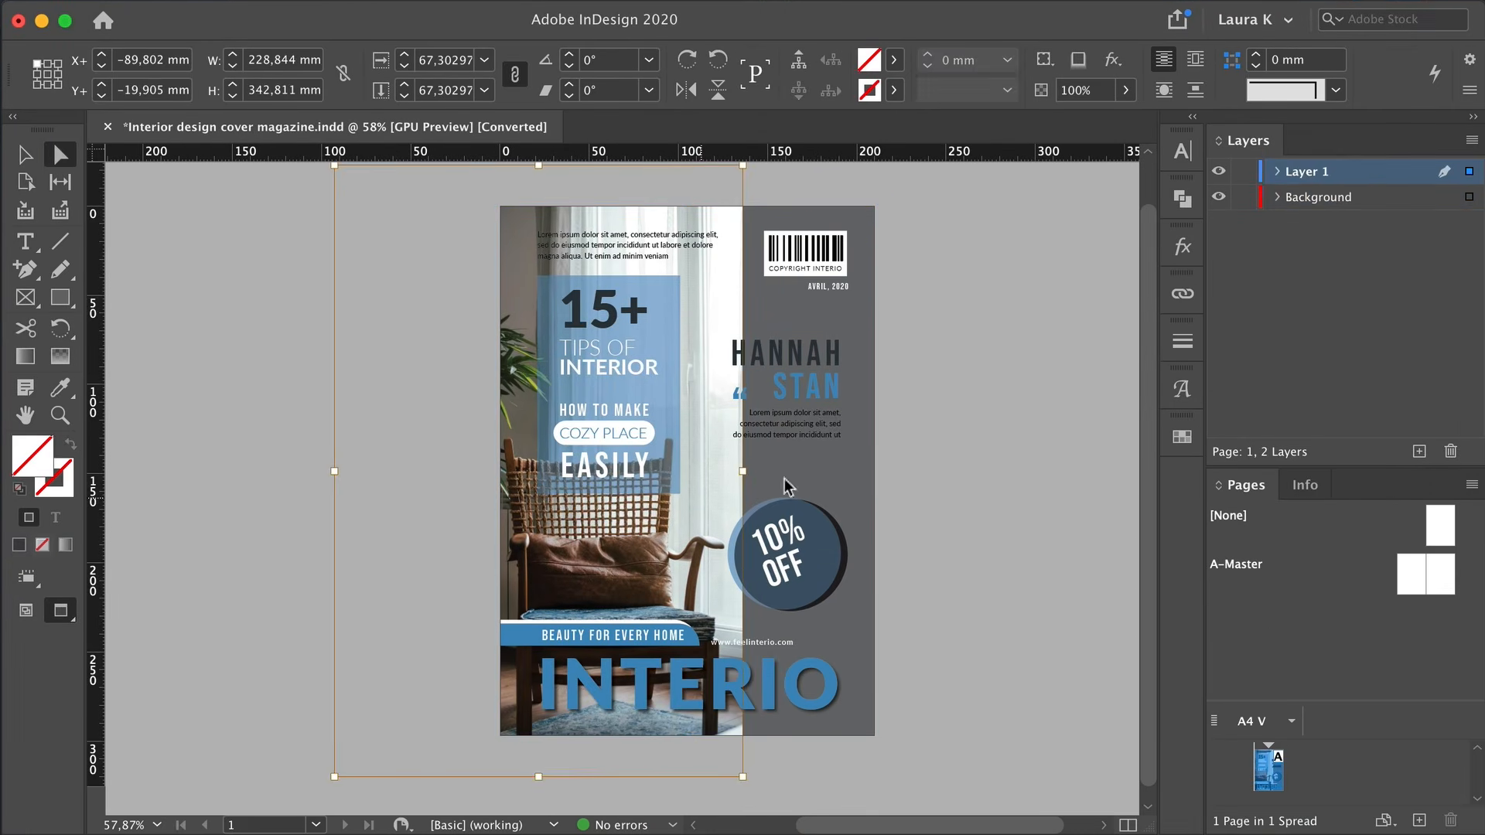
left_click_drag(784, 486, 922, 487)
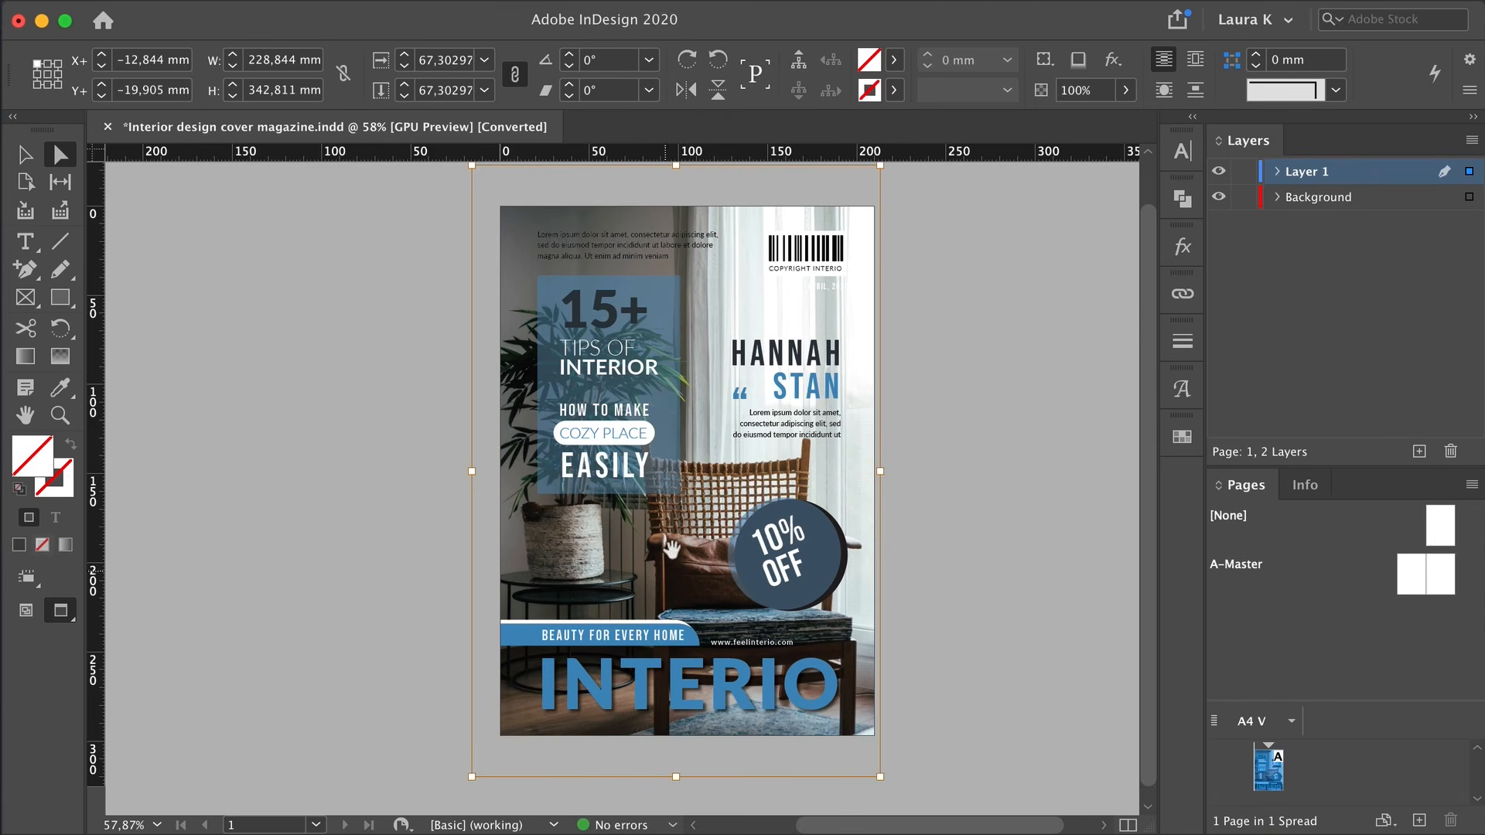
left_click_drag(671, 550, 670, 515)
left_click_drag(473, 438, 494, 437)
Switch to the normal view with guides and bleed, try moving the background photo frame, and undo the move
key("w")
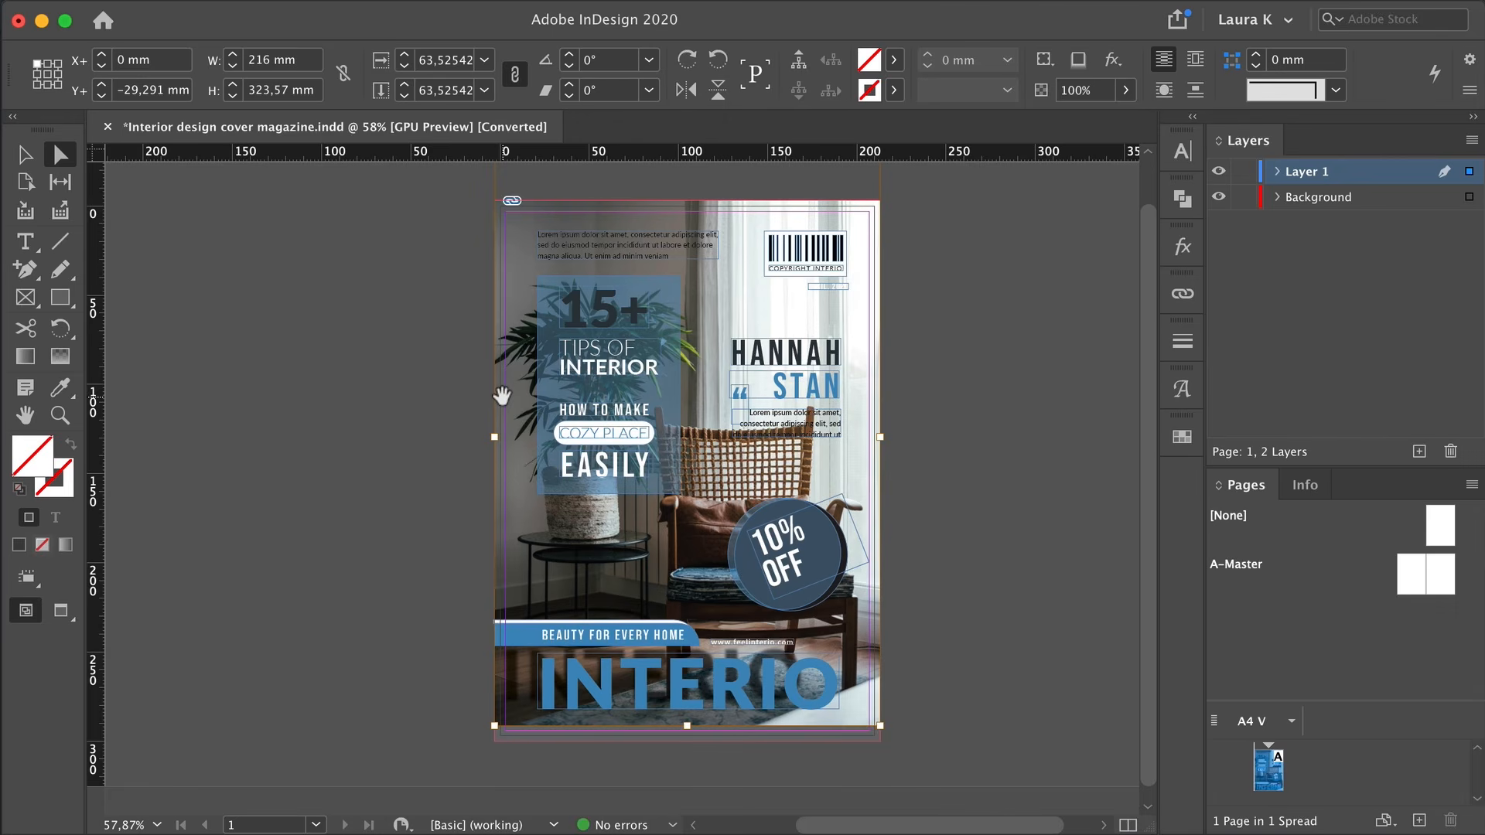
left_click(368, 270)
key("v")
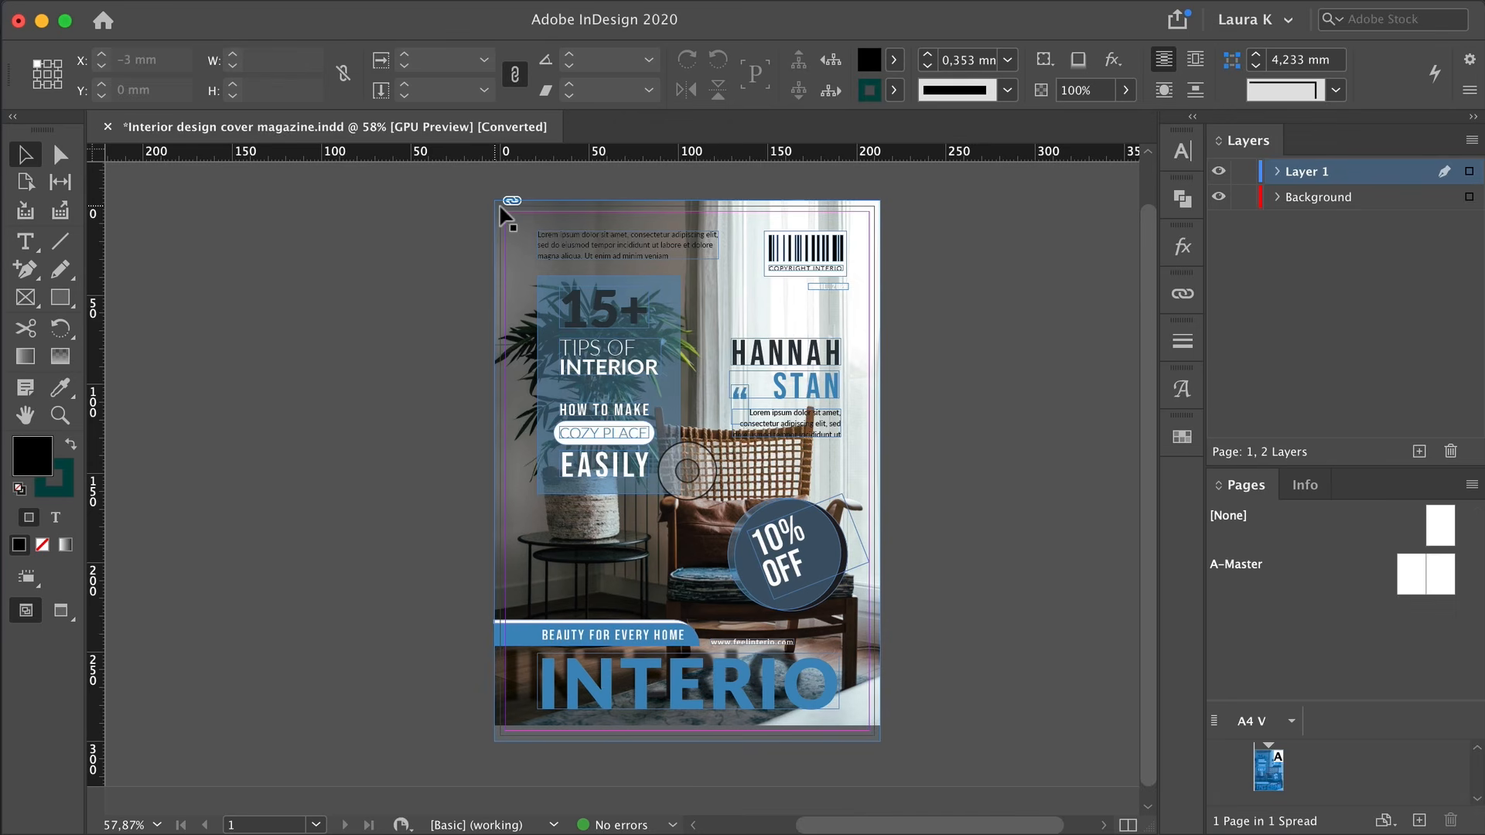
left_click_drag(531, 247, 584, 287)
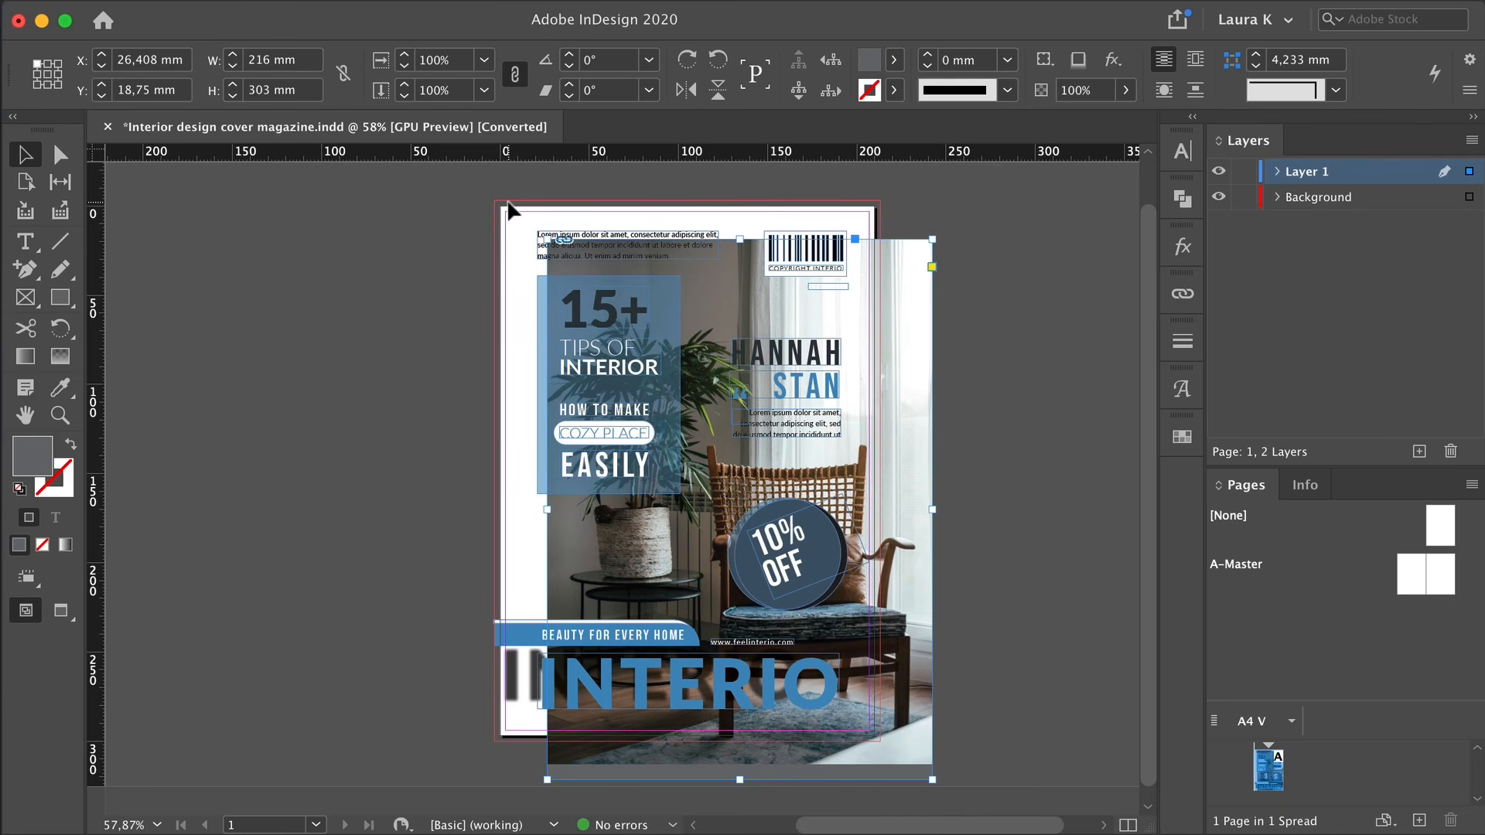
key("super+z")
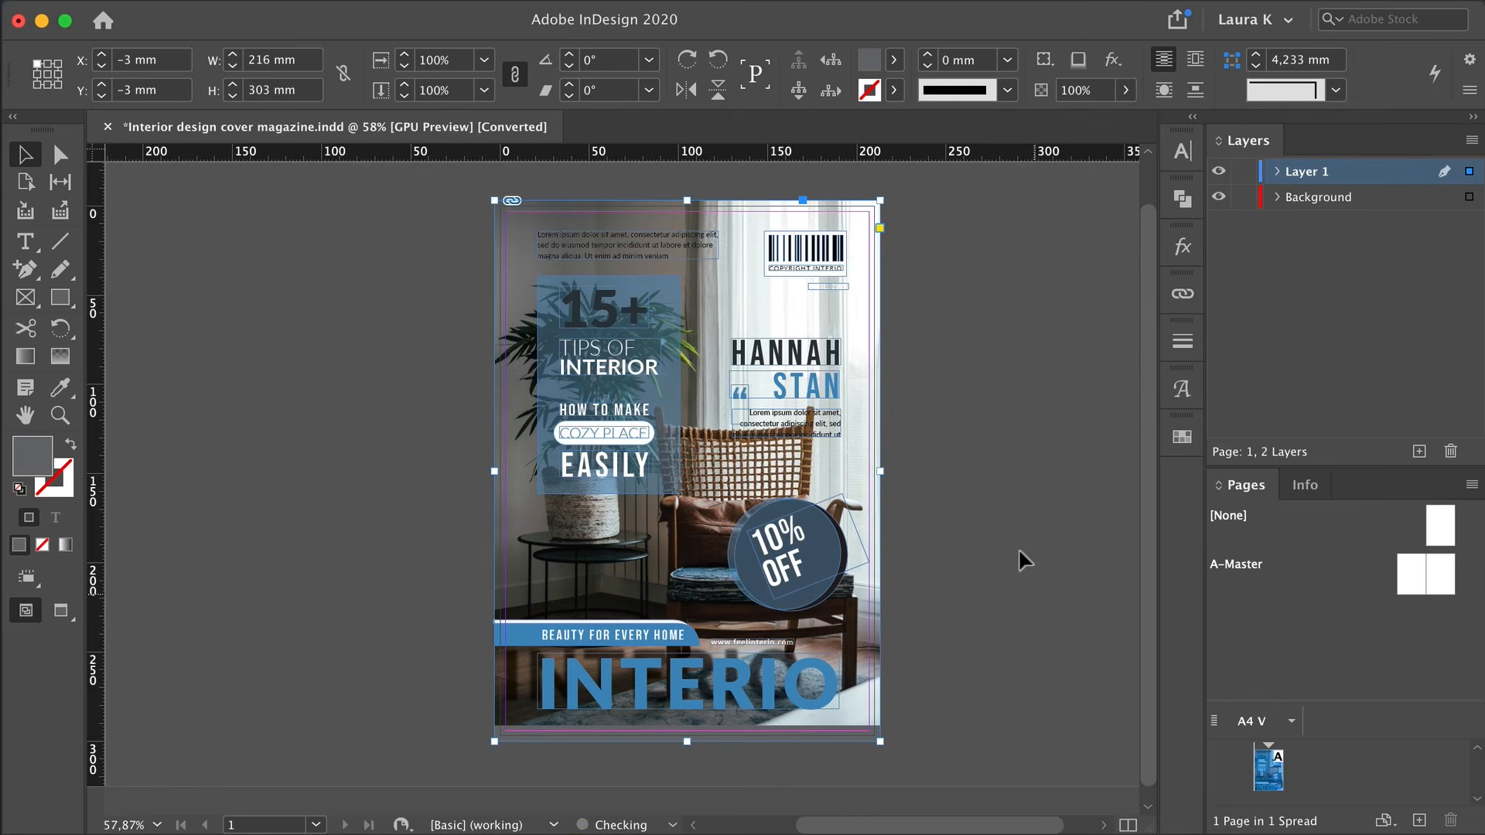
Preview the cover without guides and shift the photo down inside its frame to a Y offset of -20,57 mm, covering the page bottom
mouse_move(687, 200)
left_mouse_down()
mouse_move(689, 184)
mouse_move(690, 202)
left_mouse_up()
left_click(1022, 614)
key("a")
left_click(648, 519)
key("w")
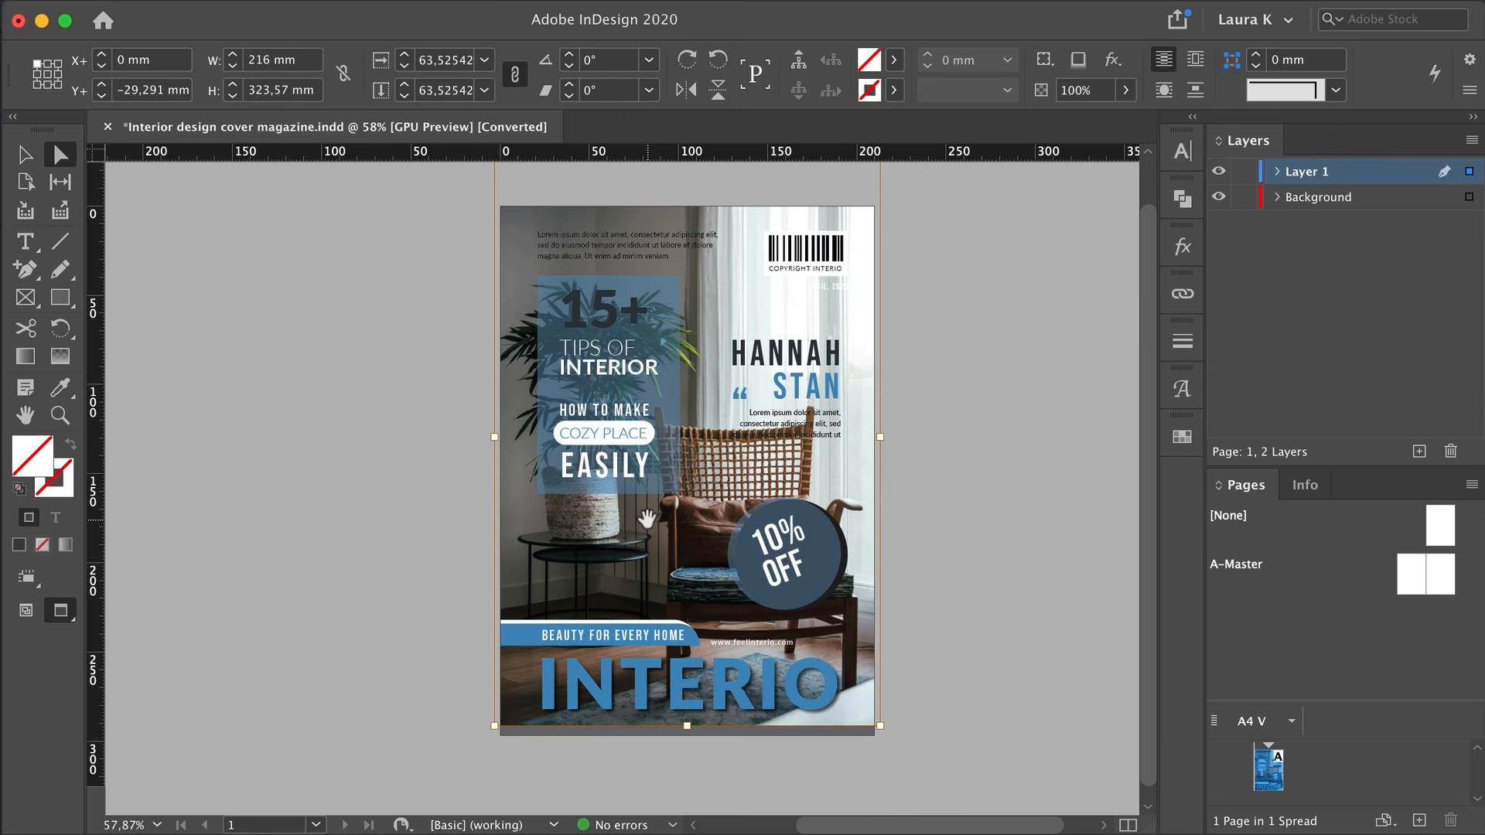
left_click_drag(859, 455, 870, 466)
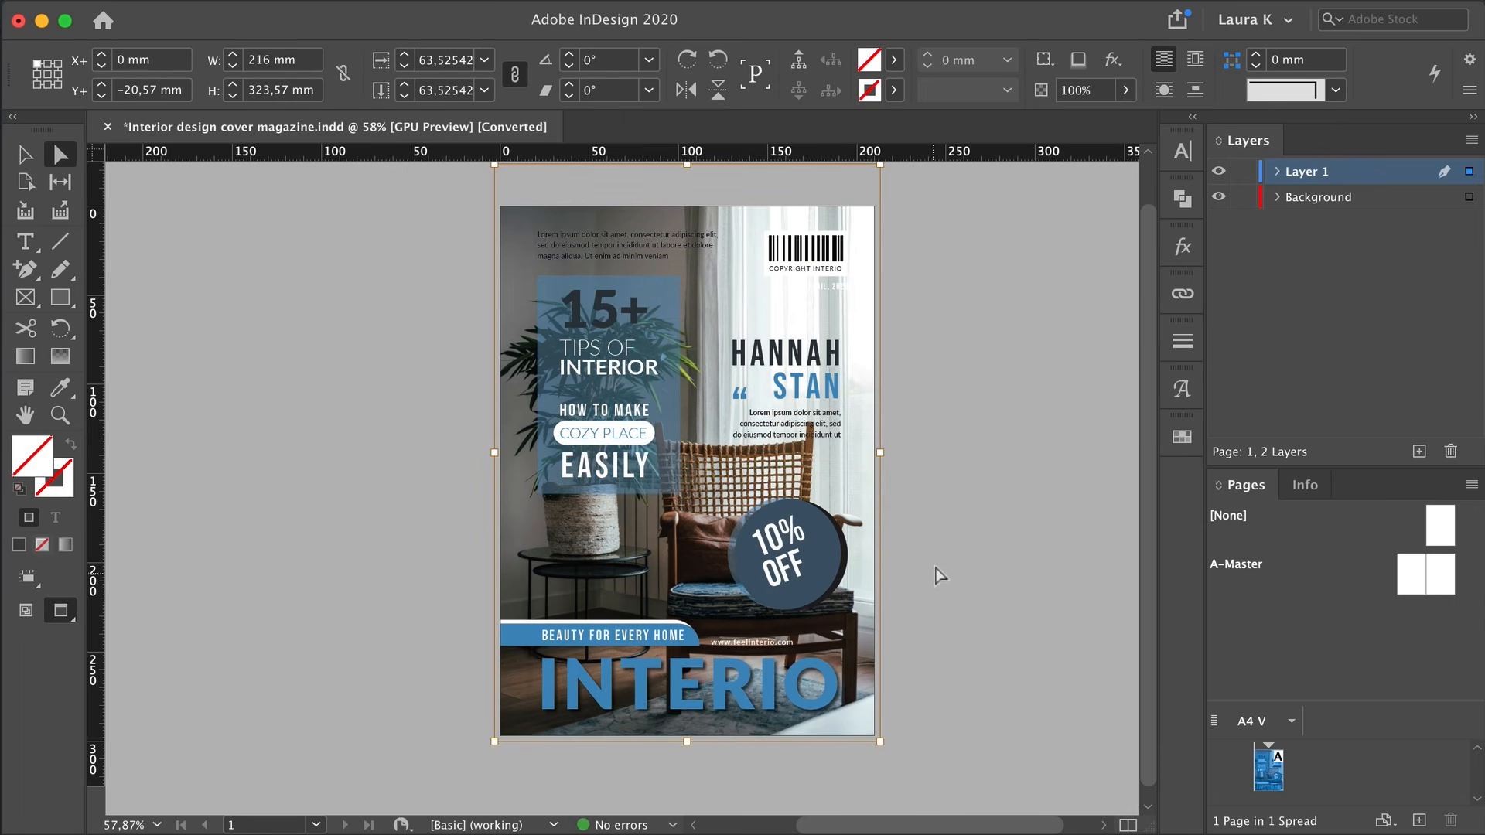
key("v")
left_click(971, 468)
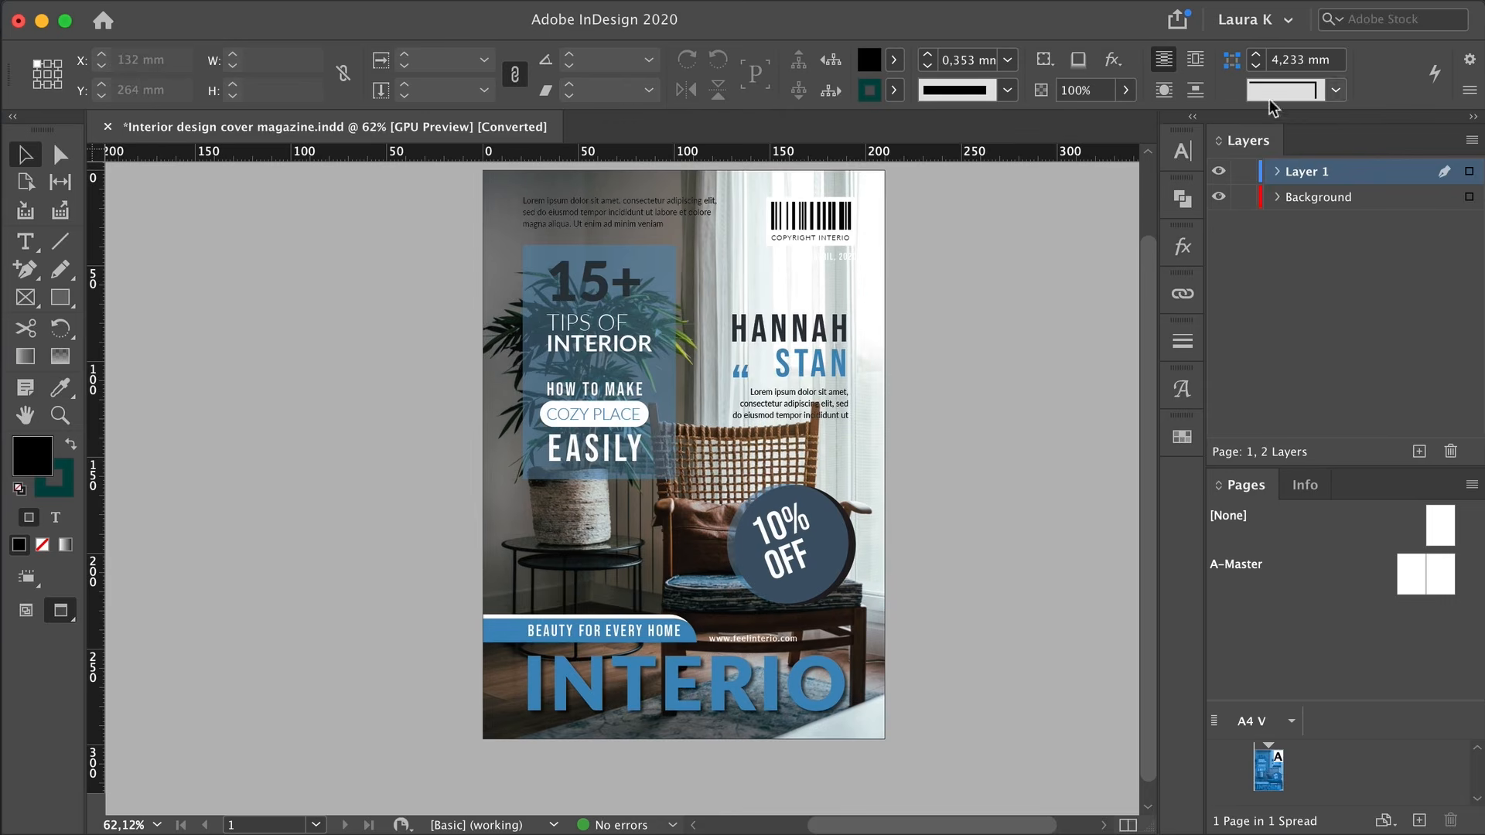
Colour the INTERIO title with the red C=15 M=100 Y=100 swatch and duplicate that swatch
left_click_drag(891, 421, 883, 439)
left_click(1181, 437)
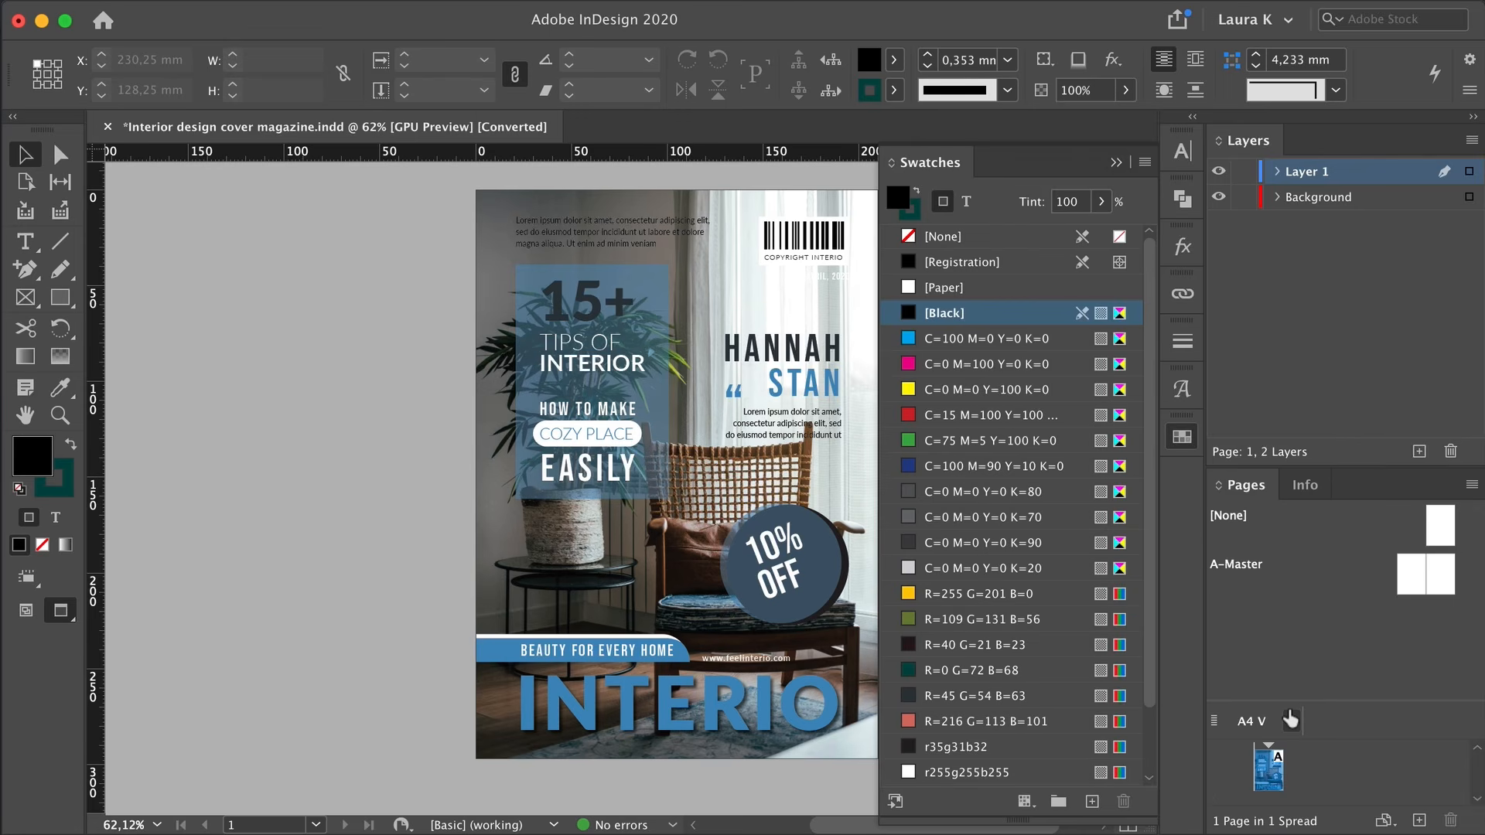
scroll(945, 679, "down", 3)
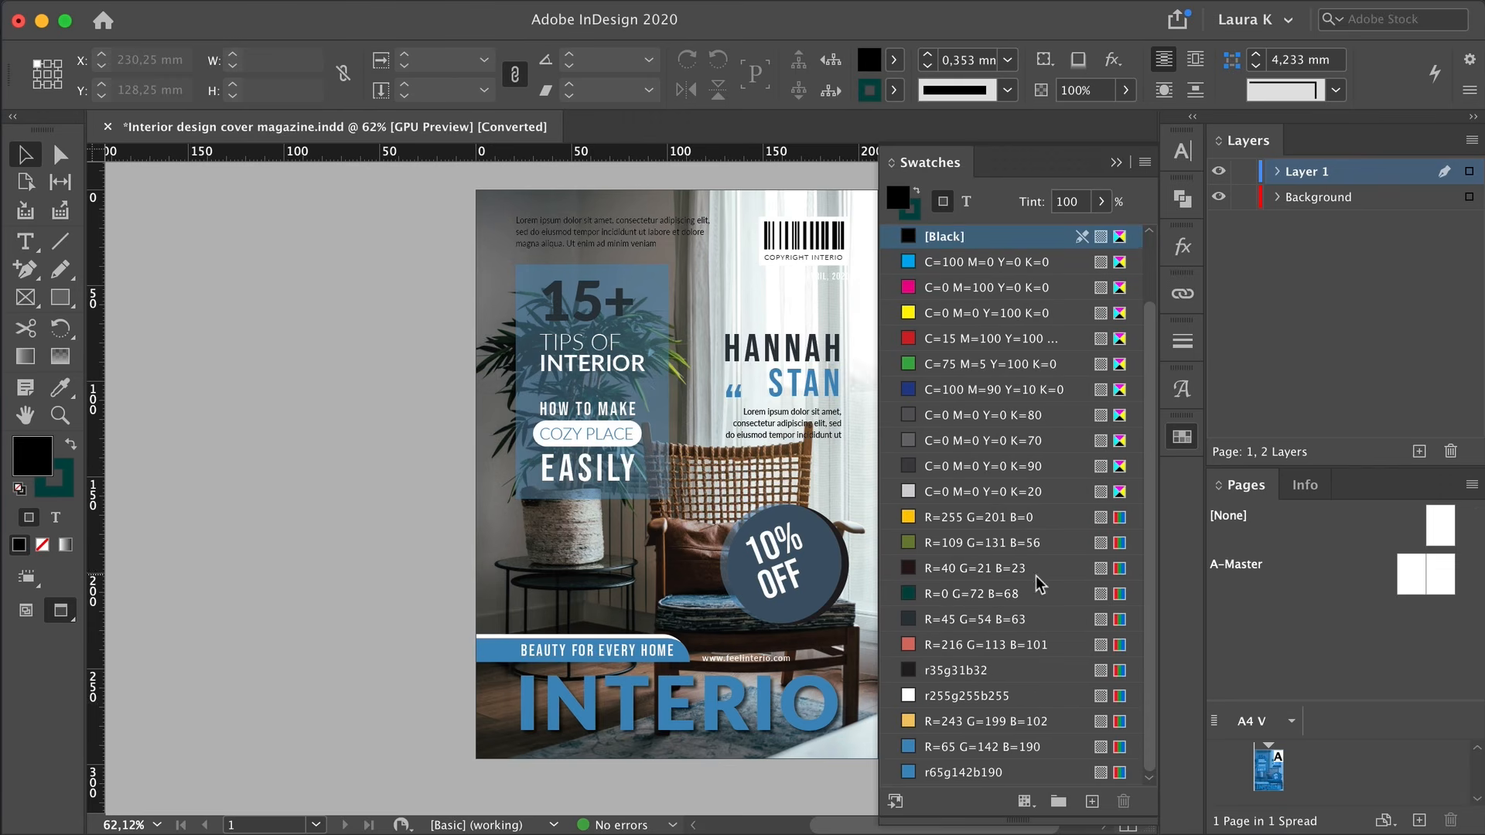
double_click(696, 699)
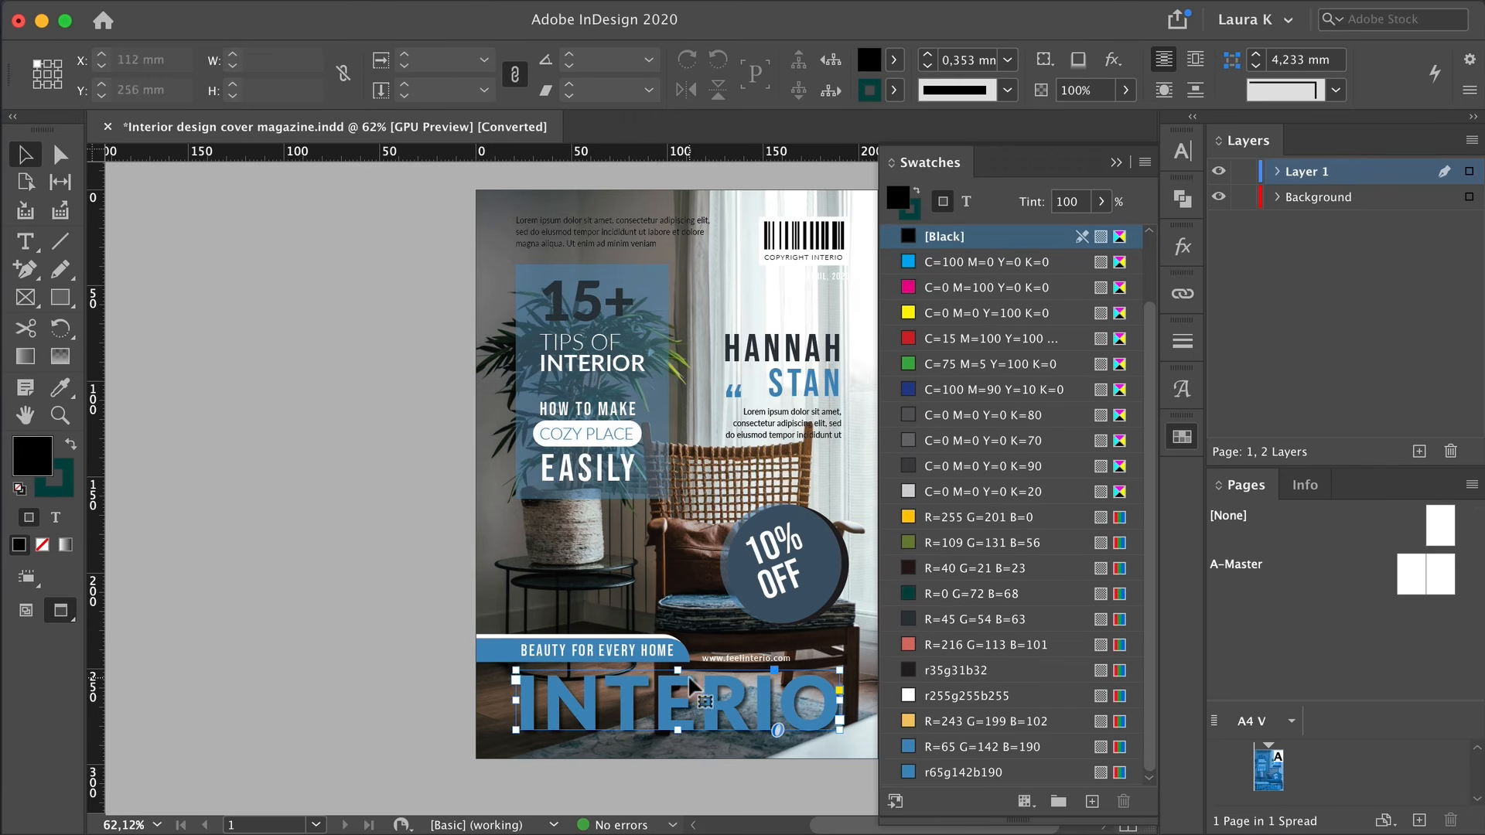
double_click(697, 700)
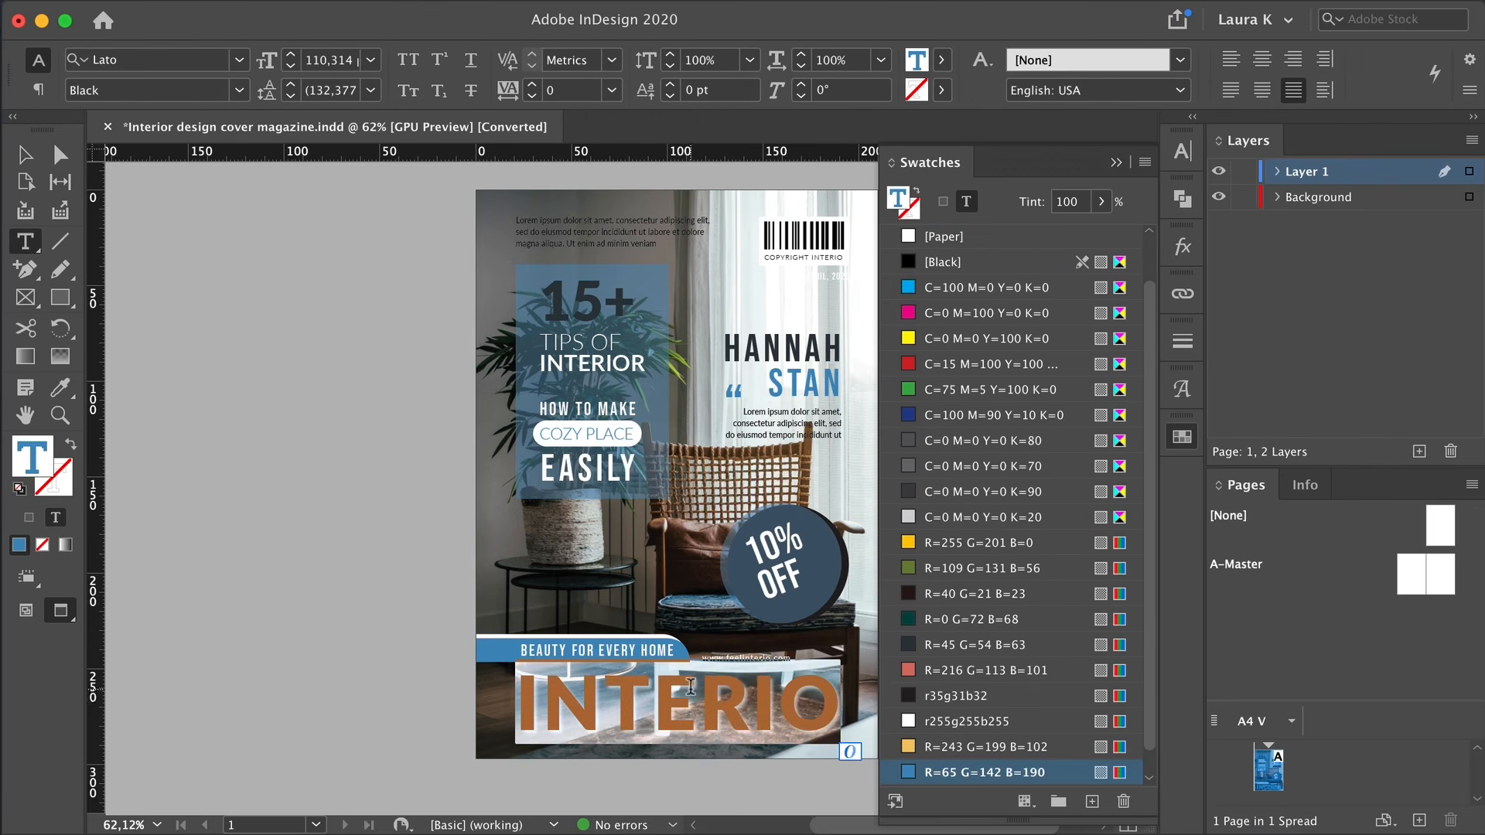
left_click(1091, 802)
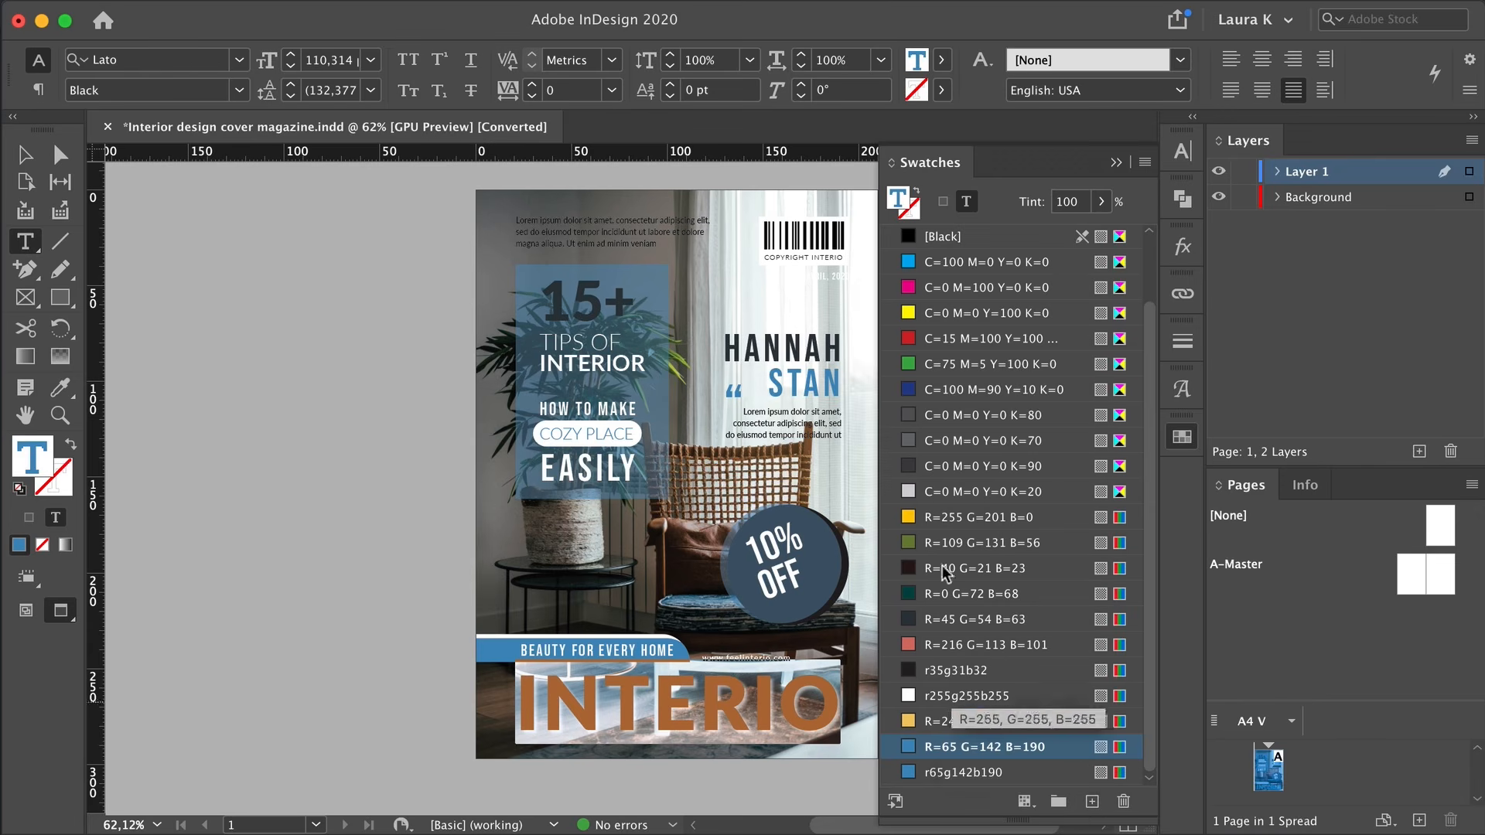
left_click(963, 338)
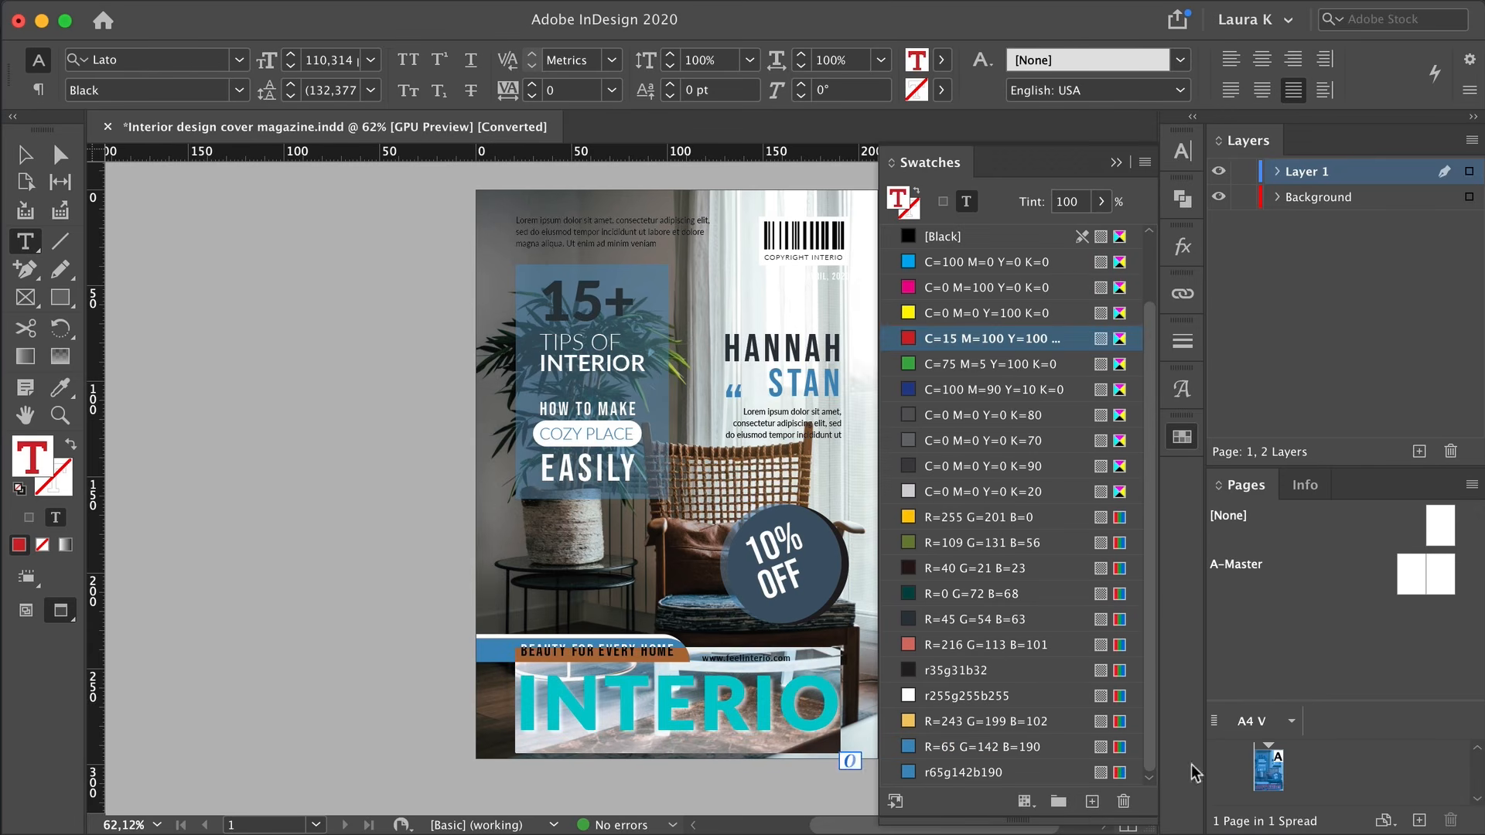
left_click(1092, 801)
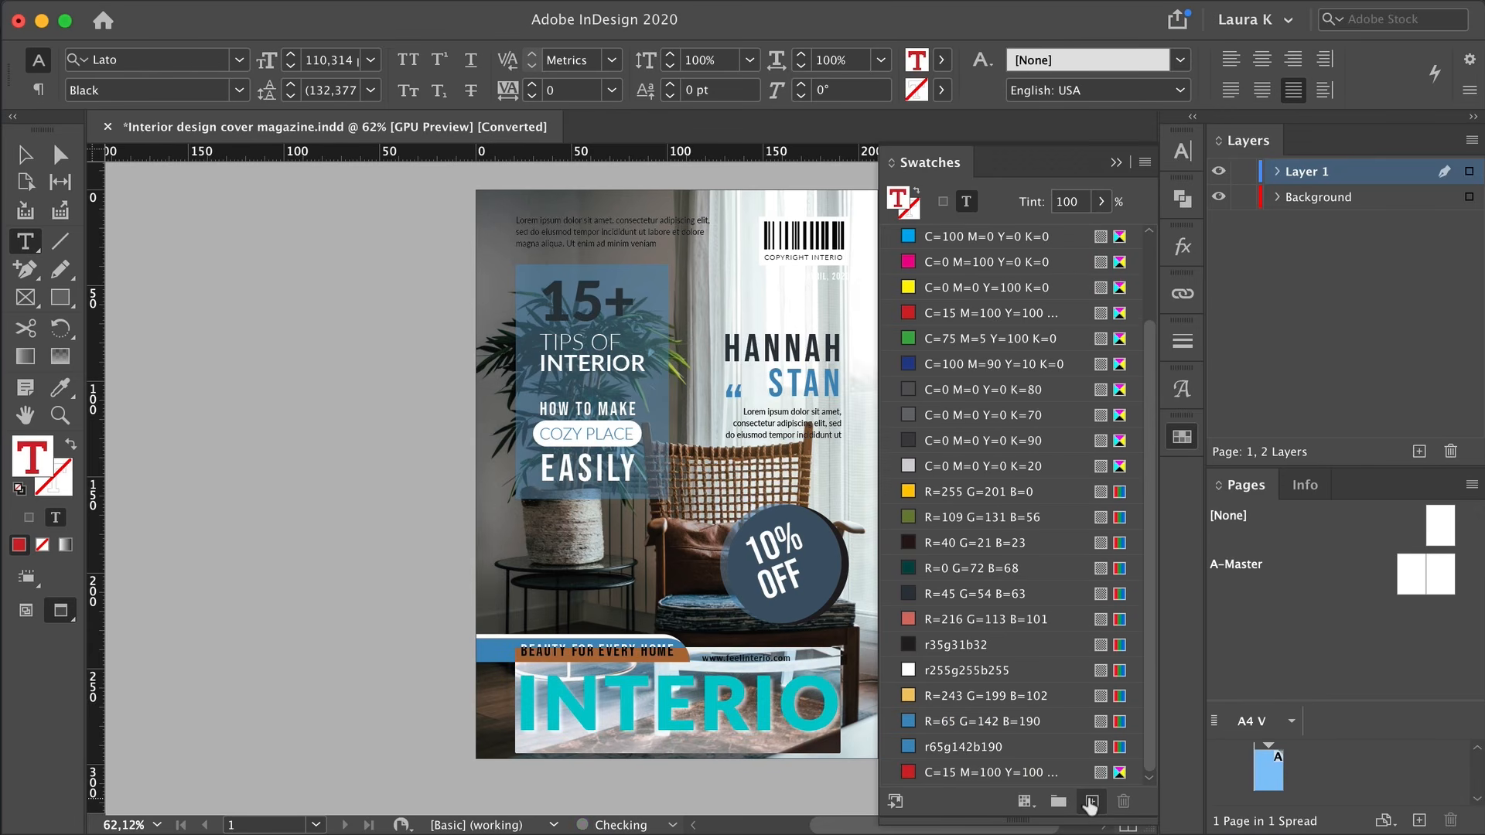
Change the duplicated swatch to an ochre brown of C=34 M=56 Y=100 K=0
double_click(1005, 772)
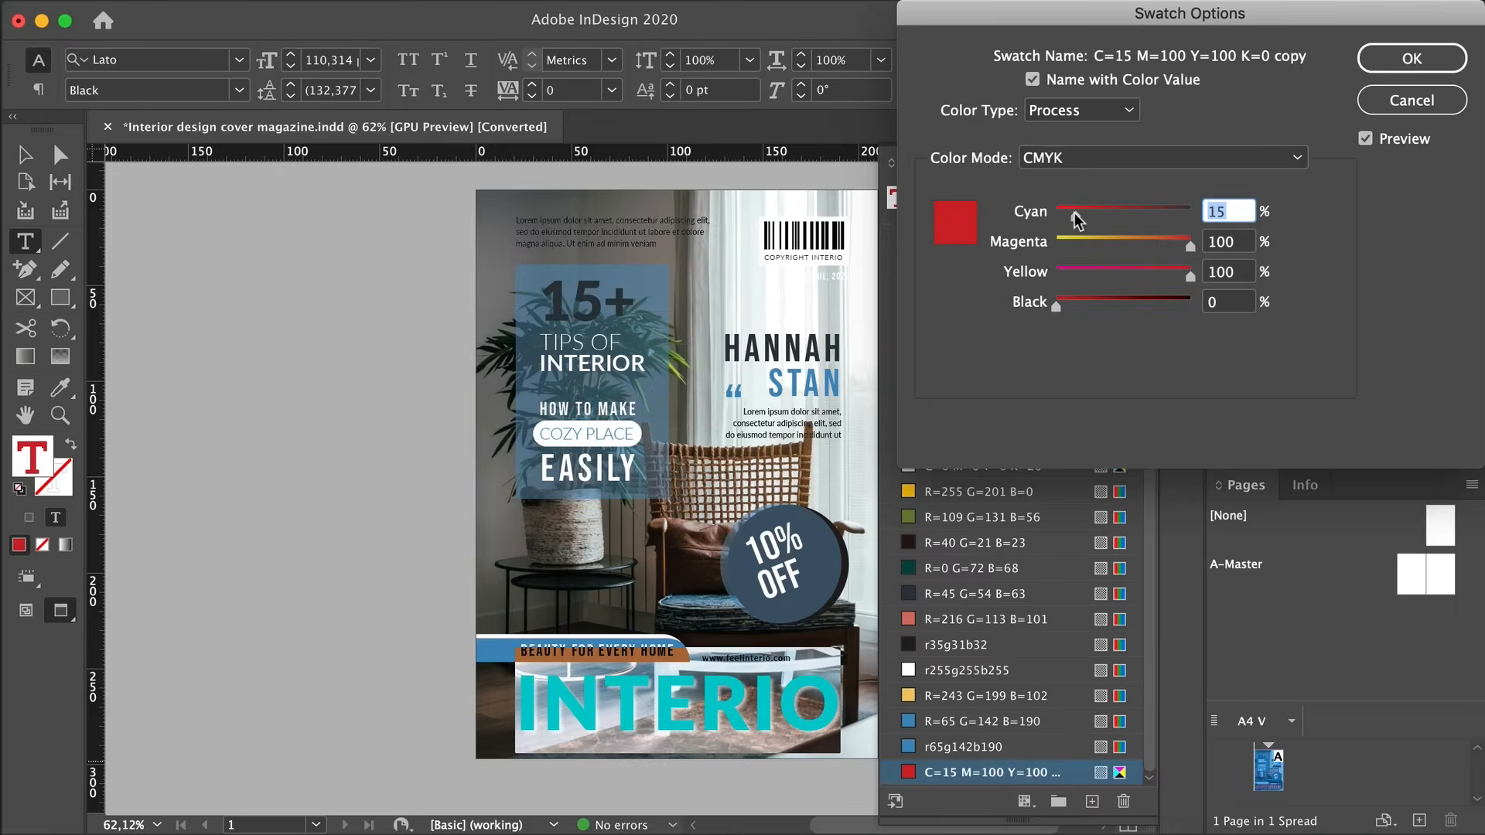
left_click_drag(1112, 241, 1125, 243)
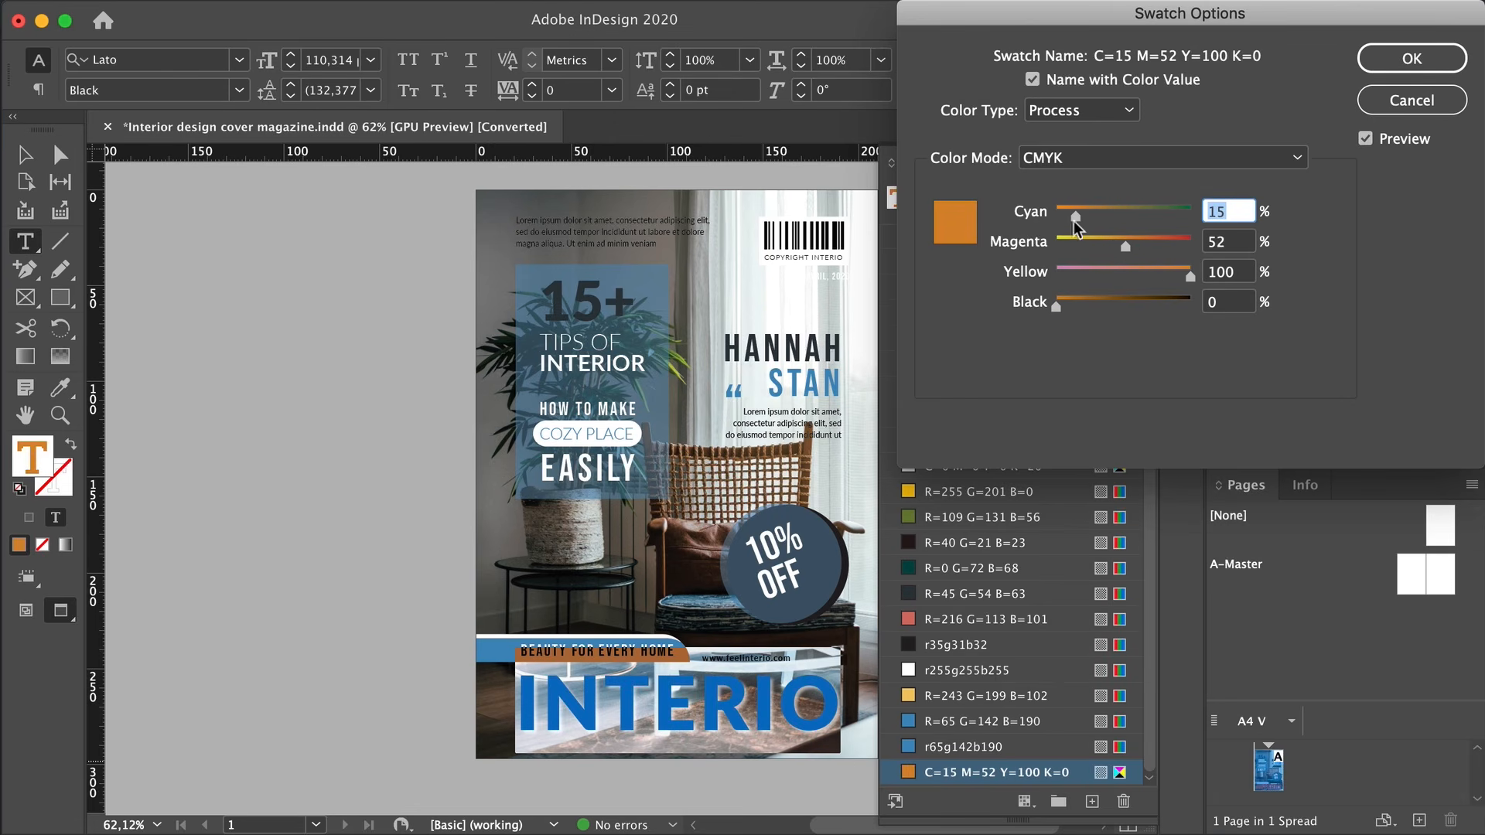
left_click_drag(1075, 216, 1130, 244)
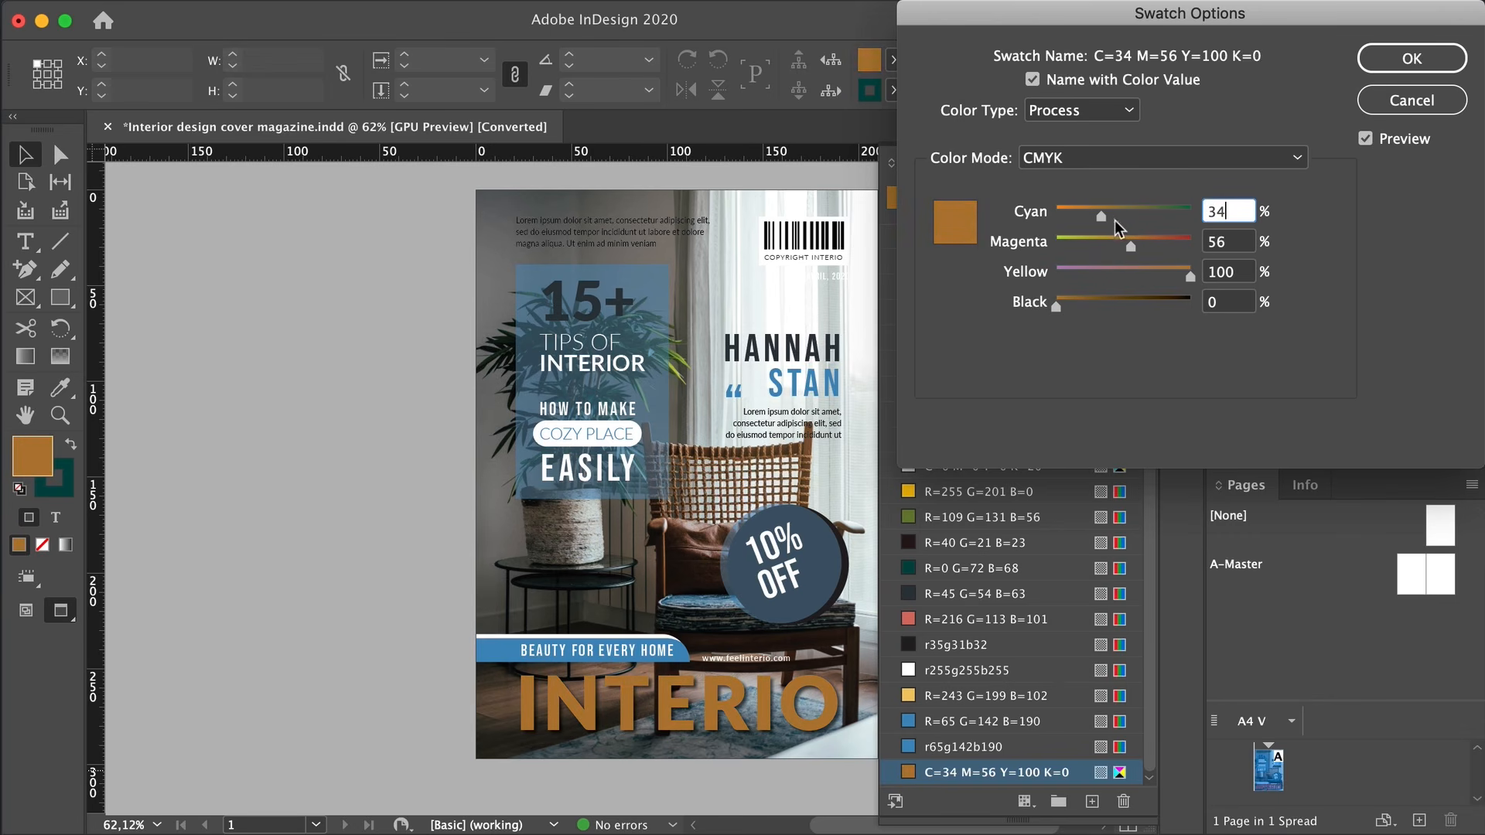
left_click(1422, 70)
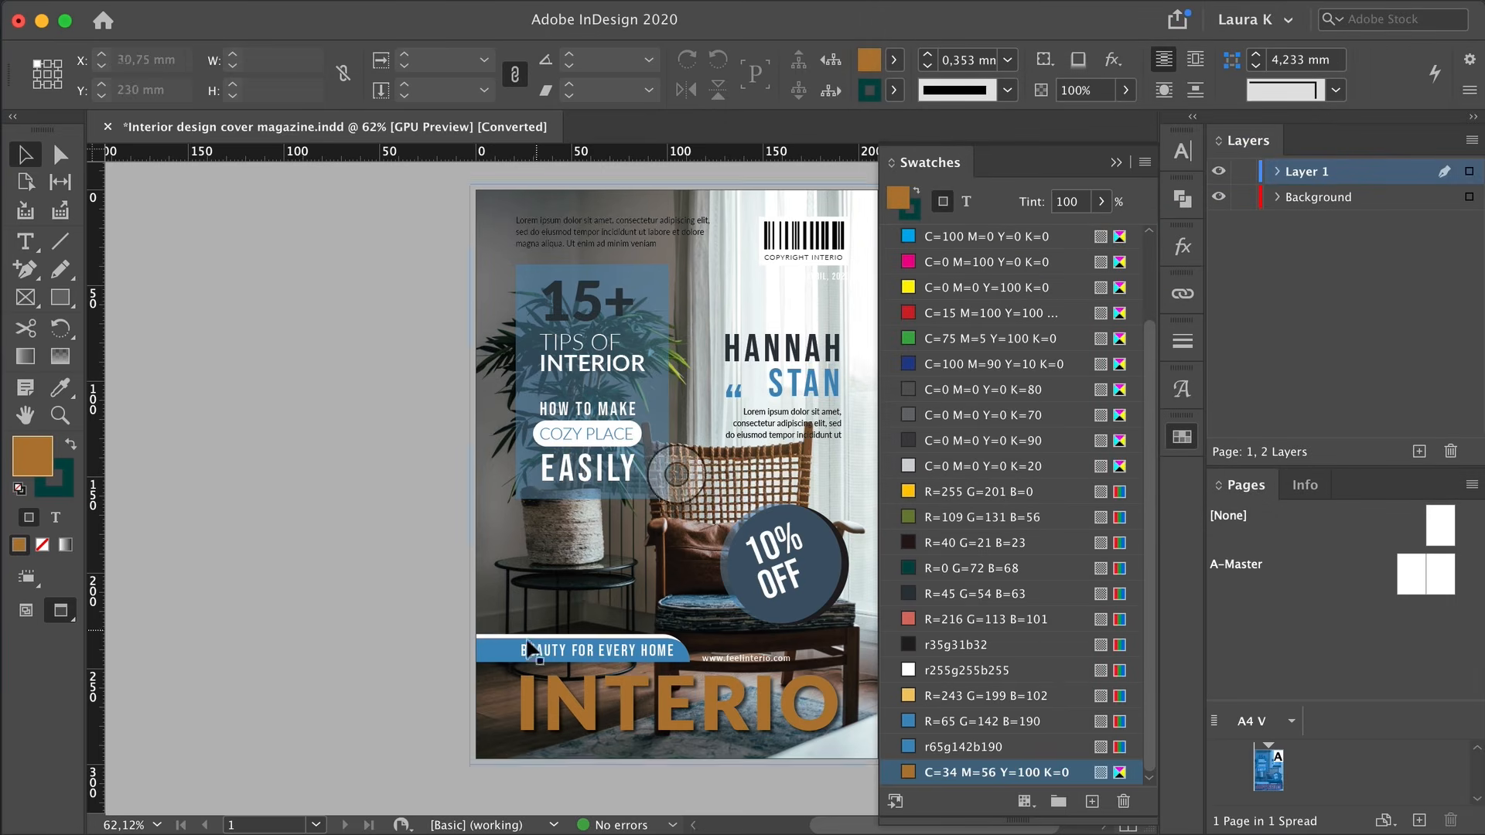
Fill the BEAUTY FOR EVERY HOME banner with the C=34 M=56 Y=100 K=0 swatch
left_click(503, 654)
left_click(987, 772)
left_click(149, 611)
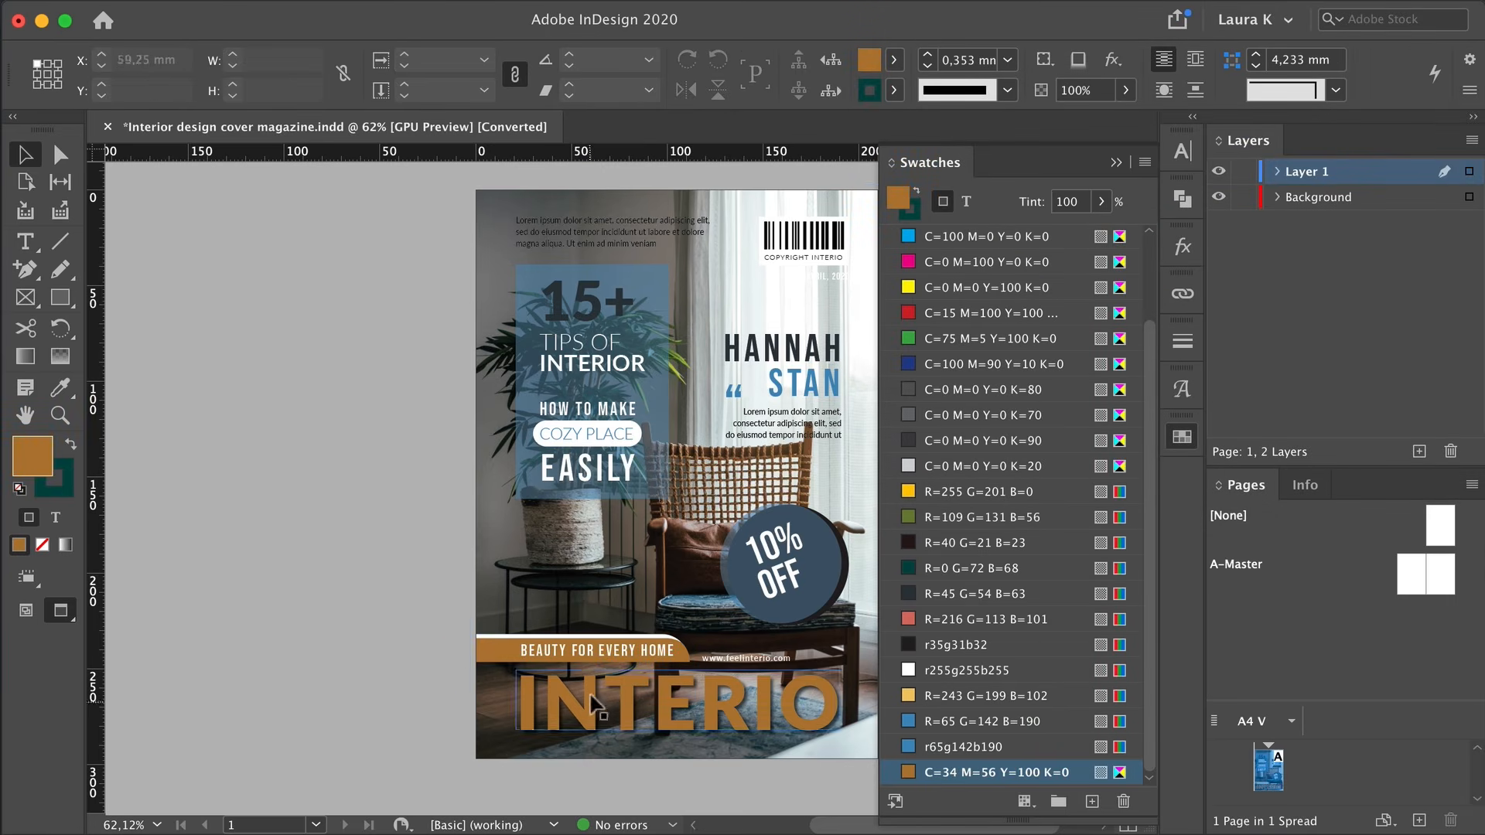
Lock the Background layer and change the discount badge text to 20% OFF
scroll(707, 572, "right", 1)
double_click(703, 569)
left_click(778, 540)
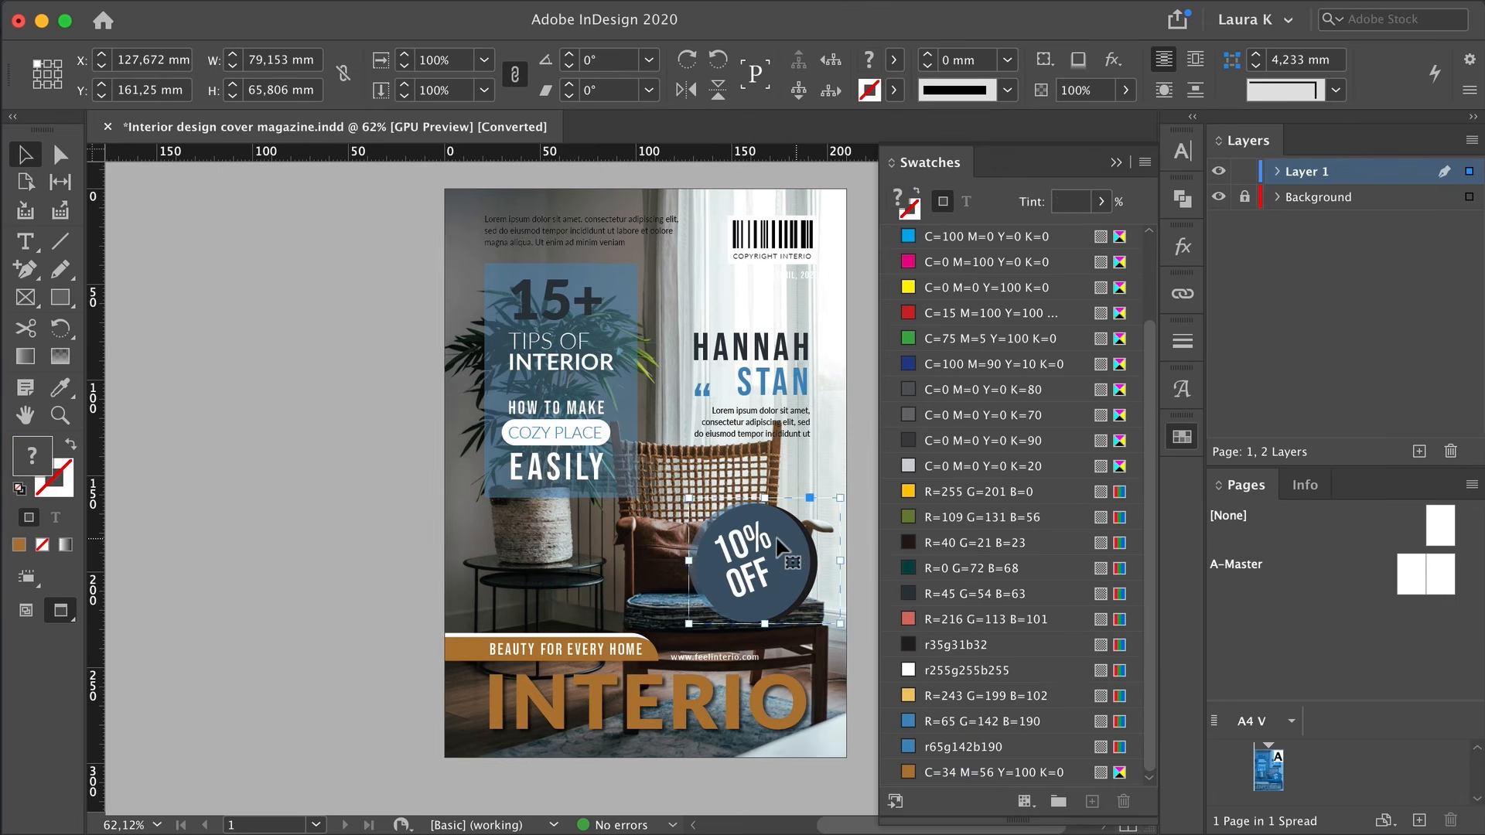
double_click(797, 548)
double_click(755, 547)
left_click_drag(732, 549, 714, 554)
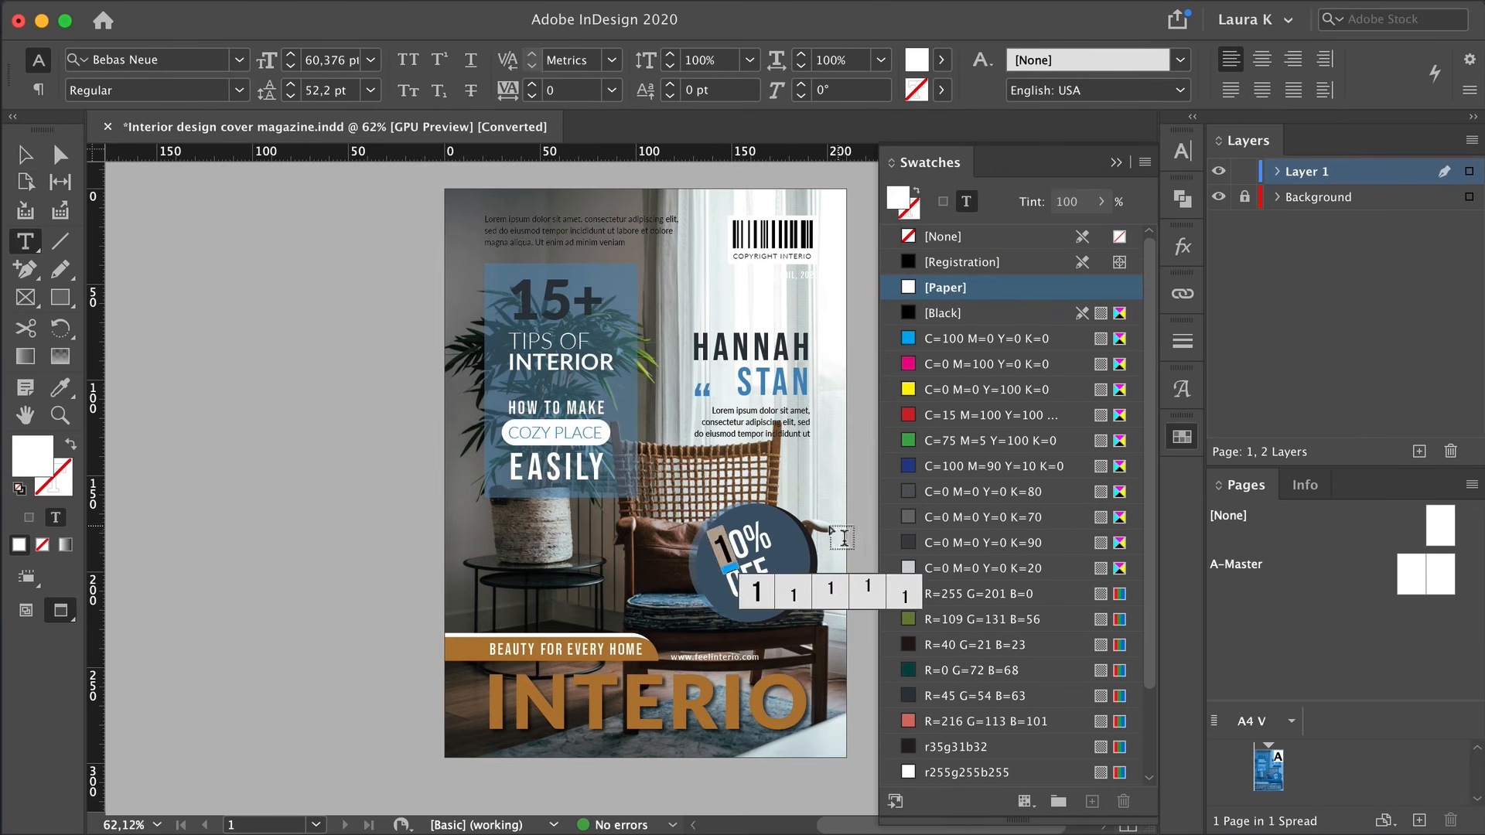
type("2")
key("Escape")
Fill the round discount badge with the C=34 M=56 Y=100 K=0 swatch
left_click(500, 723)
left_click(698, 574)
scroll(968, 731, "down", 2)
left_click(986, 773)
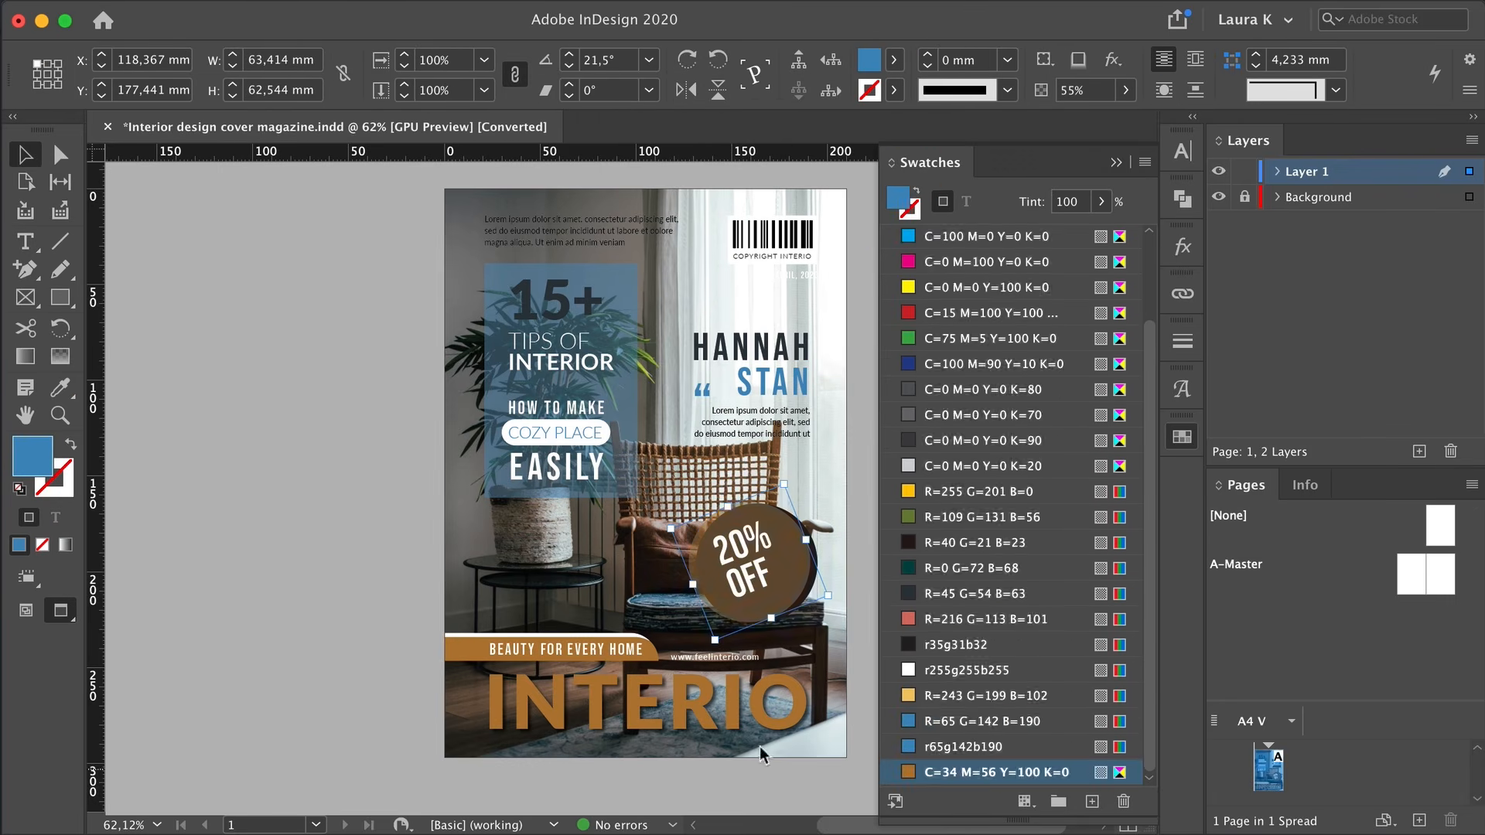
left_click(298, 523)
Colour the second line of the name headline with the C=34 M=56 Y=100 K=0 swatch
double_click(781, 384)
double_click(781, 384)
left_click(939, 773)
left_click(748, 383)
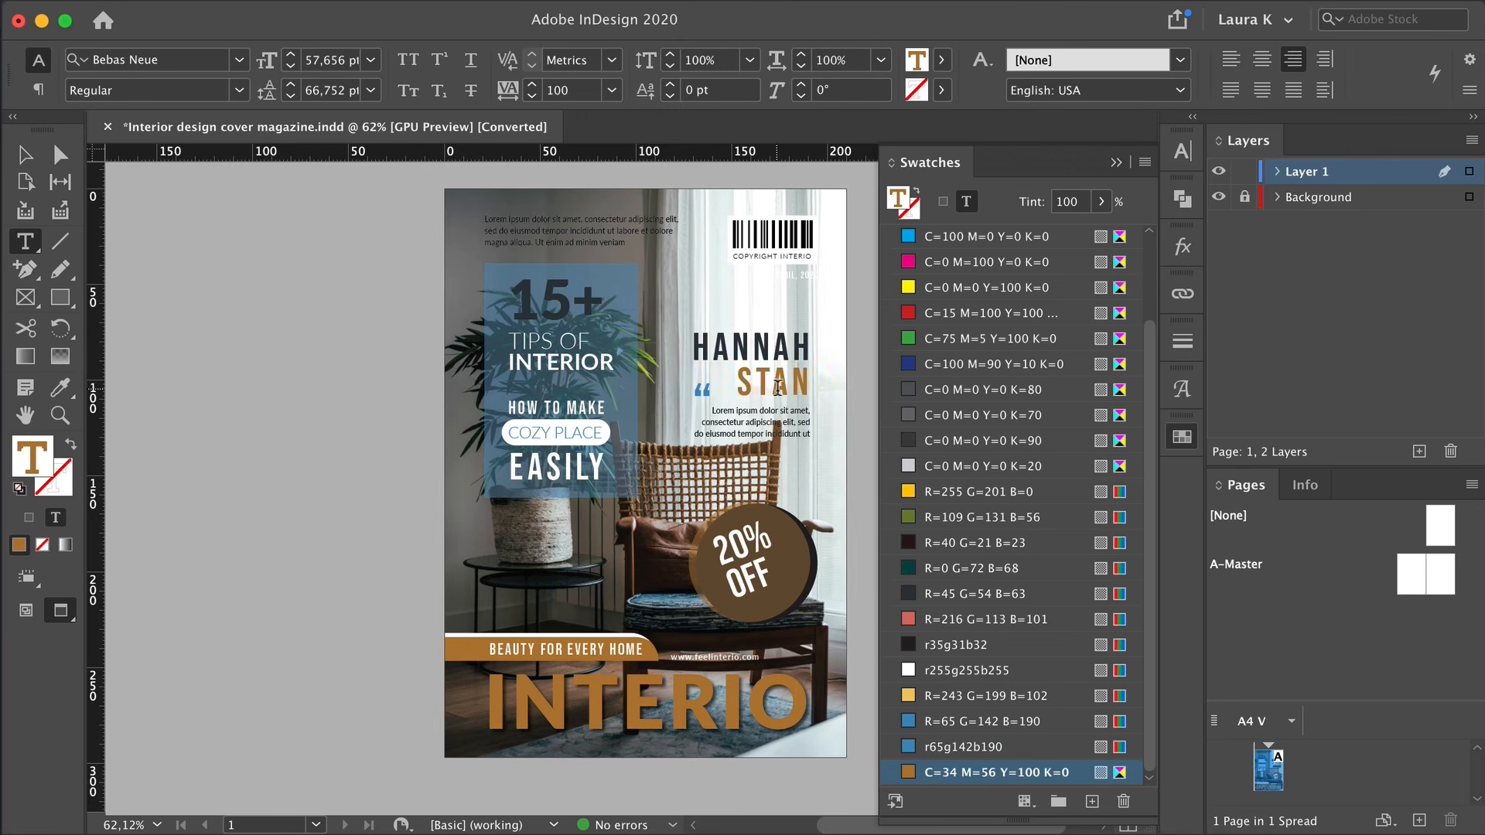
Replace the two-line name headline above the chair with SMALL on the first line and SPACES on the second
left_click(26, 154)
double_click(789, 383)
left_click_drag(808, 383, 703, 376)
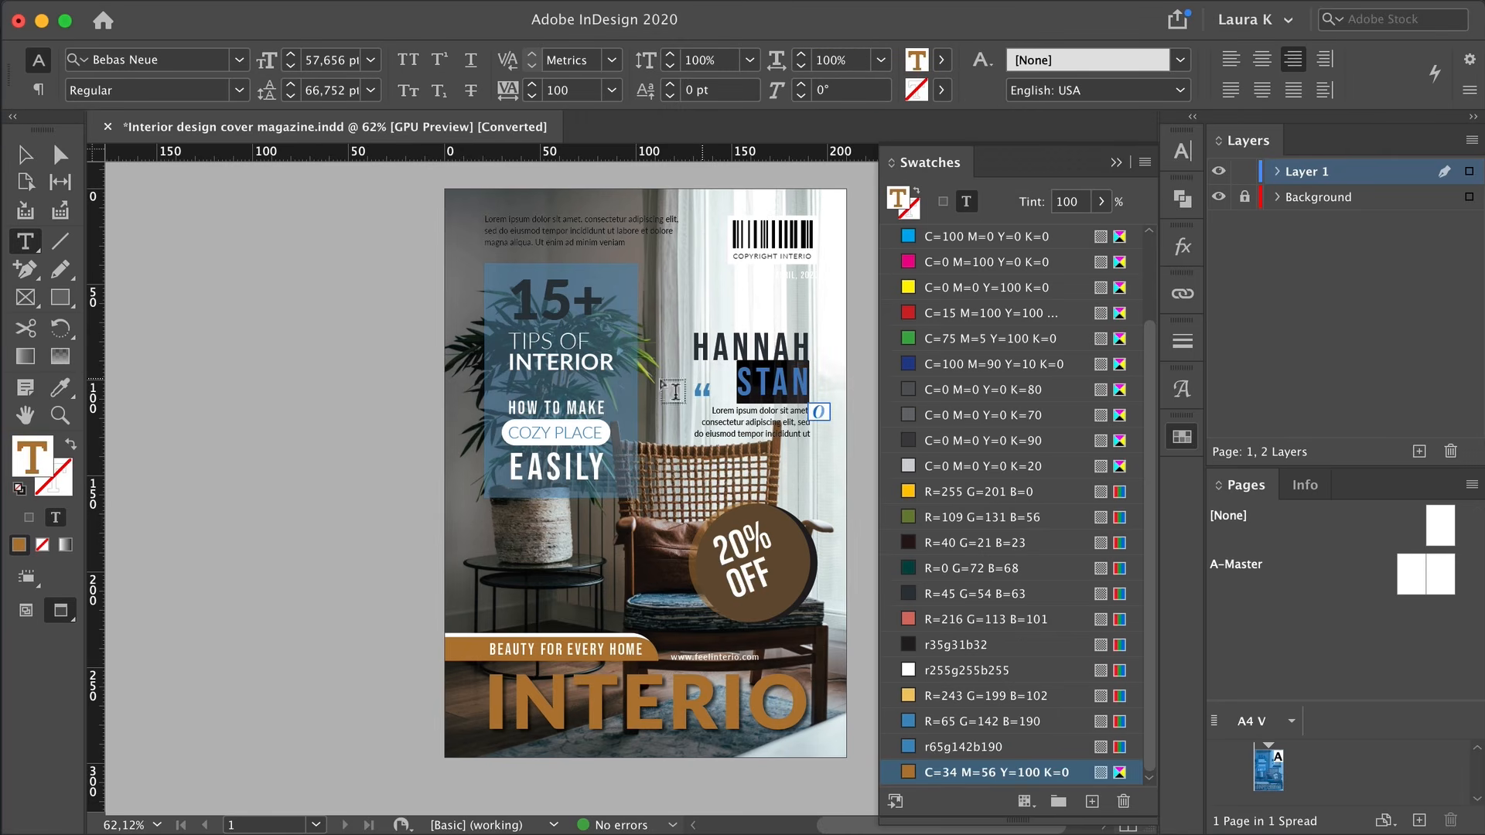
double_click(785, 344)
key("BackSpace")
type("SMALL")
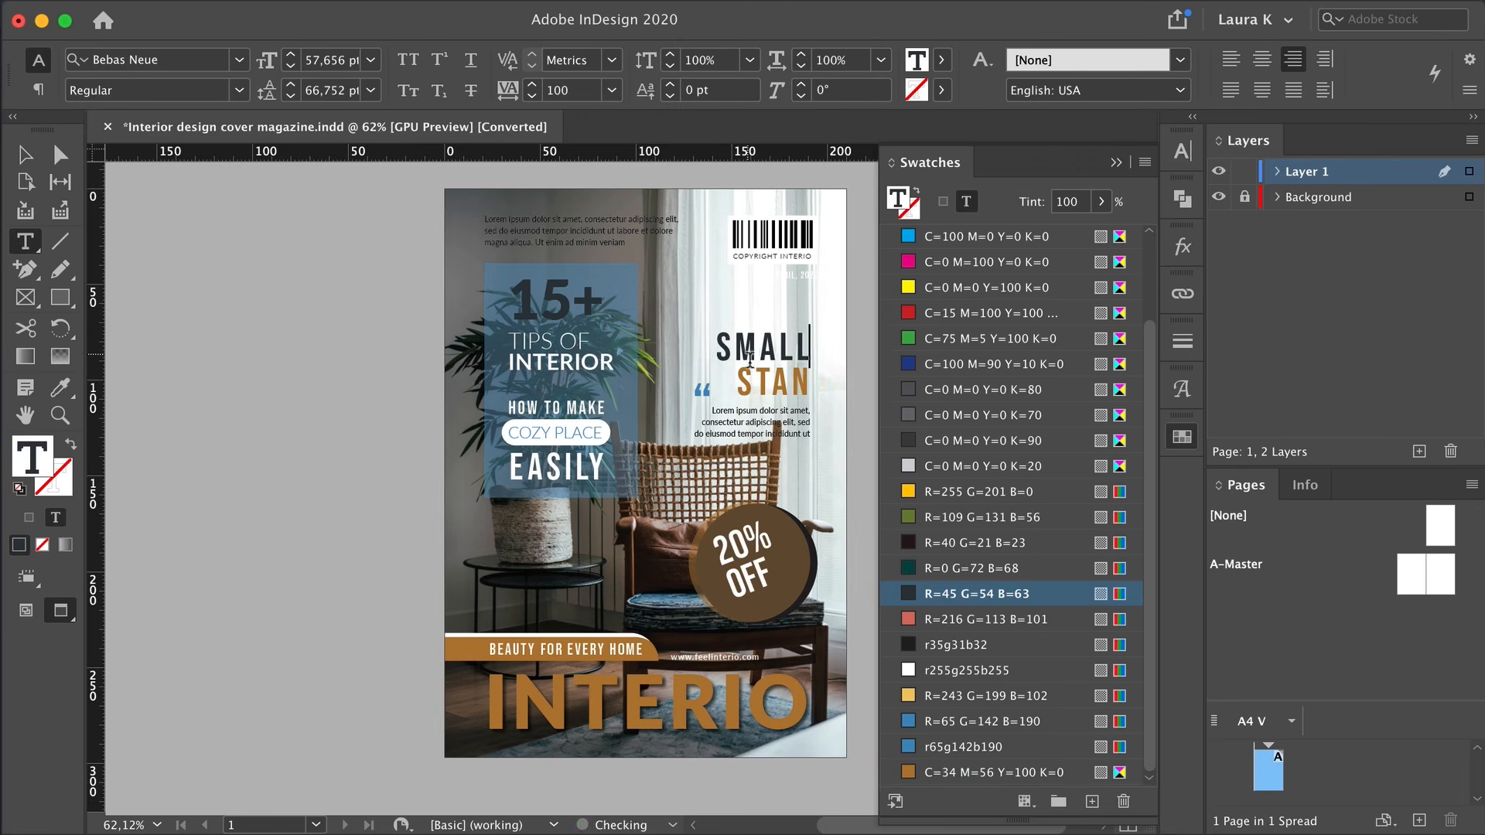
double_click(773, 382)
type("SPACES")
left_click(26, 155)
left_click(294, 263)
Move the blue quotation mark down beside the paragraph under SMALL SPACES
left_click(797, 430, "super")
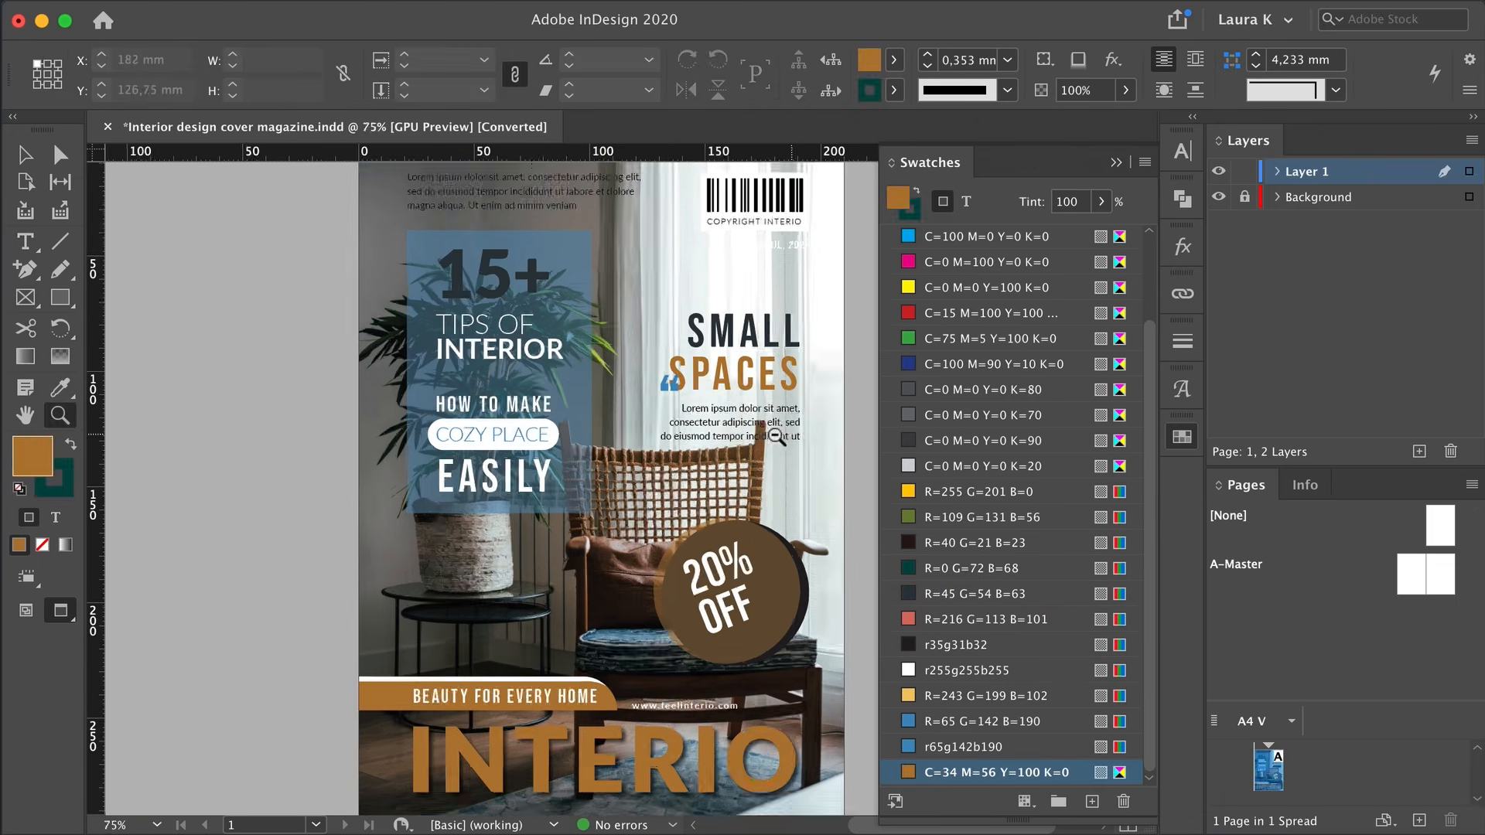
left_click(797, 430, "super")
left_click(541, 444)
left_click(490, 389, "shift")
left_click(488, 389)
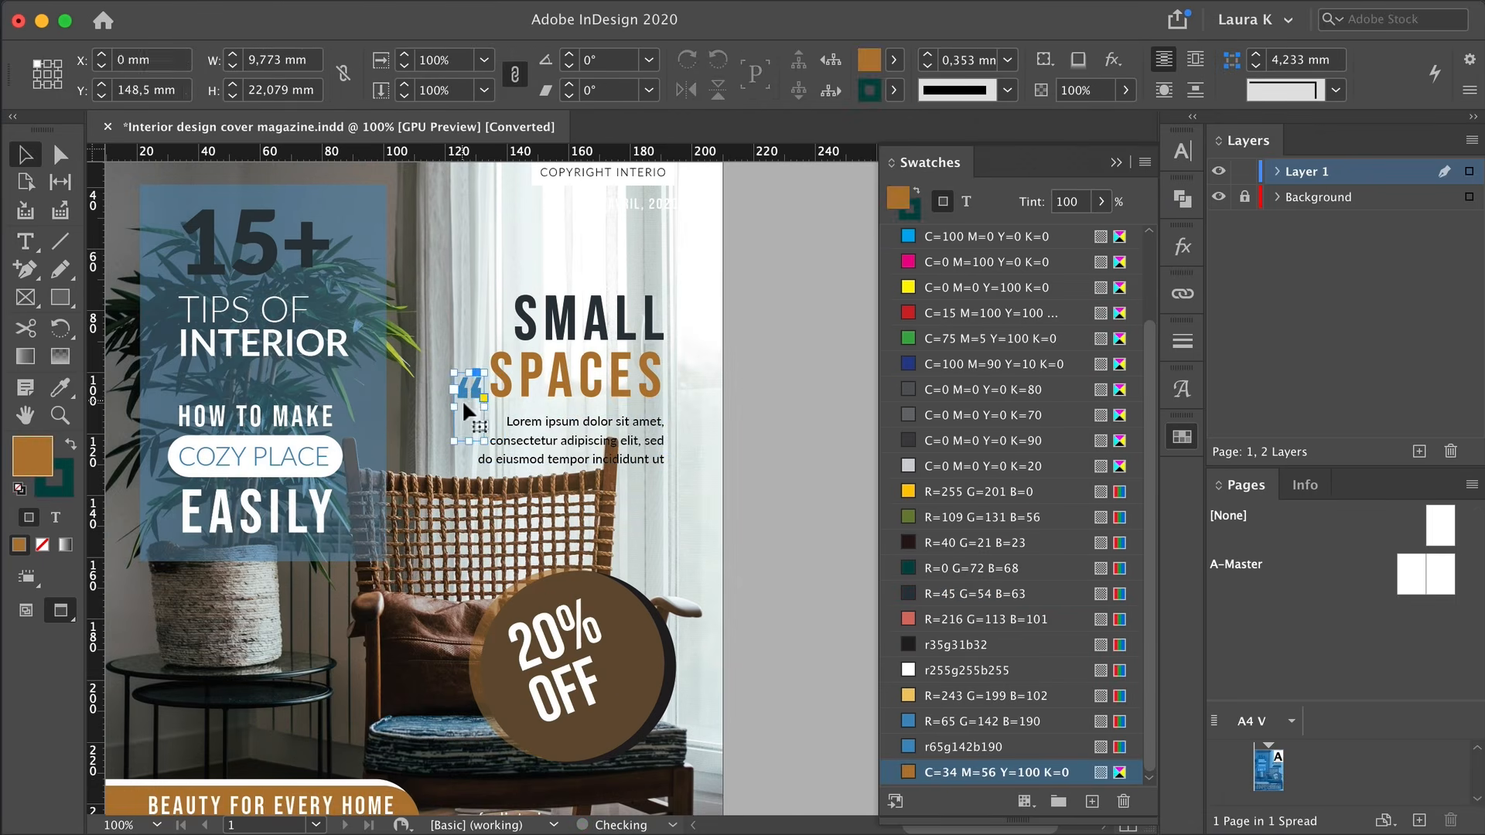
key("super+equal")
left_click_drag(468, 395, 468, 419)
Replace the placeholder paragraph under SMALL SPACES with "Our picks for the most stunning compact homes around the globe."
triple_click(656, 446)
key("super+a")
type("Our picks for the")
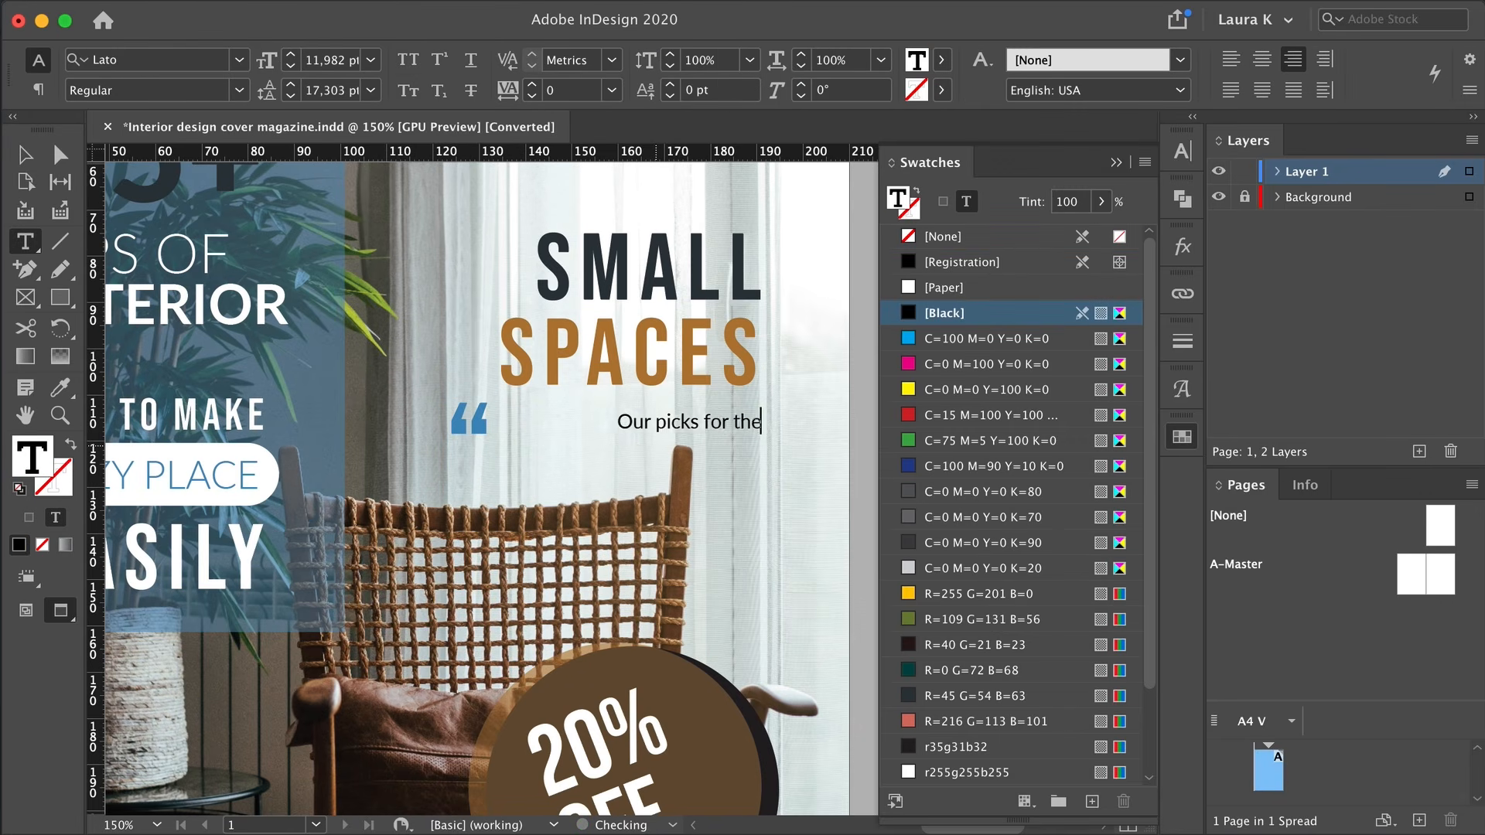
type(" most stunning compact homes around the globe.")
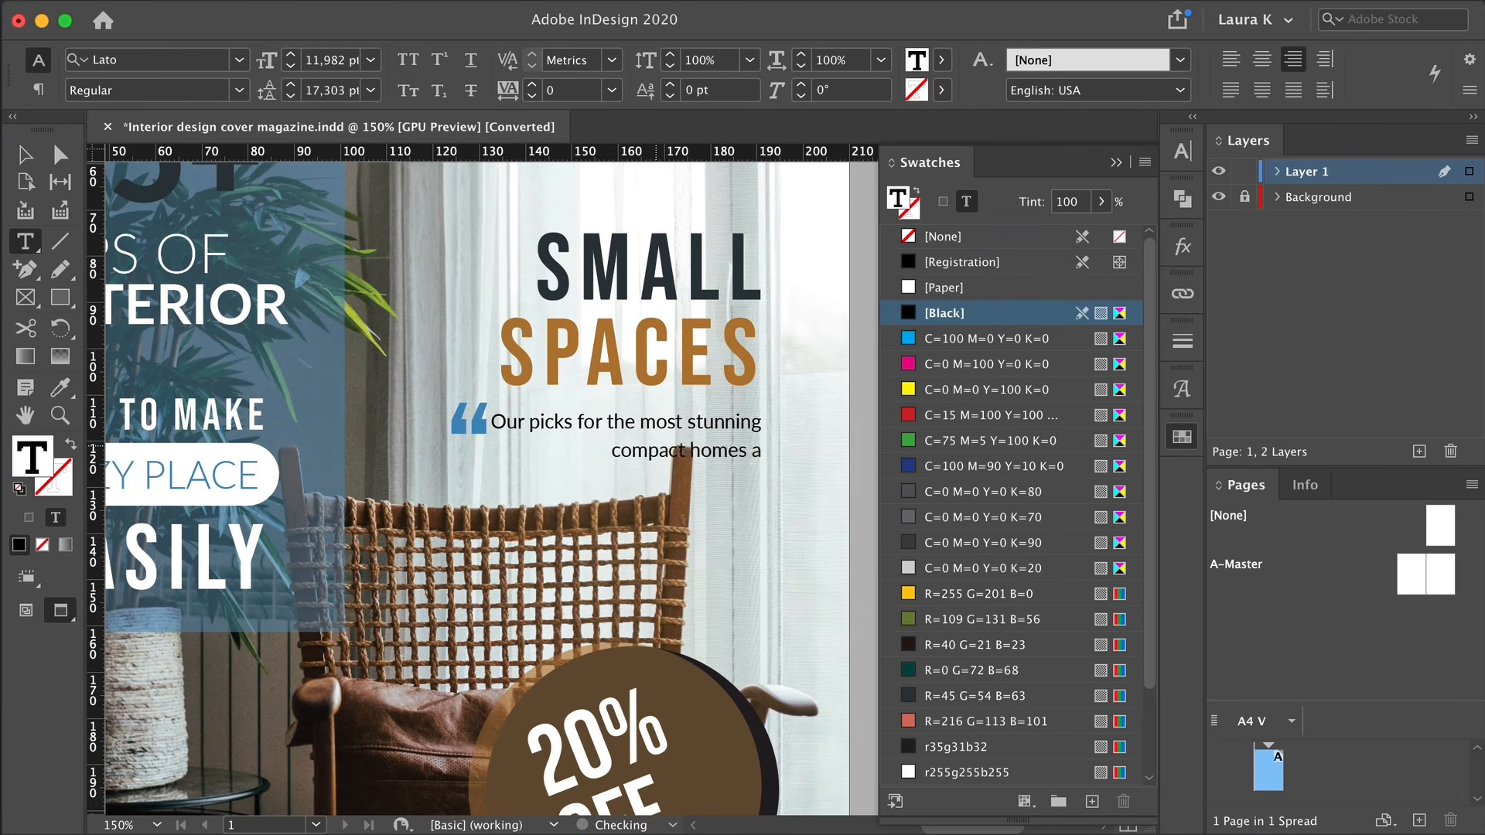
Shift the quotation mark outward from the paragraph and widen the paragraph's text frame to 65,32 mm
left_click(26, 155)
left_click_drag(464, 421, 446, 421)
left_click(507, 433)
left_click_drag(489, 447, 468, 447)
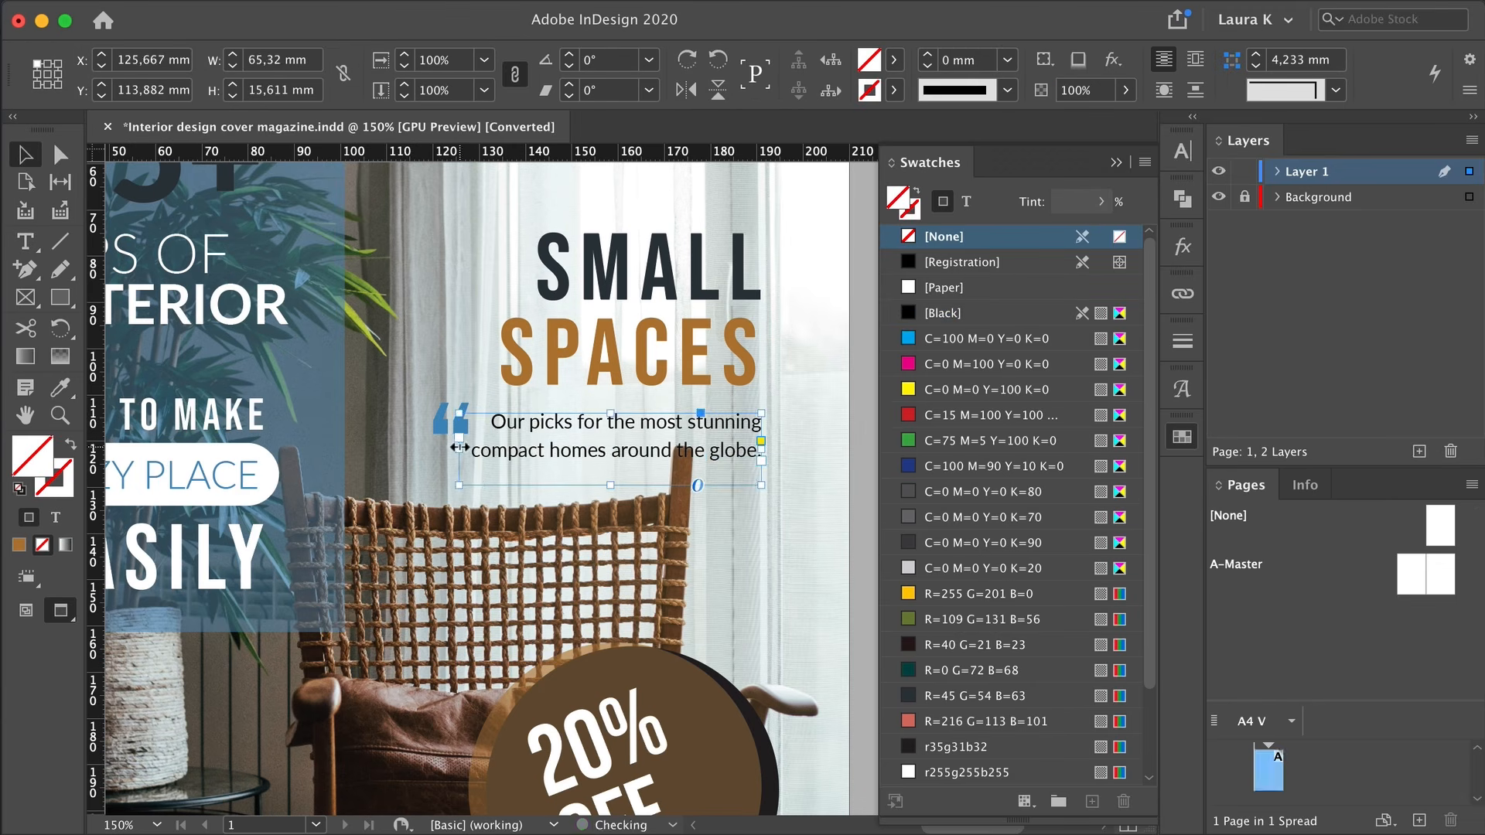
Colour the quotation mark with the C=34 M=56 Y=100 K=0 swatch
left_click(505, 400)
key("z")
left_click(507, 400)
left_click(508, 400)
key("v")
left_click(417, 442)
double_click(429, 453)
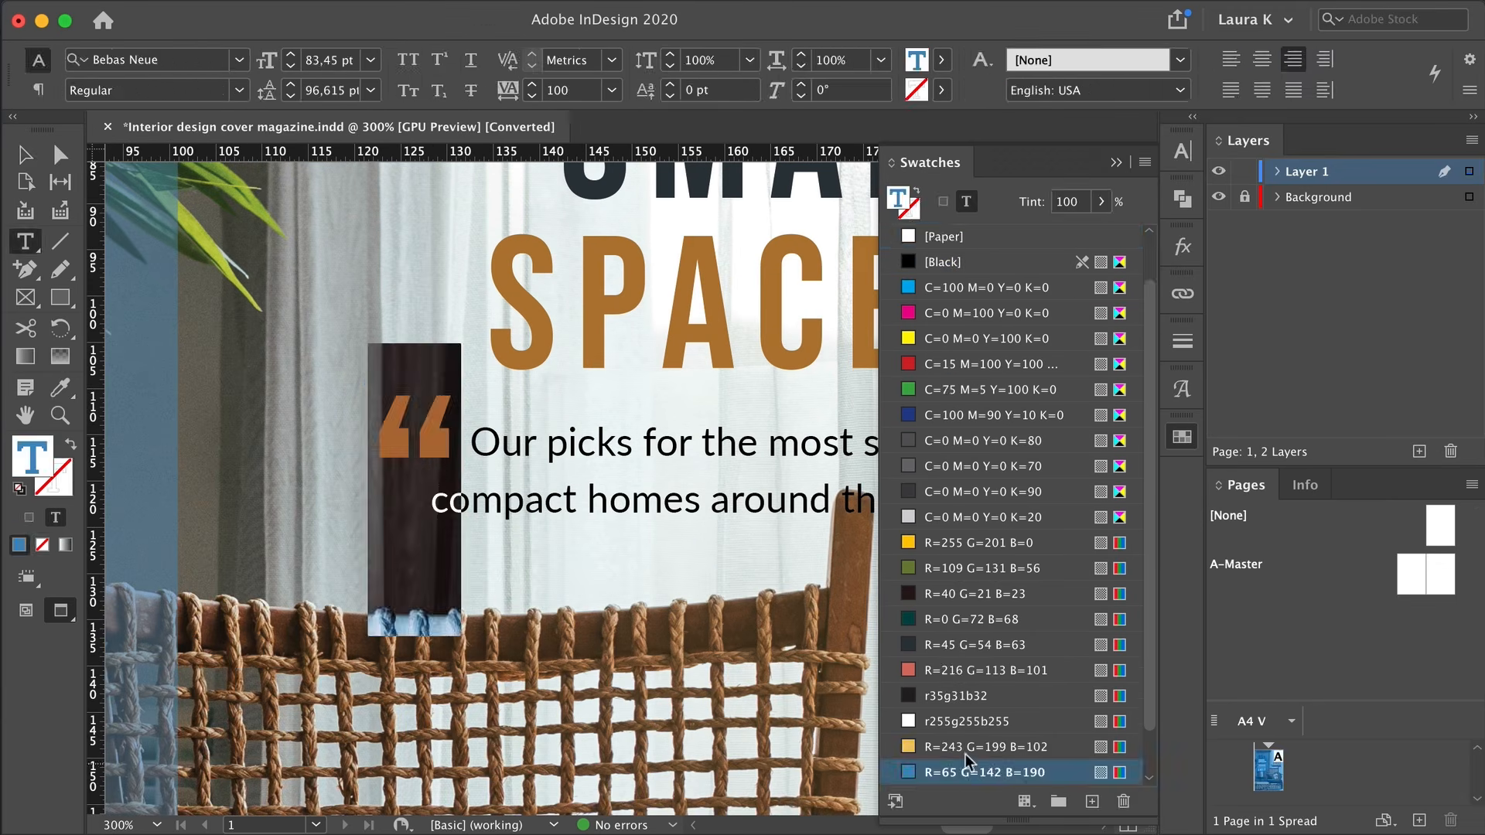
scroll(968, 761, "down", 3)
left_click(967, 772)
left_click(26, 155)
Colour the AVRIL, 2020 date text under the barcode with the [Black] swatch
key("z")
left_click(462, 493, "alt")
left_click_drag(461, 493, 594, 555)
left_click_drag(773, 423, 705, 432)
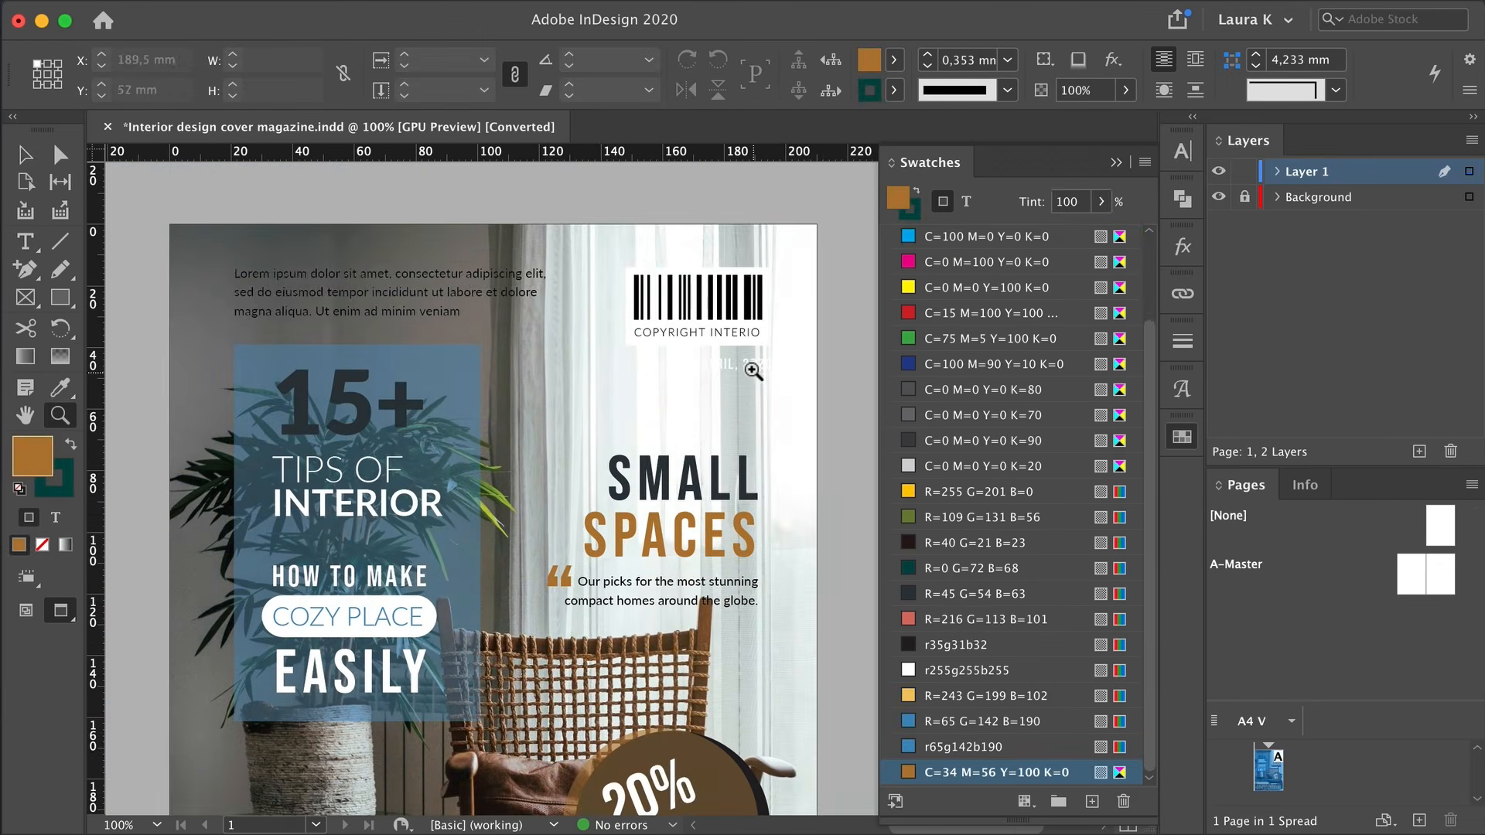
key("v")
left_click(751, 359)
left_click(966, 202)
left_click(970, 314)
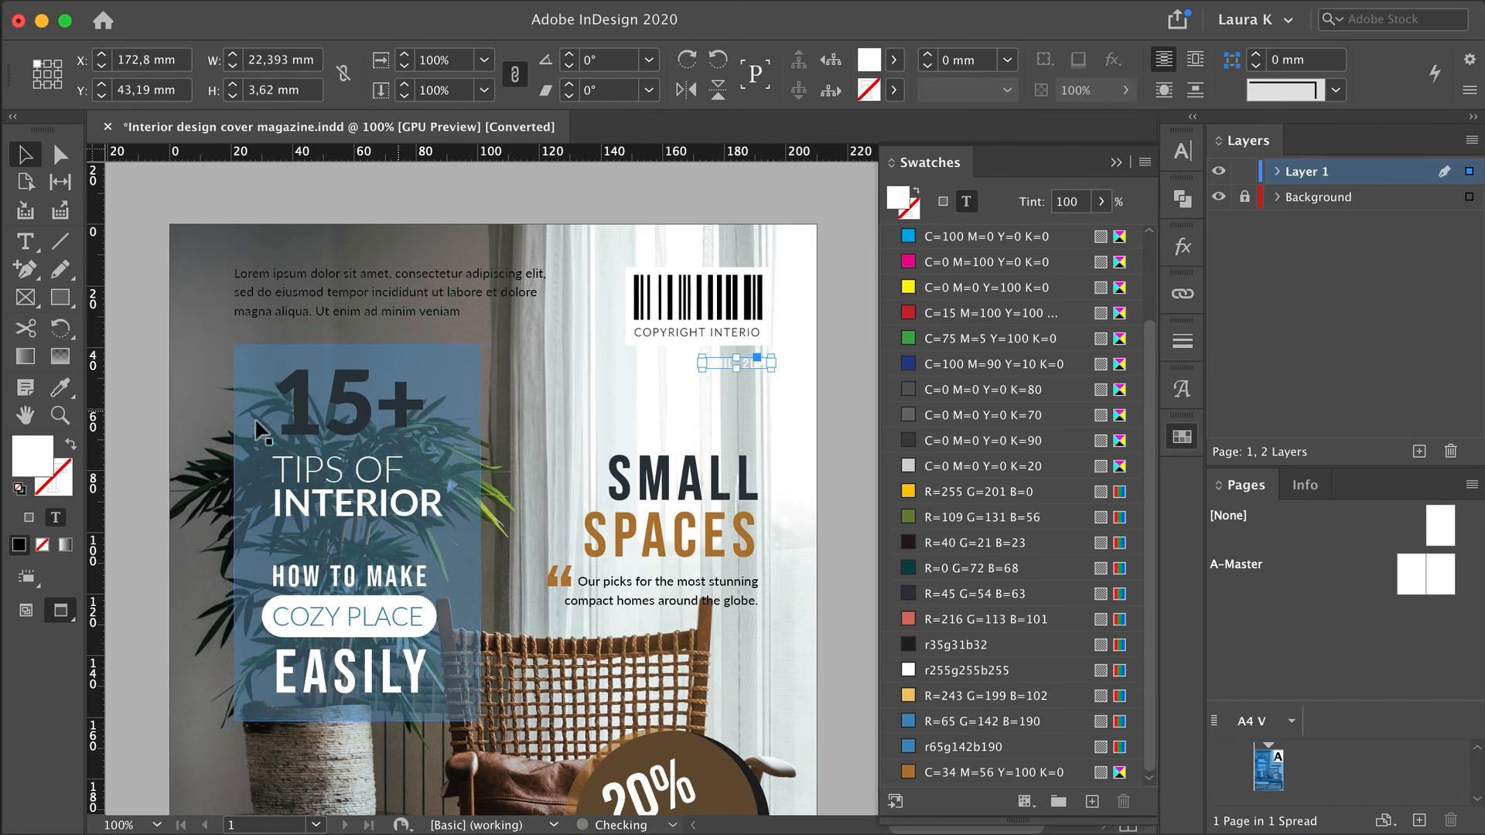
left_click(232, 227)
Fill the translucent blue rectangle behind the 15+ tips text with the [Black] swatch
left_click_drag(308, 389, 376, 387)
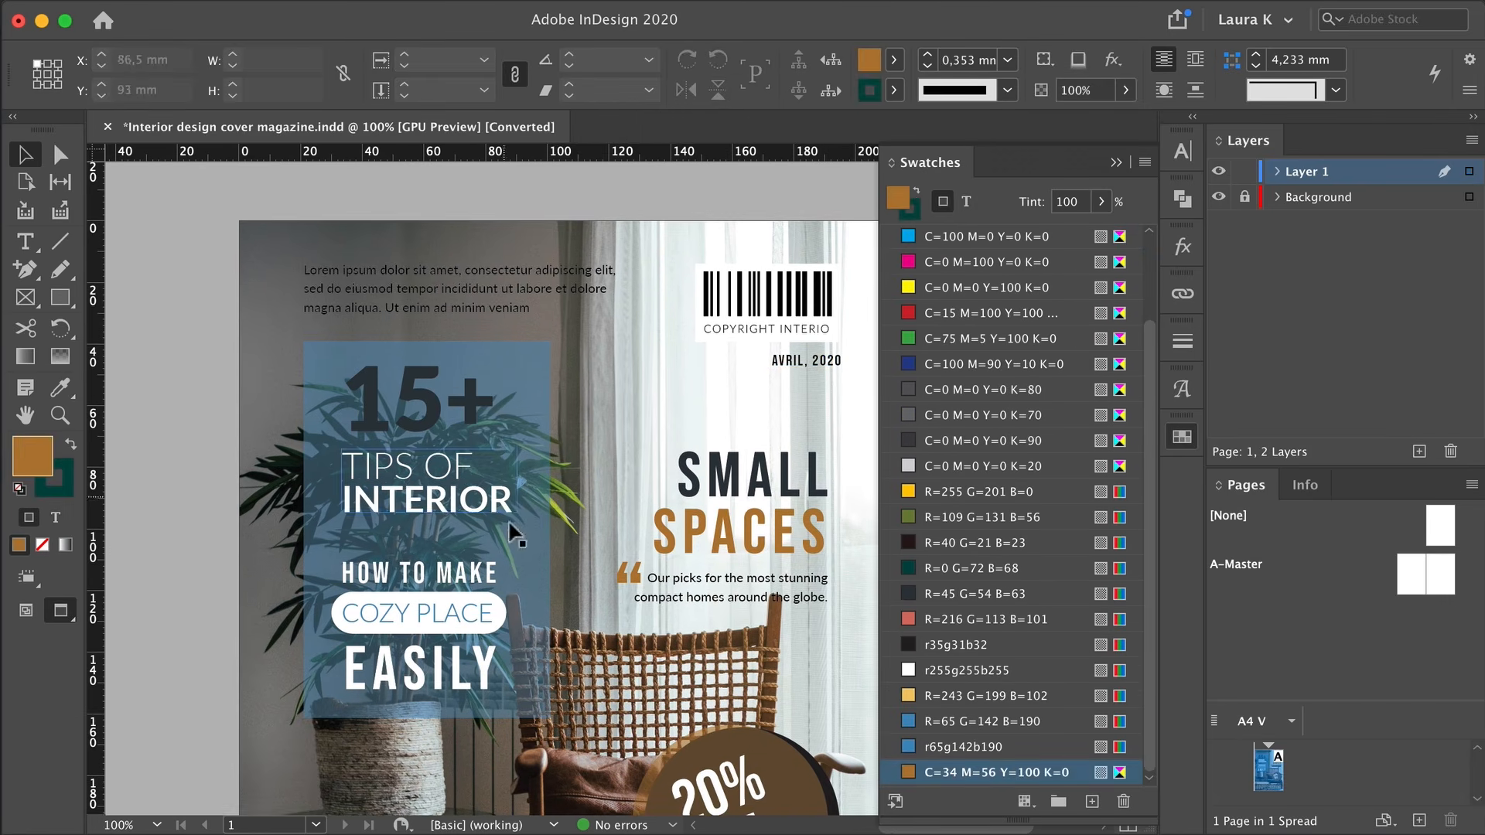
key("z")
left_click(558, 562, "alt")
left_click(560, 559, "alt")
left_click_drag(635, 358, 660, 349)
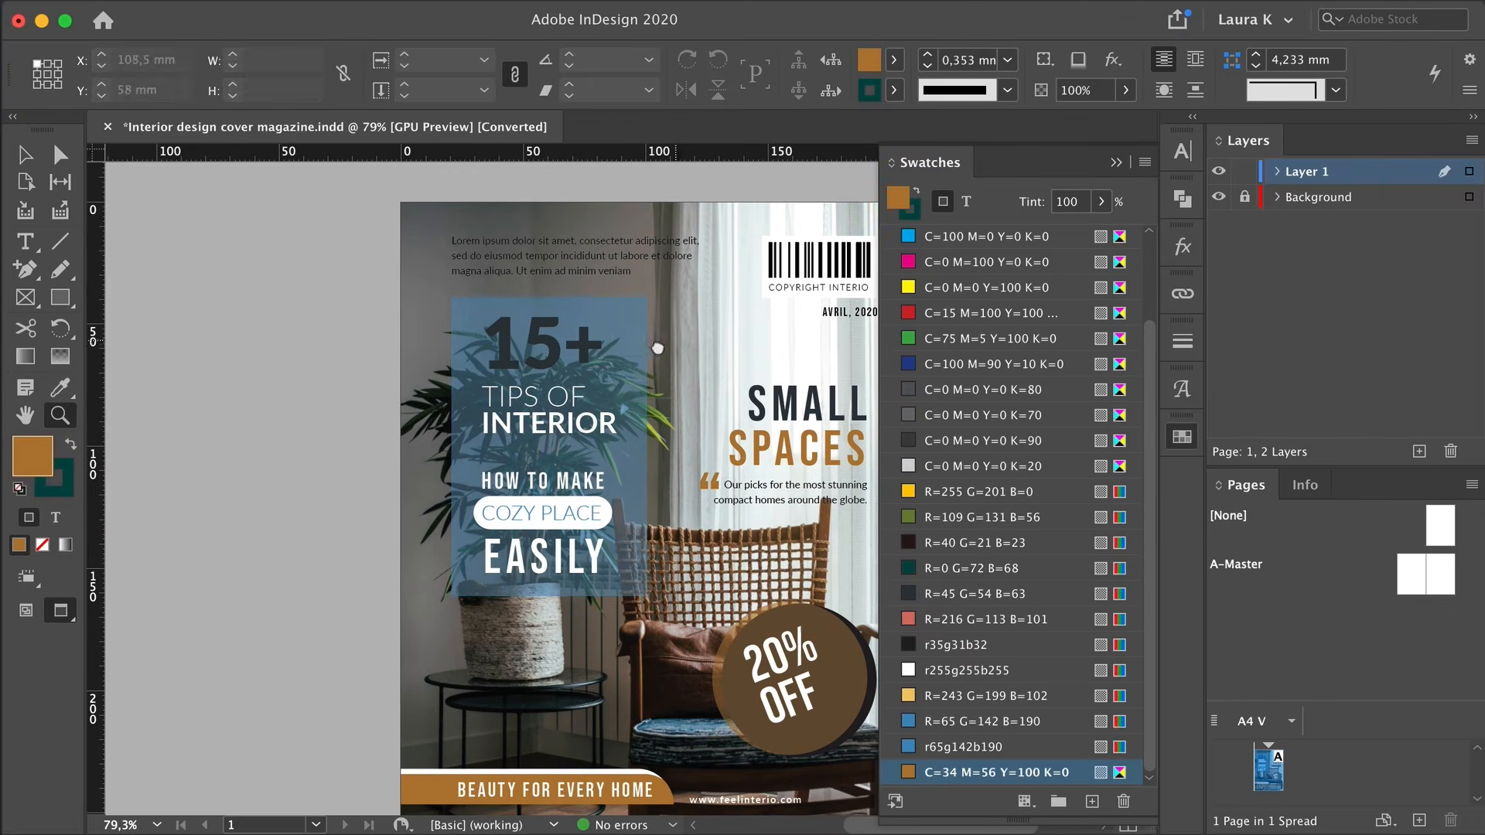
key("v")
left_click(623, 319)
scroll(980, 356, "up", 2)
left_click(951, 313)
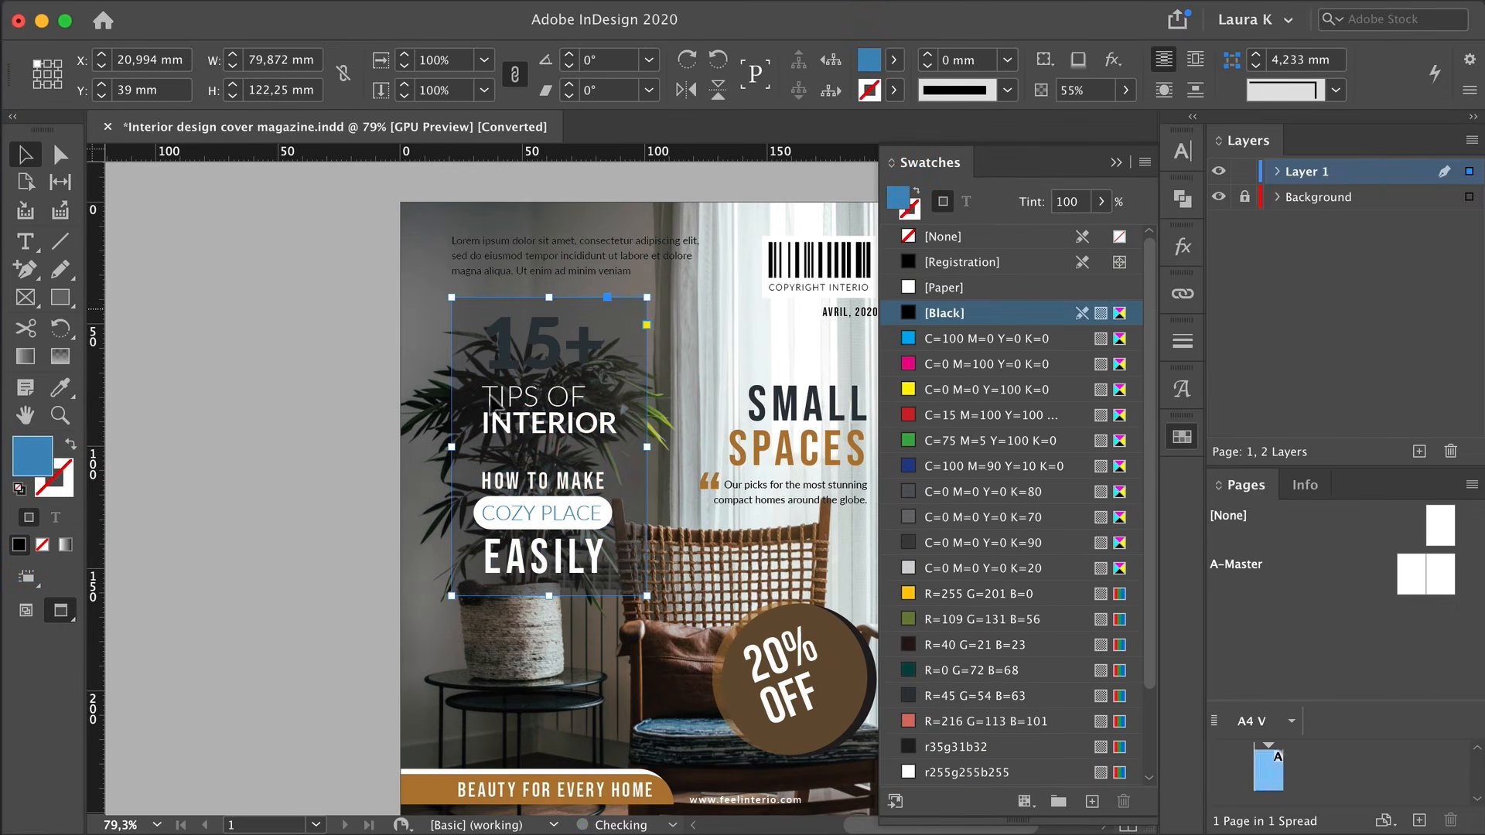
Colour the COZY PLACE text with the C=34 M=56 Y=100 K=0 swatch
double_click(572, 511)
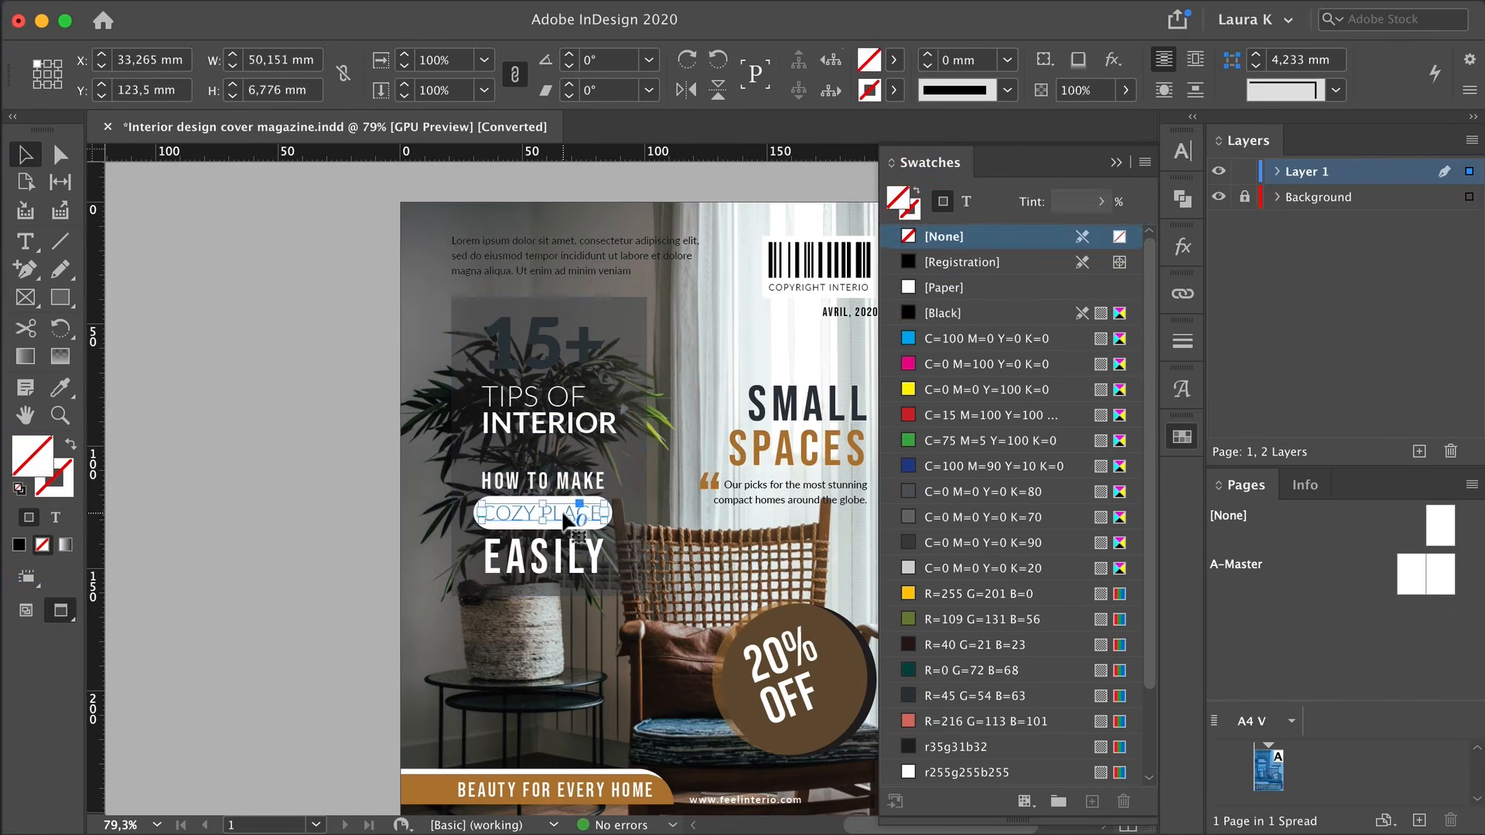
key("super+a")
scroll(975, 743, "down", 1)
left_click(975, 772)
key("Escape")
key("super+shift+a")
Move the 15+ number below the TIPS OF INTERIOR text and rewrite that text as FRENCH CHIC STYLES
left_click(542, 344)
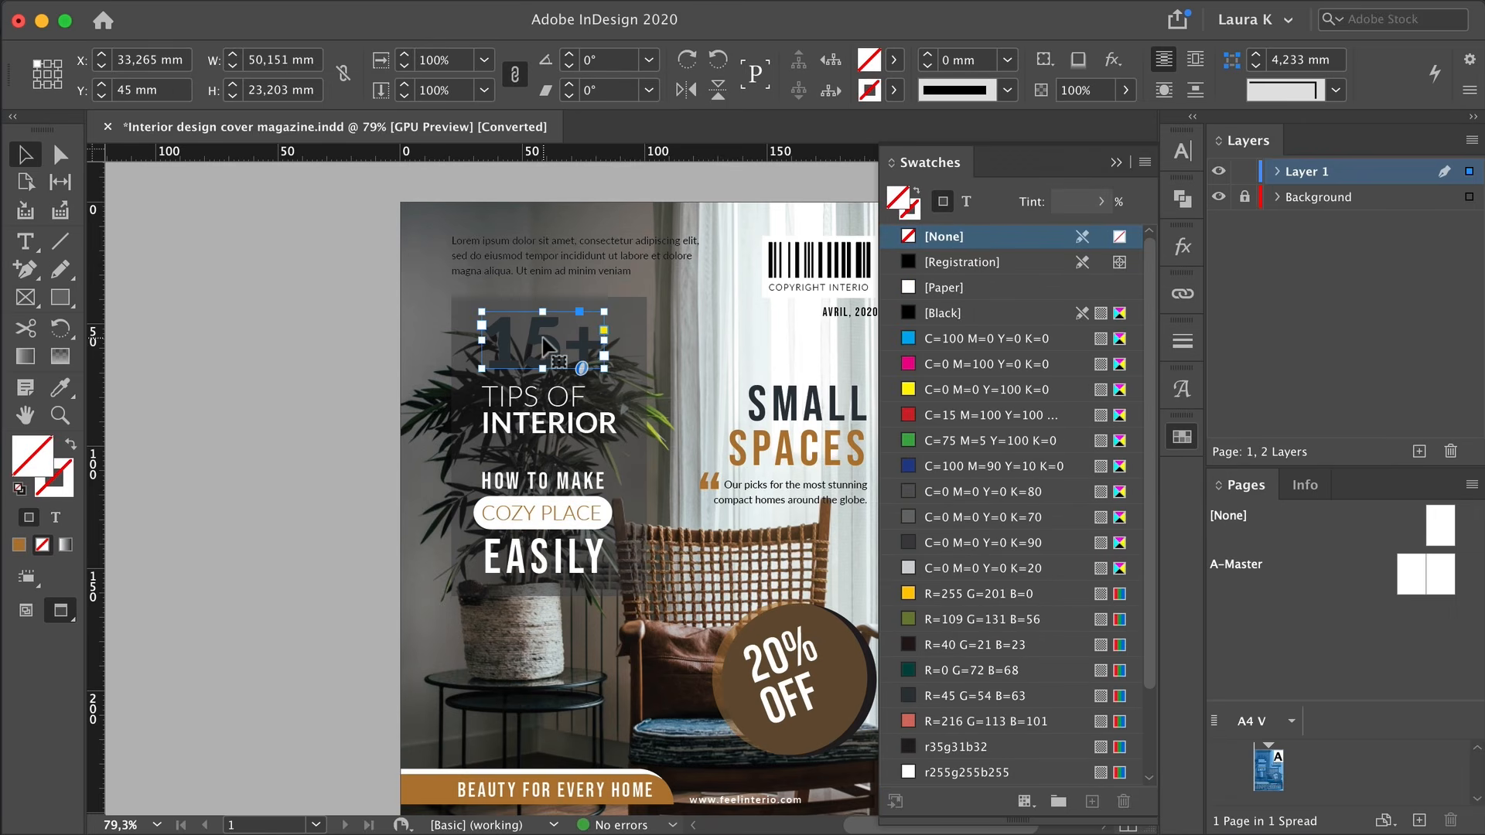
mouse_move(546, 344)
left_mouse_down()
mouse_move(546, 441)
mouse_move(517, 348)
mouse_move(590, 345)
left_mouse_up()
double_click(516, 345)
type("fre")
key("BackSpace")
key("BackSpace")
key("BackSpace")
type("F")
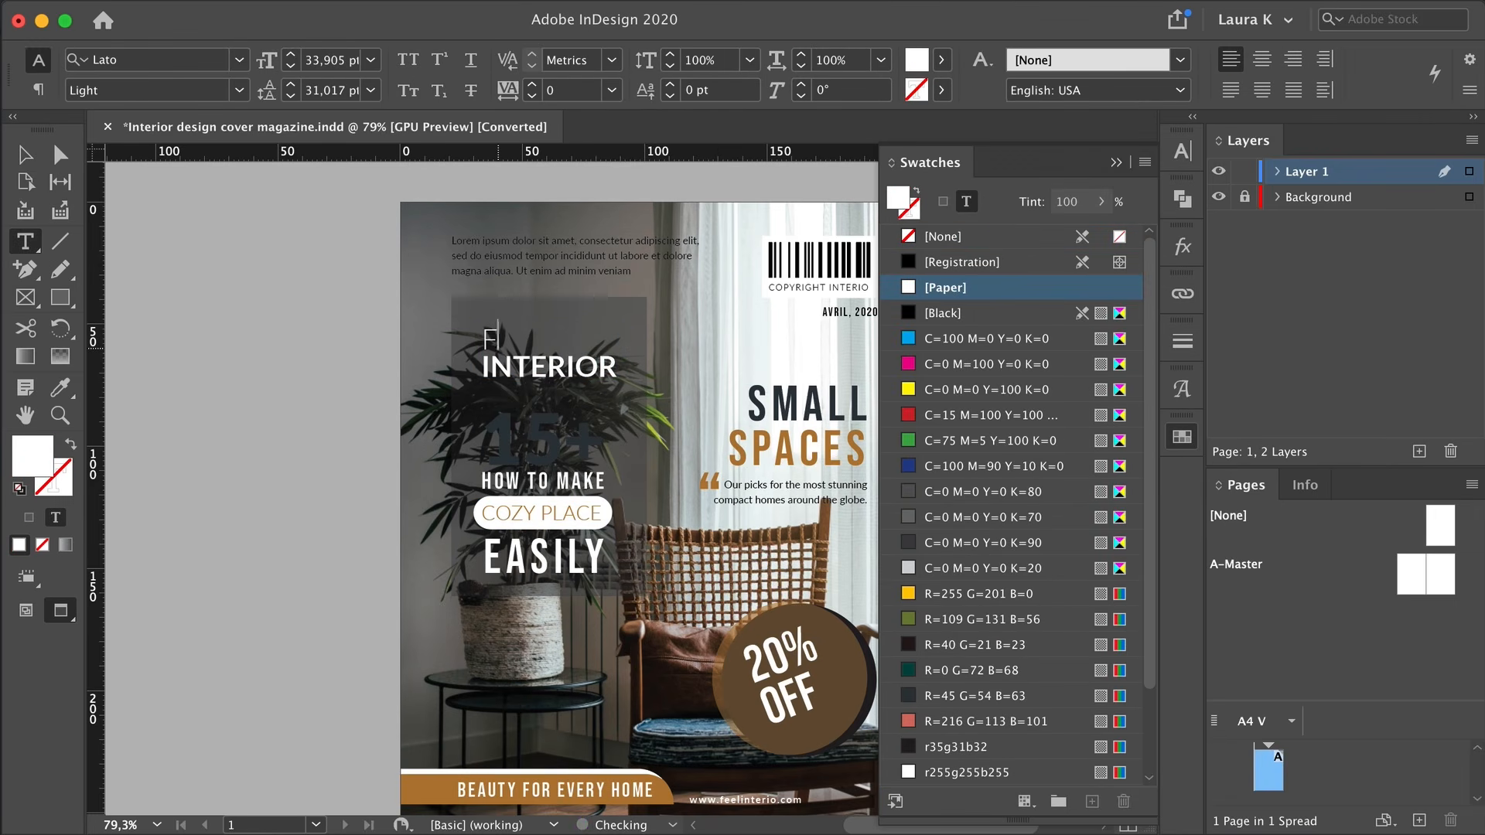
type("RENCH")
key("shift+super+Left")
type("CHIC")
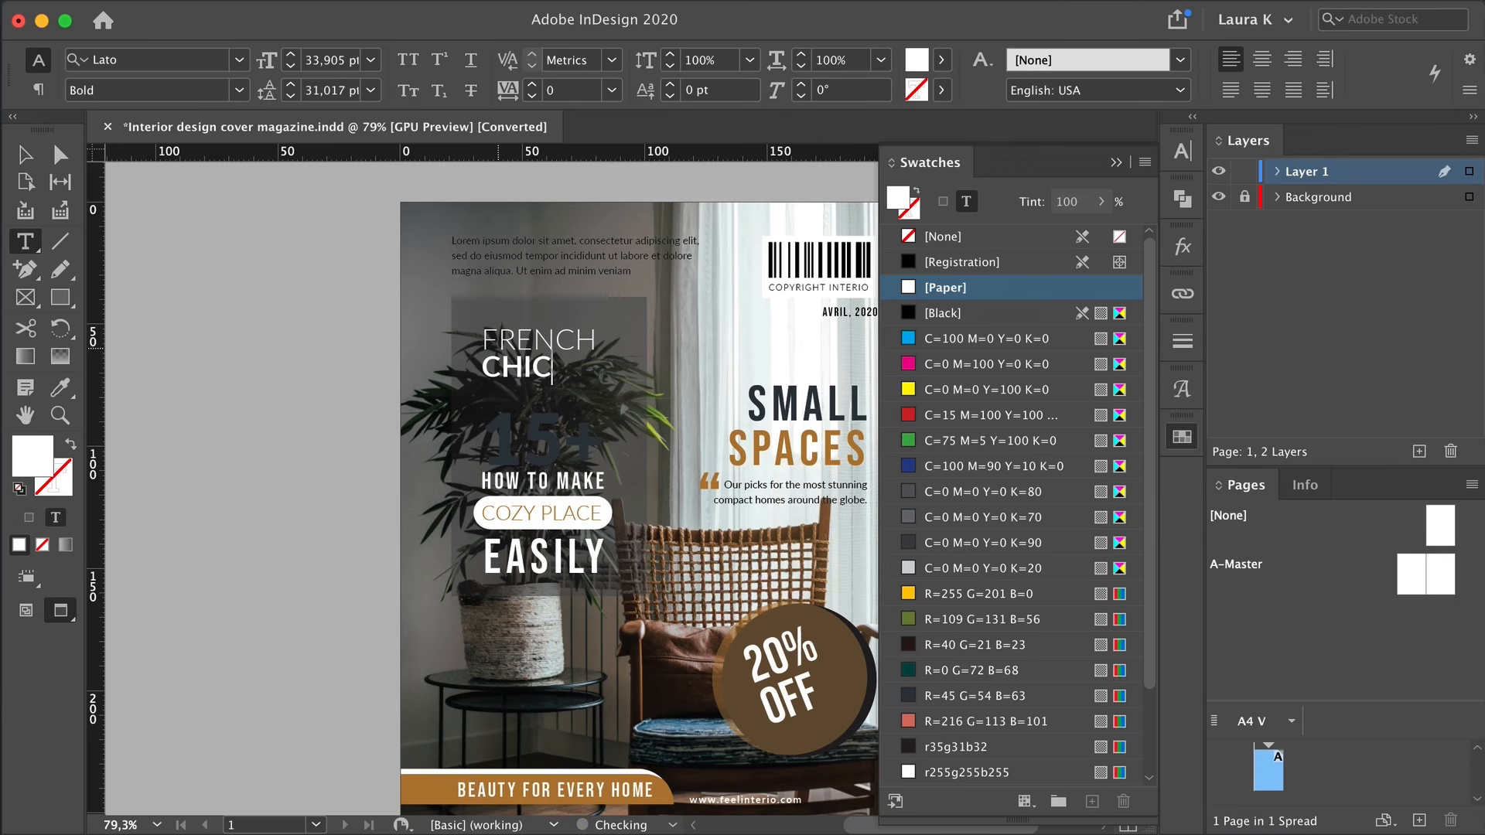
left_click(25, 156)
left_click_drag(550, 388, 550, 412)
Colour the large 15+ text with the [Paper] swatch and change the number to 10+
double_click(541, 441)
left_click_drag(486, 441, 614, 484)
scroll(967, 387, "up", 4)
left_click(945, 288)
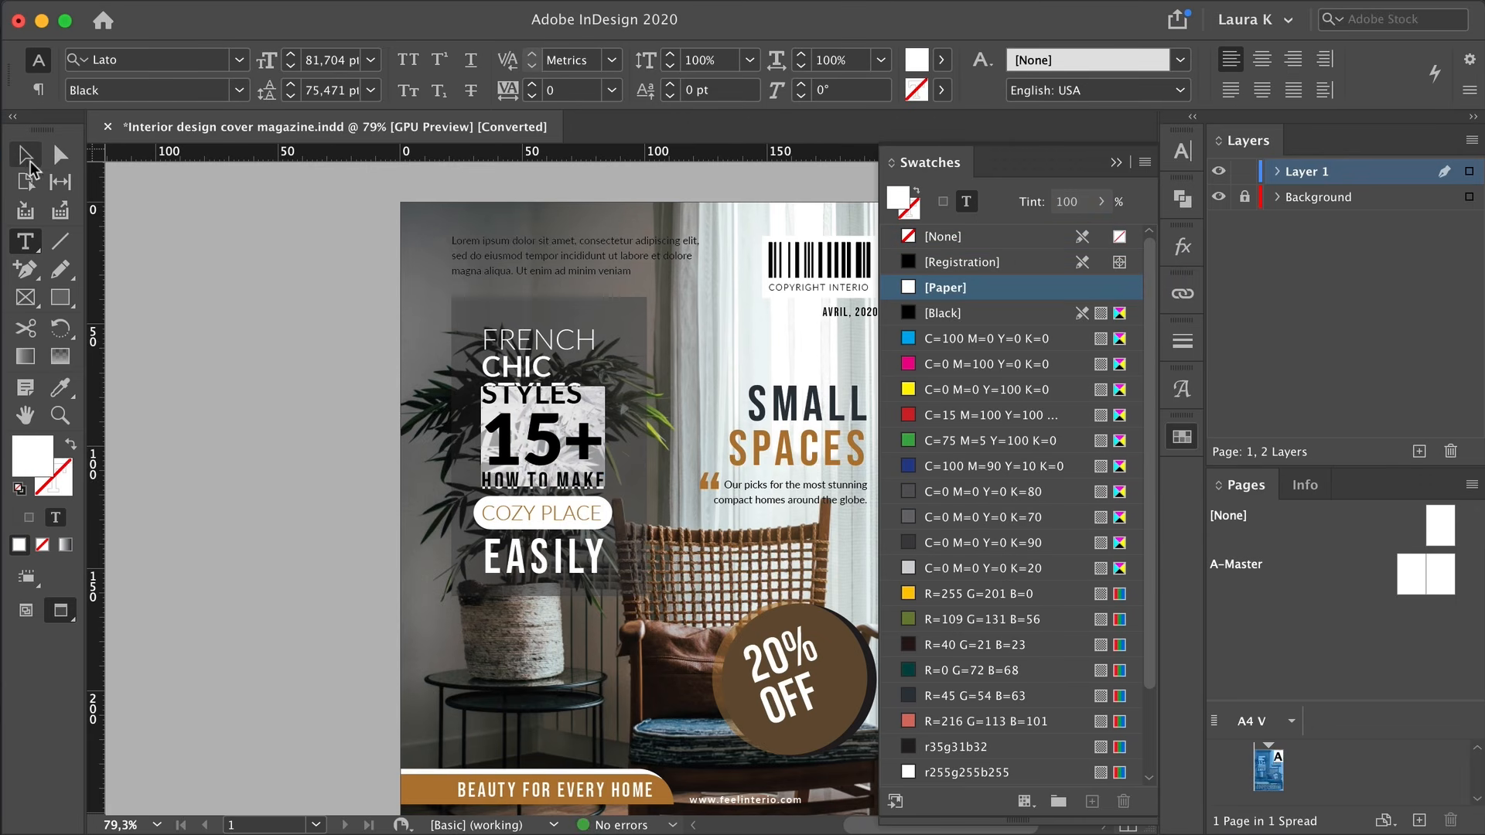
left_click_drag(523, 439, 564, 439)
type("0")
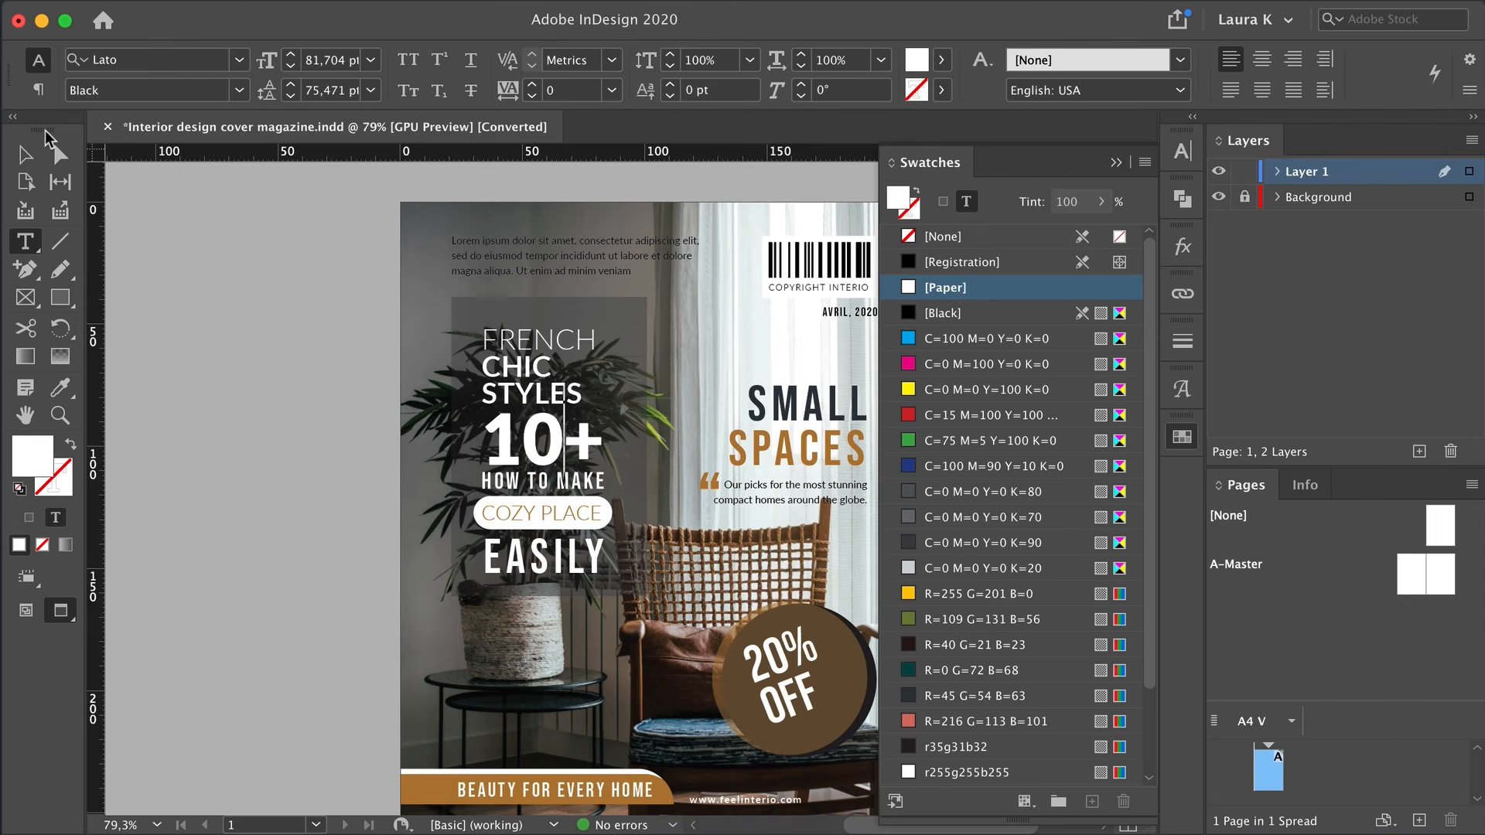
Replace the HOW TO MAKE line with DESIGN SMALL and widen its text frame to fit
triple_click(542, 481)
type("DESIGN SMAL")
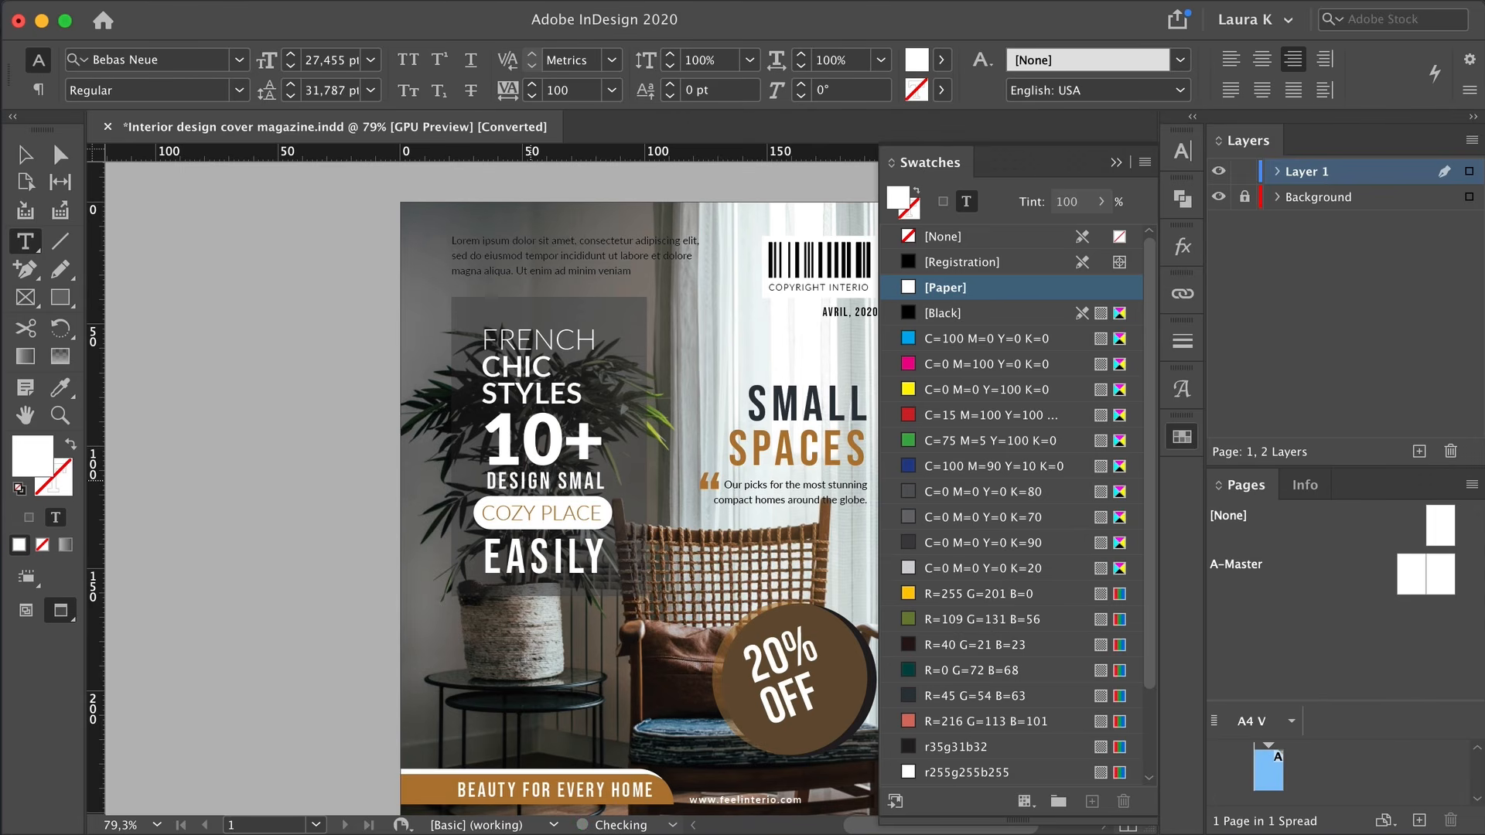
type("L")
left_click(26, 155)
left_click_drag(603, 481, 610, 480)
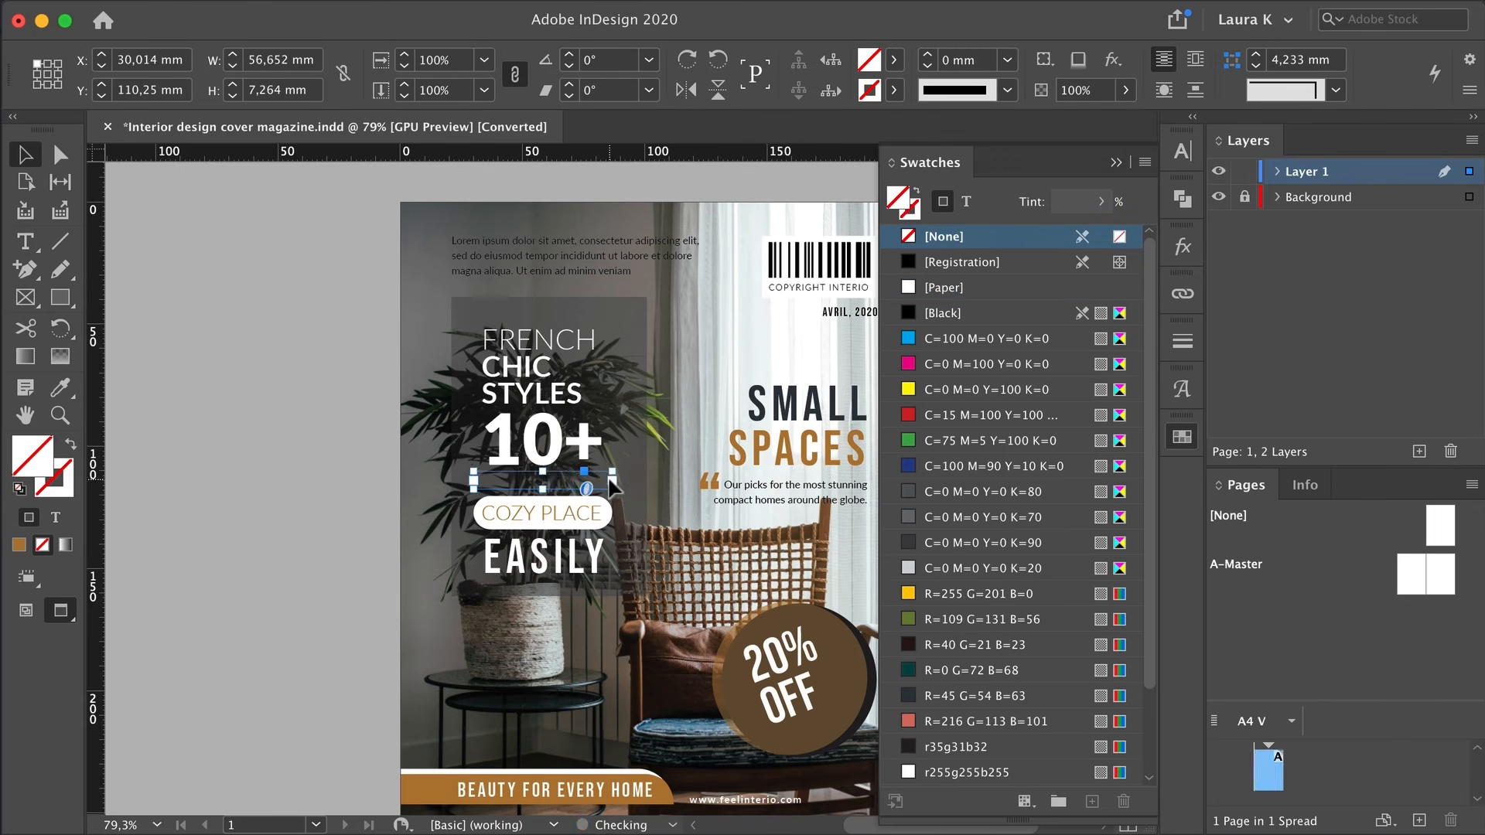
Start exporting the finished cover as Interior design cover magazine.pdf in Adobe PDF (Print) format to the Magazine Cover Template folder
left_click(288, 474)
left_click_drag(594, 611, 473, 518)
left_click(657, 580, "alt+super")
left_click(725, 526, "alt+super")
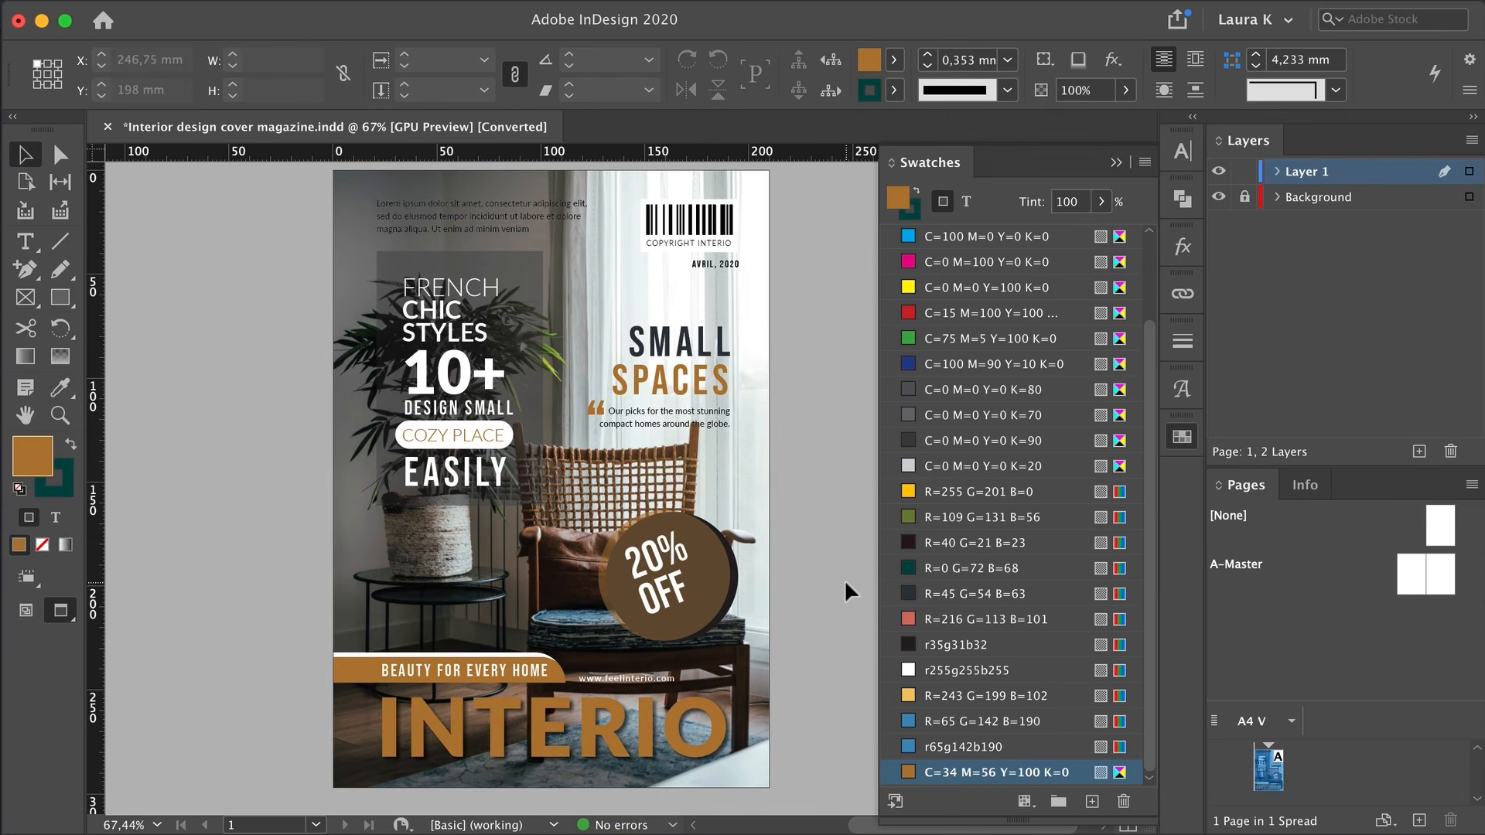
key("super+e")
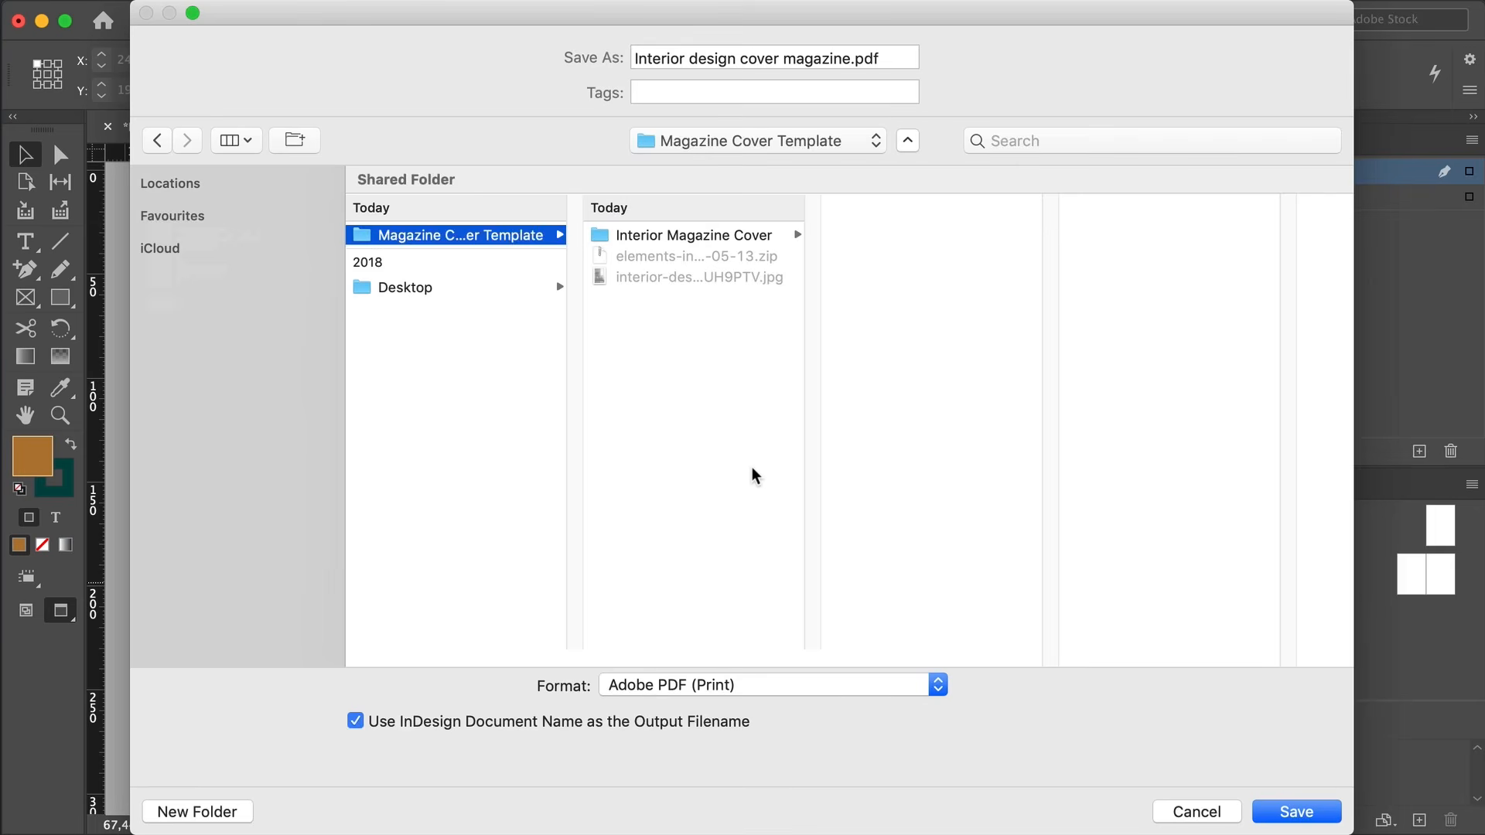
left_click(710, 694)
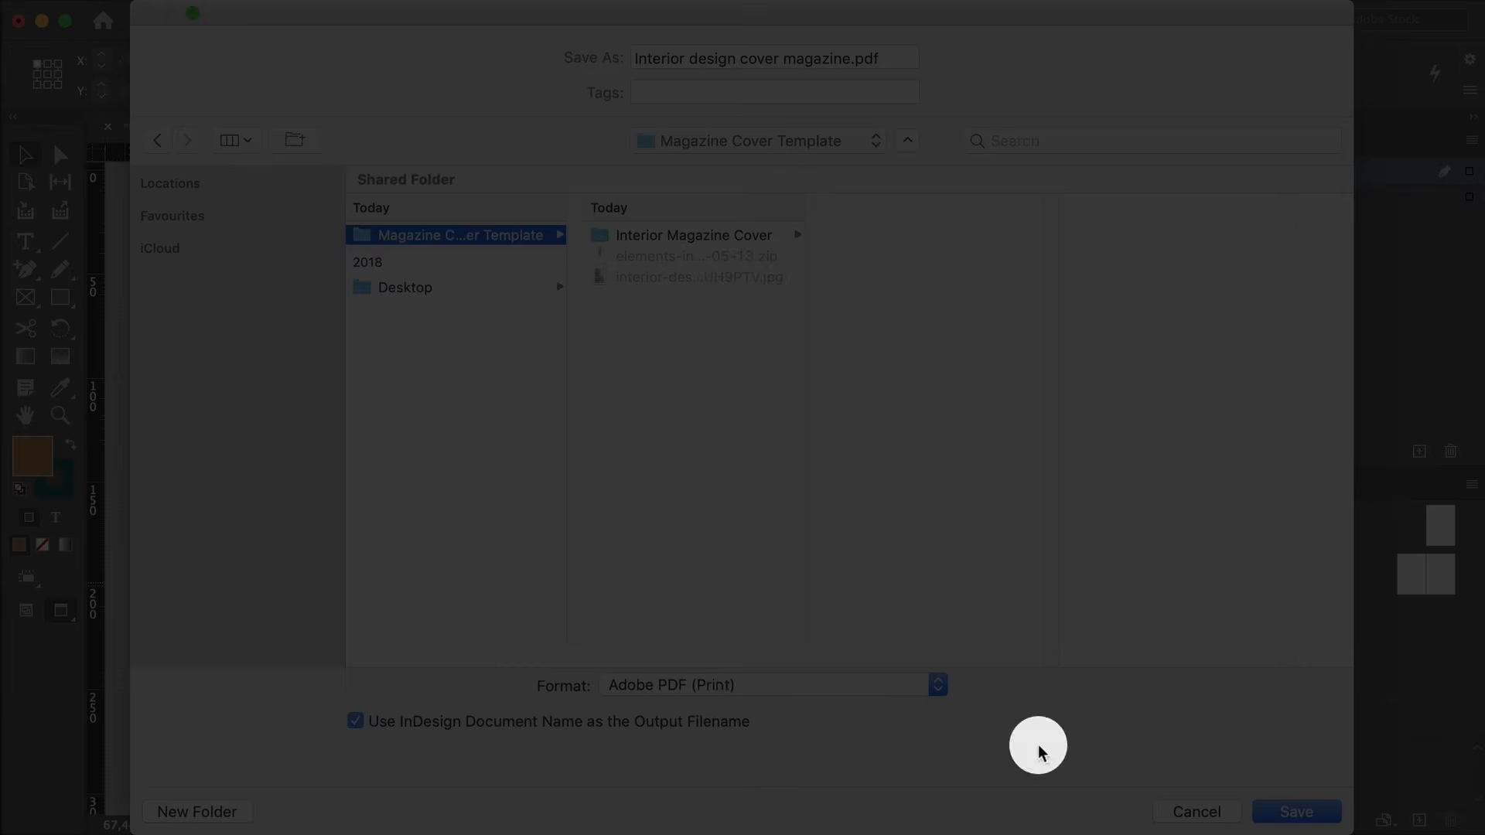
key("Return")
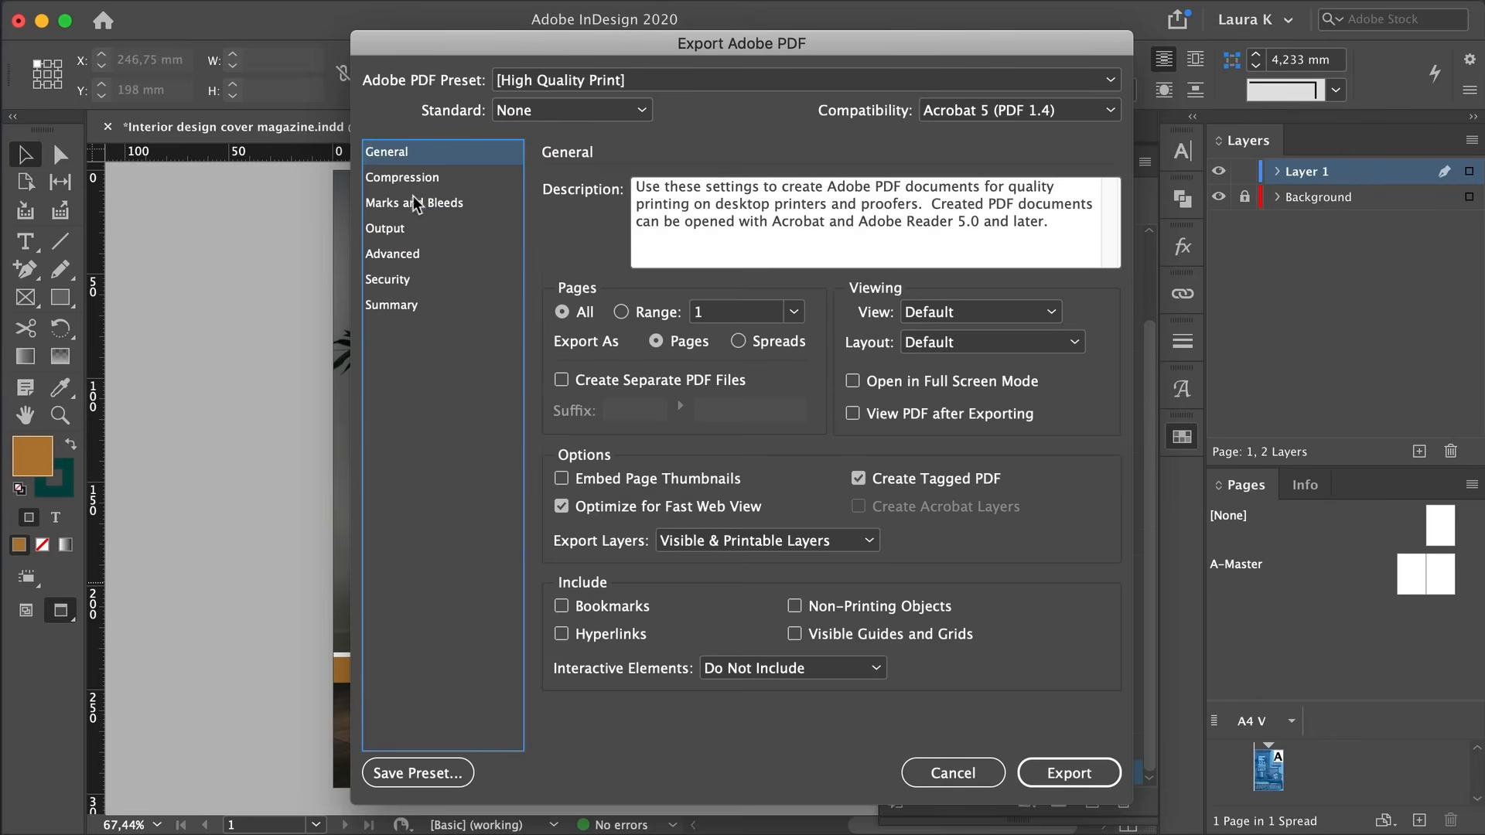
Include all printer's marks and the document bleed settings, and export the PDF with the High Quality Print preset
left_click(415, 202)
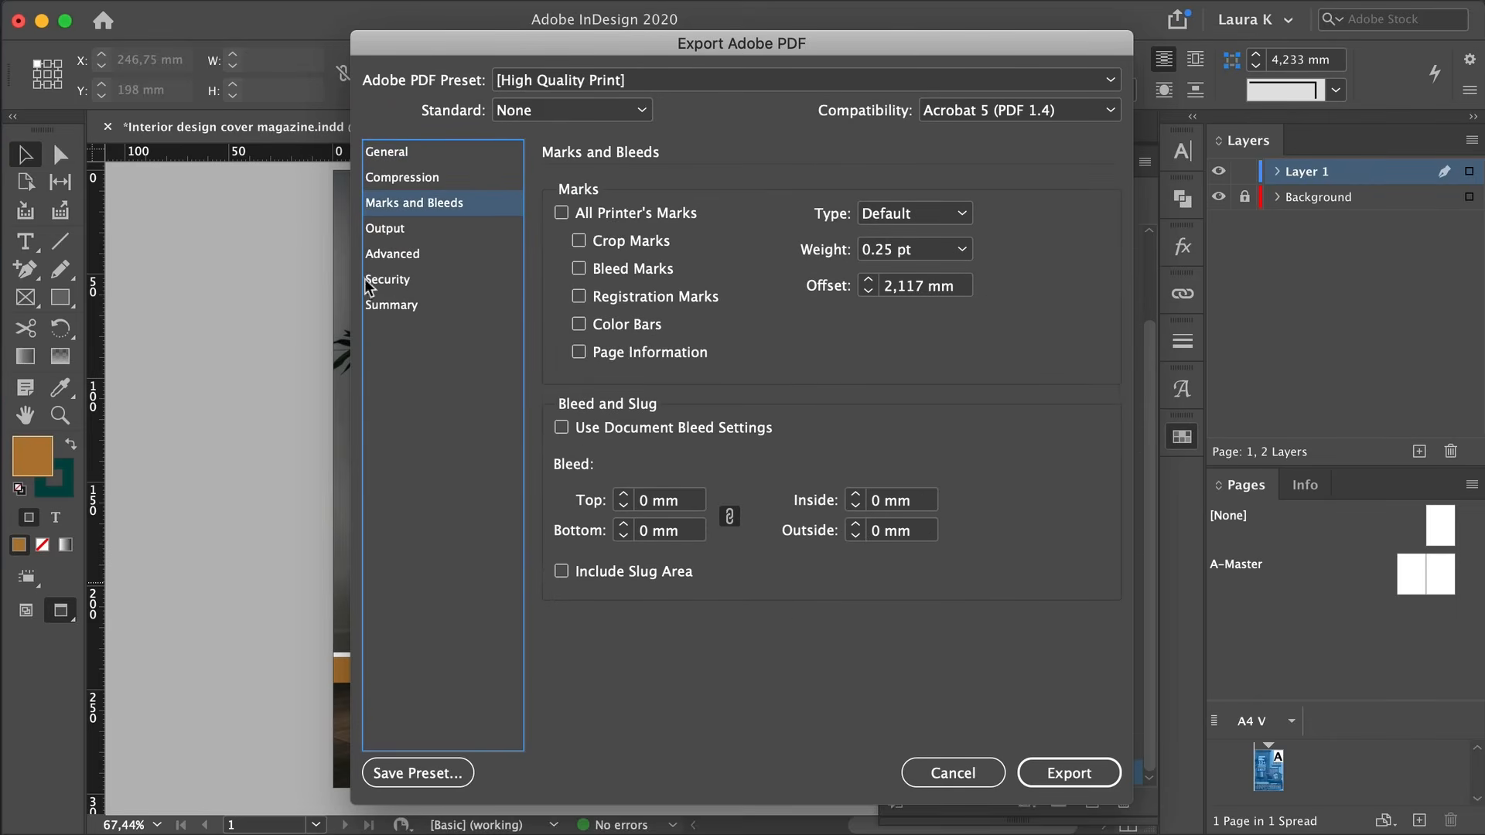
left_click(562, 213)
left_click(619, 427)
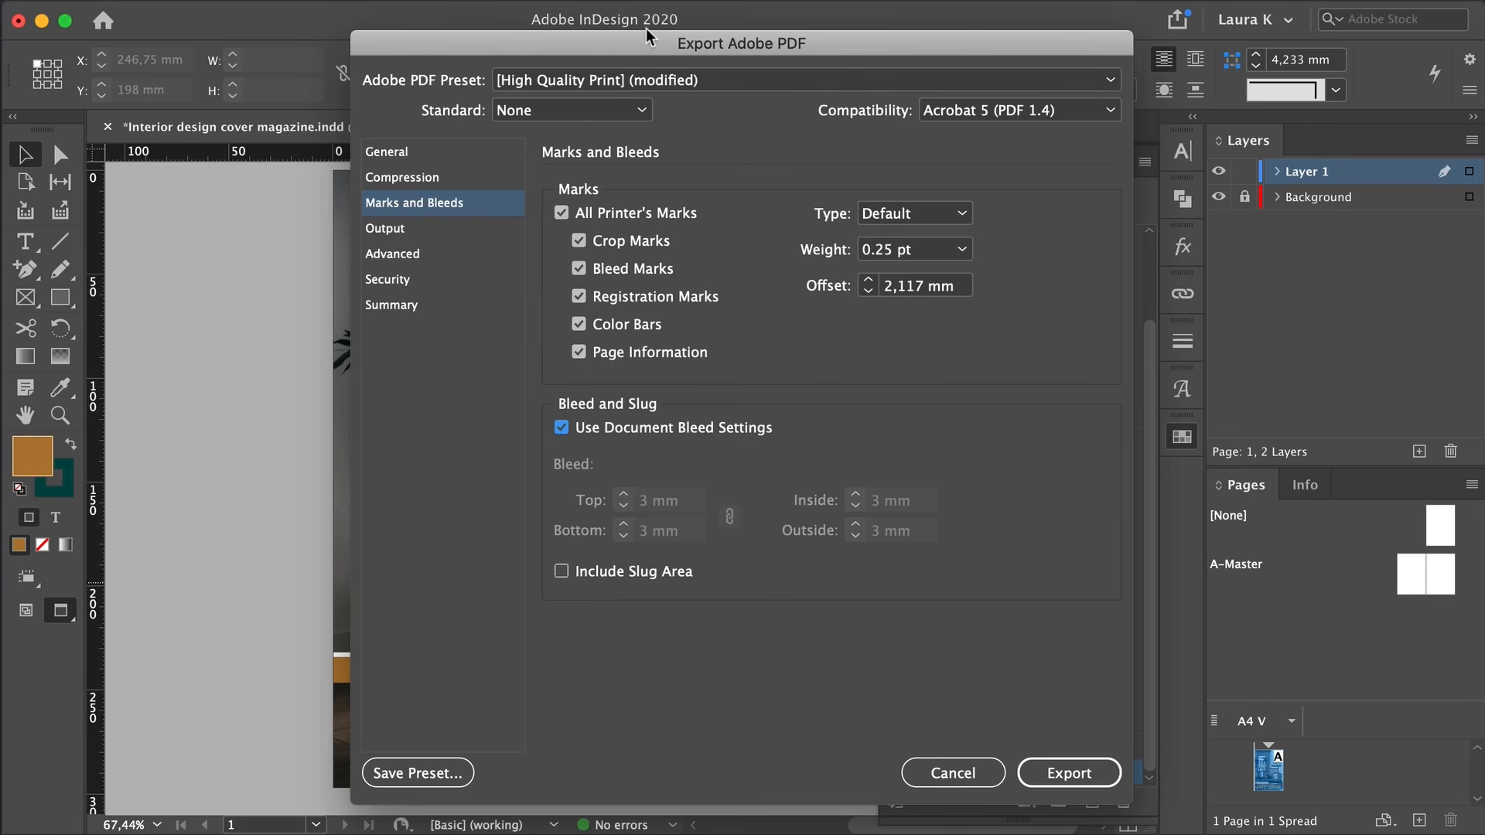
left_click(1079, 770)
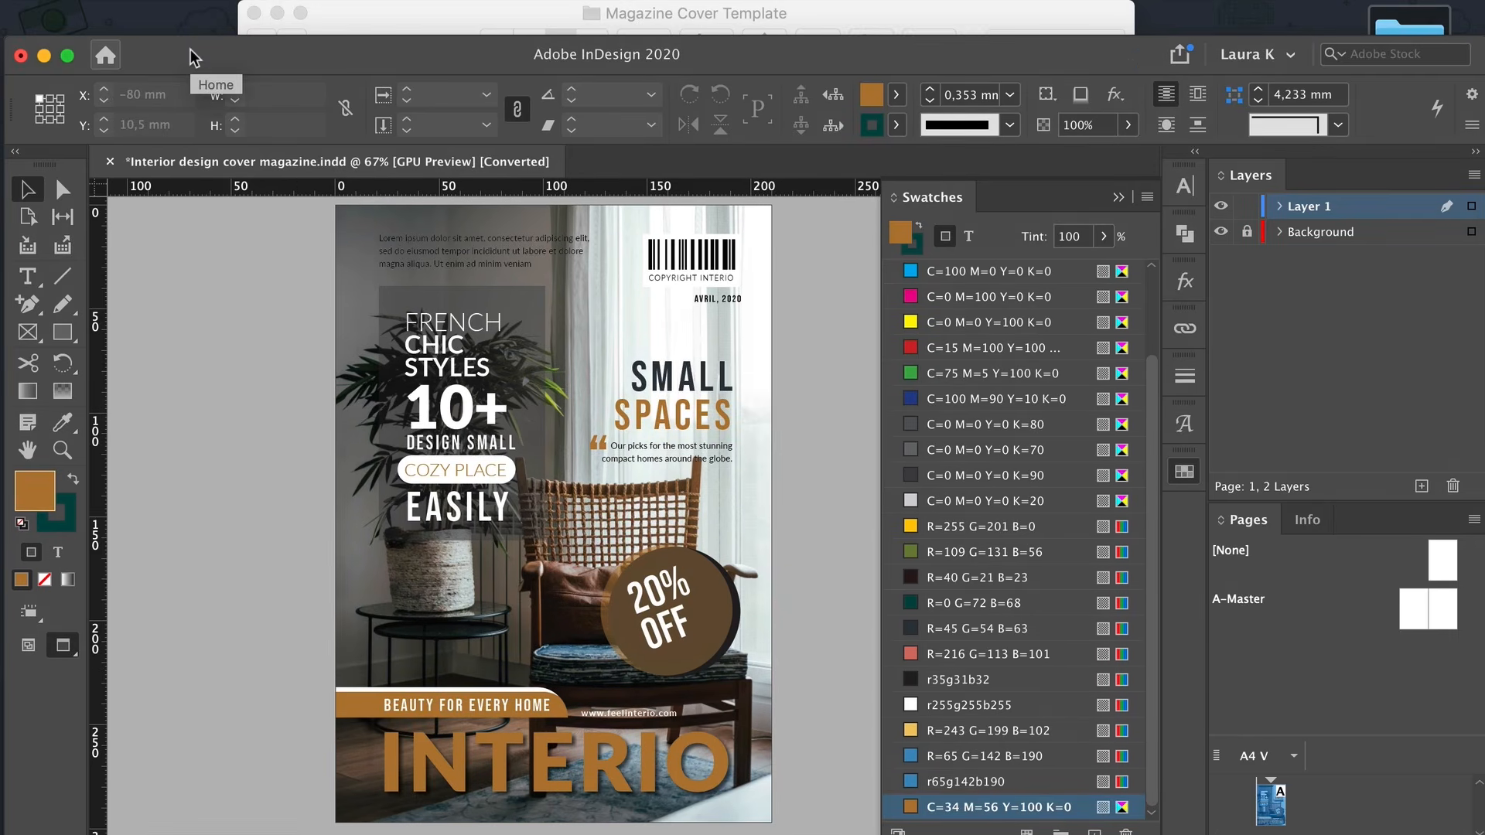
Switch to the Magazine Cover Template folder in Finder and preview the exported cover PDF
left_click(424, 15)
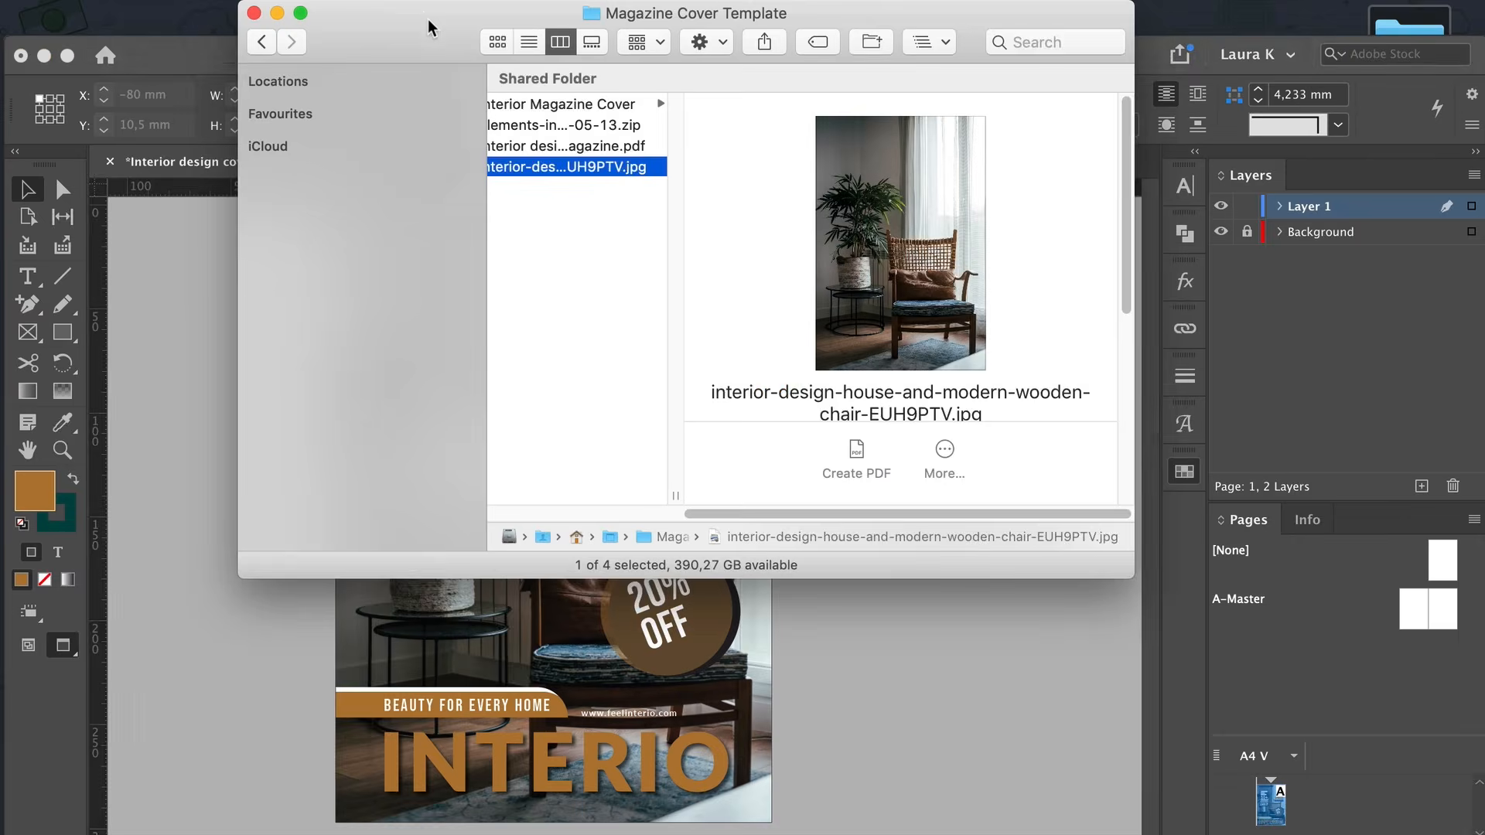
left_click(661, 165)
key("space")
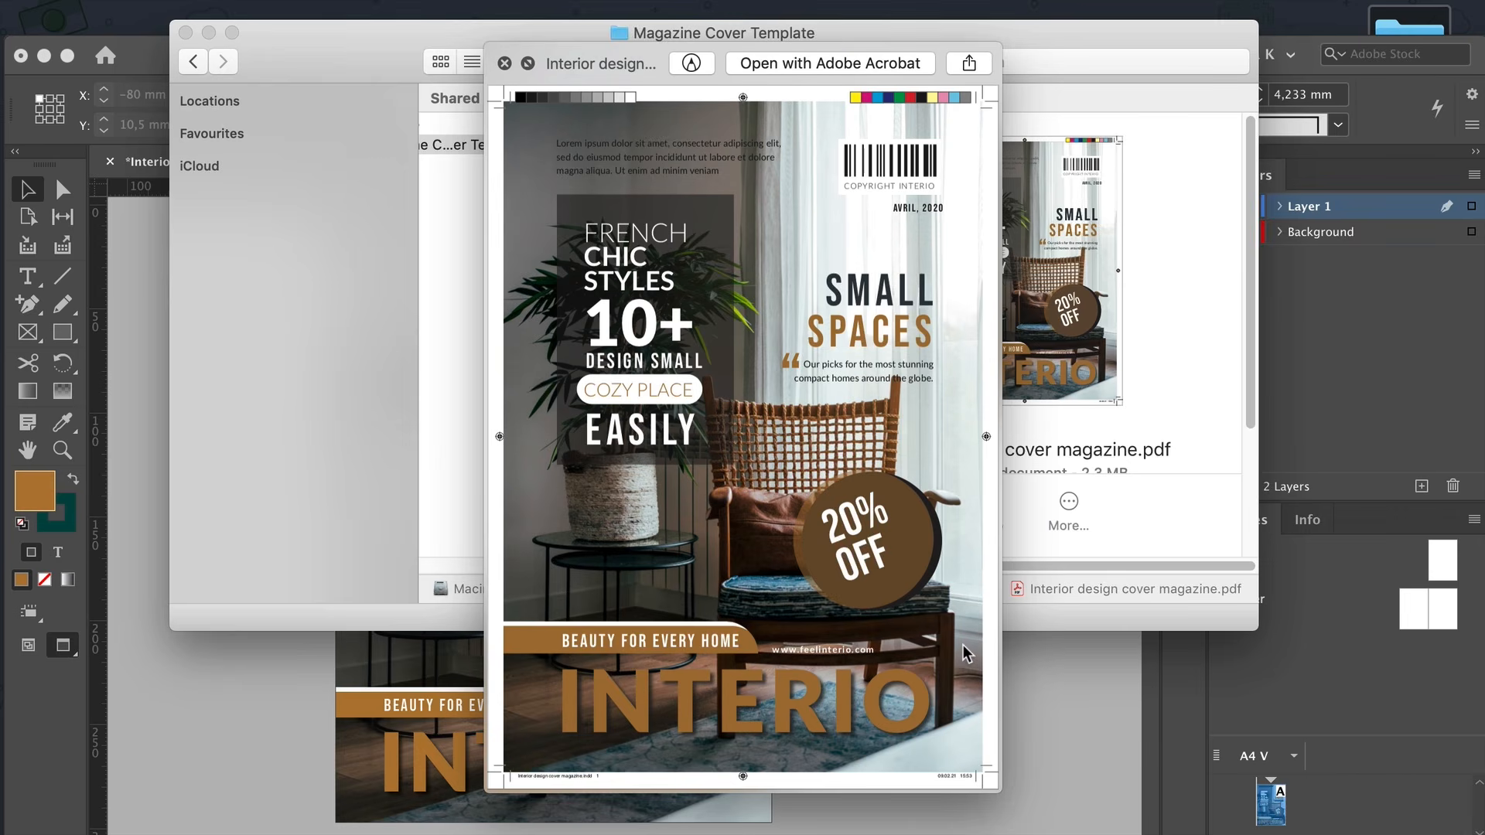
key("space")
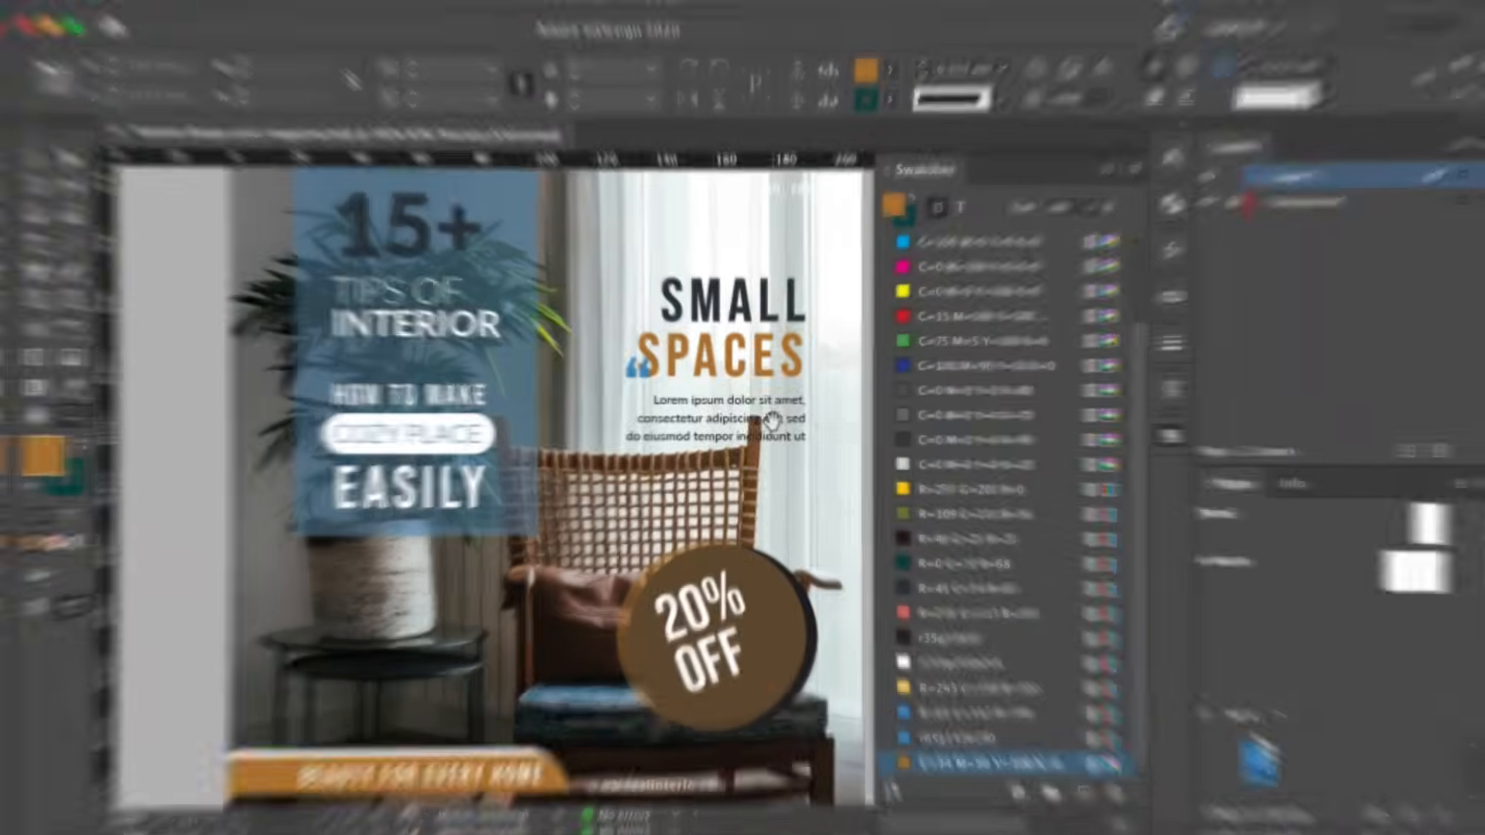
Move the blue quotation mark beside the placeholder paragraph under SPACES and start replacing the paragraph's text
left_click_drag(772, 420, 603, 441)
left_click(539, 443)
key("super+z")
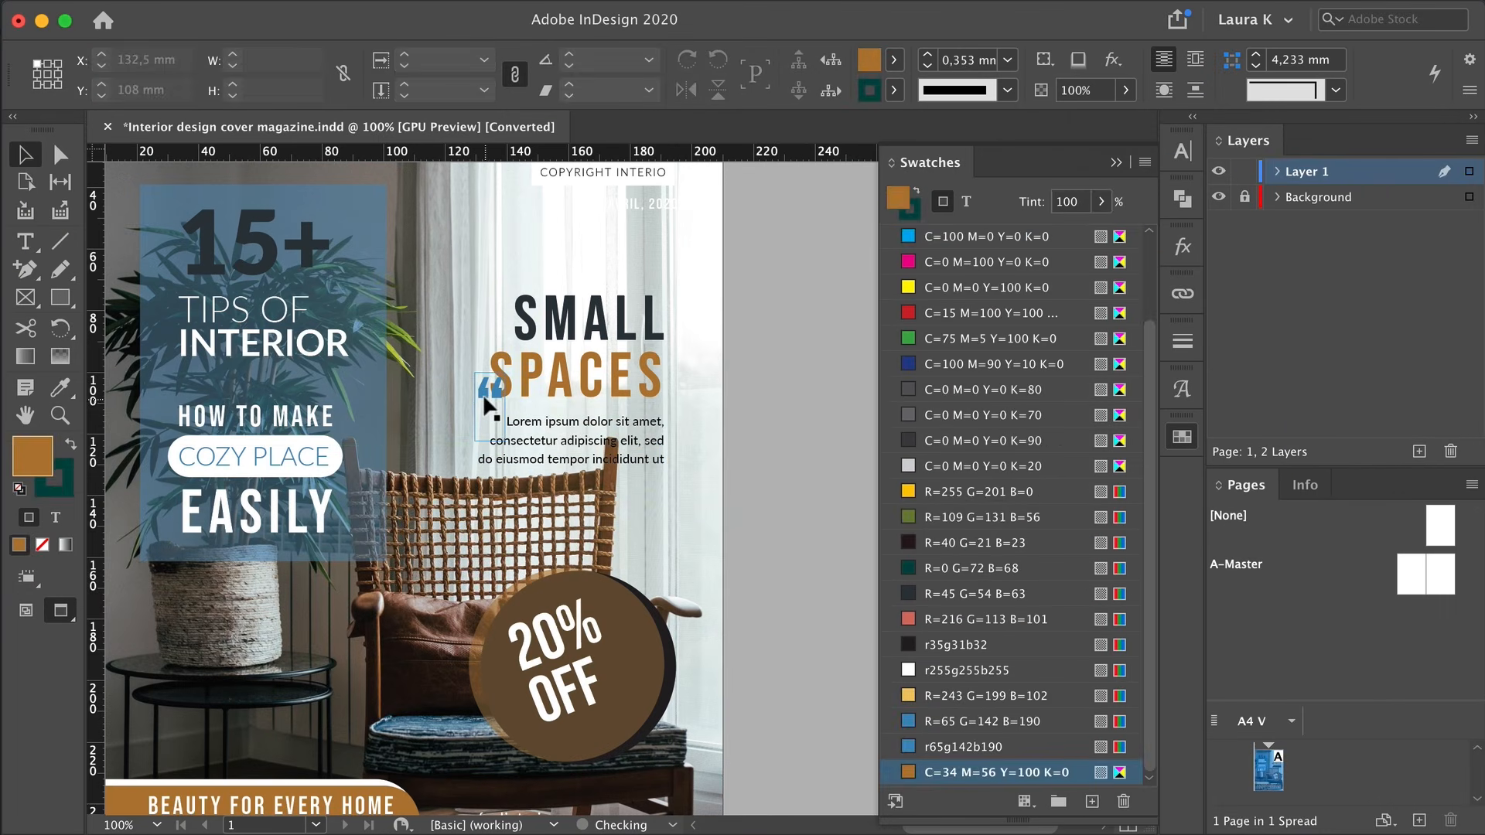
left_click_drag(486, 406, 467, 422)
scroll(467, 421, "up", 2)
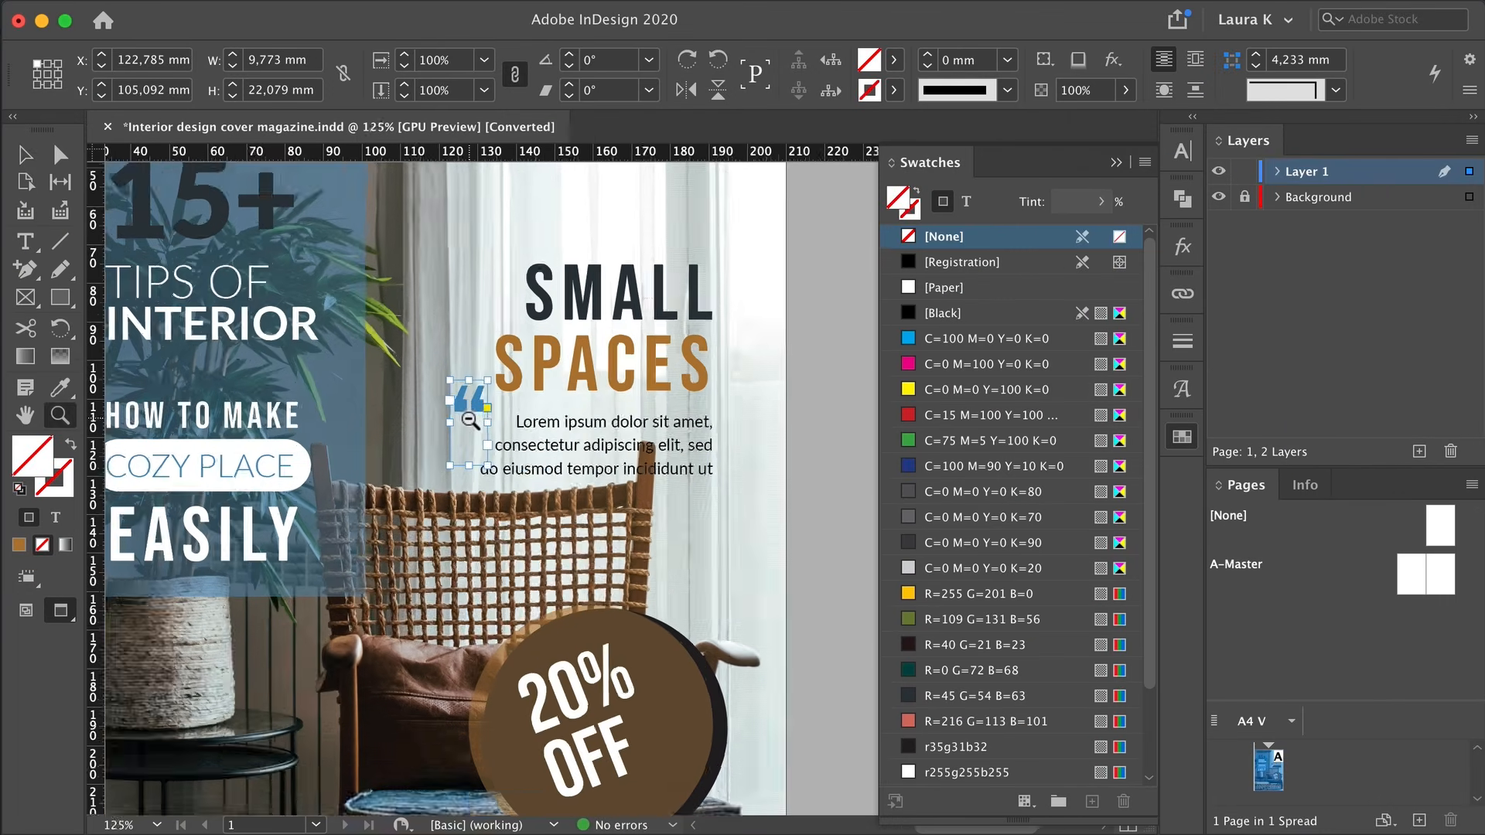
triple_click(639, 447)
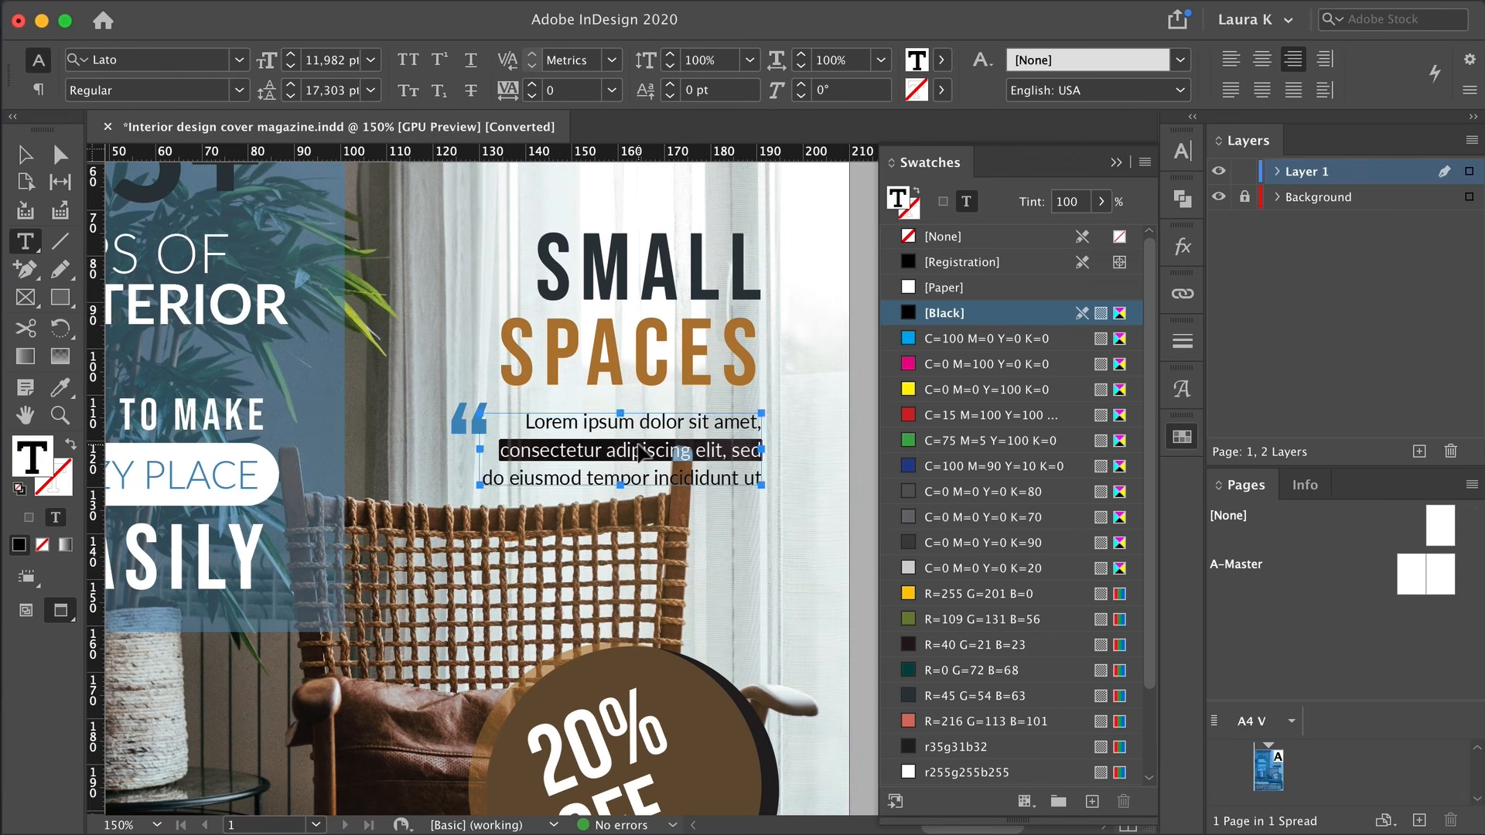
key("super+a")
type("q")
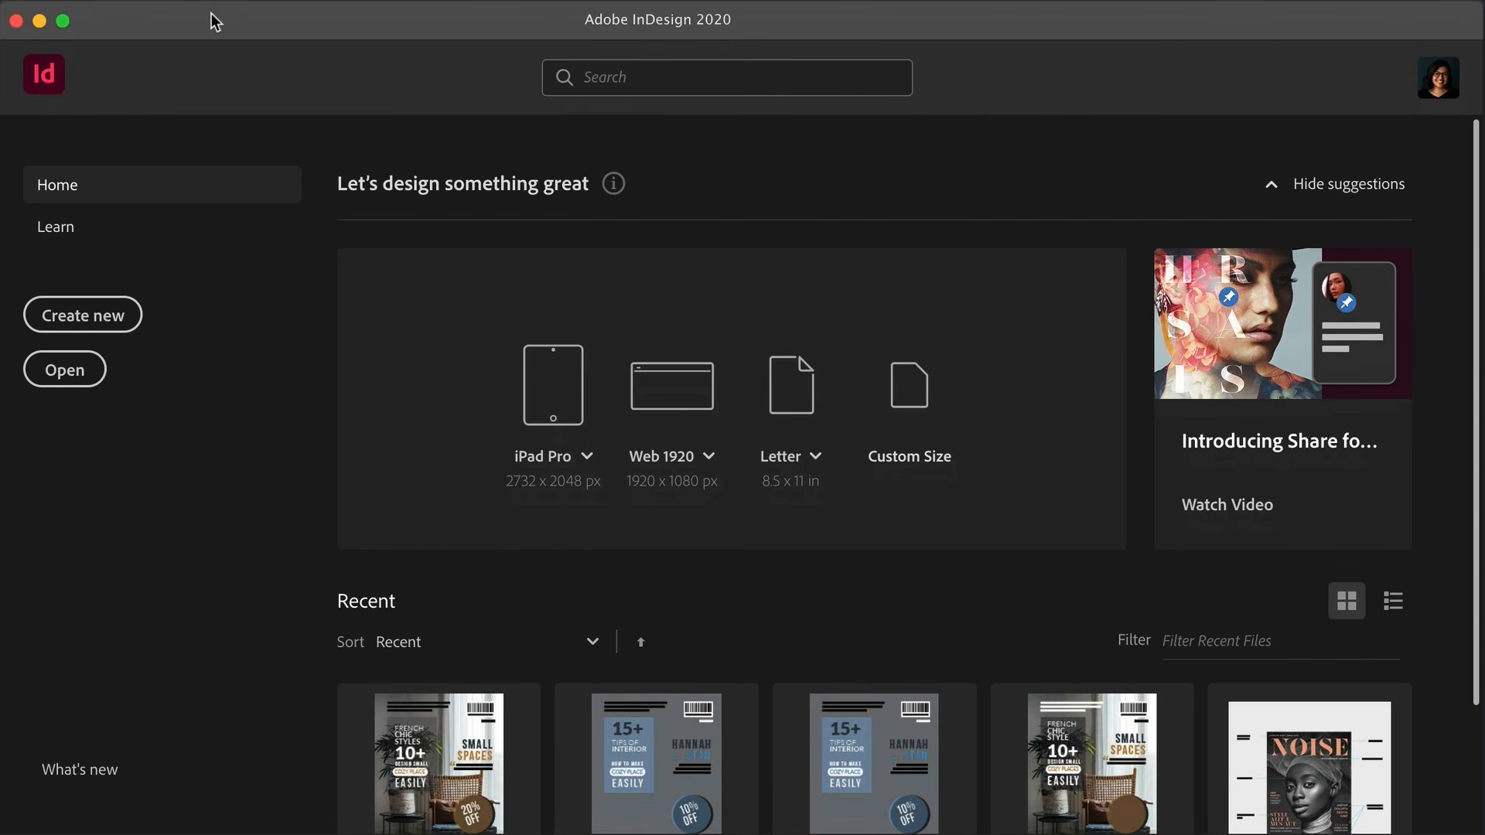
Set up a new print document with the A4 preset, millimetres as units and facing pages turned off
left_click(112, 327)
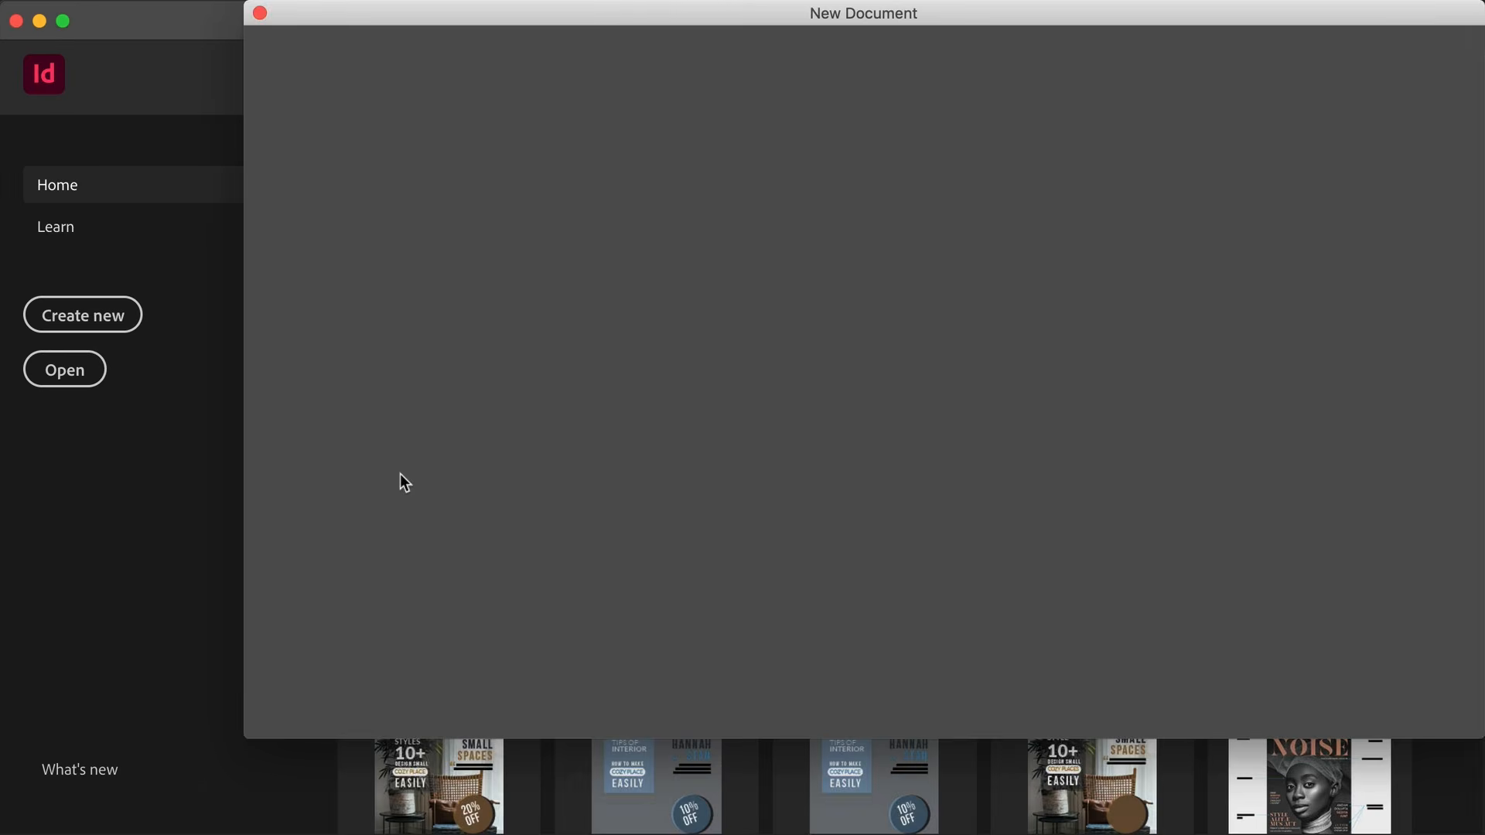
left_click_drag(647, 23, 549, 88)
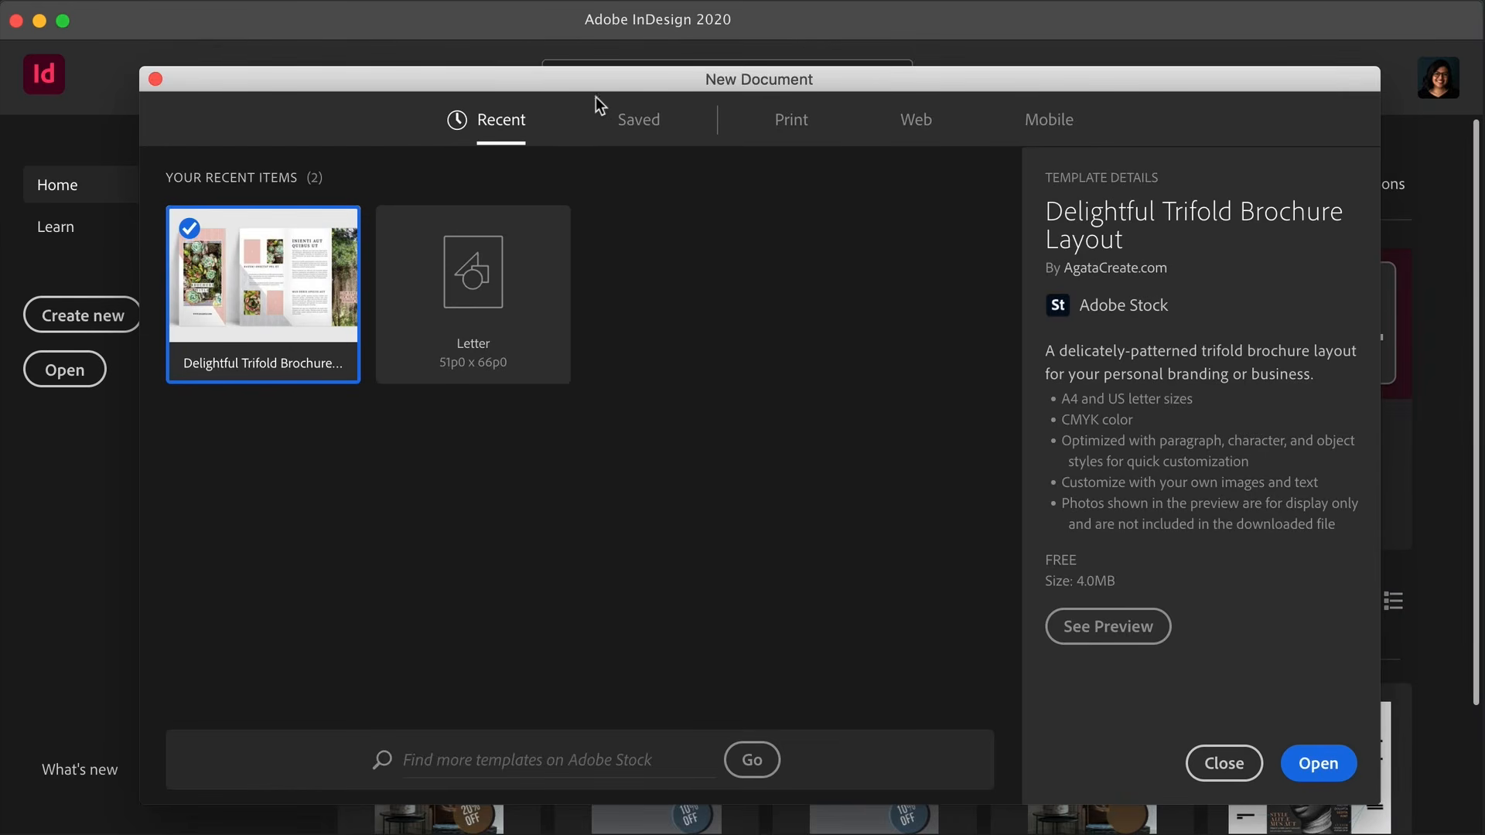
left_click(791, 119)
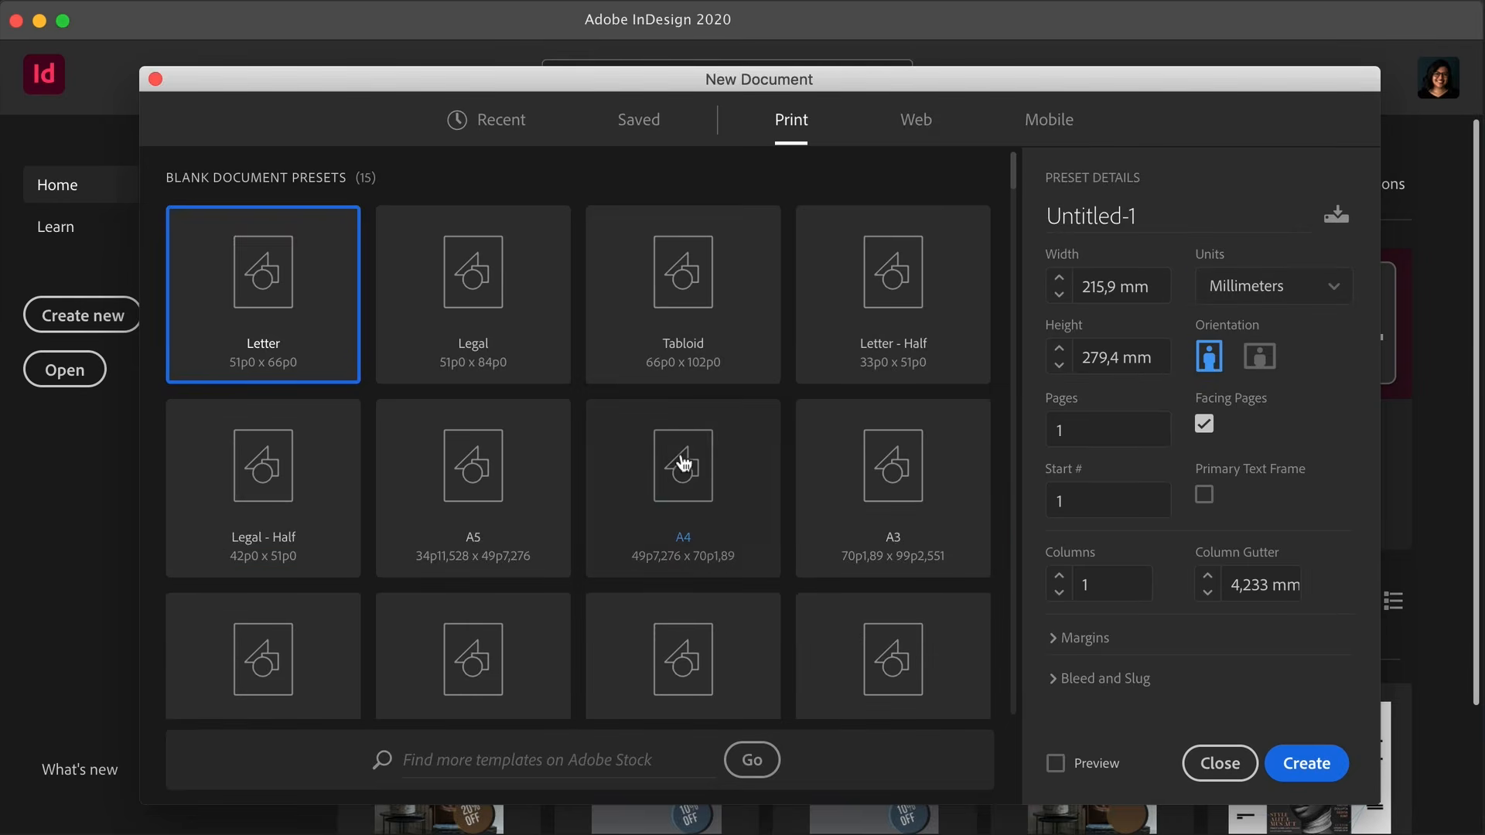
left_click(695, 499)
left_click(1258, 285)
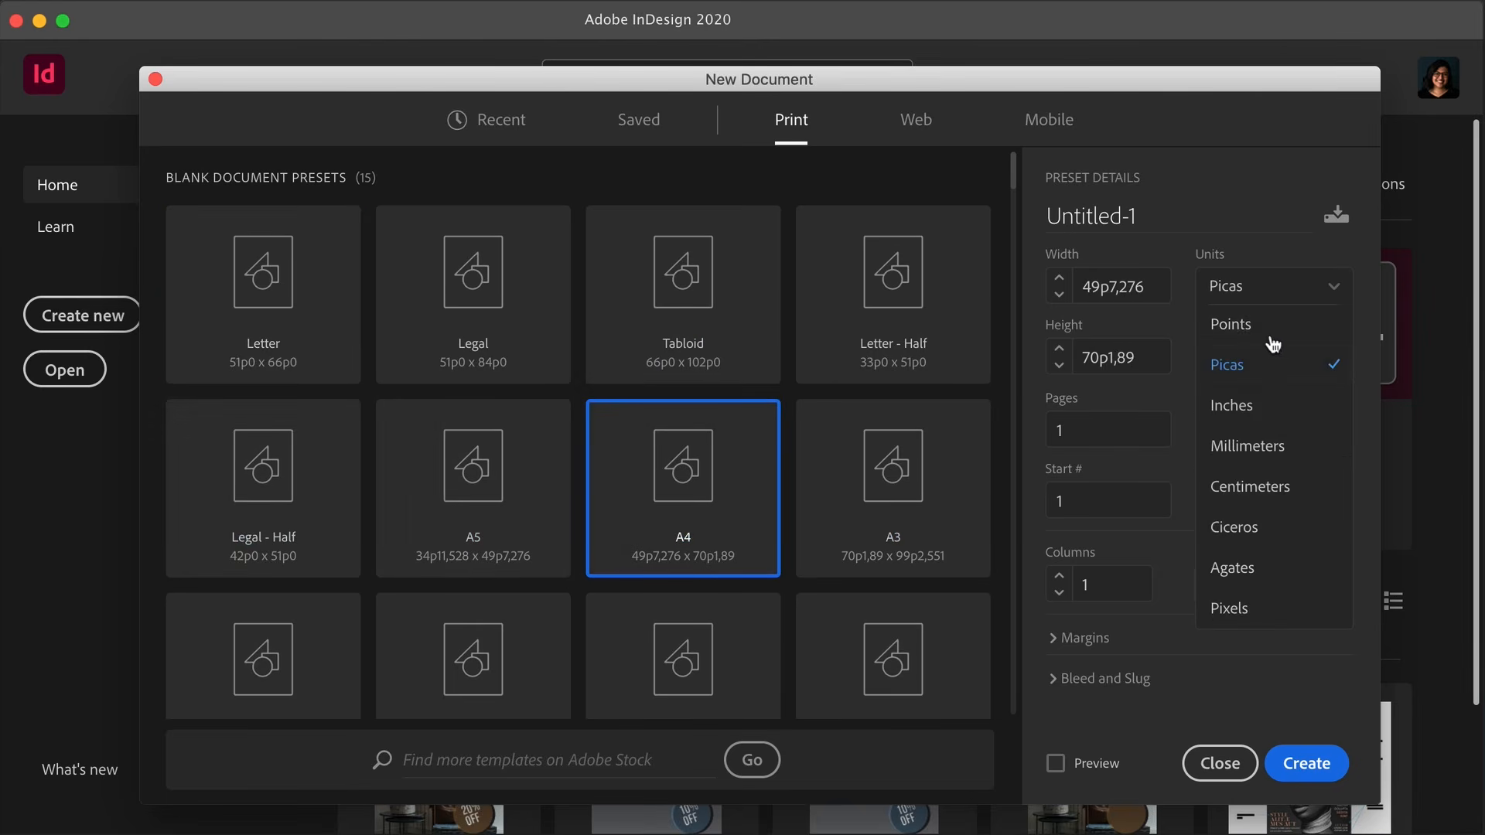
left_click(1247, 445)
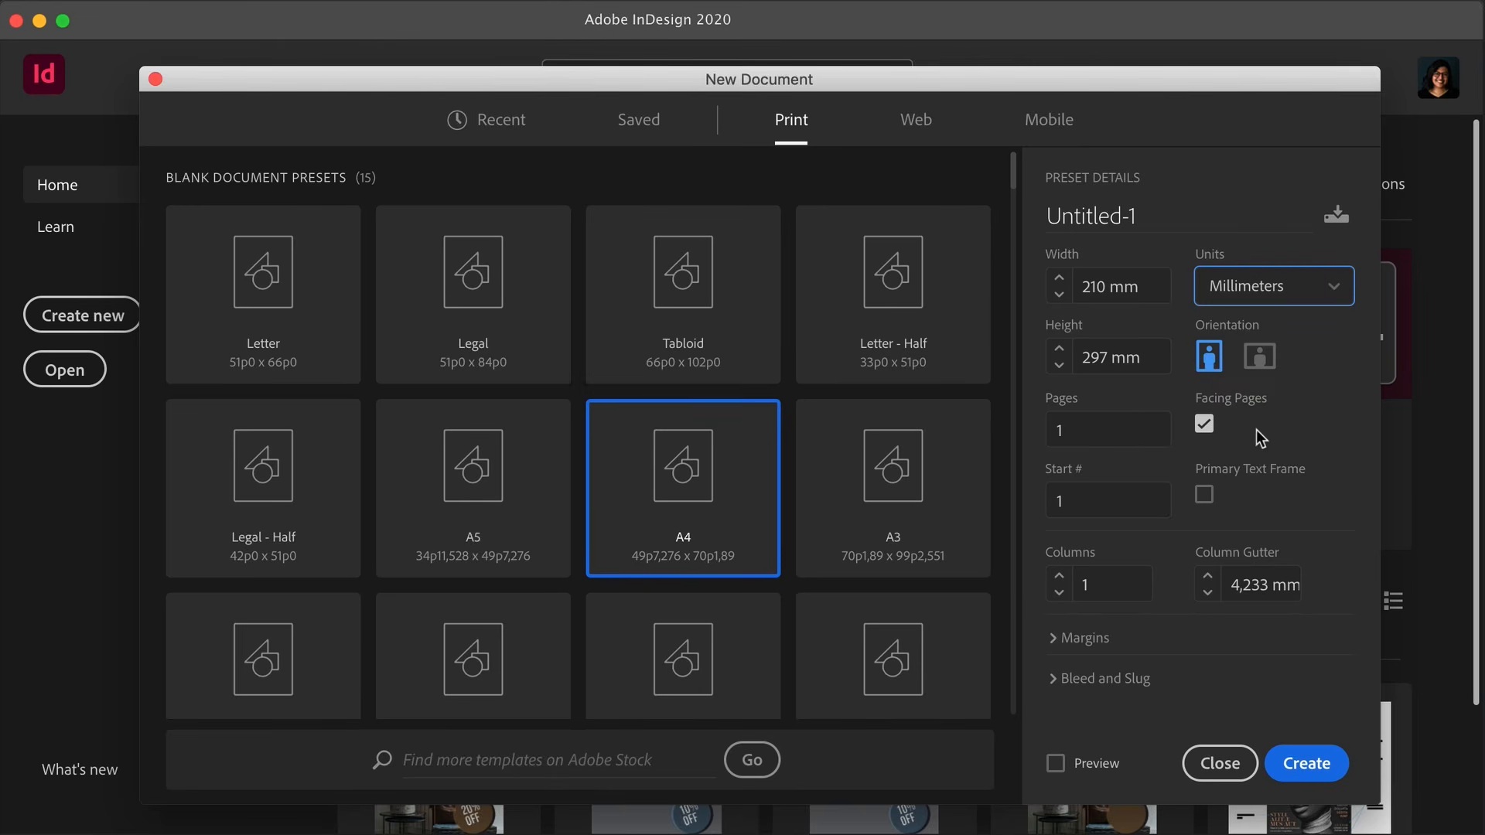
left_click(1208, 426)
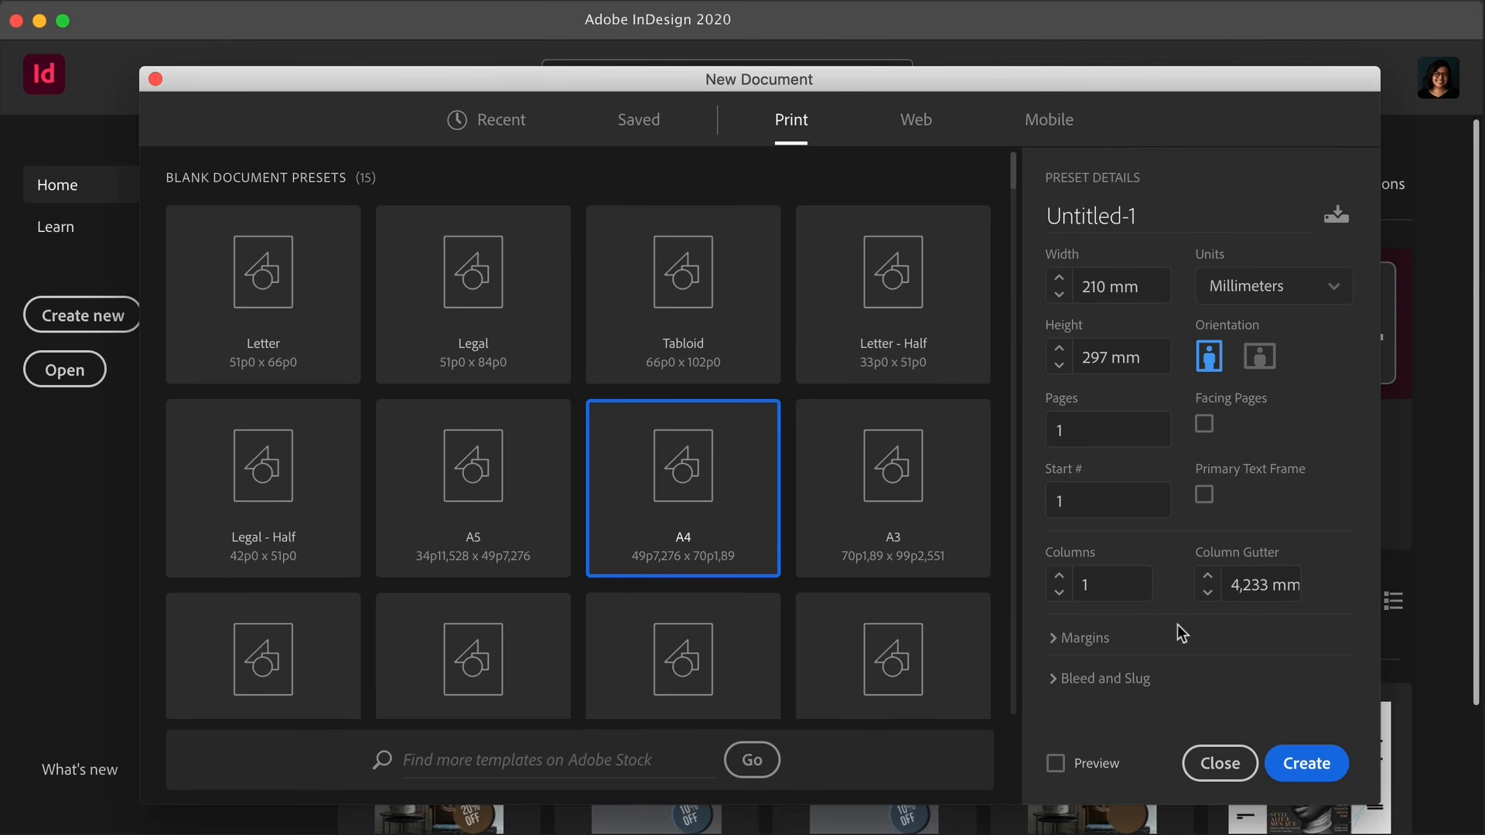
Set all four margins of the new document to 12 mm
left_click(1083, 637)
scroll(1176, 627, "down", 3)
left_click(1094, 599)
type("12")
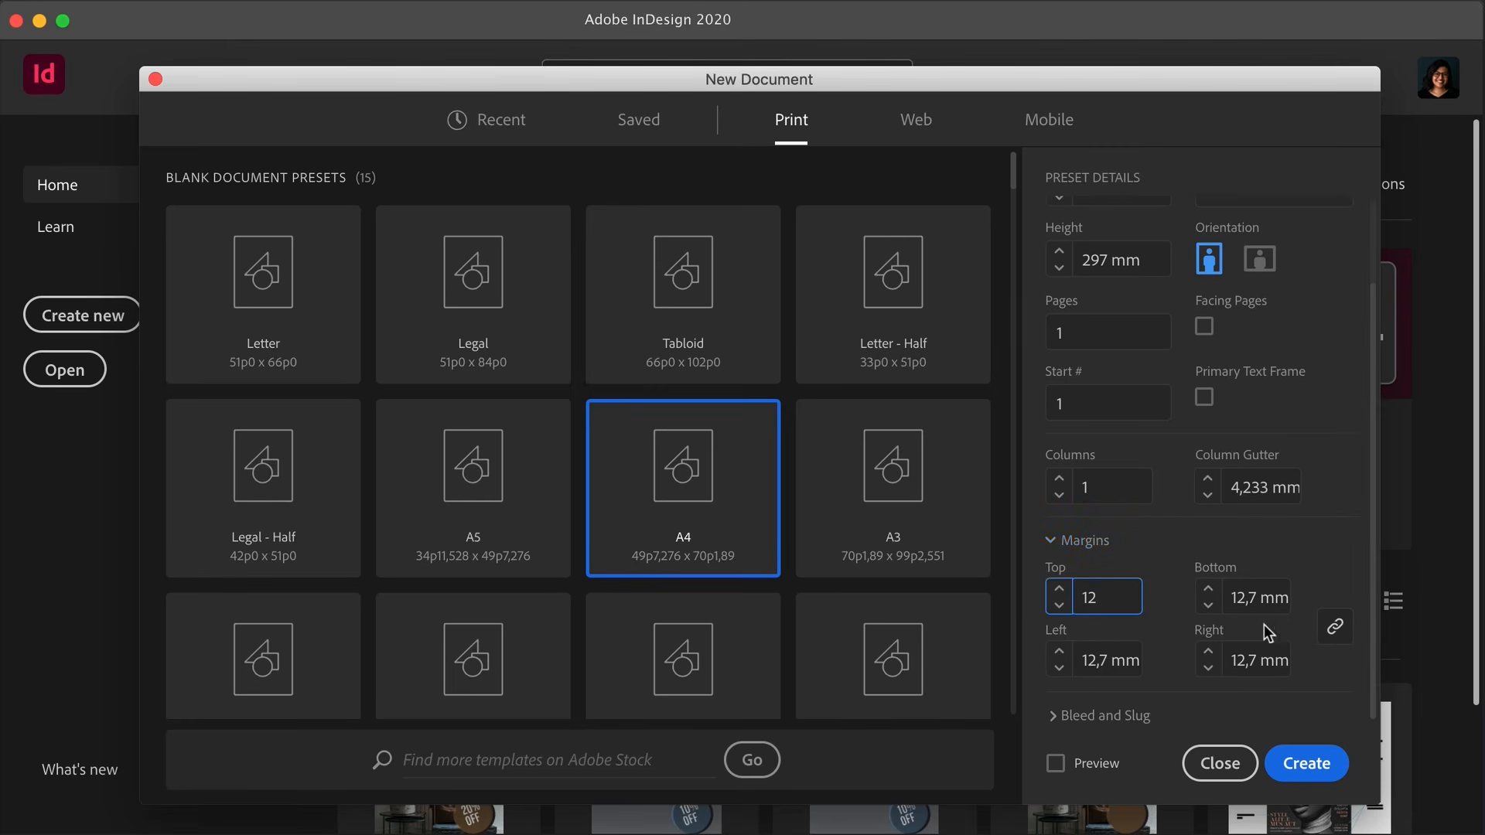
key("Tab")
Set the bleed to 3 mm on all sides and create the document
left_click(1058, 710)
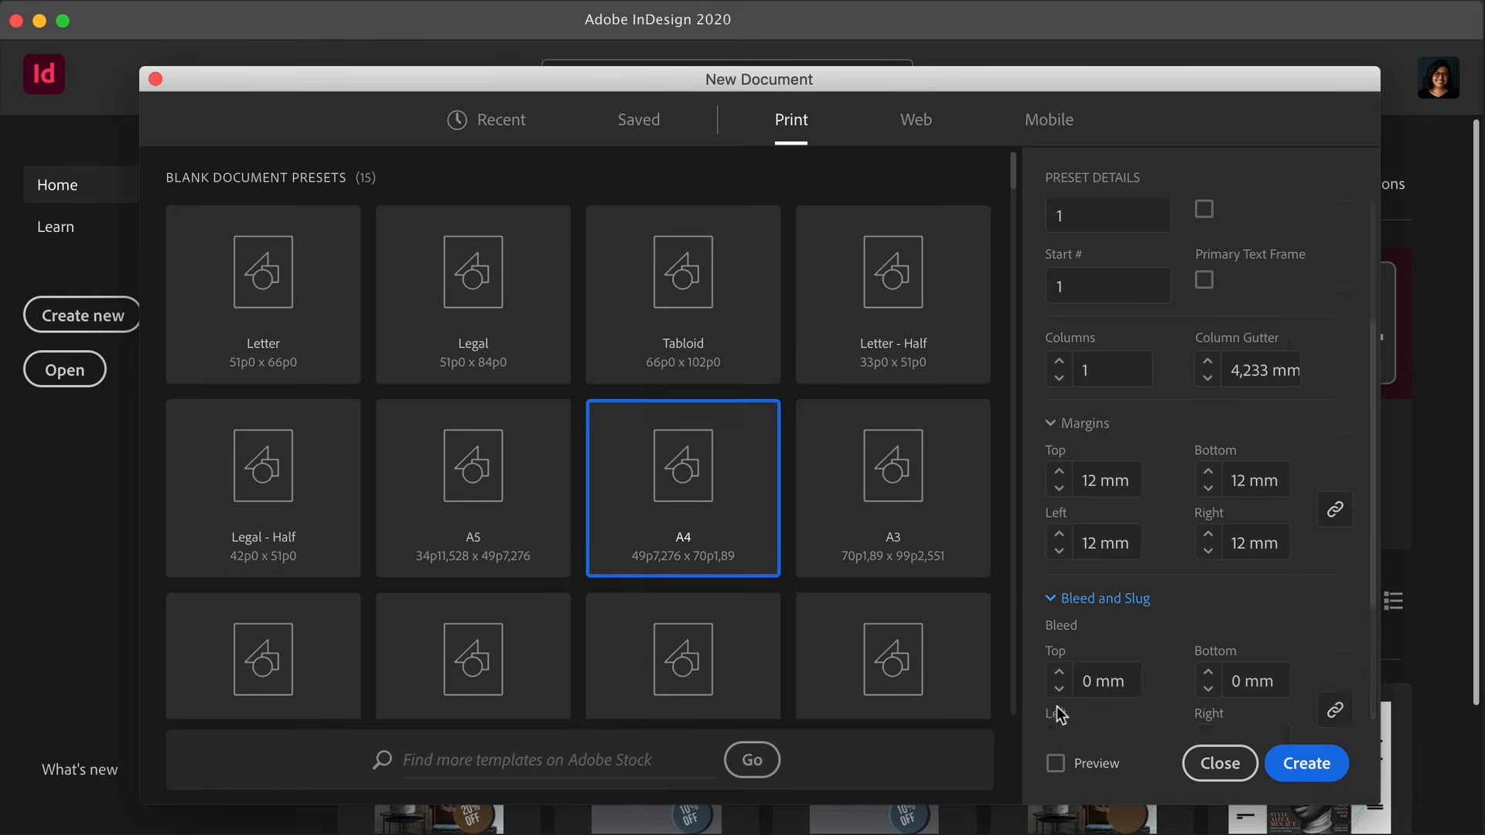
scroll(1083, 554, "down", 4)
double_click(1082, 481)
key("super+a")
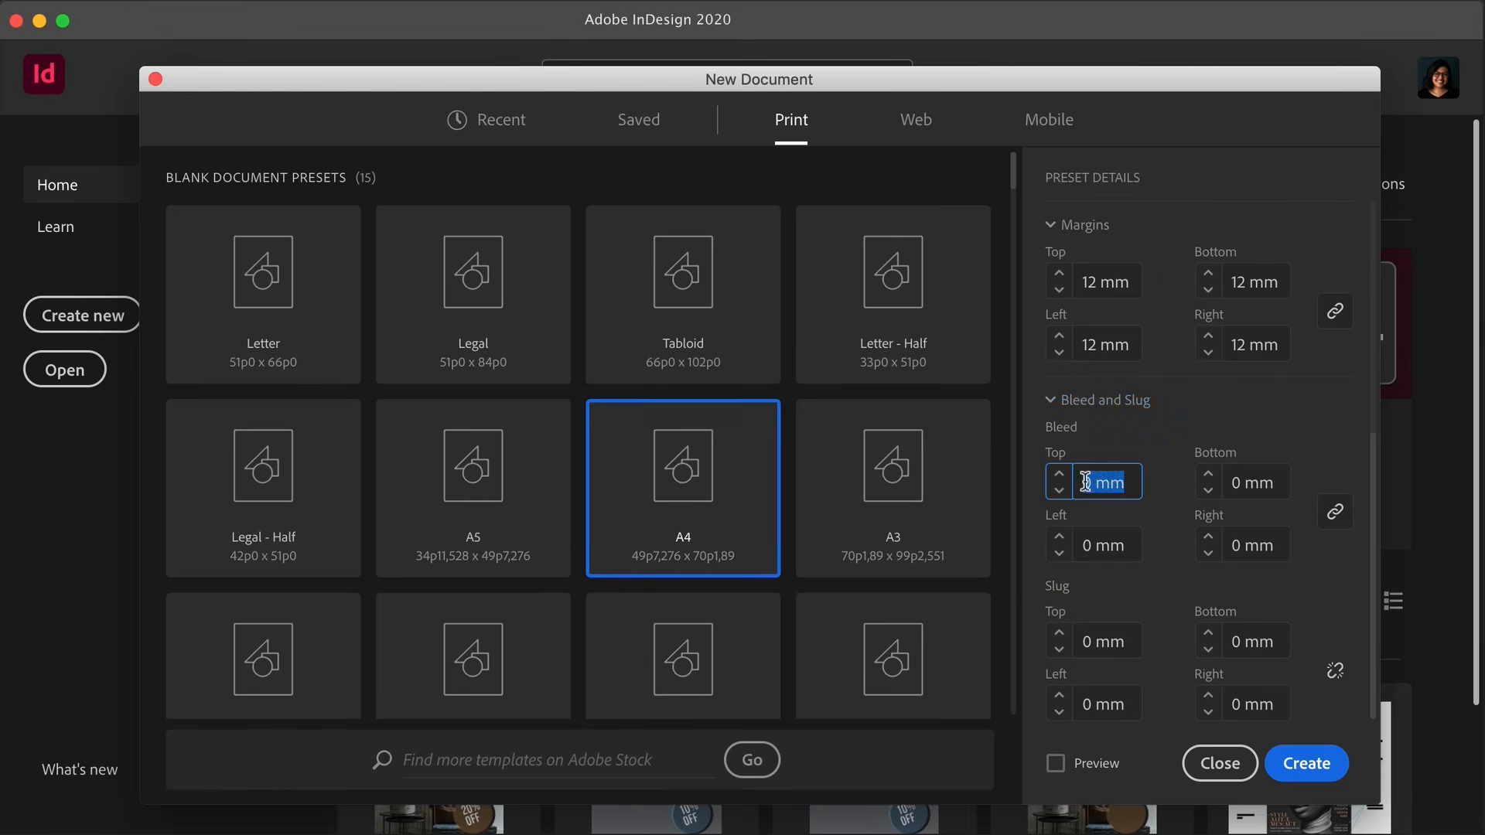
type("3")
key("Tab")
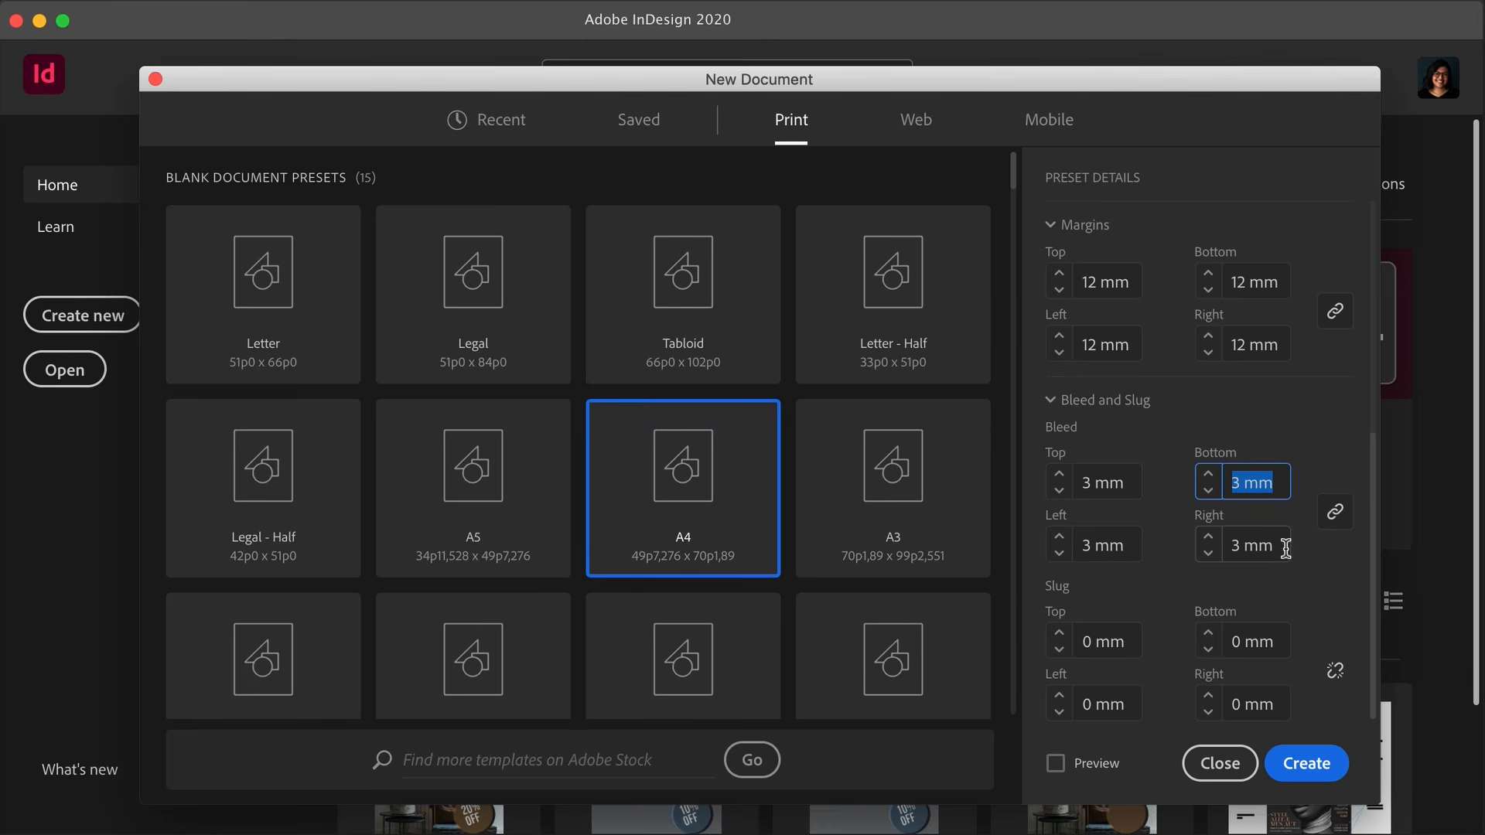
scroll(1286, 551, "up", 5)
left_click(1305, 764)
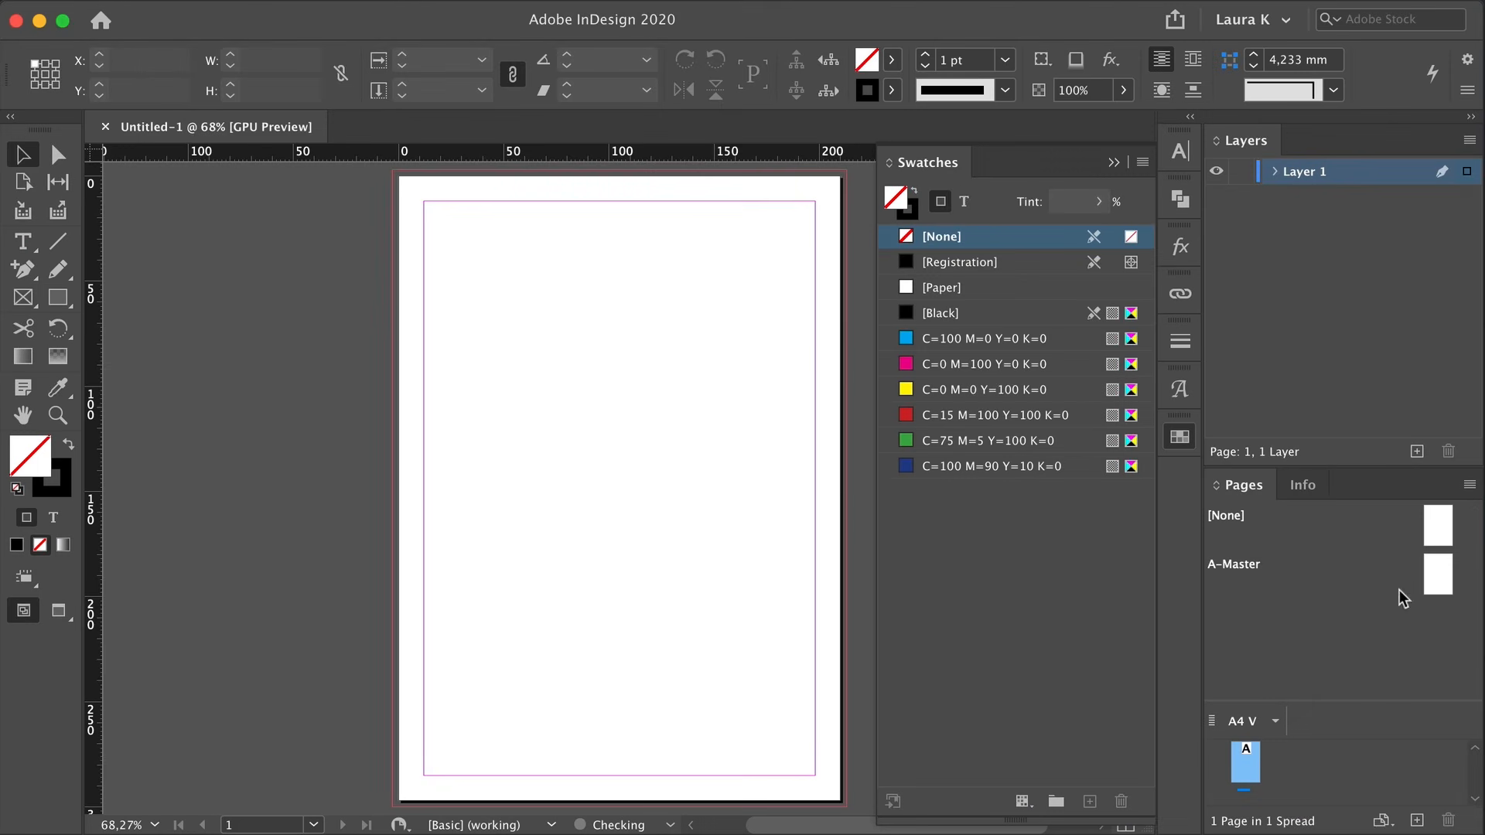
Add a second layer, naming the lower layer Background and the upper layer Text
left_click(1114, 162)
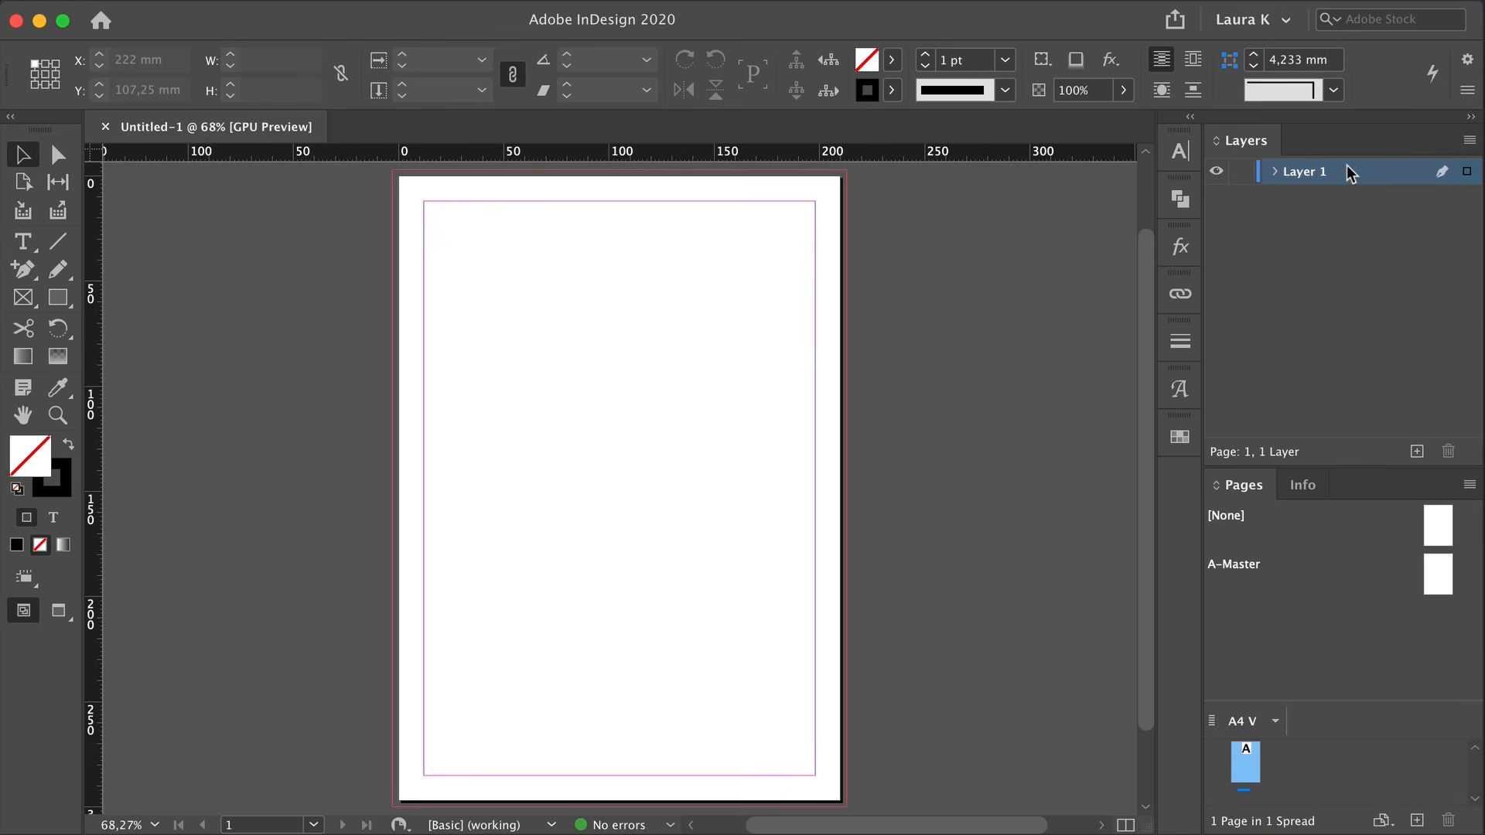
left_click(1415, 453)
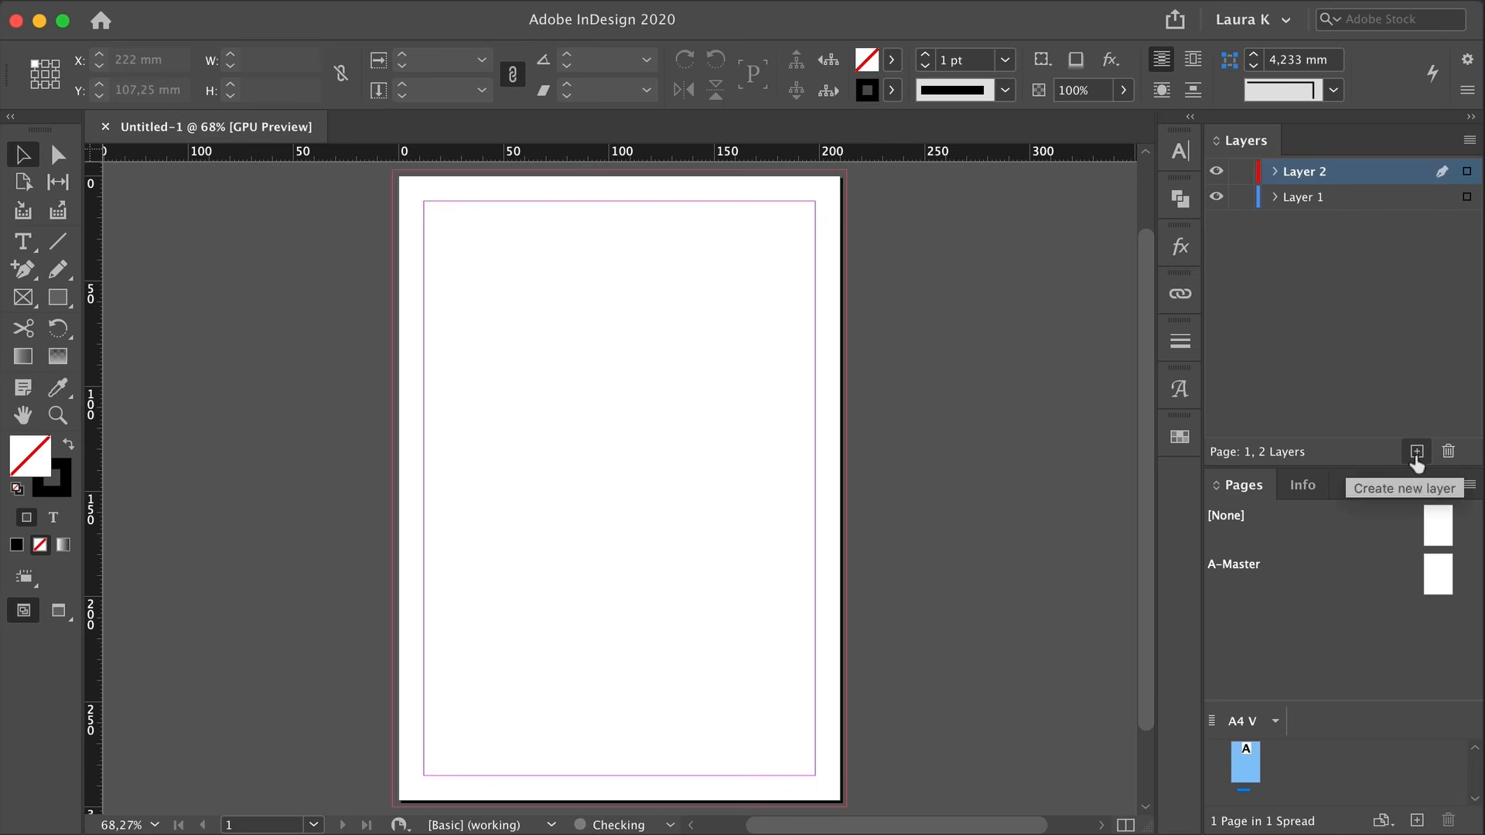
double_click(1320, 197)
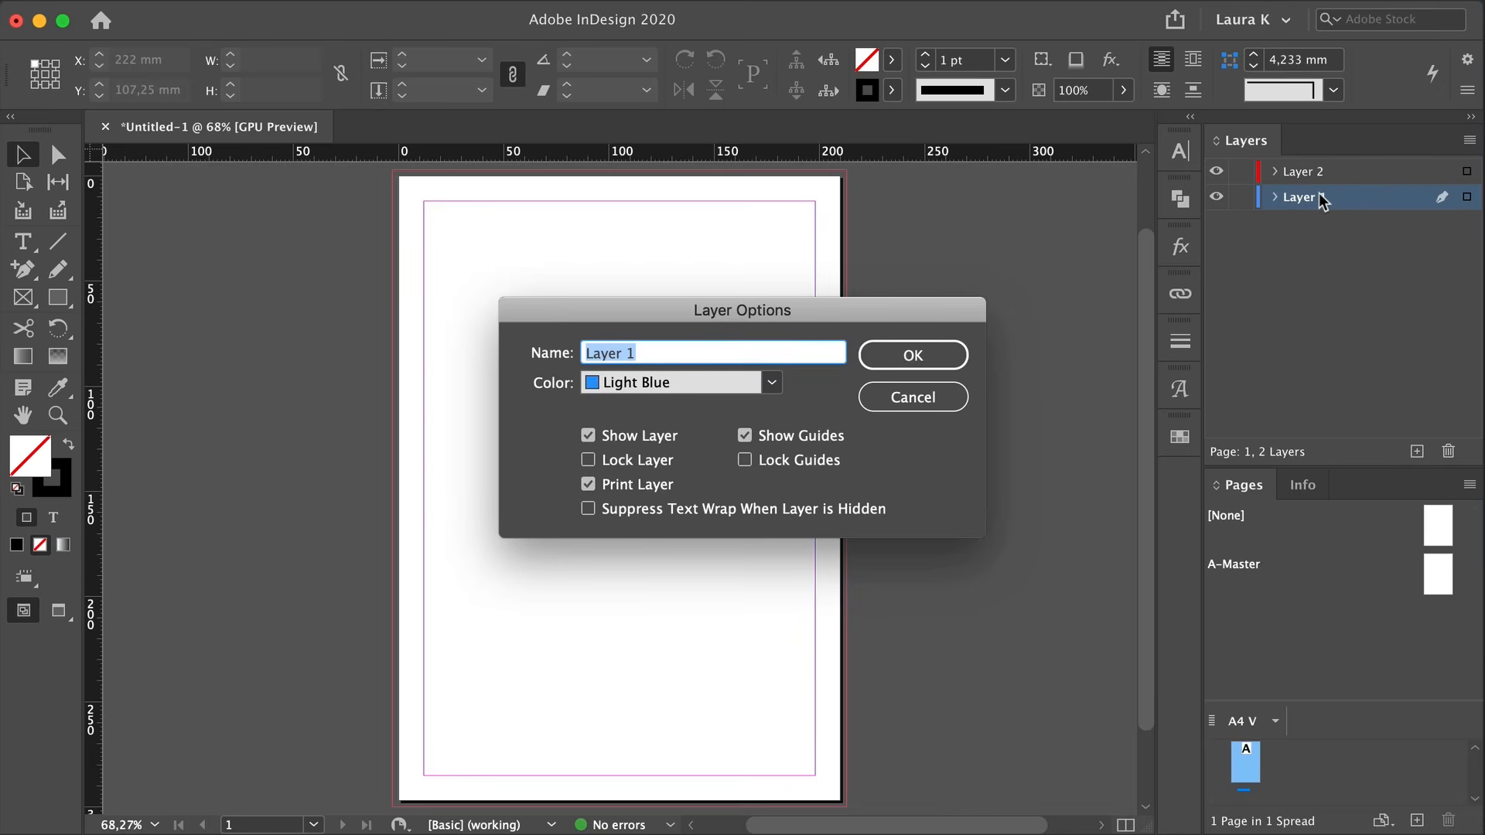
type("Background")
key("Return")
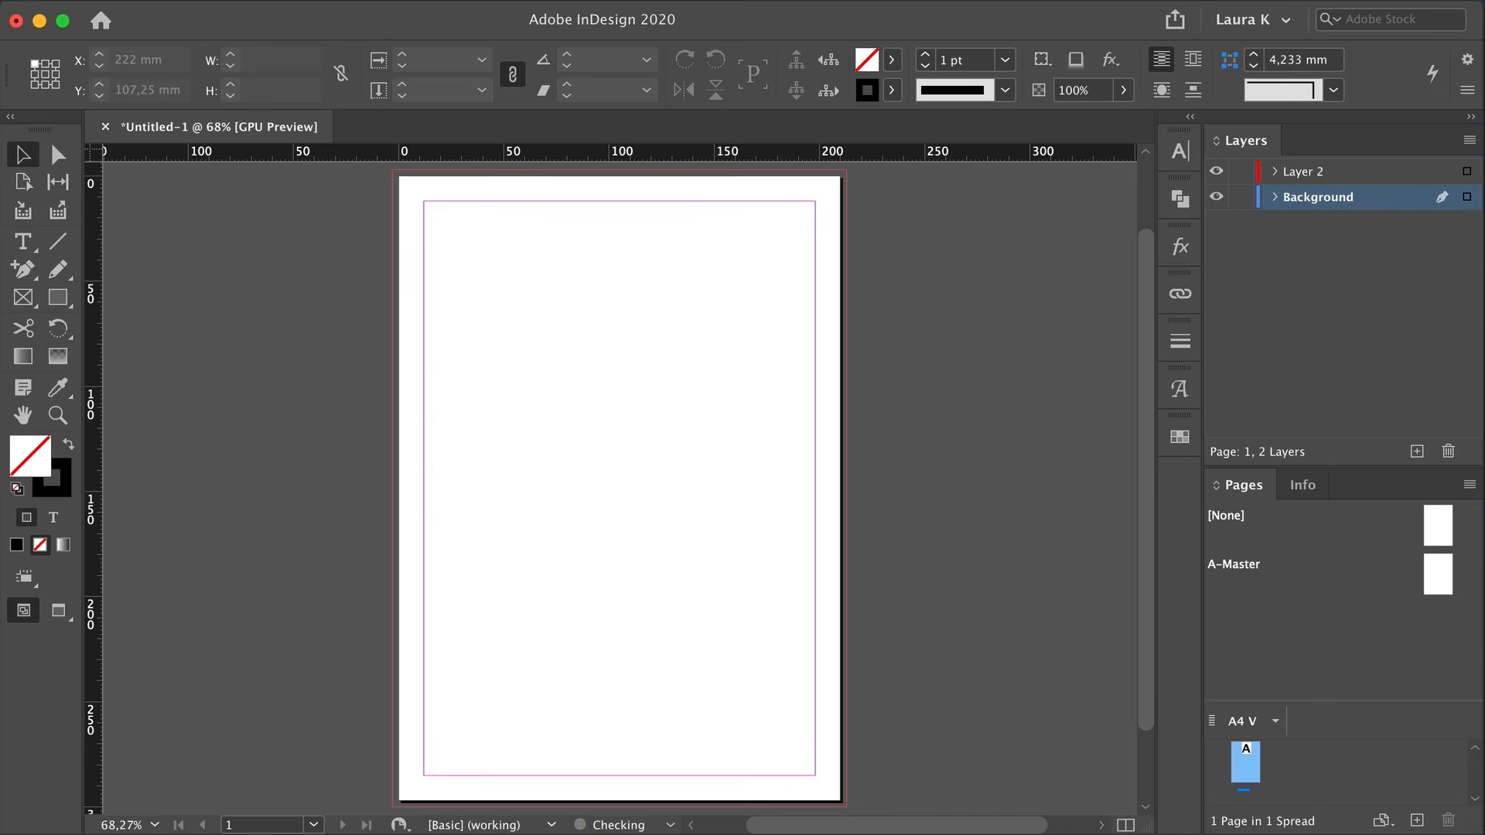
double_click(1309, 174)
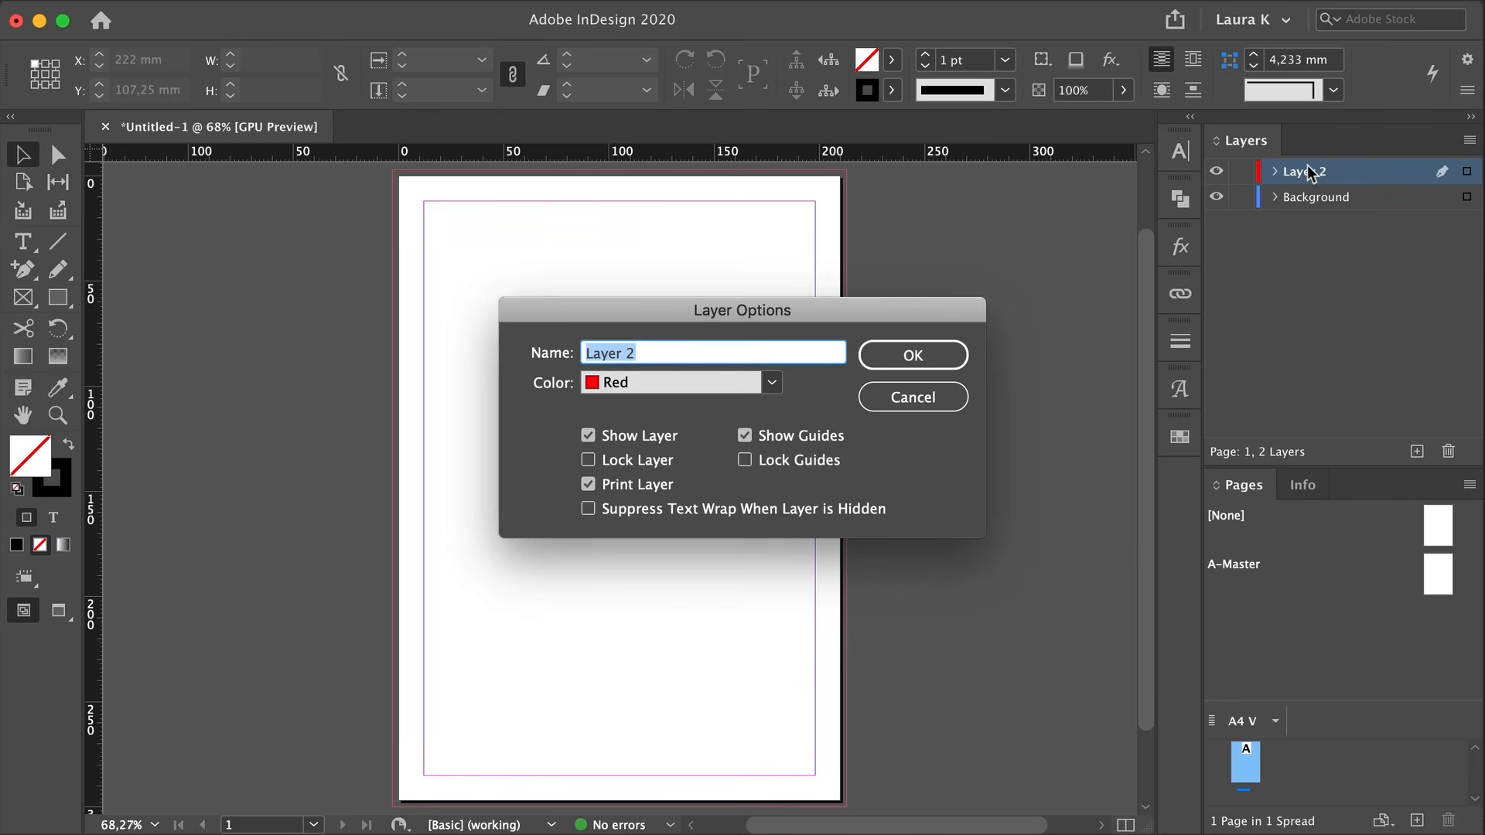
type("Text")
key("Return")
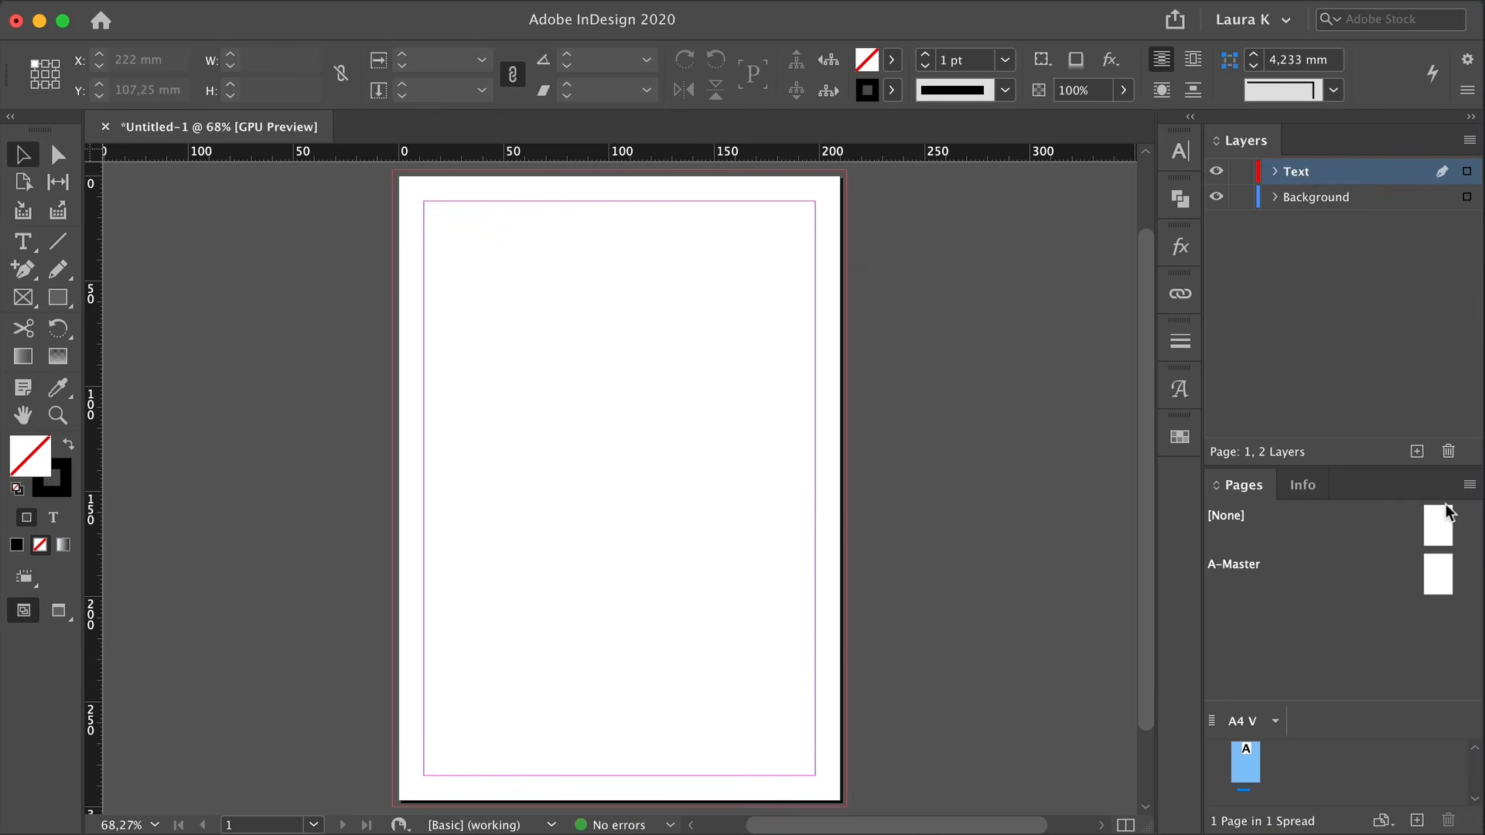
Add a third layer above and rename the Text layer as Coverlines
left_click(1418, 452)
double_click(1293, 198)
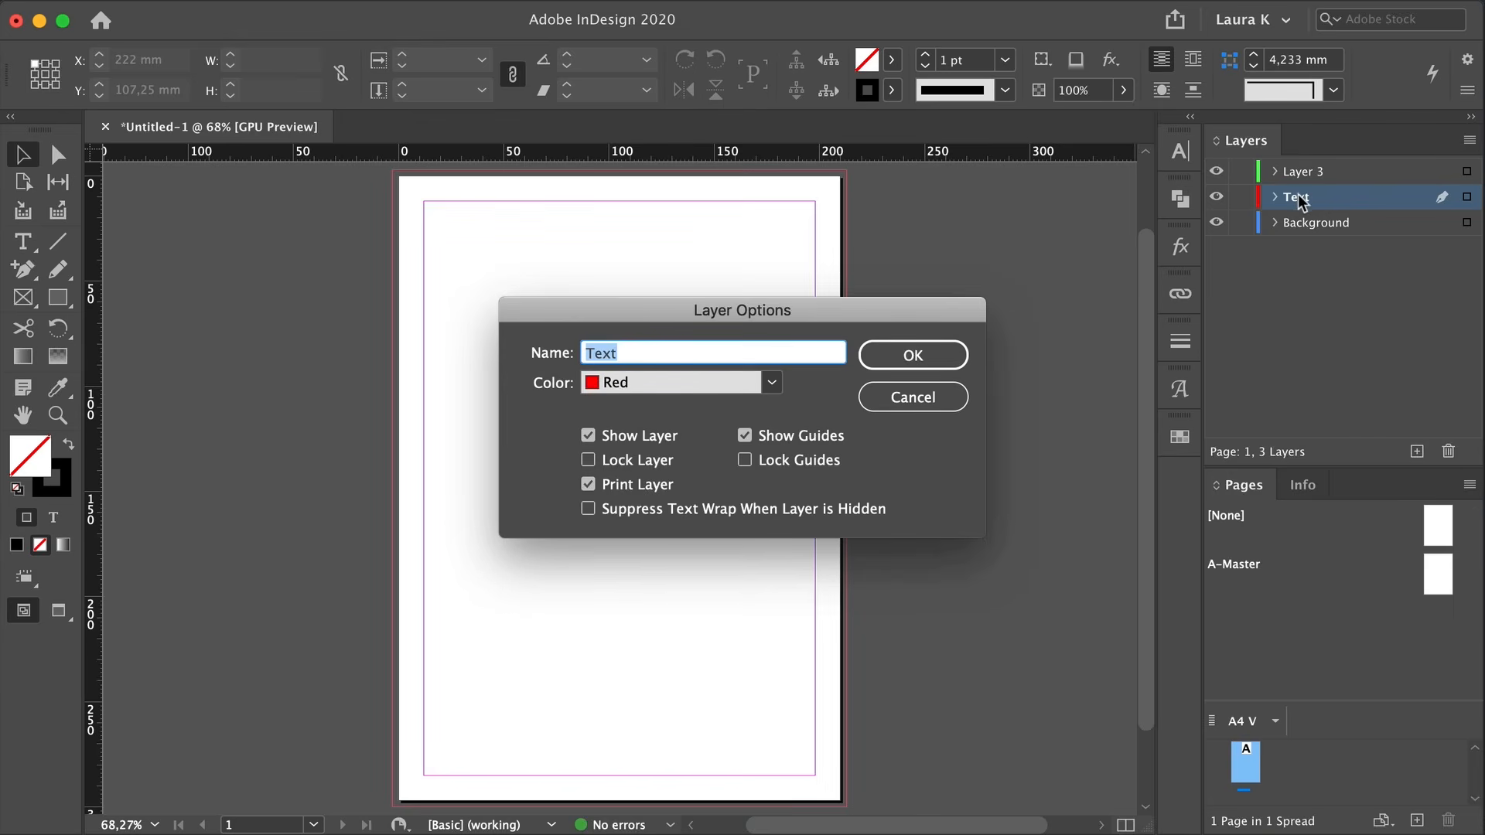
type("Coverlines")
key("Return")
Rename the topmost layer as Magazine Name
double_click(1310, 172)
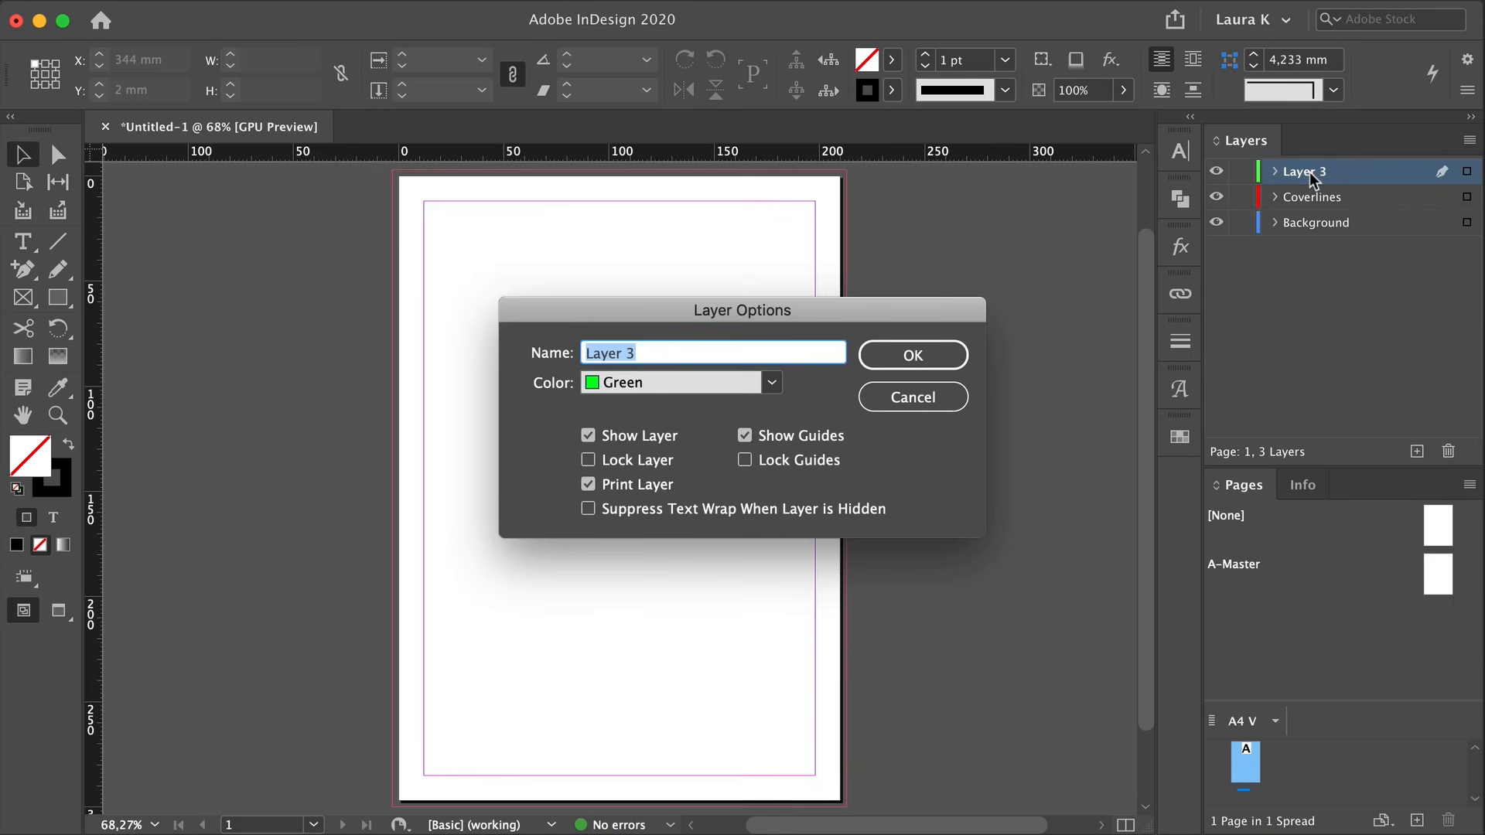
type("Magazine NAme")
key("Return")
double_click(1353, 178)
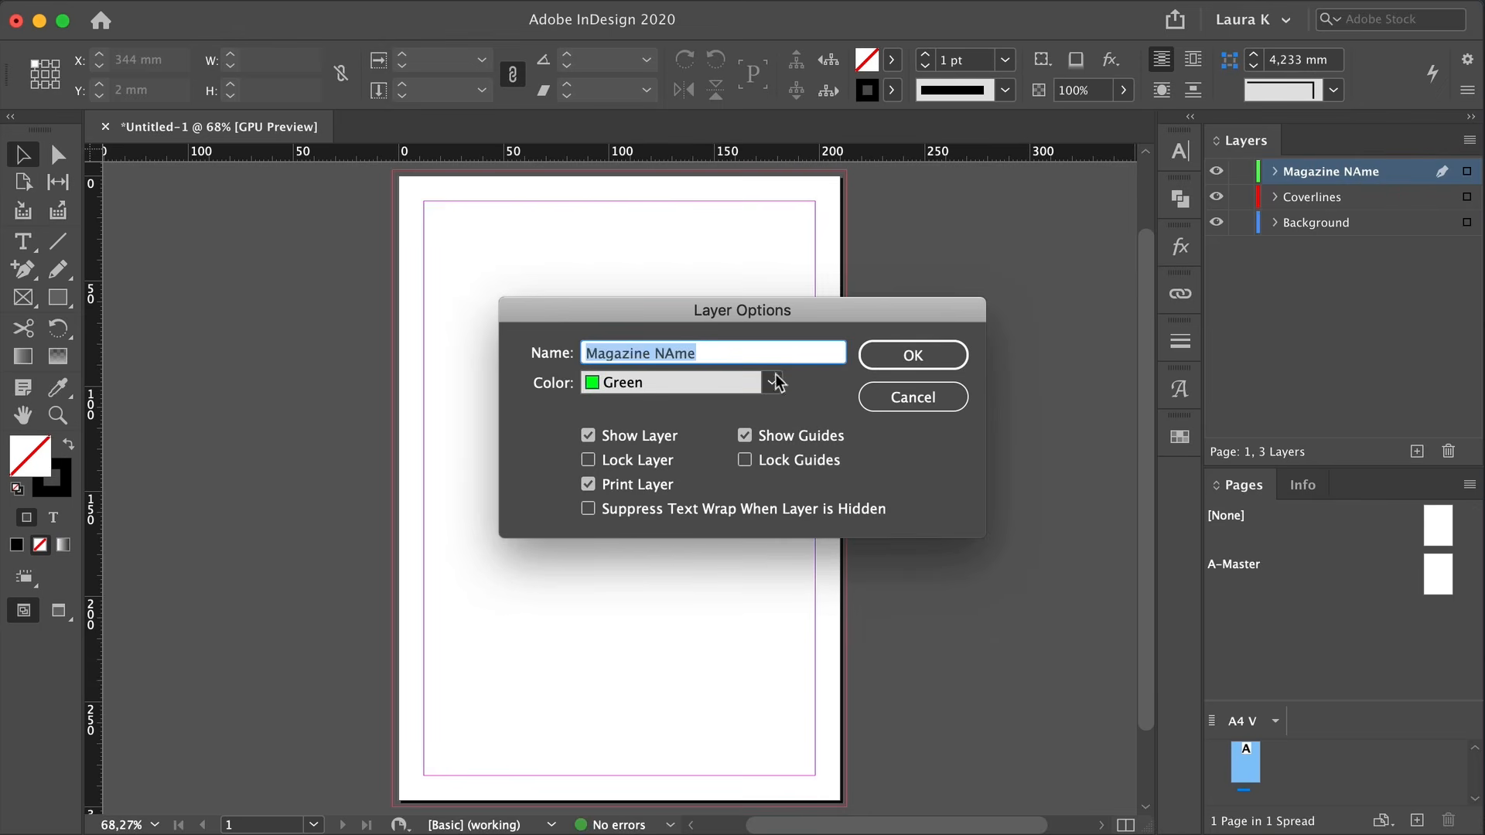
left_click(673, 348)
key("BackSpace")
type("a")
key("Return")
left_click(1307, 301)
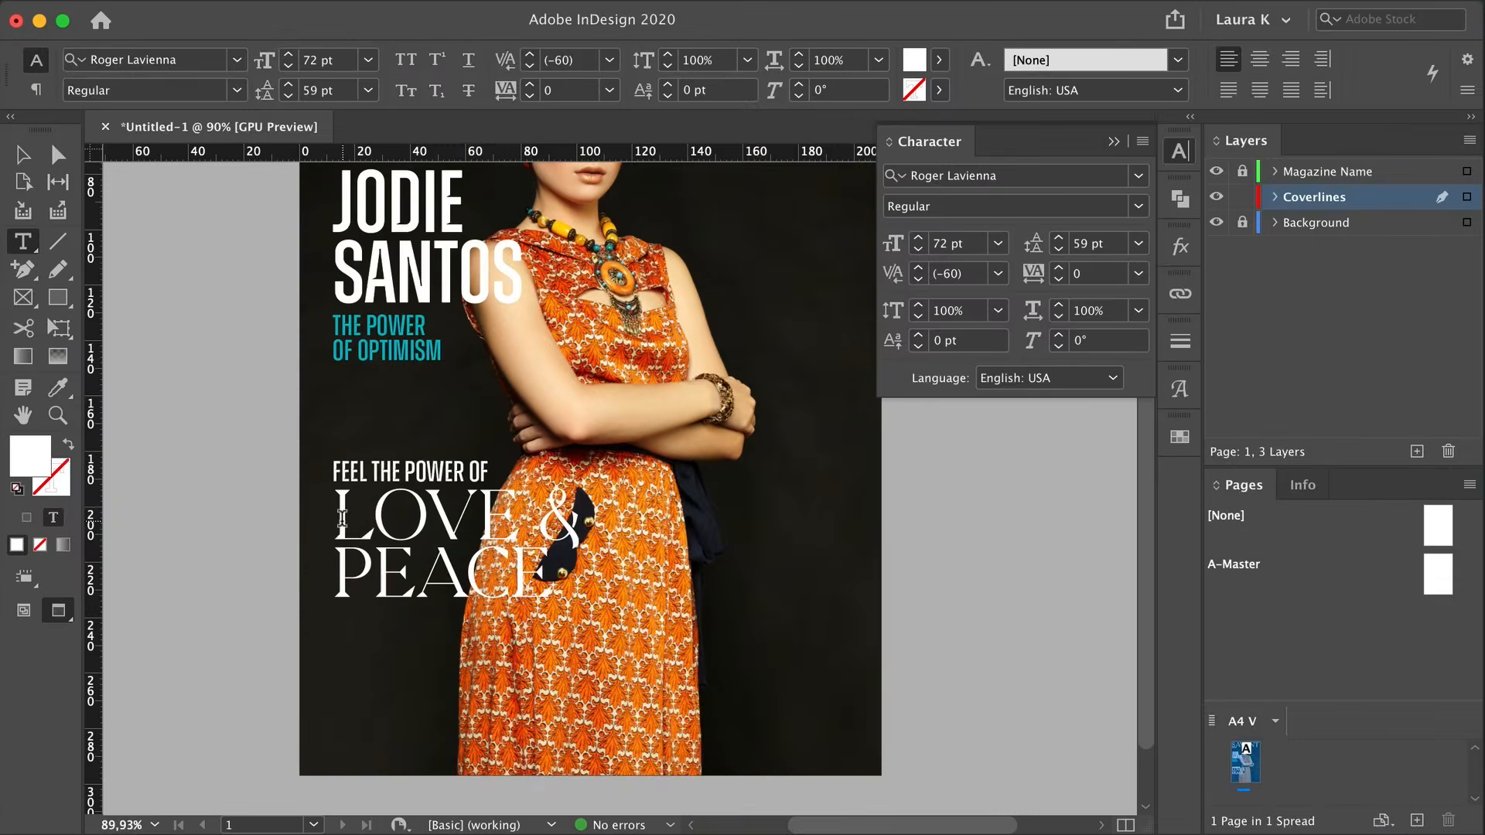
Change the font size of the FEEL THE POWER OF line above LOVE & PEACE
key("ctrl+a")
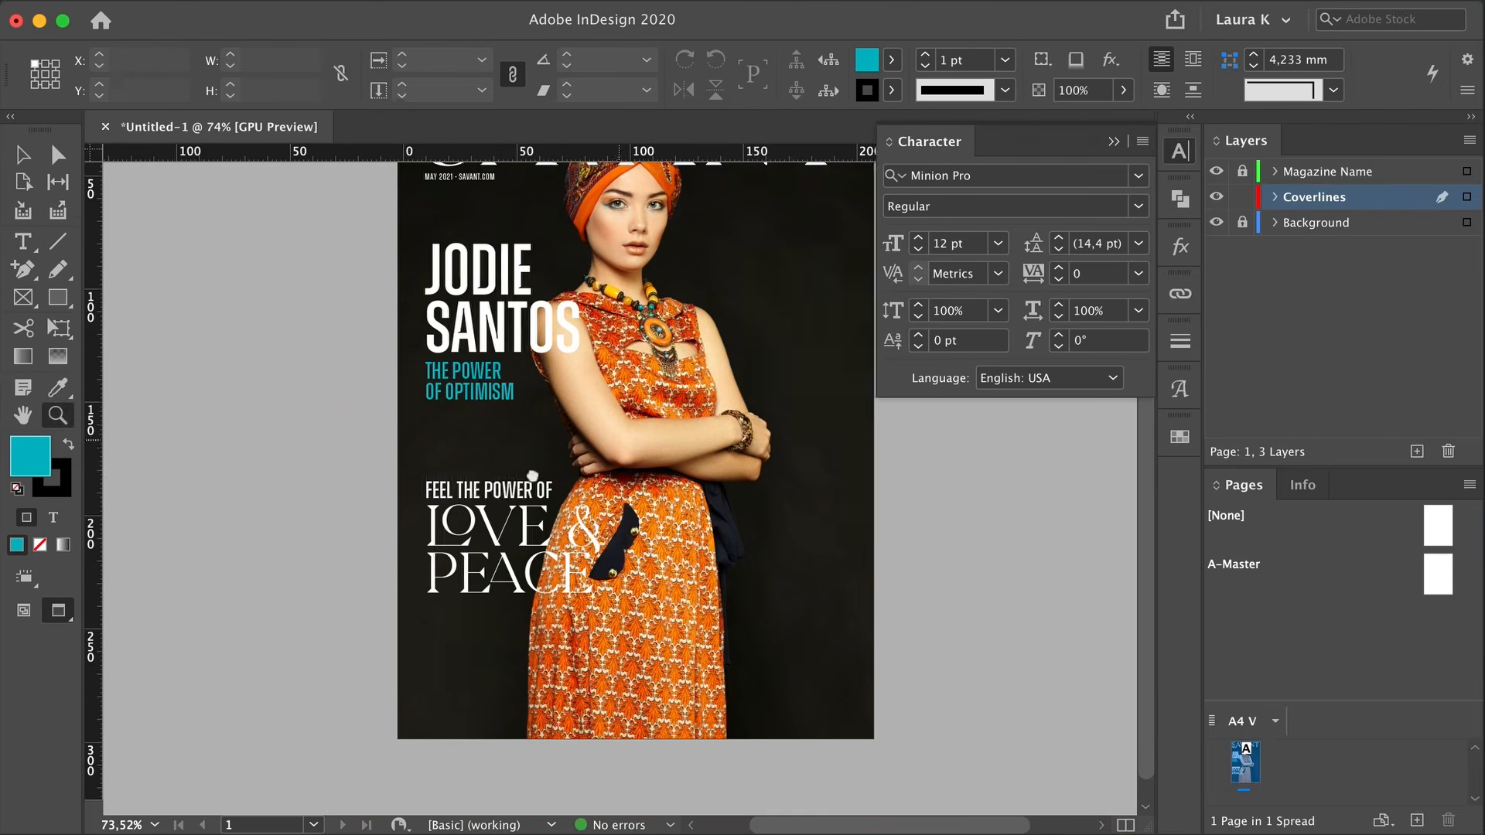
left_click_drag(533, 477, 446, 481)
key("v")
scroll(867, 574, "up", 2)
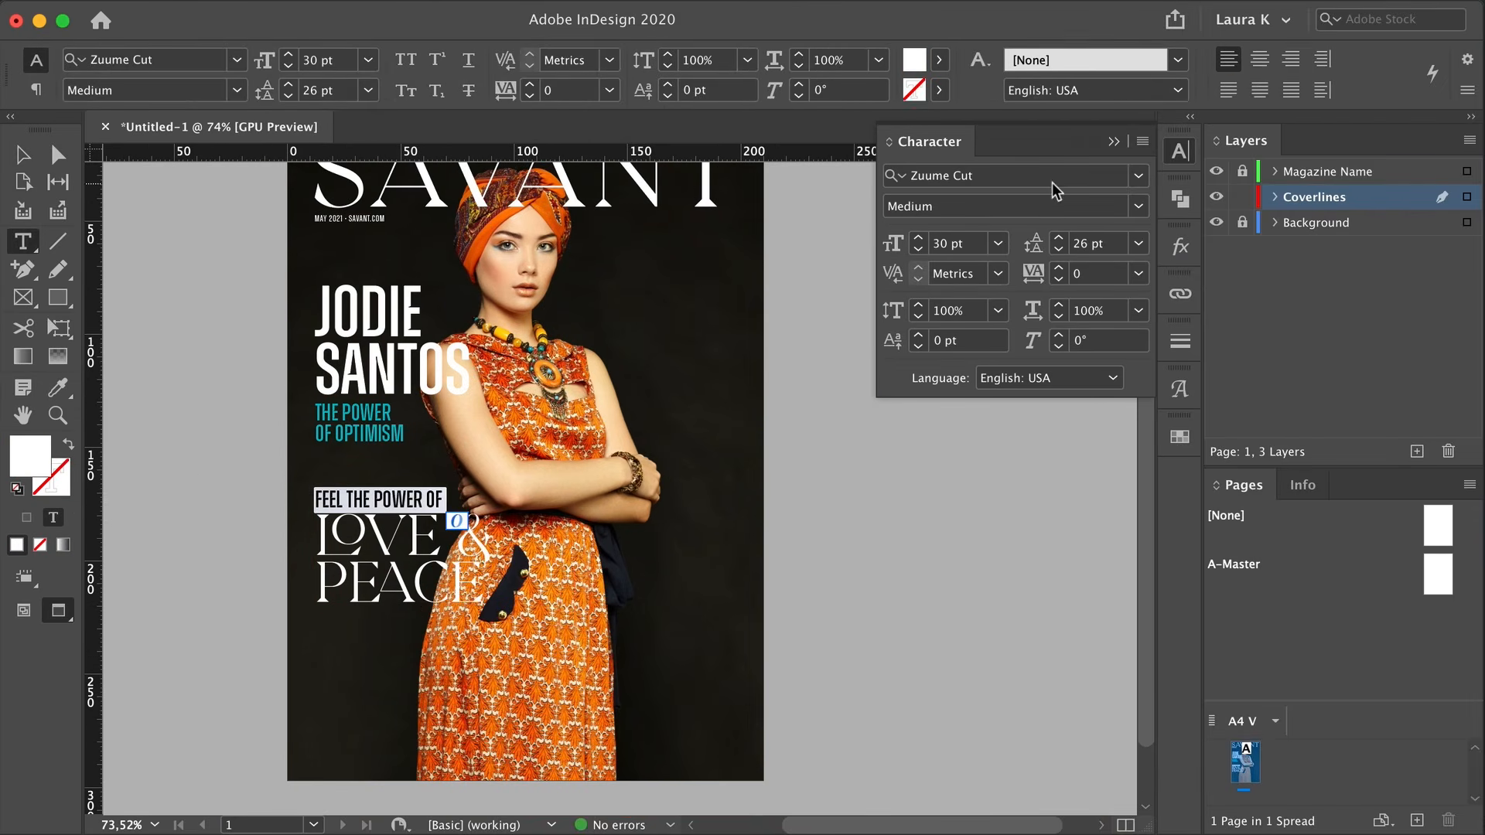
left_click(997, 244)
left_click(967, 495)
left_click(433, 542)
left_click(23, 154)
left_click(190, 458)
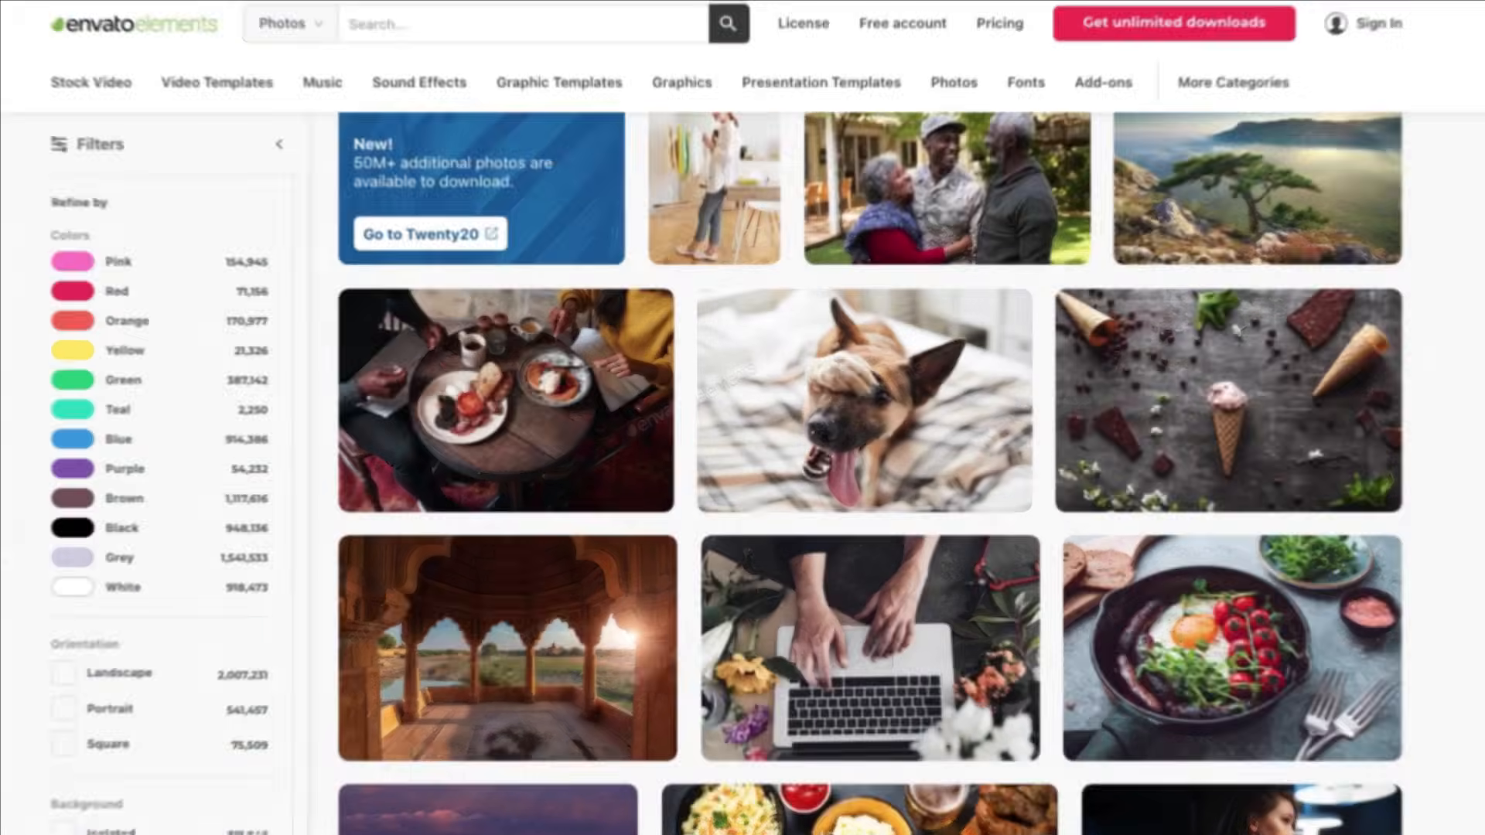
scroll(870, 464, "down", 2)
scroll(870, 471, "down", 2)
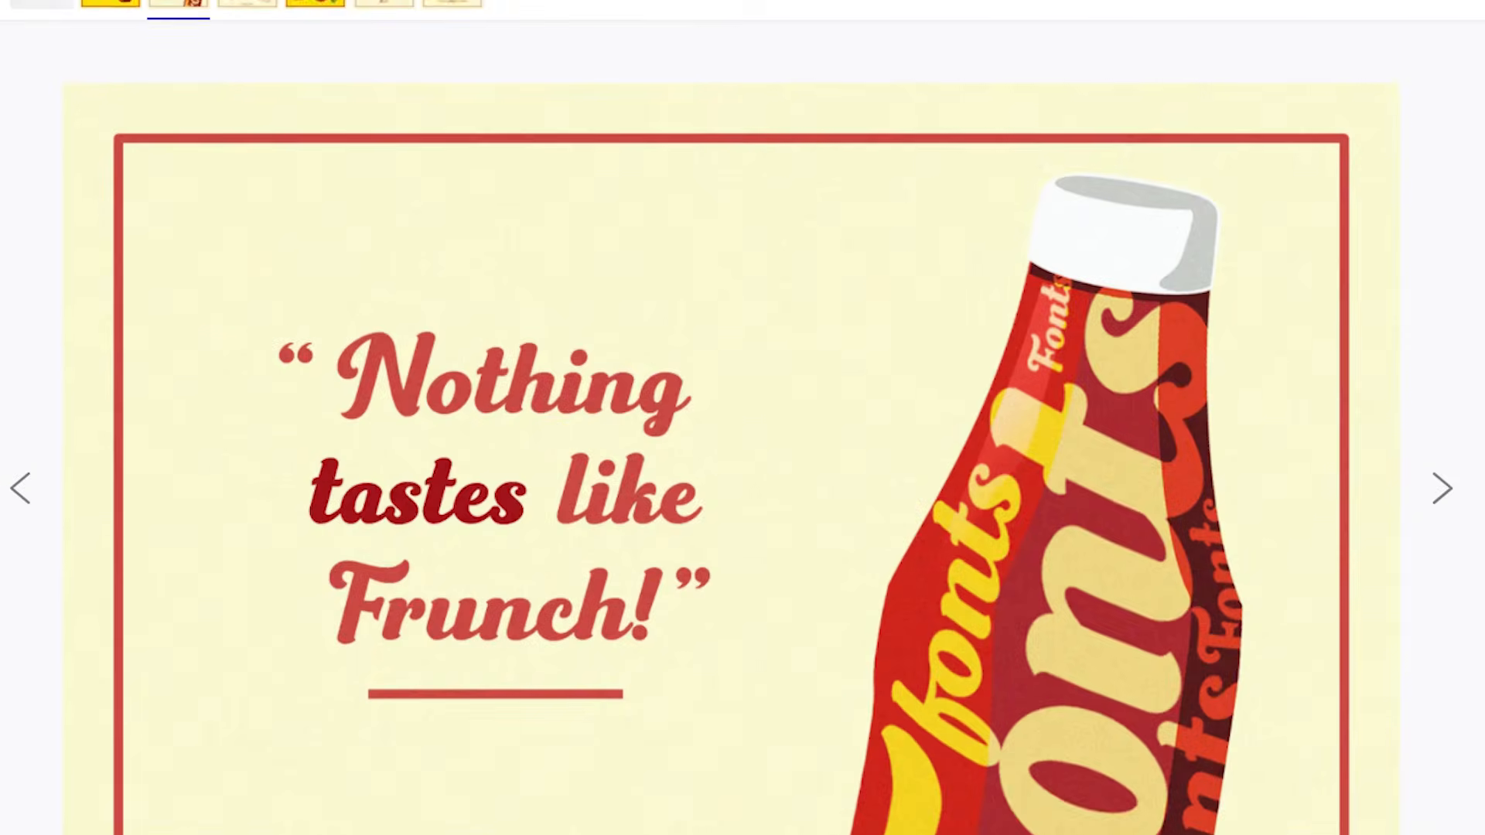
scroll(743, 418, "down", 2)
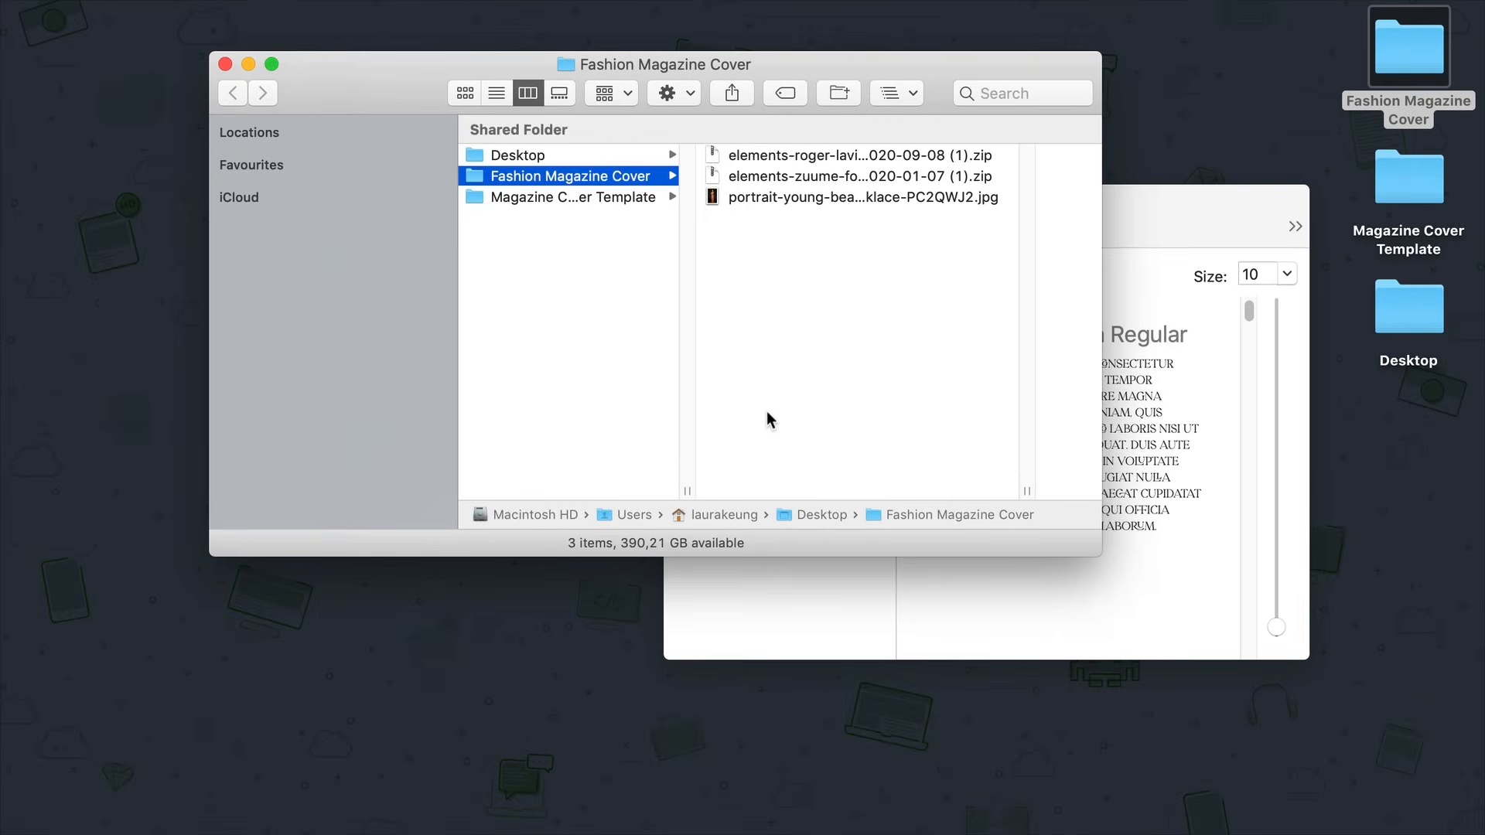
Switch to Finder and preview the portrait photo in the Fashion Magazine Cover folder at full size
left_click(794, 190)
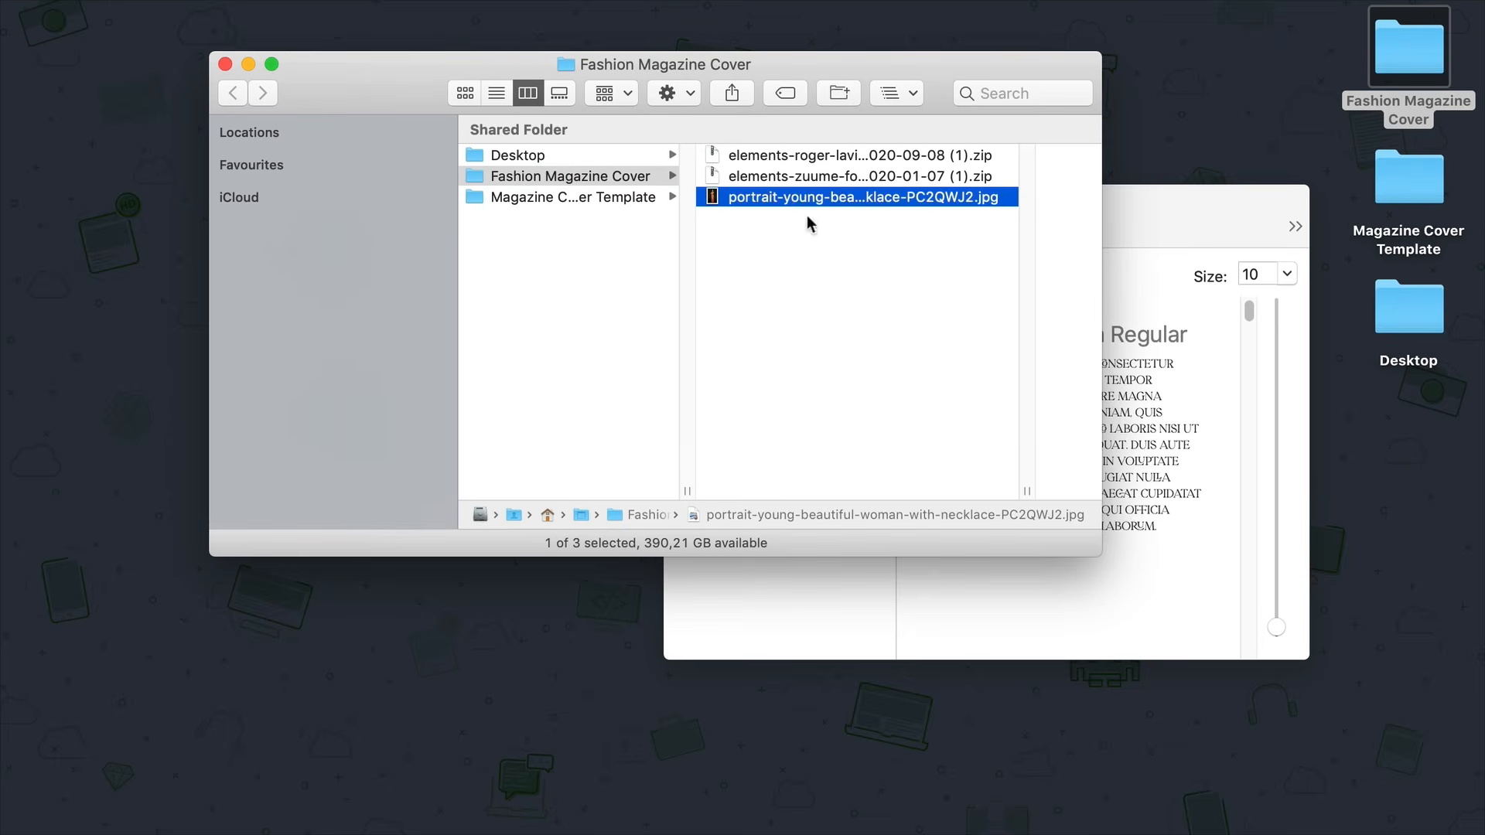
key("space")
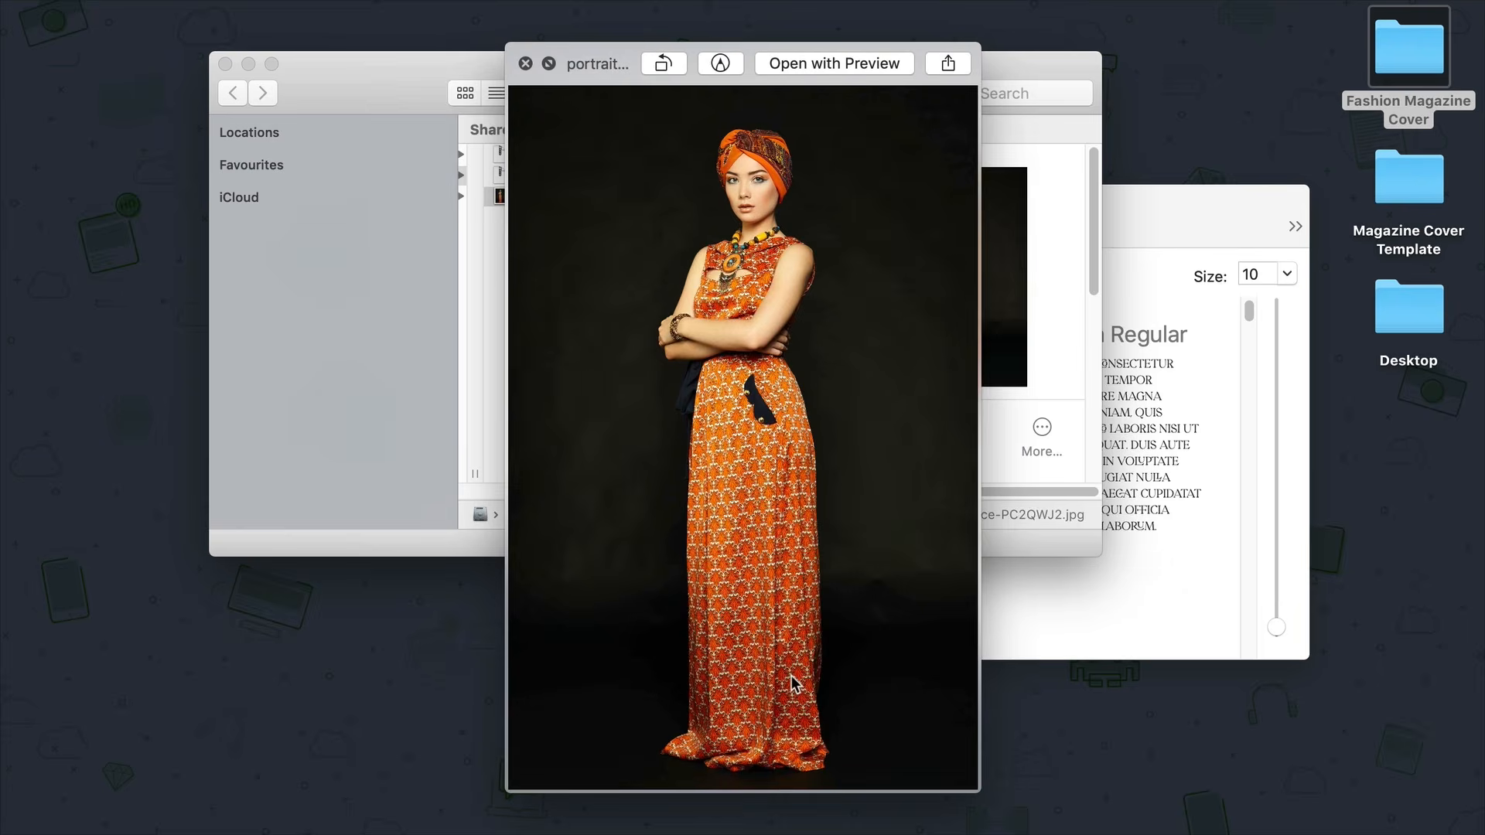
key("space")
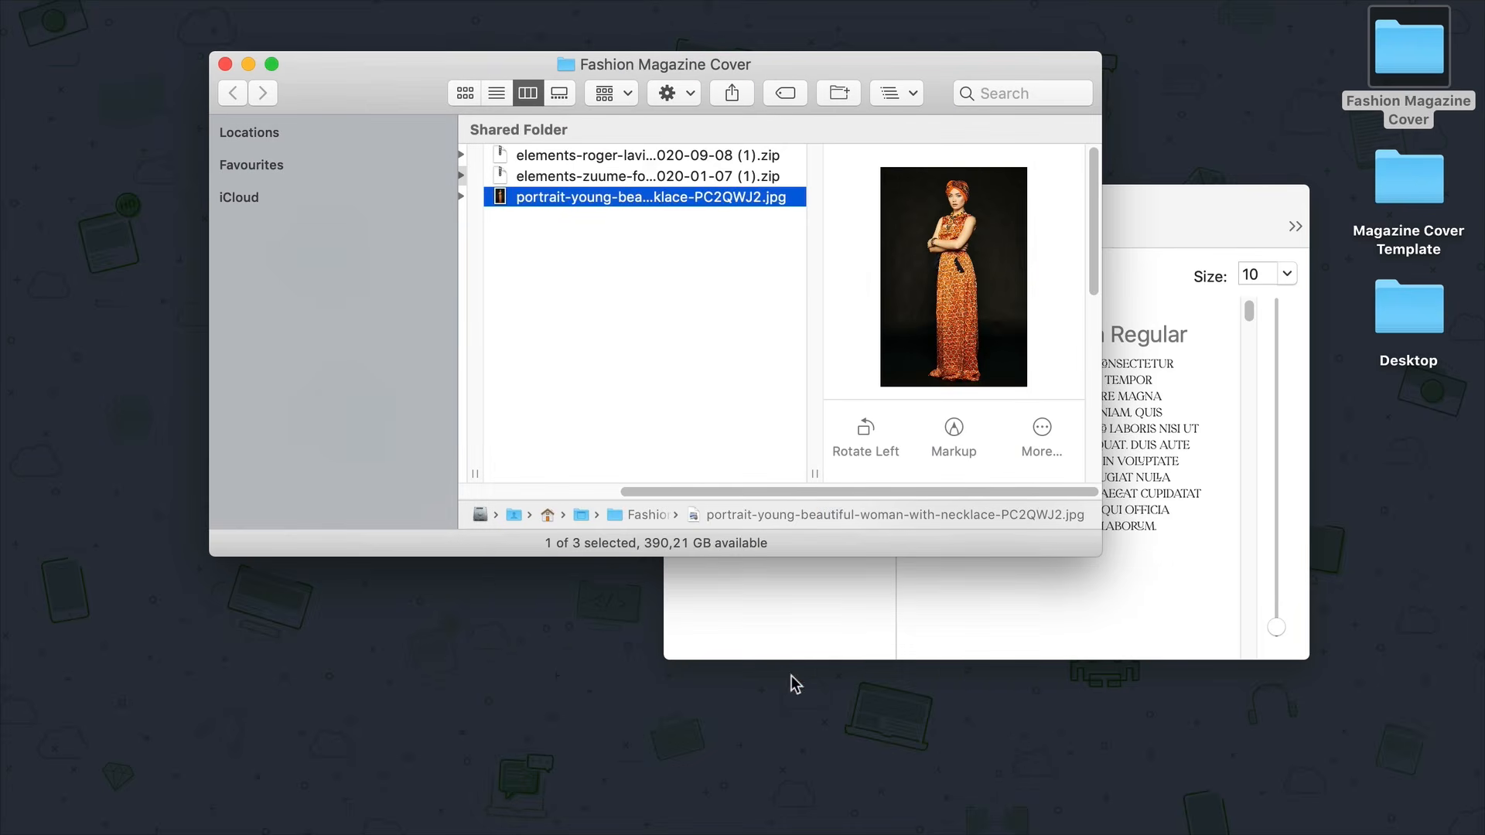
Extract the elements-roger-lavienna zip archive and select the Roger Lavienna.otf font file
left_click(672, 178)
left_click(641, 158)
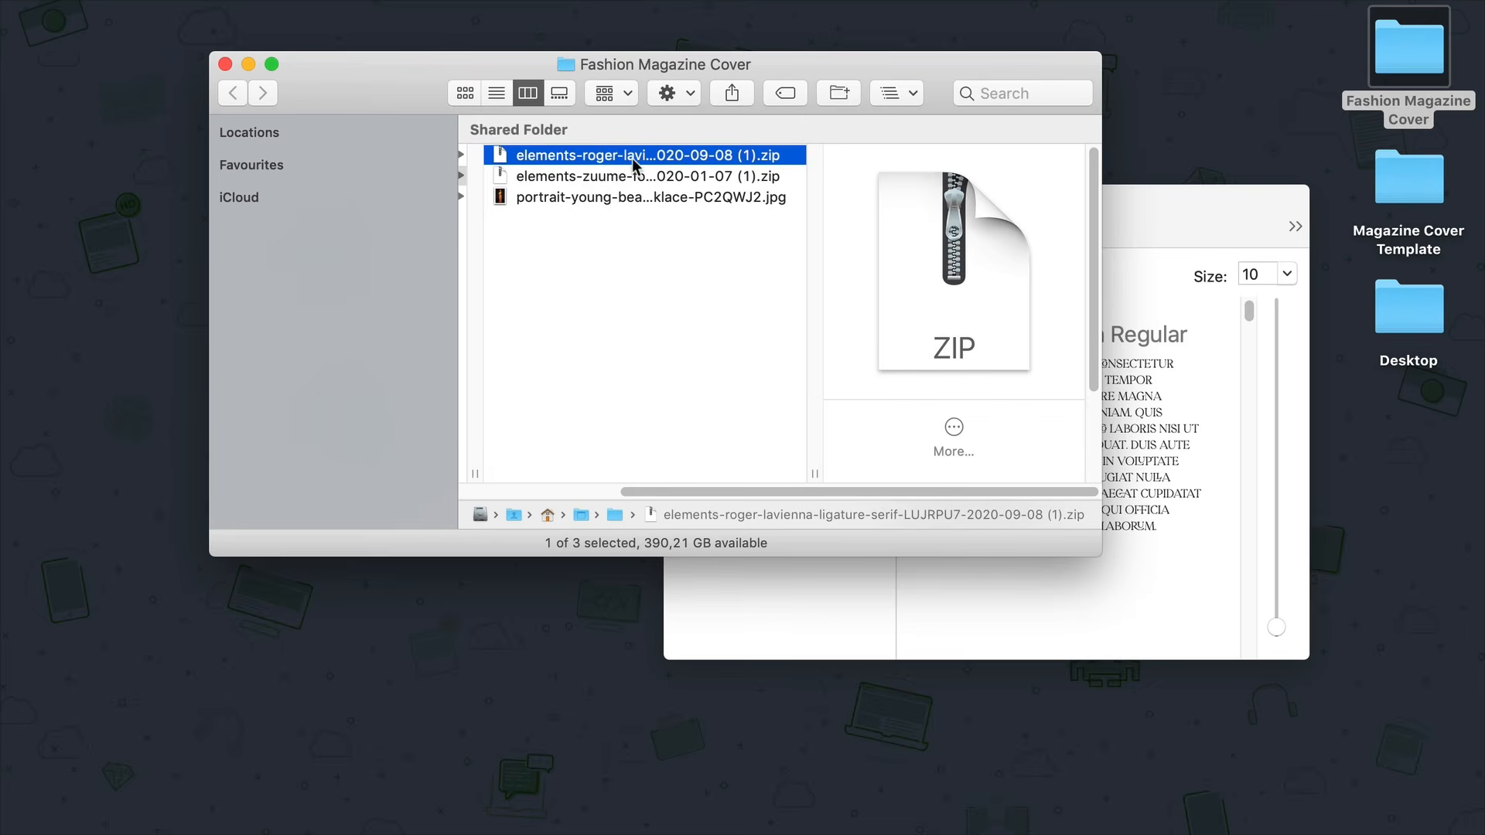
double_click(649, 158)
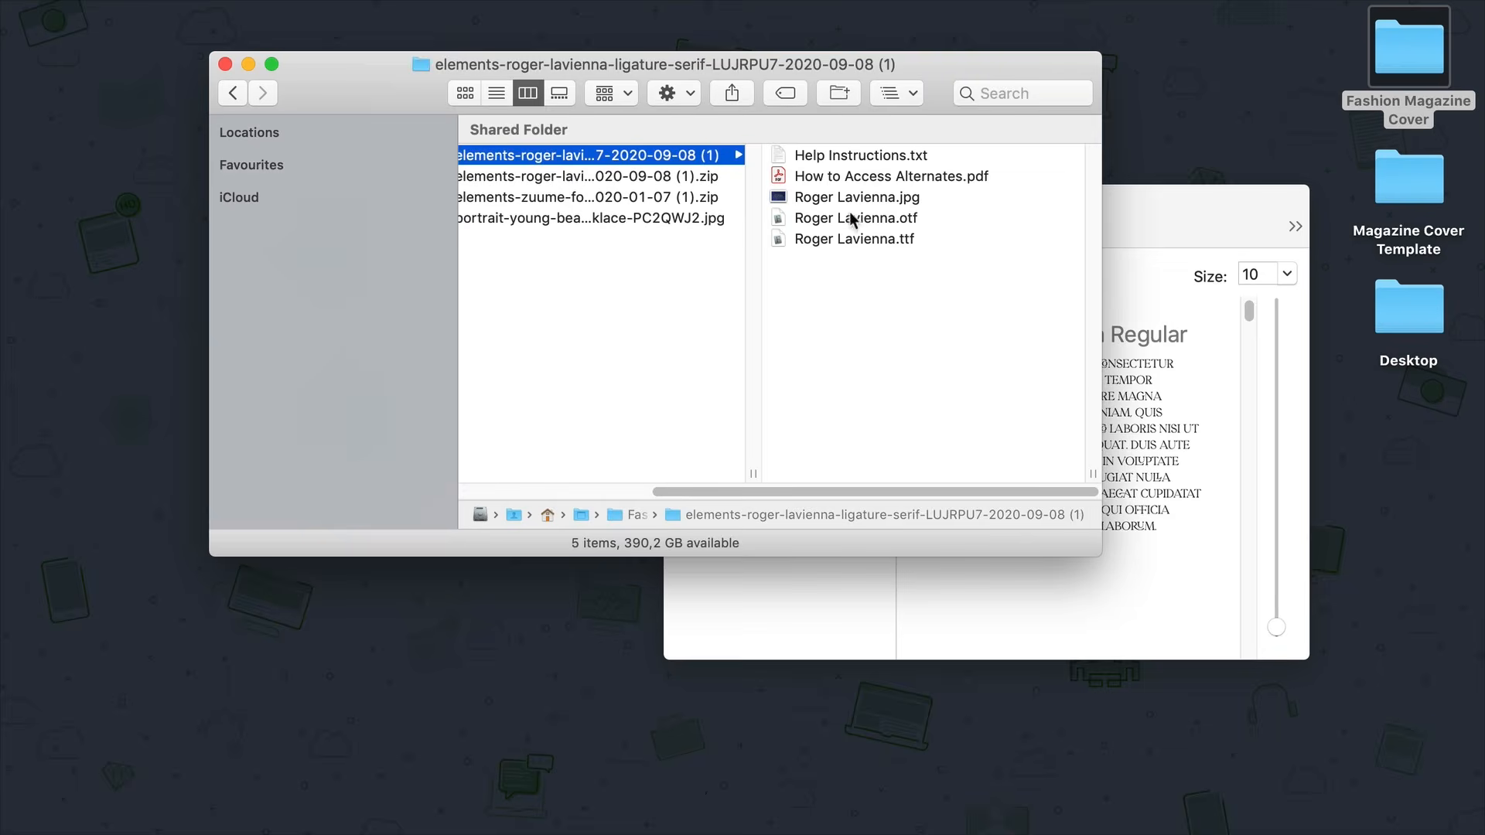
left_click(851, 219)
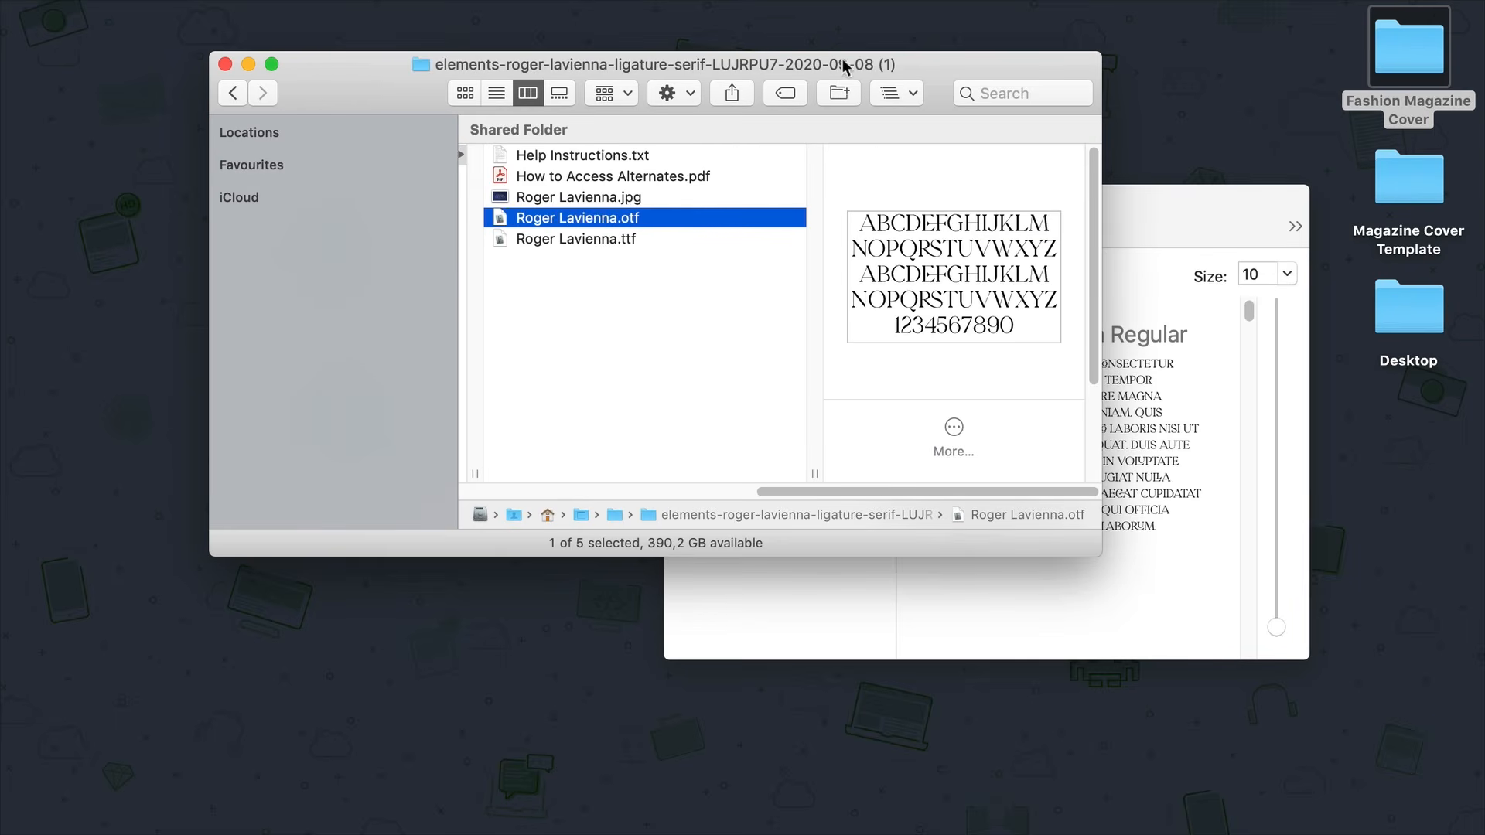
left_click_drag(845, 66, 502, 91)
left_click_drag(275, 246, 821, 542)
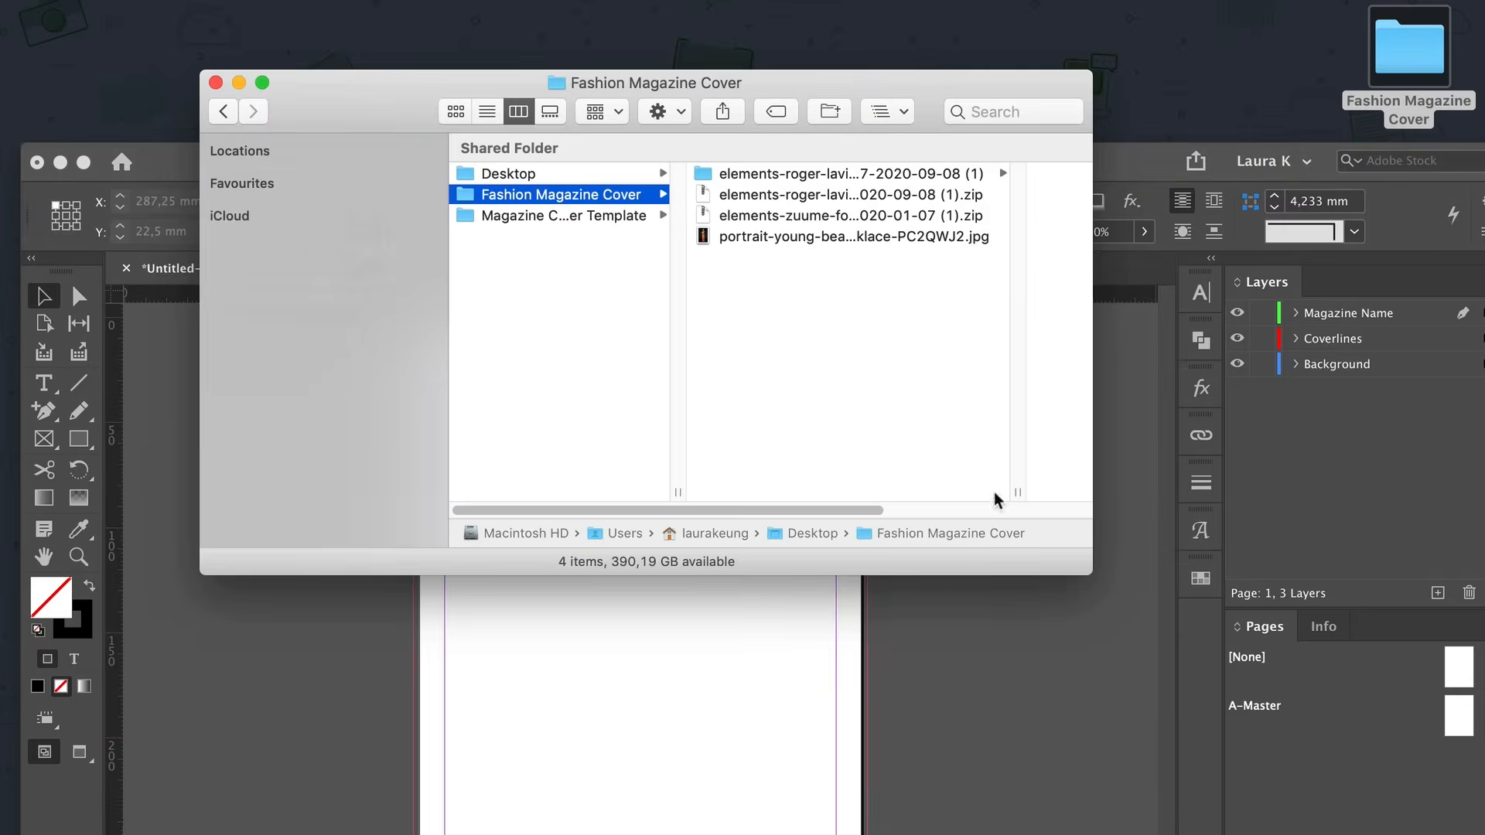
Place the portrait-young-beautiful-woman-with-necklace-PC2QWJ2.jpg photo on the InDesign page and move it to the Background layer
left_click(805, 237)
left_click_drag(659, 236, 433, 333)
left_click_drag(782, 168, 753, 3)
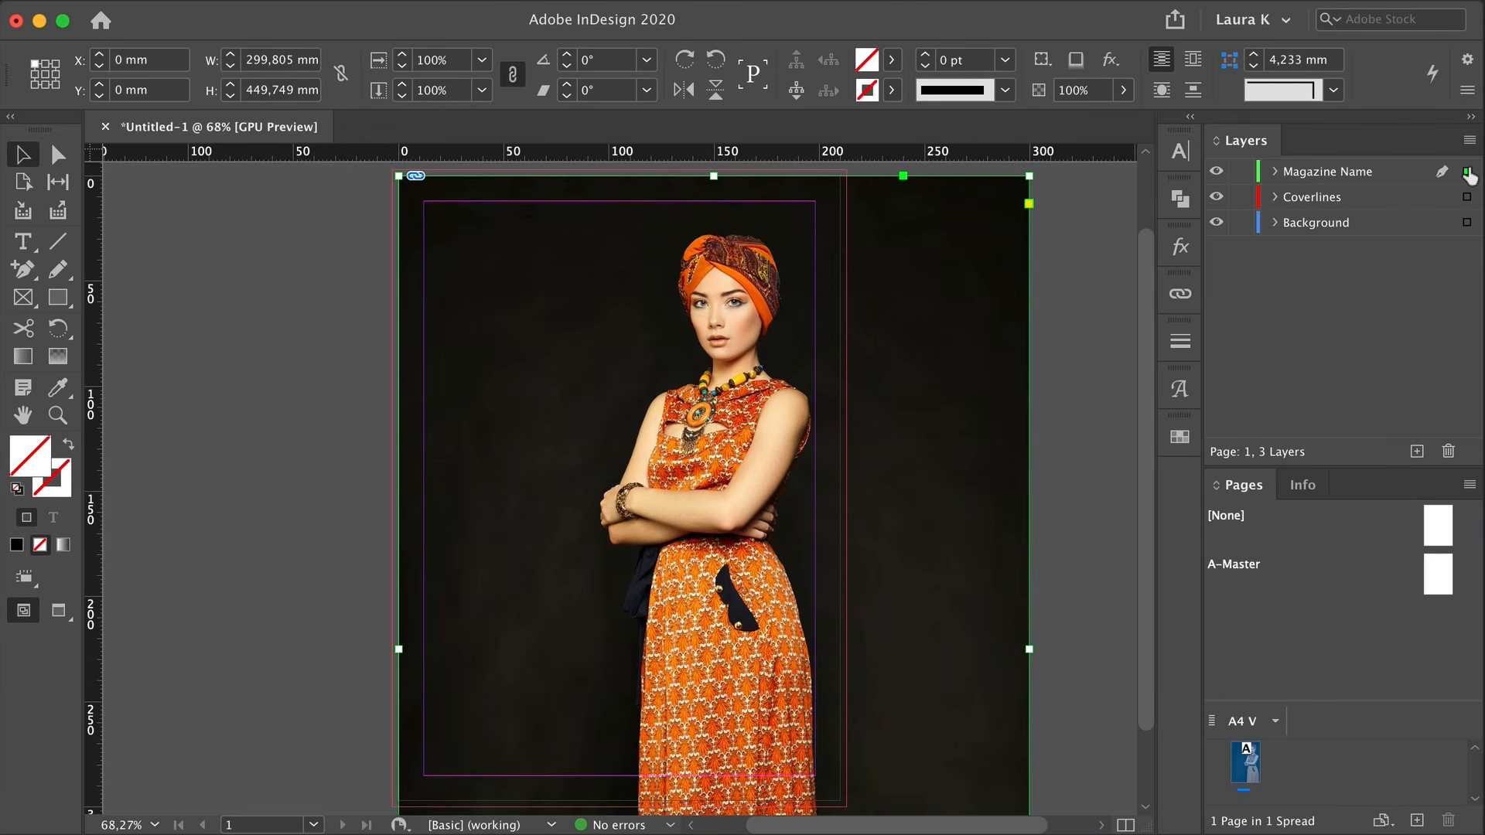
left_click_drag(1471, 224, 1471, 226)
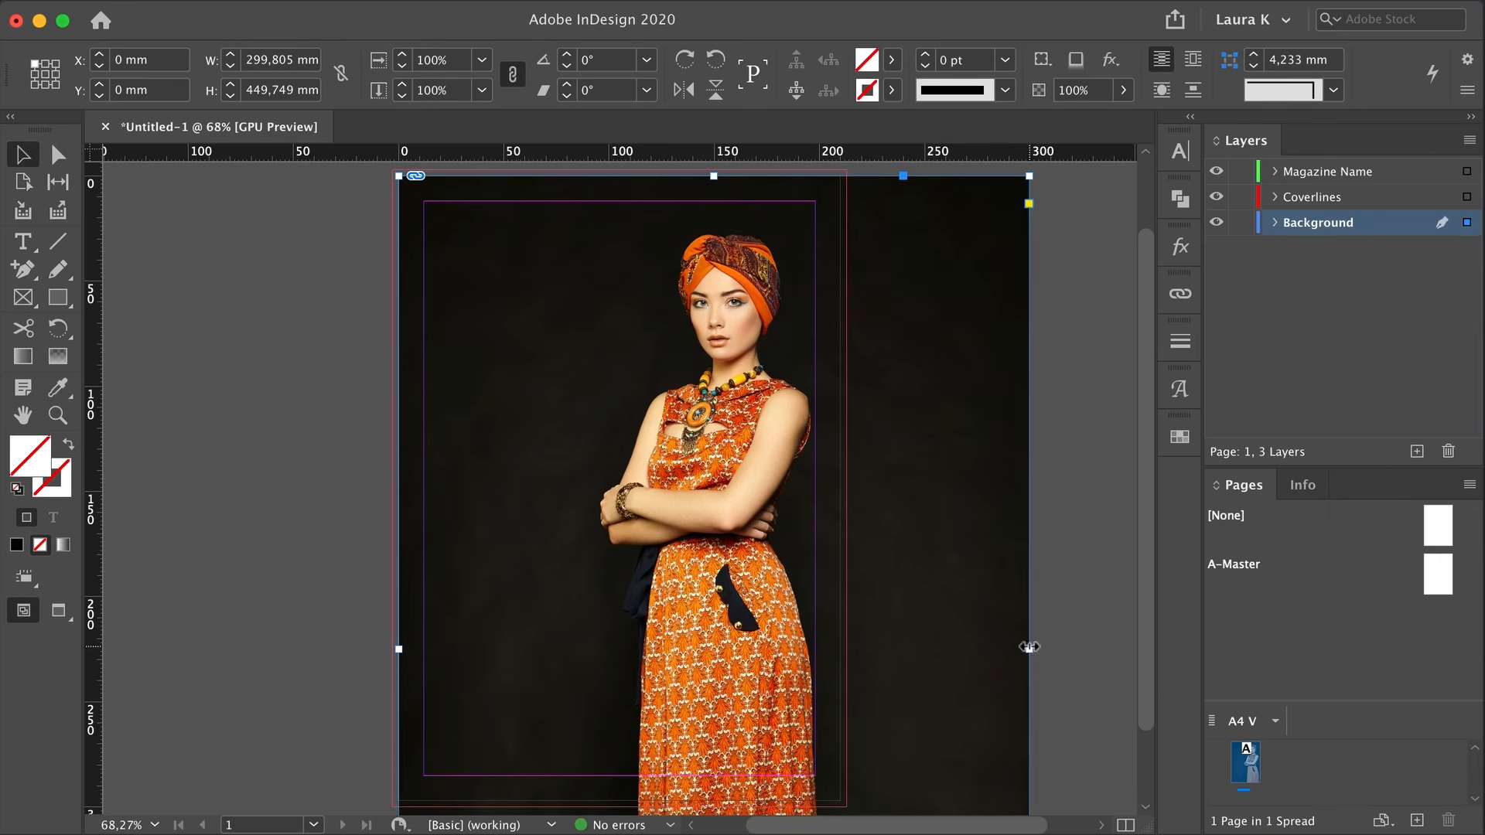
Resize the photo's frame to the page's bleed edges and shrink the picture to fit inside it
left_click_drag(1028, 650, 888, 650)
left_click_drag(744, 642, 752, 530)
left_click_drag(882, 536, 752, 536)
left_click_drag(560, 591, 563, 497)
left_click_drag(754, 712, 840, 804)
left_click_drag(616, 798, 616, 649)
left_click(592, 799, "super")
left_click_drag(643, 686, 644, 697)
Scale the picture inside its frame to 216 mm wide and mirror it horizontally within the frame
left_click(623, 495, "alt+super")
key("a")
left_click(630, 503)
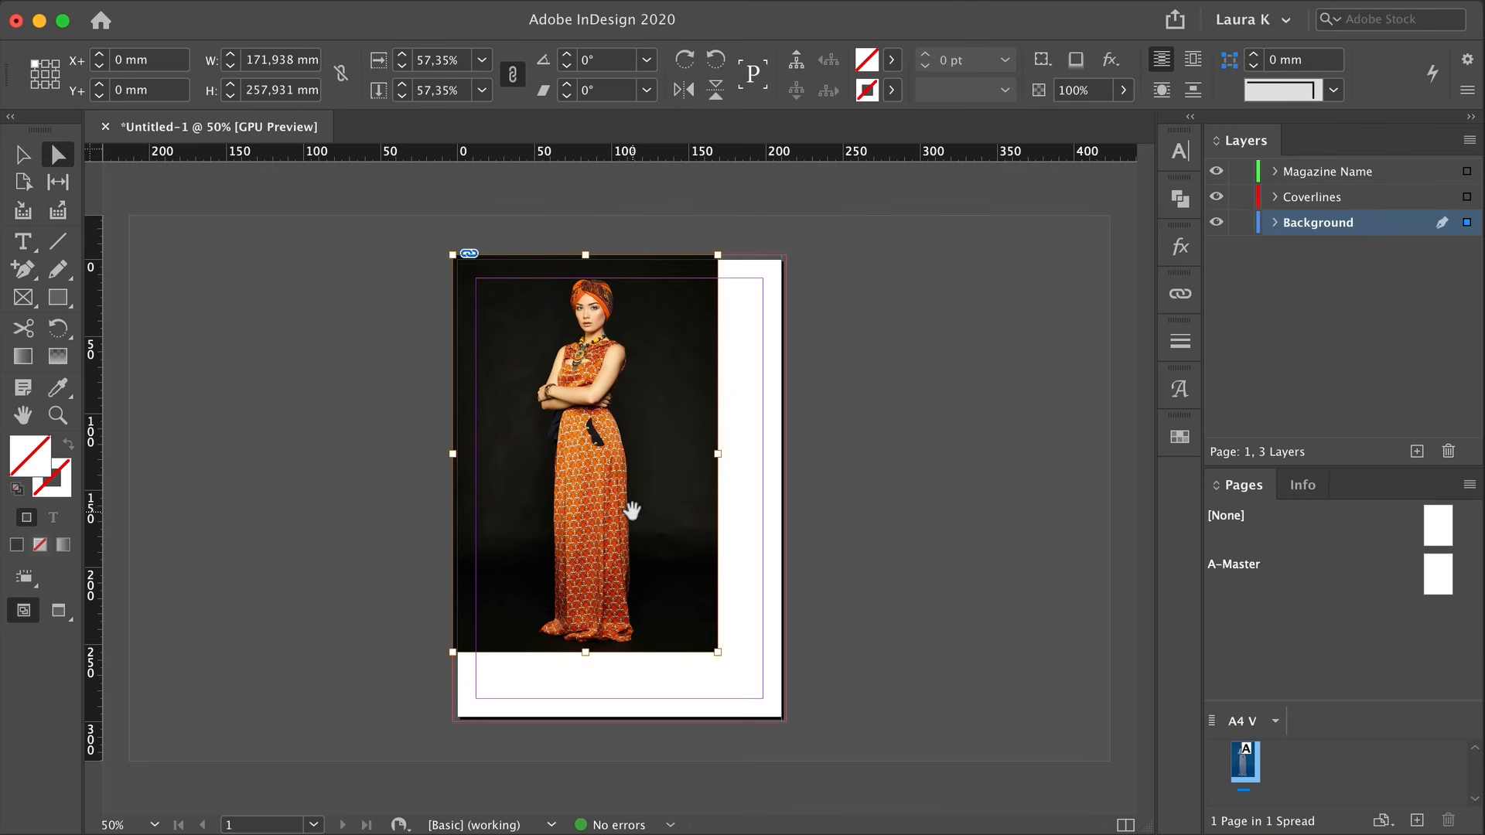
left_click_drag(718, 652, 787, 682)
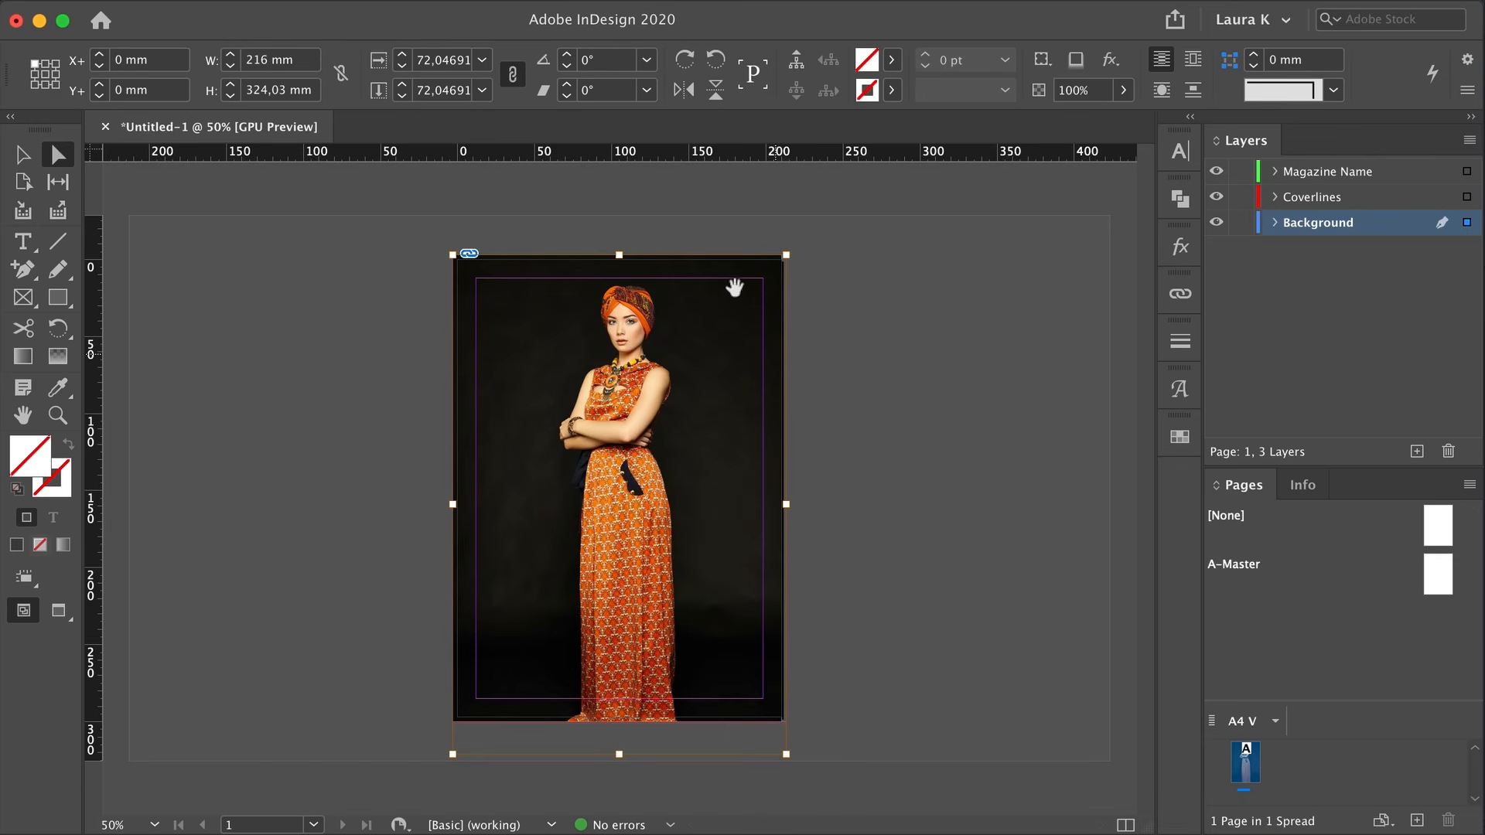
left_click(681, 91)
left_click_drag(589, 373, 619, 392)
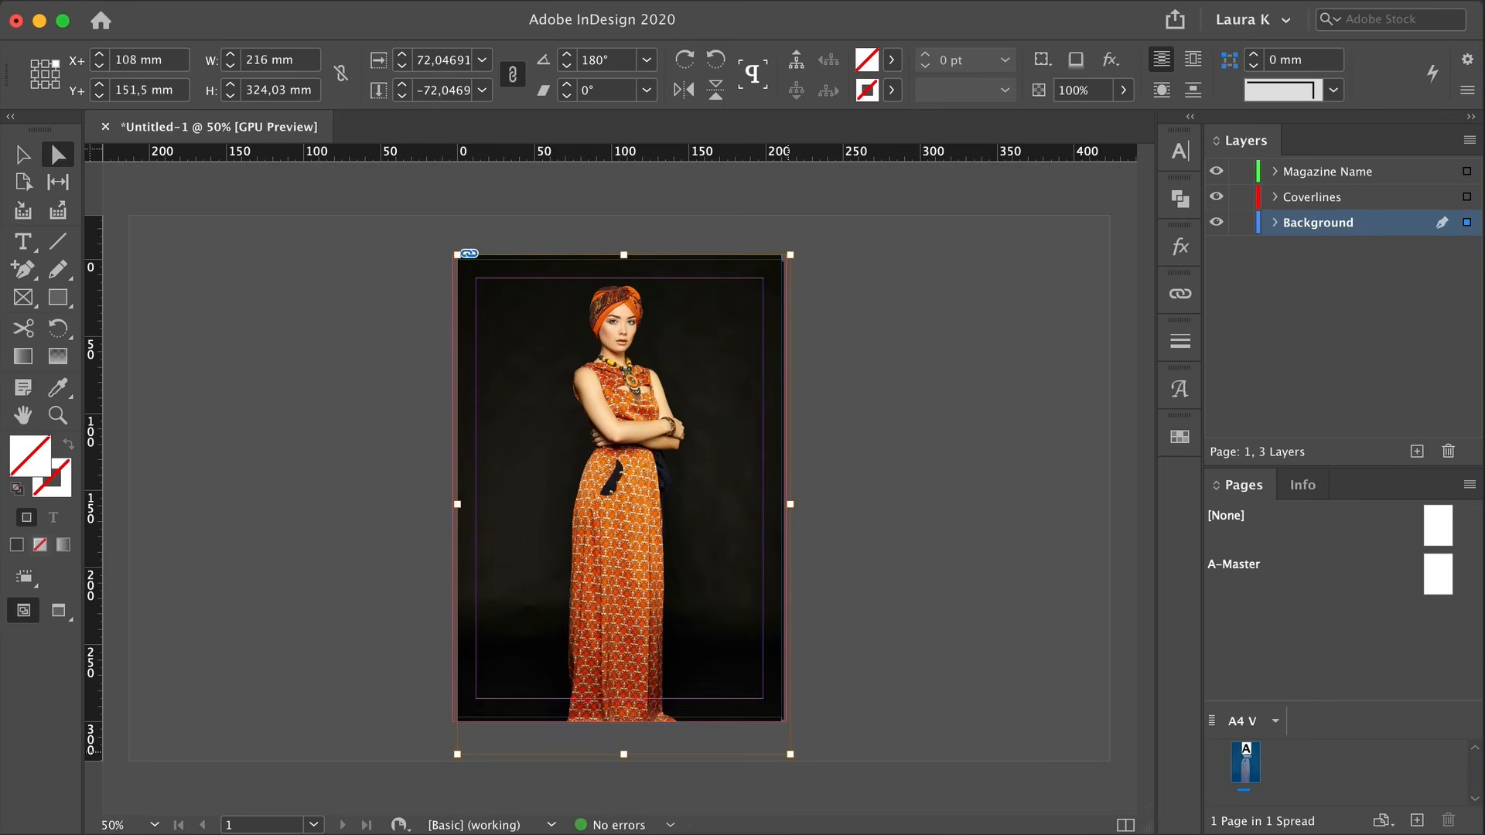
Enlarge the mirrored picture to 313 mm wide and reposition the woman near the centre of the cover
left_click_drag(789, 754, 835, 821)
left_click_drag(684, 401, 666, 402)
left_click_drag(628, 256, 628, 216)
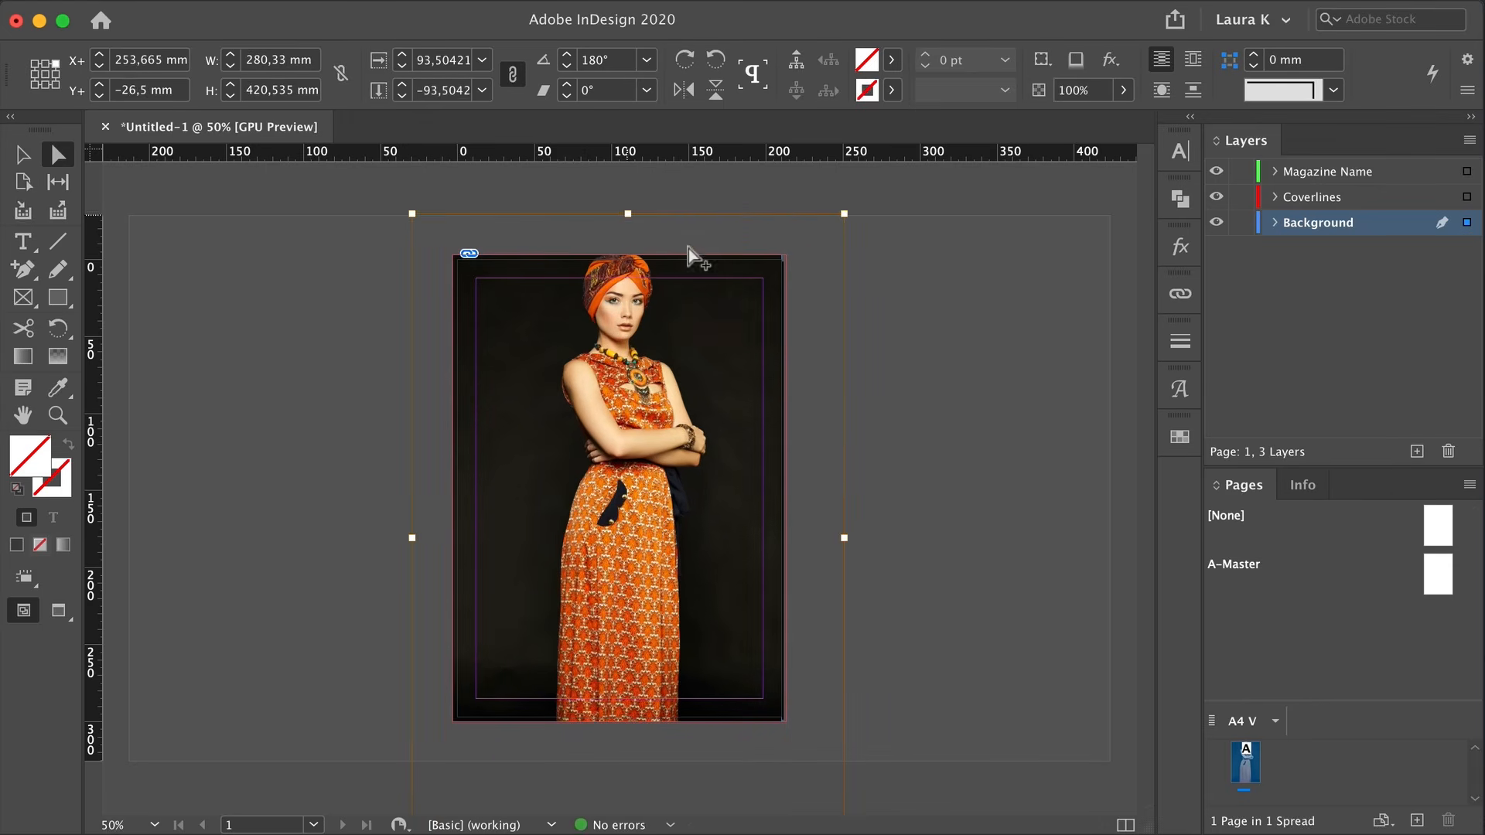
left_click_drag(843, 539, 869, 540)
left_click_drag(668, 369, 660, 448)
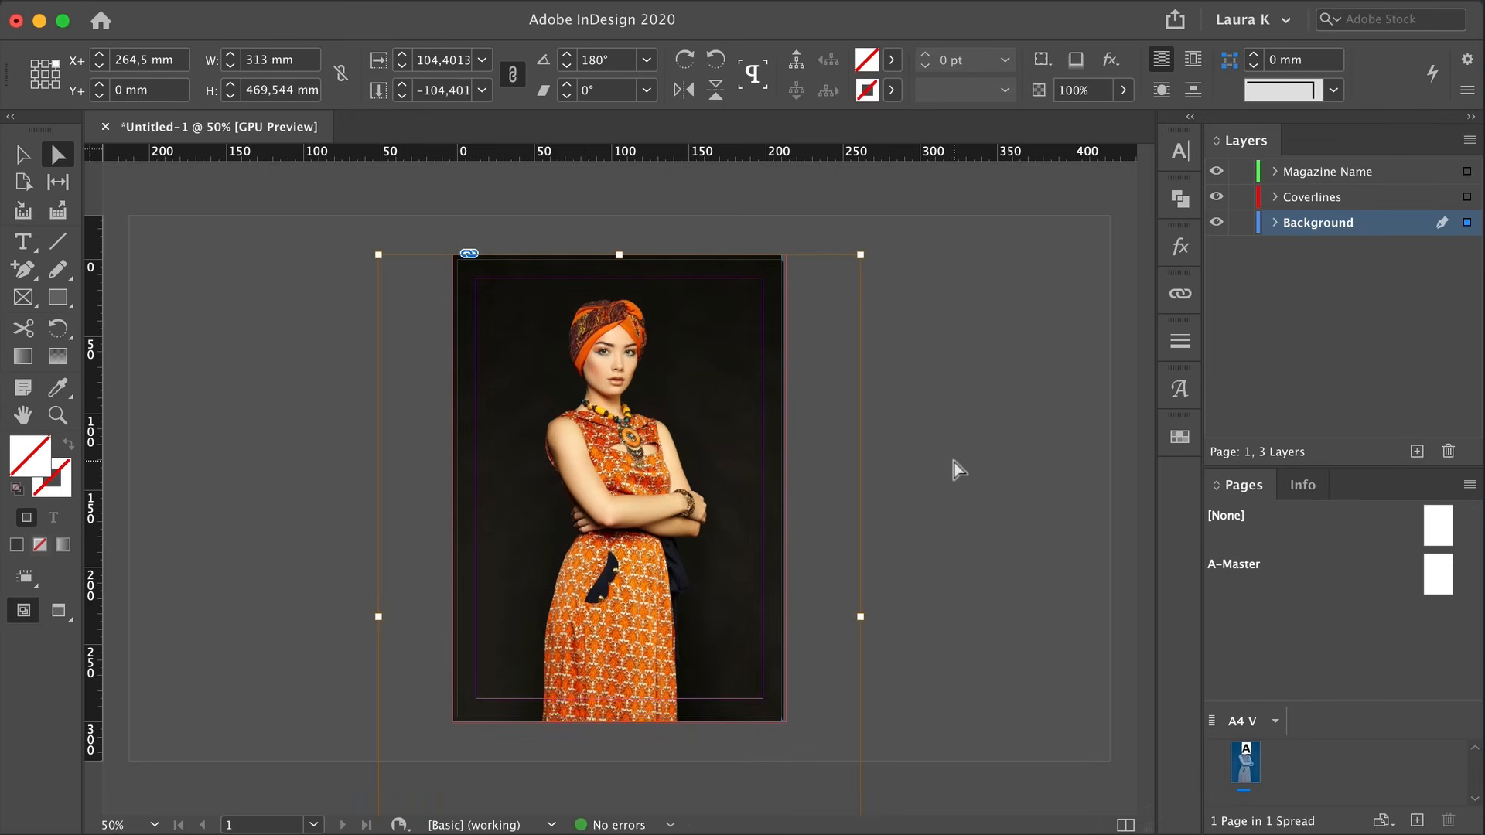
key("Right")
key("Right")
Extend the right edge of the photo's frame to the bleed line
left_click(950, 463)
key("v")
left_click(670, 489)
left_click_drag(787, 488, 794, 488)
left_click(679, 810)
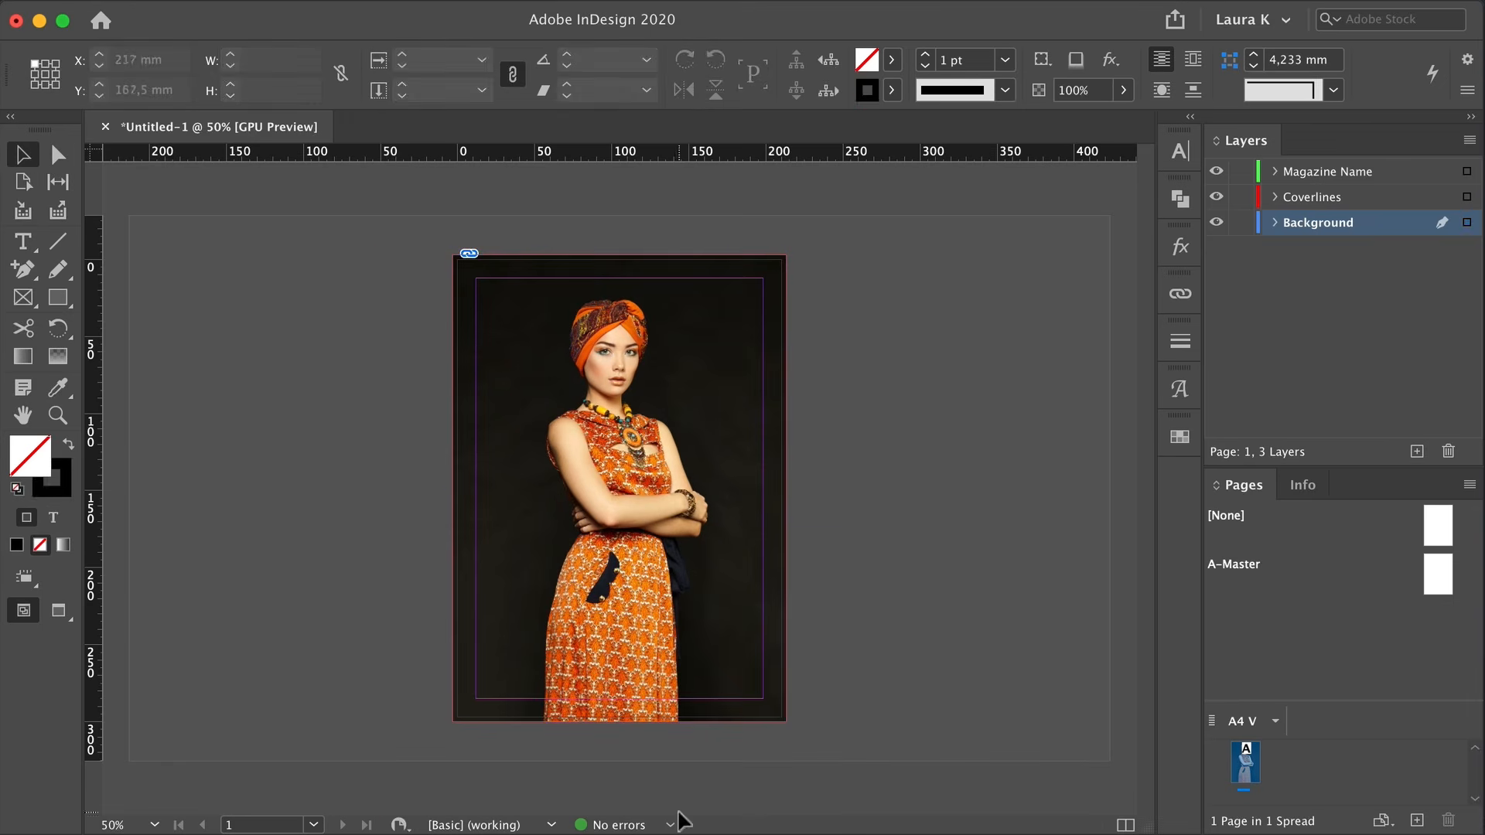
Preview the cover without guides, return to the normal view and lock the Background layer
key("w")
scroll(858, 576, "up", 3)
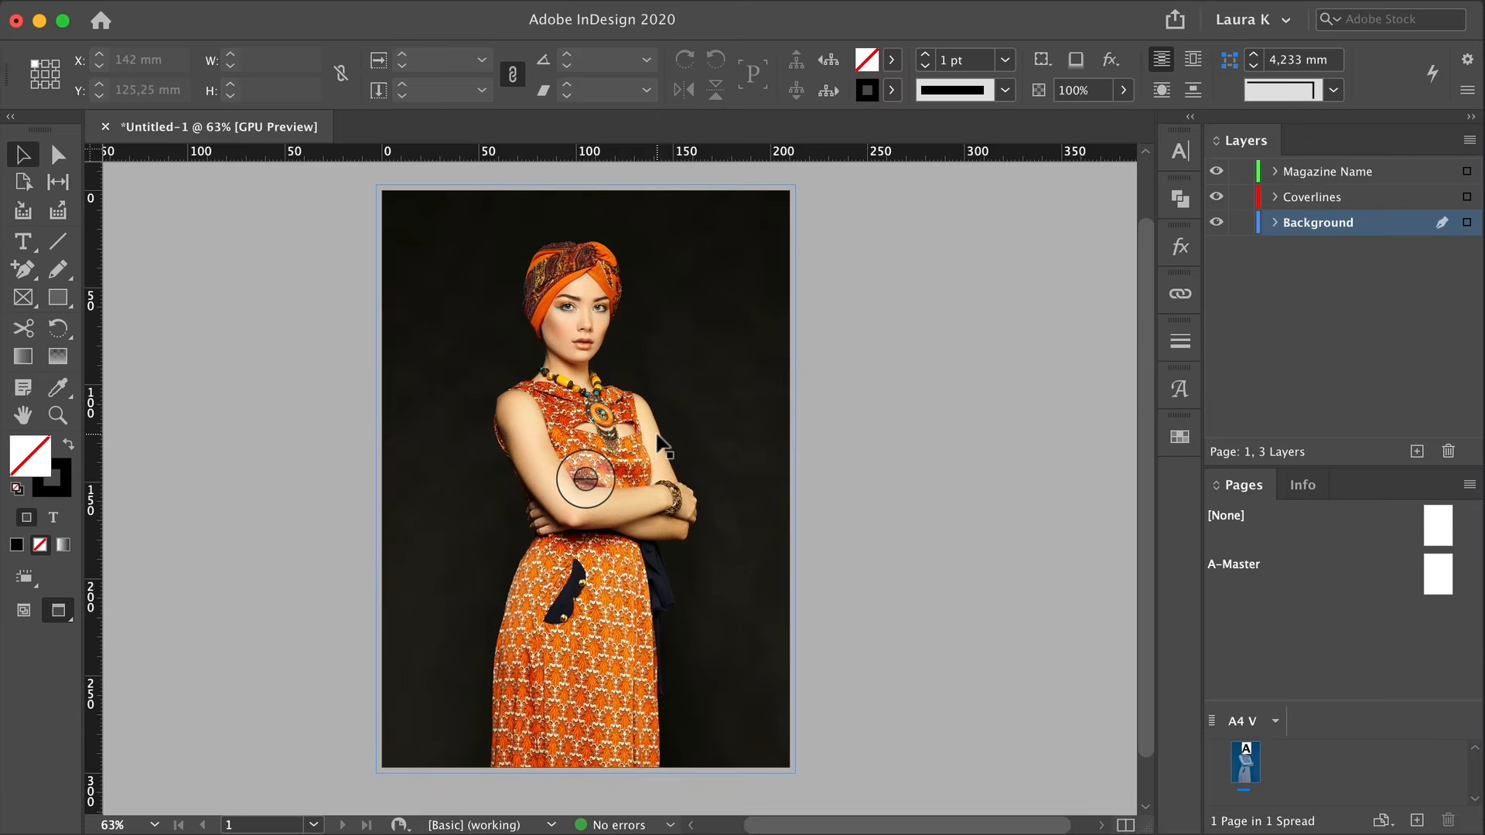
key("w")
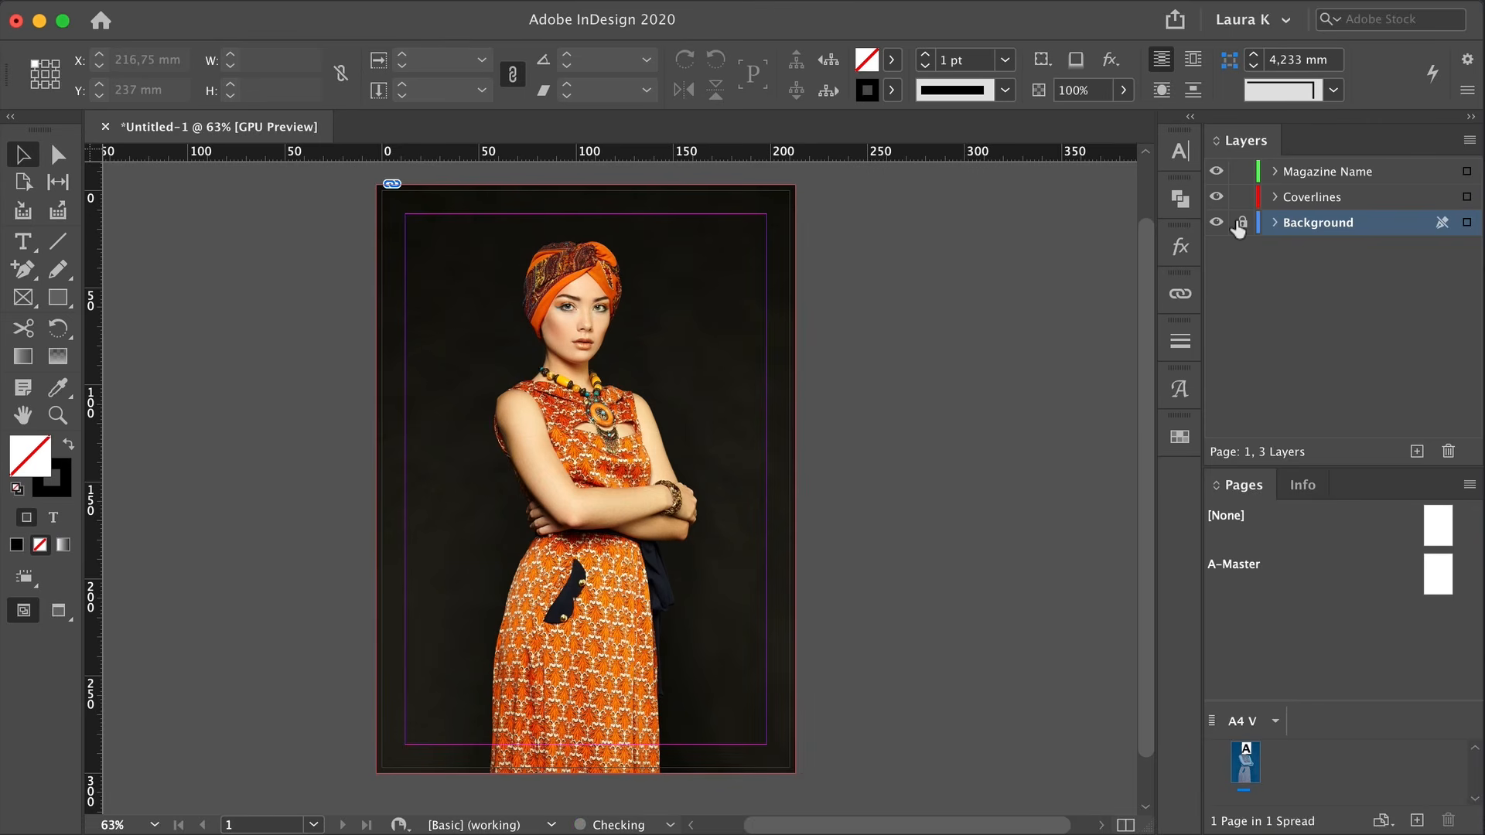
On the Magazine Name layer, create a text frame spanning the upper part of the margins and enter the magazine name
left_click(1371, 175)
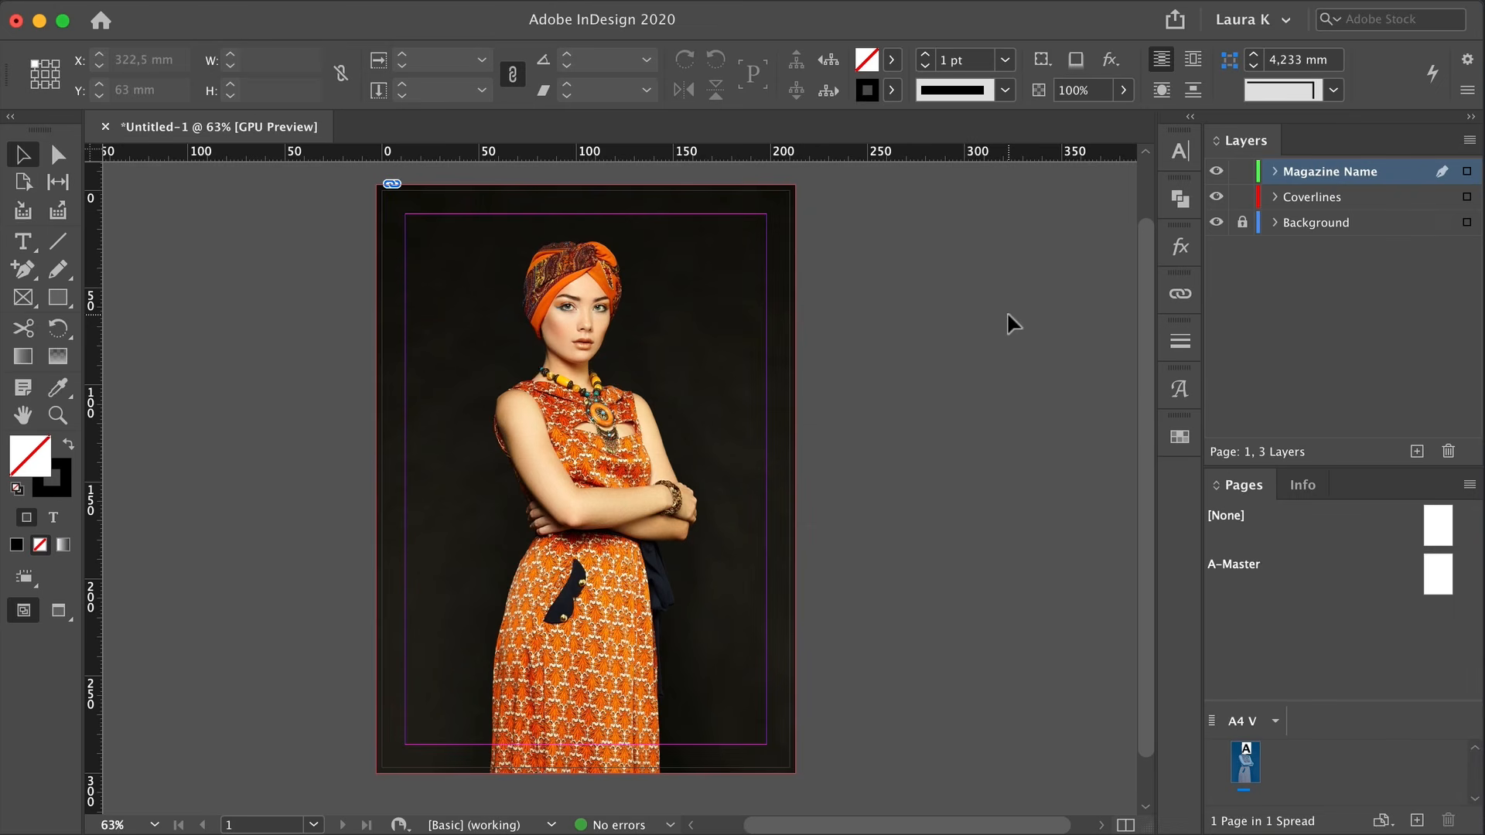
key("t")
left_click_drag(405, 215, 766, 332)
type("moda")
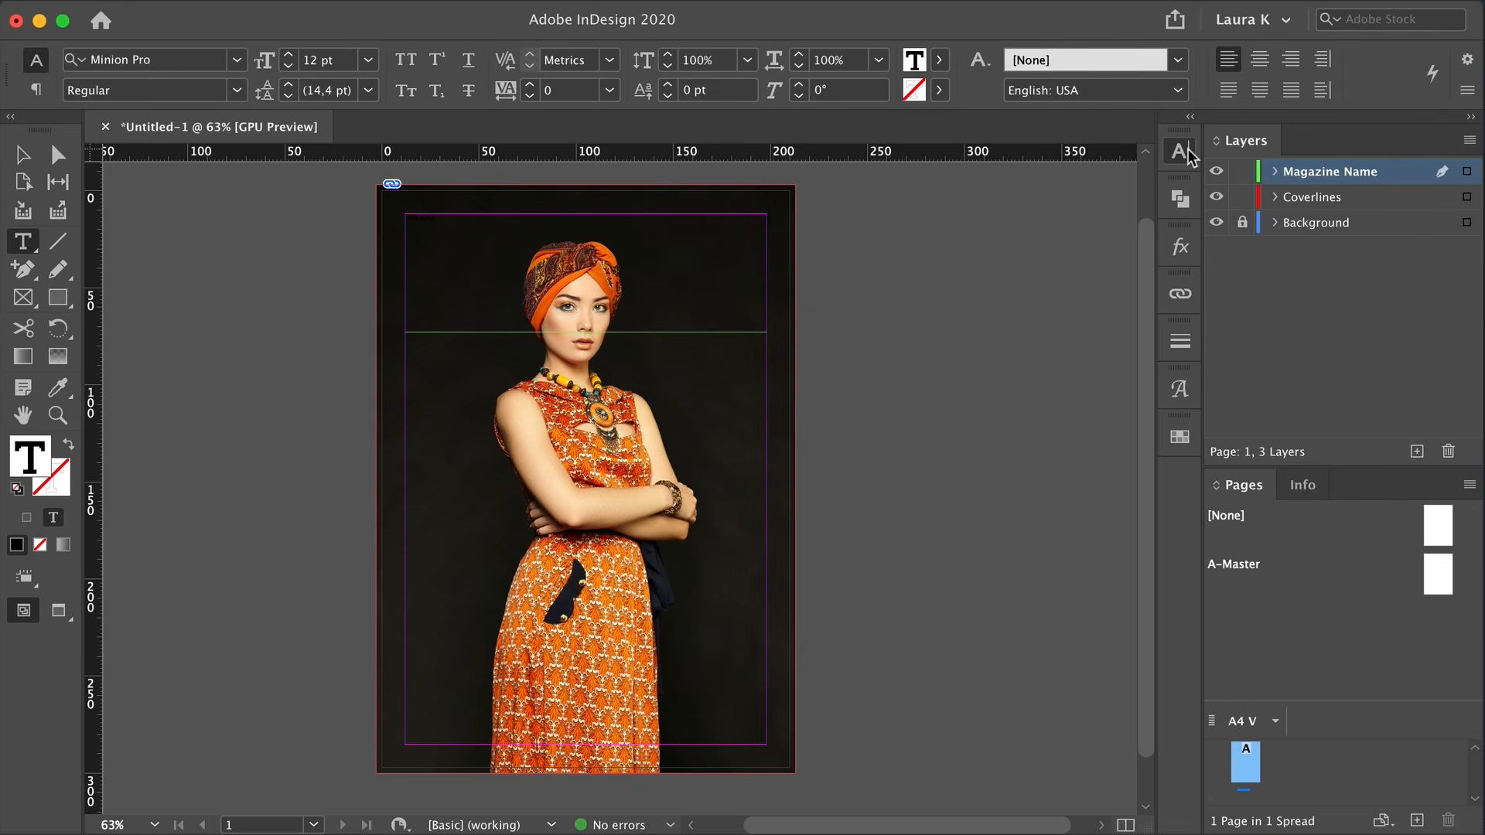
Set the magazine name in white Roger Lavienna Regular
left_click(1182, 152)
key("super+a")
left_click(1088, 177)
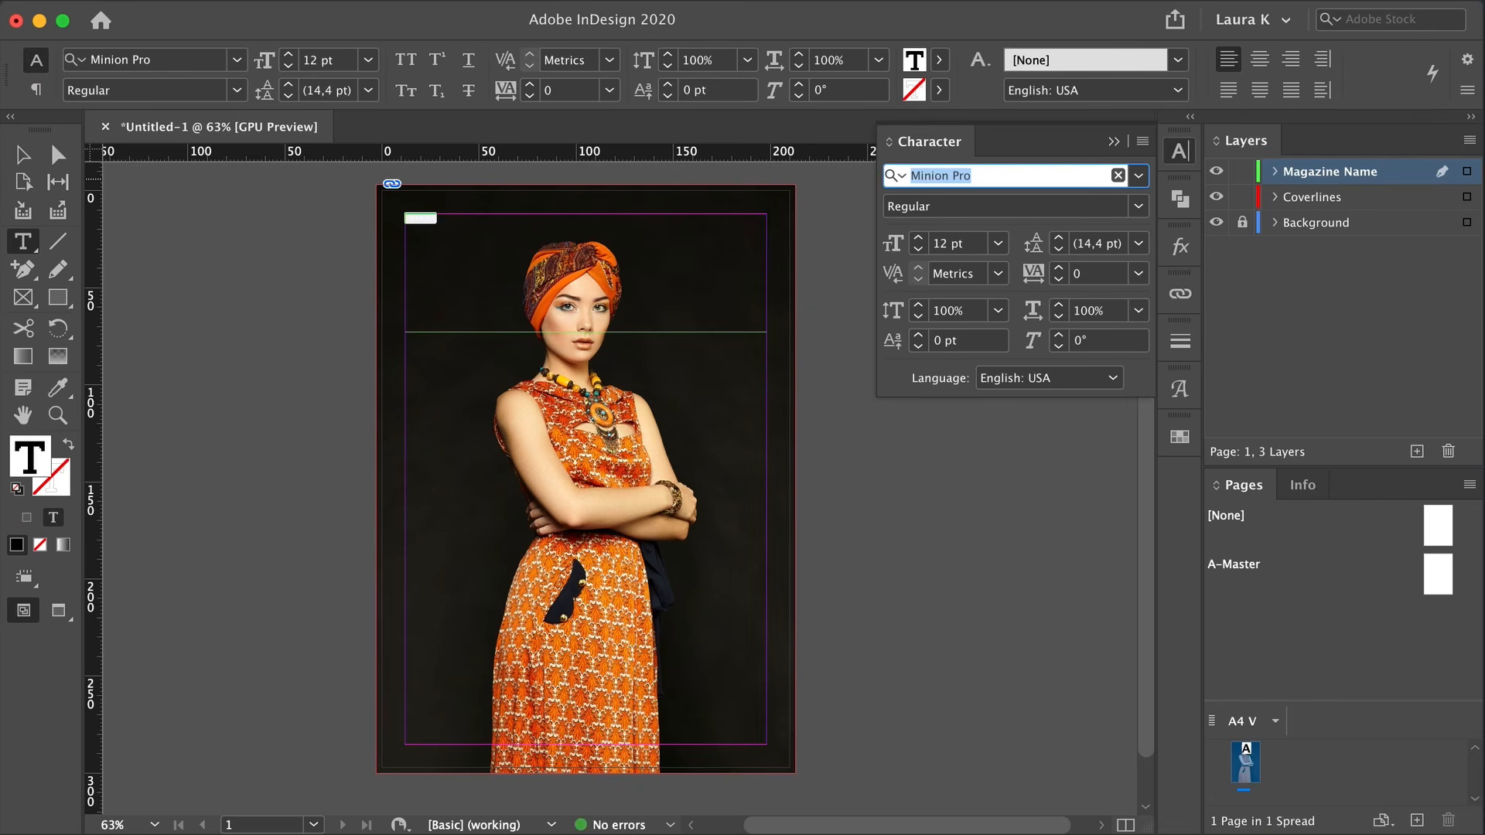
type("roger")
left_click(1063, 284)
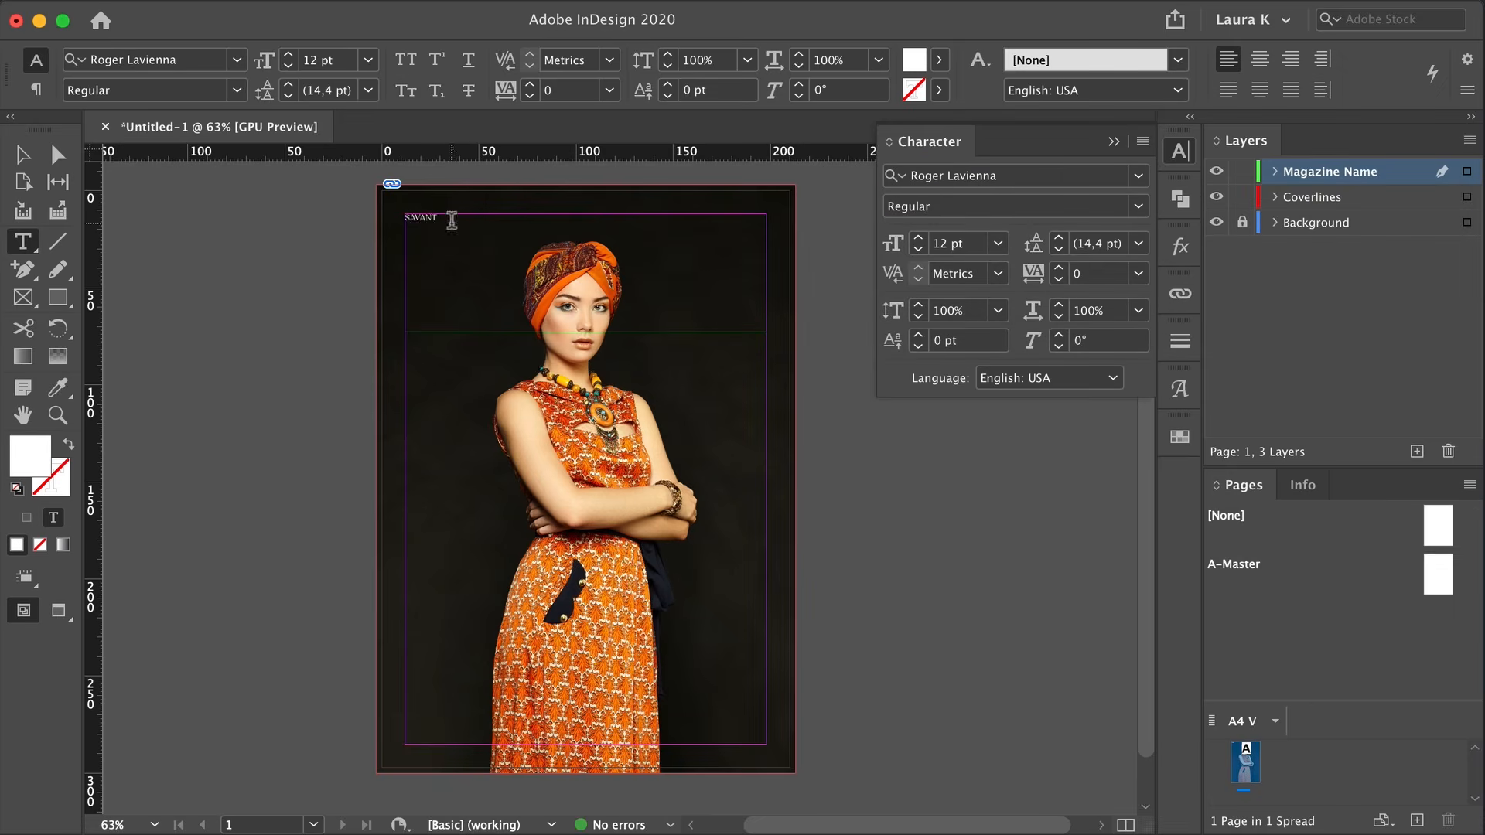
Enlarge the magazine name to 130 pt and preview the cover without guides
left_click(998, 243)
left_click(967, 570)
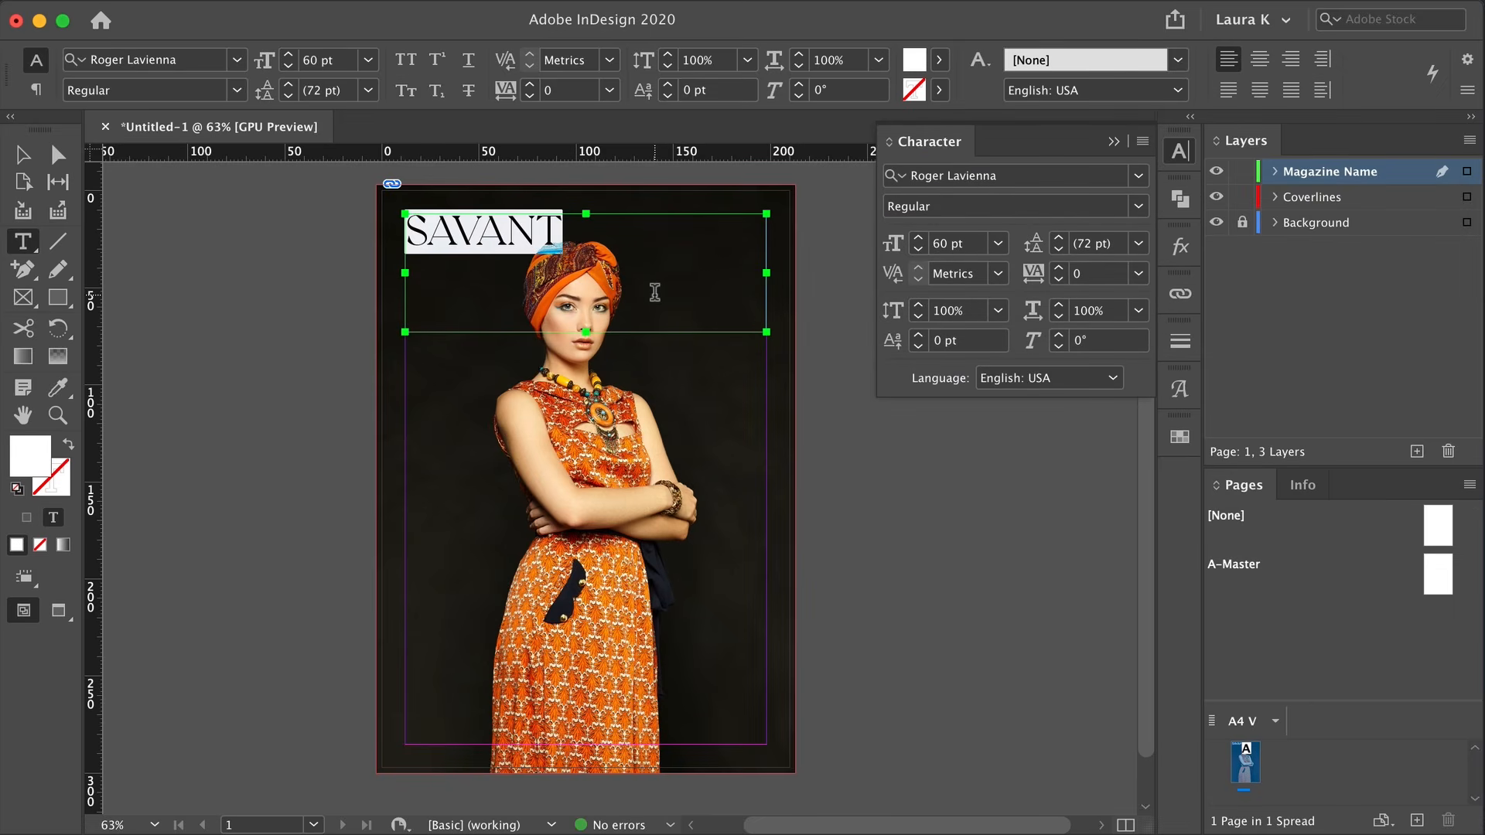
left_click(998, 243)
left_click(981, 246)
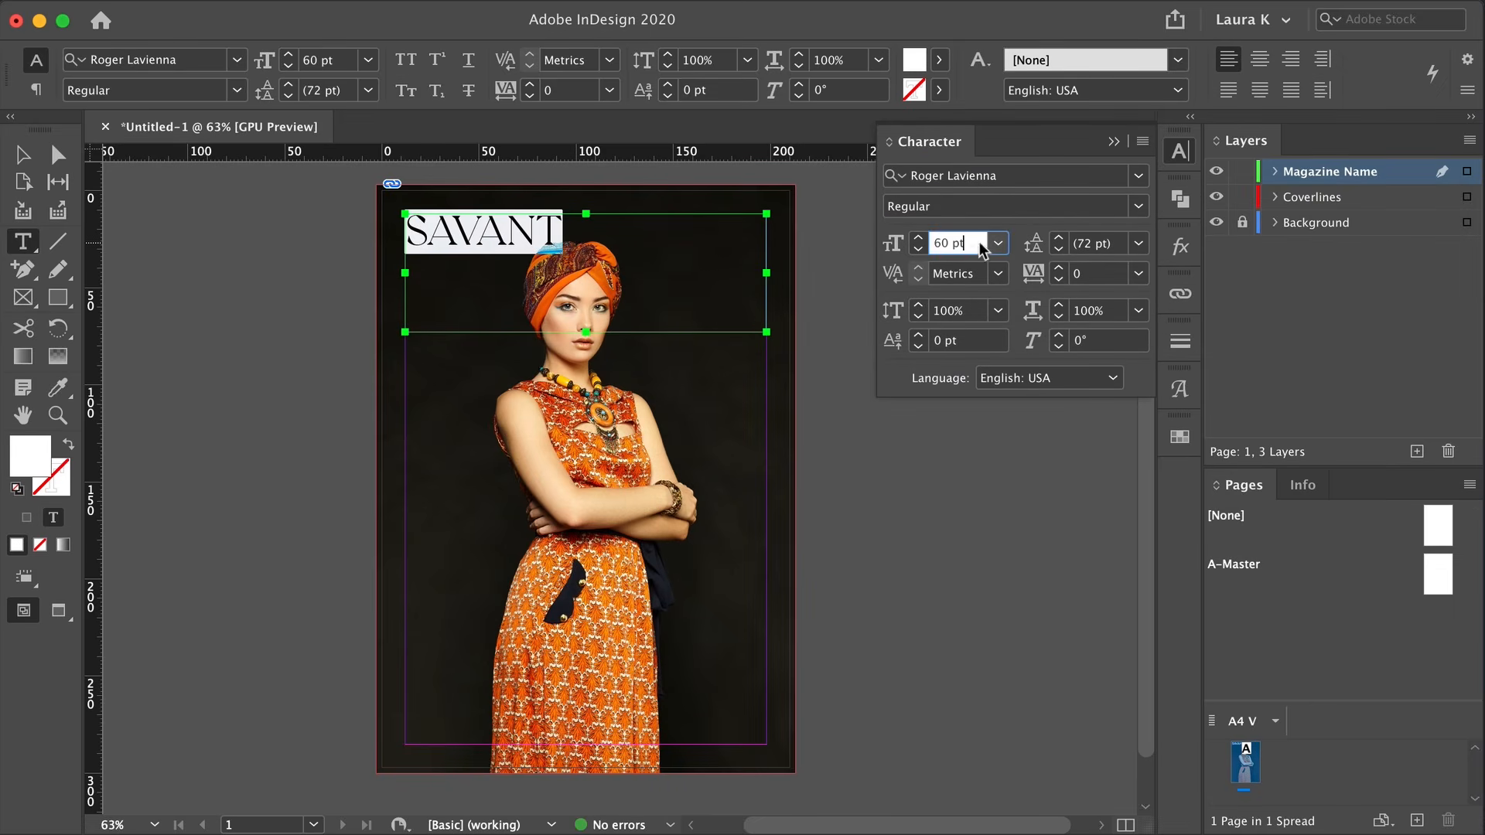
key("shift+Up")
key("shift+Up")
key("shift+Up")
key("shift+Up")
key("shift+Up")
key("shift+Up")
key("shift+Up")
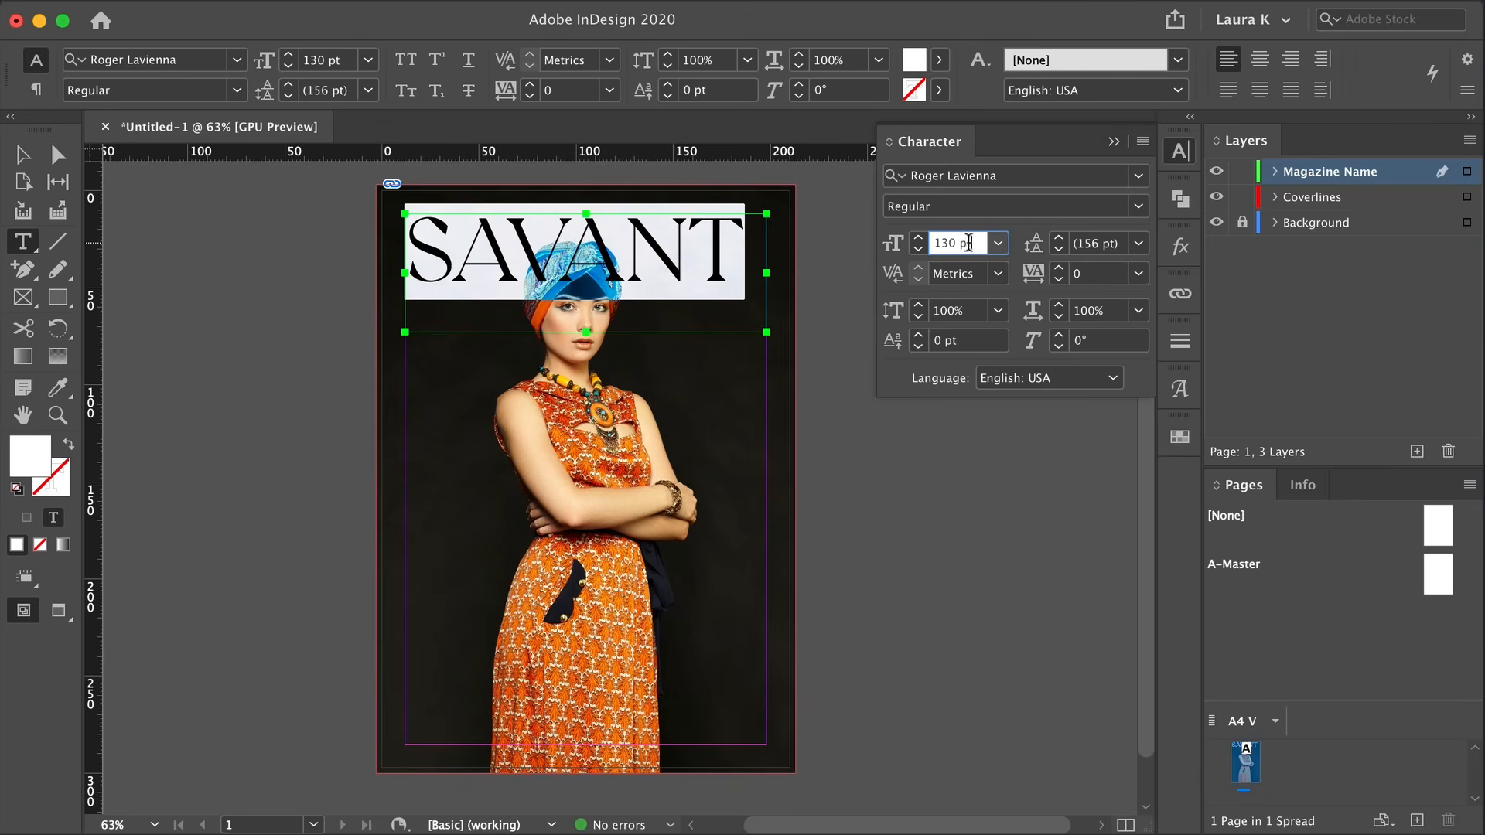
left_click(697, 228)
key("Escape")
left_click(308, 387)
key("w")
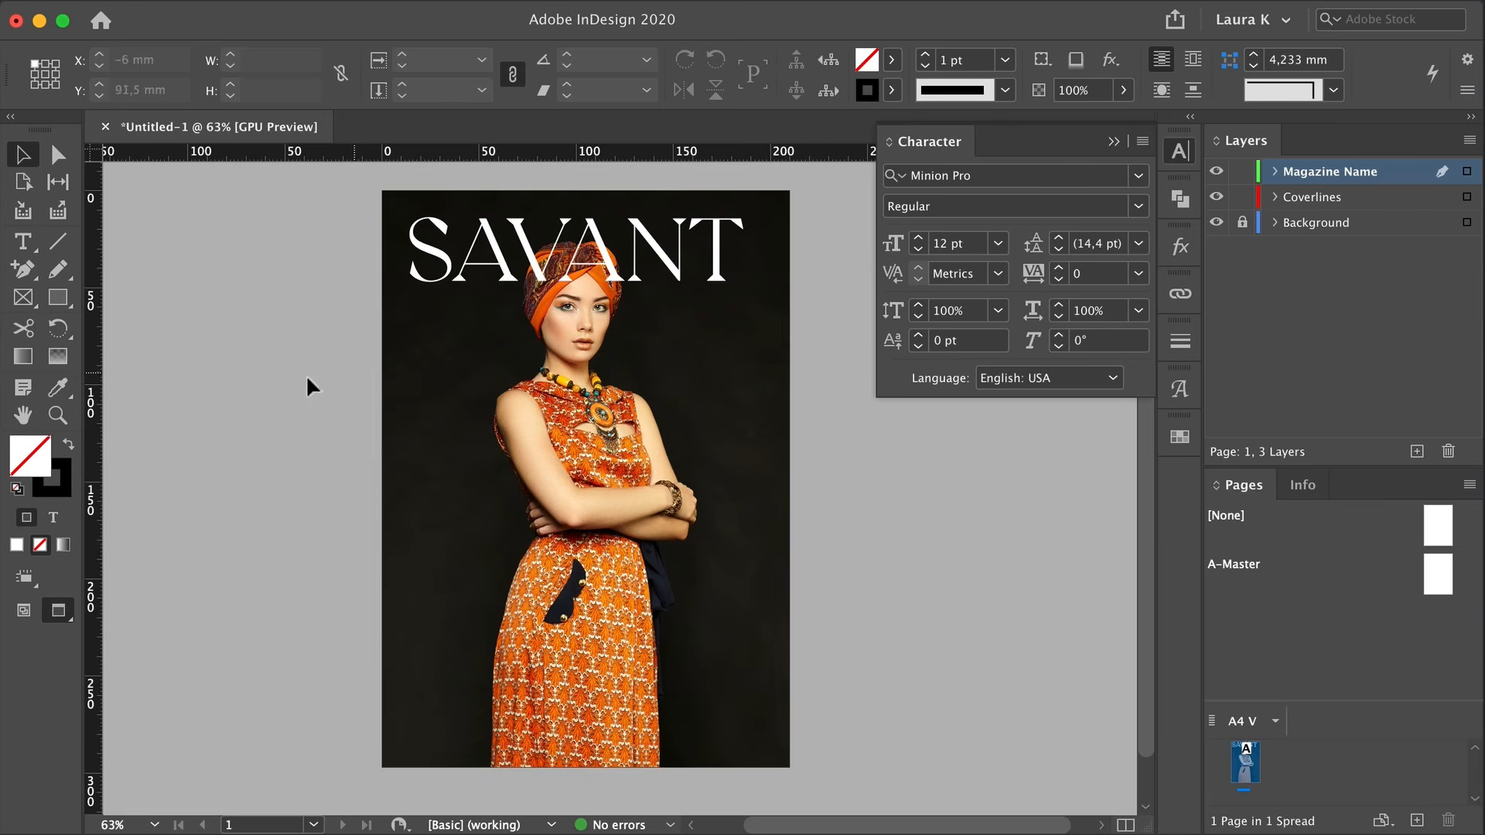
Set the tracking of the magazine name to 50
left_click(599, 301)
double_click(689, 256)
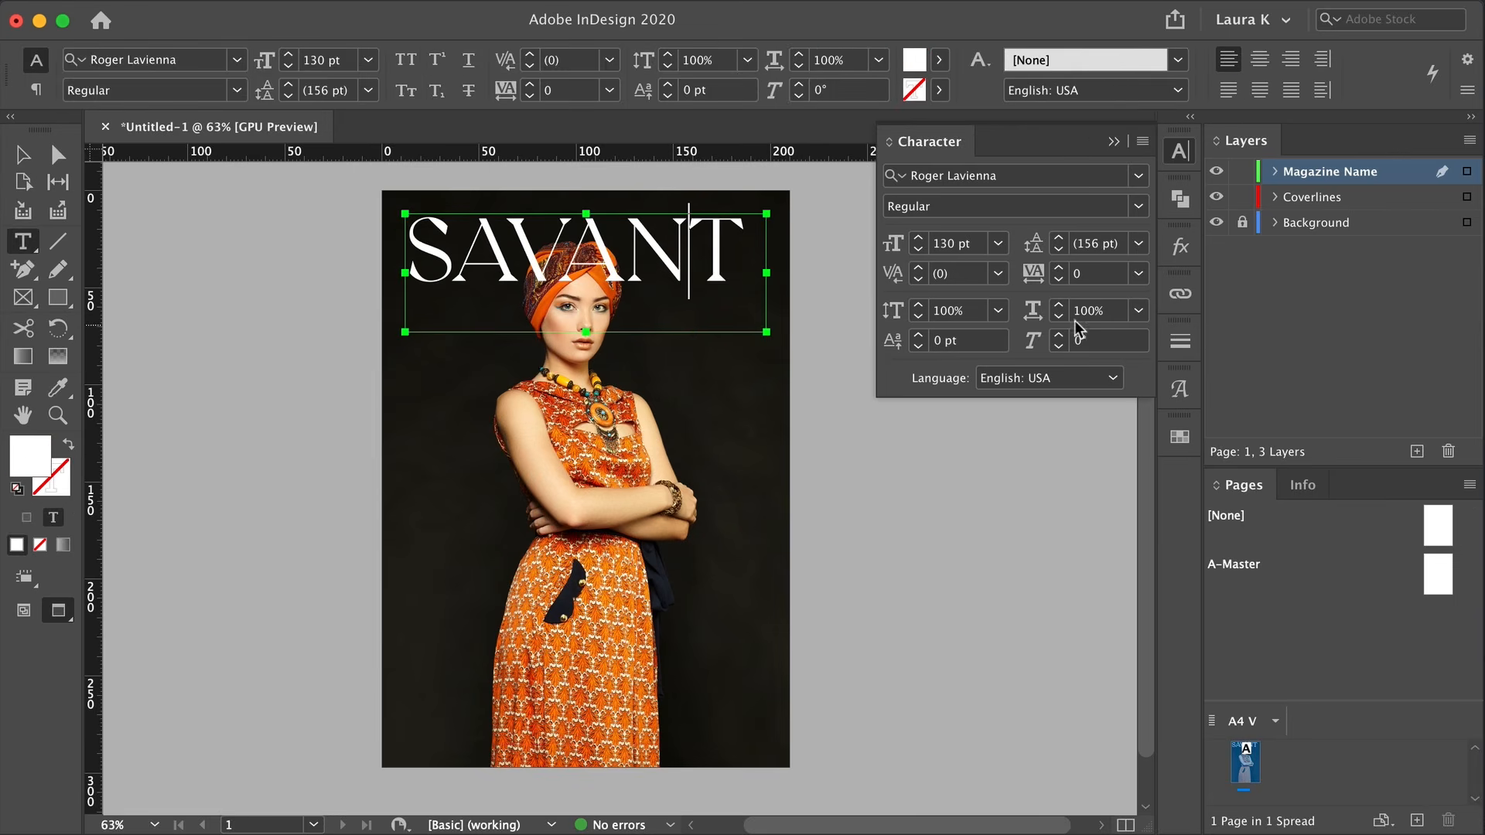
key("ctrl+a")
left_click(1139, 273)
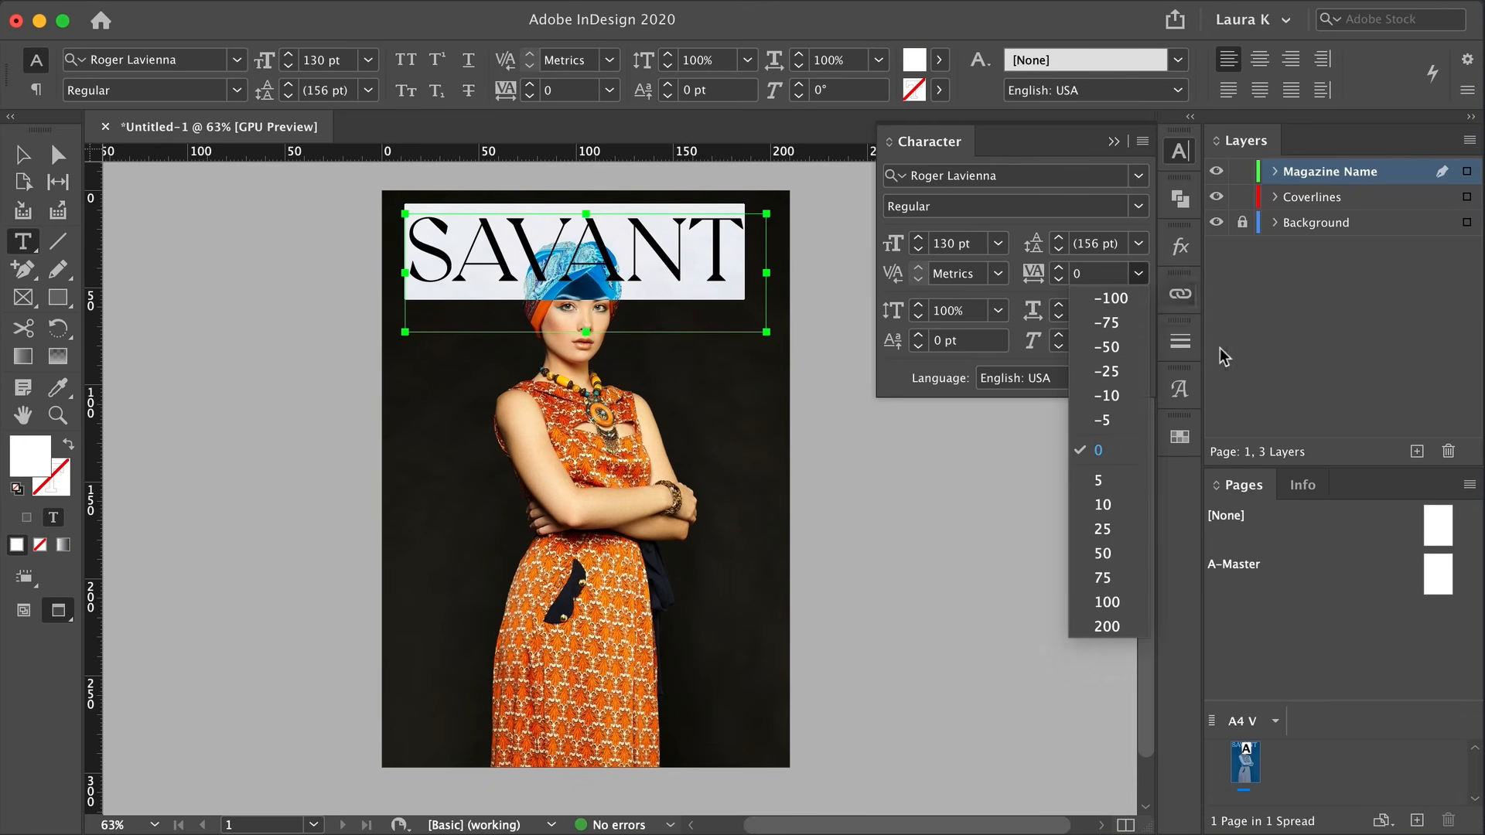
left_click(1106, 554)
key("Escape")
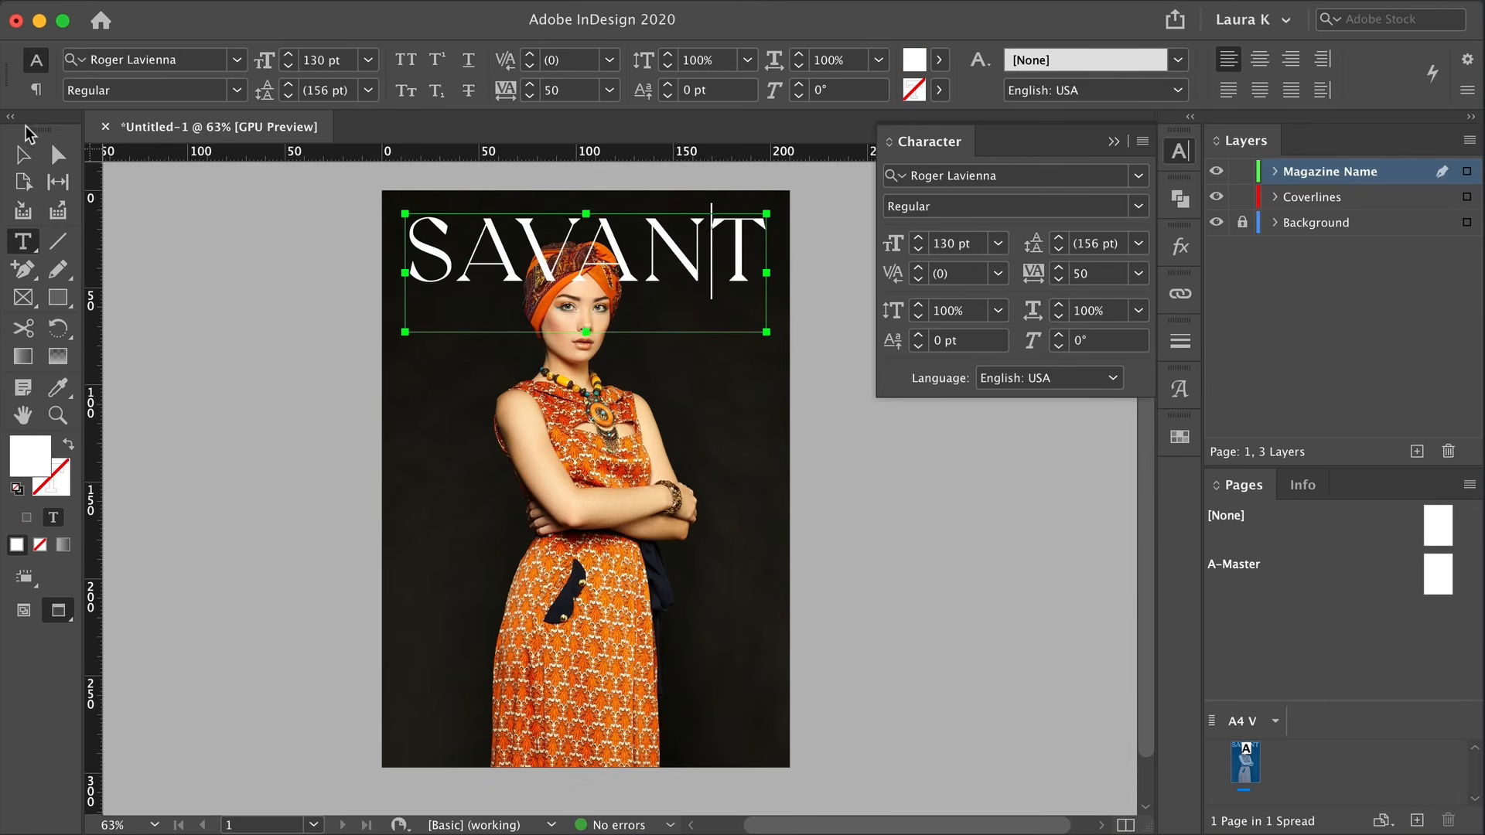
left_click(285, 400)
Shrink the magazine name's frame to the height of its text, about 34 mm
left_click(692, 285)
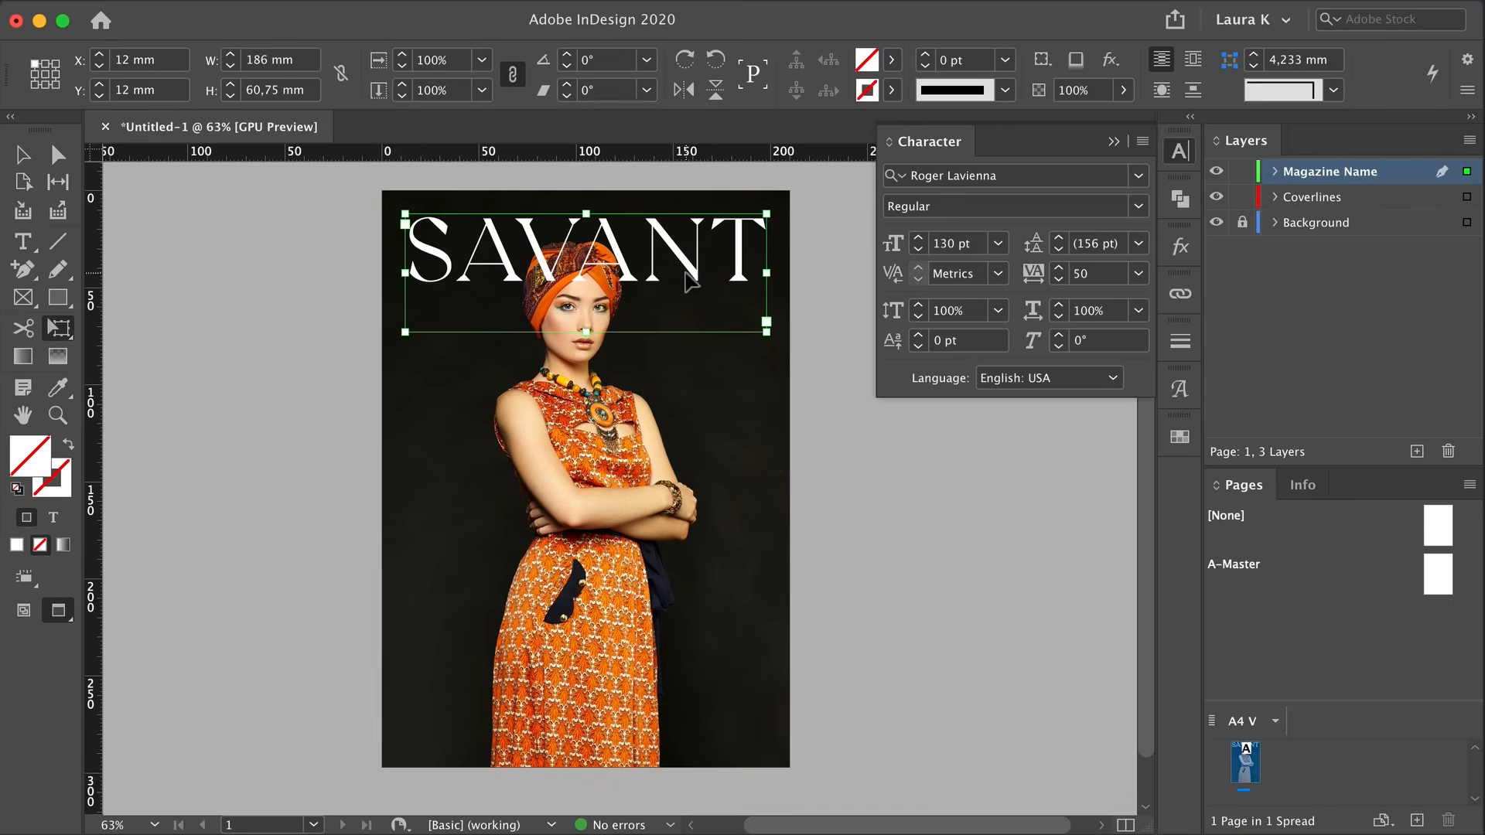
key("w")
key("e")
key("v")
left_click(805, 274)
left_click(685, 276)
double_click(585, 333)
left_click(930, 420)
Widen the magazine name's frame slightly beyond the side margins, to about 193 mm
key("z")
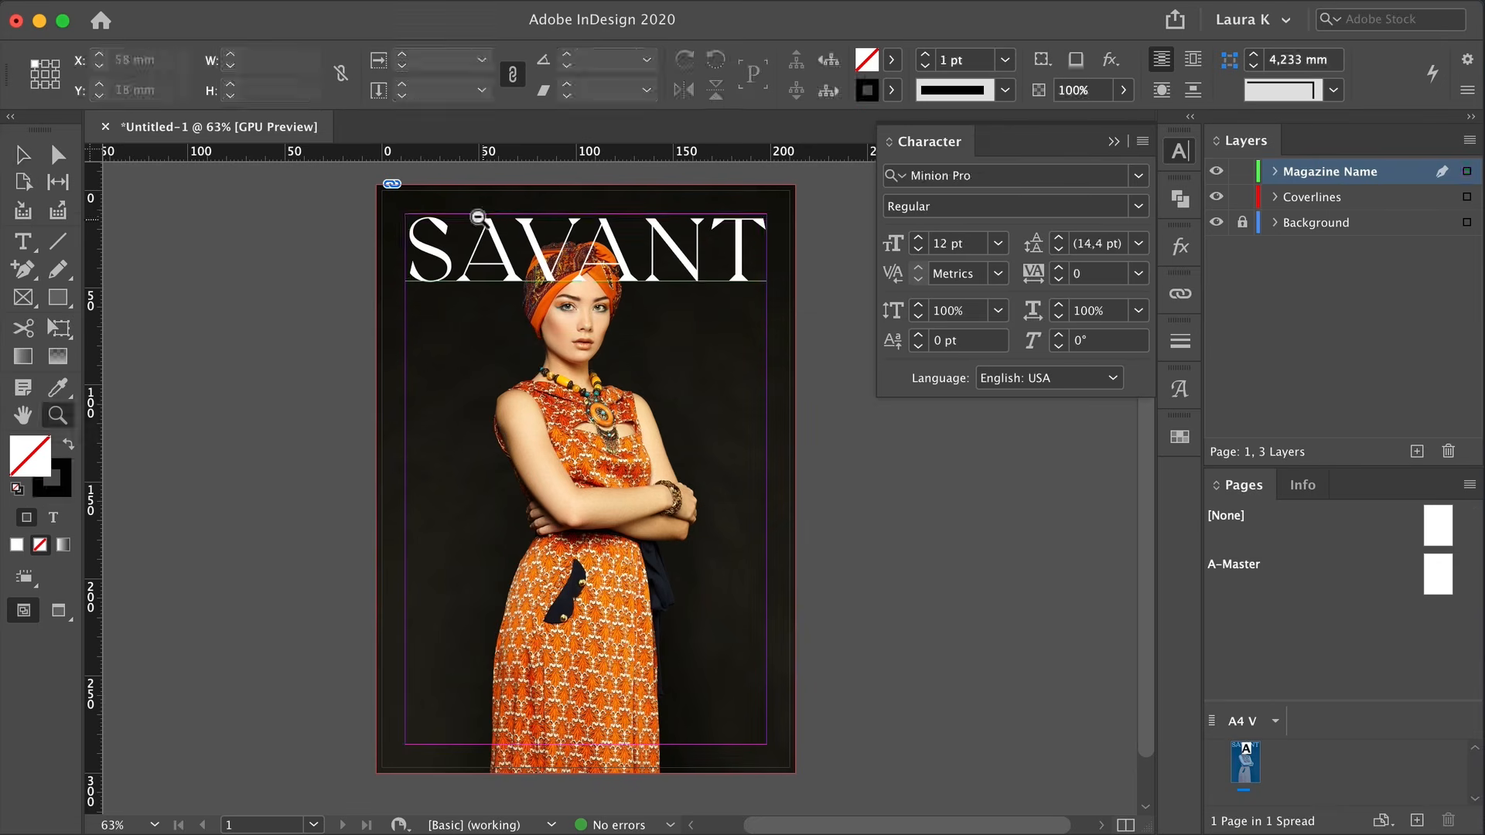
triple_click(476, 219)
left_click_drag(500, 265, 312, 372)
key("v")
left_click(266, 361)
left_click_drag(862, 383, 887, 384)
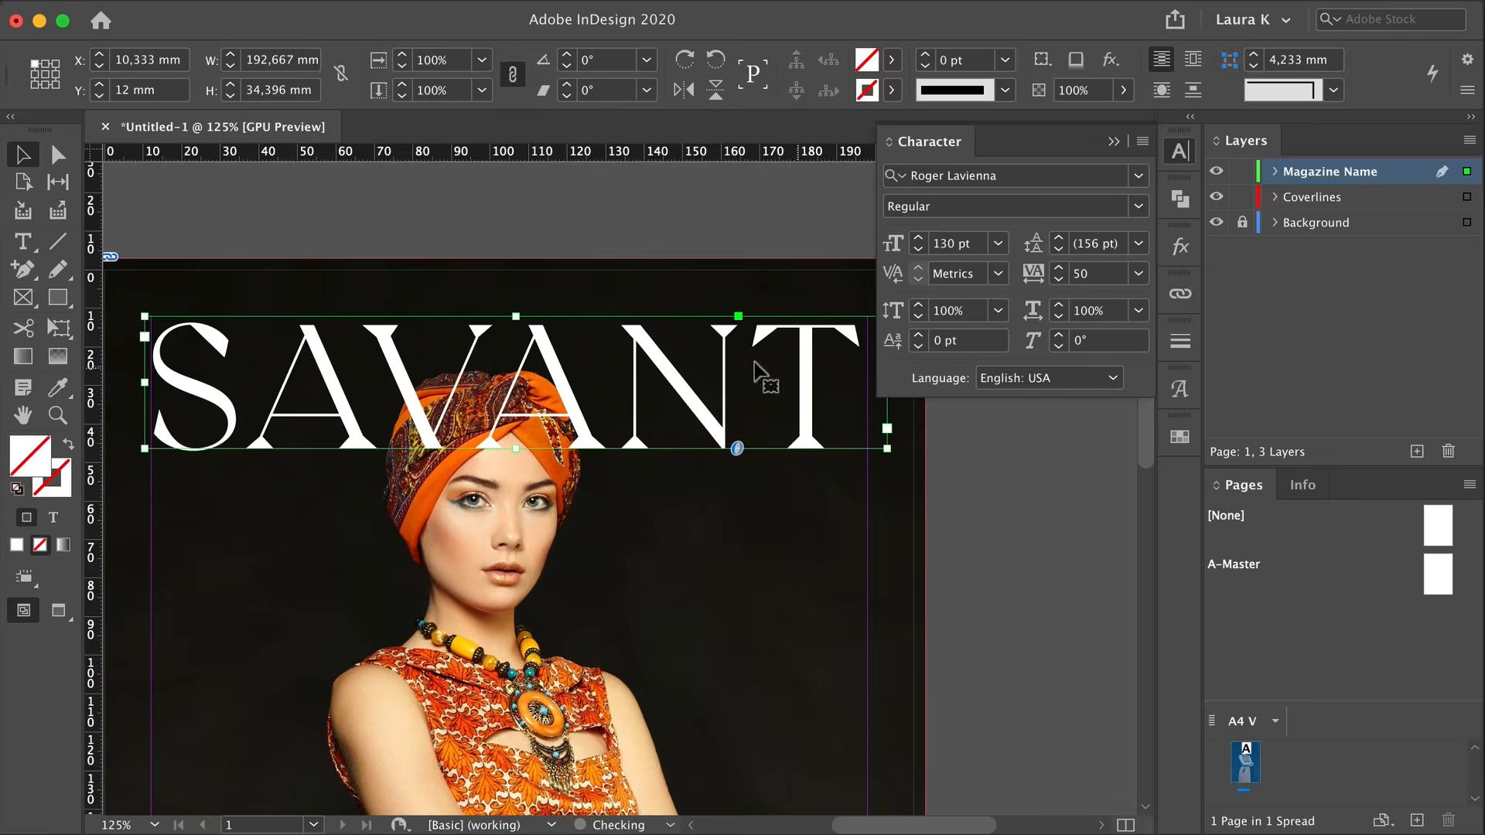
Increase the tracking of the magazine name to 60
double_click(756, 367)
key("super+a")
left_click(1106, 273)
double_click(1106, 273)
type("60")
key("Return")
left_click(23, 151)
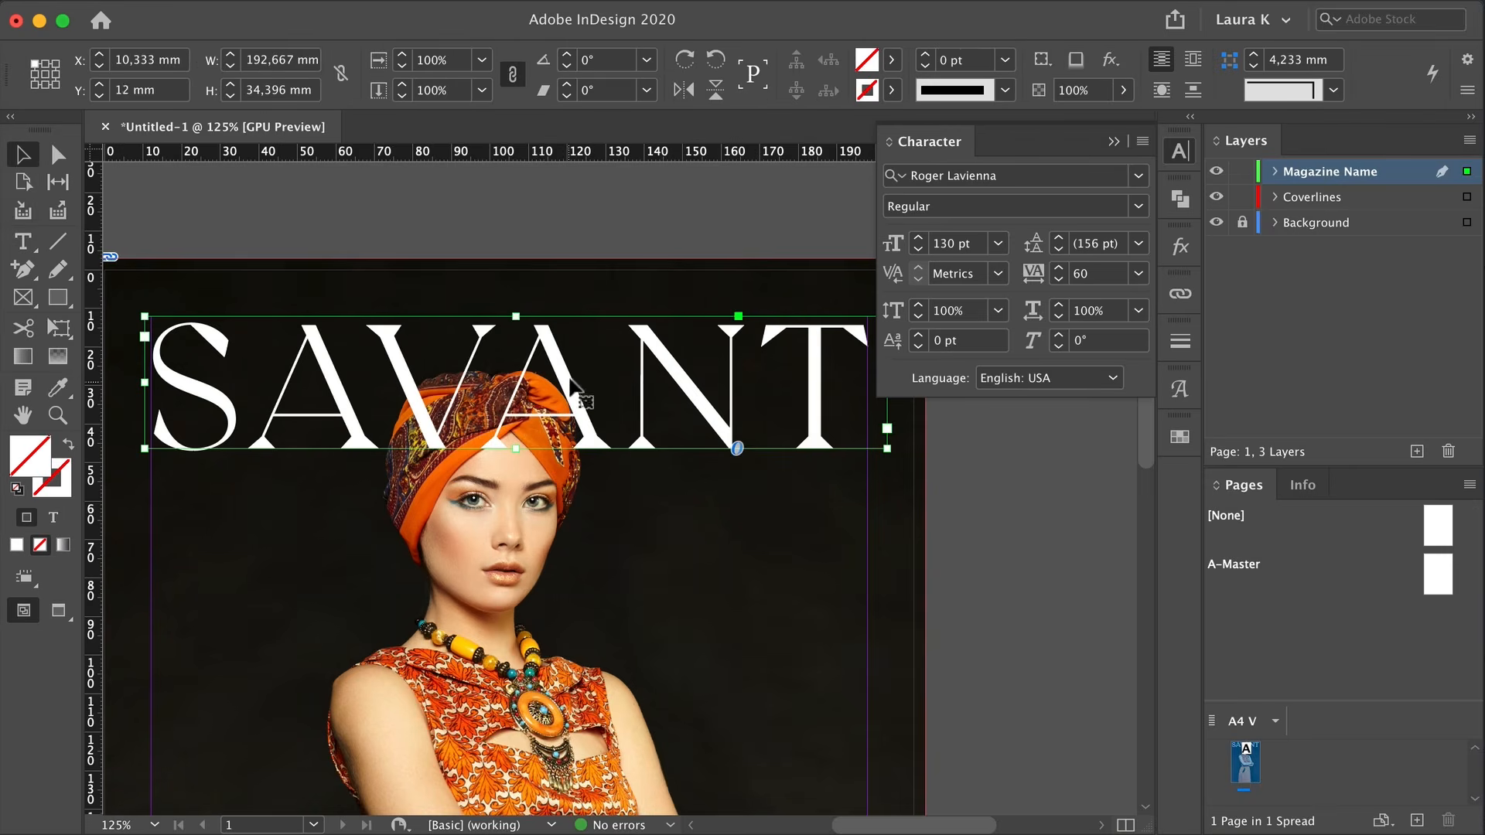
Nudge the magazine name slightly upward at the top of the cover and preview the page without guides
left_click_drag(572, 379, 580, 388)
left_click(708, 565)
key("w")
key("z")
key("v")
left_click(580, 392)
key("w")
left_click(583, 258)
key("w")
key("z")
left_click(642, 560, "alt")
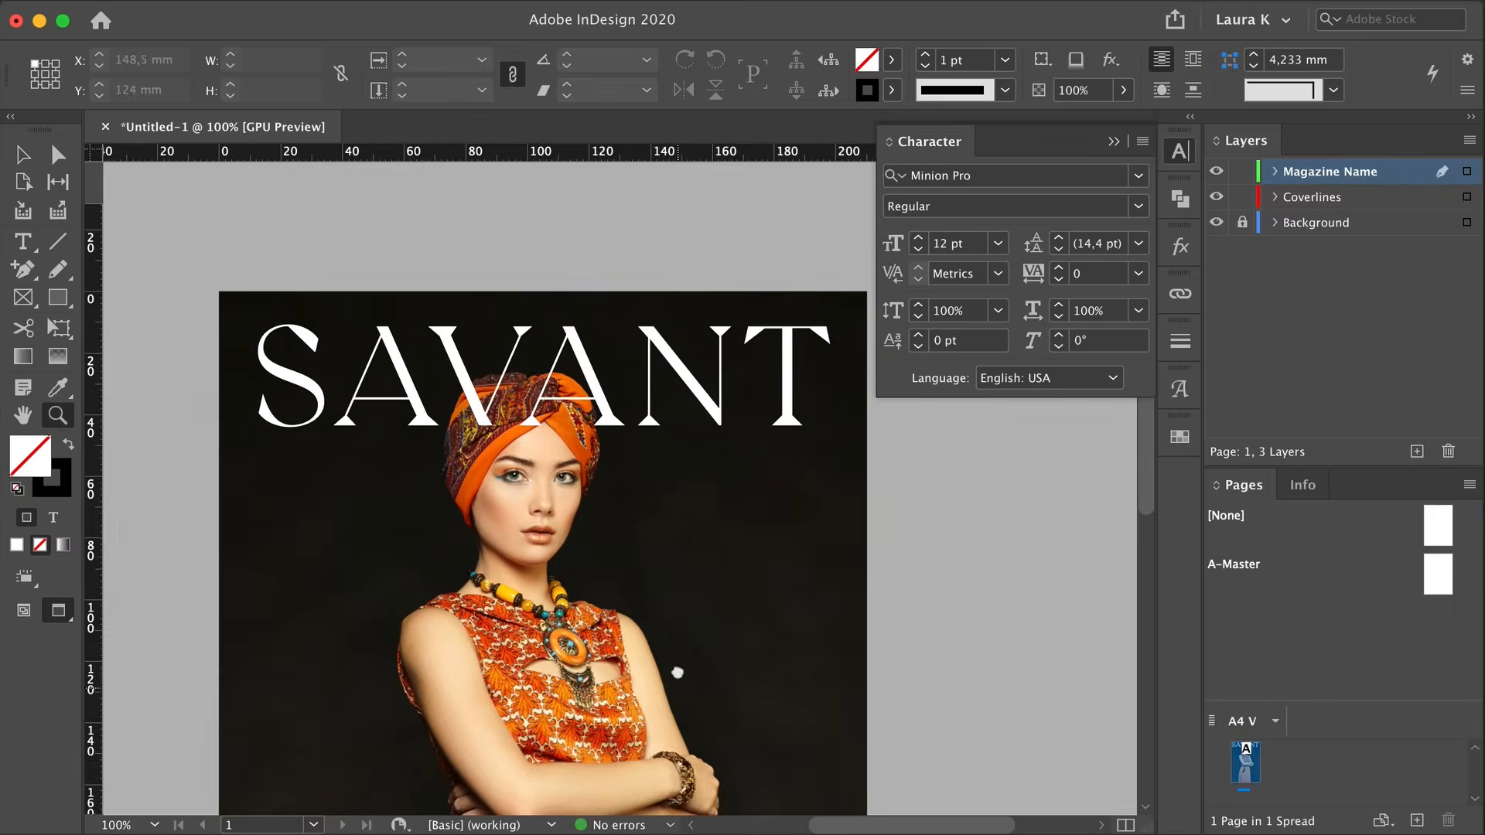
left_click(680, 671, "alt")
Unlock the Background layer to nudge the portrait photo slightly inside its frame, and relock the layer
key("v")
left_click(1243, 223)
left_click(58, 154)
left_click(619, 435)
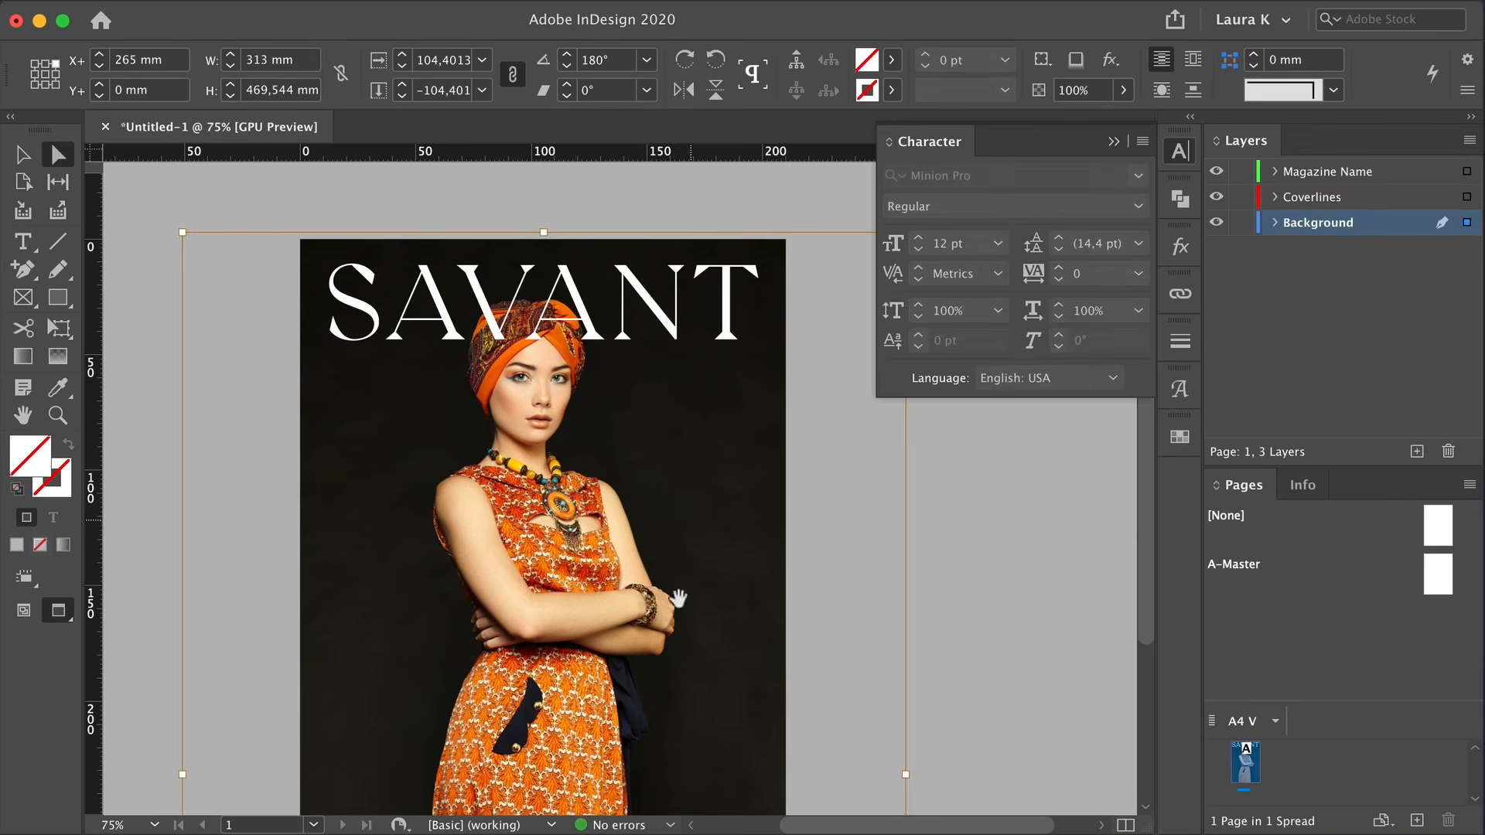
key("z")
left_click(679, 601, "alt")
left_click(680, 602, "alt")
key("a")
left_click_drag(618, 737, 618, 744)
key("z")
left_click(618, 445)
left_click(619, 445)
left_click(619, 445)
left_click_drag(681, 414, 601, 467)
key("a")
key("v")
left_click(1063, 520)
left_click(1242, 222)
Duplicate the magazine name directly below the original and select the copy's text
key("z")
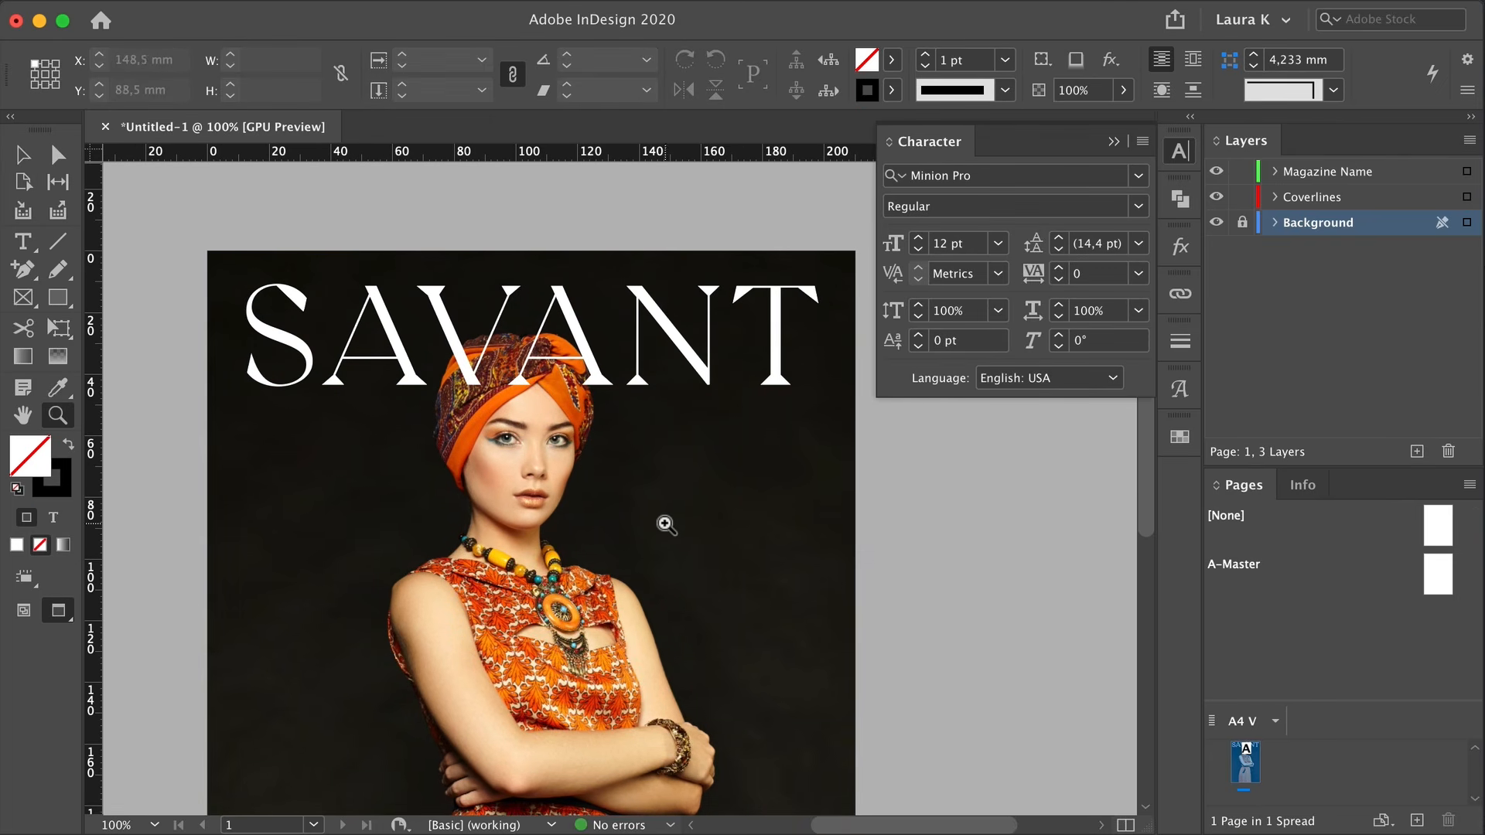
key("v")
left_click(659, 332)
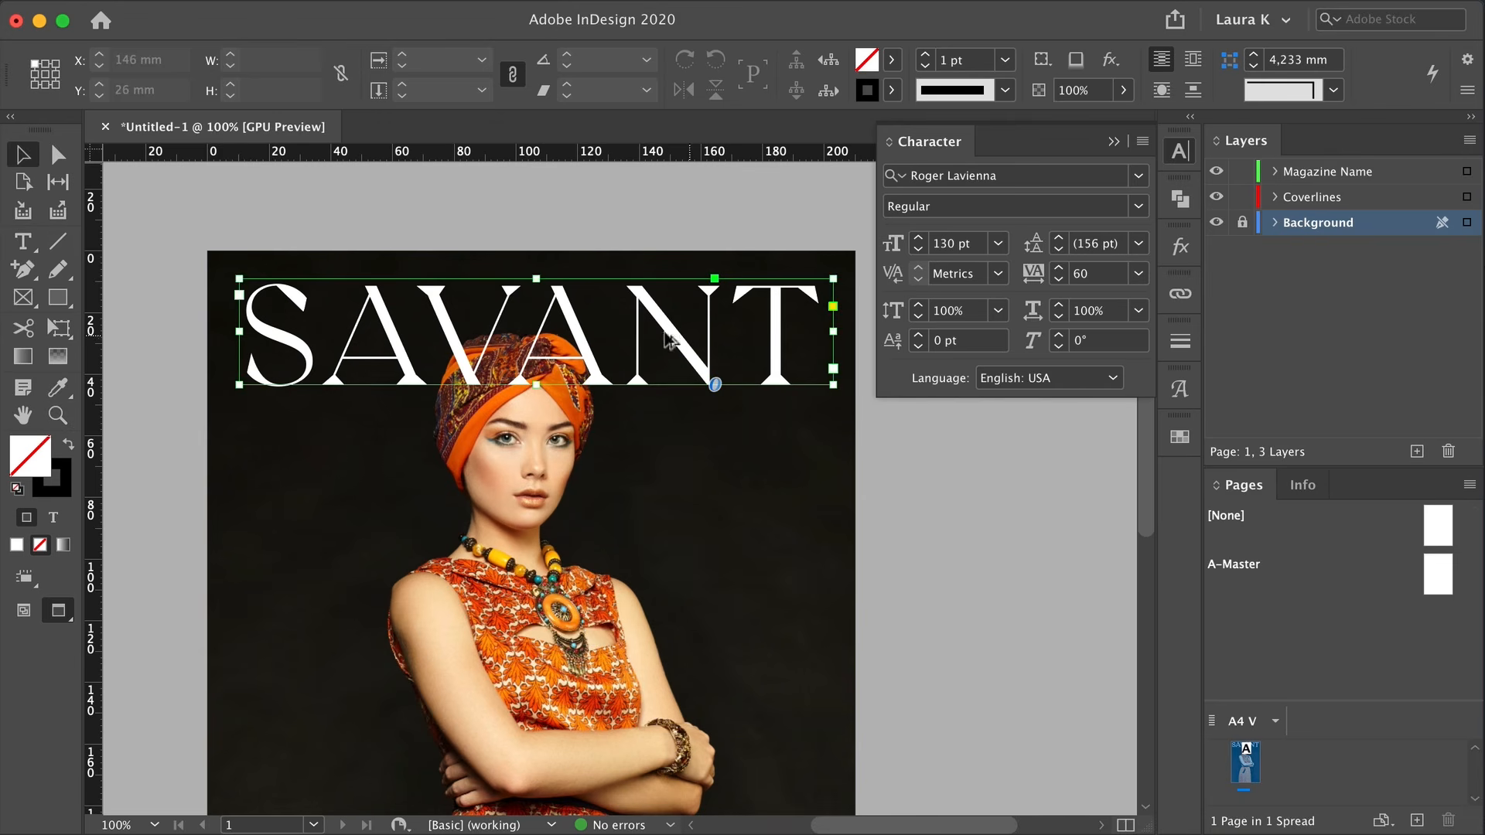
left_click_drag(659, 332, 642, 471)
double_click(637, 456)
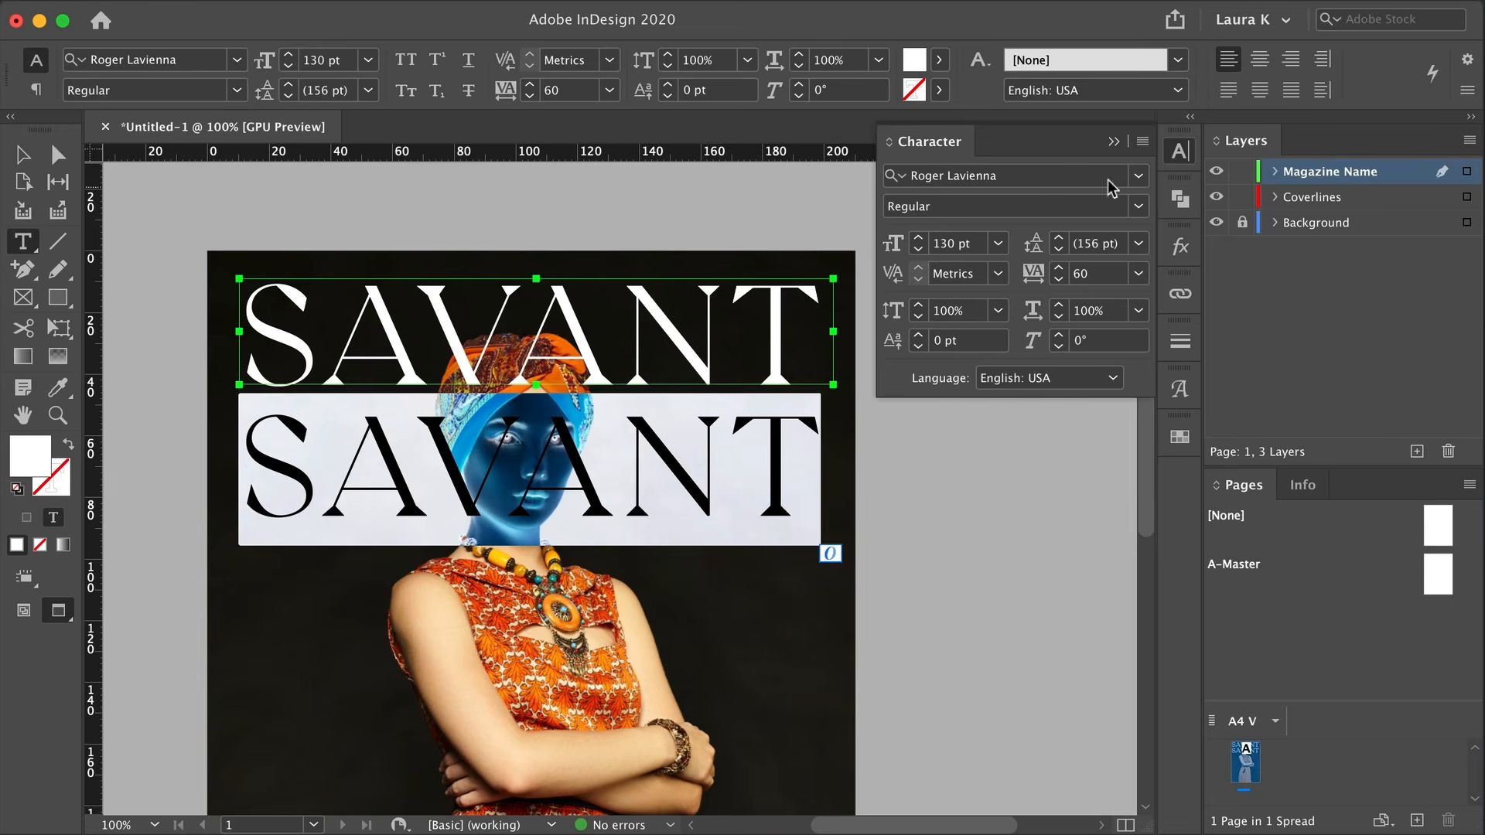
Format the duplicated text in Zuume Cut Regular at 11 pt
left_click(998, 242)
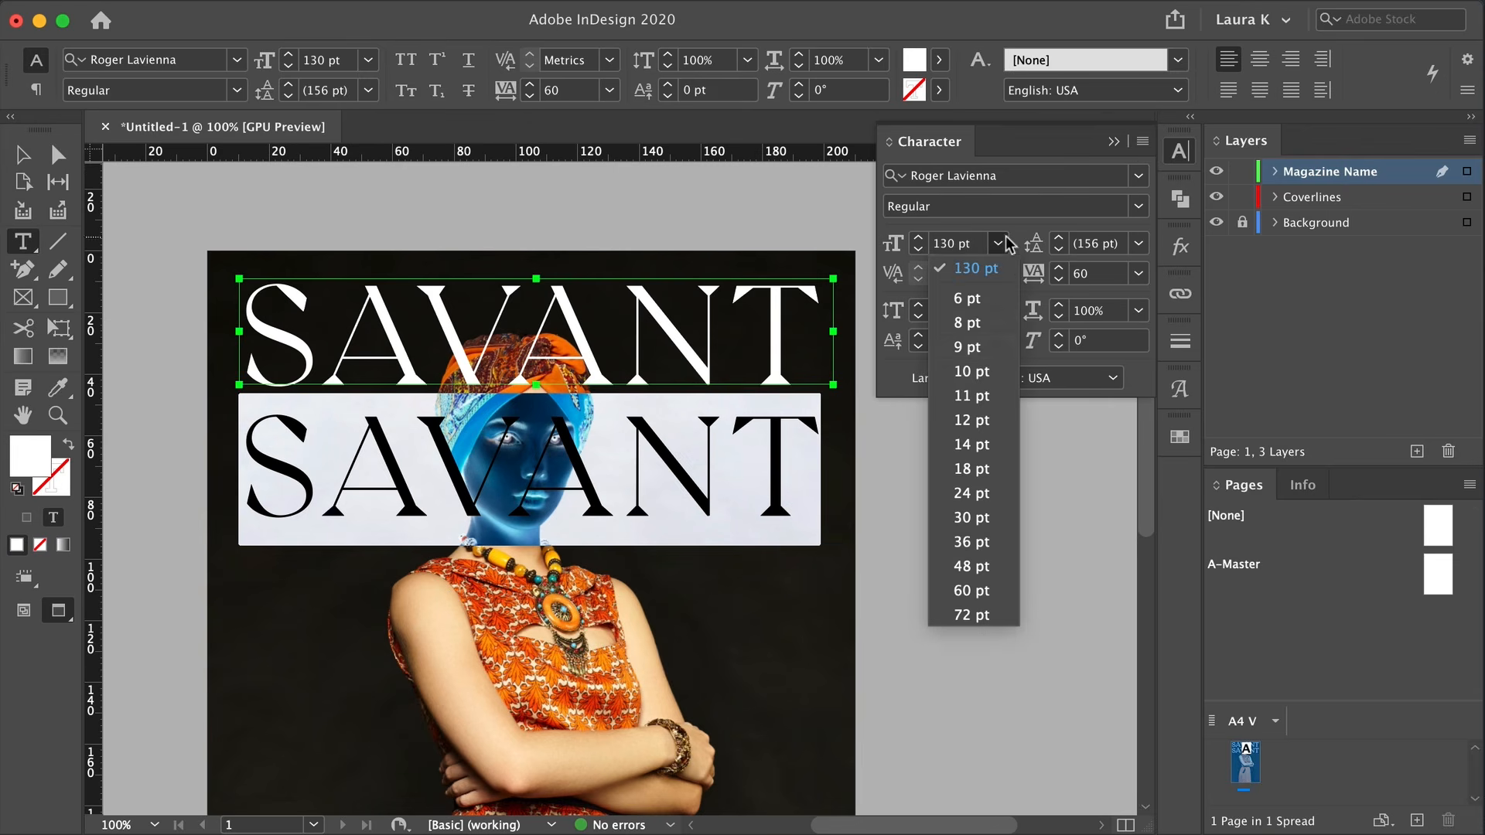
left_click(973, 395)
left_click(988, 175)
type("zuu")
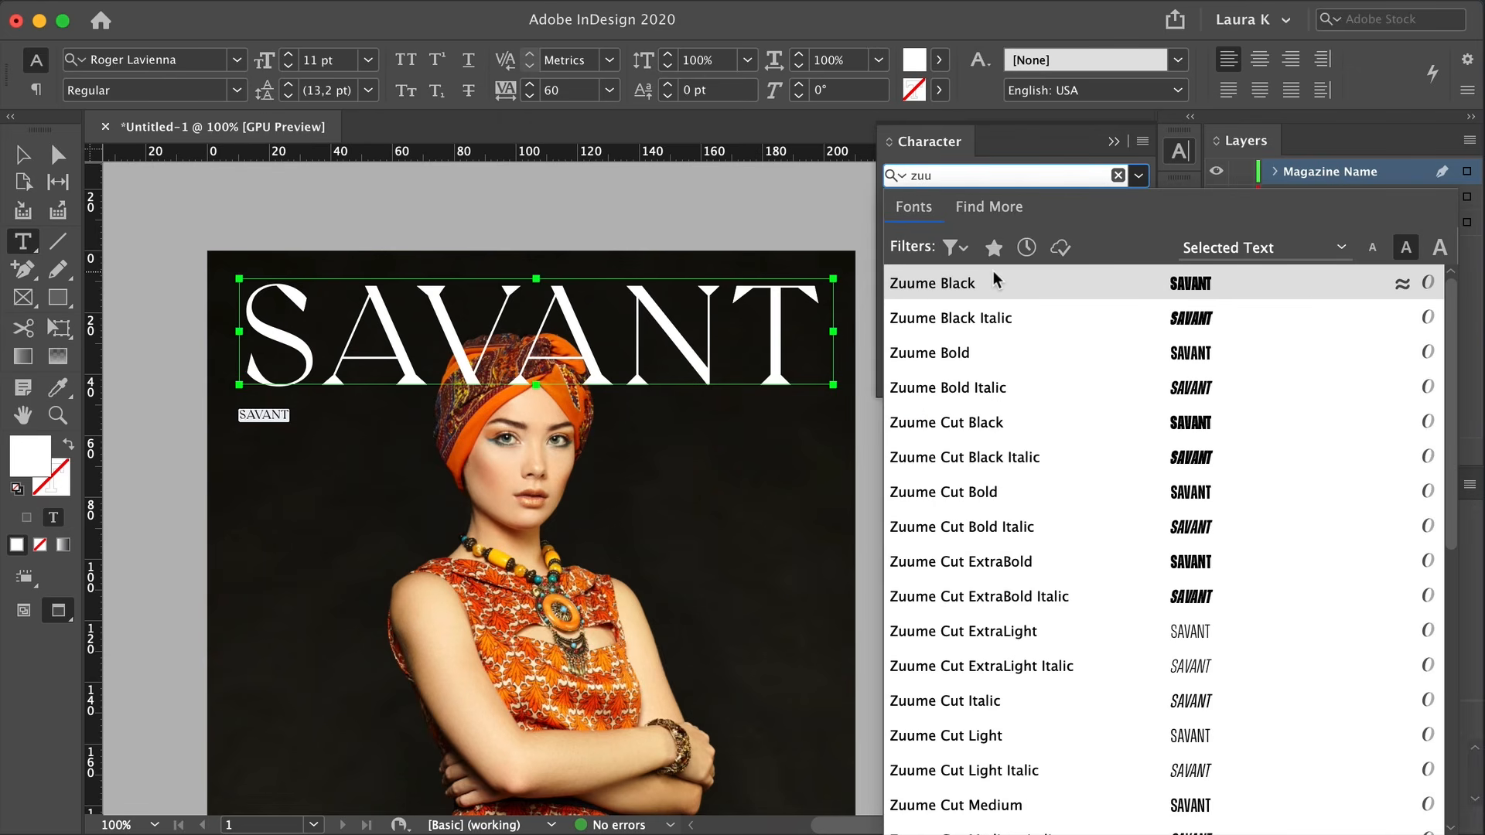
type("me cut")
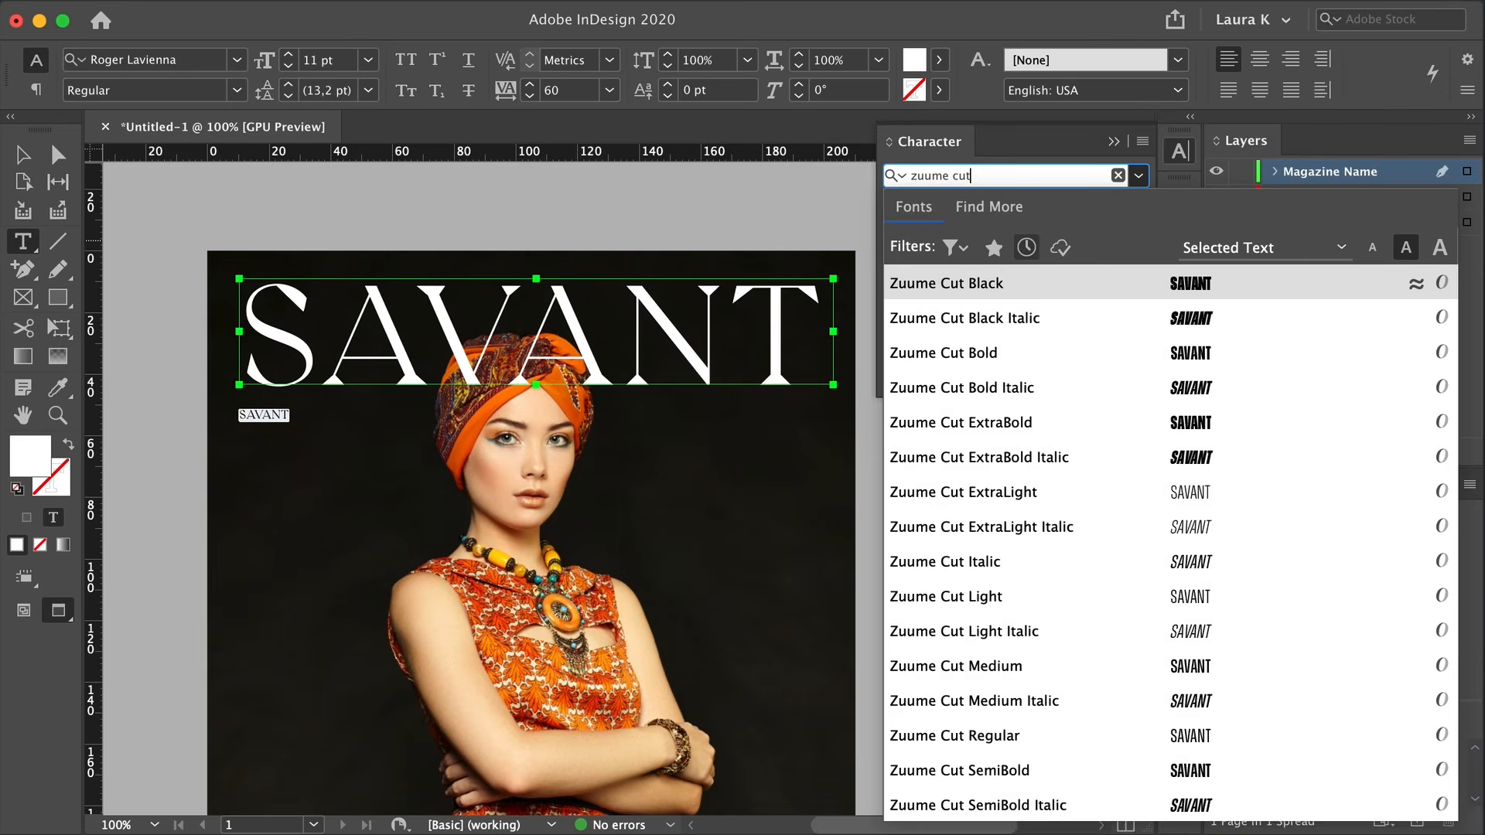
type(" re")
left_click(1088, 290)
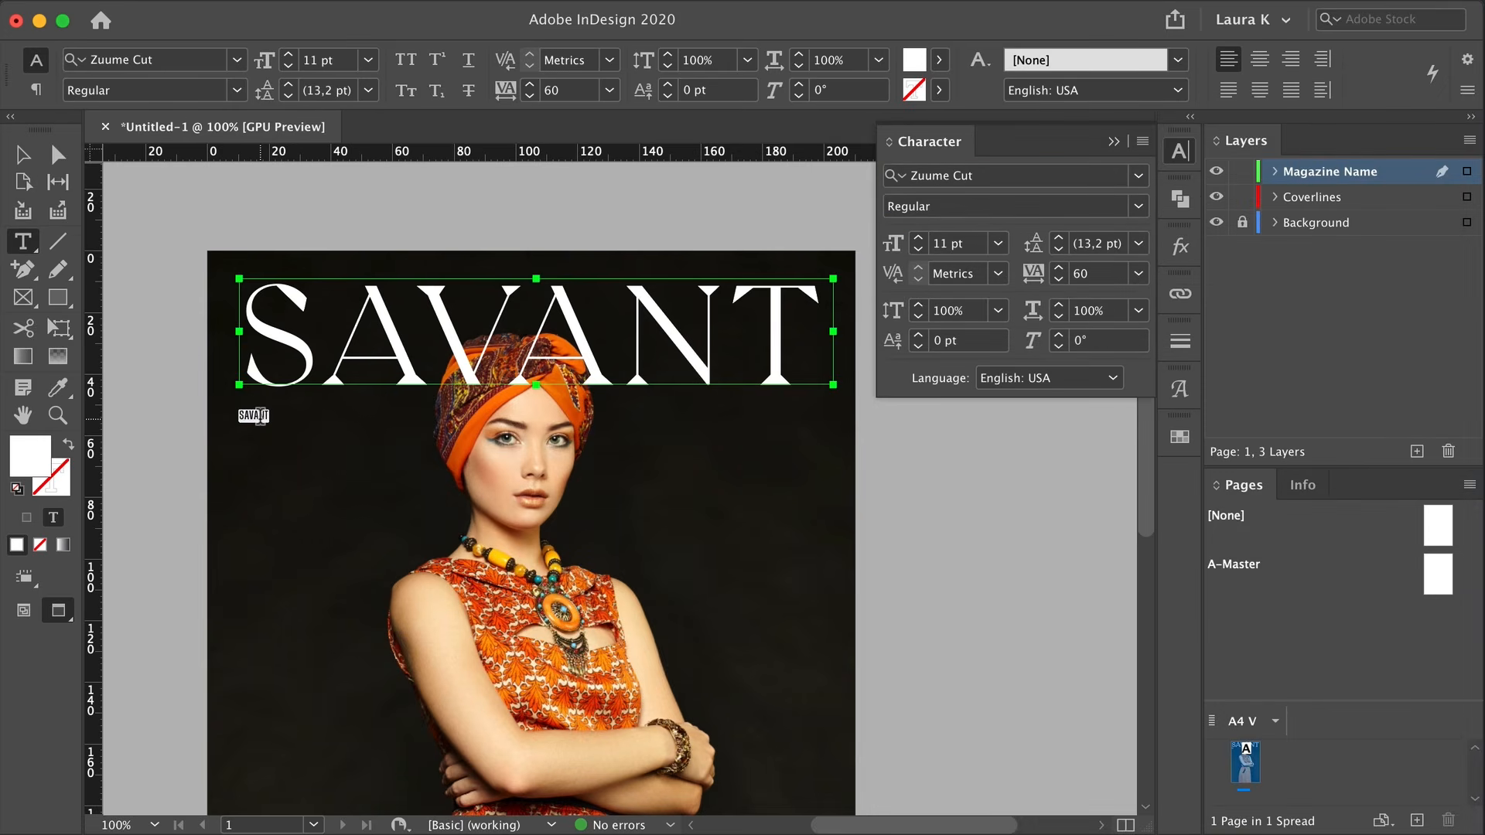
Replace the duplicated text with MAY 2021 and shrink its frame to about 30 by 7 mm
type("MAY 2021")
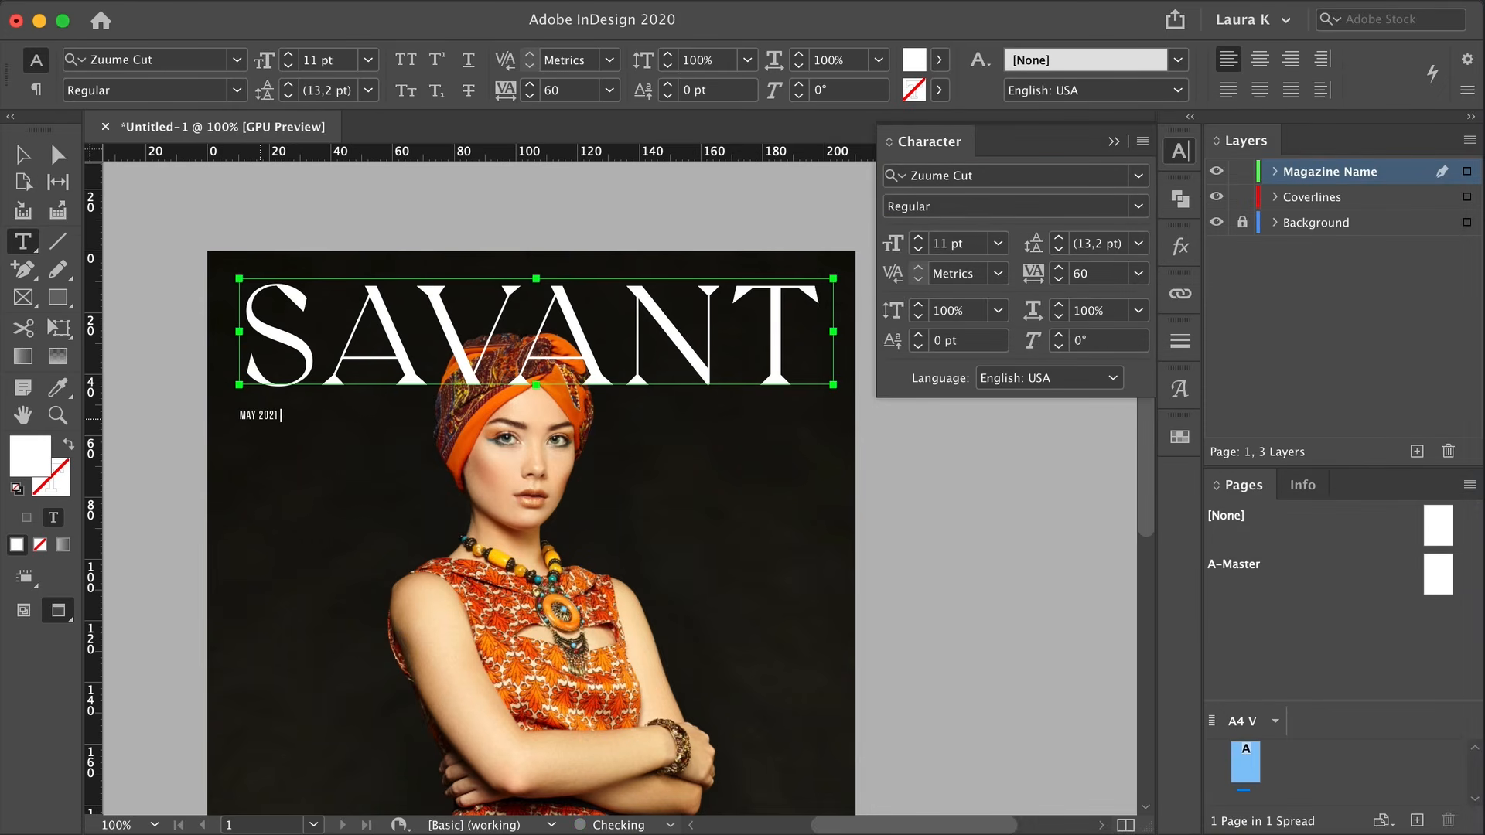
left_click(23, 154)
left_click(485, 501, "super")
left_click(485, 501, "super")
left_click_drag(1050, 556, 298, 430)
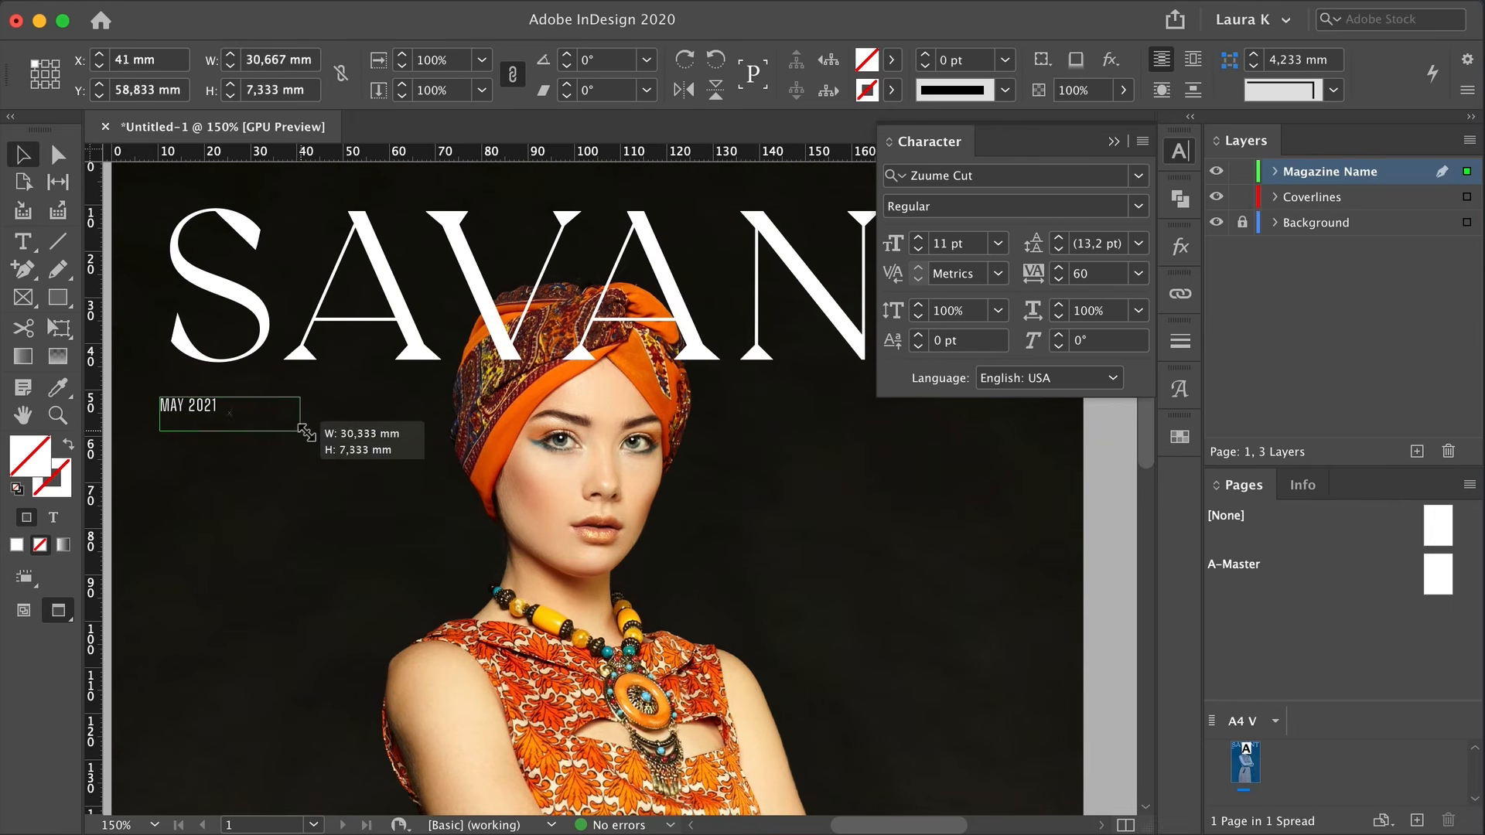
Extend the date line with a centred dot symbol followed by SAVANT.COM
double_click(276, 405)
right_click(276, 405)
mouse_move(449, 546)
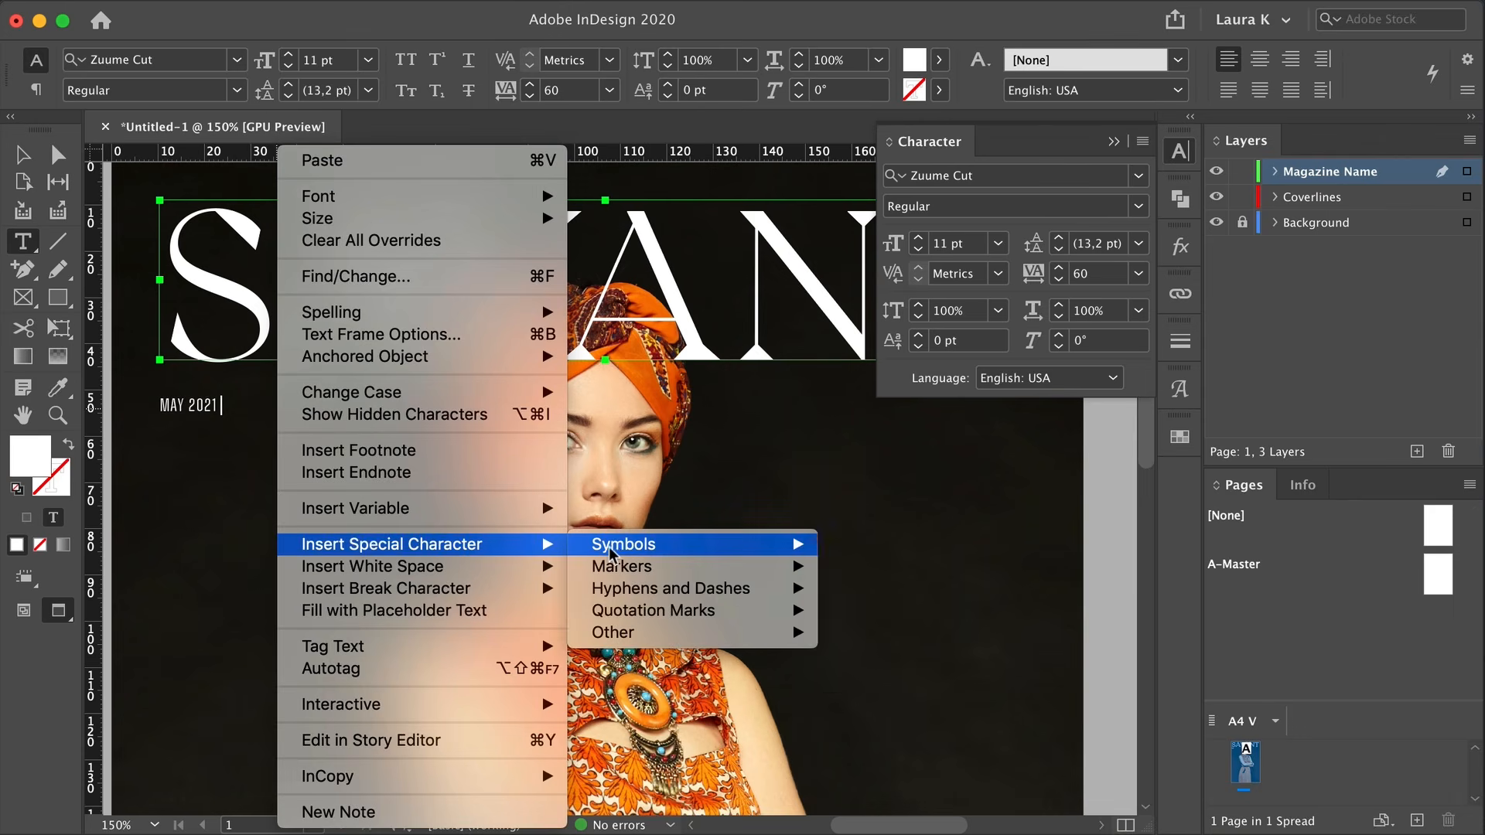
mouse_move(630, 553)
left_click(903, 545)
type("SAVANT.COM")
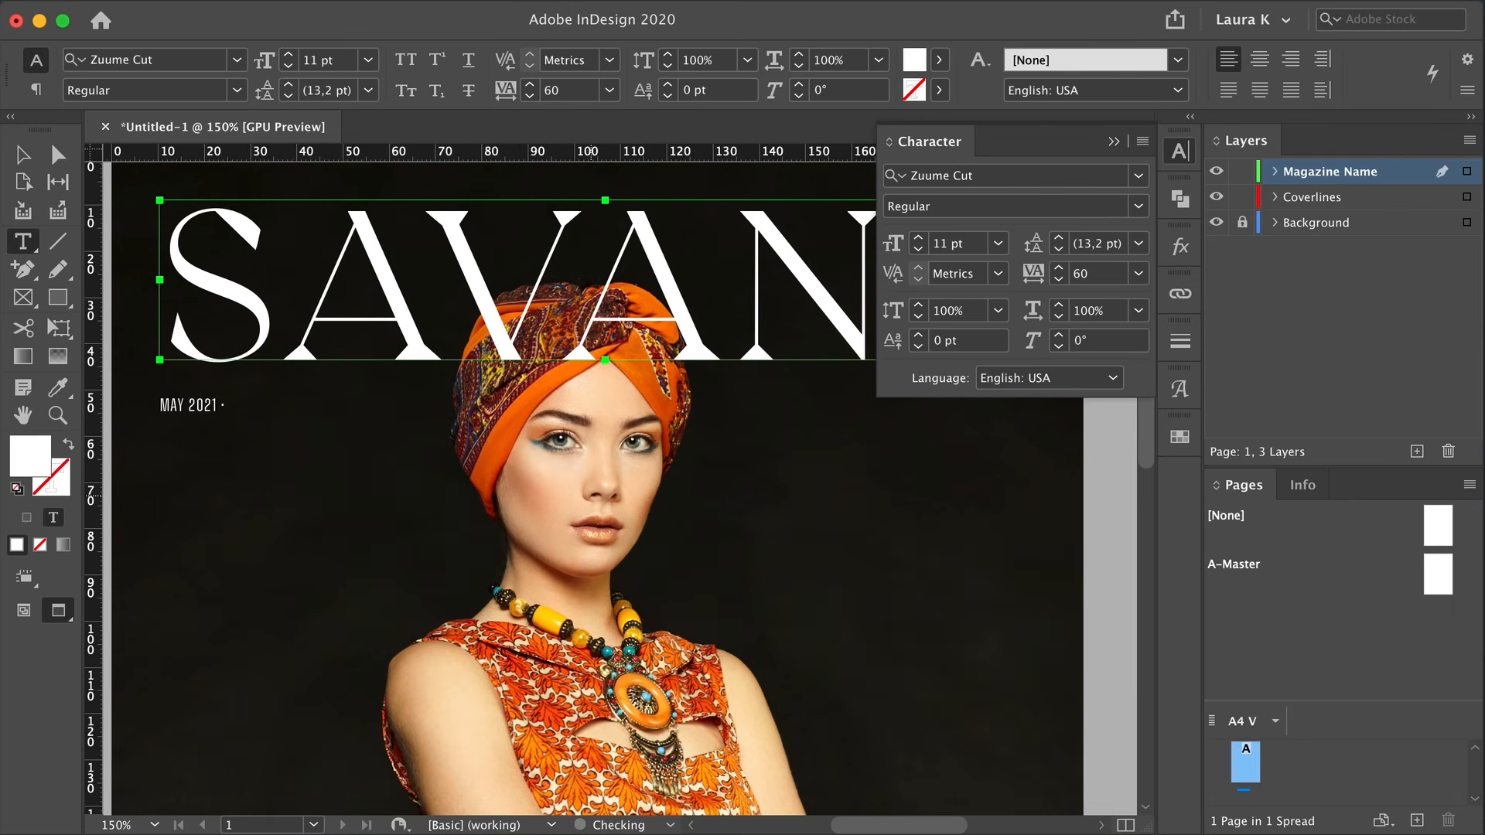
key("Escape")
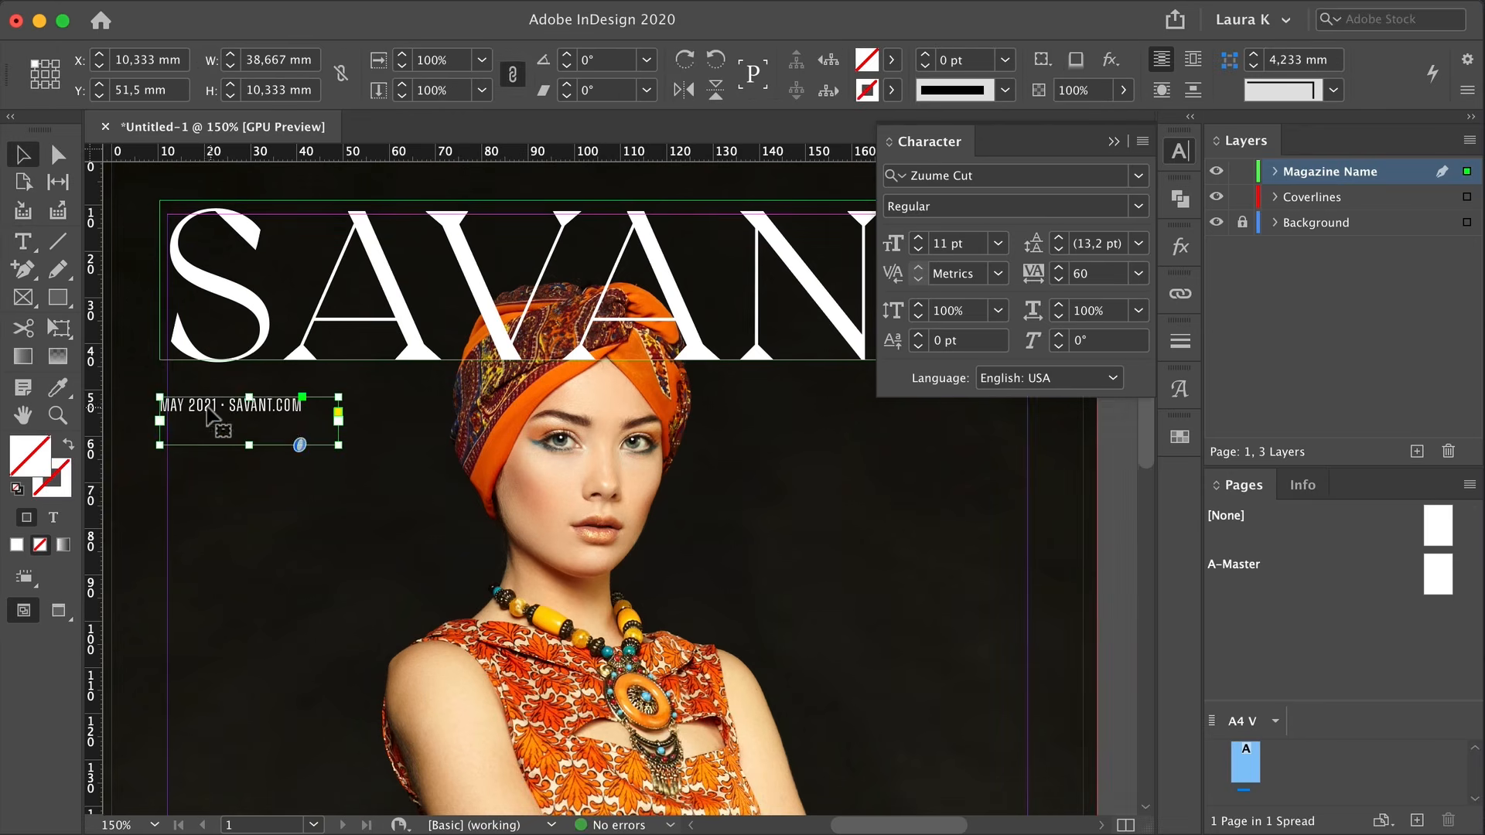
Move the magazine name left to X 9.55 mm so the S lines up with the left margin
key("super+equal")
left_click(185, 342, "super")
left_click(186, 342, "super")
left_click(186, 342, "super")
left_click(187, 343, "super")
left_click_drag(206, 331, 187, 330)
Scale the magazine name up slightly to 193.85 mm wide so the T reaches the right margin
left_click(575, 417, "alt+super")
left_click_drag(754, 402, 234, 406)
left_click(234, 406, "alt+super")
left_click_drag(921, 422, 386, 444)
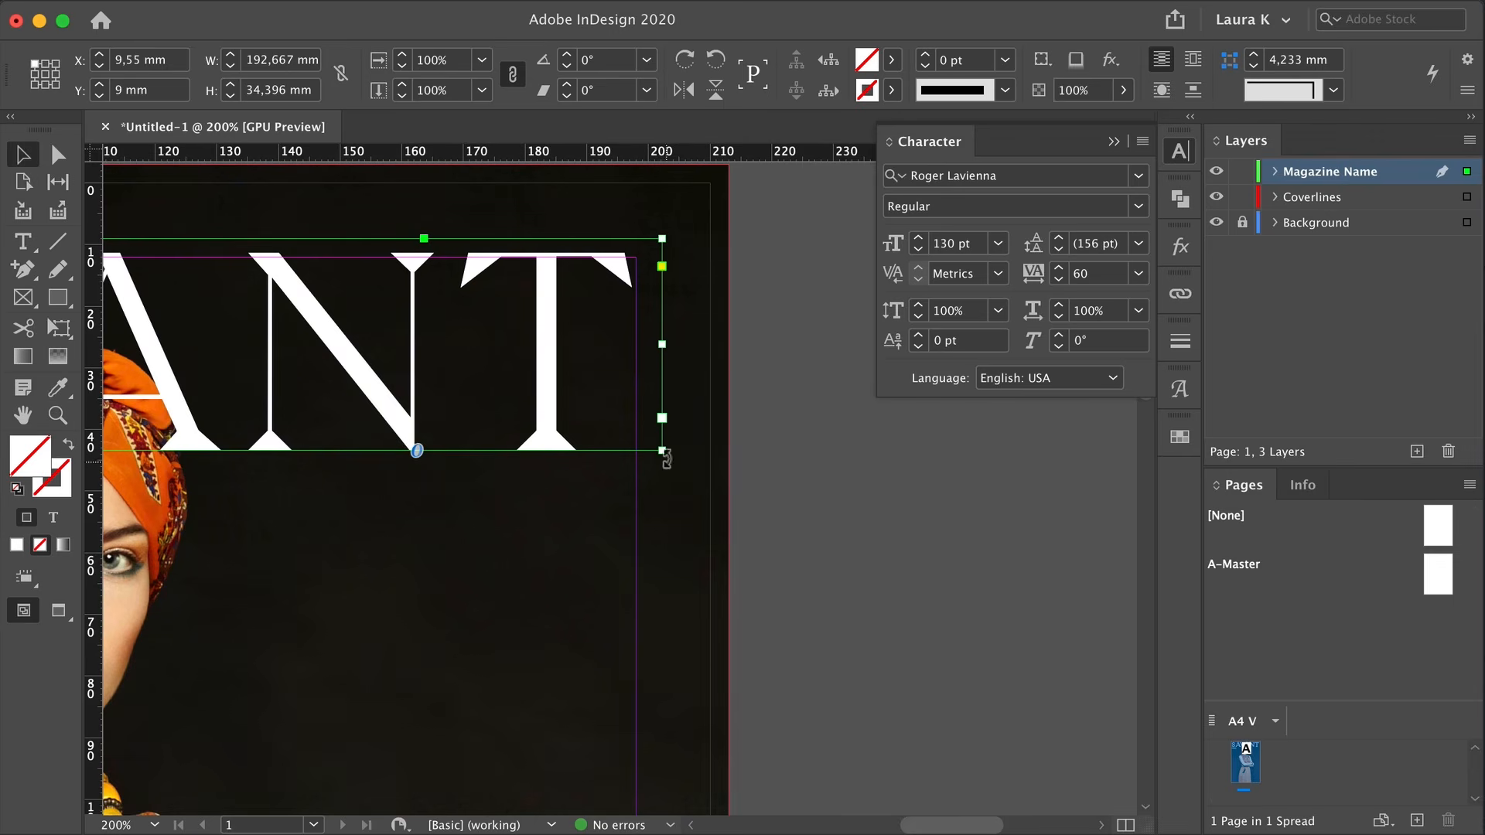
left_click_drag(662, 450, 668, 452)
left_click(764, 452)
Align the date line with the left margin below the title at X 12 mm, Y 47.2 mm, with a frame height of 5.8 mm
left_click_drag(534, 451, 1083, 425)
left_click_drag(174, 505, 490, 471)
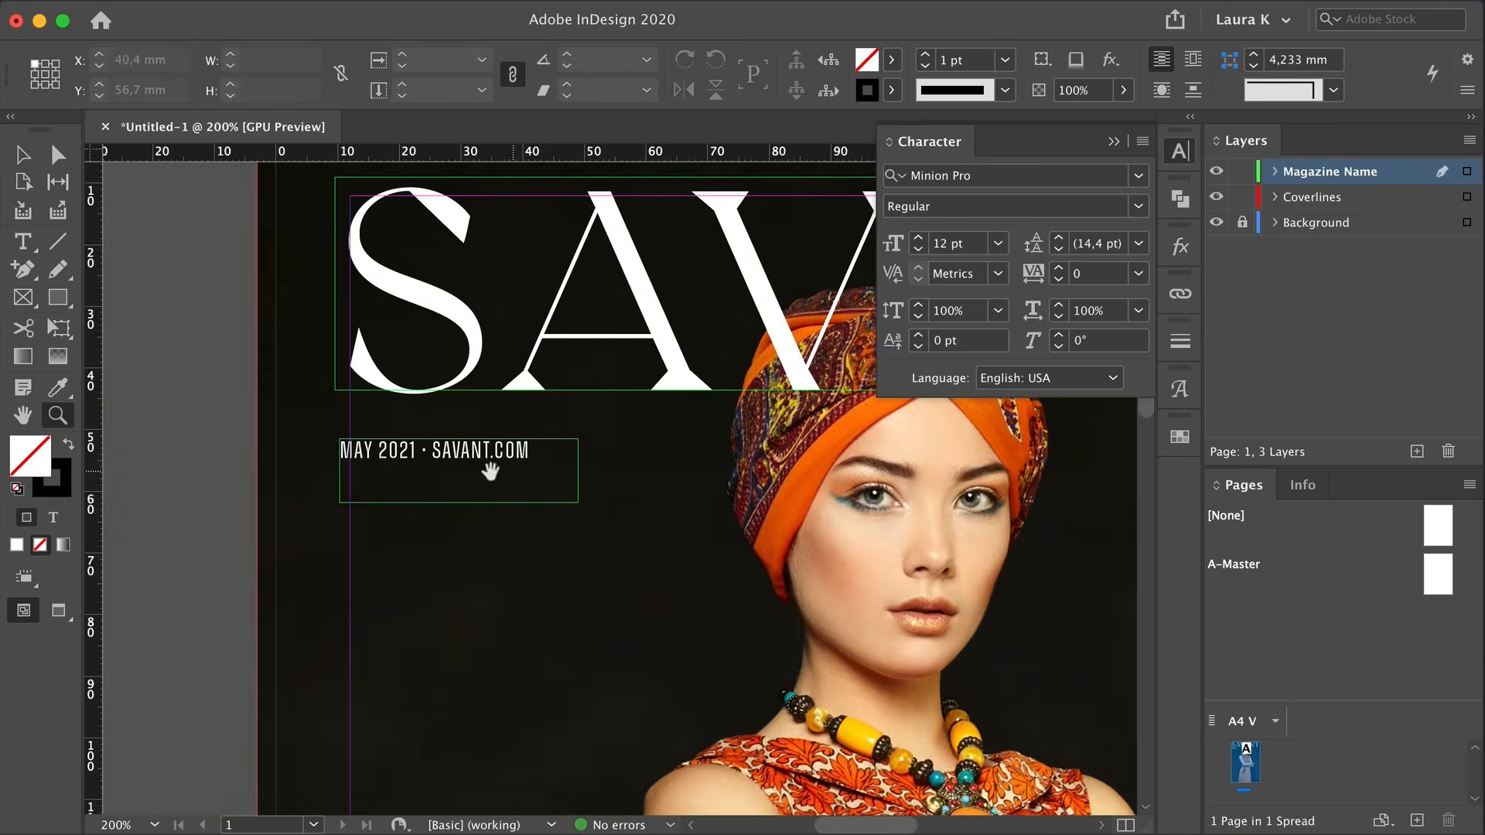
left_click(402, 471, "super")
left_click(403, 471, "super")
left_click_drag(339, 420, 359, 366)
left_click_drag(539, 479, 539, 424)
left_click(741, 460, "alt+super")
left_click(741, 459, "alt+super")
left_click(741, 459, "alt+super")
left_click(744, 462, "alt+super")
scroll(851, 503, "right", 3)
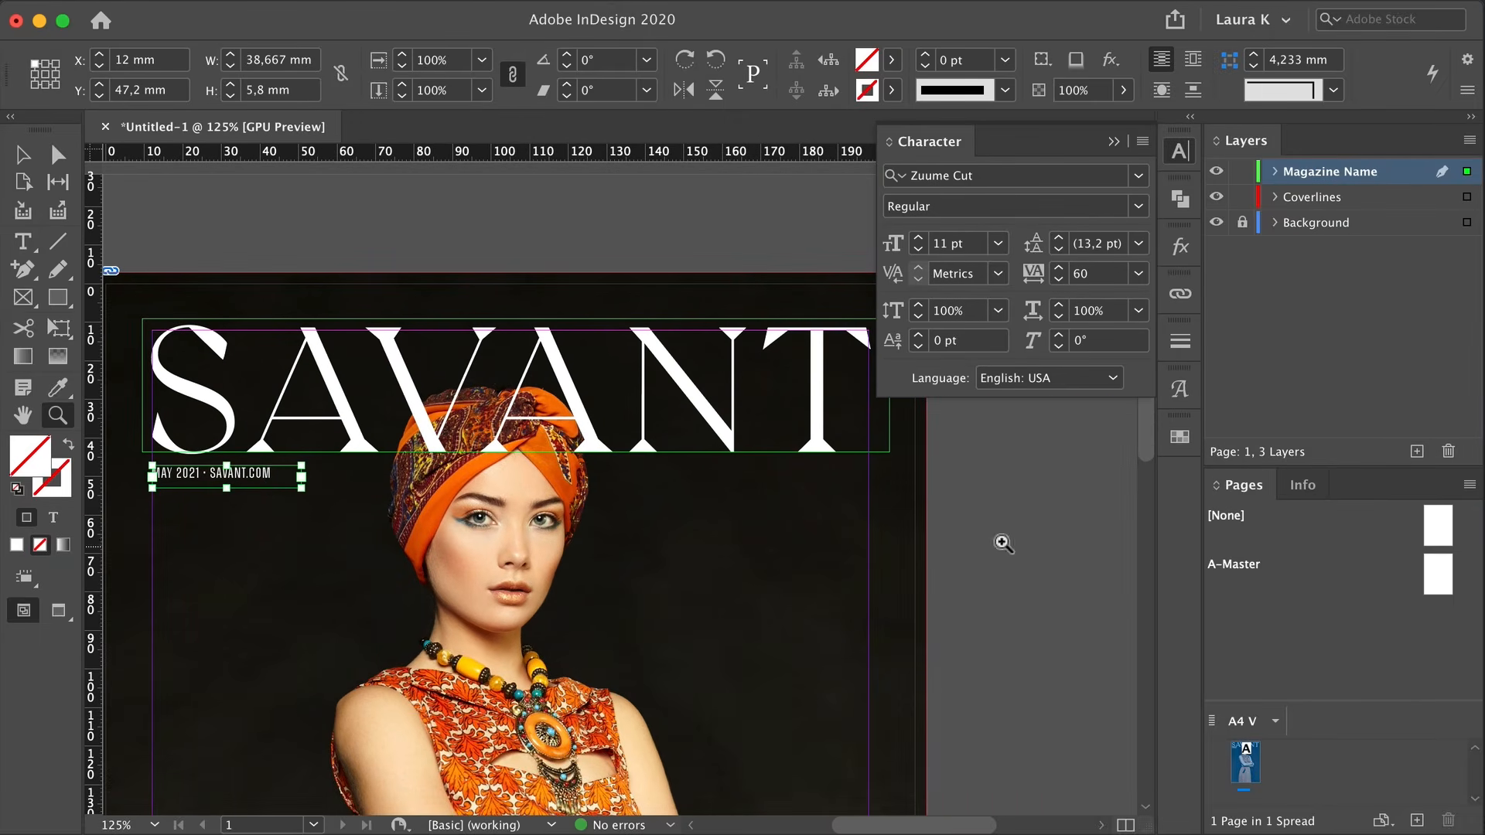
Copy the magazine name below the original, transfer the copy to the Coverlines layer and lock the Magazine Name layer
key("super+0")
left_click(534, 216)
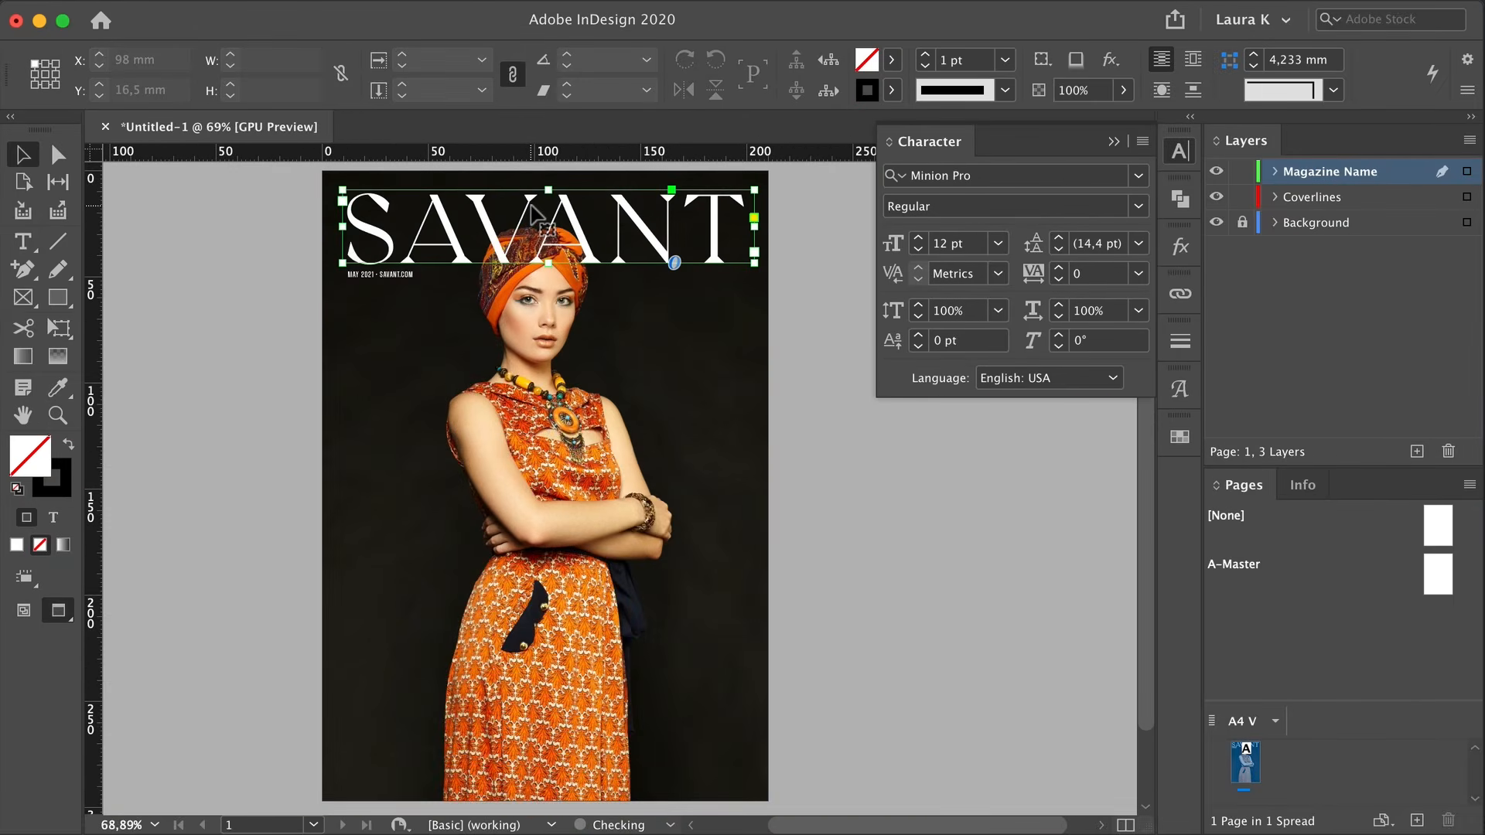
left_click_drag(534, 217, 534, 356)
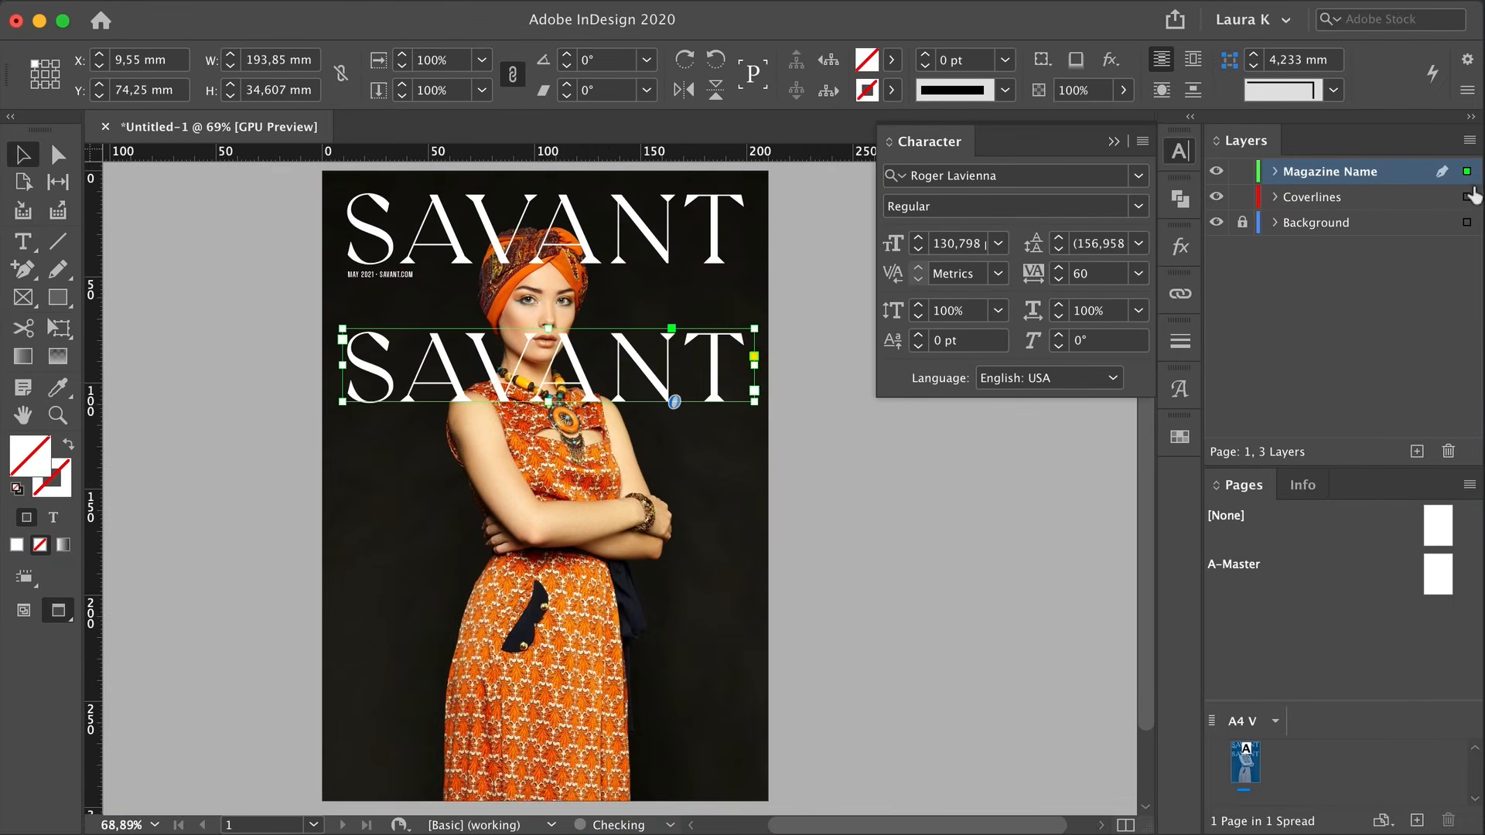
left_click_drag(1467, 192, 1466, 198)
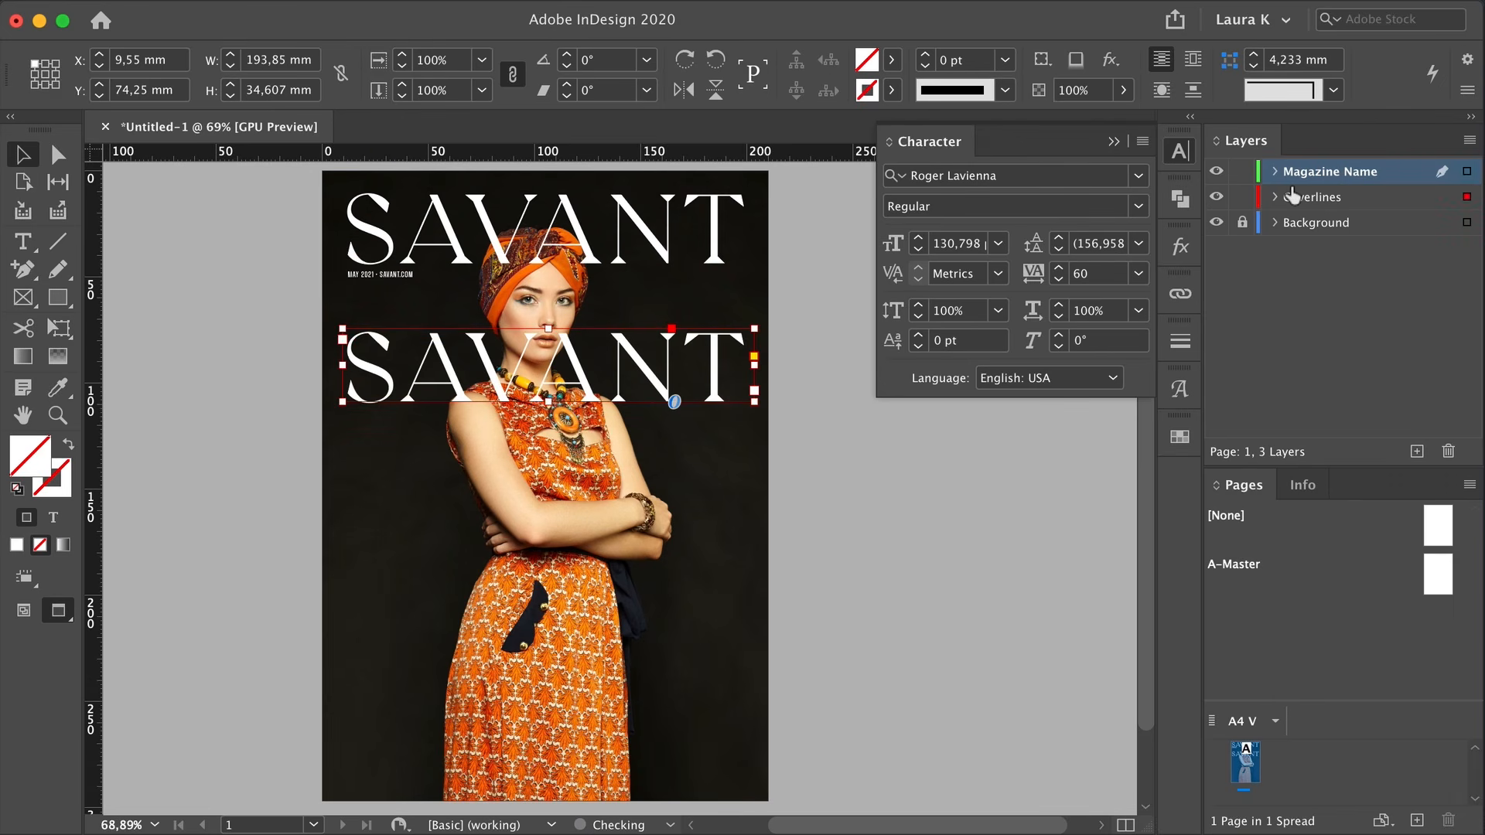
left_click(1293, 197)
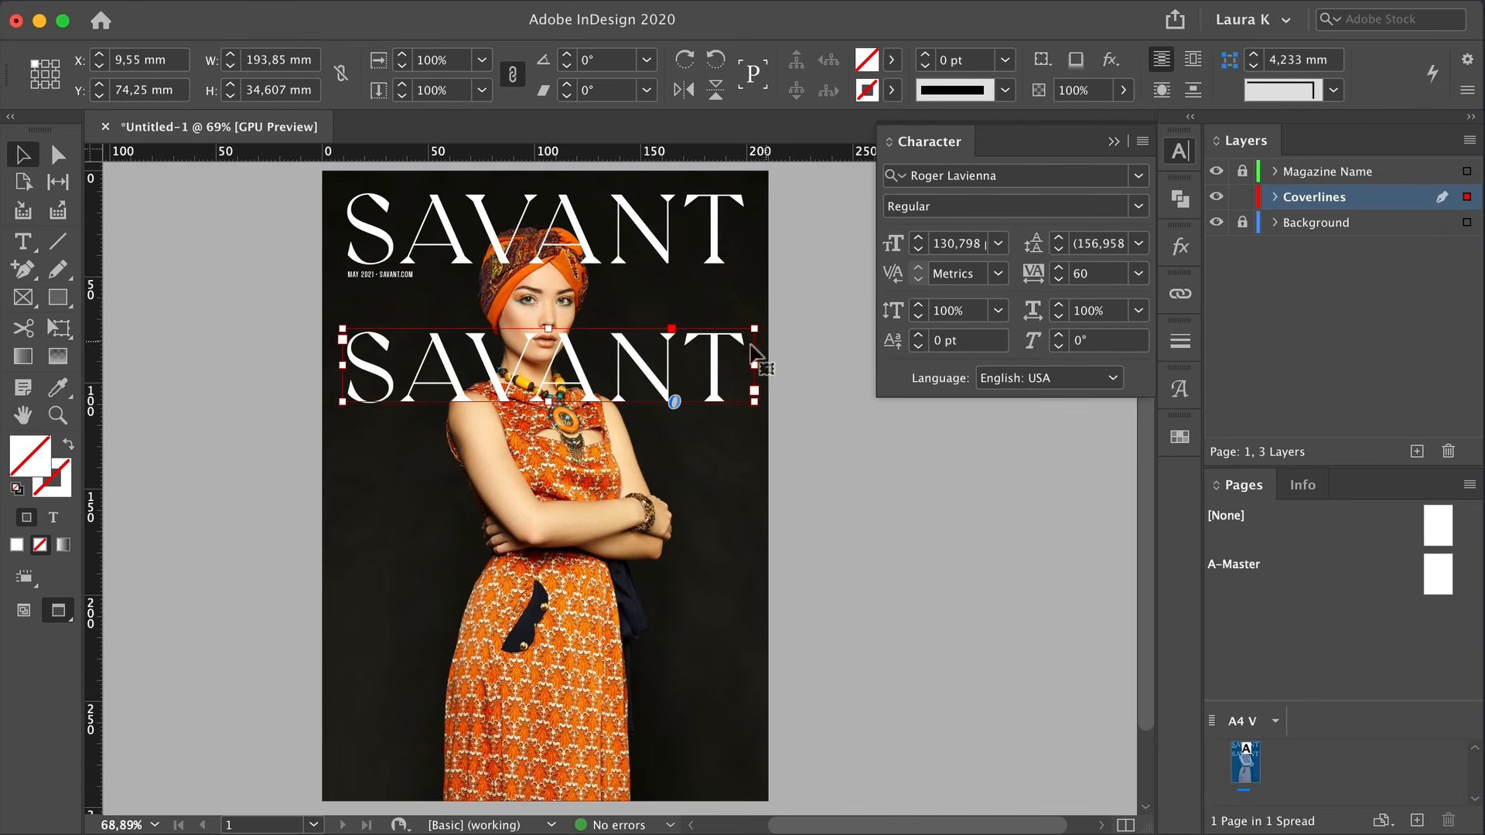
Format the copied text on the Coverlines layer in Zuume Cut Regular at 72 pt
double_click(690, 353)
key("super+a")
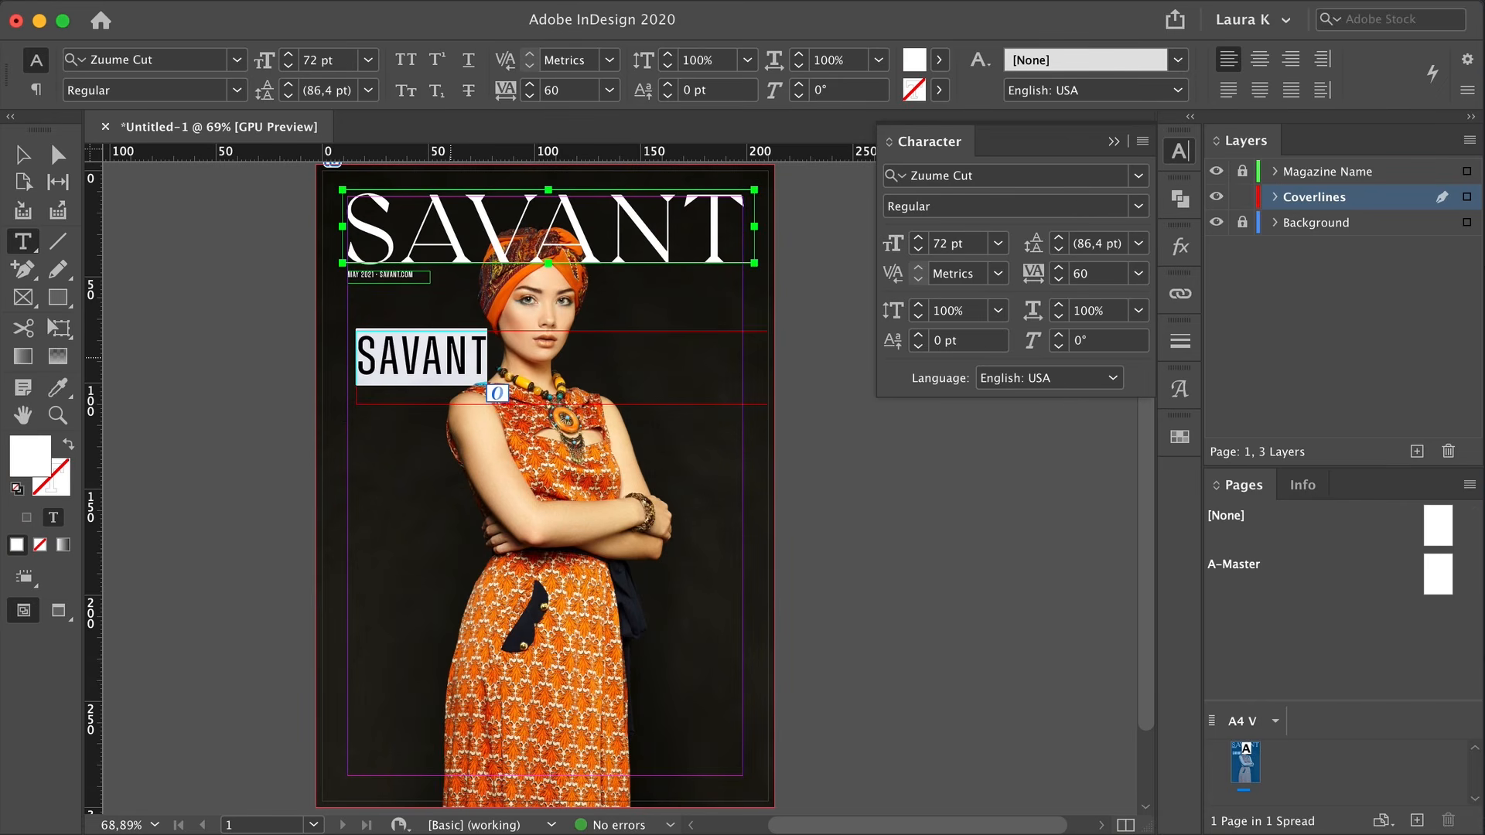
Replace the copied text with the cover star's full name in capitals on two lines, and resize its frame to 115.85 × 86.607 mm
type("JODIE SANTOS")
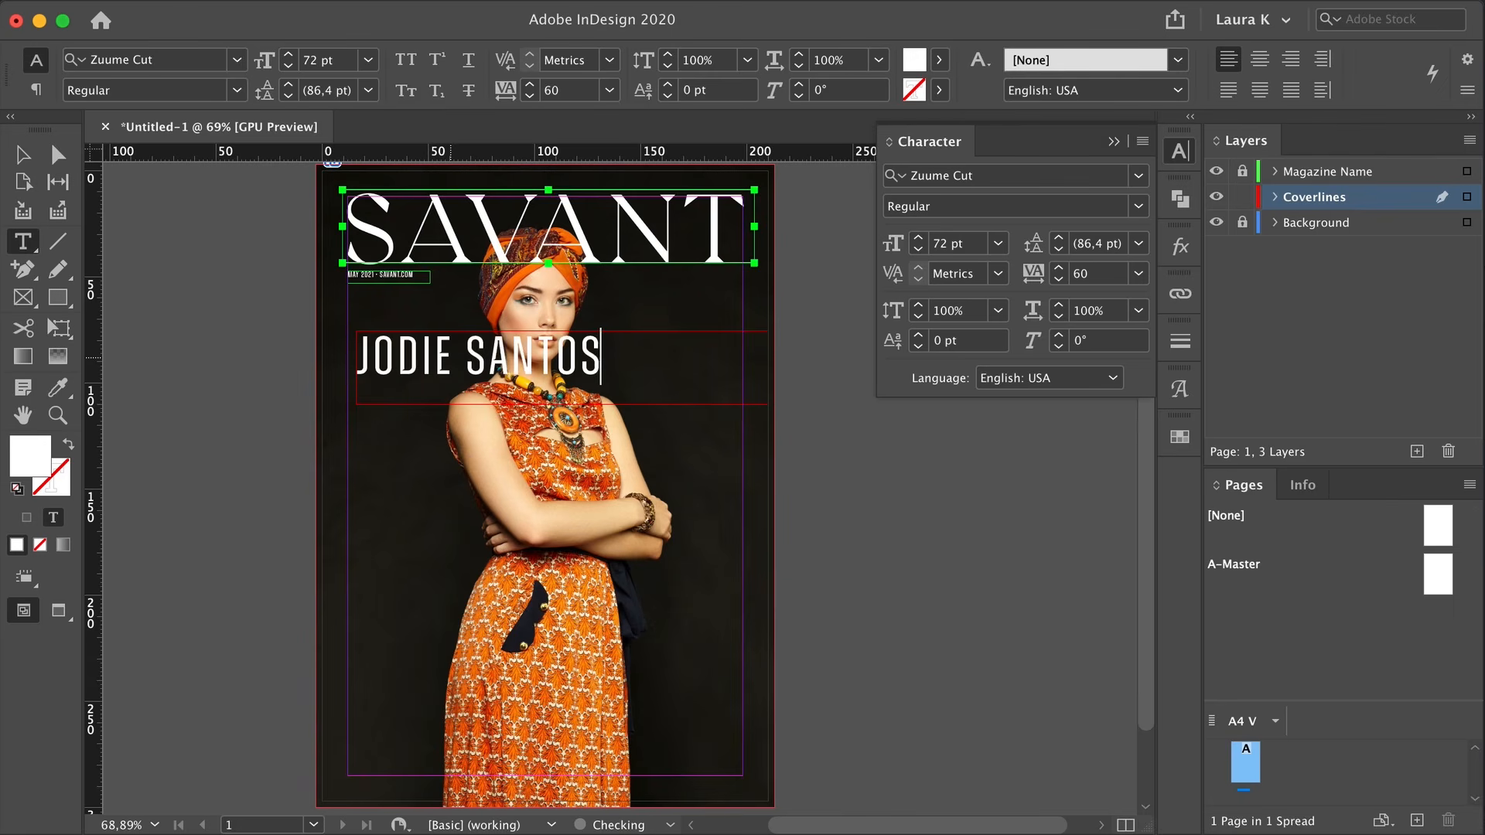
key("BackSpace")
key("BackSpace")
key("BackSpace")
key("BackSpace")
key("BackSpace")
key("BackSpace")
key("BackSpace")
key("Escape")
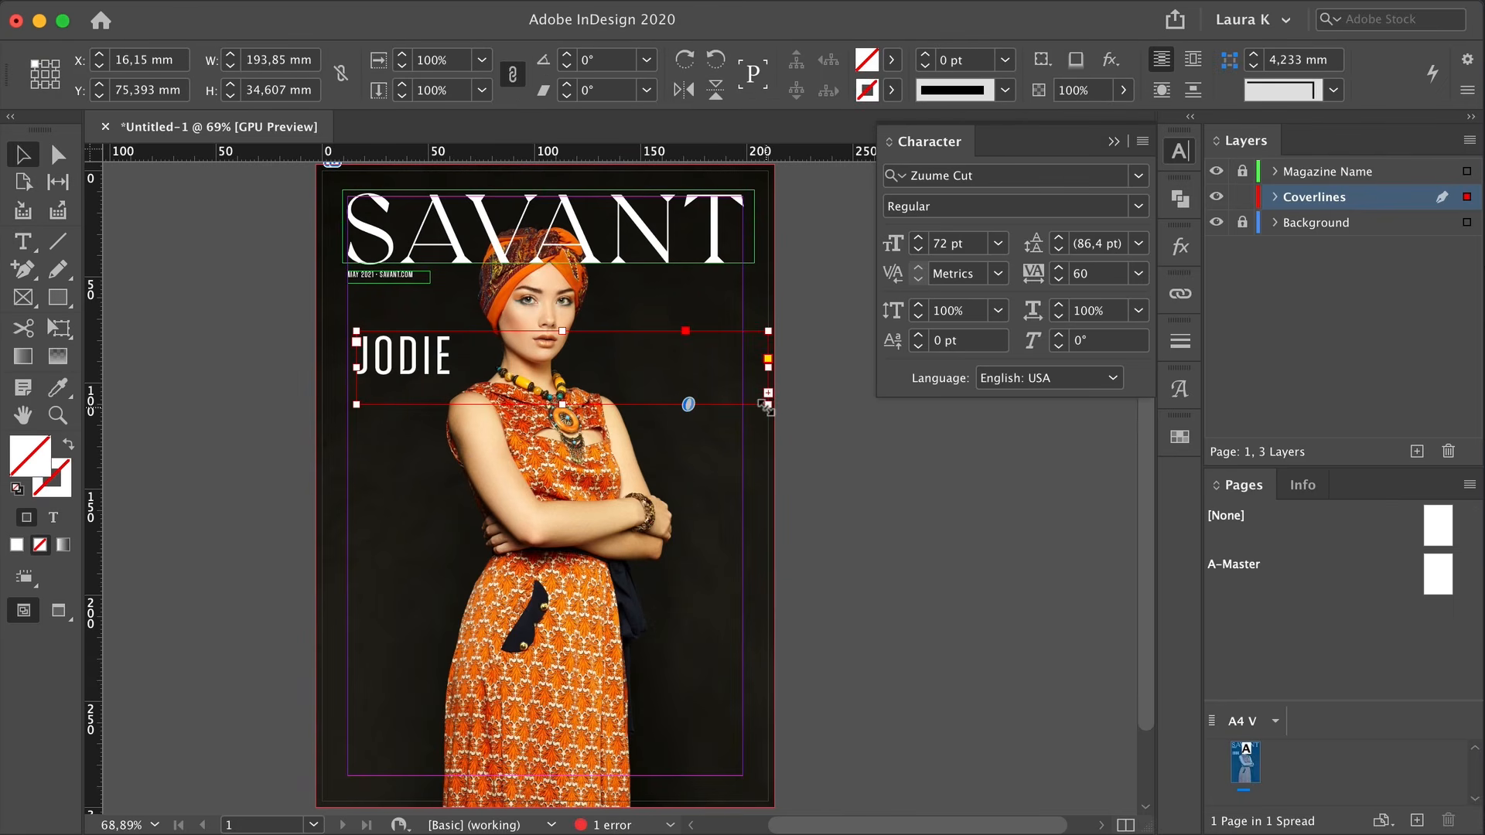
left_click_drag(768, 404, 603, 515)
Format the cover star's name in Zuume Cut Medium at 90 pt with 0 tracking and 72 pt leading
double_click(467, 416)
key("super+a")
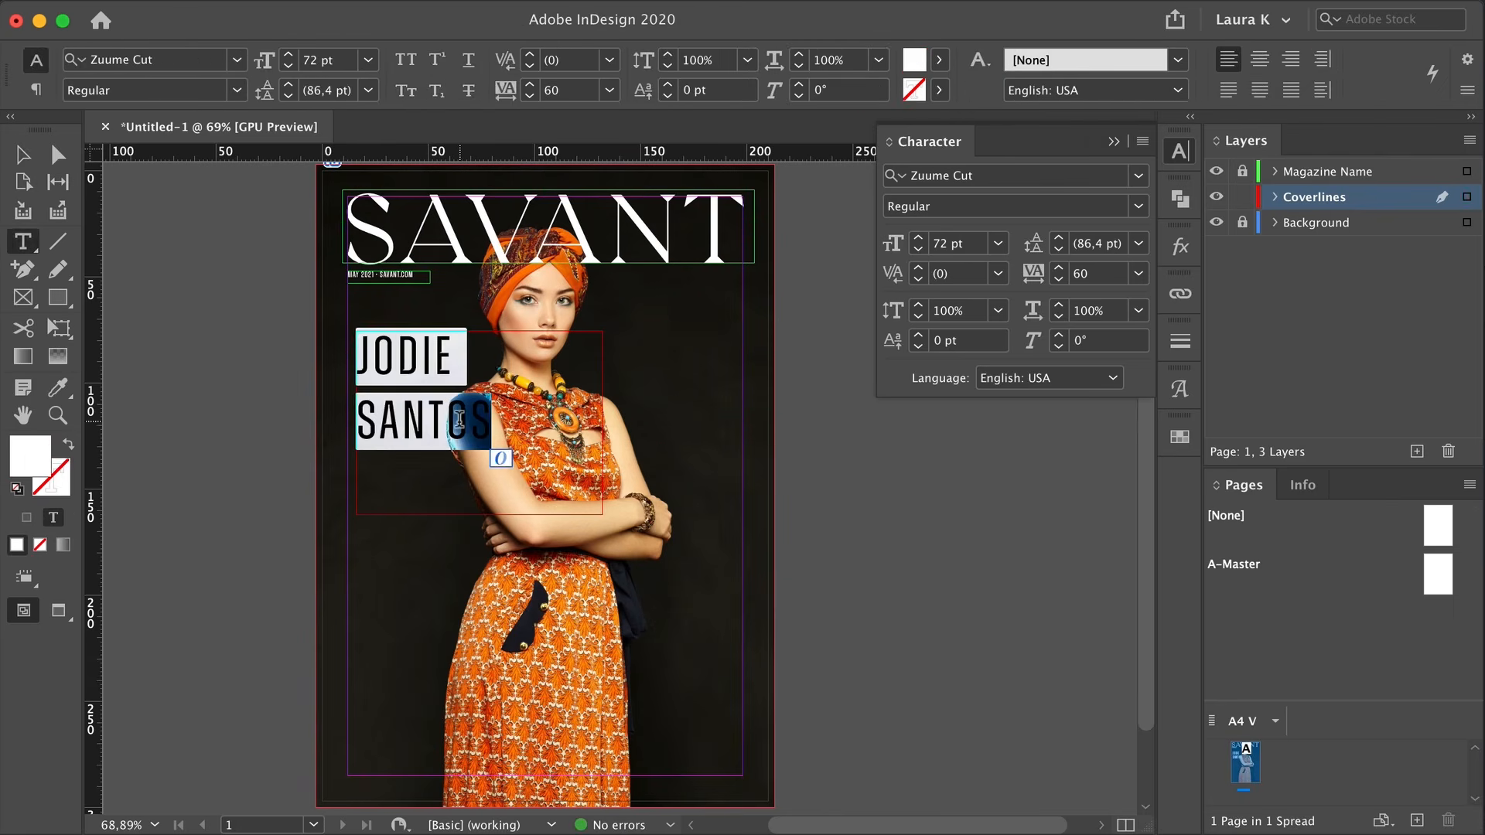
double_click(948, 244)
type("90")
key("Return")
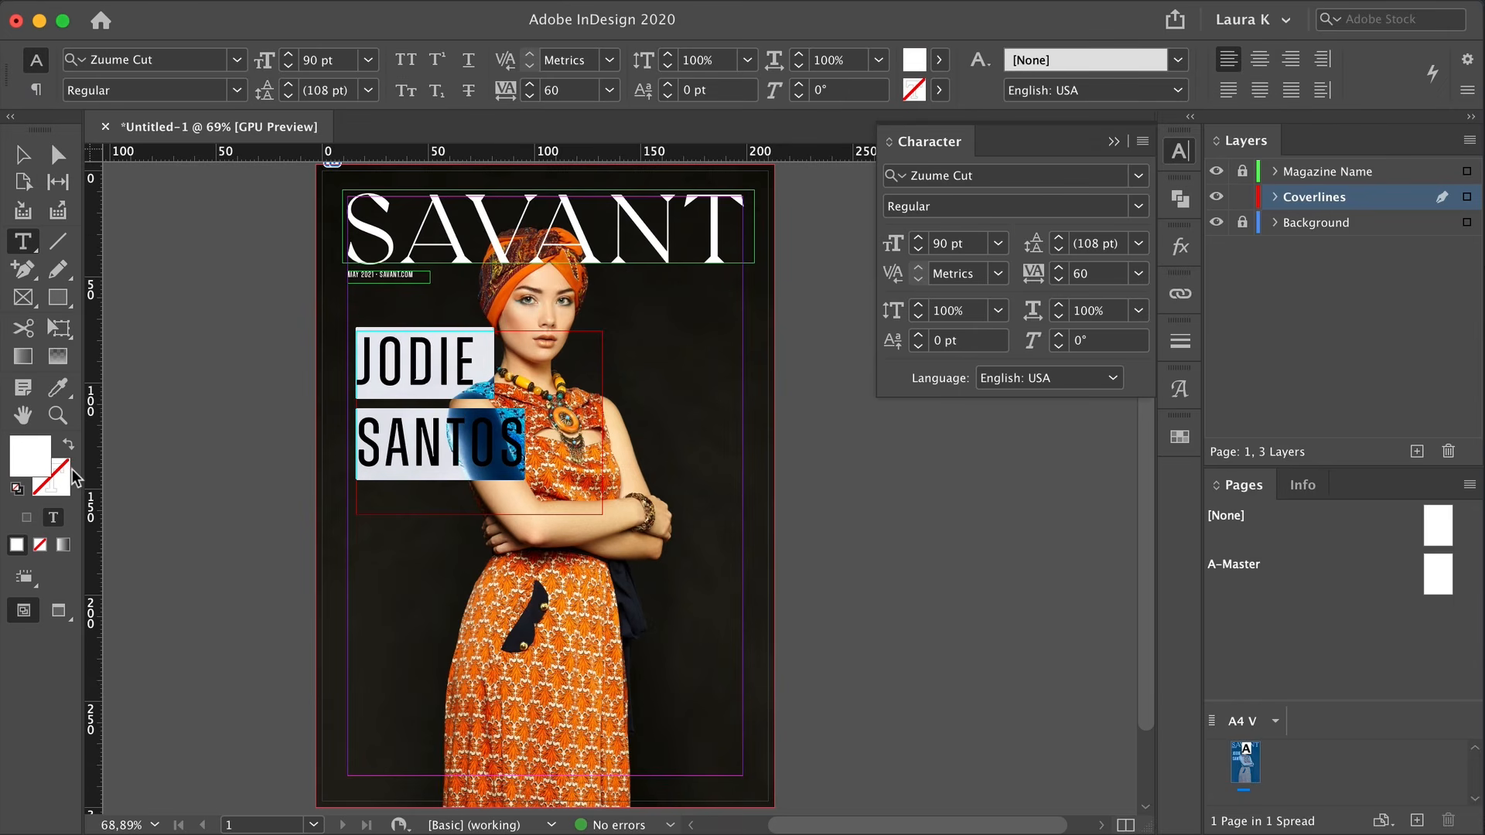
left_click(1138, 206)
left_click(957, 380)
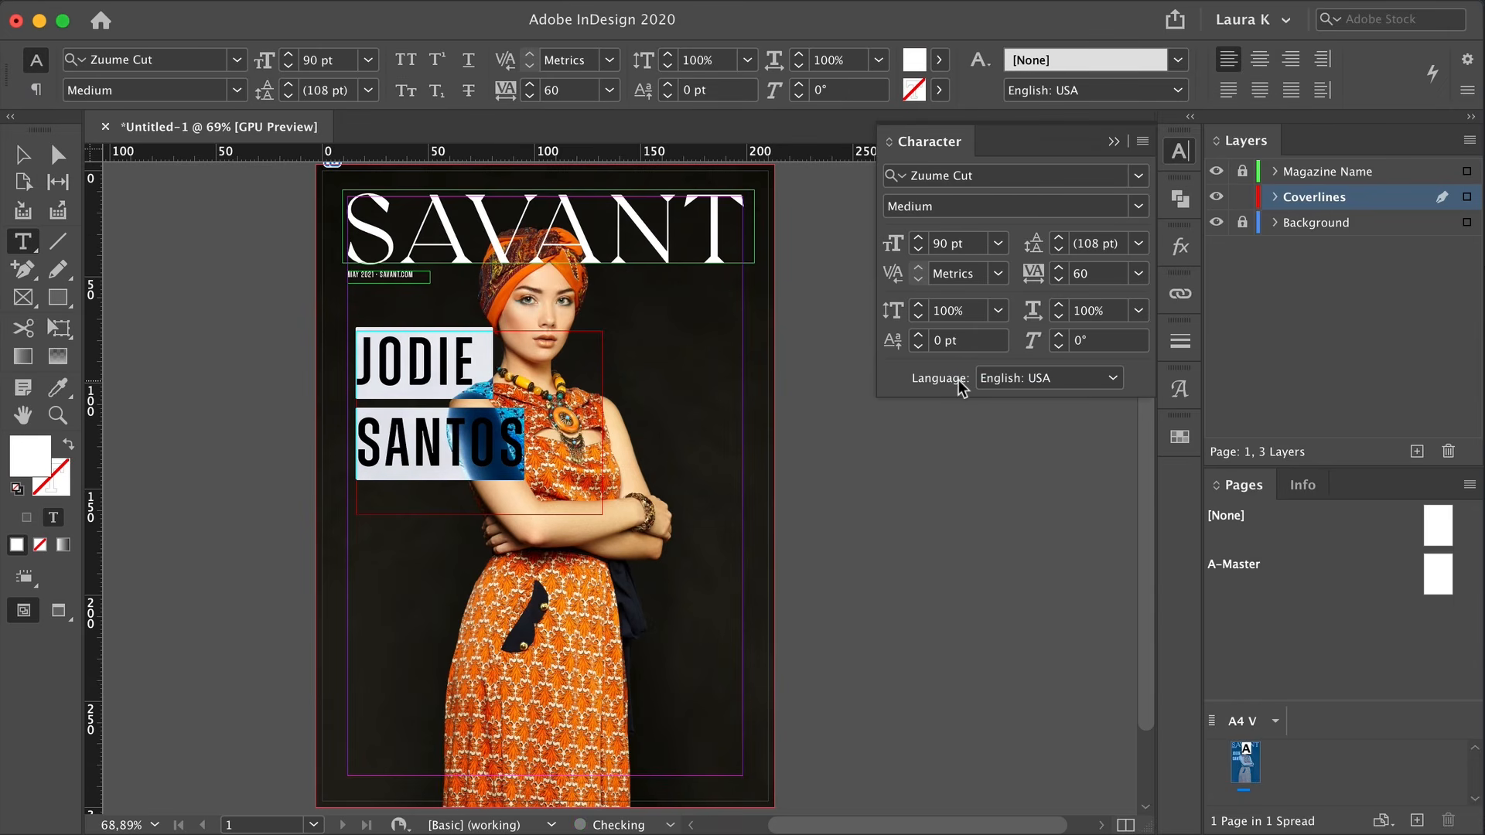
left_click(1129, 460)
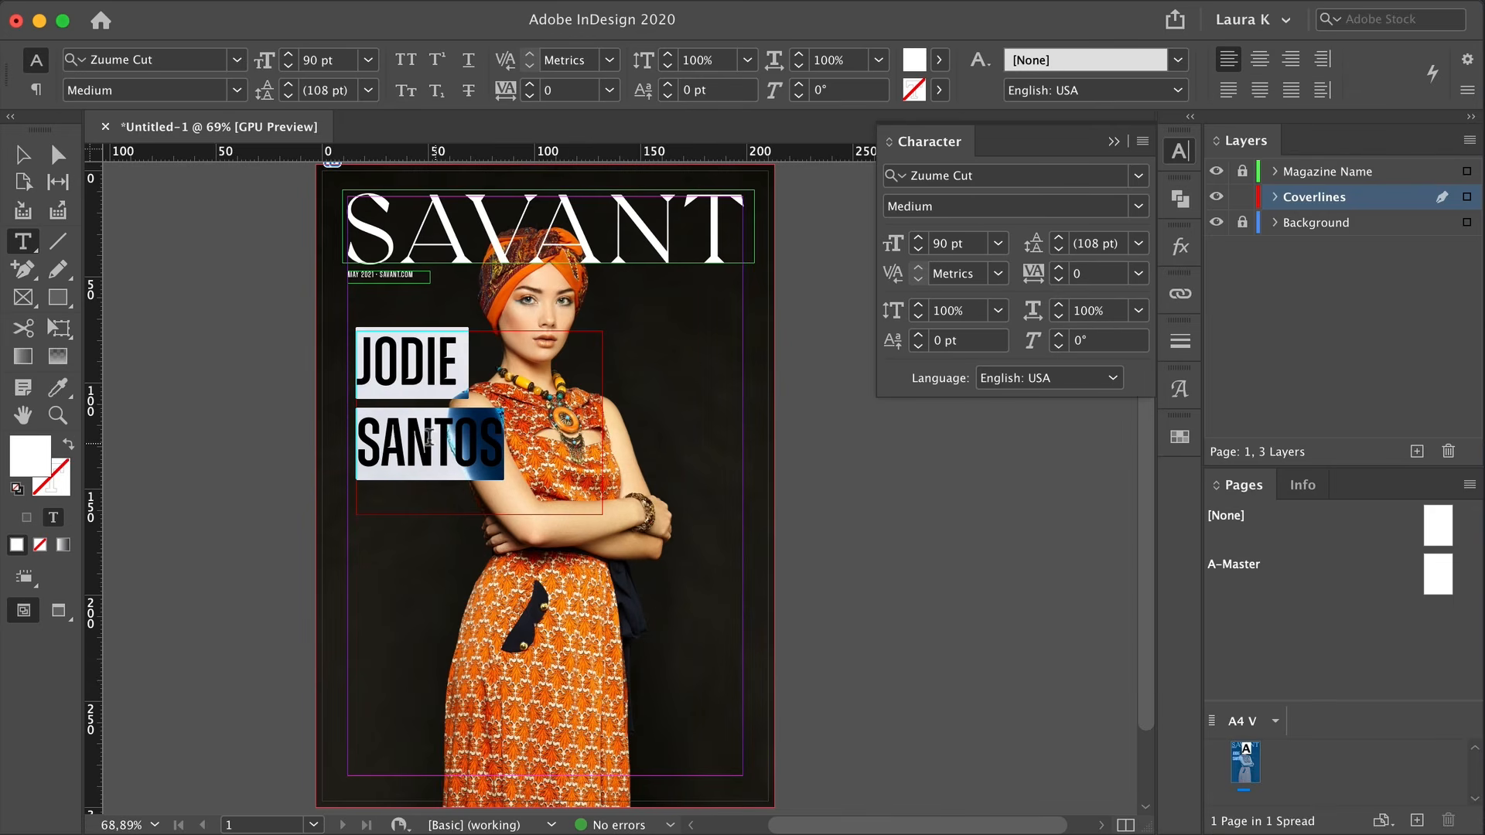
left_click(1134, 244)
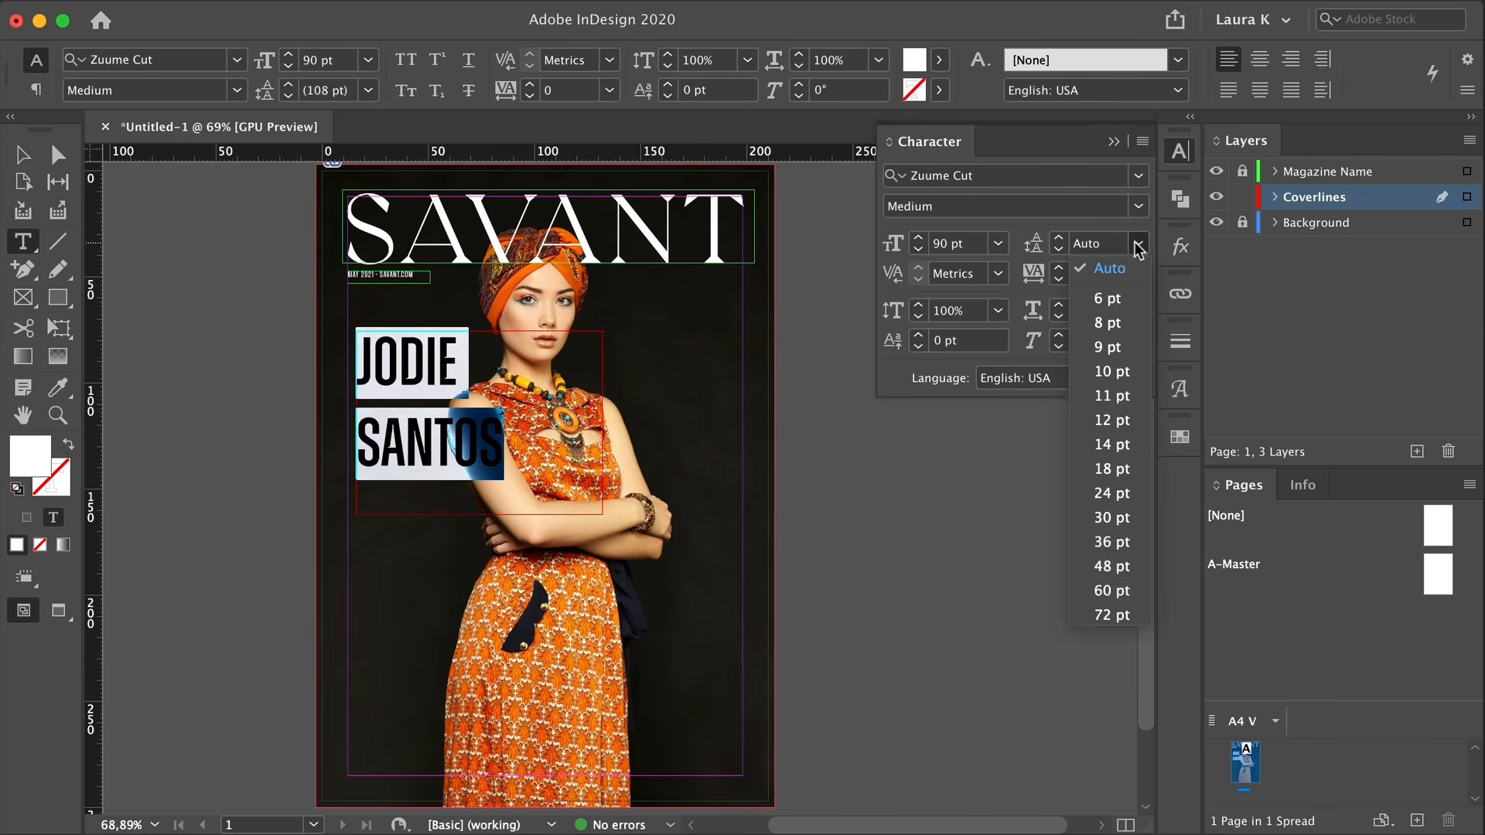
left_click(1103, 617)
left_click(23, 155)
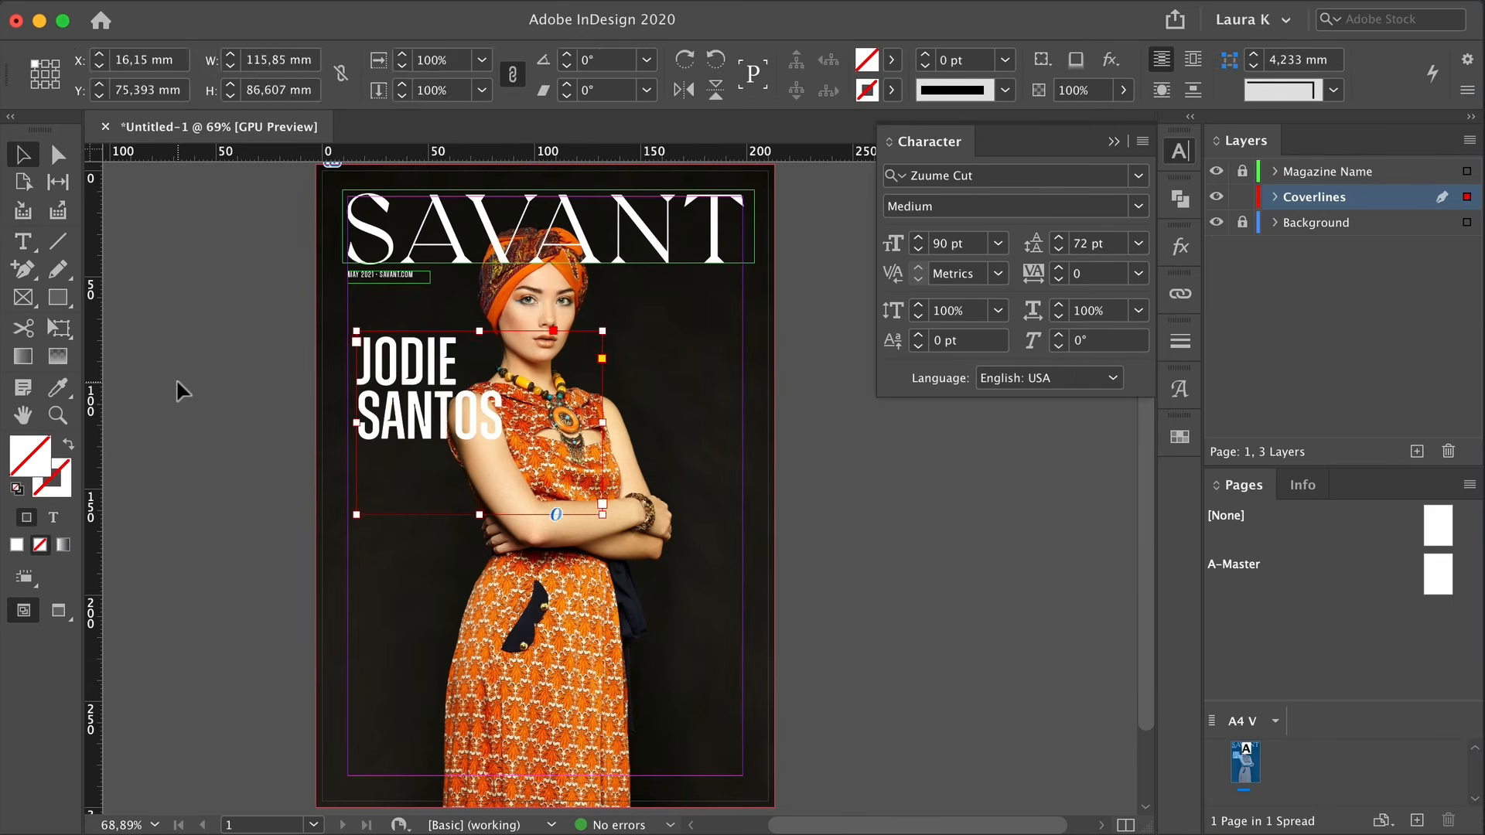
Align the cover star's name with the left margin, fit the frame to its text and check the cover in preview
left_click(176, 379)
left_click_drag(385, 352, 378, 352)
double_click(593, 514)
left_click(281, 480)
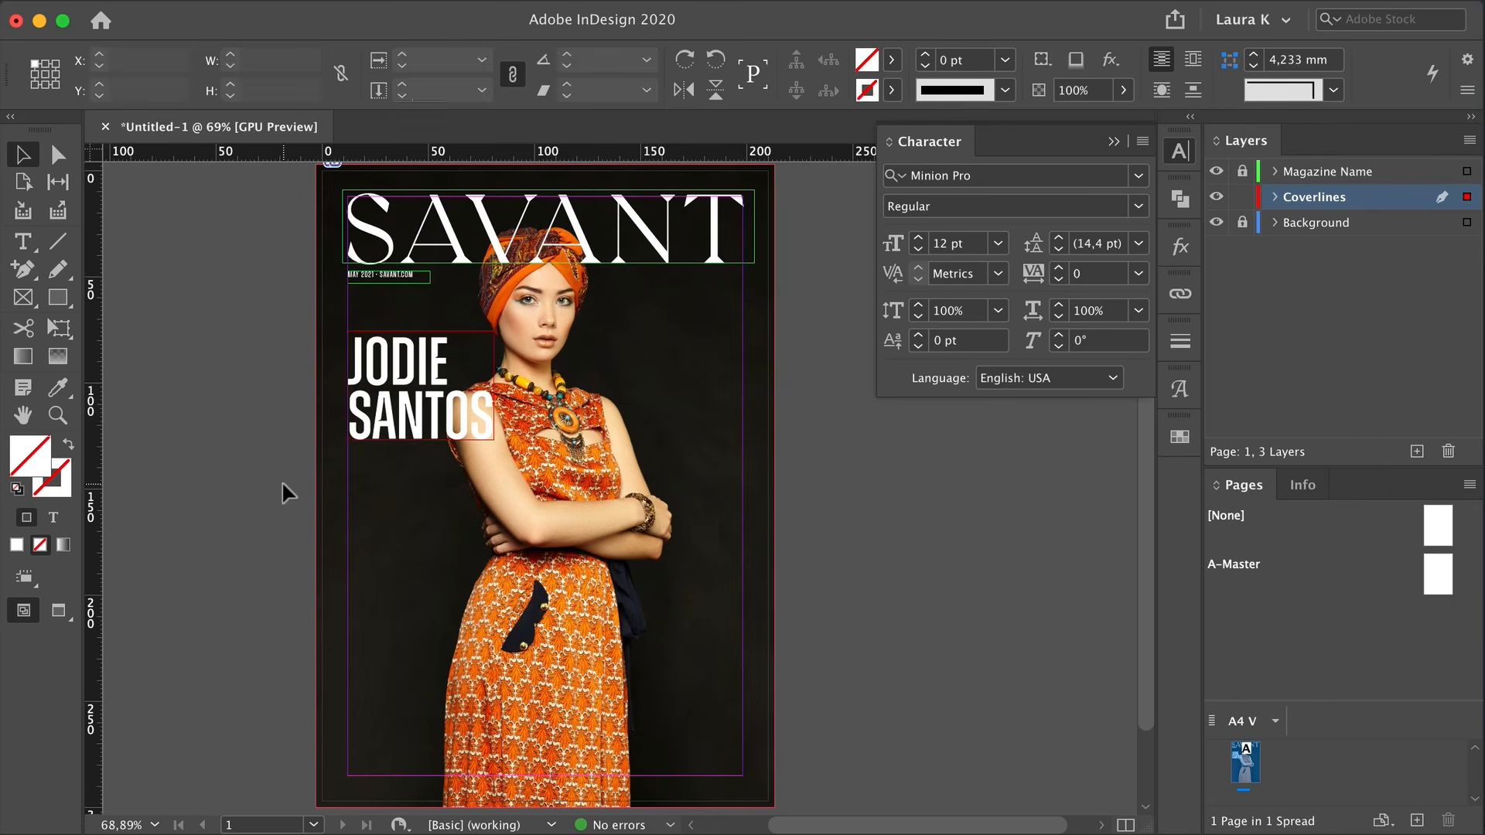
key("w")
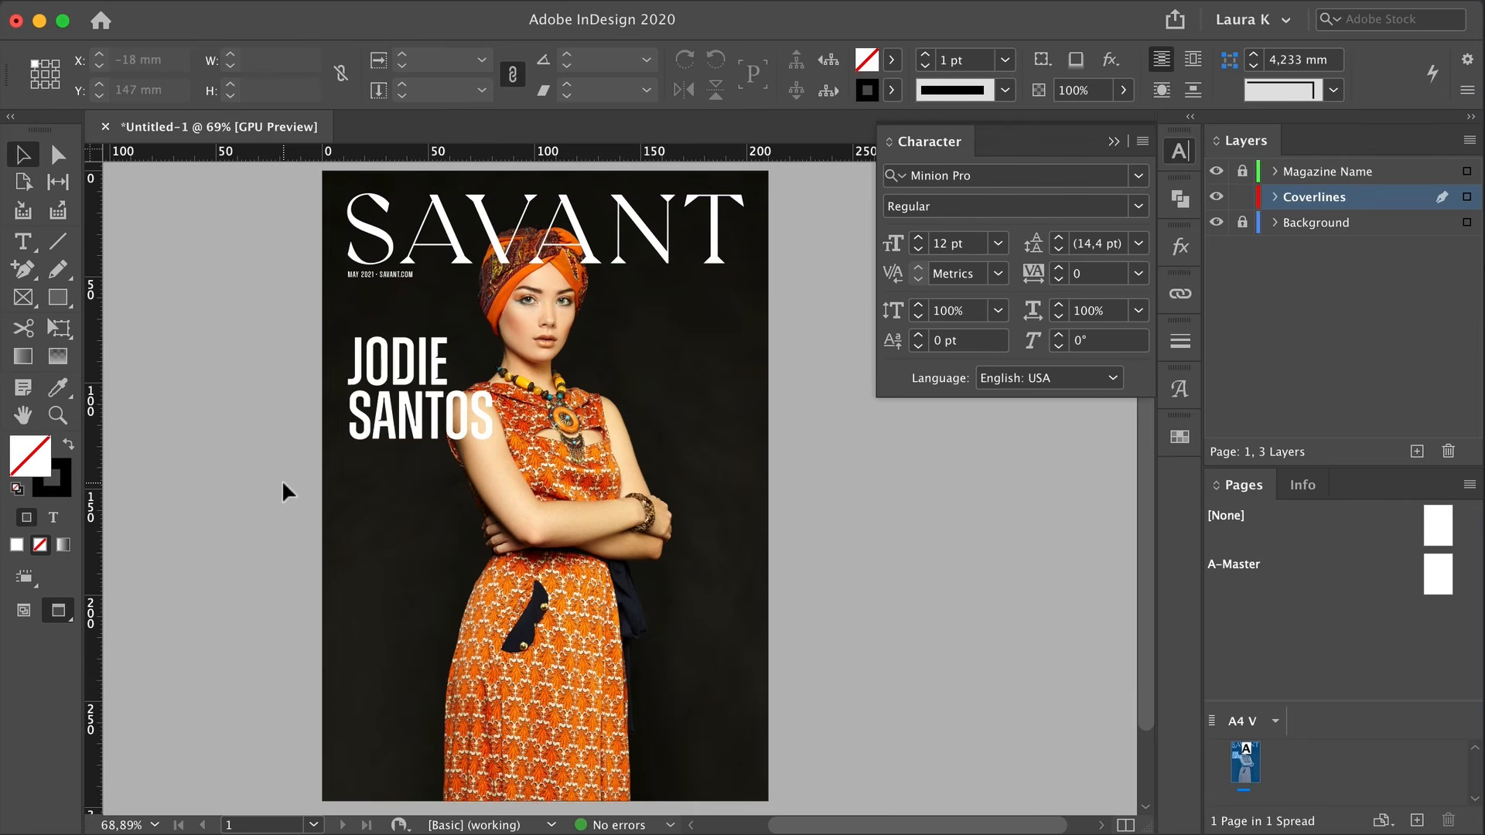
key("w")
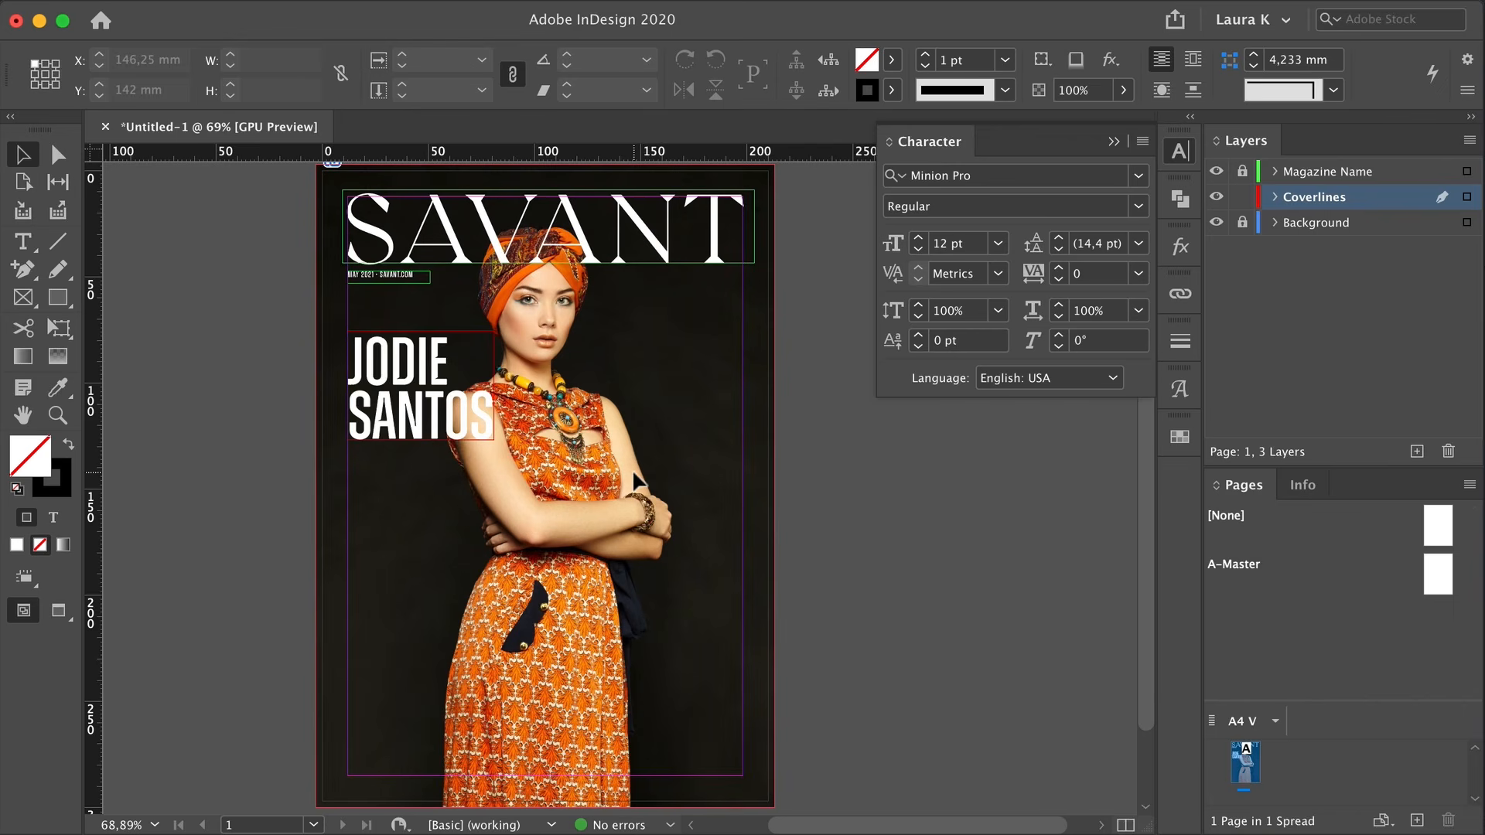
Duplicate the name frame directly below the original and set the copy's text to 30 pt with 24 pt leading
left_click_drag(447, 372, 447, 498)
double_click(446, 489)
key("super+a")
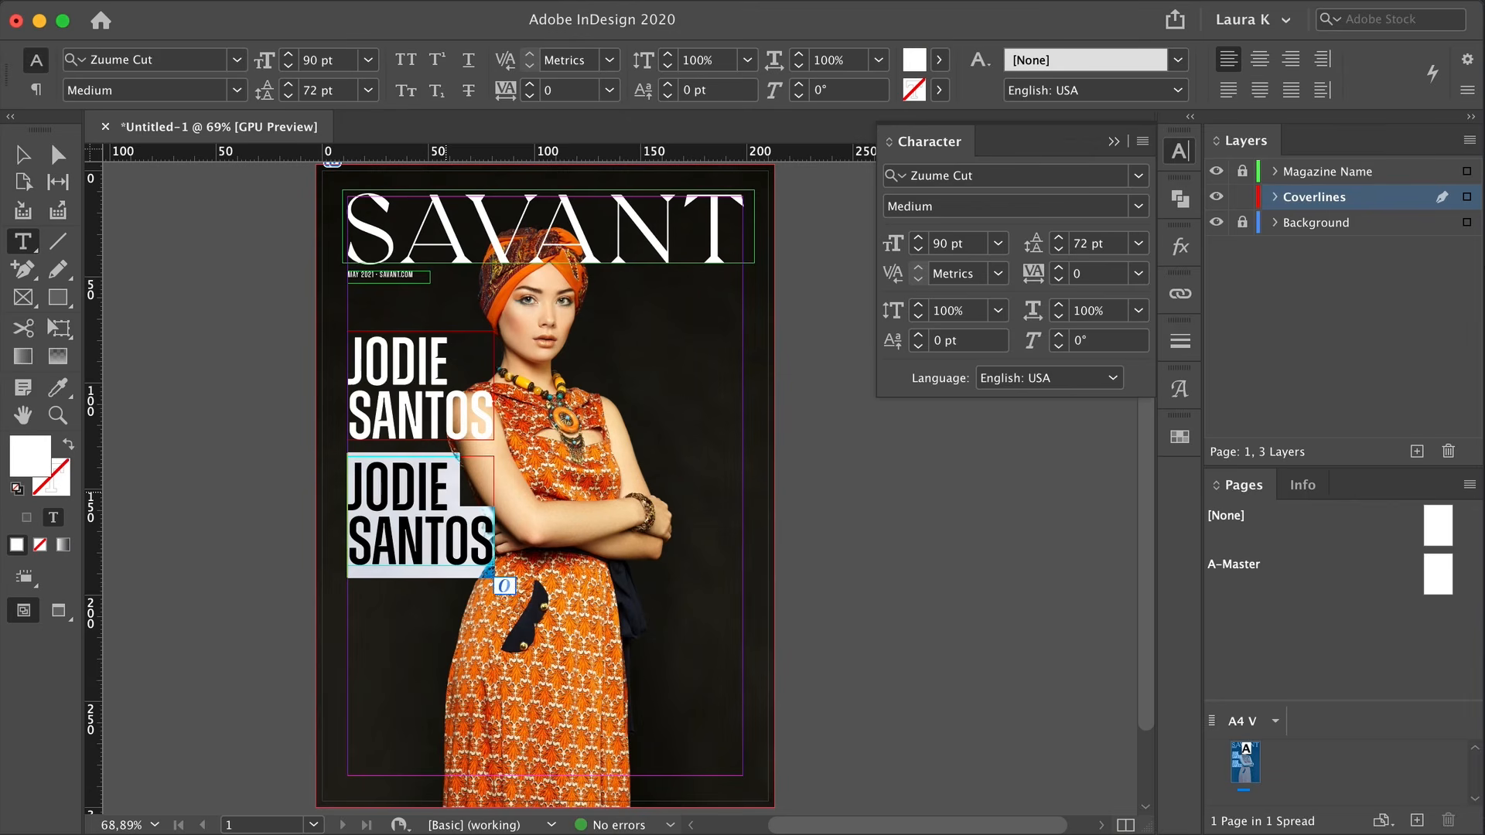
left_click(998, 243)
left_click(963, 517)
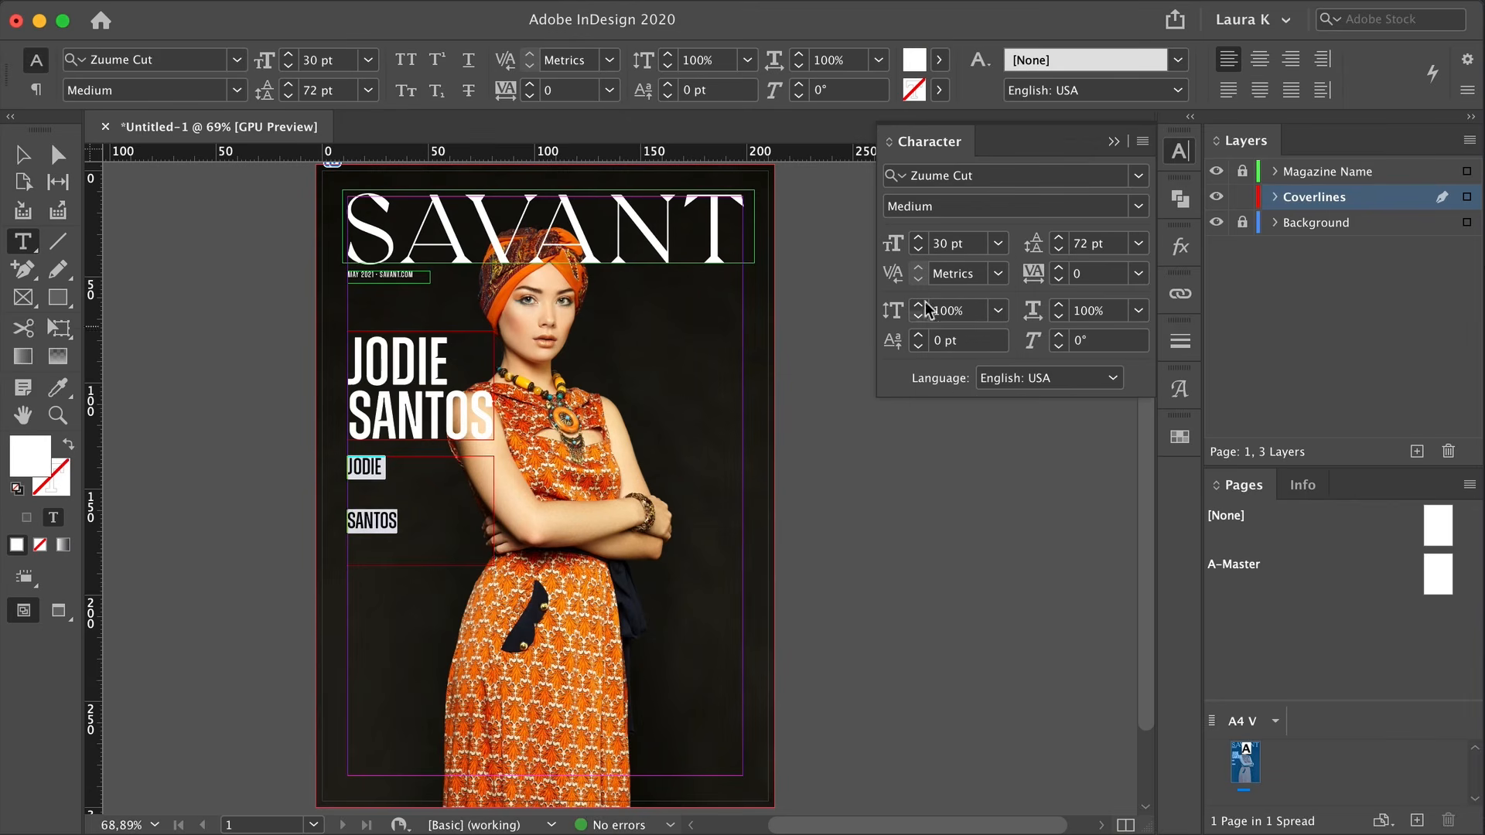
left_click(1139, 243)
left_click(1111, 493)
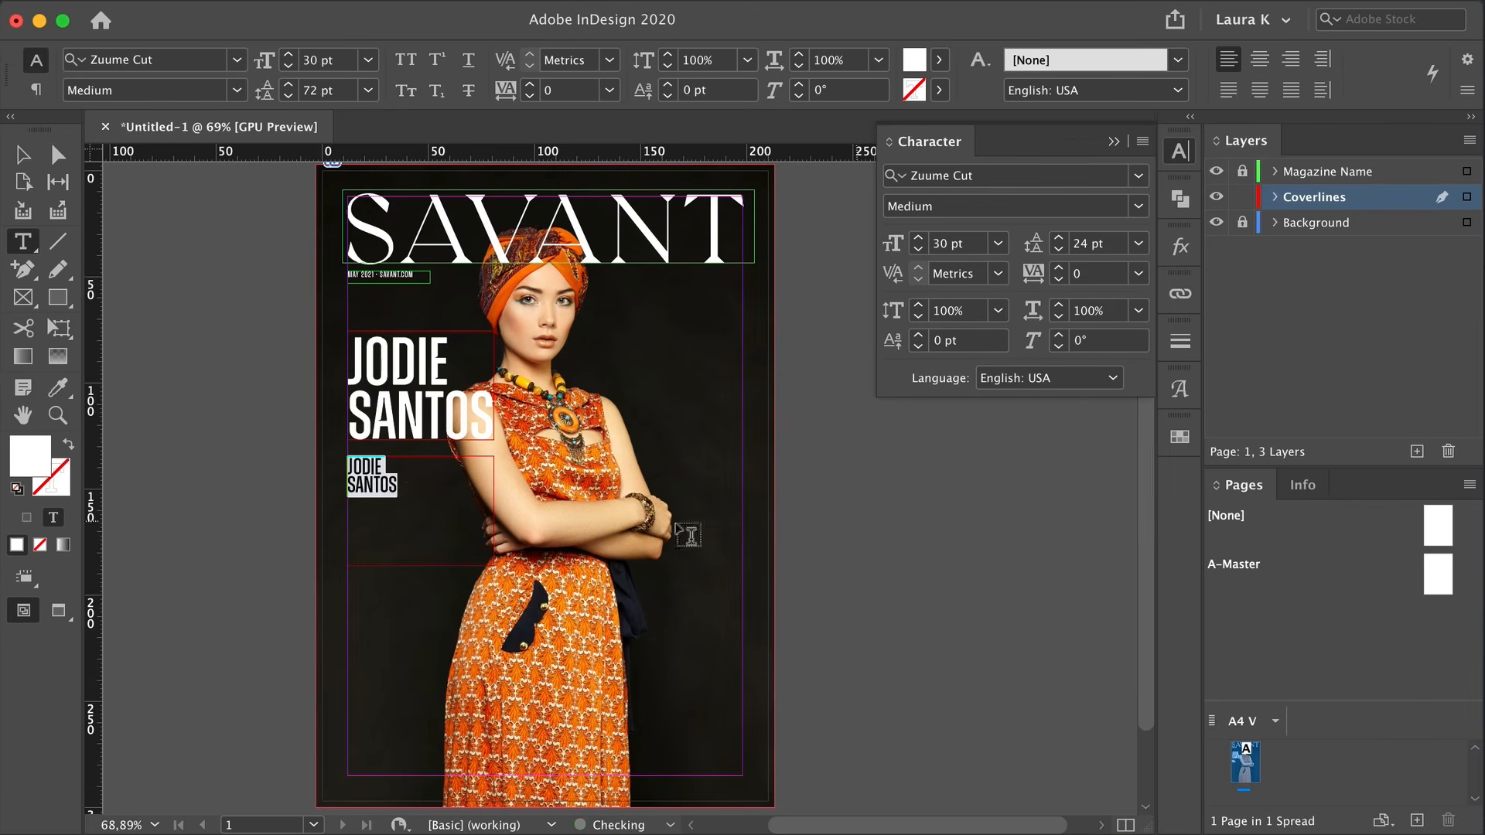
Replace the duplicated text with THE POWER OF OPTIMISM on two lines and place its 16.933 mm high frame just beneath the name
type("THE POWE")
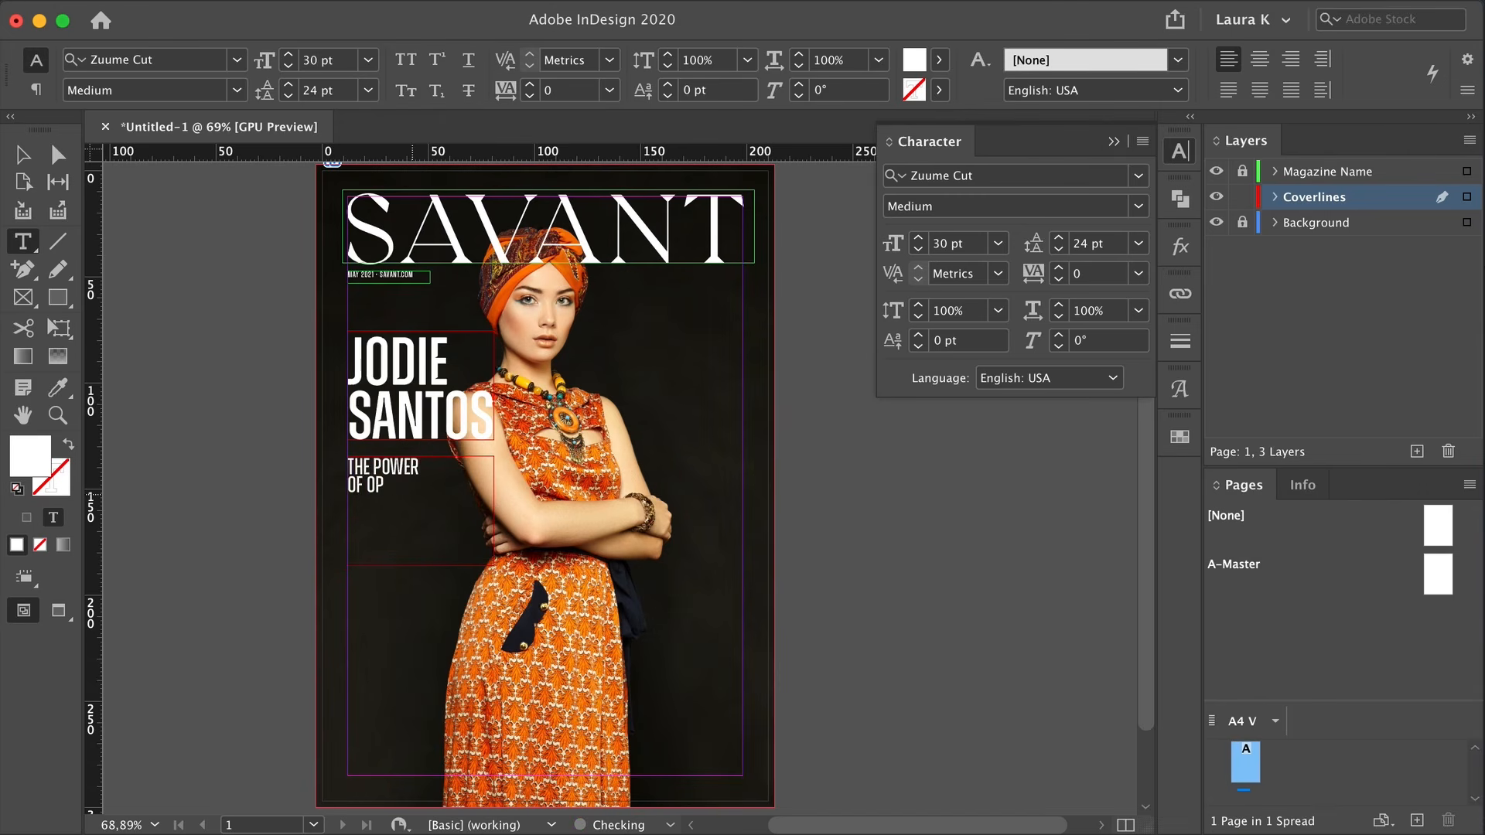
type("R")
key("Return")
type("OF OPTIMISM")
key("Escape")
left_click(180, 453)
key("w")
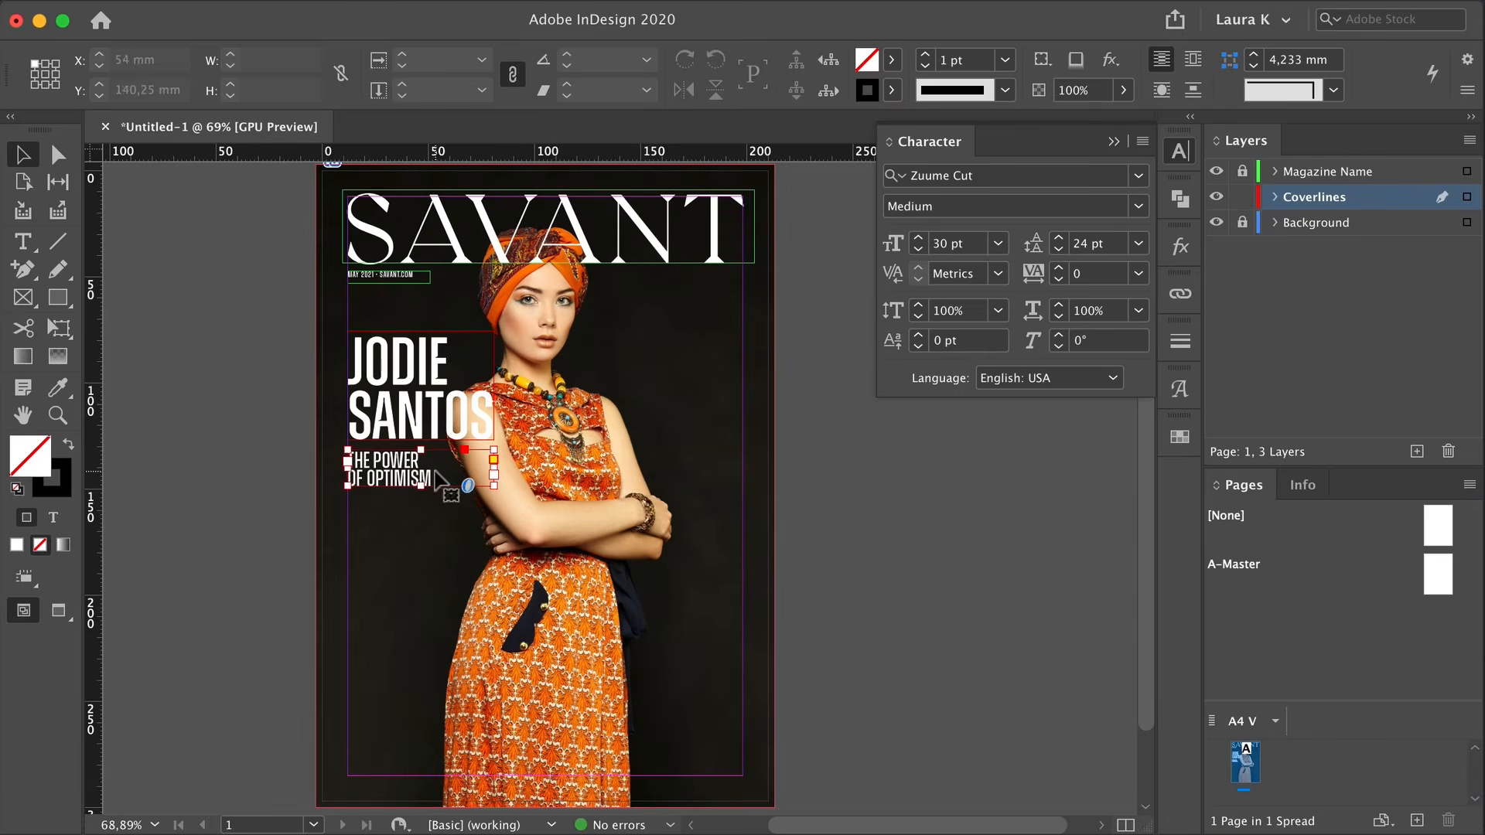
Colour the THE POWER OF OPTIMISM text with the C=100 M=90 Y=10 K=0 swatch and create a new swatch from it
double_click(418, 466)
triple_click(418, 466)
key("super+a")
left_click(1182, 439)
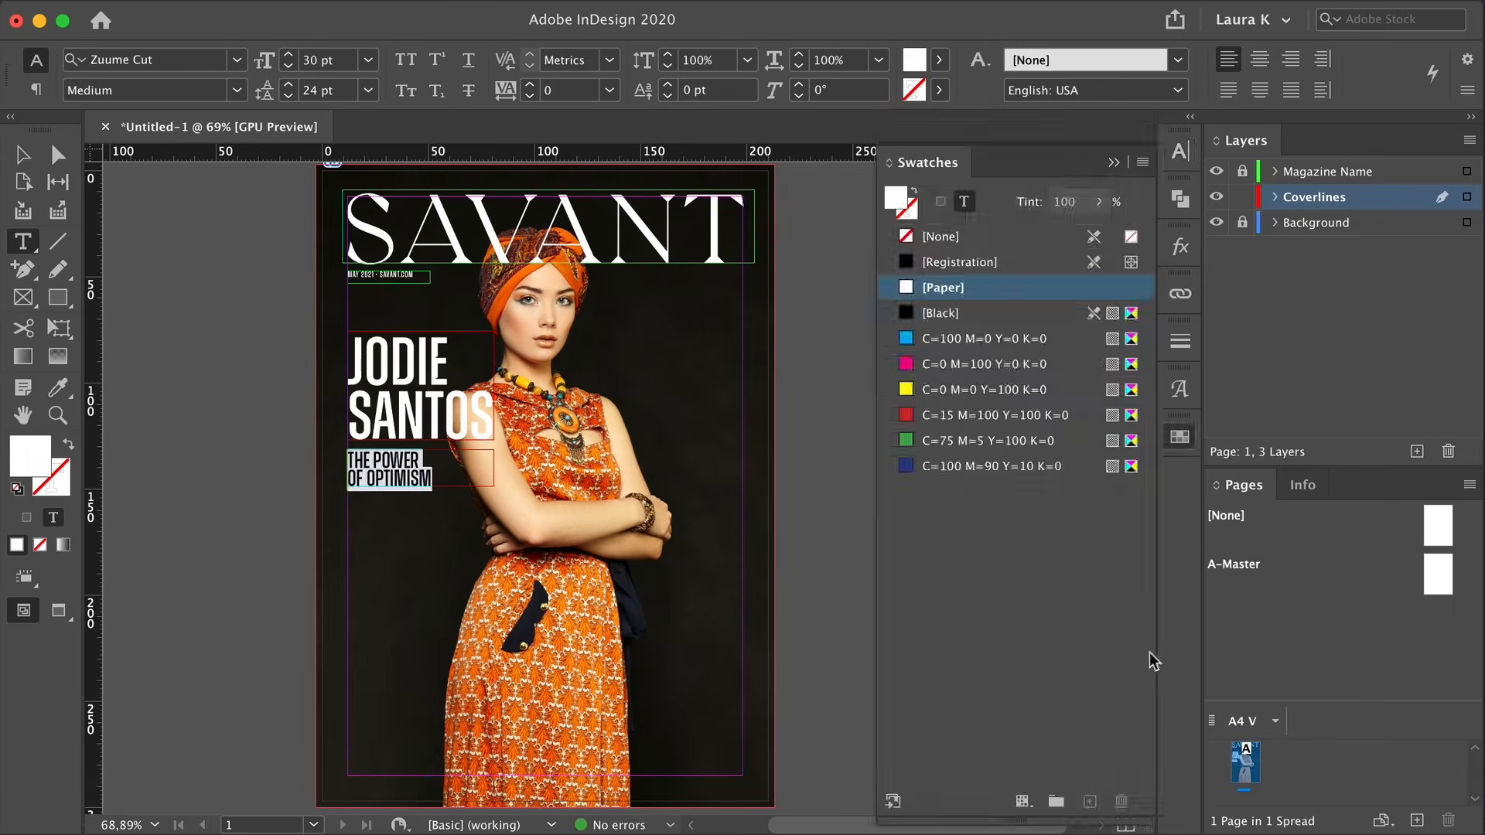
left_click(976, 466)
left_click(1089, 801)
key("Escape")
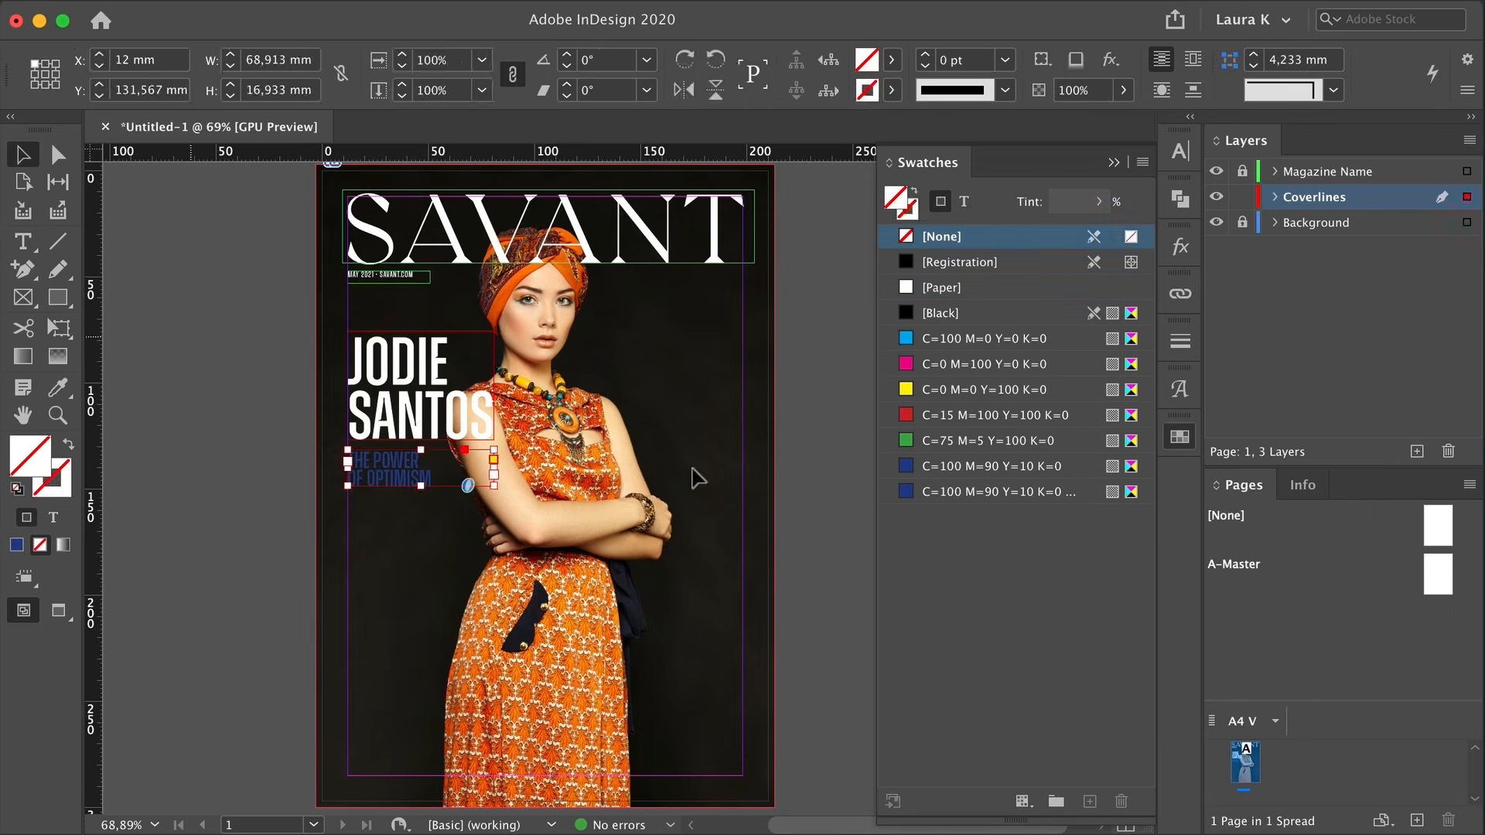
Redefine the new swatch as a turquoise process colour with C=77 M=0 Y=24 K=0 and check the cover in preview
left_click(693, 473)
double_click(997, 491)
left_click_drag(1176, 246, 1160, 276)
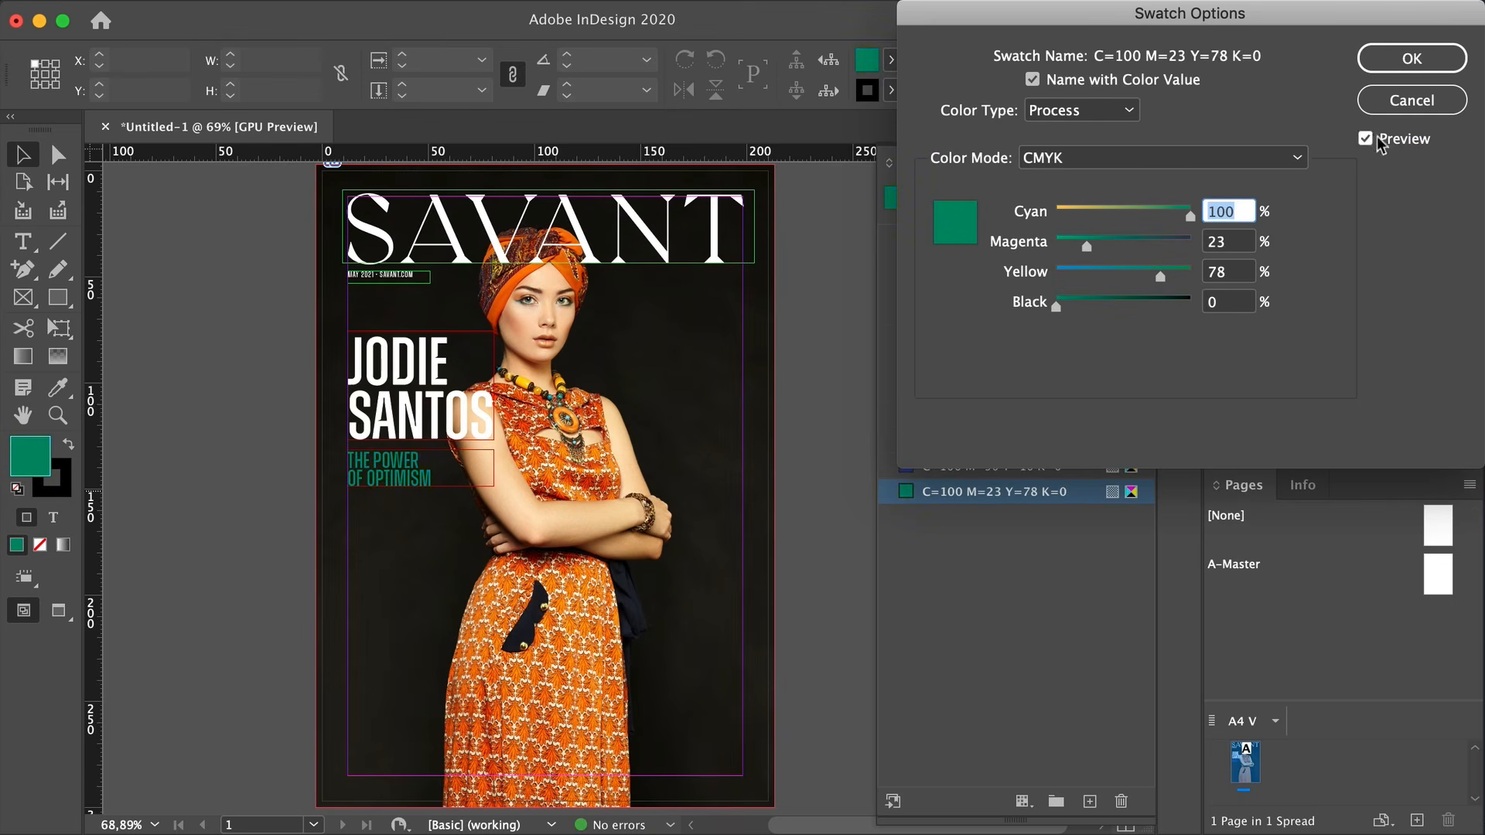
left_click_drag(1280, 23, 1199, 86)
left_click_drag(1080, 280, 1073, 273)
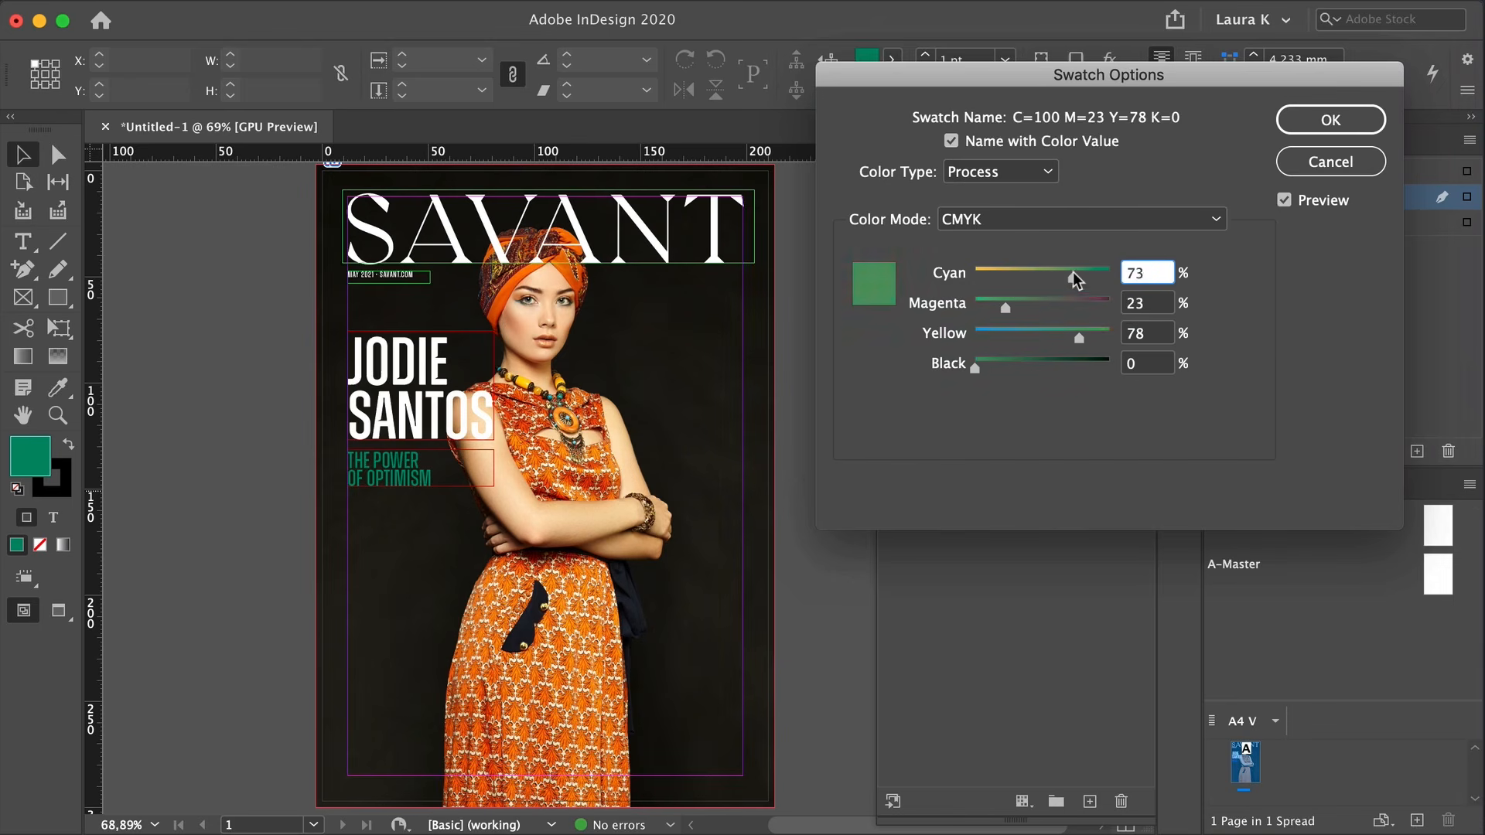
left_click_drag(1006, 308, 974, 308)
left_click_drag(1079, 338, 1067, 339)
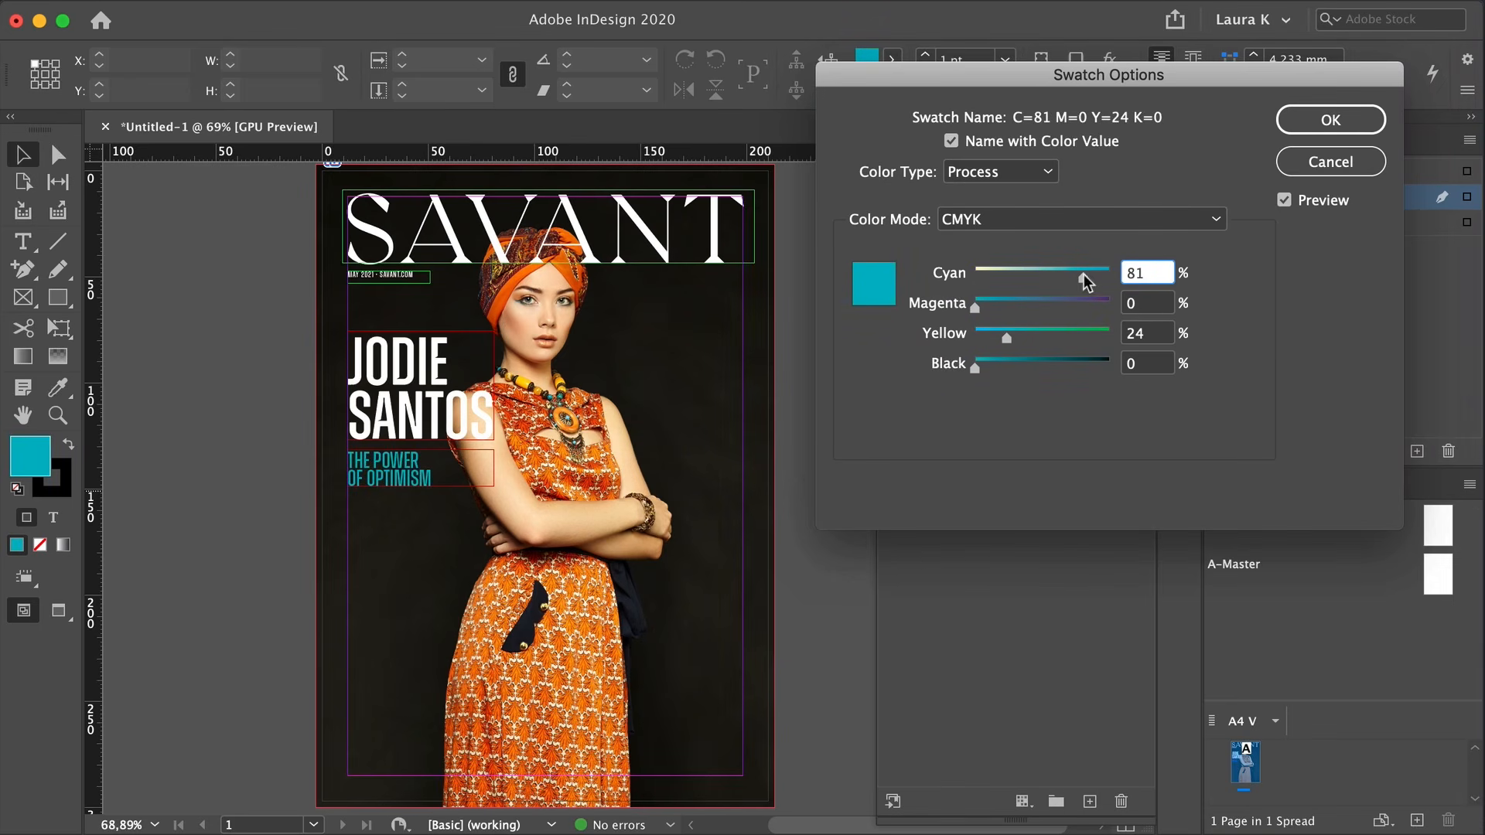
left_click_drag(1083, 276, 1081, 277)
left_click(1346, 123)
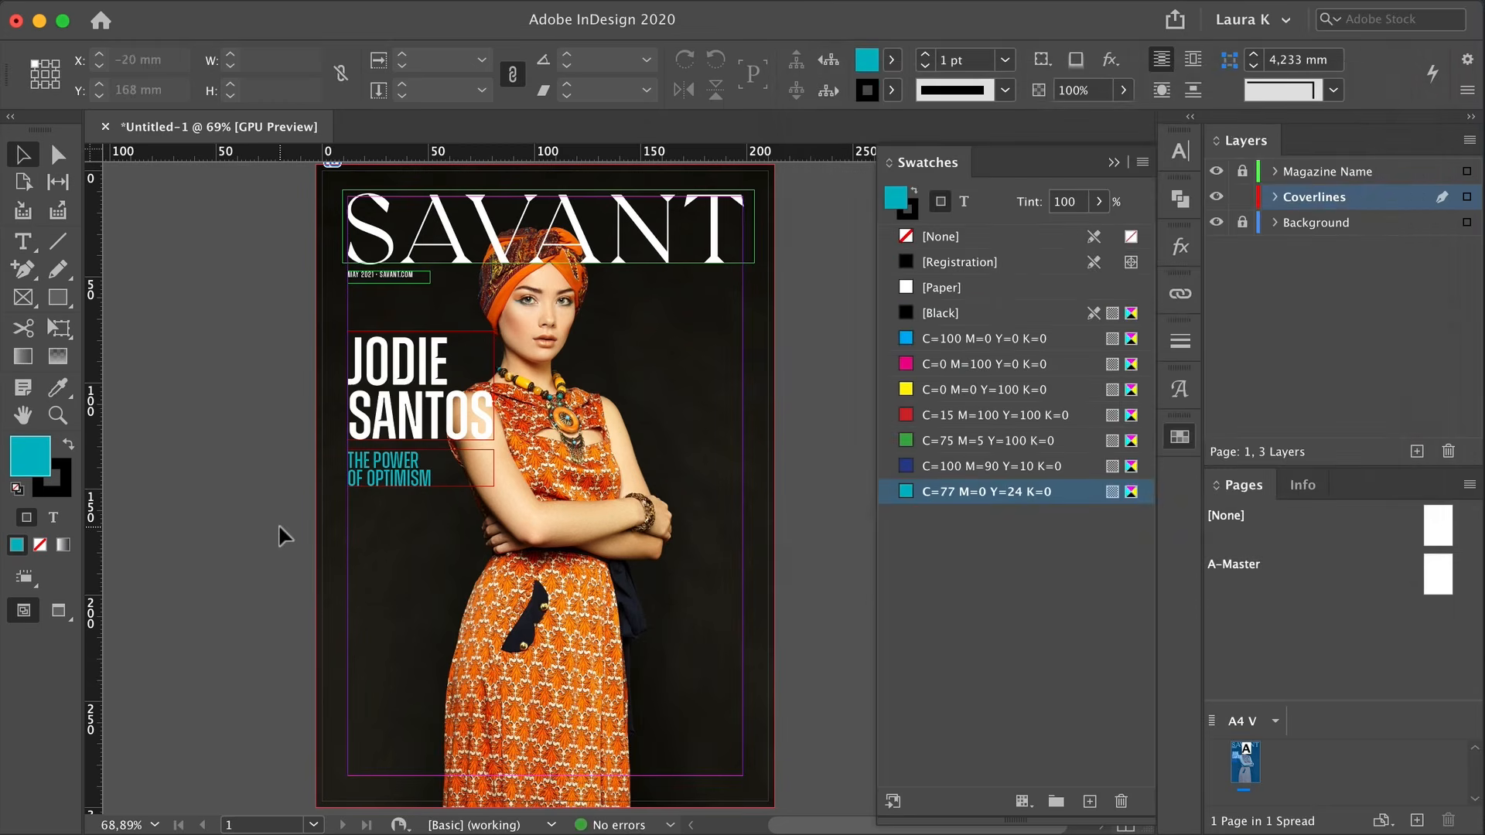
key("w")
key("w")
Move the THE POWER OF OPTIMISM frame up to Y 129.5 mm and set its text's leading to 25 pt
scroll(396, 471, "up", 4)
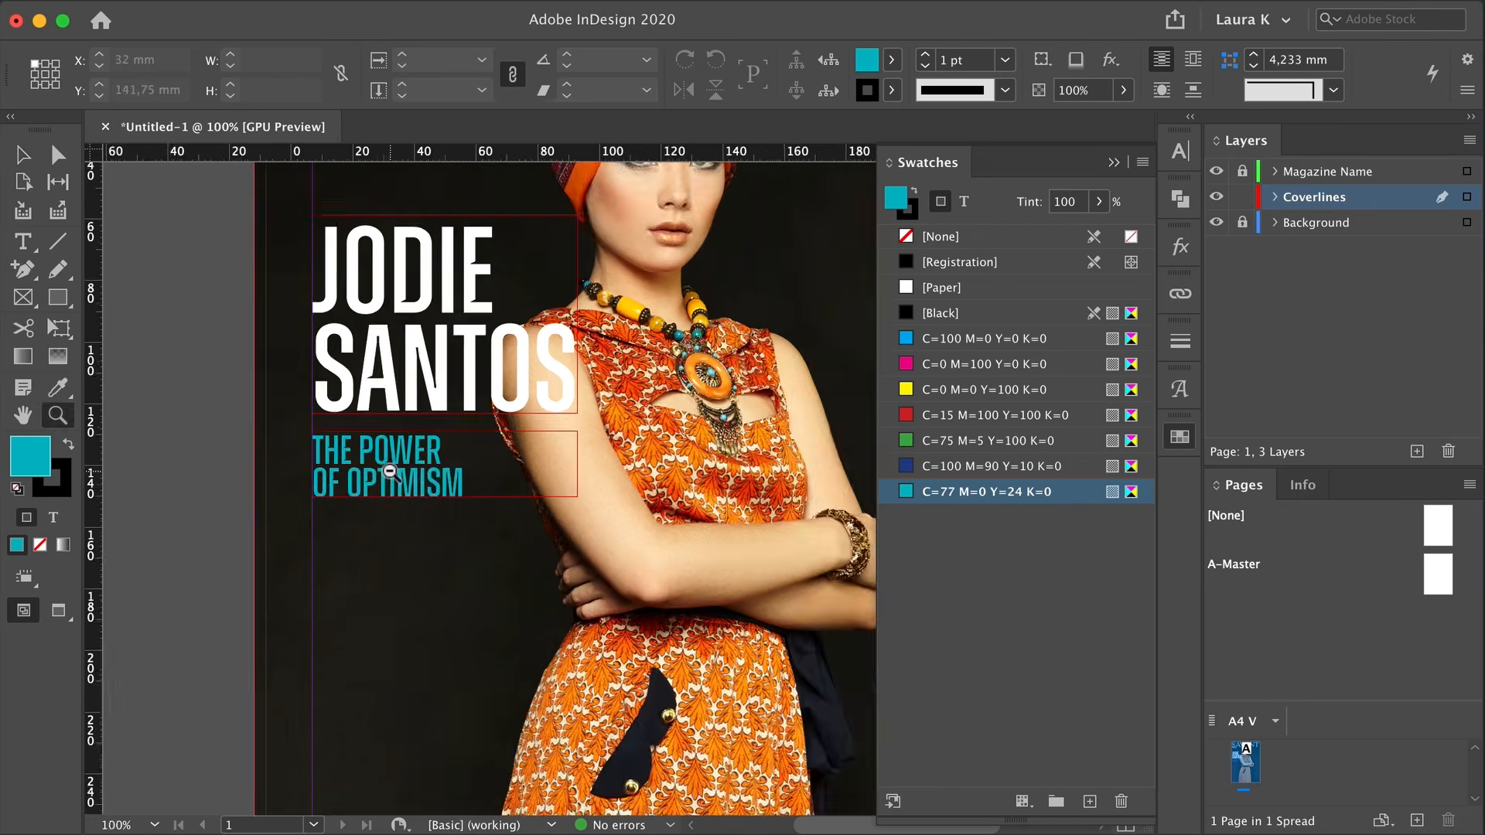
left_click_drag(391, 449, 391, 439)
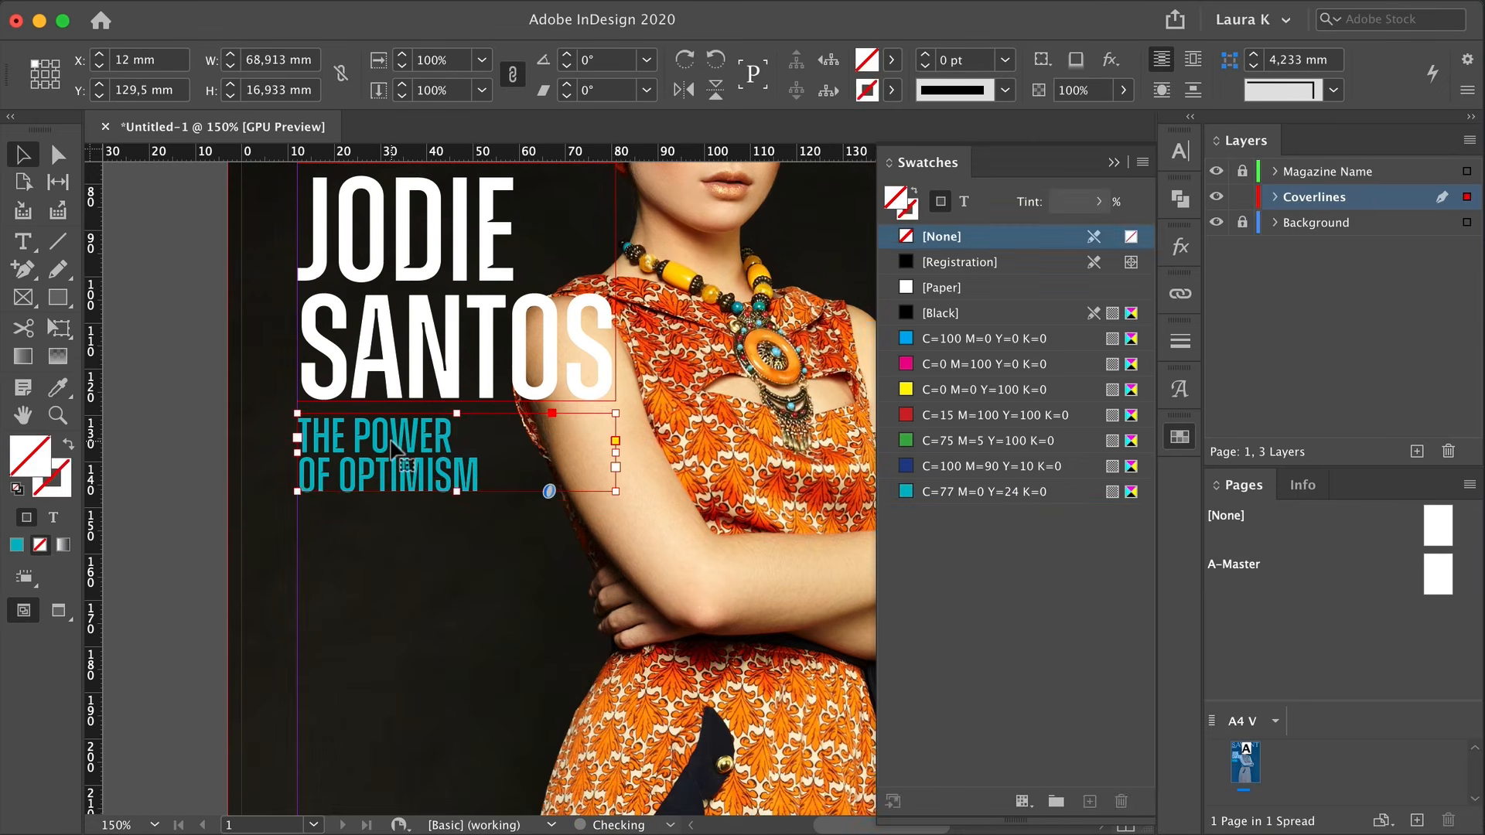
double_click(391, 438)
key("super+a")
left_click(1181, 152)
left_click(1059, 238)
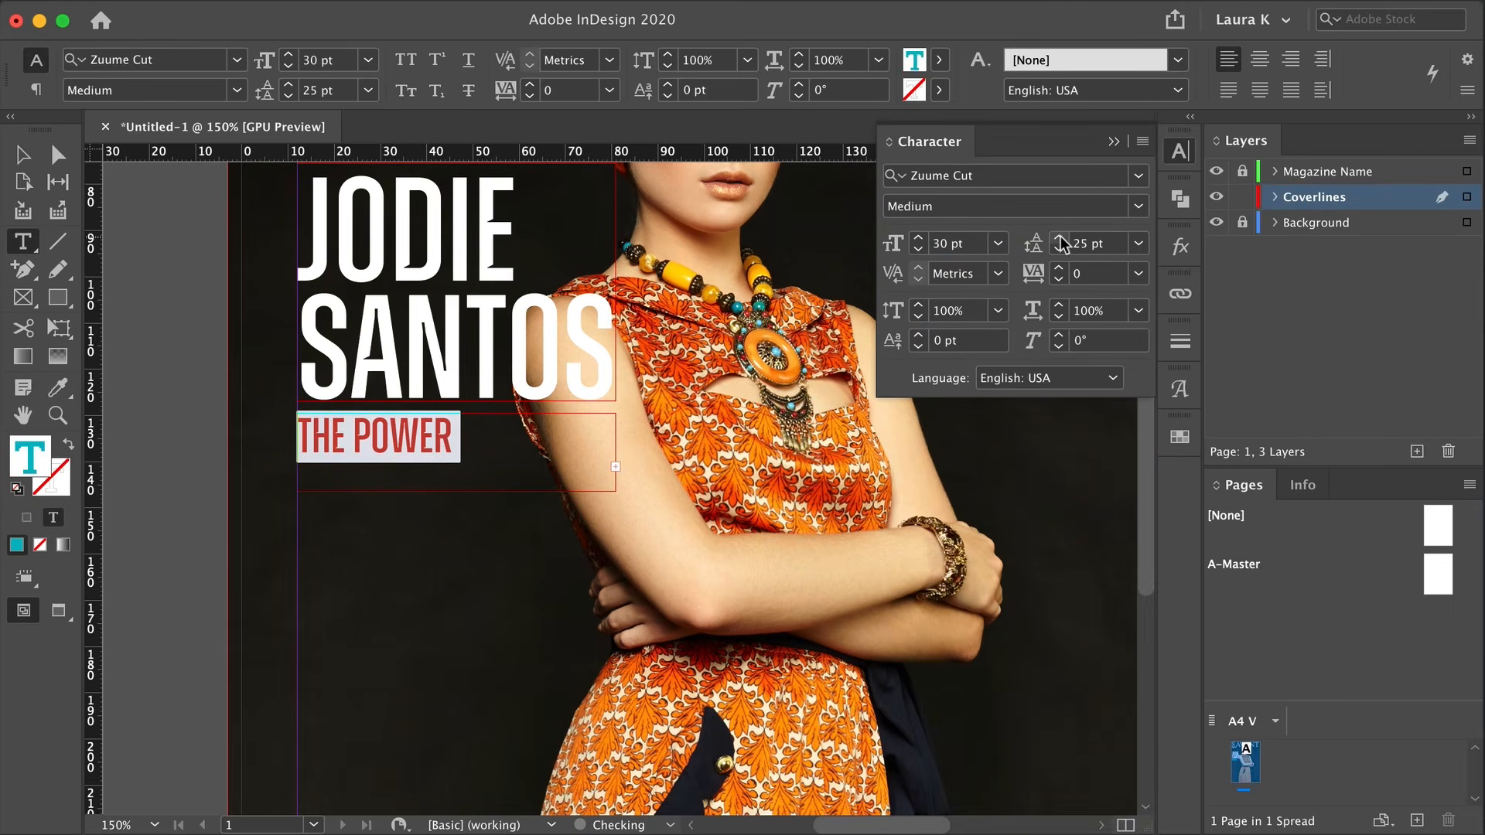
Extend the THE POWER OF OPTIMISM frame to 21.667 mm high and set its text's leading to 26 pt
left_click(24, 154)
double_click(457, 492)
left_click_drag(456, 494, 457, 514)
double_click(458, 475)
key("super+a")
left_click(1059, 238)
left_click(24, 155)
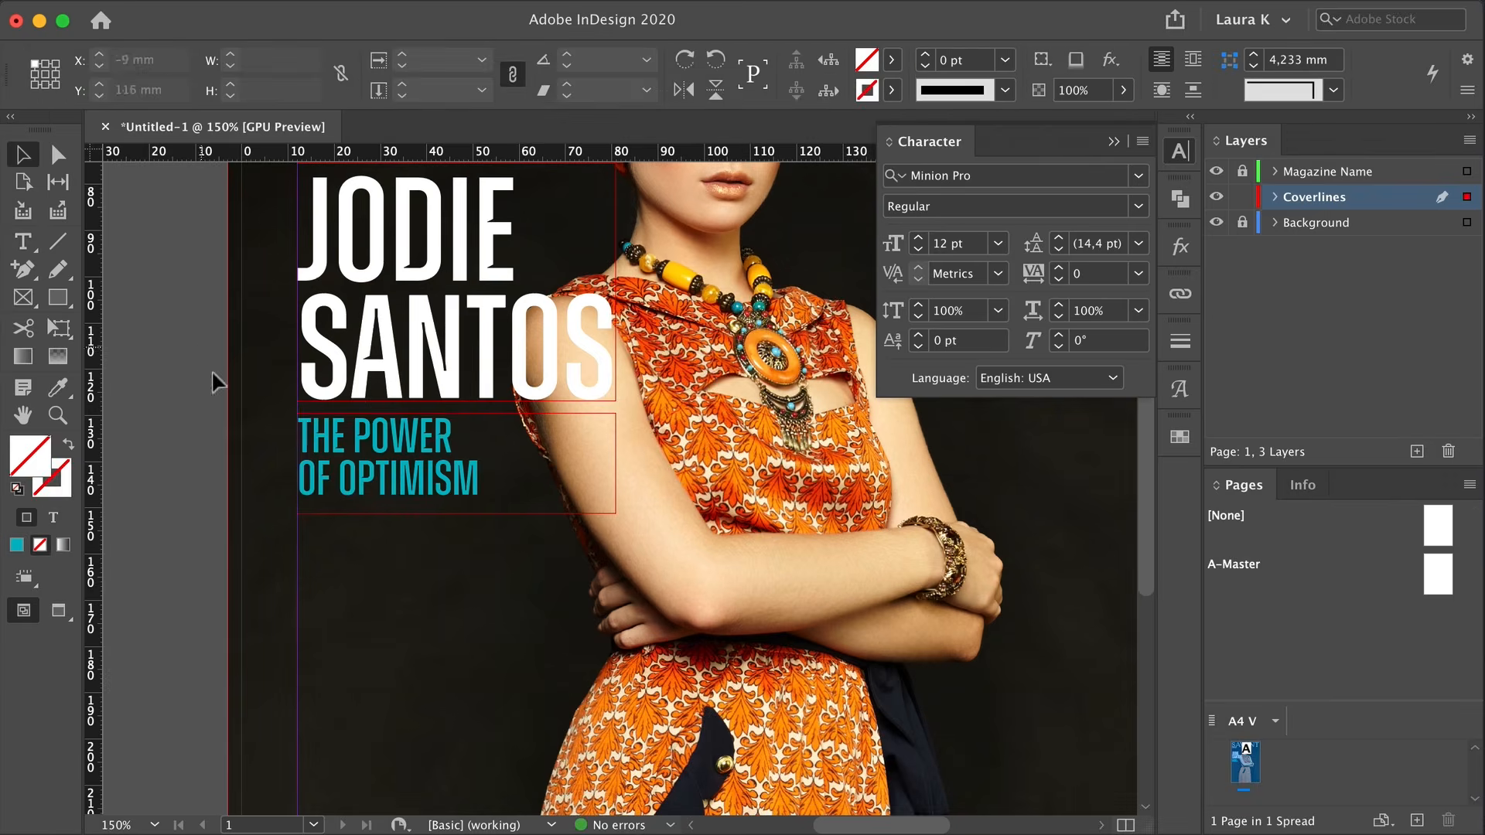
In preview mode, copy the turquoise coverline down to Y 182.333 mm and replace the copy's text with FEEL THE POWER OF
left_click(211, 370)
key("w")
key("z")
scroll(547, 647, "down", 5)
left_click_drag(580, 555, 557, 512)
key("v")
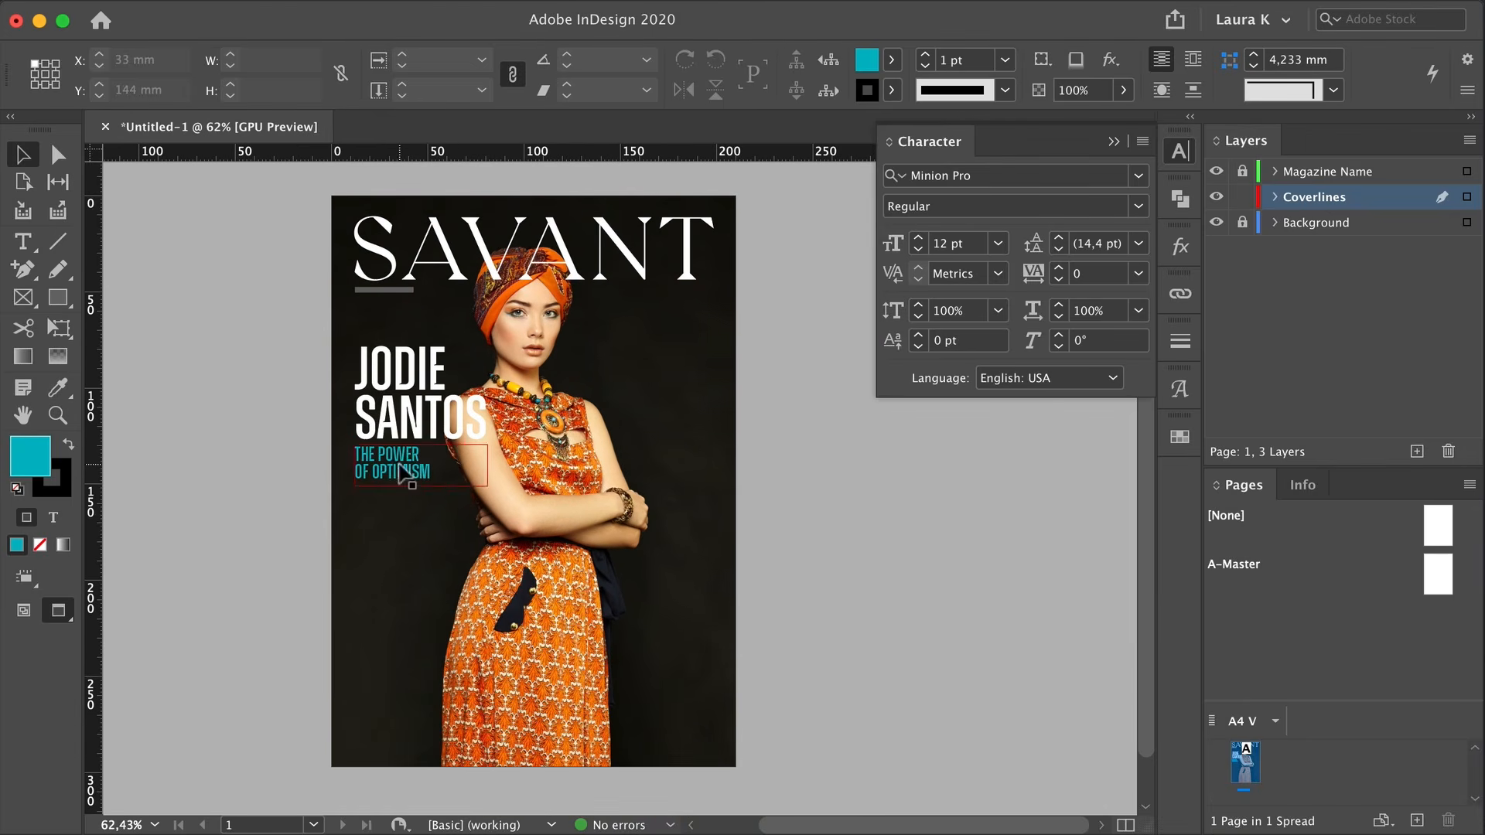
left_click_drag(408, 458, 424, 559)
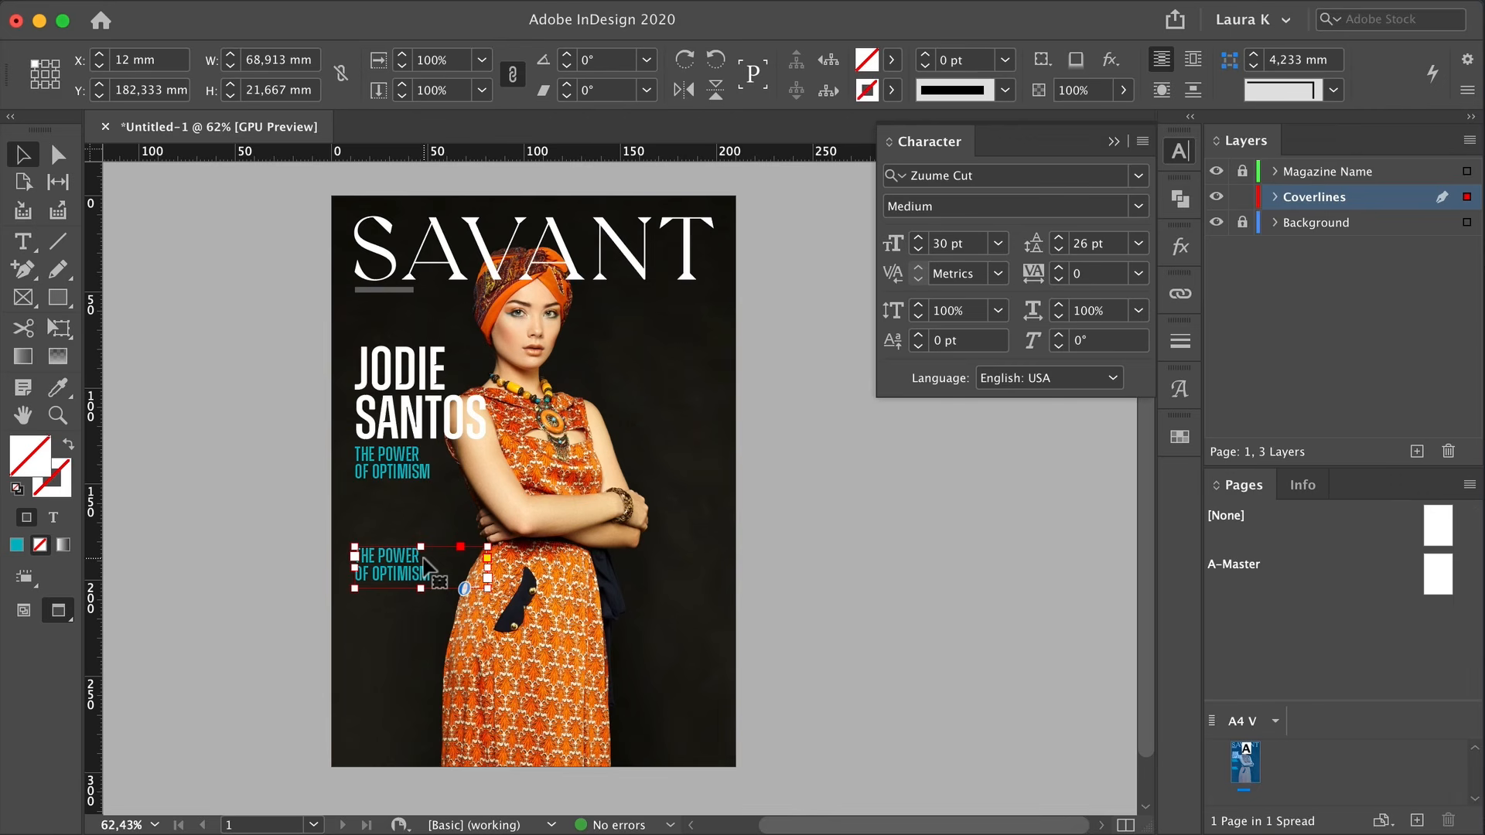
double_click(414, 571)
key("ctrl+a")
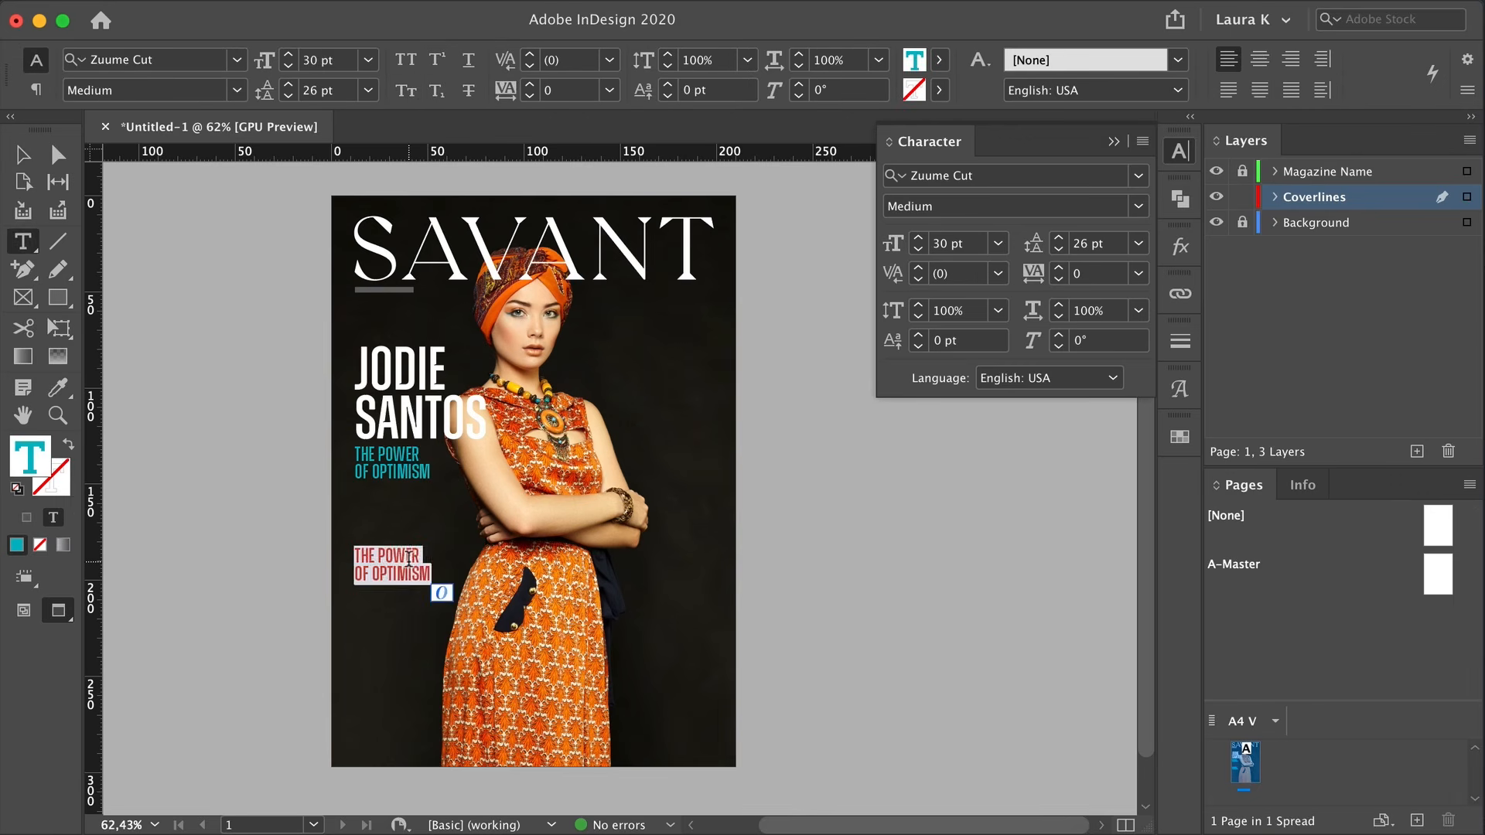
type("FEEL THE POWER OF")
Colour the new coverline with the [Paper] swatch and add LOVE & PEACE below its first line
key("ctrl+a")
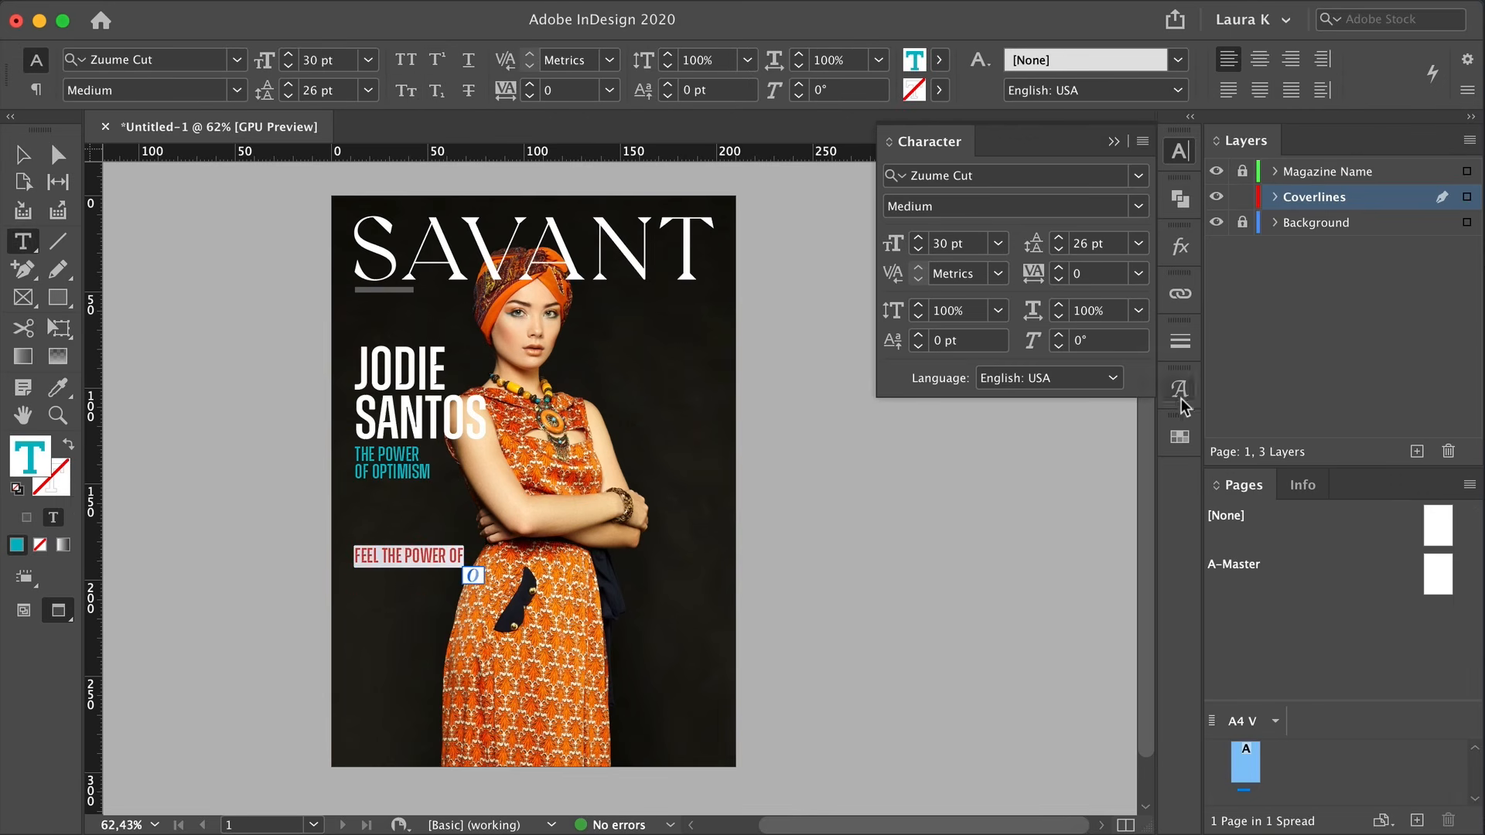
left_click(1180, 198)
left_click(938, 286)
left_click(1180, 150)
key("Right")
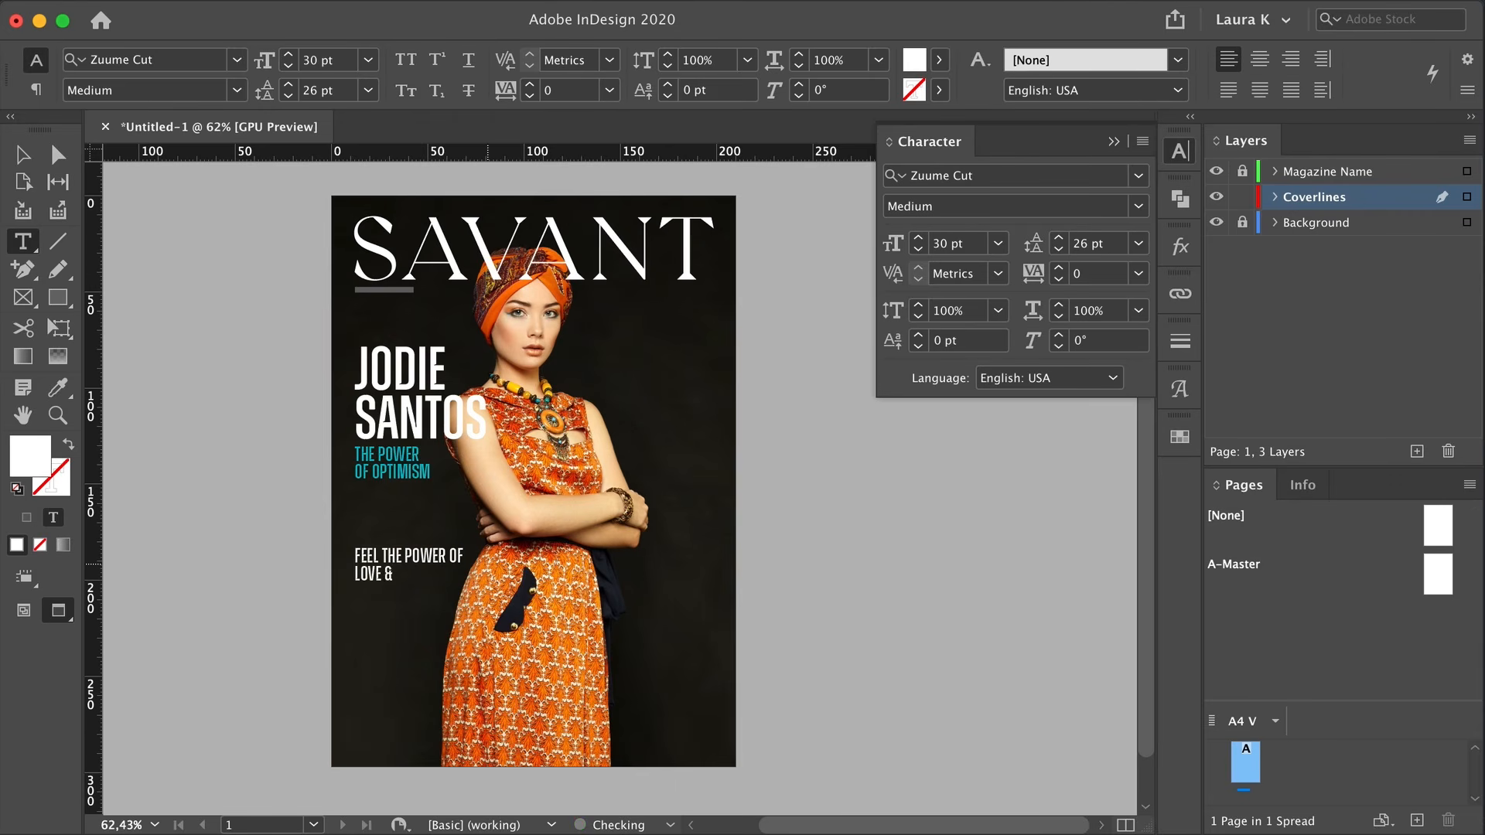
Enlarge the lower coverline's text frame to 114.75 mm wide and 63.667 mm high
left_click(27, 156)
left_click_drag(420, 589, 420, 669)
left_click_drag(485, 609, 571, 612)
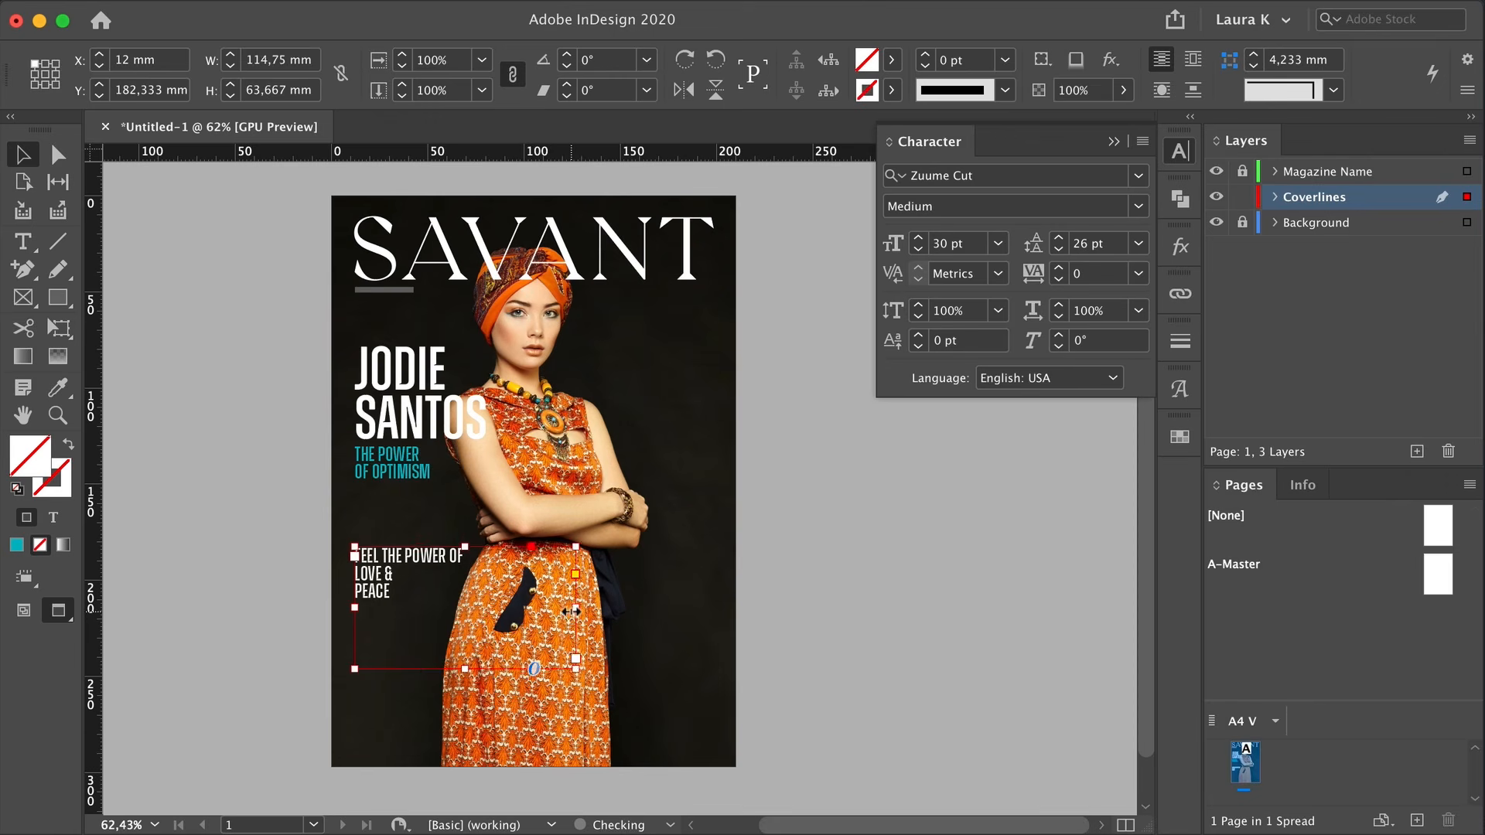
Set the words LOVE & PEACE in the Roger Lavienna font with ligatures turned off
double_click(571, 612)
left_click_drag(355, 572, 392, 606)
left_click(978, 177)
type("ROG")
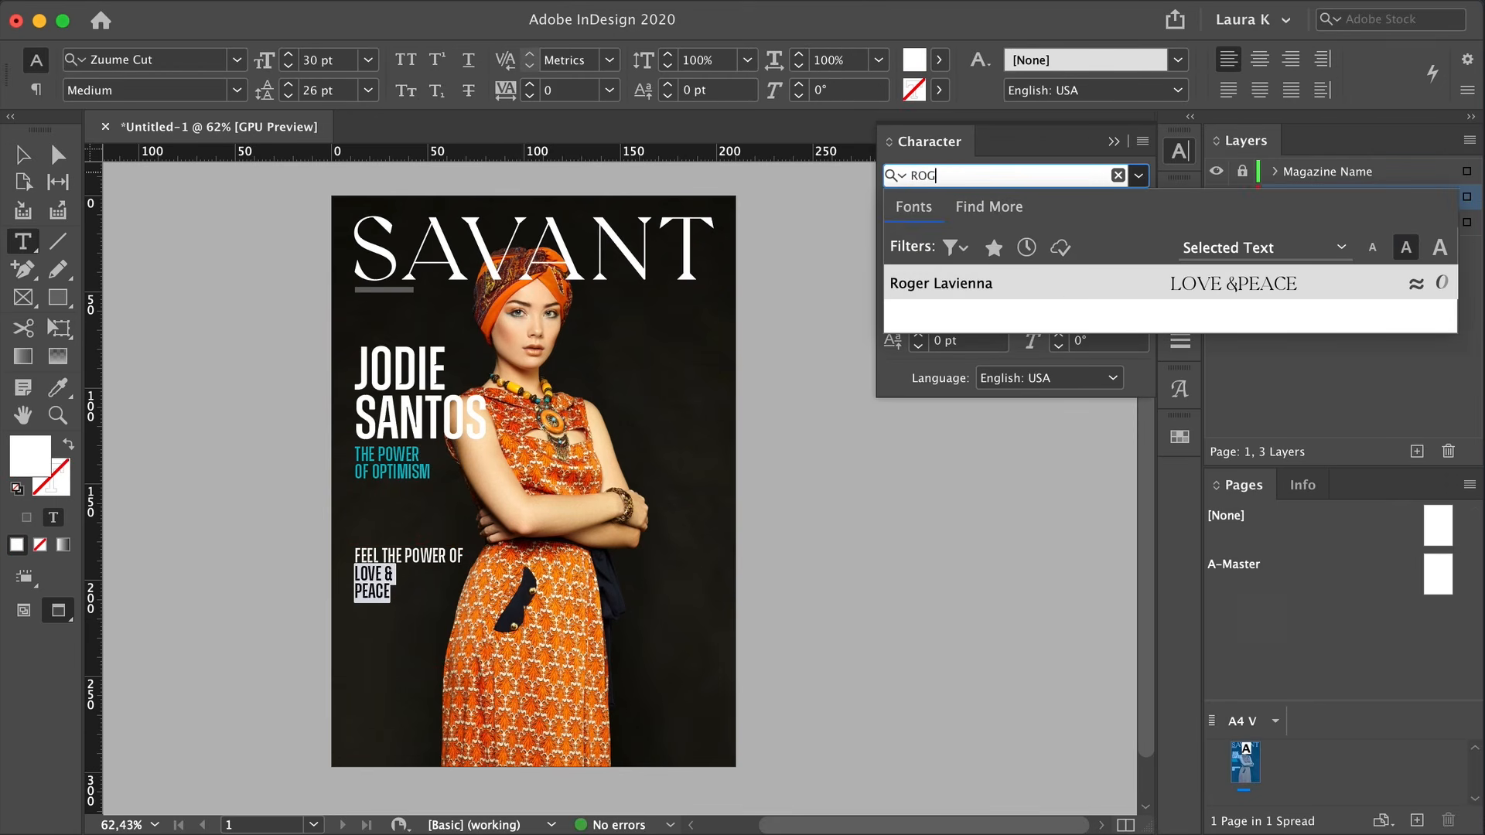
left_click(1067, 285)
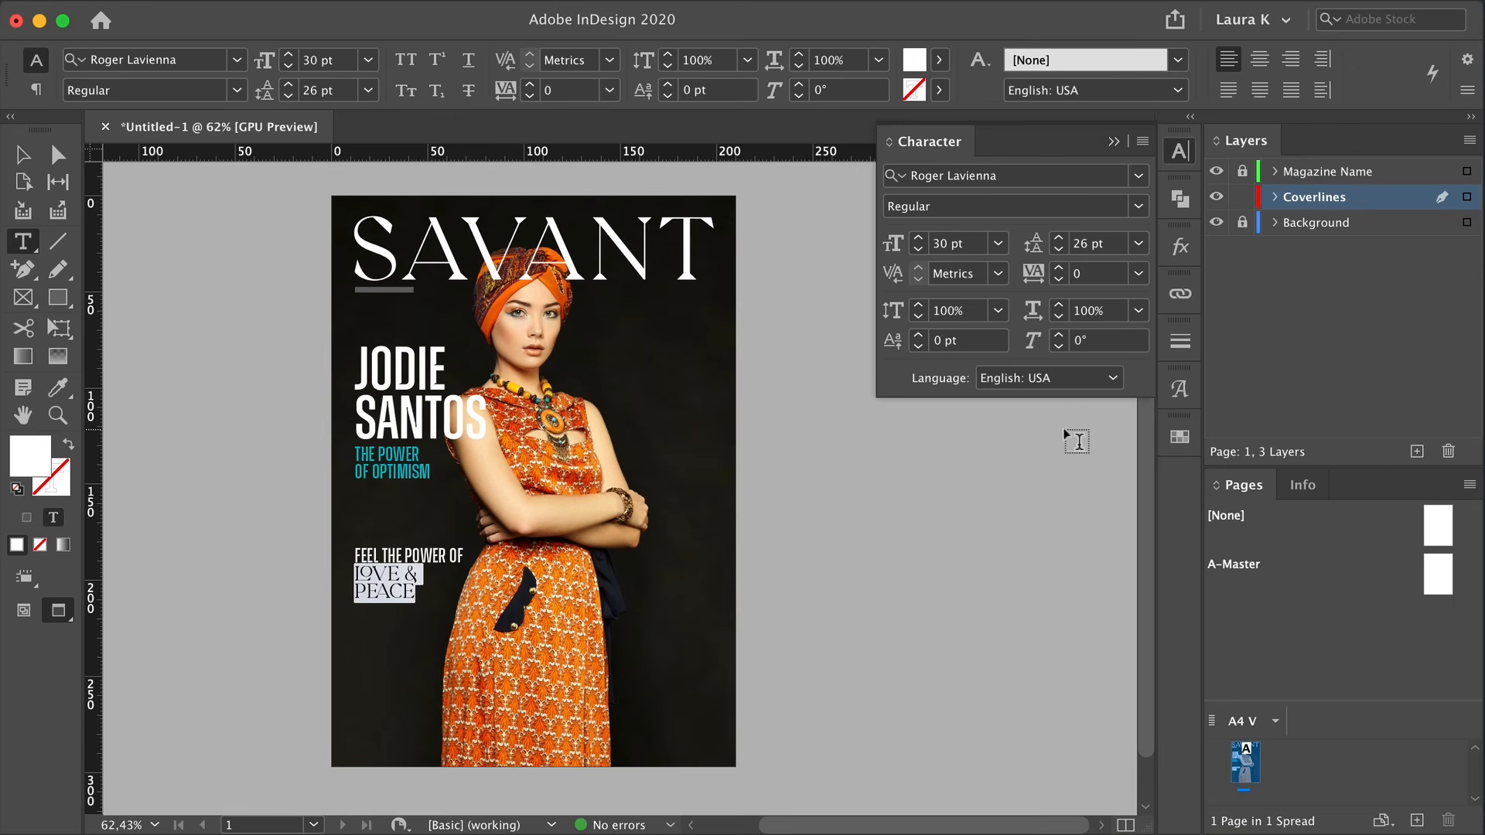
left_click(1140, 141)
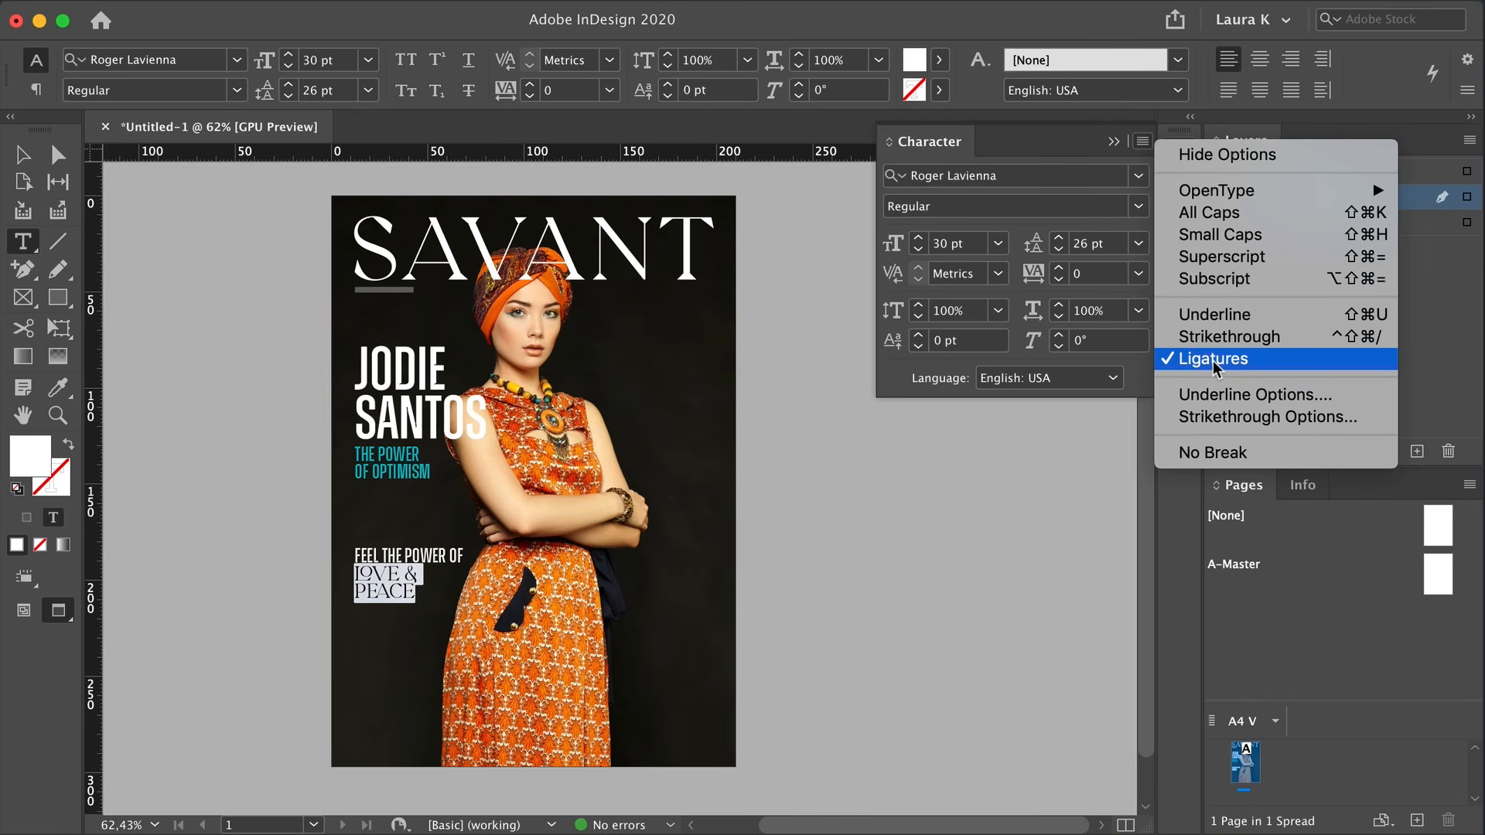
left_click(1214, 360)
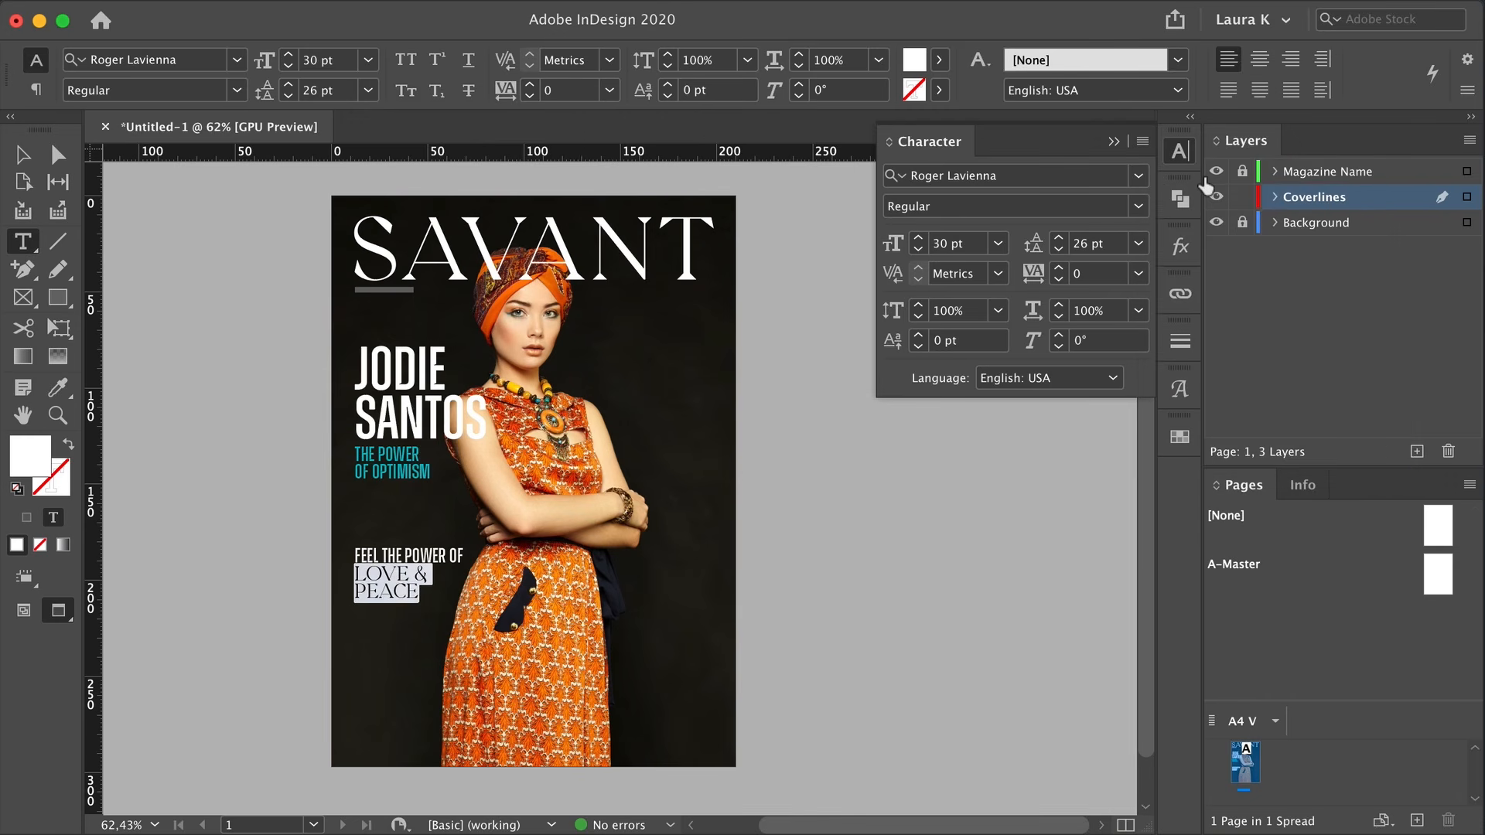
Set LOVE & PEACE to a 72 pt font size with 55 pt leading
left_click(998, 243)
left_click(973, 614)
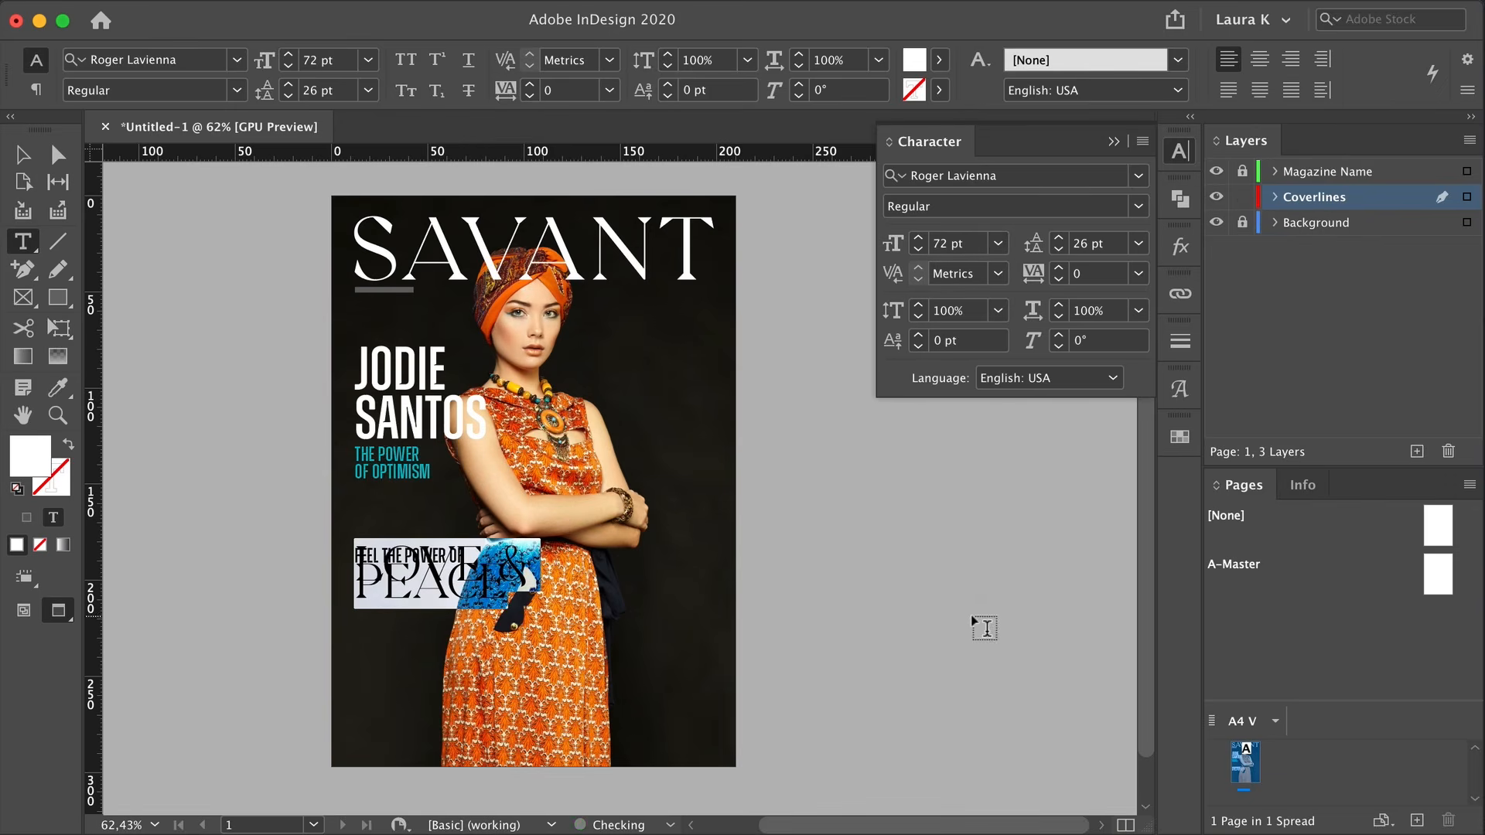
left_click(1139, 243)
left_click(1111, 596)
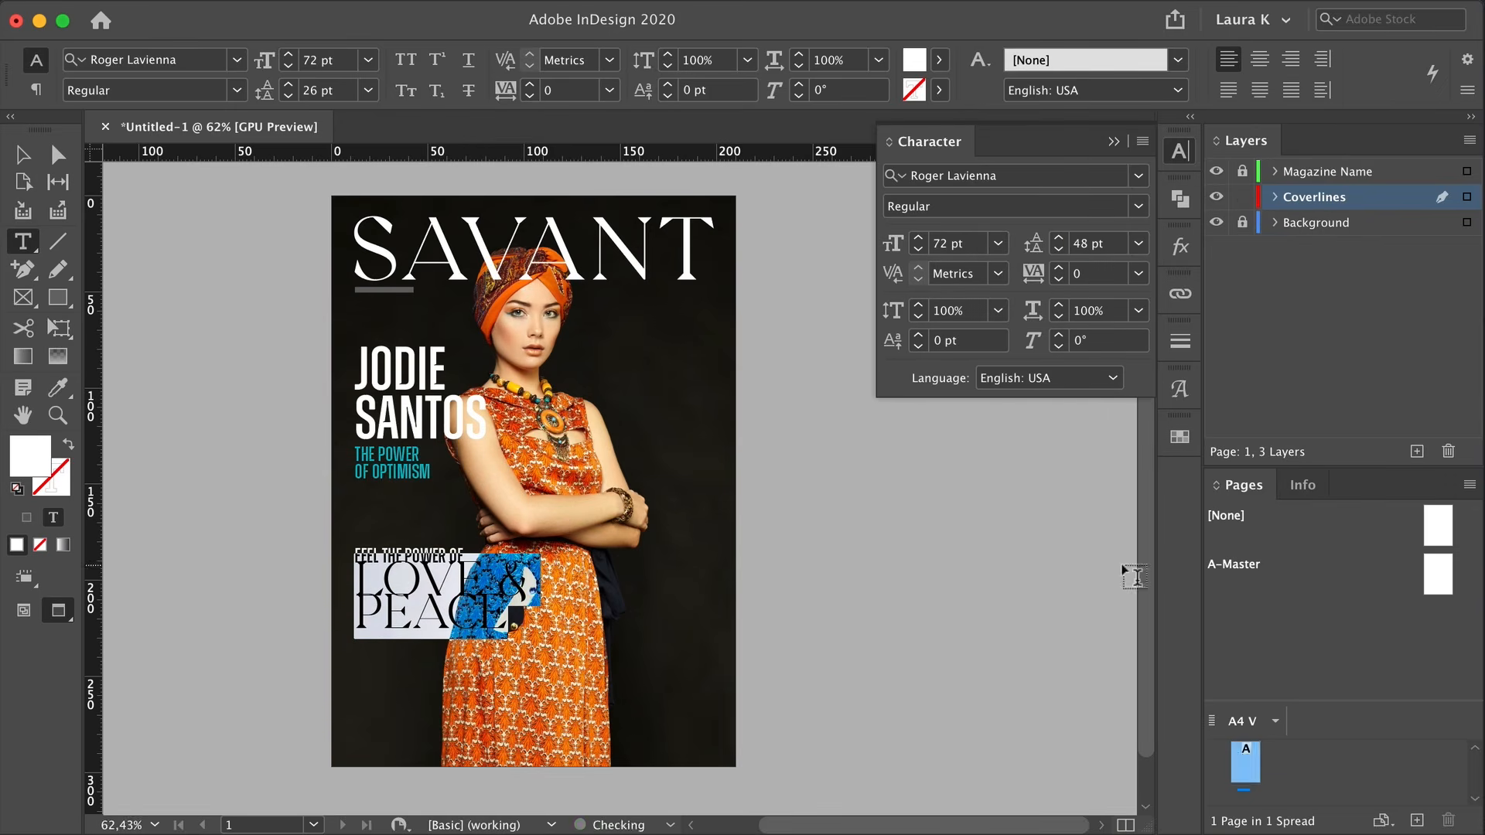
left_click(1108, 246)
key("Up")
key("Up")
key("Up")
key("Up")
key("Up")
key("Up")
key("Up")
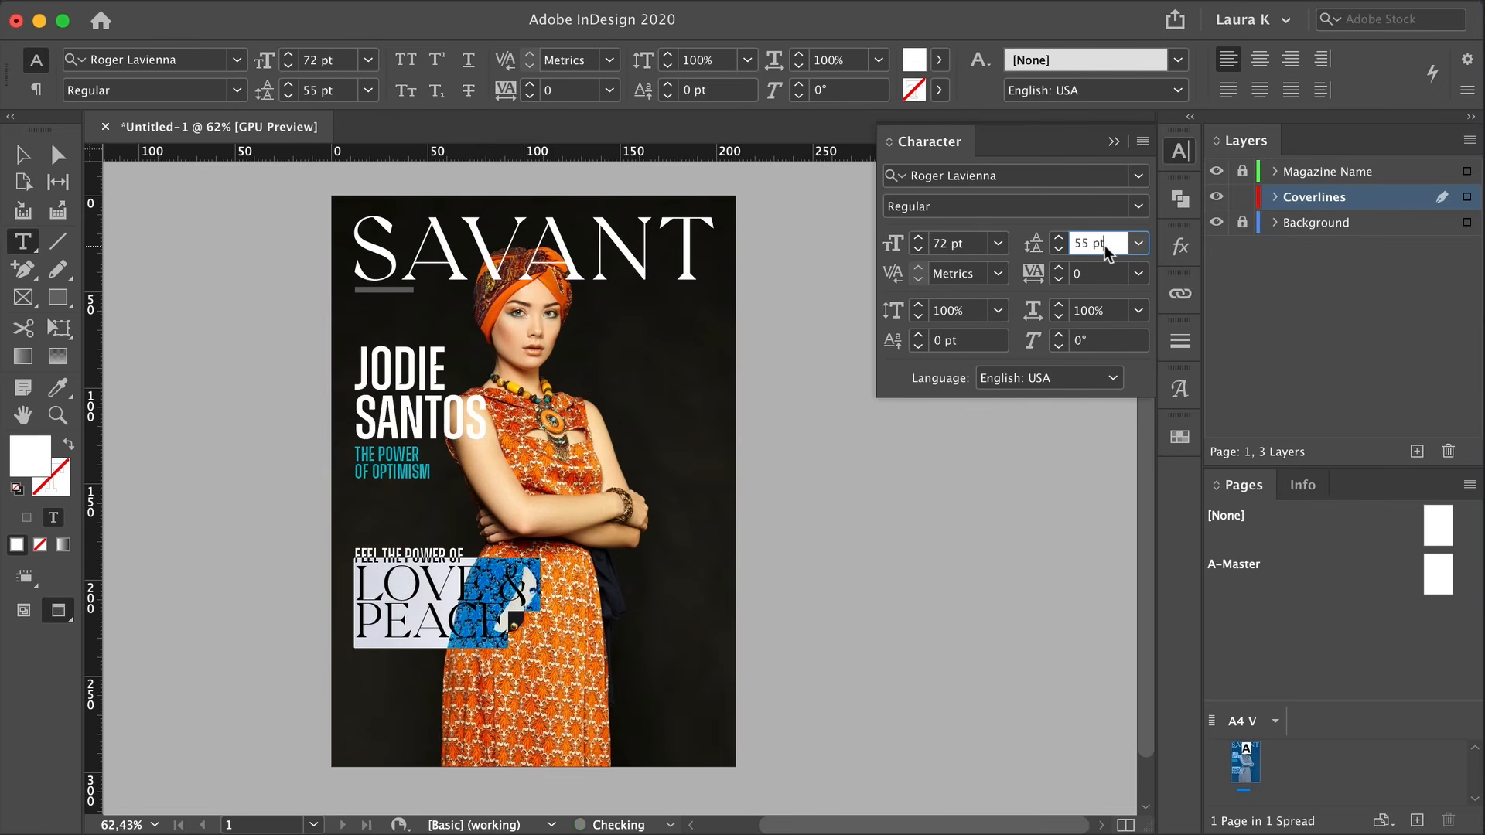
Increase the leading of the LOVE & PEACE lines to 59 pt
left_click(32, 157)
scroll(515, 617, "down", 1)
key("super+space")
left_click_drag(515, 616, 1058, 577)
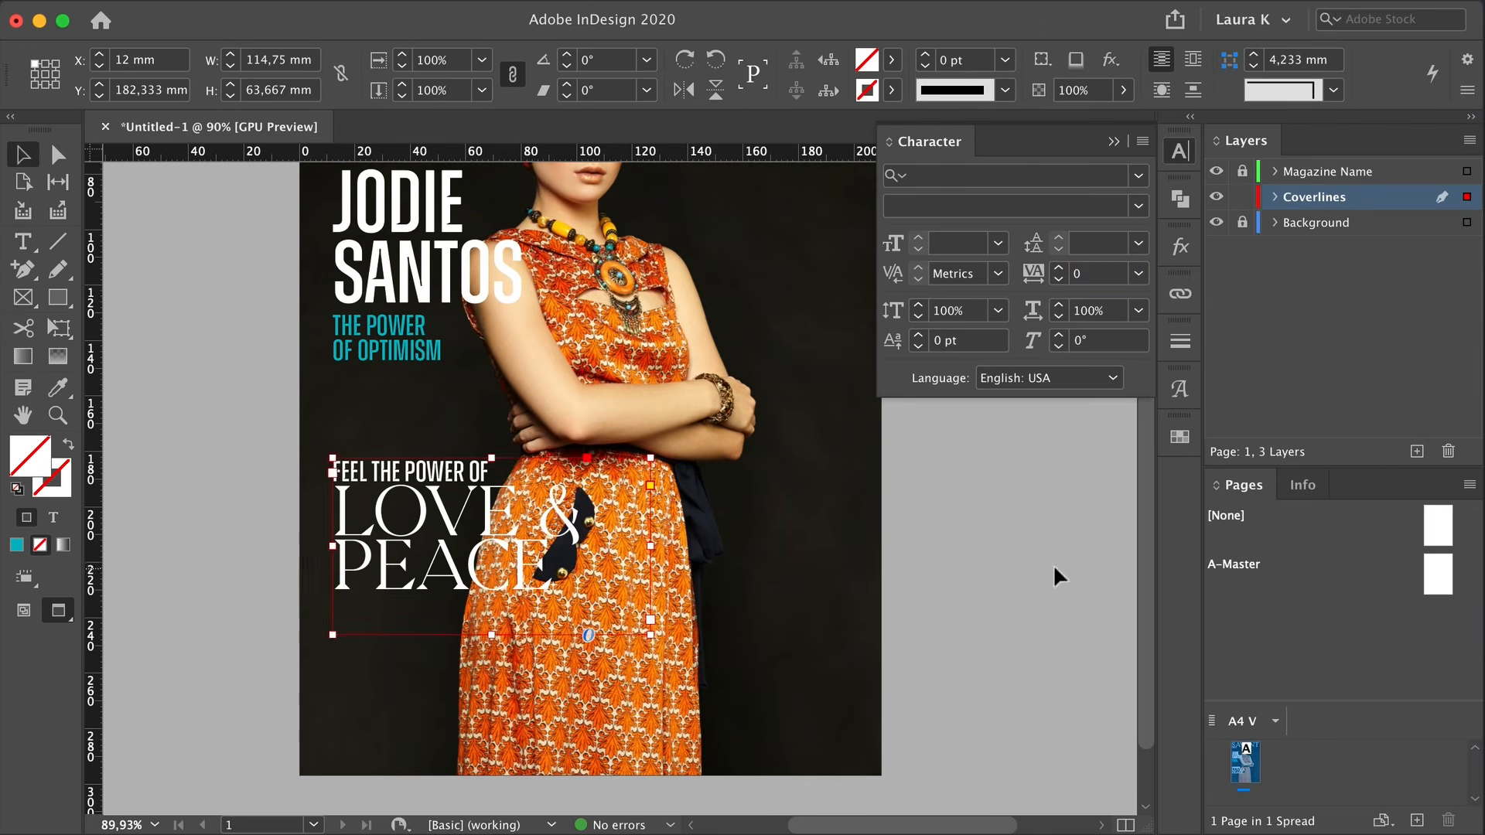
double_click(522, 555)
triple_click(517, 565)
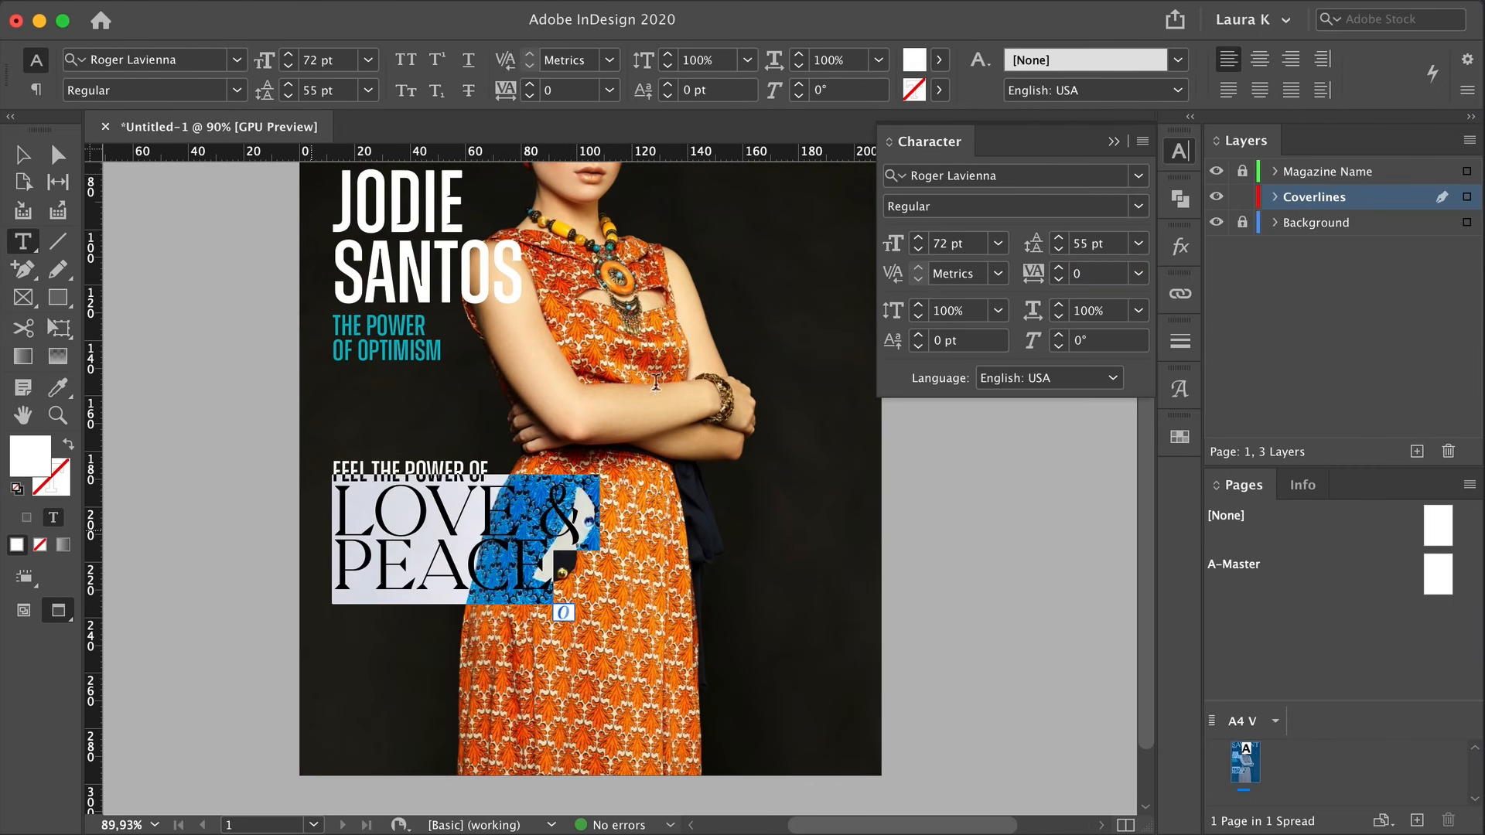
left_click(1059, 238)
left_click(1059, 238)
left_click(1059, 238)
left_click(1059, 238)
left_click(554, 584)
left_click_drag(554, 584, 254, 546)
left_click(466, 571)
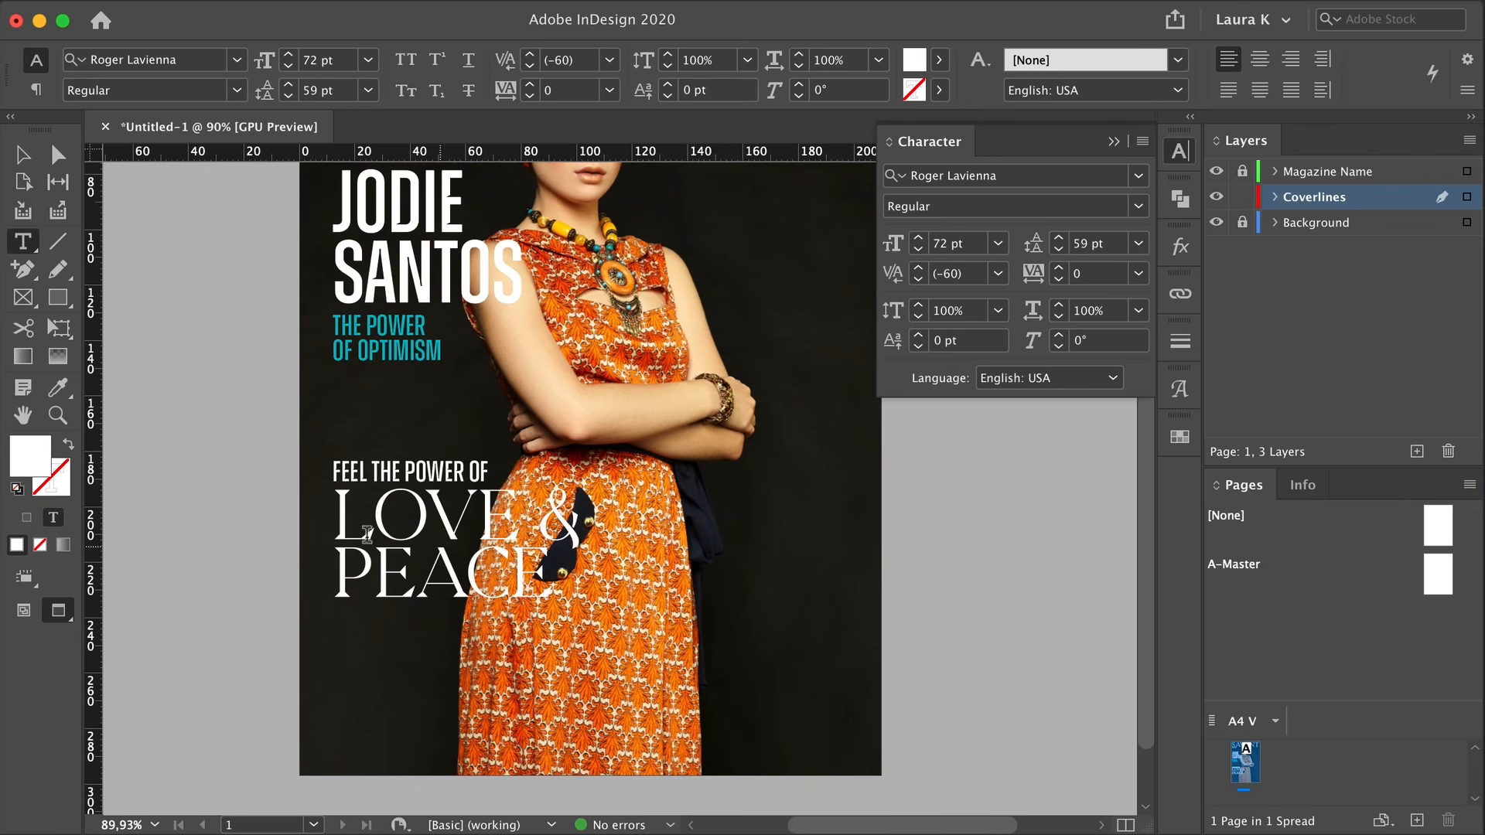
Turn ligatures on for LOVE & PEACE and deselect the coverline
key("super+a")
scroll(416, 596, "up", 3)
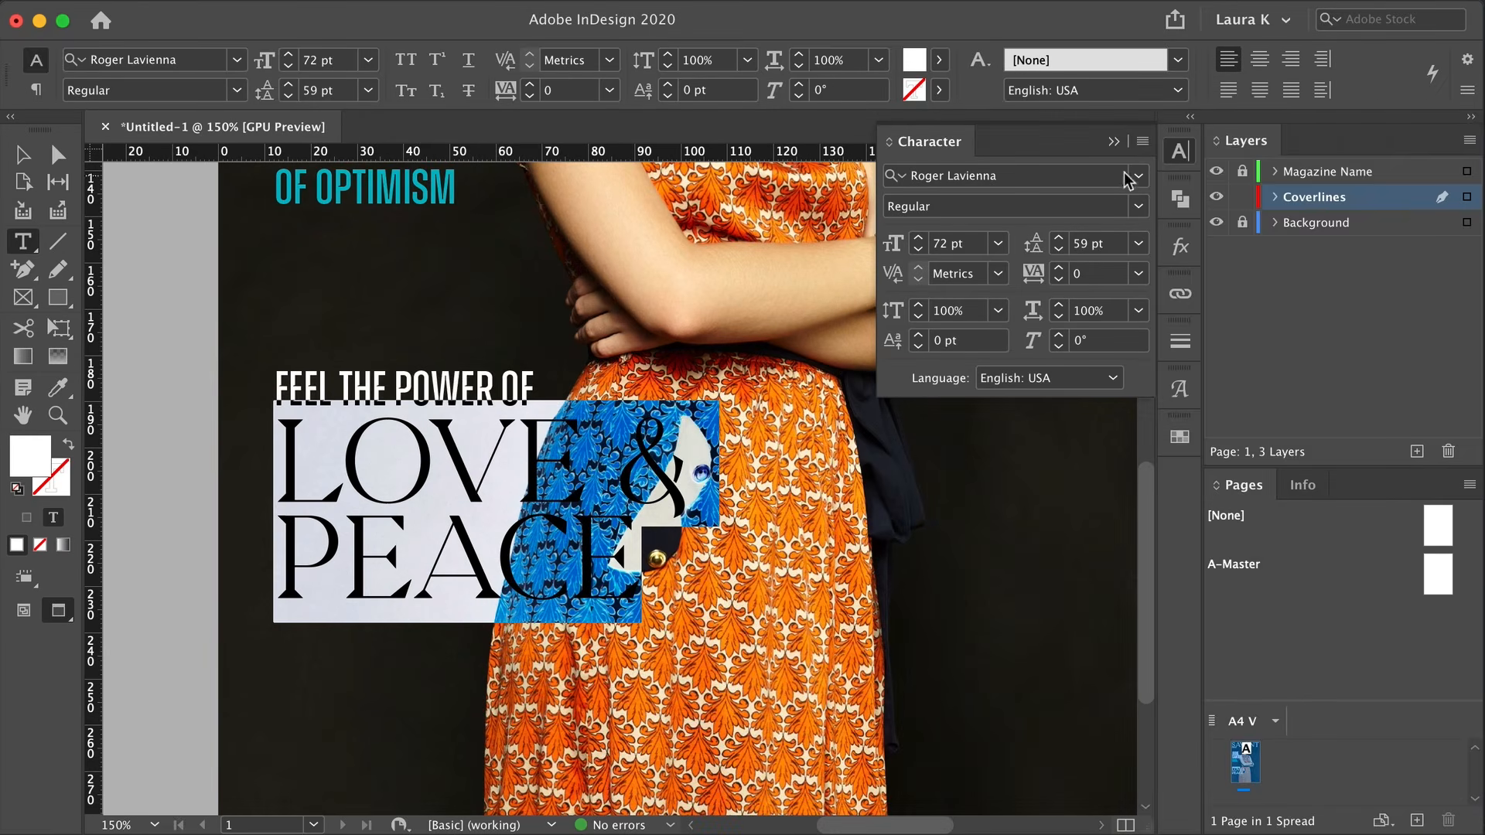
left_click(1143, 141)
left_click(1215, 355)
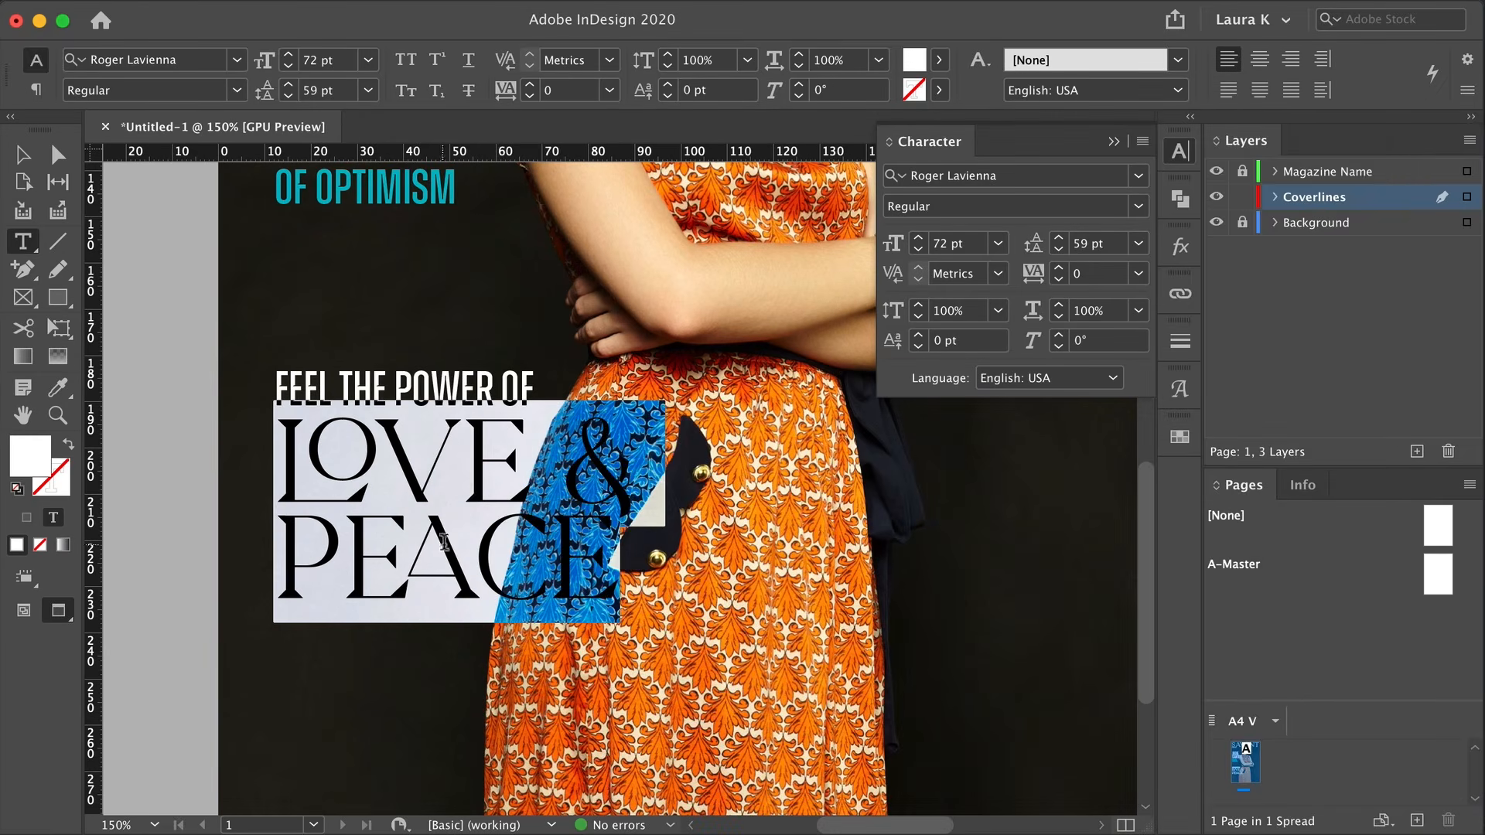
left_click(565, 635)
left_click(24, 154)
left_click(171, 341)
scroll(417, 592, "down", 4)
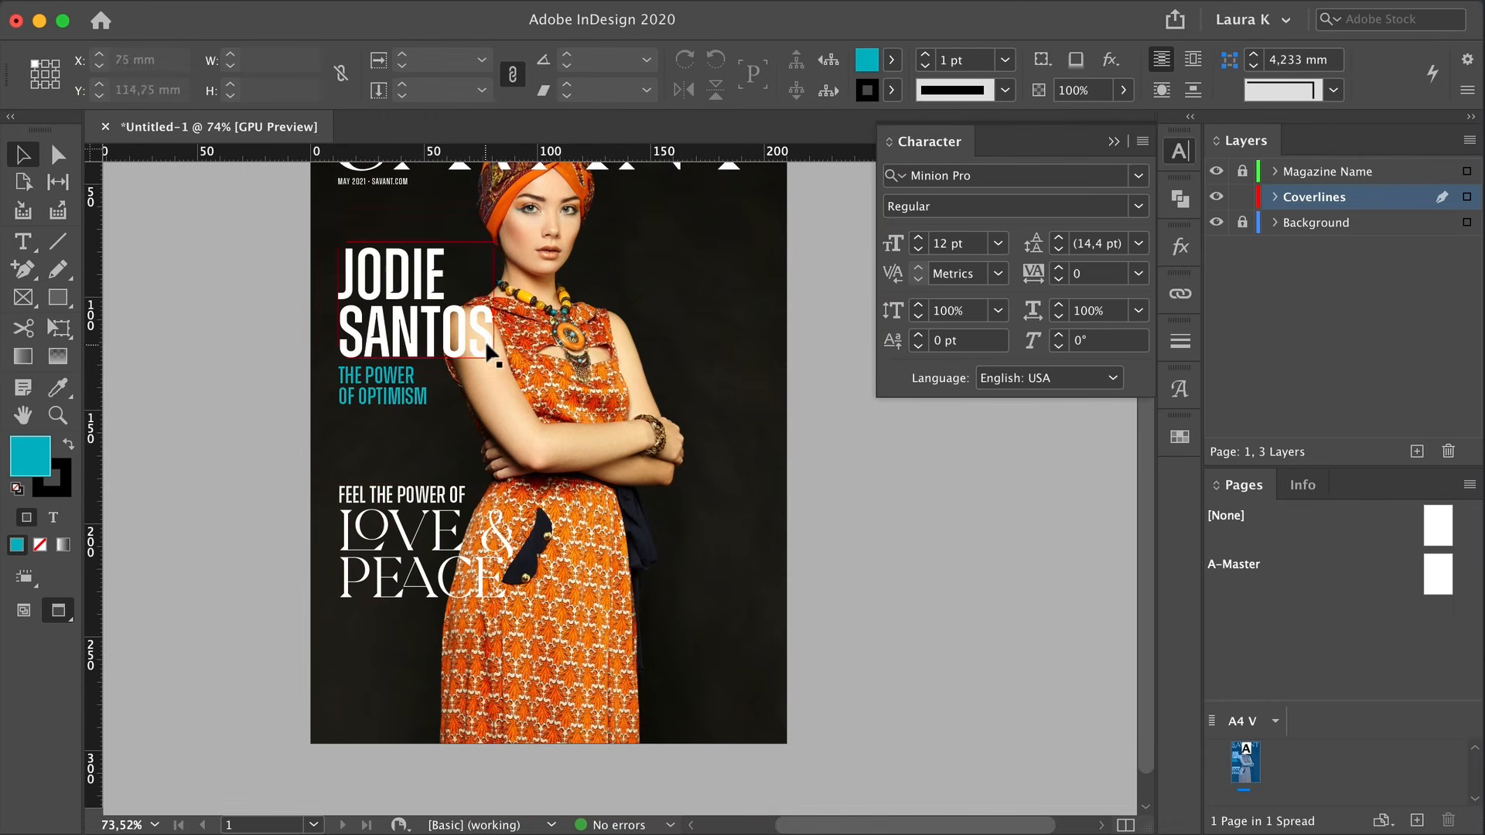
Move the LOVE & PEACE coverline up closer to the turquoise one and reduce its FEEL THE POWER OF line to 24 pt
scroll(869, 568, "up", 2)
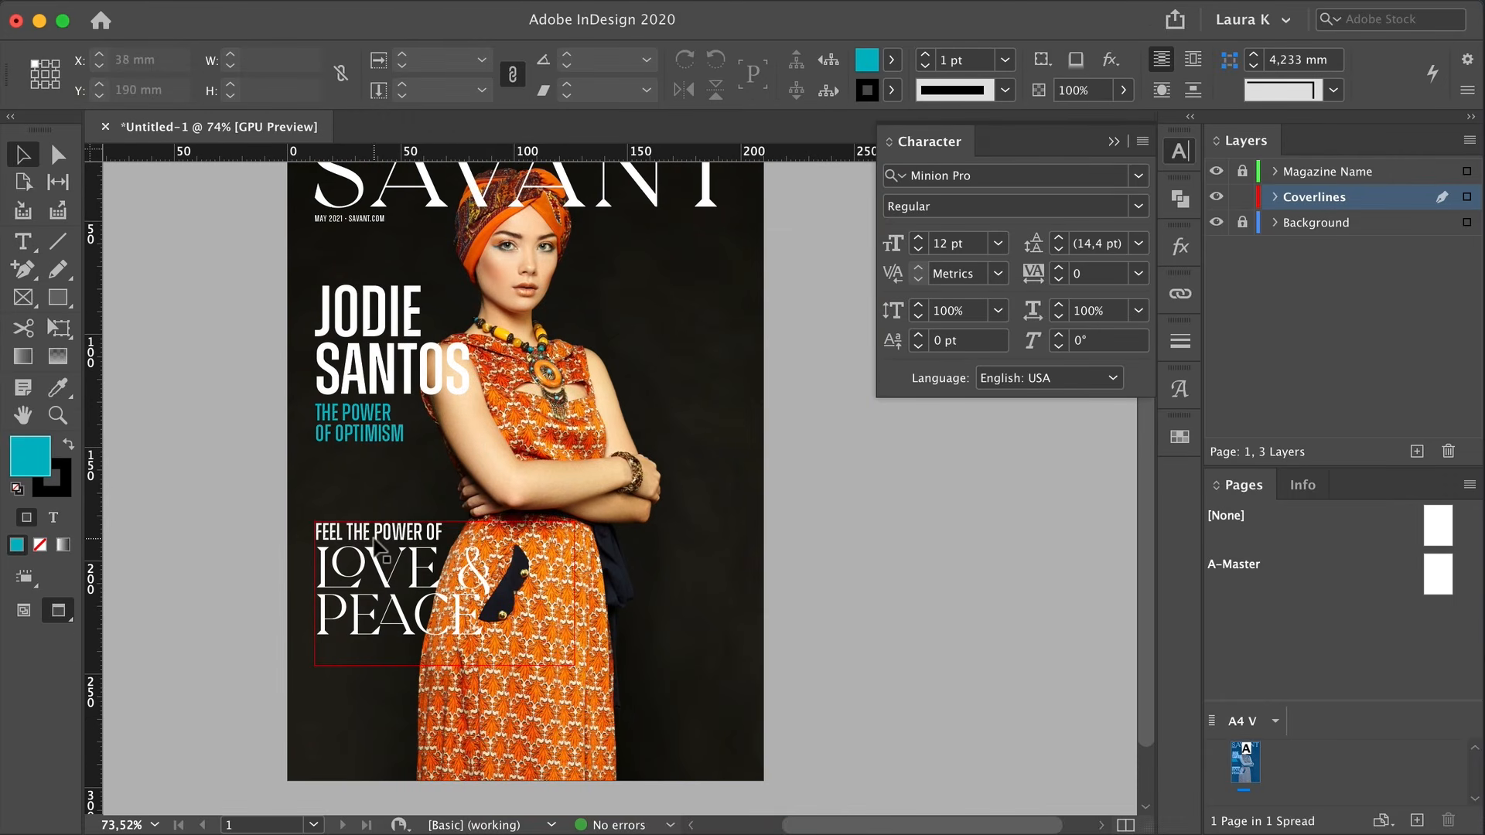
left_click(379, 503)
left_click_drag(381, 510, 382, 514)
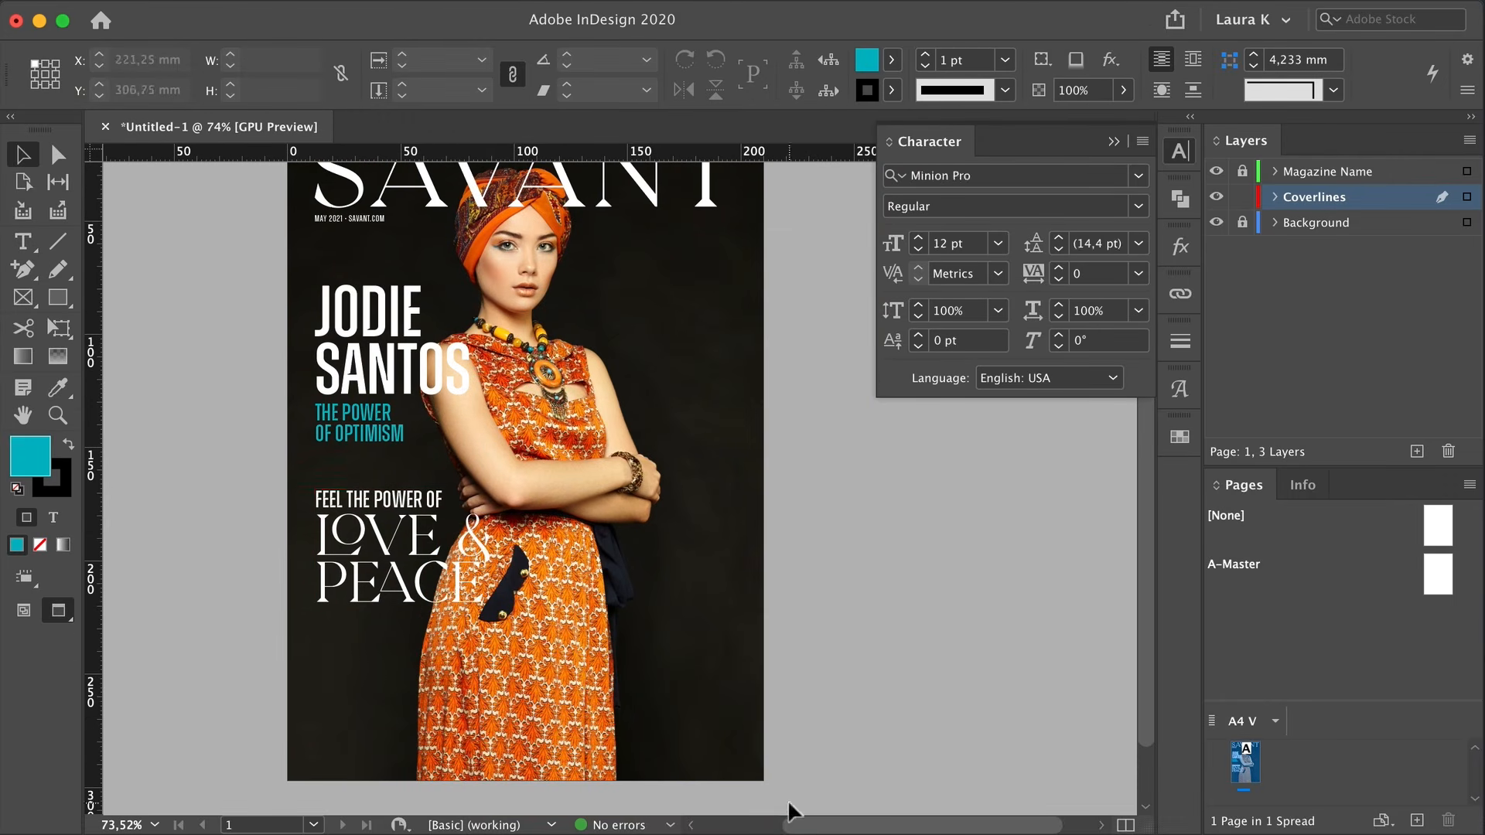
triple_click(399, 505)
left_click(998, 243)
left_click(967, 497)
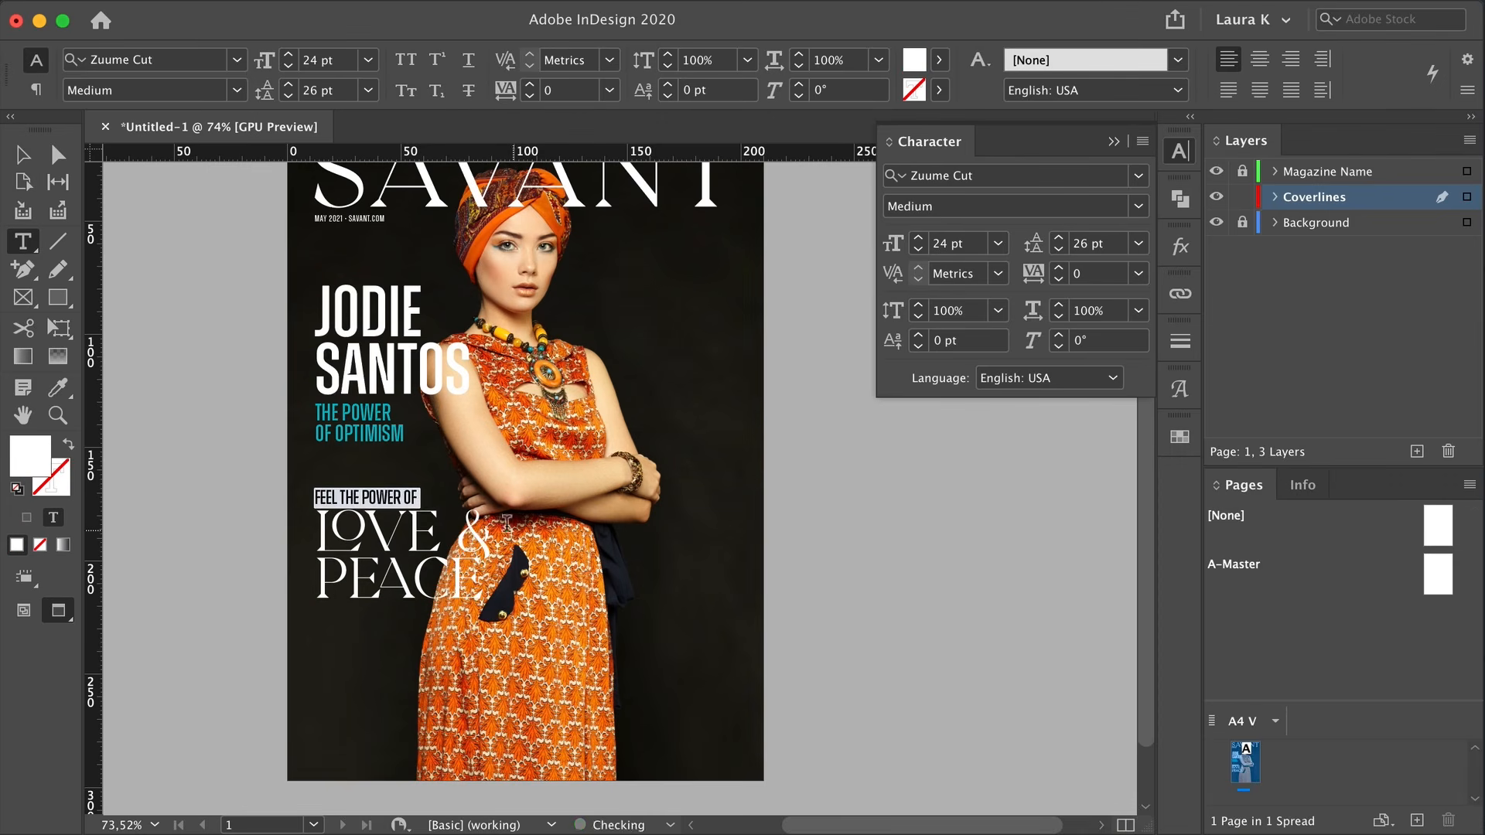
key("Escape")
left_click(184, 442)
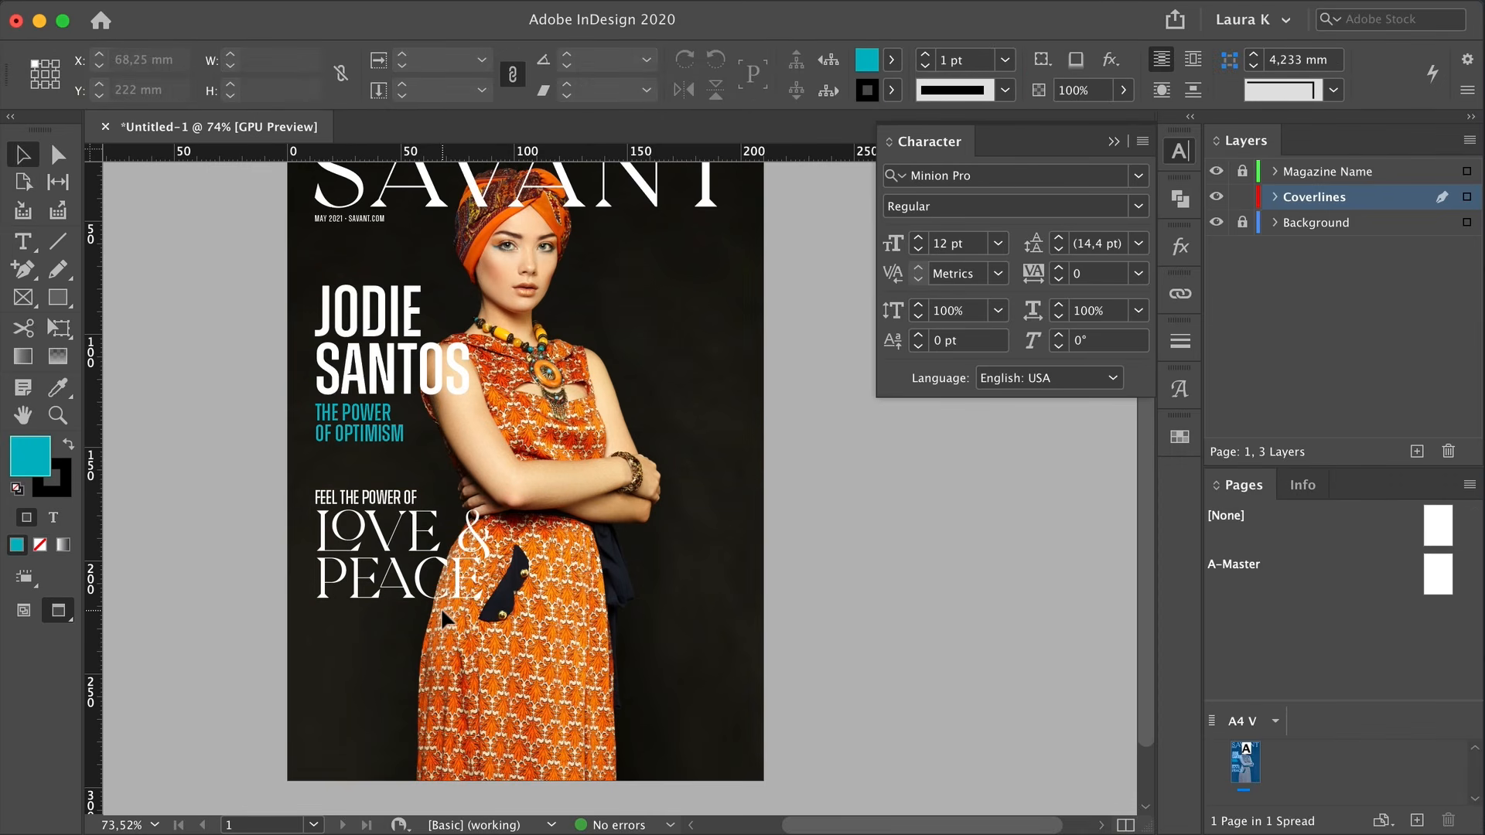
Copy the LOVE & PEACE coverline down to Y 232.5 mm and replace the copy's text with + above 100
left_click_drag(401, 523, 395, 665)
triple_click(408, 663)
key("super+a")
key("BackSpace")
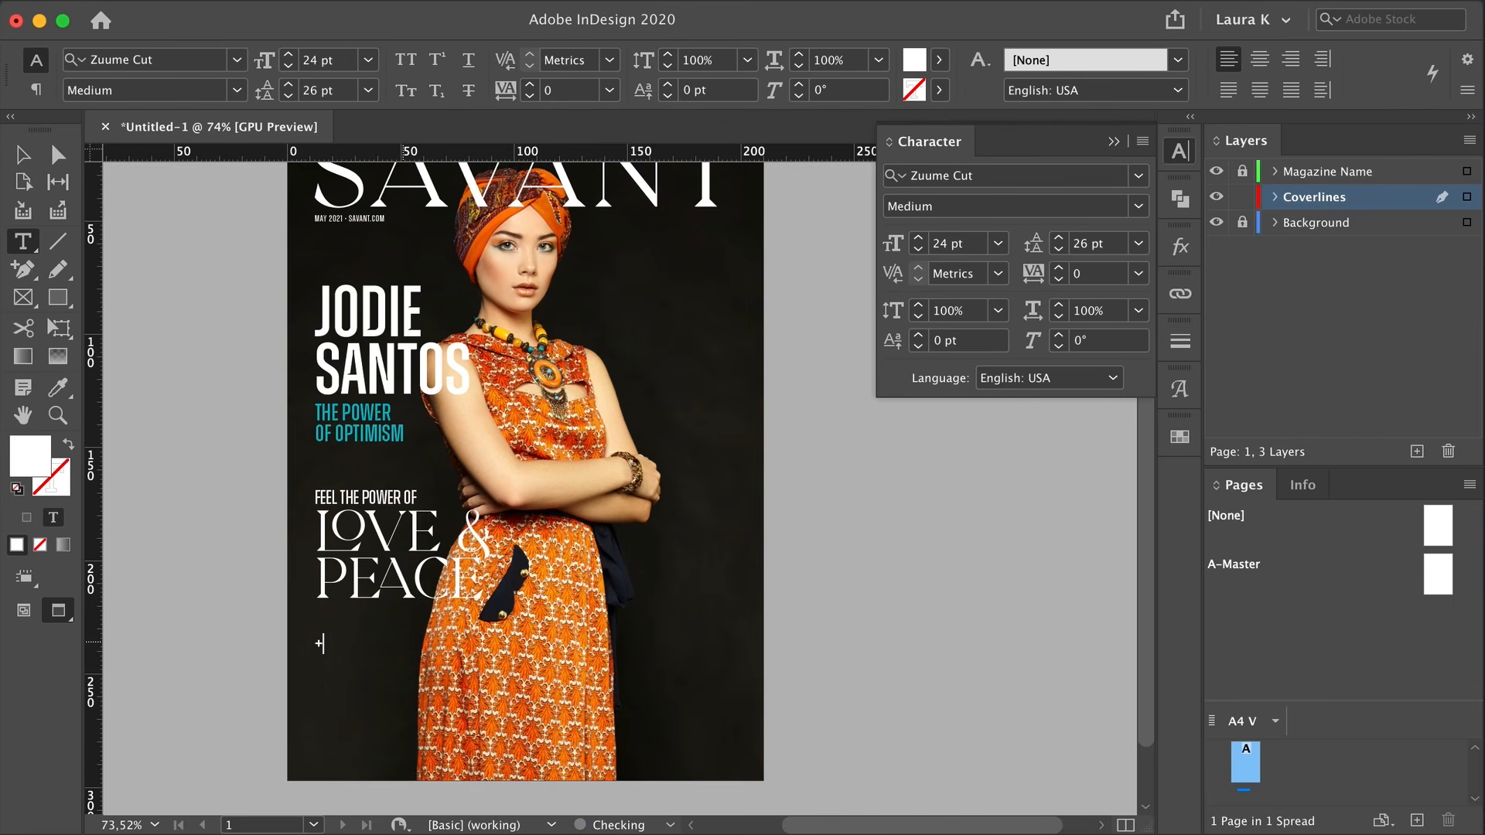
Set the plus sign to 90 pt and the number 100 to 72 pt
double_click(322, 643)
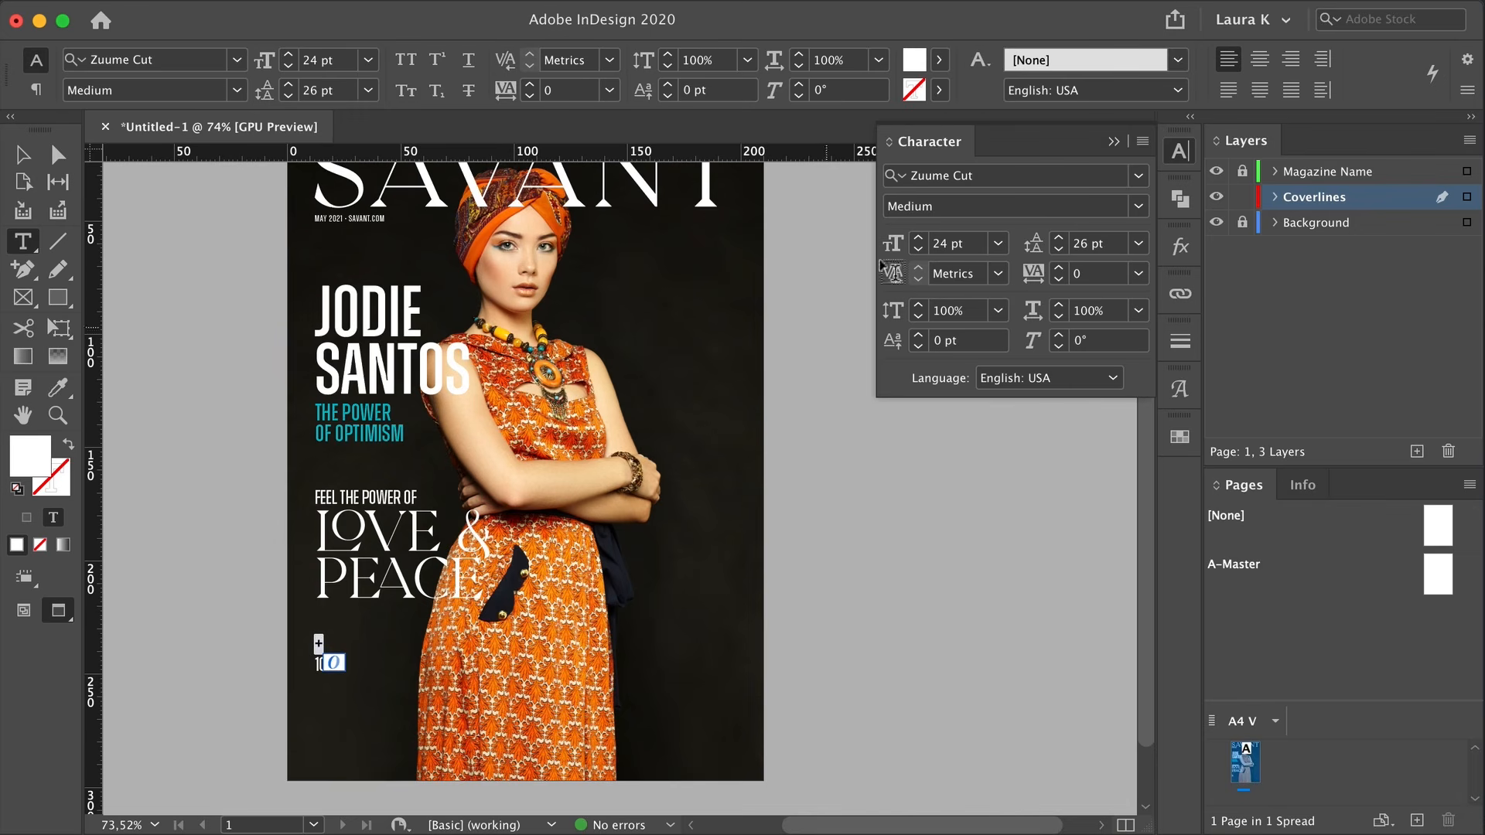
triple_click(978, 242)
type("90")
key("Return")
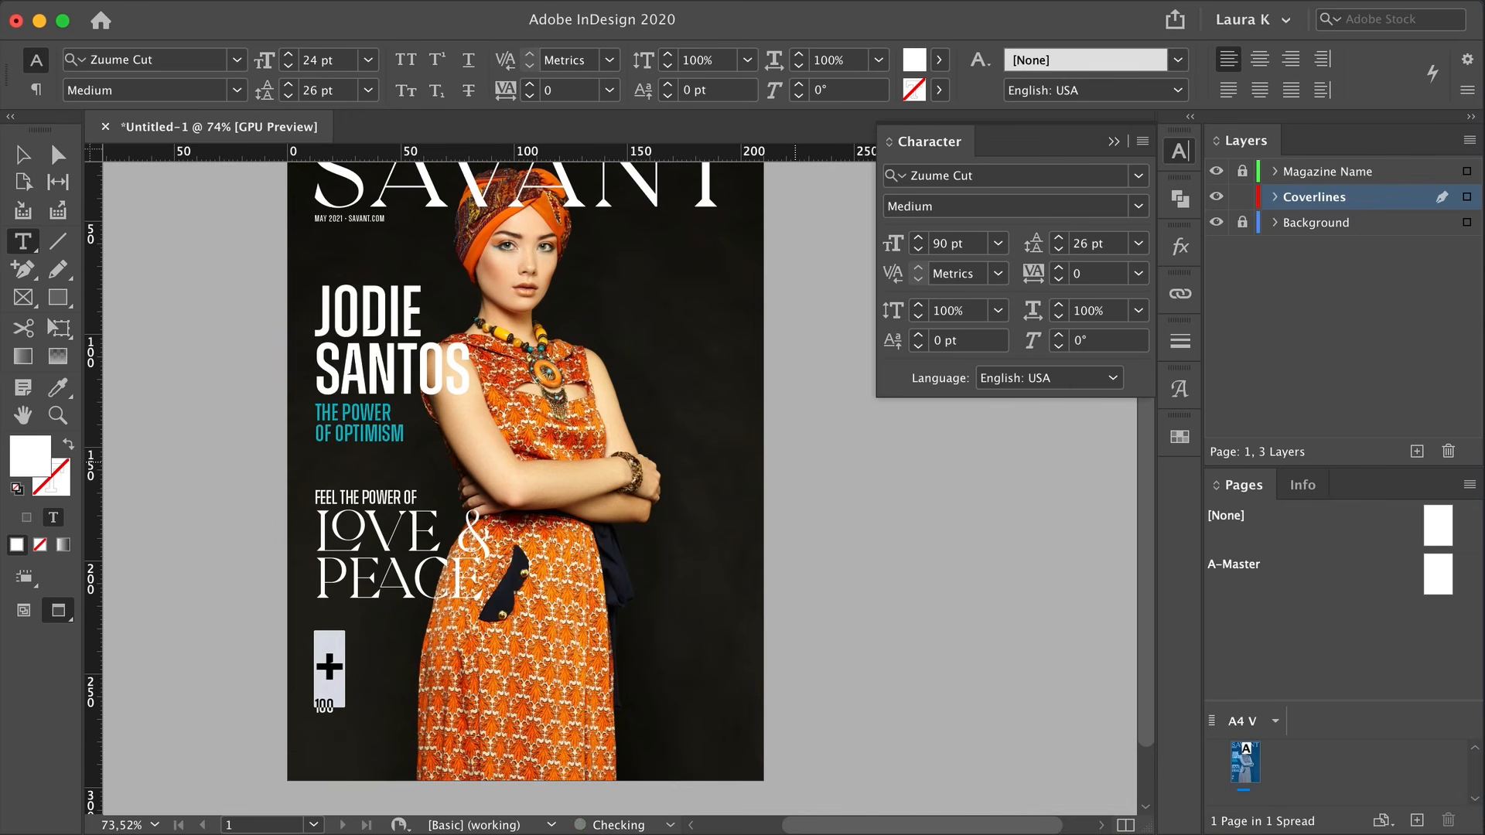
left_click_drag(336, 700, 302, 706)
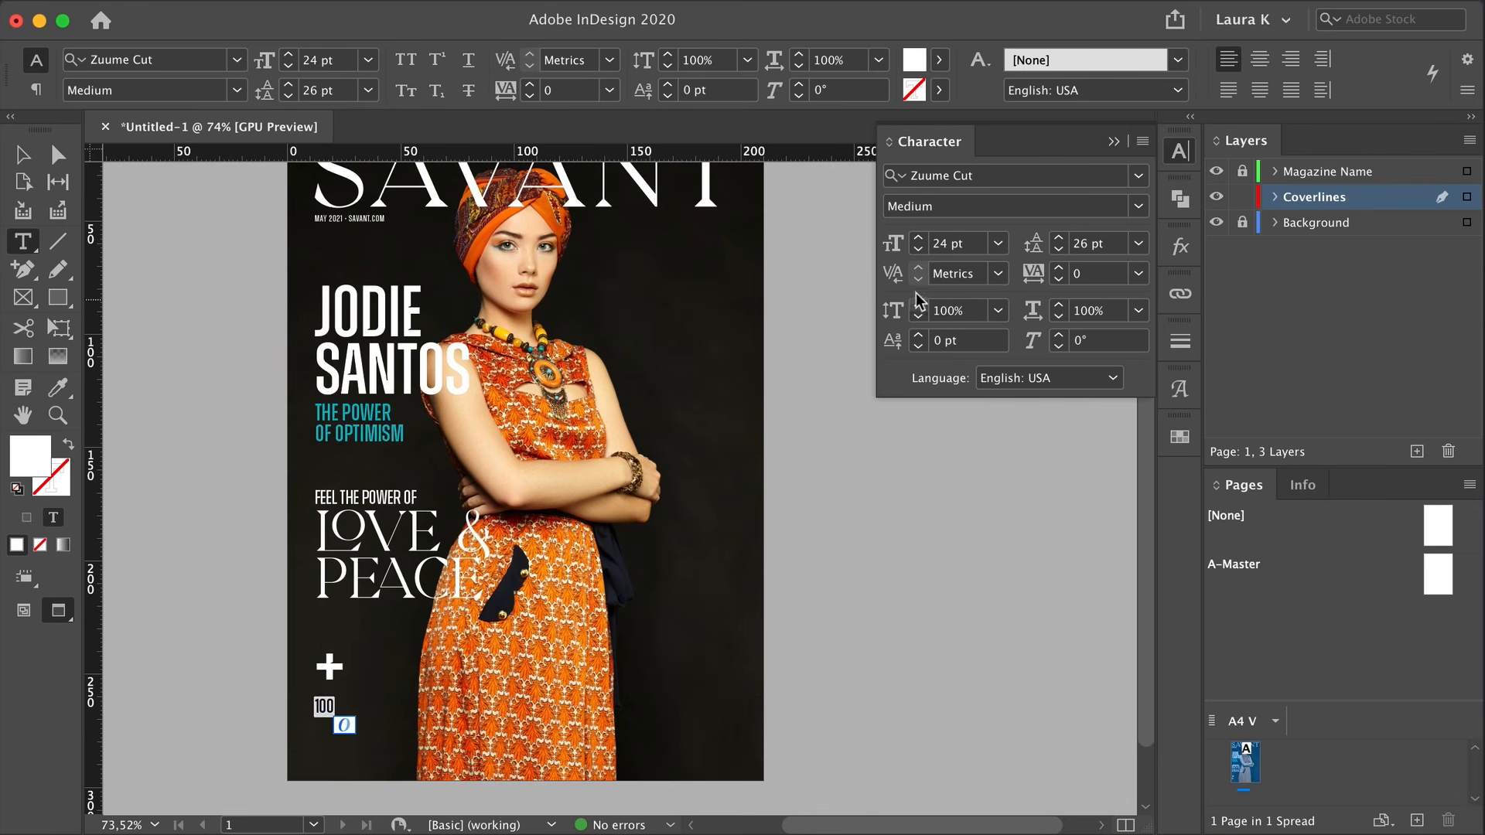
left_click(997, 243)
left_click(952, 615)
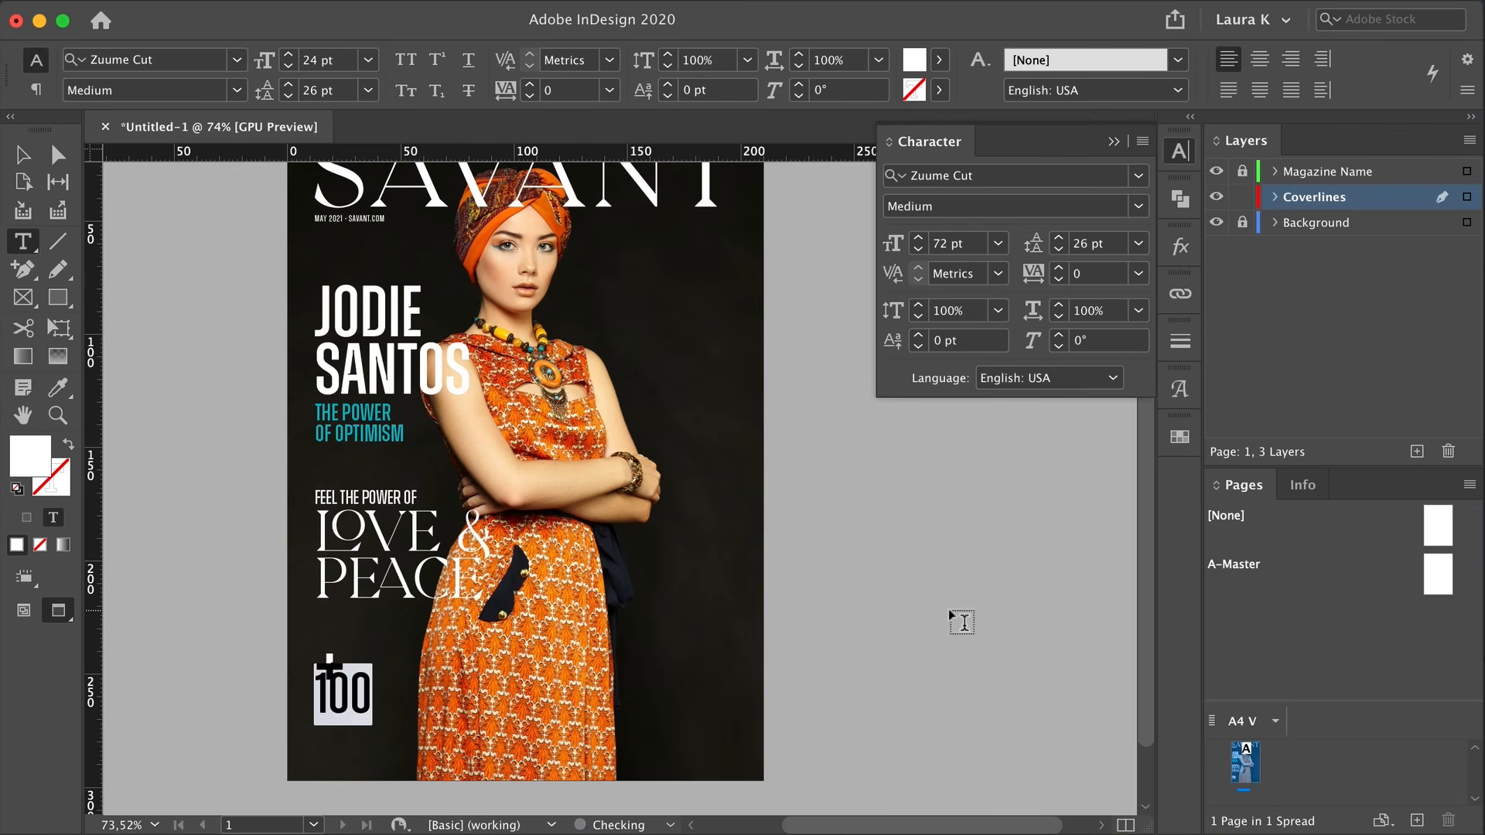
Increase the leading of the + and 100 lines to 46 pt and deselect the frame
left_click_drag(372, 716, 316, 650)
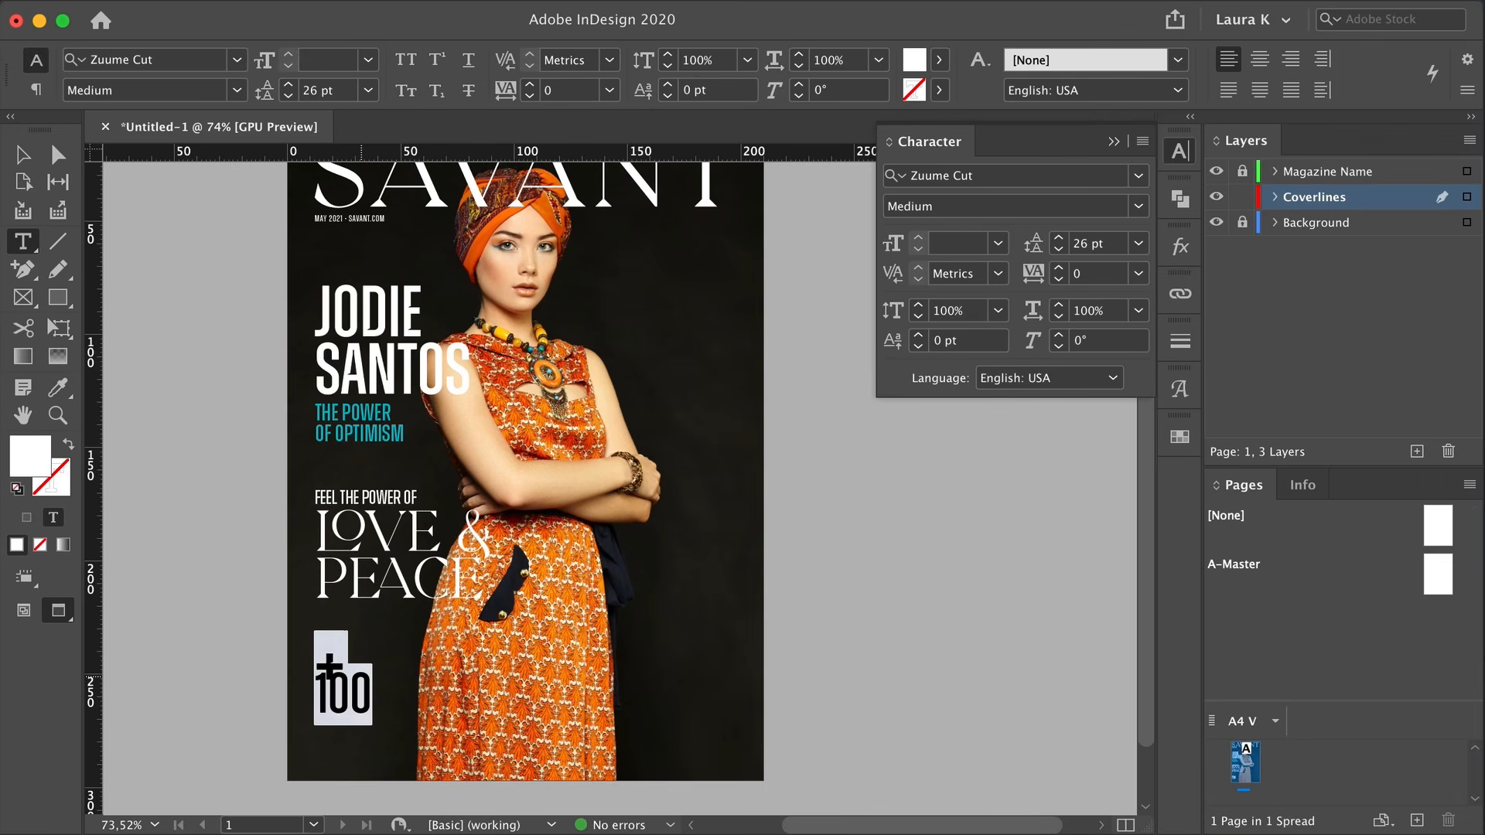
key("alt+Down")
key("alt+Down")
key("alt+Down")
key("alt+Down")
key("alt+Down")
key("alt+Down")
key("alt+Down")
key("alt+Down")
key("alt+Down")
key("alt+Down")
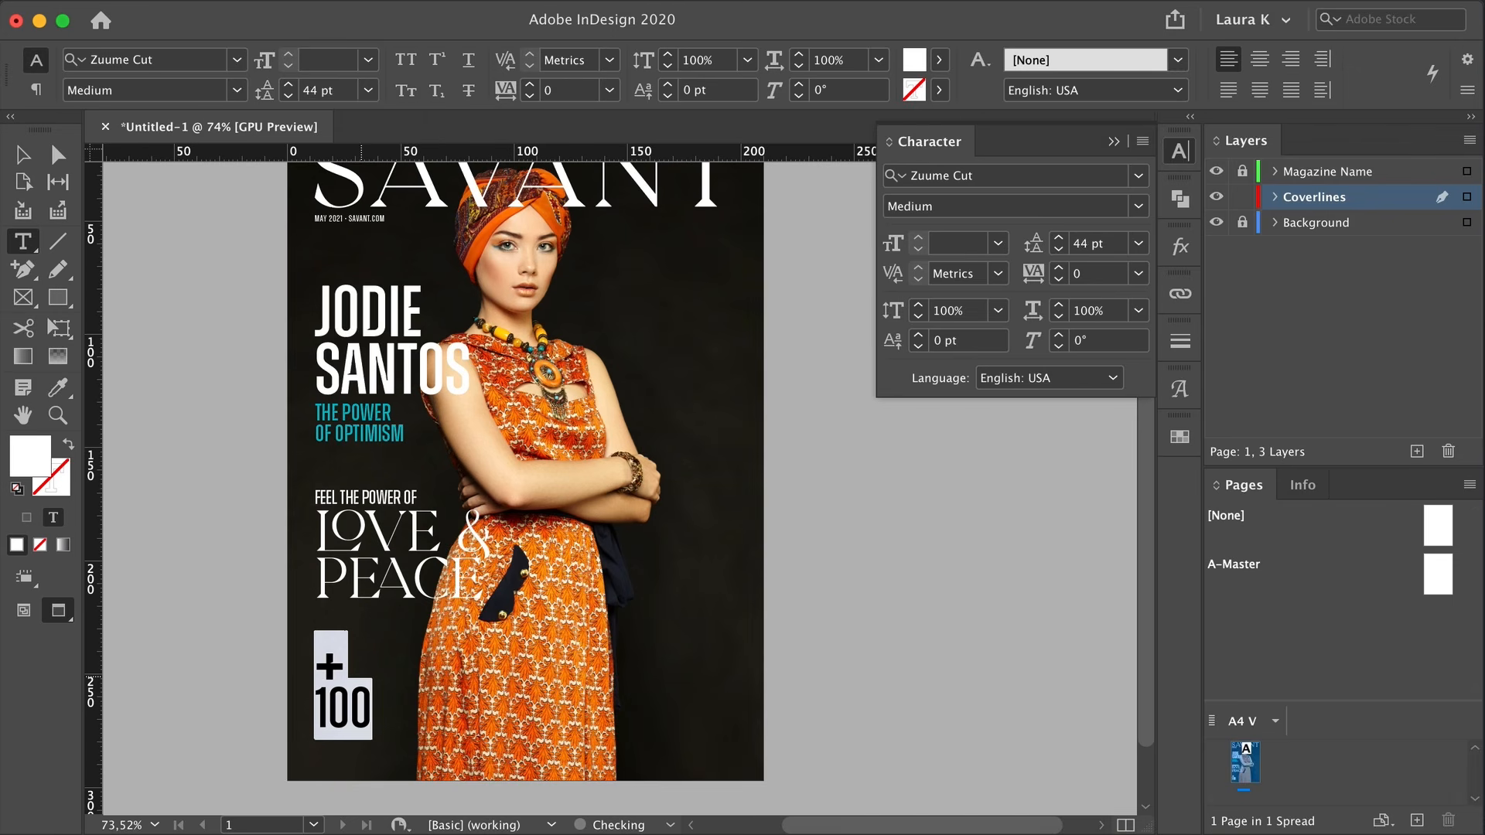
left_click(29, 161)
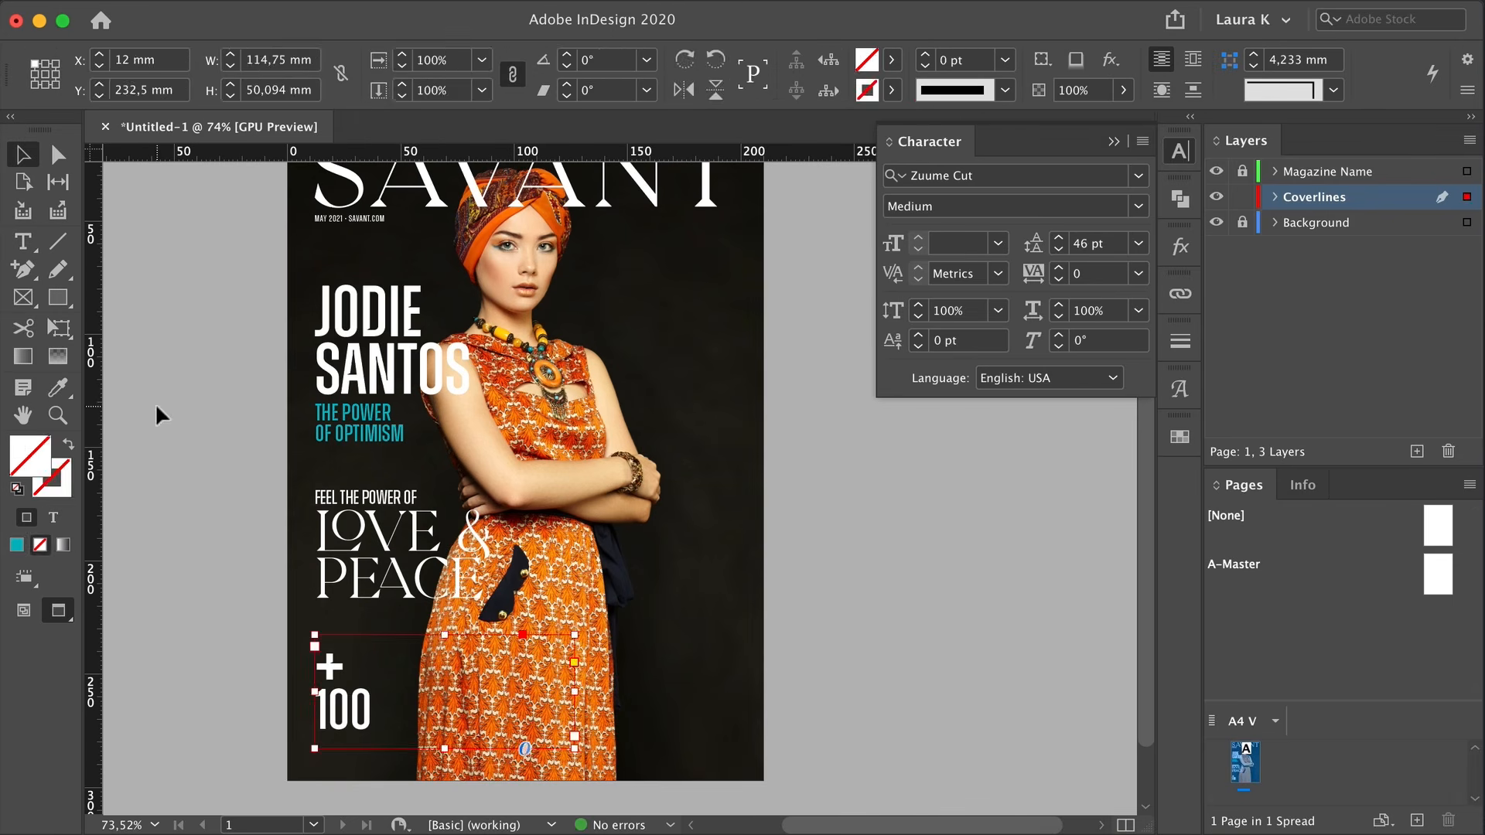
left_click(155, 405)
left_click_drag(231, 408, 232, 429)
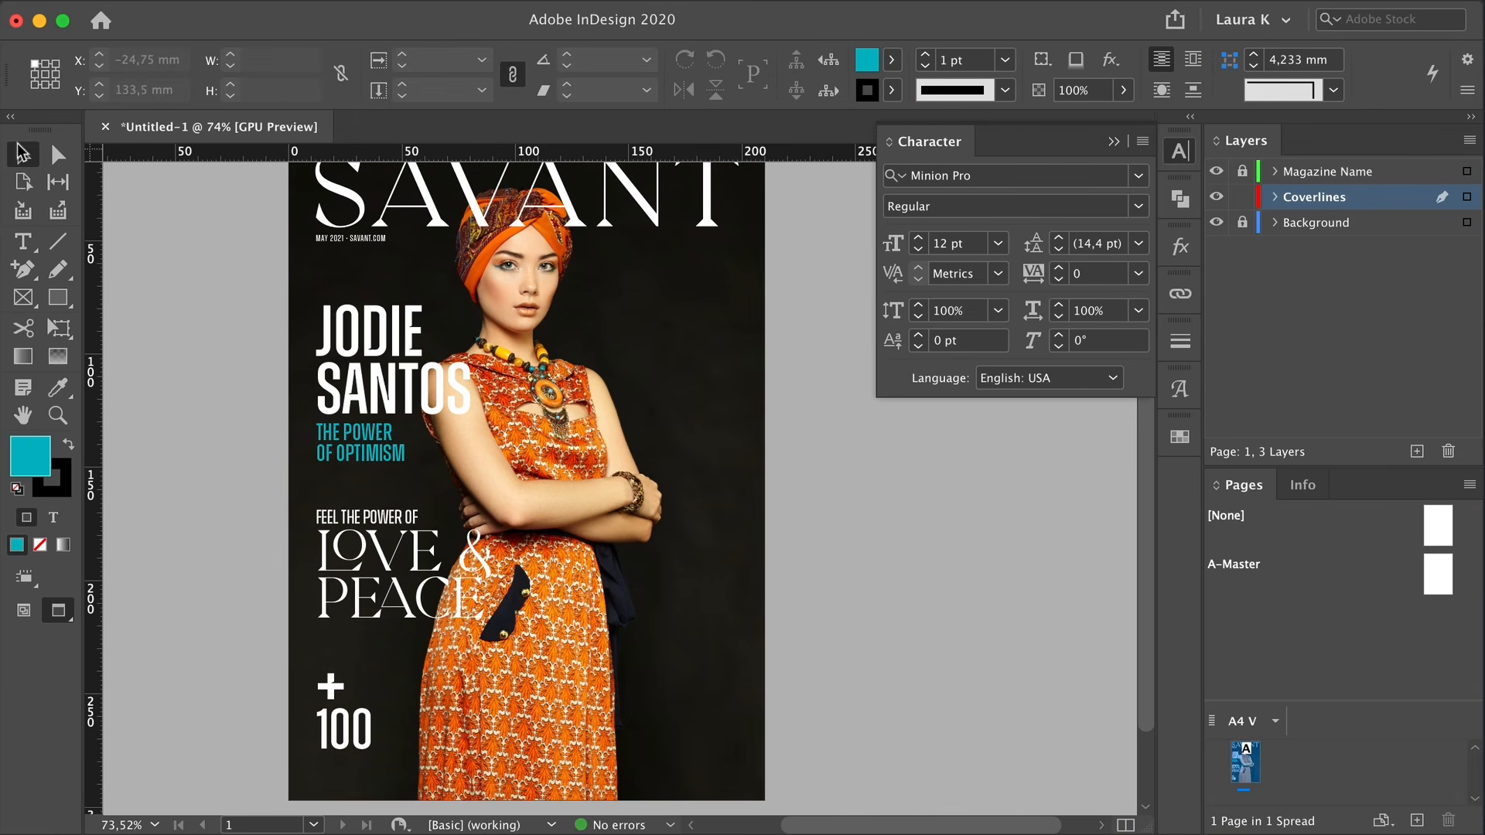
Shift the headline with its turquoise subline, the LOVE & PEACE coverline and the + 100 coverline up the page to balance their spacing
left_click(437, 379)
left_click(360, 454, "shift")
left_click_drag(360, 454, 359, 437)
left_click(259, 457)
left_click_drag(387, 549, 387, 522)
left_click(369, 730)
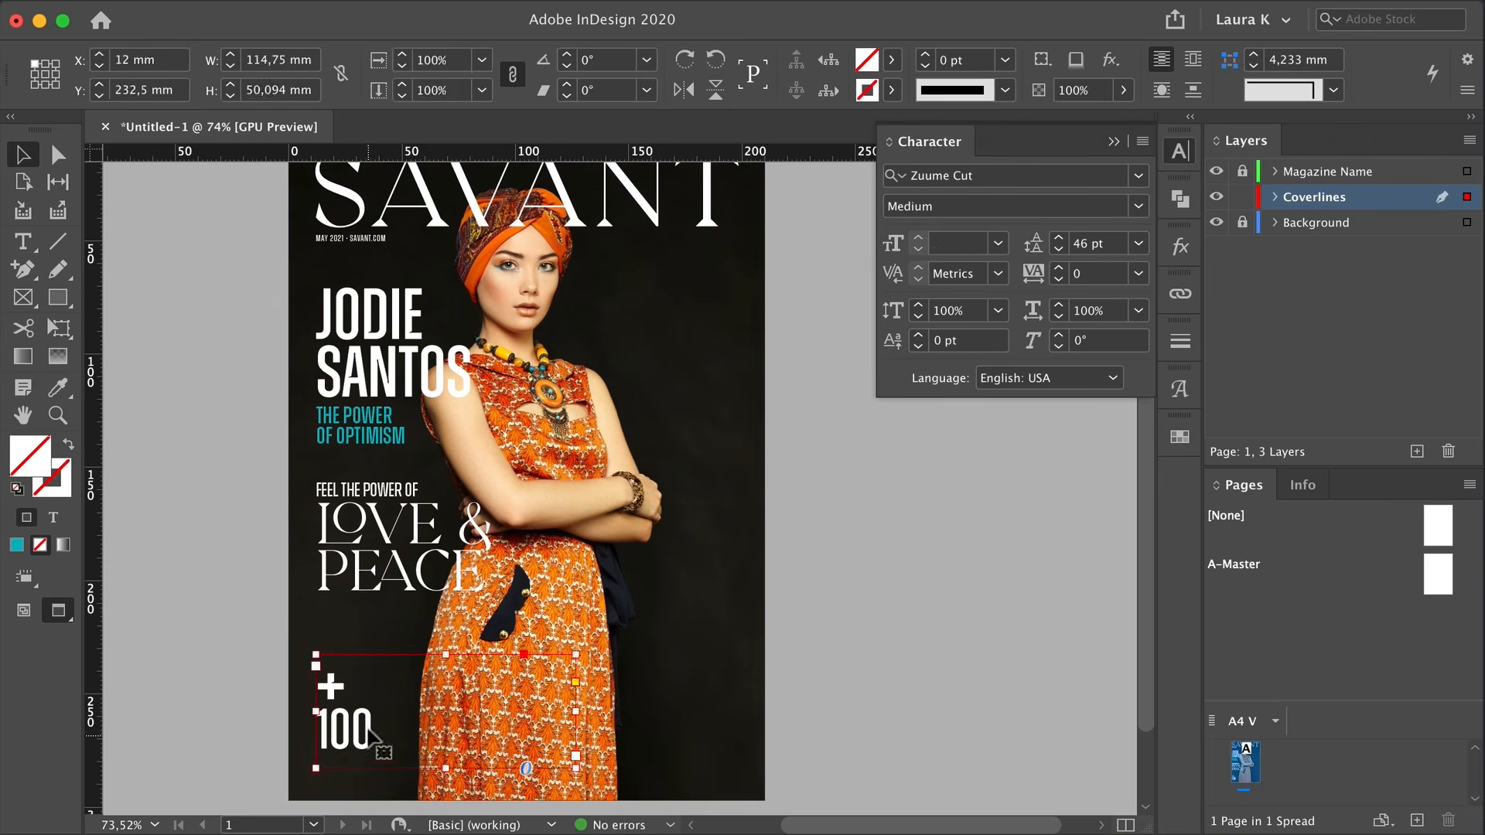
left_click_drag(369, 731, 369, 699)
Change the plus sign's font weight to Zuume Cut ExtraLight
double_click(337, 659)
left_click_drag(318, 655, 351, 632)
left_click(1138, 205)
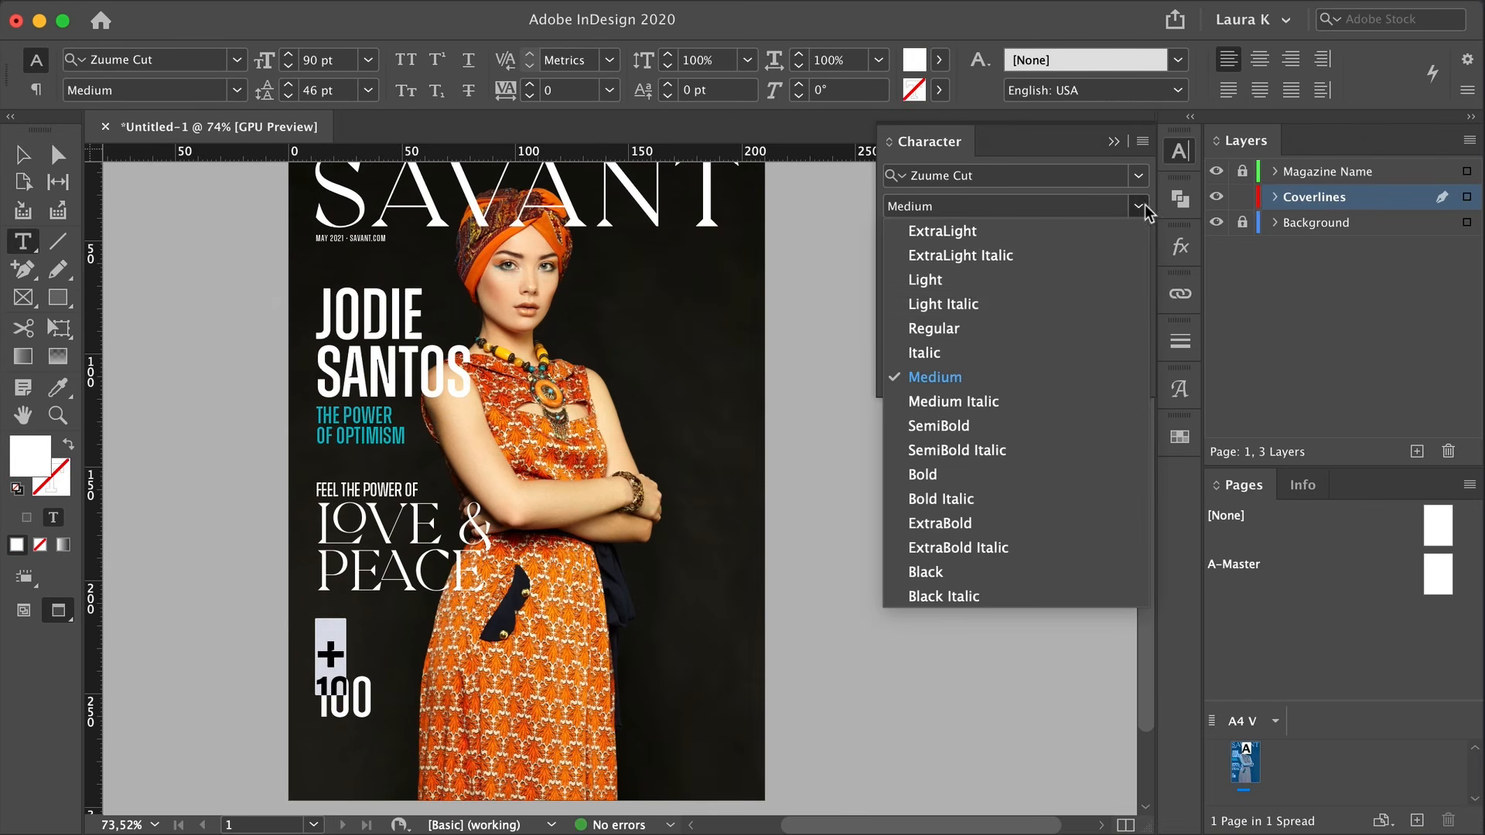
left_click(1057, 281)
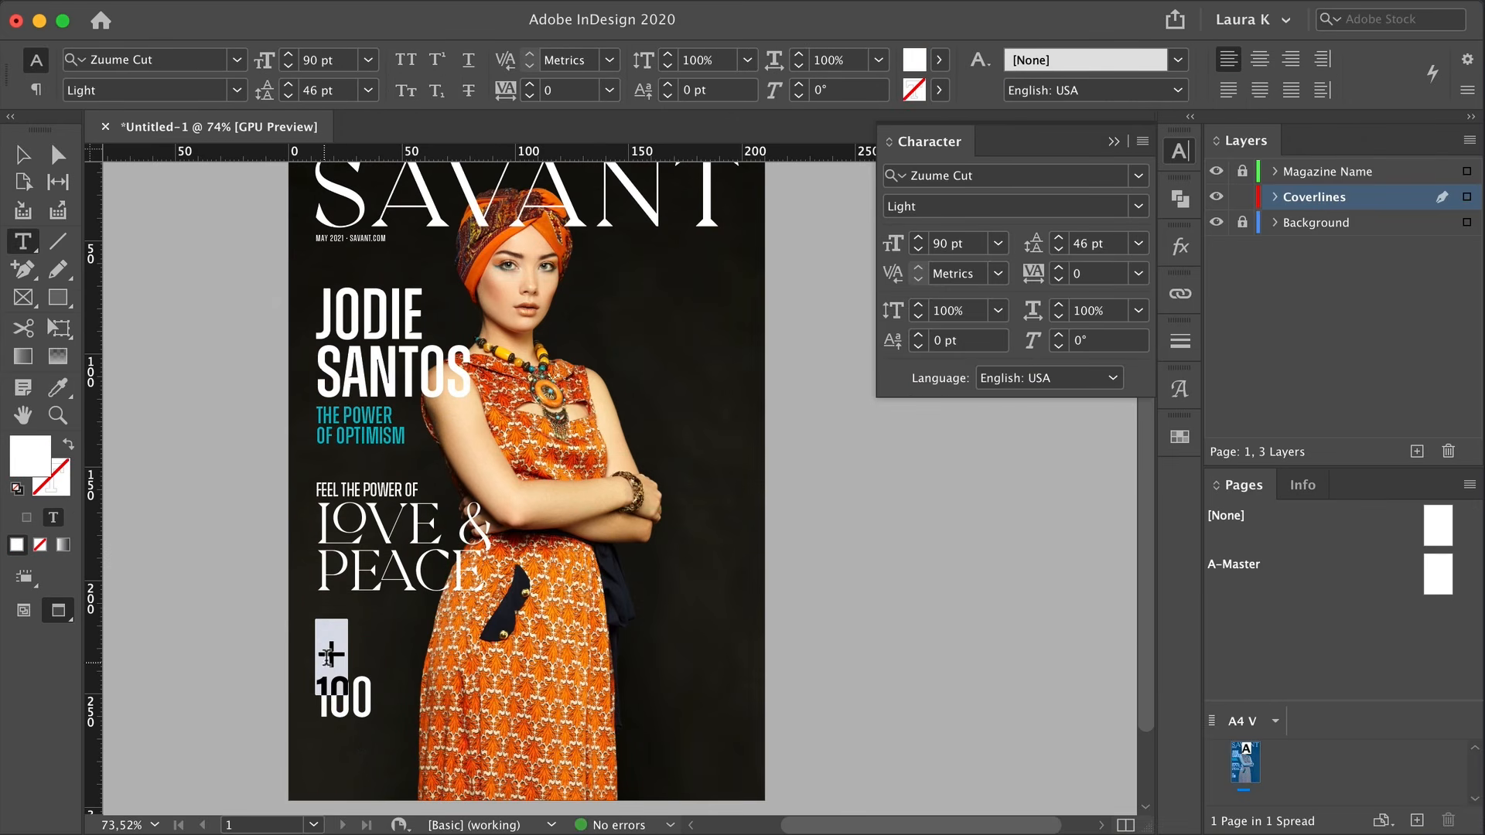
left_click(353, 696)
double_click(349, 655)
left_click(1139, 206)
left_click(1021, 223)
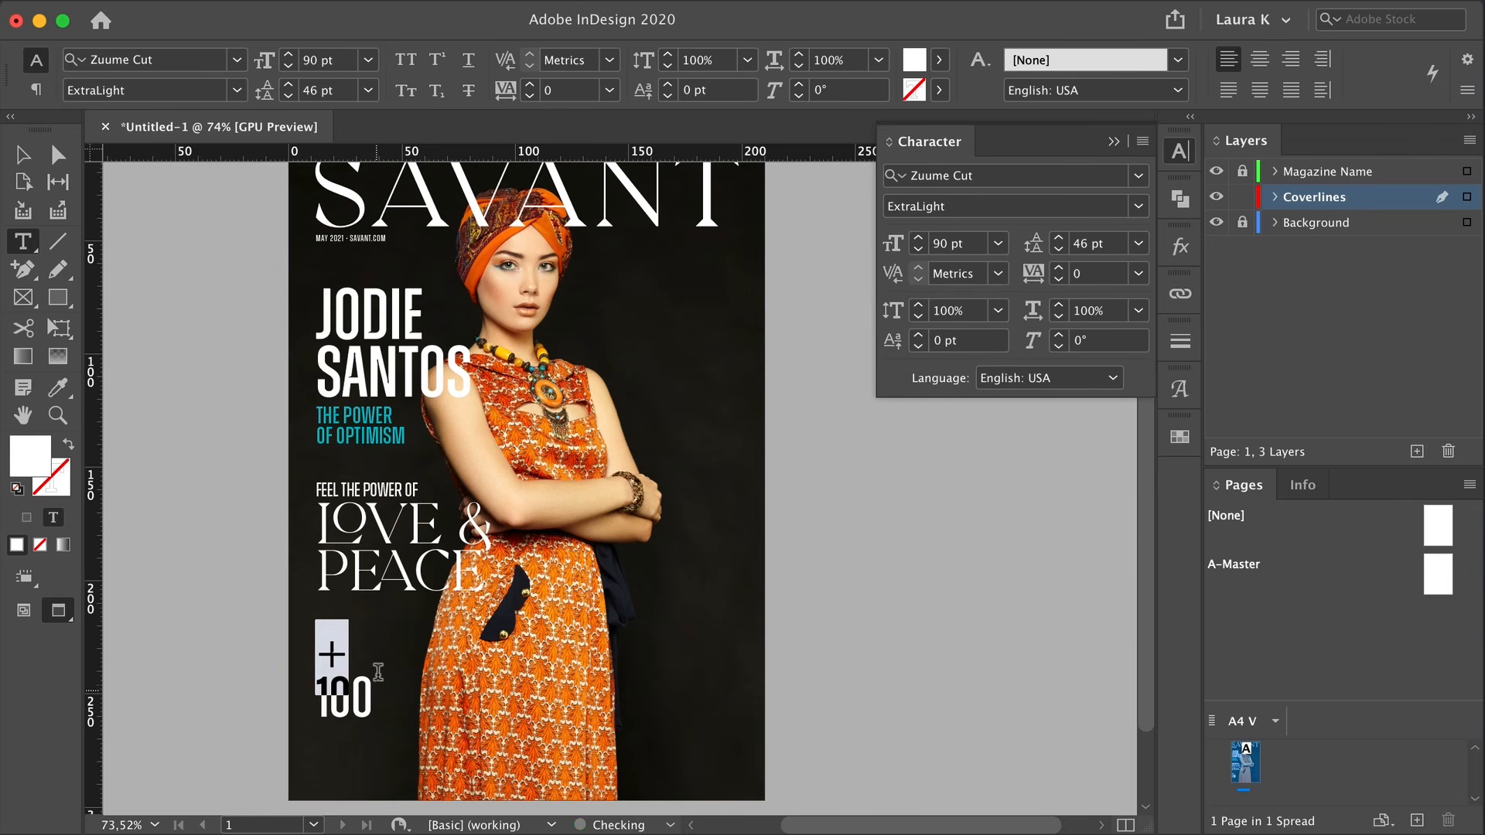
Colour the plus sign with the turquoise C=77 M=0 Y=24 K=0 swatch and return to the character settings
left_click(1180, 438)
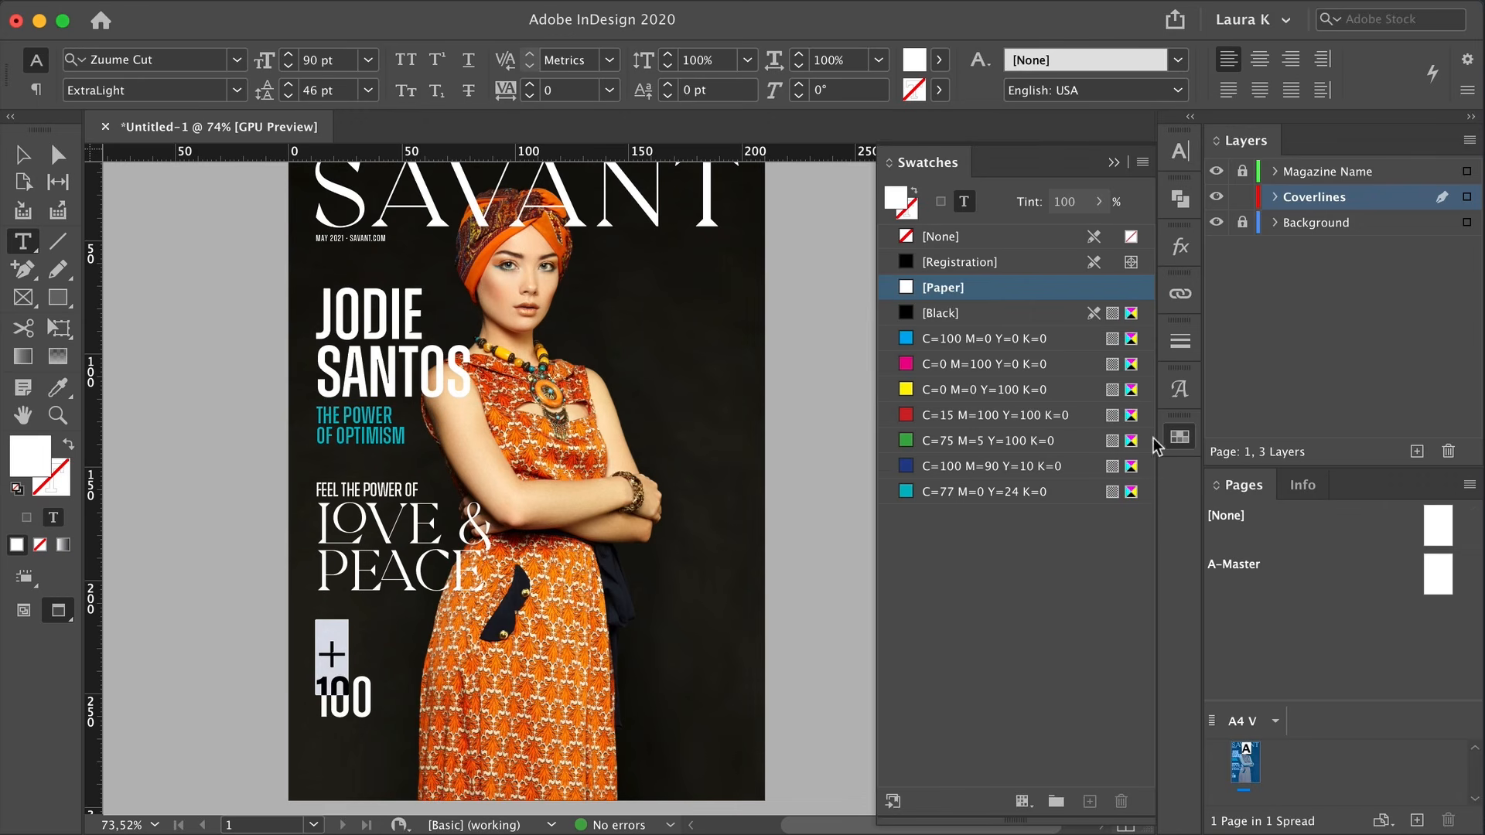
left_click(1027, 492)
left_click(1115, 163)
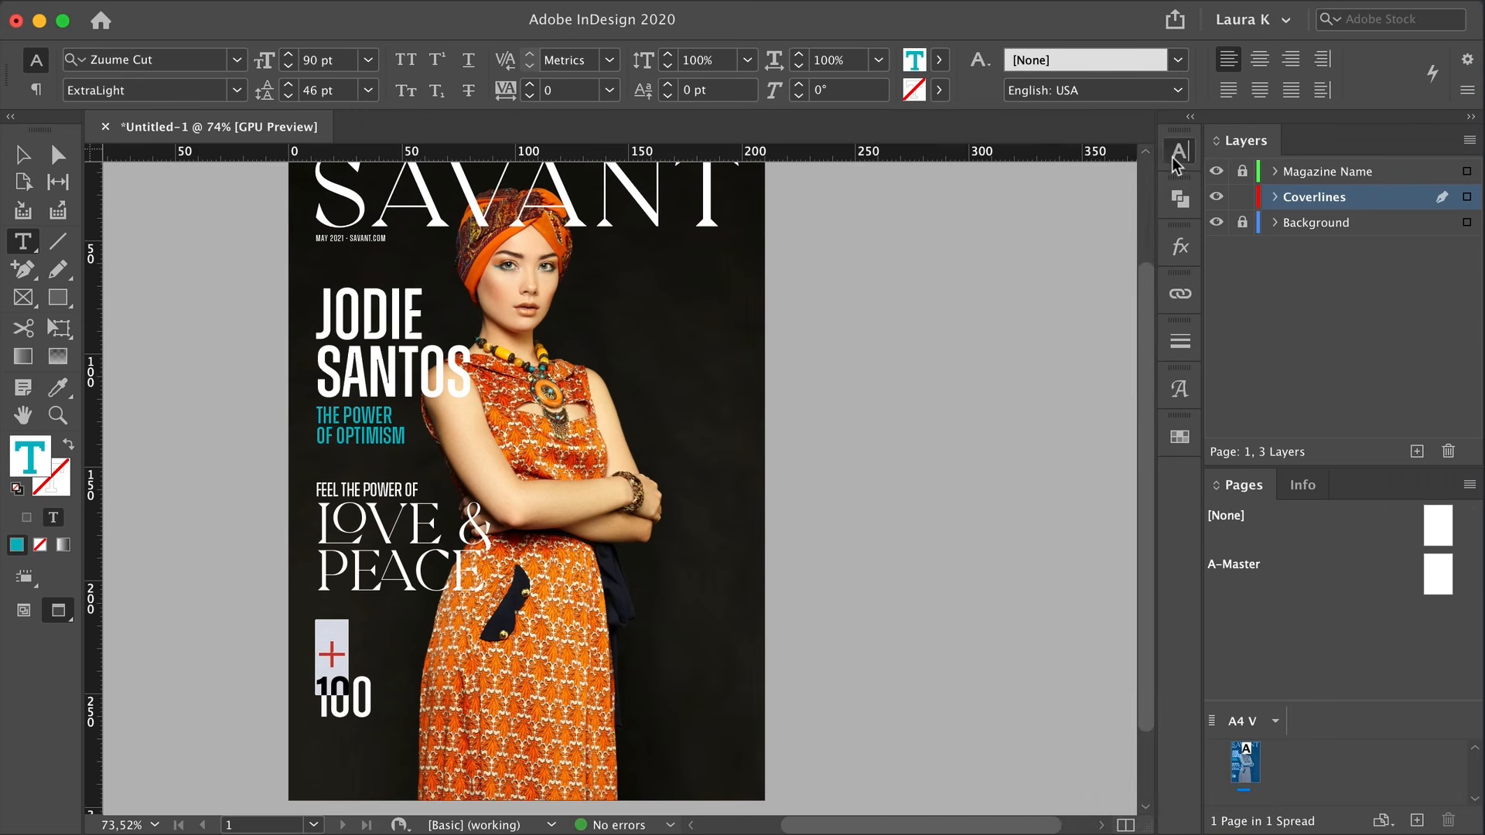
left_click(1180, 155)
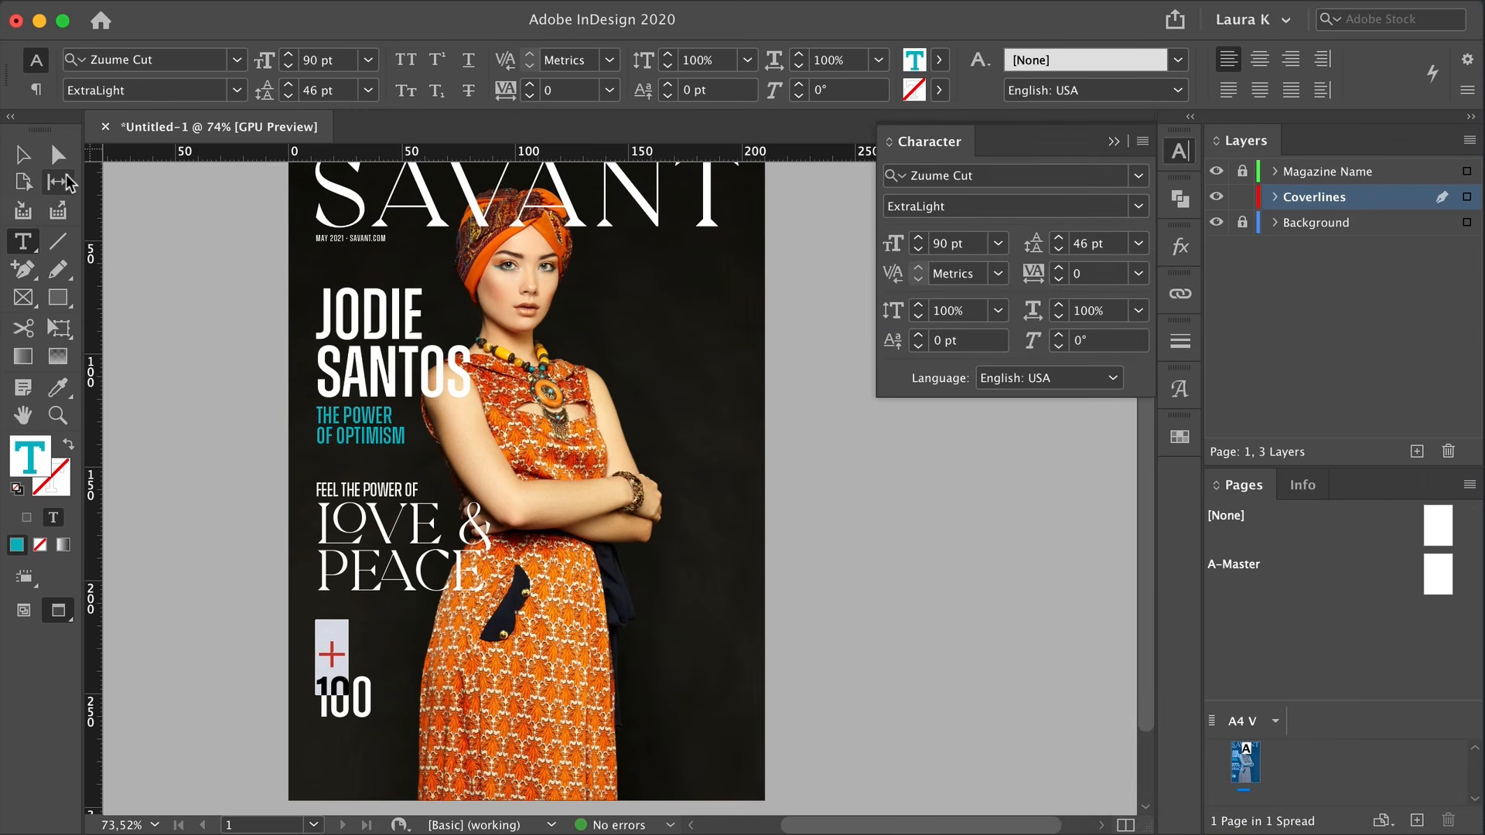
Nudge the + 100 coverline up slightly, deselect it and switch from preview to normal view
left_click(22, 154)
left_click_drag(368, 683, 369, 673)
left_click(232, 633)
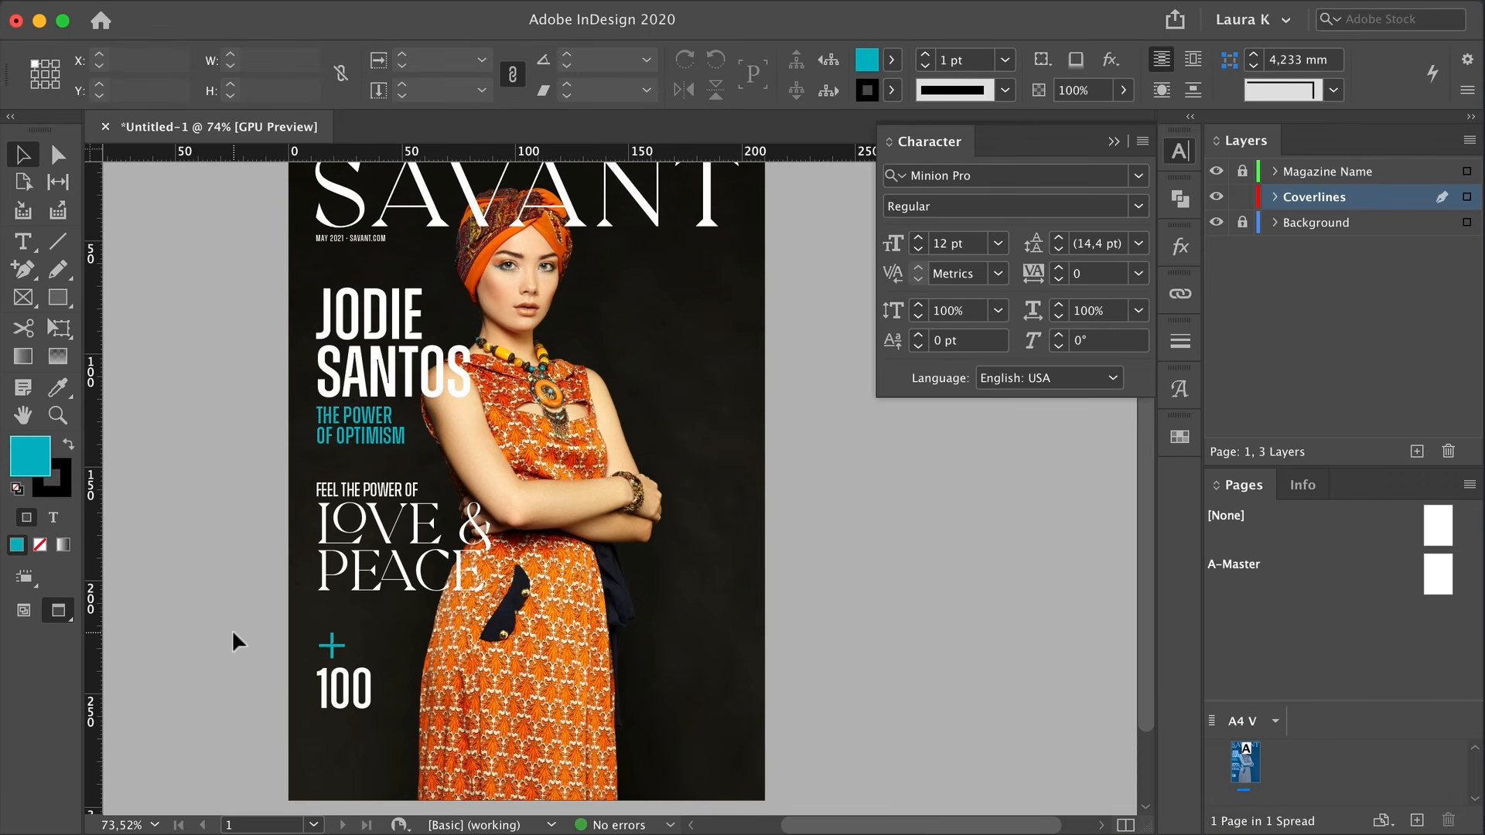
key("w")
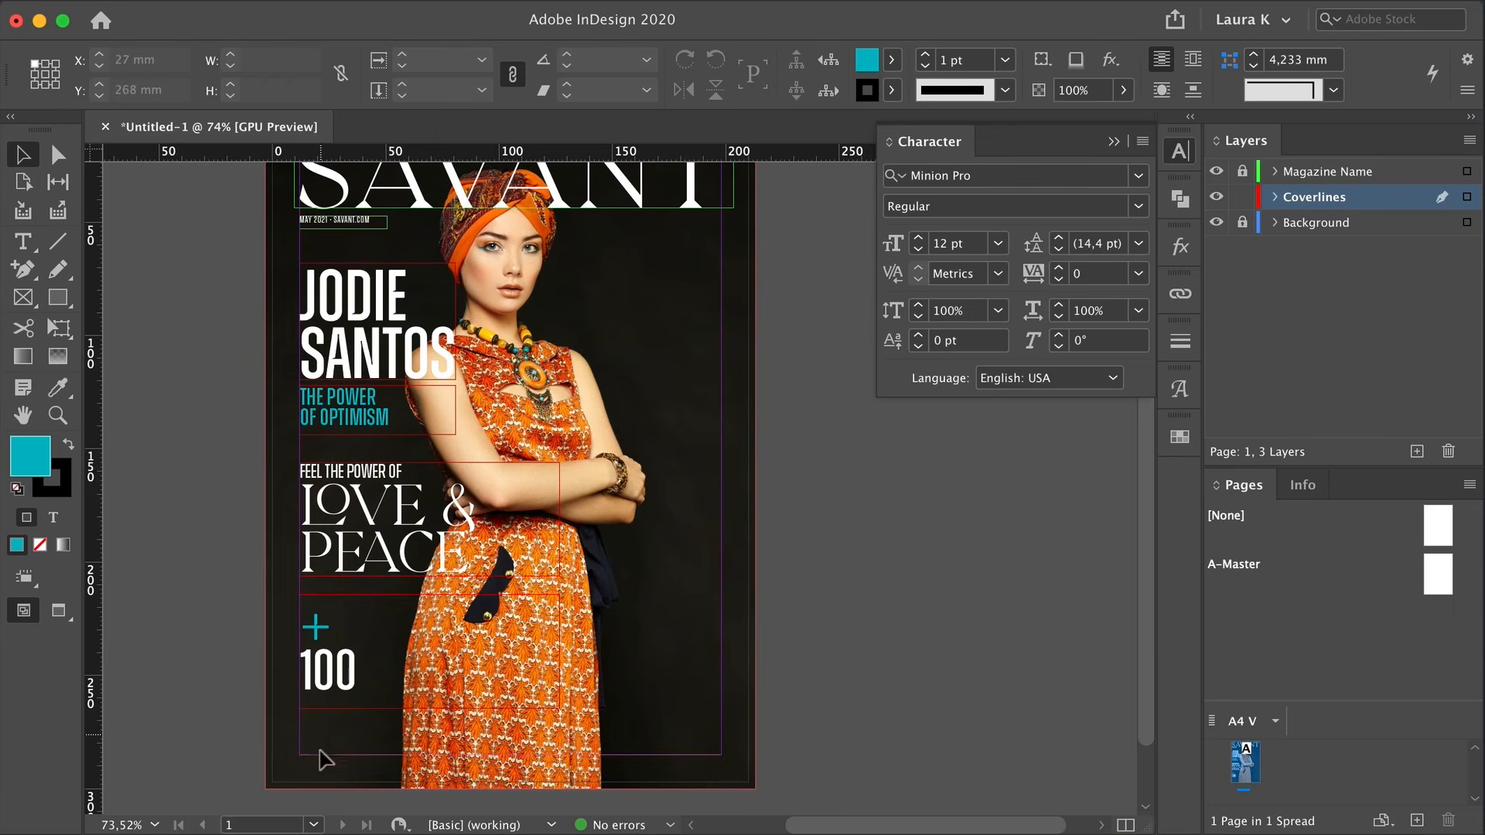
Fit the + 100 text frame's height to its text, deselect it and switch to preview
left_click(366, 680)
double_click(428, 707)
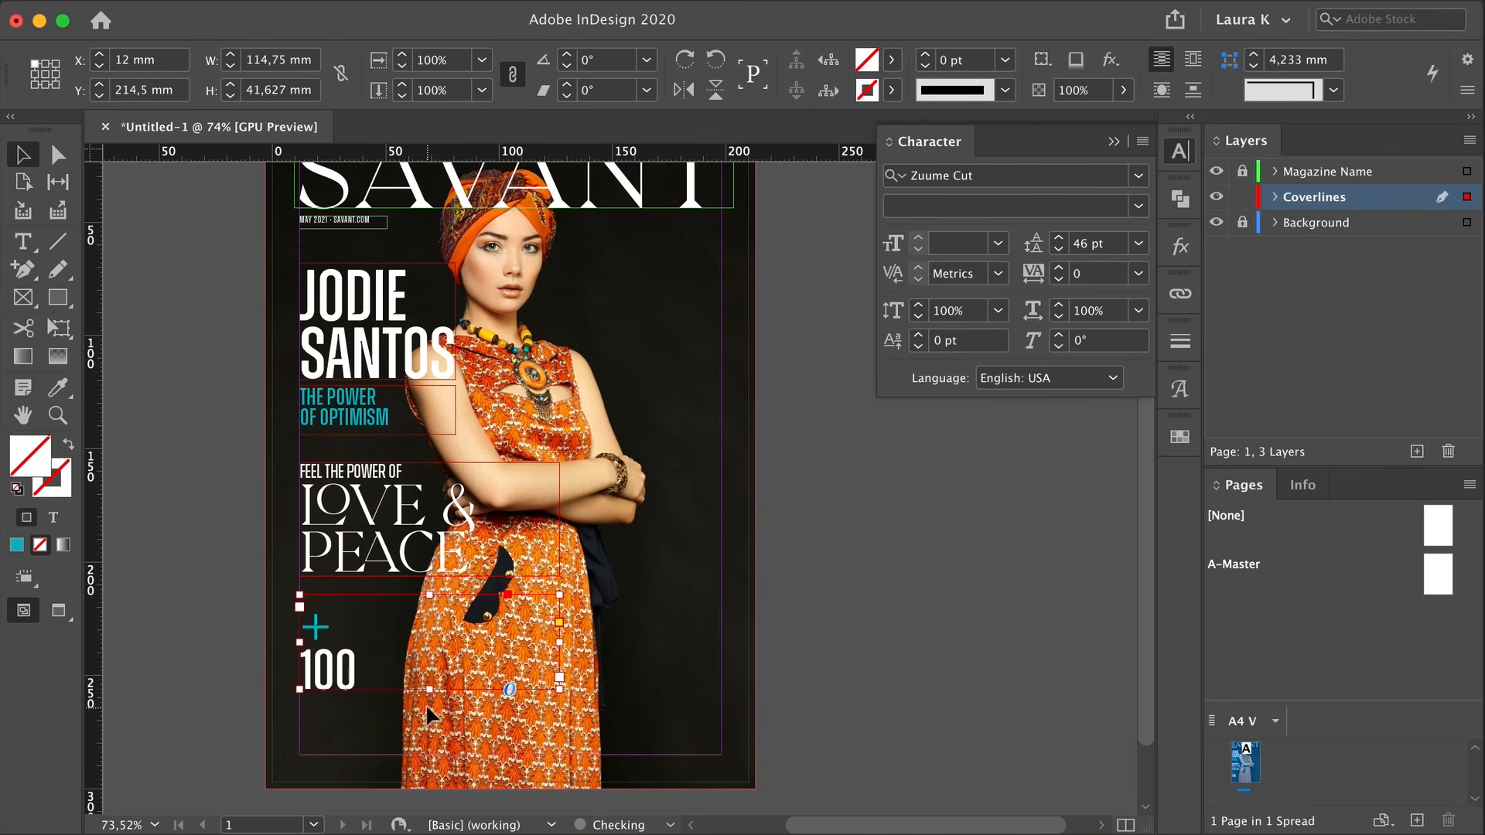
left_click(220, 654)
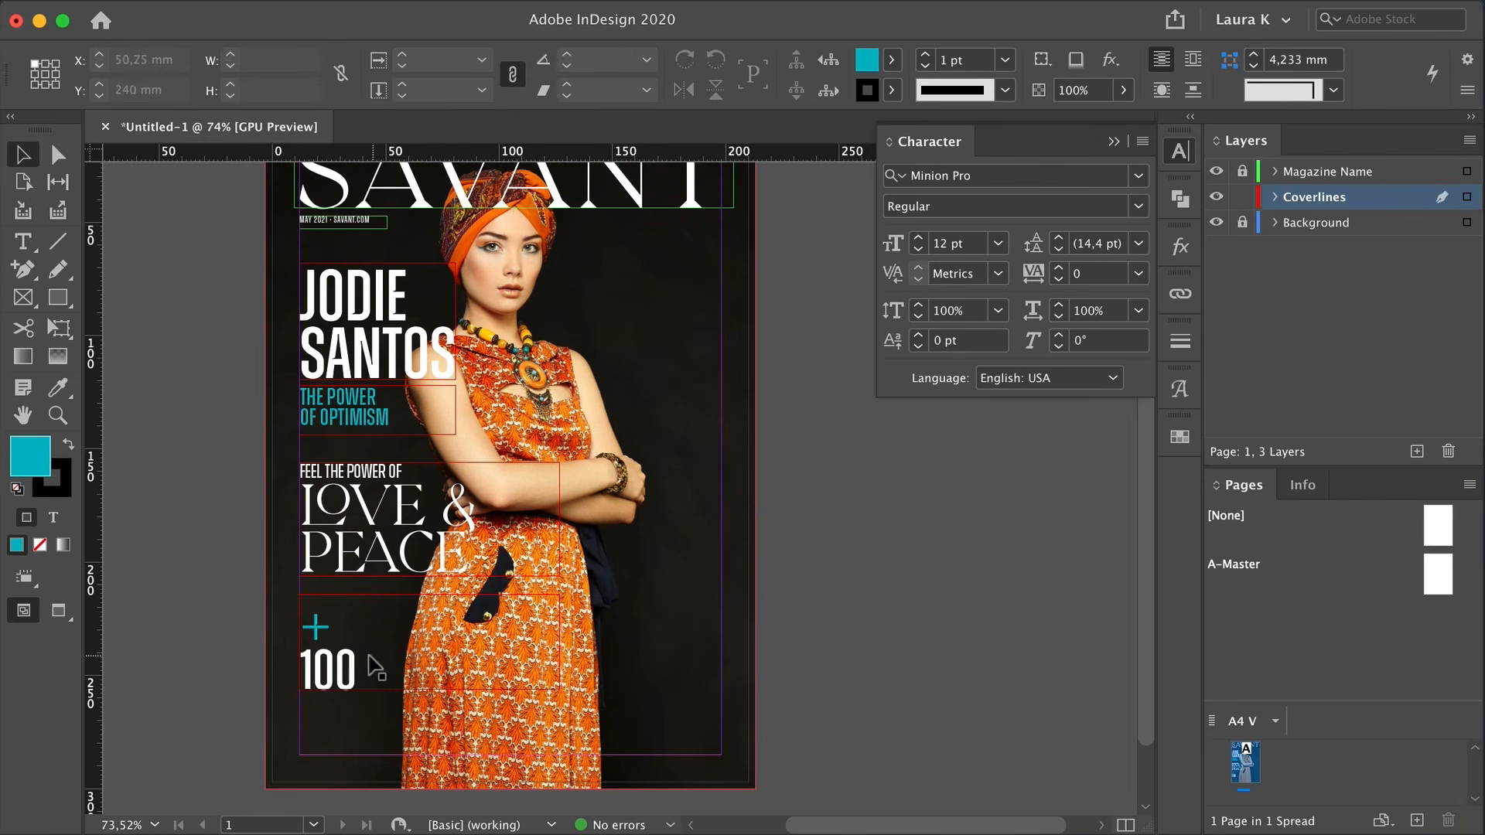
key("w")
Duplicate the + 100 coverline and place the copy directly to the right of the original
left_click_drag(390, 601, 367, 623)
key("z")
left_click(368, 616)
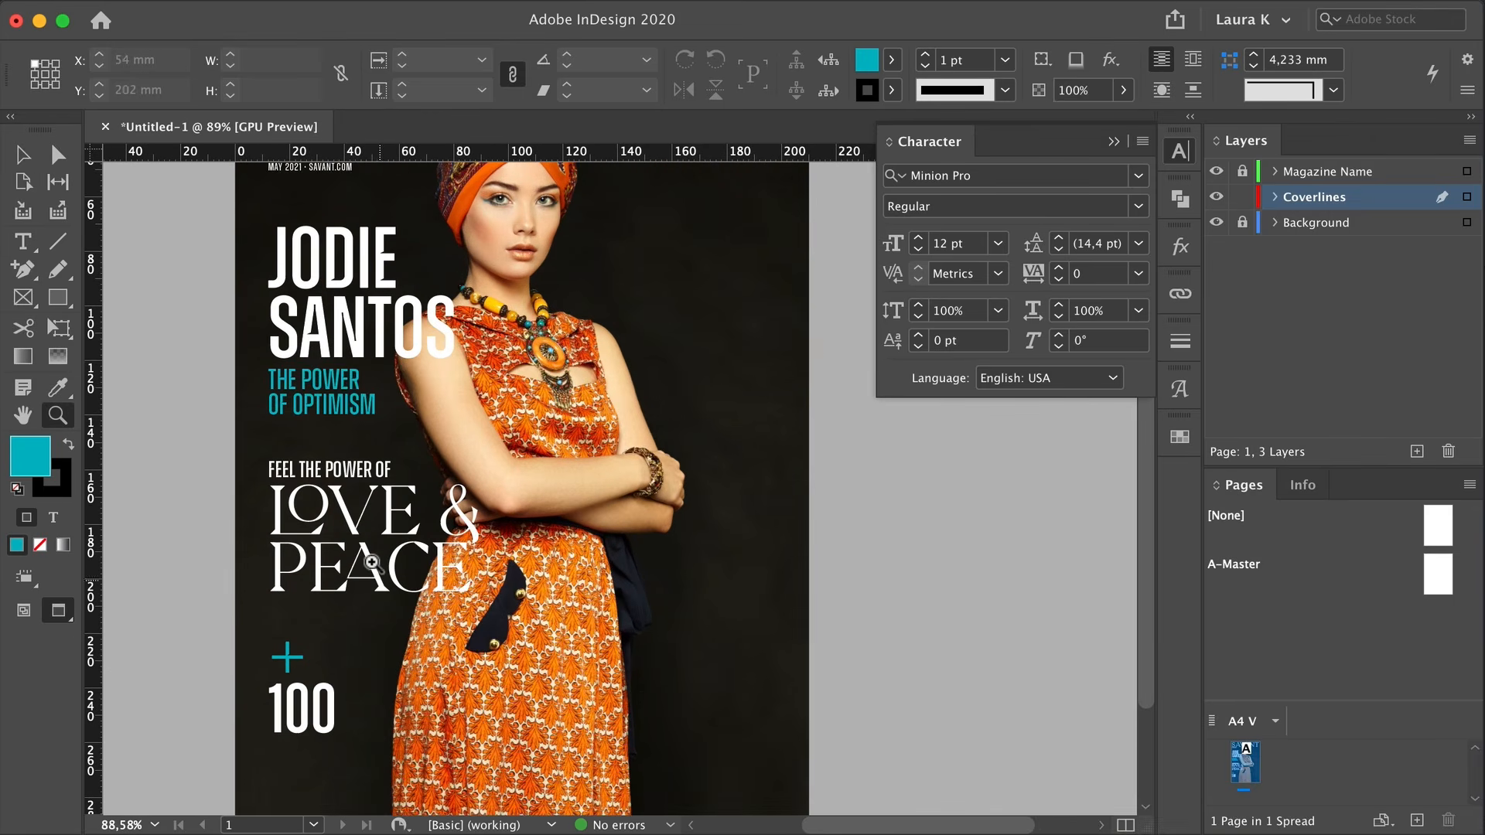
key("v")
left_click(348, 636)
left_click_drag(314, 739, 437, 619)
double_click(614, 603)
Replace the copied + 100 text with BEST BEAUTY ITEMS at 24 pt
double_click(435, 619)
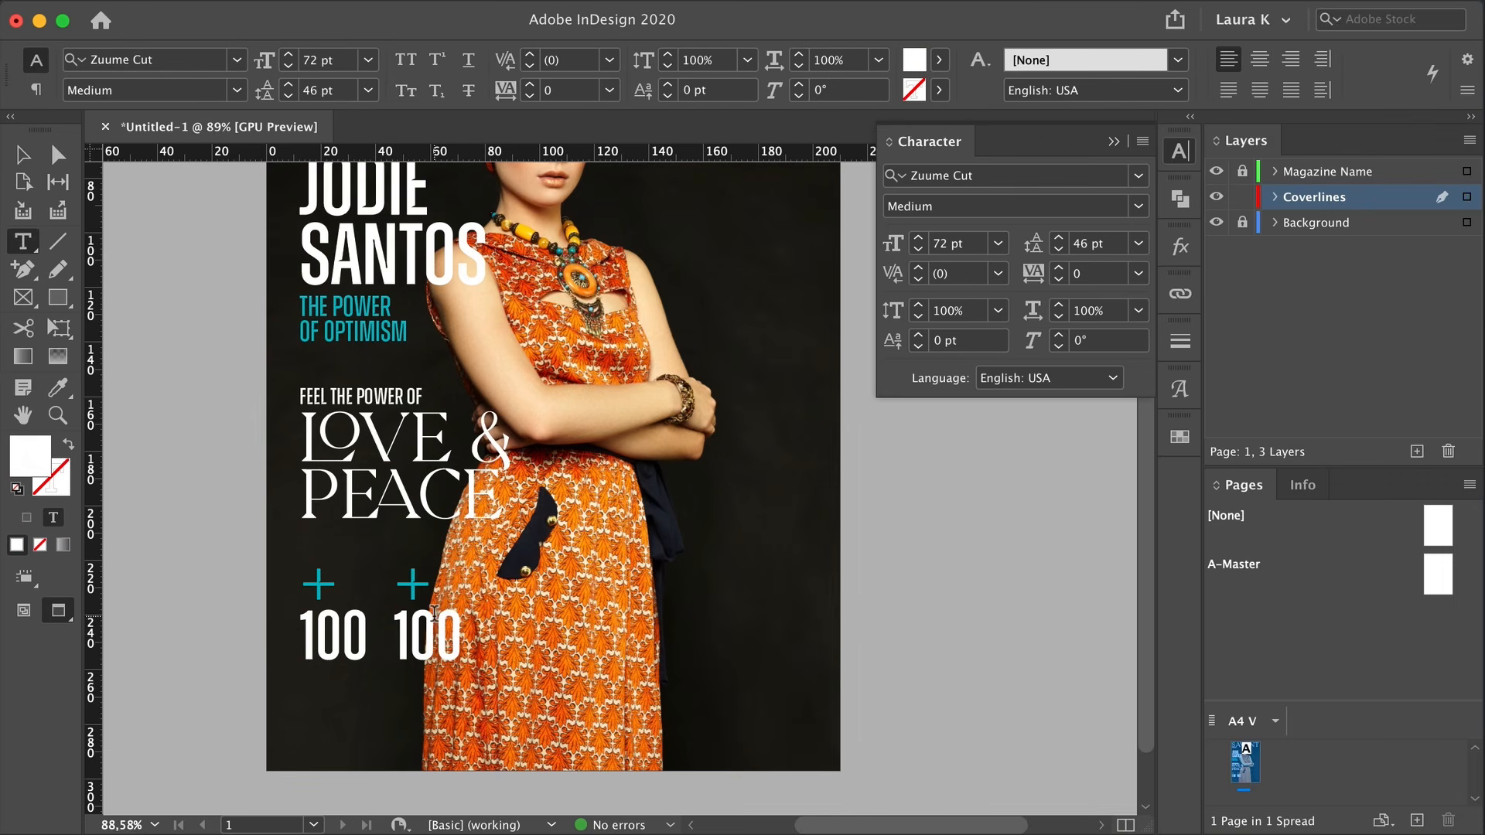
key("super+a")
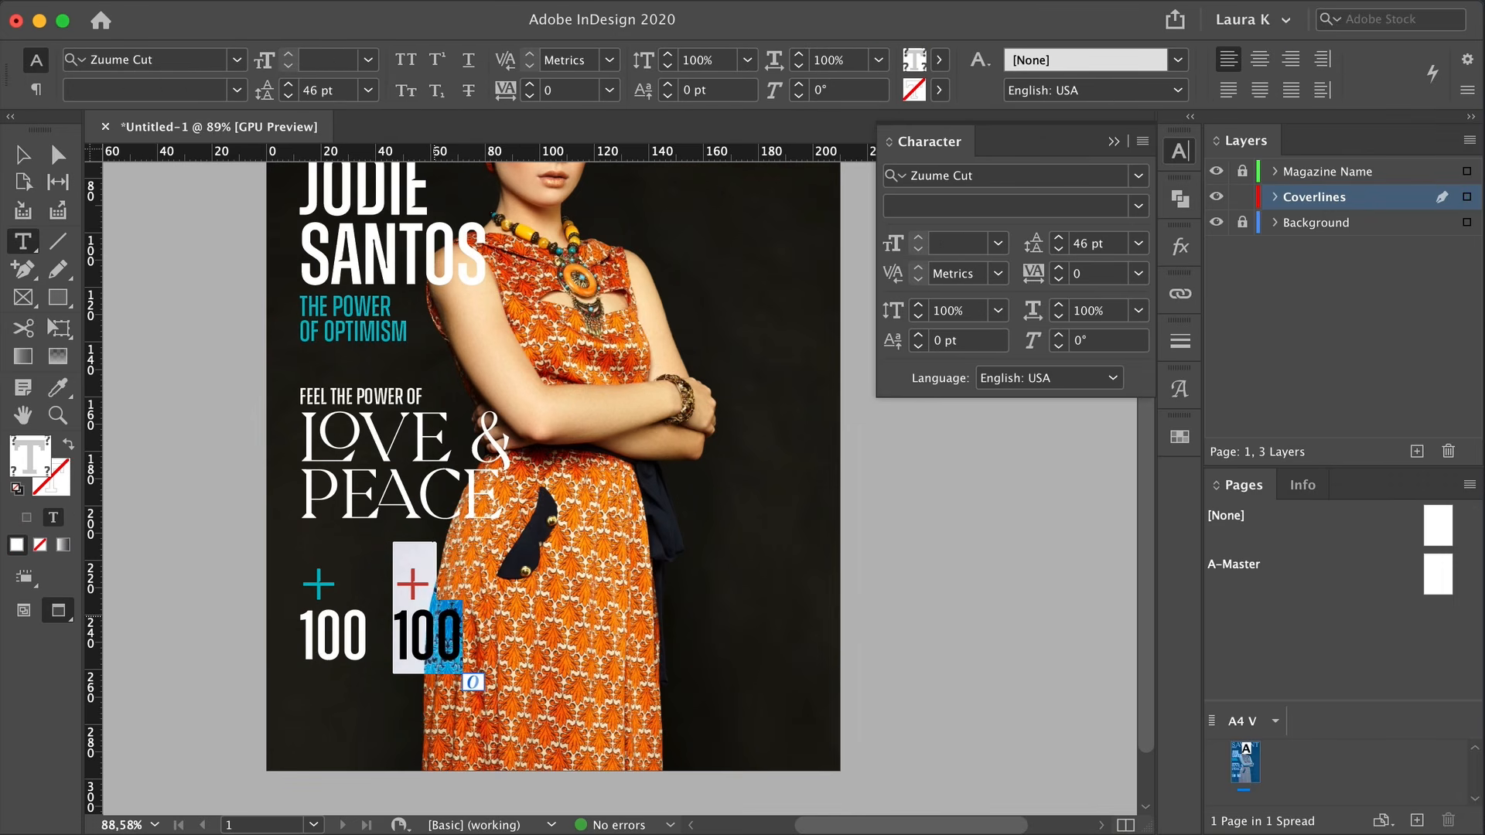
left_click(1005, 245)
left_click(967, 567)
type("BEST")
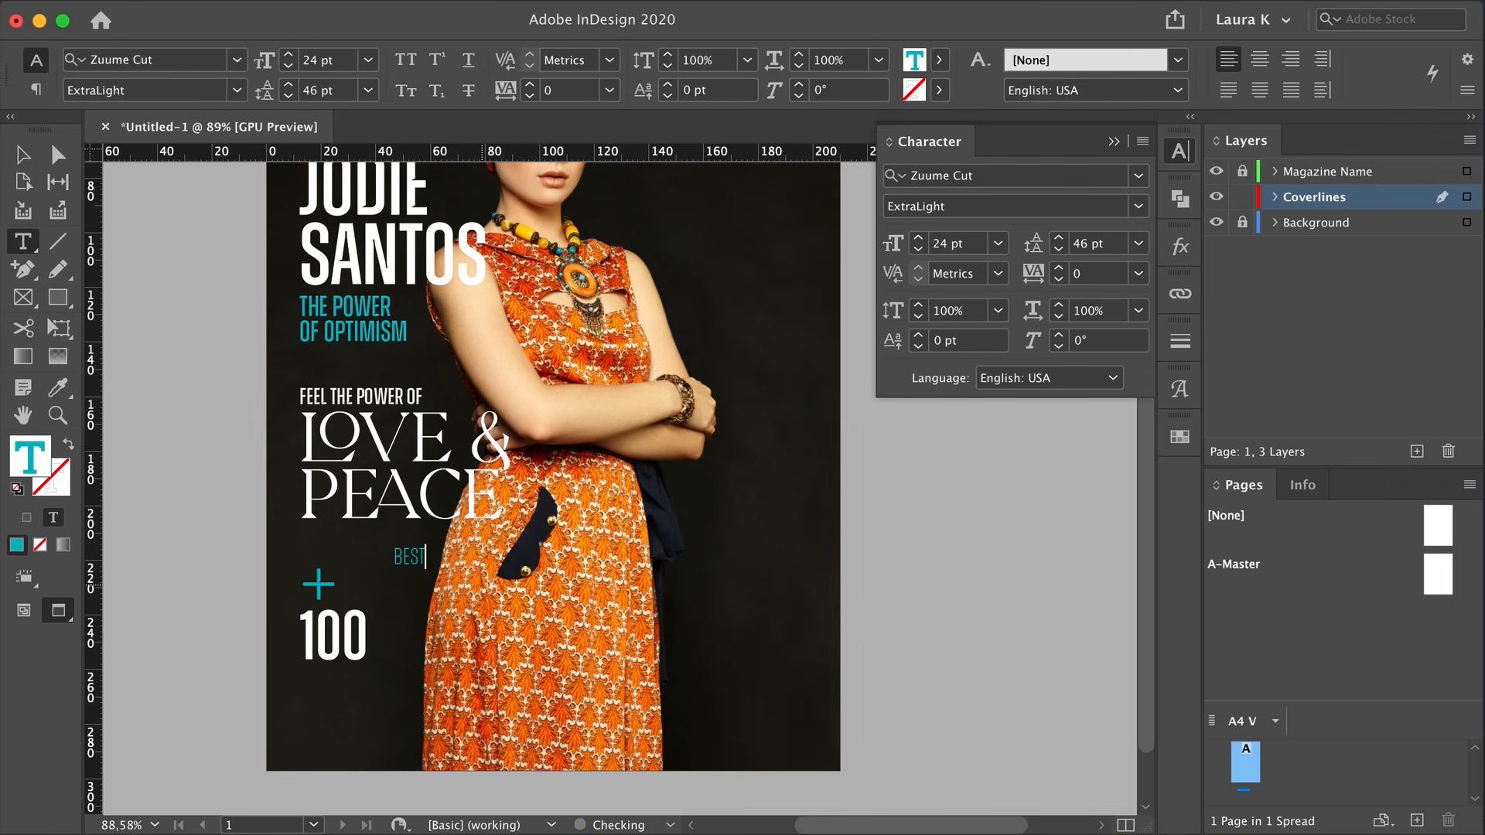
type(" BEAUTY ITEMS")
Set the BEST BEAUTY ITEMS text's leading to 18 pt and give it a heavier Zuume Cut weight
key("super+a")
left_click(1139, 243)
left_click(1130, 268)
left_click(1139, 244)
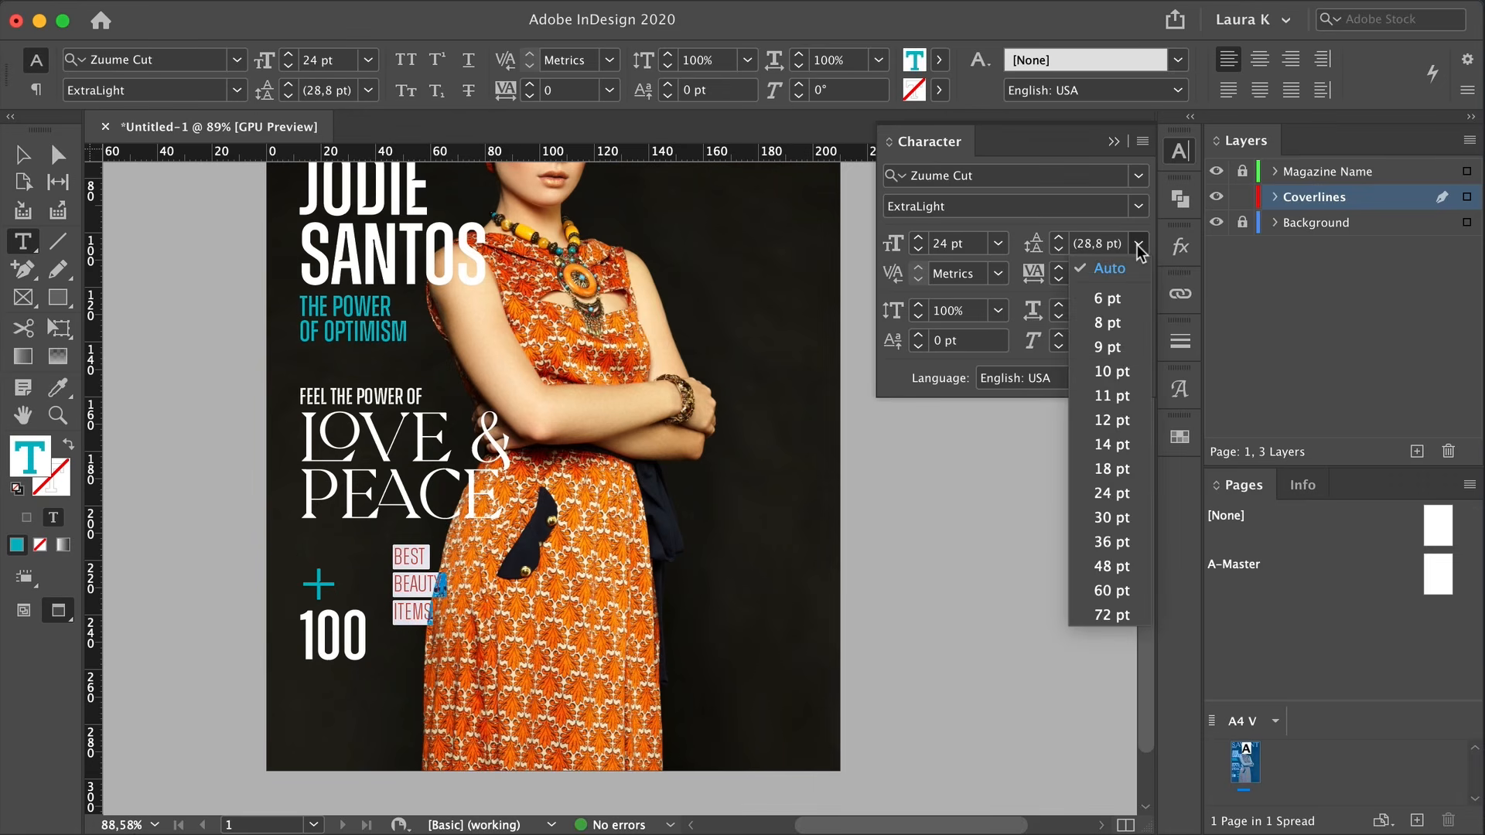
left_click(1129, 467)
left_click(1139, 206)
left_click(995, 377)
left_click(23, 155)
left_click(186, 348)
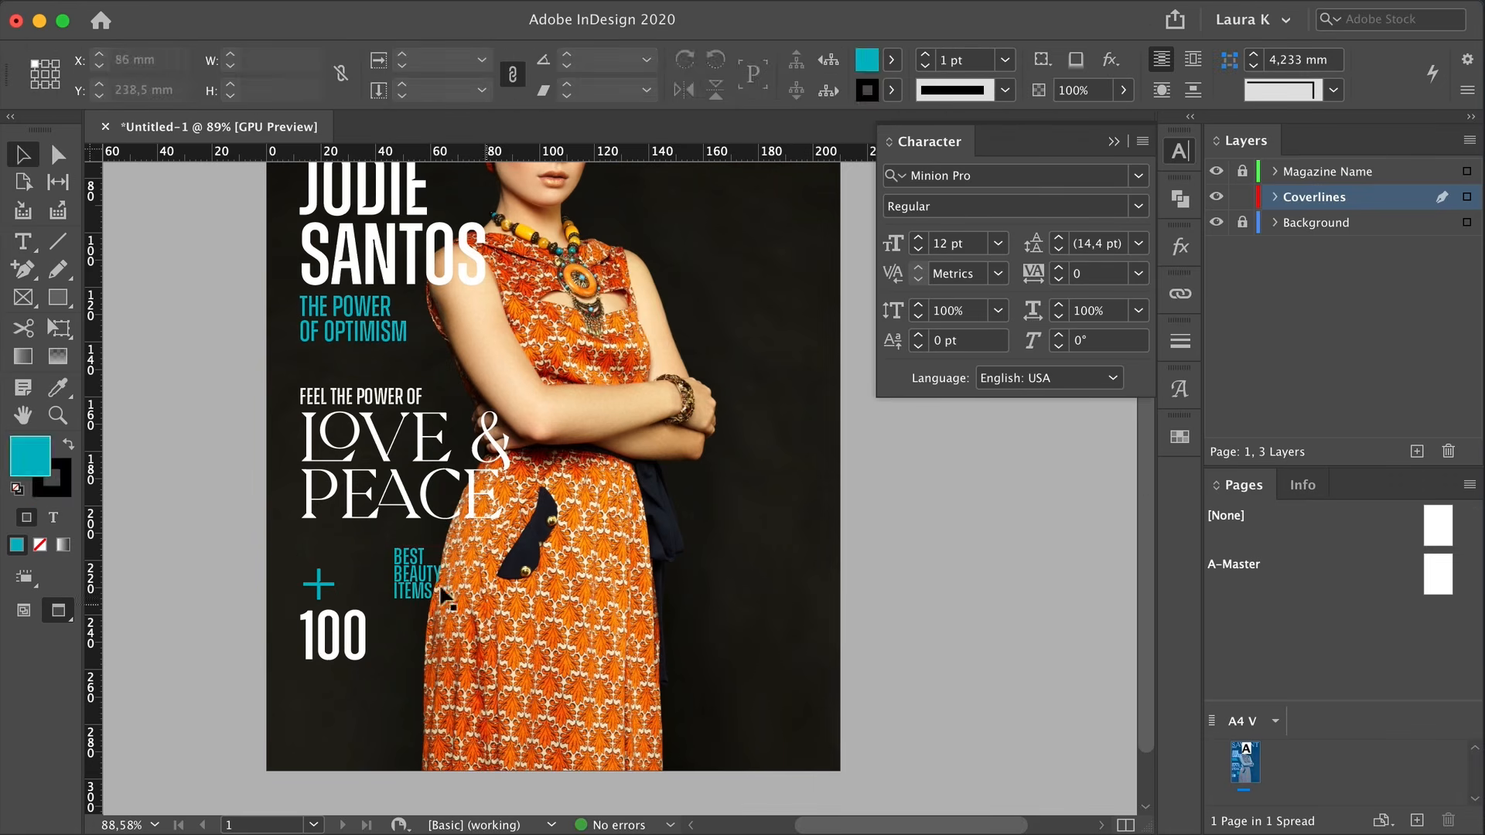
Colour the BEST BEAUTY ITEMS text with the [Paper] swatch and shrink its frame around the text
triple_click(427, 578)
key("super+a")
left_click(1180, 437)
left_click(941, 288)
left_click(23, 154)
left_click_drag(495, 661, 462, 601)
left_click(186, 541)
key("super+equal")
key("super+equal")
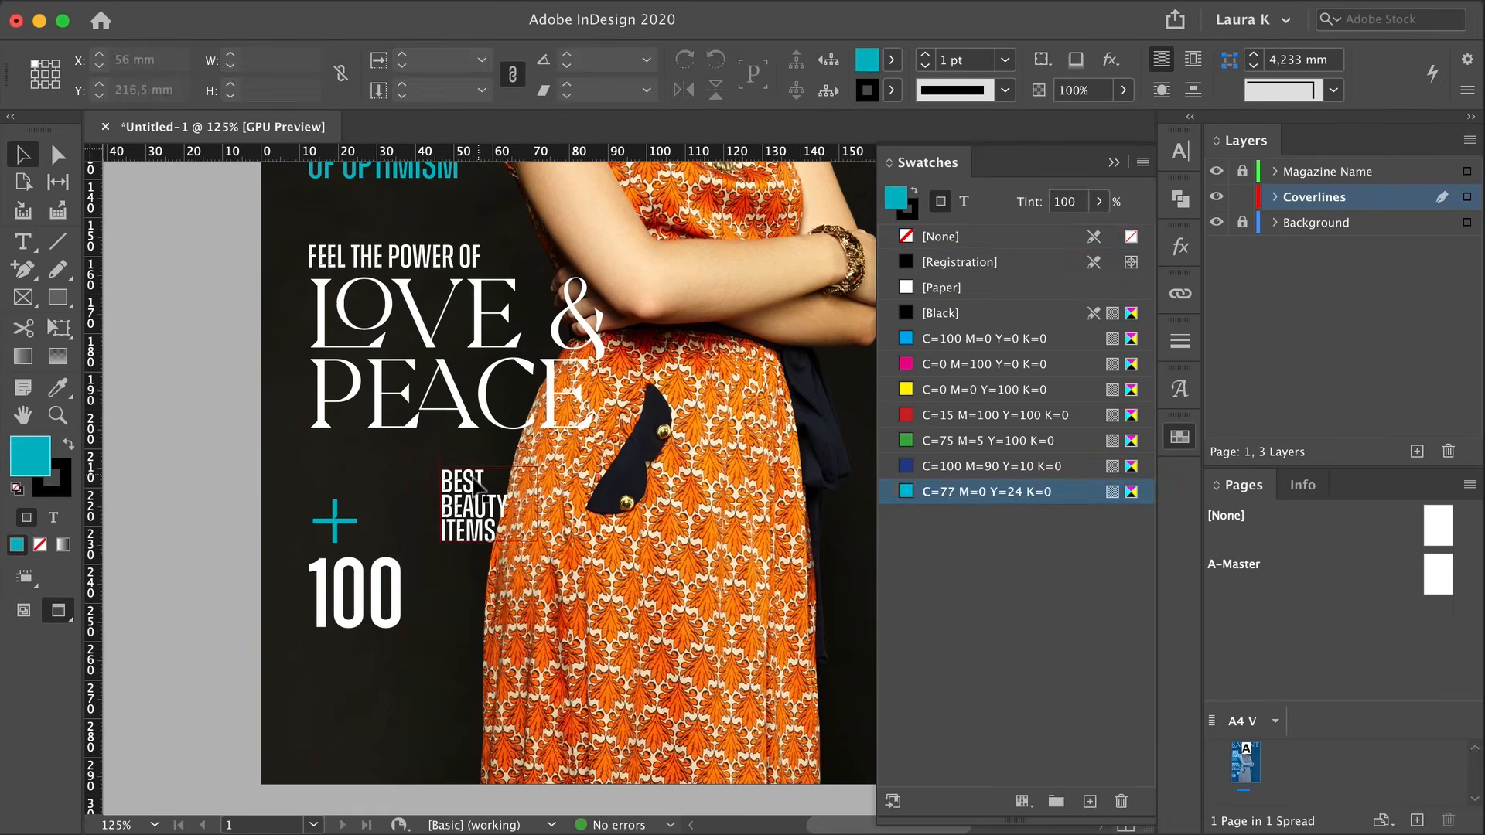
Move the BEST BEAUTY ITEMS text close beside the 100, level with its digits, and deselect it
left_click_drag(476, 503, 408, 582)
key("super+equal")
key("super+equal")
key("super+equal")
key("super+equal")
left_click_drag(469, 687, 469, 678)
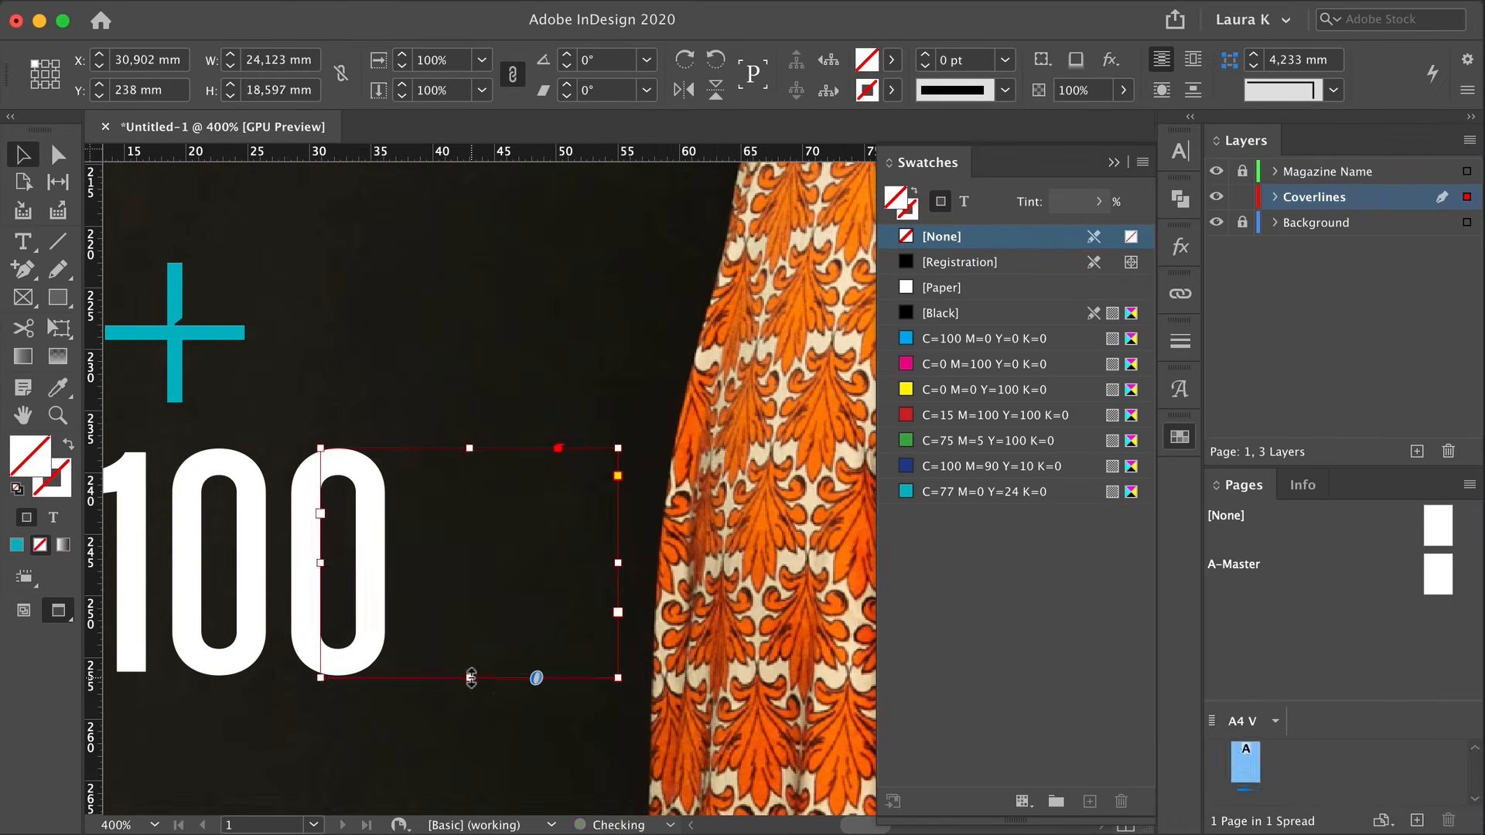
left_click_drag(513, 554, 561, 520)
left_click(339, 503)
left_click(622, 708)
key("z")
left_click(638, 576, "alt")
left_click(637, 575, "alt")
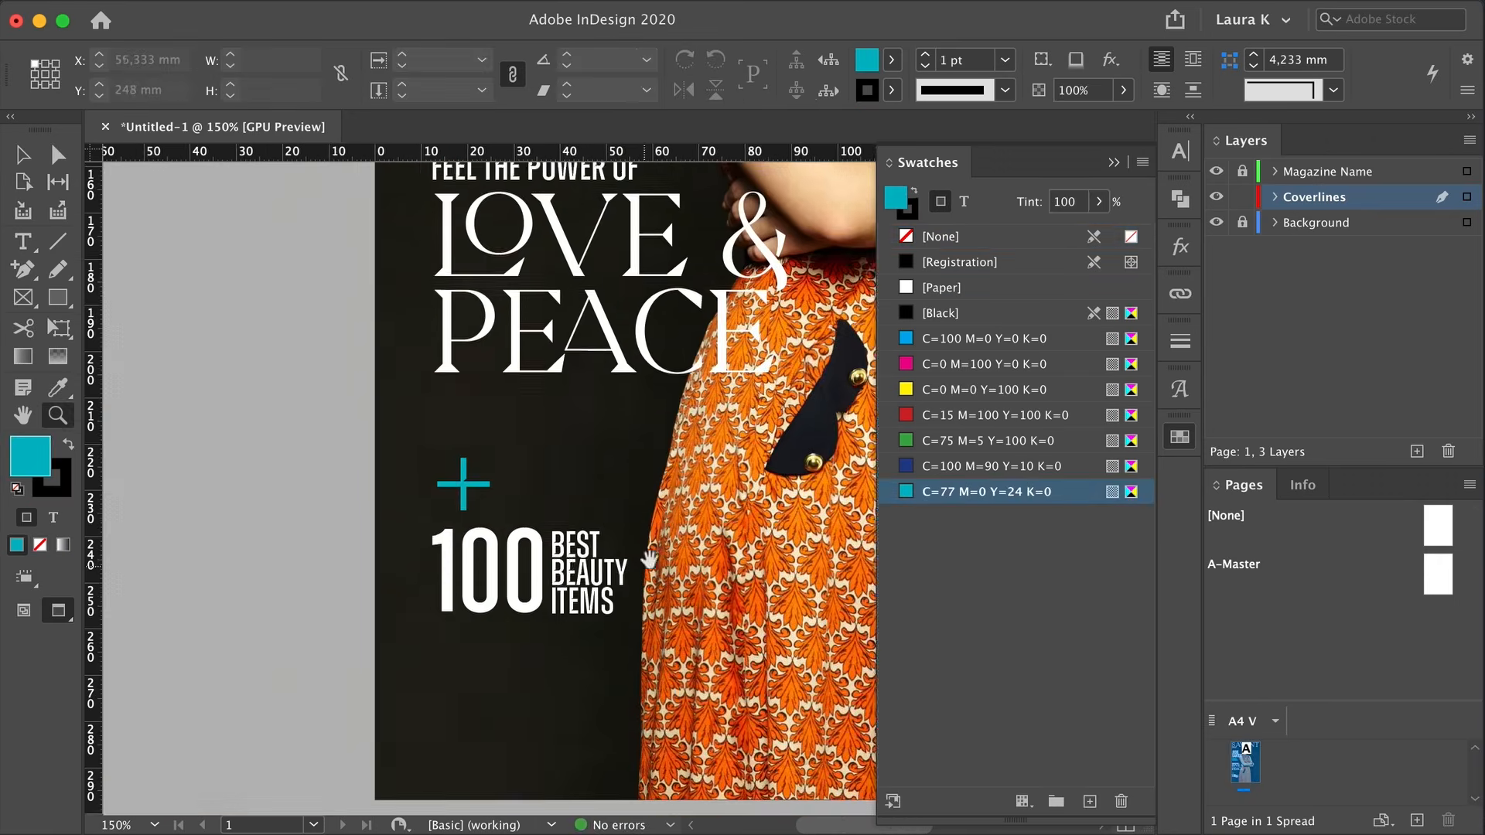
Scale the BEST BEAUTY ITEMS frame down to about 23.5 × 18.1 mm to match the height of the 100
left_click_drag(648, 560, 424, 581)
left_click(369, 607)
left_click(368, 606)
left_click(369, 607)
key("v")
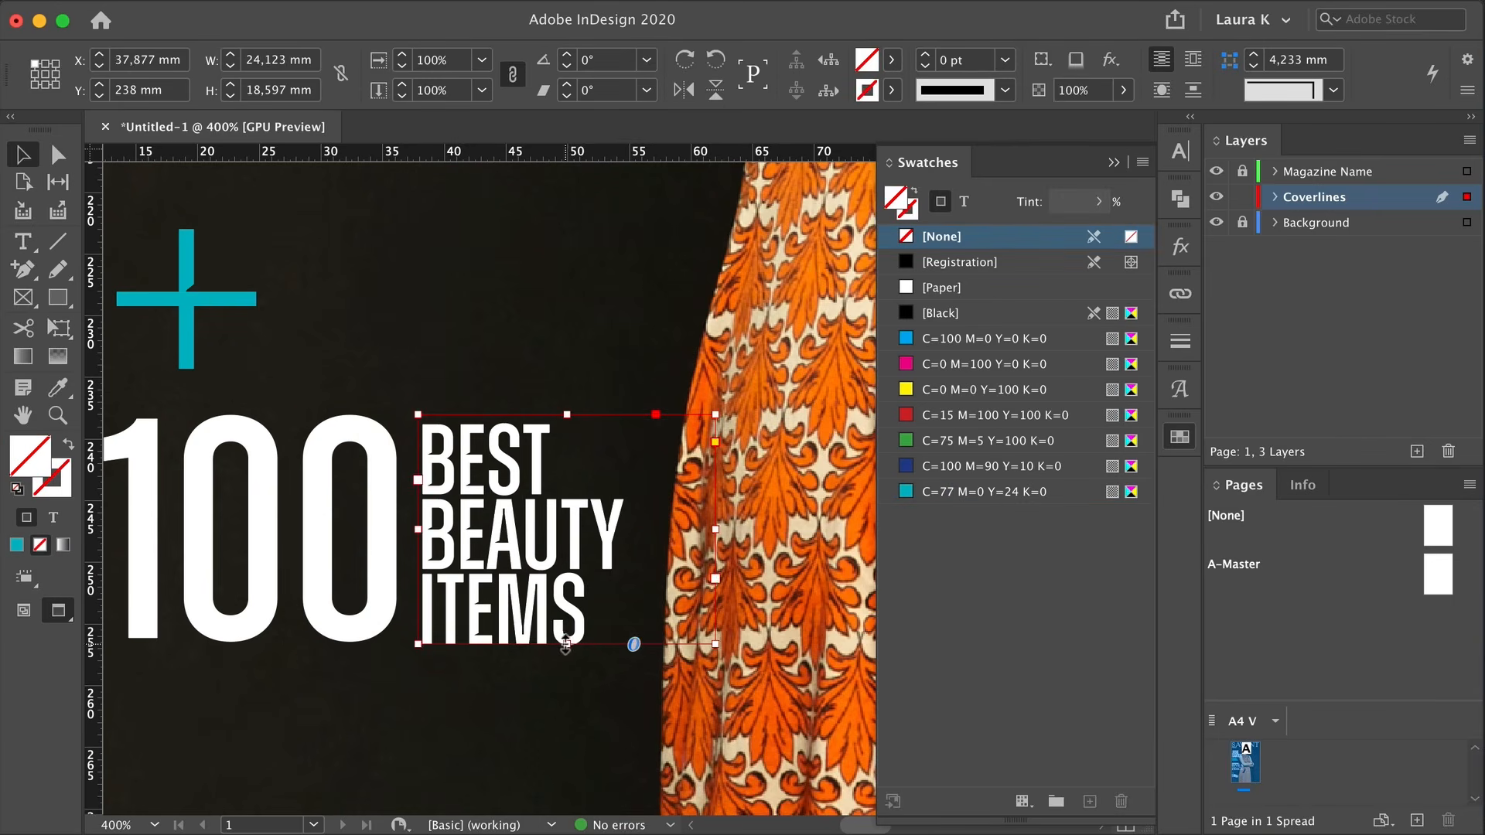
left_click_drag(565, 642, 565, 638)
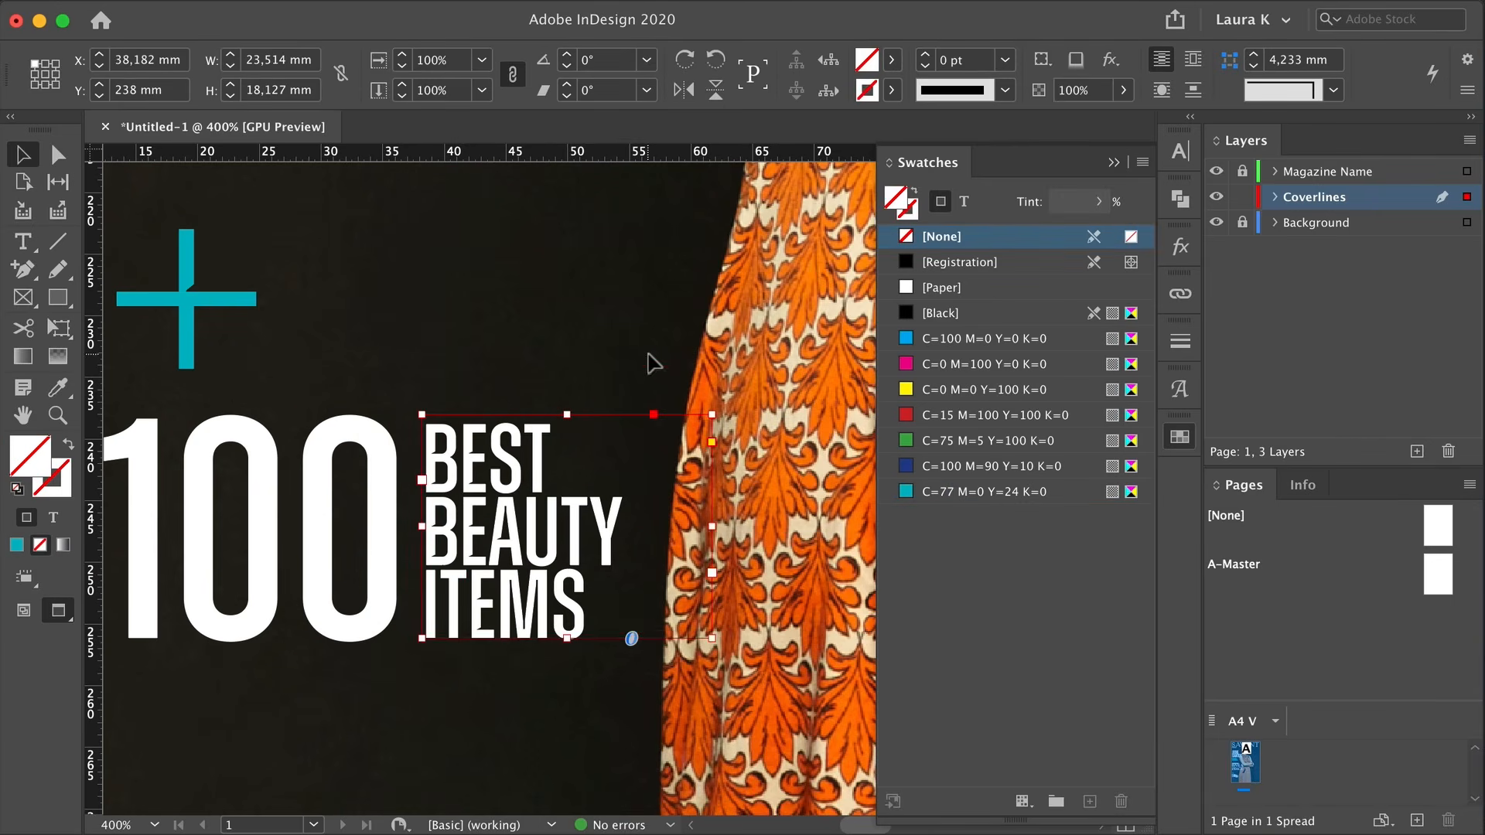
Narrow the + 100 text frame to its text and fine-tune the spacing beside BEST BEAUTY ITEMS
key("z")
left_click(596, 522, "alt")
left_click(484, 479)
left_click(484, 480)
key("v")
left_click_drag(492, 444, 386, 435)
left_click_drag(495, 470, 610, 470)
left_click(659, 365)
key("z")
left_click(608, 523, "alt")
left_click_drag(610, 521, 469, 553)
Group the + 100 and BEST BEAUTY ITEMS text frames and deselect the group
key("v")
left_click_drag(149, 482, 581, 628)
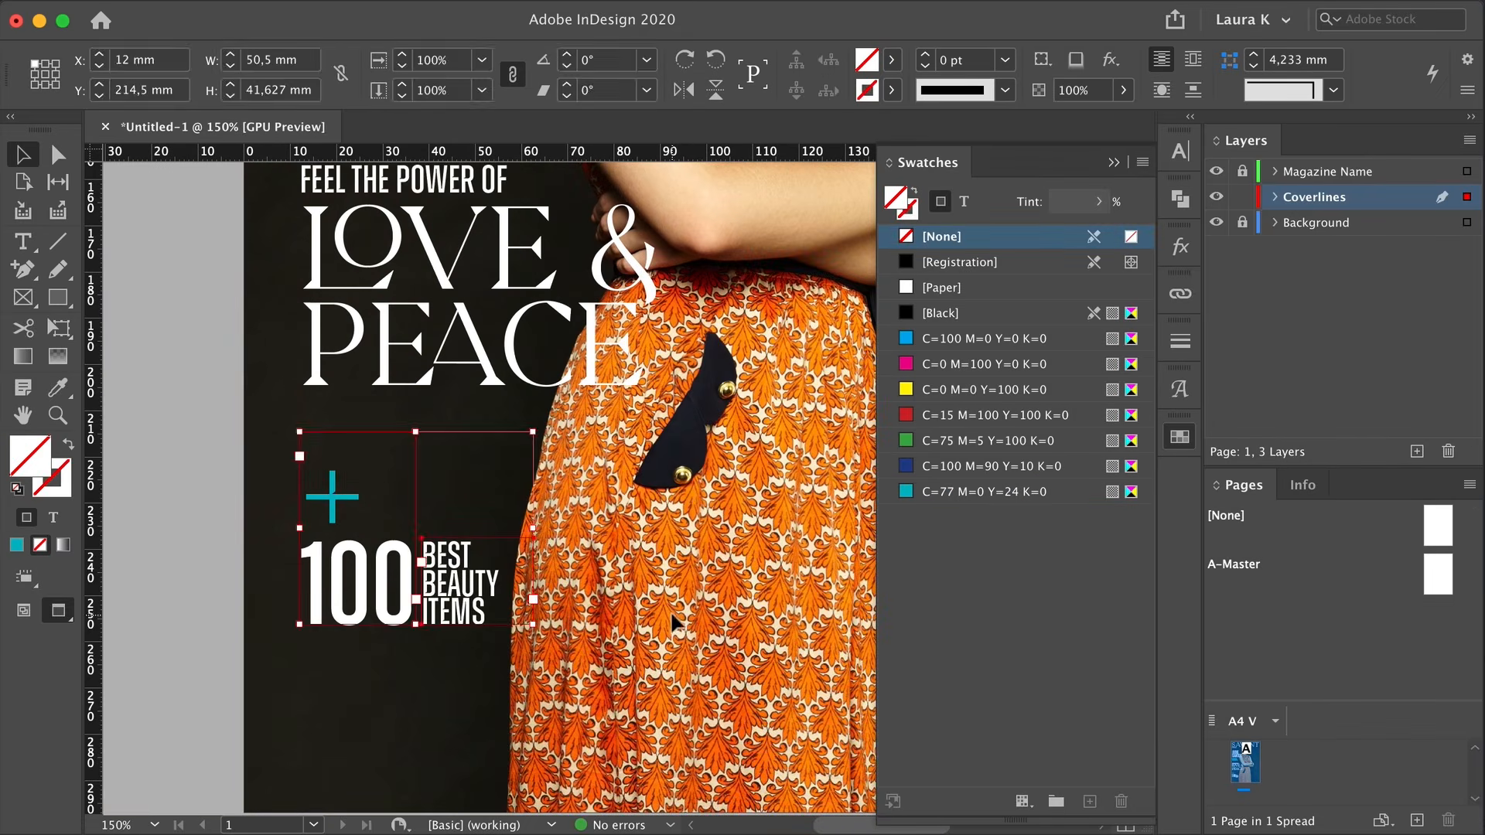
key("super+g")
left_click(671, 607)
scroll(309, 688, "down", 2)
left_click(342, 636)
left_click(577, 575)
Group the main headline with its turquoise THE POWER OF OPTIMISM subline and deselect the group
scroll(572, 569, "up", 3)
left_click(464, 495)
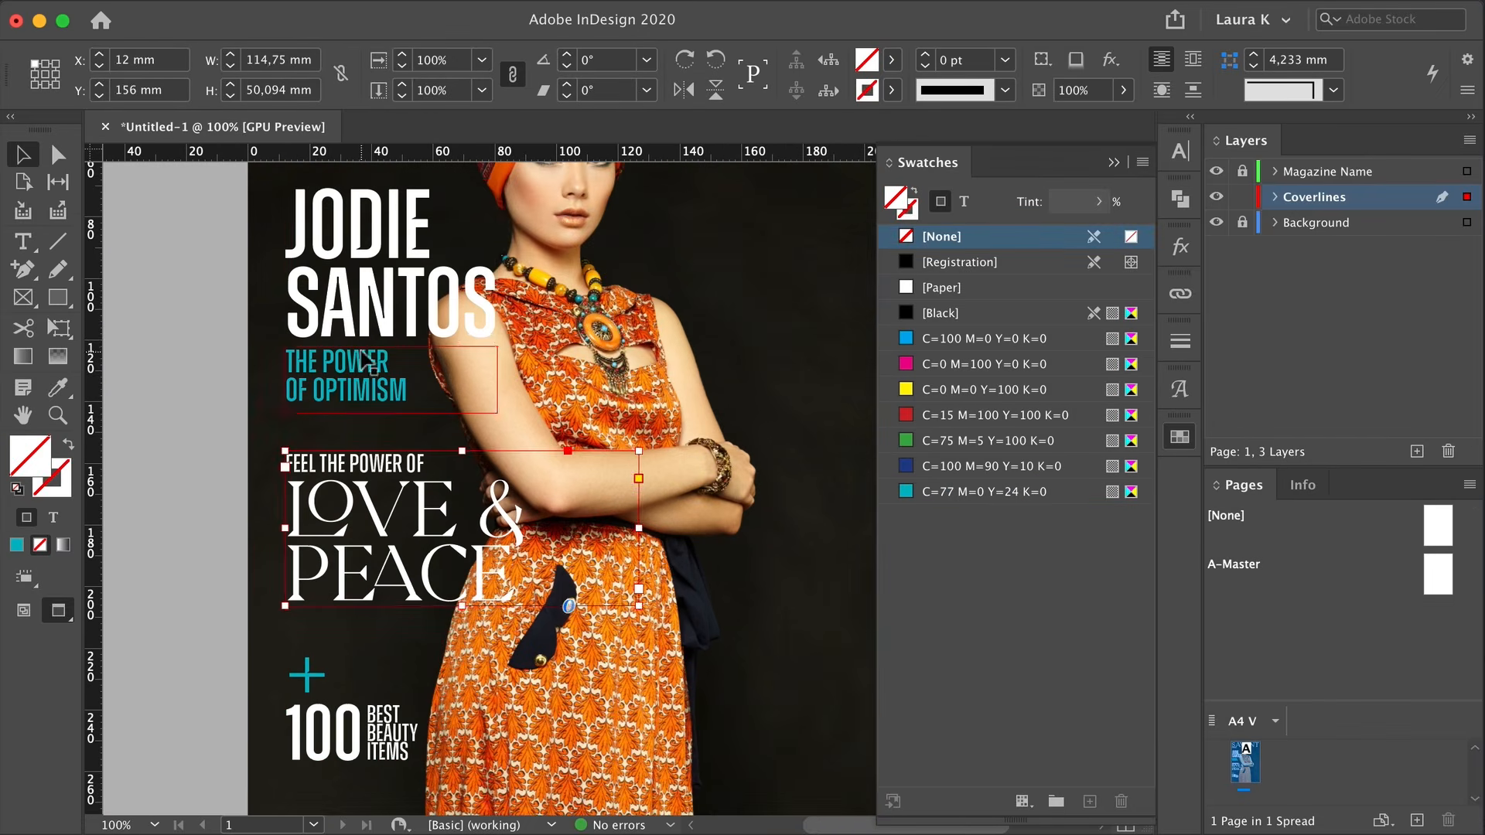
left_click(361, 351)
left_click(373, 282, "shift")
key("super+g")
left_click(573, 418)
Nudge the LOVE & PEACE coverline down to balance the spacing in the column
key("z")
left_click(615, 561, "alt")
left_click_drag(603, 657, 534, 652)
left_click(389, 554)
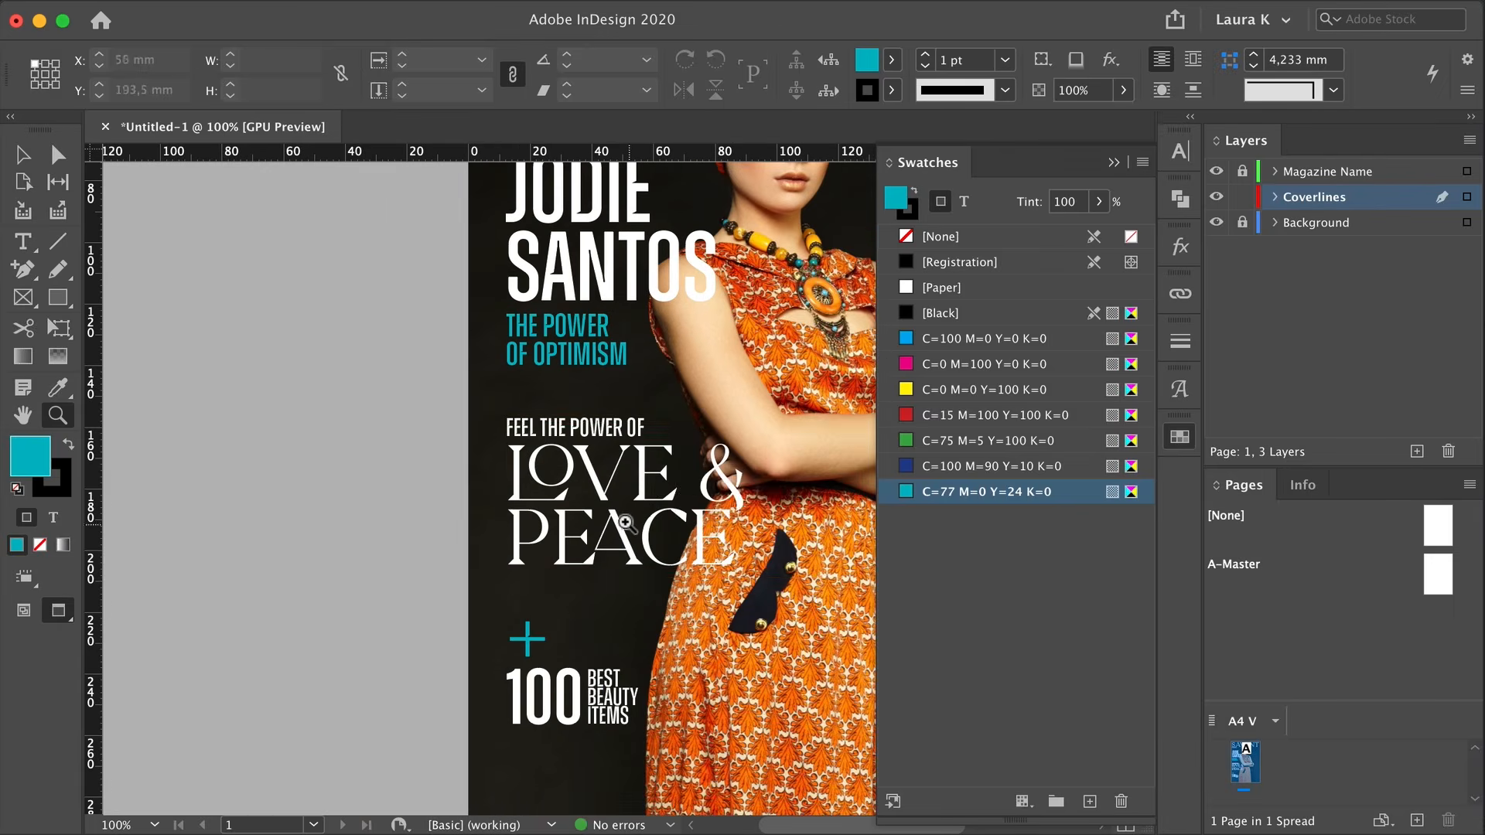
key("v")
left_click(628, 495)
key("shift+Down")
Close the swatches and clear the selection to check the whole cover
left_click(624, 367)
key("z")
left_click(626, 402, "alt")
left_click_drag(629, 403, 474, 423)
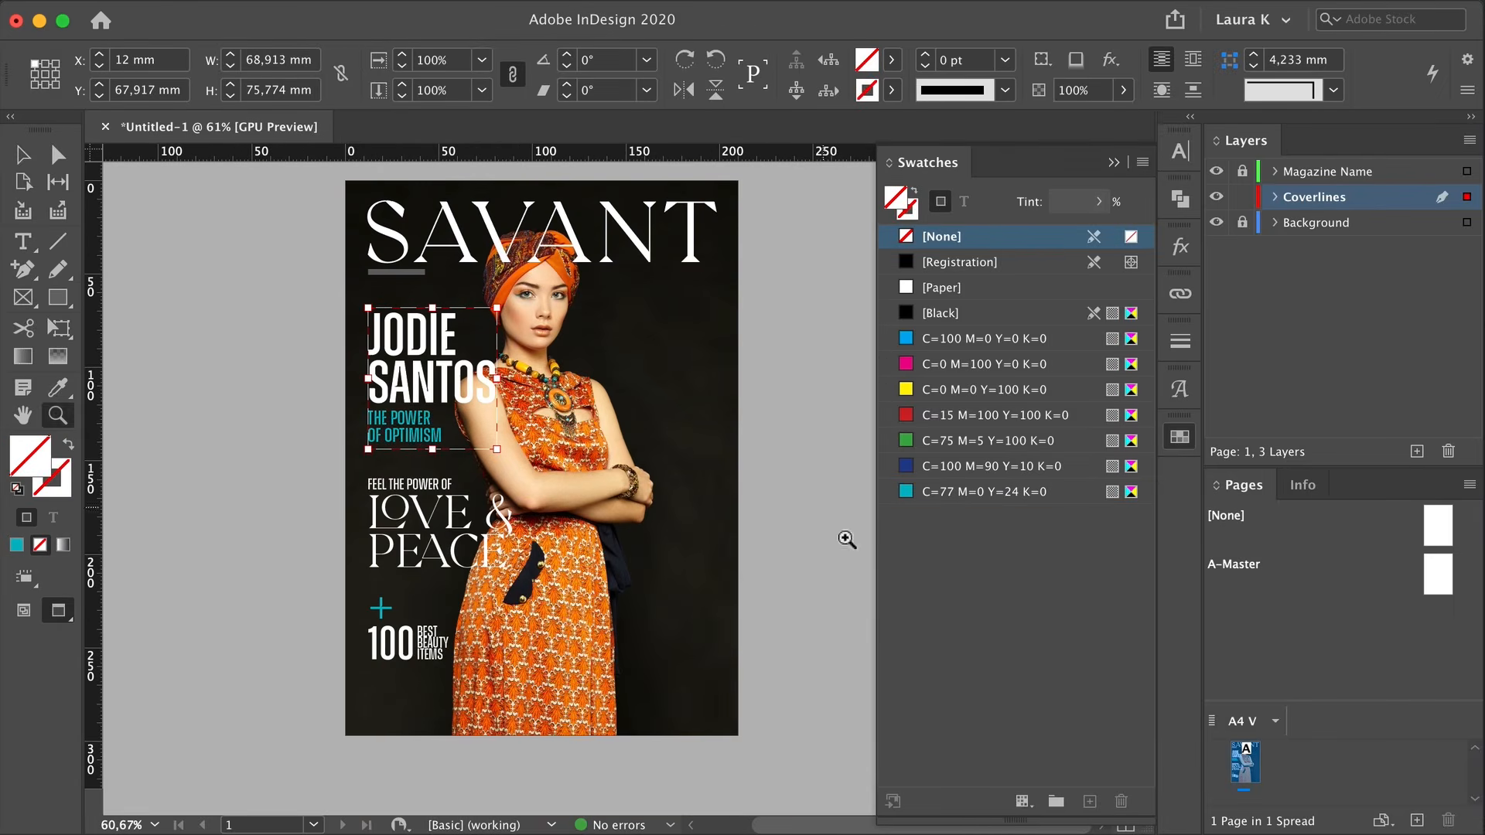
key("v")
left_click(1180, 437)
left_click_drag(795, 393, 827, 406)
left_click(795, 360)
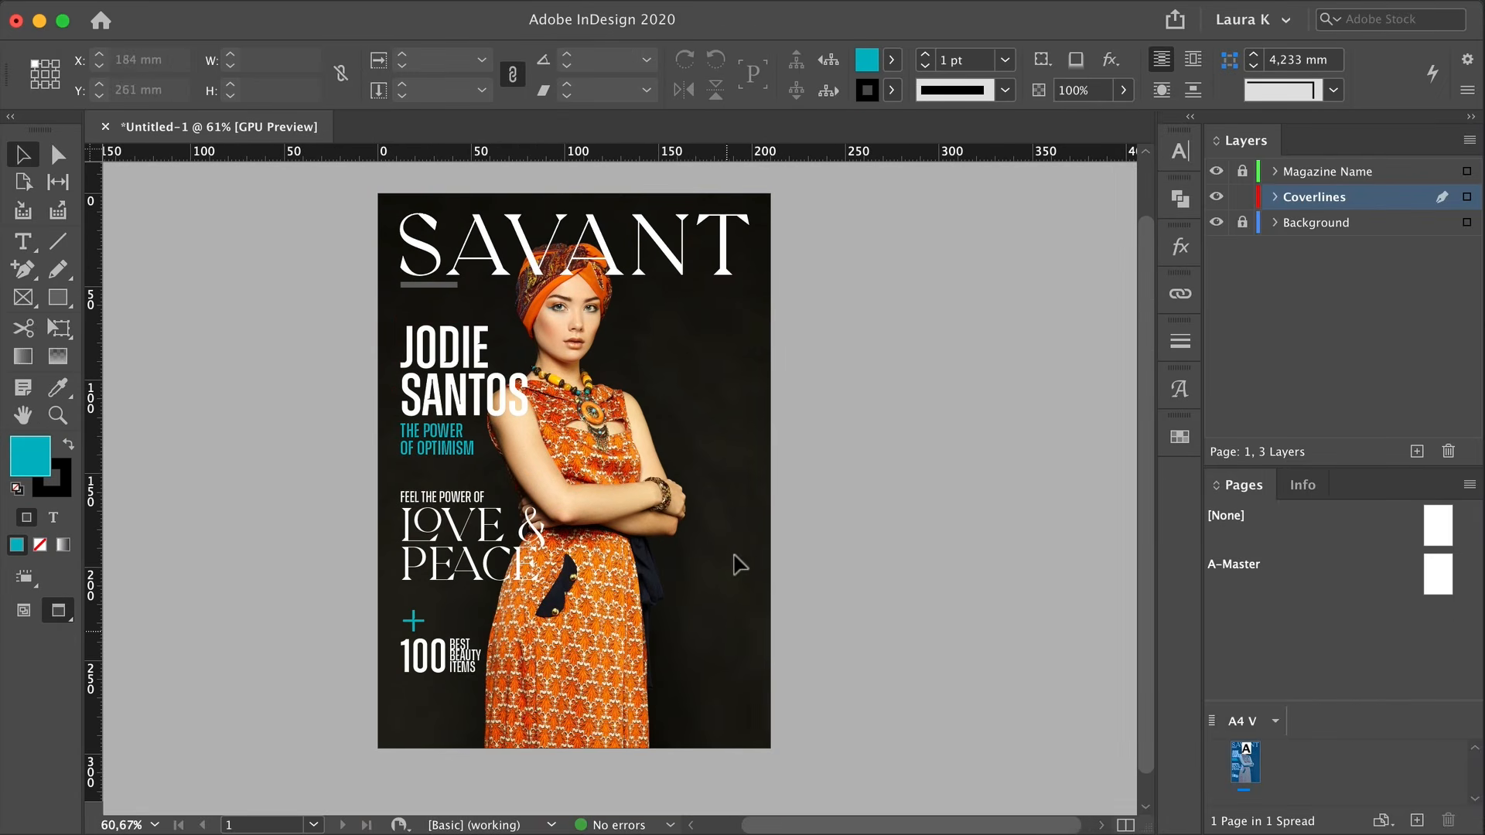
key("z")
key("v")
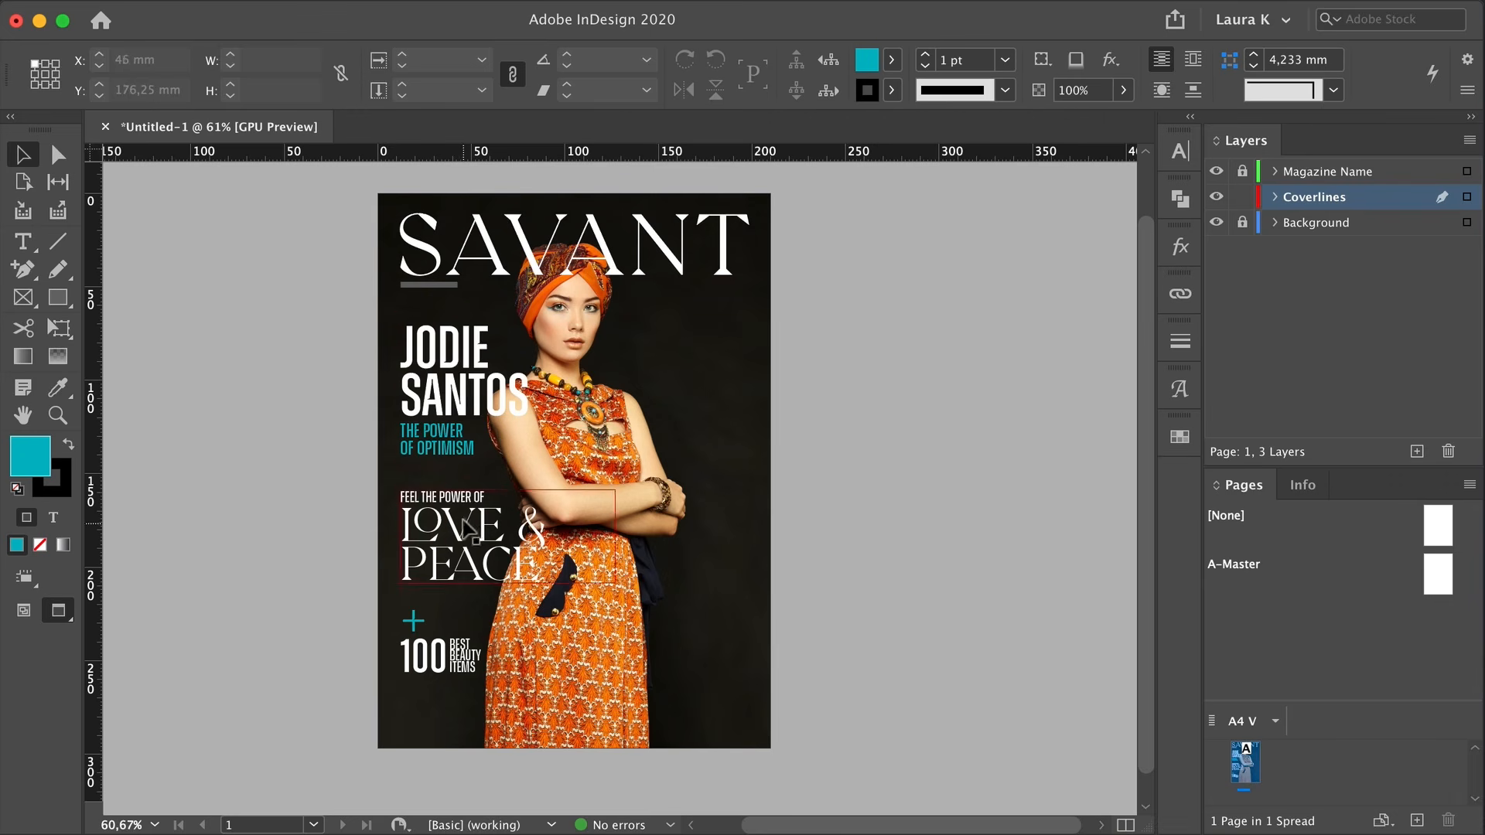
Duplicate the LOVE & PEACE coverline to the right of the model and right-align the copy's text
left_click(467, 525)
left_click_drag(482, 530, 673, 406, "alt")
key("super+a")
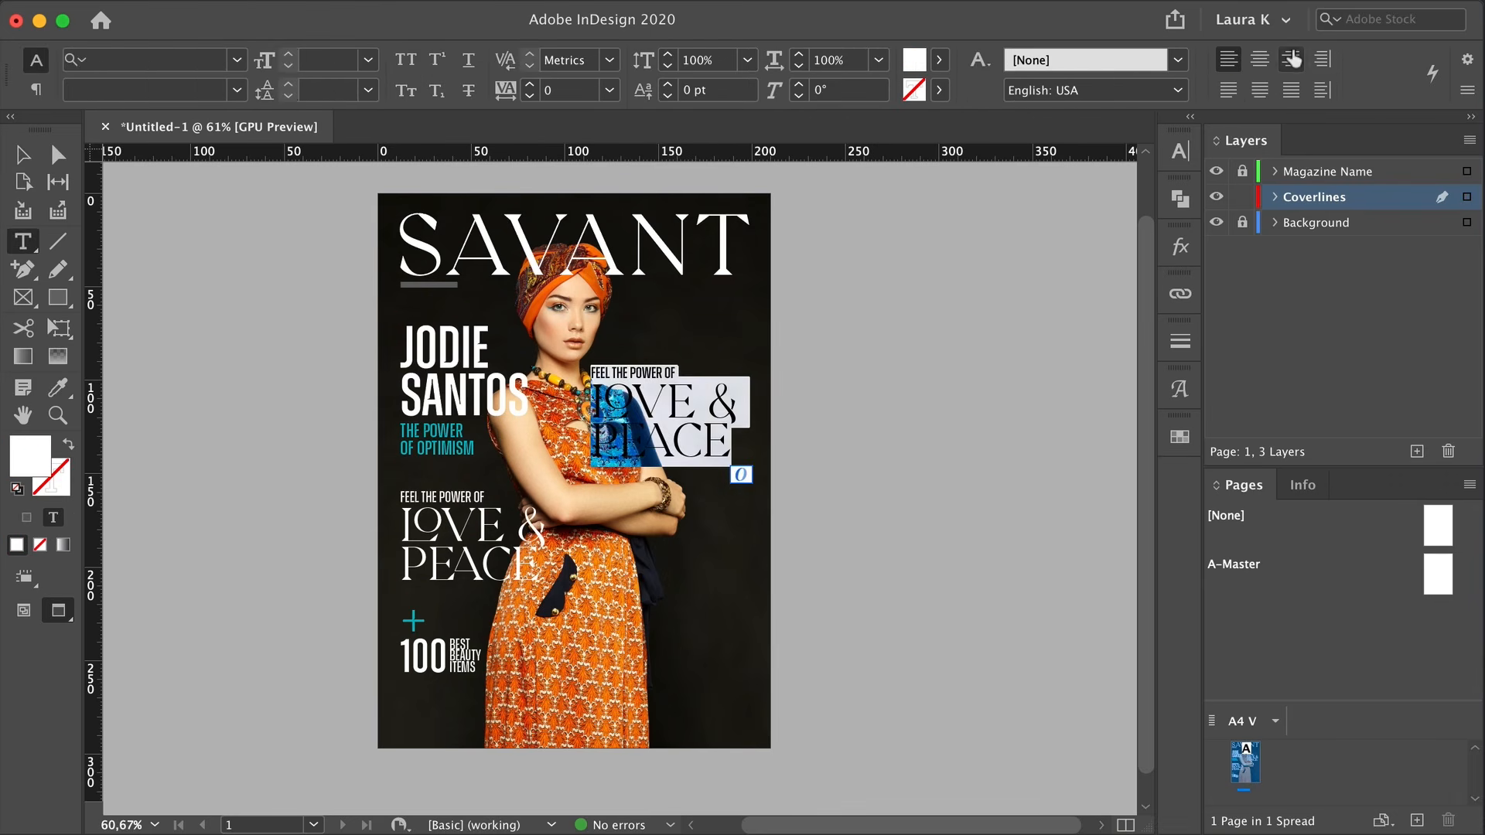
left_click(1291, 60)
Show the guides in normal view, line the copied coverline up with the right page margin and deselect it
left_click(23, 156)
key("w")
left_click_drag(763, 417, 705, 416)
left_click(811, 361)
key("z")
left_click(812, 361)
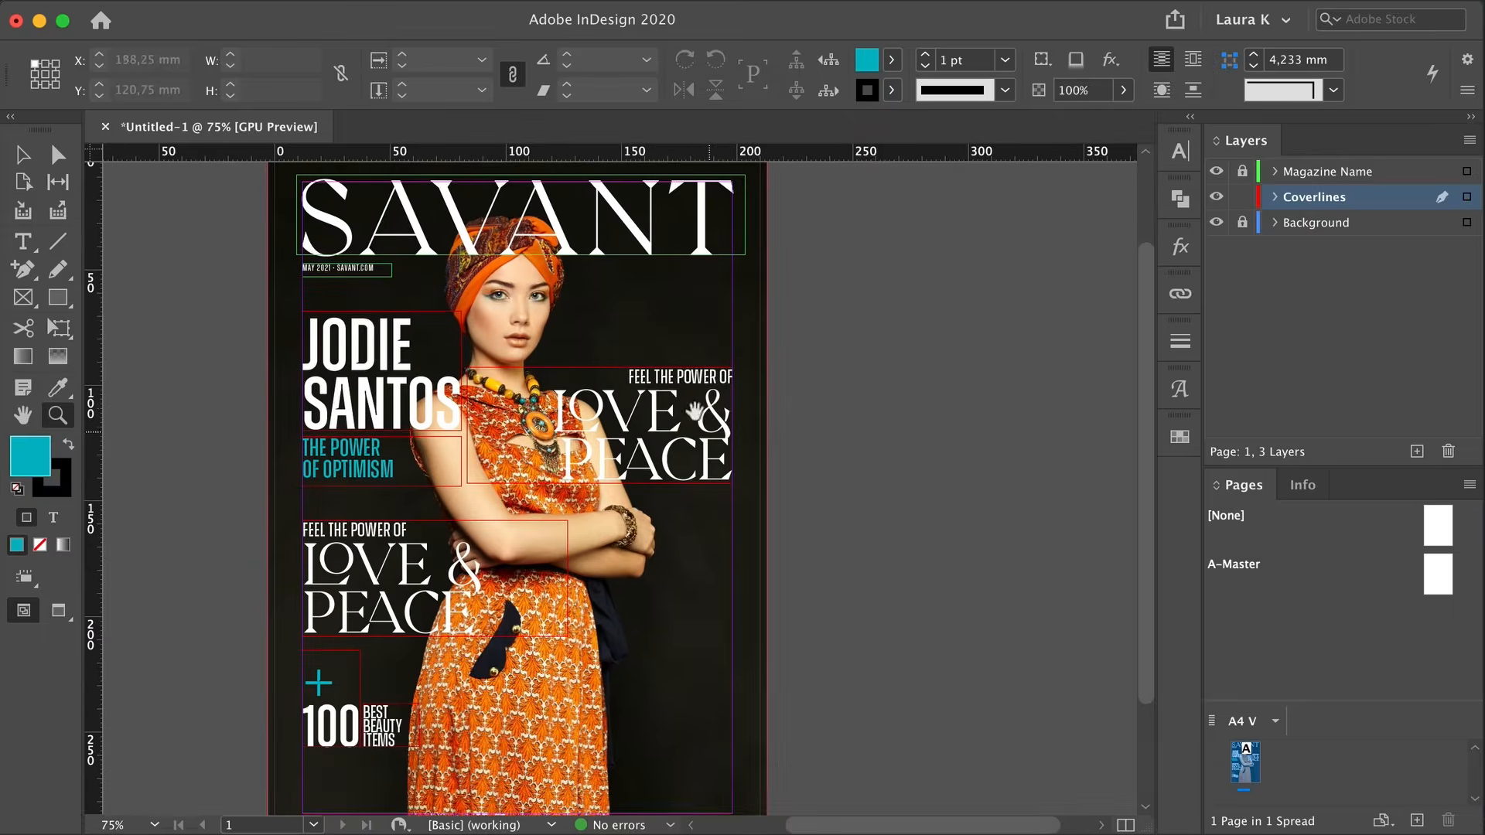
Apply the FEEL THE POWER OF text style to the copied LOVE & PEACE lines with the Eyedropper
key("v")
double_click(681, 383)
left_click_drag(556, 403, 731, 468)
left_click(58, 387)
left_click(630, 380)
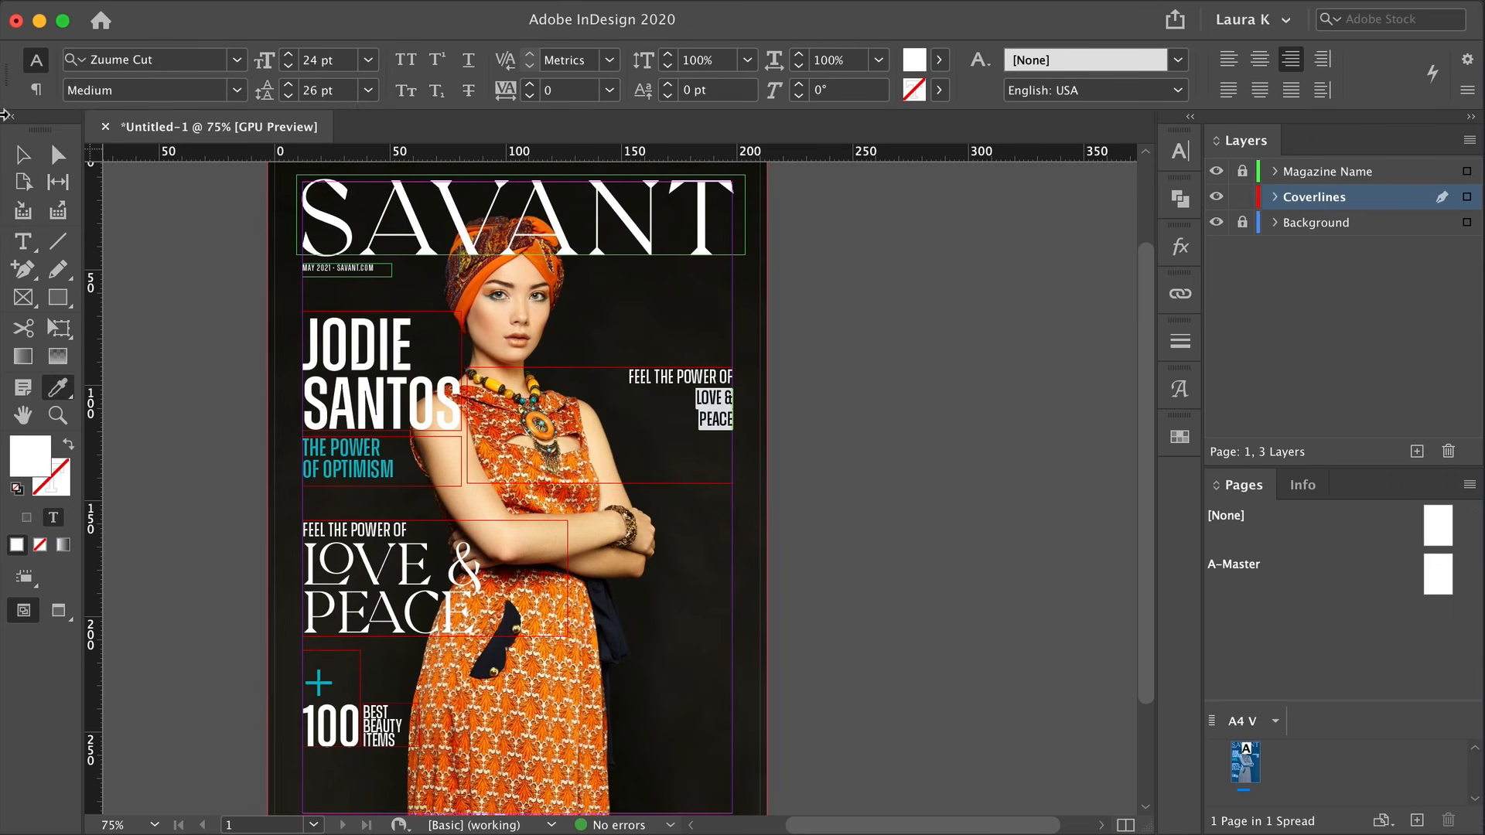
left_click(22, 155)
Replace the copied coverline's text with THE MOST AFFORDABLE on one line and LUXURY FOR LESS below it
double_click(652, 381)
triple_click(652, 379)
type("THE MOST AFFORDABLELOVE &")
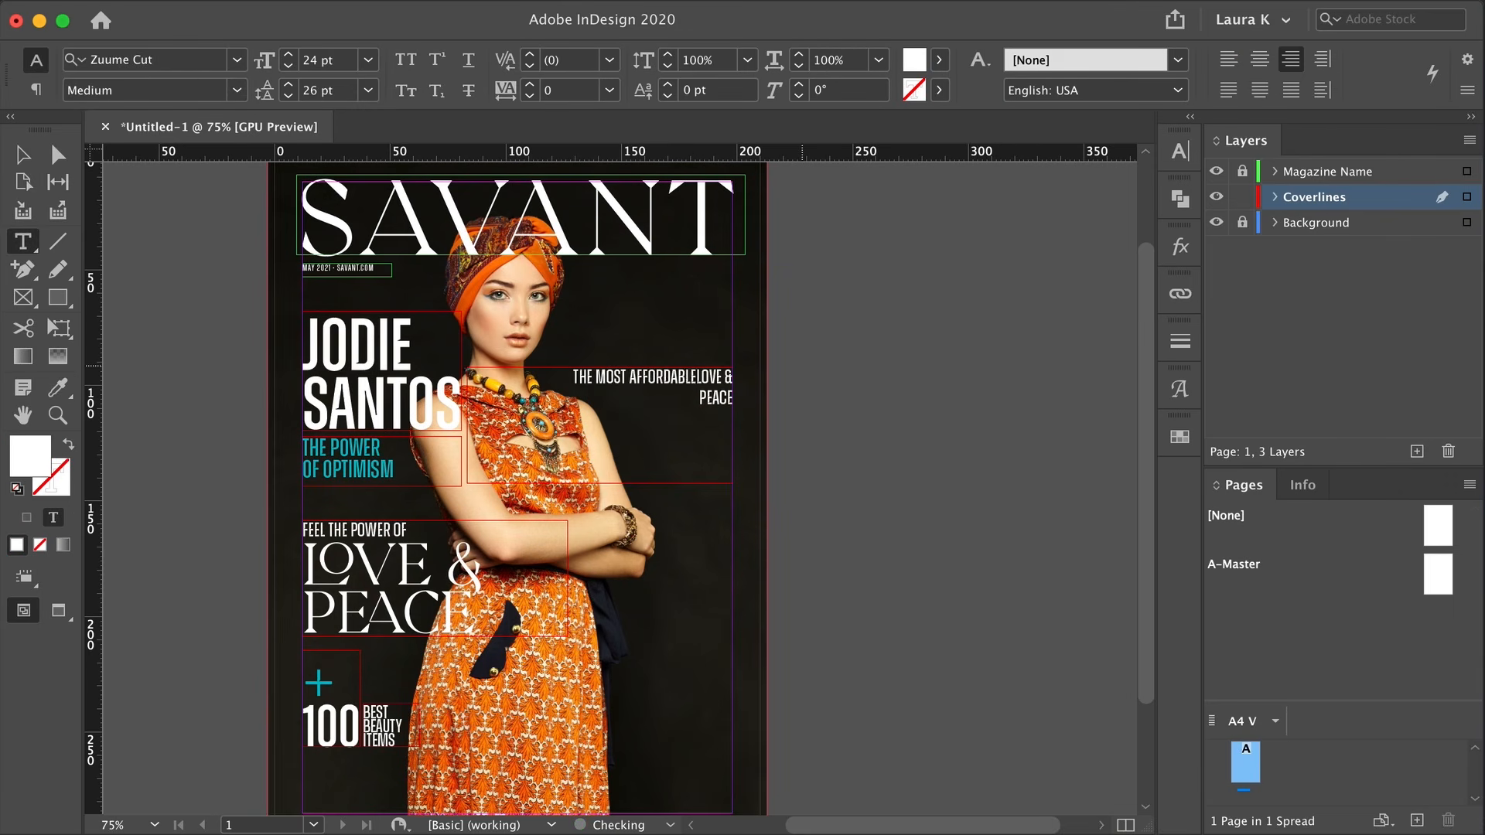
key("Return")
key("shift+Down")
type("LUXURY")
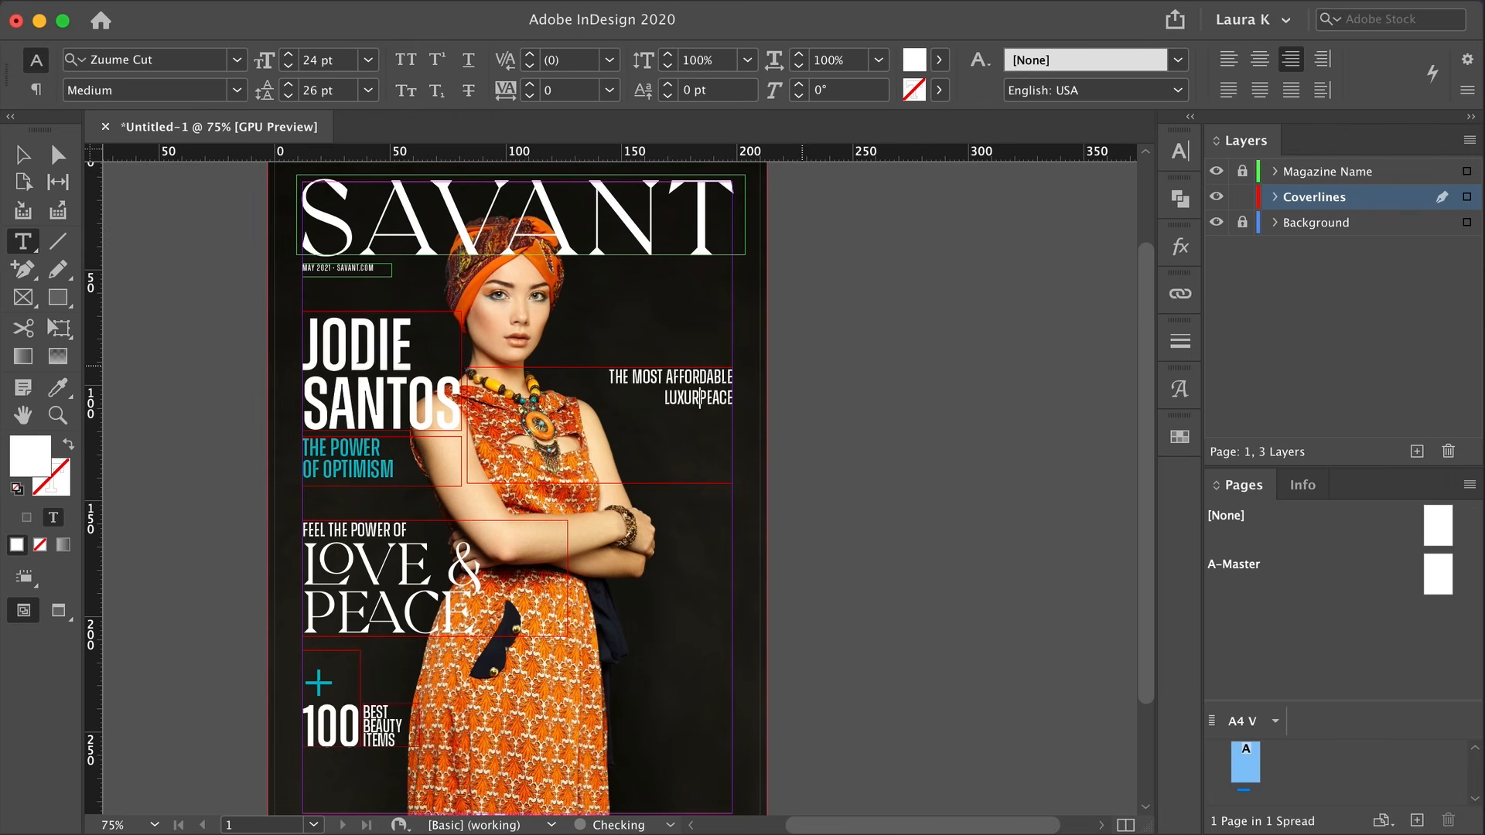
key("shift+End")
type("FOR LESS")
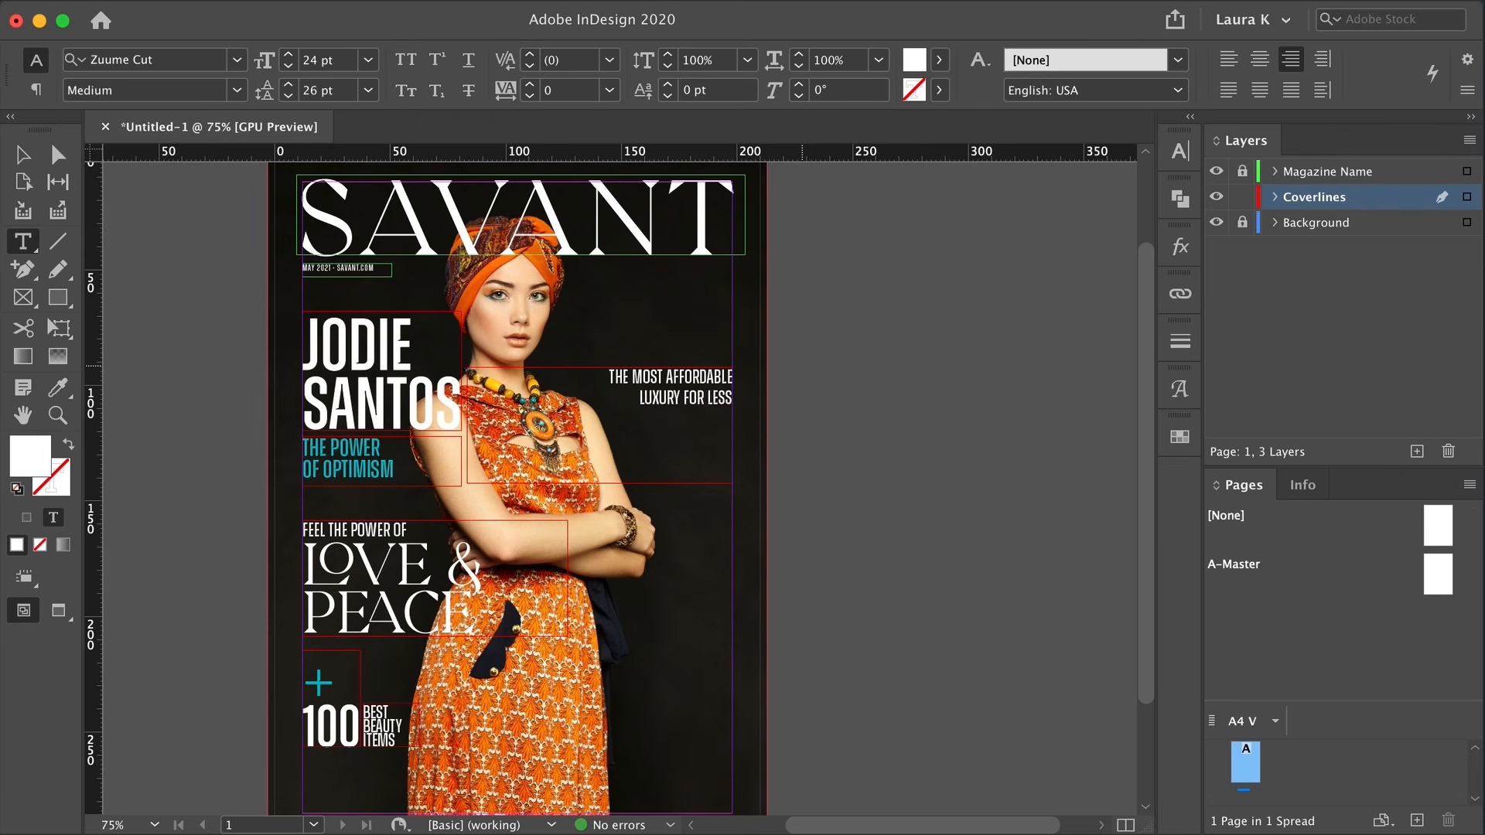
Break LUXURY FOR LESS so that each word sits on its own line
left_click(683, 399)
key("Return")
left_click(707, 419)
key("Return")
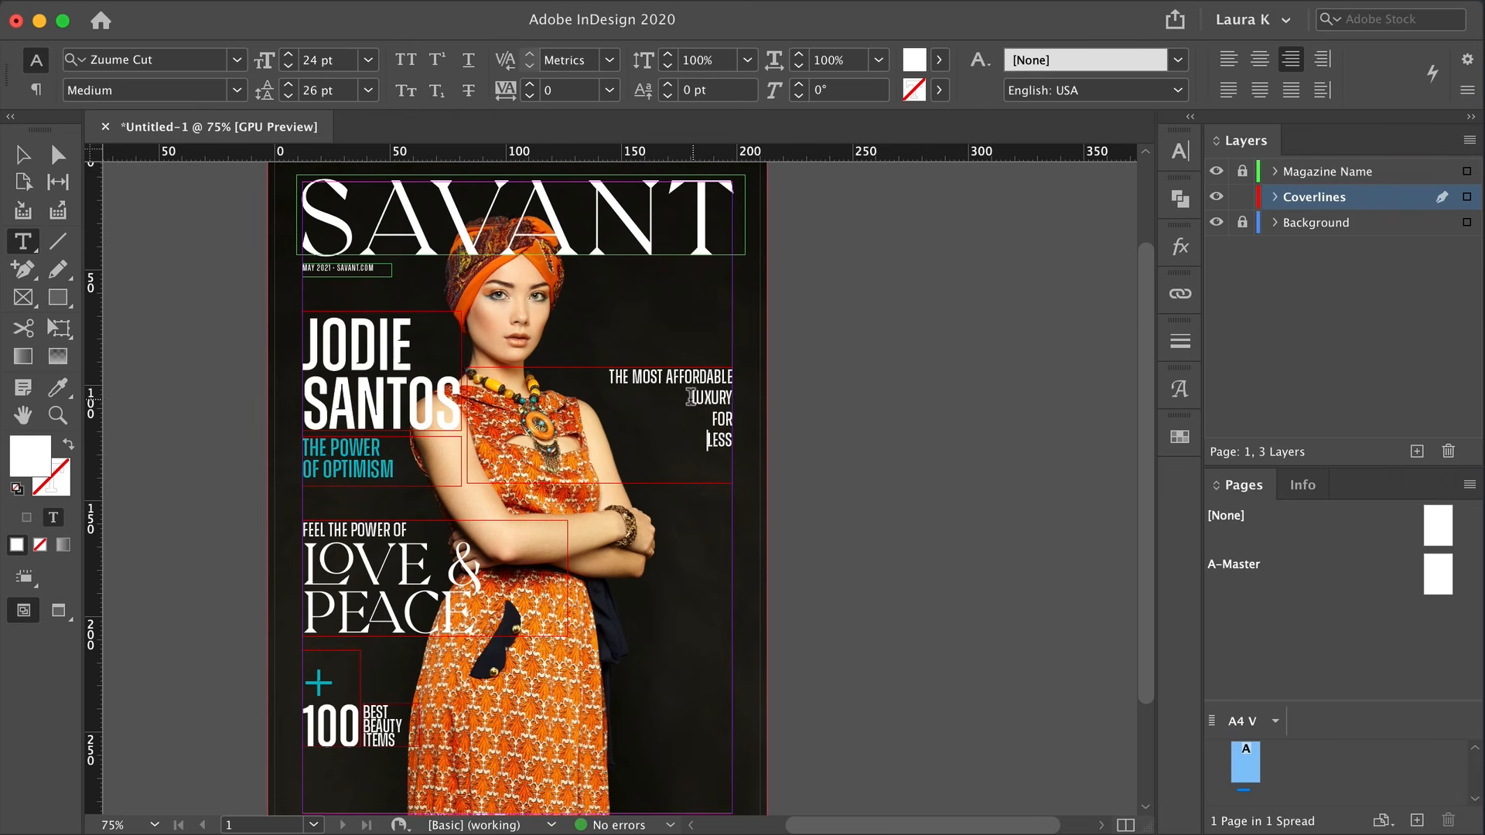
Set LUXURY FOR LESS to 60 pt with 48 pt leading and extend the frame to fit all its text
left_click_drag(684, 393, 782, 451)
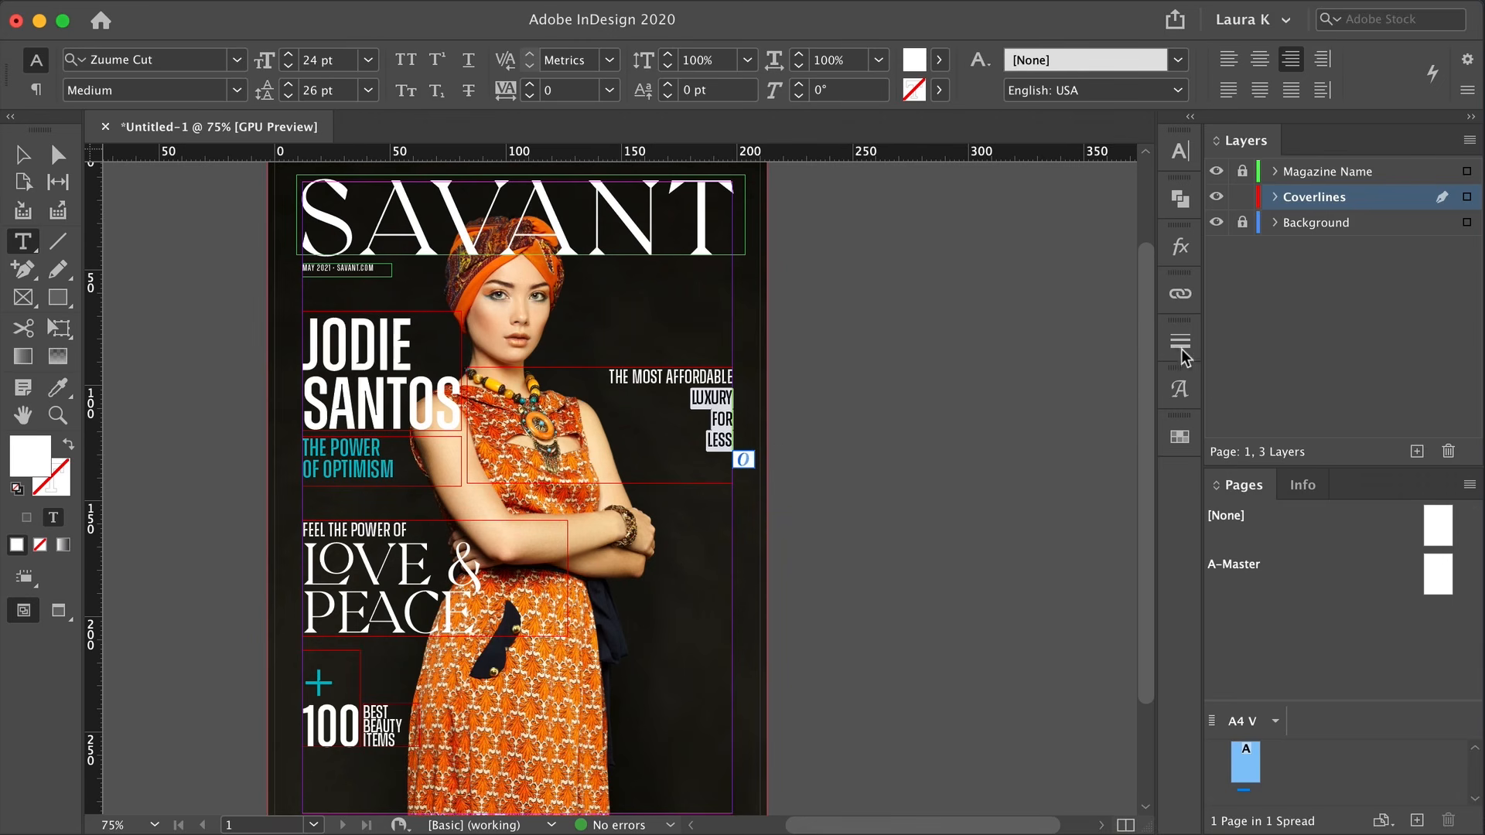
left_click(1179, 151)
left_click(997, 243)
left_click(959, 588)
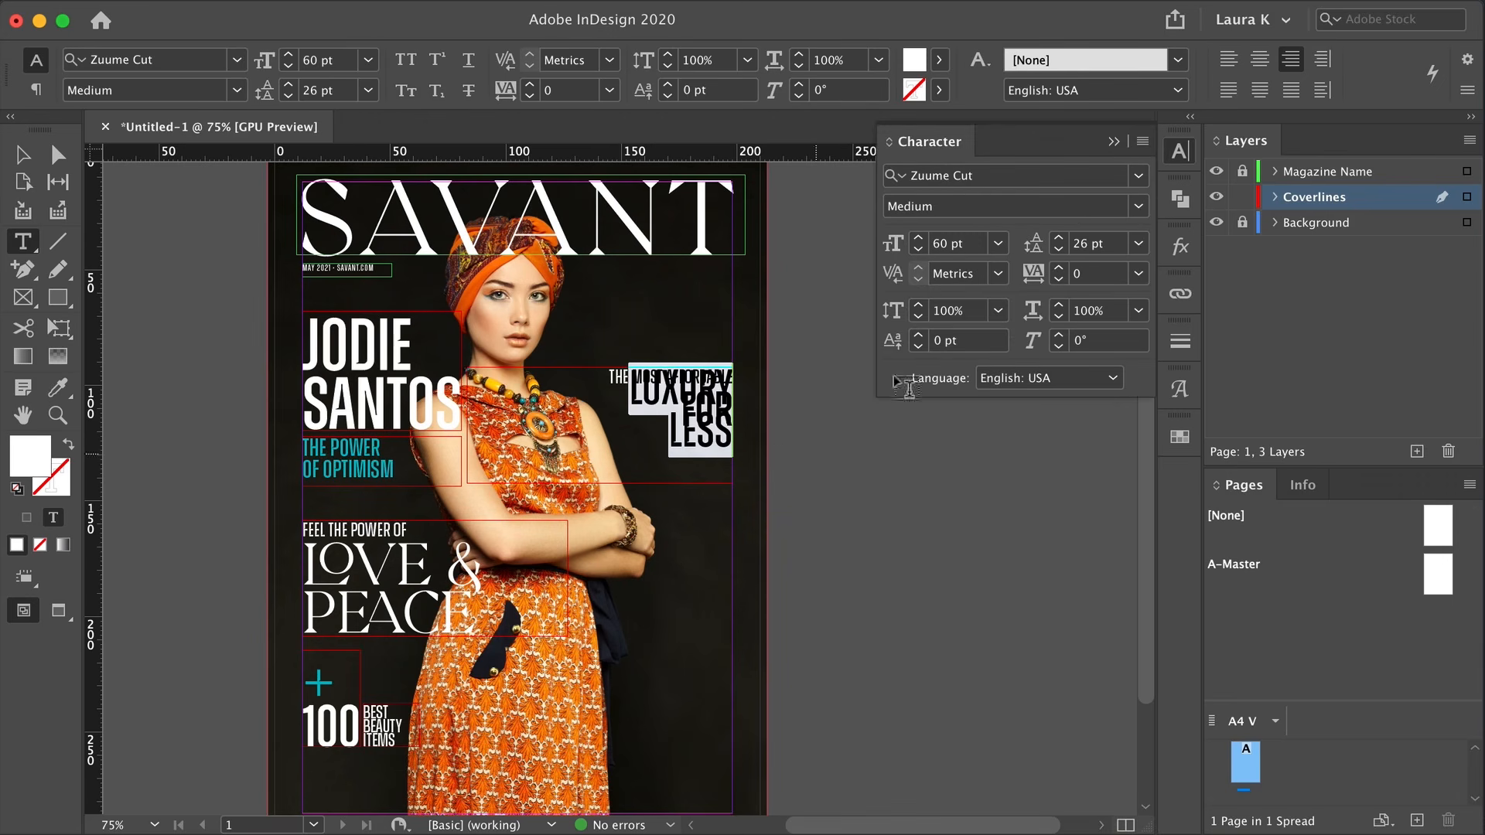
left_click(1139, 243)
left_click(1114, 573)
key("Escape")
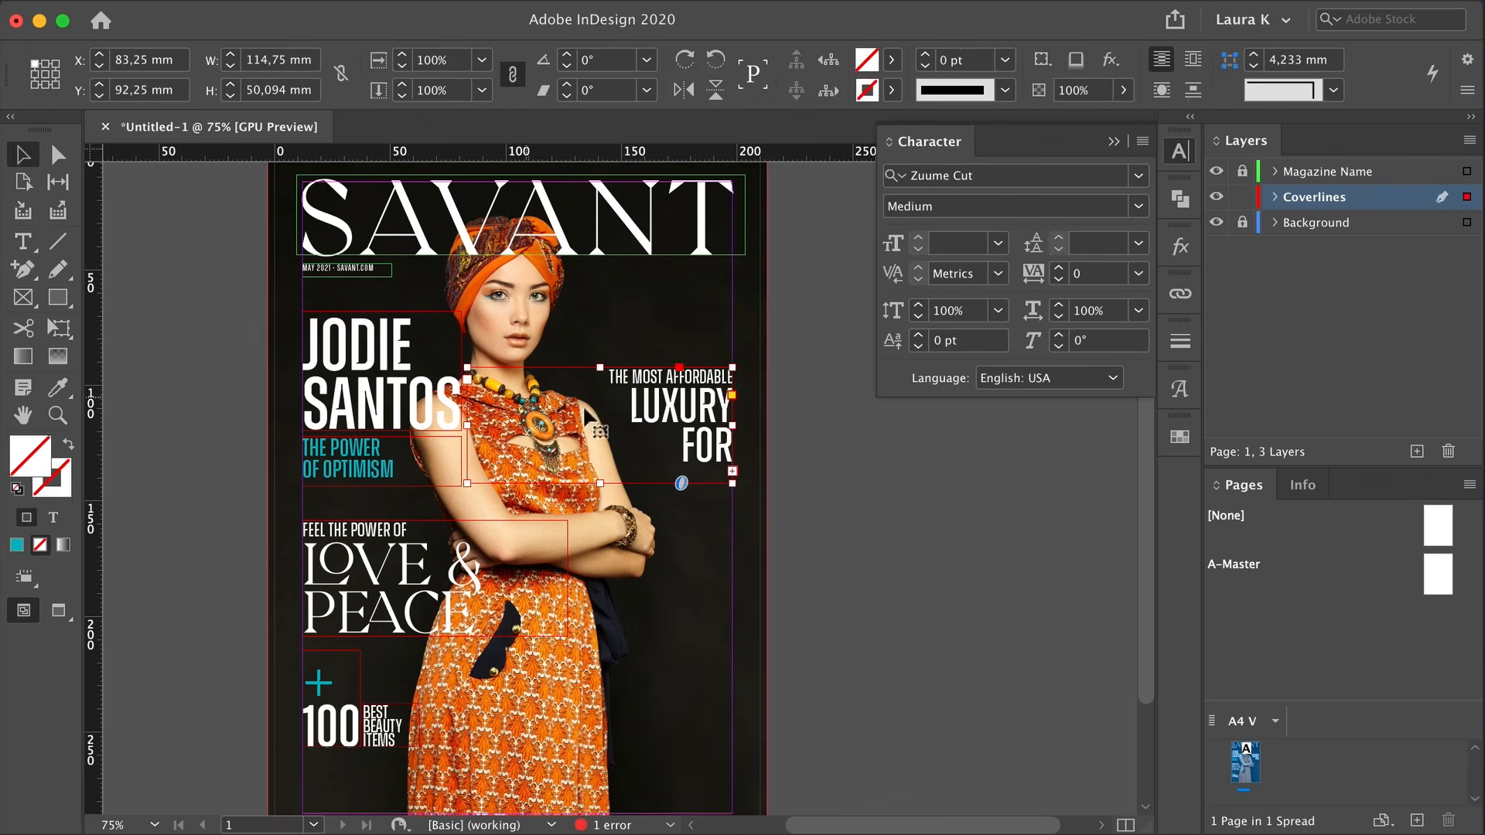
double_click(600, 484)
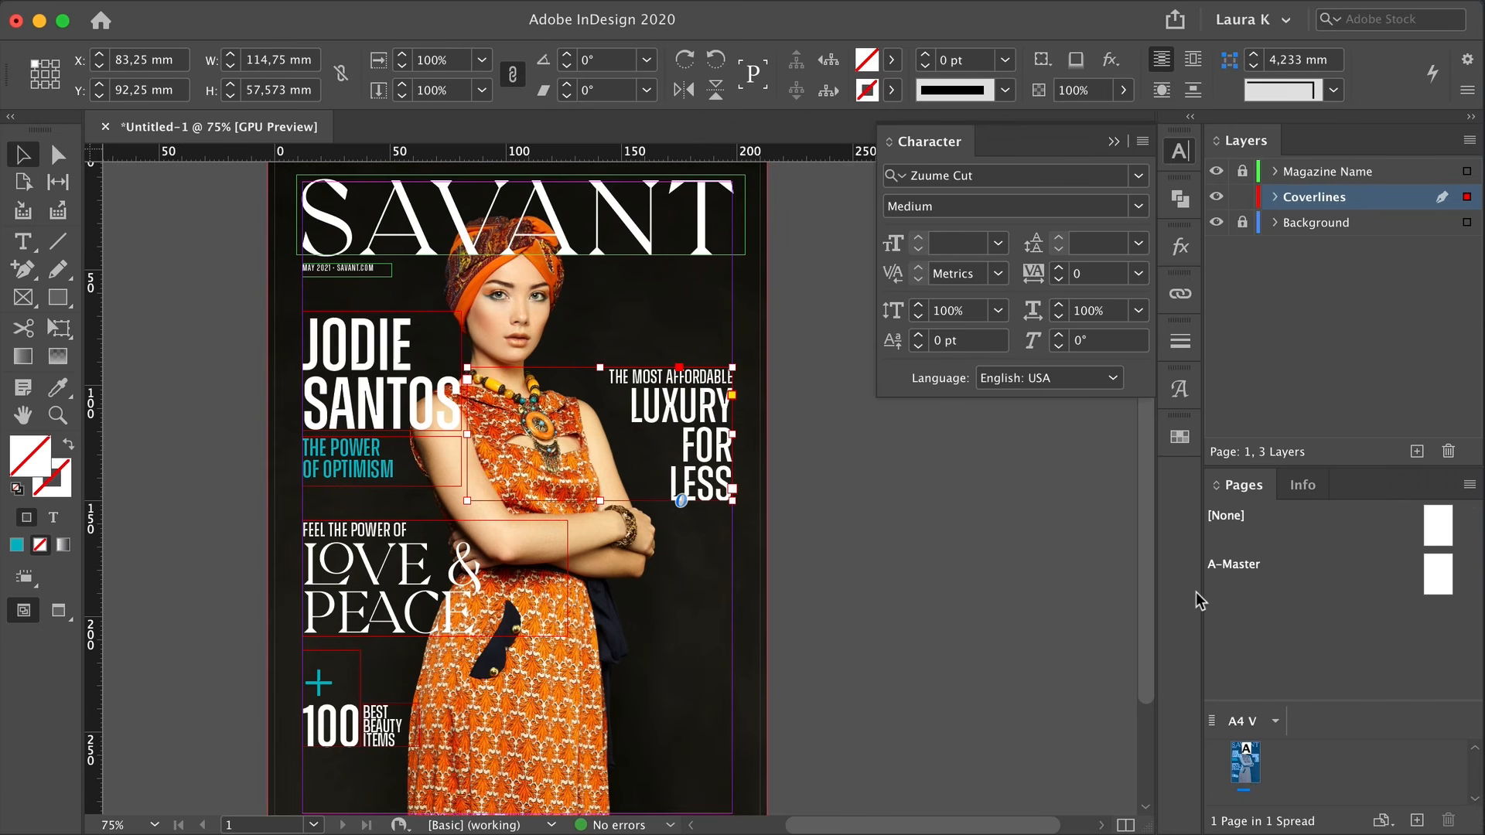
Set the THE MOST AFFORDABLE line to 18 pt
triple_click(666, 377)
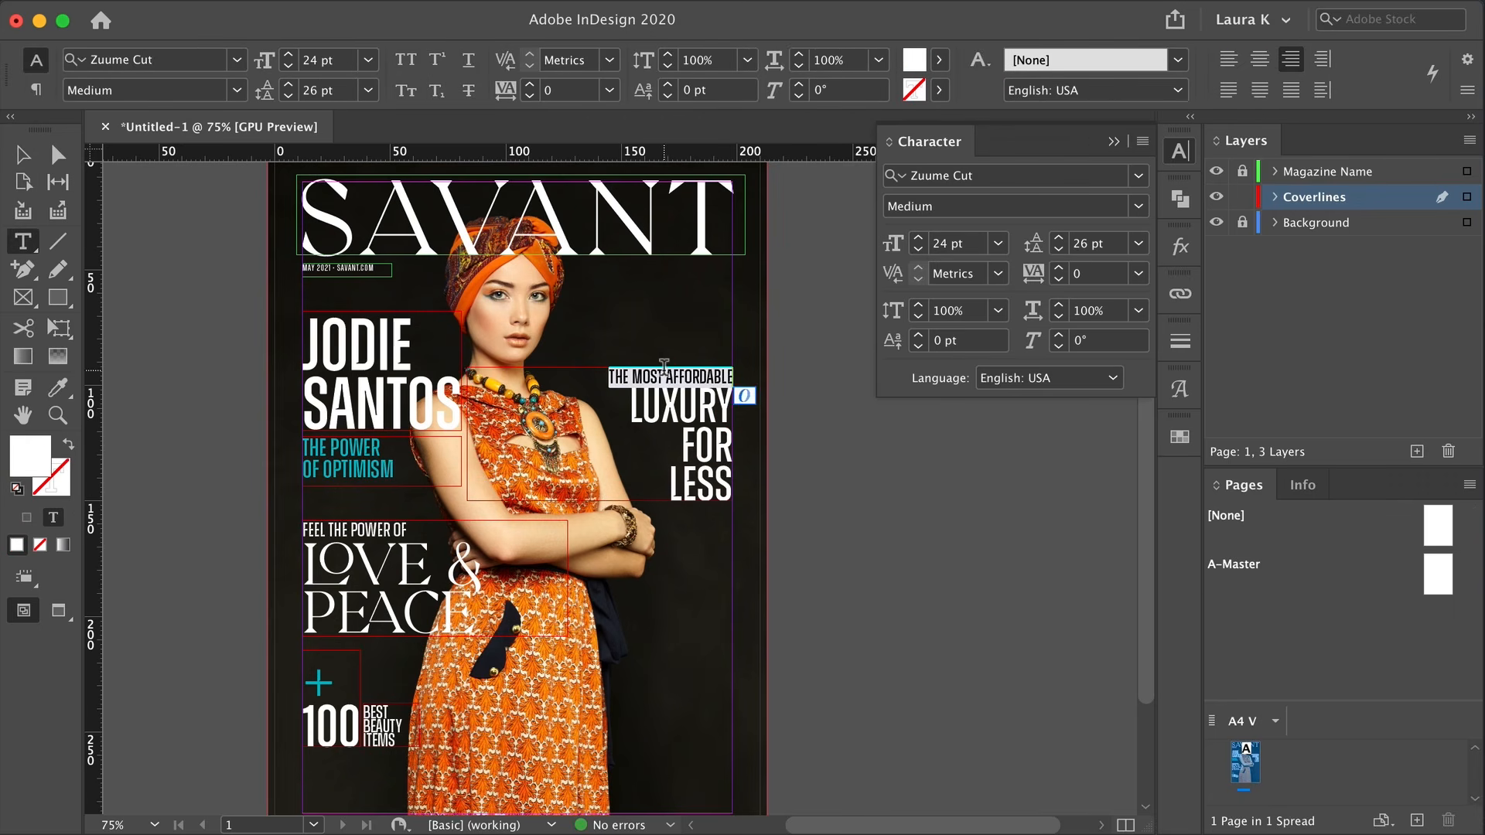
left_click(1004, 245)
left_click(967, 473)
left_click(697, 374)
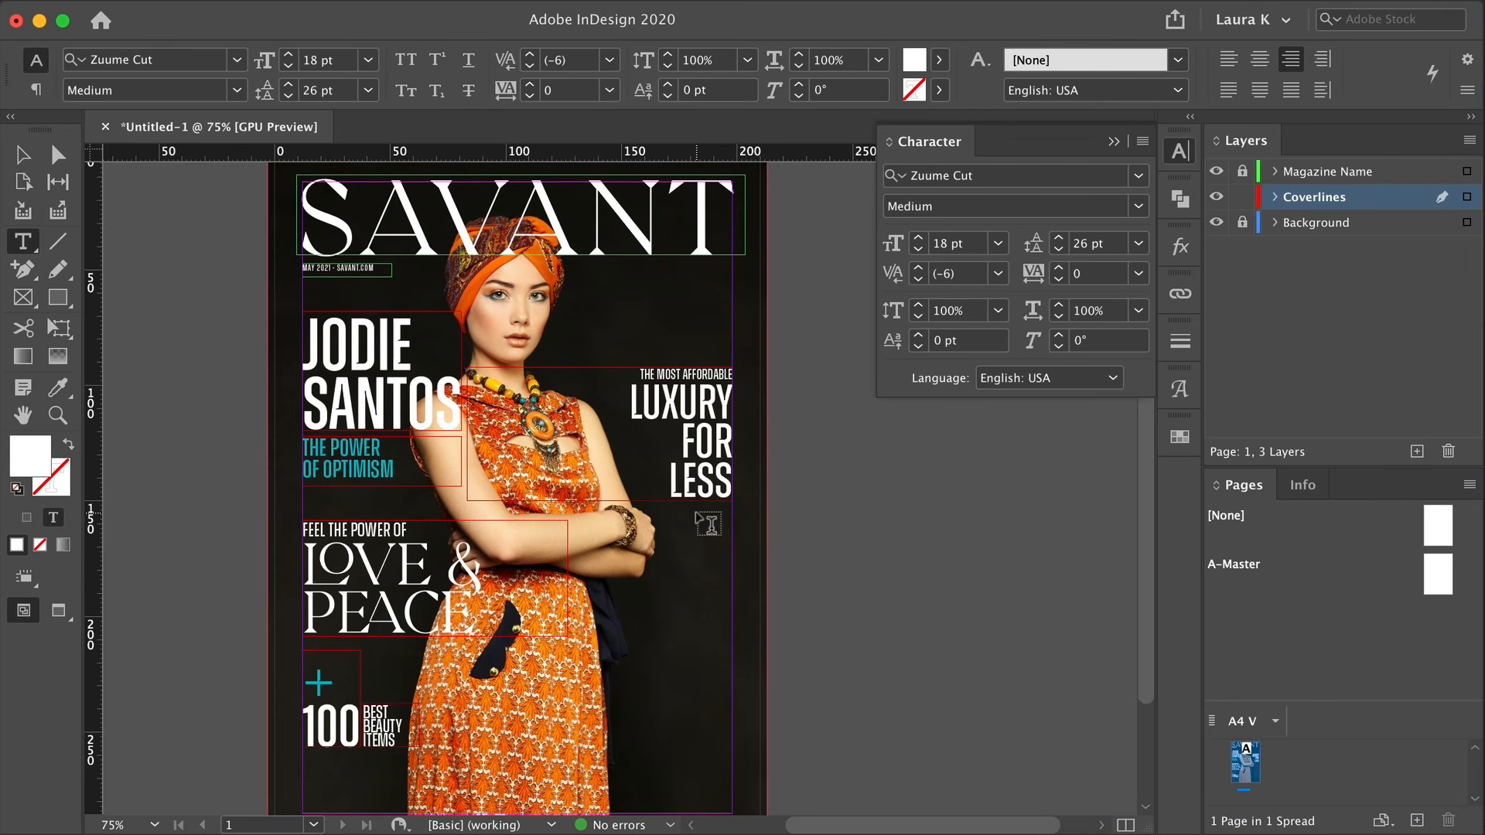
Switch to preview, move the LUXURY FOR LESS coverline slightly down the page and deselect it
key("Escape")
key("w")
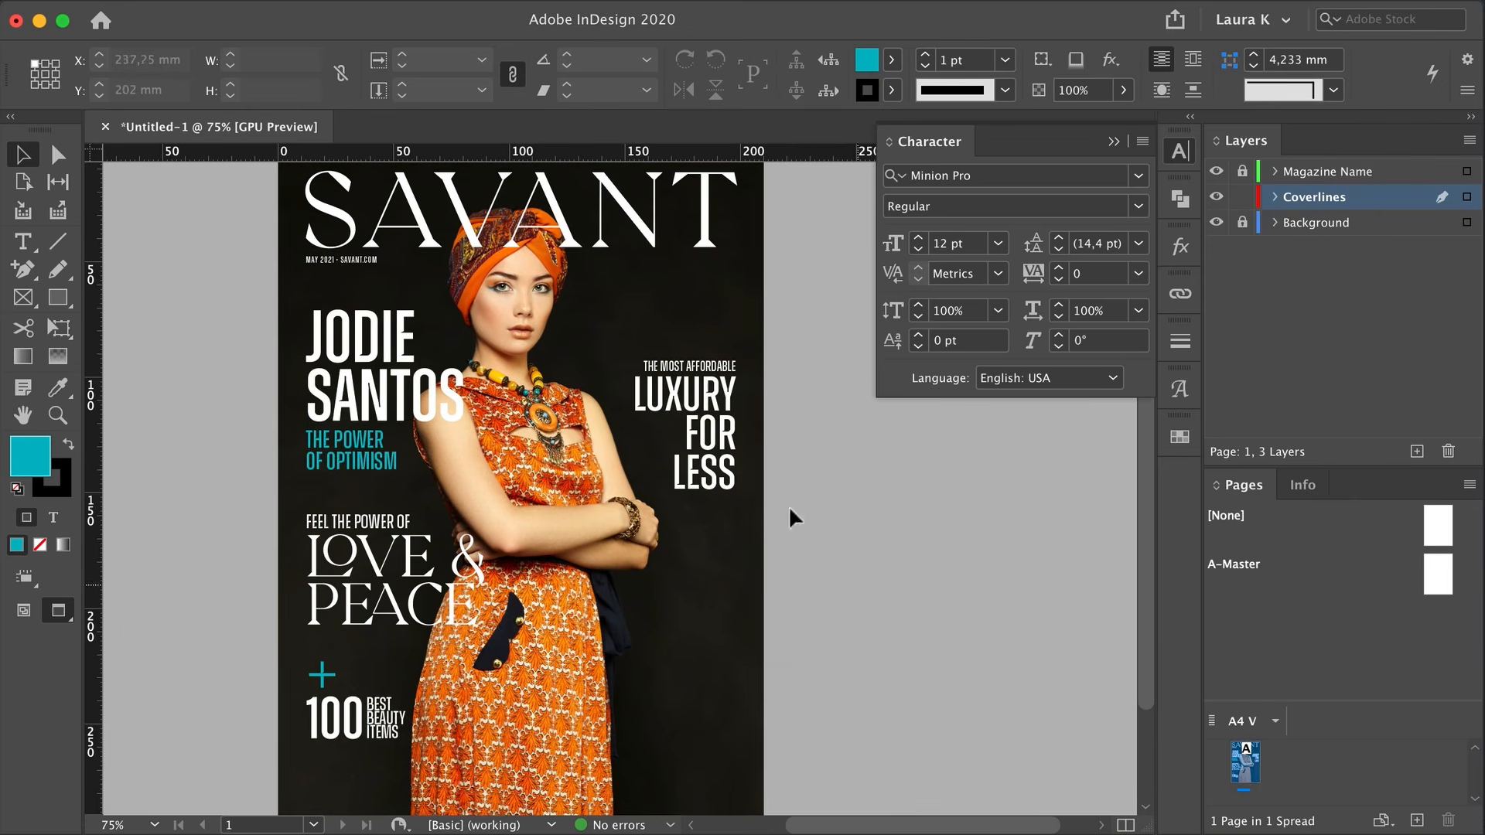
left_click_drag(713, 379, 713, 410)
left_click(887, 572)
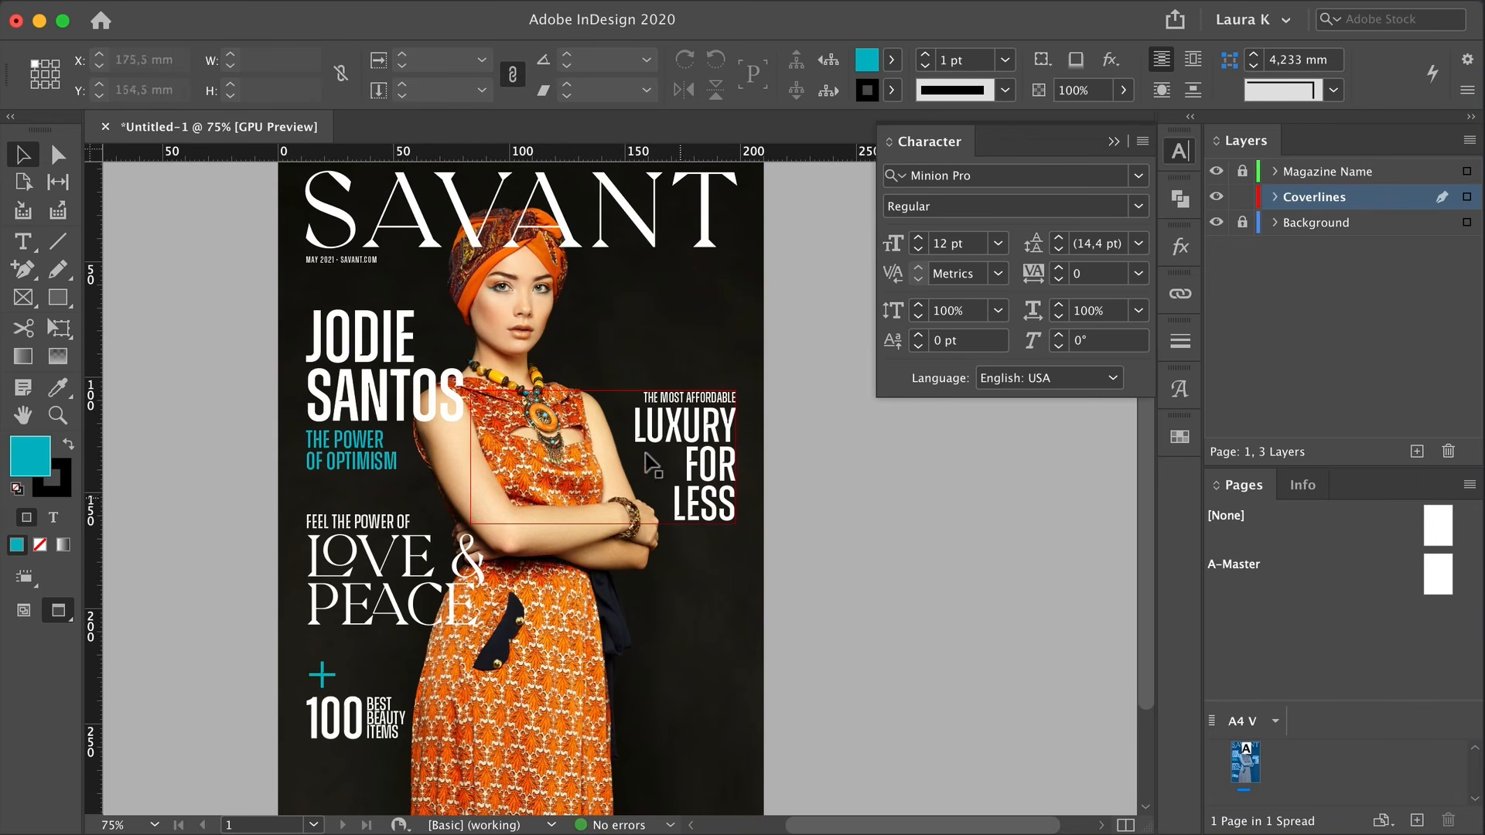
Duplicate the LUXURY FOR LESS coverline lower down the page and delete its large words, keeping only THE MOST AFFORDABLE
left_click_drag(843, 617, 845, 532)
left_click_drag(732, 336, 787, 685)
double_click(724, 570)
key("BackSpace")
double_click(731, 544)
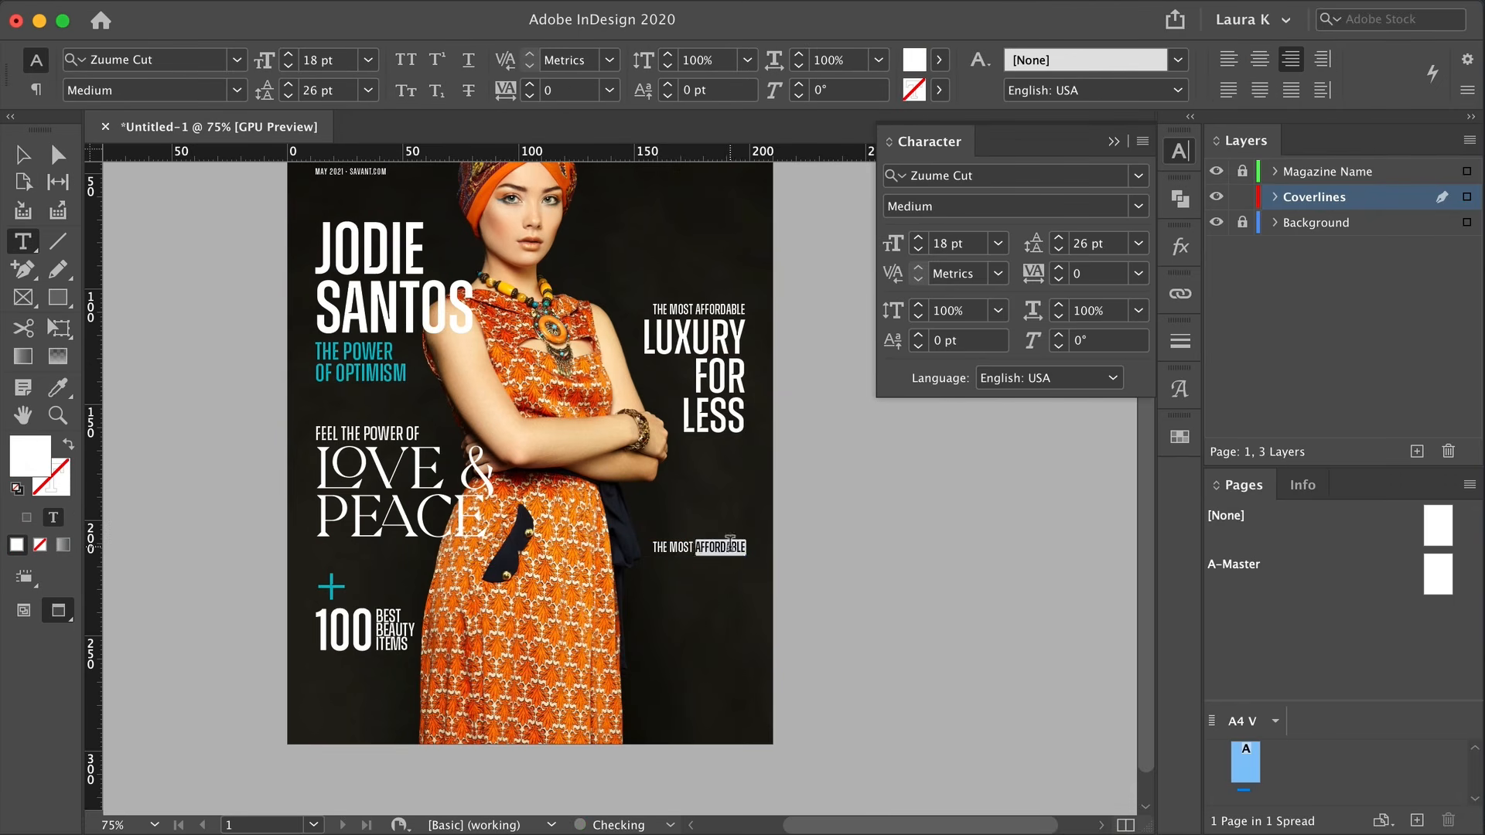
Set the copied line to 24 pt and replace it with BEAUTY / BREAKTHROUGHS / FOR THE AGE / OF AQUARIUS on four lines
triple_click(730, 545)
left_click(997, 243)
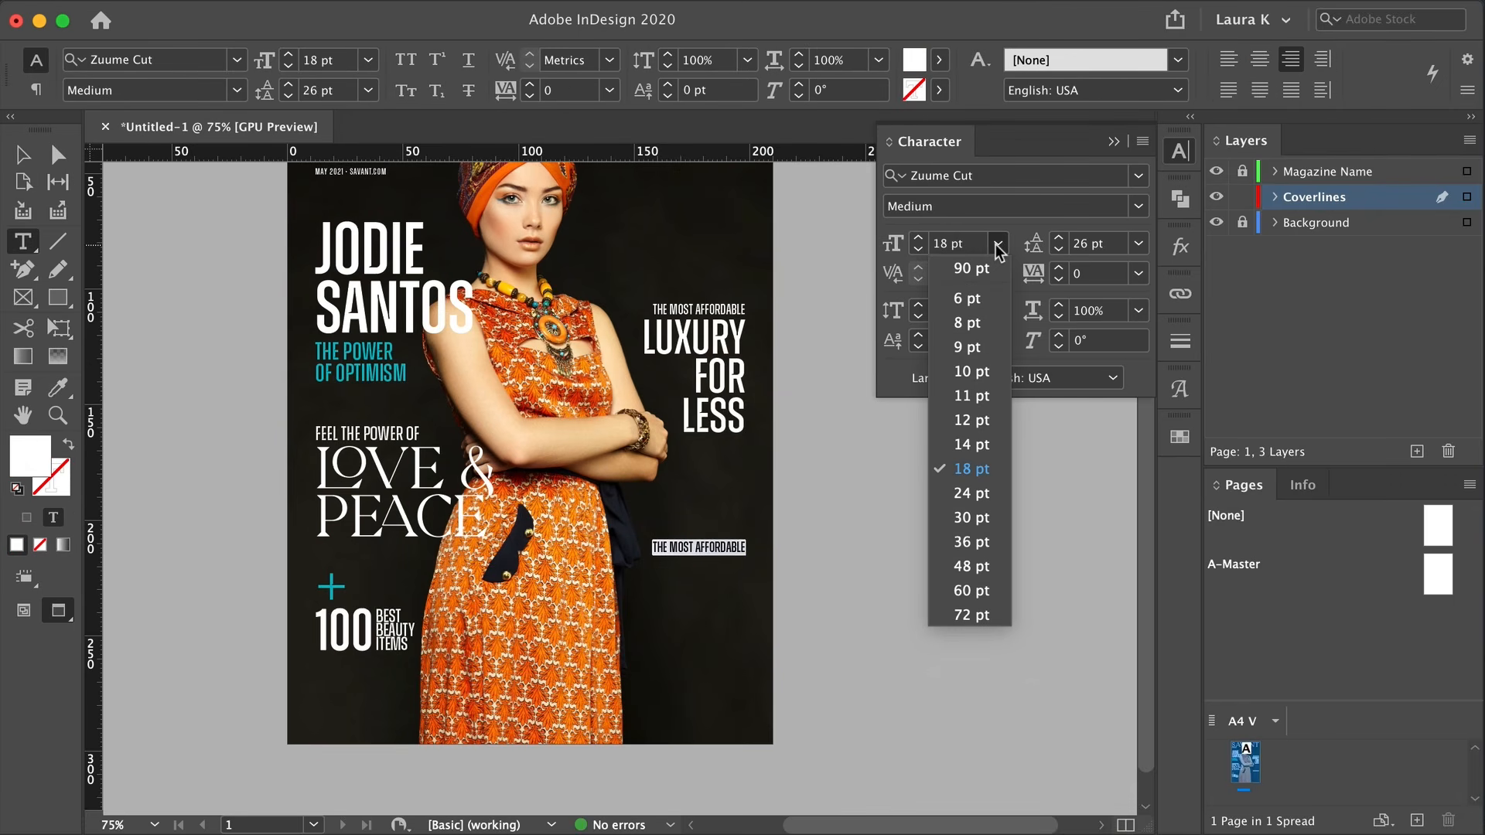
left_click(976, 494)
type("BEAUTY BREAK")
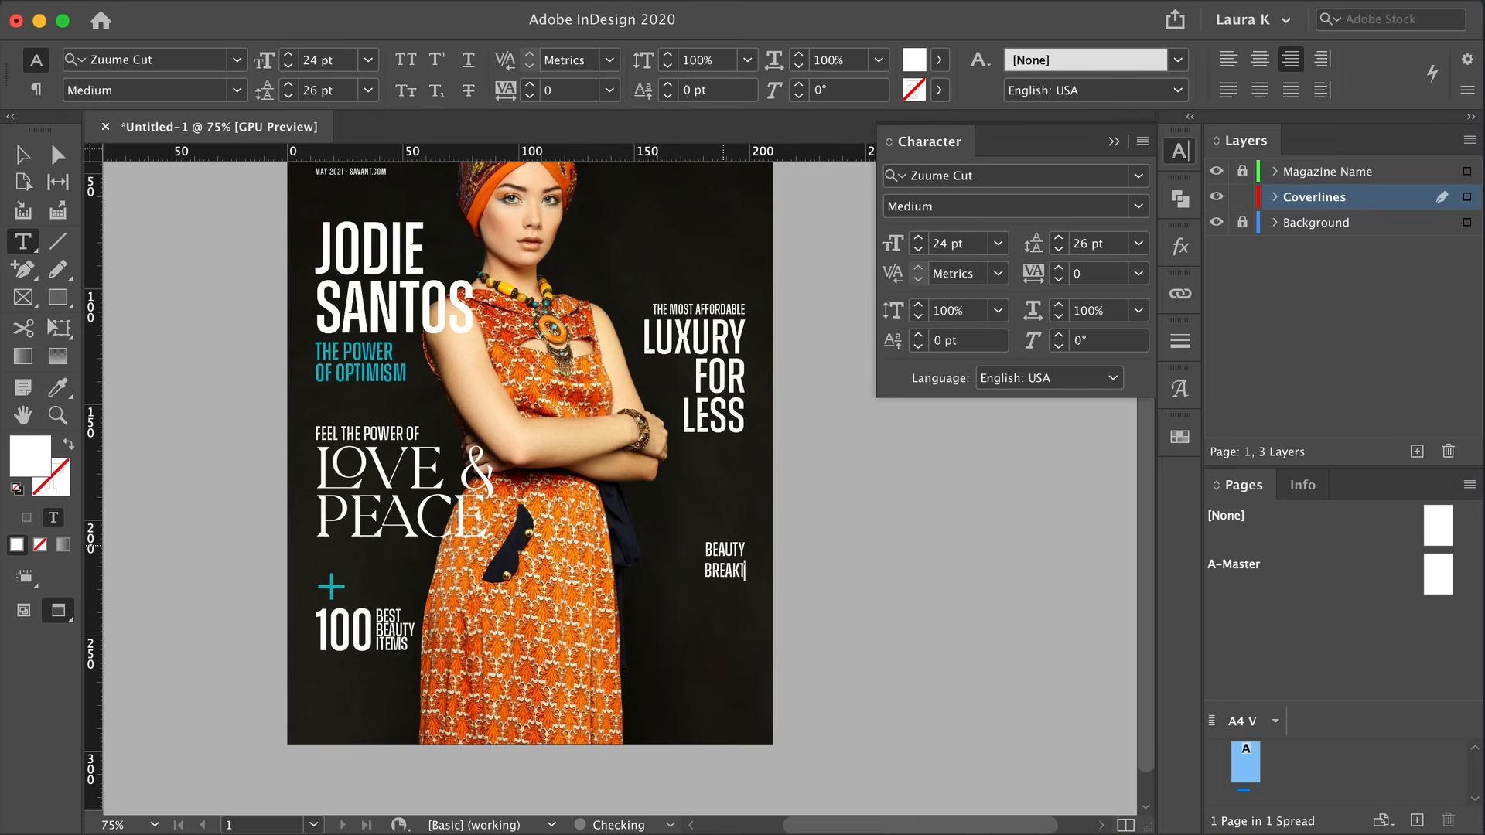
type("THROUGHS")
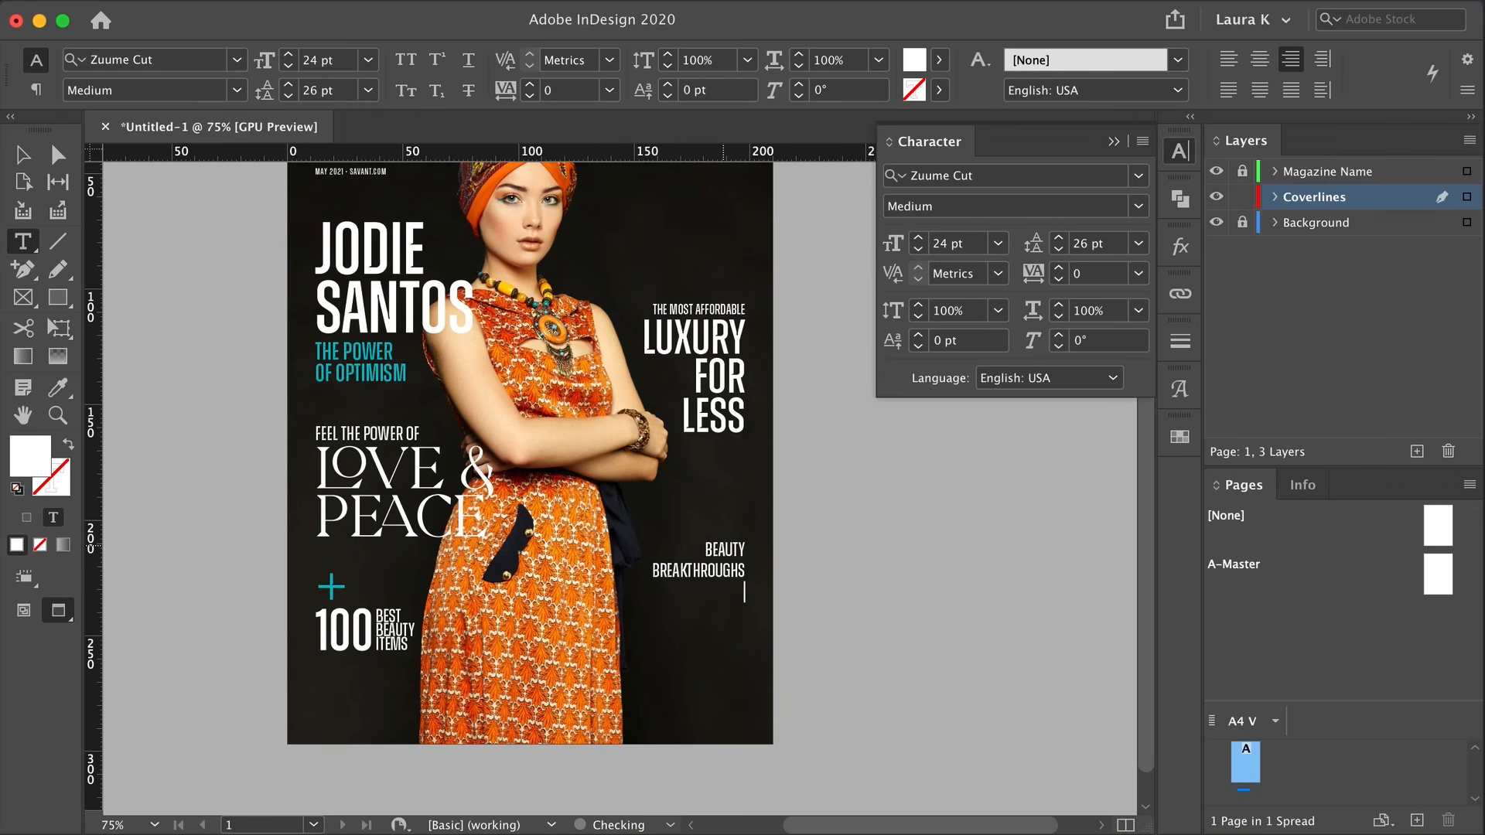
type(" FOR THE AGE OF AU")
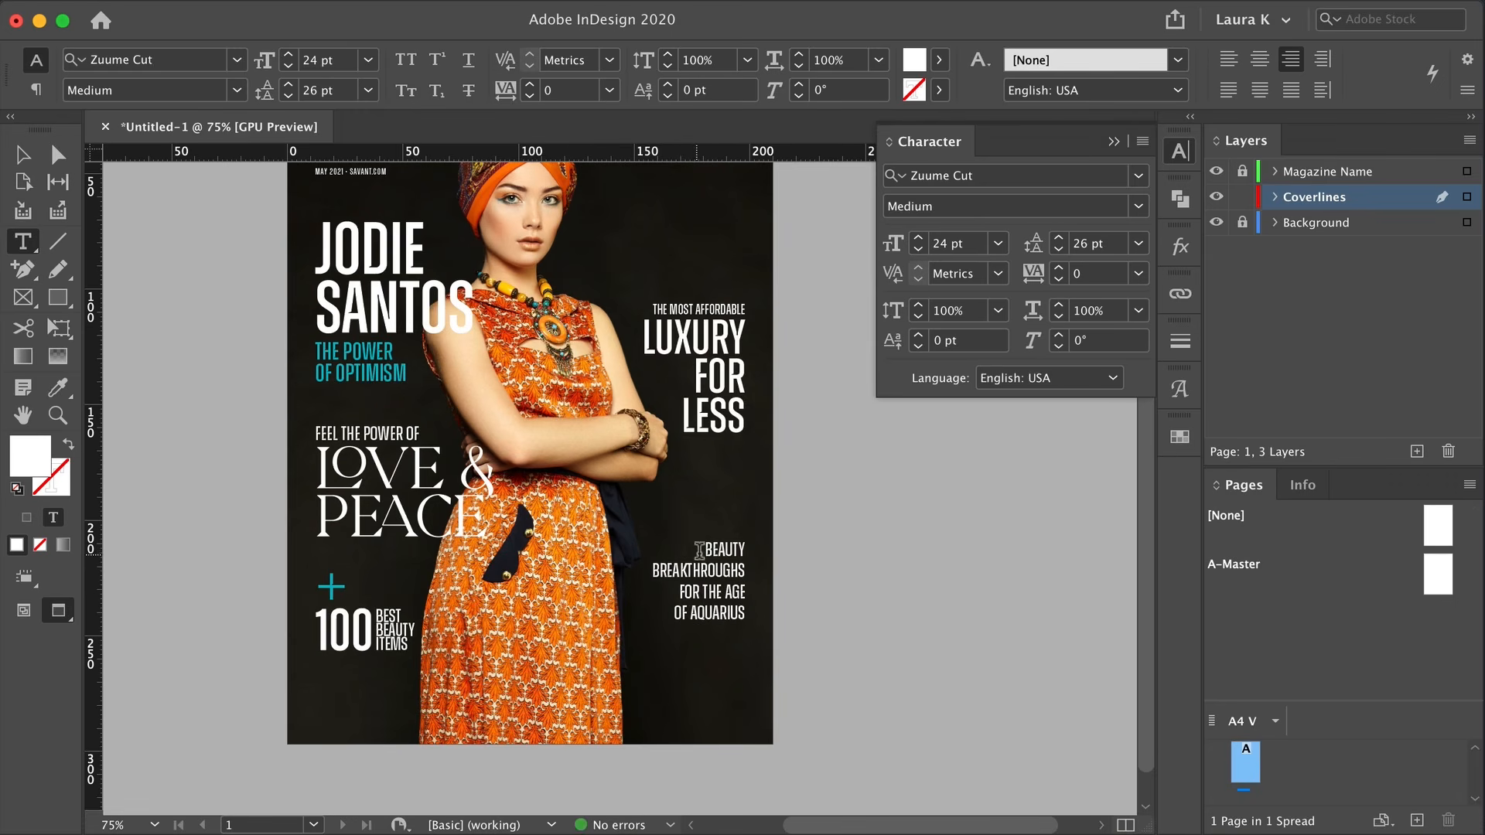
Set the whole BEAUTY BREAKTHROUGHS coverline to 22 pt leading and 26 pt size
key("super+a")
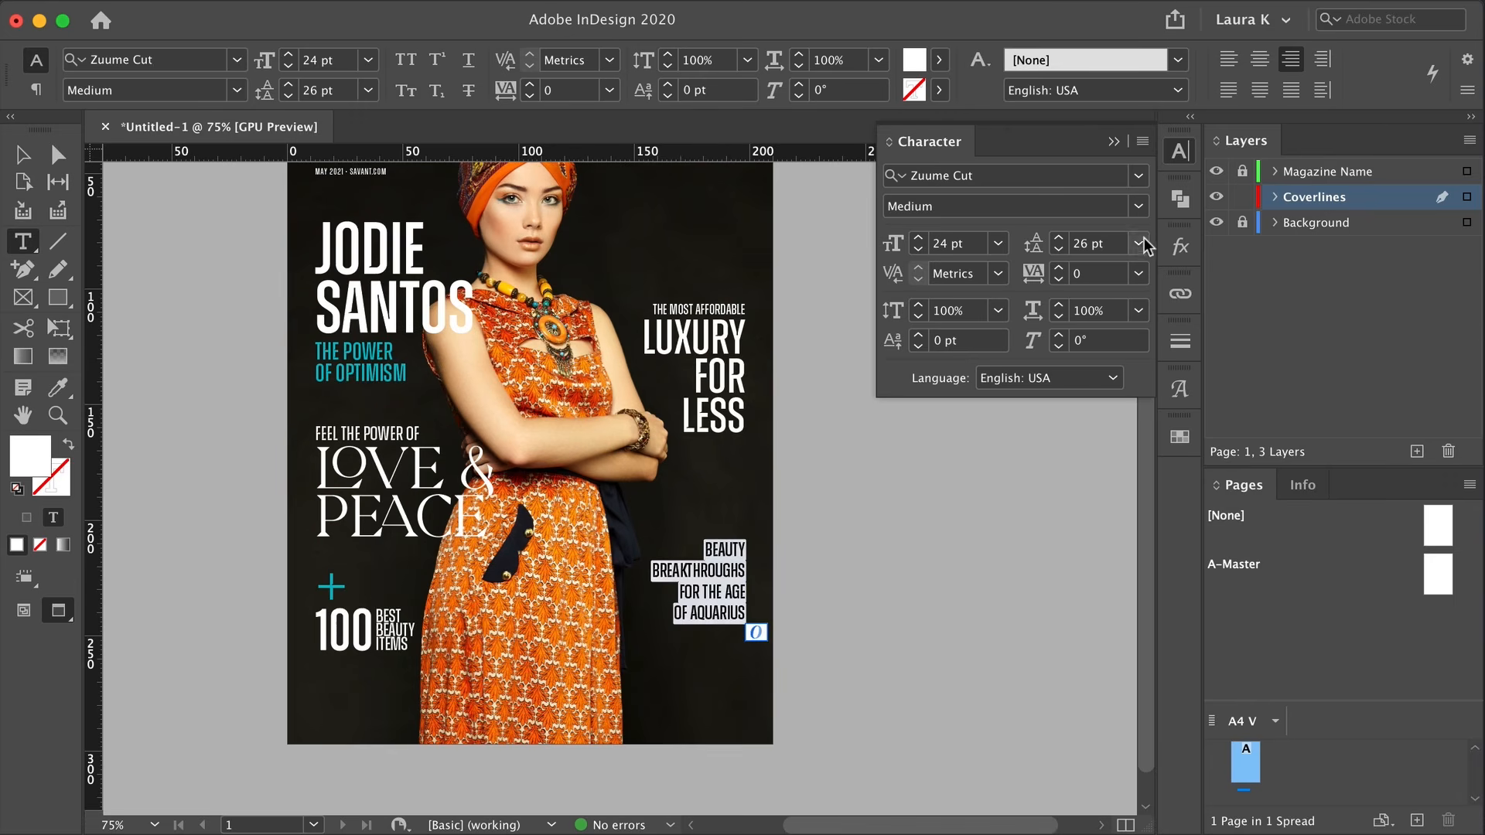
left_click(1060, 248)
left_click(1060, 248)
left_click(1060, 248)
left_click(1057, 246)
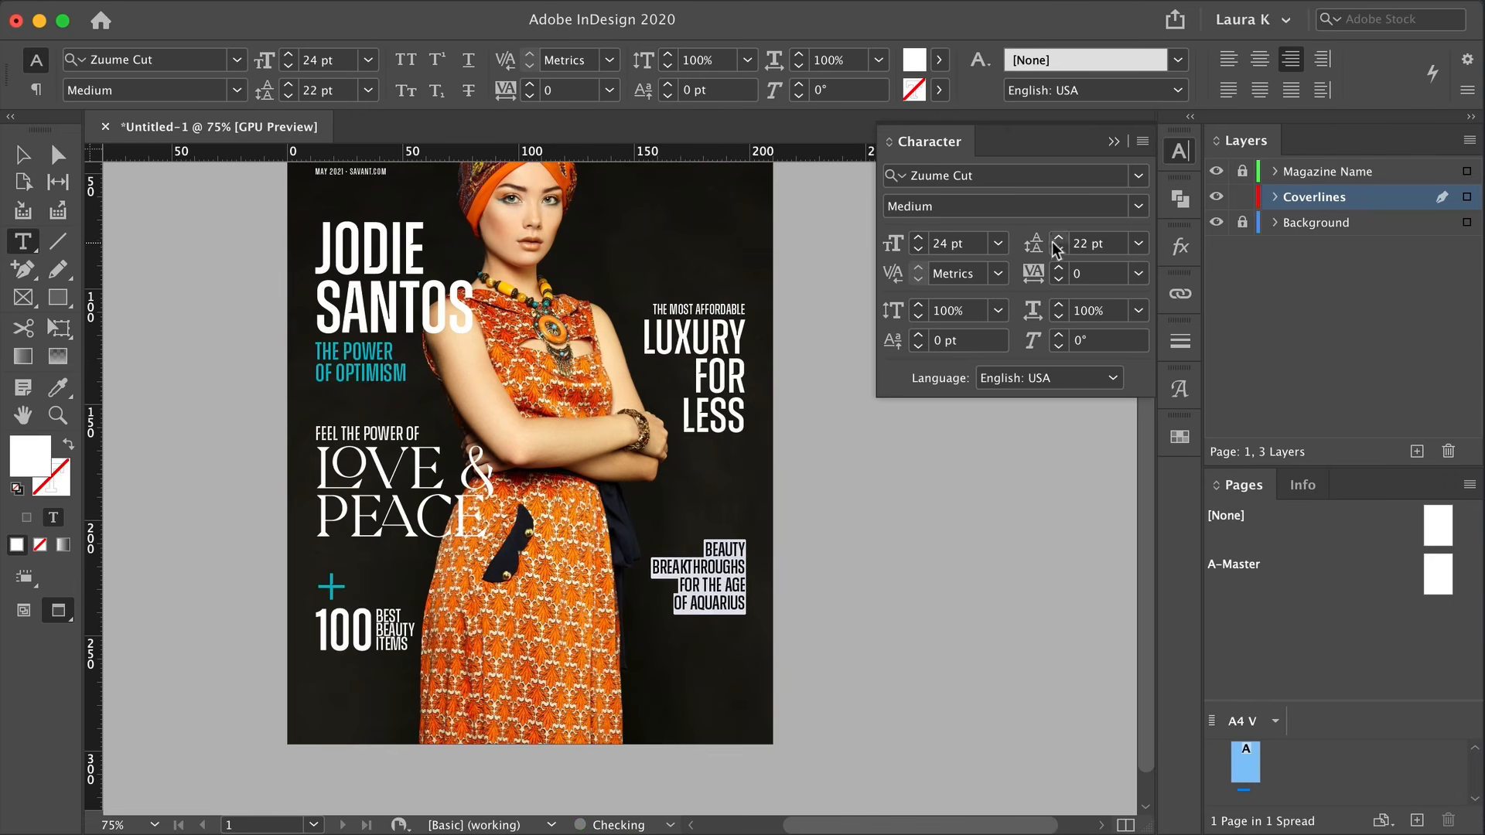
left_click(918, 238)
left_click(919, 238)
Make the words BEAUTY BREAKTHROUGHS bold and finish editing the text
left_click_drag(702, 550, 772, 567)
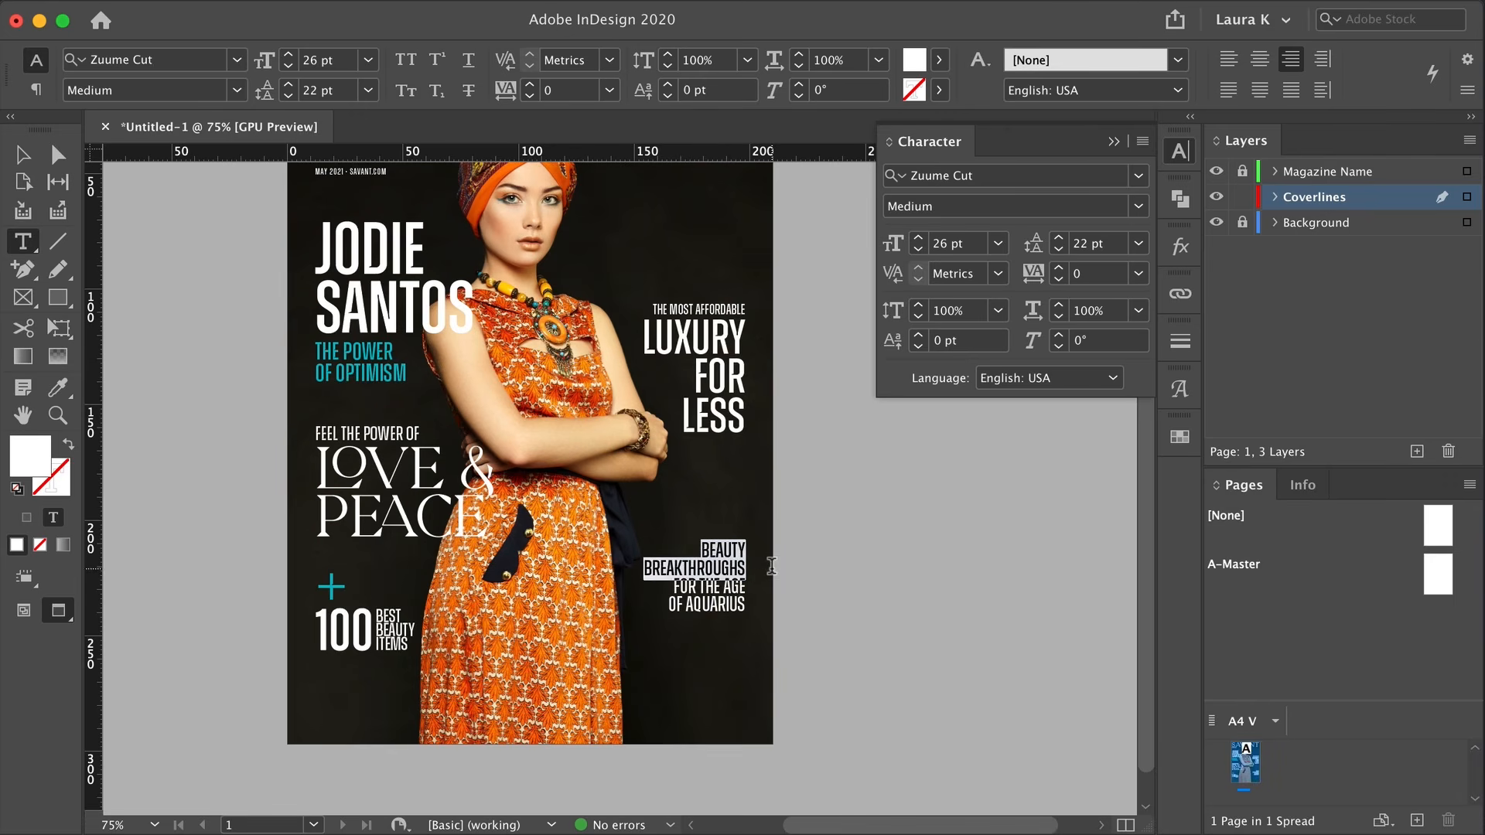
left_click(1138, 206)
left_click(997, 481)
key("Escape")
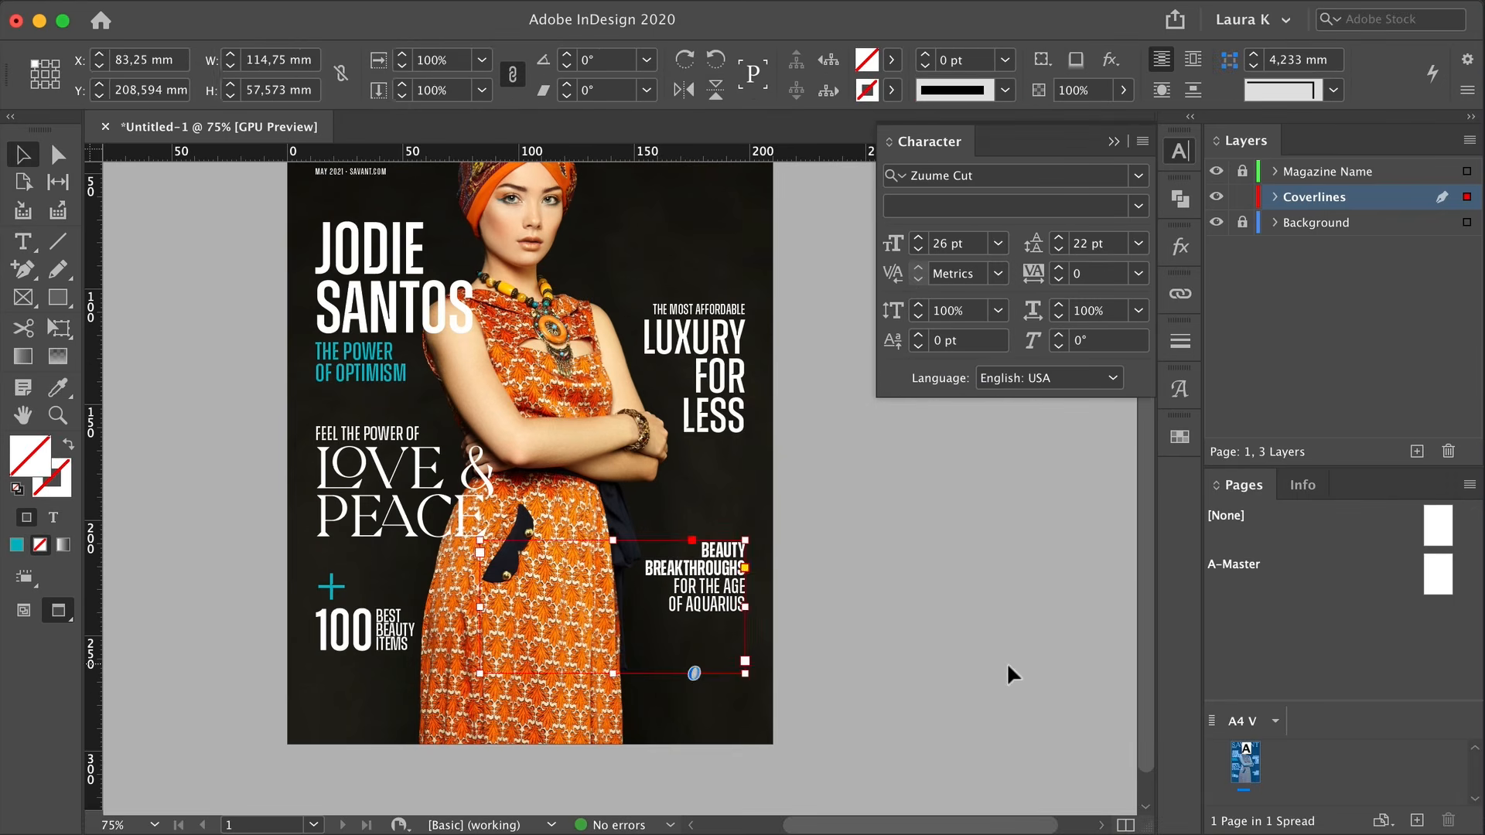
Move the BEAUTY BREAKTHROUGHS coverline down, and place a copy of it just below with its text replaced by PLUS
left_click(930, 638)
left_click_drag(709, 566, 706, 723)
left_click(927, 609)
key("w")
double_click(718, 669)
key("super+a")
type("PLUS")
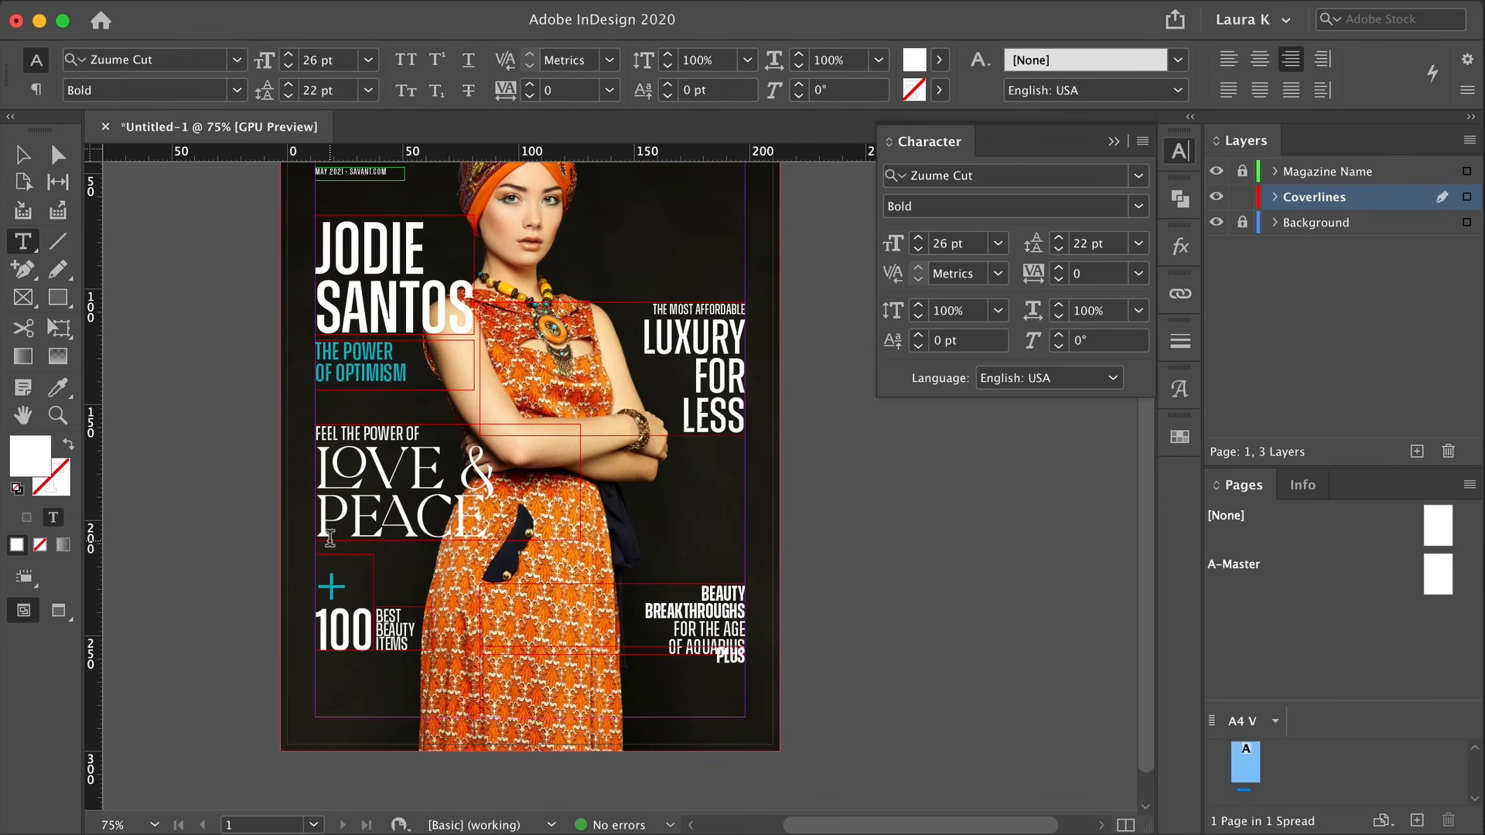
Set PLUS to 18 pt, move its frame slightly down the page, and return to preview with nothing selected
key("super+a")
left_click(997, 242)
left_click(991, 468)
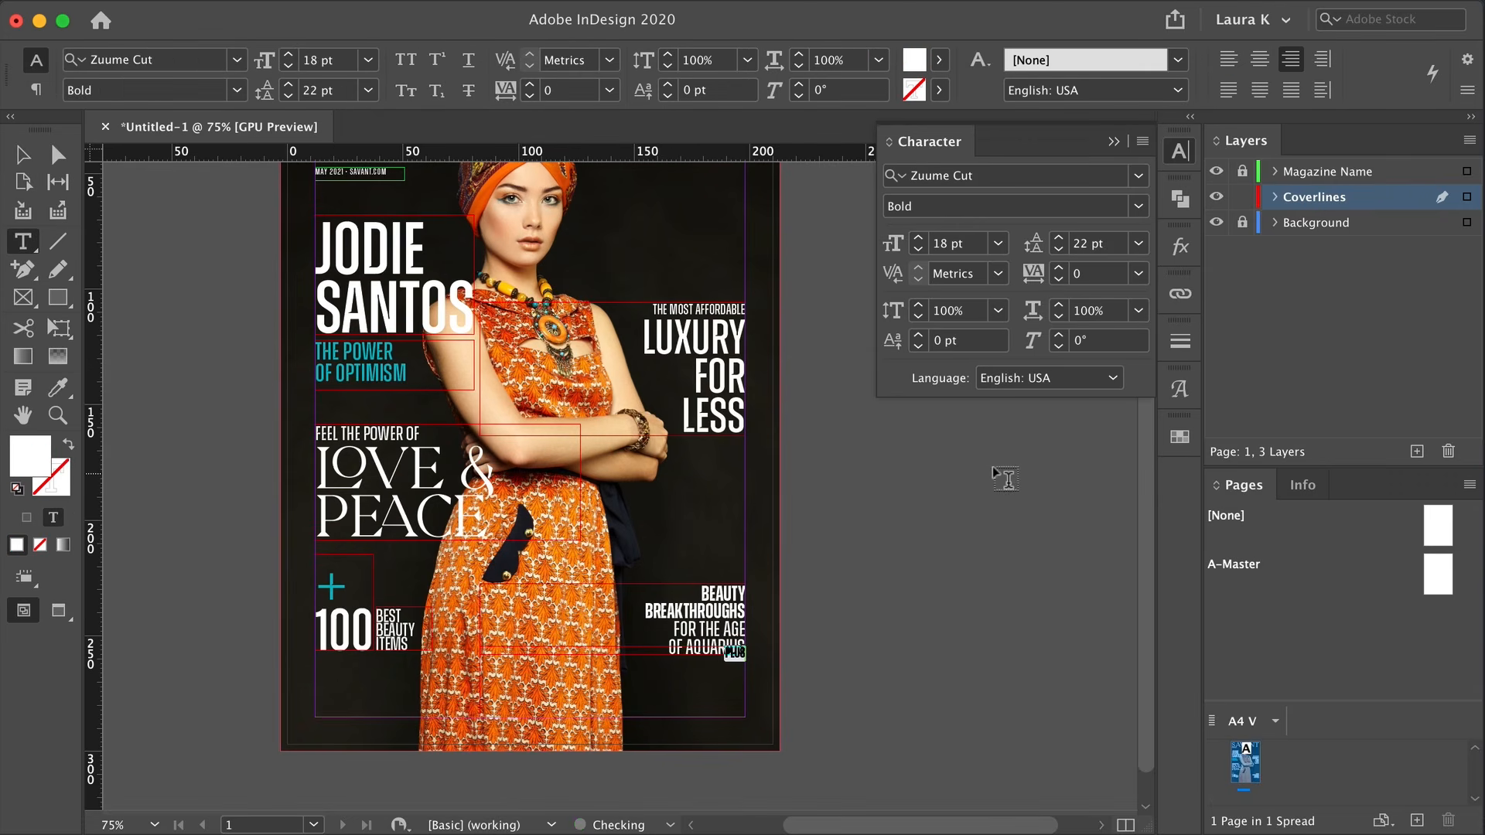
key("Escape")
left_click_drag(612, 646, 614, 673)
key("w")
key("super+shift+a")
Set PLUS to the SemiBold style and try the C=77 M=0 Y=24 K=0 swatch on it
scroll(739, 686, "up", 5)
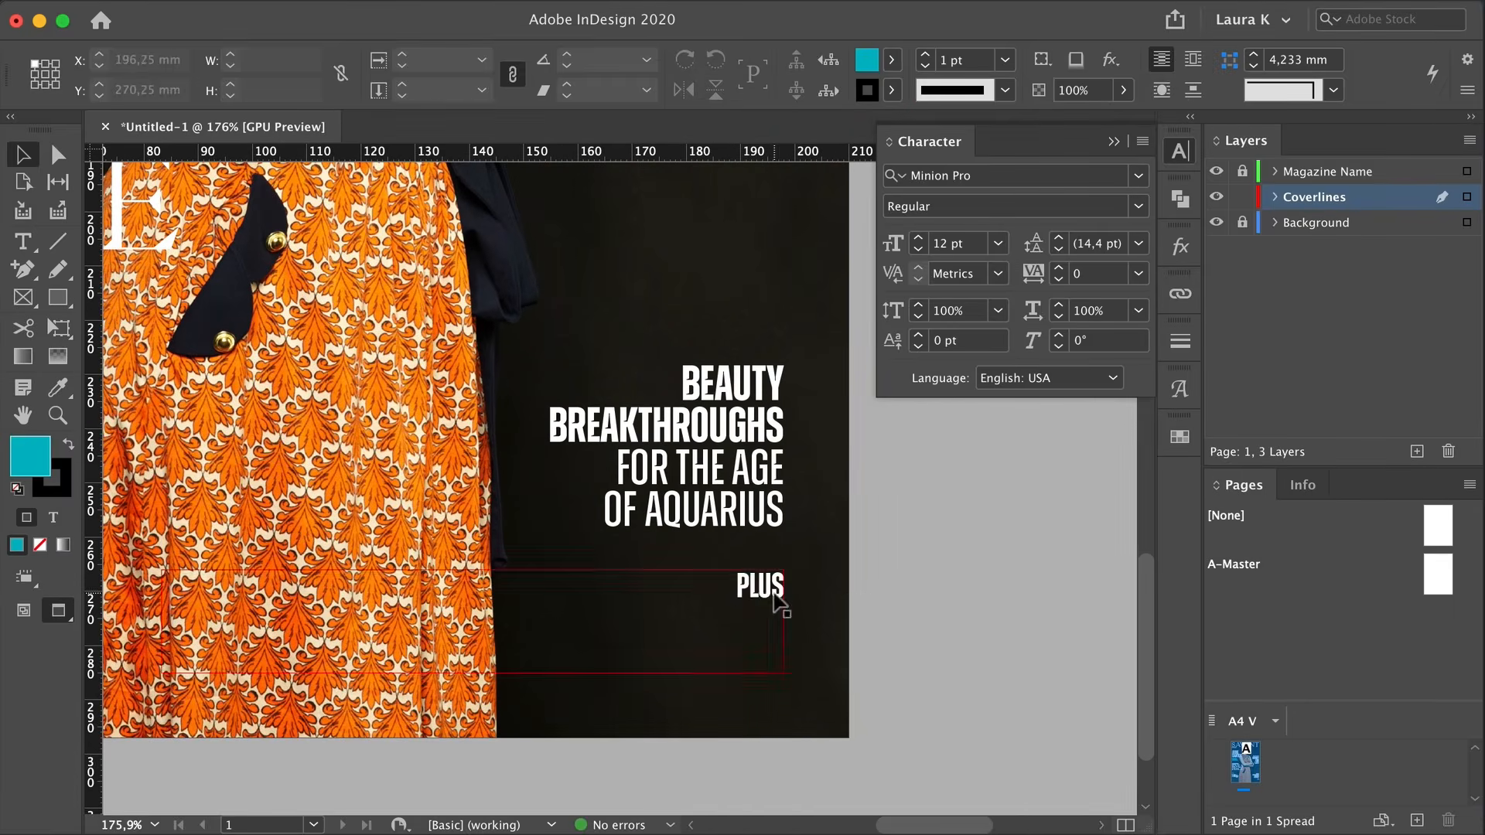
double_click(772, 594)
key("super+a")
left_click(1137, 208)
left_click(938, 426)
left_click(1179, 437)
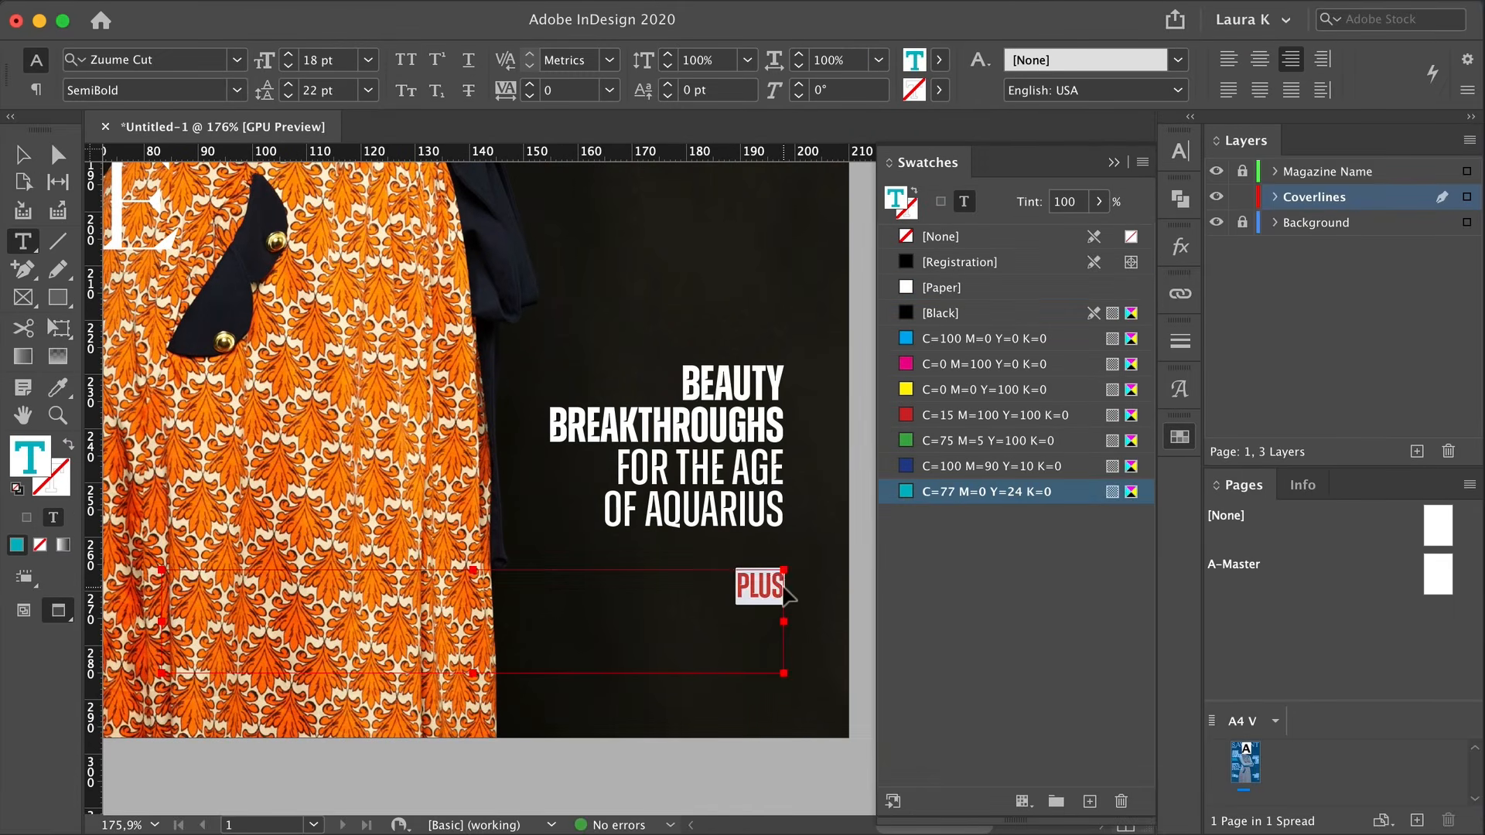
Extend the white PLUS text to read PLUS: THE NEW WAVE OF AFFORDABLE DESIGN over two lines
left_click(781, 586)
type(": THE")
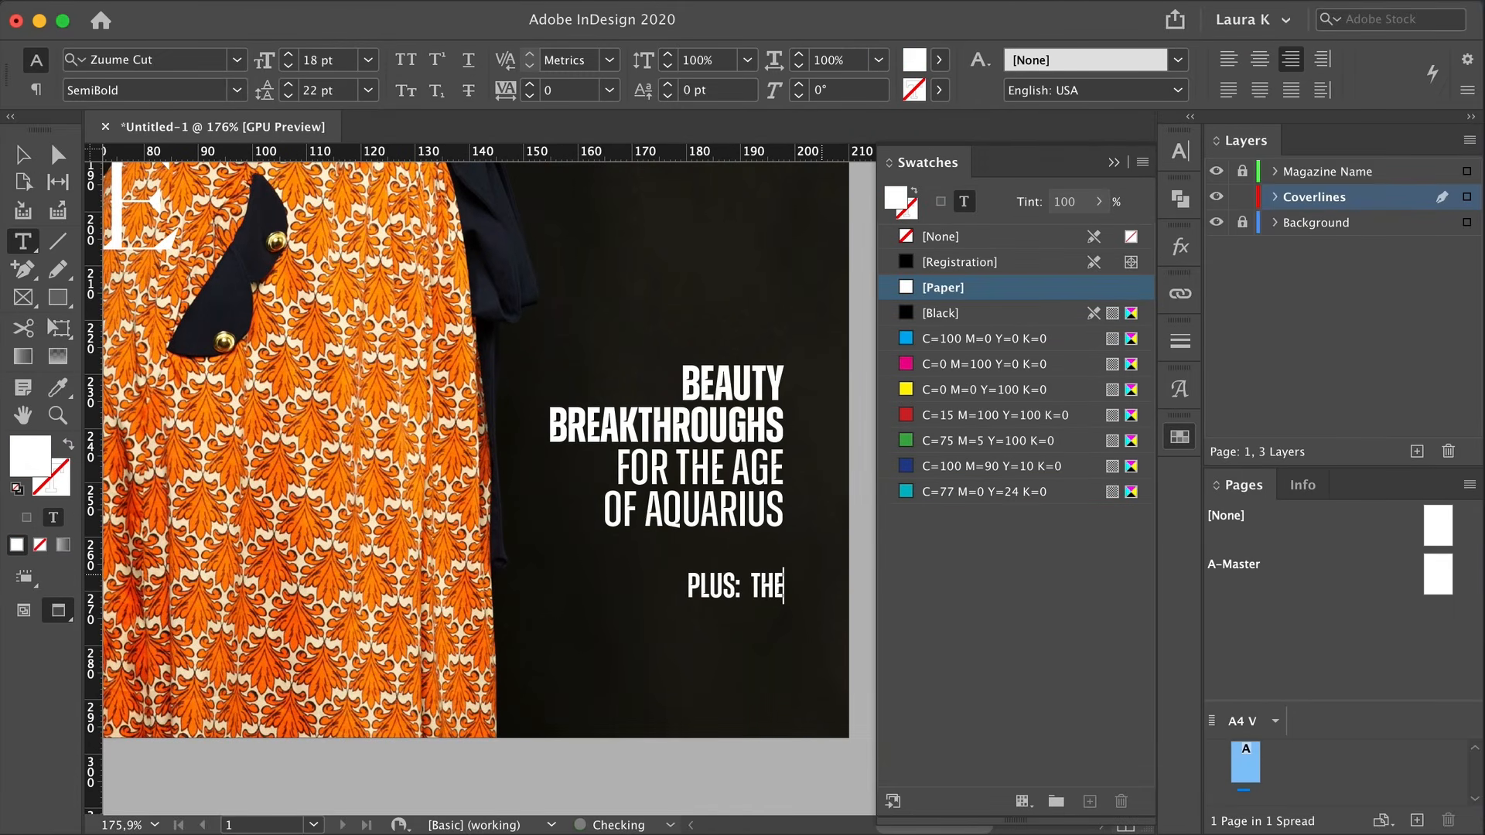
type(" NEW WAVE OF AFFORDABLE DESIGN")
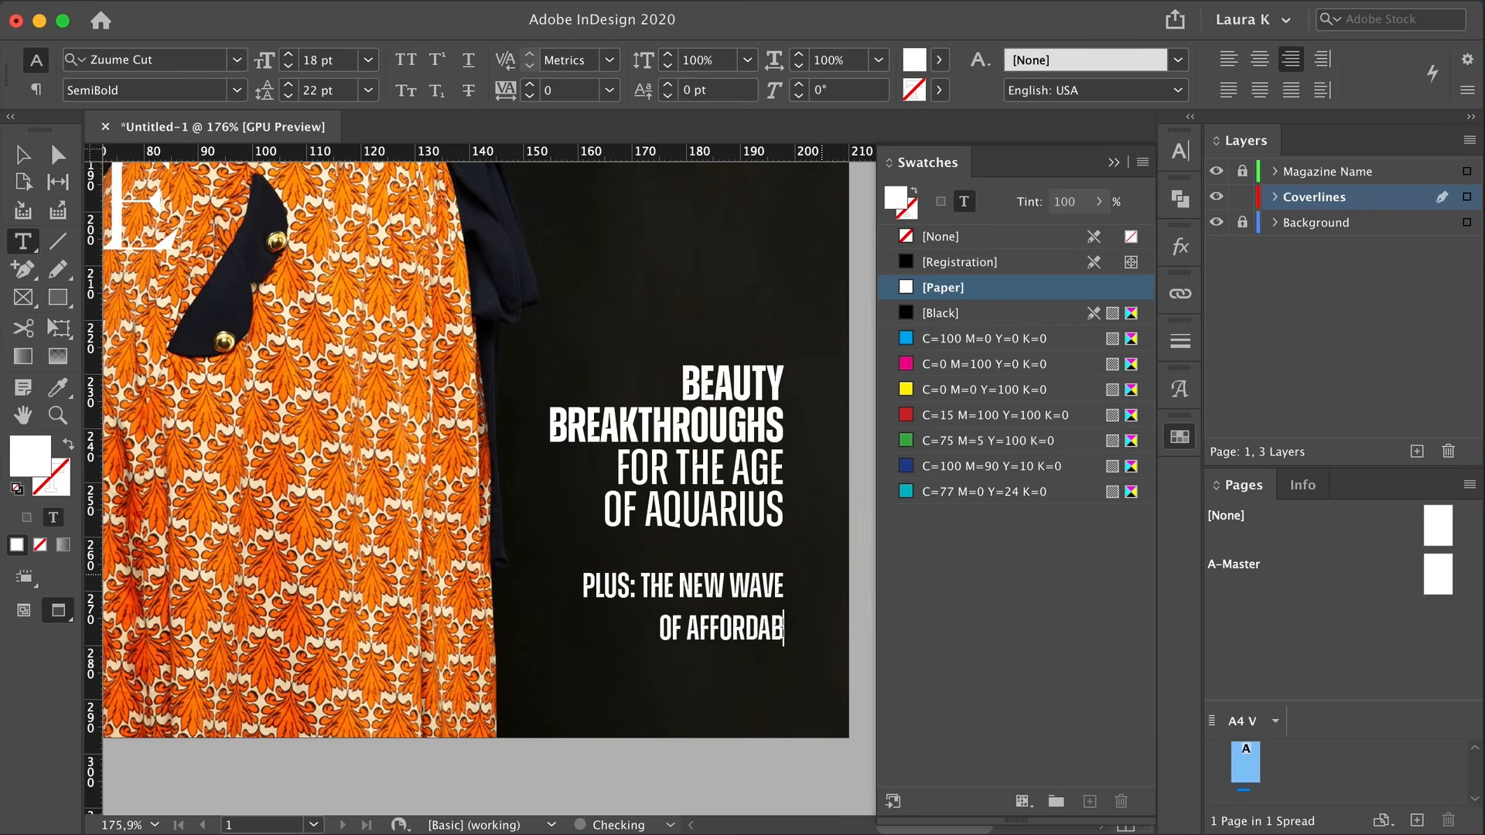
Set the PLUS coverline's leading to 14 pt, then move its frame down and narrow it from its outer left edge
key("super+a")
left_click(1188, 154)
left_click(1138, 244)
left_click(1114, 444)
key("Escape")
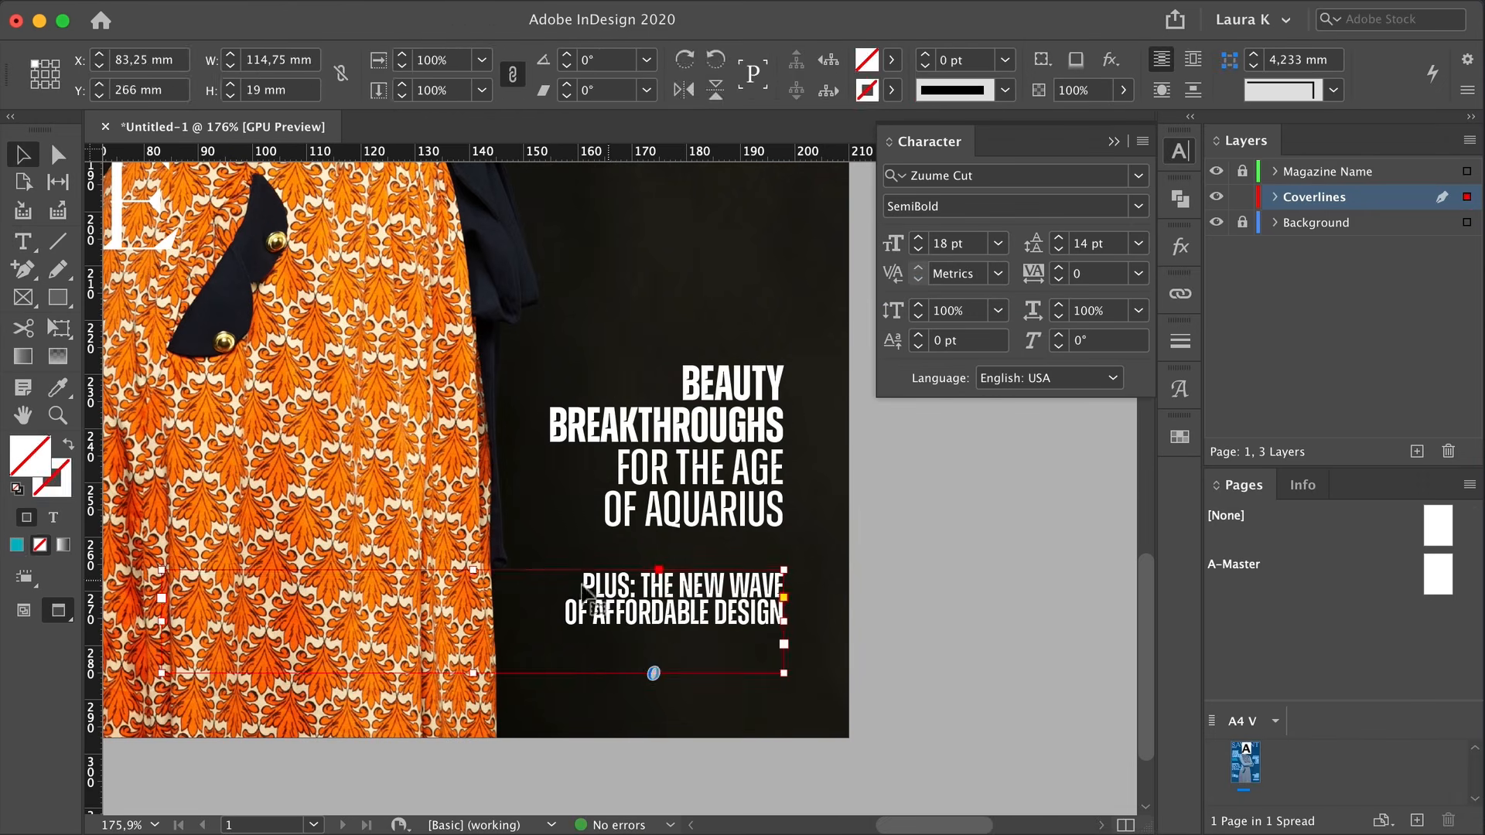
left_click_drag(534, 570, 534, 619)
left_click_drag(283, 646, 495, 645)
Colour THE NEW WAVE OF AFFORDABLE DESIGN with the C=77 M=0 Y=24 K=0 swatch, leaving PLUS: white, and deselect it
double_click(639, 635)
left_click_drag(639, 635, 881, 677)
left_click(1180, 437)
left_click(982, 490)
key("Escape")
left_click(849, 590)
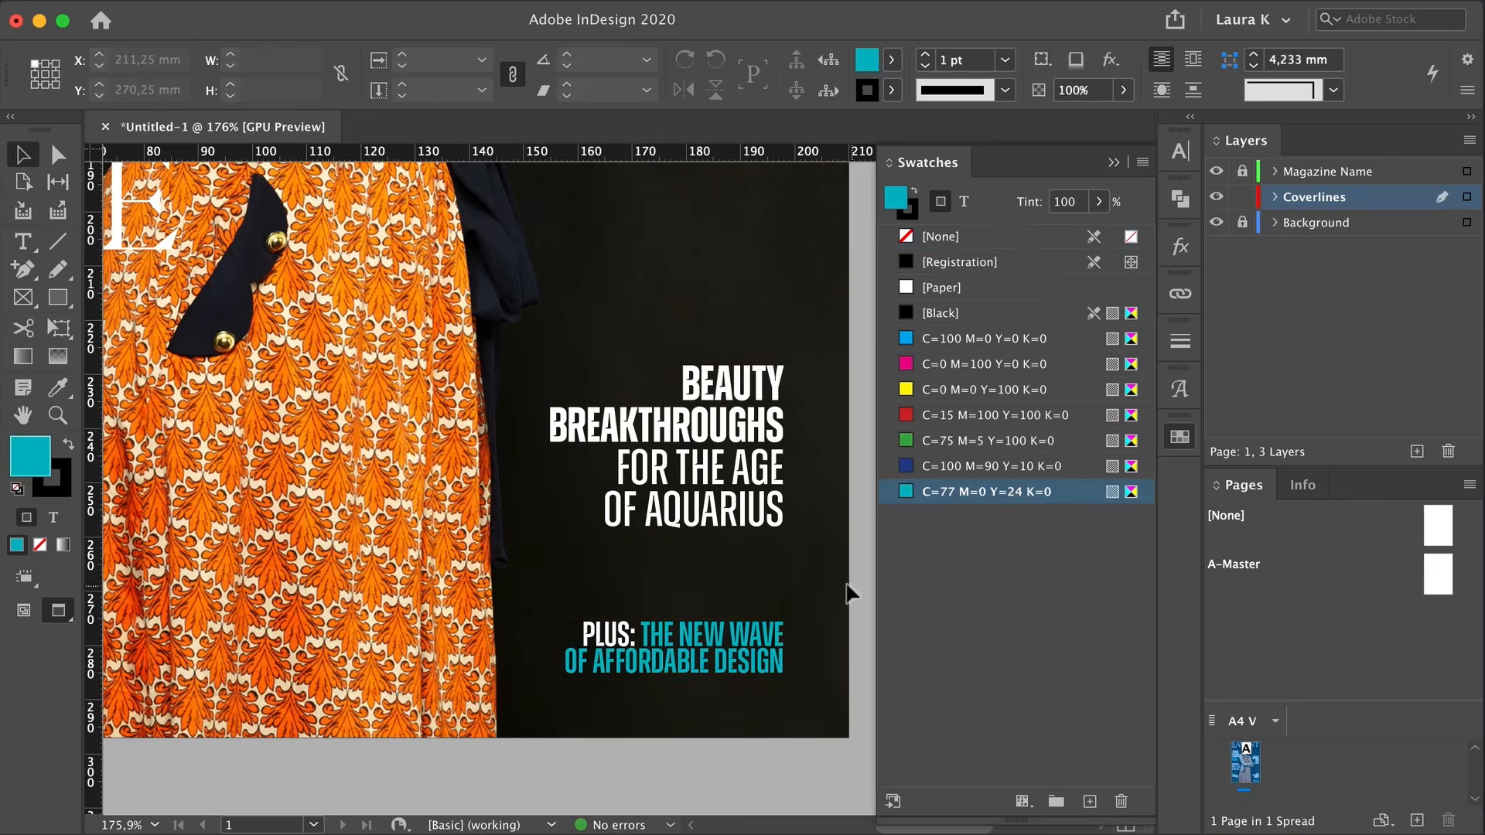
Draw an S-shaped Pen path about 10 mm wide and 55 mm tall between LUXURY FOR LESS and BEAUTY BREAKTHROUGHS
key("z")
left_click(698, 765, "alt")
left_click(1113, 164)
left_click_drag(423, 477, 642, 501)
key("super+0")
key("v")
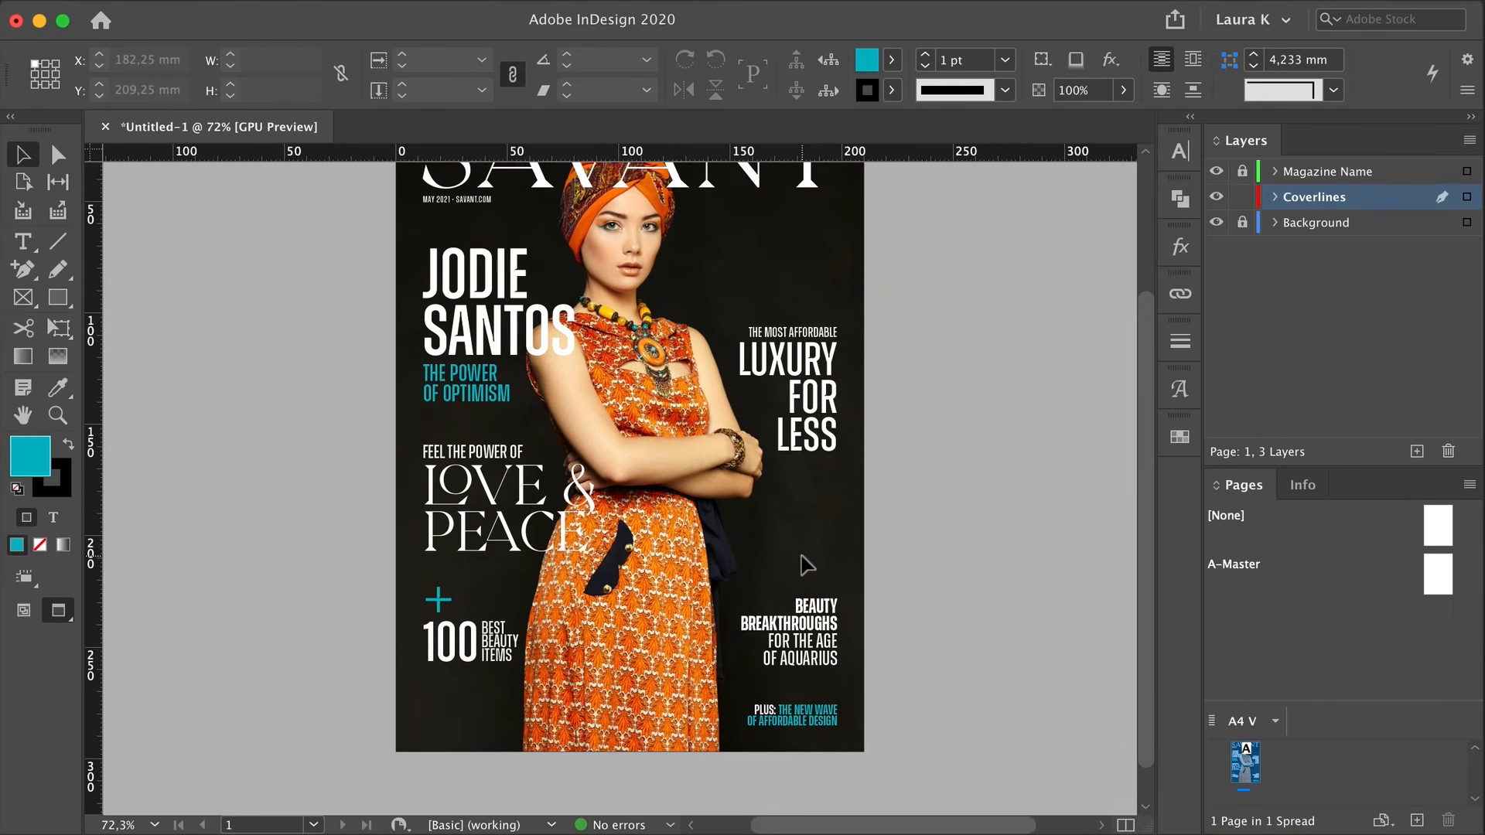
left_click(32, 274)
left_click_drag(26, 276, 78, 294)
left_click(810, 465)
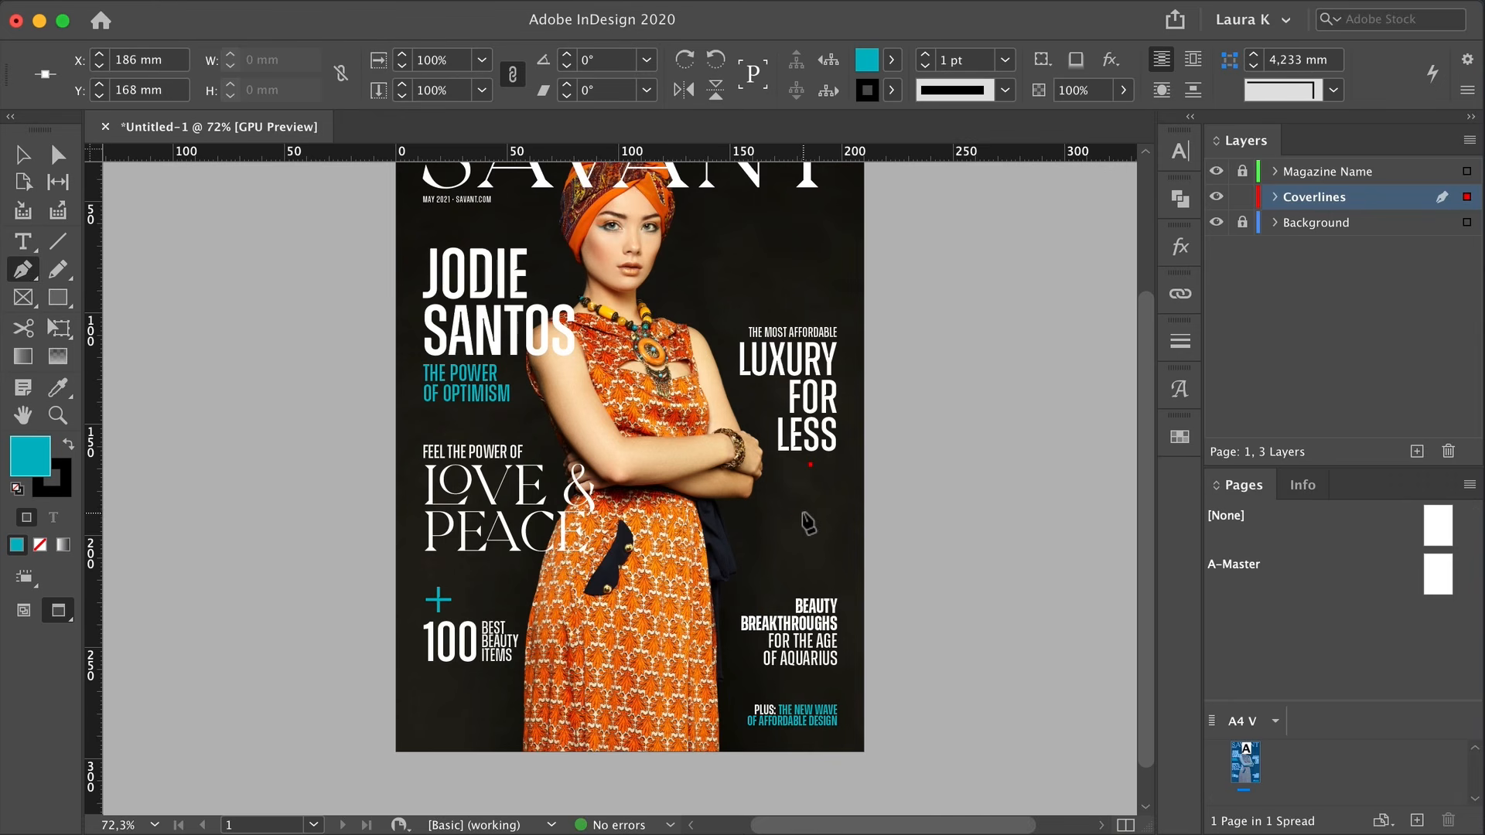
left_click_drag(802, 513, 828, 523)
left_click(802, 585)
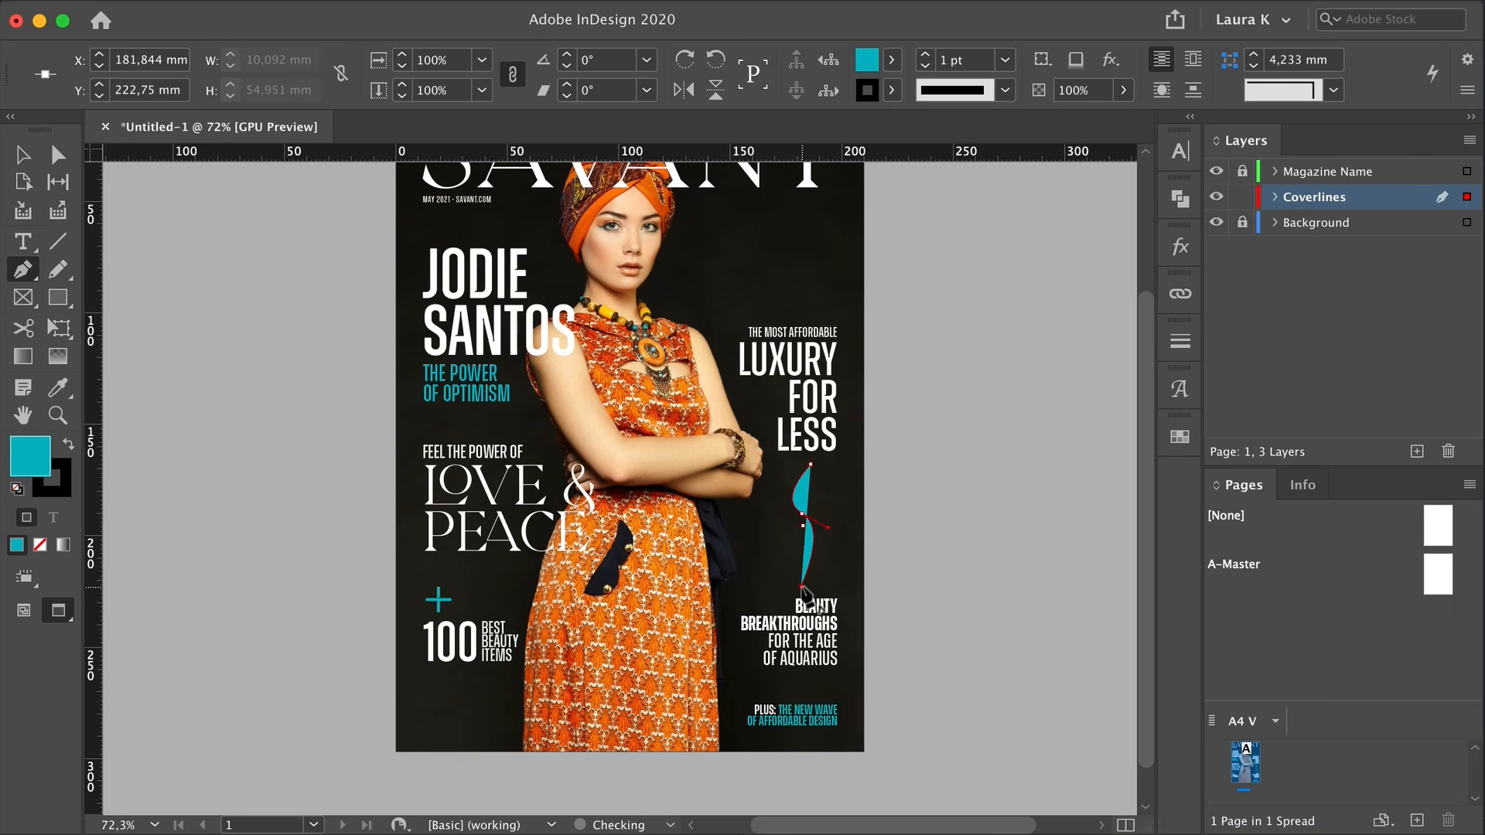
Remove the curved path's fill and set its stroke colour to [Paper]
left_click(68, 445)
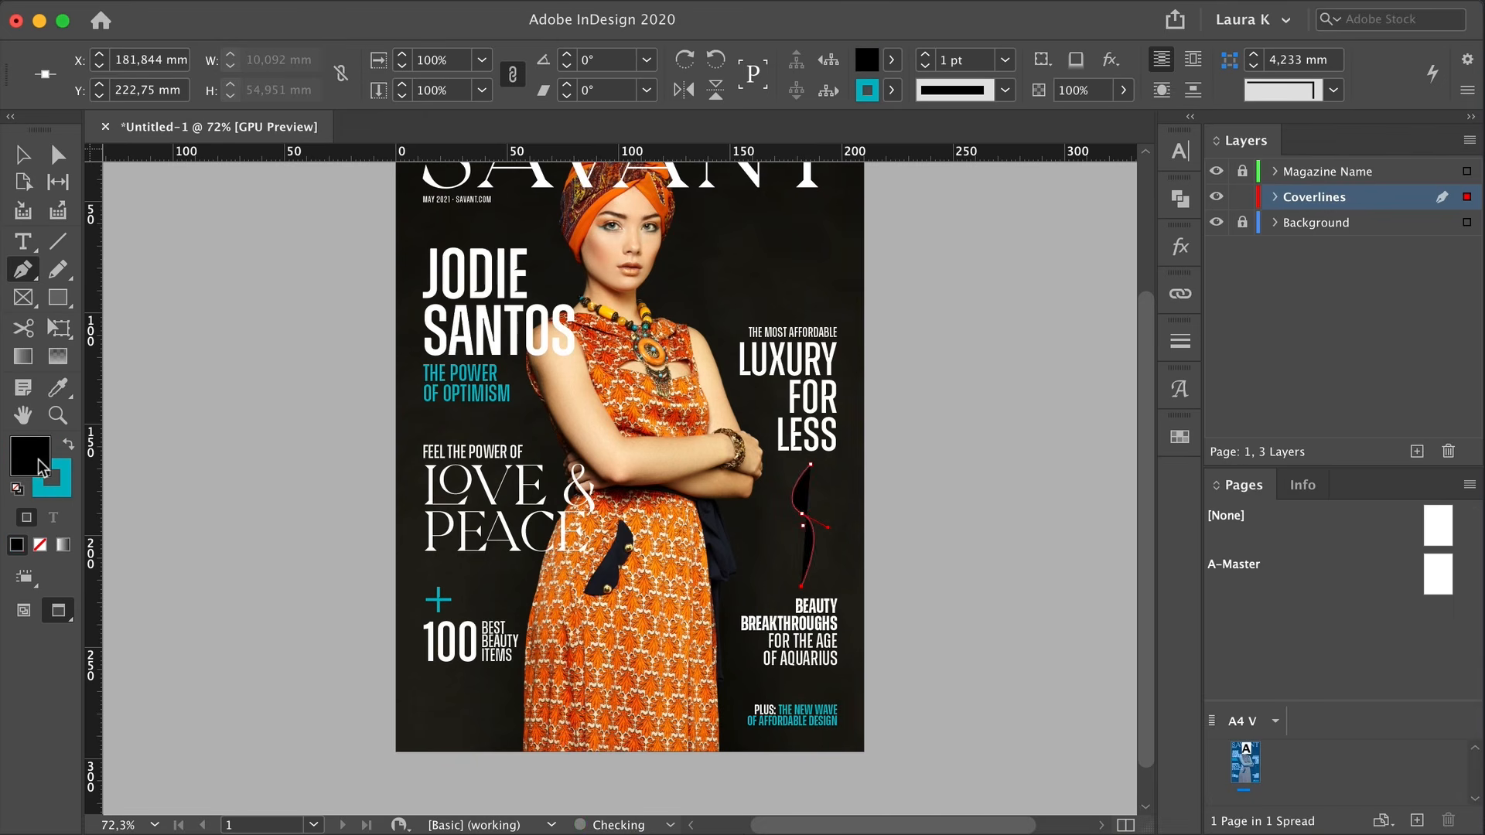
left_click(64, 546)
left_click(40, 544)
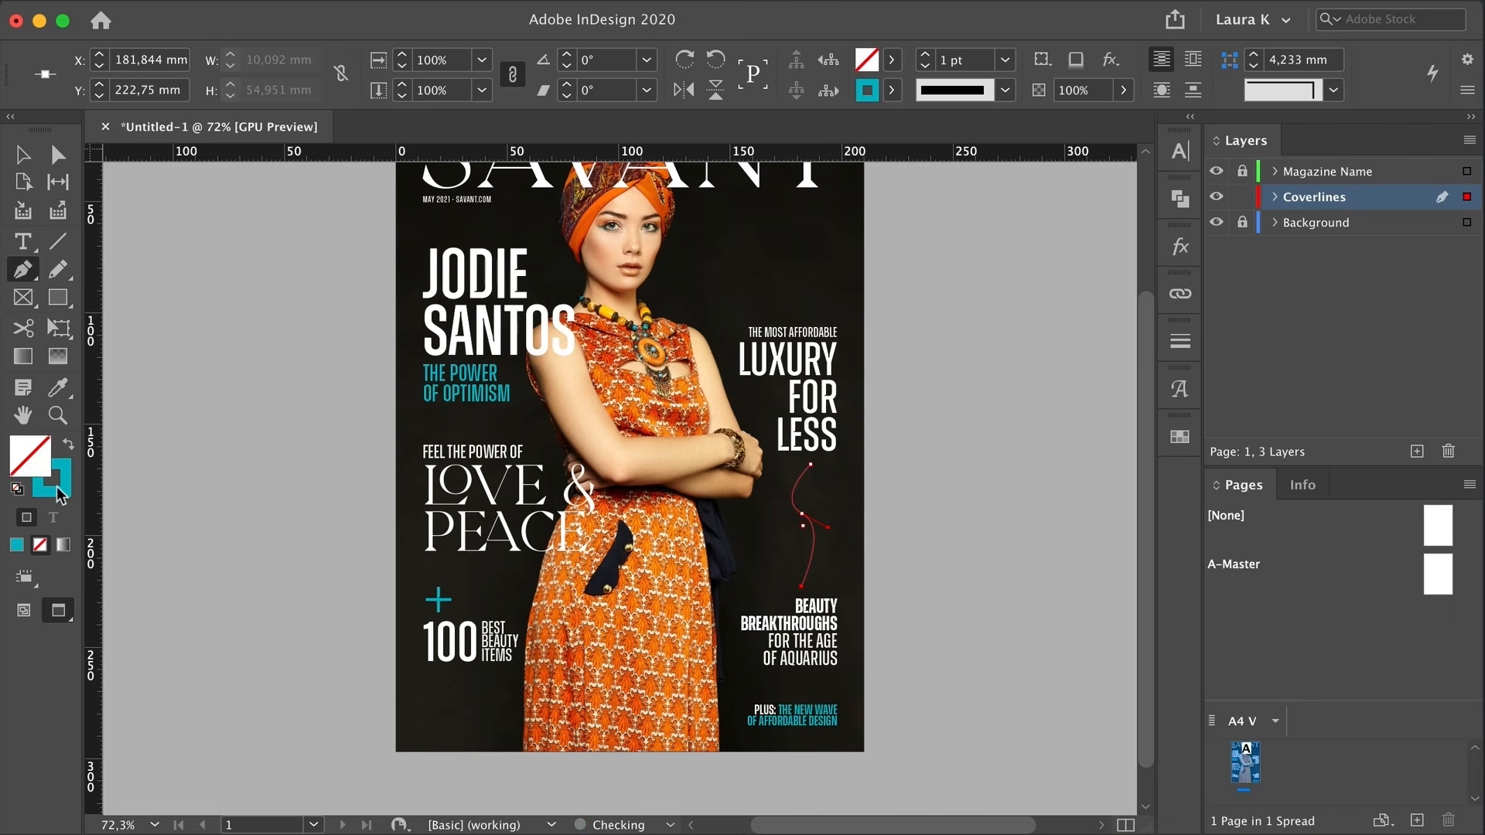
left_click(895, 92)
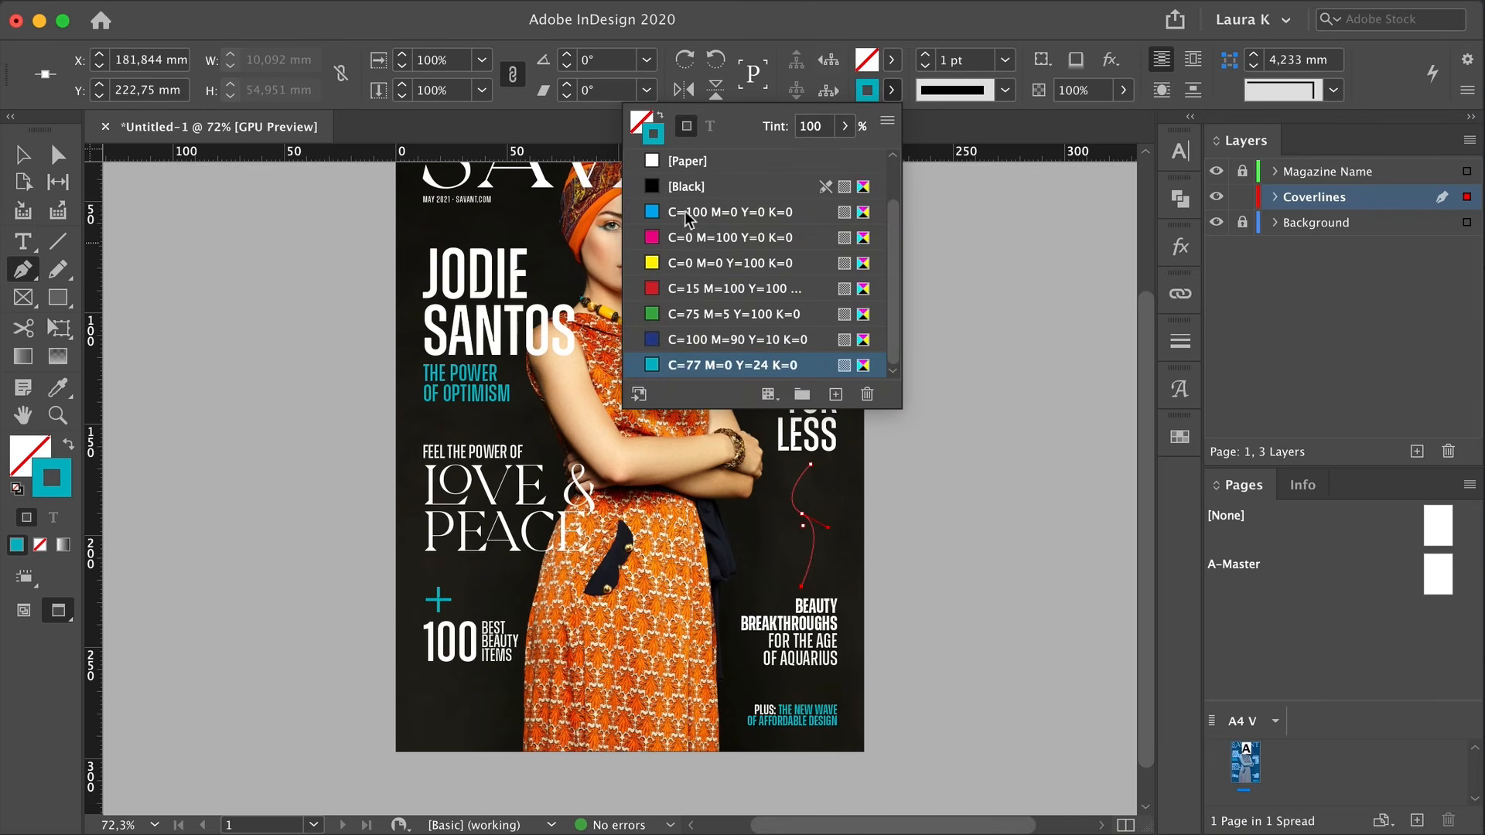
left_click(702, 166)
left_click(23, 155)
left_click(944, 517)
Add a Simple arrowhead to the end of the curved line in the stroke settings and deselect it
key("z")
left_click_drag(874, 508, 733, 501)
scroll(735, 502, "up", 1)
left_click(642, 530)
scroll(653, 553, "up", 2)
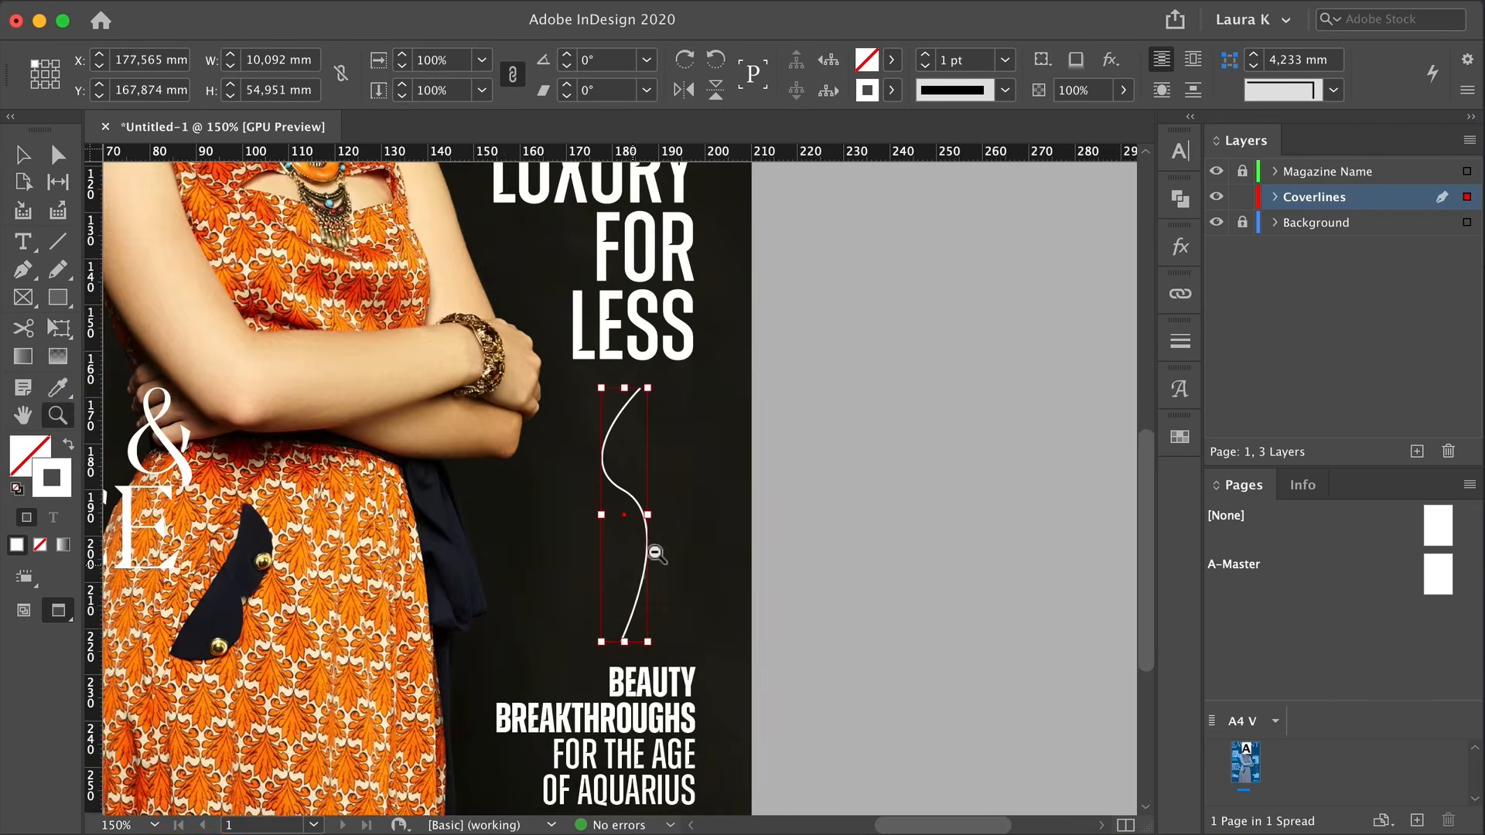
left_click(1181, 341)
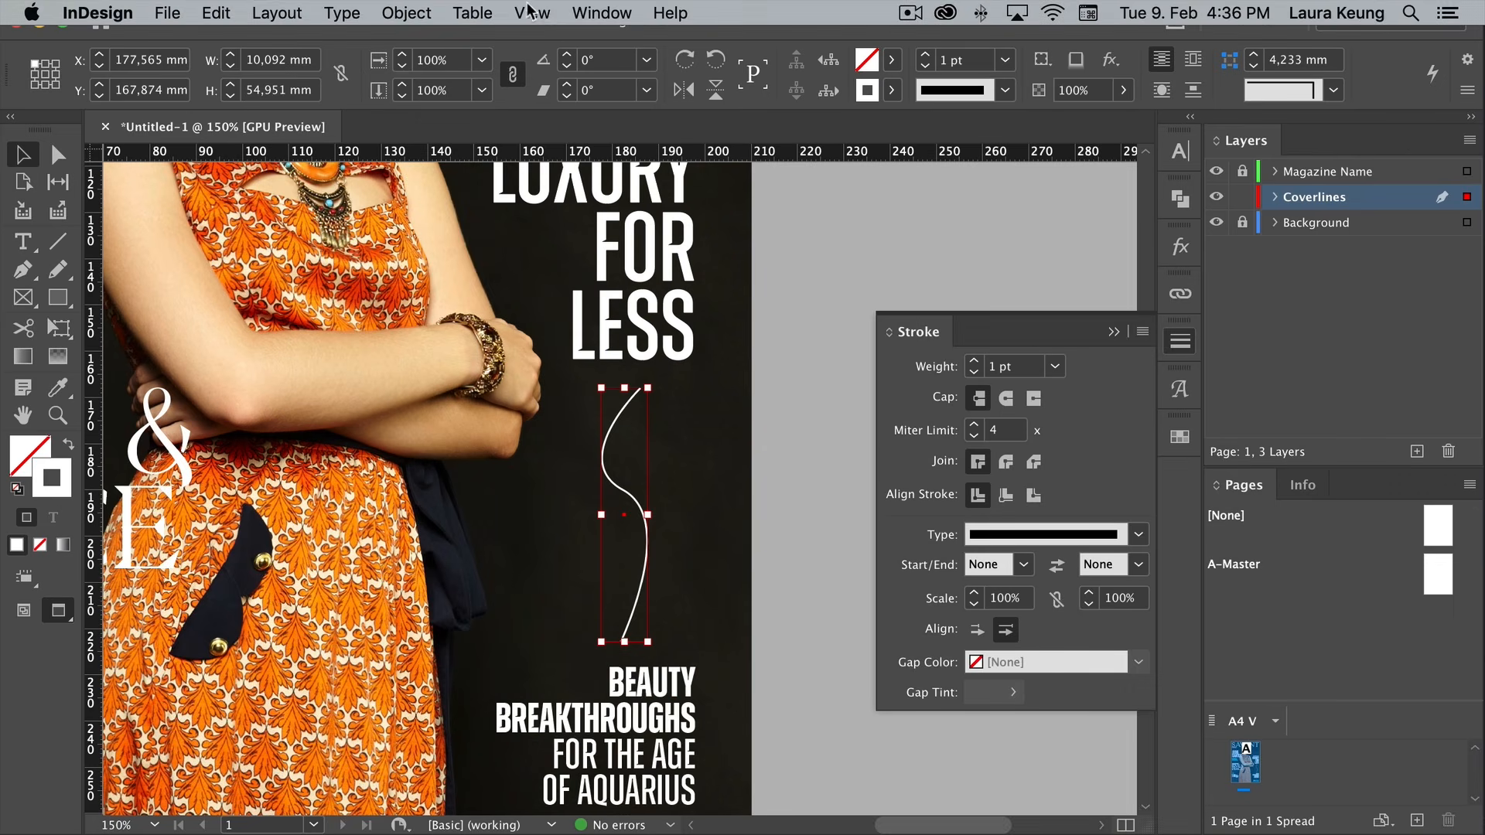
left_click(532, 13)
mouse_move(602, 13)
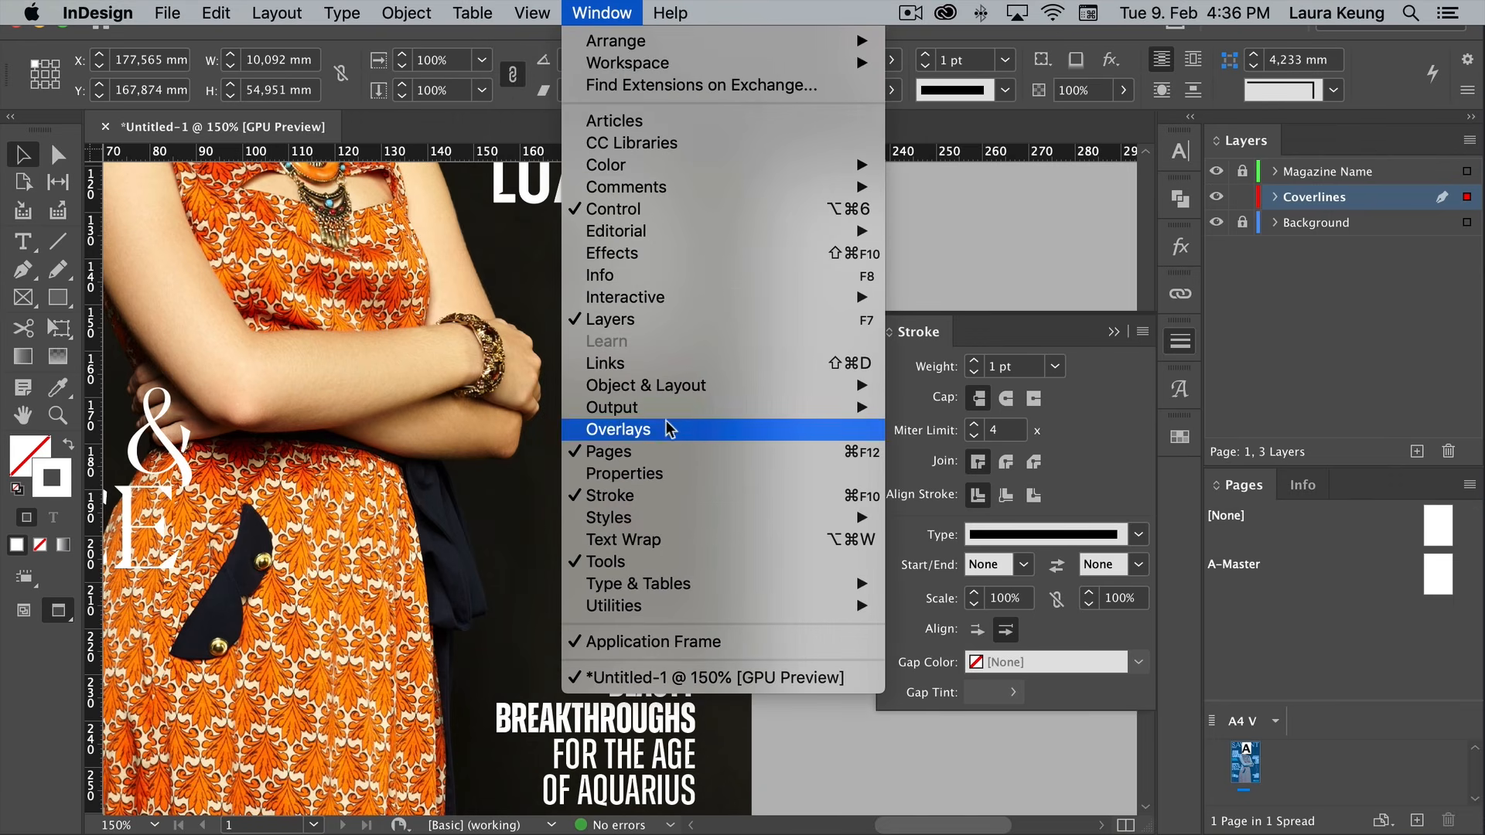
left_click(676, 497)
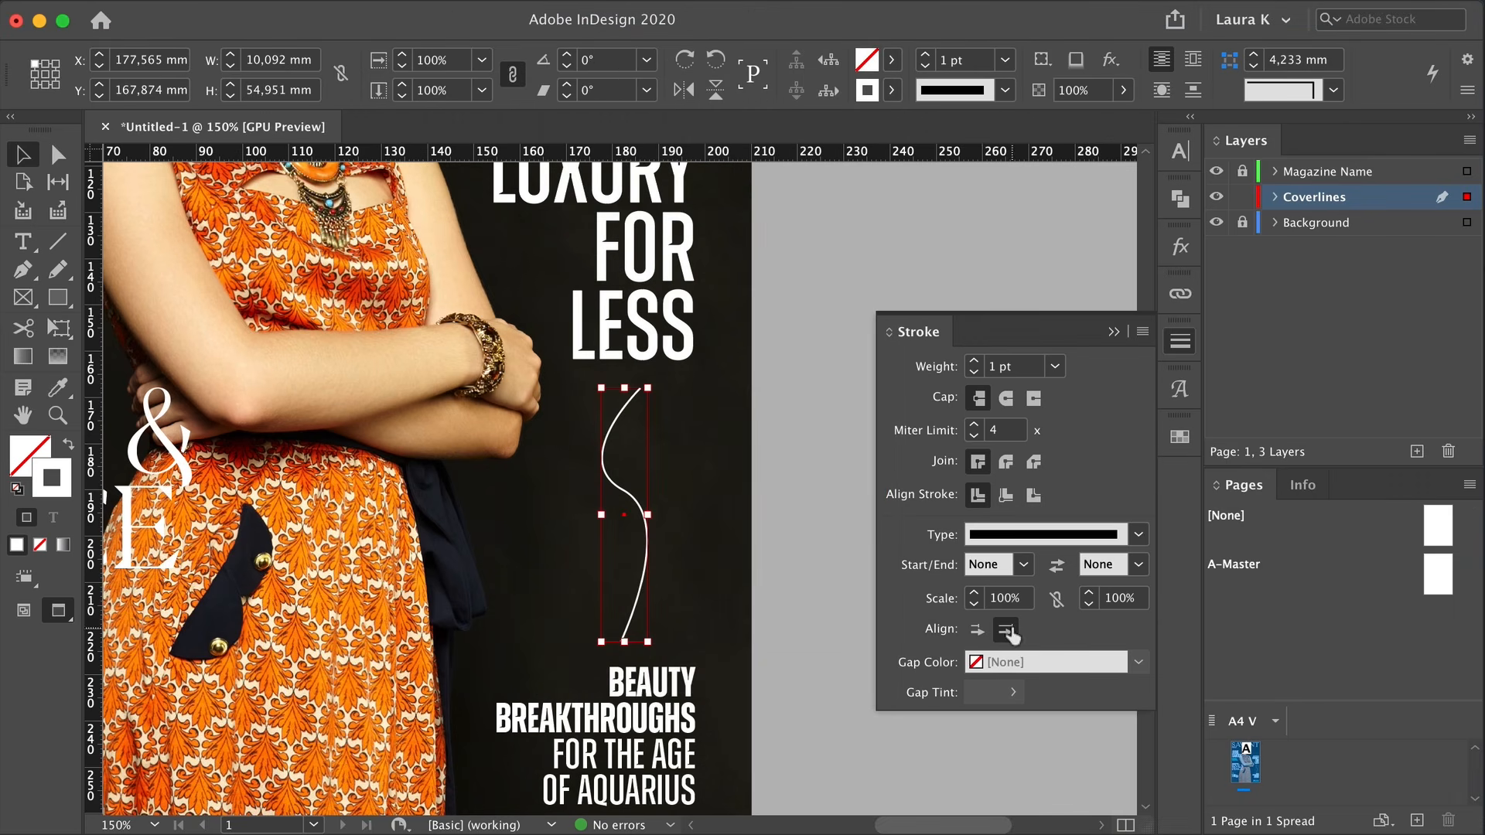
left_click(1138, 565)
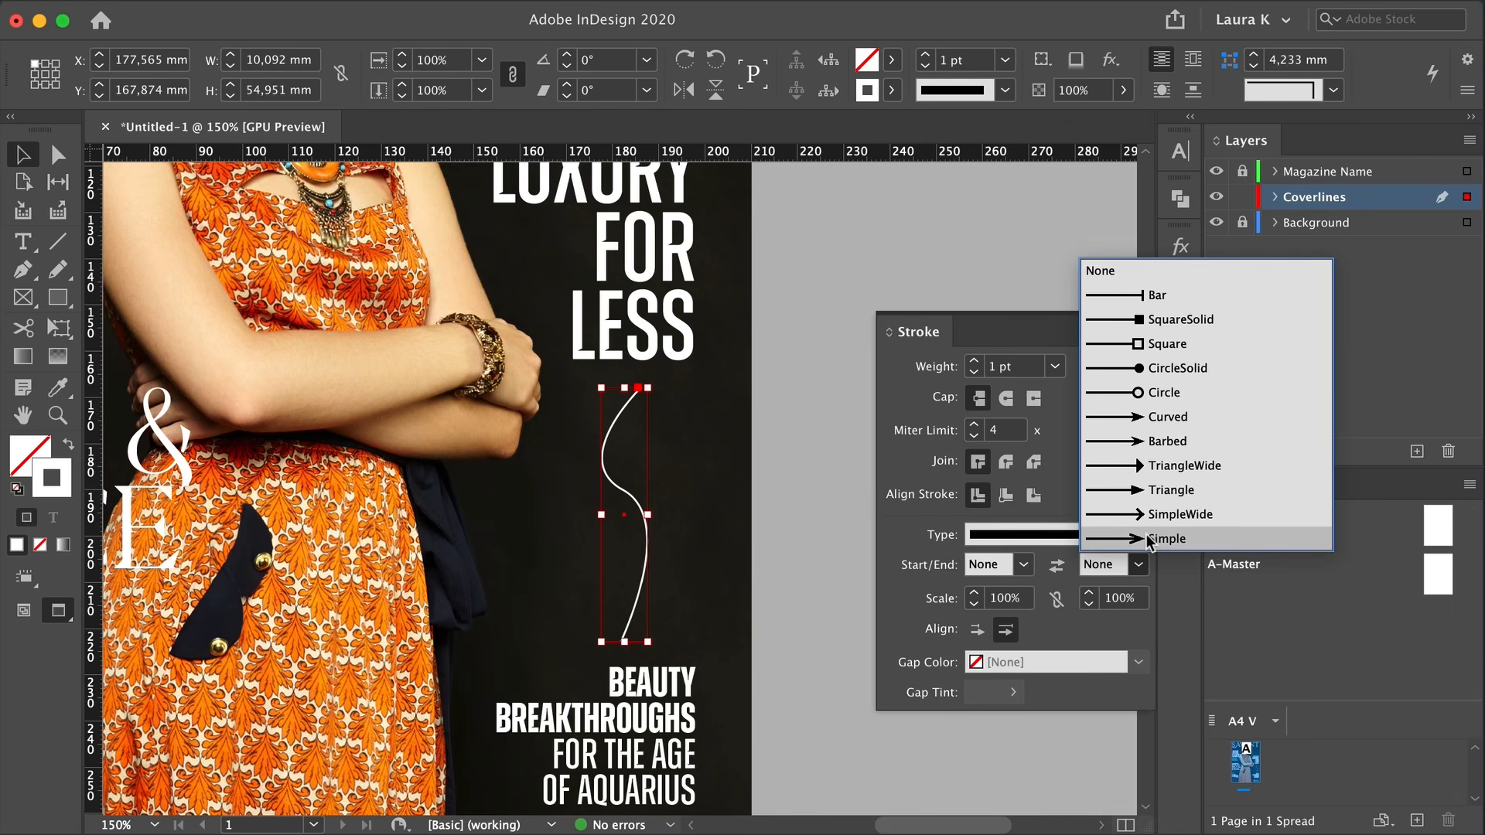
left_click(1148, 539)
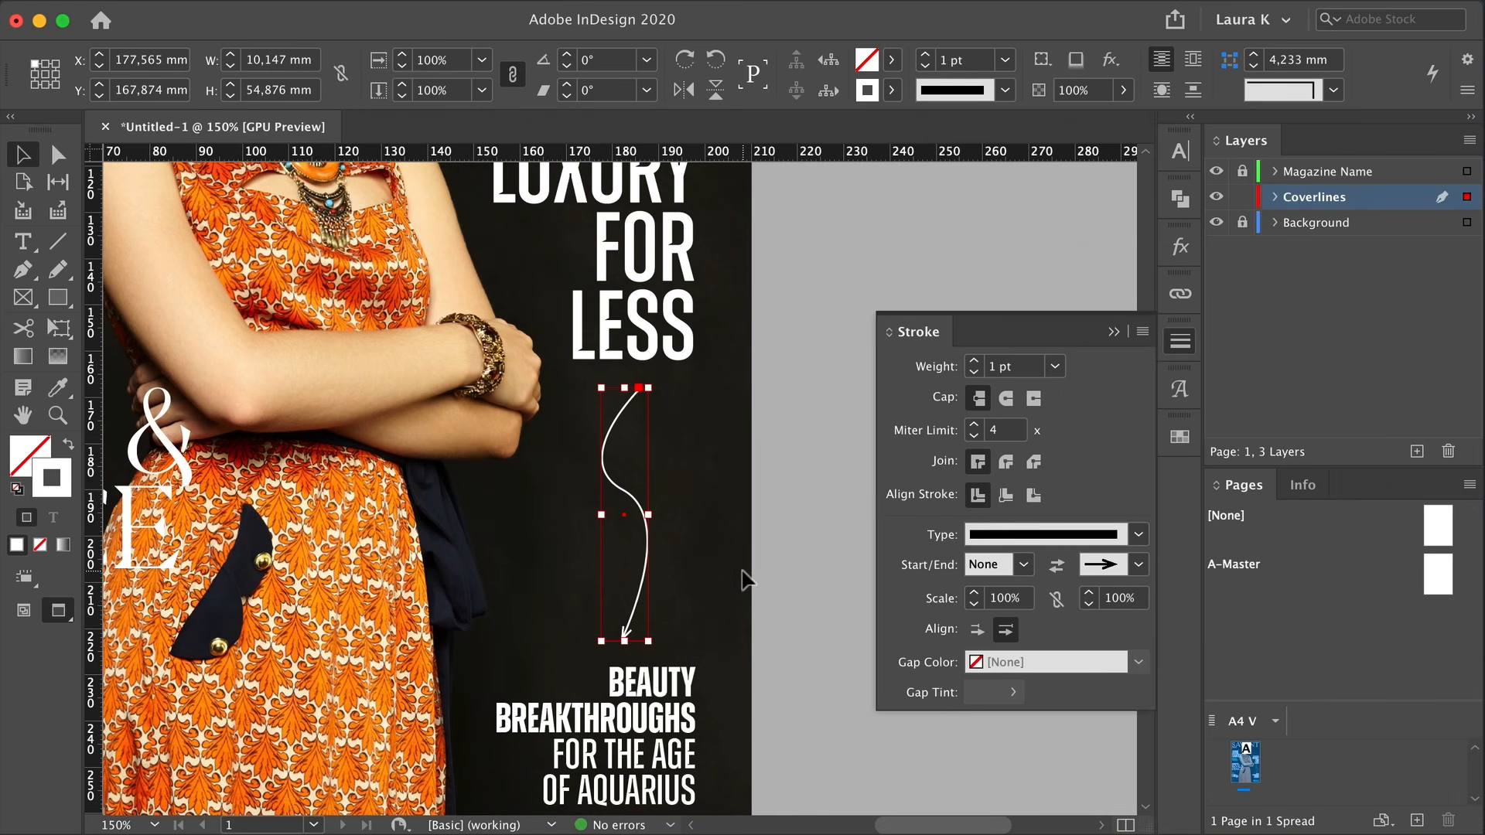
left_click(786, 524)
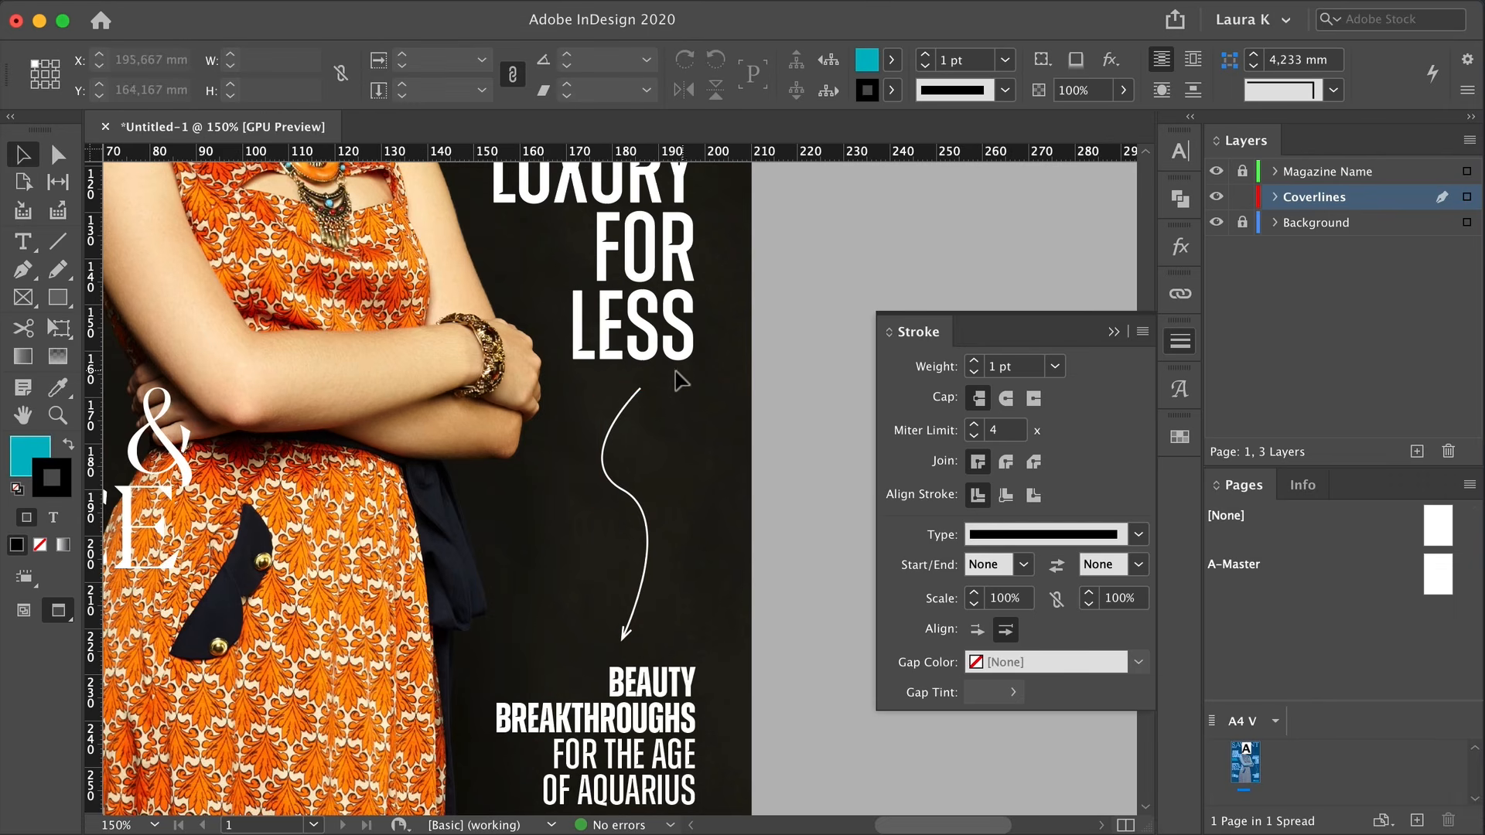
Move the curved arrow's top anchor point slightly up and to the left, adjusting the curve handle as well
key("a")
left_click(639, 388)
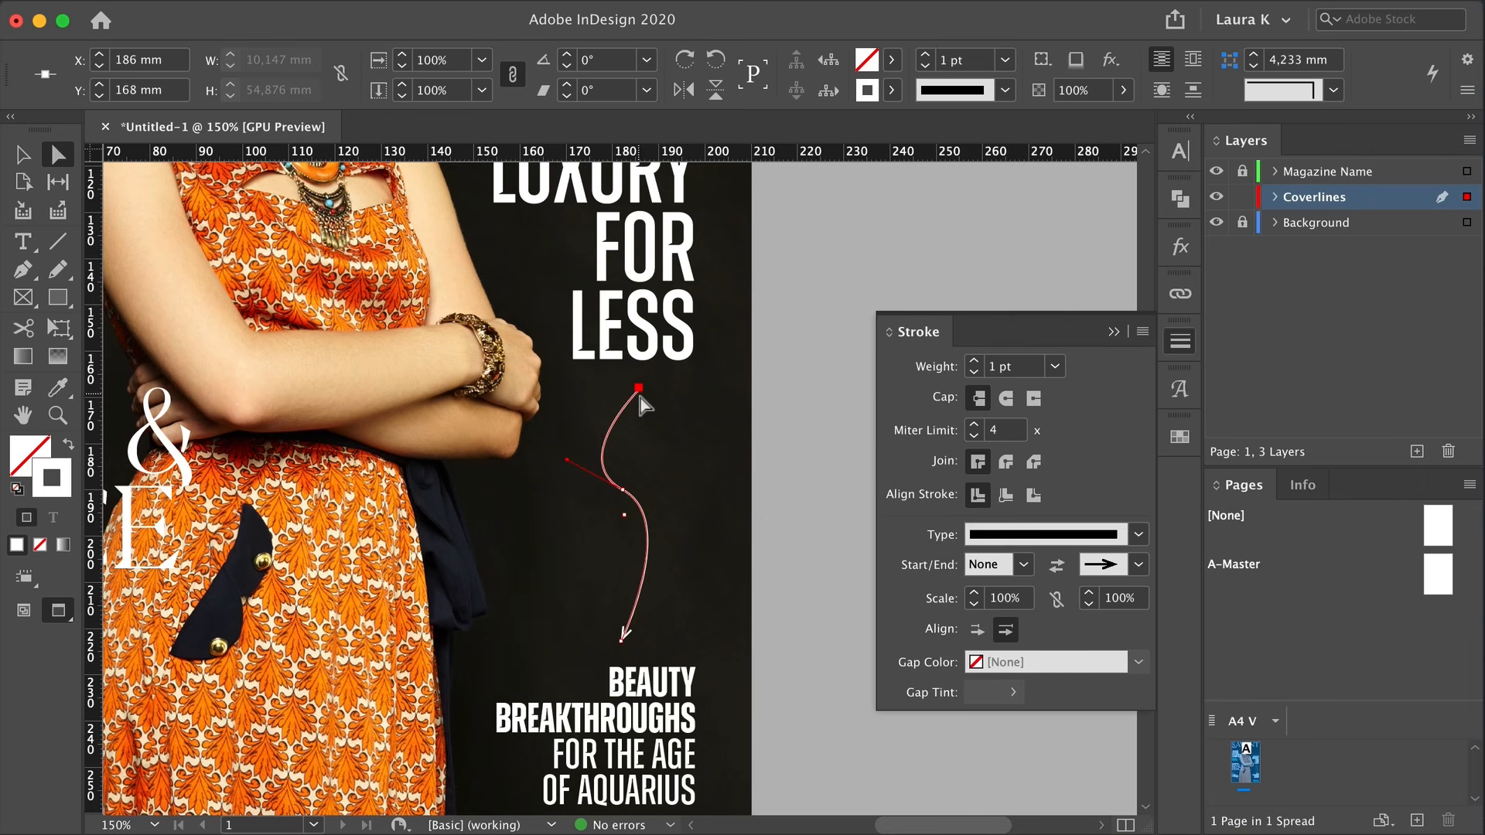
key("z")
key("v")
left_click(783, 388)
key("a")
left_click(639, 390)
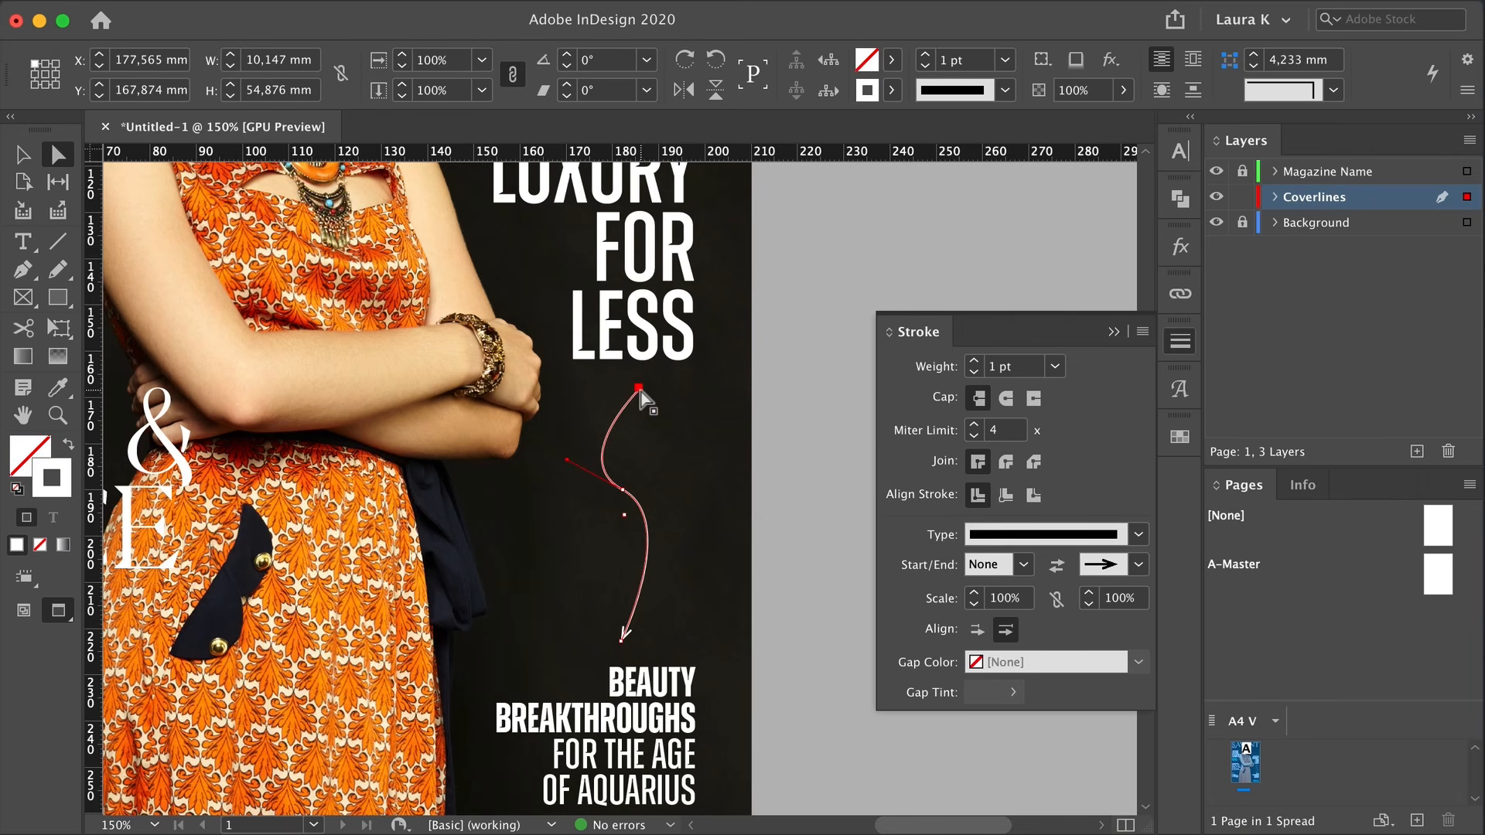
key("z")
triple_click(632, 411)
key("a")
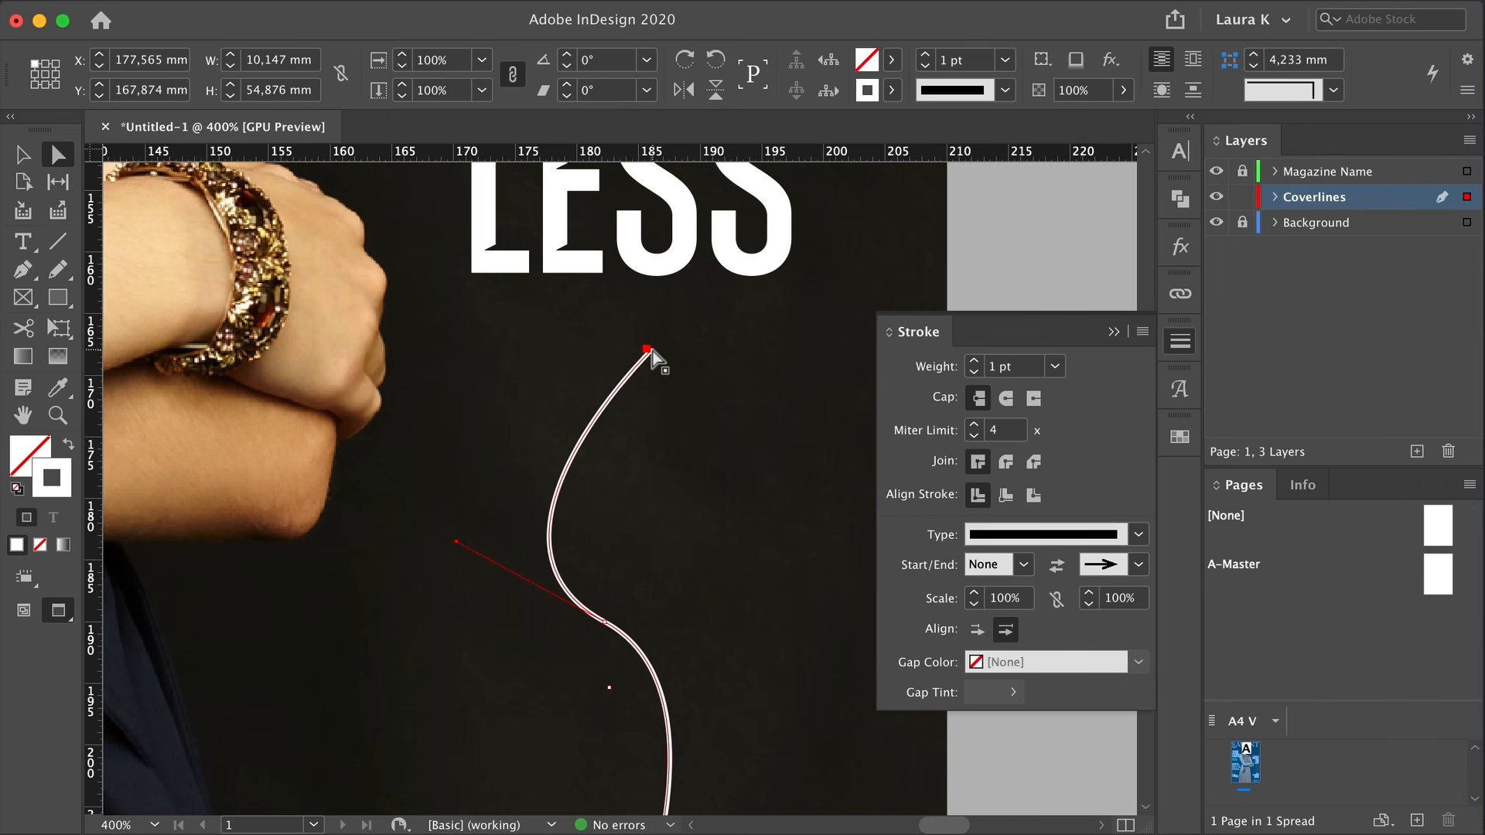
left_click_drag(457, 542, 463, 516)
left_click_drag(651, 352, 618, 322)
Shift the arrow's middle and bottom anchor points slightly to the right to even out the curve
key("z")
left_click(617, 359, "alt")
left_click(617, 359, "alt")
key("a")
left_click_drag(611, 493, 630, 490)
left_click_drag(607, 693, 627, 697)
Adjust the direction handle of the arrow's middle anchor point, then deselect the arrow and check the whole cover
left_click(629, 491)
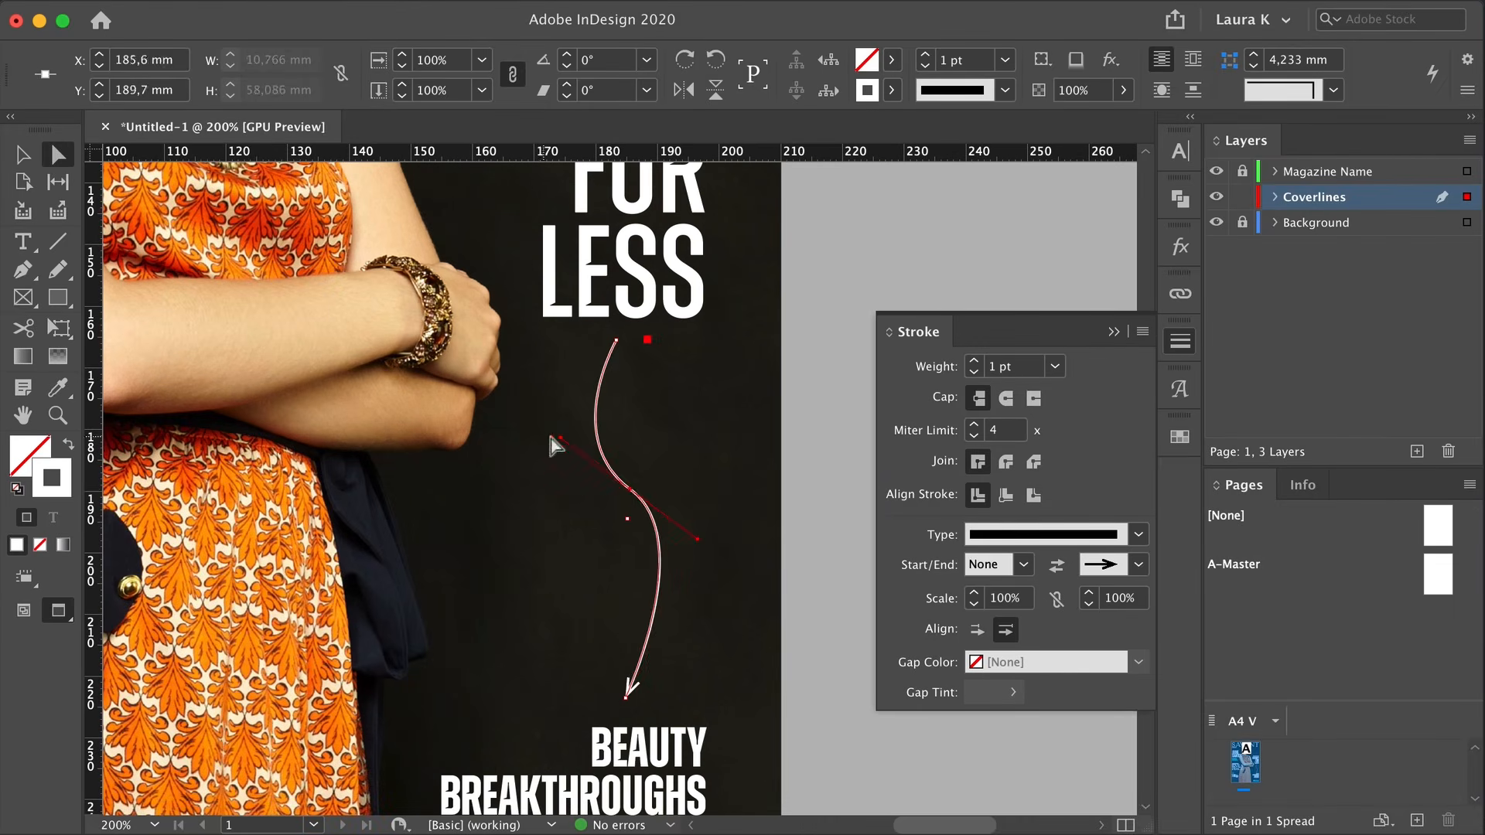
key("z")
left_click(507, 632, "alt")
left_click_drag(557, 436, 603, 555)
key("a")
key("z")
left_click(528, 632, "alt")
key("a")
left_click(761, 540)
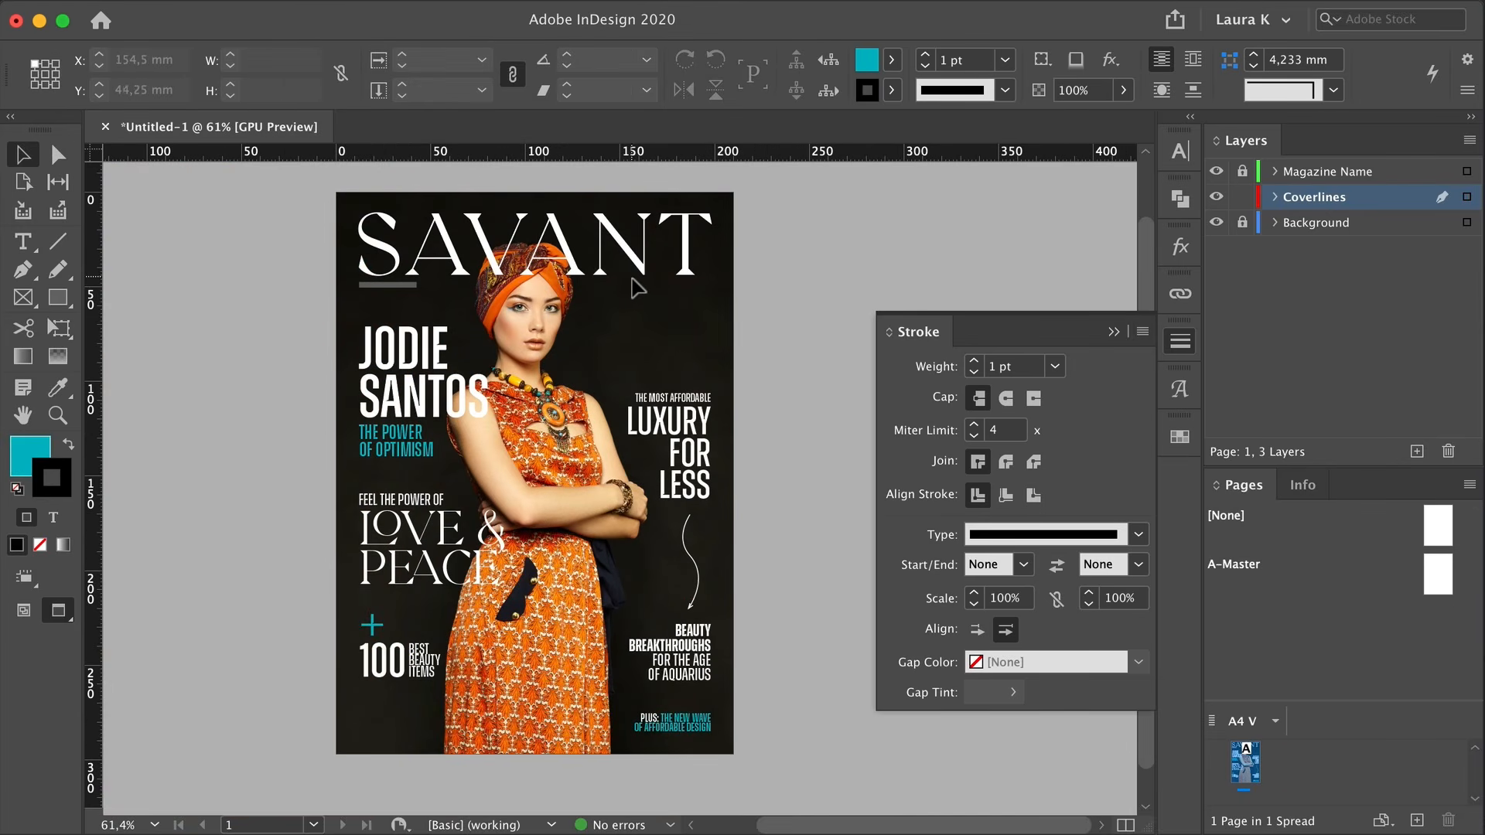
Draw a teal circle under the right end of the magazine name and set its width and height to 36 mm
key("z")
left_click(661, 256)
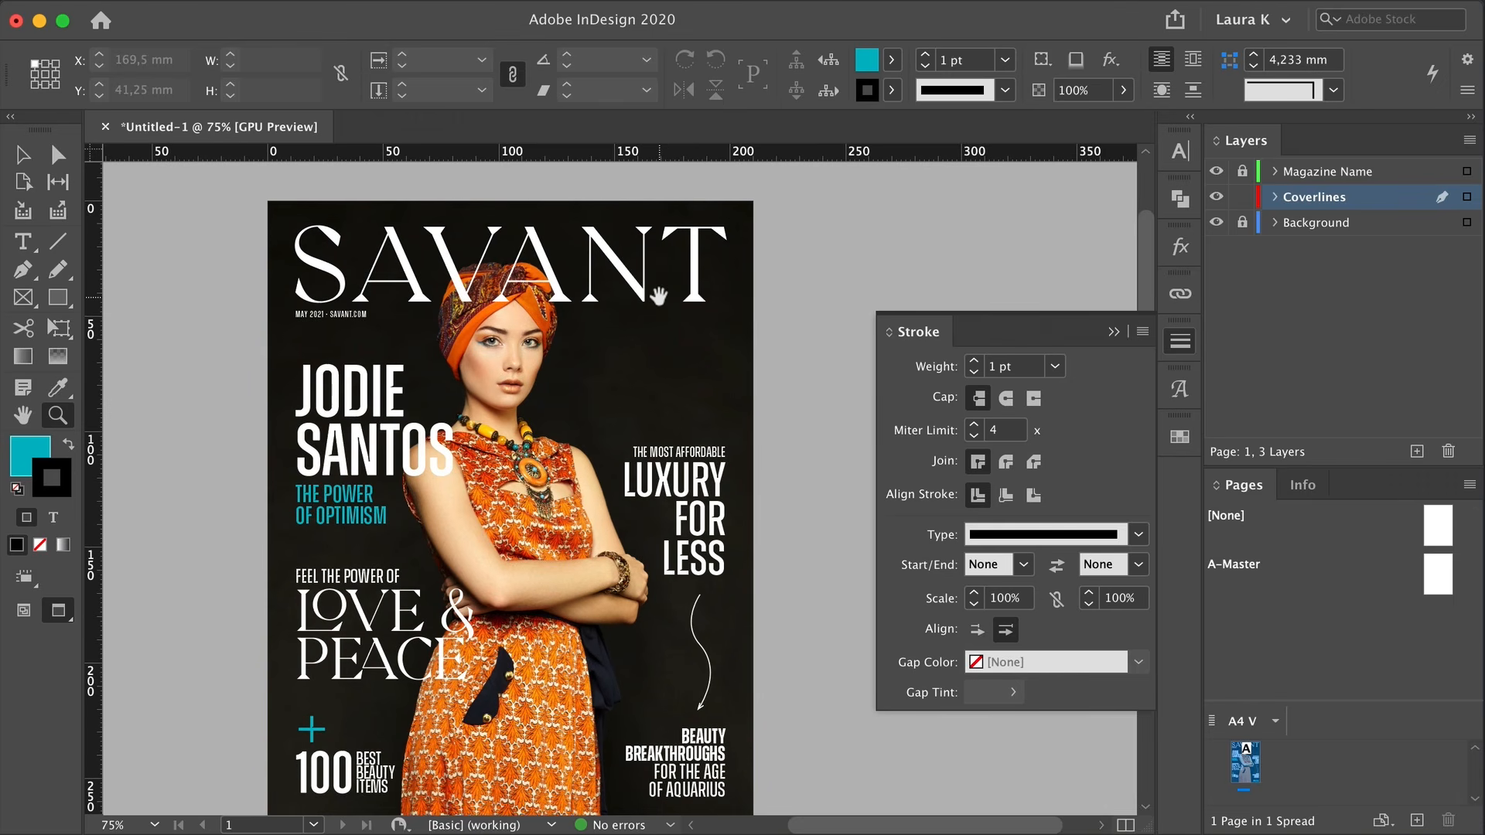
left_click(61, 548)
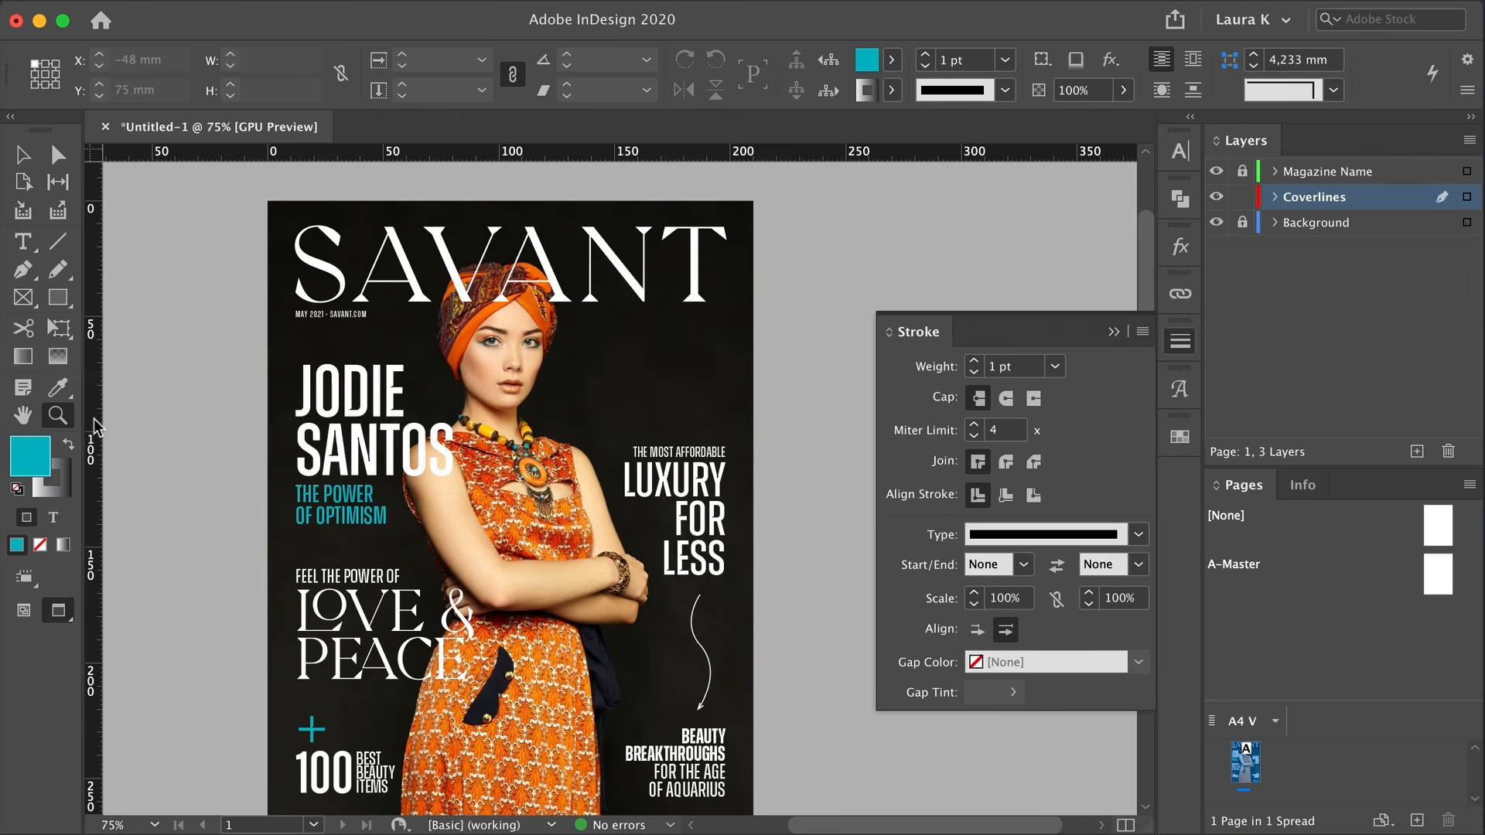
left_click_drag(65, 301, 135, 345)
left_click_drag(672, 377, 614, 316)
left_click(276, 61)
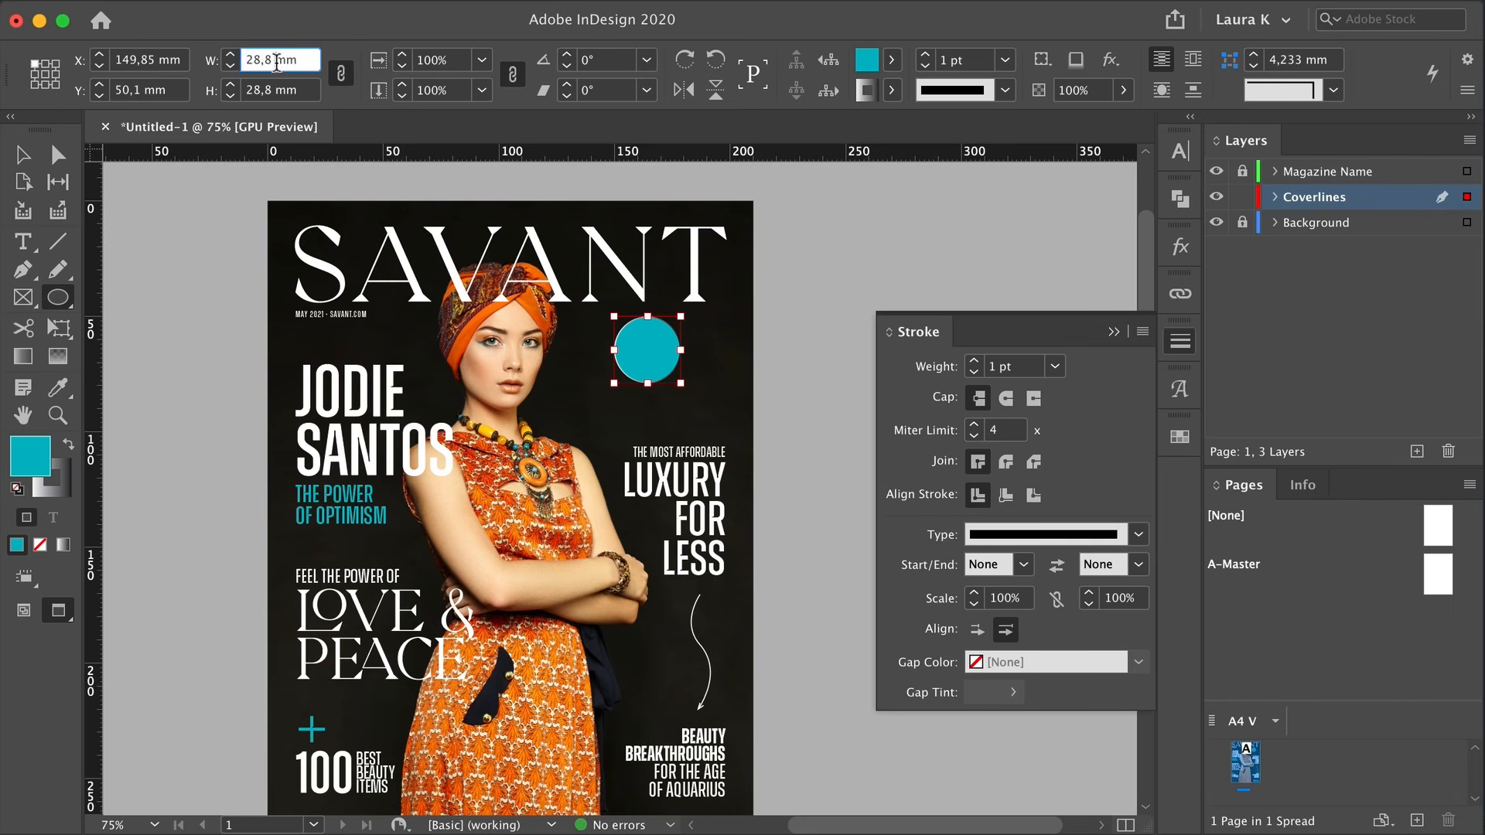
type("36")
key("Return")
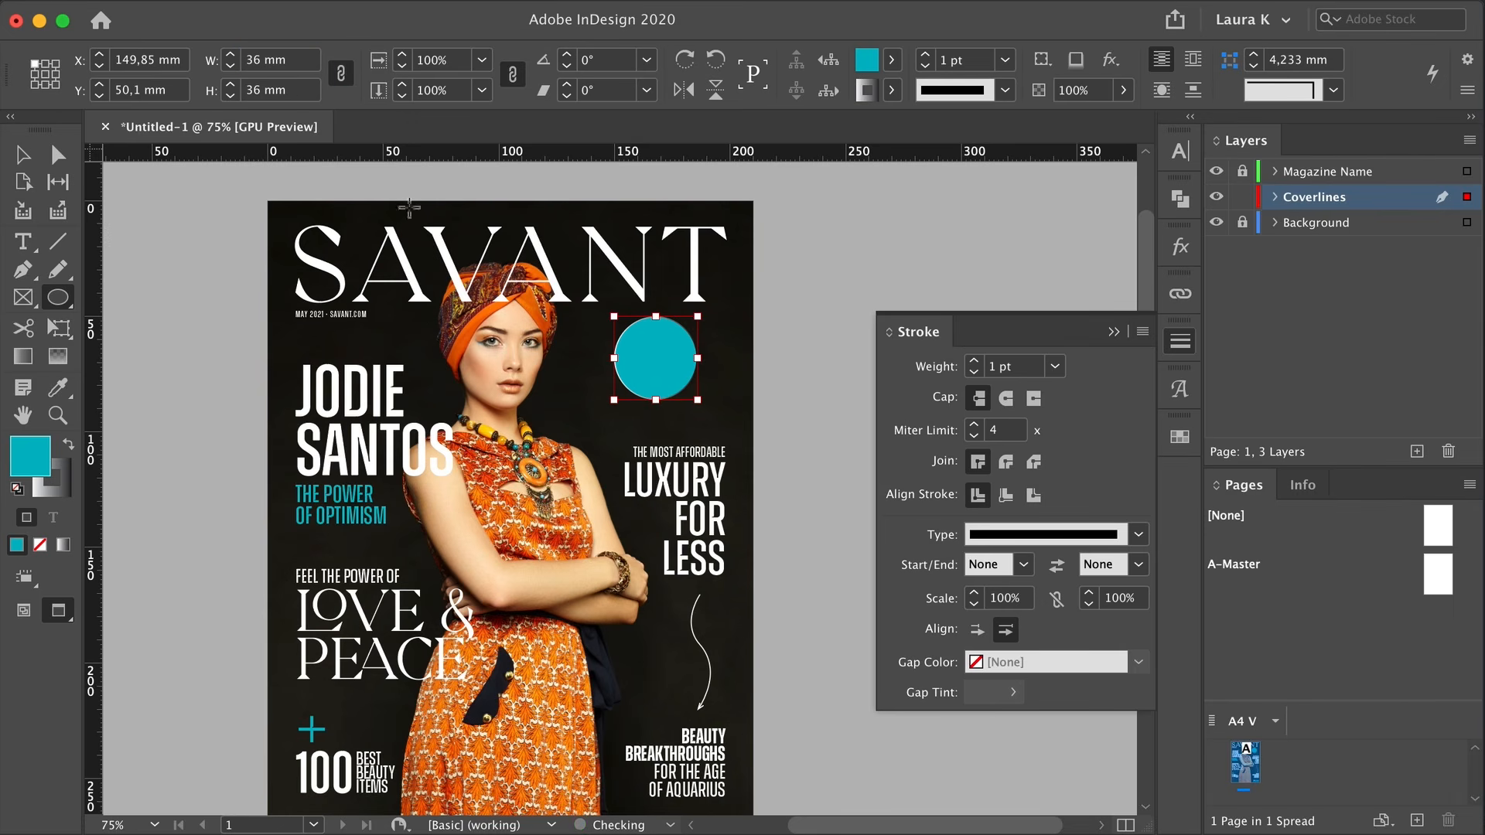
key("v")
left_click(773, 345)
Remove the teal circle's stroke and move it up so that it overlaps the end of the magazine name
key("z")
triple_click(677, 361)
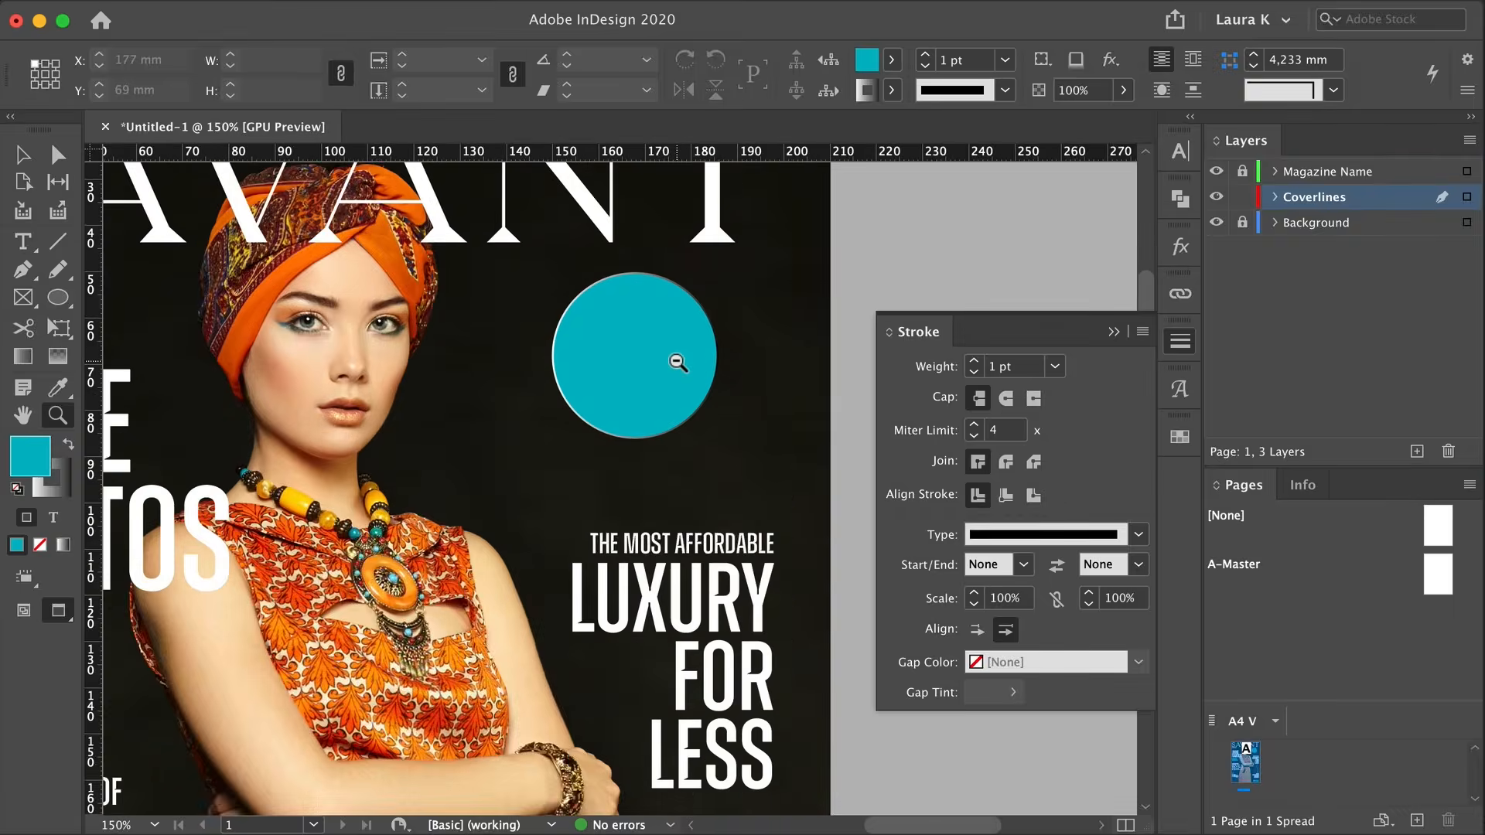
key("v")
left_click_drag(635, 327, 617, 350)
left_click(48, 495)
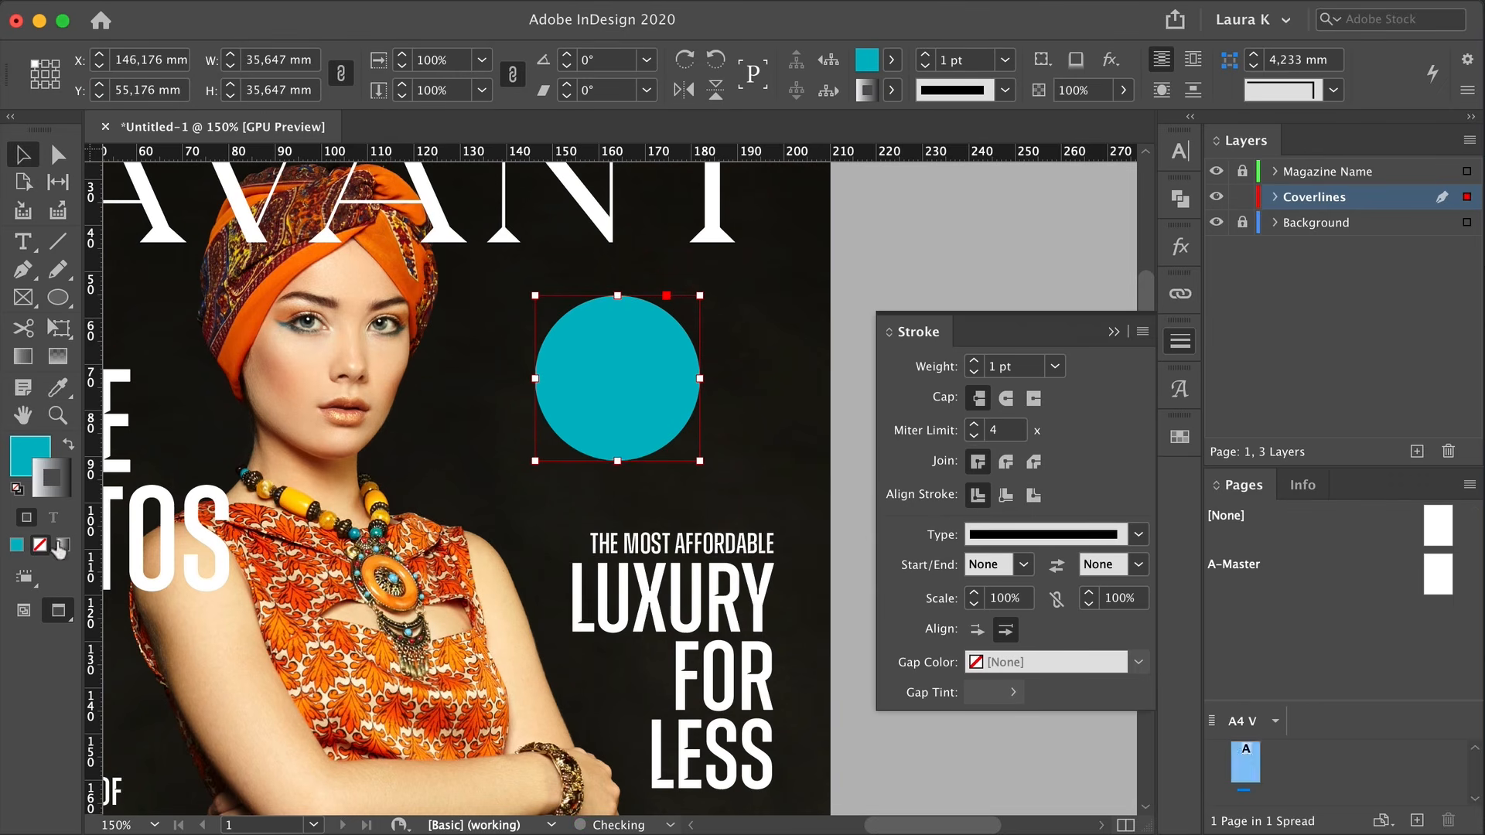
left_click(40, 545)
mouse_move(644, 416)
left_mouse_down()
mouse_move(614, 302)
mouse_move(652, 320)
left_mouse_up()
scroll(662, 320, "down", 5)
left_click(724, 420)
Copy the LUXURY FOR LESS introduction text up beside the circle and replace it with NEW / IN FASHION / EXCLUSIVE PICTURES + / INTERVIEWS
left_click(670, 490)
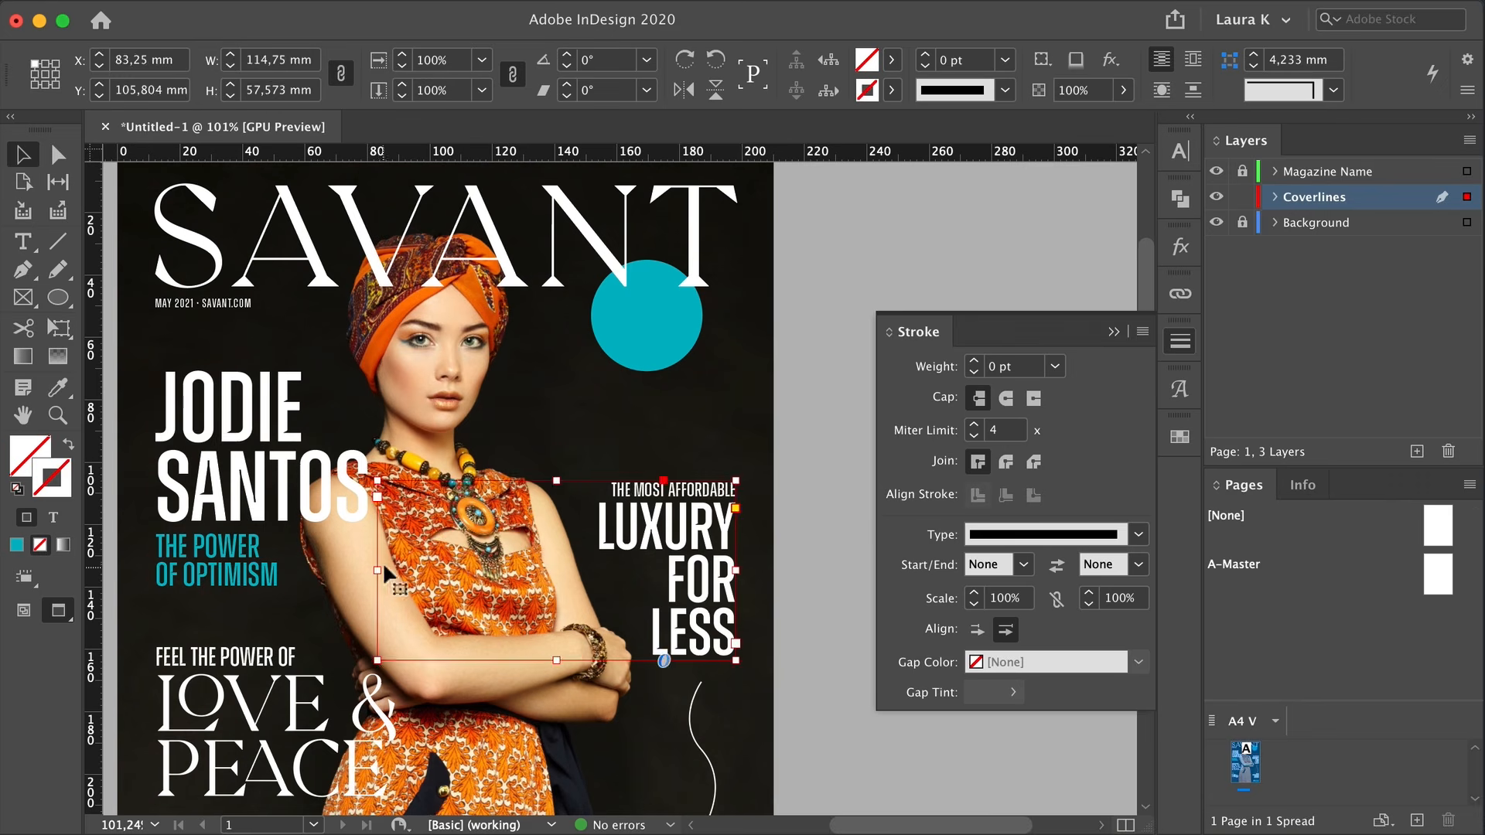
left_click_drag(372, 570, 582, 571)
left_click_drag(680, 574, 486, 381)
double_click(470, 364)
key("super+a")
type("NEW")
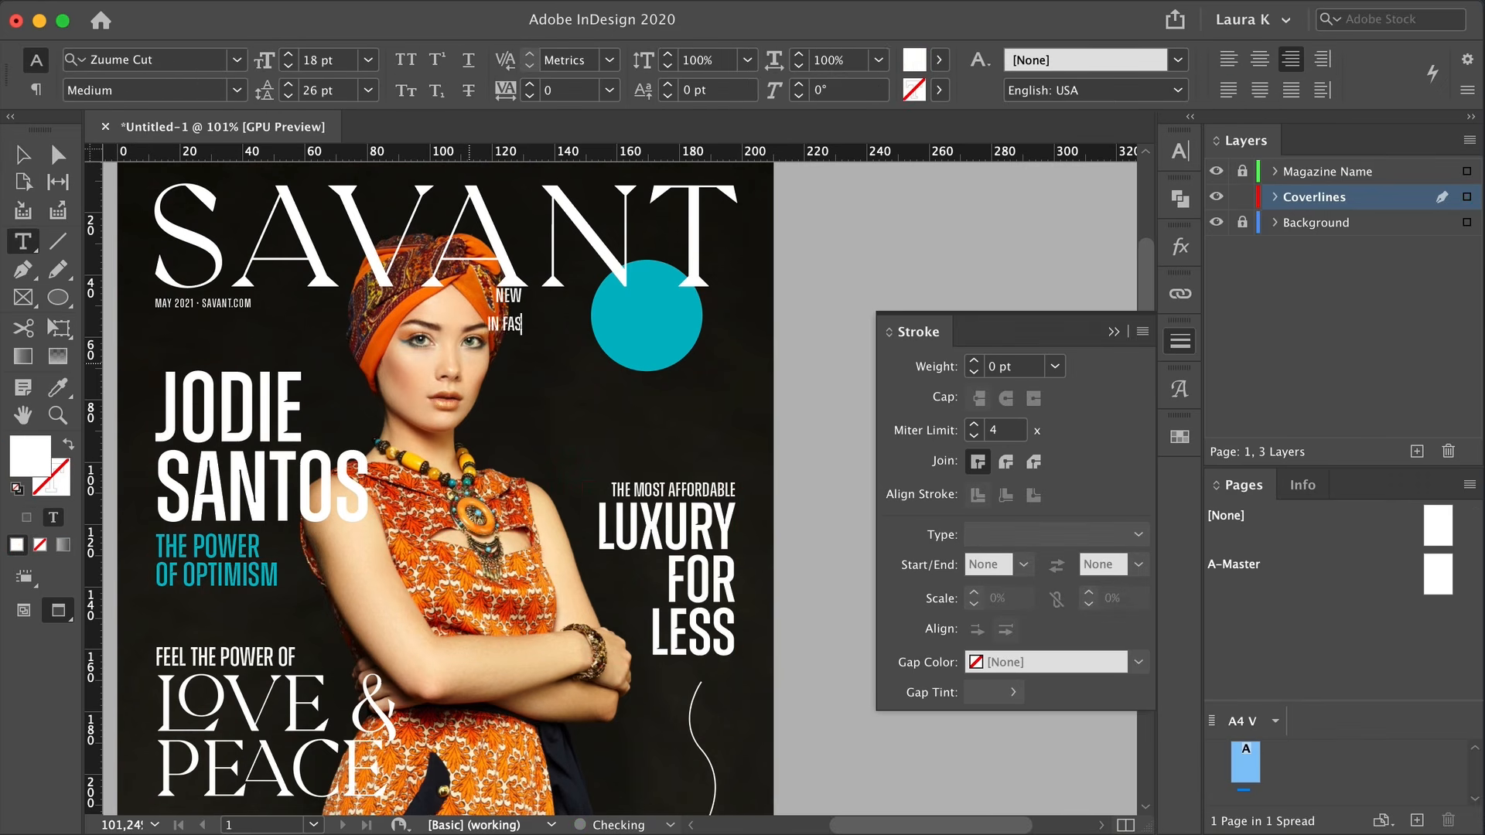
type(" IN FASHION EXCLUSIVE PICTURES +")
key("Return")
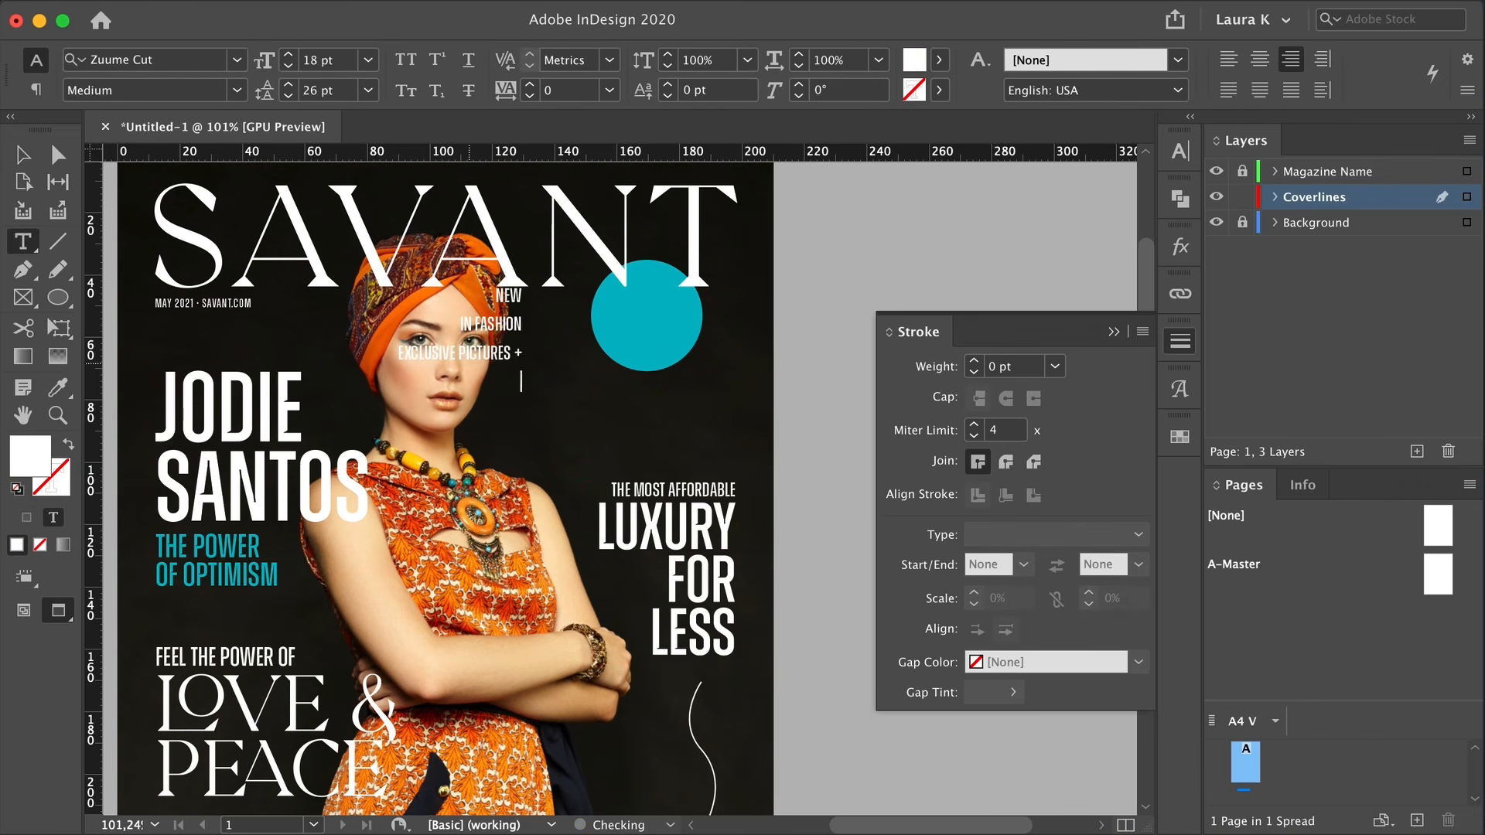
type("INTERVIEWS")
Move the new text frame over towards the teal circle and centre-align its text
left_click(23, 155)
left_click_drag(499, 385, 666, 384)
double_click(665, 385)
key("super+a")
left_click(1260, 59)
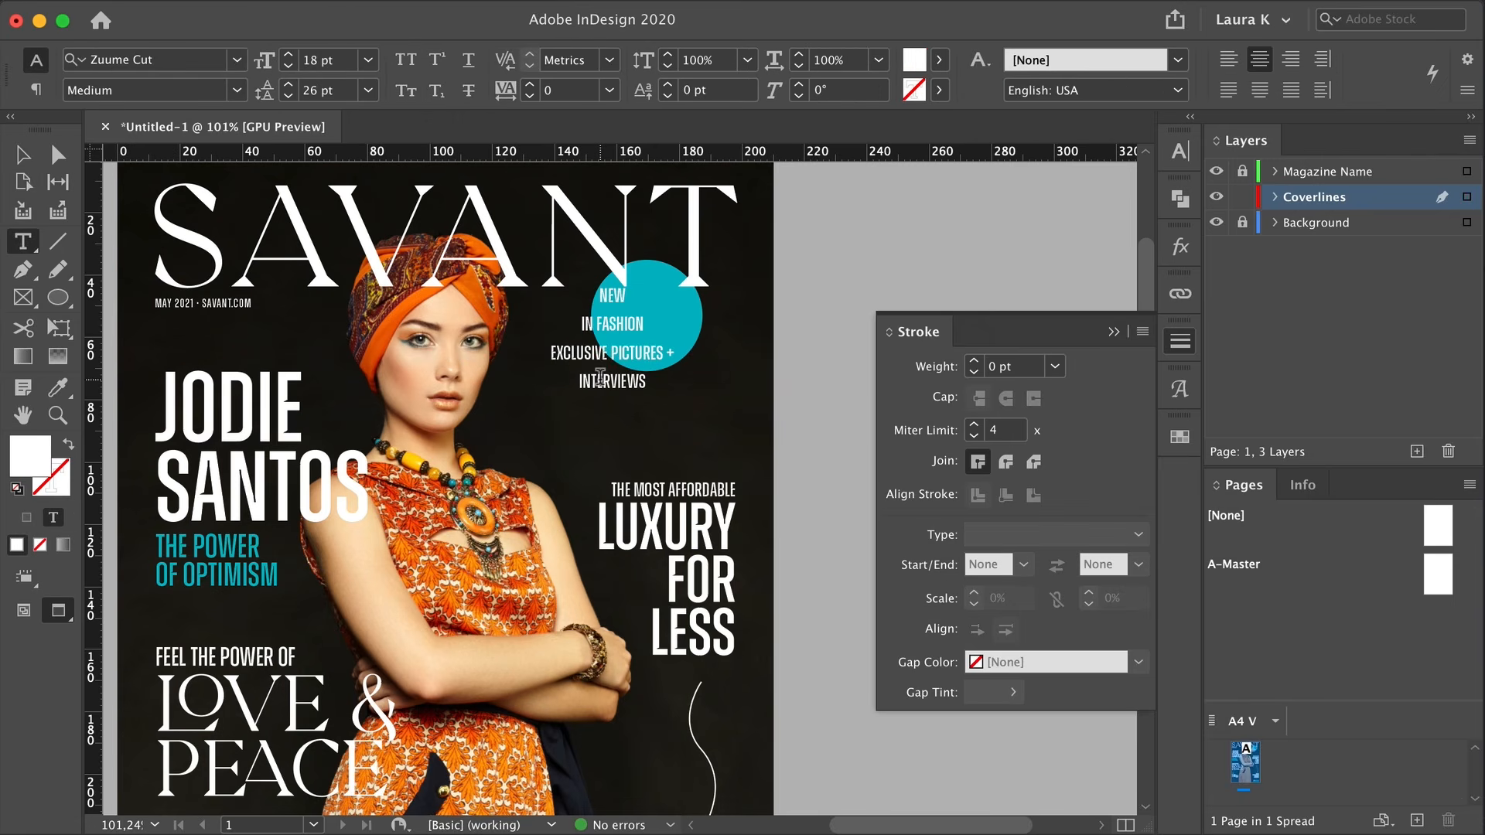
Format the NEW IN FASHION lines as 24 pt Zuume Cut Bold with 20 pt leading
left_click_drag(594, 299, 655, 328)
left_click(1179, 153)
left_click(1139, 243)
left_click(1102, 470)
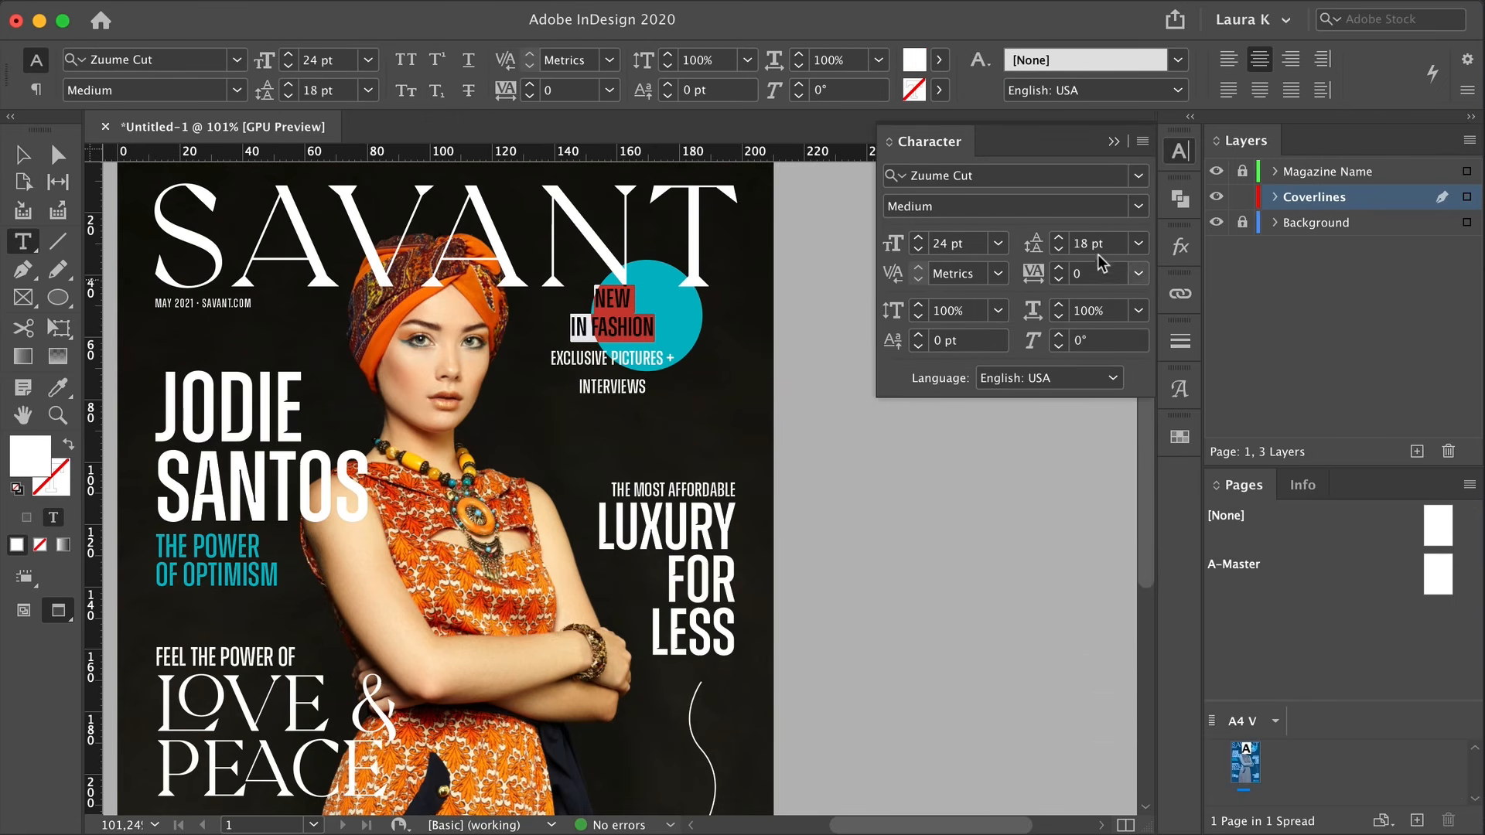
triple_click(644, 330)
left_click(1139, 244)
left_click(1102, 418)
key("alt+Down")
key("alt+Down")
key("alt+Down")
key("alt+Down")
left_click(1138, 207)
left_click(981, 471)
Change only the word NEW to a lighter font weight
left_click_drag(631, 299, 592, 294)
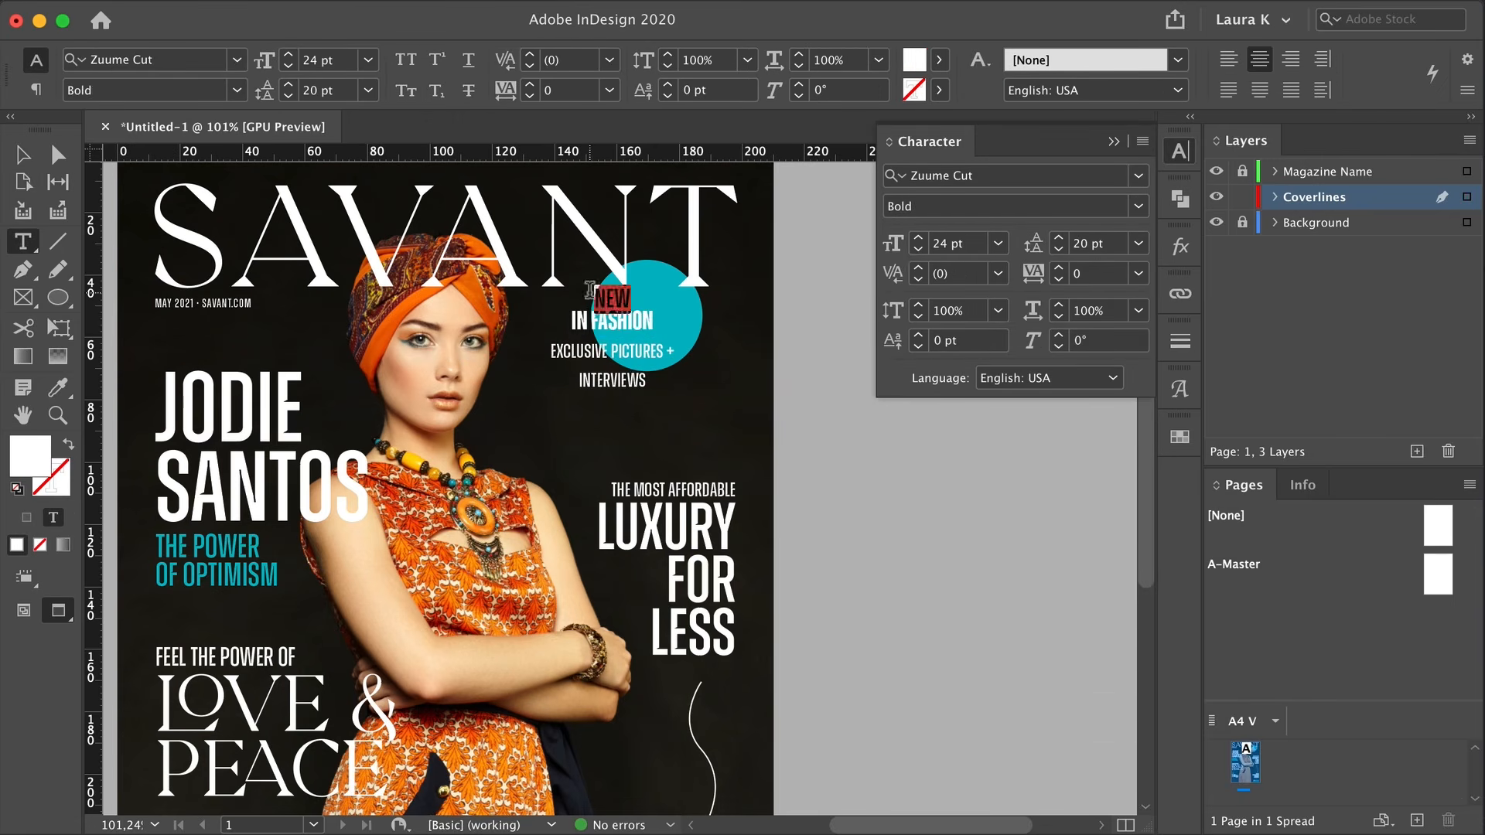
left_click(1138, 206)
left_click(981, 279)
key("Escape")
Reduce the size and leading of the EXCLUSIVE PICTURES + INTERVIEWS lines and give them a lighter weight
double_click(641, 320)
left_click_drag(647, 382, 652, 334)
left_click(998, 244)
left_click(967, 420)
left_click(1139, 244)
left_click(1102, 418)
left_click(1138, 207)
left_click(980, 327)
left_click(618, 345)
Centre the text block on the teal circle, with the circle slightly lower on the cover
left_click(25, 155)
left_click_drag(653, 331, 653, 346)
left_click(650, 333, "shift")
left_click(799, 333)
left_click(648, 332)
left_click(640, 377, "shift")
left_click(648, 333)
Rotate the circle's text slightly clockwise, deselect it and check the whole cover
key("r")
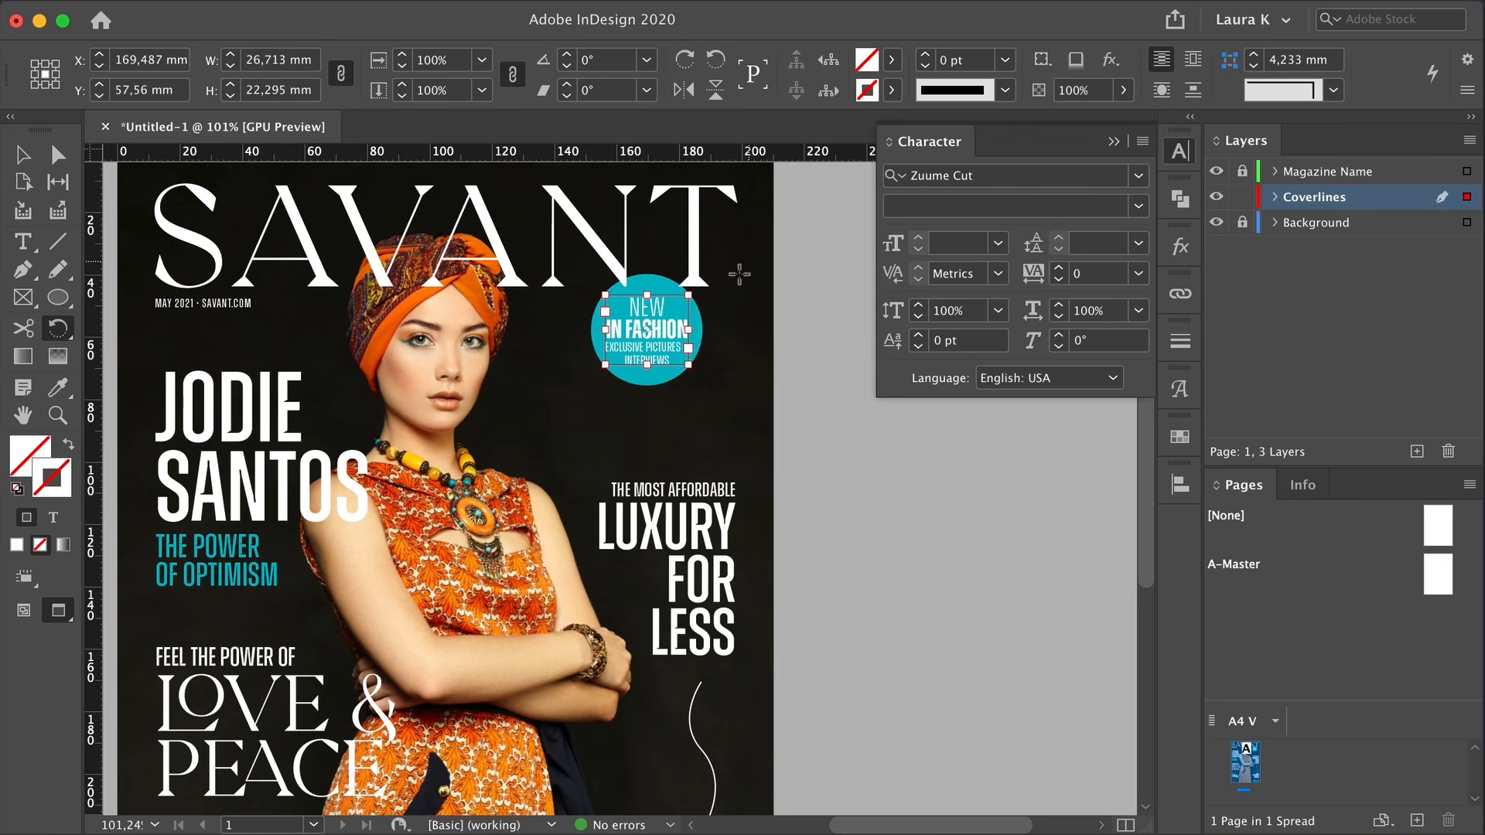
left_click_drag(752, 294, 671, 329)
key("v")
left_click(732, 329)
left_click(774, 341)
key("z")
left_click(723, 427, "alt")
scroll(777, 325, "down", 3)
key("v")
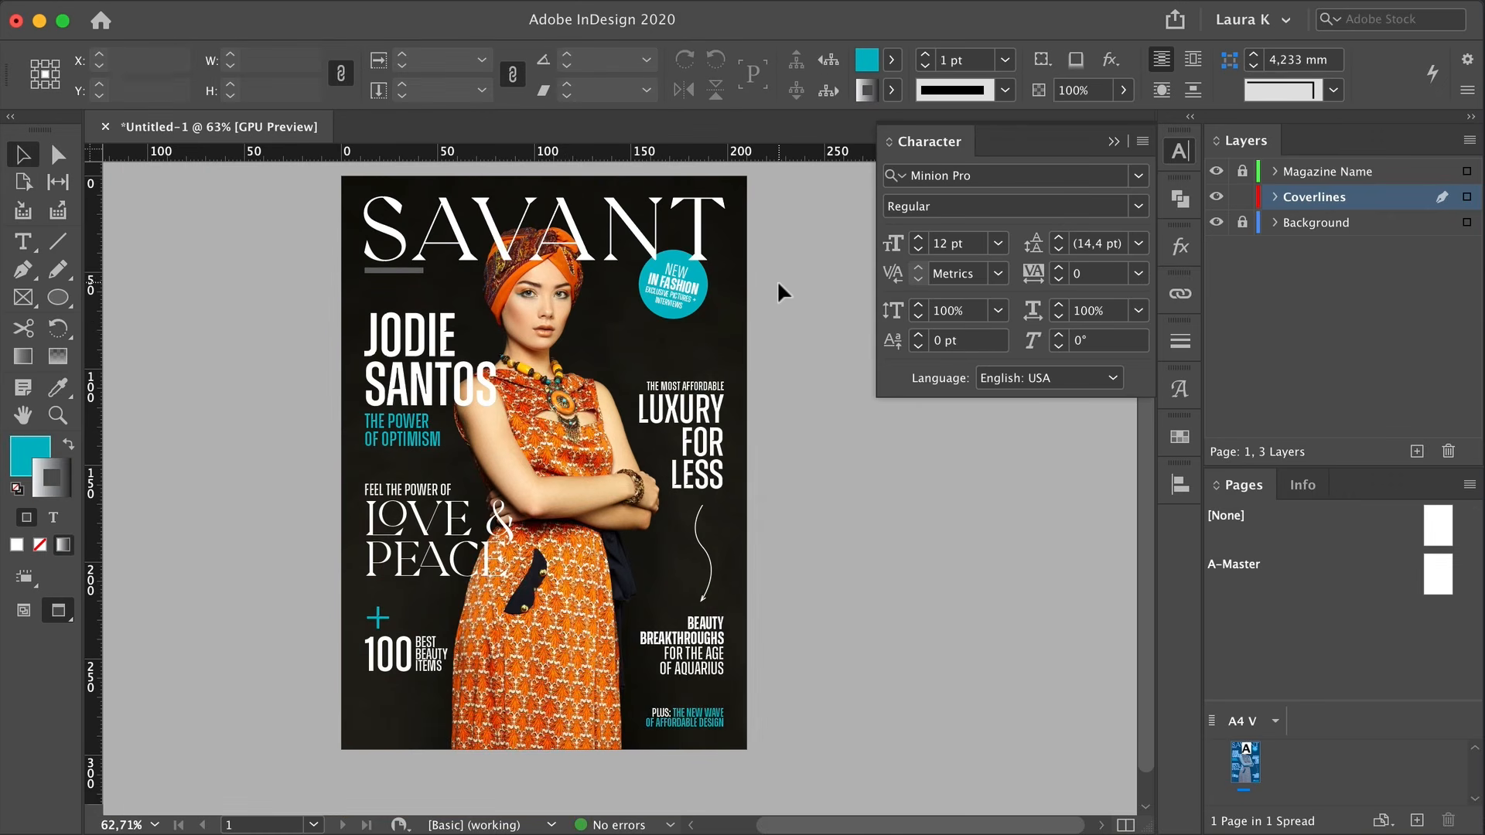
scroll(778, 283, "down", 1)
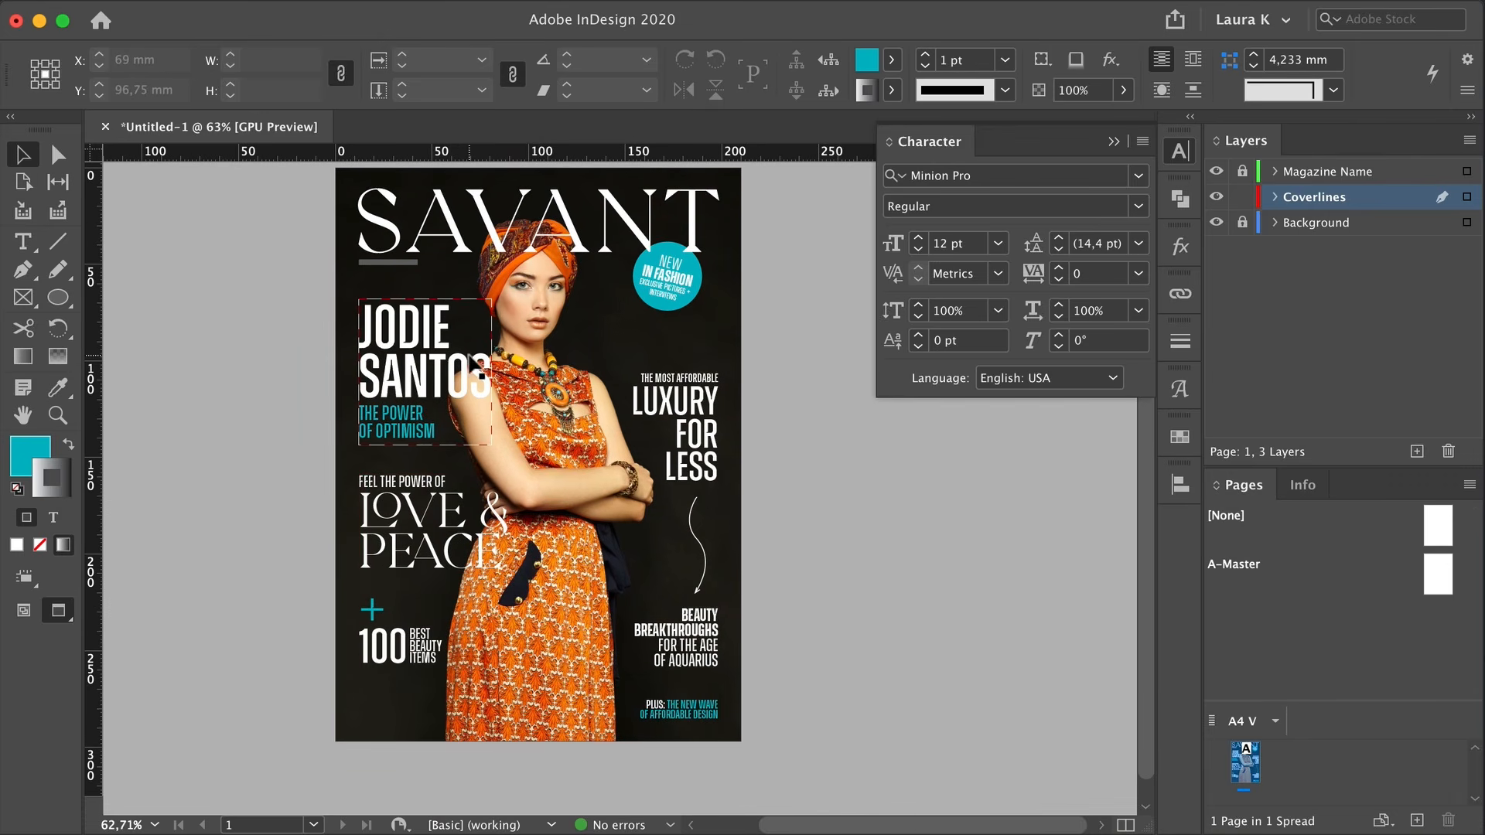
Select the cover star's name headline inside its group and add a Drop Shadow effect to it
key("z")
double_click(416, 358)
key("v")
left_click(452, 351)
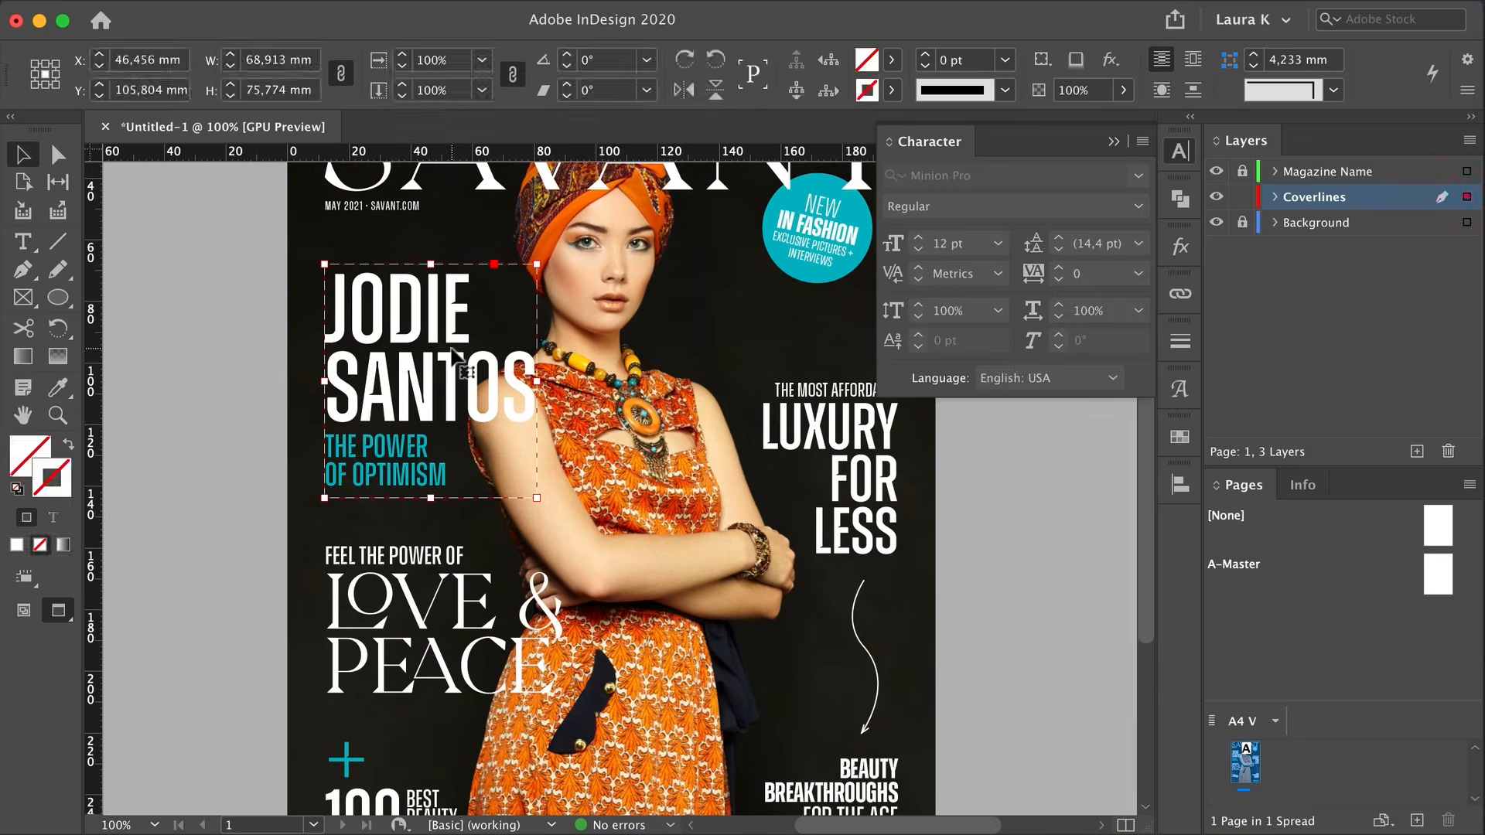
left_click(447, 384)
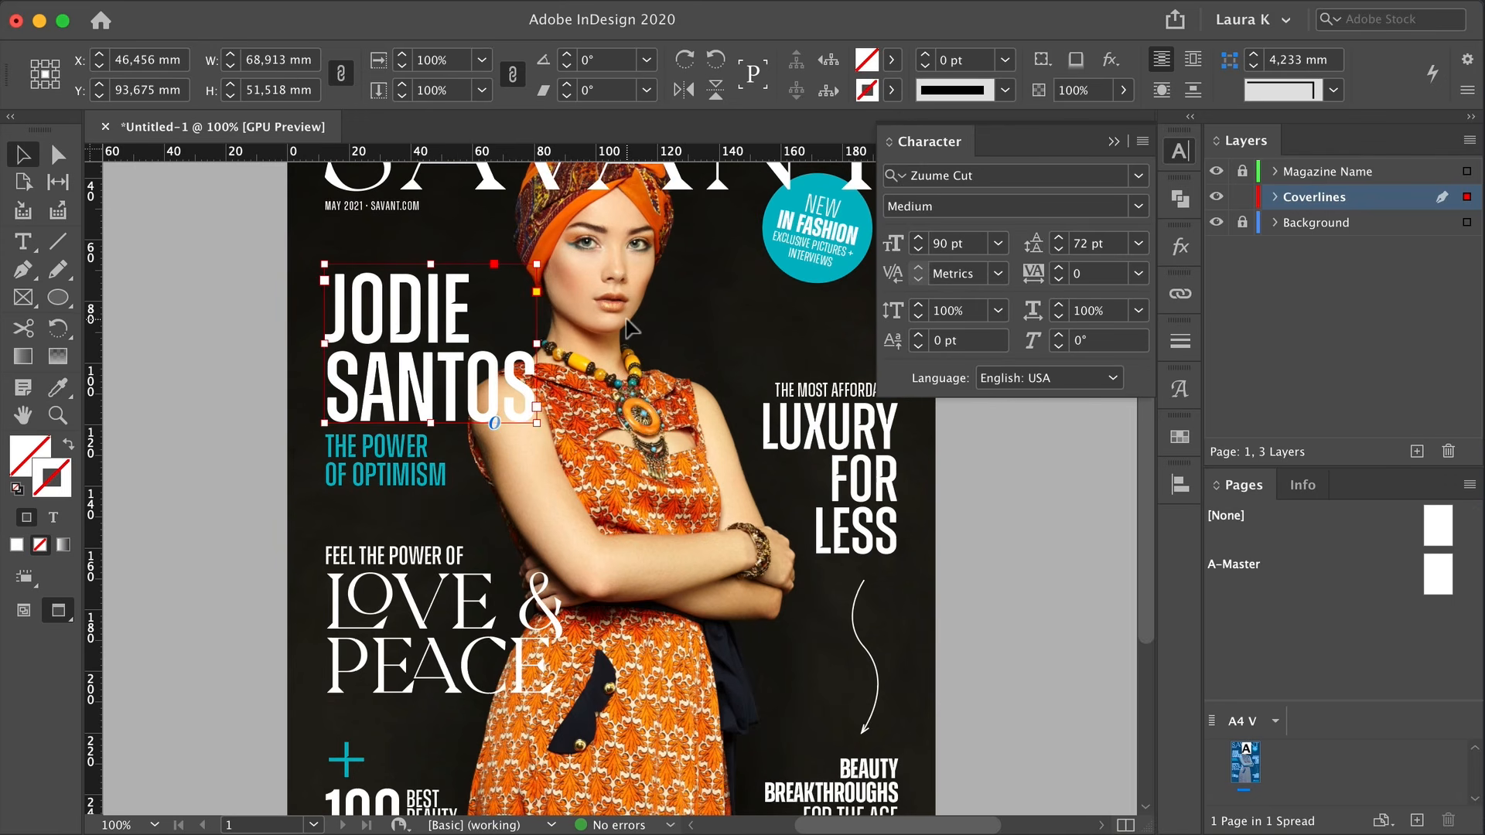
left_click(1182, 246)
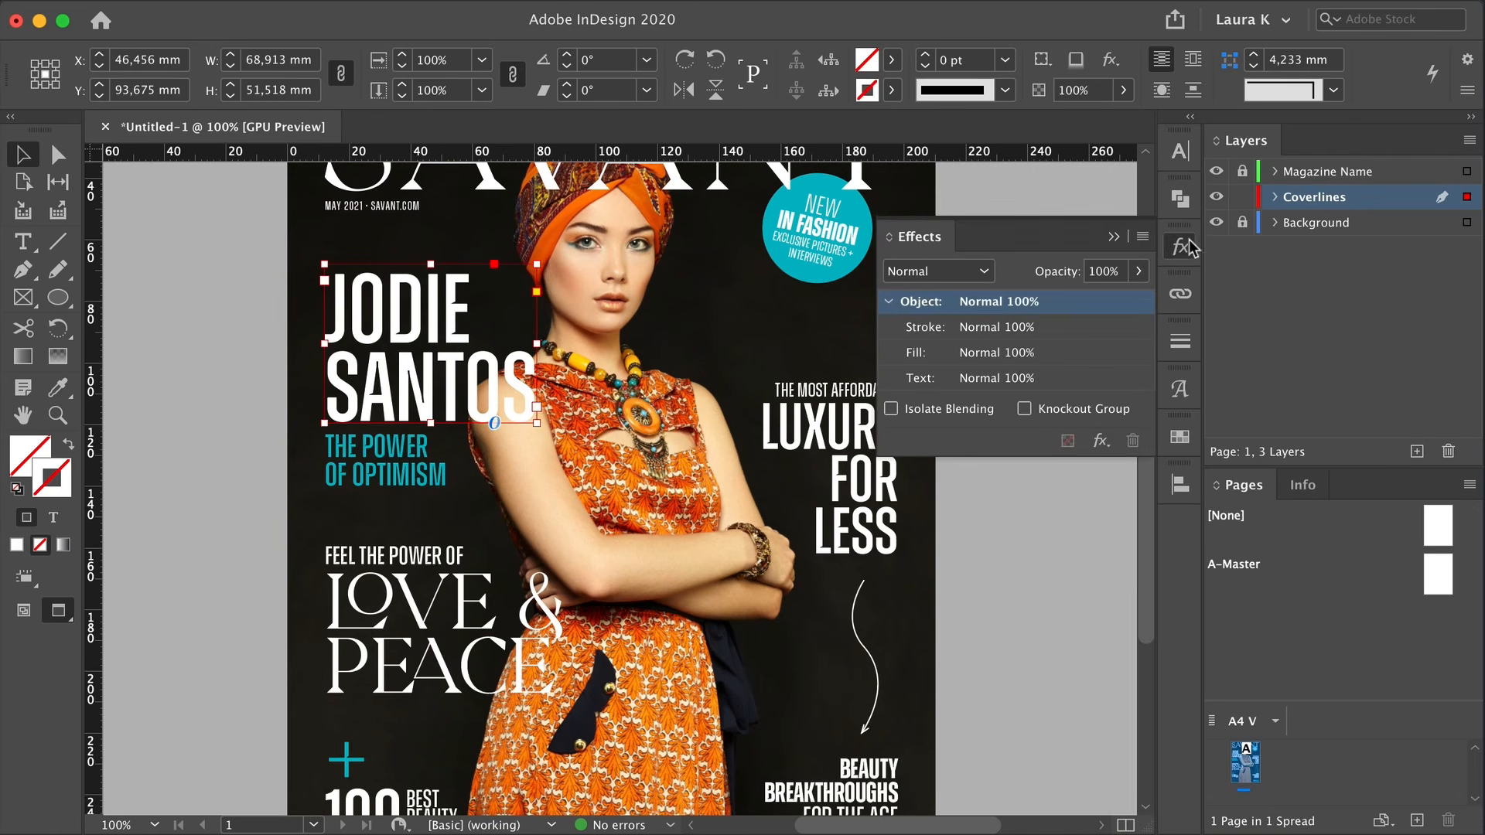
left_click(1142, 237)
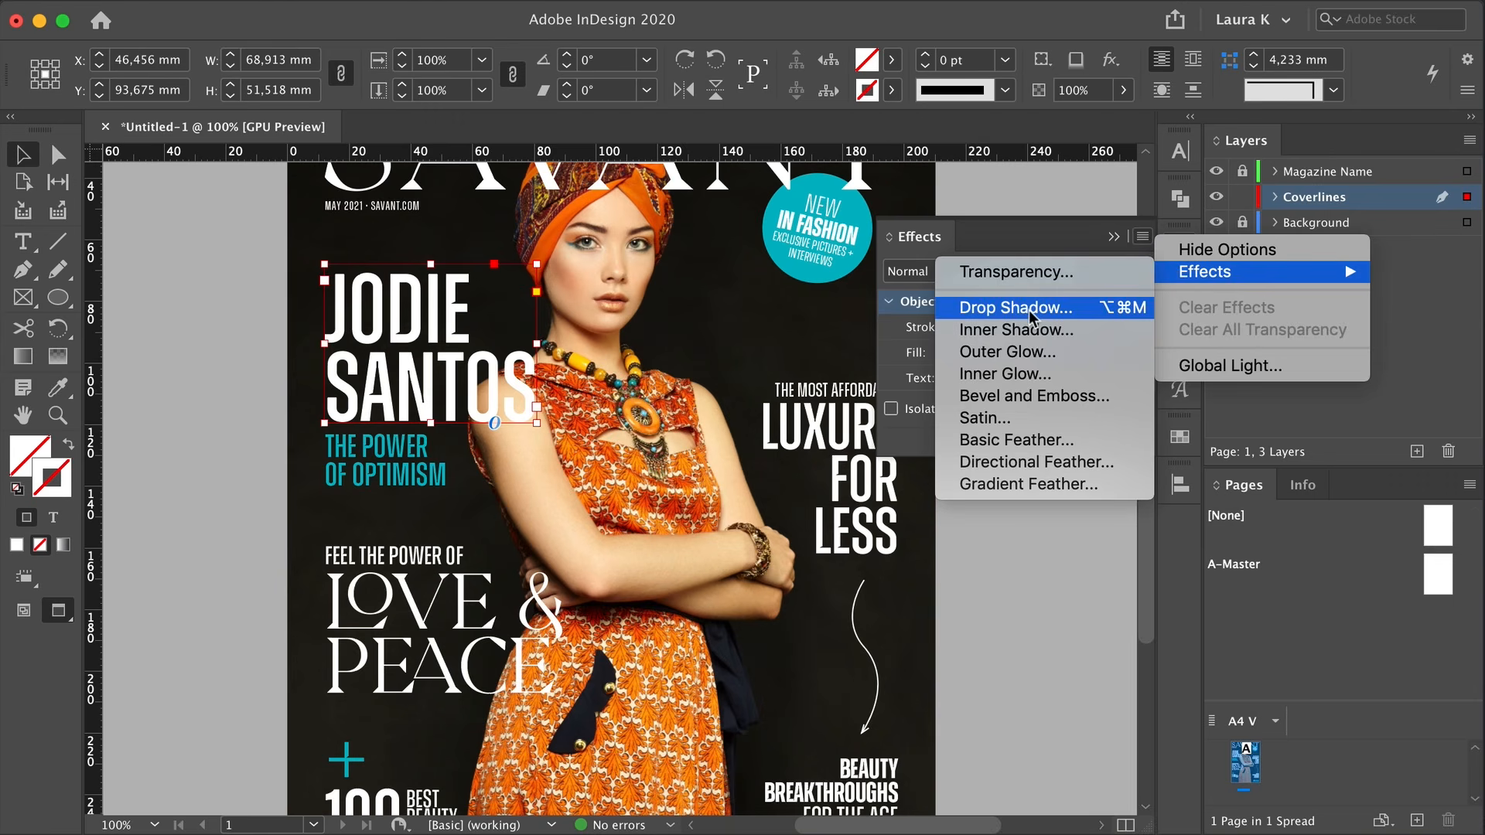
left_click(1030, 309)
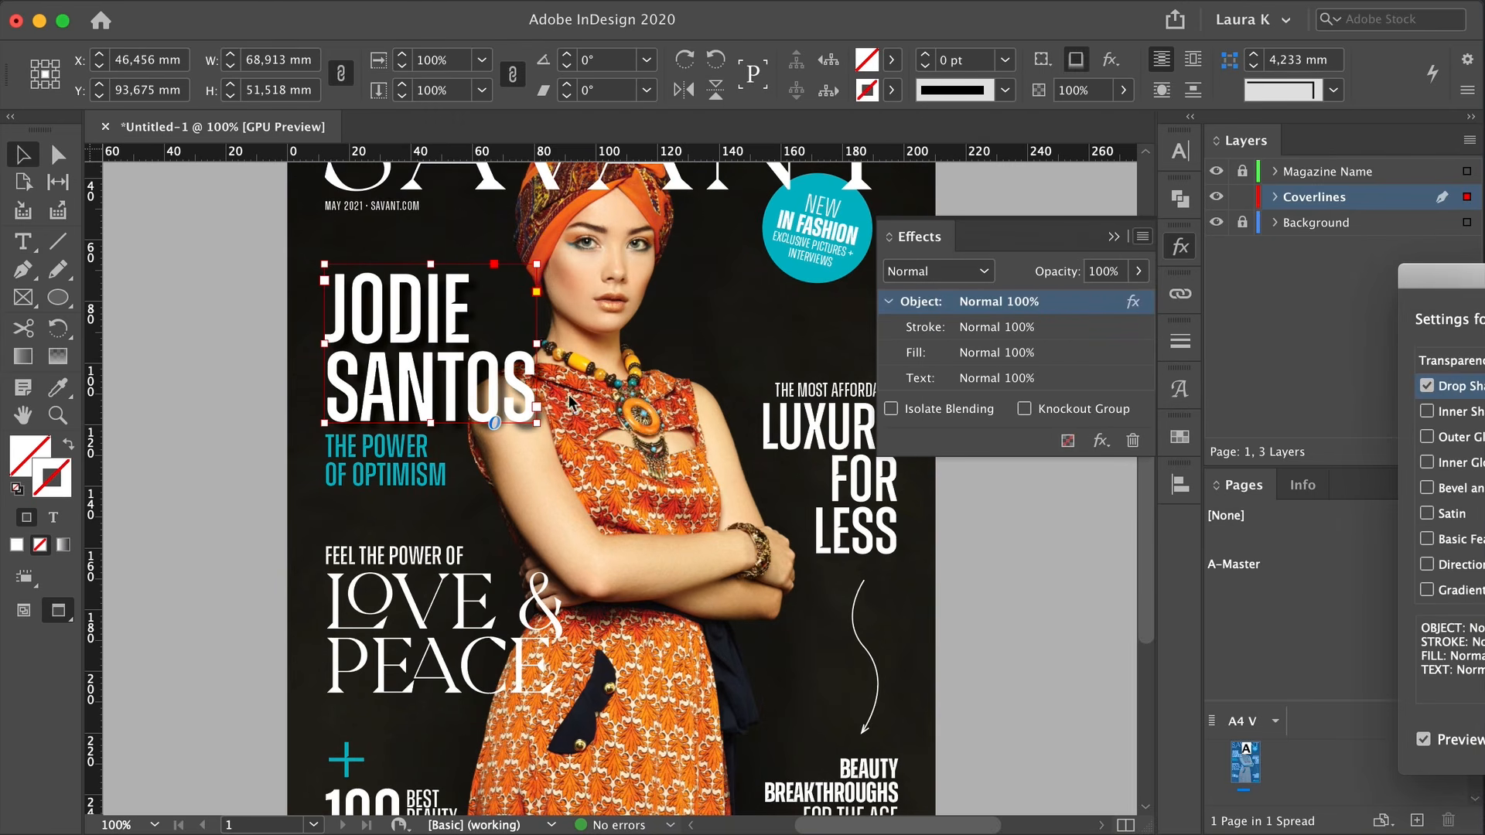
Set the headline's drop shadow to 1,85 mm distance, 2 mm size and about 53% opacity, and apply it
left_click_drag(1457, 277, 775, 180)
left_click(1074, 355)
left_click(1074, 355)
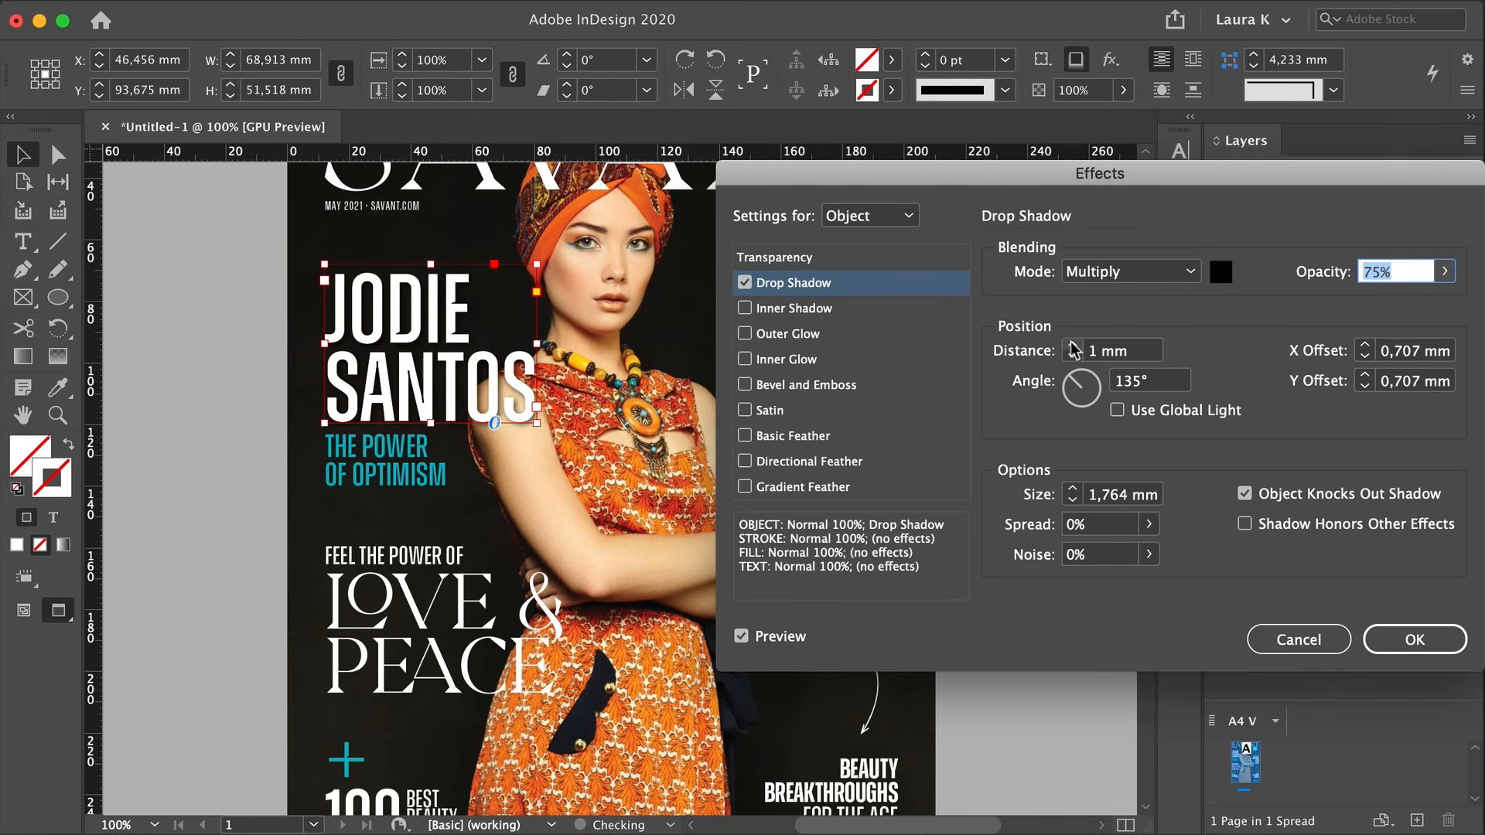
left_click(1073, 346)
left_click_drag(1098, 351, 1079, 351)
type("1,85")
left_click(1401, 351)
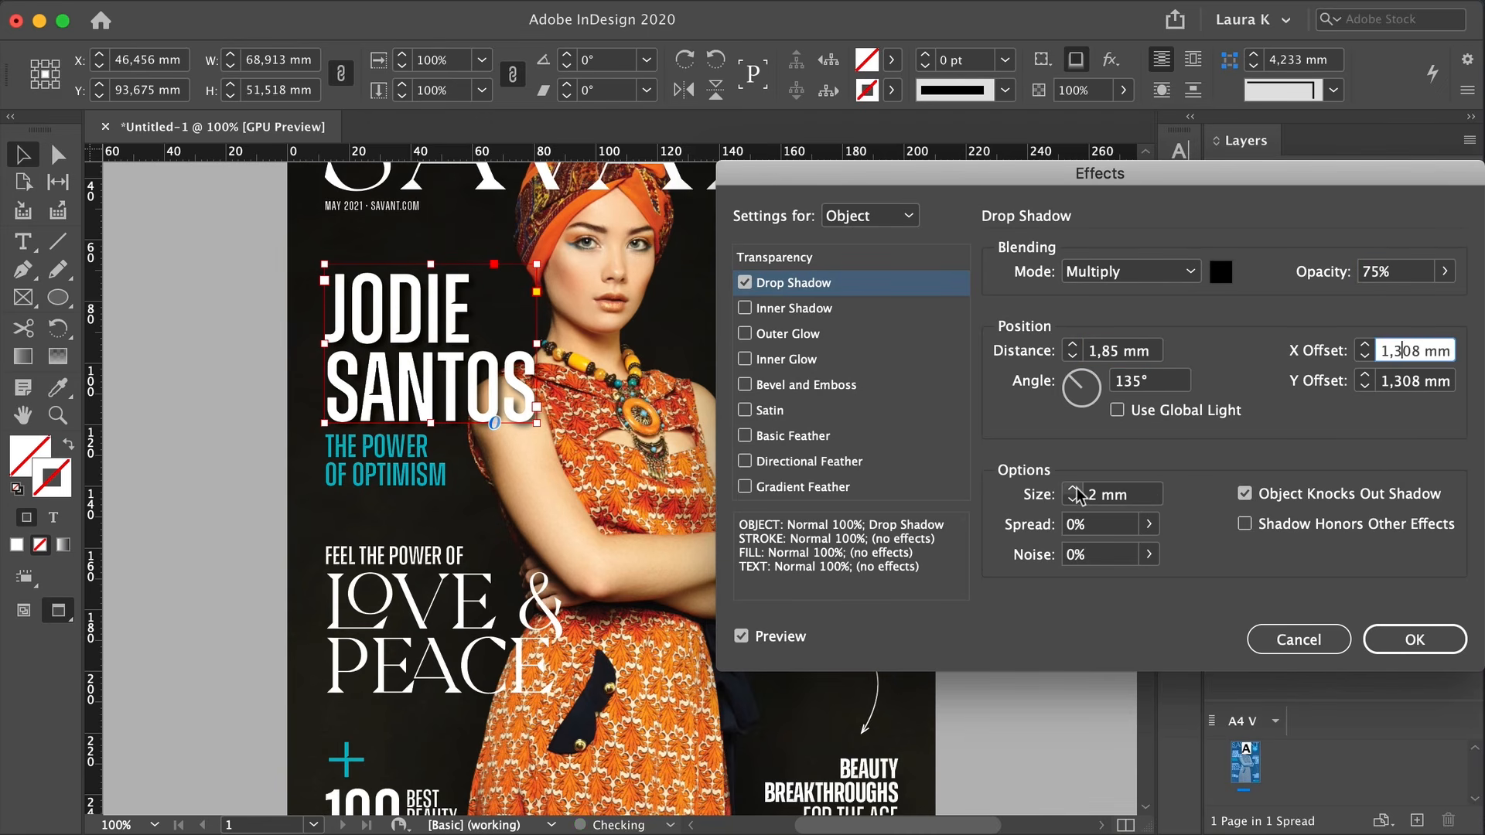
left_click(1442, 272)
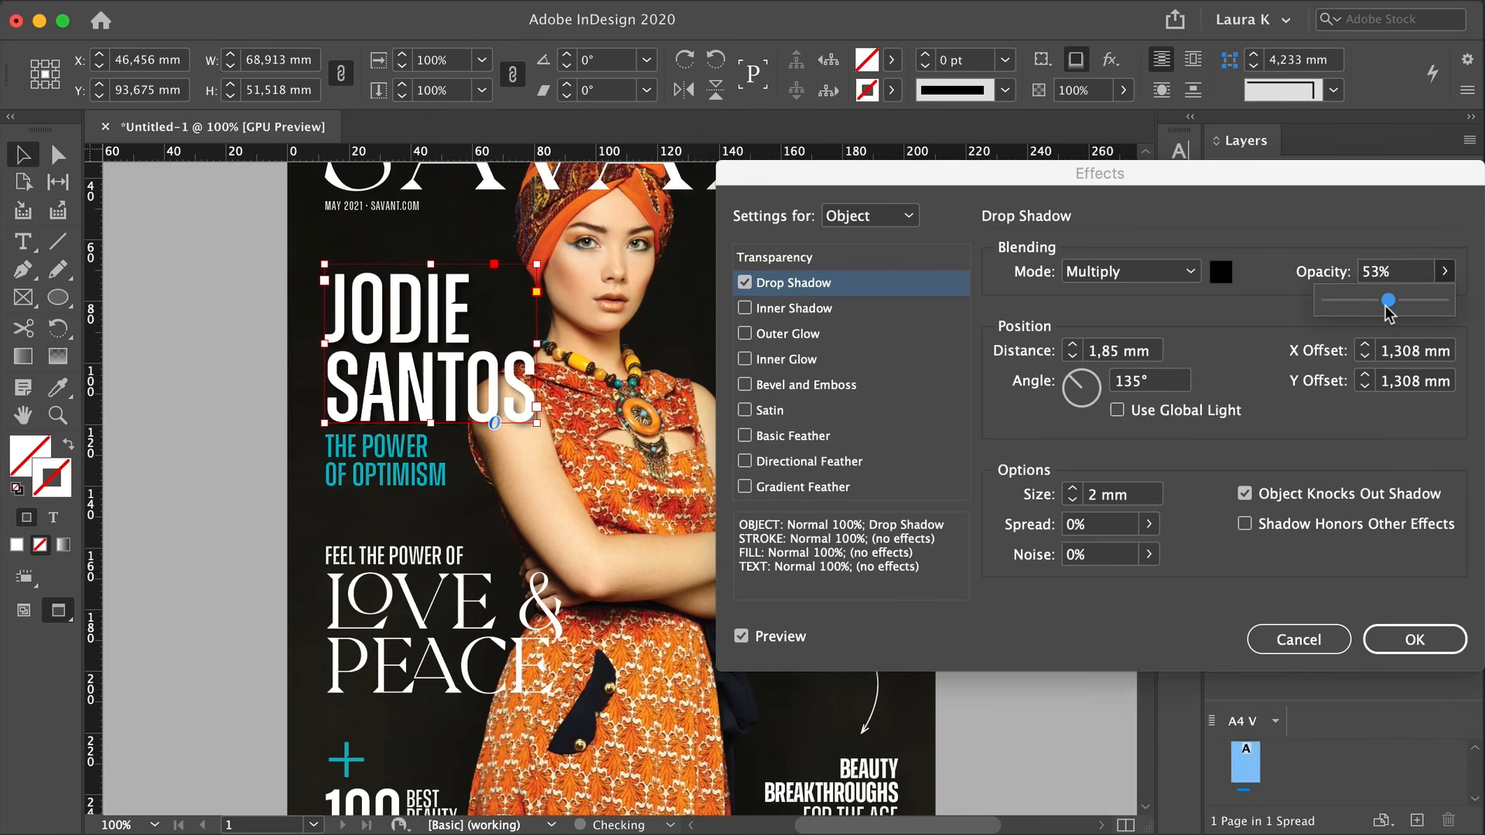
left_click(1415, 640)
left_click(232, 514)
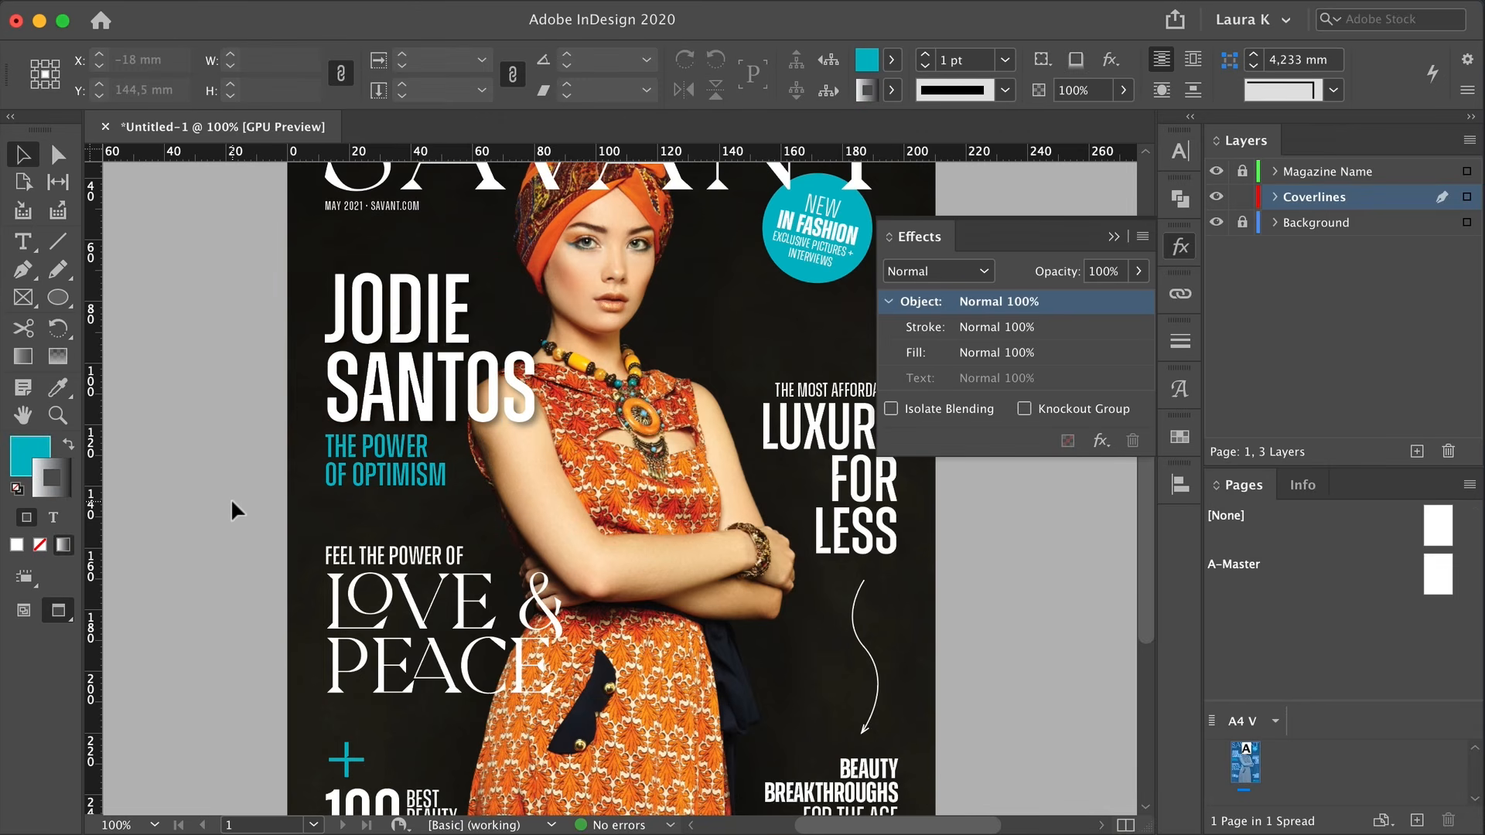
Add a drop shadow to the LOVE & PEACE coverline with 100% opacity, 2 mm distance and 2 mm size
scroll(232, 514, "down", 1)
left_click(526, 635)
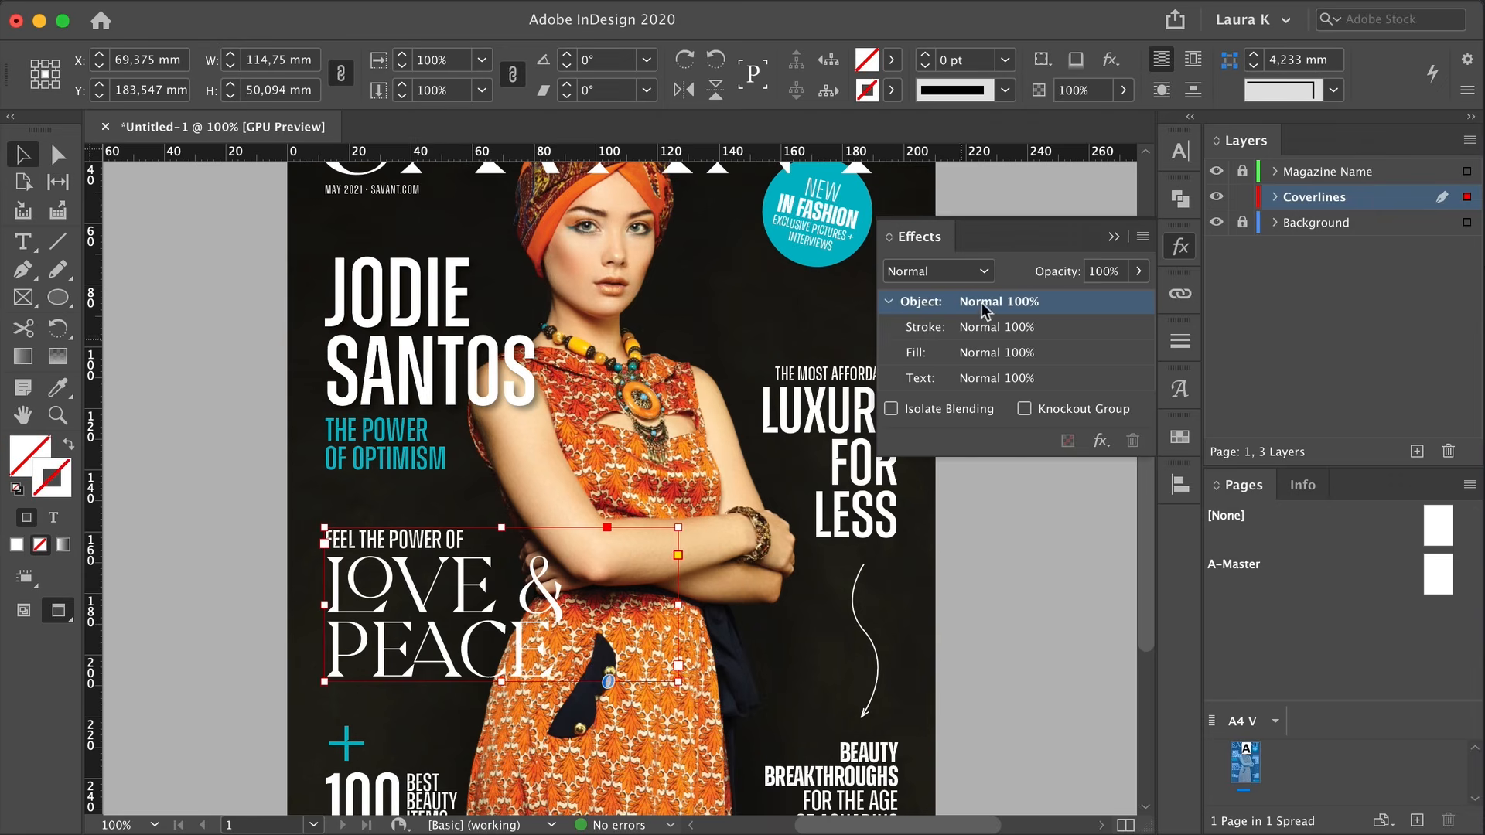
left_click(1143, 235)
mouse_move(1205, 271)
left_click(1098, 308)
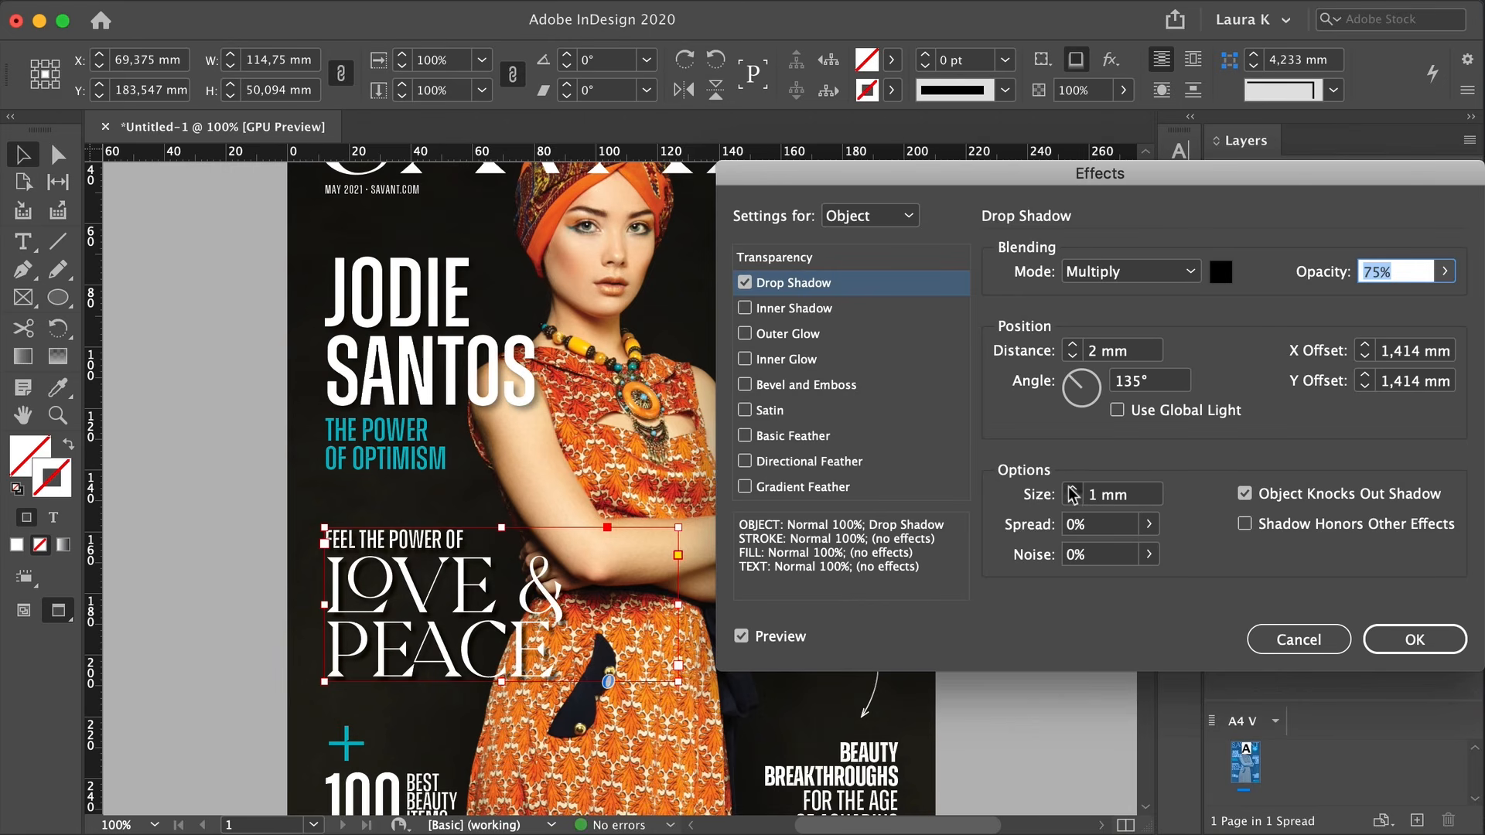
left_click_drag(1444, 271, 1433, 303)
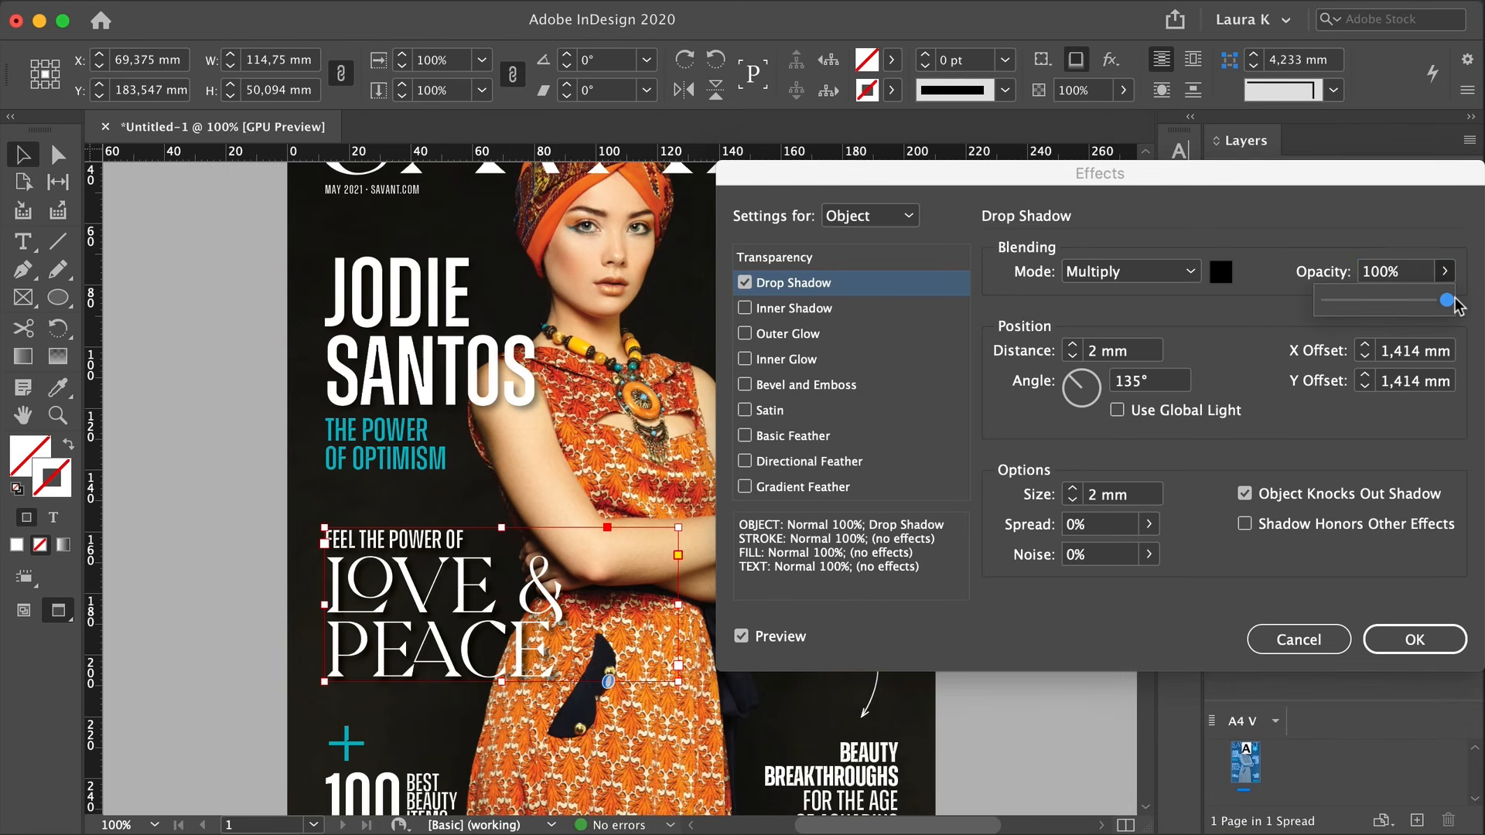
left_click(1072, 490)
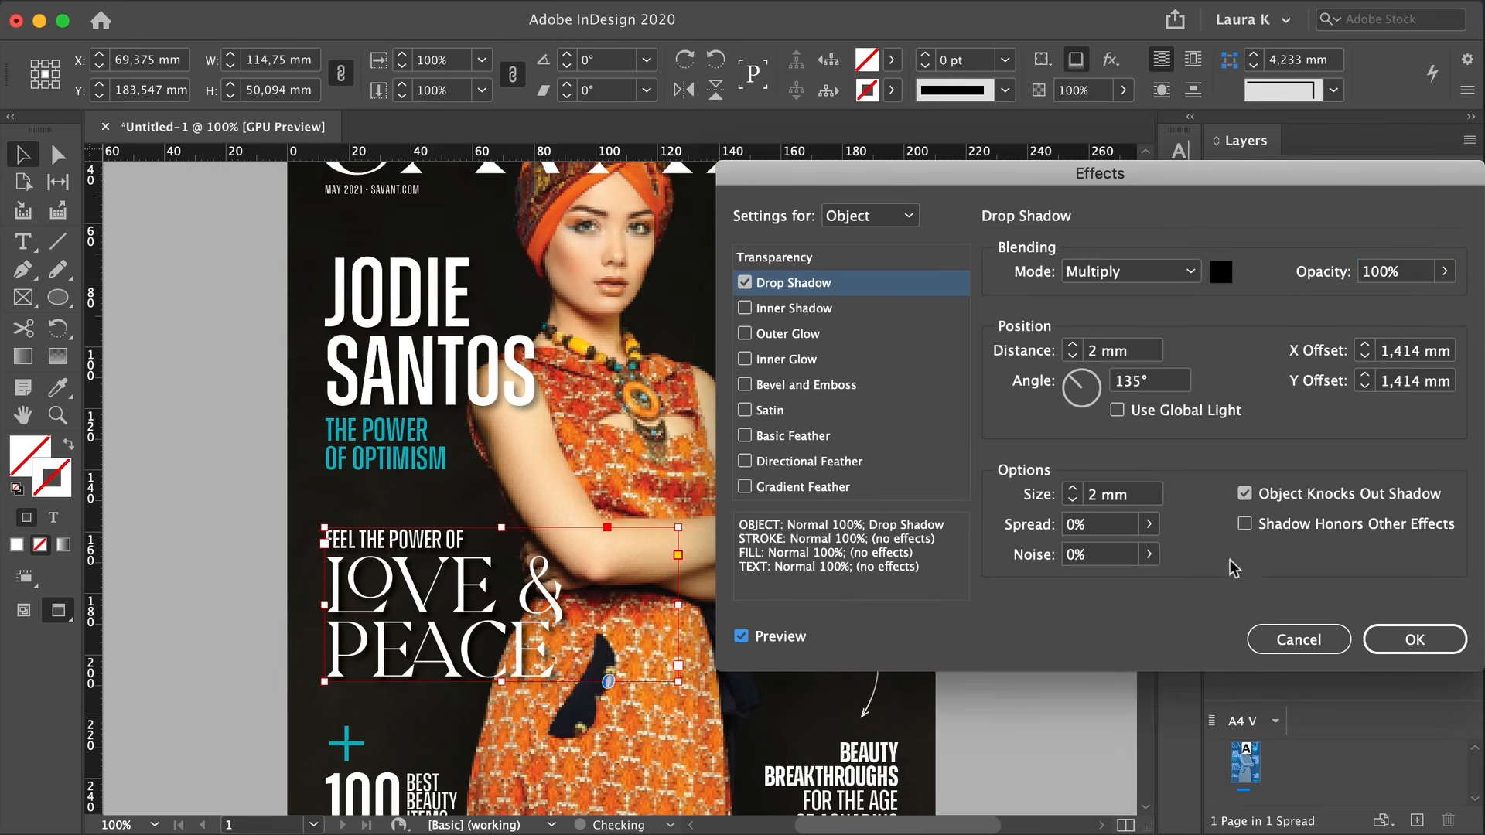
left_click(1416, 640)
left_click(206, 600)
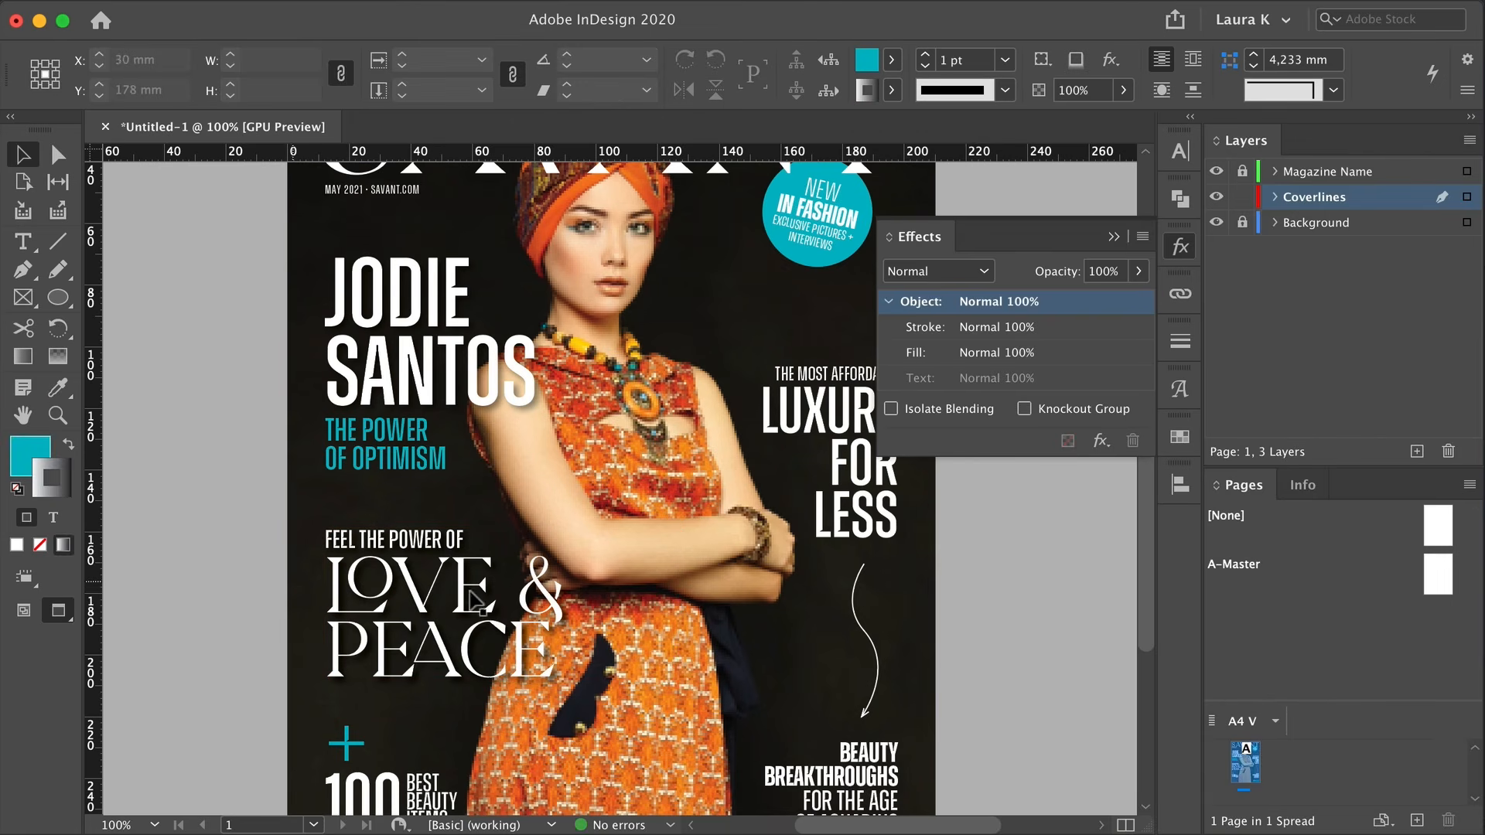
Show the layout guides and draw a white, unstroked rectangle 15 mm high in the bottom-left corner of the margins
scroll(666, 604, "down", 5)
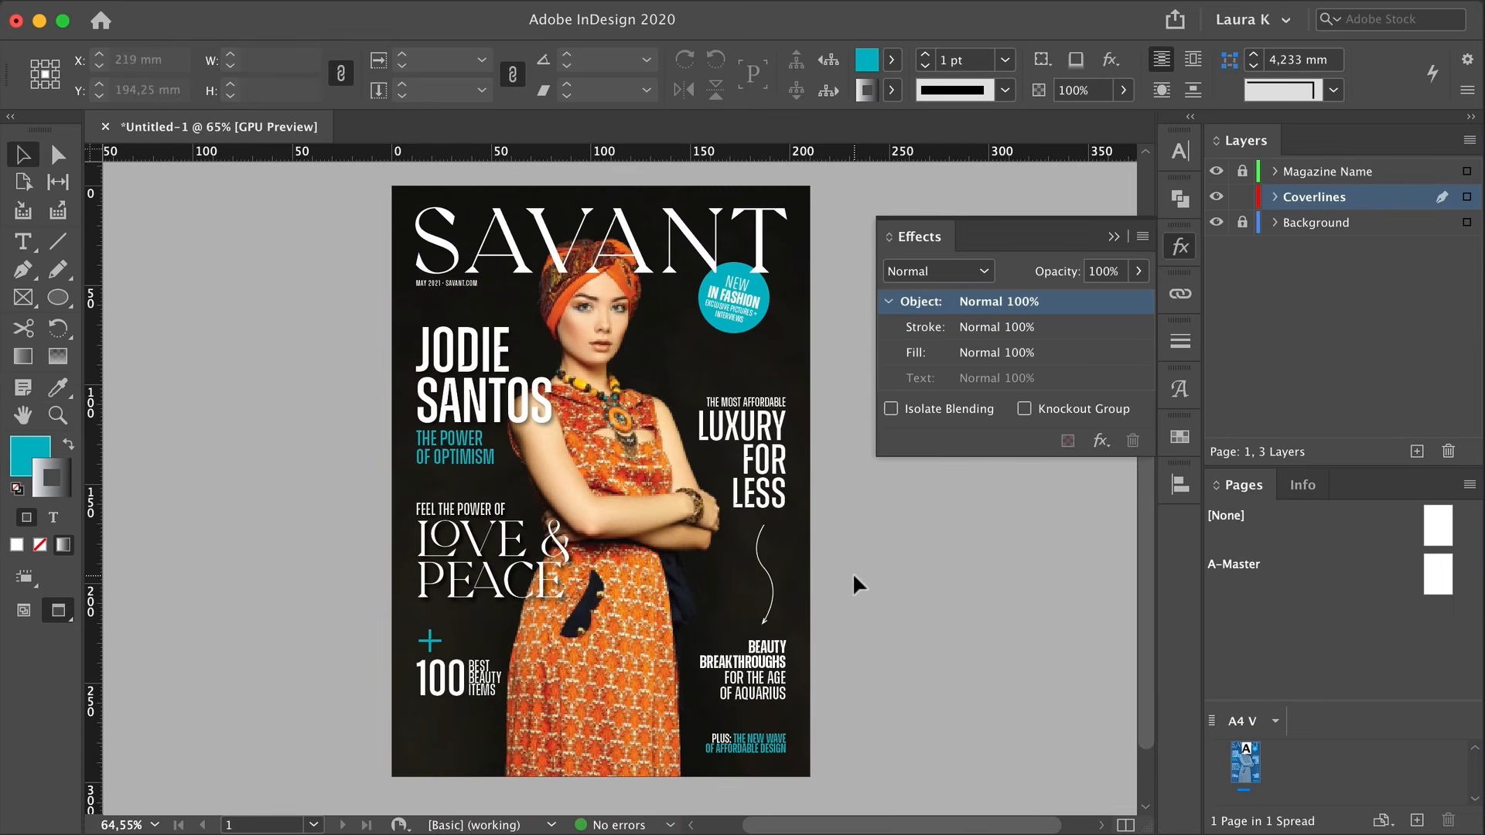
scroll(474, 680, "up", 4)
key("w")
left_click(40, 545)
key("m")
key("w")
key("w")
mouse_move(338, 600)
left_mouse_down()
mouse_move(530, 684)
mouse_move(453, 656)
mouse_move(365, 652)
left_mouse_up()
left_click(517, 679)
key("Tab")
type("15")
key("Return")
key("v")
left_click(458, 653)
key("Delete")
Place a copy of the PLUS coverline above the white rectangle and align its text left
left_click_drag(1070, 672, 427, 594)
double_click(529, 589)
key("super+a")
left_click(1229, 60)
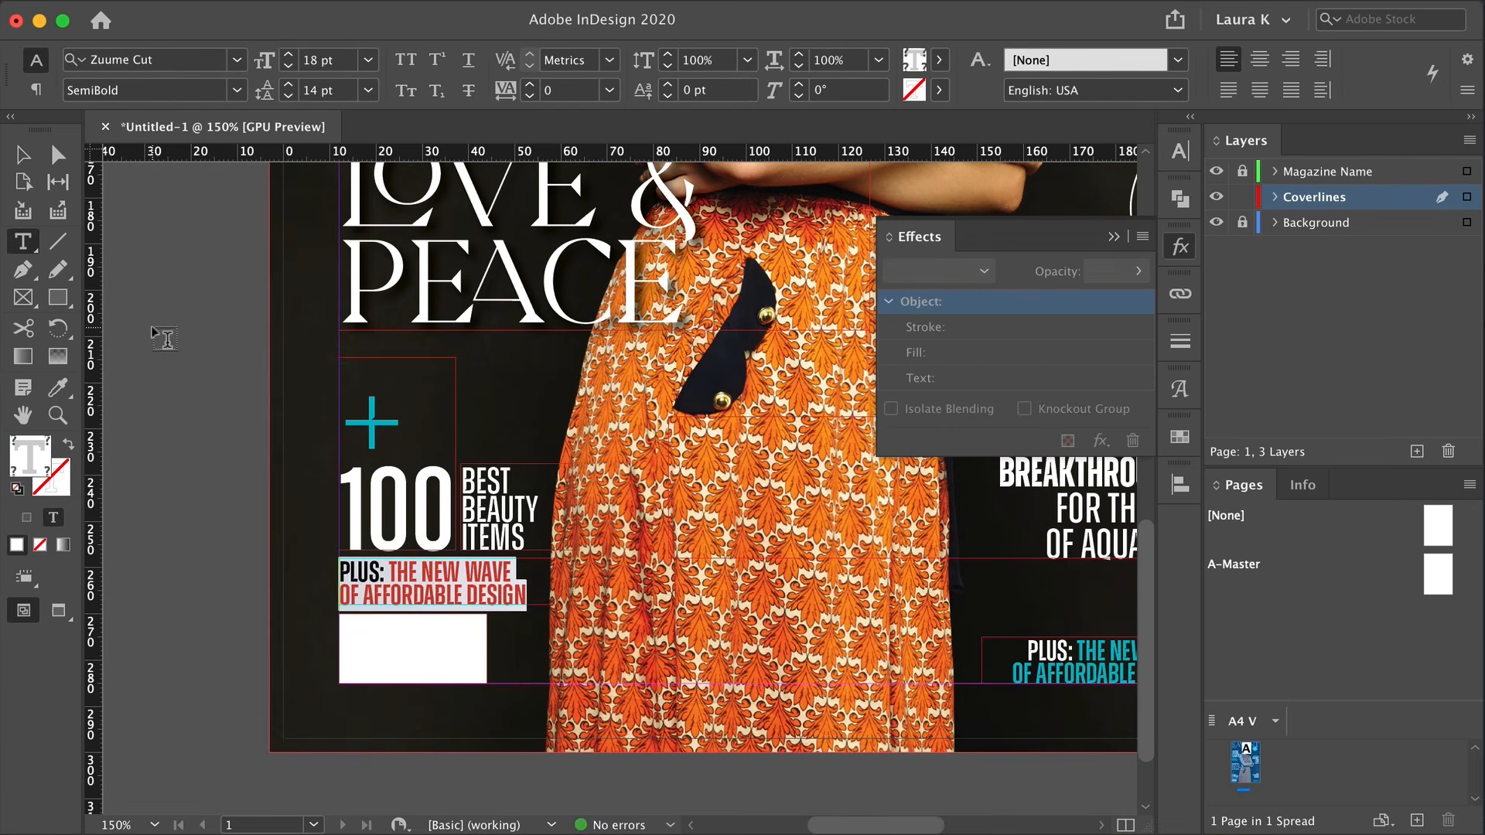
Set the copied text to 8 pt and replace it with a price line beginning "USA $5,"
double_click(318, 59)
type("8")
key("Return")
type("USA $5,")
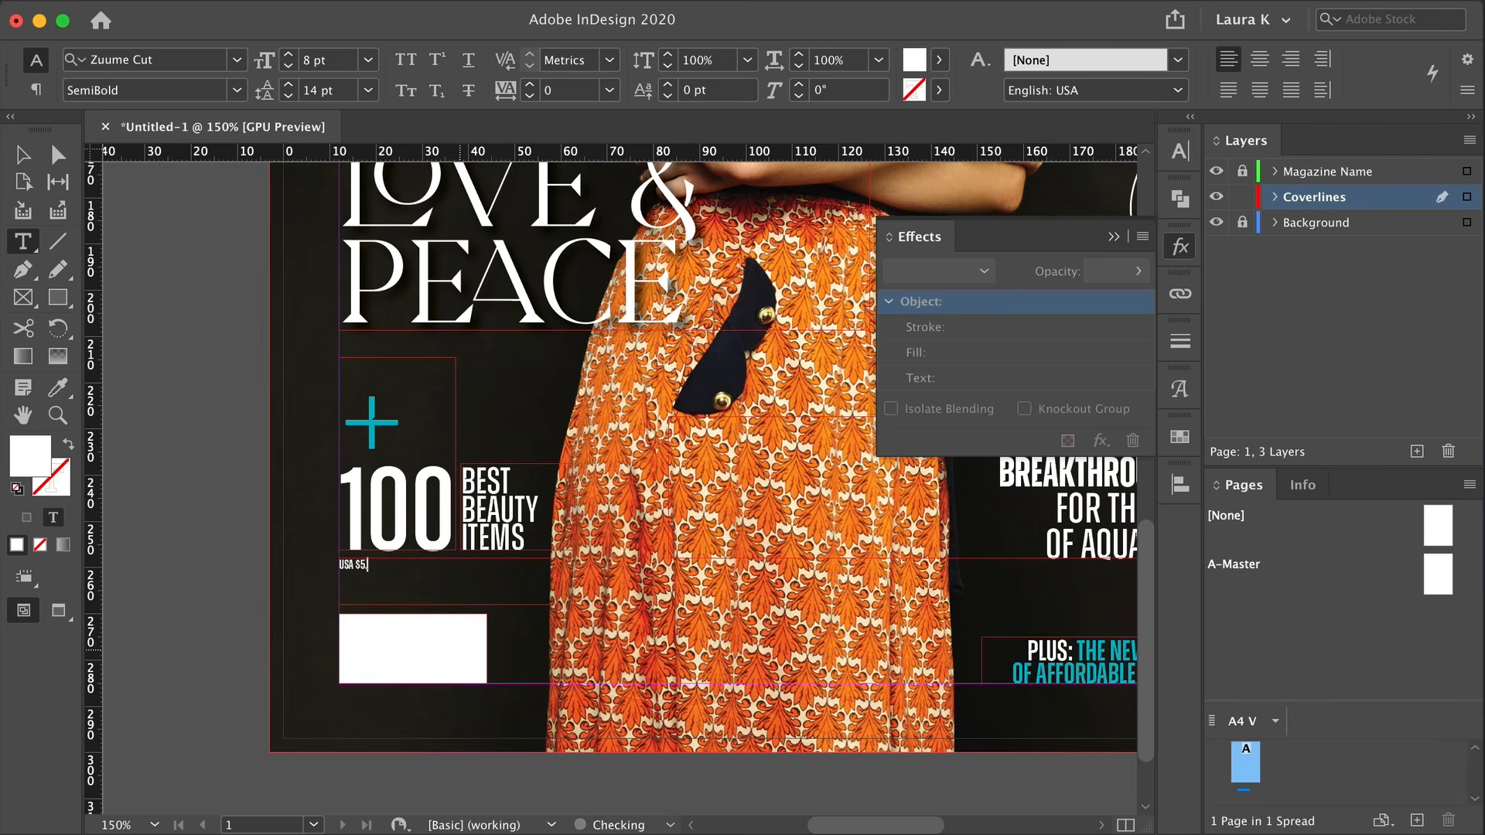
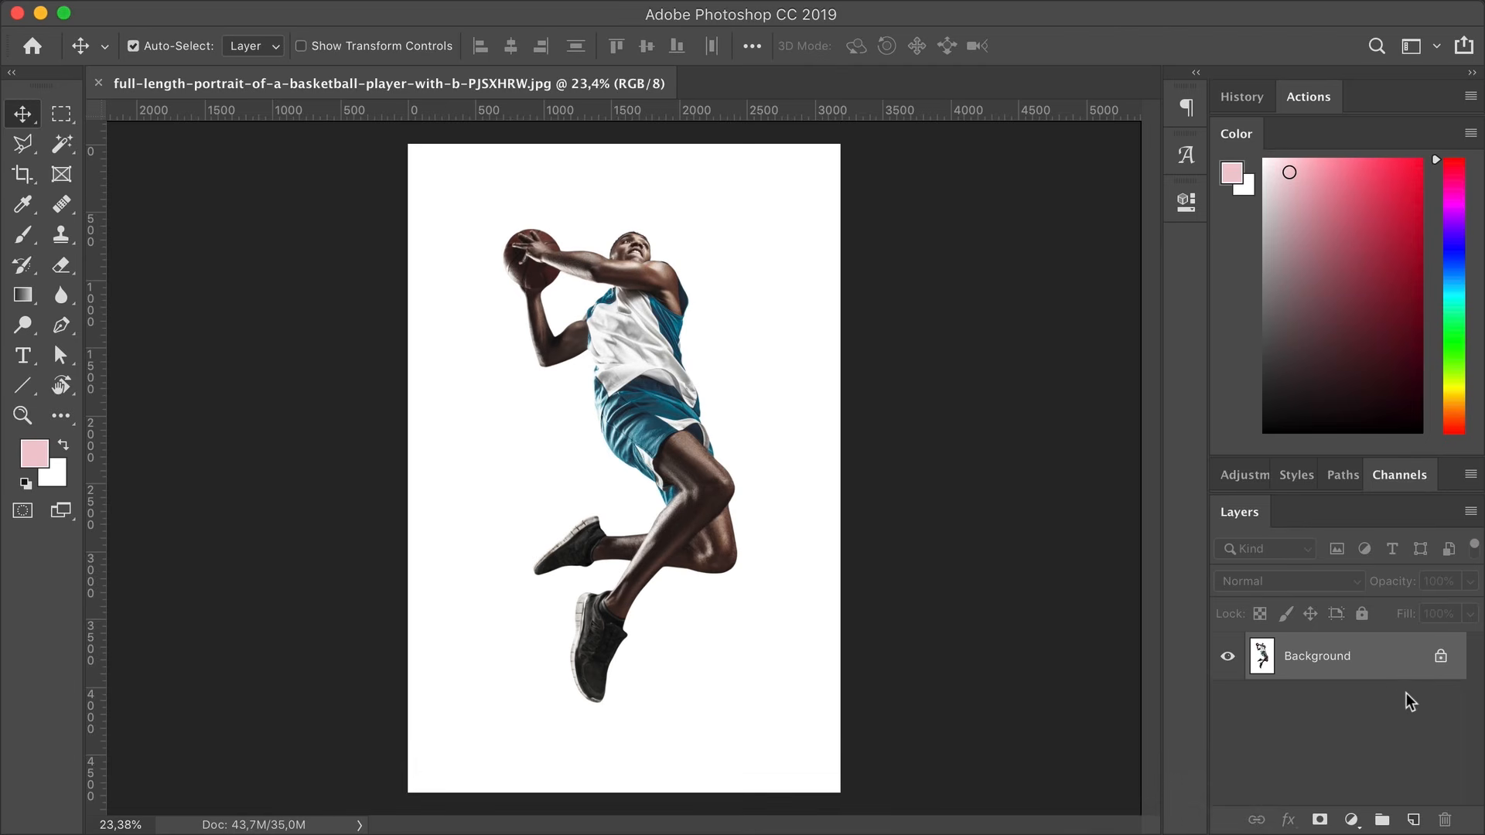
Duplicate the Background layer and add a layer mask to the copy
key("super+j")
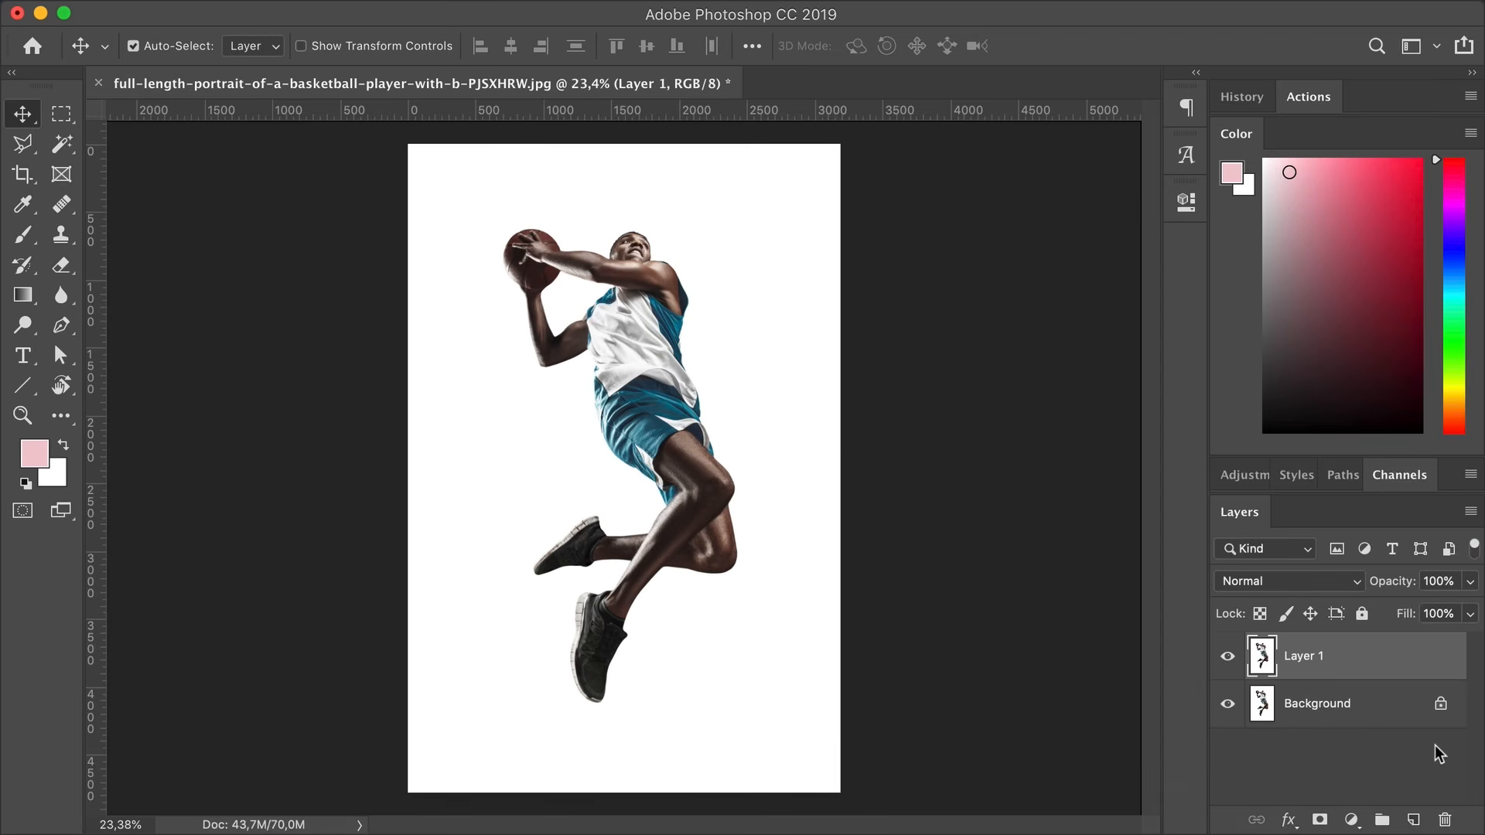
key("super+z")
left_click_drag(1397, 652, 1413, 816)
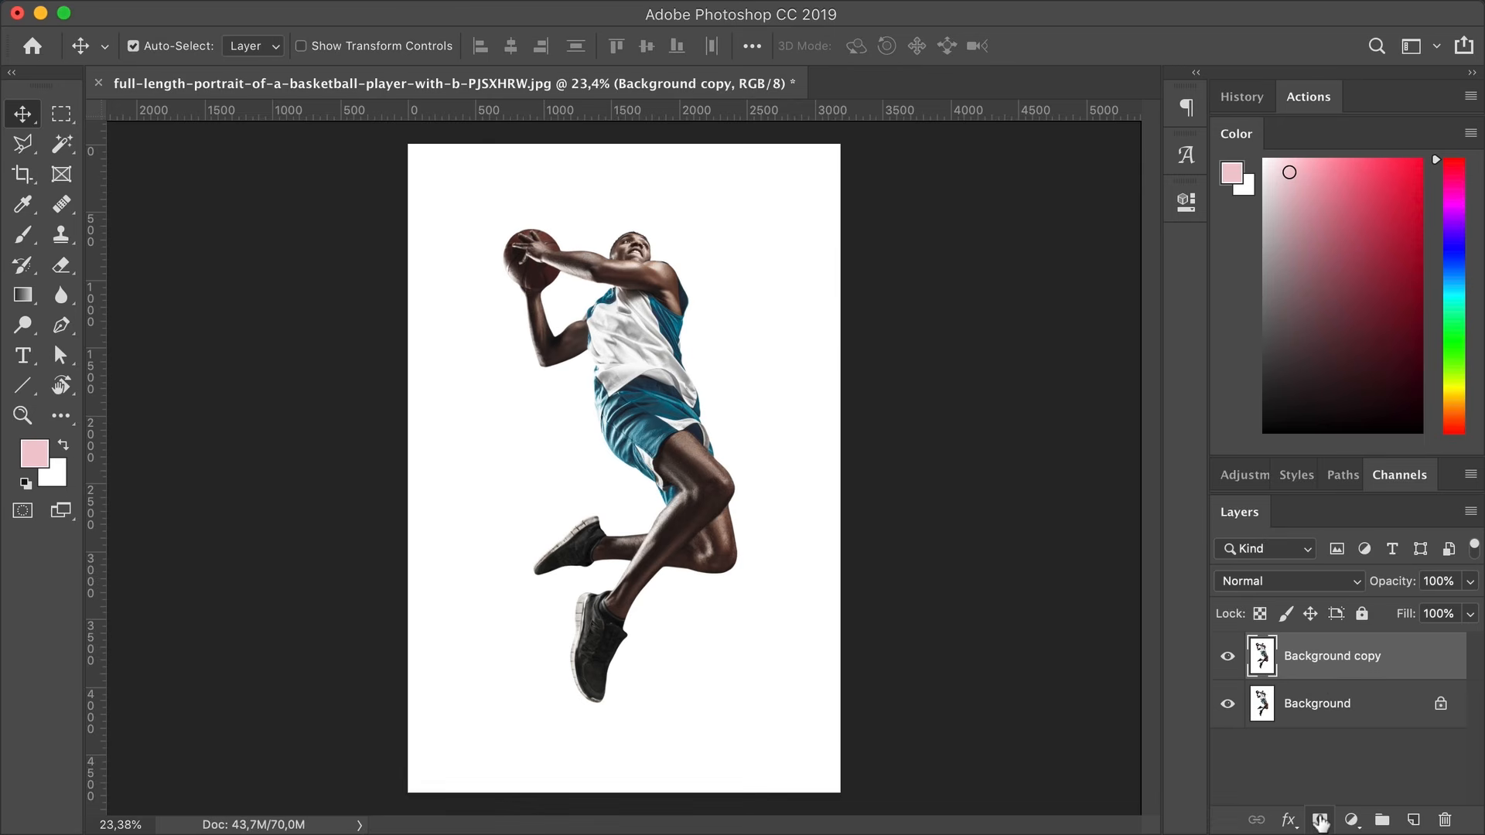
left_click(1321, 822)
Paint a first curved black stroke on the layer mask above and beside the basketball with a 300 px Brush
key("z")
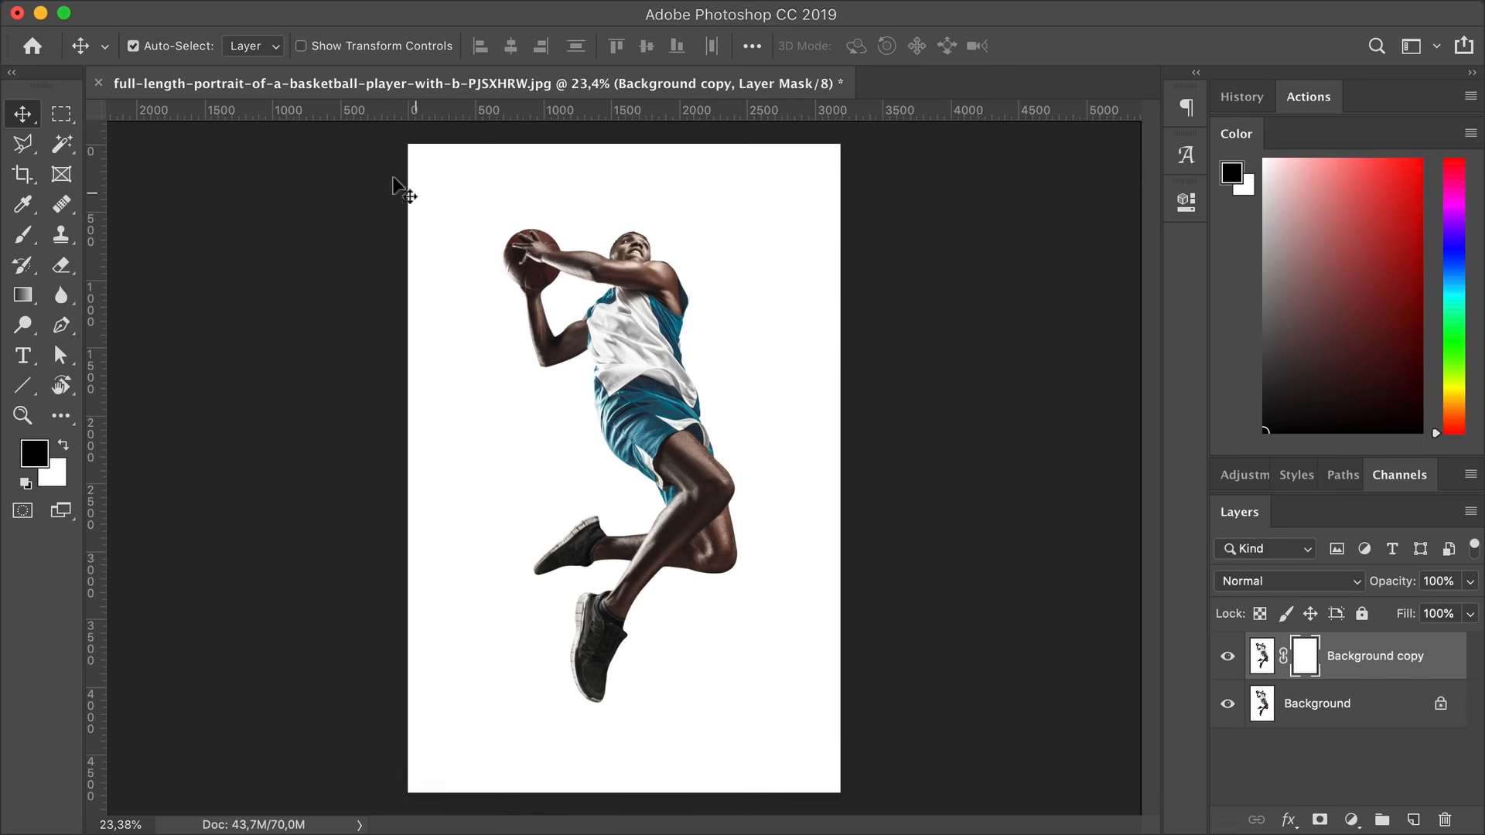
left_click_drag(397, 183, 719, 344)
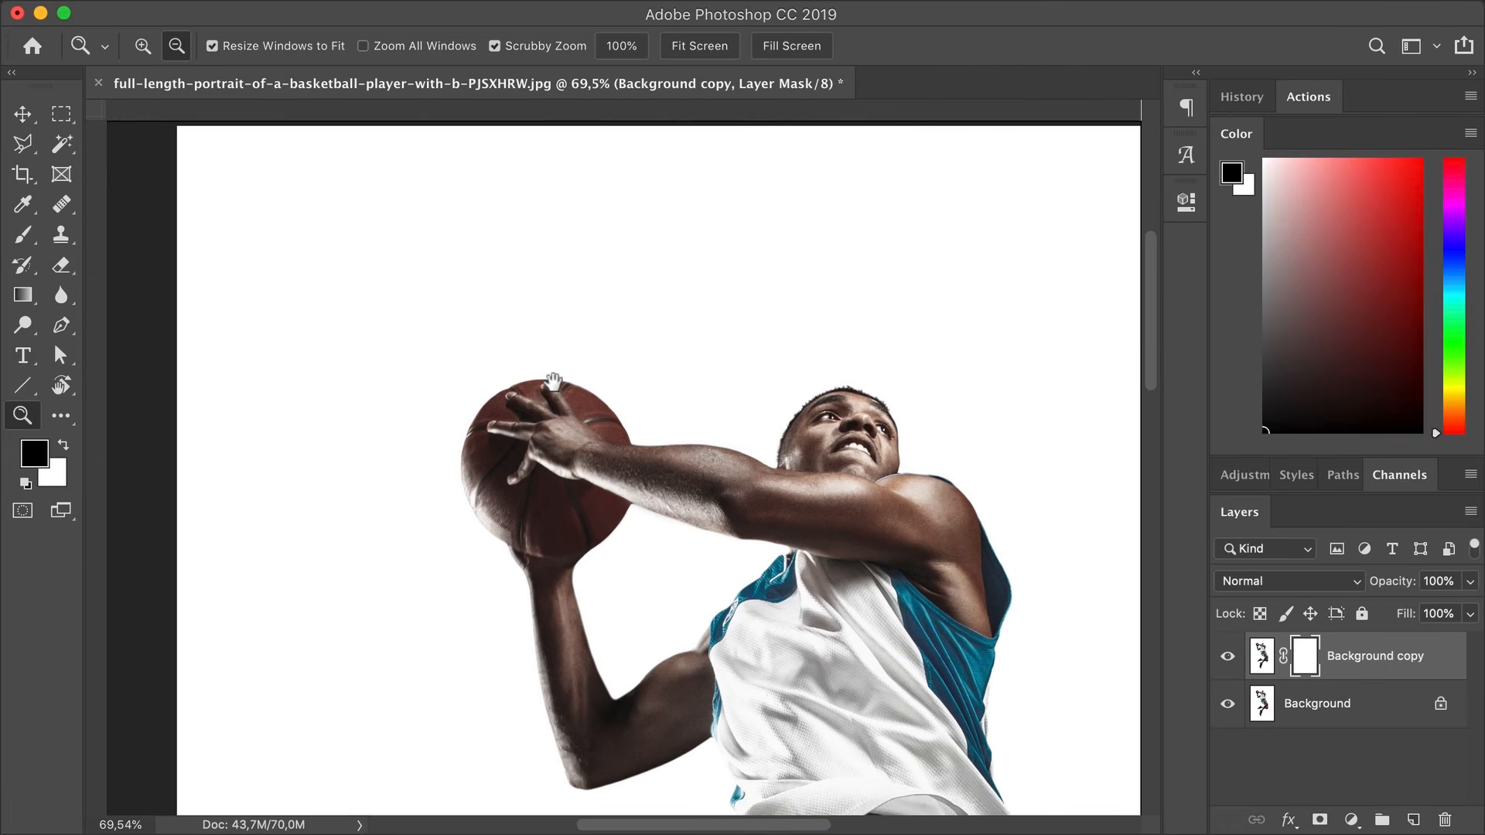
key("v")
key("b")
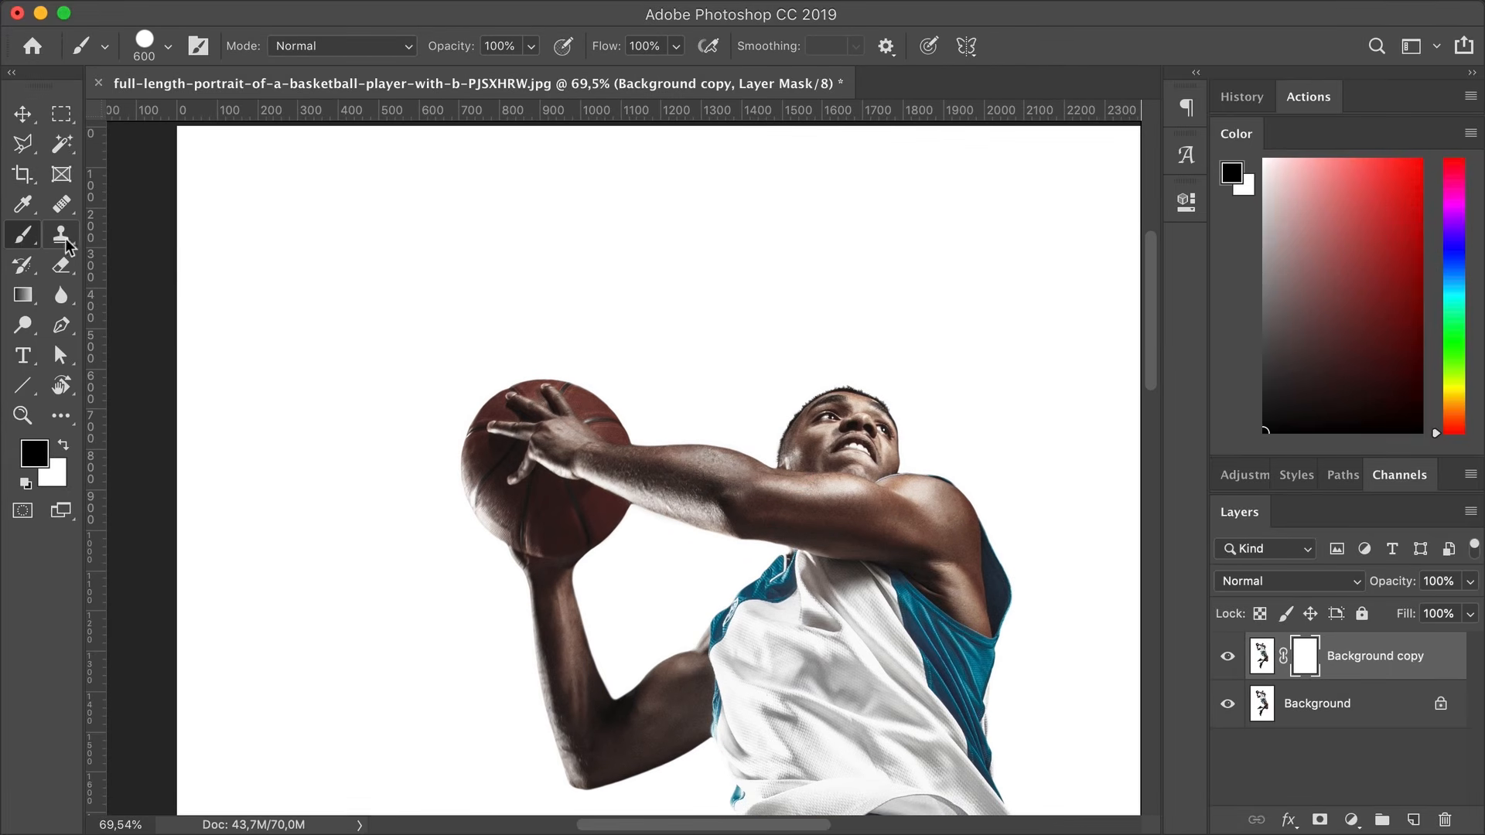
key("bracketleft")
key("bracketleft")
key("bracketleft")
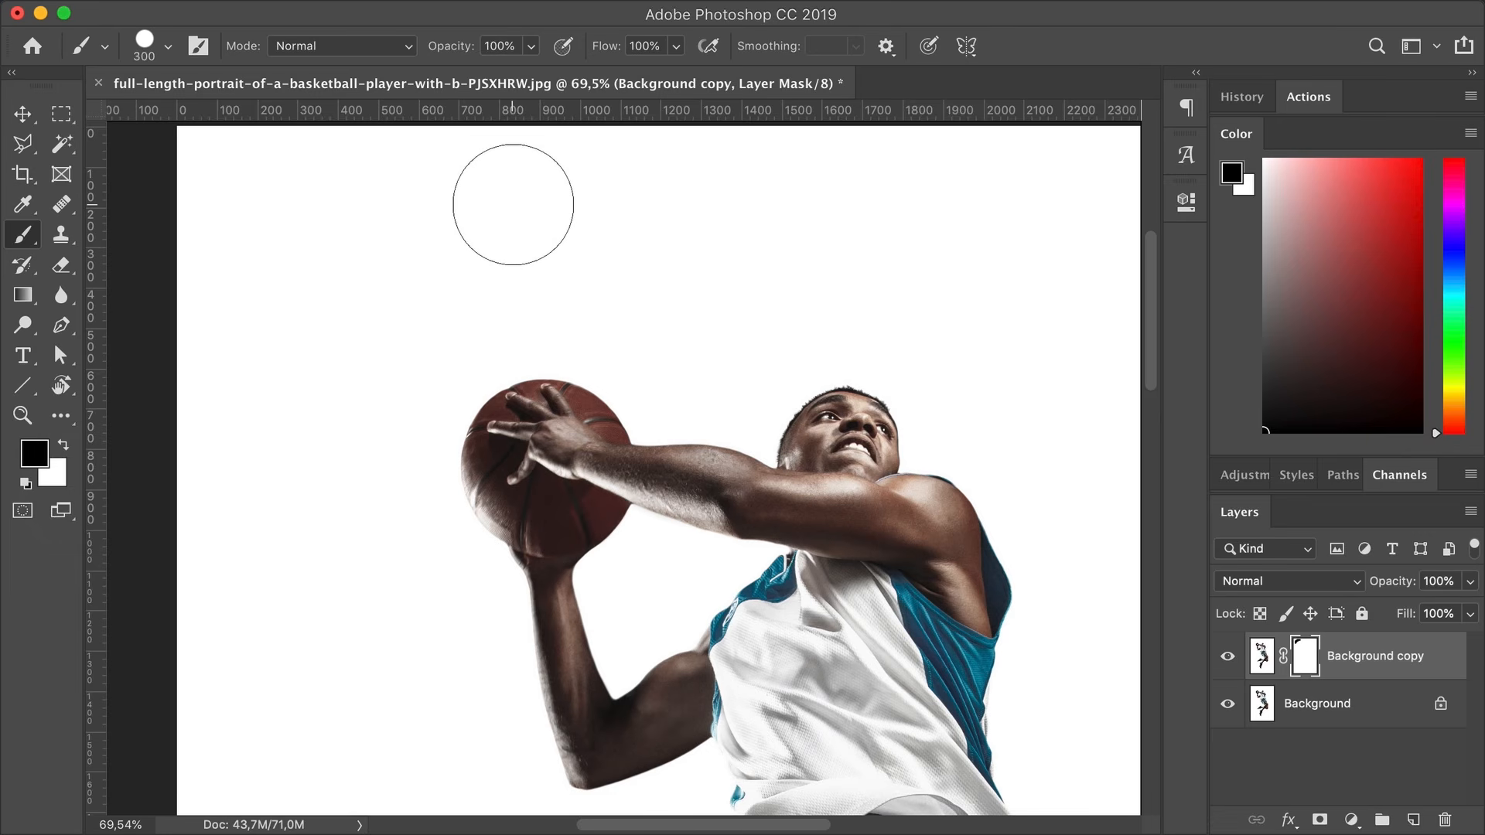
Show the mask as a red overlay and, starting with a 400 px Brush, roughly mask the white background around the ball and above the arm
key("bracketright")
key("backslash")
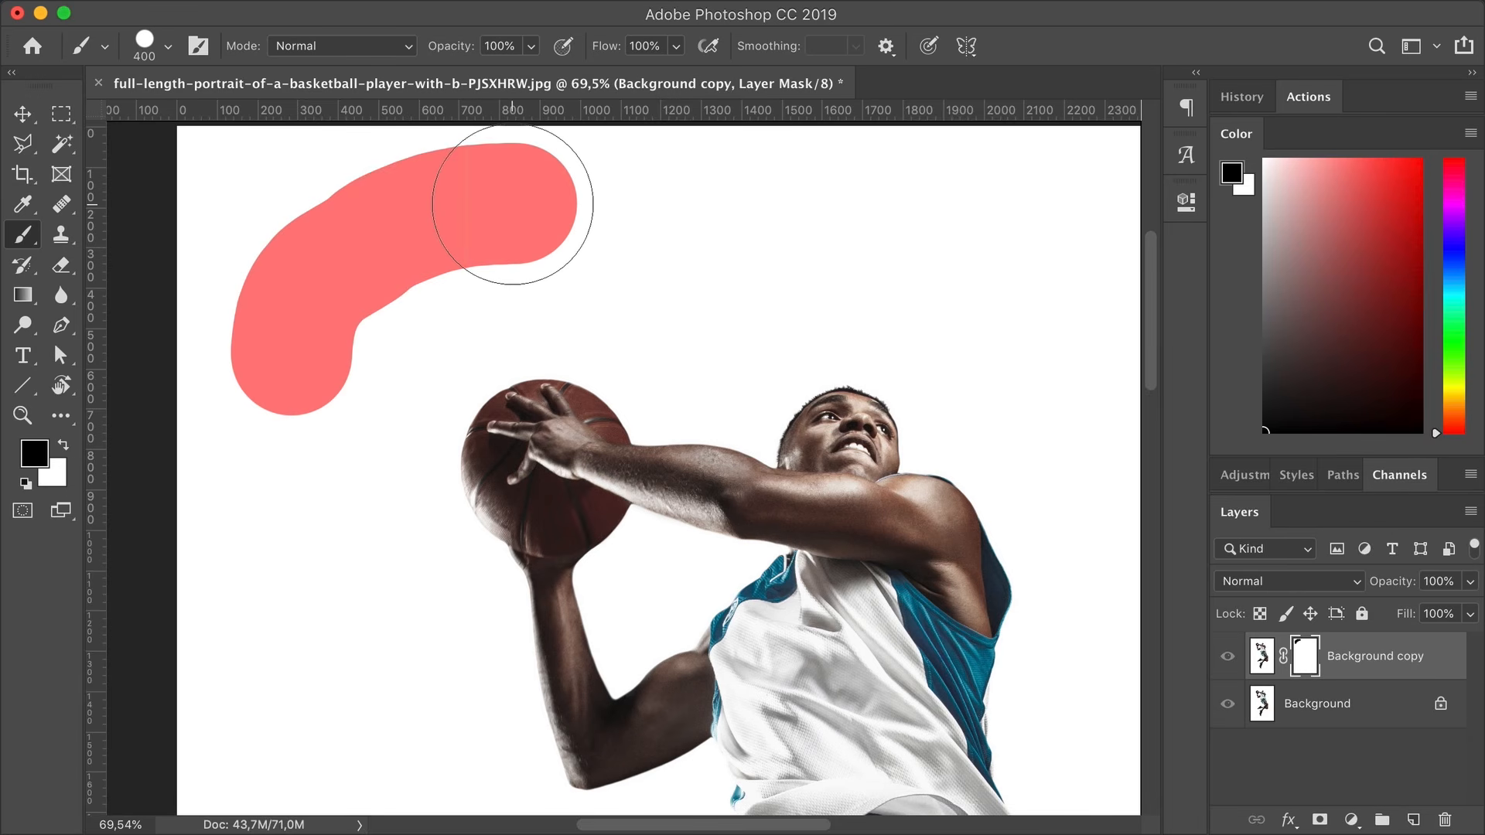
mouse_move(513, 205)
left_mouse_down()
mouse_move(403, 270)
mouse_move(216, 340)
mouse_move(324, 179)
mouse_move(198, 187)
mouse_move(459, 165)
mouse_move(906, 169)
mouse_move(688, 240)
mouse_move(209, 352)
mouse_move(213, 656)
mouse_move(330, 347)
mouse_move(284, 593)
mouse_move(342, 424)
mouse_move(333, 397)
mouse_move(321, 570)
left_mouse_up()
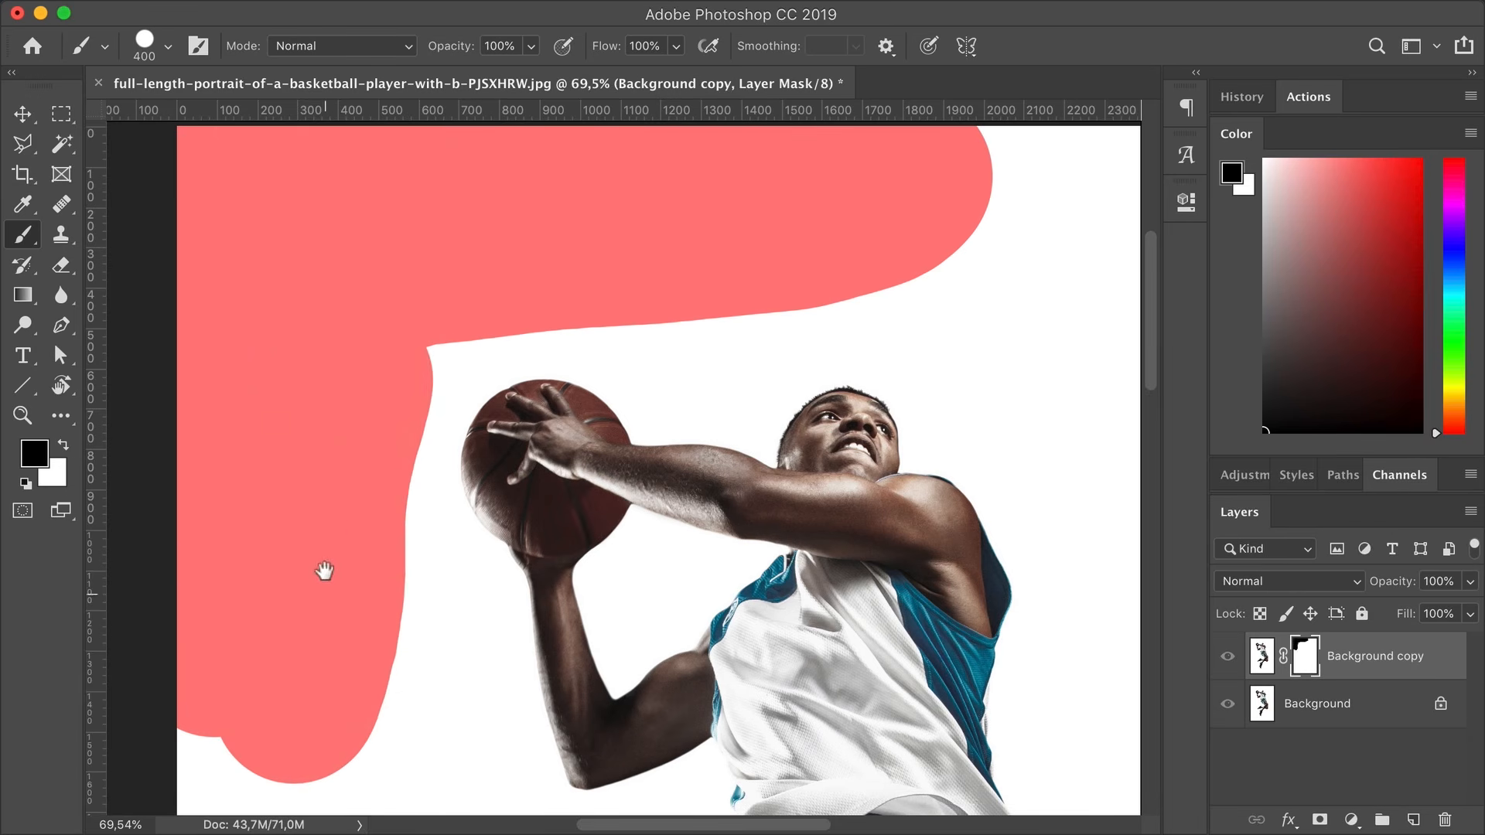
scroll(321, 570, "down", 5)
mouse_move(411, 379)
left_mouse_down()
mouse_move(427, 638)
mouse_move(433, 445)
mouse_move(508, 704)
mouse_move(598, 677)
mouse_move(627, 652)
mouse_move(552, 653)
mouse_move(413, 569)
mouse_move(134, 593)
mouse_move(203, 686)
mouse_move(477, 719)
mouse_move(174, 690)
mouse_move(291, 753)
mouse_move(563, 775)
mouse_move(646, 762)
mouse_move(632, 693)
mouse_move(531, 646)
mouse_move(467, 588)
left_mouse_up()
mouse_move(387, 345)
left_mouse_down()
mouse_move(340, 581)
mouse_move(325, 391)
mouse_move(440, 273)
mouse_move(608, 288)
mouse_move(665, 347)
mouse_move(770, 294)
mouse_move(930, 270)
mouse_move(976, 191)
mouse_move(830, 288)
left_mouse_up()
Mask the white background along the upper edge of the outstretched forearm with a 50 px Brush
key("z")
left_click_drag(606, 360, 698, 455)
key("b")
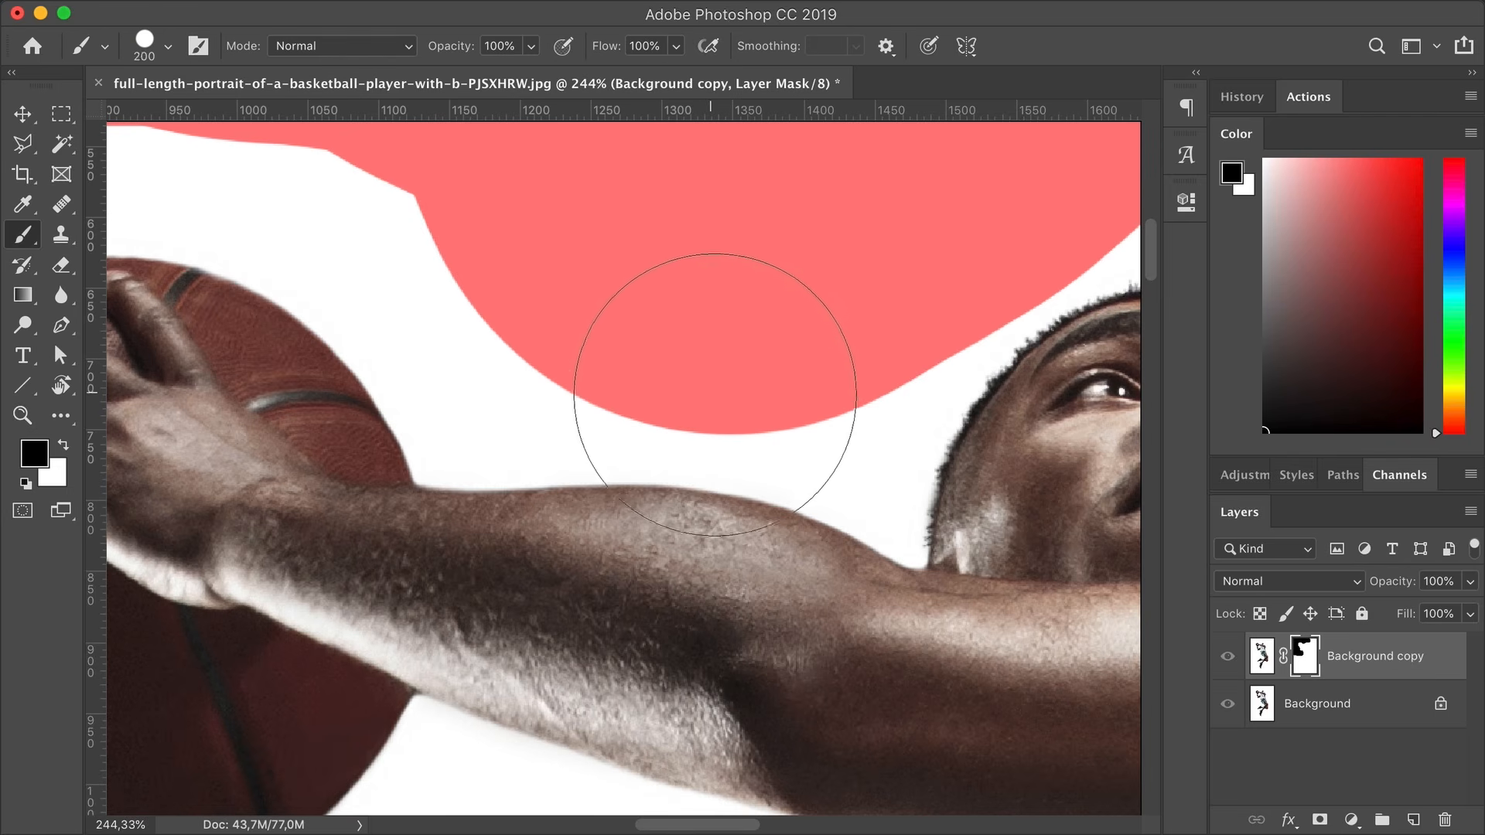
key("bracketleft")
key("bracketleft")
key("bracketleft")
key("bracketleft")
key("bracketleft")
key("bracketleft")
key("bracketleft")
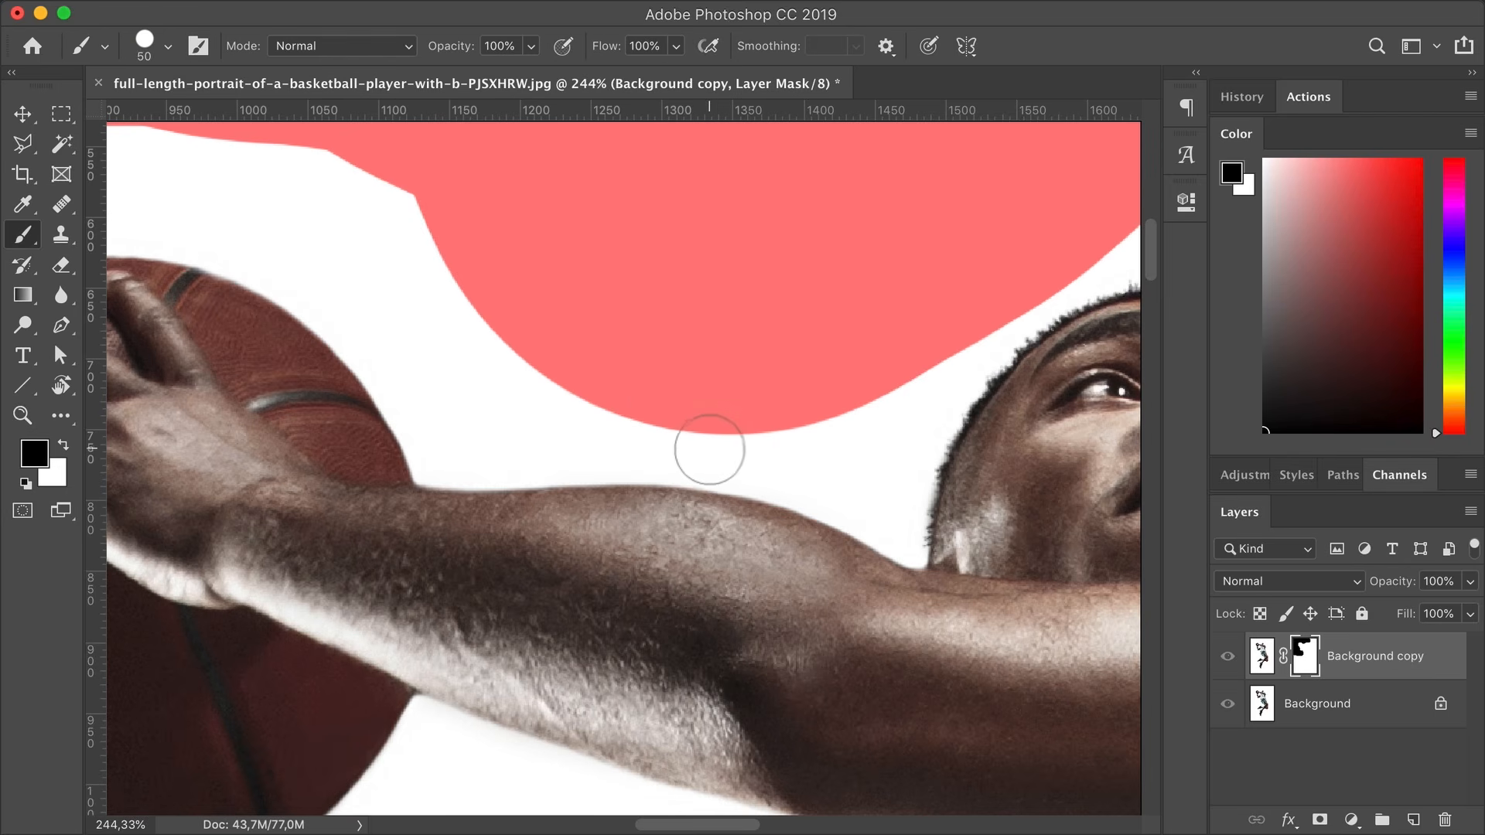
left_click(709, 454)
mouse_move(703, 451)
left_mouse_down()
mouse_move(575, 447)
mouse_move(611, 447)
left_mouse_up()
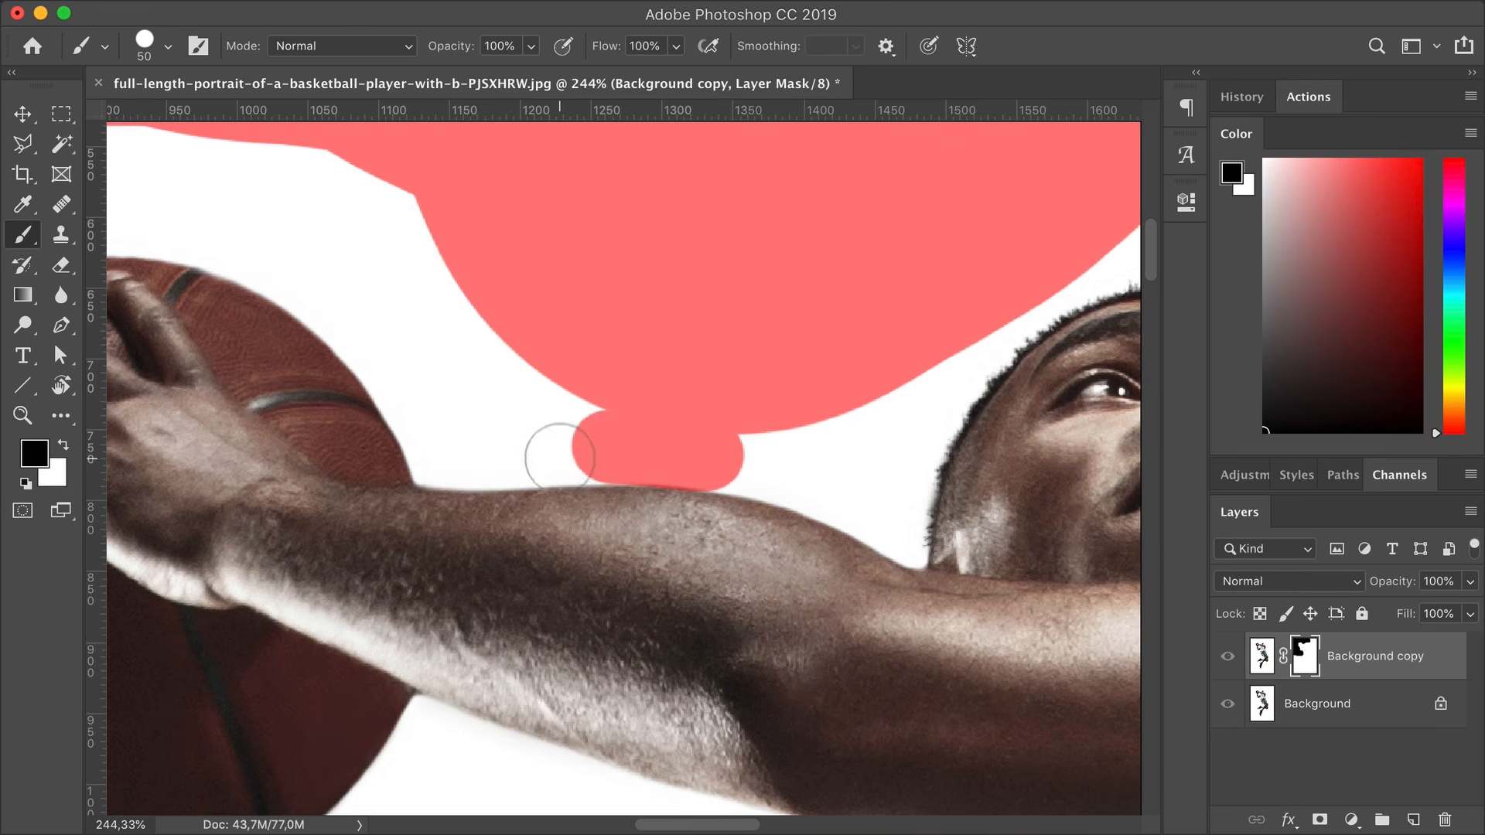
left_click(677, 317)
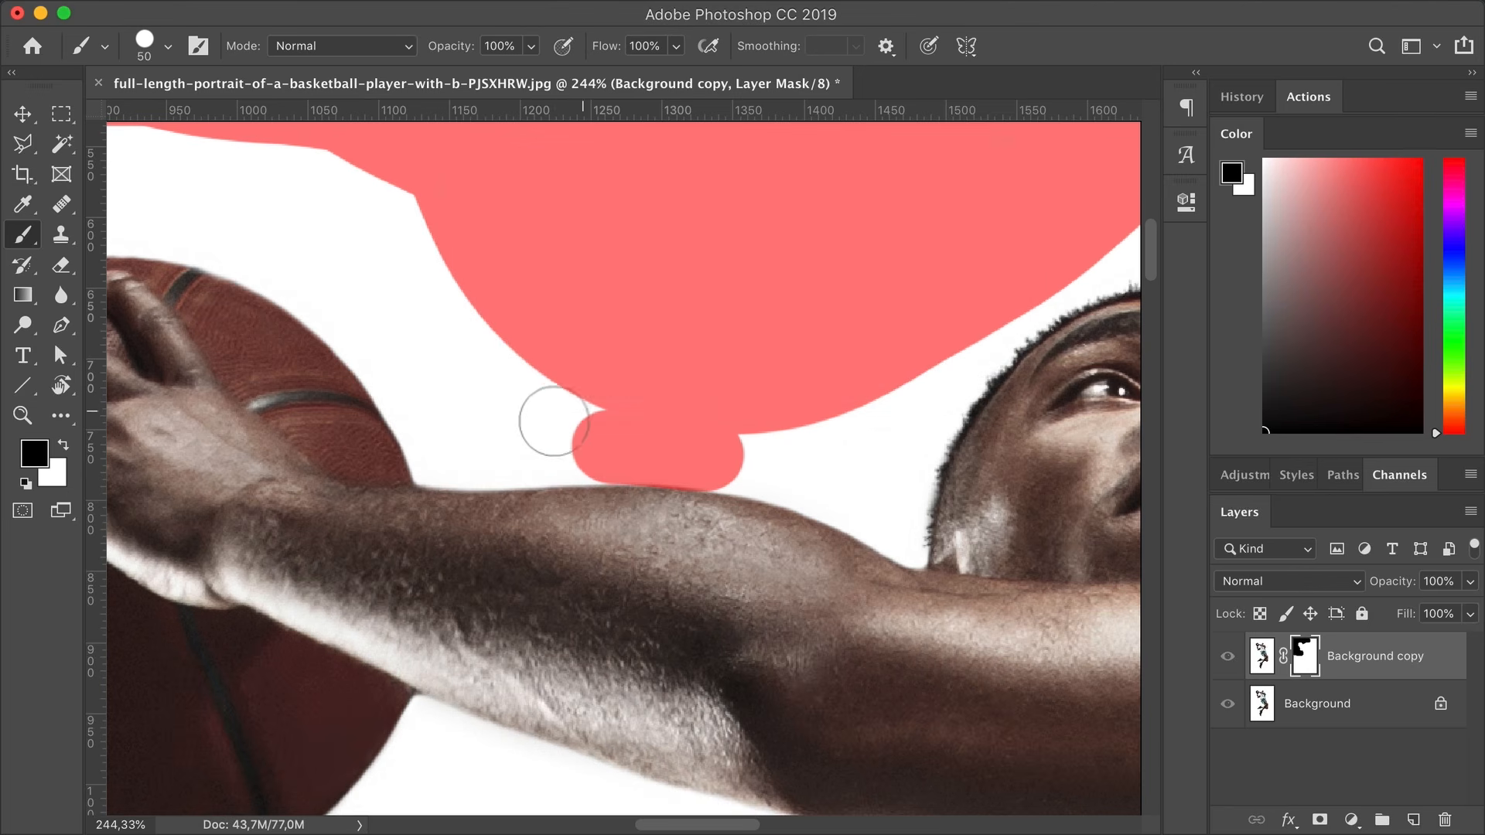
mouse_move(546, 452)
left_mouse_down()
mouse_move(439, 452)
mouse_move(447, 464)
mouse_move(430, 470)
mouse_move(607, 469)
left_mouse_up()
Mask closely along the wrist side and upper edge of the basketball with a 25 px Brush
key("bracketleft")
key("bracketleft")
key("bracketleft")
key("bracketleft")
key("bracketleft")
mouse_move(443, 472)
left_mouse_down()
mouse_move(344, 336)
mouse_move(526, 363)
mouse_move(355, 305)
mouse_move(391, 281)
left_mouse_up()
left_click_drag(391, 281, 720, 440)
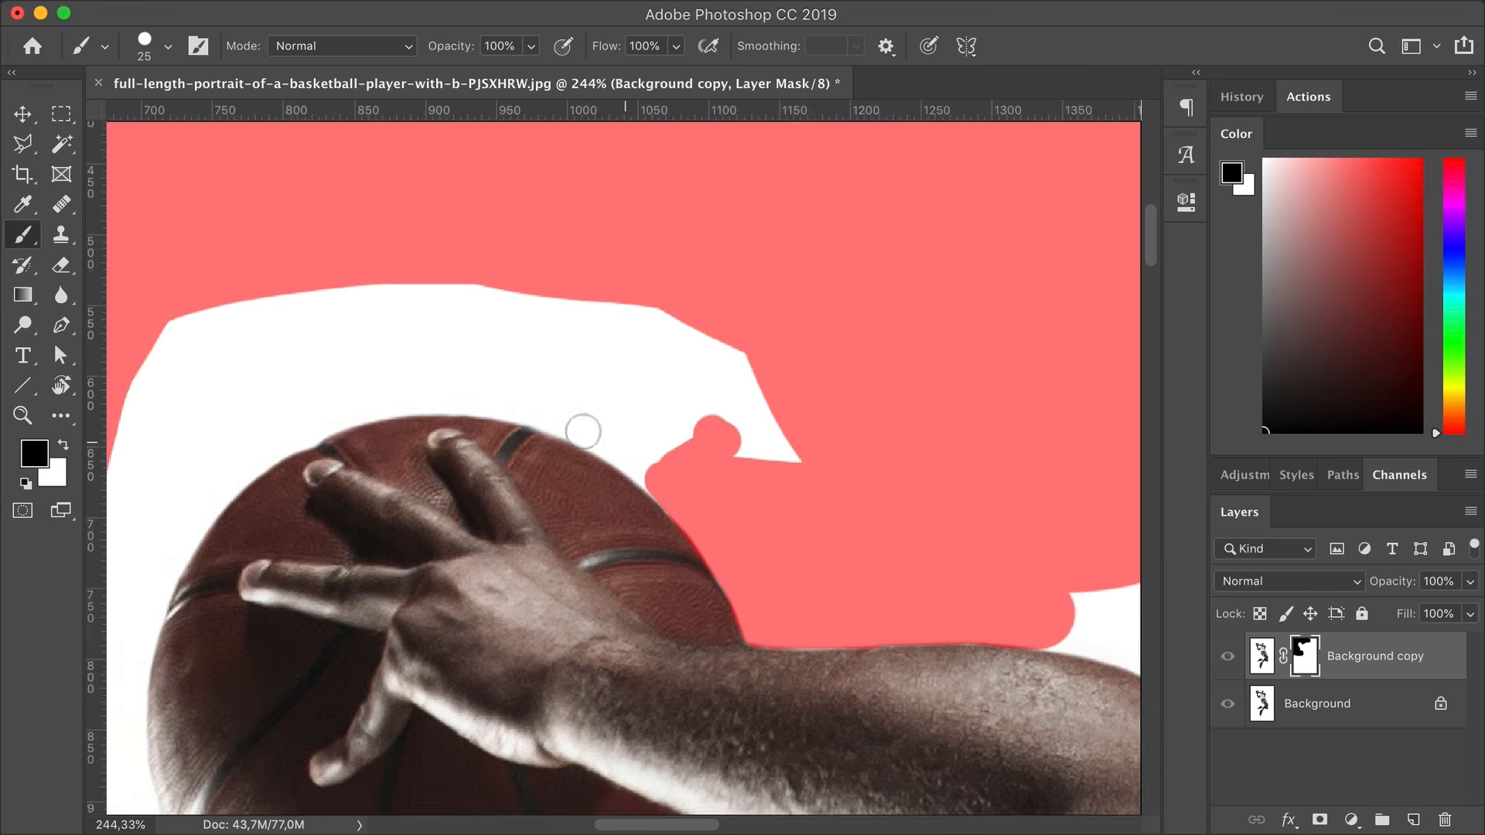
left_click_drag(520, 412, 543, 418)
mouse_move(444, 395)
left_mouse_down()
mouse_move(565, 417)
mouse_move(642, 452)
mouse_move(702, 512)
left_mouse_up()
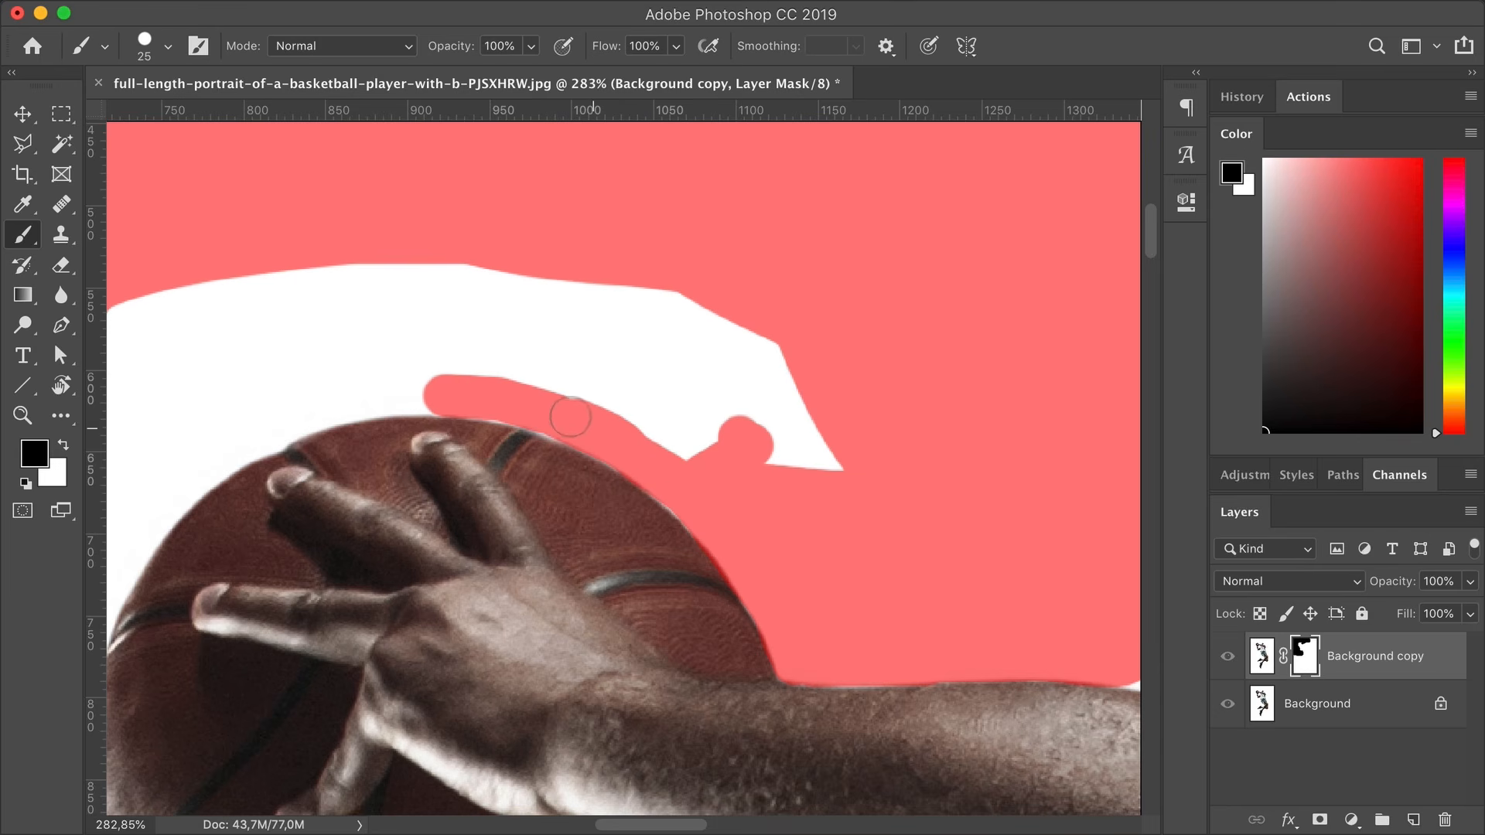
scroll(464, 387, "left", 5)
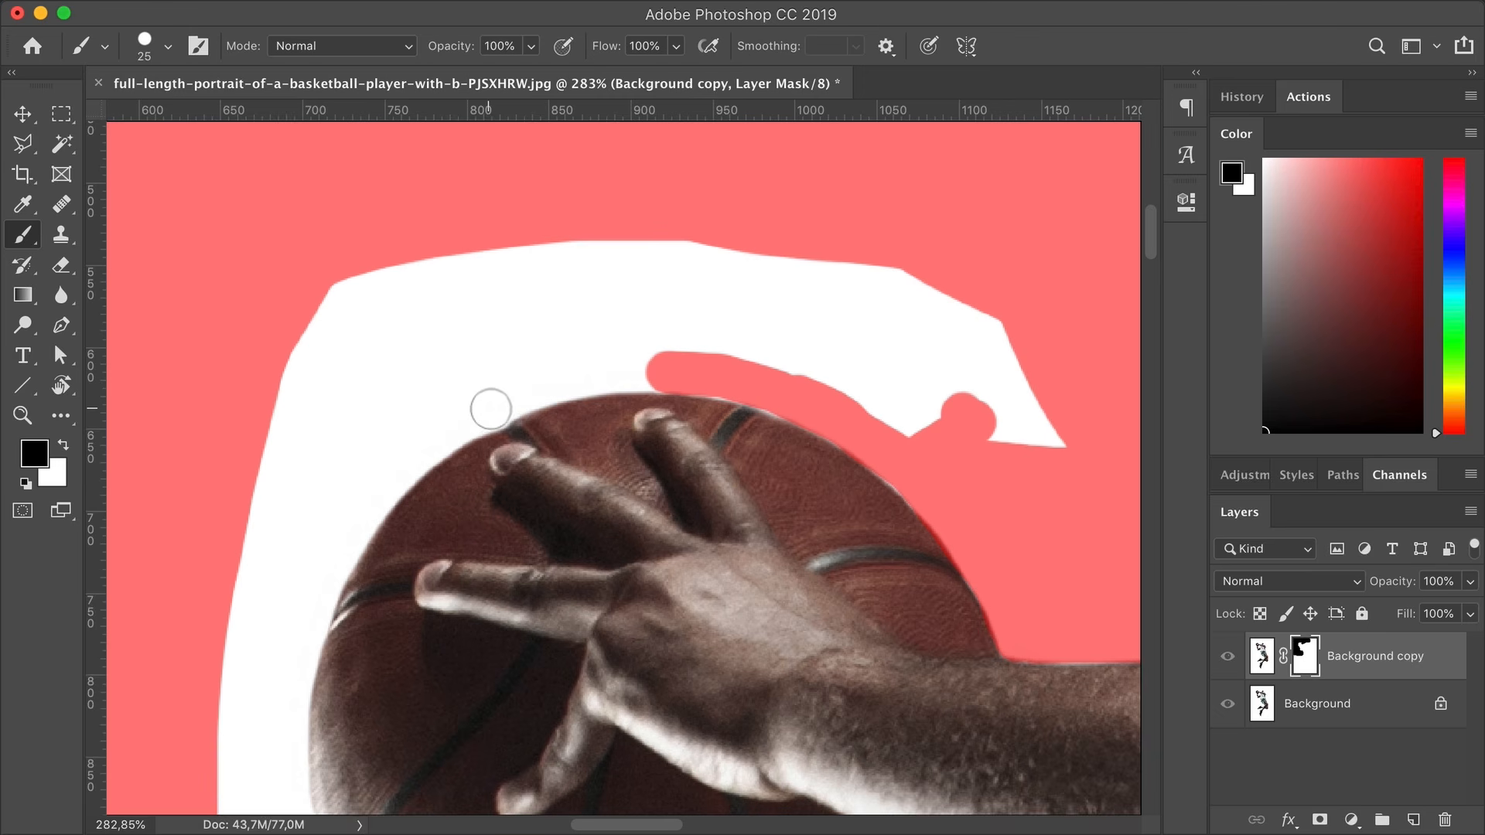
Continue the 25 px mask edge around the rest of the basketball and down the outer side of the raised forearm
mouse_move(493, 410)
left_mouse_down()
mouse_move(580, 370)
mouse_move(680, 370)
mouse_move(686, 344)
mouse_move(563, 424)
left_mouse_up()
left_click_drag(545, 473, 504, 542)
left_click_drag(485, 605, 518, 431)
mouse_move(534, 373)
left_mouse_down()
mouse_move(513, 576)
mouse_move(566, 662)
left_mouse_up()
left_click_drag(531, 590, 439, 328)
mouse_move(474, 400)
left_mouse_down()
mouse_move(688, 666)
mouse_move(535, 355)
left_mouse_up()
mouse_move(535, 354)
left_mouse_down()
mouse_move(557, 507)
mouse_move(563, 310)
left_mouse_up()
left_click_drag(562, 310, 597, 585)
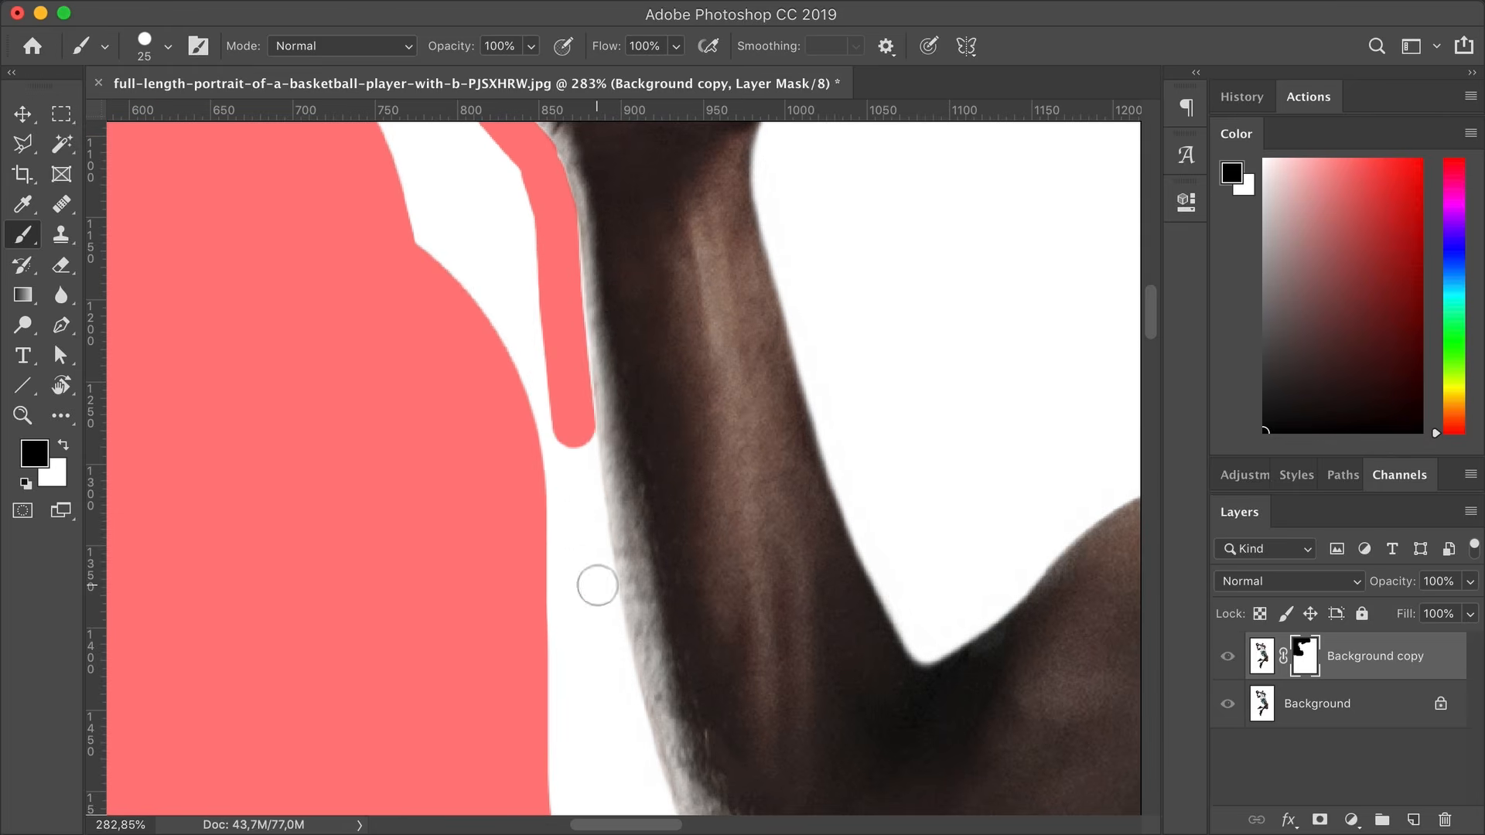
left_click_drag(558, 226, 584, 461)
mouse_move(616, 684)
left_mouse_down()
mouse_move(586, 375)
mouse_move(683, 699)
mouse_move(776, 743)
left_mouse_up()
mouse_move(776, 743)
left_mouse_down()
mouse_move(546, 670)
mouse_move(426, 691)
left_mouse_up()
mouse_move(426, 691)
left_mouse_down()
mouse_move(696, 600)
mouse_move(906, 481)
mouse_move(672, 658)
left_mouse_up()
Enlarge the Brush and mask the remaining white background beside the player's bent arm and body
key("bracketright")
key("bracketright")
key("bracketright")
key("bracketright")
key("bracketright")
mouse_move(673, 658)
left_mouse_down()
mouse_move(749, 711)
mouse_move(242, 630)
mouse_move(623, 656)
left_mouse_up()
left_click_drag(623, 656, 544, 461)
mouse_move(658, 588)
left_mouse_down()
mouse_move(570, 547)
mouse_move(611, 541)
left_mouse_up()
key("bracketright")
mouse_move(606, 521)
left_mouse_down()
mouse_move(787, 260)
mouse_move(710, 300)
mouse_move(742, 309)
mouse_move(573, 350)
left_mouse_up()
key("bracketright")
key("bracketright")
key("bracketright")
left_click_drag(986, 347, 871, 336)
left_click_drag(871, 336, 955, 339)
Reduce the Brush and mask the remaining white background around the arms, including the gap between them
key("bracketleft")
key("bracketleft")
key("bracketleft")
key("bracketleft")
mouse_move(590, 424)
left_mouse_down()
mouse_move(672, 449)
mouse_move(743, 354)
left_mouse_up()
left_click_drag(681, 634, 895, 303)
key("bracketleft")
key("bracketleft")
key("bracketleft")
key("bracketleft")
key("bracketleft")
left_click_drag(547, 301, 400, 457)
mouse_move(395, 475)
left_mouse_down()
mouse_move(505, 259)
mouse_move(646, 600)
left_mouse_up()
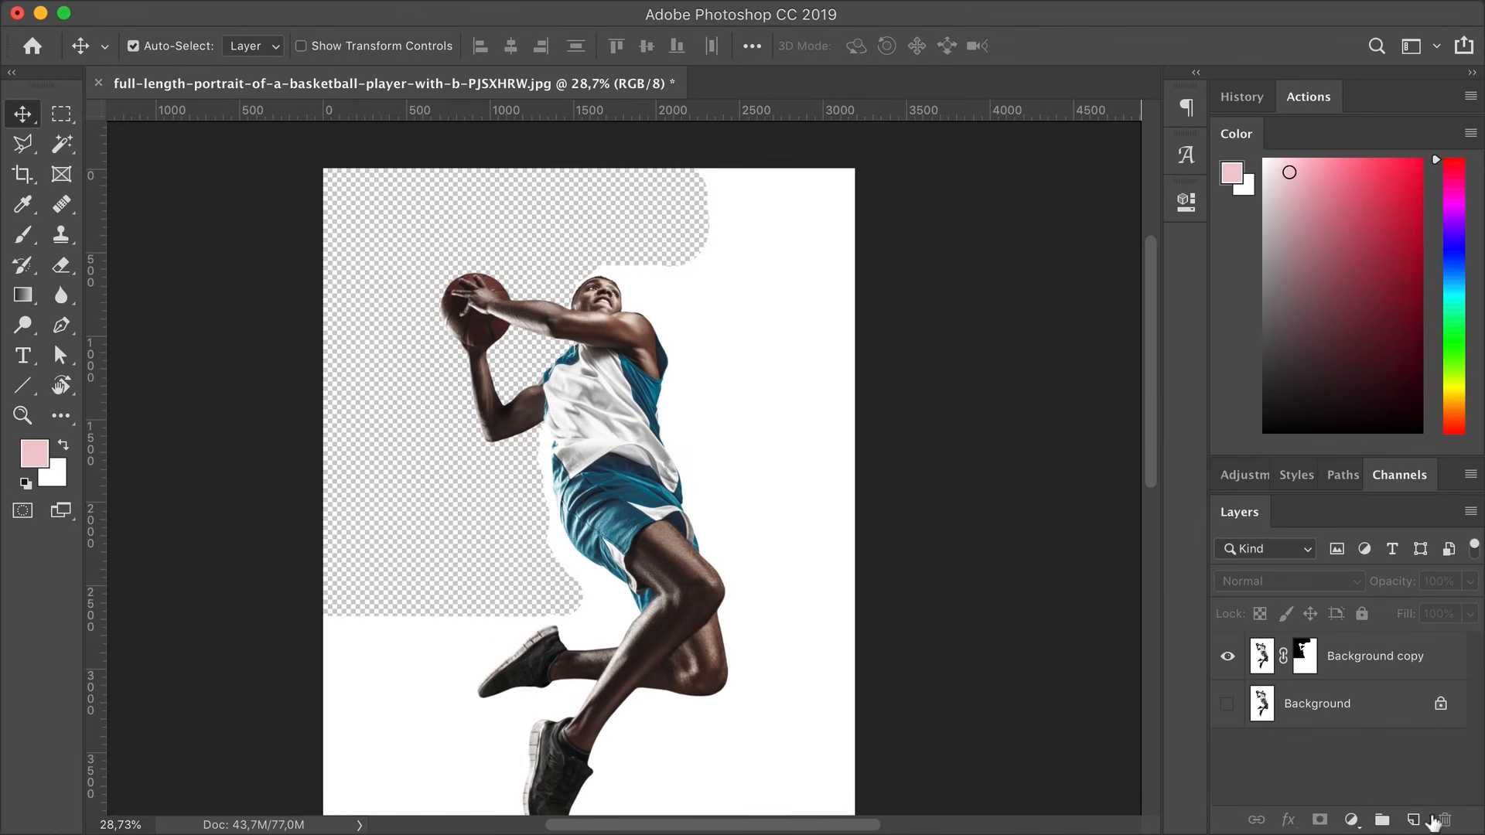
Add a Black & White adjustment layer above the cut-out and compare the image with it off and on
left_click(1352, 820)
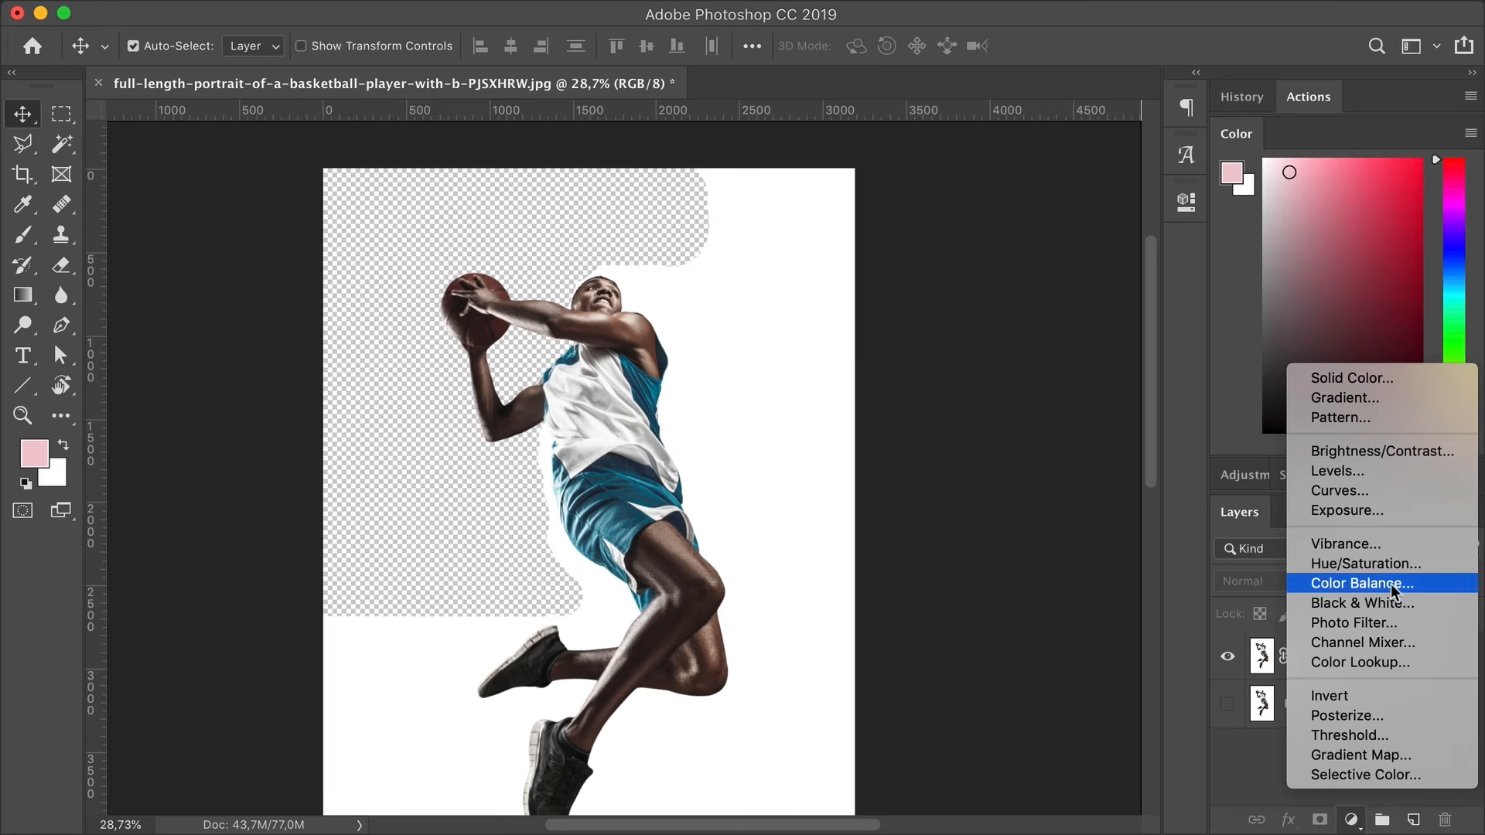
left_click(1393, 603)
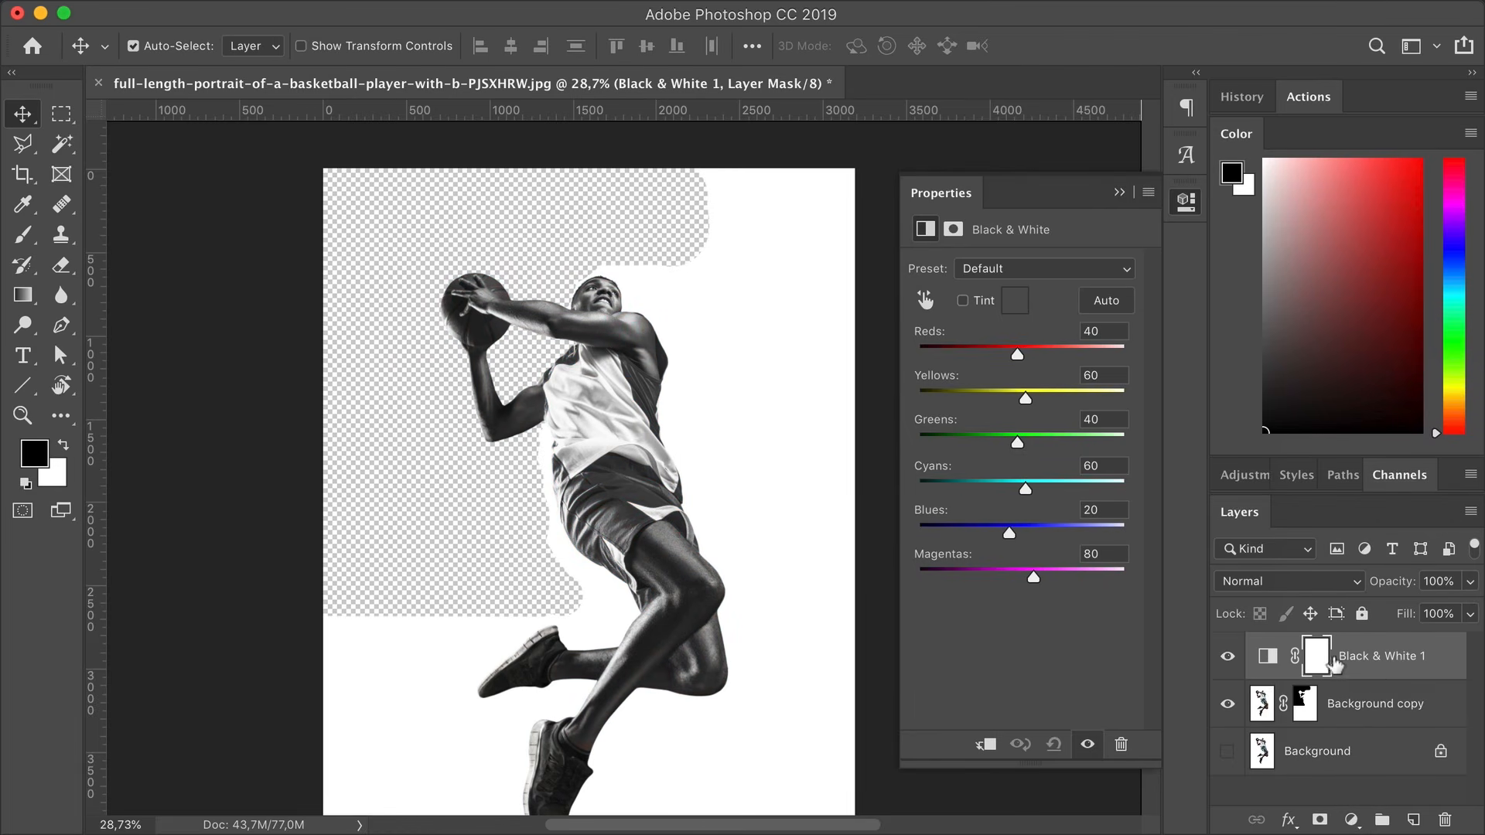
left_click(1228, 657)
left_click(1228, 657)
Add a Brightness/Contrast adjustment layer with brightness 21 and contrast 18, and compare the image with it off and on
left_click(1352, 820)
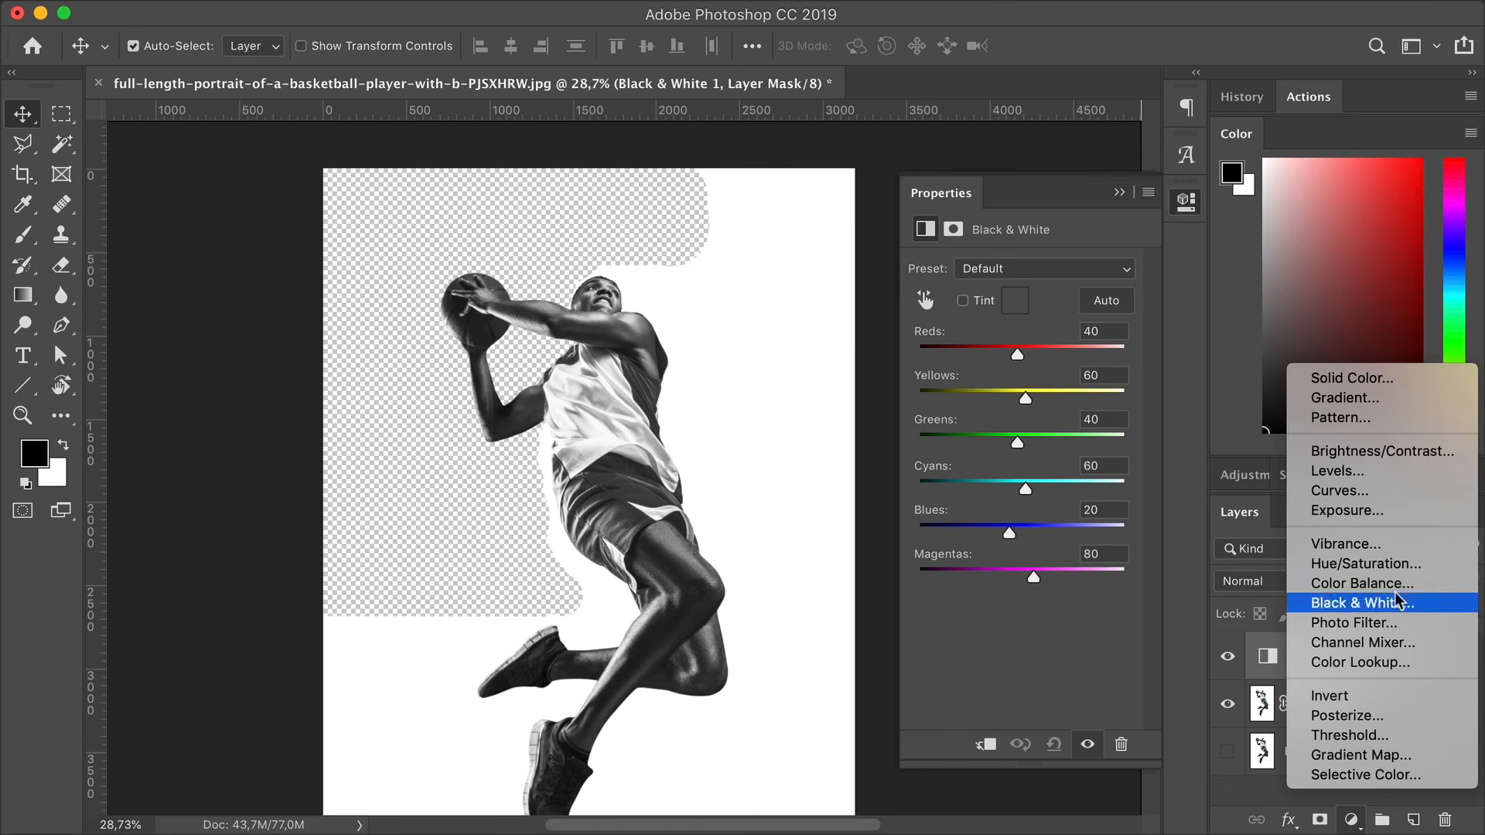
left_click(1419, 465)
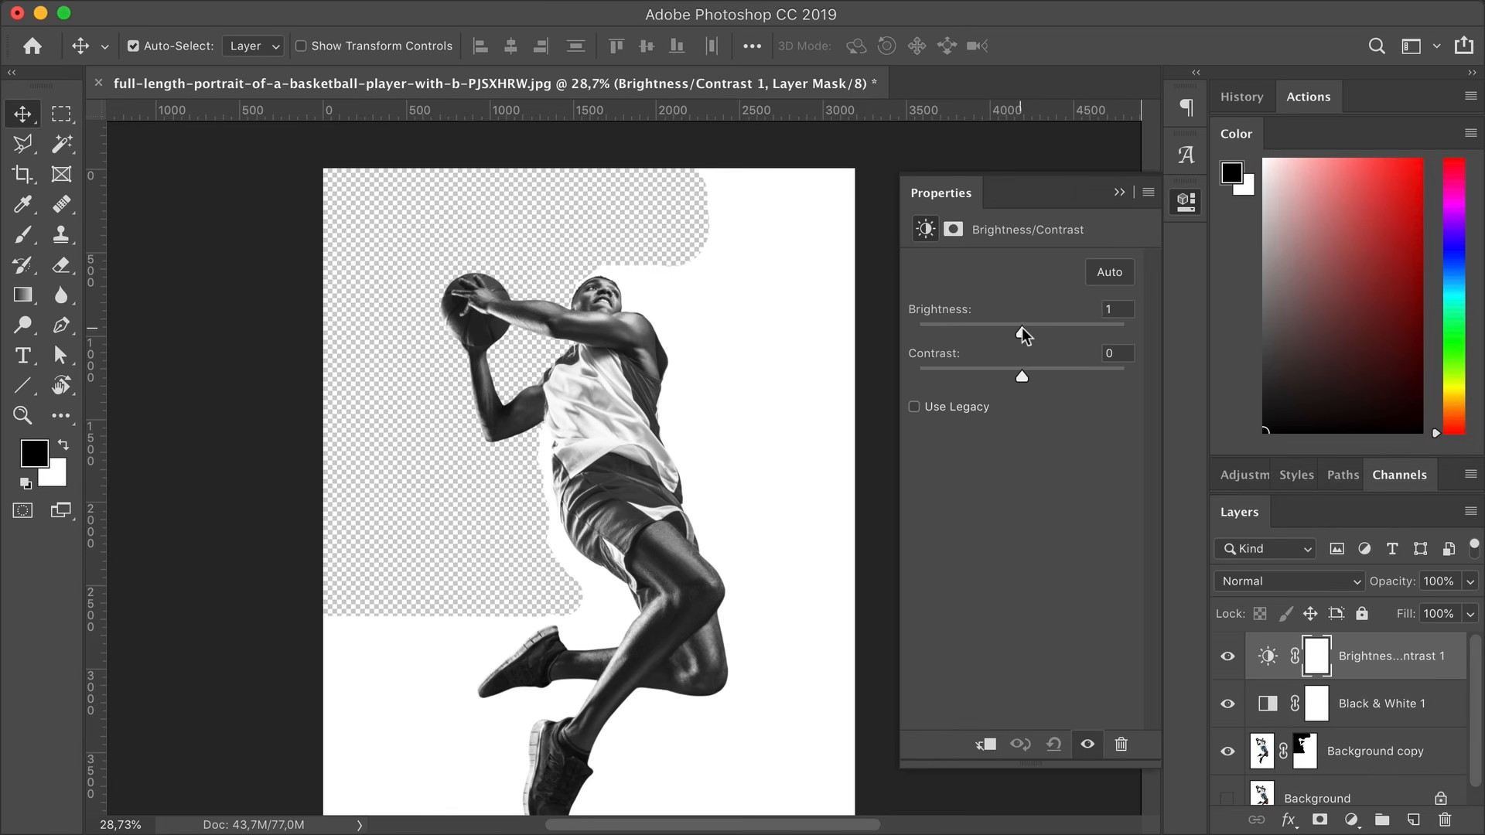
left_click_drag(1021, 329, 1040, 379)
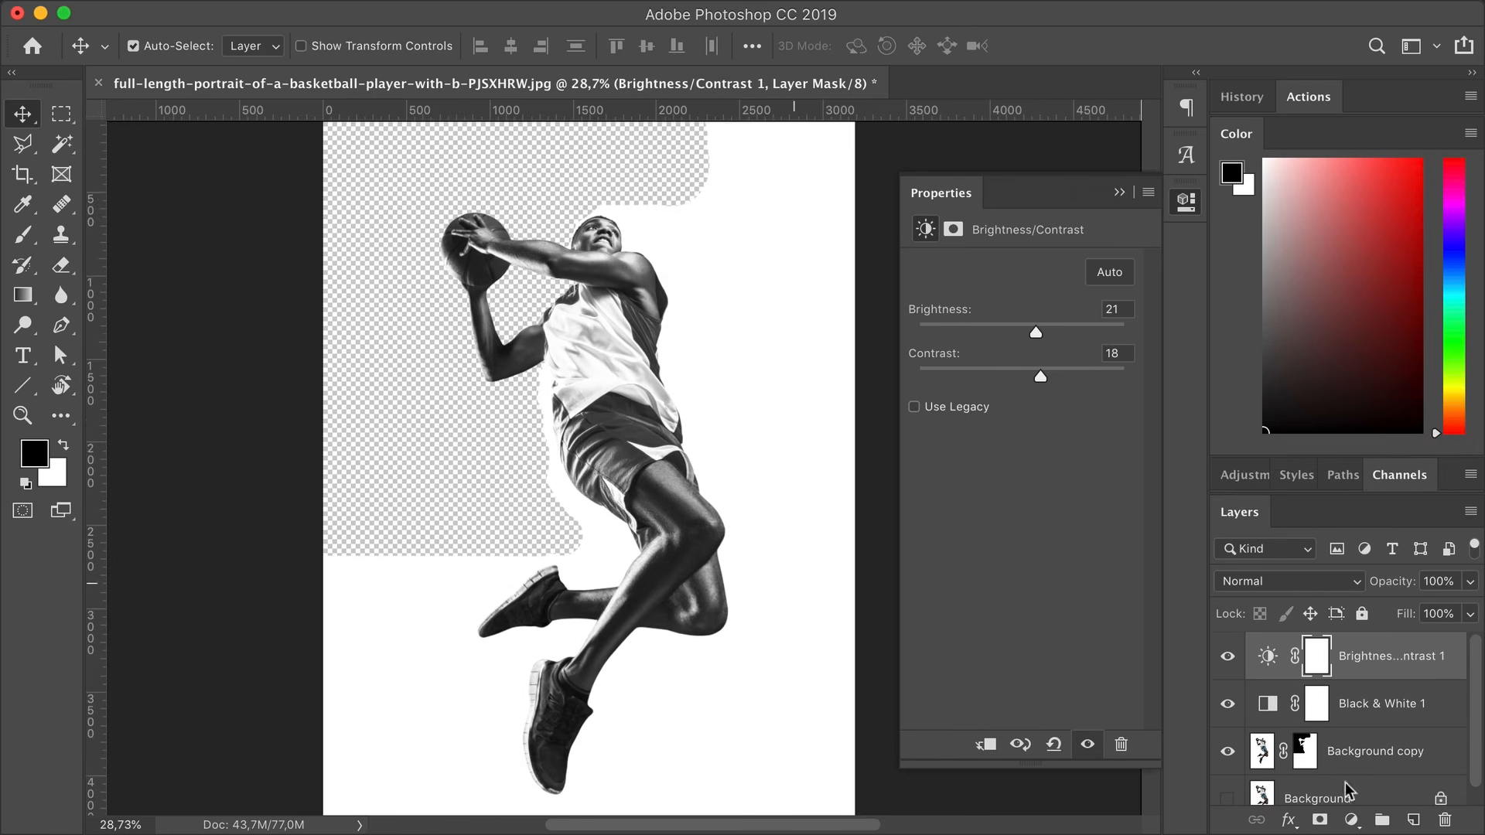
left_click(1223, 656)
left_click(1224, 656)
Enlarge the layer list so all layers fit, and deselect every layer
scroll(1315, 702, "down", 2)
left_click_drag(1347, 494, 1354, 310)
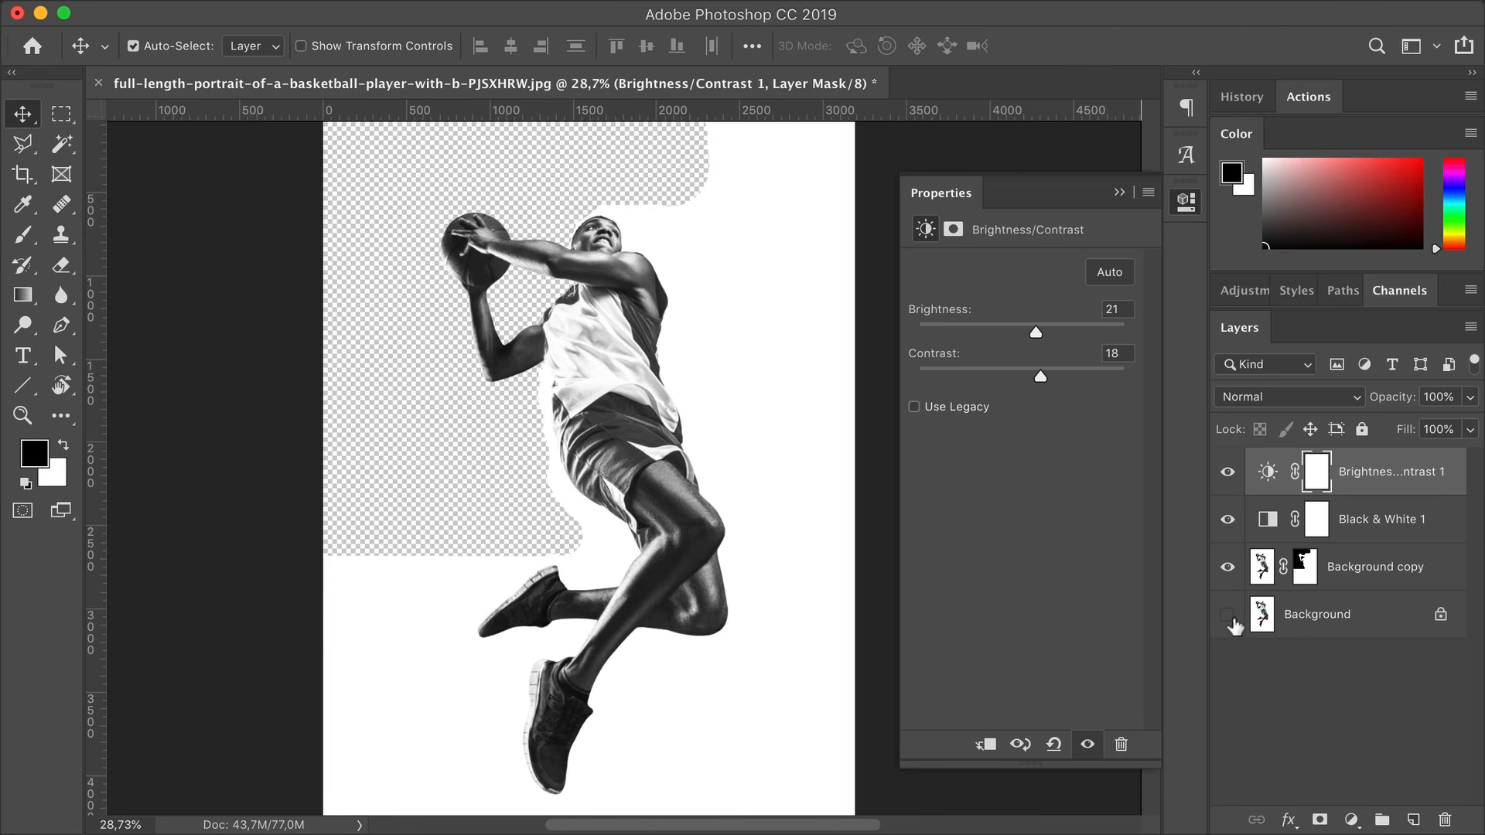
left_click(1334, 708)
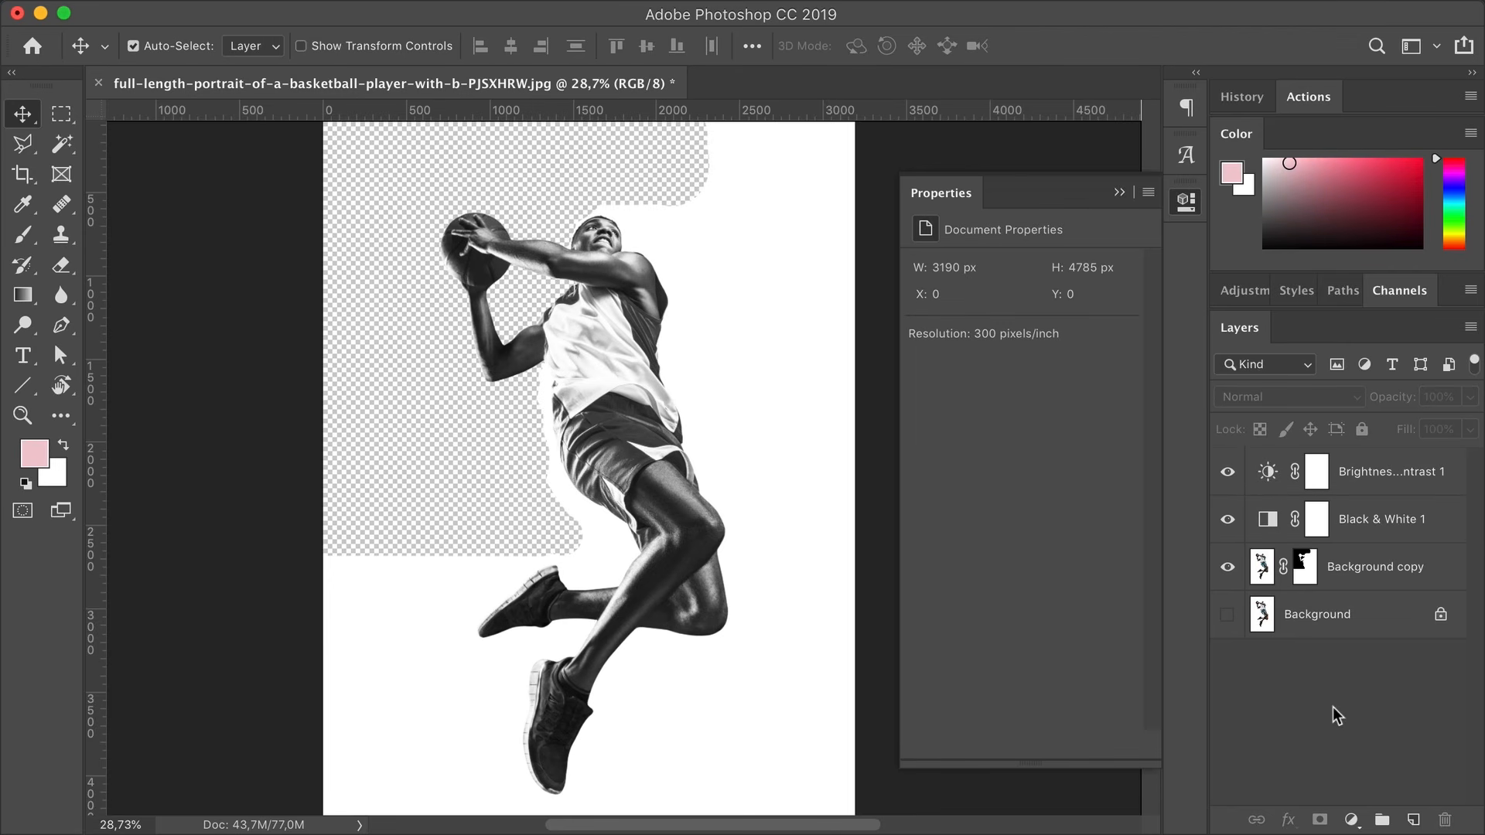
Save the image as a layered Photoshop file in the Sports Magazine Cover folder, adding "-closecrop" to the file name and keeping Maximize Compatibility
left_click(207, 11)
left_click(255, 253)
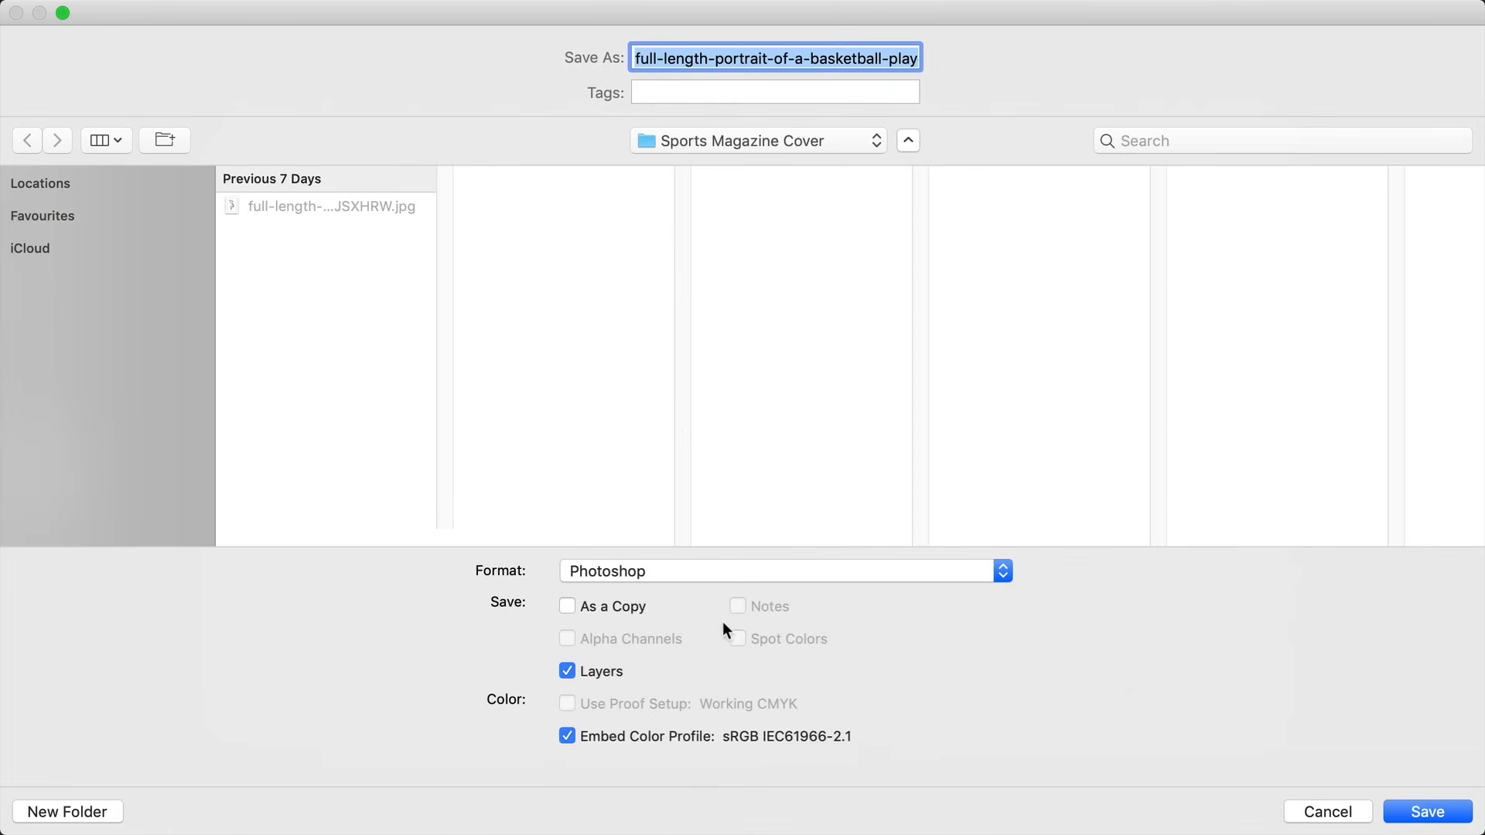
left_click(838, 55)
left_click_drag(839, 54, 921, 58)
left_click(885, 55)
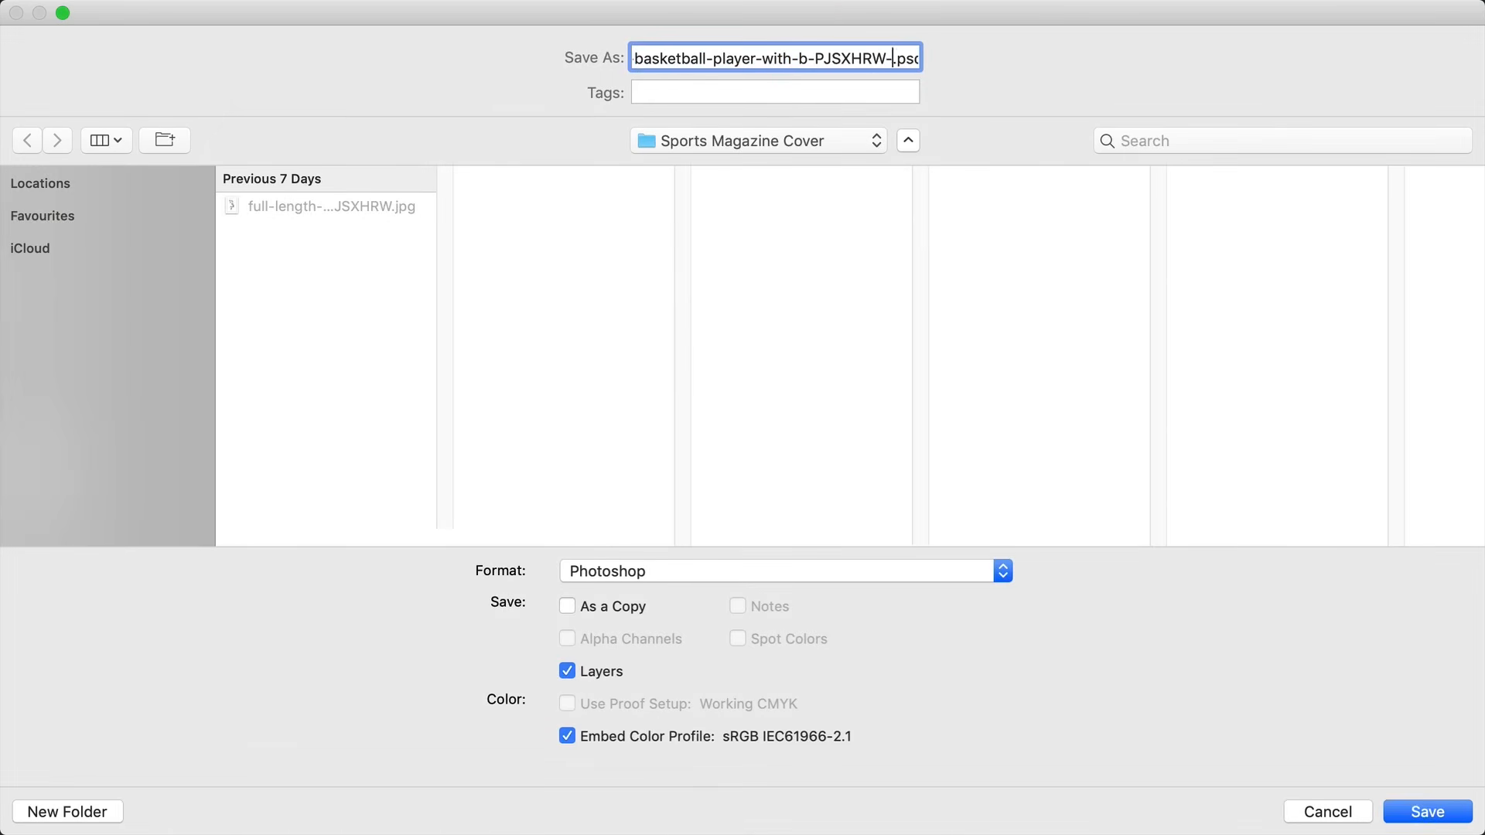
type("closeup")
left_click(1427, 812)
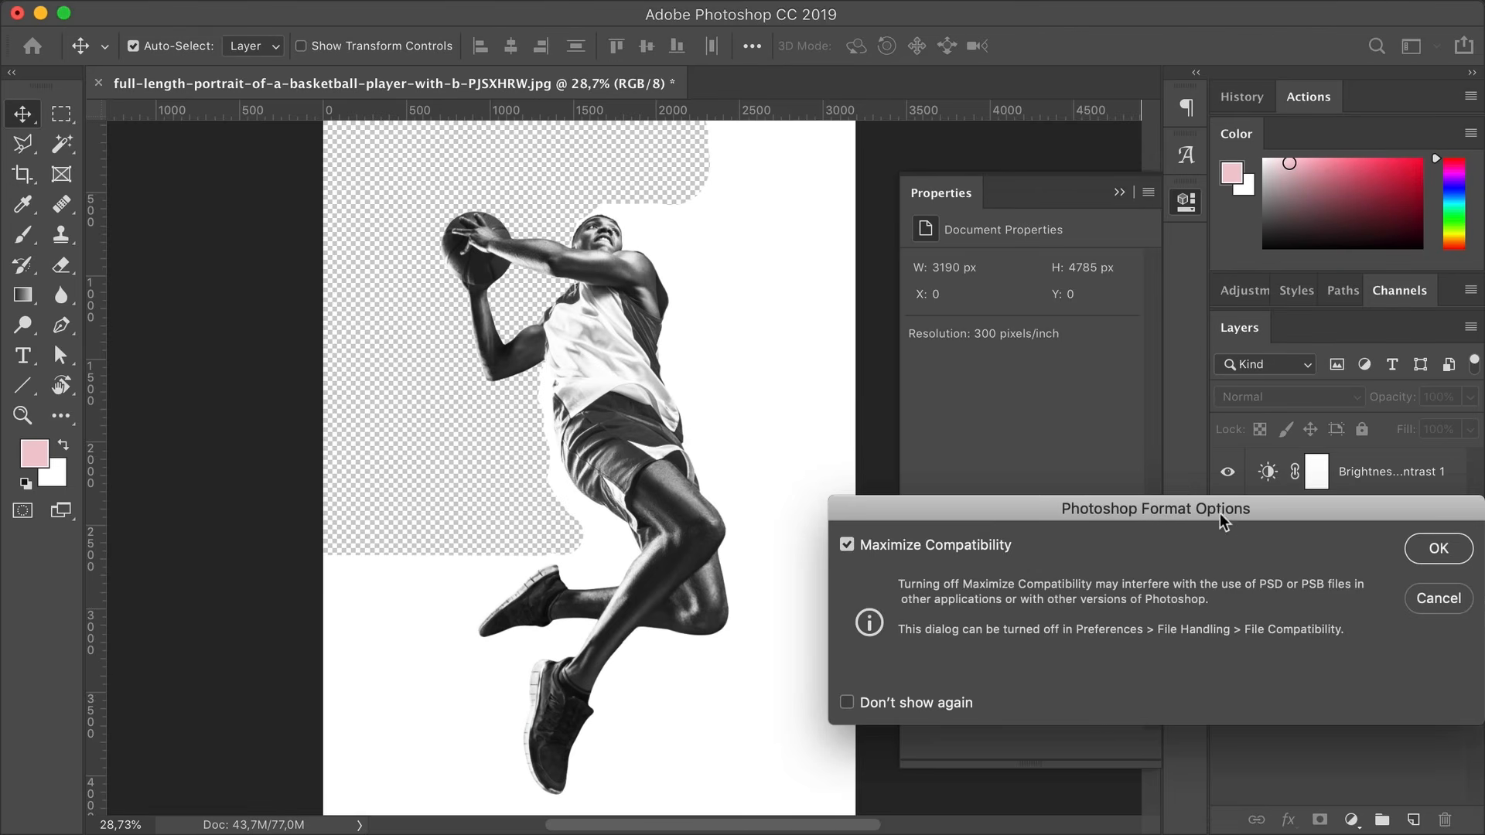
left_click_drag(1222, 522, 1061, 470)
left_click(1253, 507)
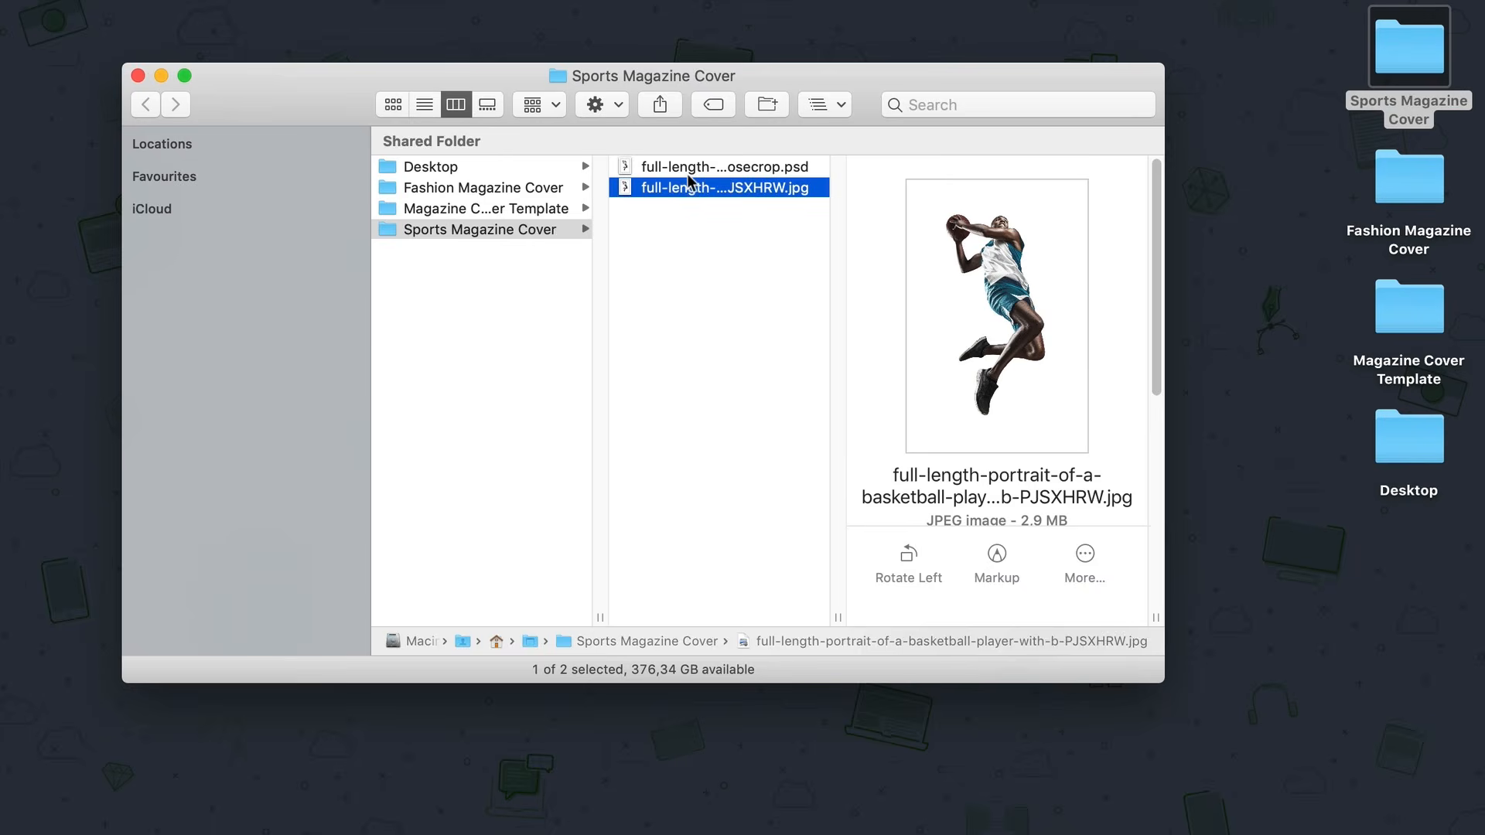
Preview the closecrop PSD from the Sports Magazine Cover folder in Finder
key("Up")
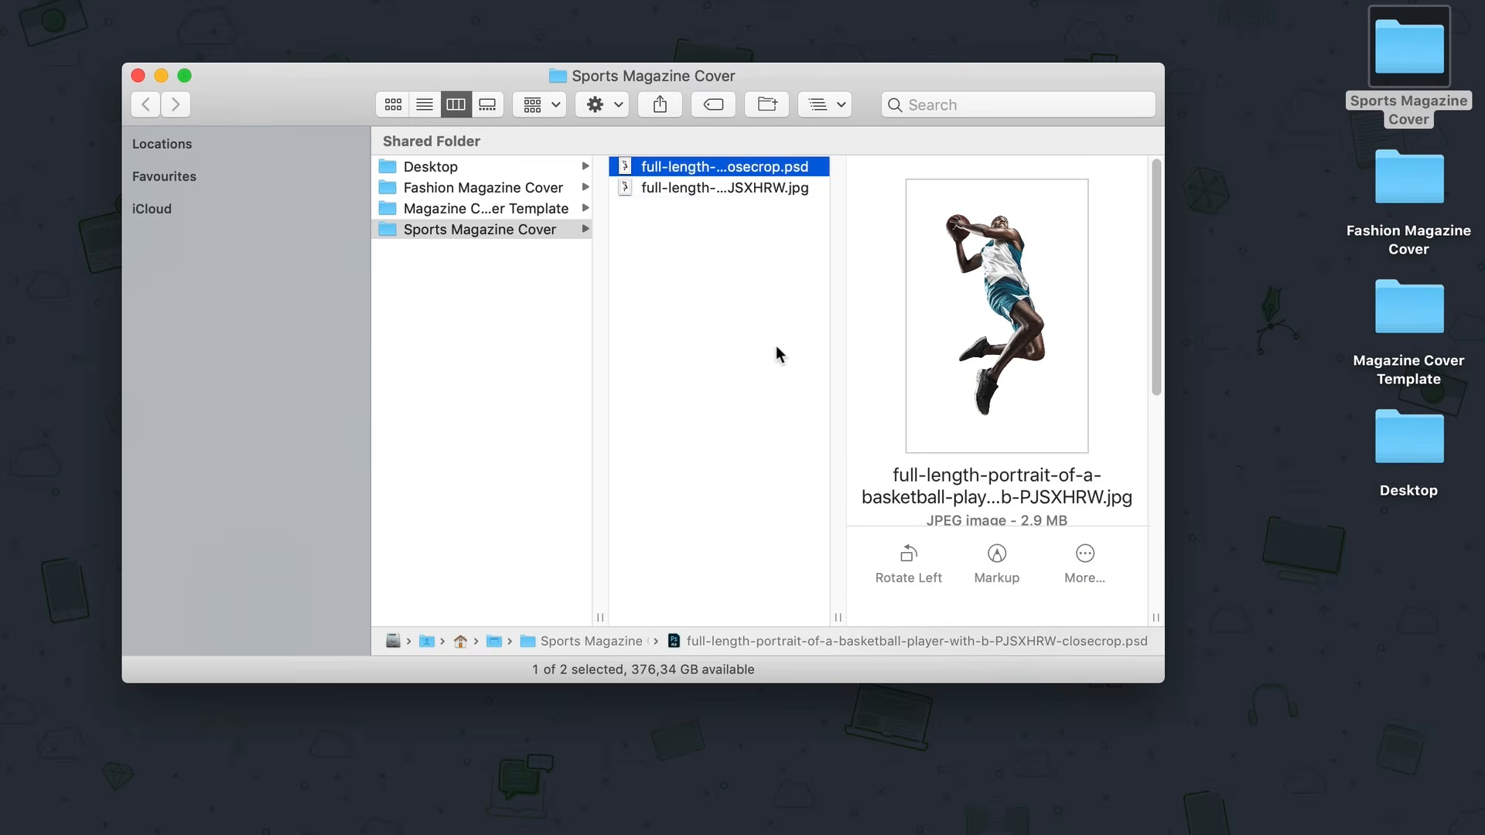
key("space")
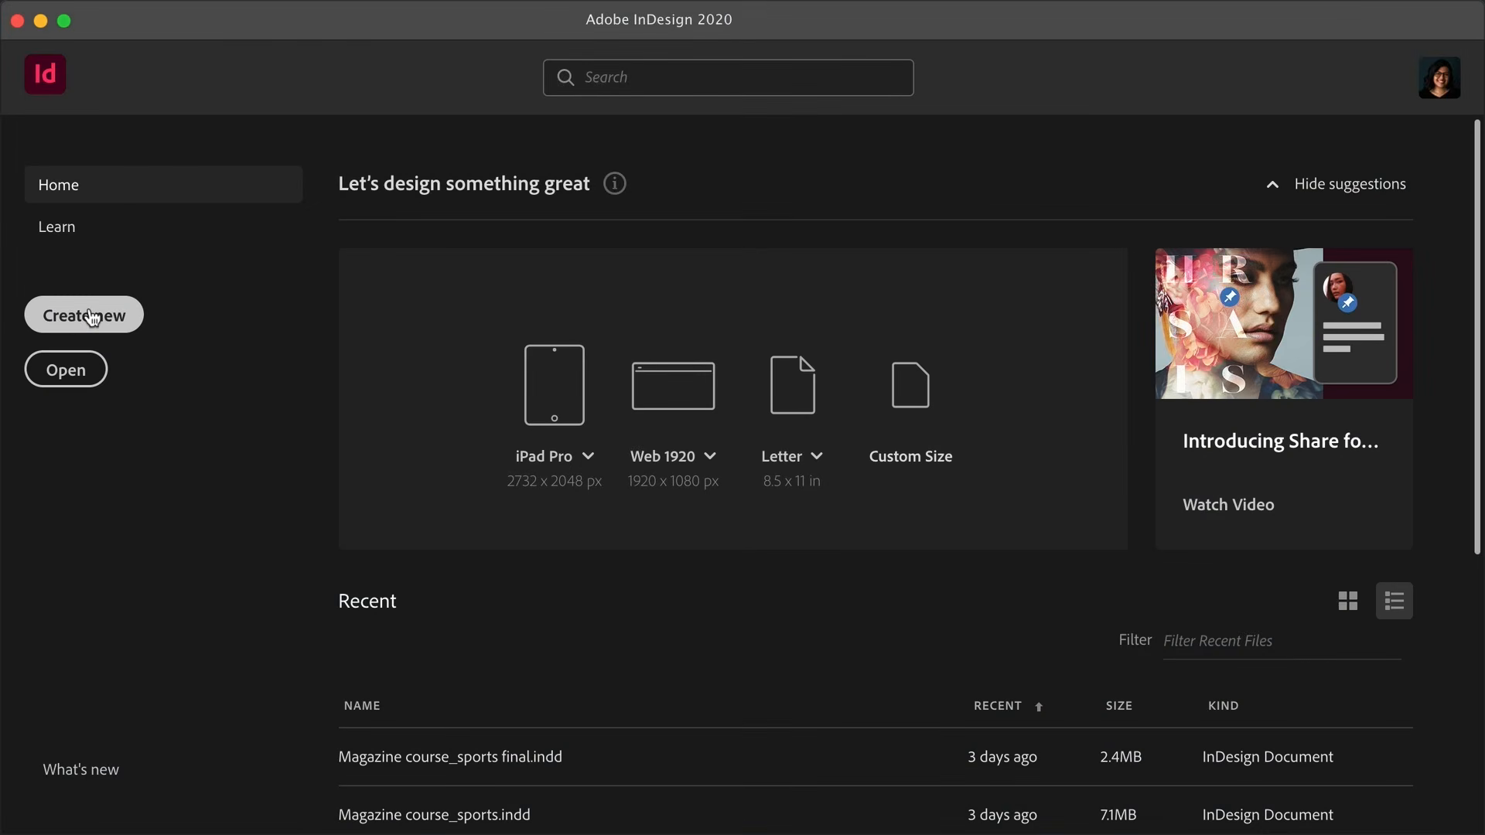
Start a new InDesign document from the recent A4 preset with millimeters as the units
left_click(91, 315)
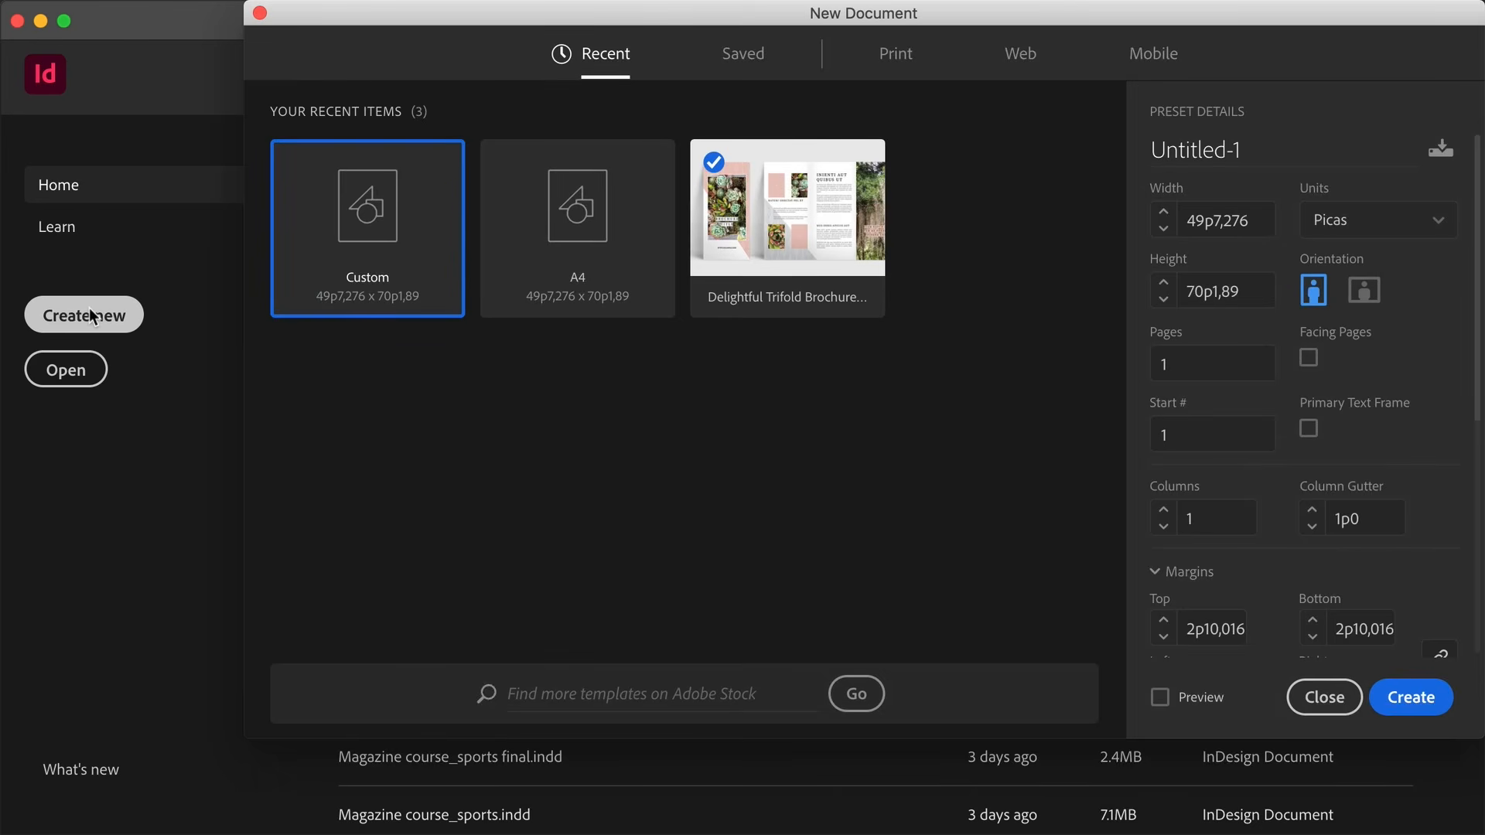
left_click(602, 232)
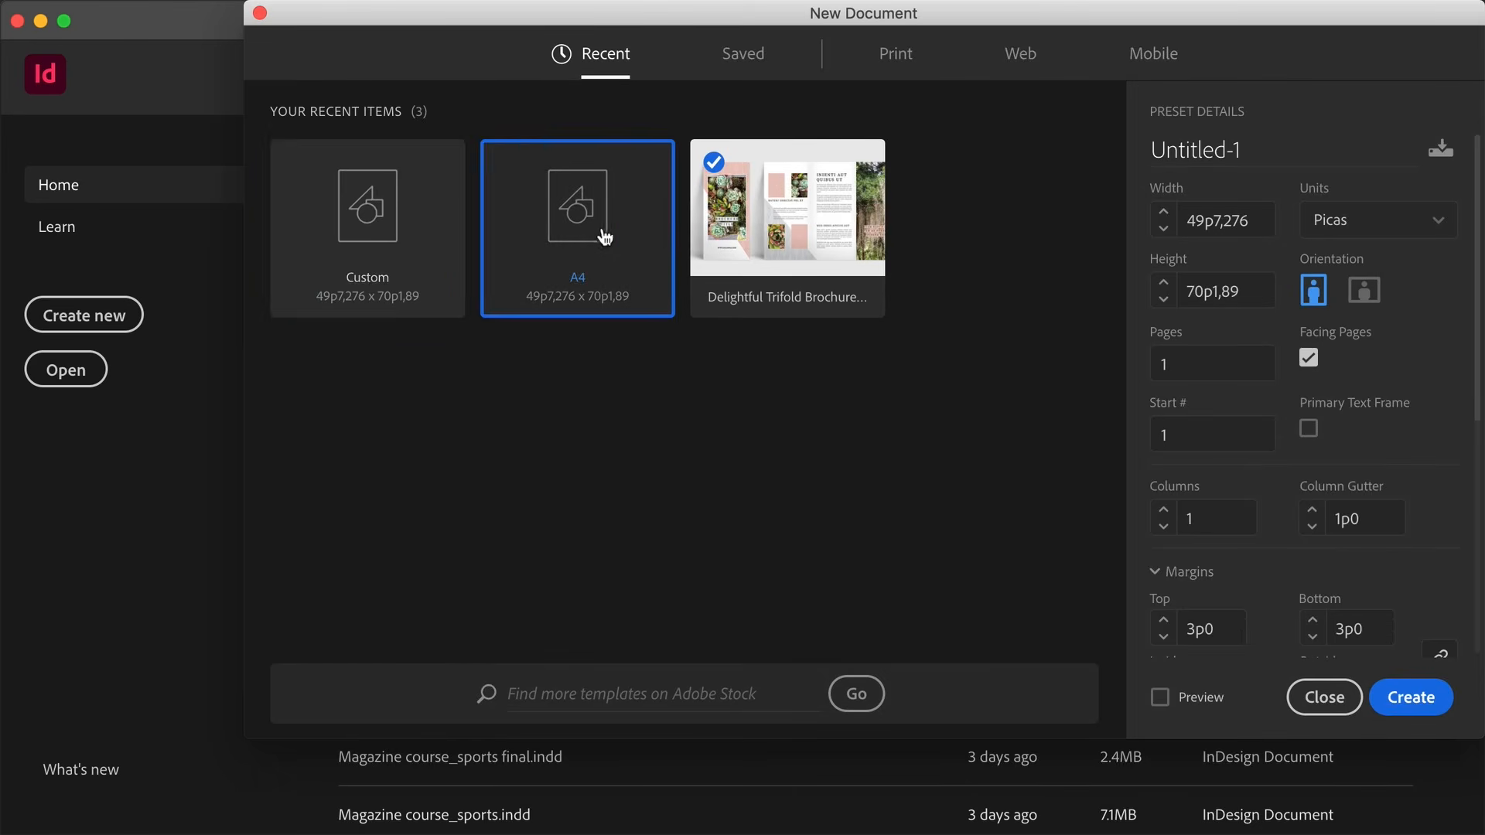
left_click(1401, 236)
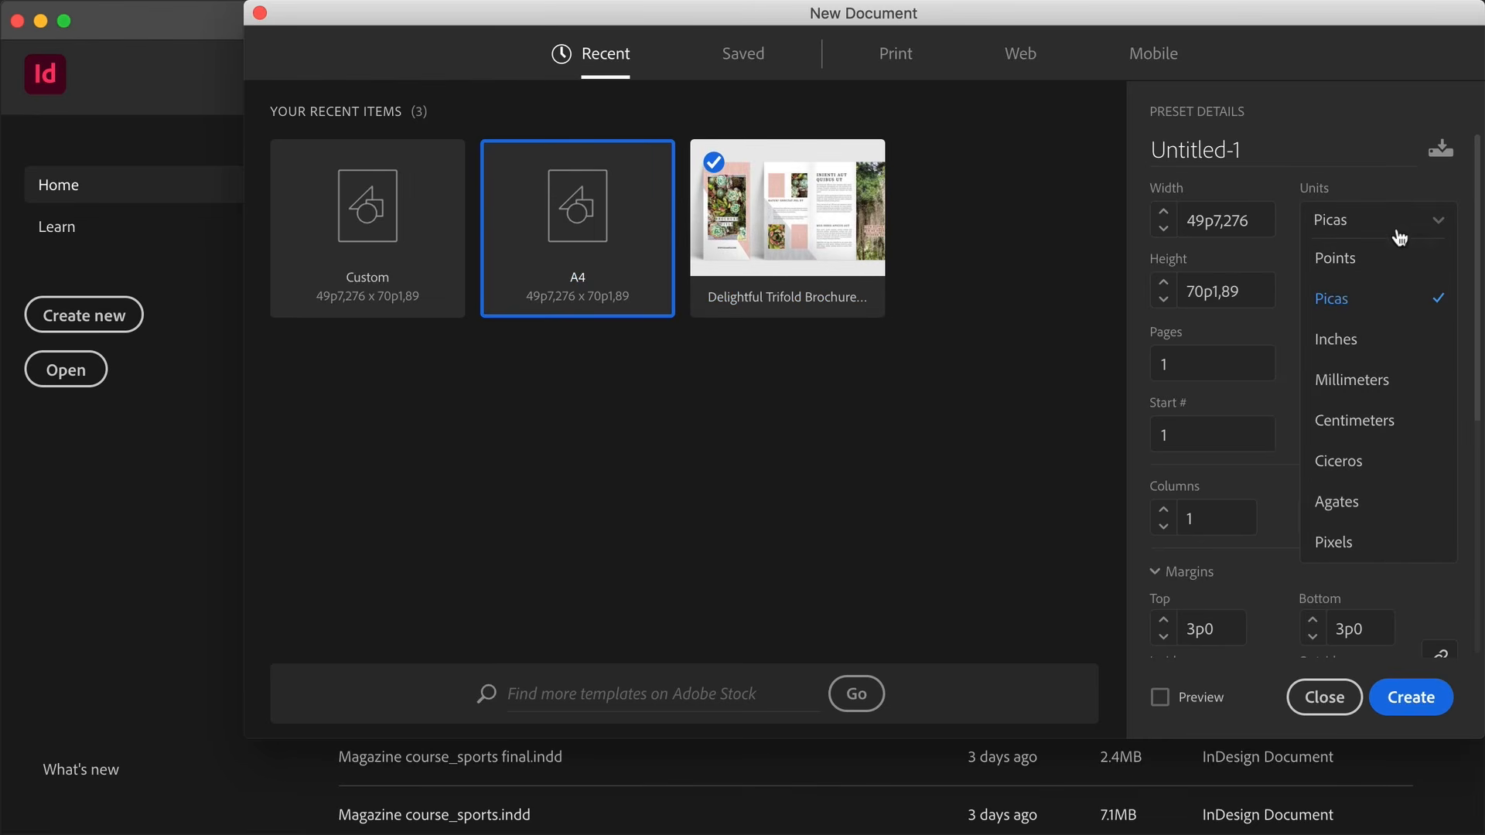
left_click(1391, 380)
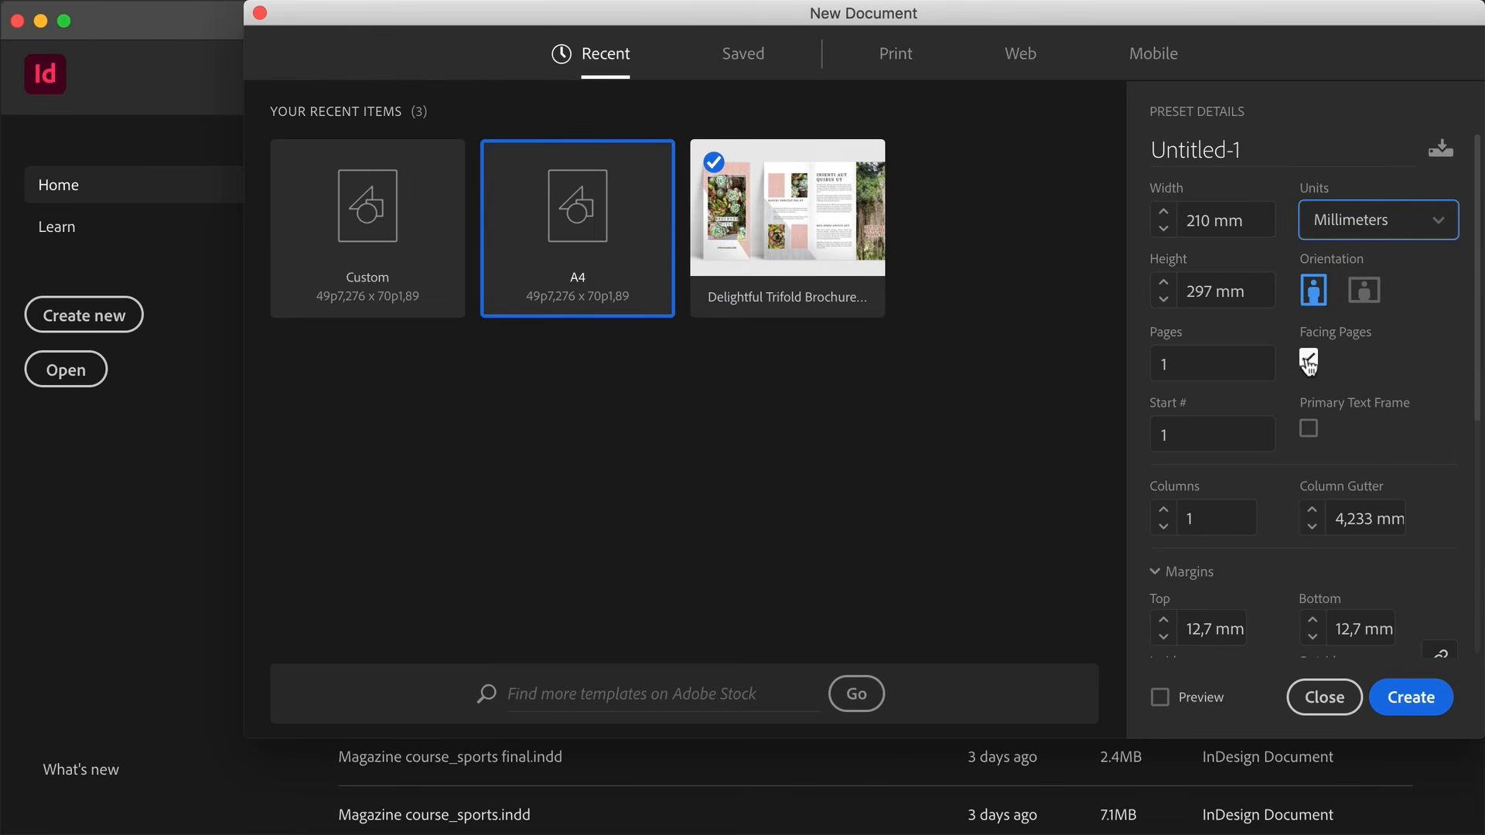
Set all four page margins to 12 mm
scroll(1414, 562, "down", 3)
left_click(1222, 497)
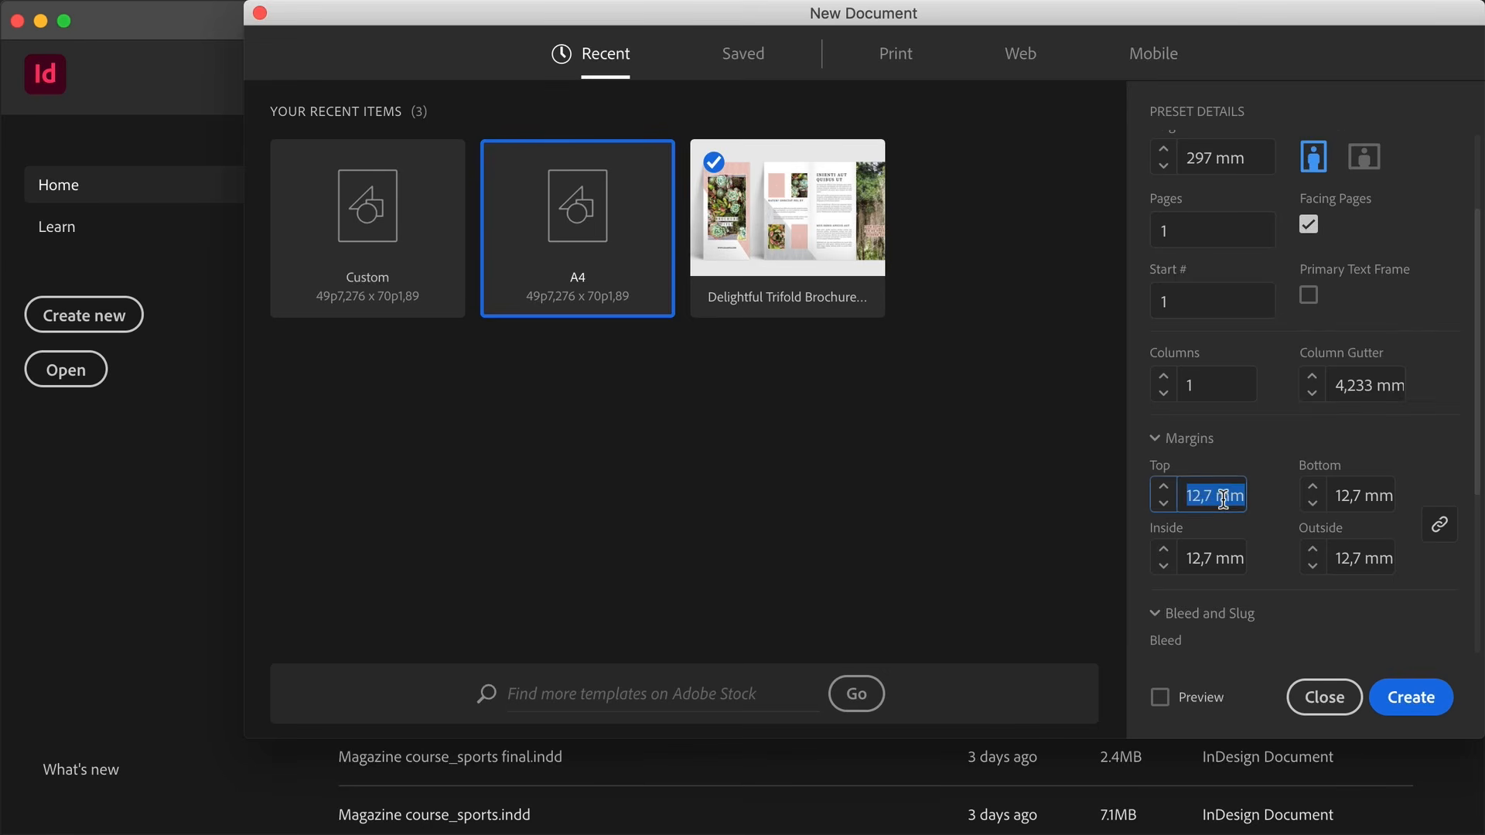
type("12")
left_click(1383, 508)
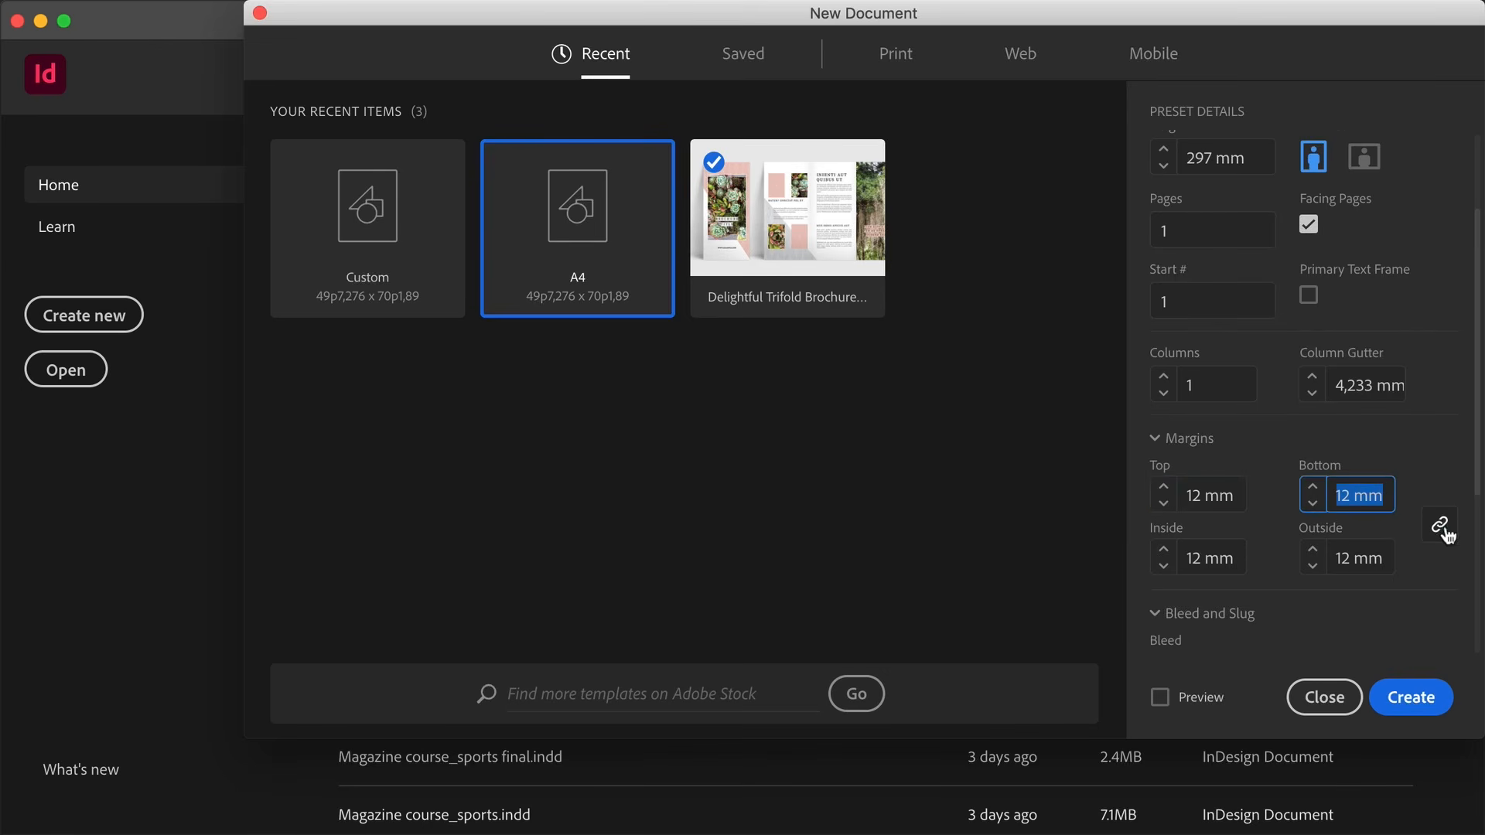
Set the bleed to 3 mm on all sides and create the document with Facing Pages off
scroll(1443, 526, "down", 4)
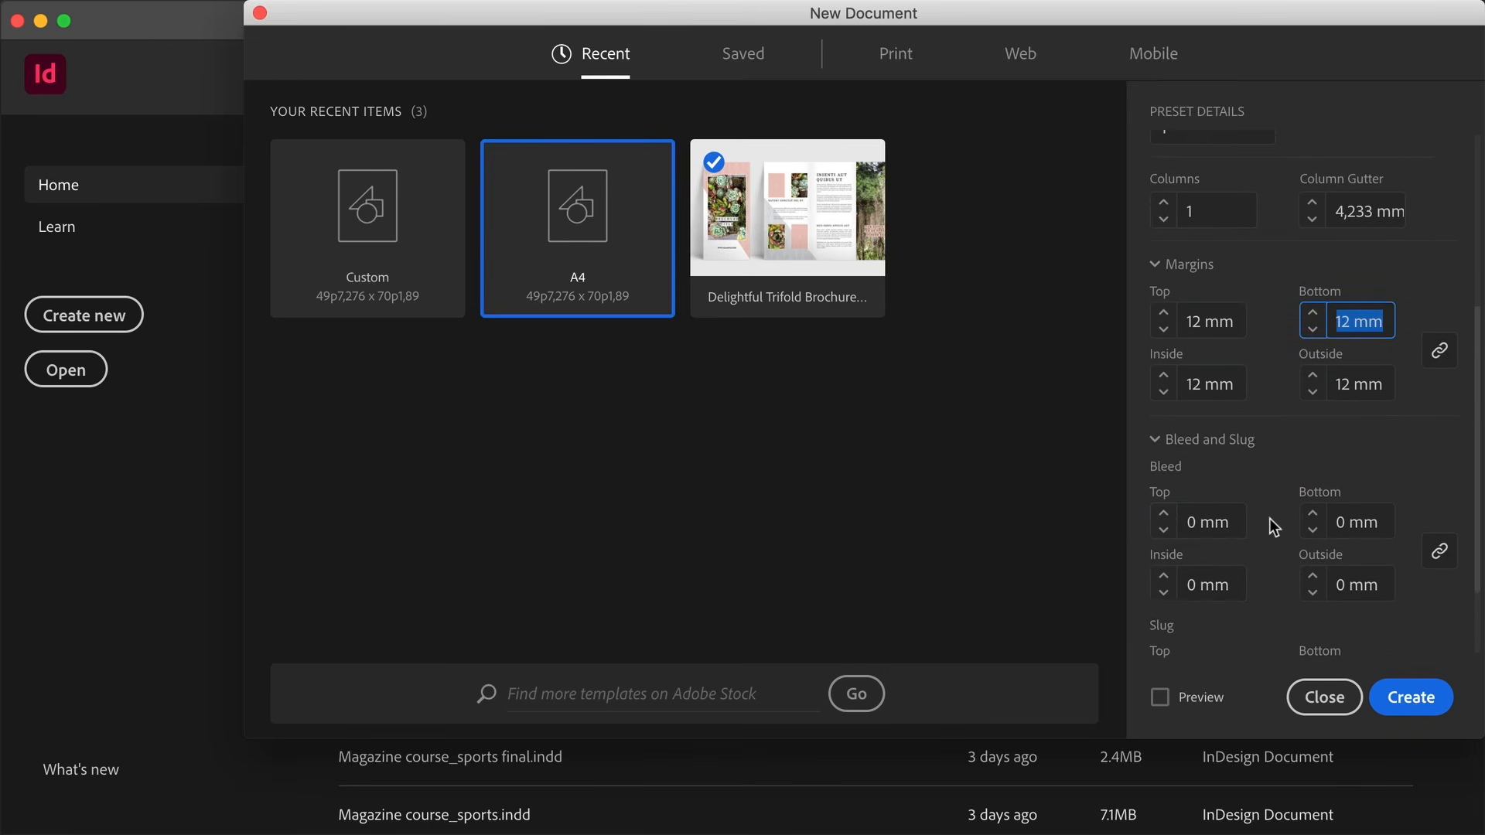
left_click(1212, 522)
scroll(1221, 492, "down", 2)
type("3")
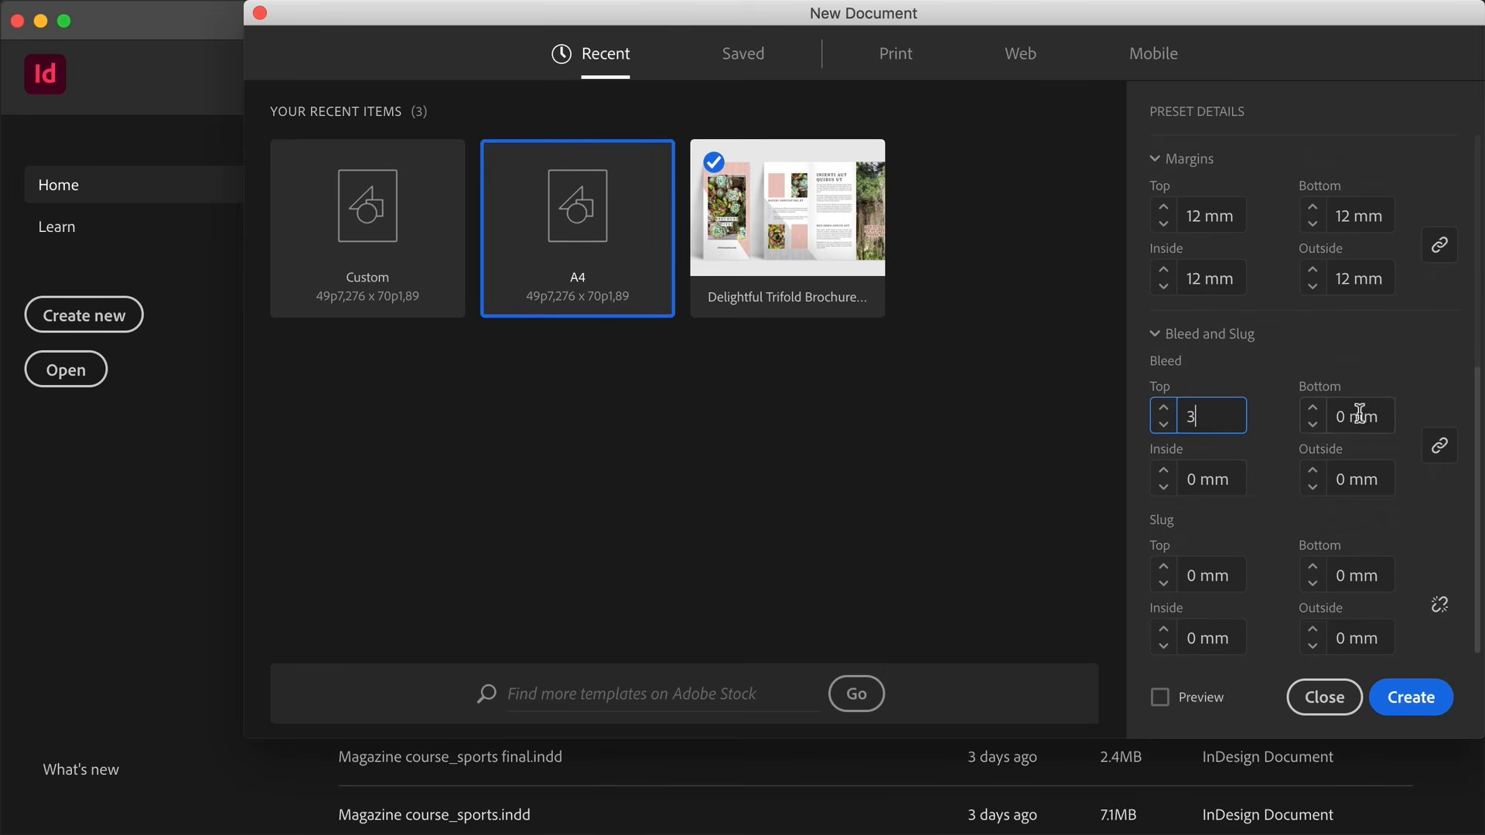
left_click(1361, 416)
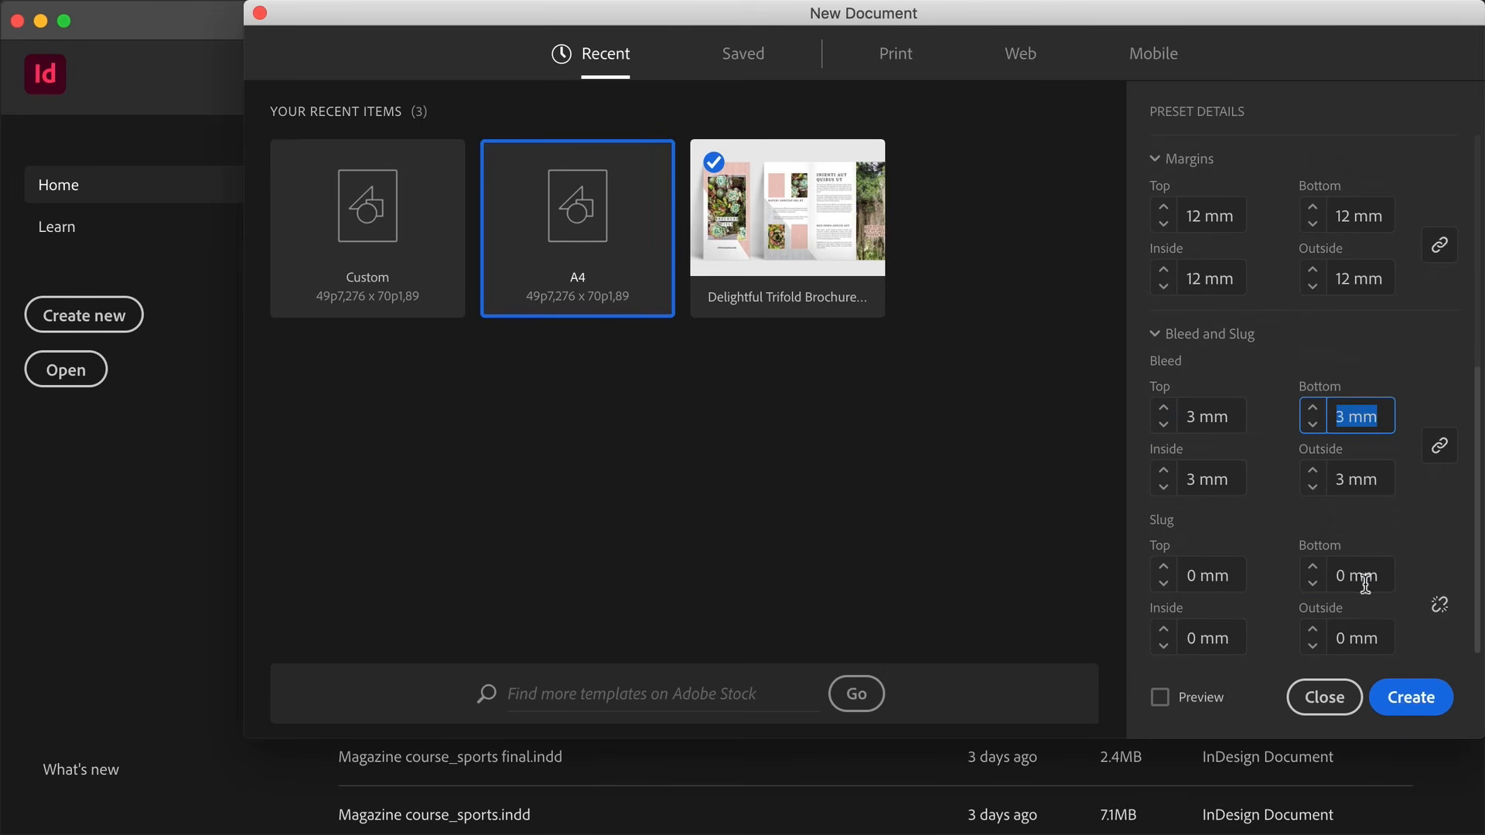
scroll(1365, 586, "up", 3)
type("5")
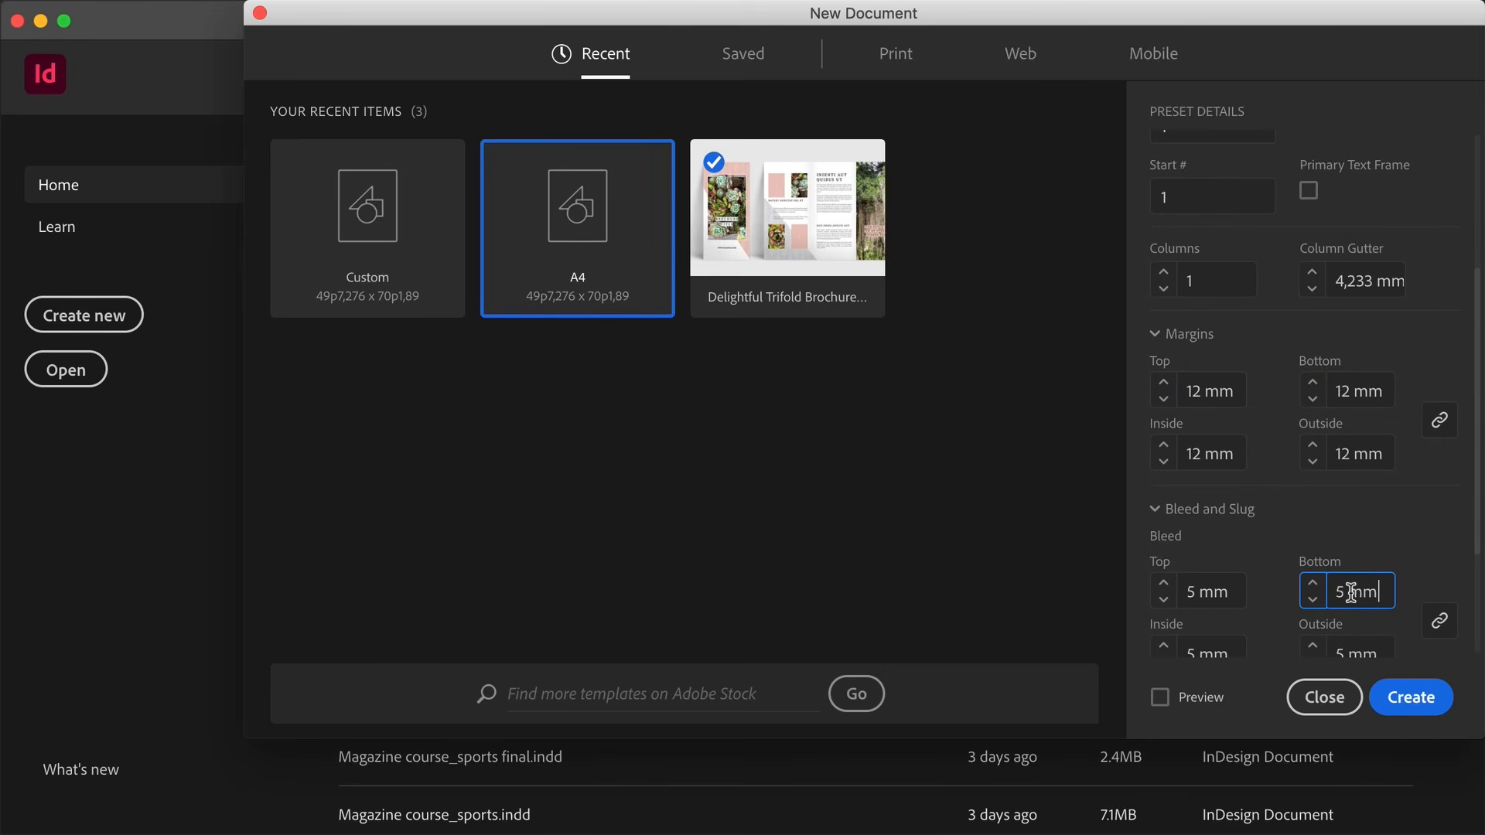
key("Down")
key("Down")
scroll(1450, 545, "up", 2)
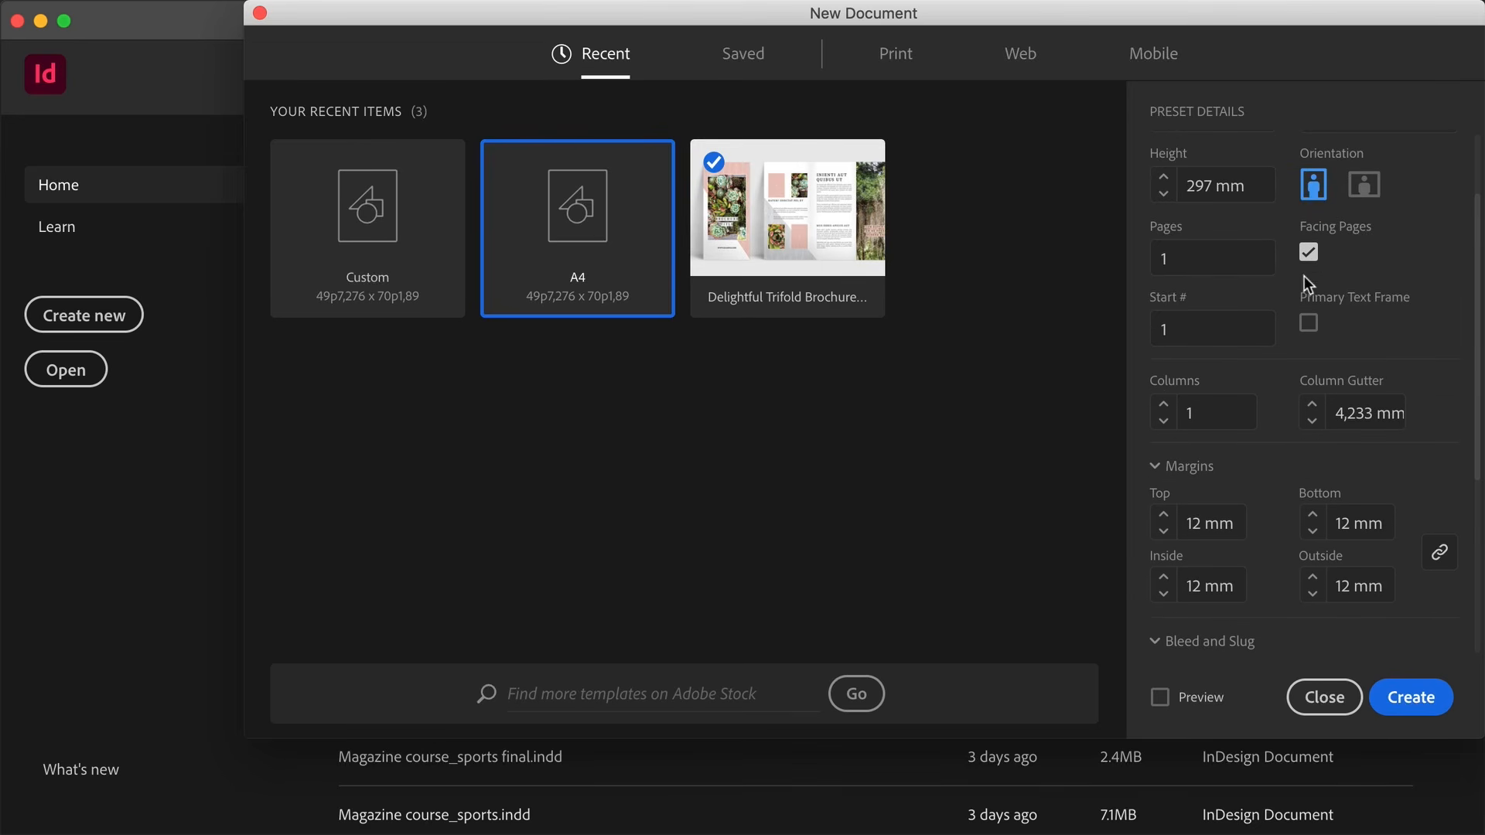
left_click(1308, 252)
left_click(1424, 700)
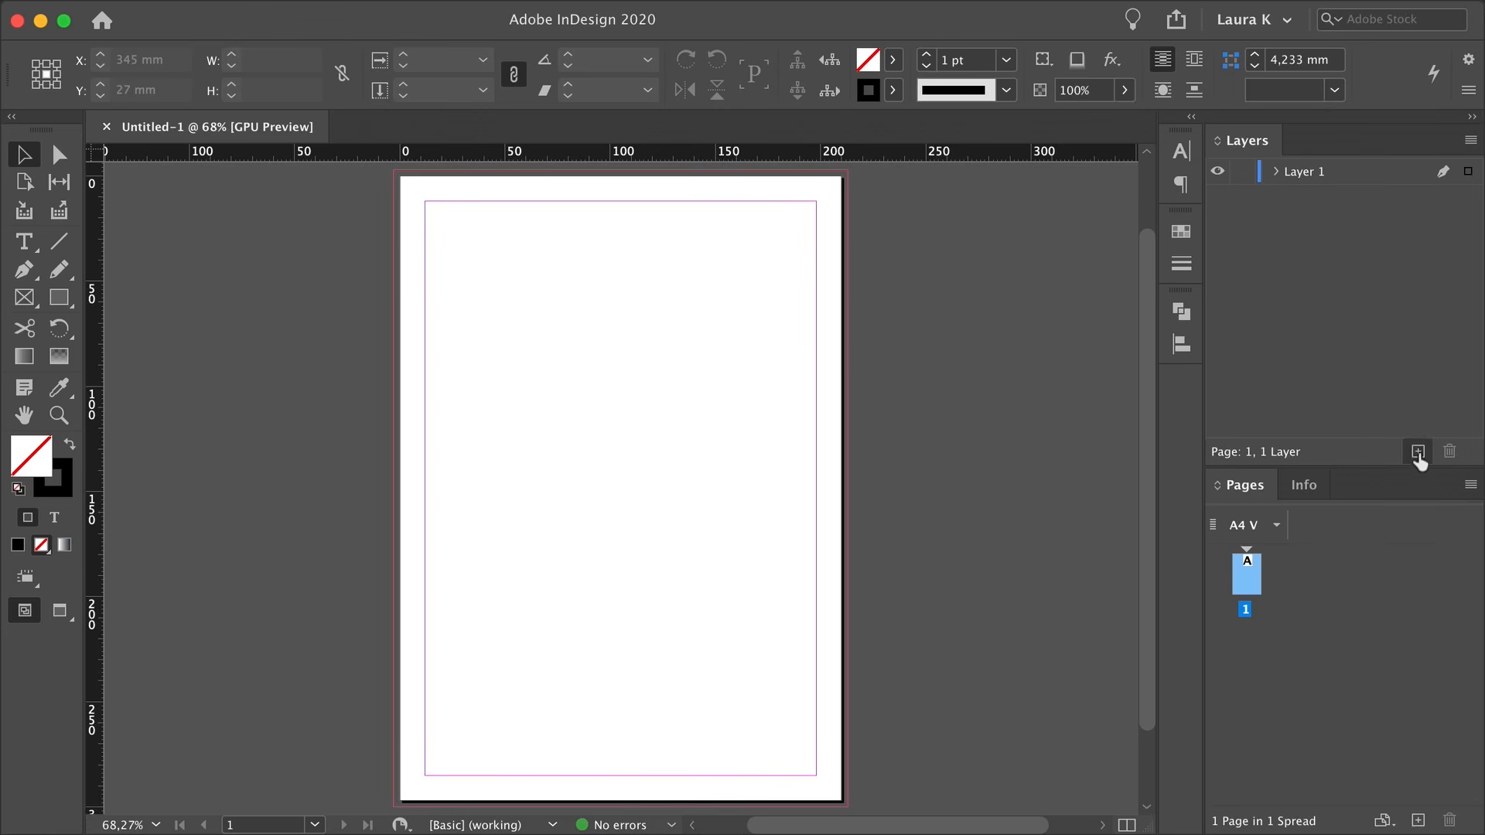
Add four new layers to the document for a total of five
left_click(1418, 451)
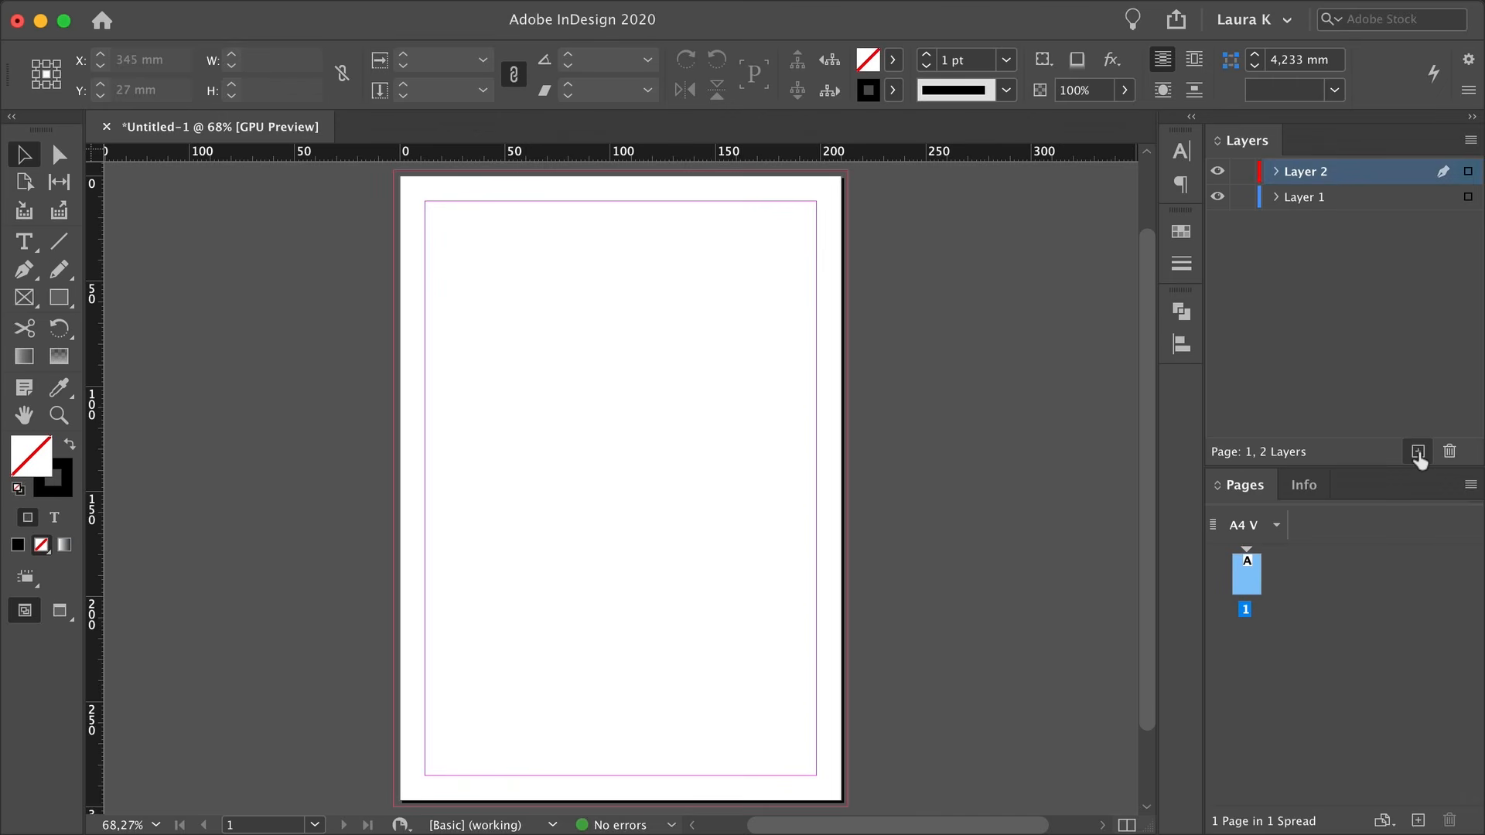
left_click(1418, 452)
left_click(1418, 451)
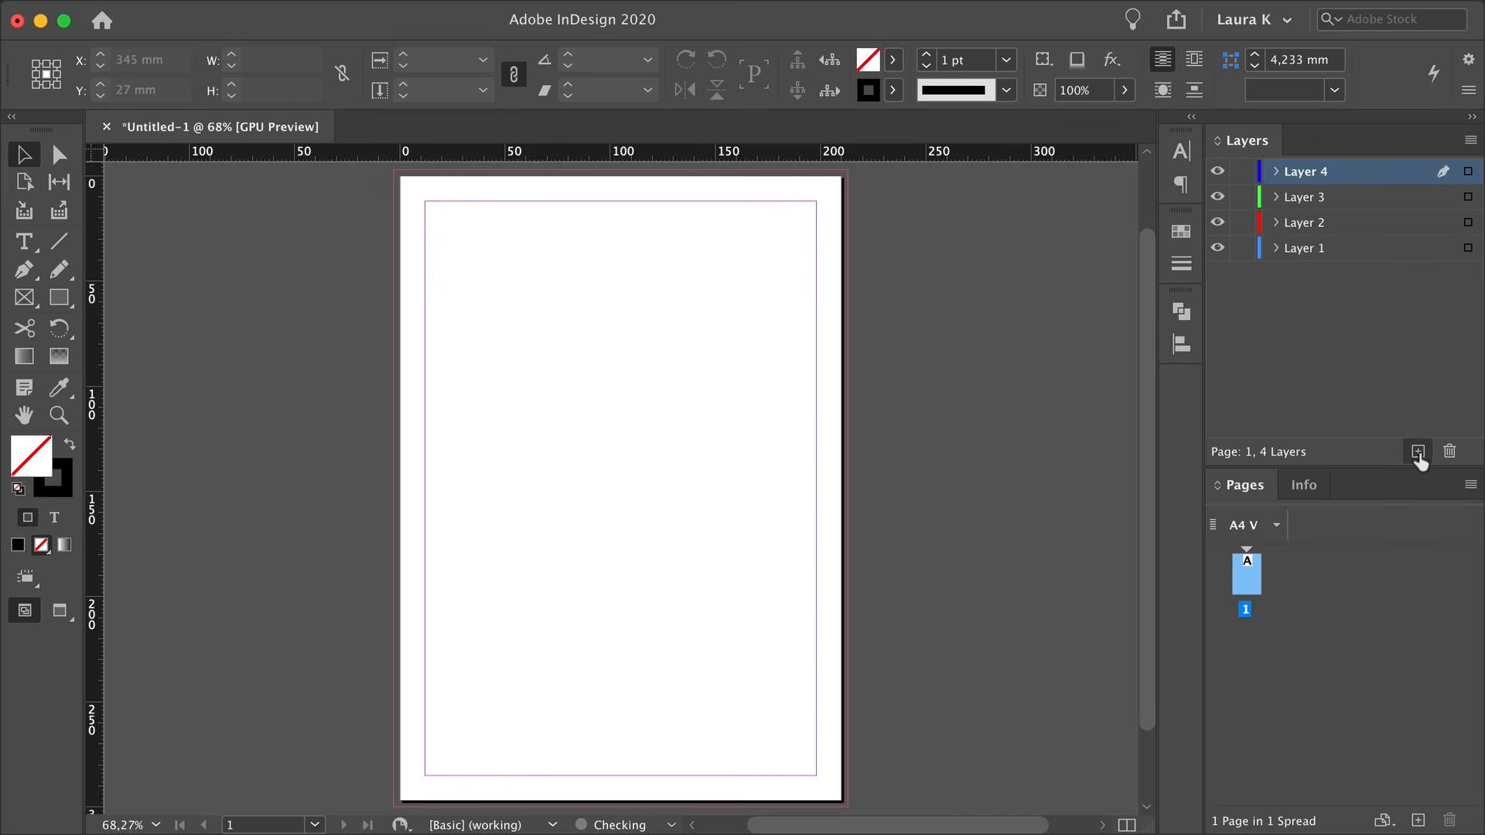
left_click(1418, 452)
Rename the three lowest layers, from the bottom up, as Background, Masthead and Image
double_click(1284, 275)
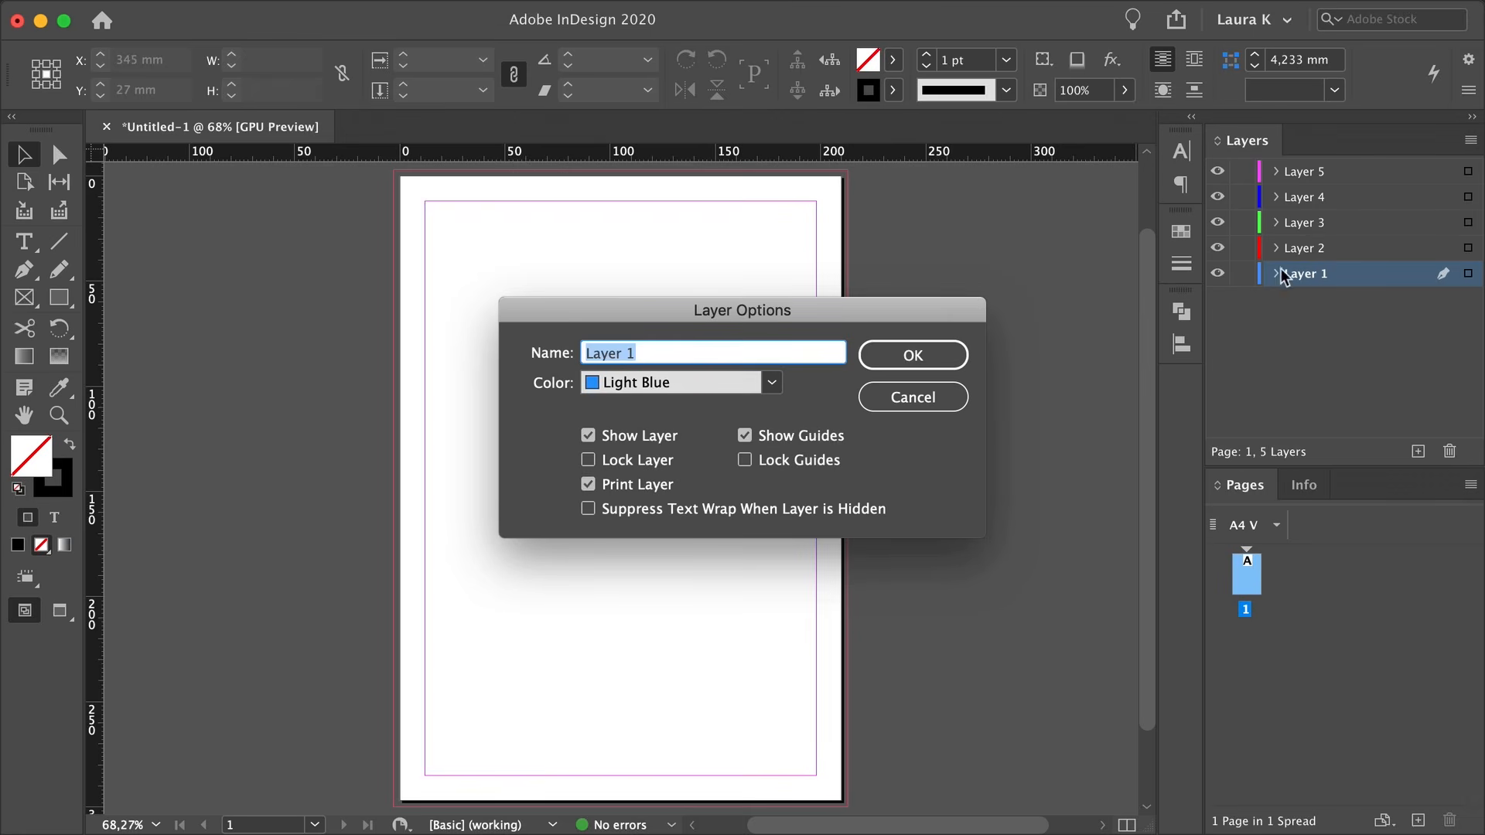
type("Background")
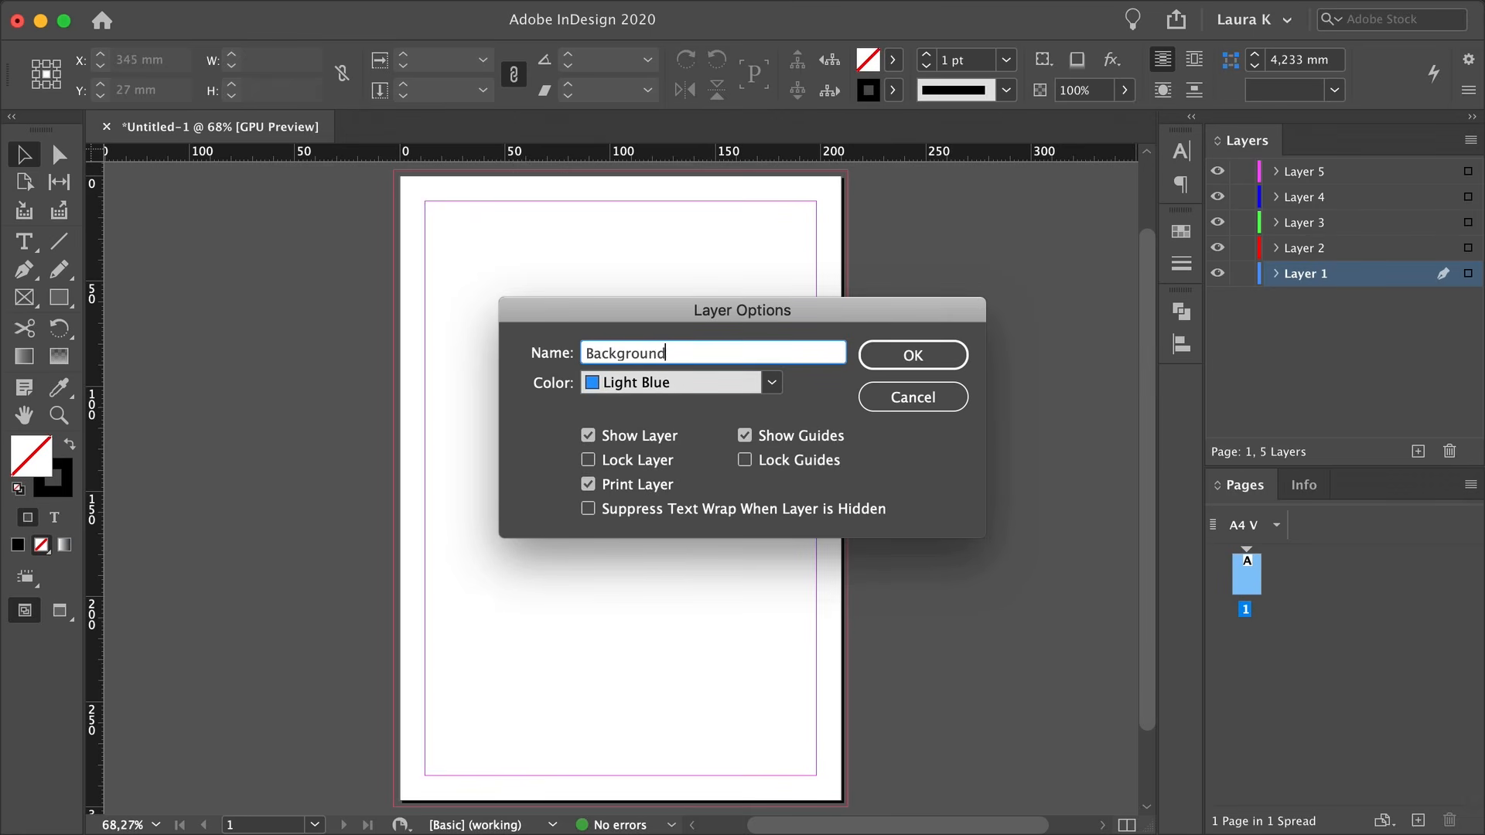
key("Return")
double_click(1315, 248)
type("Masthead")
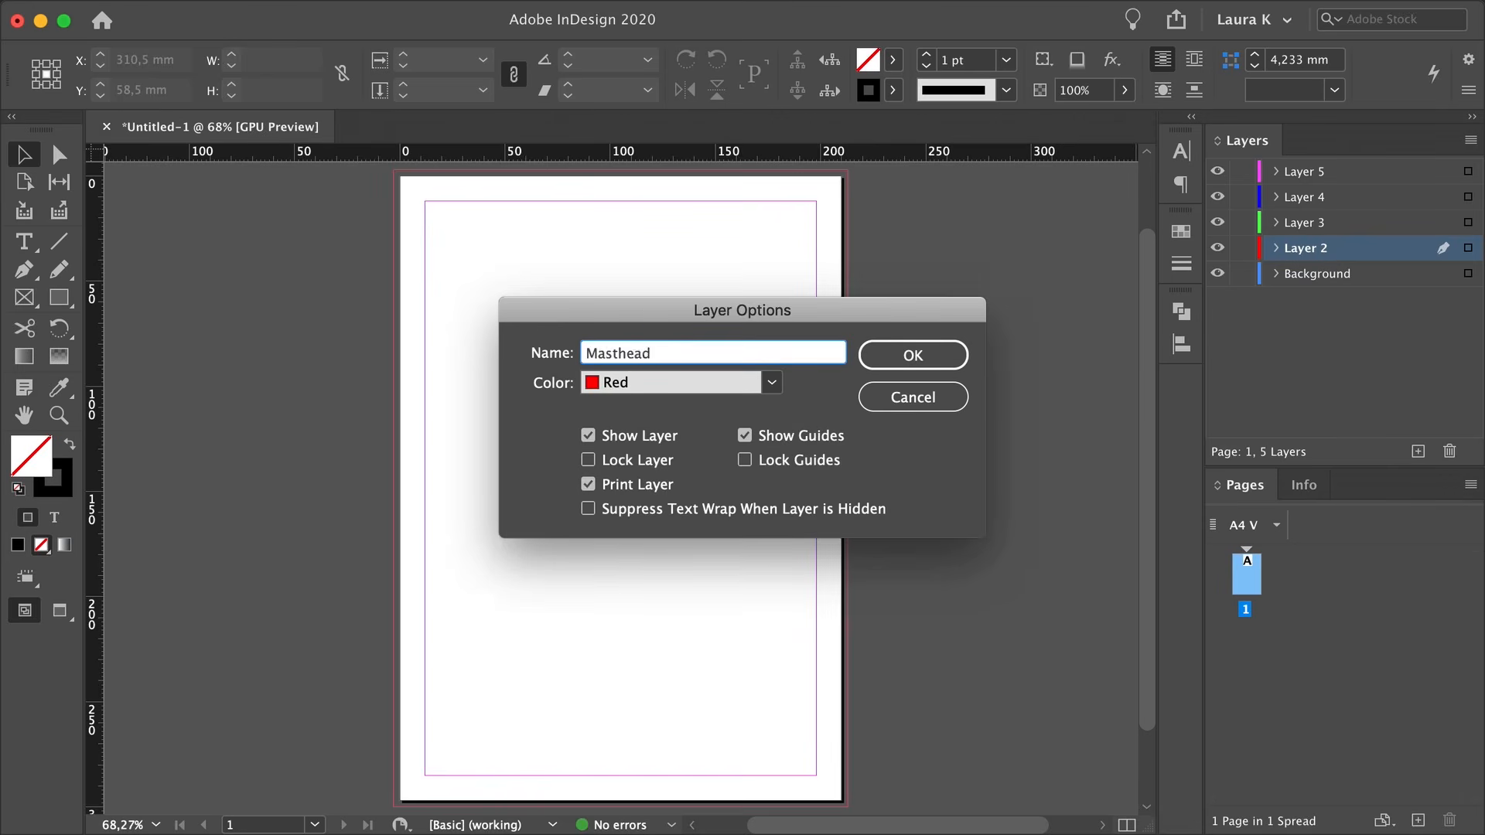
key("Return")
double_click(1359, 222)
type("Image")
key("Return")
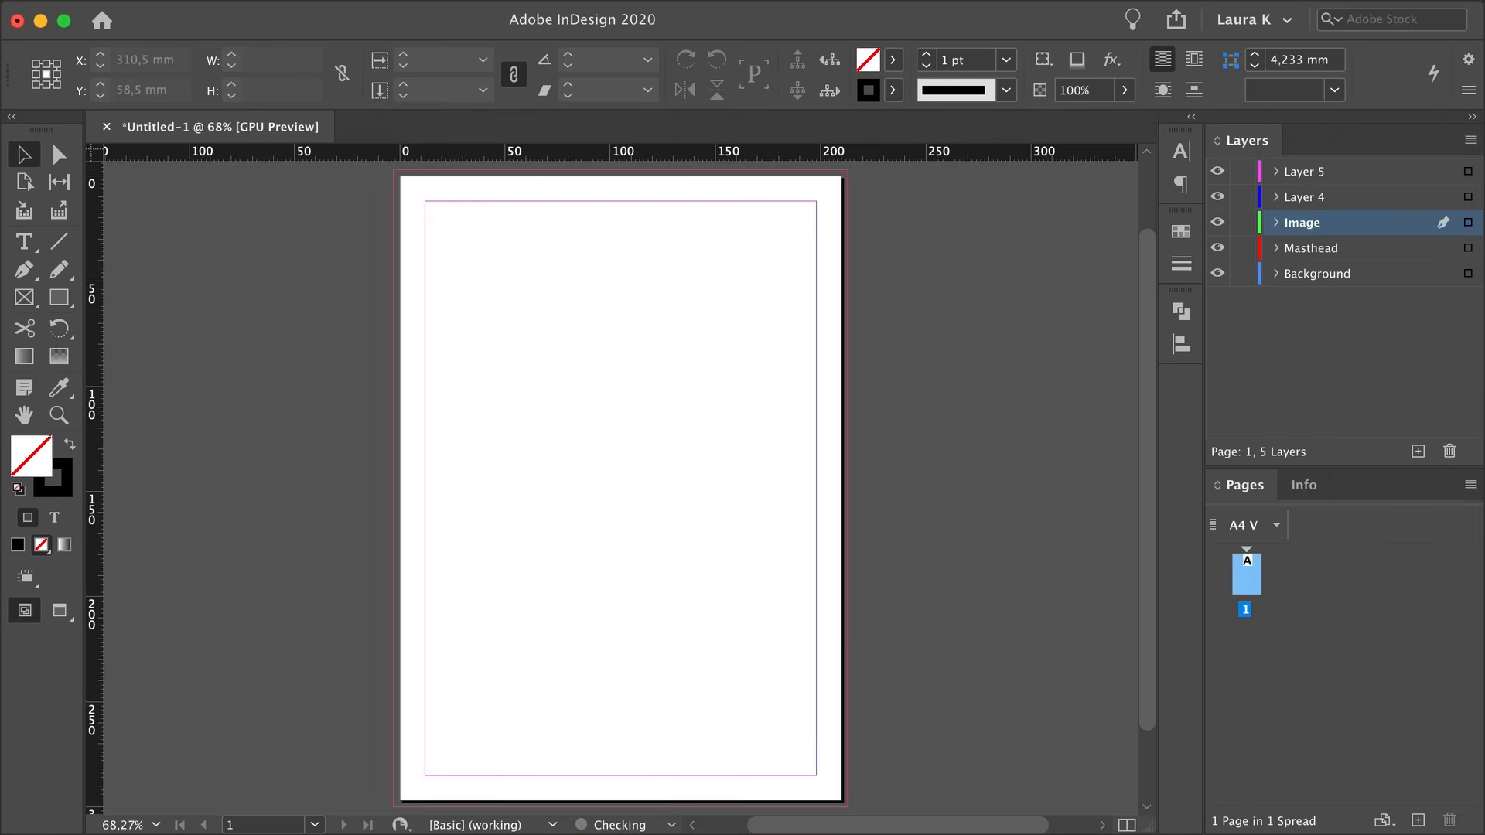
Rename Layer 4 as Coverlines and Layer 5 as Stroke, and deselect the layers
left_click(1336, 200)
double_click(1334, 199)
type("erlines")
key("Return")
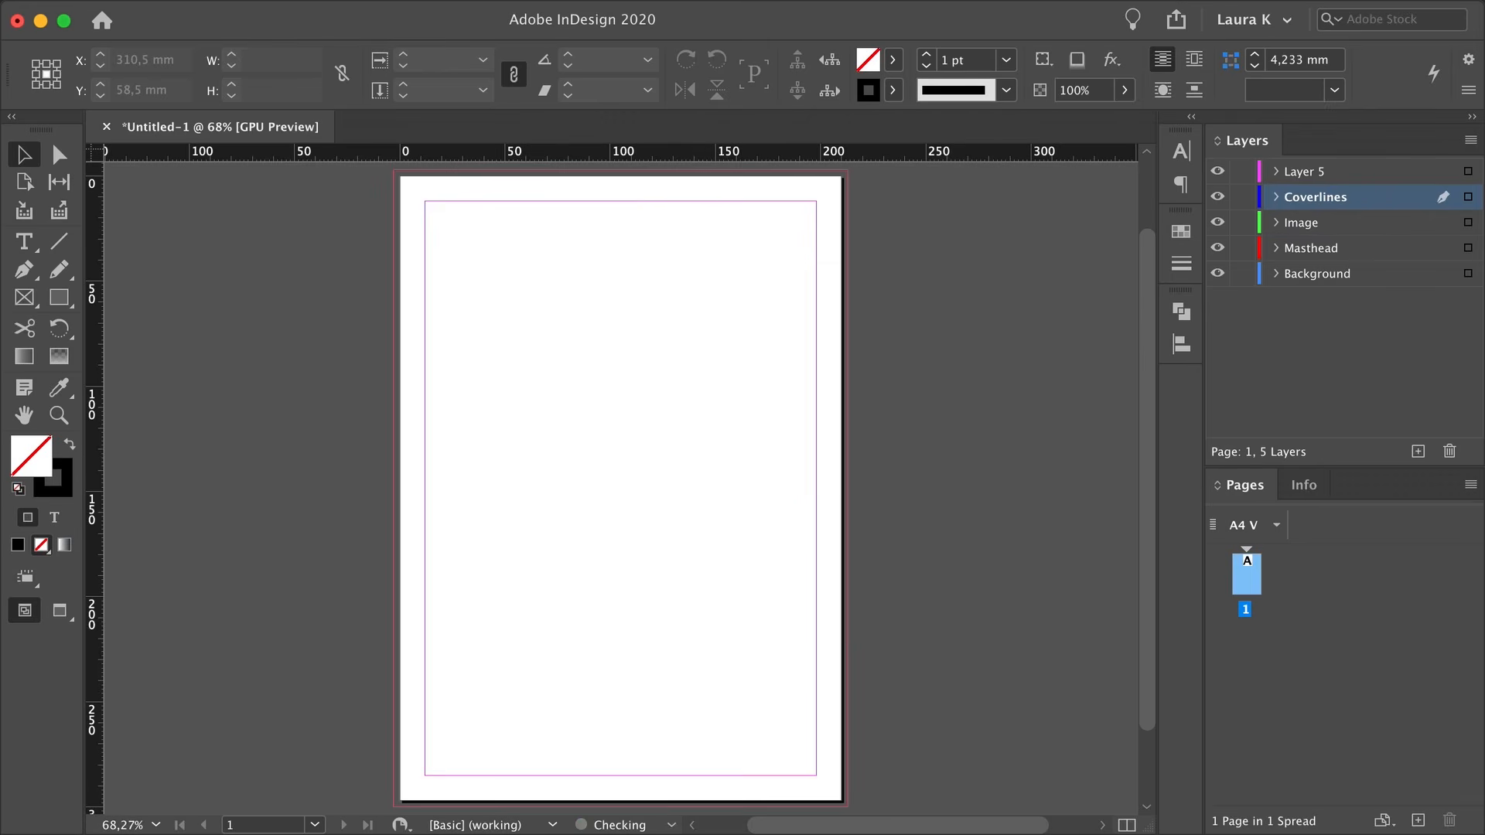
double_click(1308, 171)
type("Stroke")
key("Return")
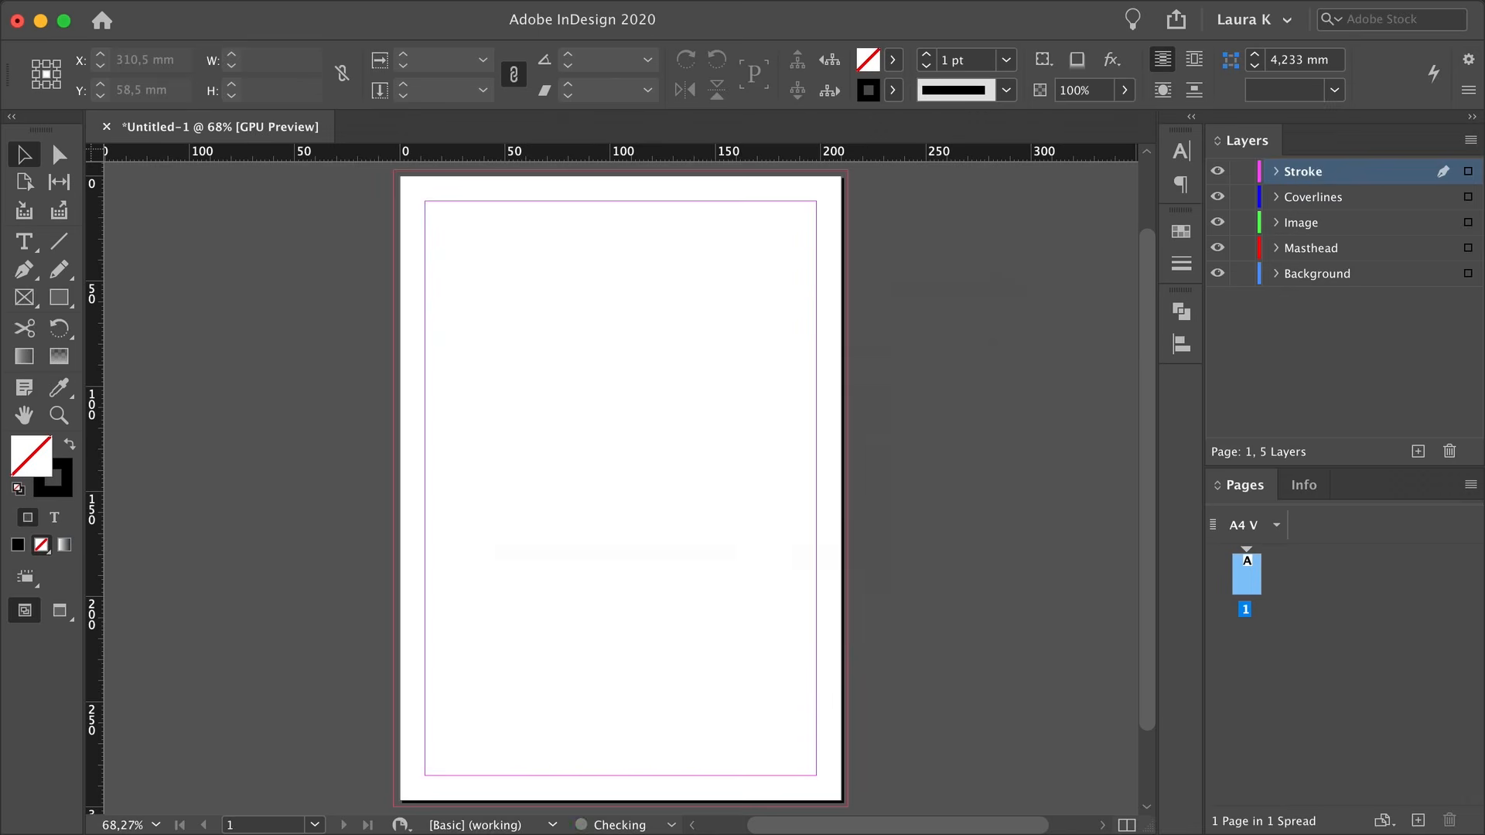
left_click(1318, 421)
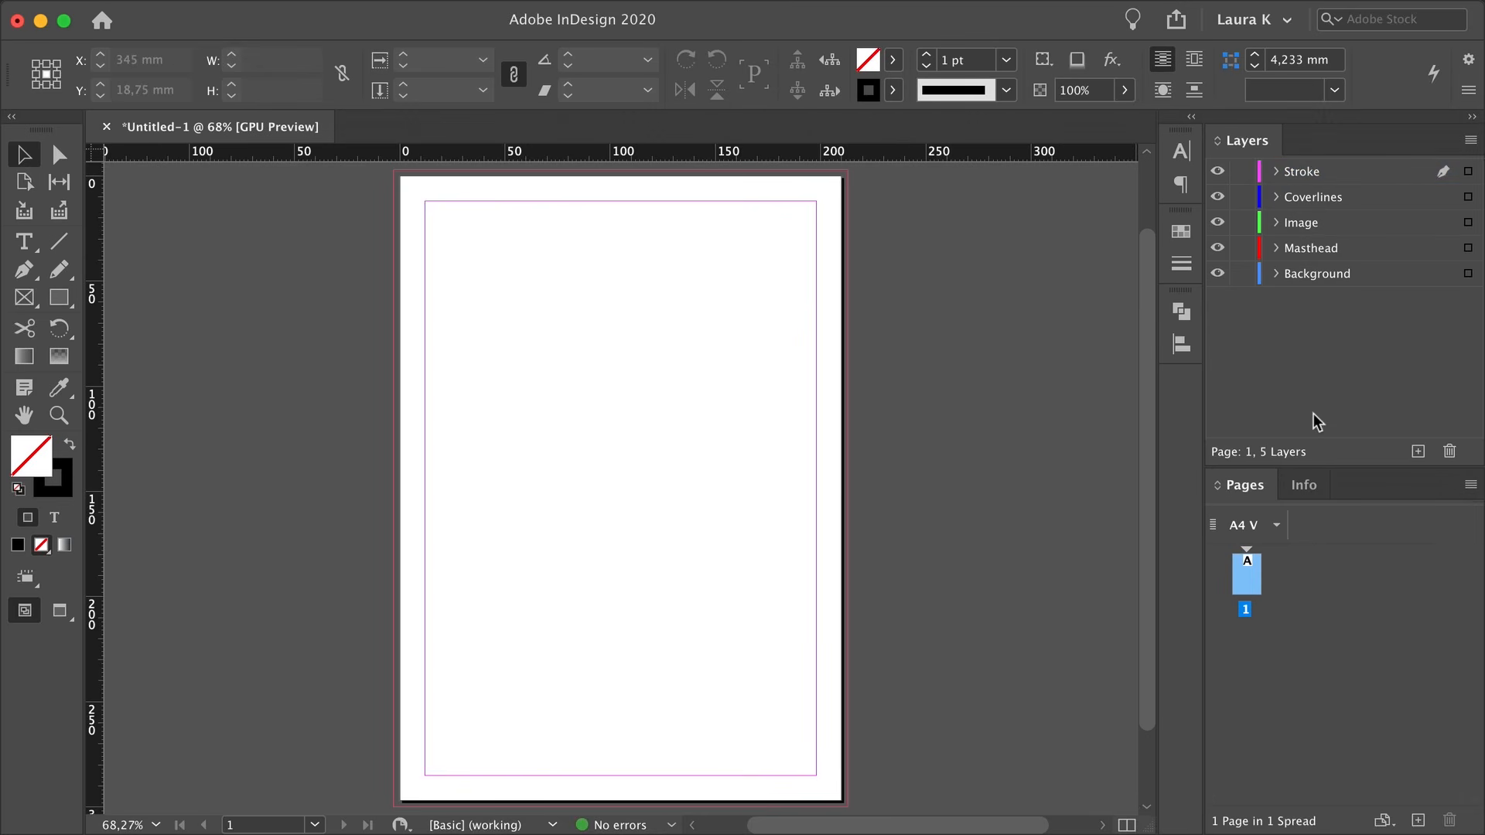
Place the black-and-white basketball player image on the page in the Image layer
left_click(1302, 224)
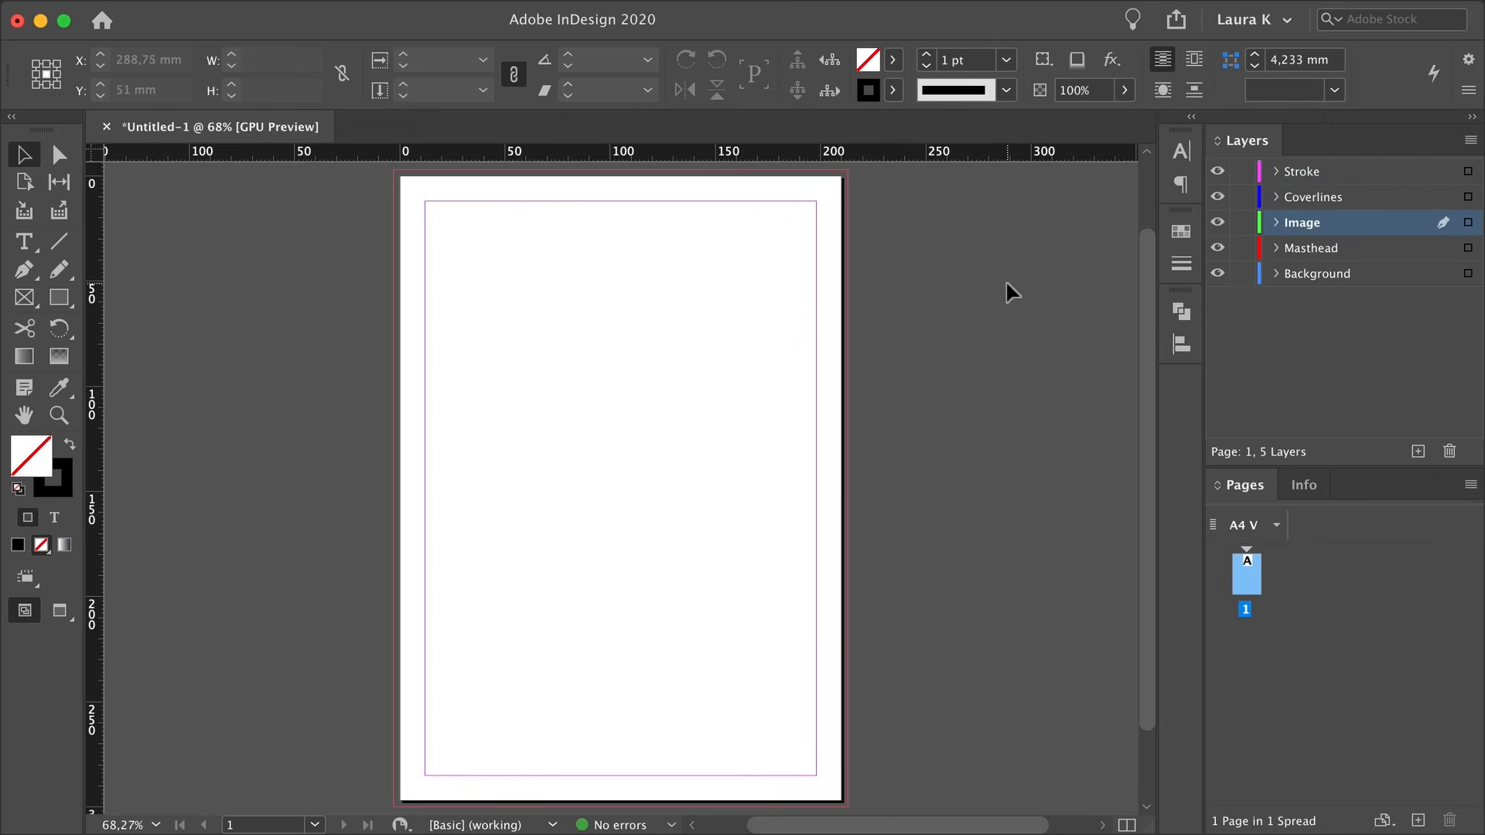
left_click_drag(269, 29, 299, 194)
left_click_drag(775, 81, 774, 21)
left_click(731, 125)
left_click_drag(727, 105, 627, 712)
left_click_drag(455, 389, 456, 392)
left_click_drag(486, 171, 453, 5)
left_click(1032, 246)
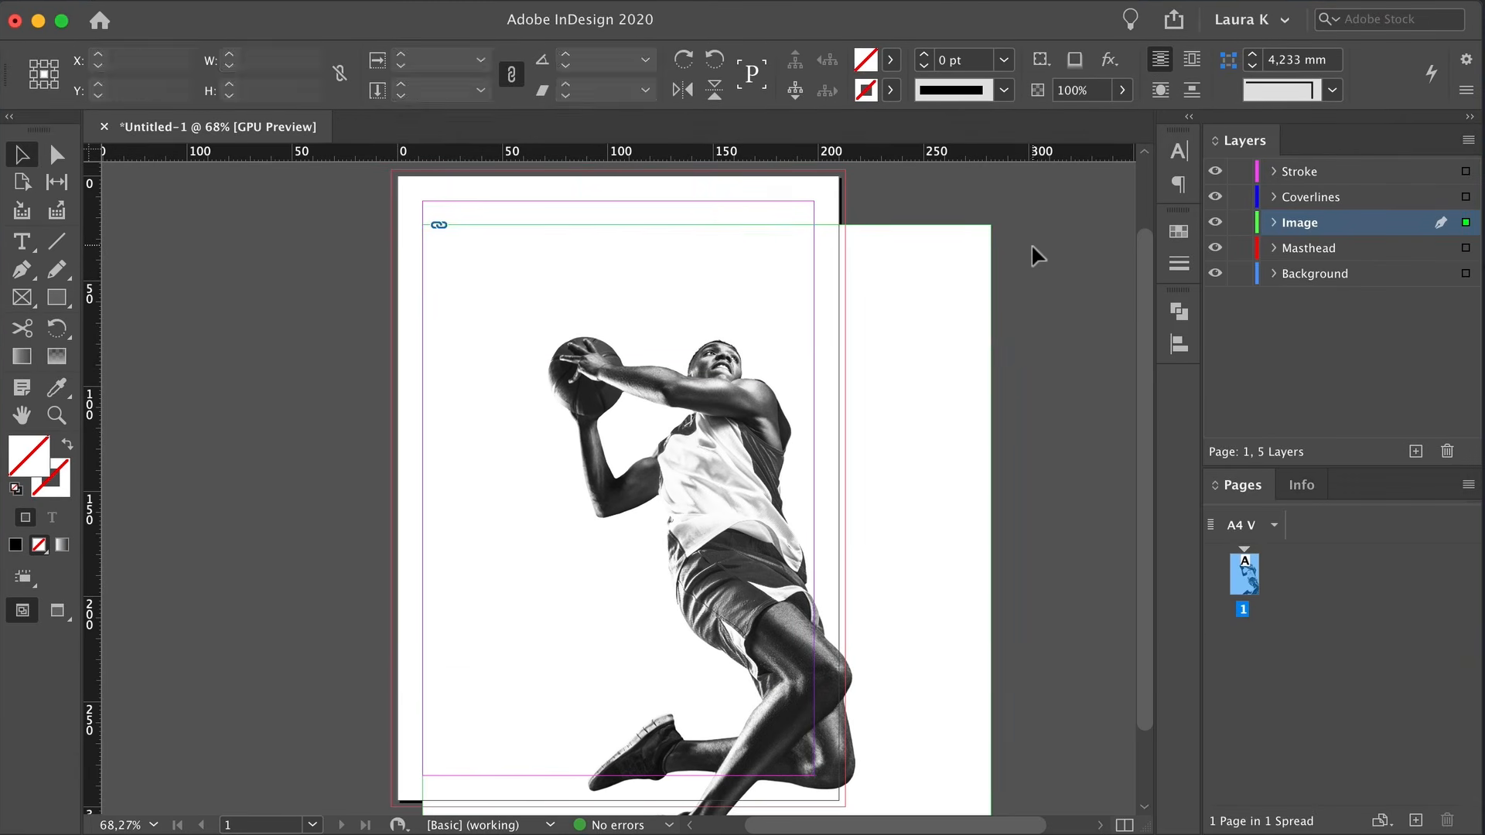
Center the player image horizontally on the page and crop both sides of its frame to the bleed, 216 mm wide
left_click_drag(917, 369, 890, 318)
scroll(951, 696, "down", 1)
left_click_drag(915, 686, 857, 606)
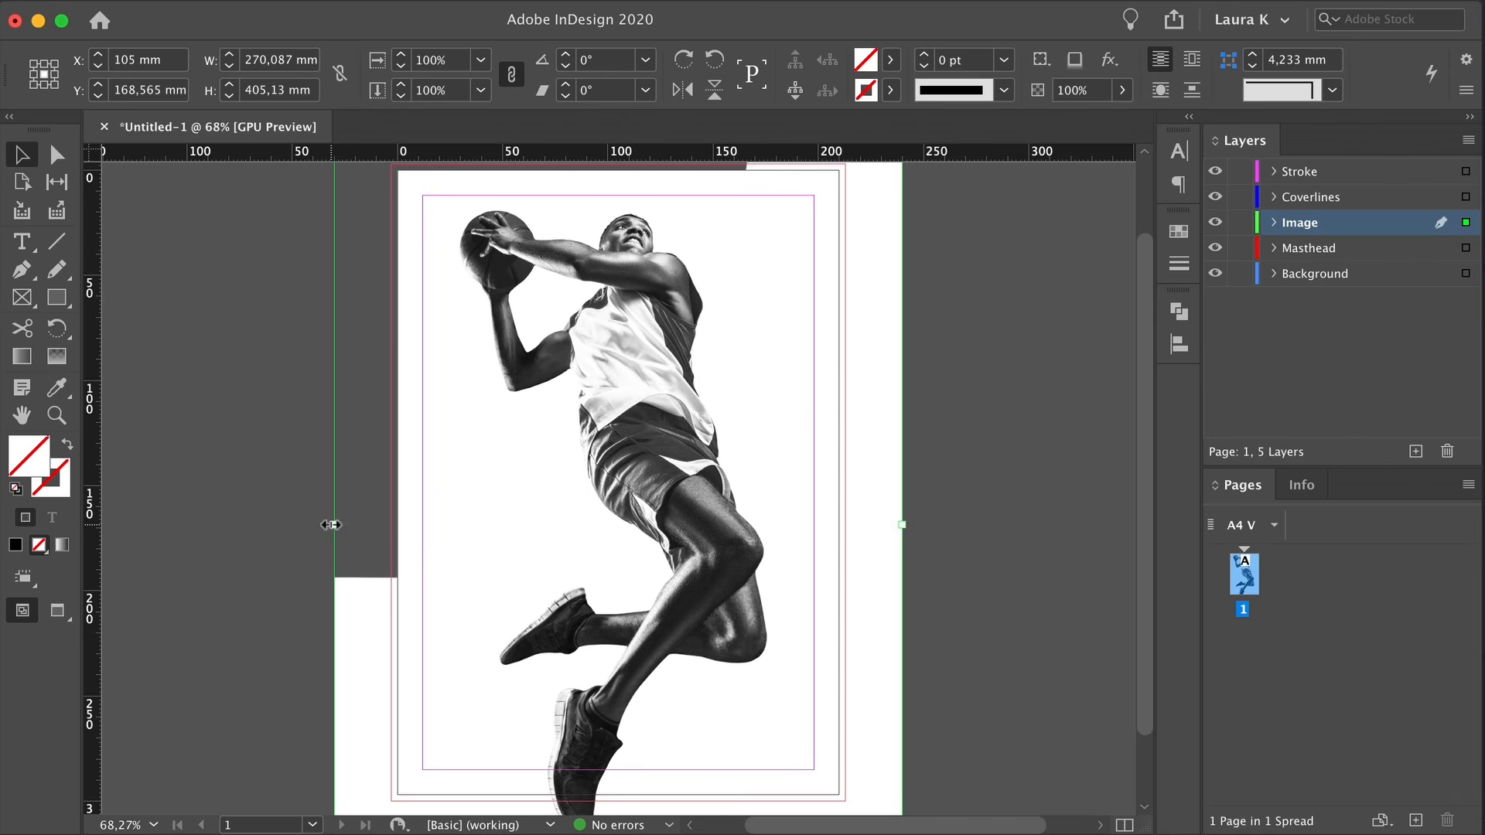
left_click_drag(334, 525, 391, 516)
scroll(524, 557, "up", 3)
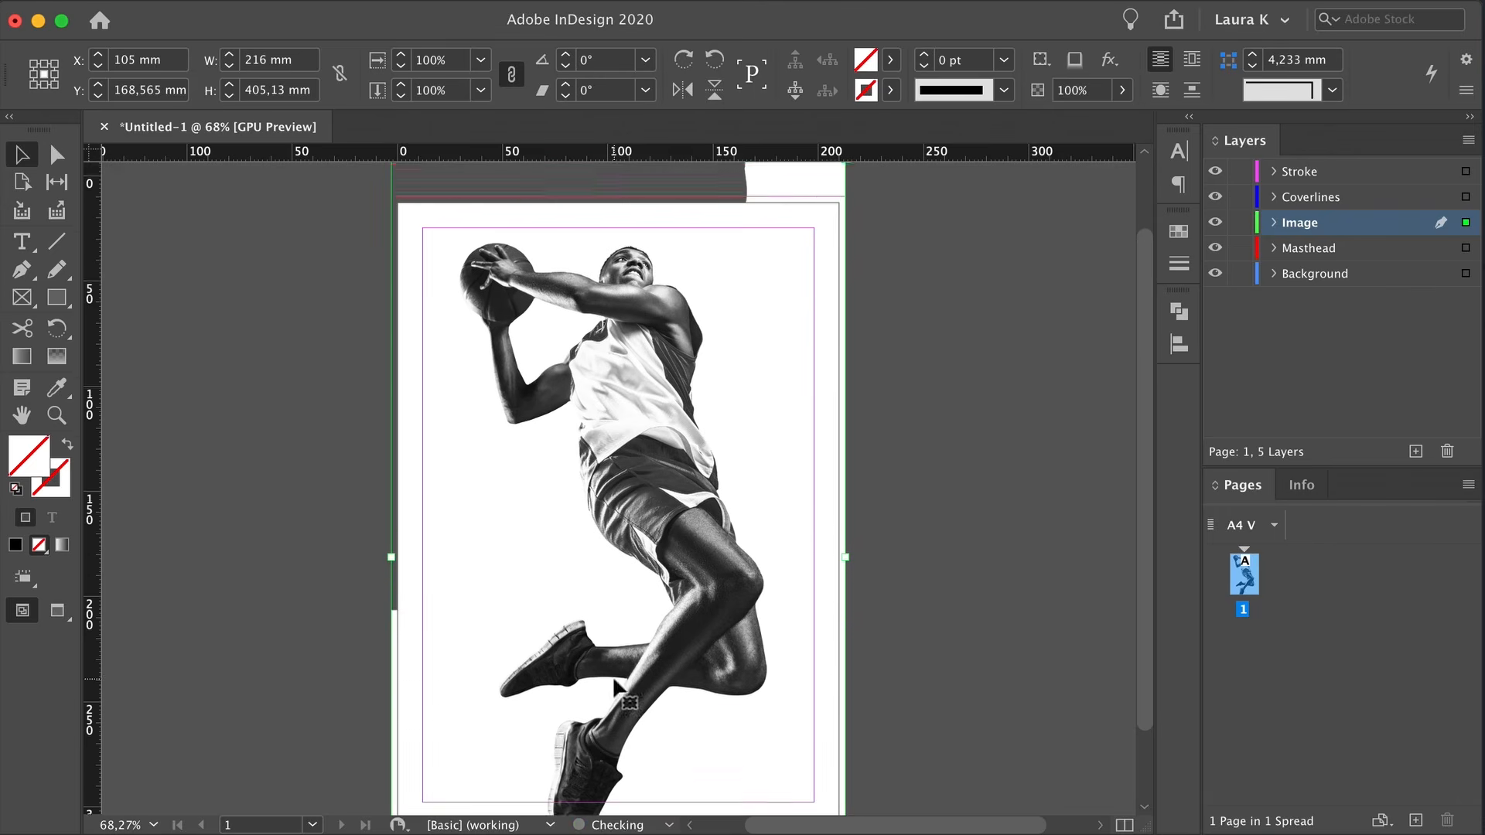
Crop the image frame's top and bottom edges to the bleed, making the frame 303 mm high
left_click_drag(623, 193, 617, 256)
left_click(903, 336)
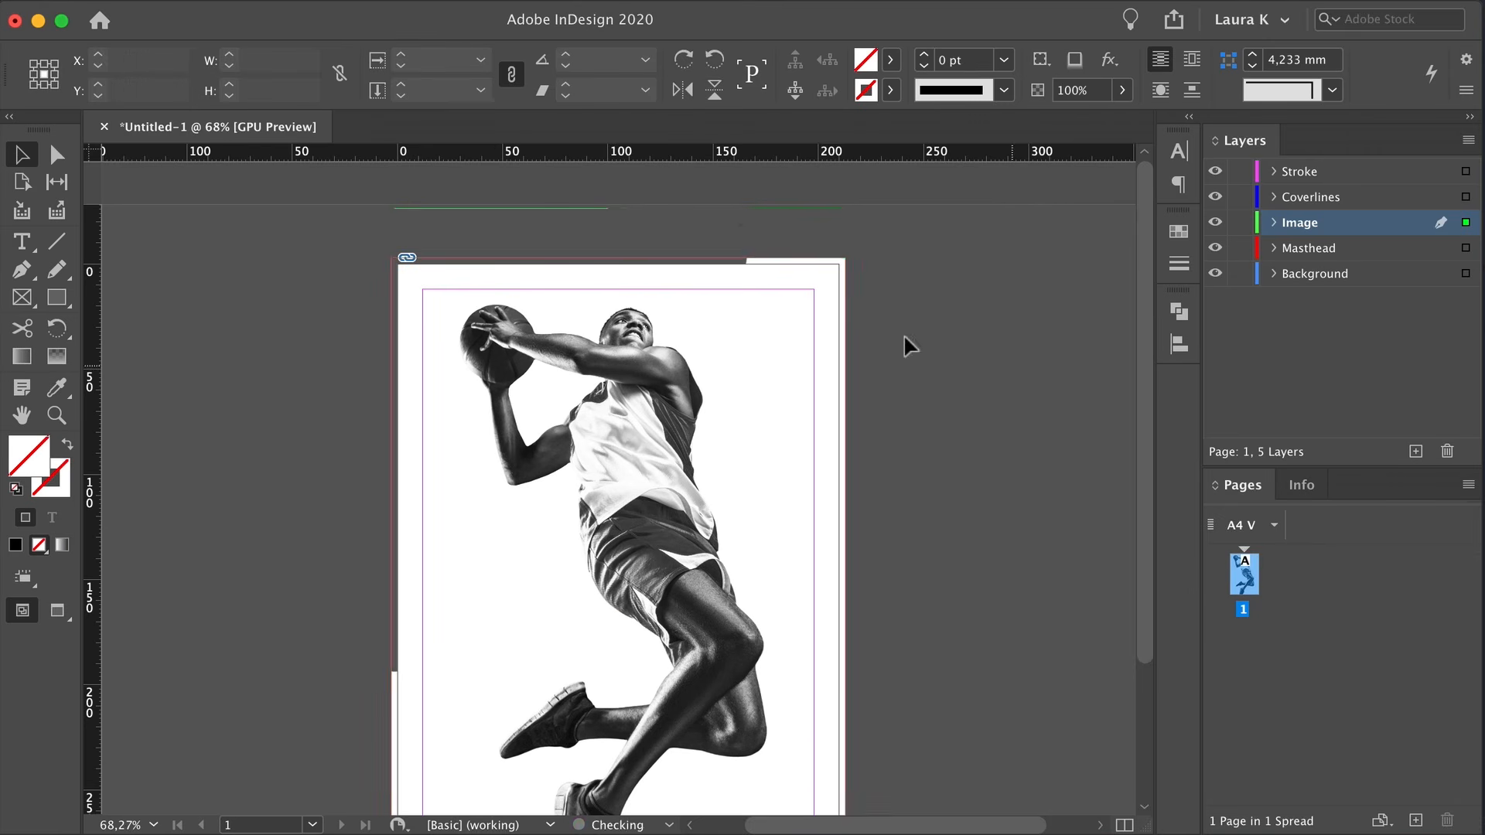
left_click_drag(800, 635, 781, 456)
left_click(616, 736)
left_click_drag(606, 798, 611, 720)
left_click(946, 676)
Enlarge the image inside its frame to about 104% and reposition the player at X 108 mm, Y 178.72 mm
key("a")
scroll(946, 675, "up", 2)
left_click(454, 433)
scroll(454, 433, "up", 1)
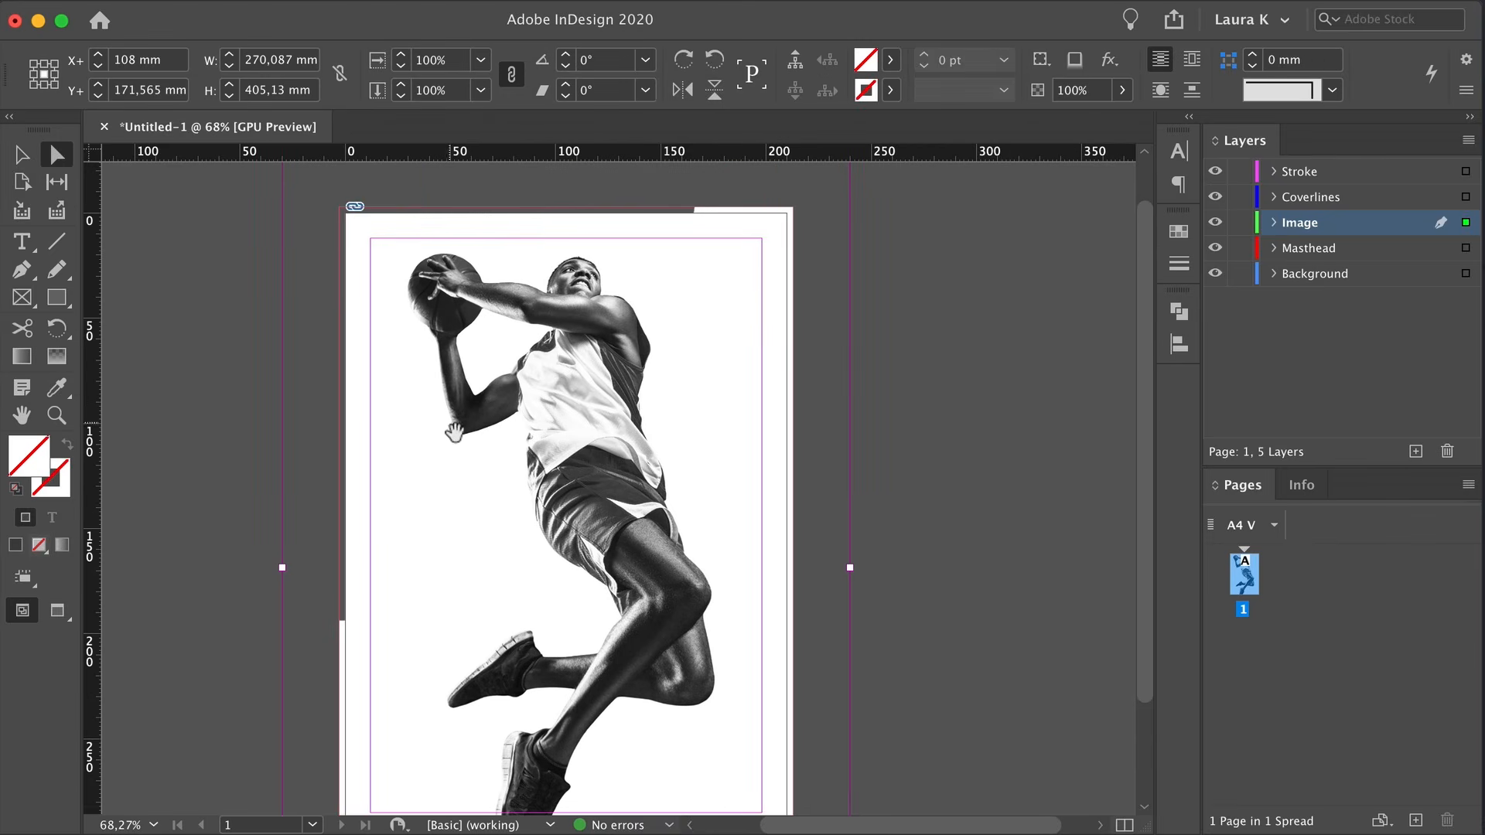
left_click_drag(281, 566, 258, 567)
scroll(592, 489, "down", 1)
mouse_move(640, 459)
left_mouse_down()
mouse_move(644, 474)
mouse_move(627, 447)
left_mouse_up()
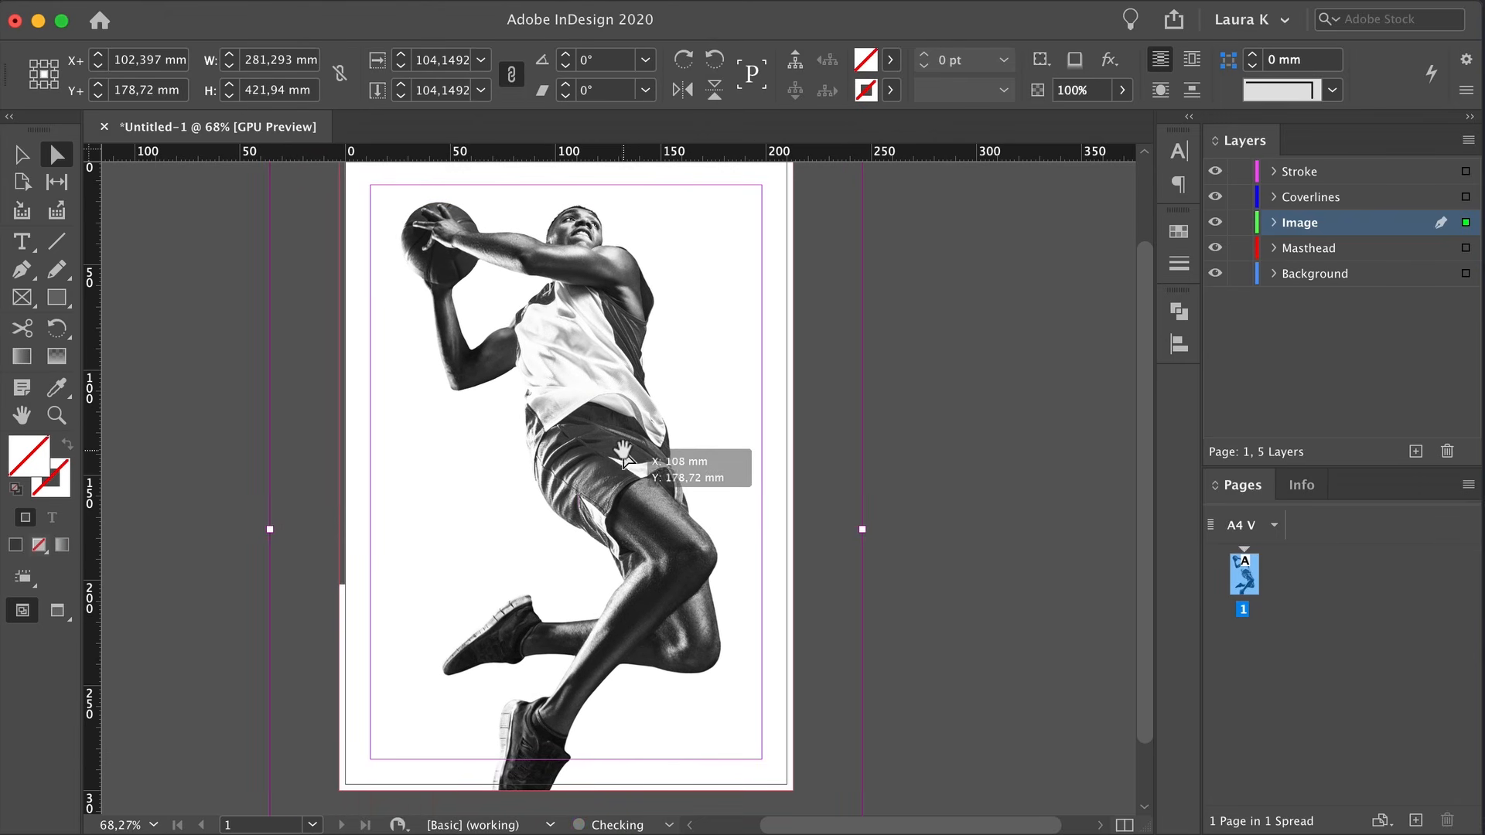
key("v")
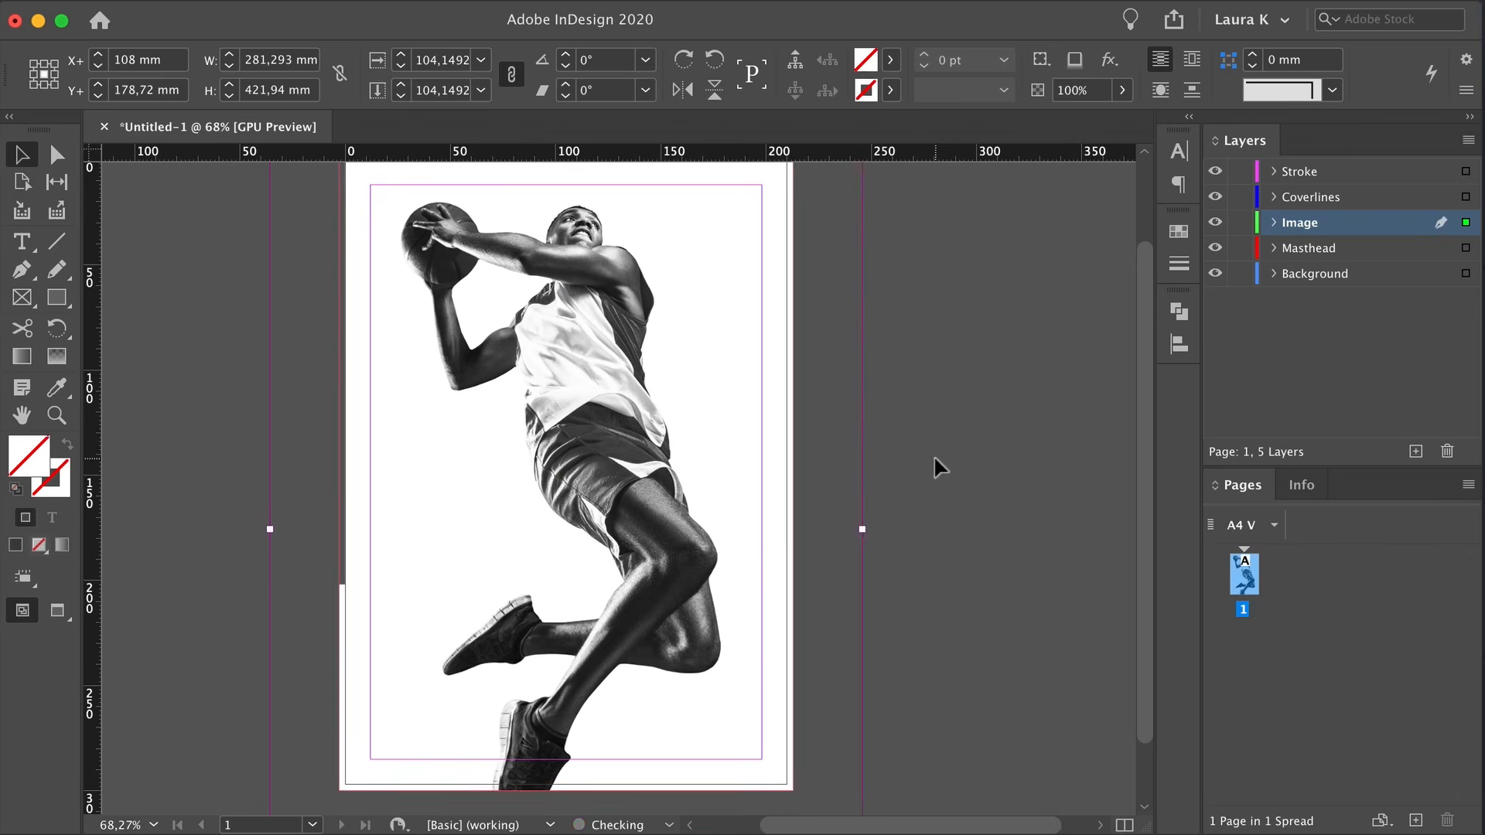
left_click(934, 456)
Copy the framed player image and paste the copy in place
left_click(594, 315)
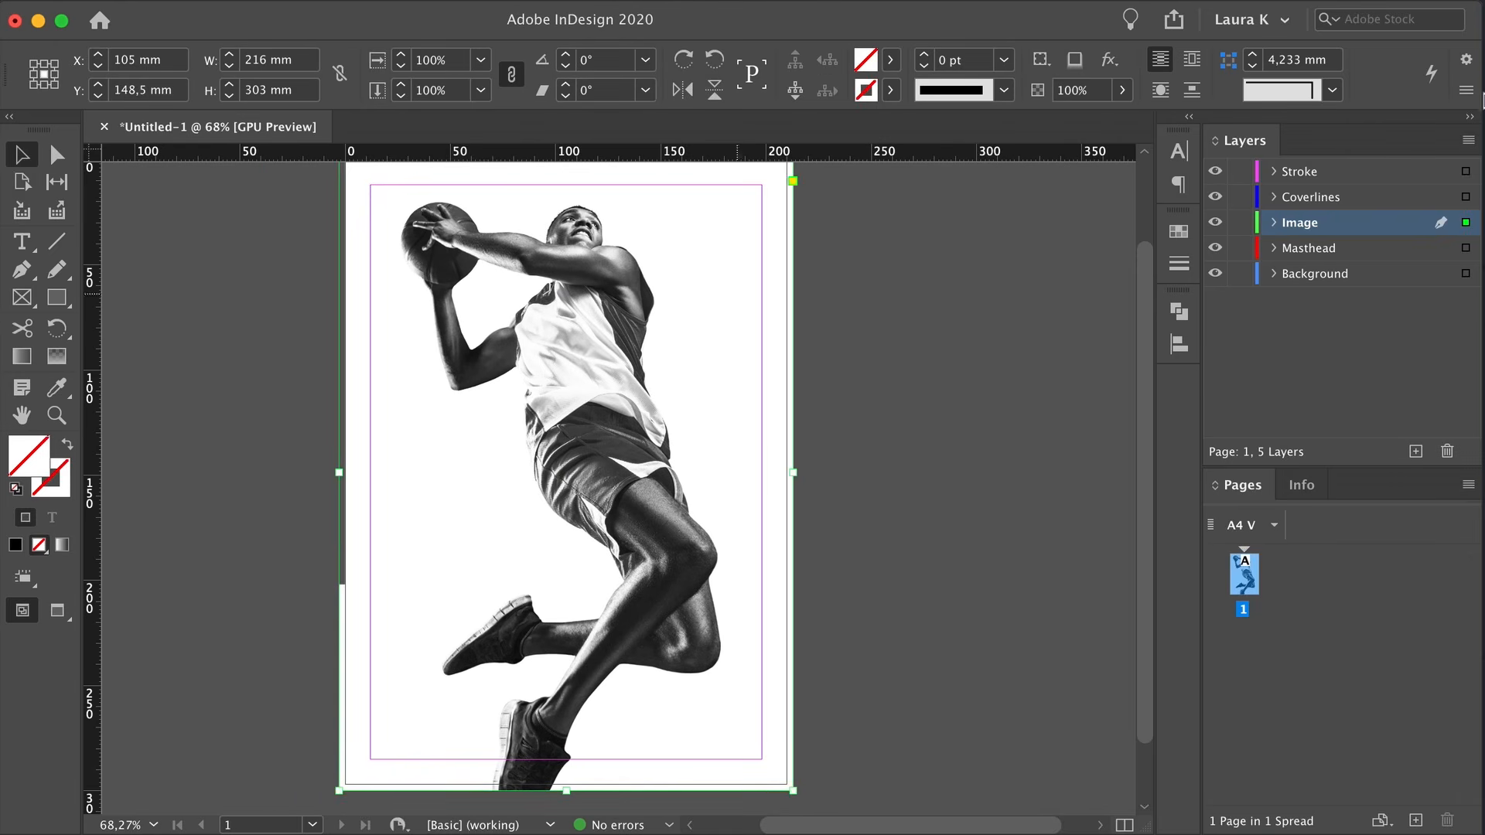
right_click(717, 215)
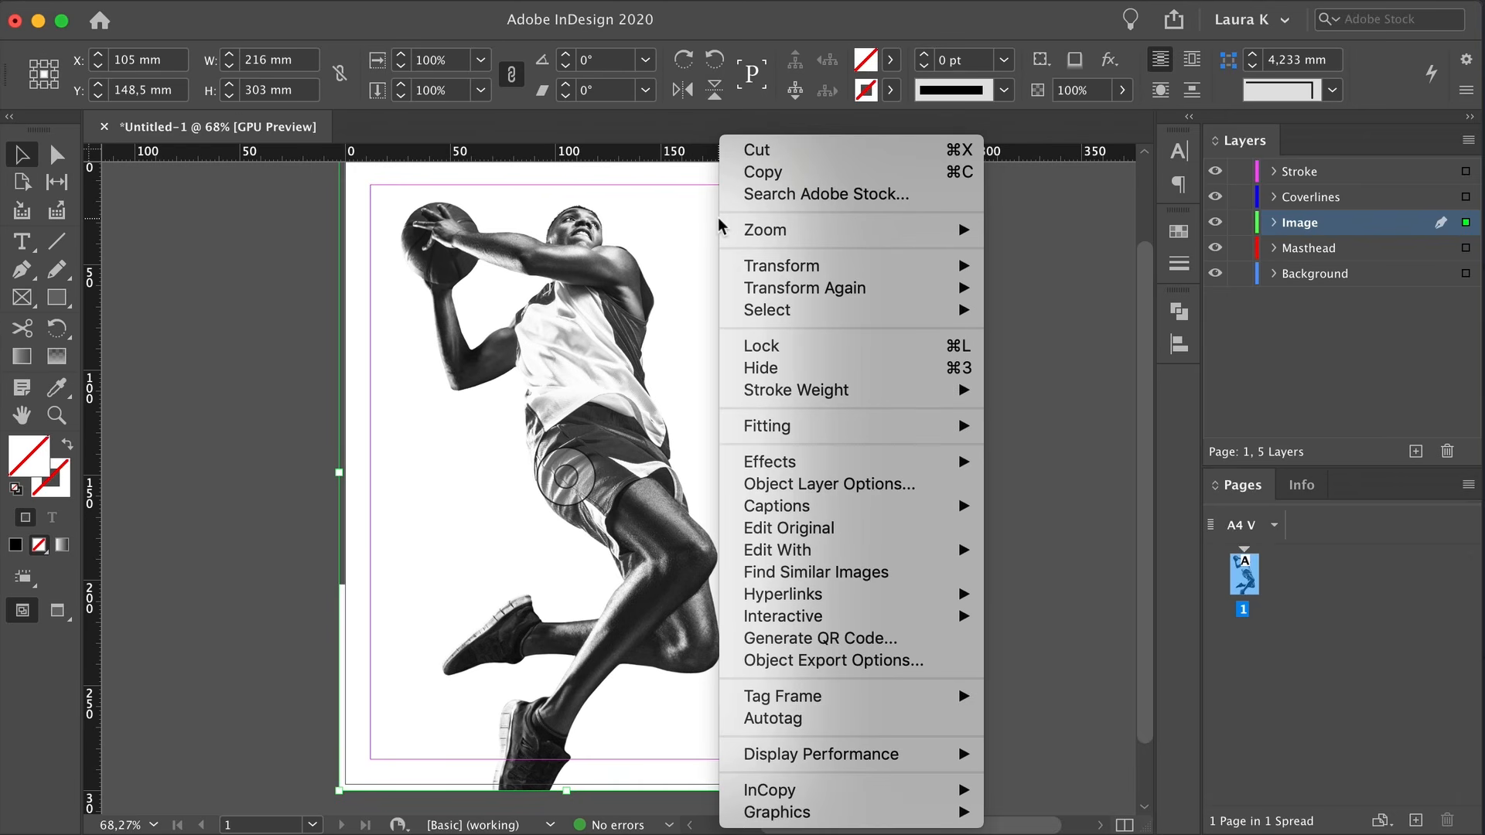
left_click(762, 173)
left_click(856, 268)
right_click(845, 267)
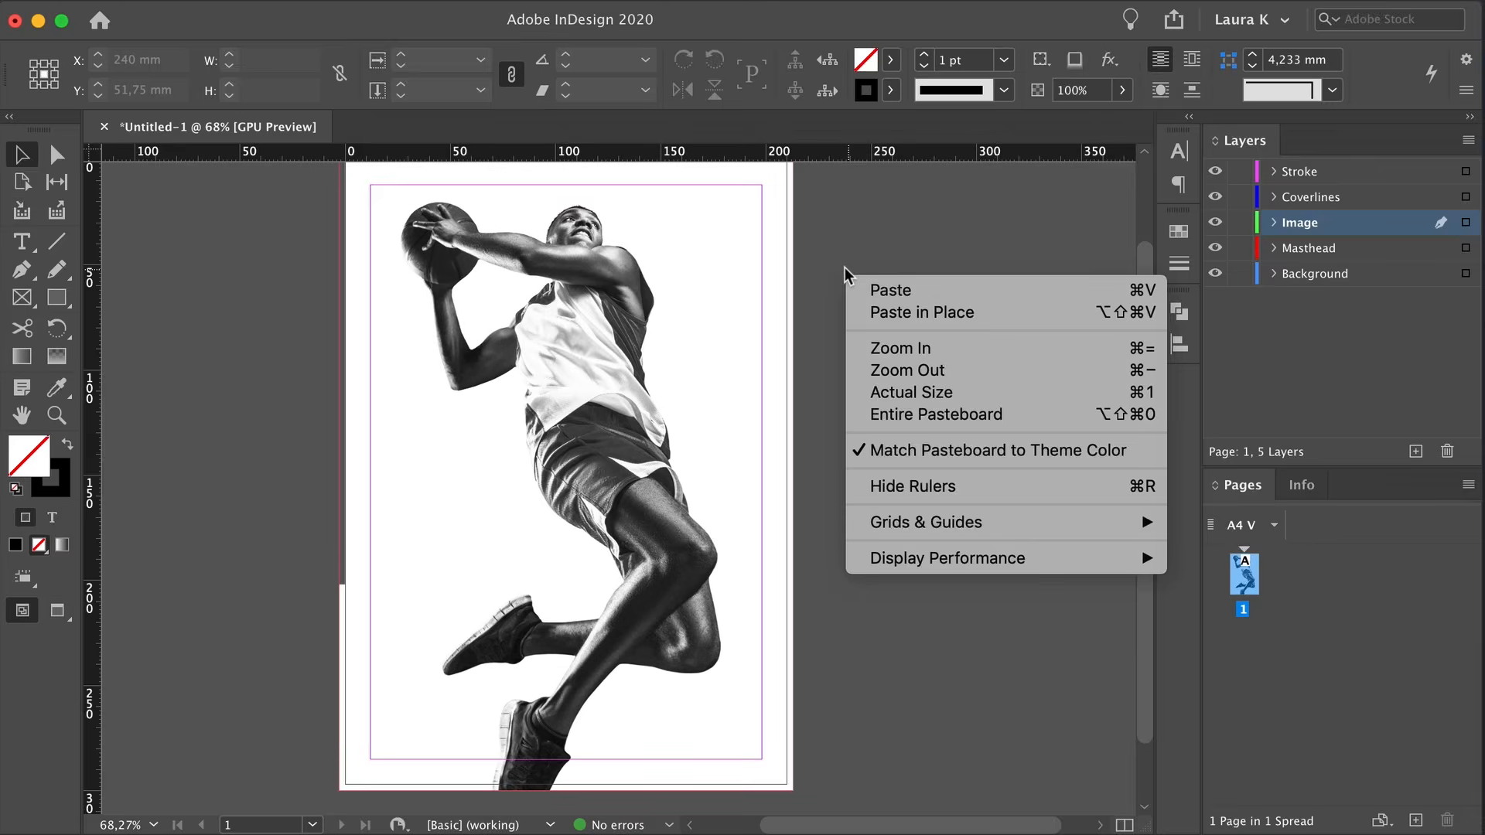
left_click(898, 314)
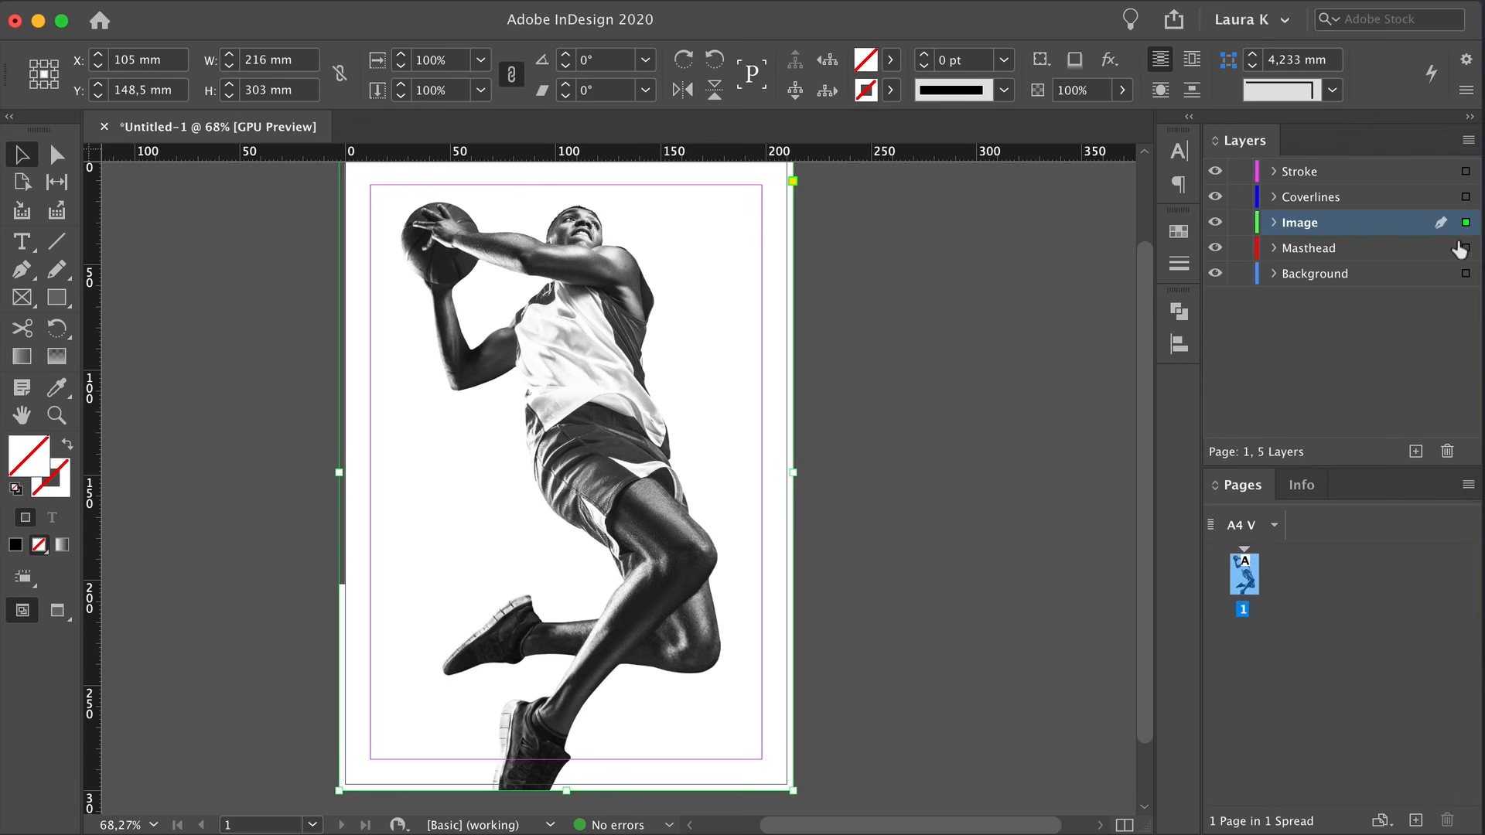
Move the pasted image to the Background layer and check it with the Image layer hidden and Background toggled off and on
left_click_drag(1467, 279, 1465, 274)
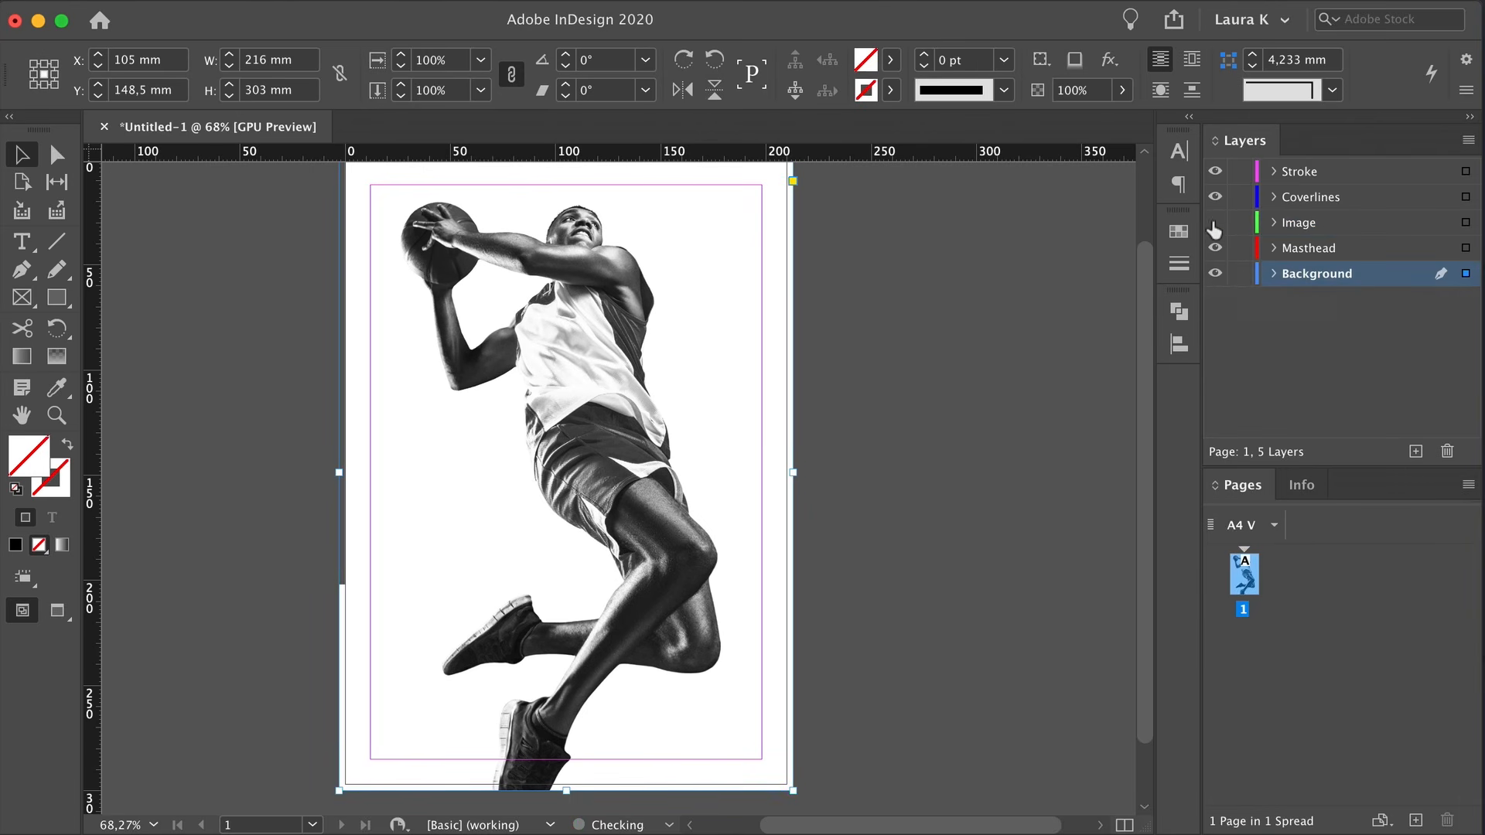
left_click(1215, 275)
left_click(1216, 274)
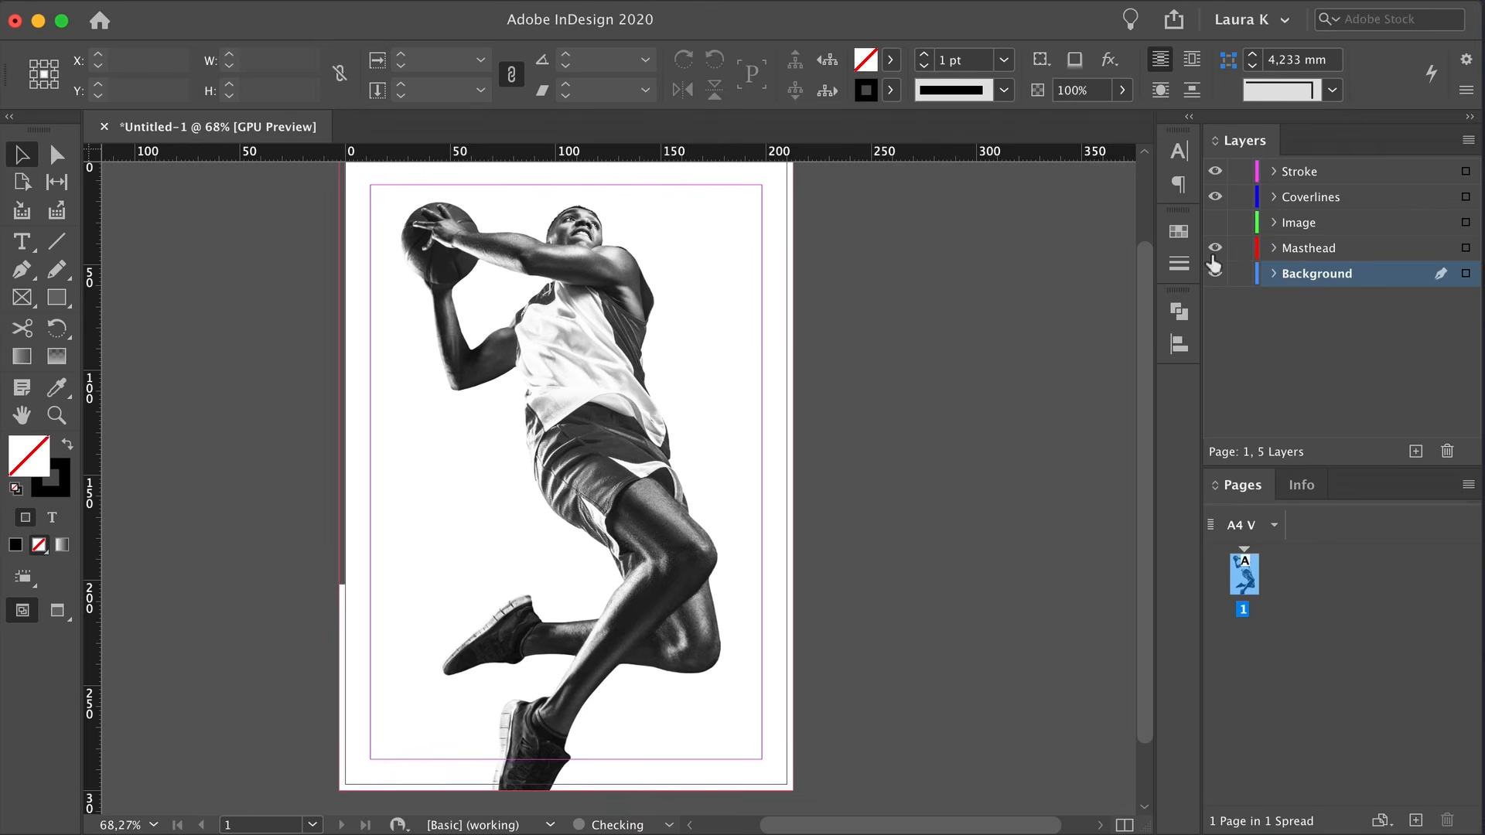
Lock the Background and Image layers with the Image layer visible, and make the Masthead layer active
left_click(1215, 275)
left_click(1215, 274)
left_click(1215, 273)
left_click(1216, 273)
left_click(1241, 273)
left_click(1242, 222)
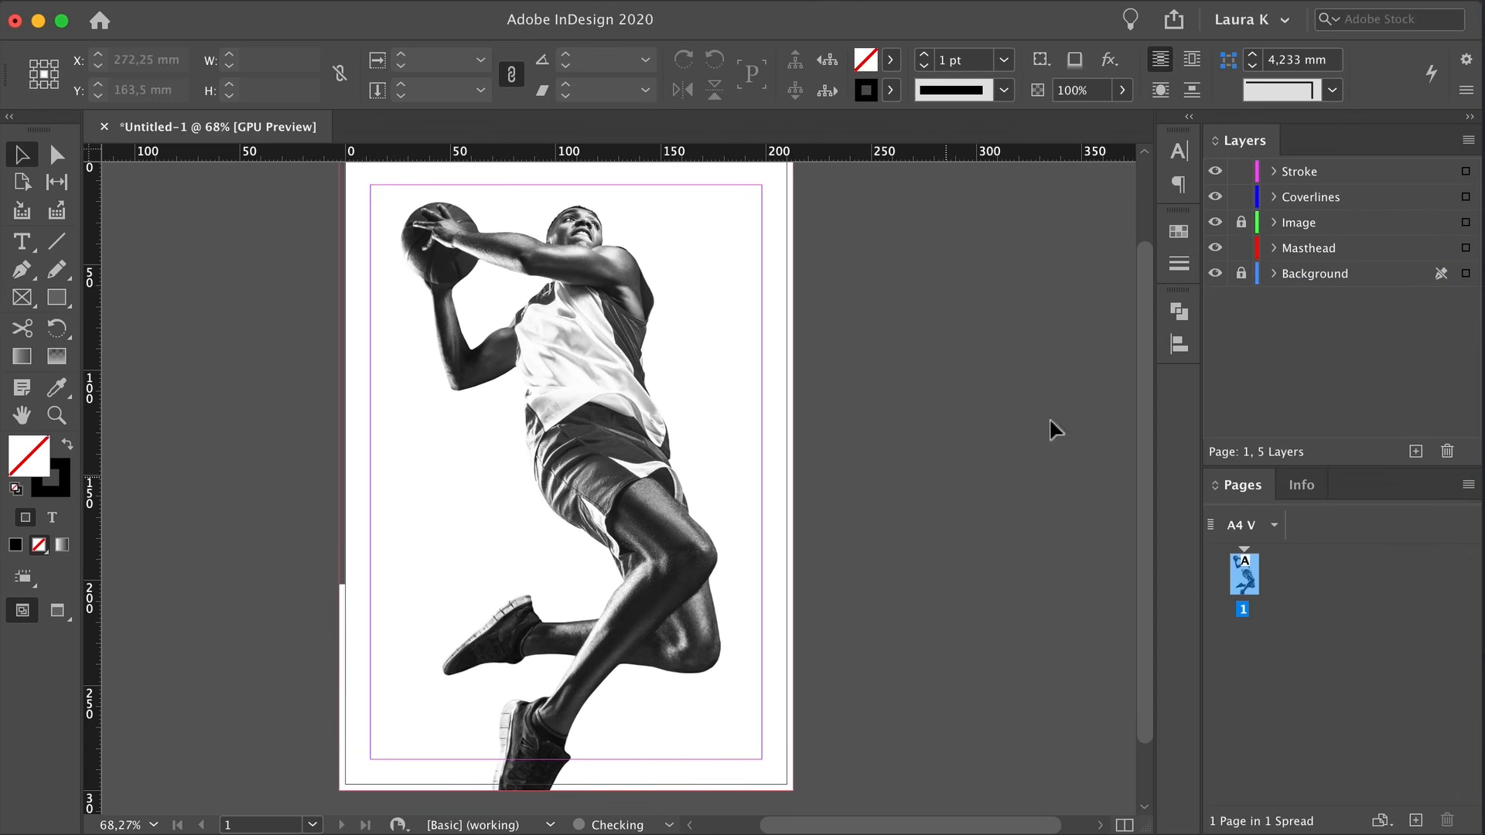
left_click(1310, 248)
Create a new teal CMYK process swatch with C=63 M=0 Y=25 K=0
scroll(542, 465, "up", 2)
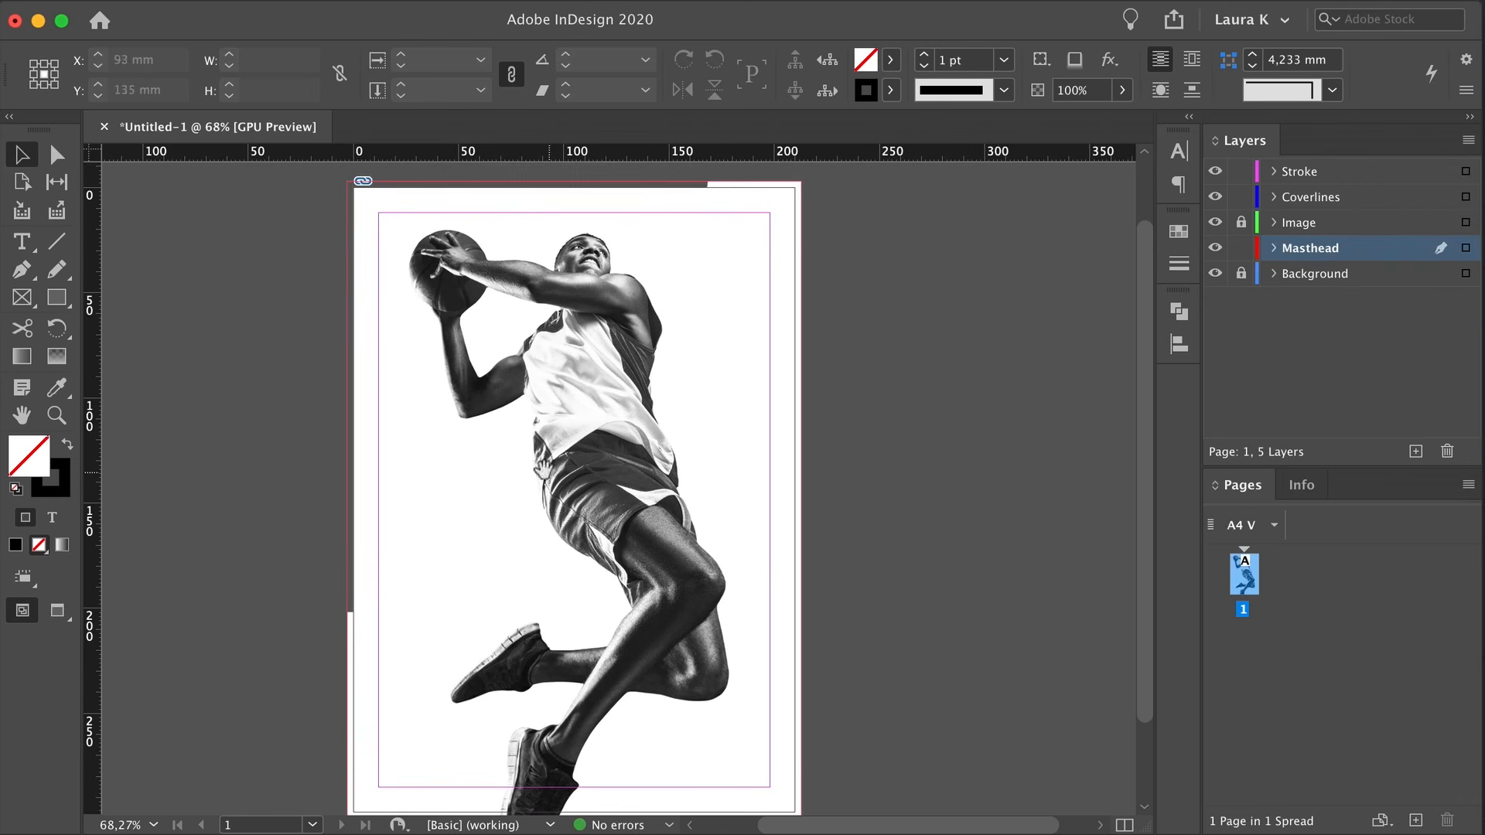
left_click(375, 245, "super")
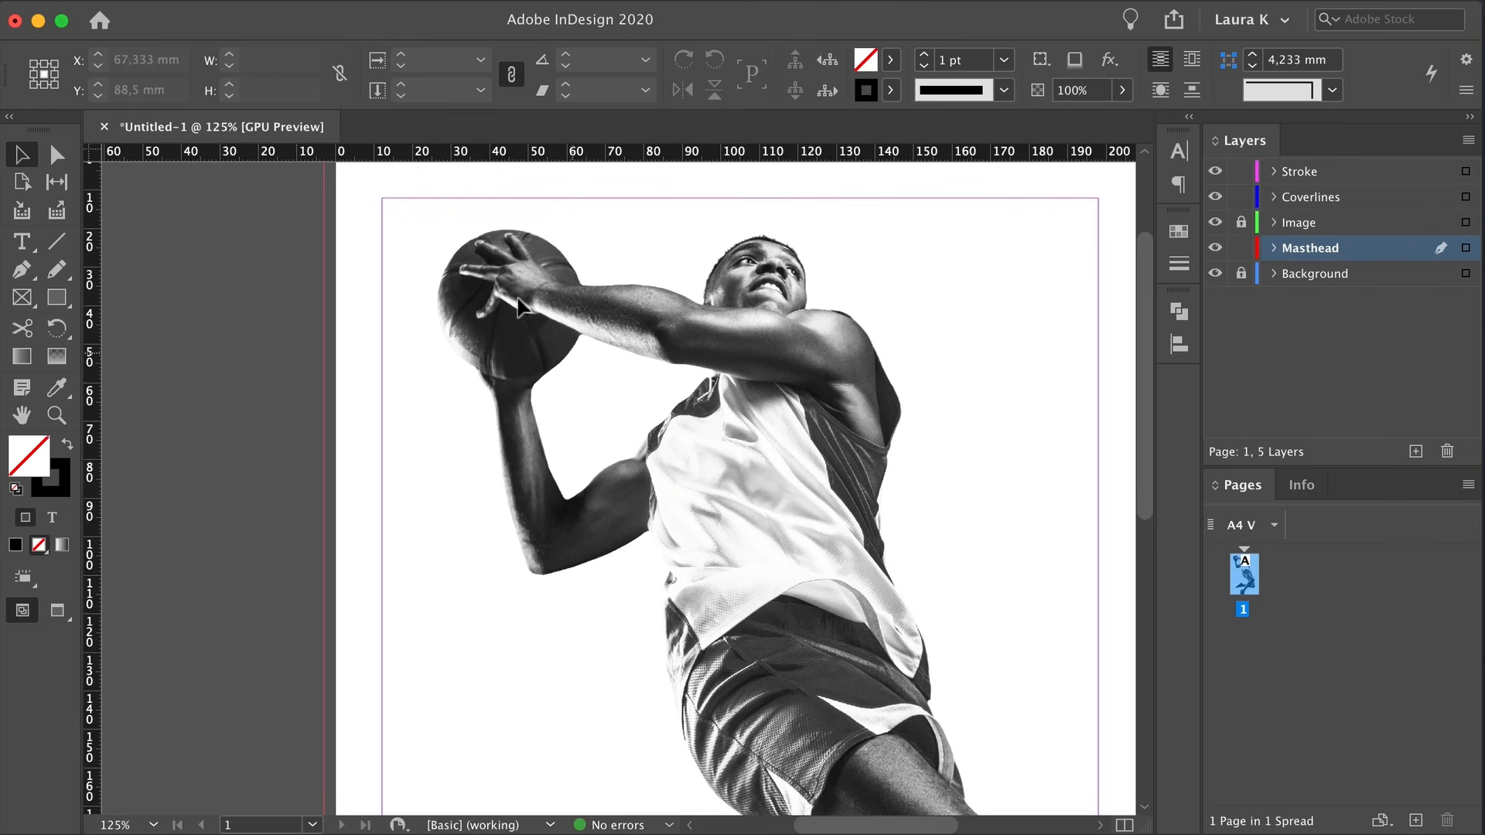
left_click(507, 515, "alt+super")
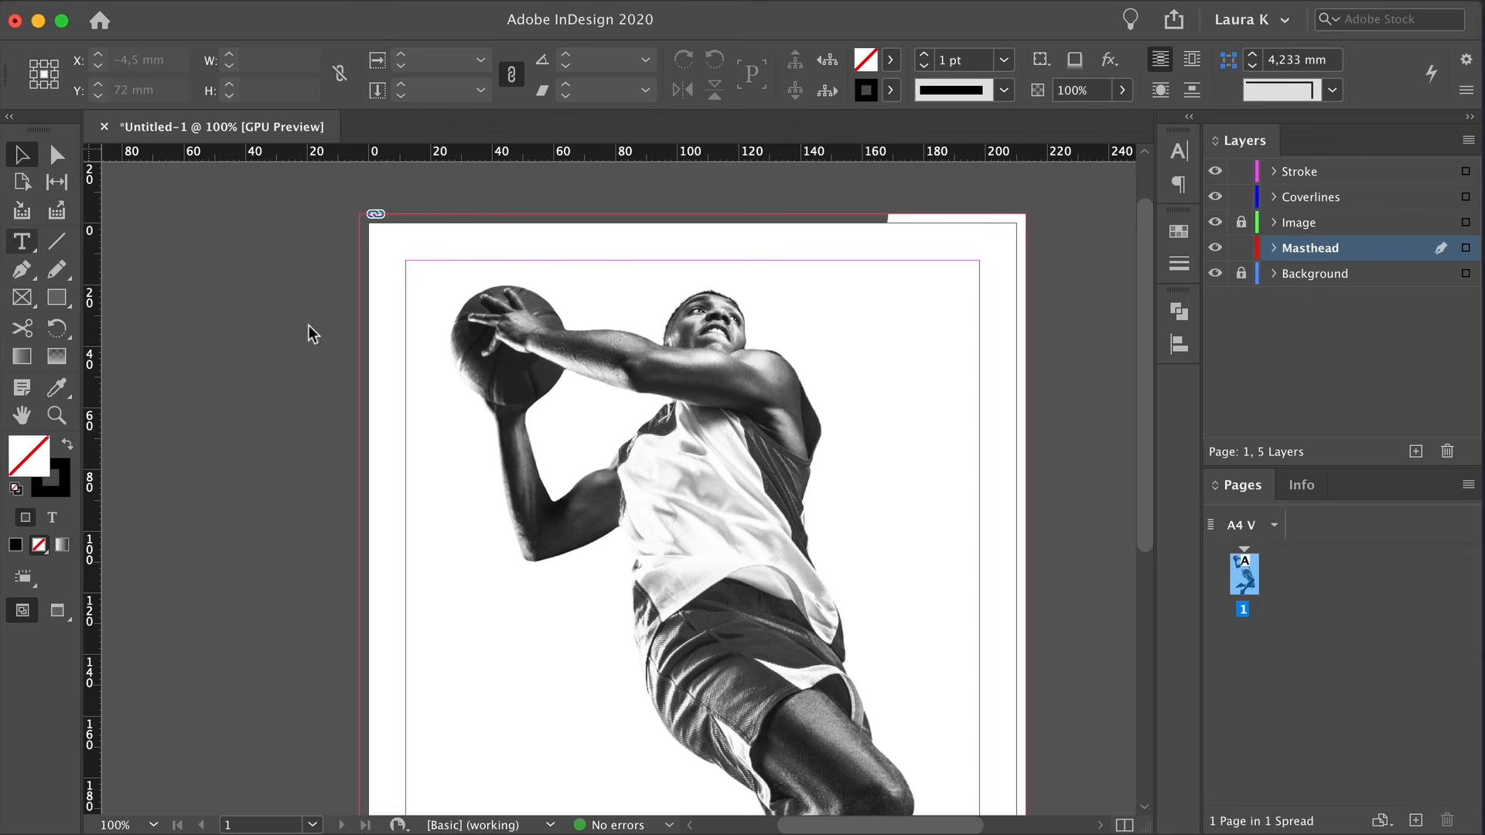
left_click(1179, 231)
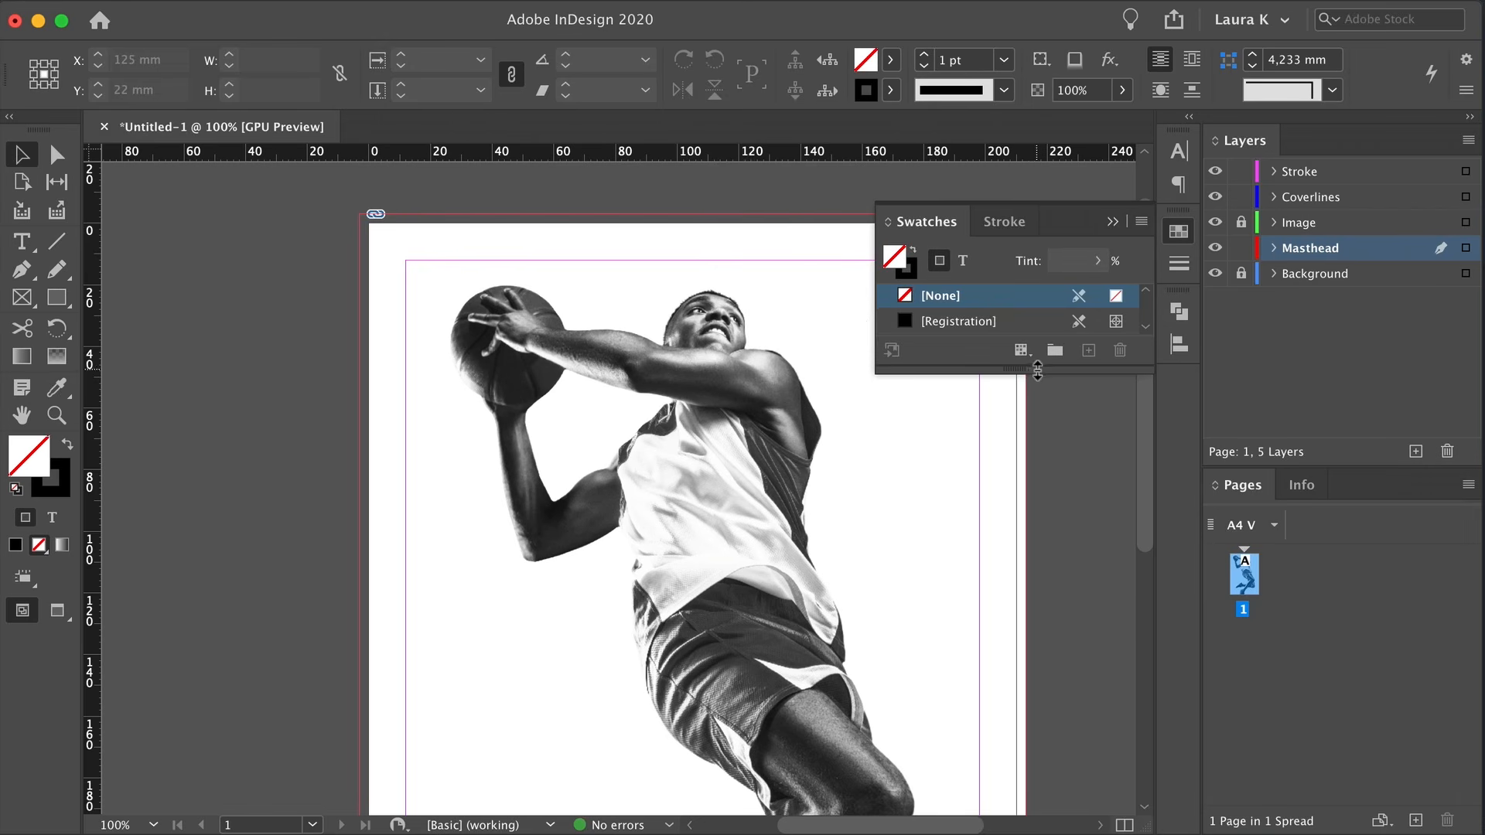
left_click(1004, 534)
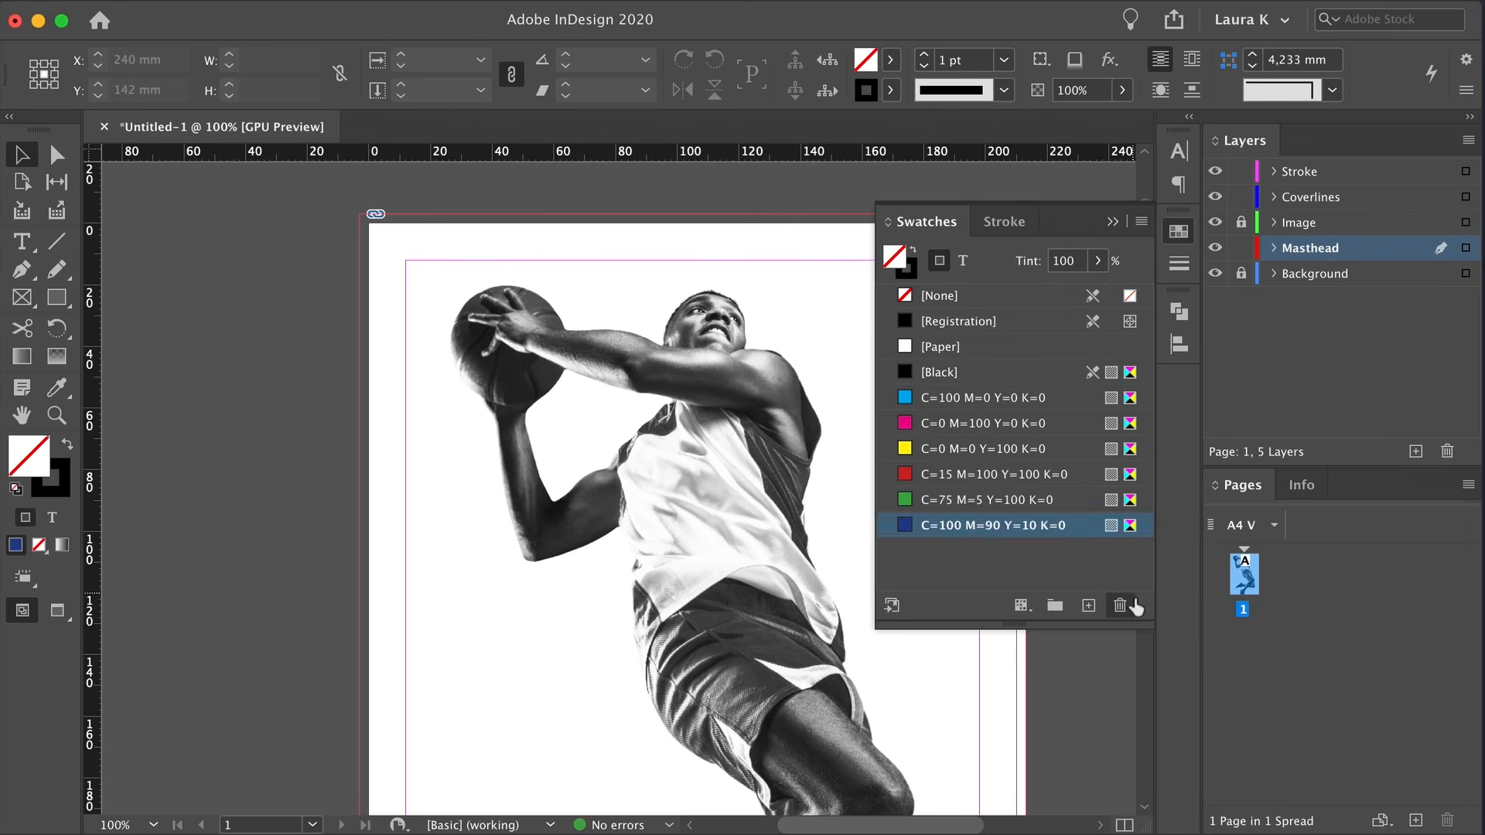
left_click(1089, 605)
double_click(1021, 551)
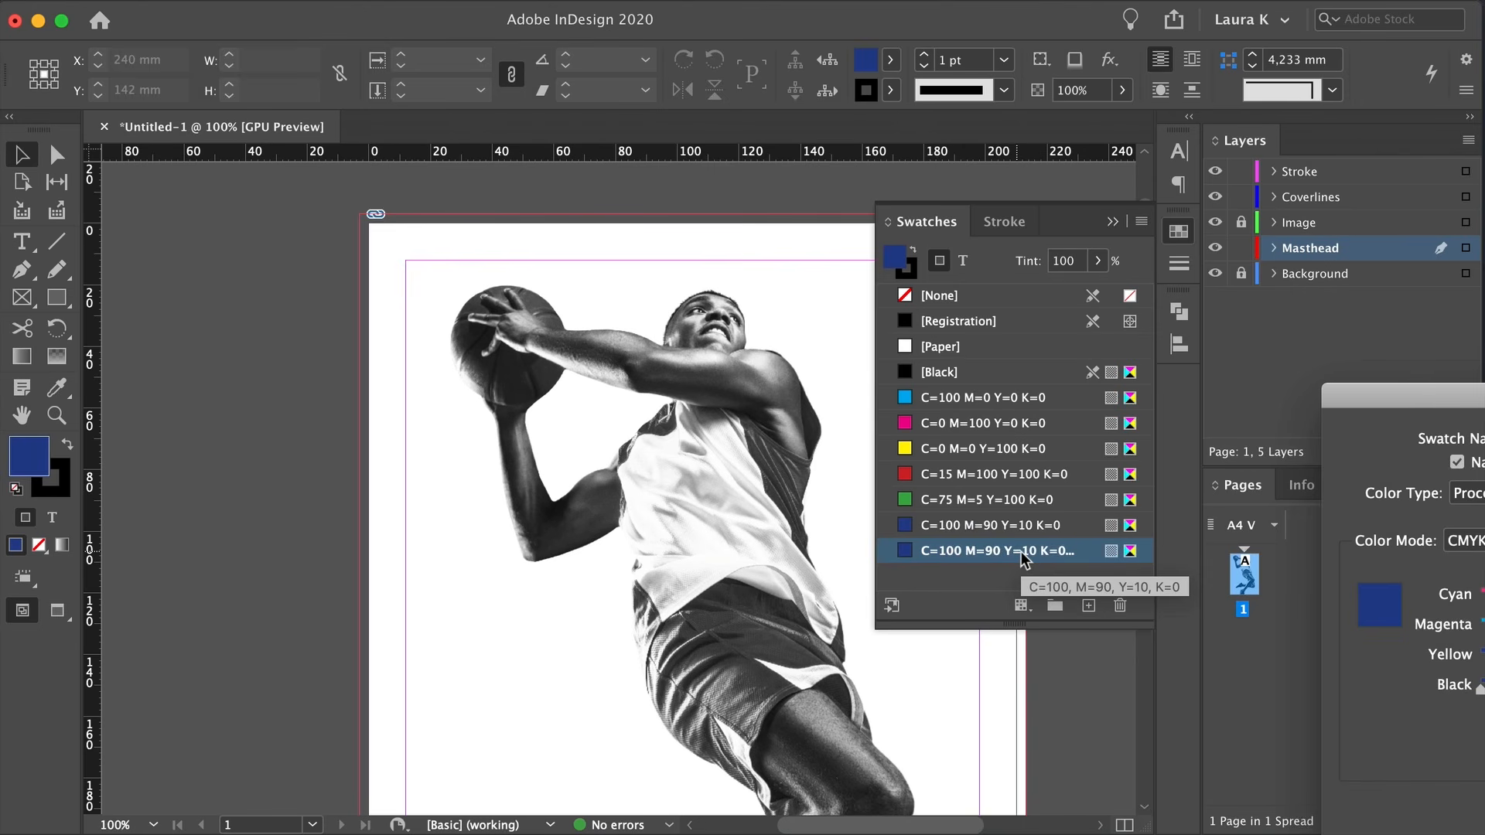
left_click_drag(1431, 401, 325, 209)
left_click_drag(502, 406, 283, 436)
mouse_move(386, 467)
left_mouse_down()
mouse_move(425, 457)
mouse_move(407, 457)
left_mouse_up()
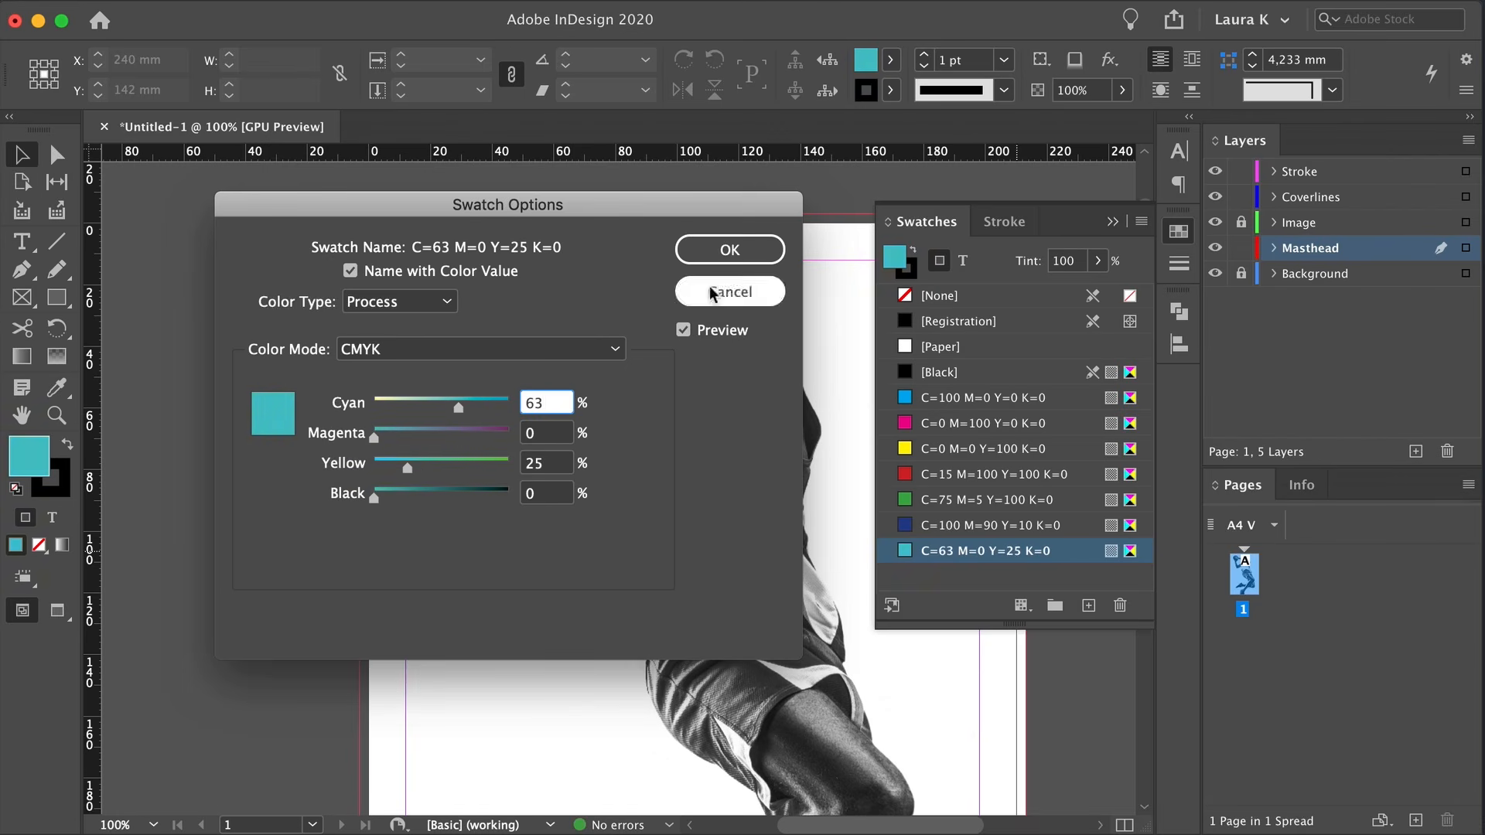
left_click(724, 252)
Create a new gold CMYK process swatch with C=25 M=28 Y=69 K=15
left_click(1087, 606)
double_click(980, 581)
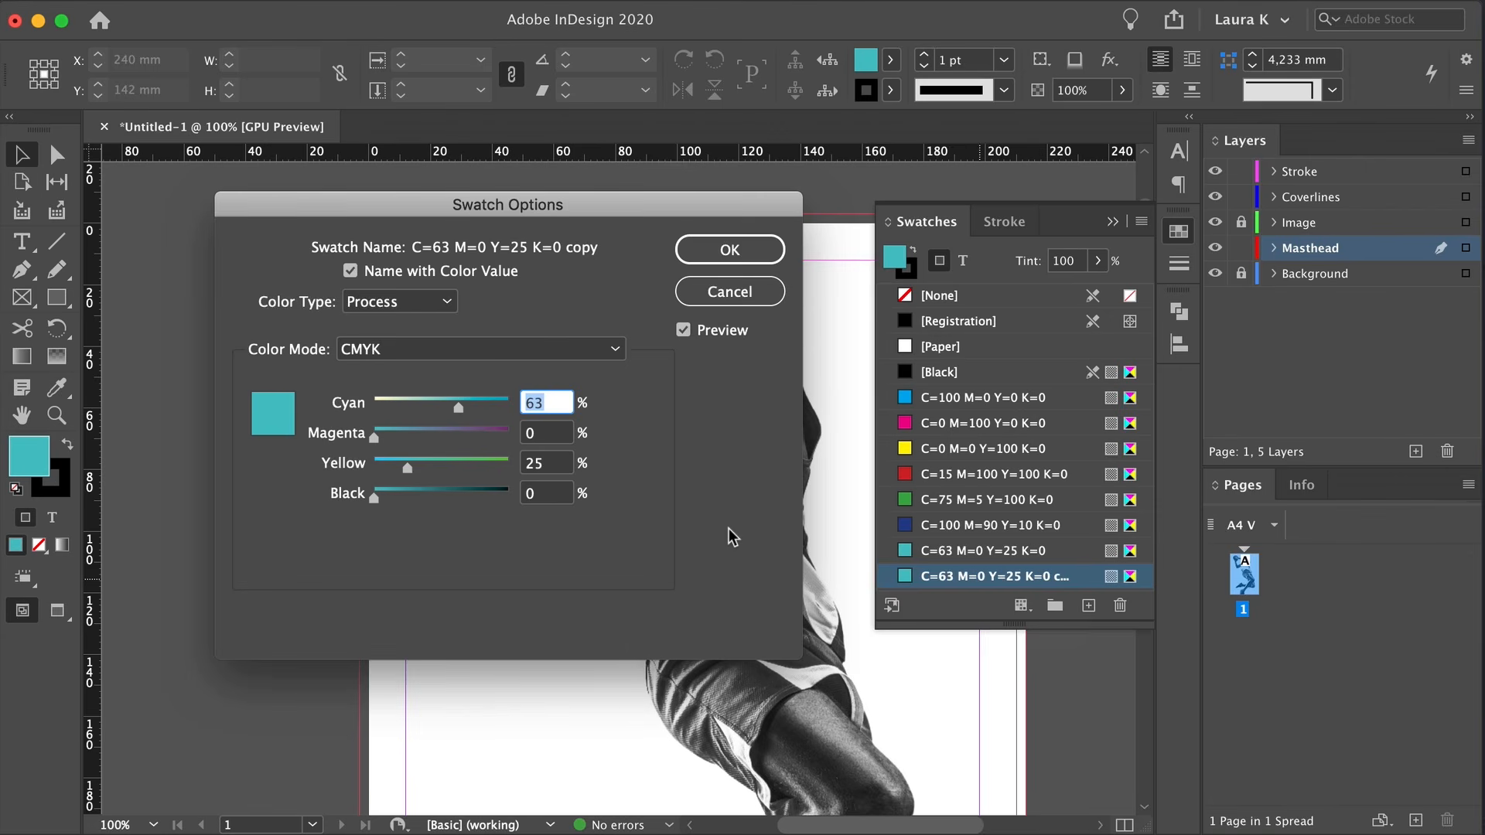
left_click_drag(459, 407, 467, 466)
left_click_drag(373, 497, 382, 495)
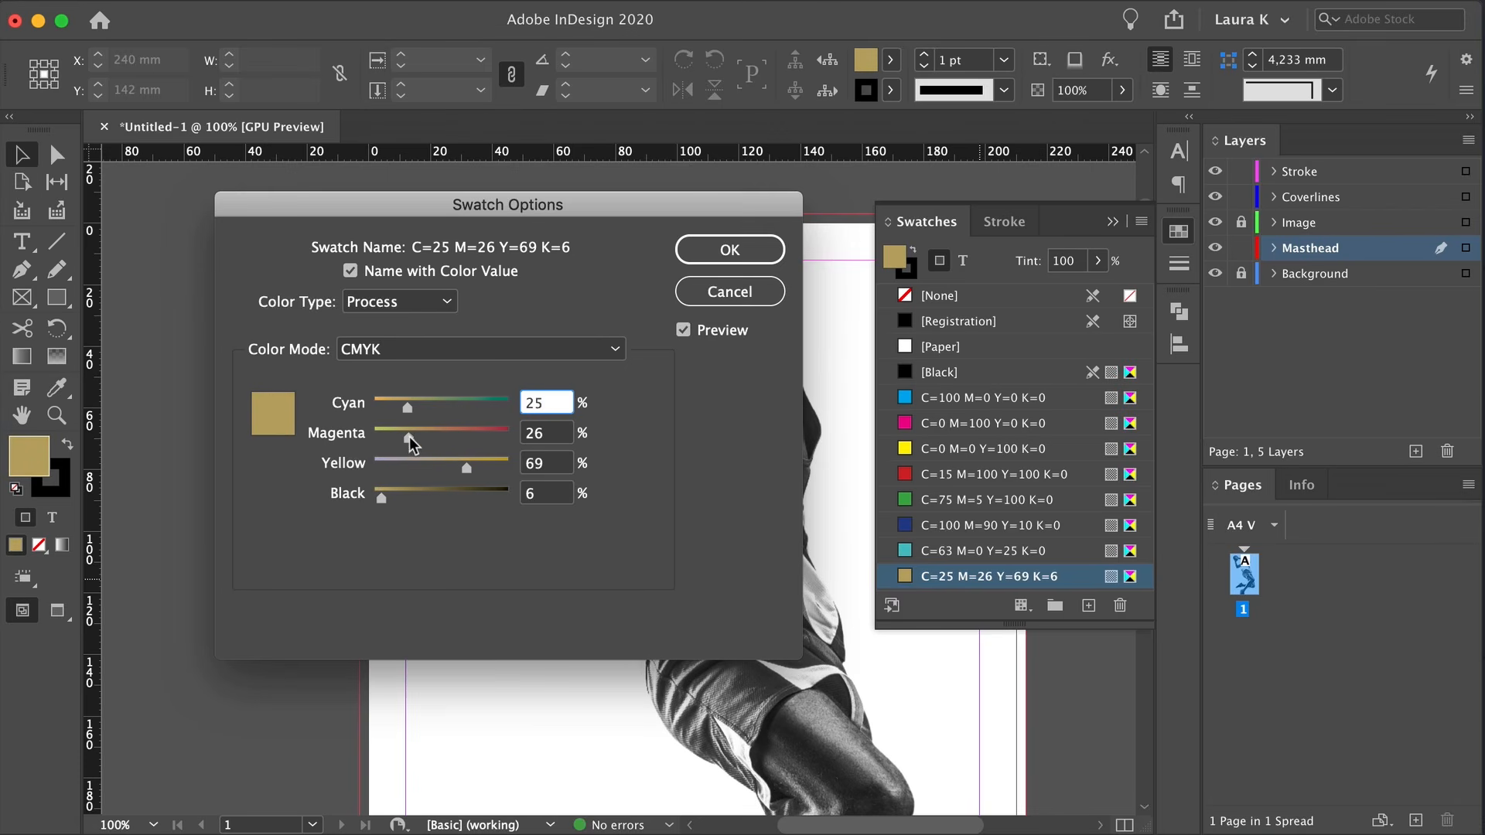
left_click_drag(382, 497, 393, 499)
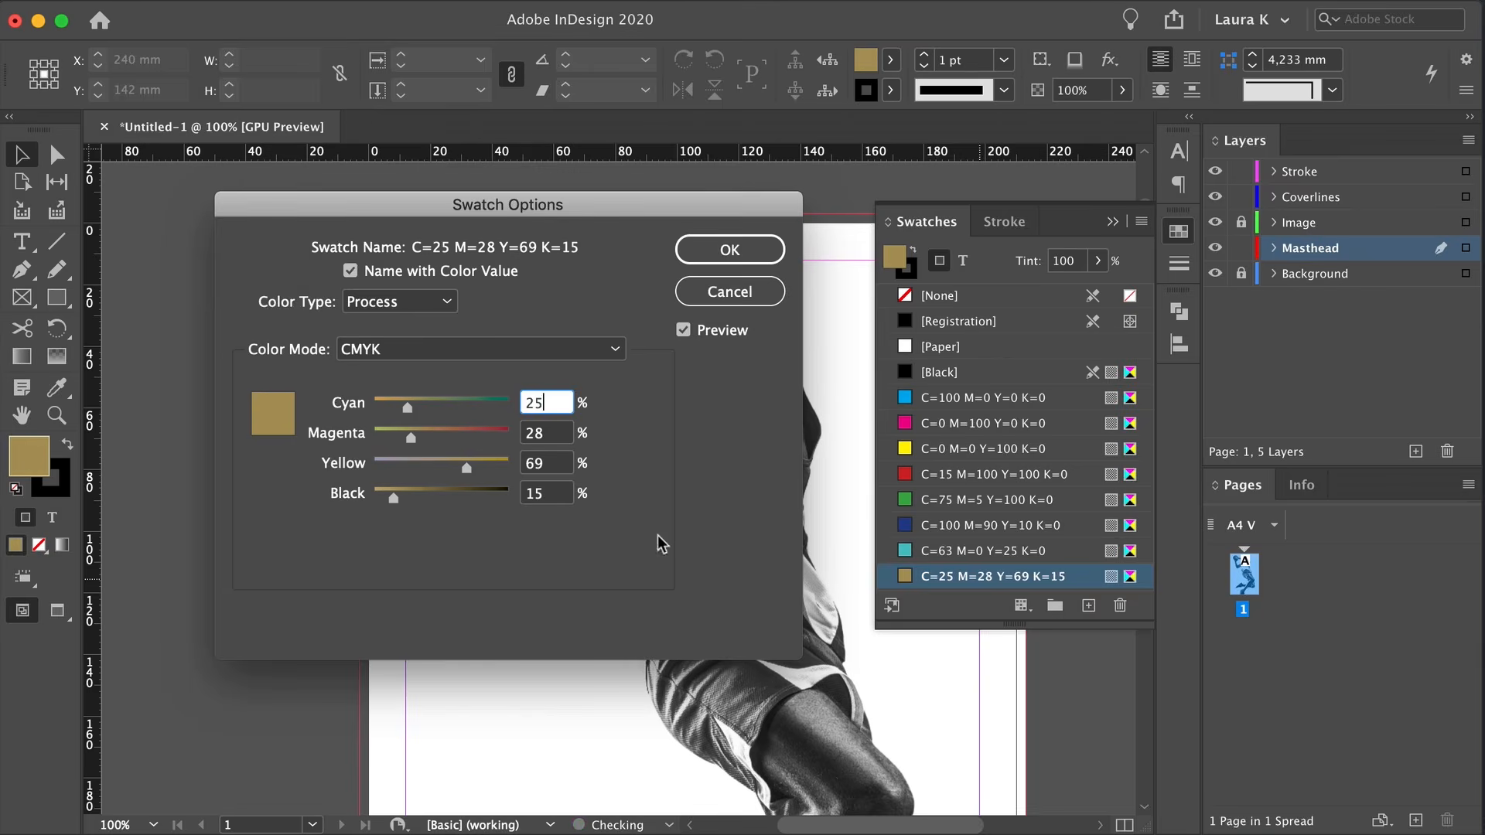
key("Return")
Create a new orange-red CMYK process swatch with C=6 M=81 Y=82 K=0
left_click(1089, 604)
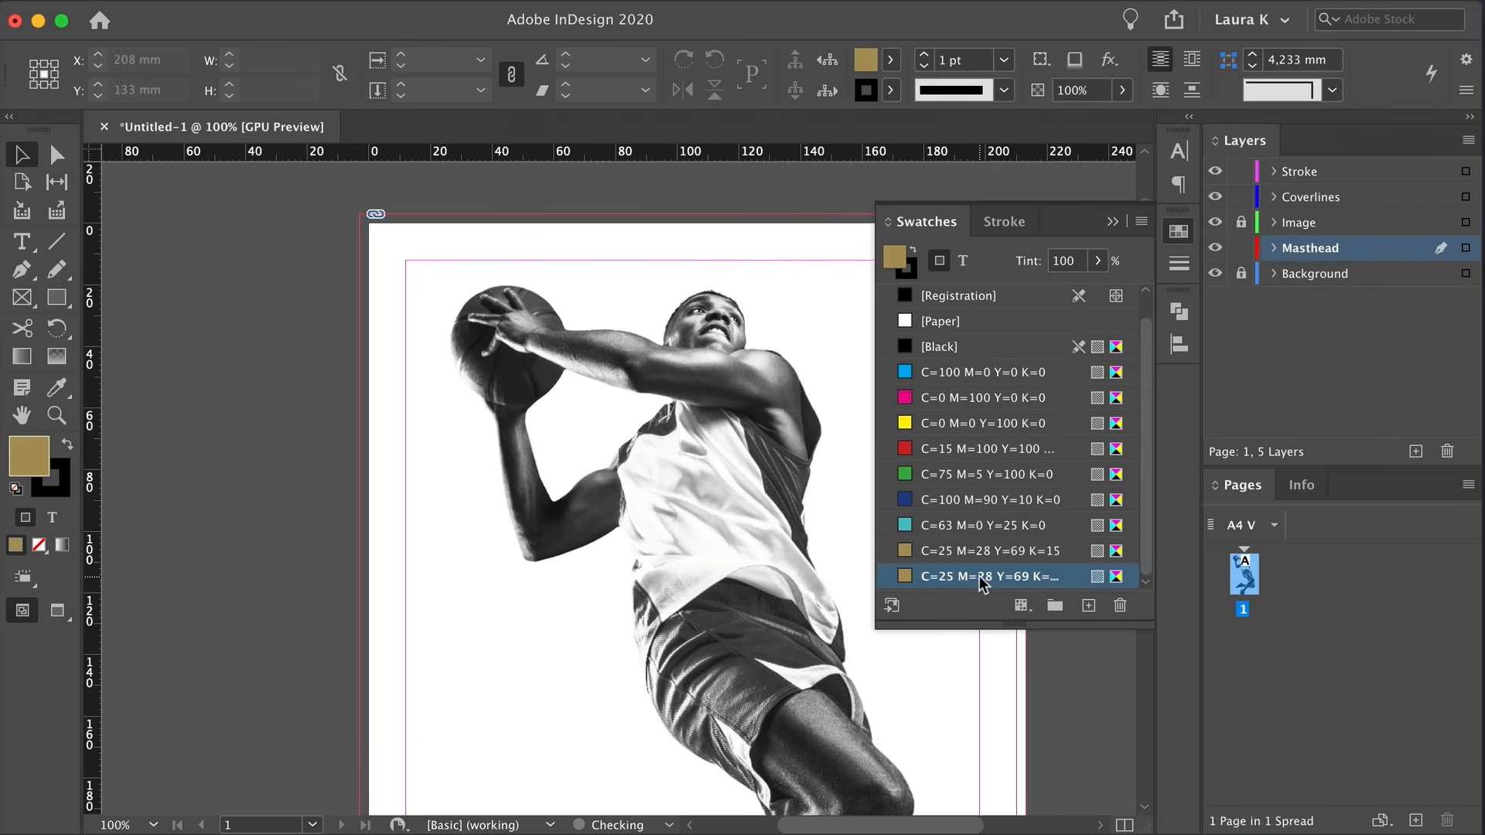
double_click(981, 576)
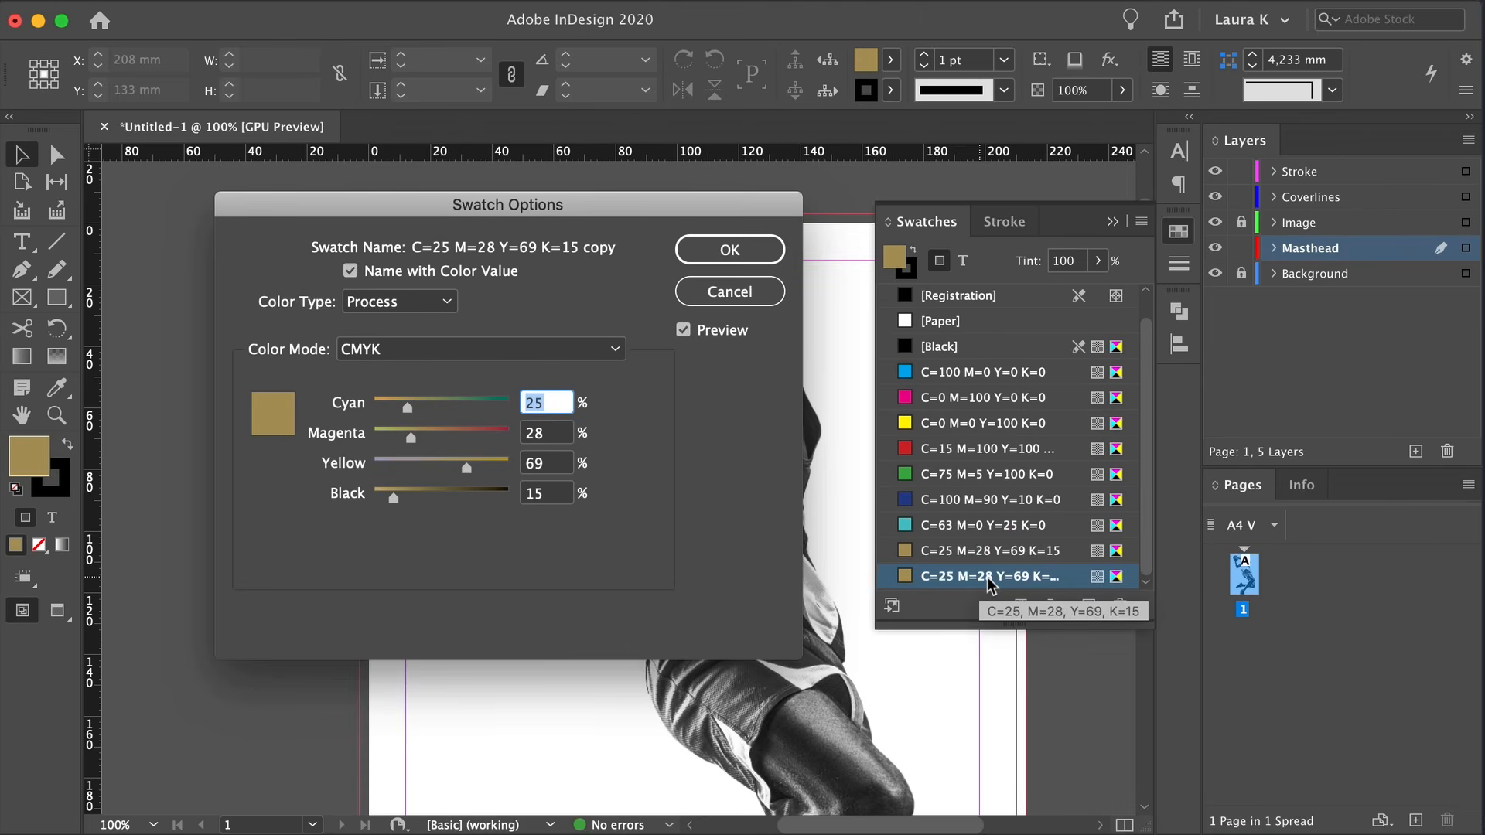
type("6")
left_click_drag(480, 432, 484, 466)
left_click_drag(393, 498, 374, 497)
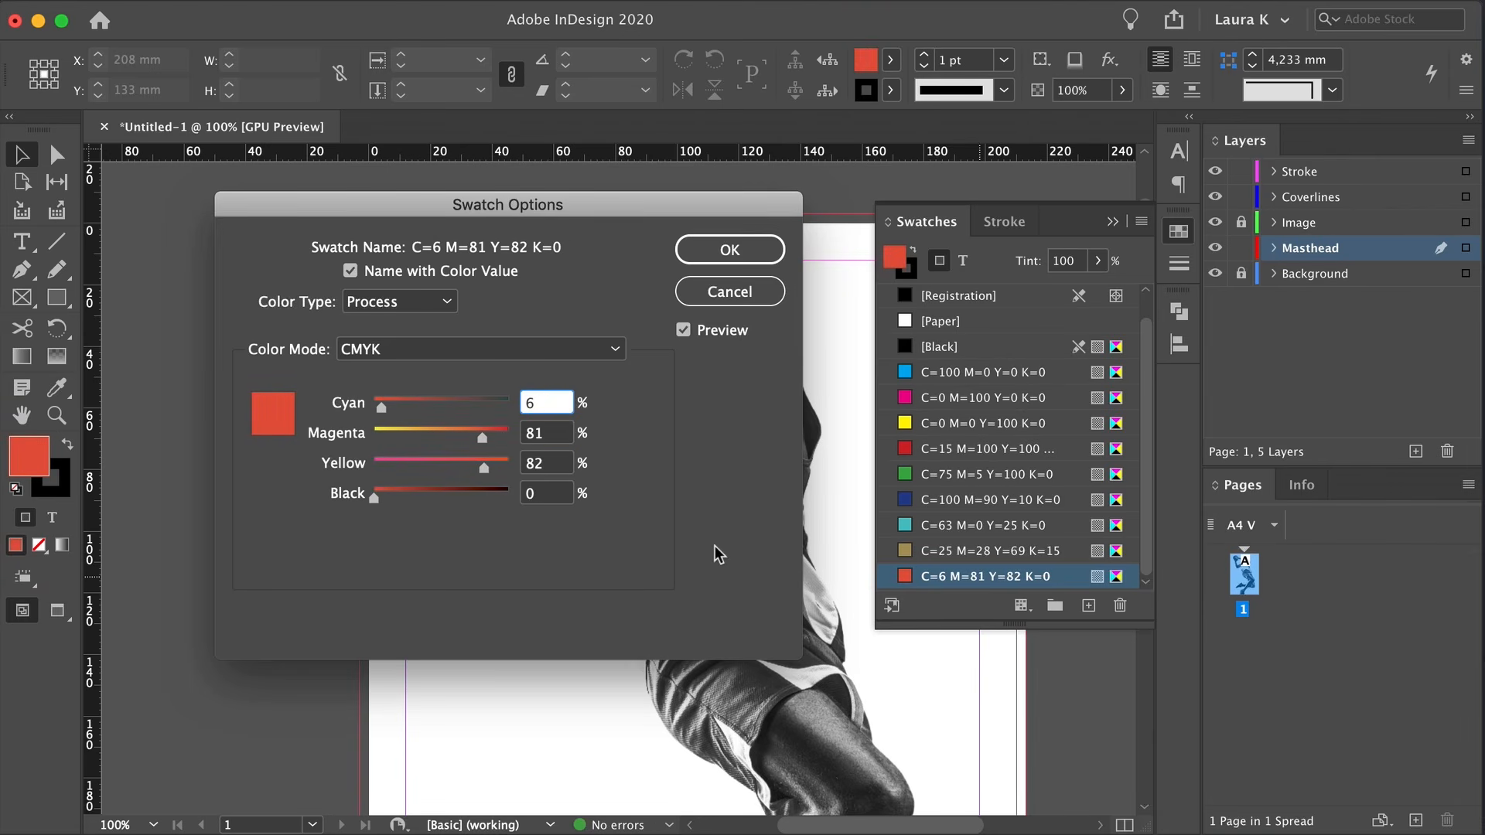
left_click(765, 248)
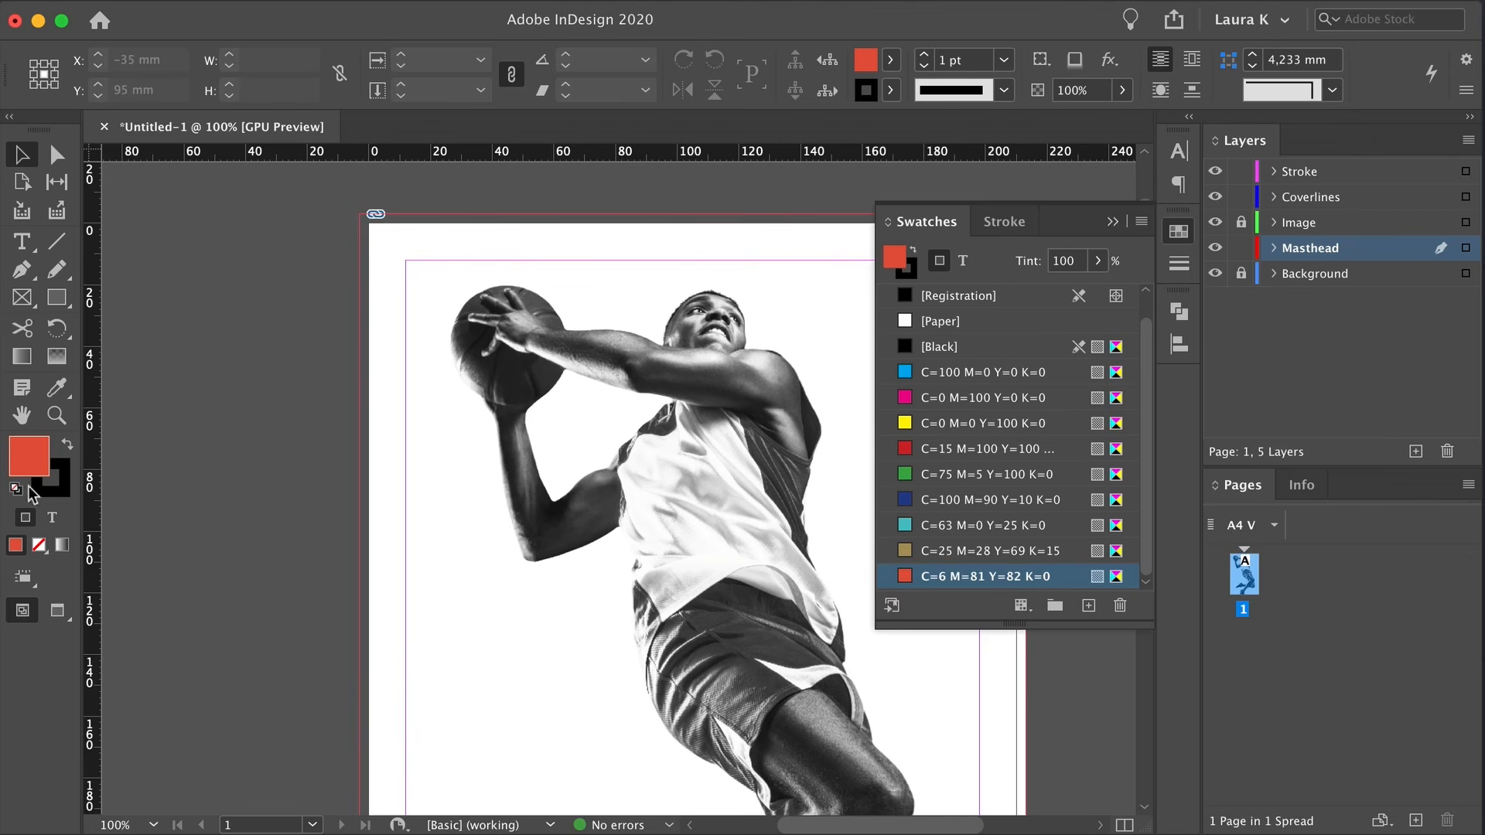
Set the default stroke to None and the default fill to the teal swatch C=63 M=0 Y=25 K=0
left_click(57, 487)
left_click(39, 545)
left_click(31, 462)
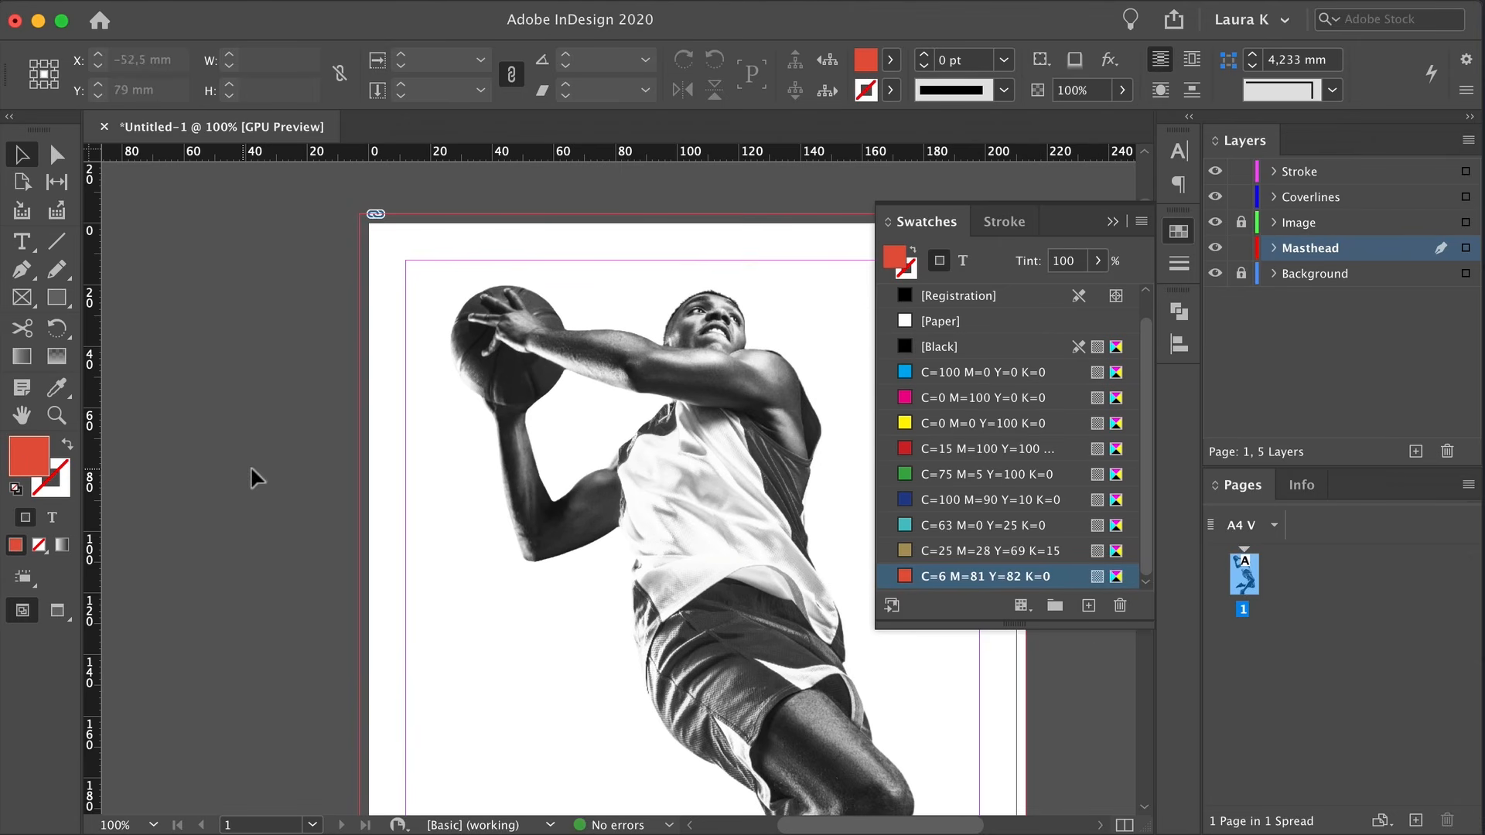
left_click(1044, 529)
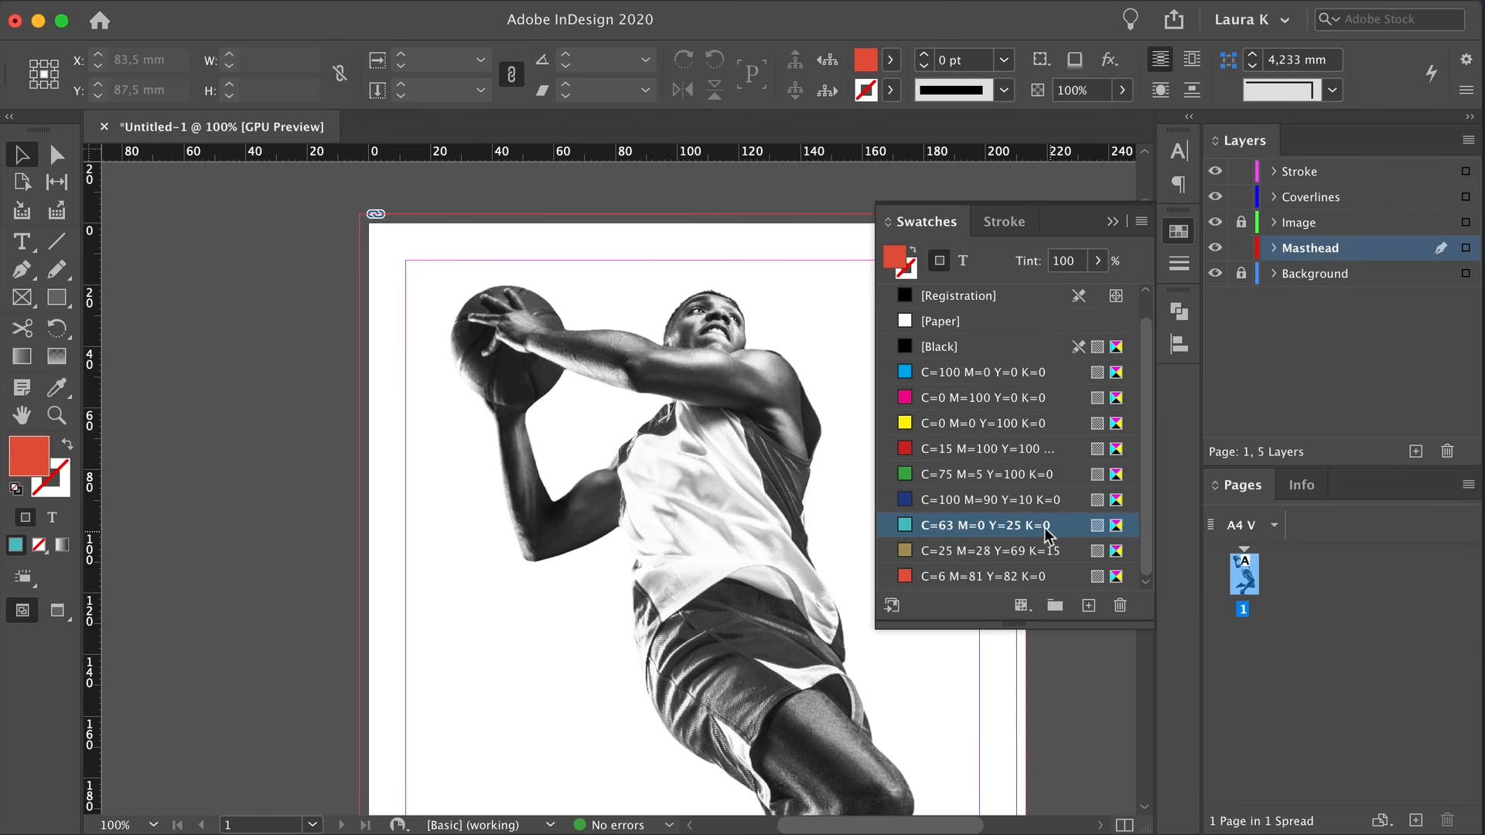
left_click_drag(364, 438, 261, 430)
left_click(1113, 223)
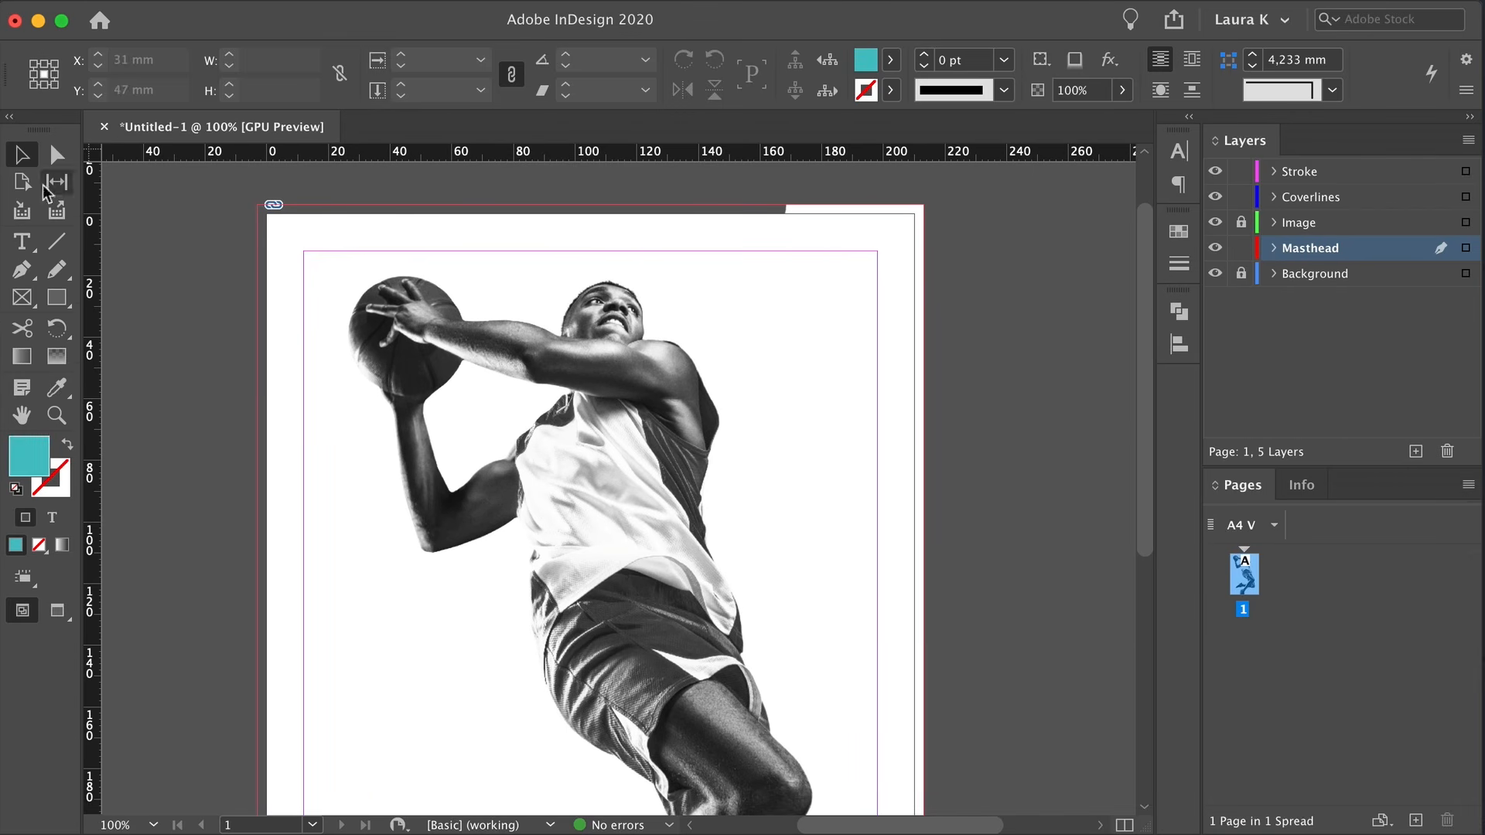
Draw a text frame about 173 × 82.5 mm from the page's top-left margin corner and enter PUSH! in it
left_click(23, 242)
left_click_drag(304, 251, 878, 505)
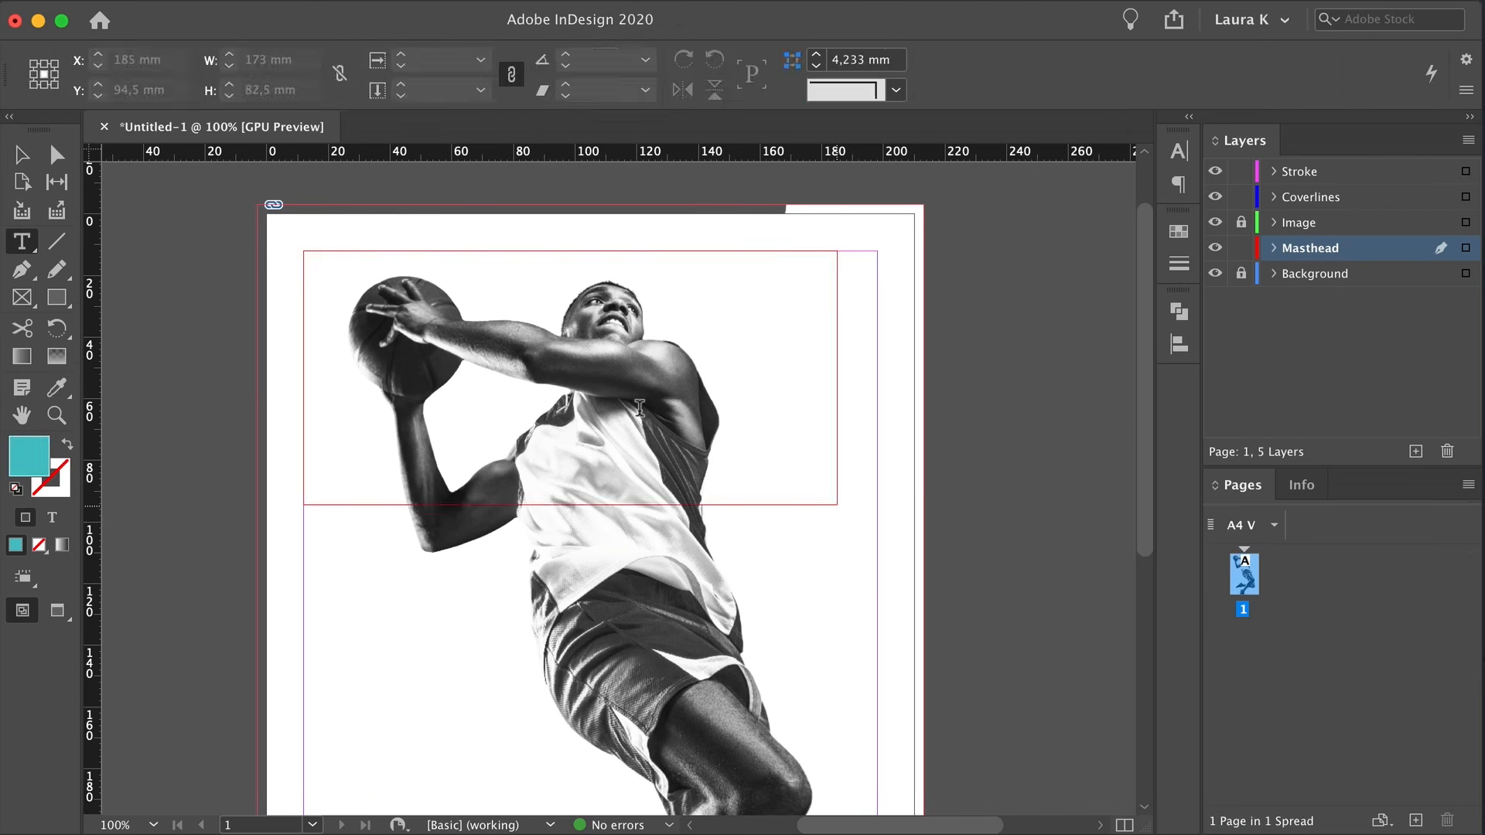
type("PUSH!")
Set the PUSH! text in the Zuume Cut ExtraBold font
key("super+a")
left_click(195, 60)
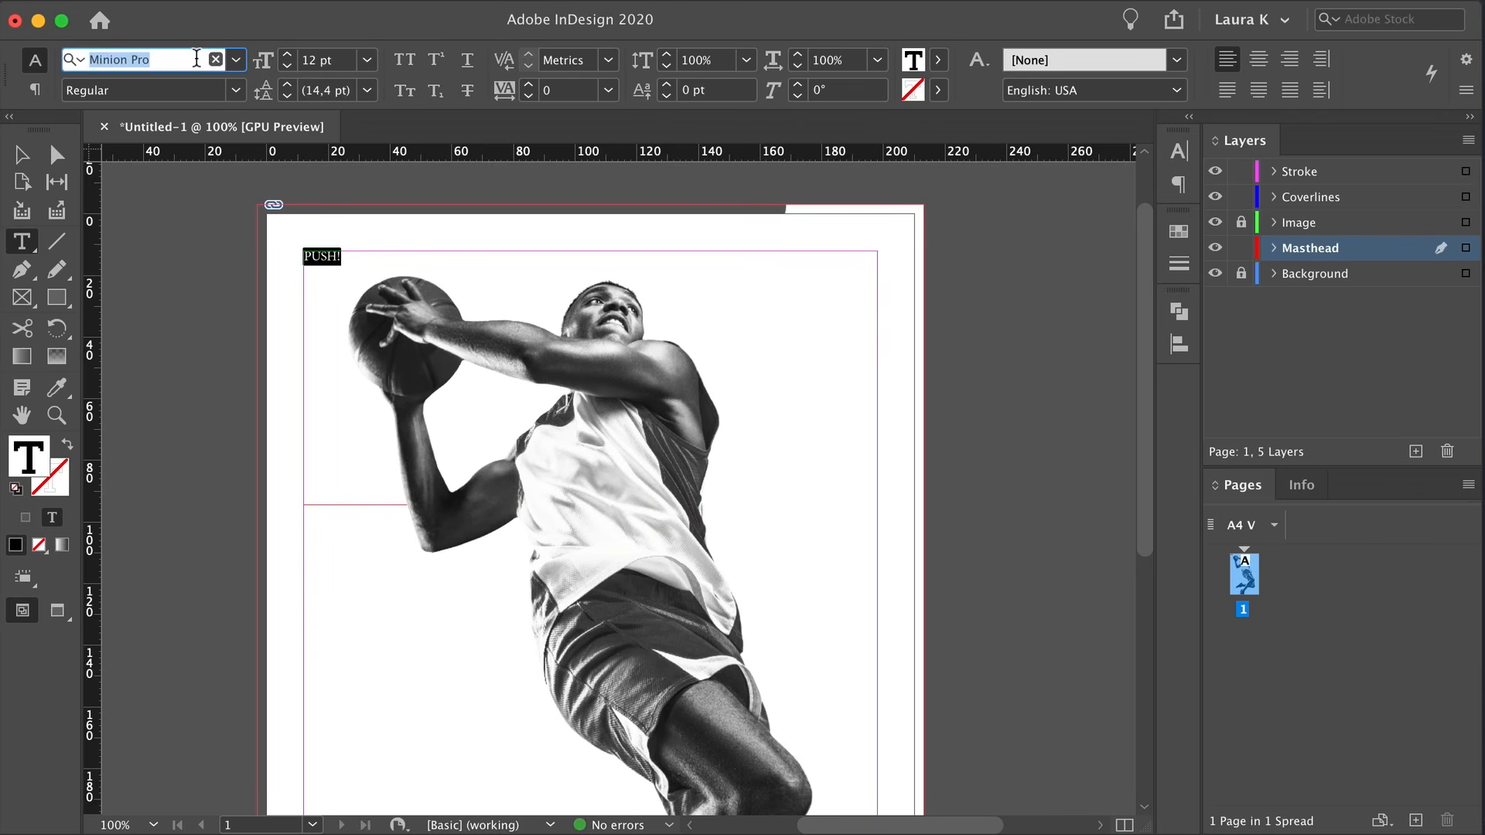
type("xum")
key("BackSpace")
key("BackSpace")
key("BackSpace")
type("zu")
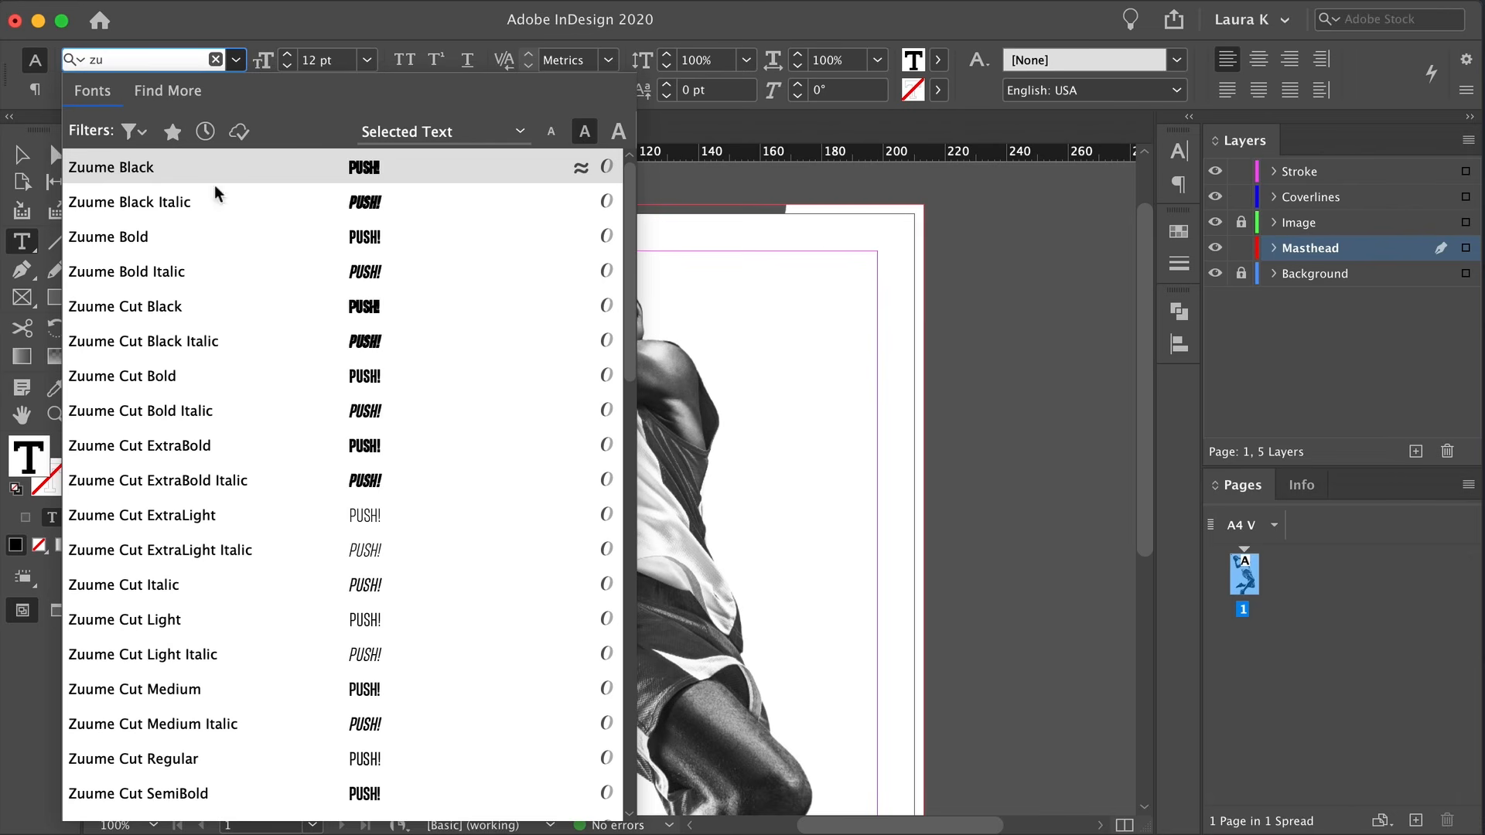
key("Down")
key("Down")
key("Down")
key("Down")
key("Down")
key("Down")
key("Down")
key("Down")
key("Return")
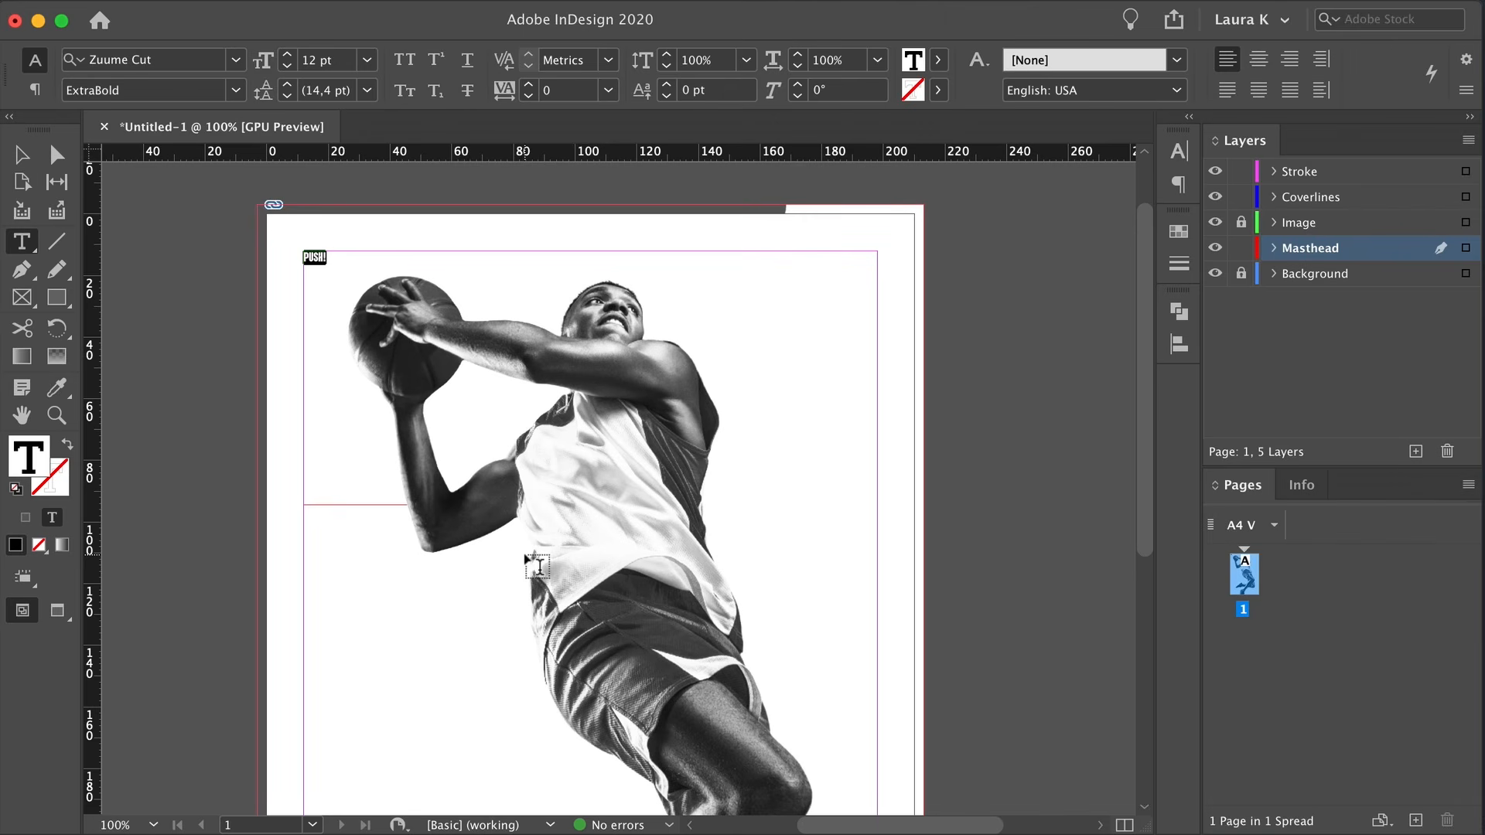
Set the PUSH! text size to 200 pt
left_click(337, 62)
type("200")
key("Return")
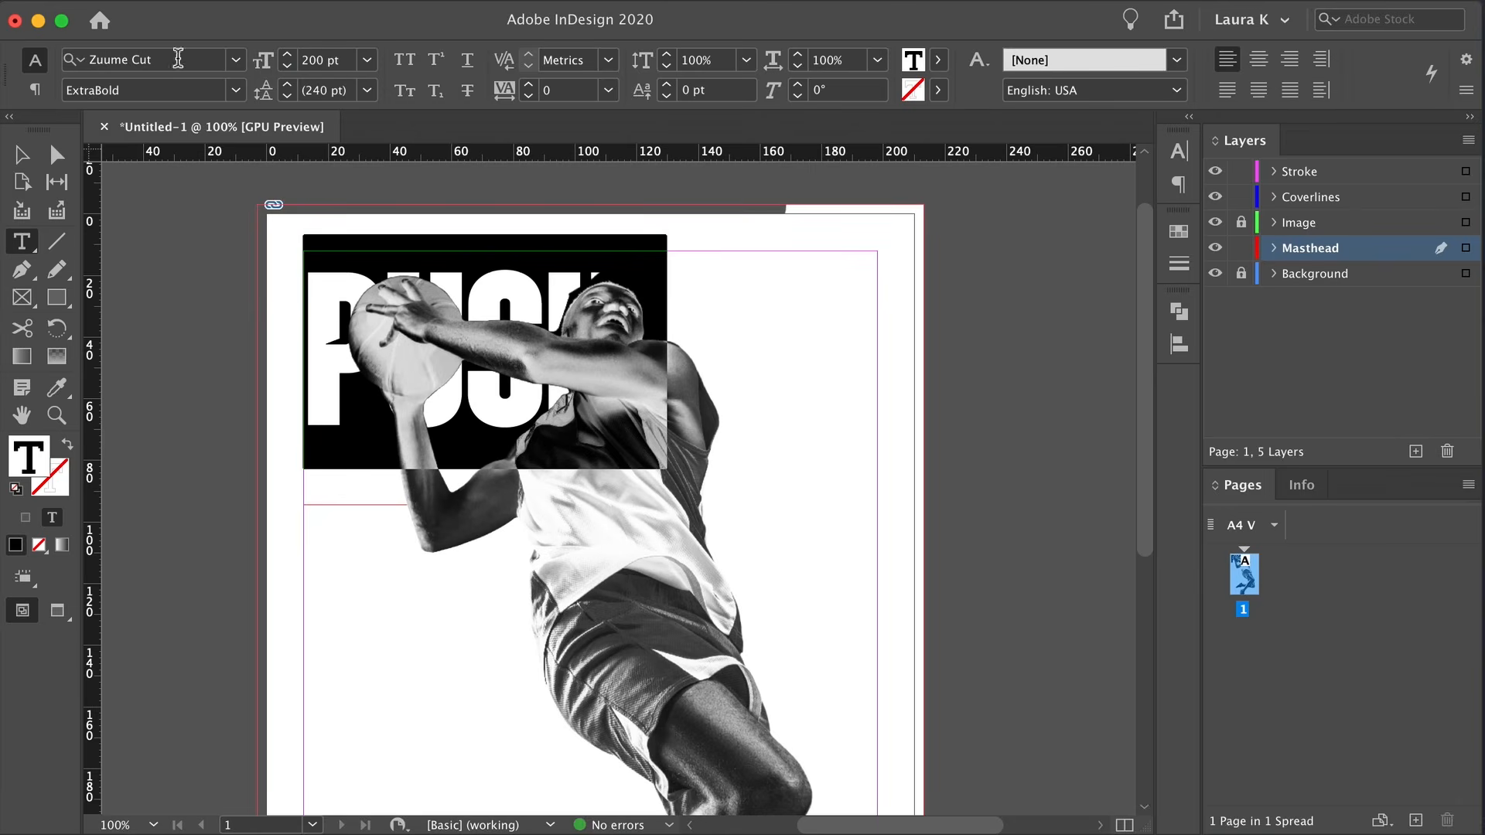
key("Escape")
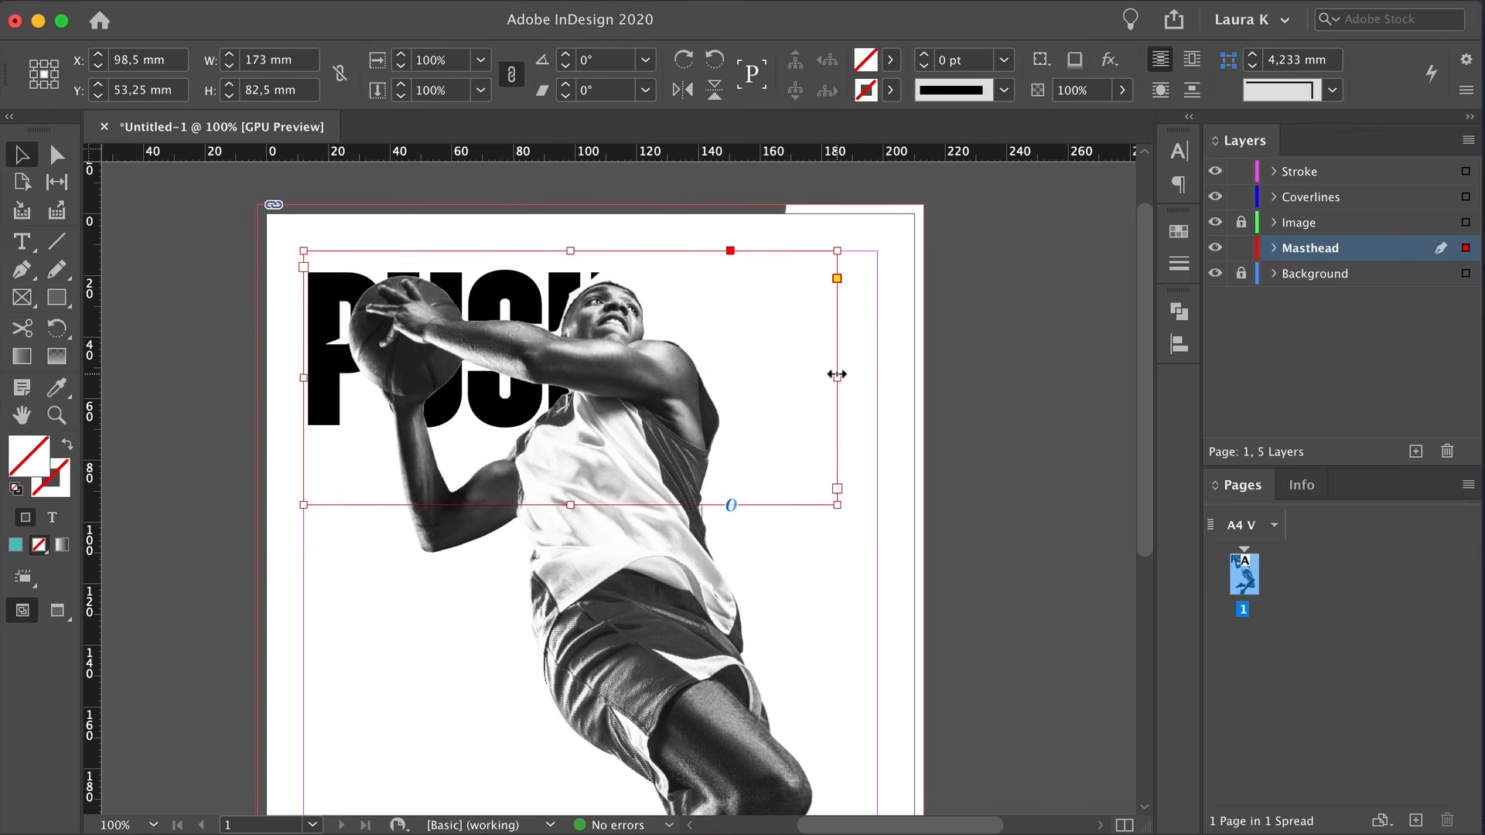
Move the masthead frame to about X 73 mm, Y 55.25 mm, and set its text tracking to 50
left_click_drag(518, 279, 484, 287)
double_click(493, 283)
key("super+a")
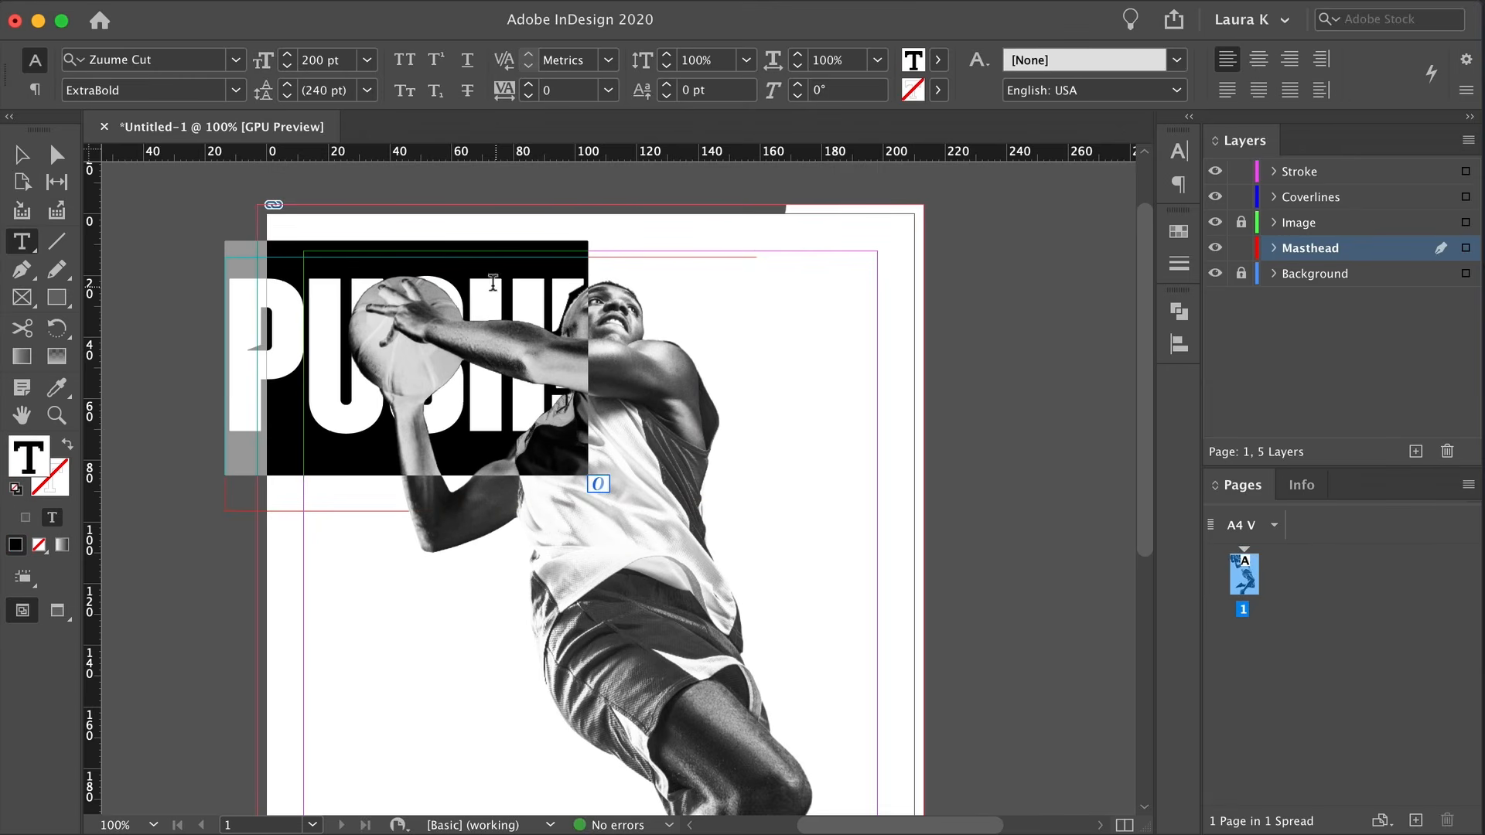
left_click(609, 89)
left_click(597, 352)
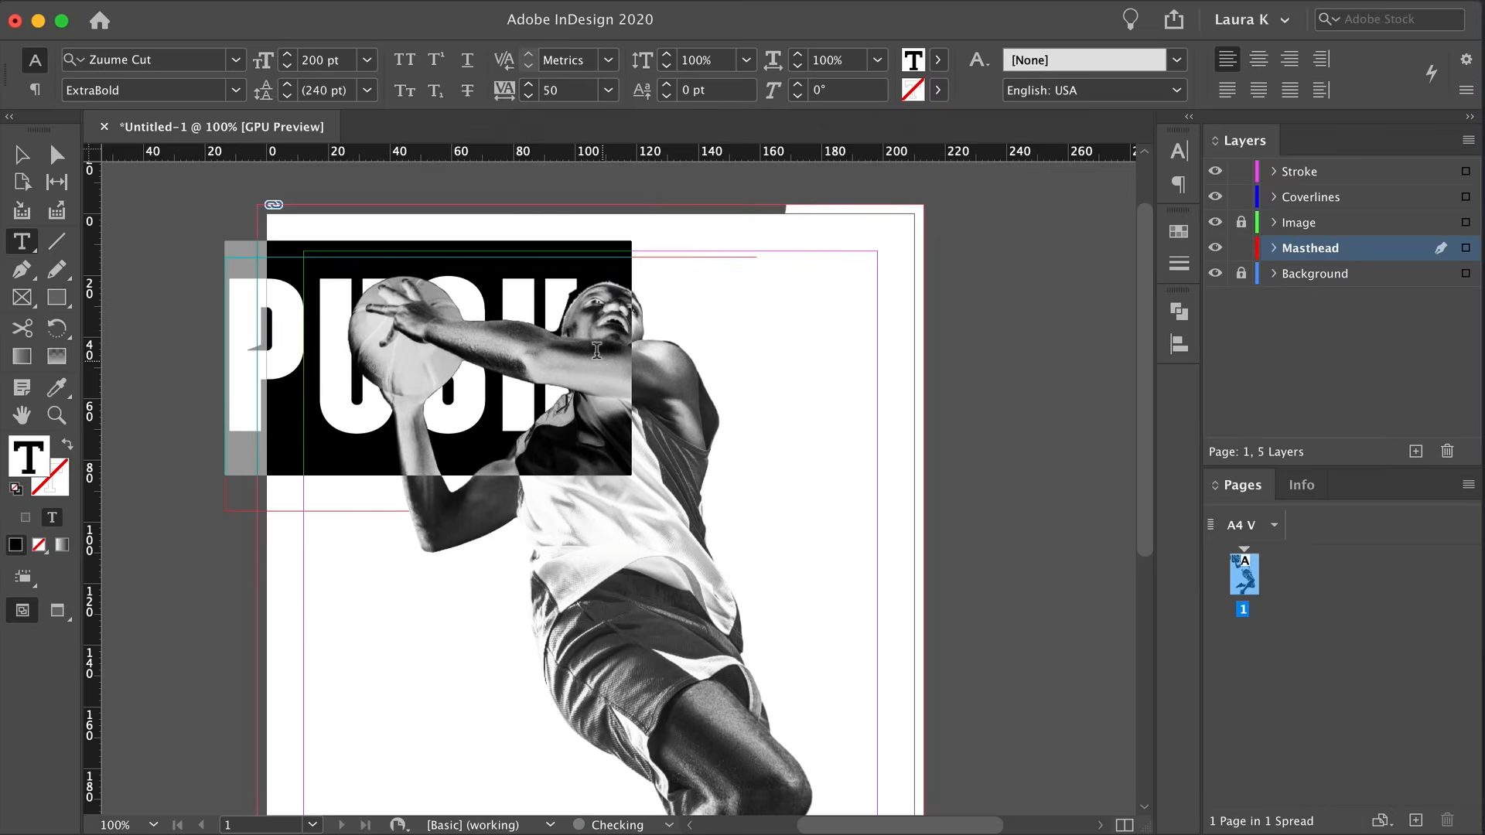
Color the PUSH! text with the teal swatch C=63 M=0 Y=25 K=0
left_click(17, 152)
double_click(513, 305)
key("super+a")
left_click(1178, 232)
left_click(994, 524)
left_click(1141, 221)
left_click(22, 155)
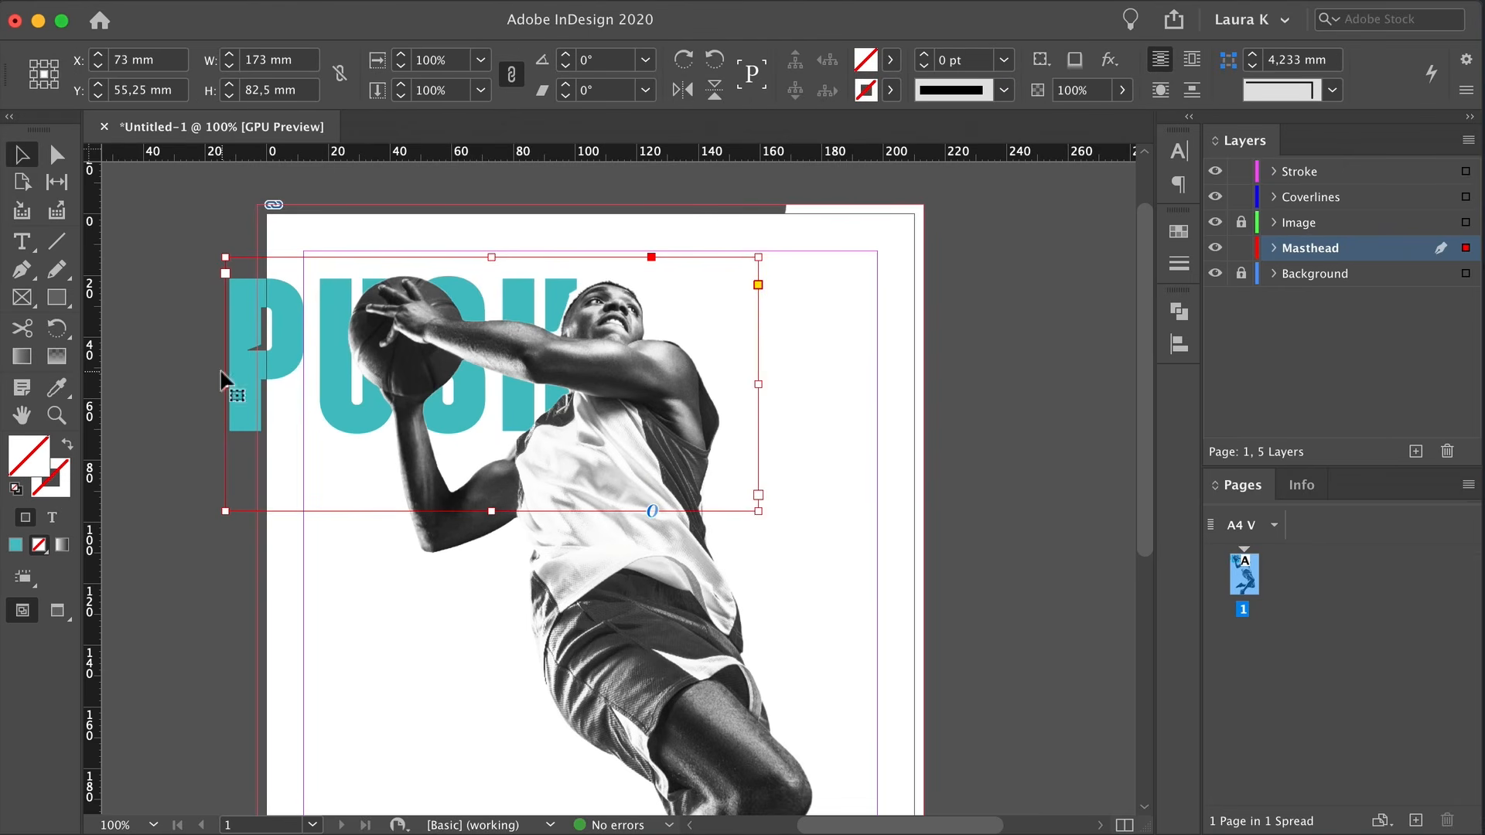
Fit the masthead frame to its text, rotate it 90° and place it vertically at the page's top-left margin corner
double_click(759, 511)
left_click_drag(474, 415, 490, 453)
key("r")
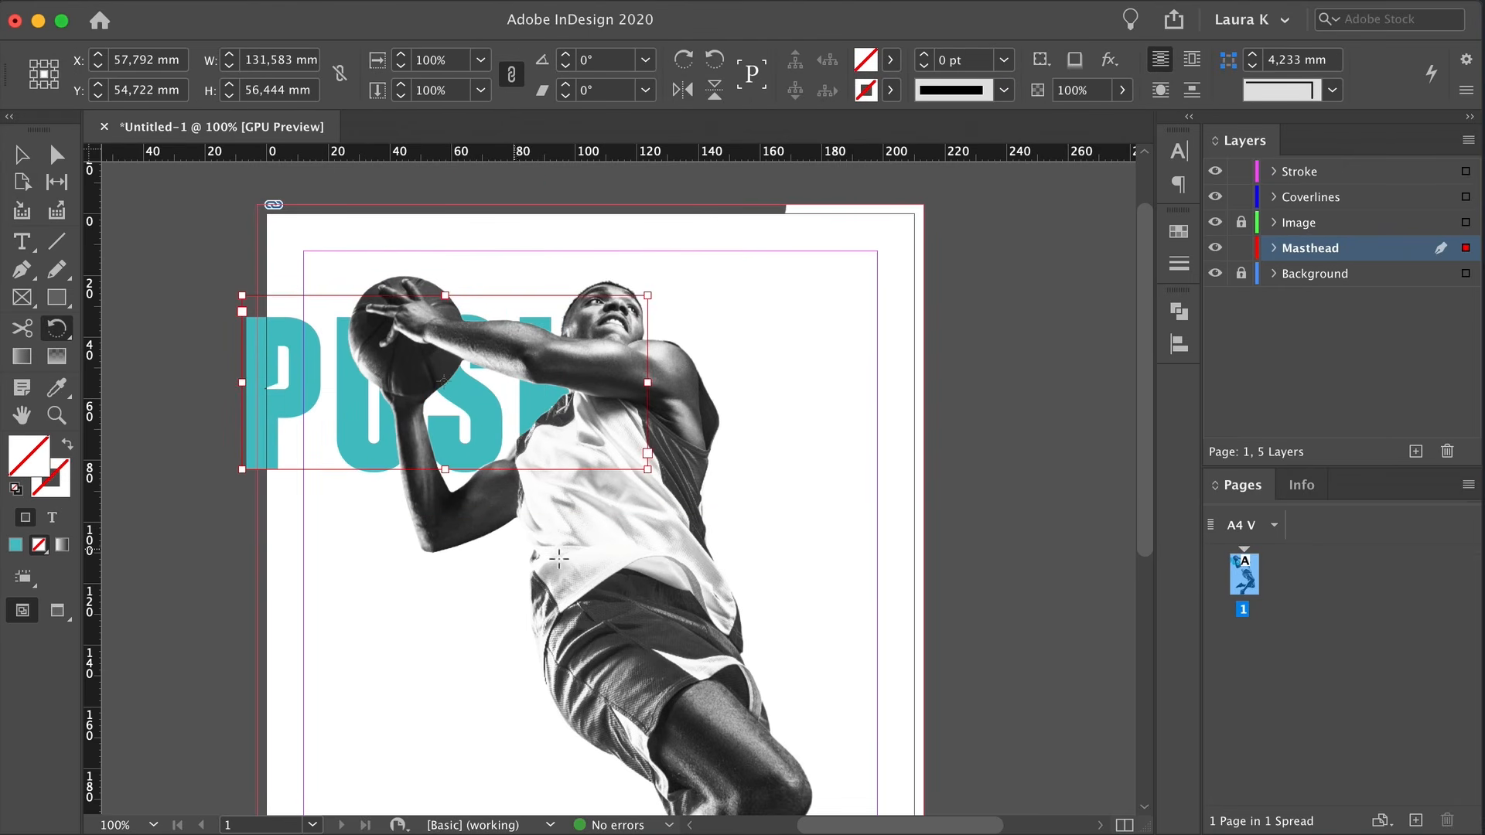
left_click_drag(534, 591, 542, 325)
key("v")
left_click_drag(389, 542, 383, 594)
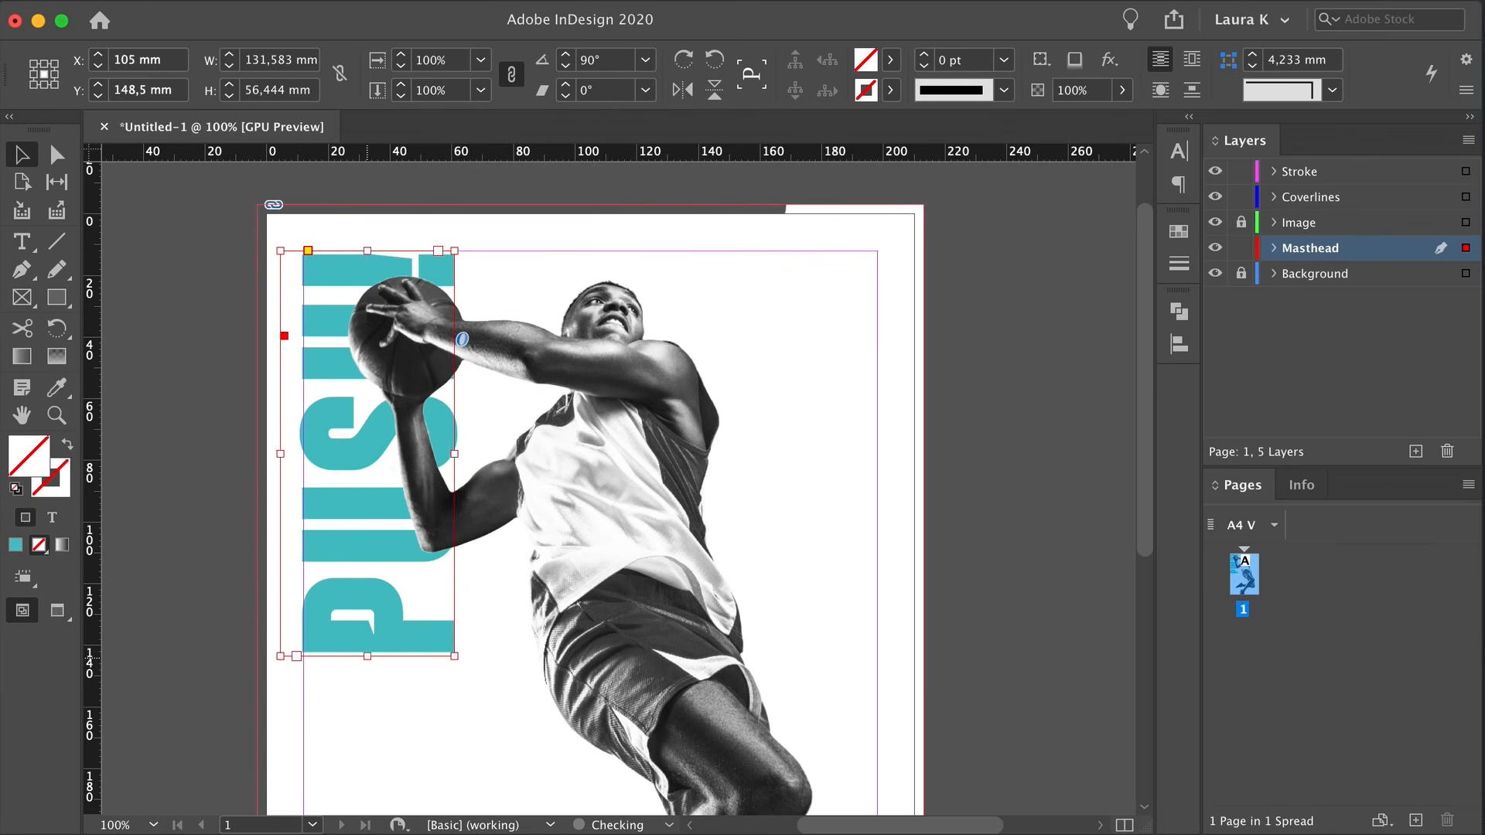
Scale the rotated masthead to about 129.9 × 55.7 mm and align its letters with the top-left margins
key("super+0")
left_click(411, 420)
double_click(424, 414)
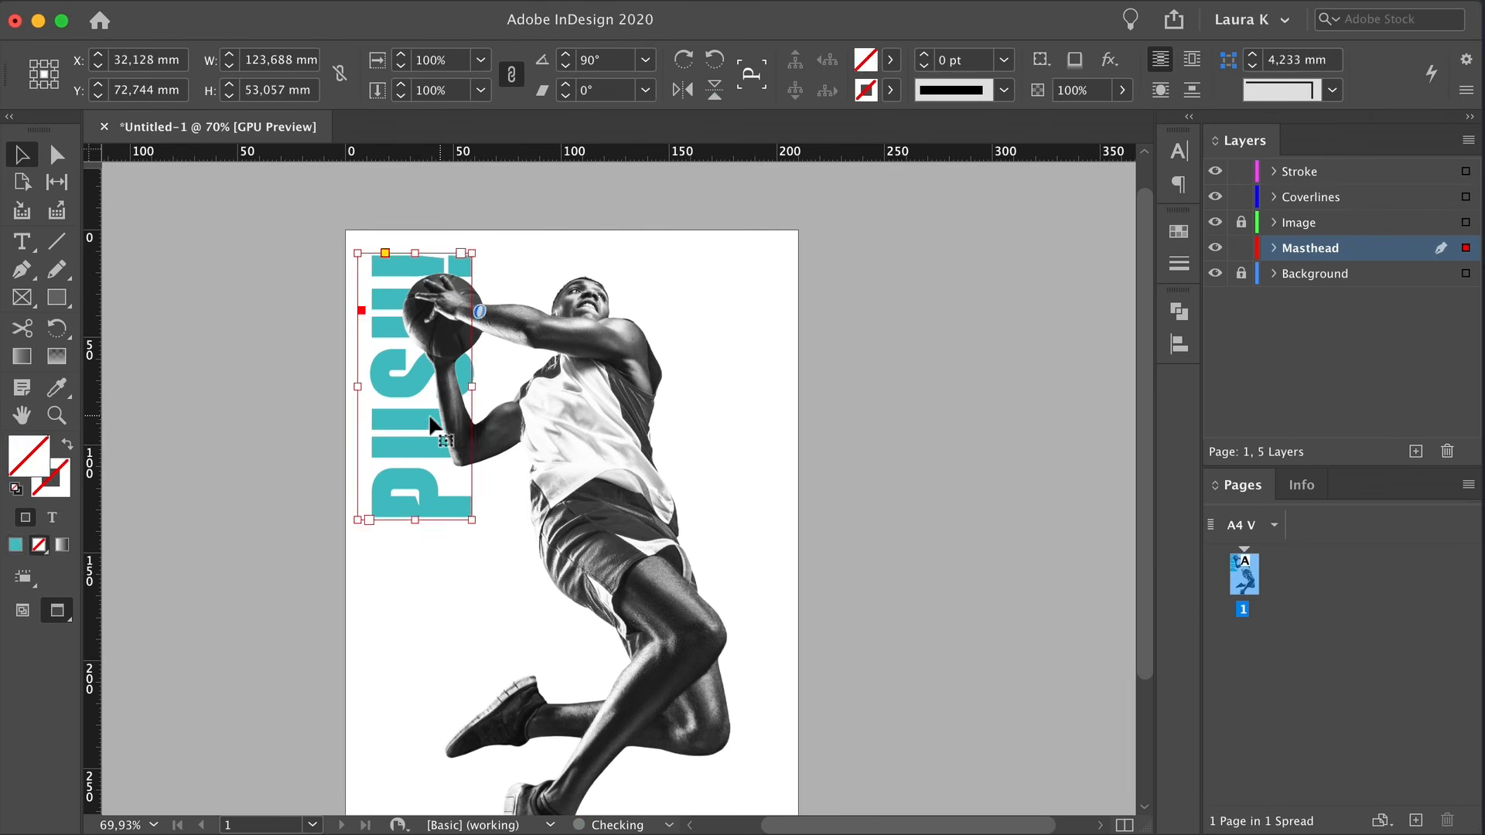
key("Escape")
key("super+1")
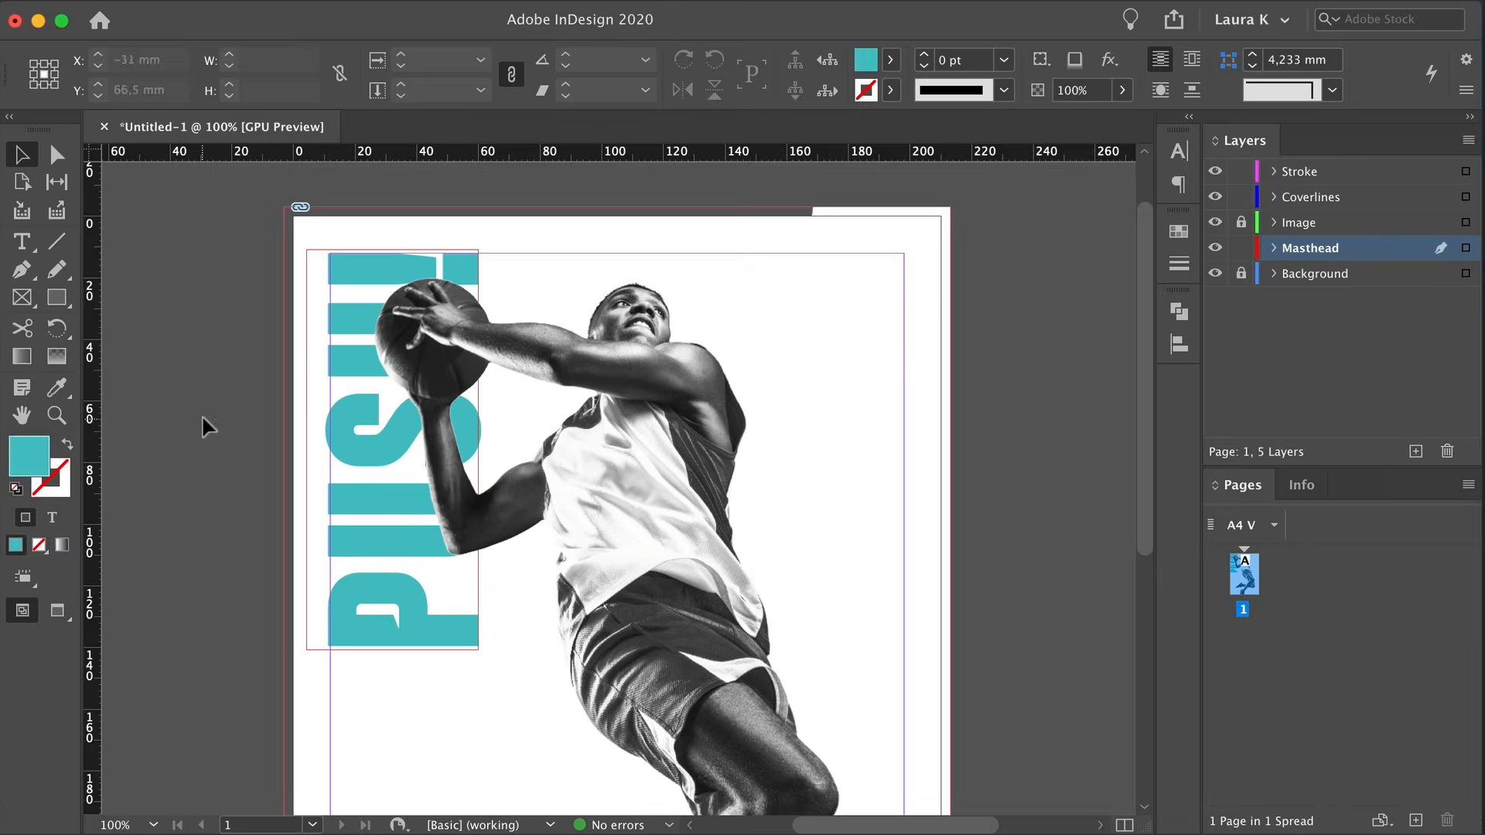
Examine the masthead up close against the page margins and the basketball, with and without guides
key("super+=")
key("super+=")
key("super+=")
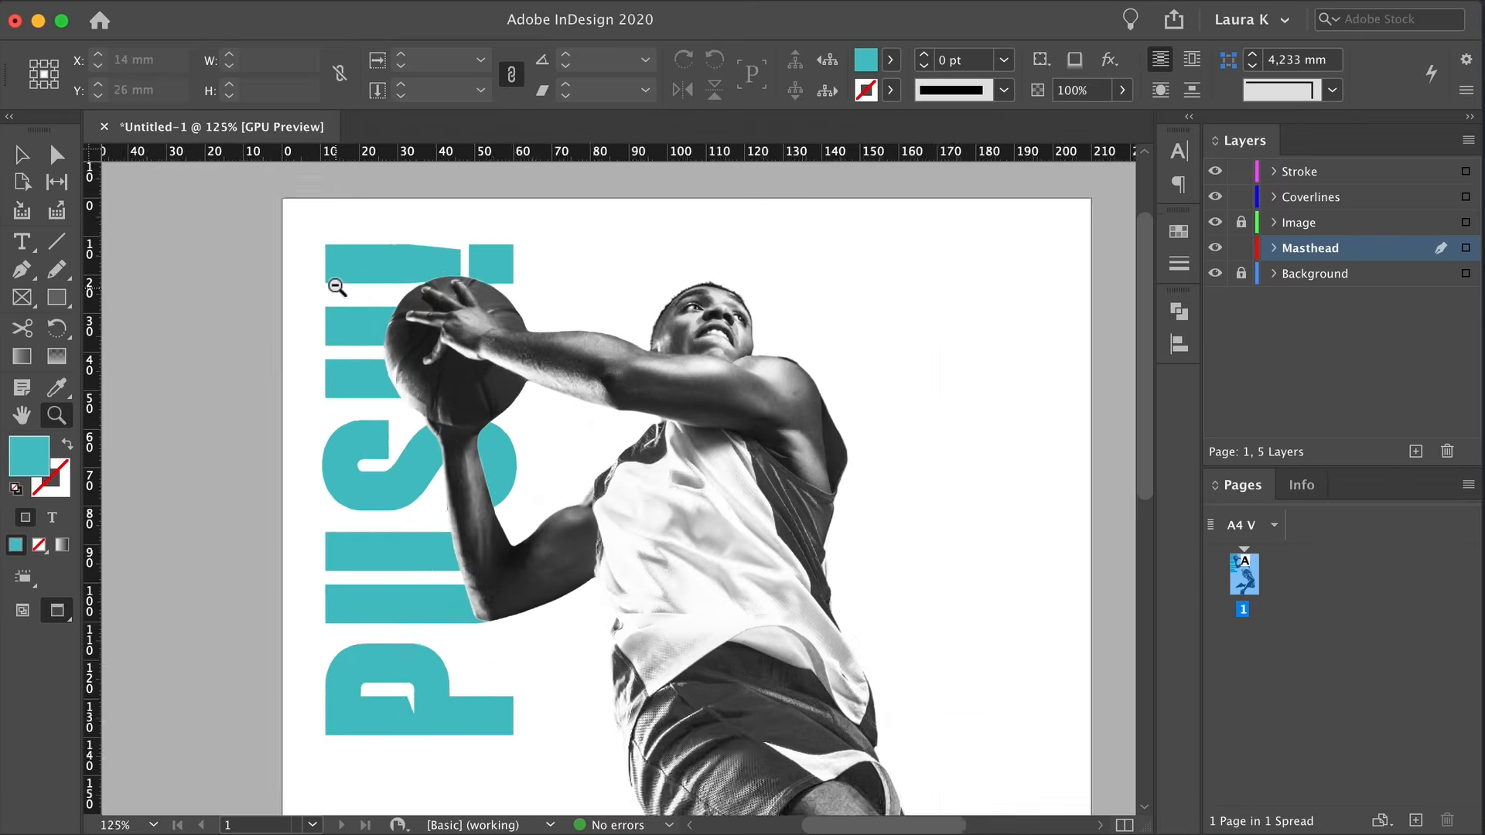
left_click(342, 204)
left_click_drag(342, 204, 349, 204)
key("w")
left_click(335, 202, "super")
left_click(306, 173, "alt+super")
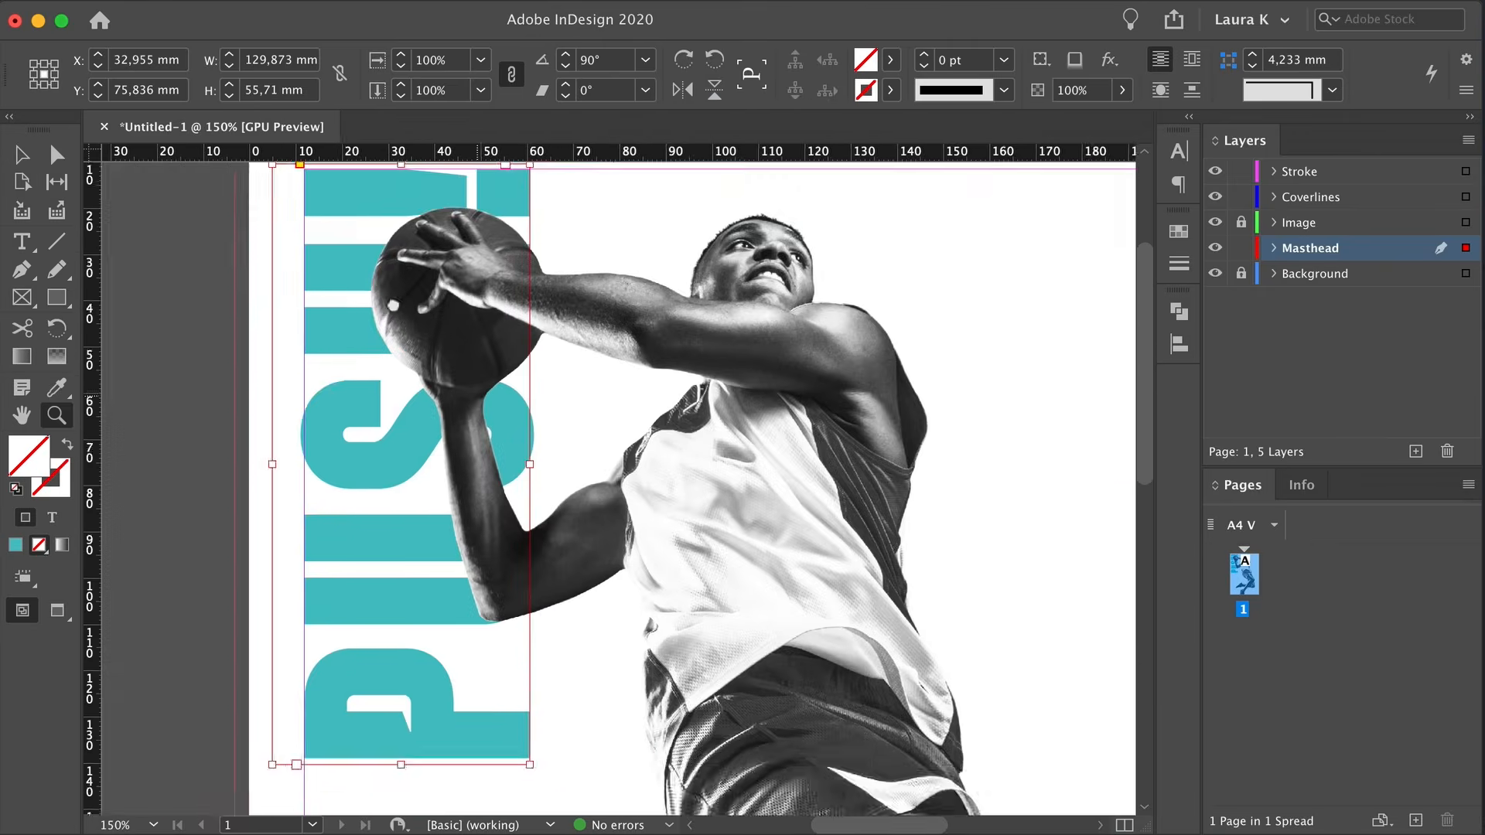
Set the PUSH! text tracking to 60 and lengthen its frame so the whole word fits
double_click(376, 565)
key("super+a")
key("BackSpace")
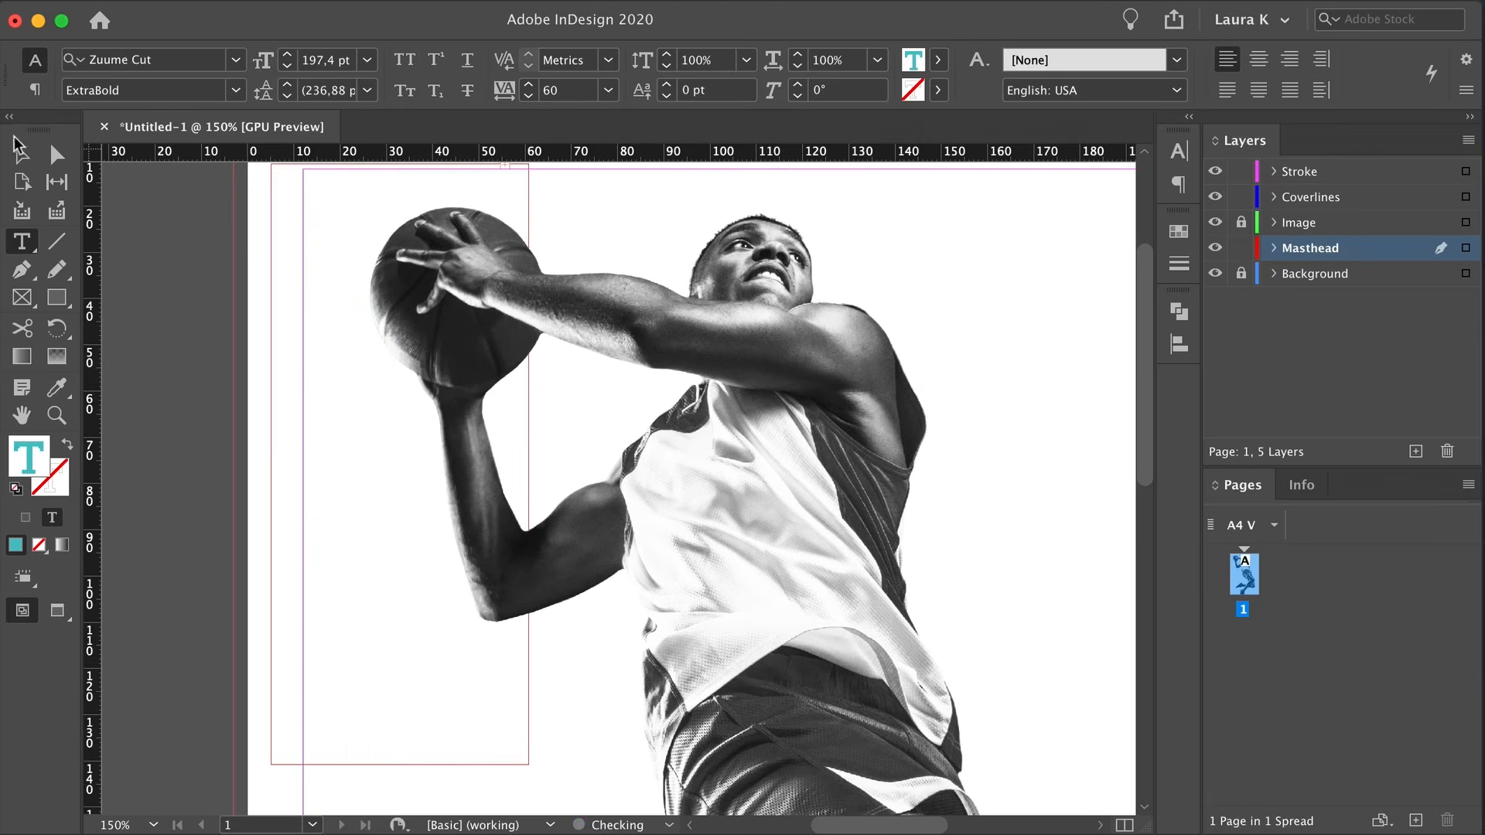
key("Escape")
left_click_drag(398, 765, 398, 780)
scroll(358, 746, "down", 1)
scroll(358, 747, "down", 1)
key("shift+super+a")
left_click(630, 616, "alt+super")
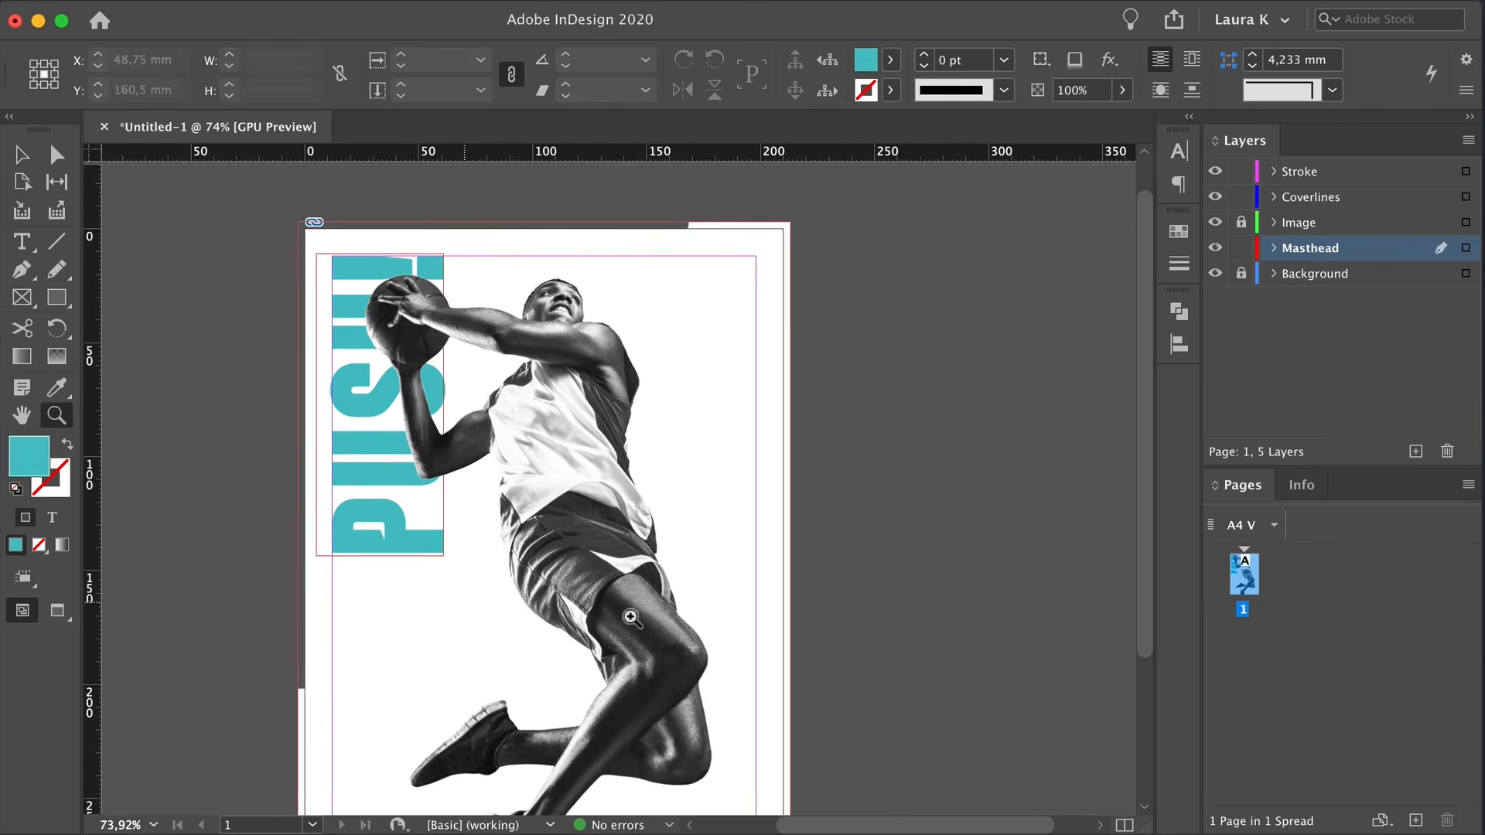
Duplicate the PUSH! masthead, rotate the copy to 0° and place it directly beneath the original's P at the left margin
key("w")
left_click(375, 591, "super")
left_click(379, 416)
left_click_drag(379, 416, 379, 664)
key("r")
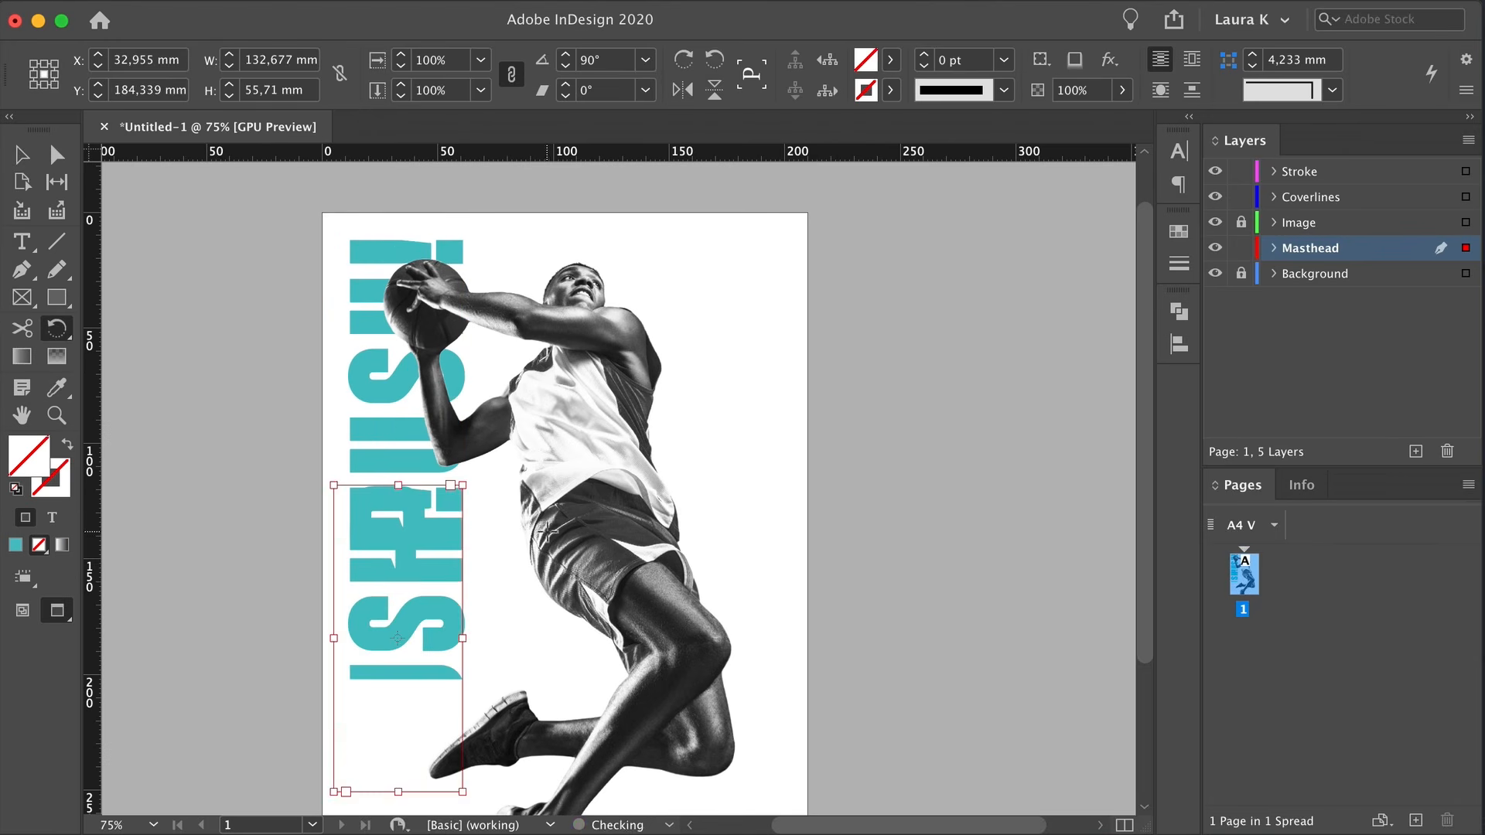
left_click_drag(534, 534, 602, 800)
key("v")
left_click_drag(351, 631, 456, 602)
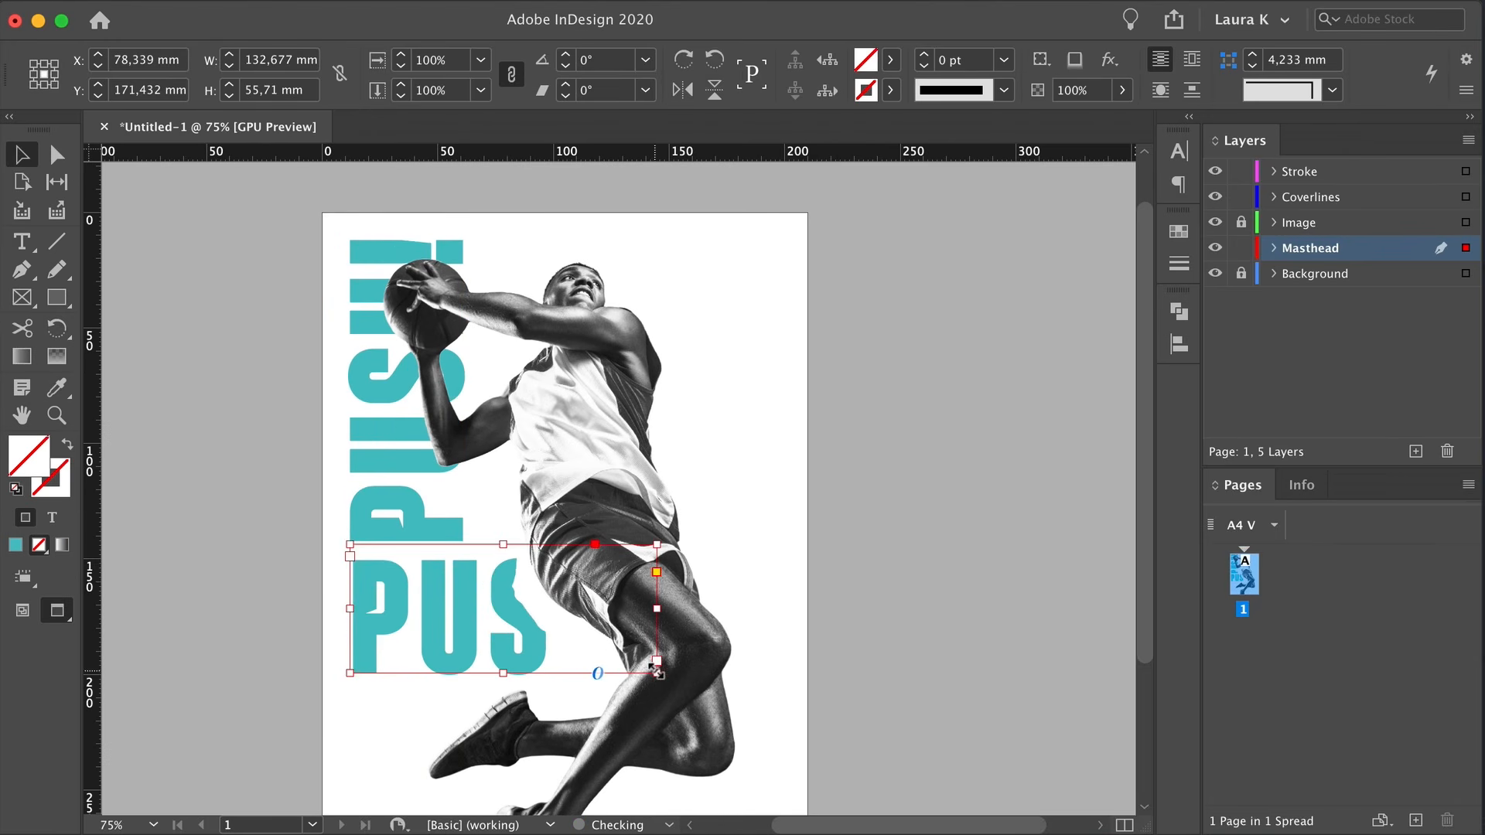
Scale the masthead copy down to the vertical masthead's width, about 76 pt text, and replace its text with "03/21"
left_click_drag(657, 674, 468, 593)
key("z")
double_click(409, 574)
key("v")
double_click(439, 558)
key("super+a")
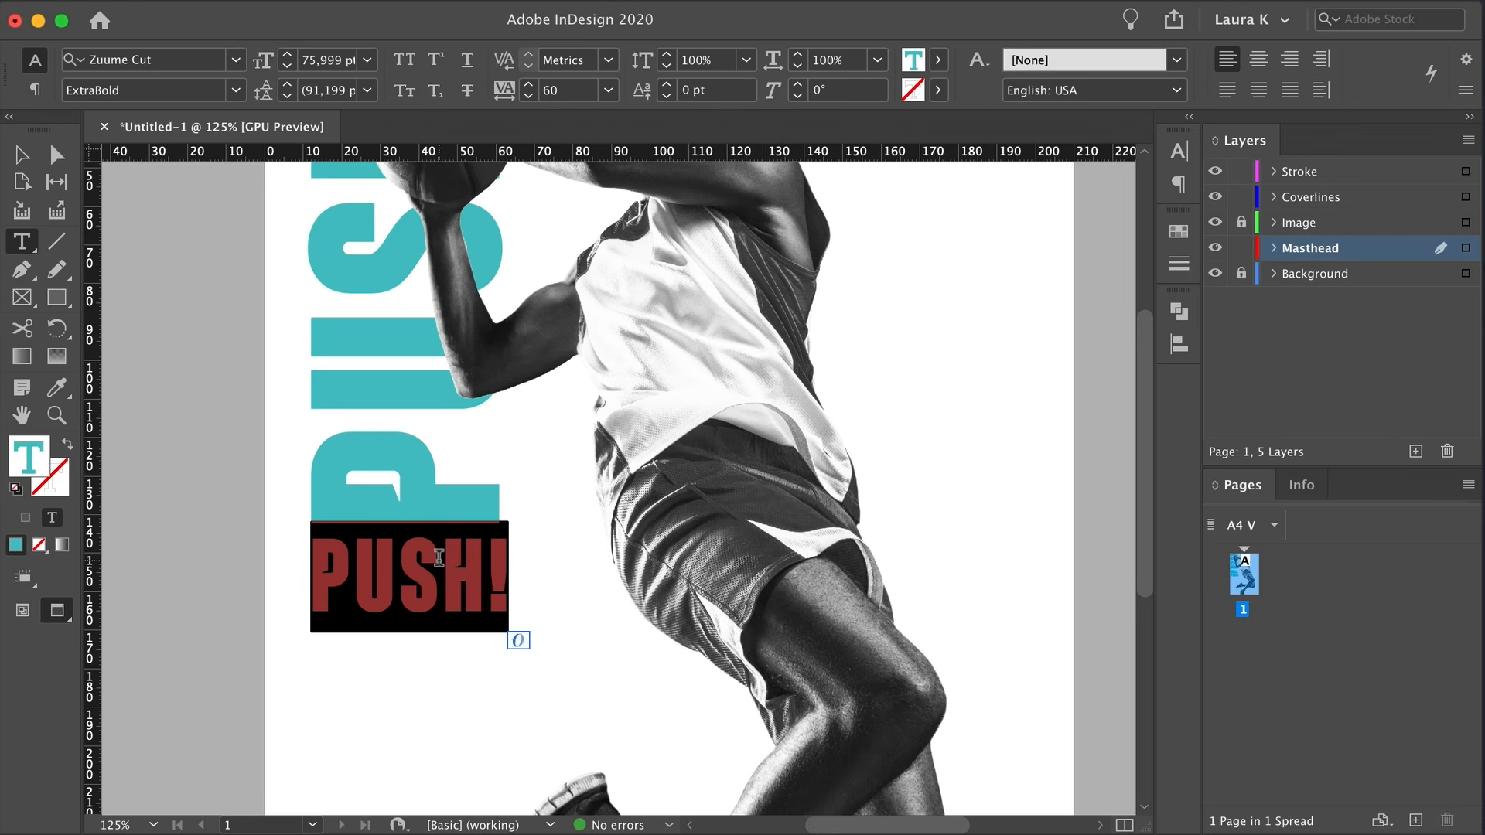
type("03/21")
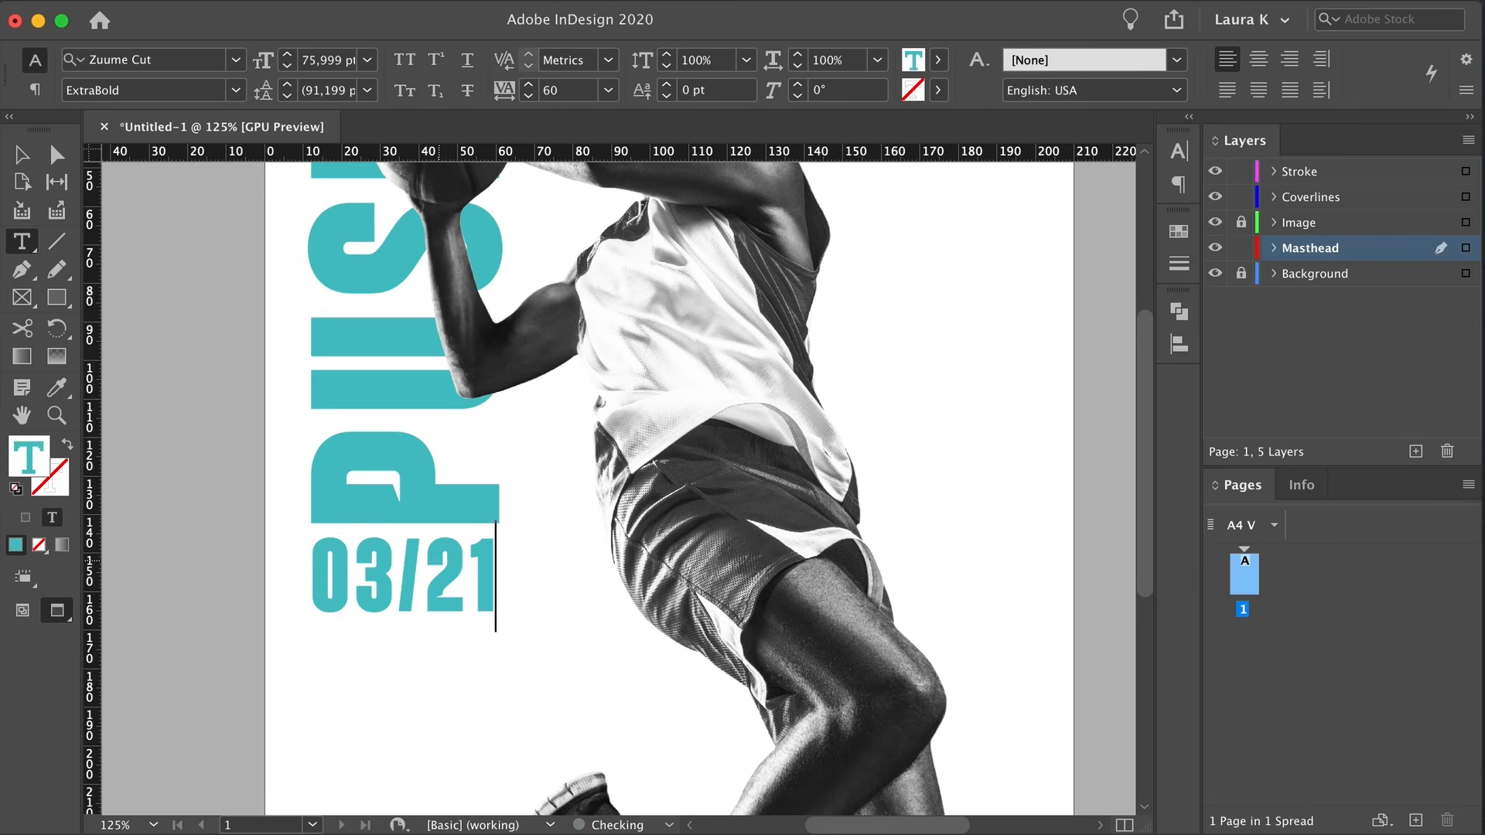
Format the 03/21 text as Zuume Cut SemiBold at 11 pt with a black fill
key("super+a")
left_click(240, 84)
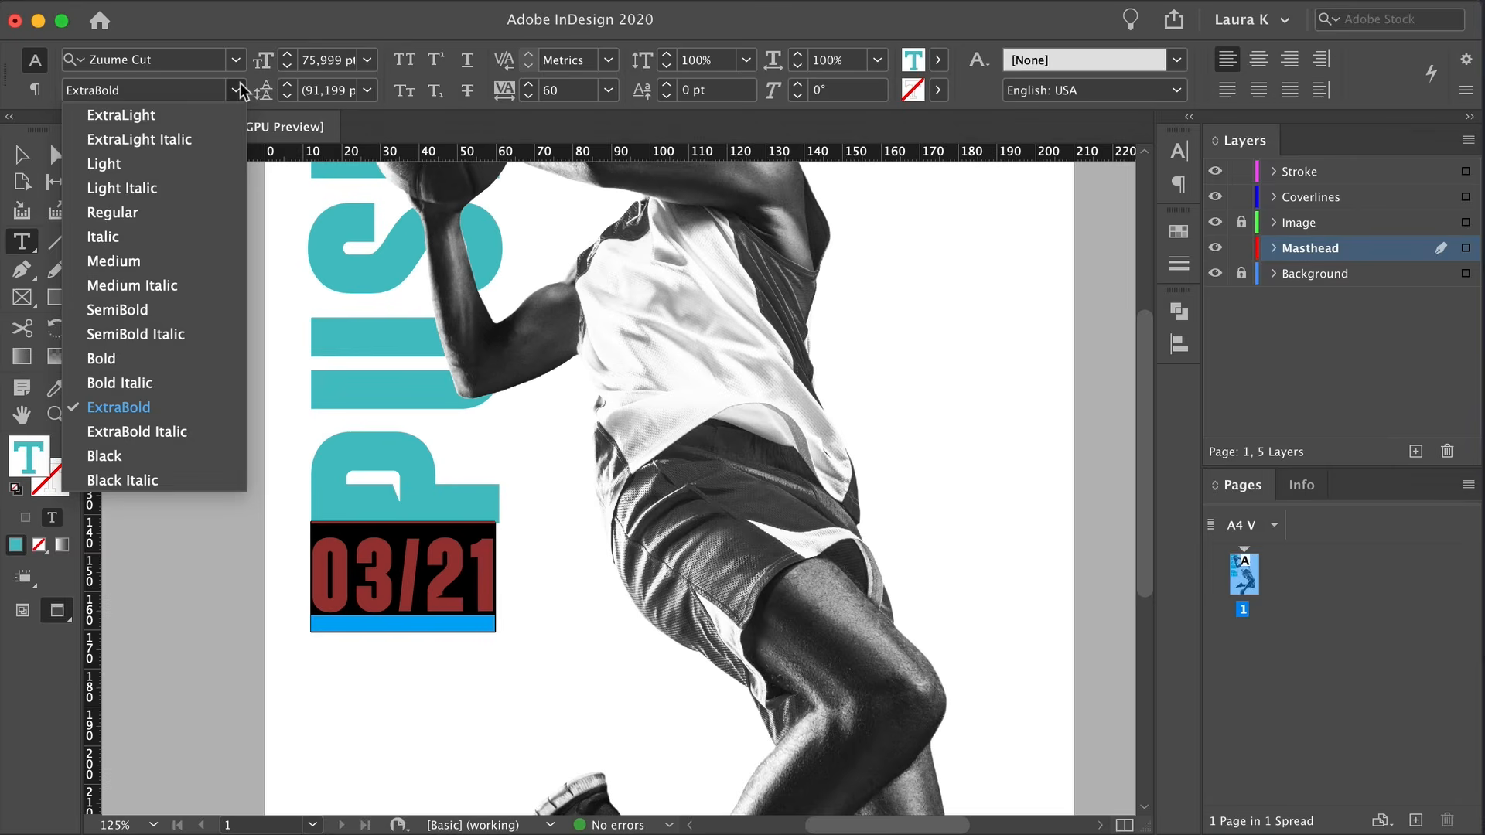
left_click(213, 310)
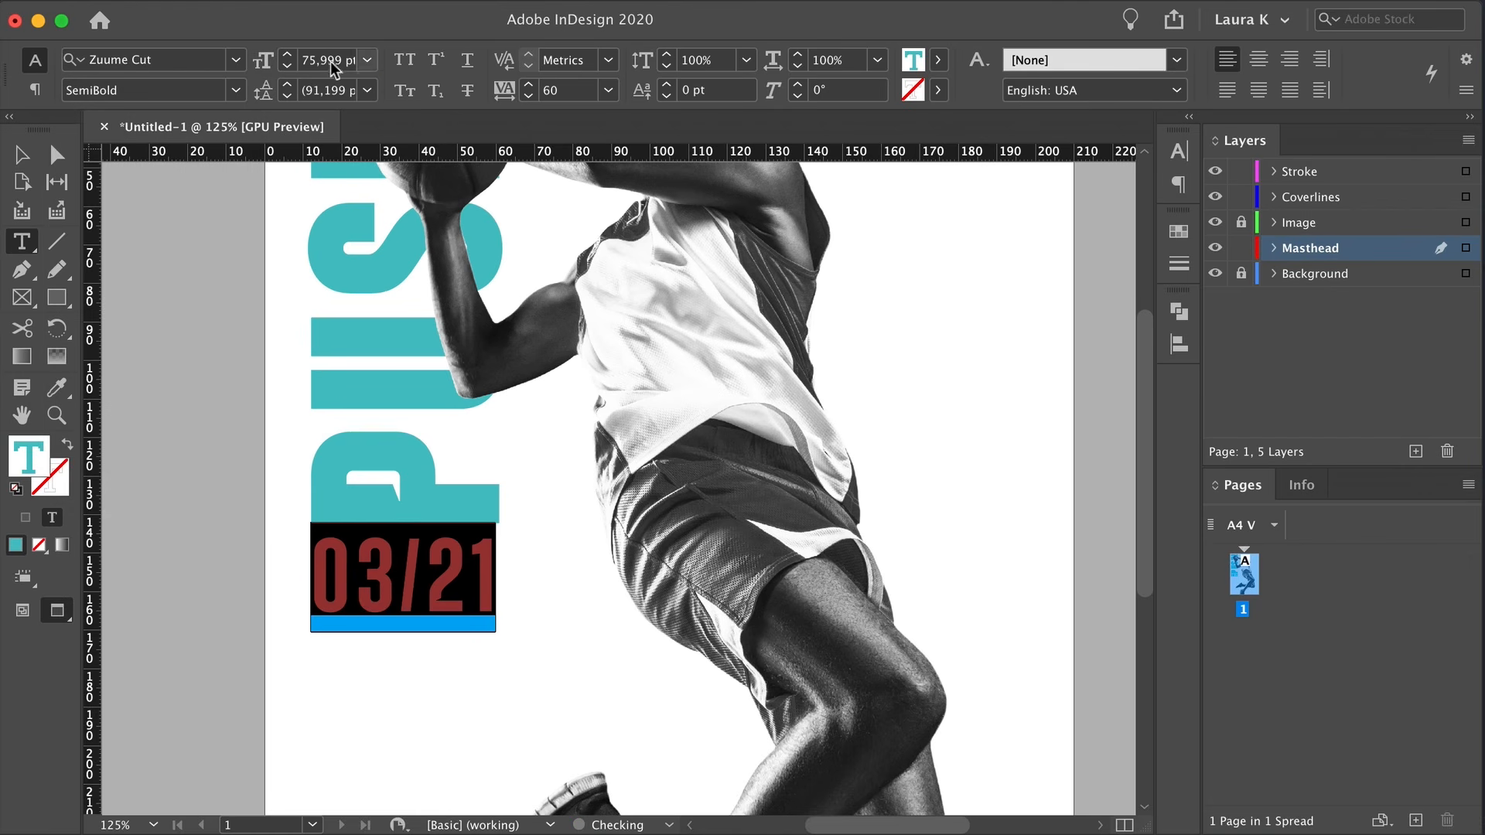
type("11")
key("Return")
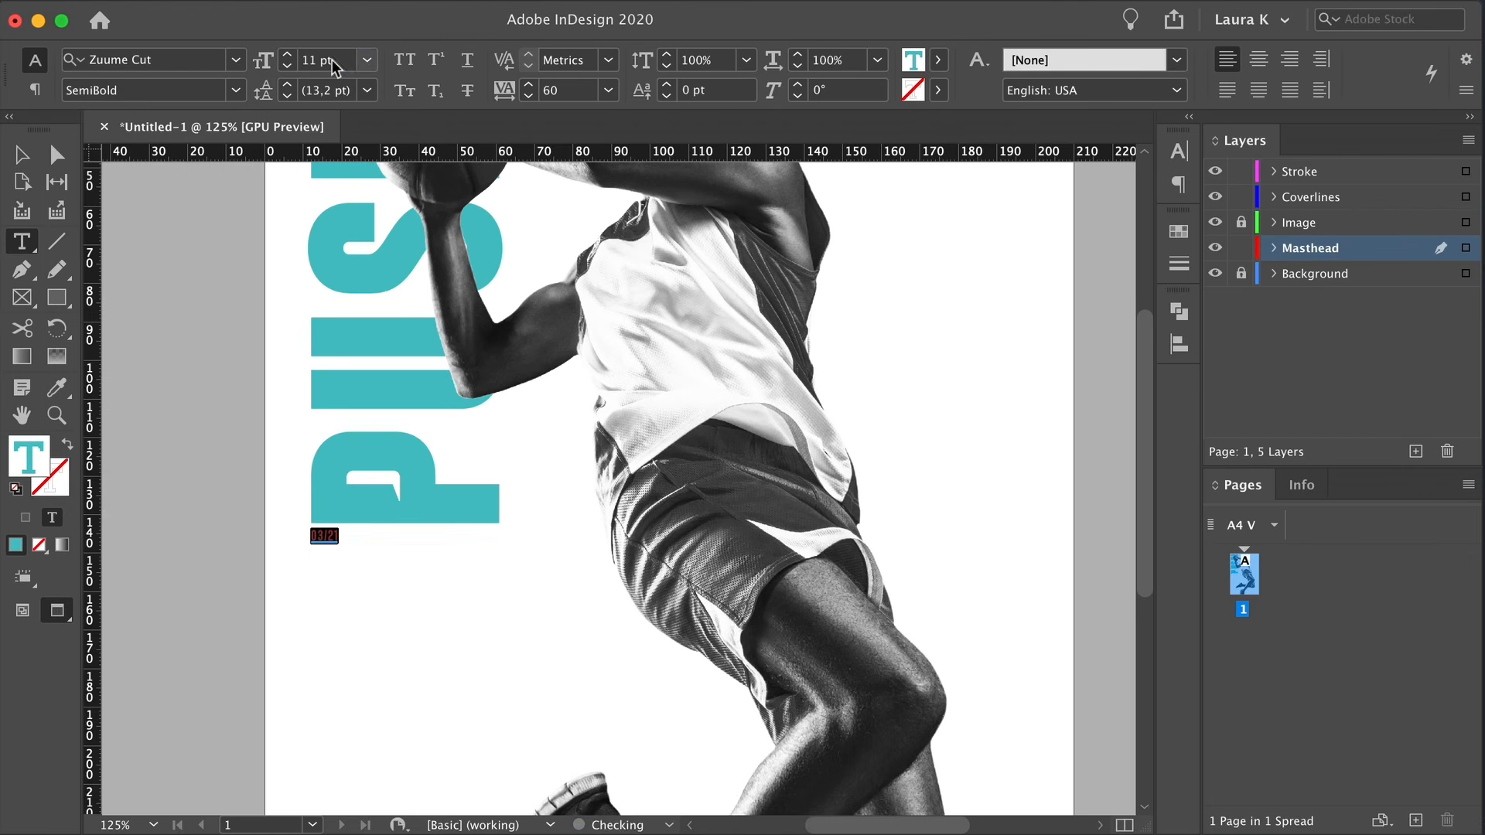
left_click(930, 61)
left_click(777, 157)
left_click(22, 155)
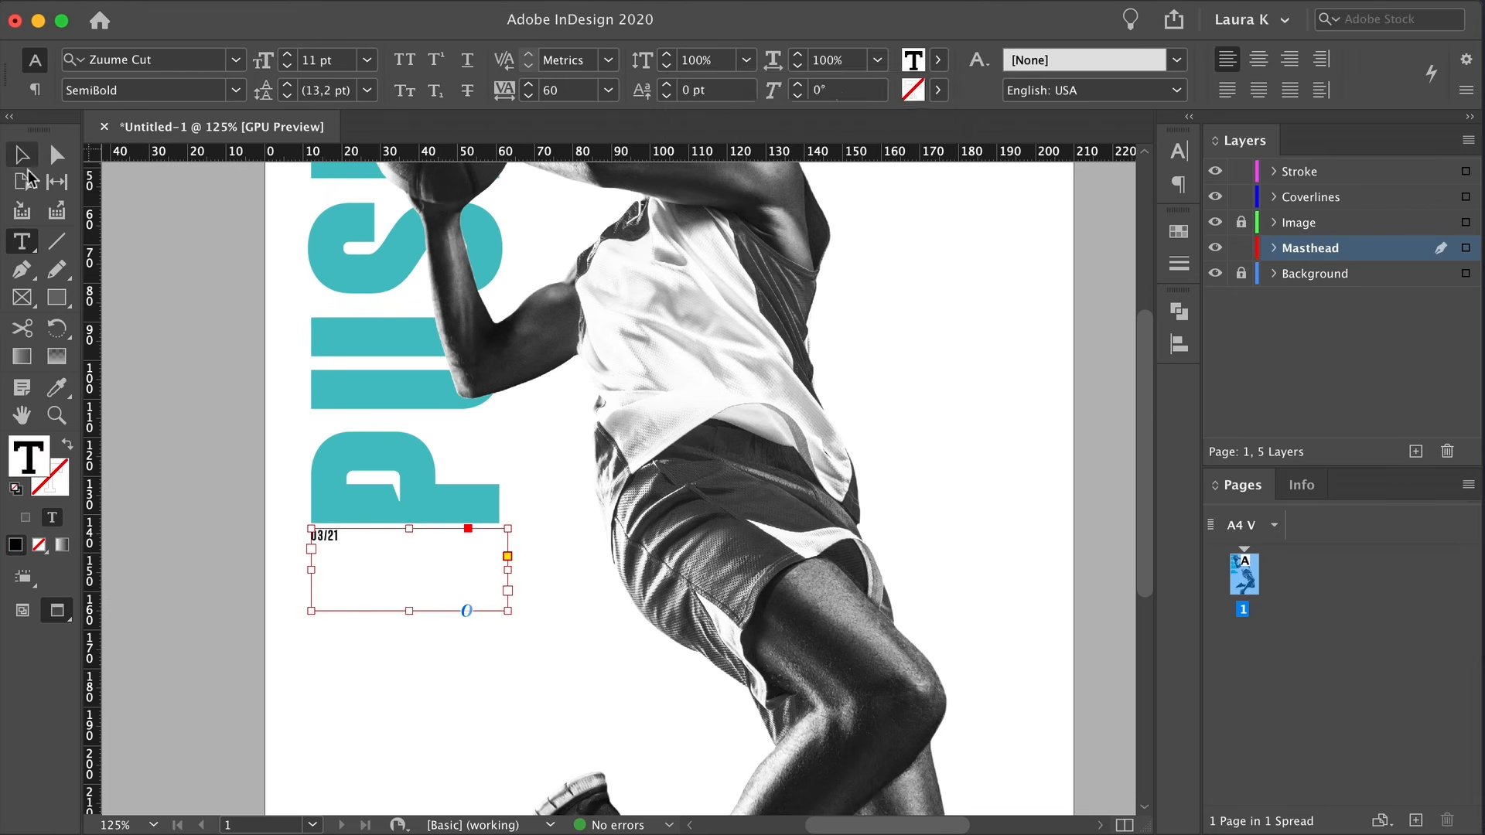
Set the tracking of the 03/21 issue date text to 100
left_click(225, 418)
key("z")
scroll(341, 561, "up", 1)
key("v")
left_click(396, 532)
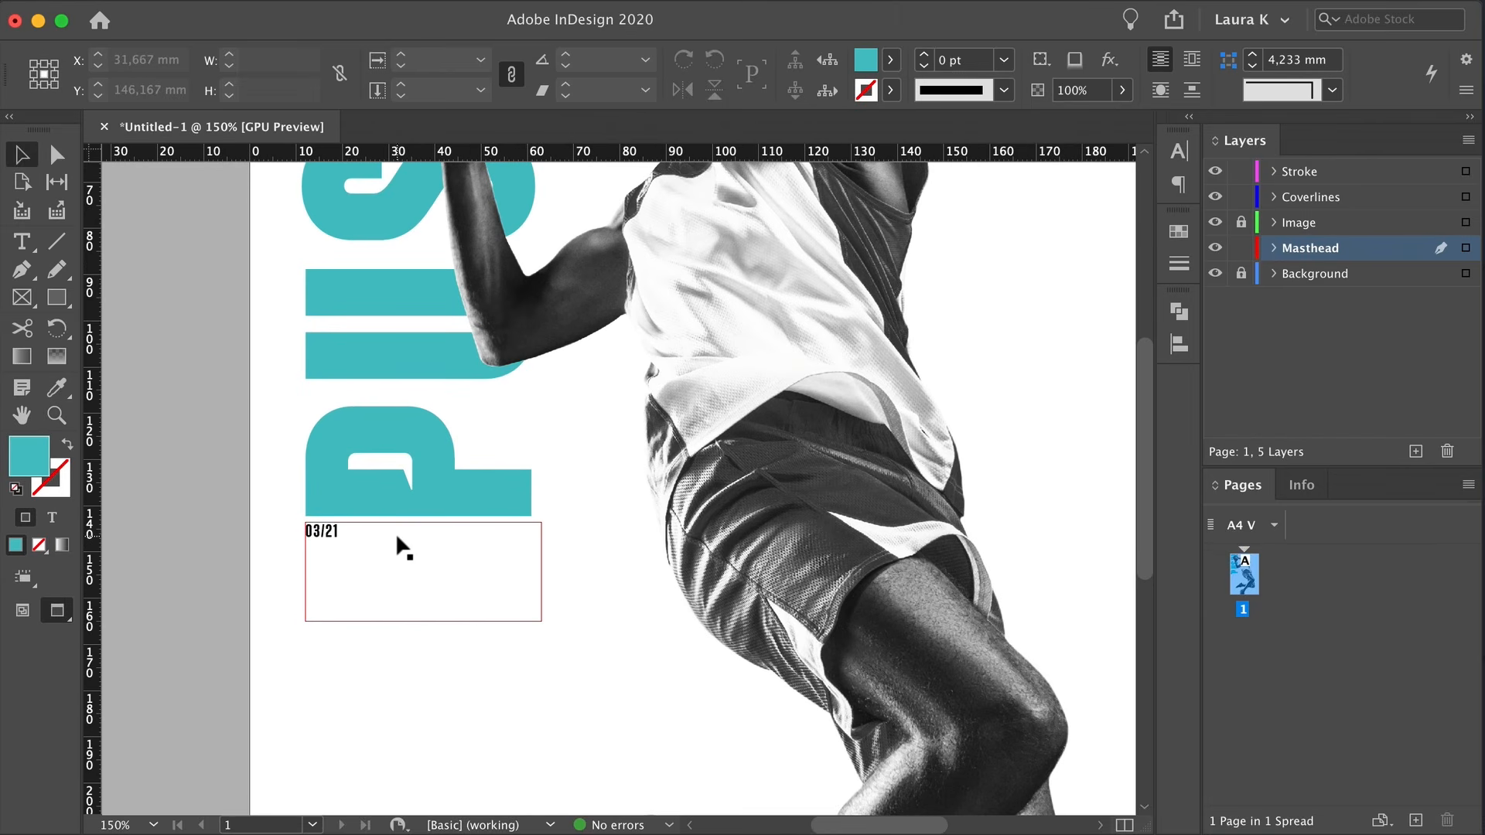
double_click(396, 532)
key("super+a")
left_click(610, 90)
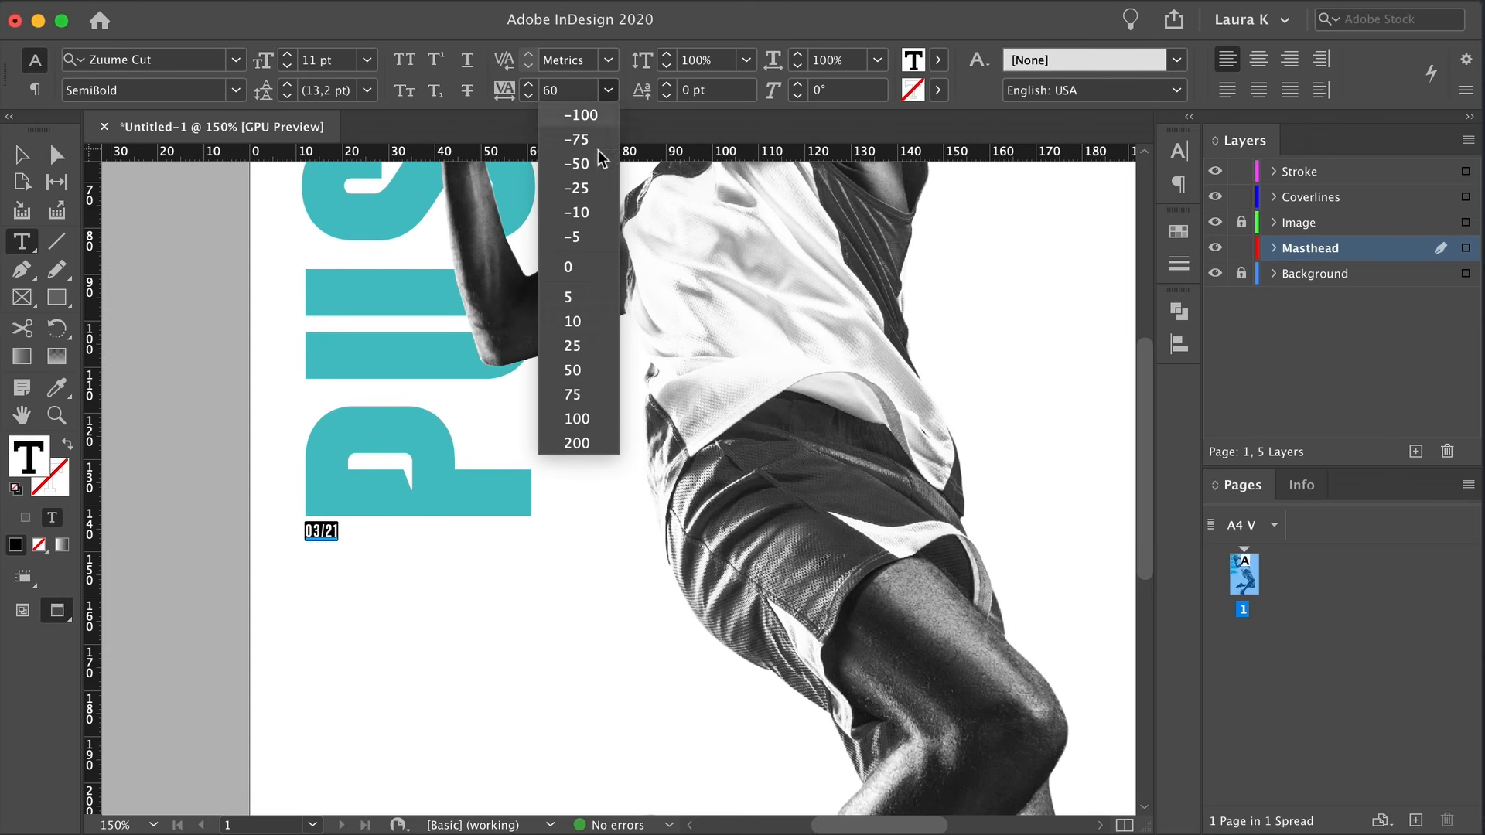
left_click(576, 418)
Add a bullet character and "PUSH.COM" after the 03/21 issue date
left_click(379, 531)
right_click(381, 532)
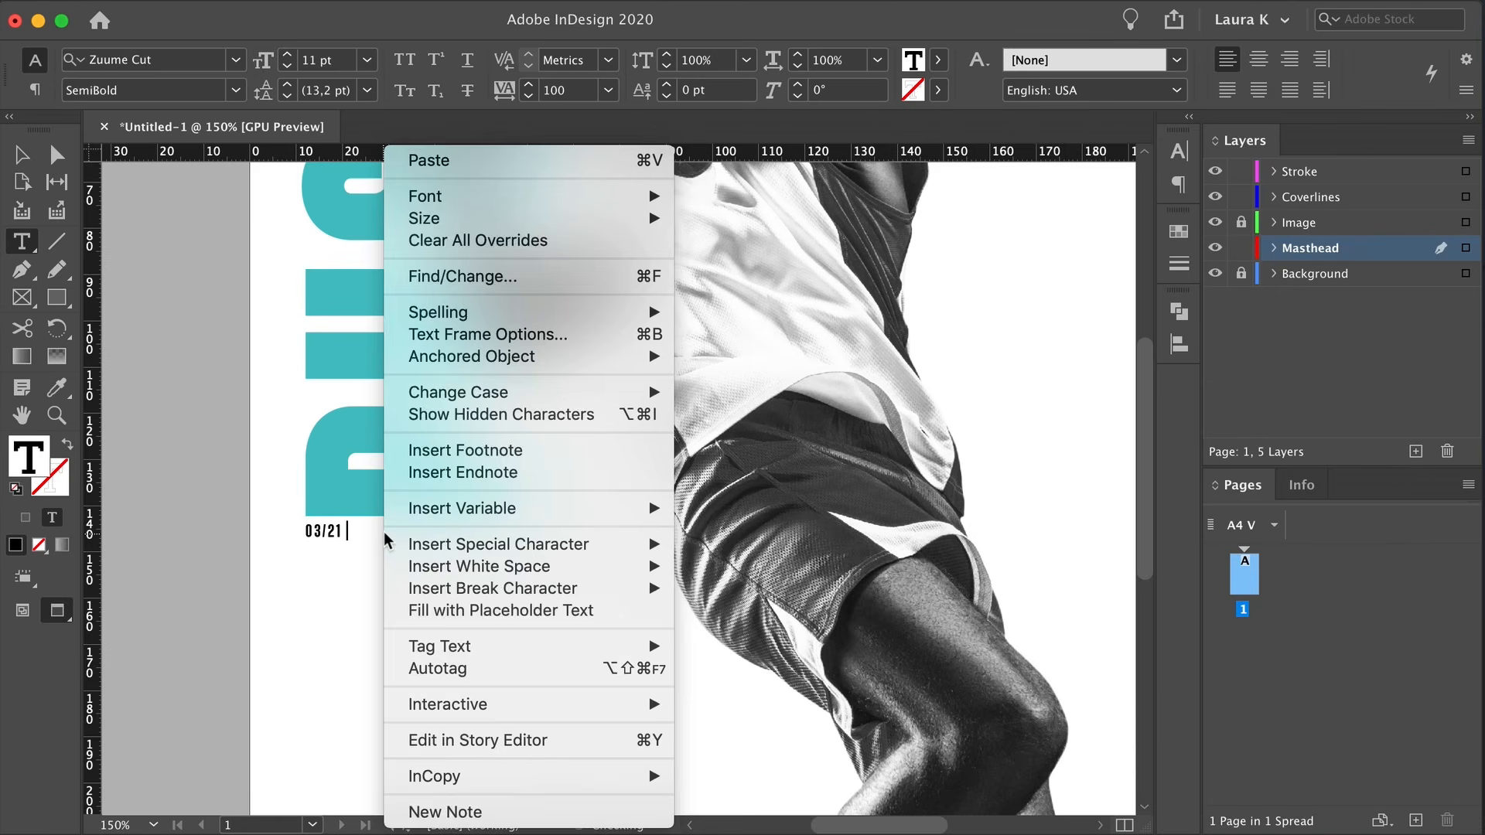
mouse_move(499, 544)
mouse_move(731, 544)
left_click(956, 546)
type("PUSH.COM")
key("Escape")
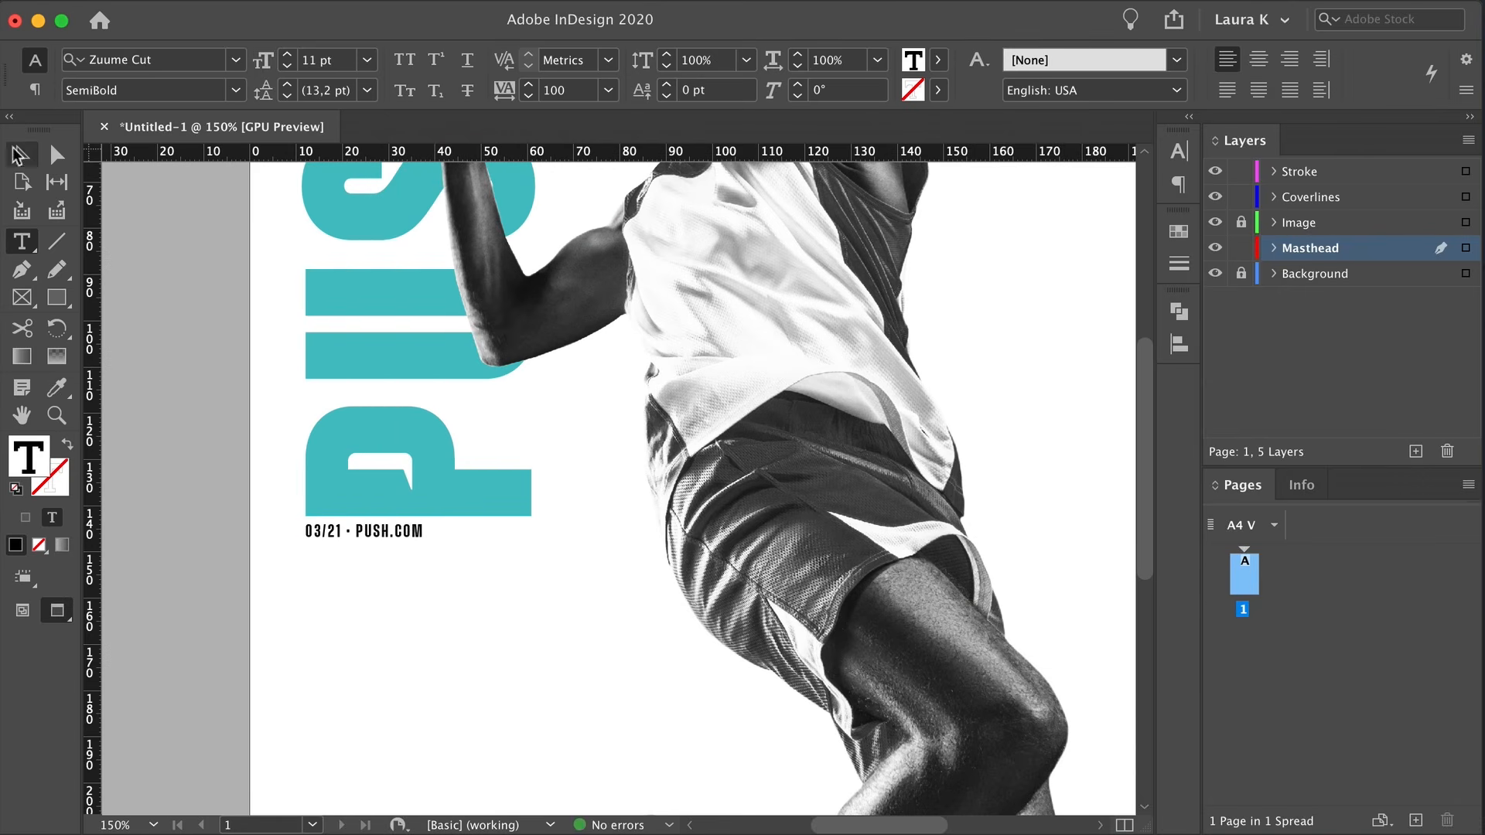
Shorten the issue date text frame so it closely wraps its single line of text
key("super+equal")
key("super+equal")
key("super+equal")
left_click(506, 687)
key("z")
left_click_drag(550, 599, 397, 531)
key("v")
Lock the Masthead layer and make Coverlines the active layer
key("super+a")
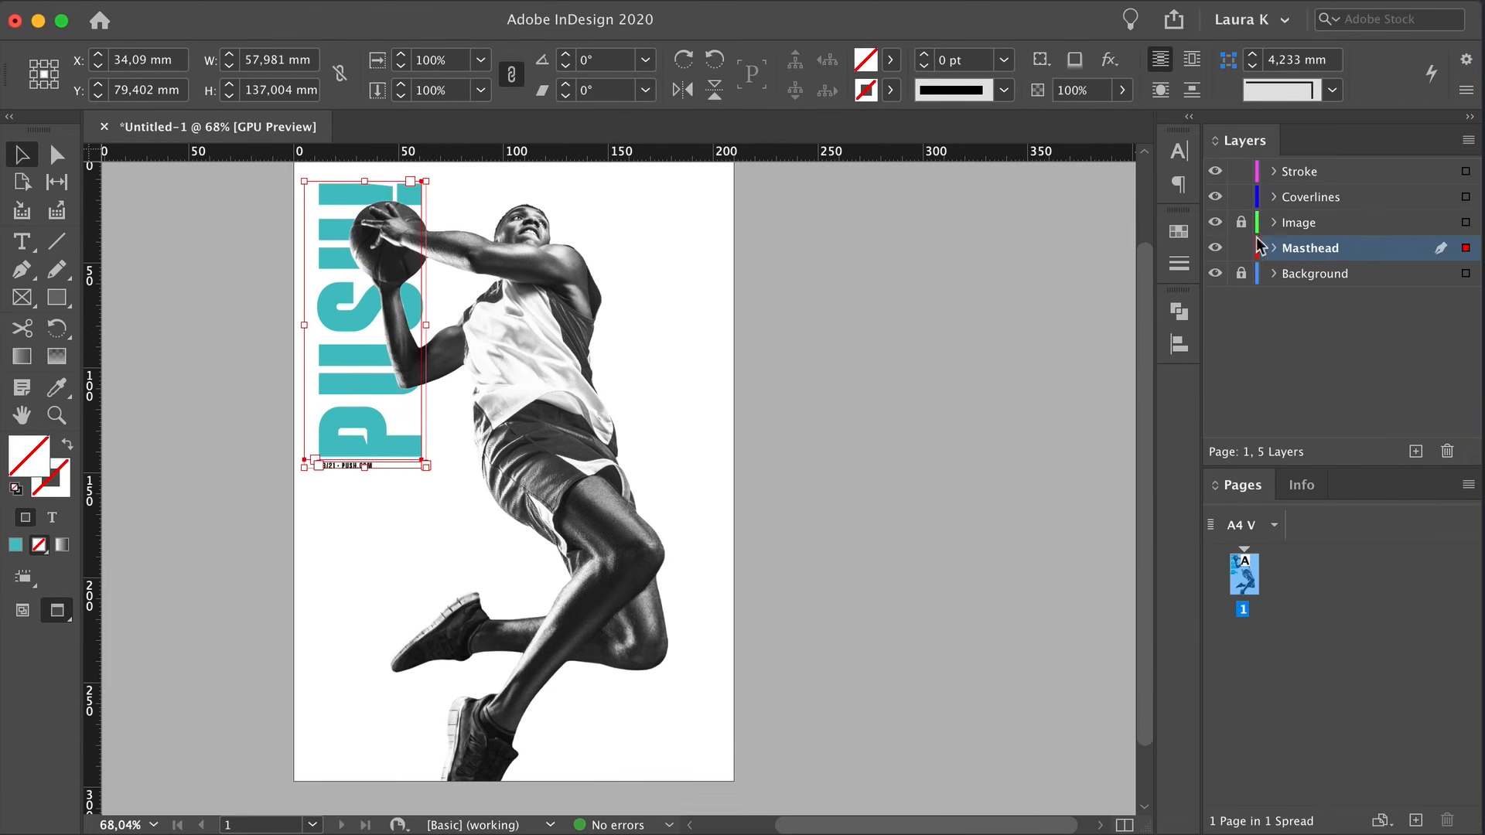
left_click(1240, 249)
left_click(1222, 340)
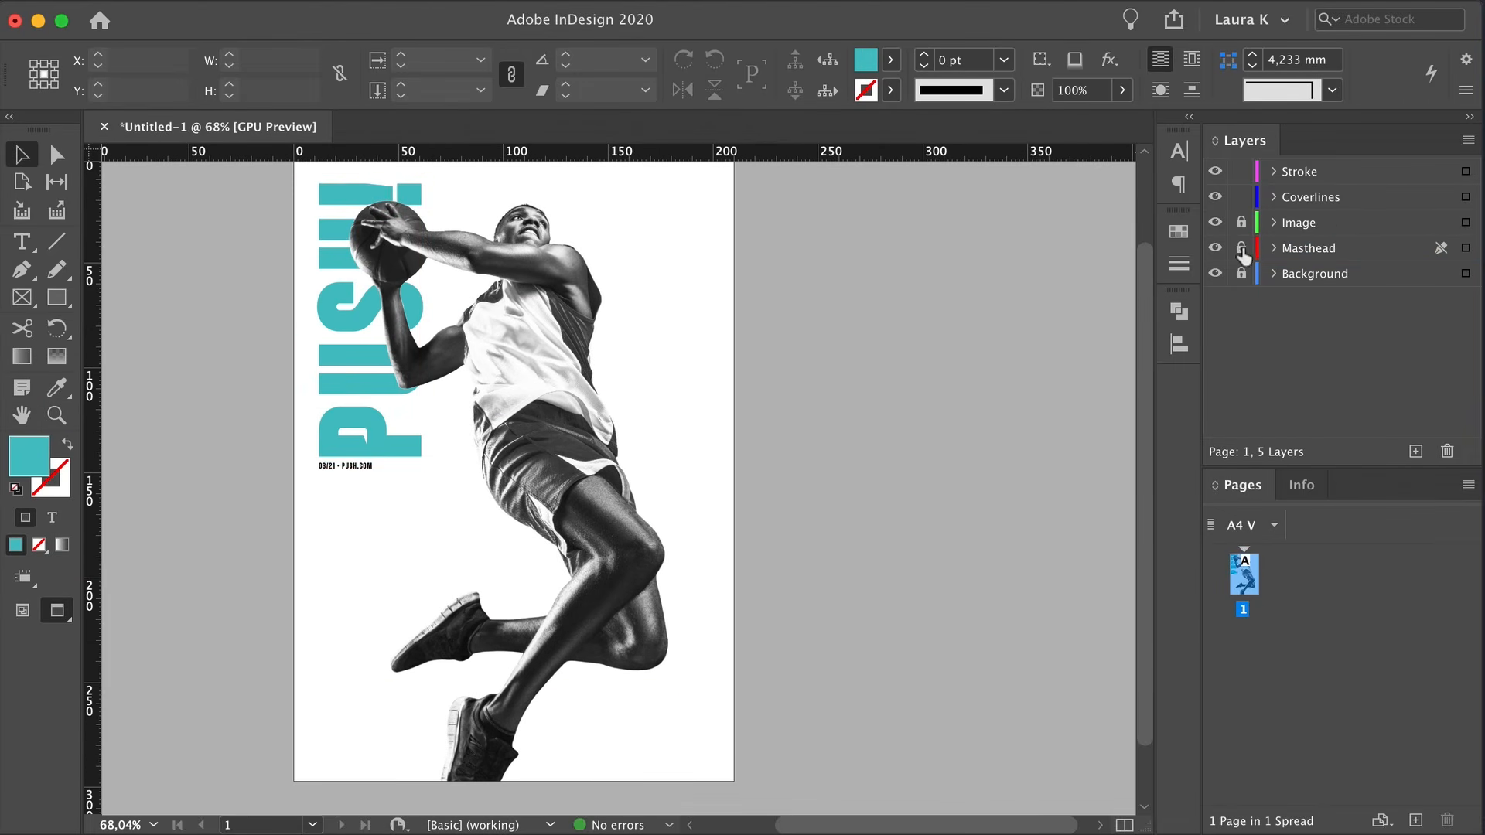
left_click(1301, 198)
Show the page guides and place a vertical ruler guide at X 149 mm, beside the player's shoulder
left_click_drag(806, 360, 803, 381)
key("w")
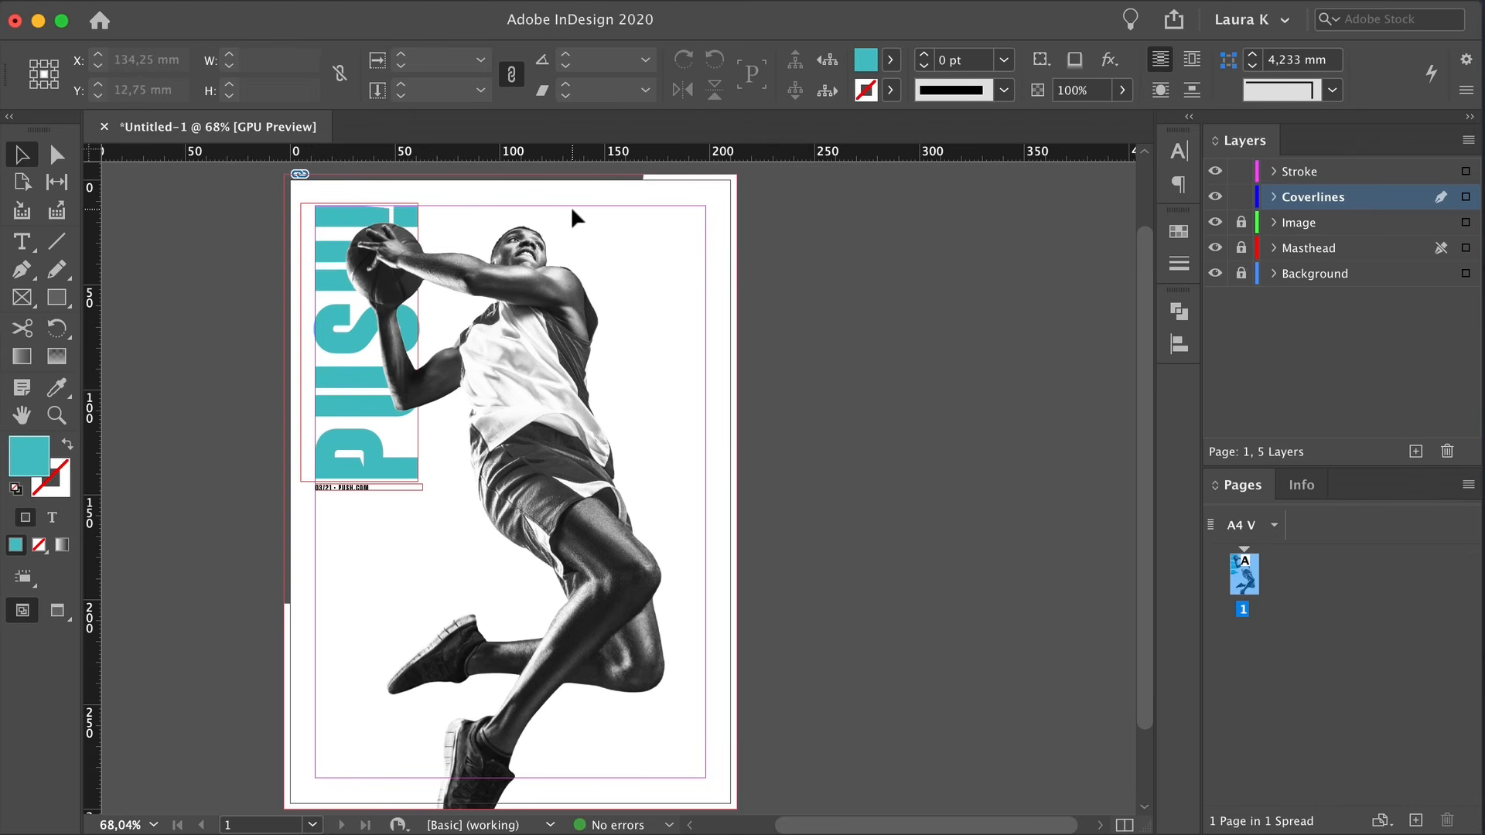
key("super+space")
left_click(609, 206, "super")
left_click(611, 205, "super")
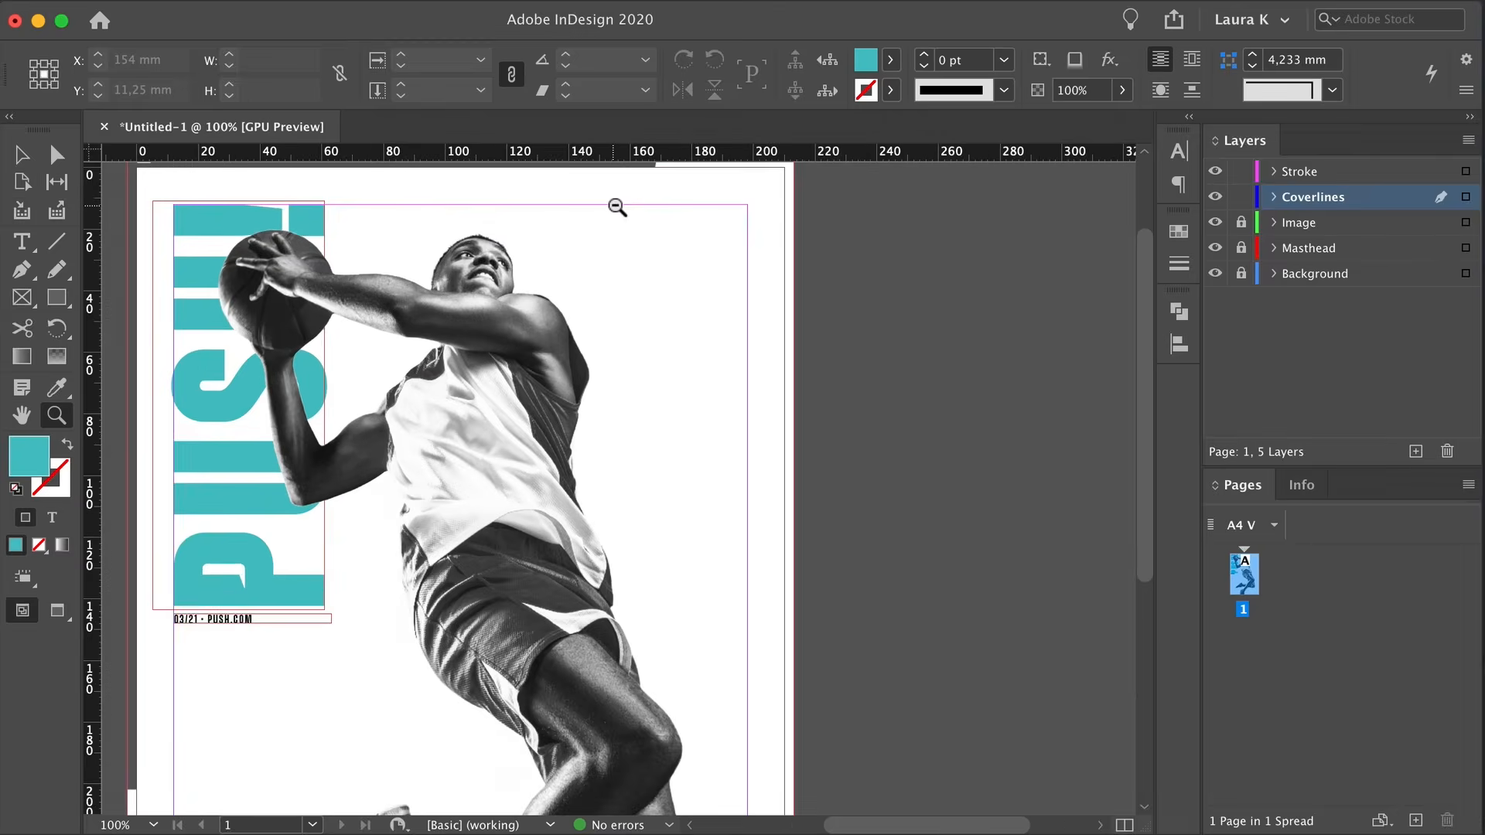
left_click(611, 205, "super")
scroll(600, 290, "up", 1)
key("w")
key("w")
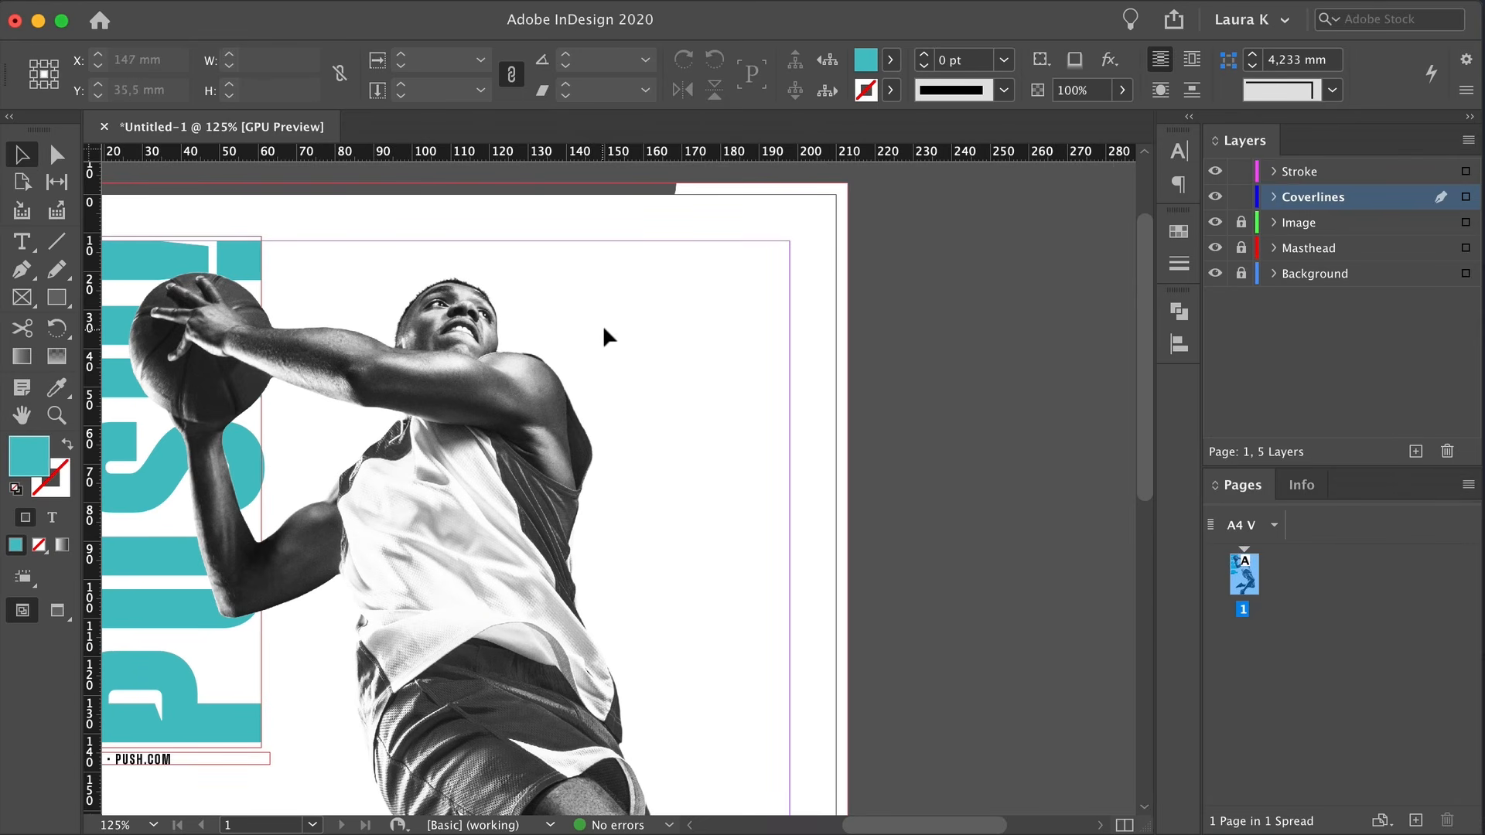
key("x")
key("super+space")
left_click_drag(601, 322, 557, 323)
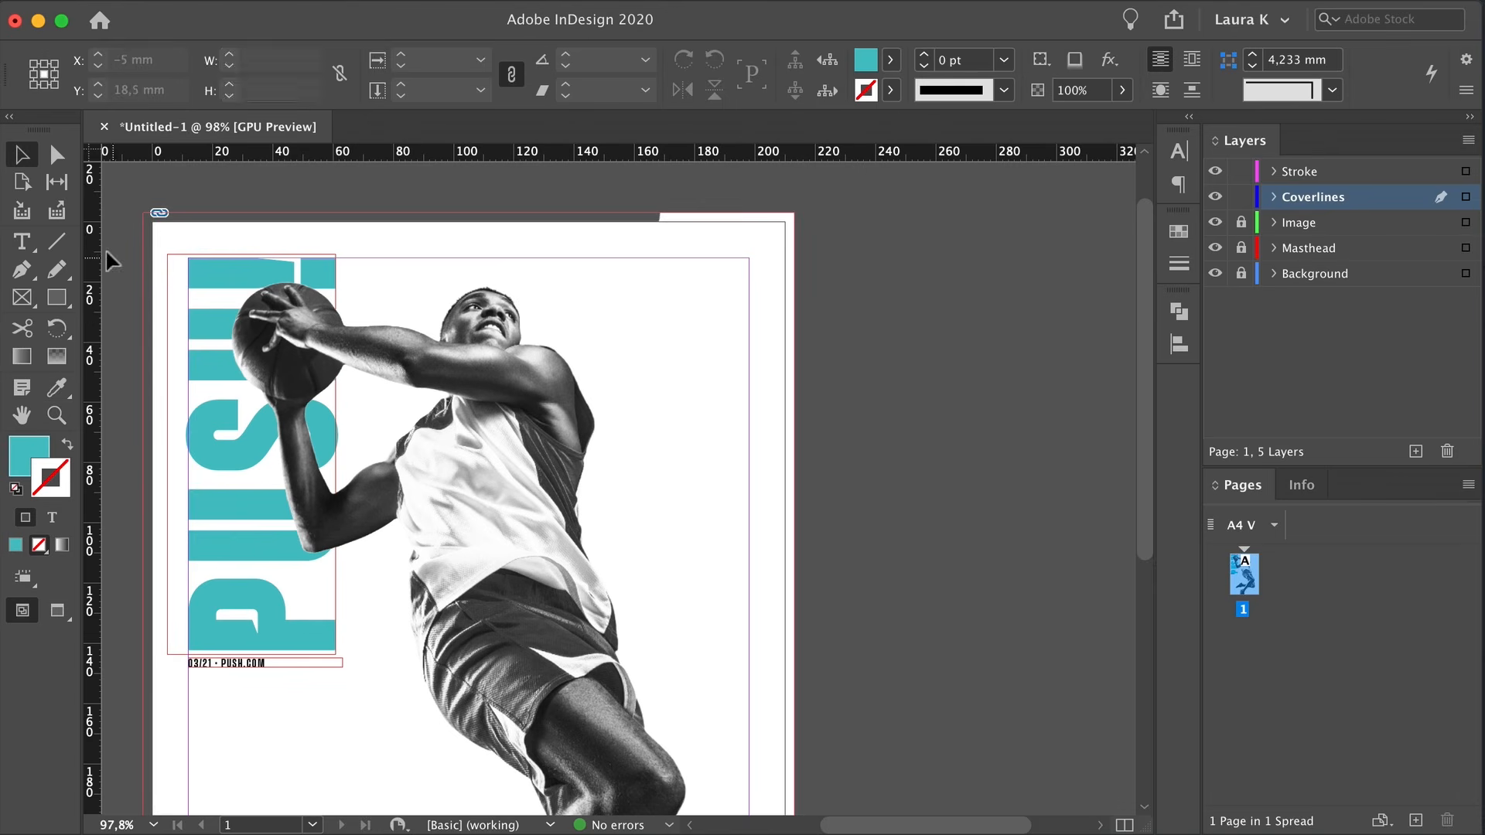
left_click_drag(97, 252, 602, 304)
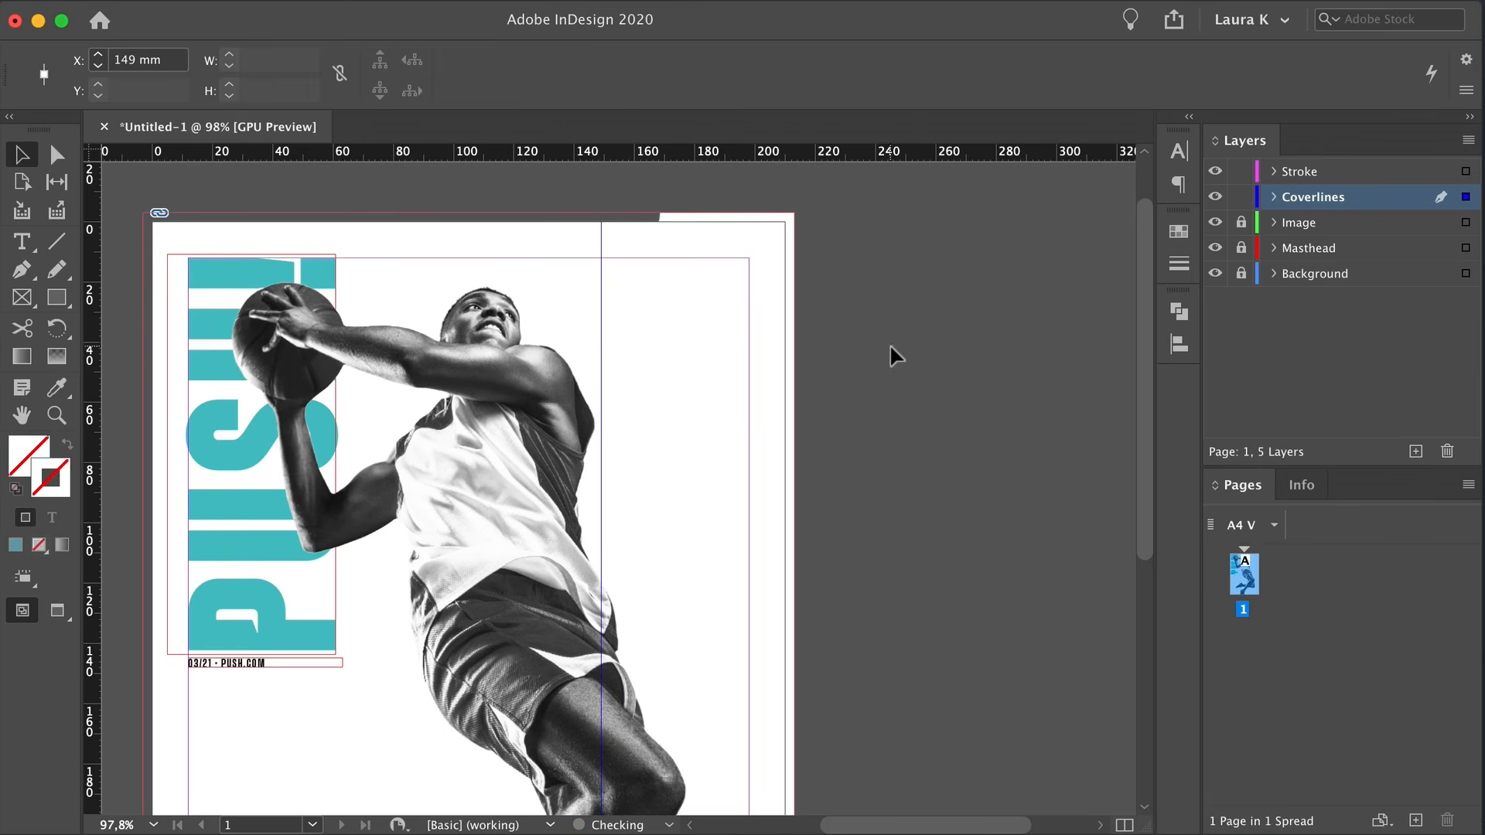
left_click(889, 345)
Unlock the Image and Background layers and shift the player and background images together about 4 mm left
key("z")
left_click_drag(731, 368, 640, 367)
left_click_drag(663, 366, 661, 351)
key("v")
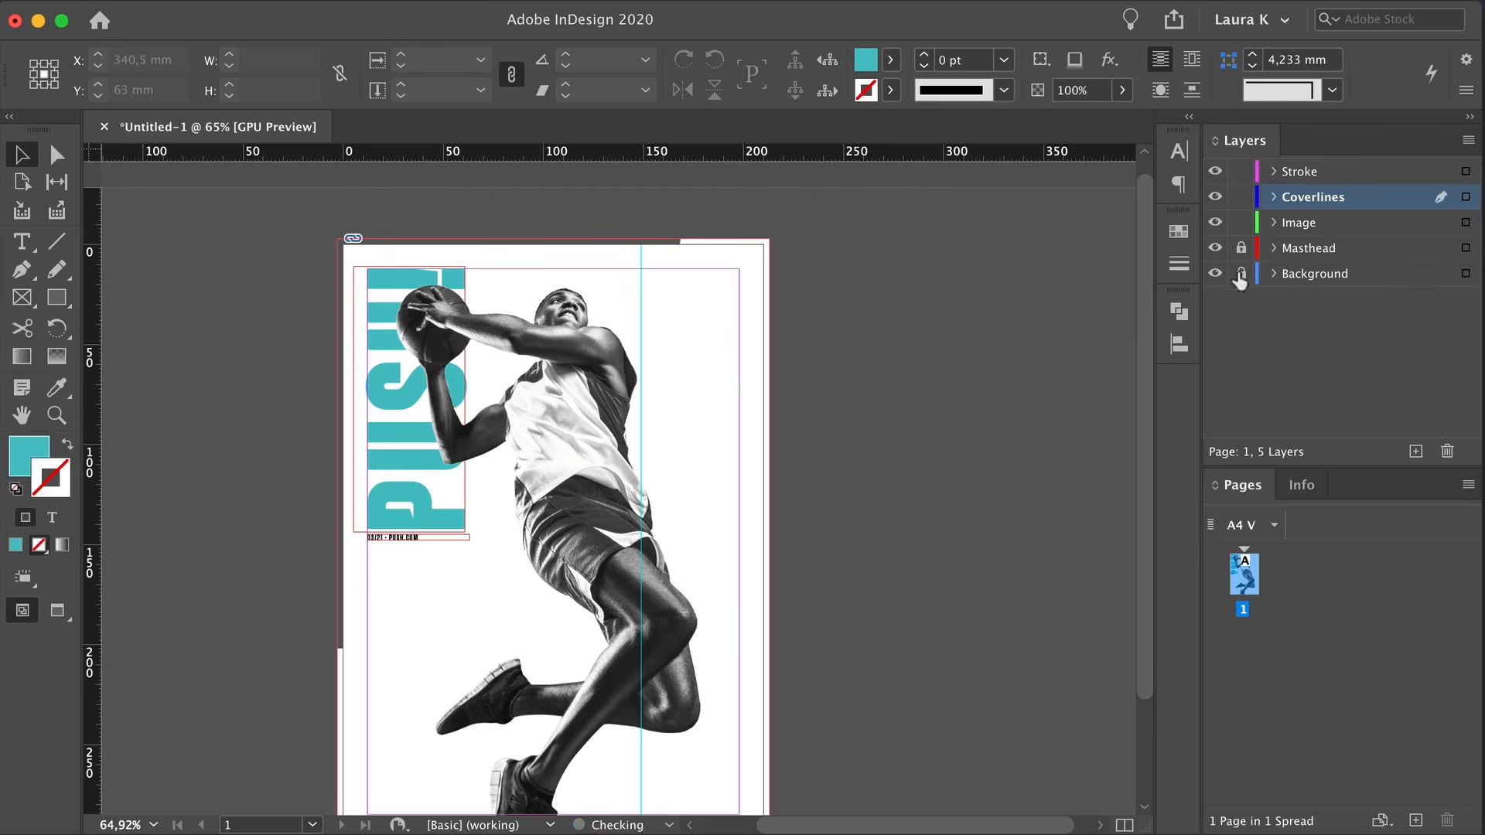
left_click_drag(693, 458, 691, 458)
left_click_drag(639, 369, 631, 370)
key("Left")
key("Left")
key("Left")
key("Left")
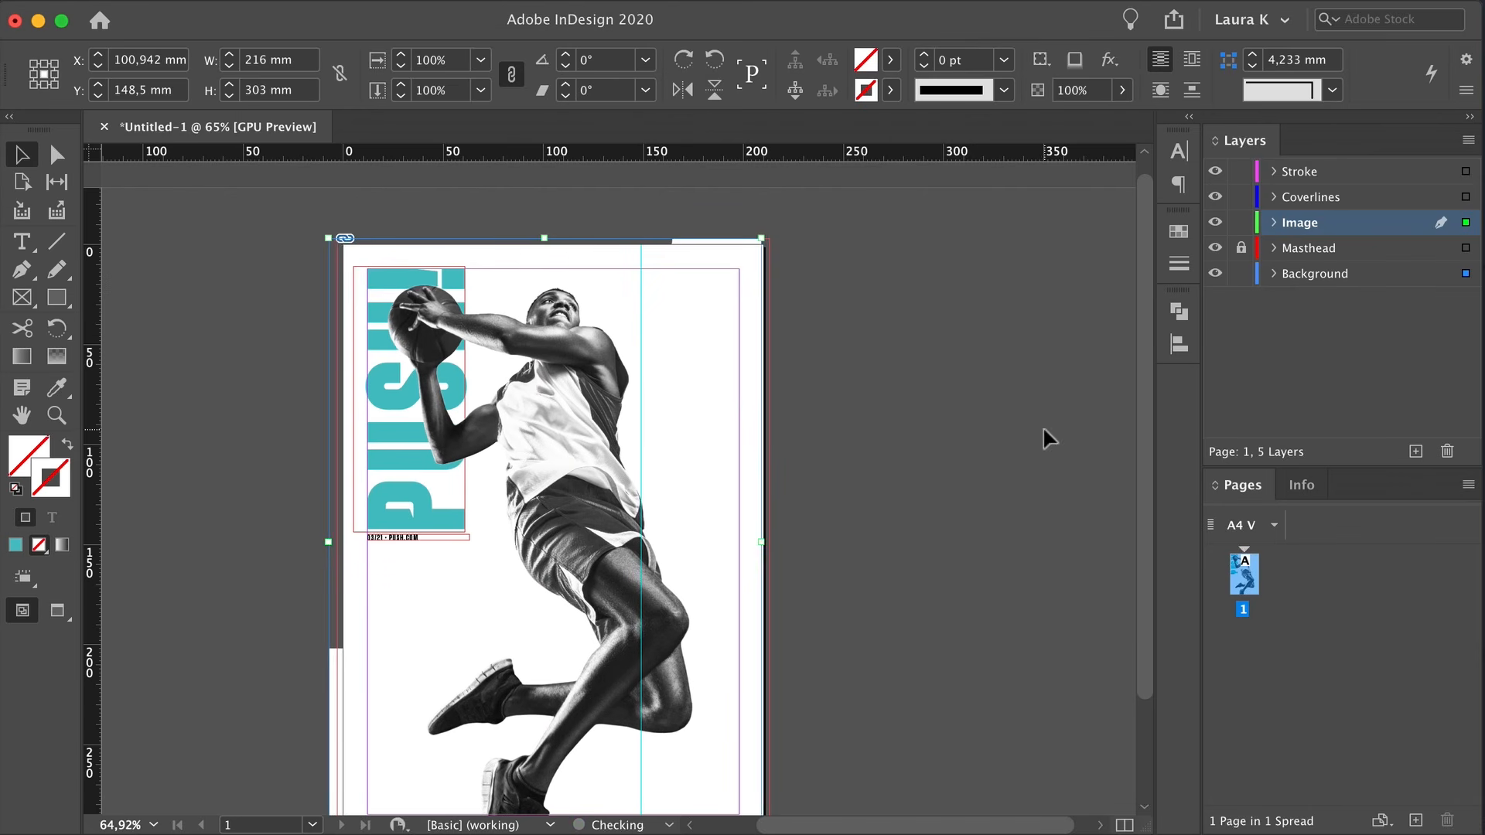
Realign the side edges of both image frames to the bleed at 216 mm wide and lock the Image and Background layers
left_click_drag(329, 542, 337, 542)
left_click_drag(760, 542, 770, 542)
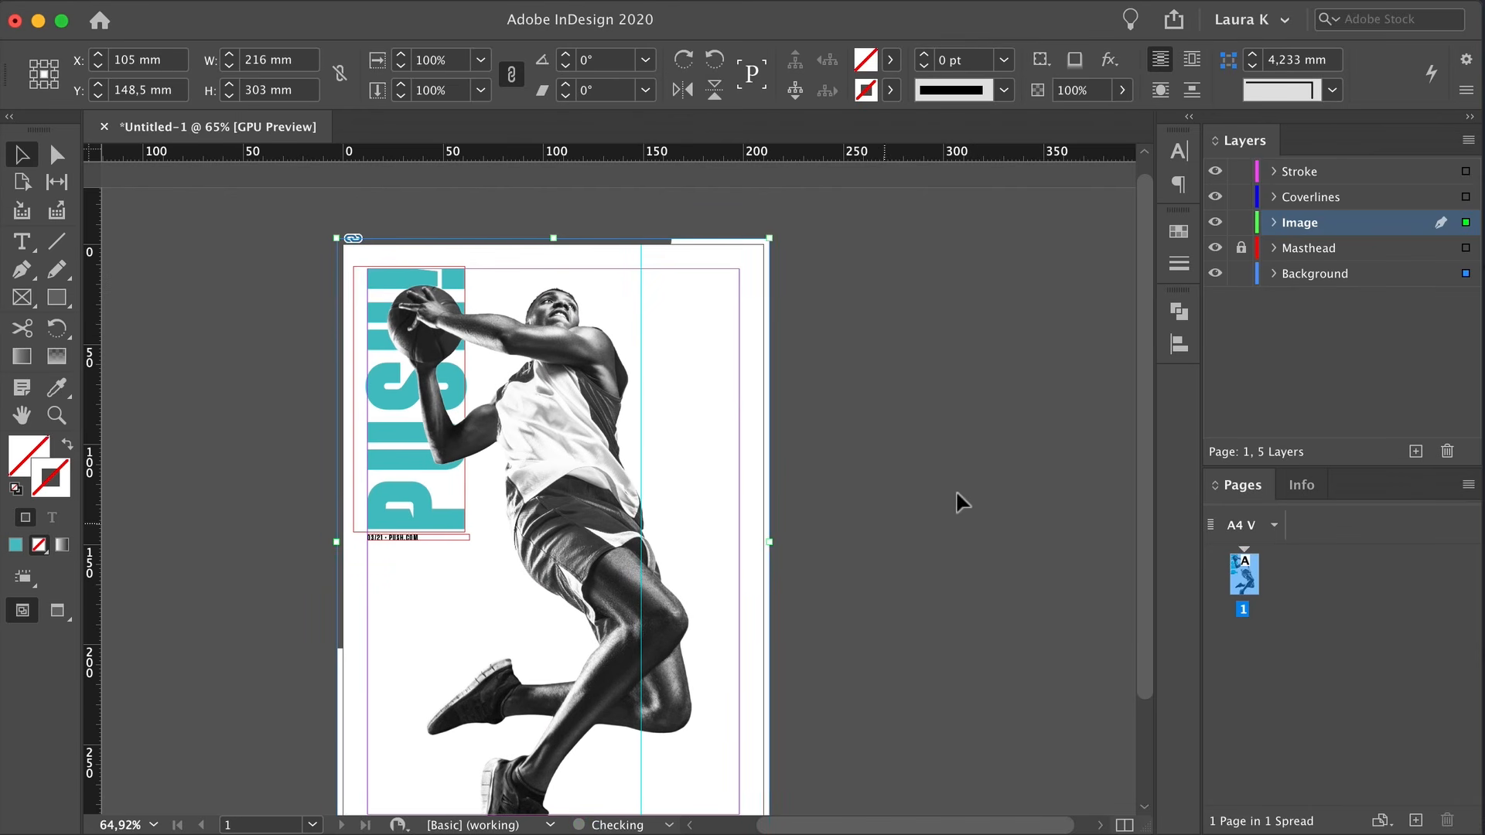
left_click(1240, 223)
left_click(1241, 274)
On the Coverlines layer, draw a 49 × 6.167 mm rectangle from the guide to the right margin along the top margin, filled with [Black]
left_click(1300, 201)
key("z")
left_click_drag(654, 299, 790, 259)
left_click_drag(743, 279, 735, 299)
left_click(57, 297)
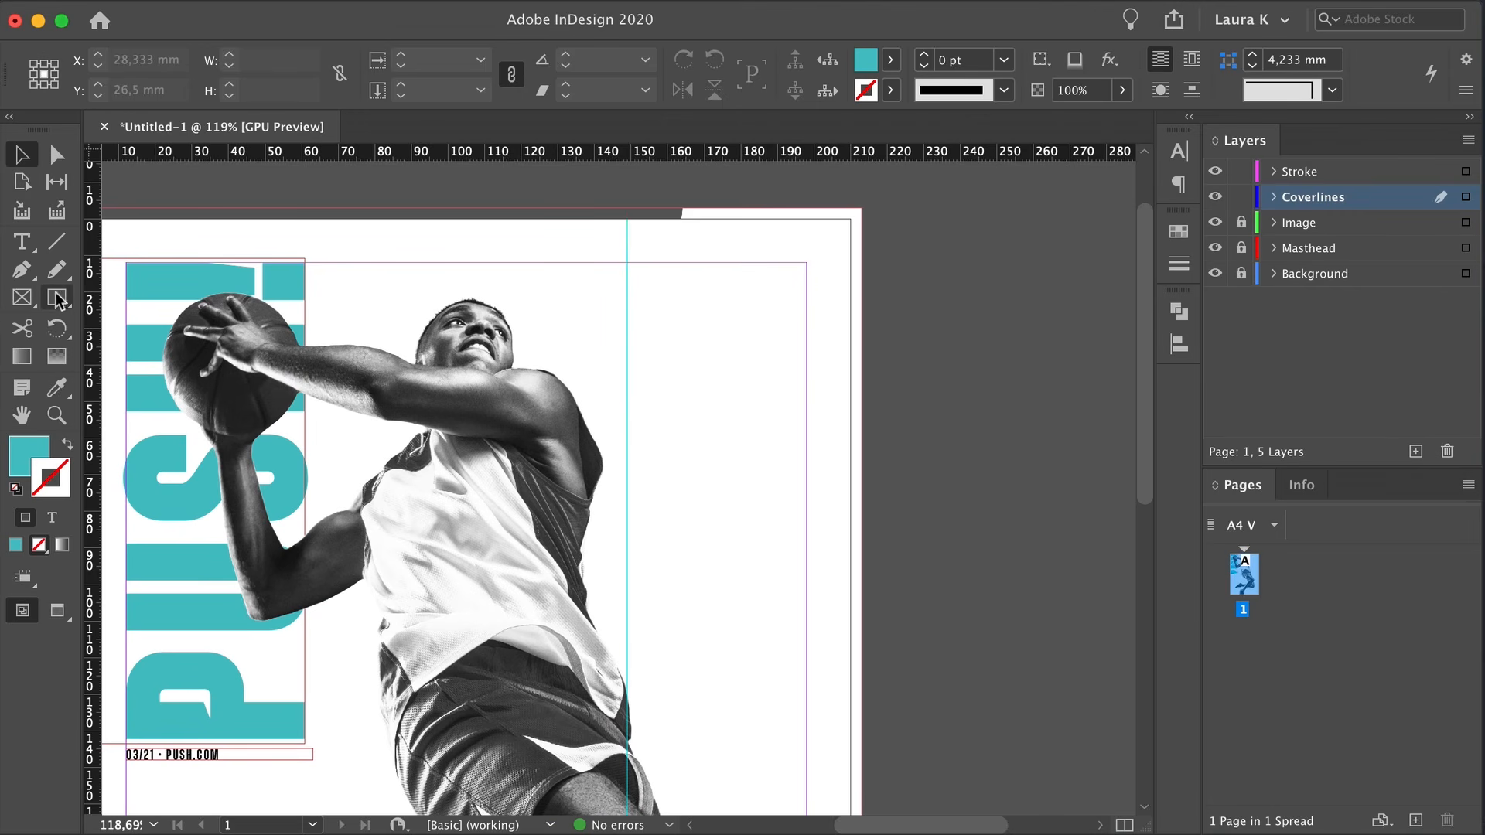
left_click_drag(627, 263, 809, 293)
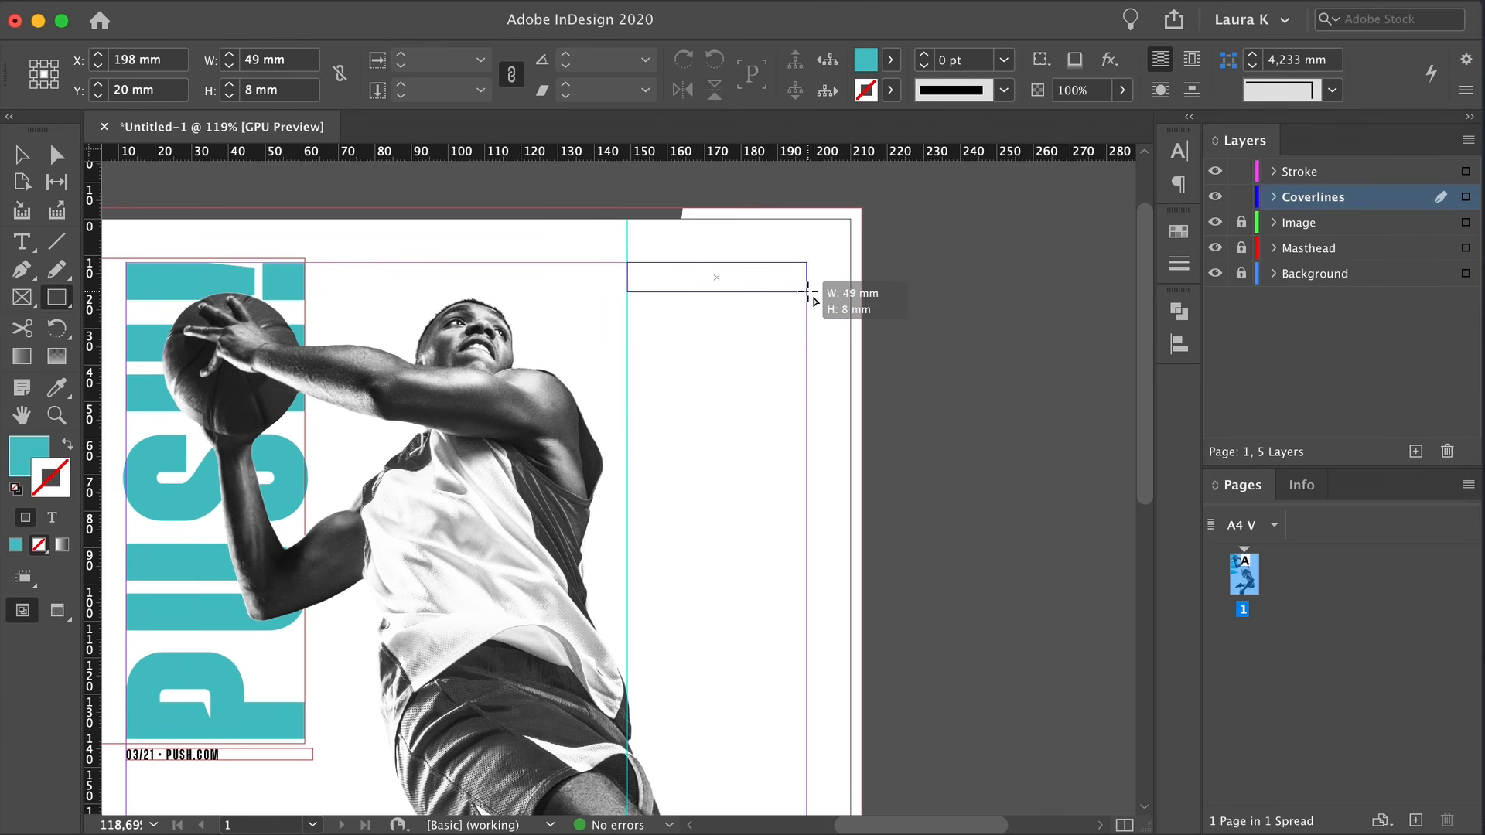
left_click_drag(808, 292, 807, 285)
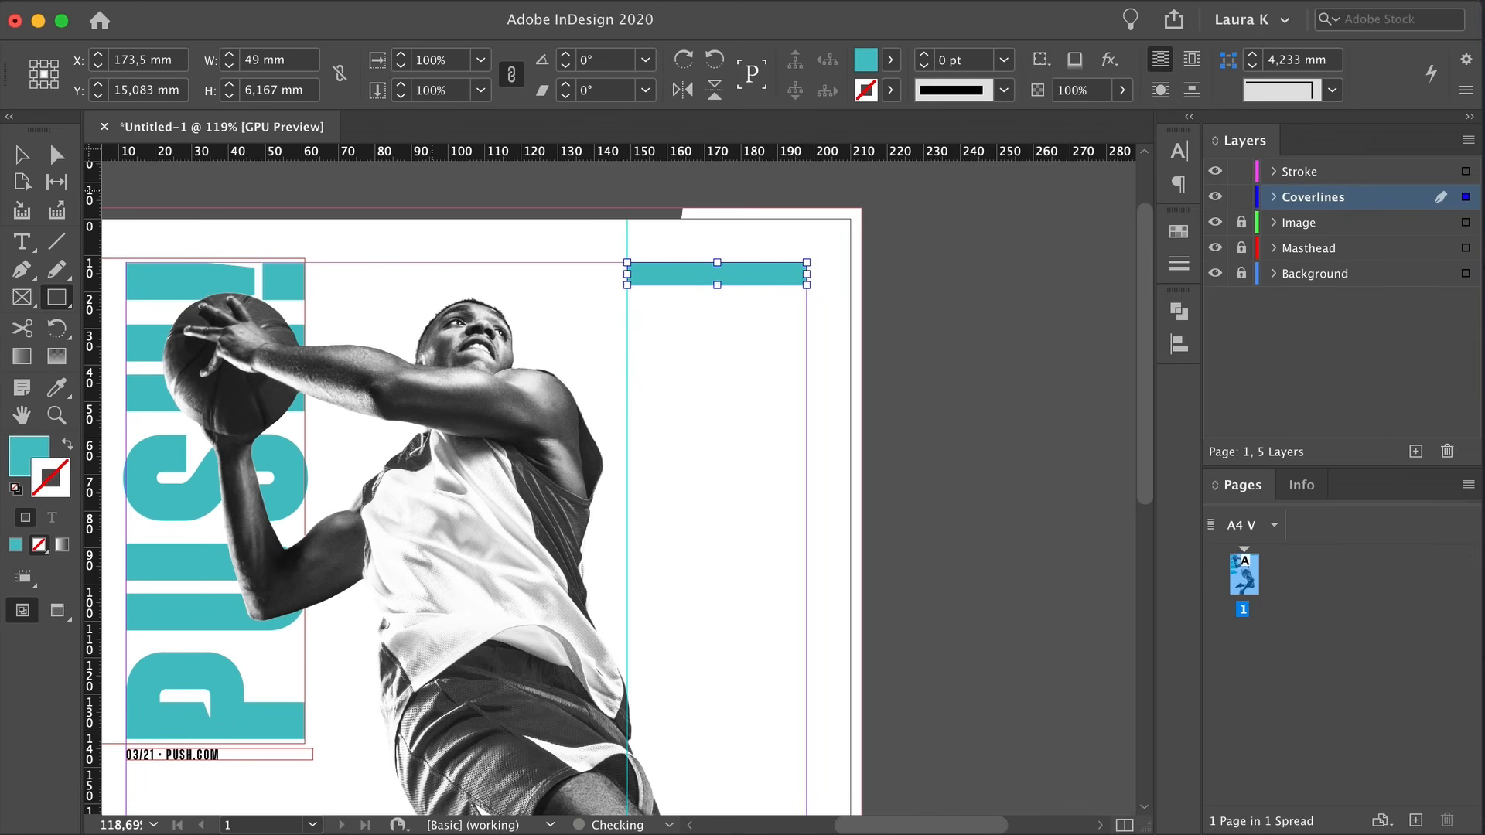
left_click(891, 65)
left_click(785, 156)
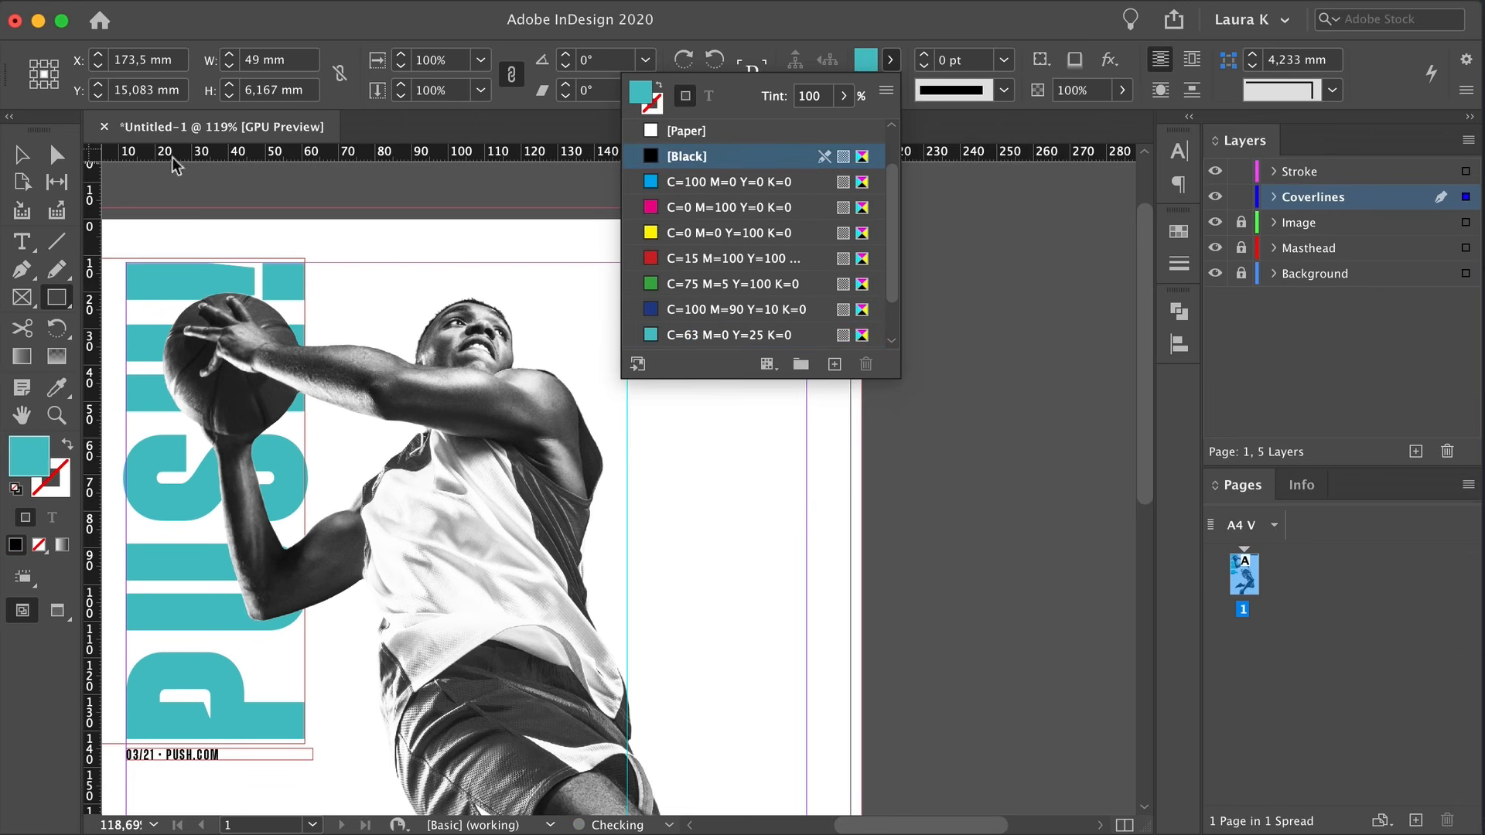
left_click(848, 332)
Create a centred text frame just below the black bar, spanning its width, containing "THE"
scroll(855, 331, "right", 3)
scroll(856, 331, "down", 2)
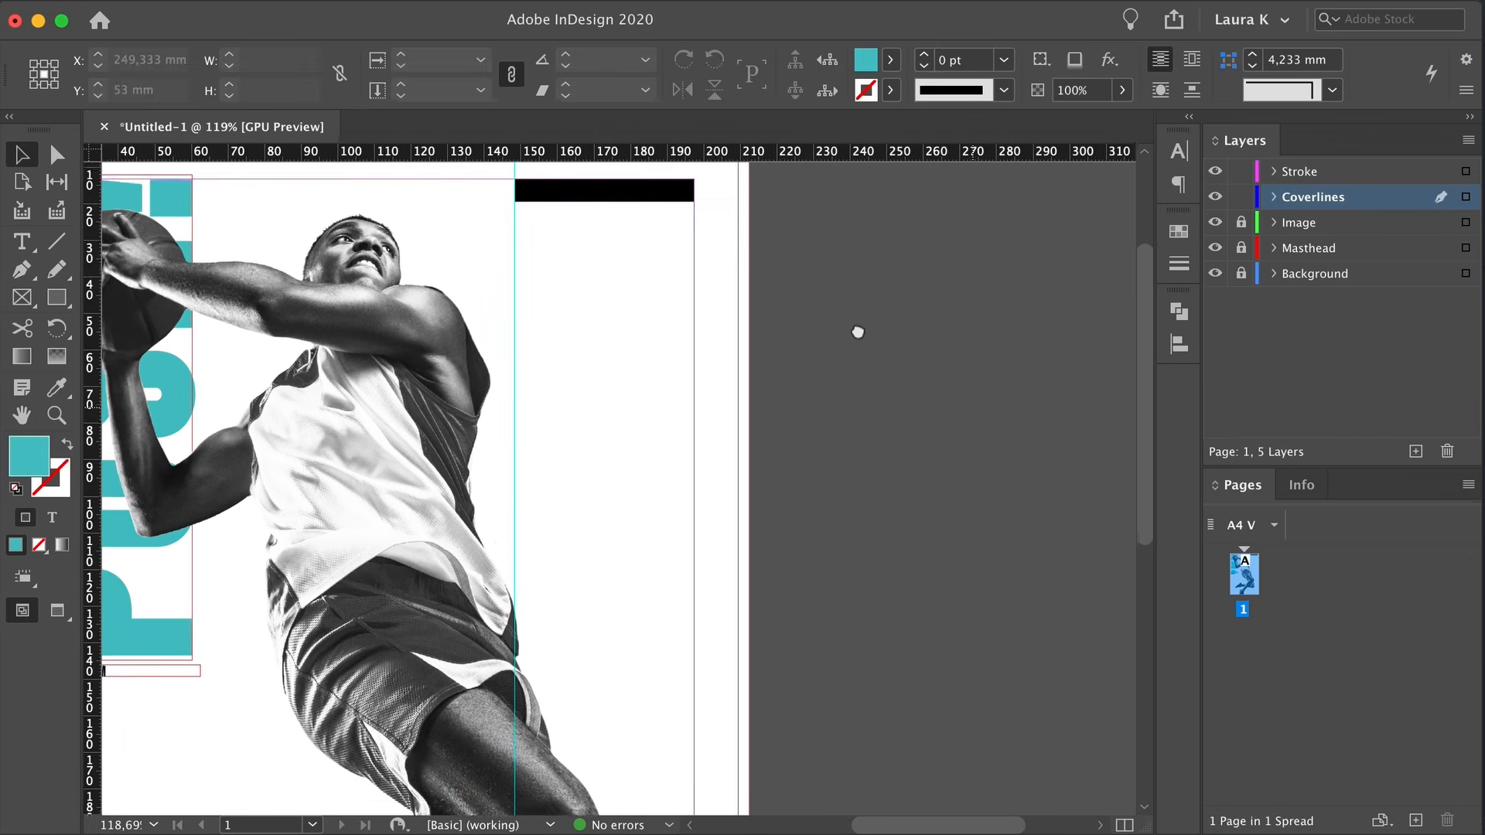
key("t")
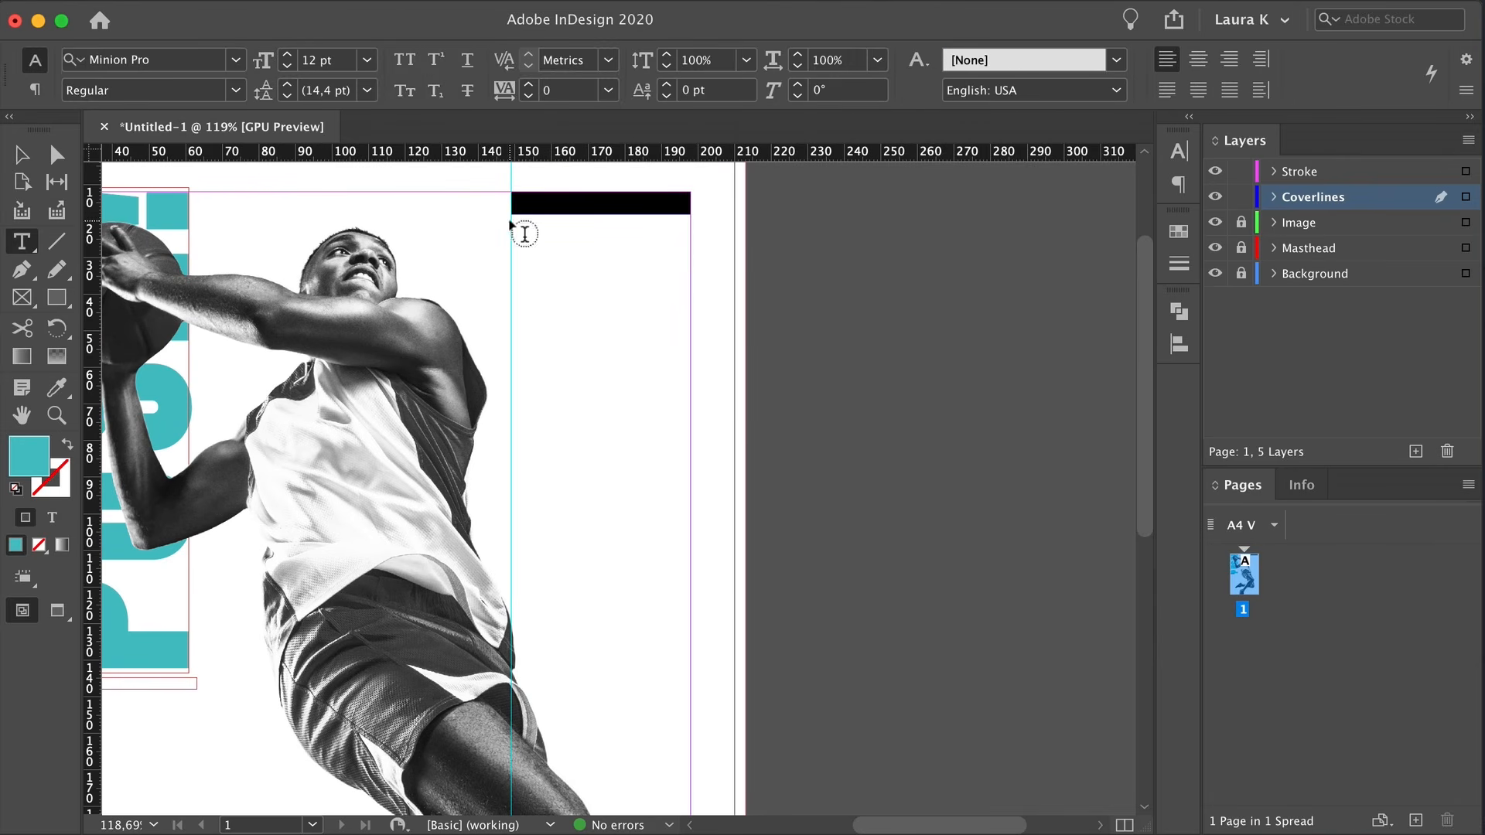
left_click_drag(511, 224, 691, 253)
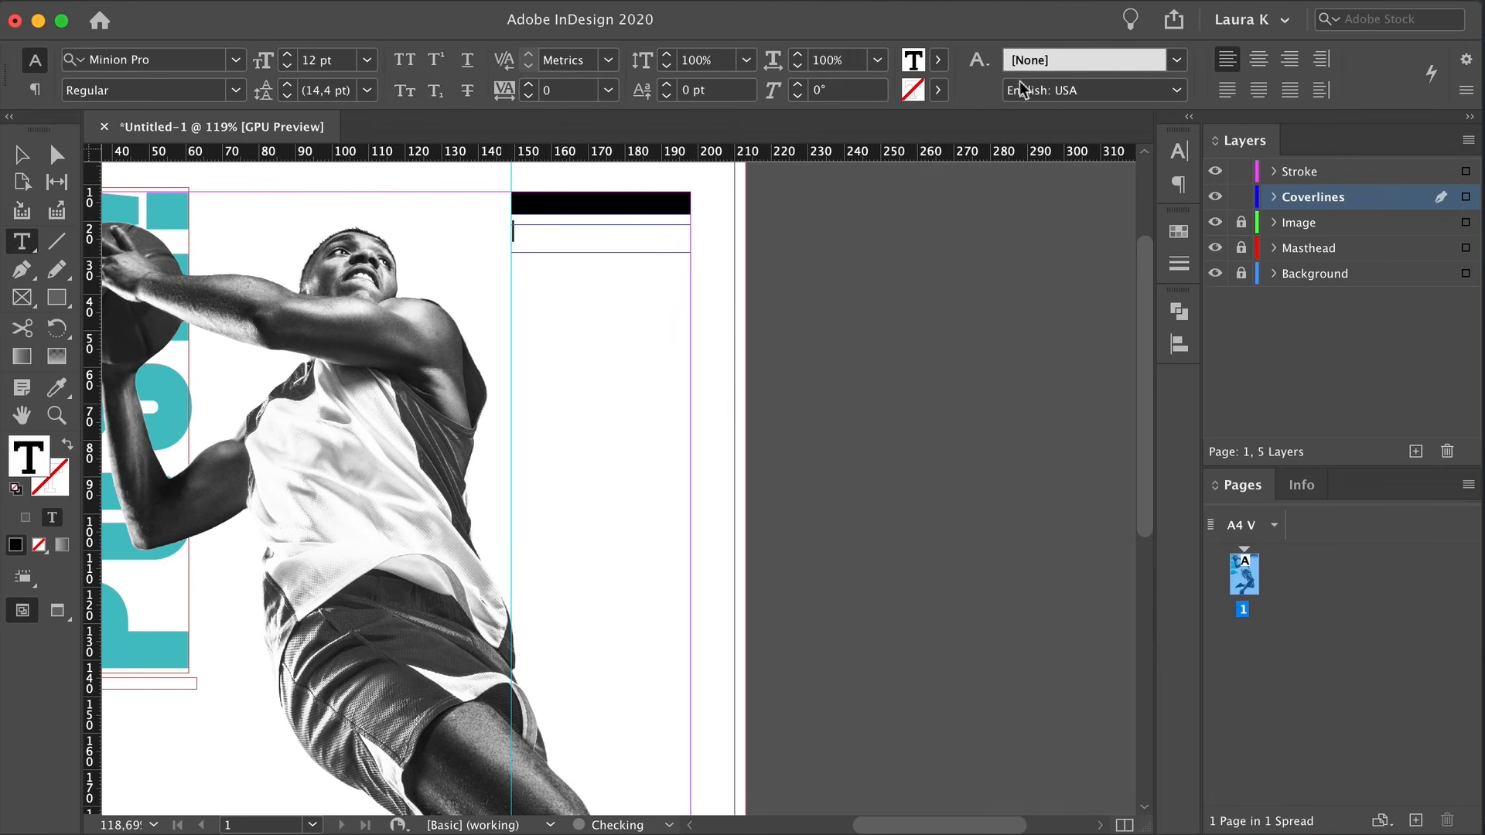
key("super+shift+c")
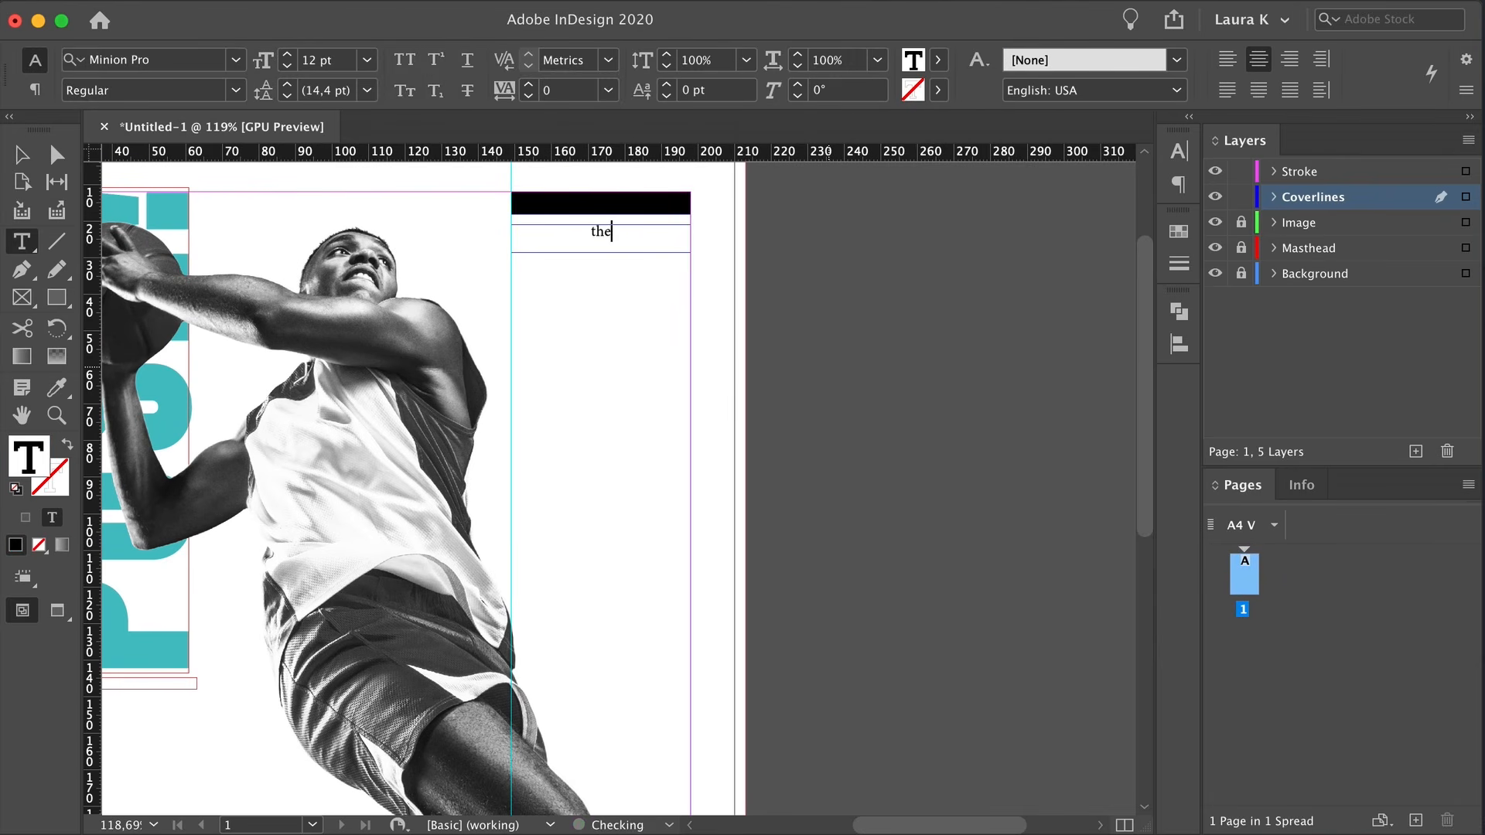
type("the")
key("super+a")
type("TH")
key("super+a")
Format the THE text as Zuume Cut SemiBold at 20 pt
left_click(1189, 117)
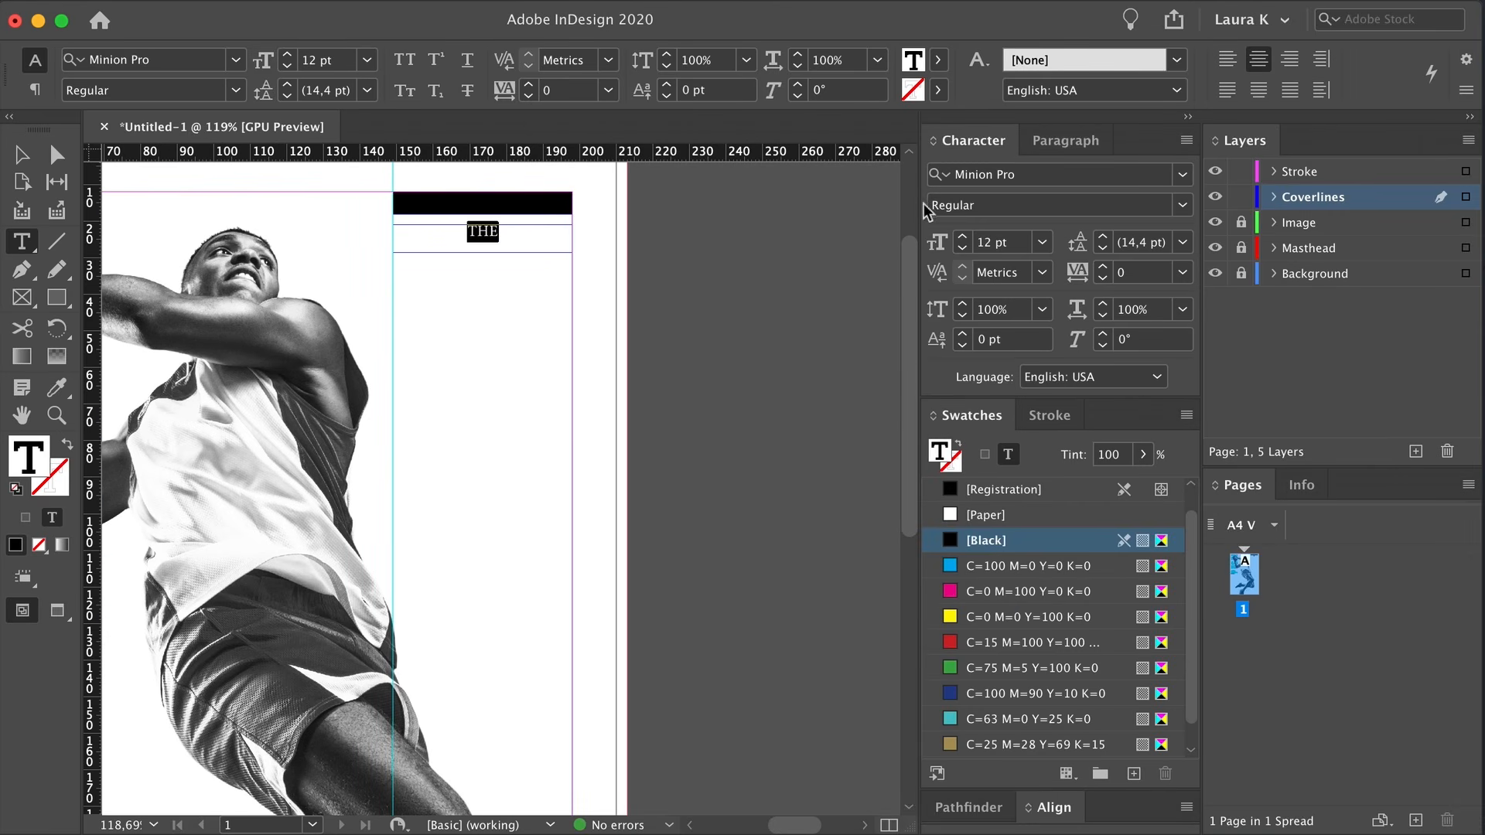
left_click(1006, 176)
type("ZUU")
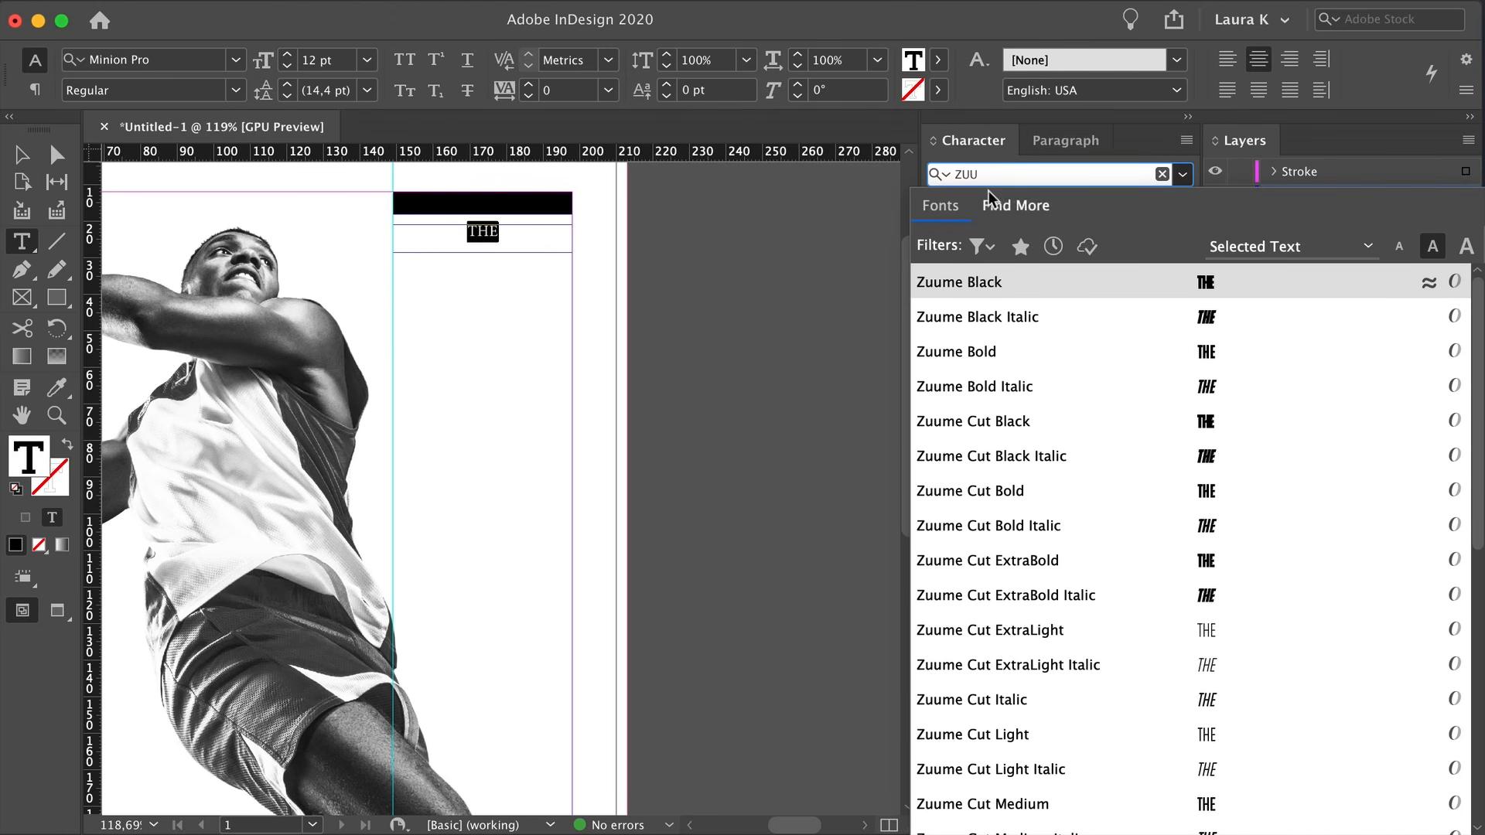
scroll(1077, 601, "down", 5)
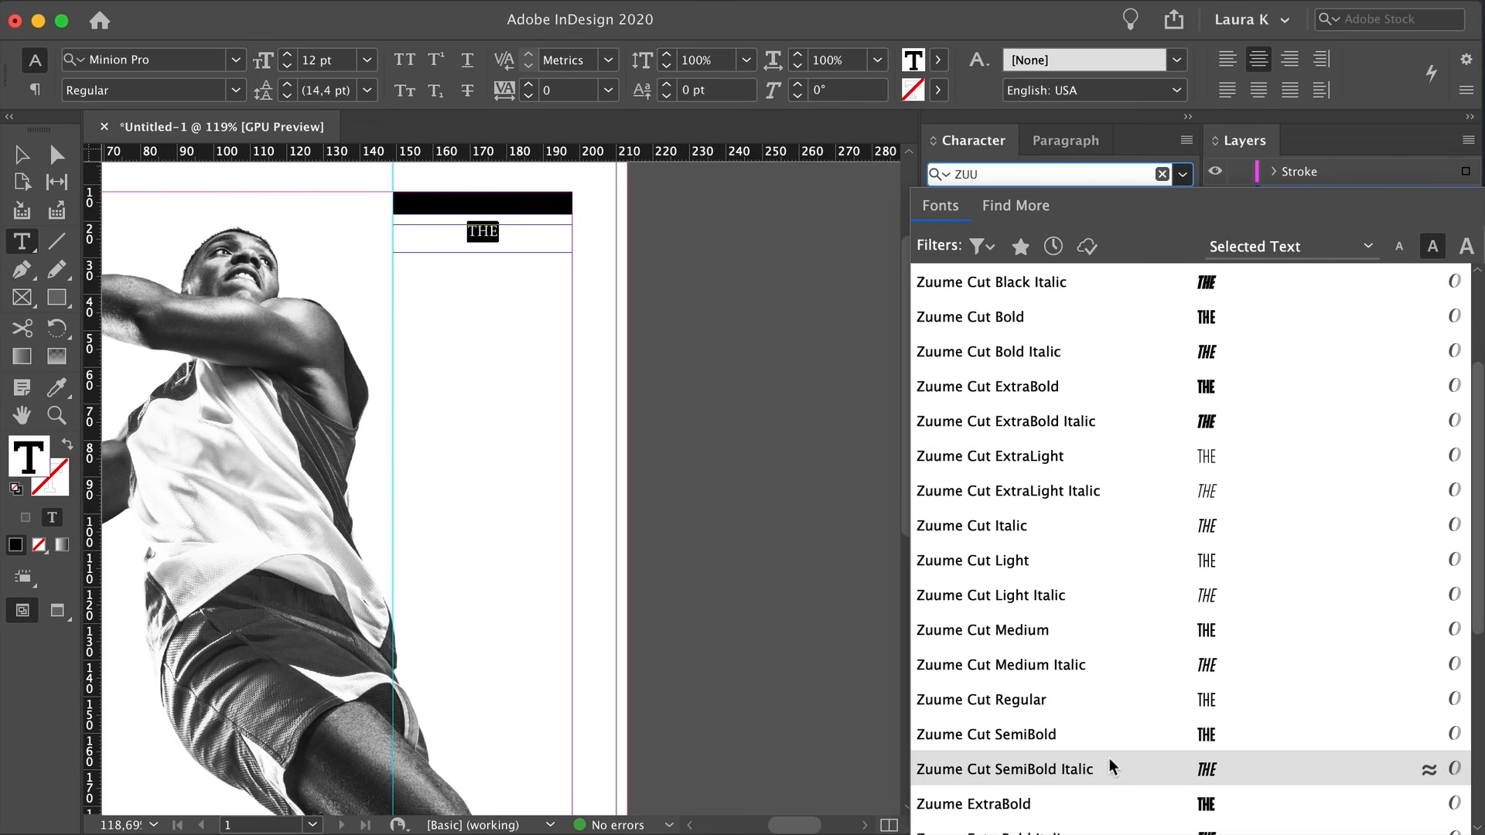
left_click(1128, 735)
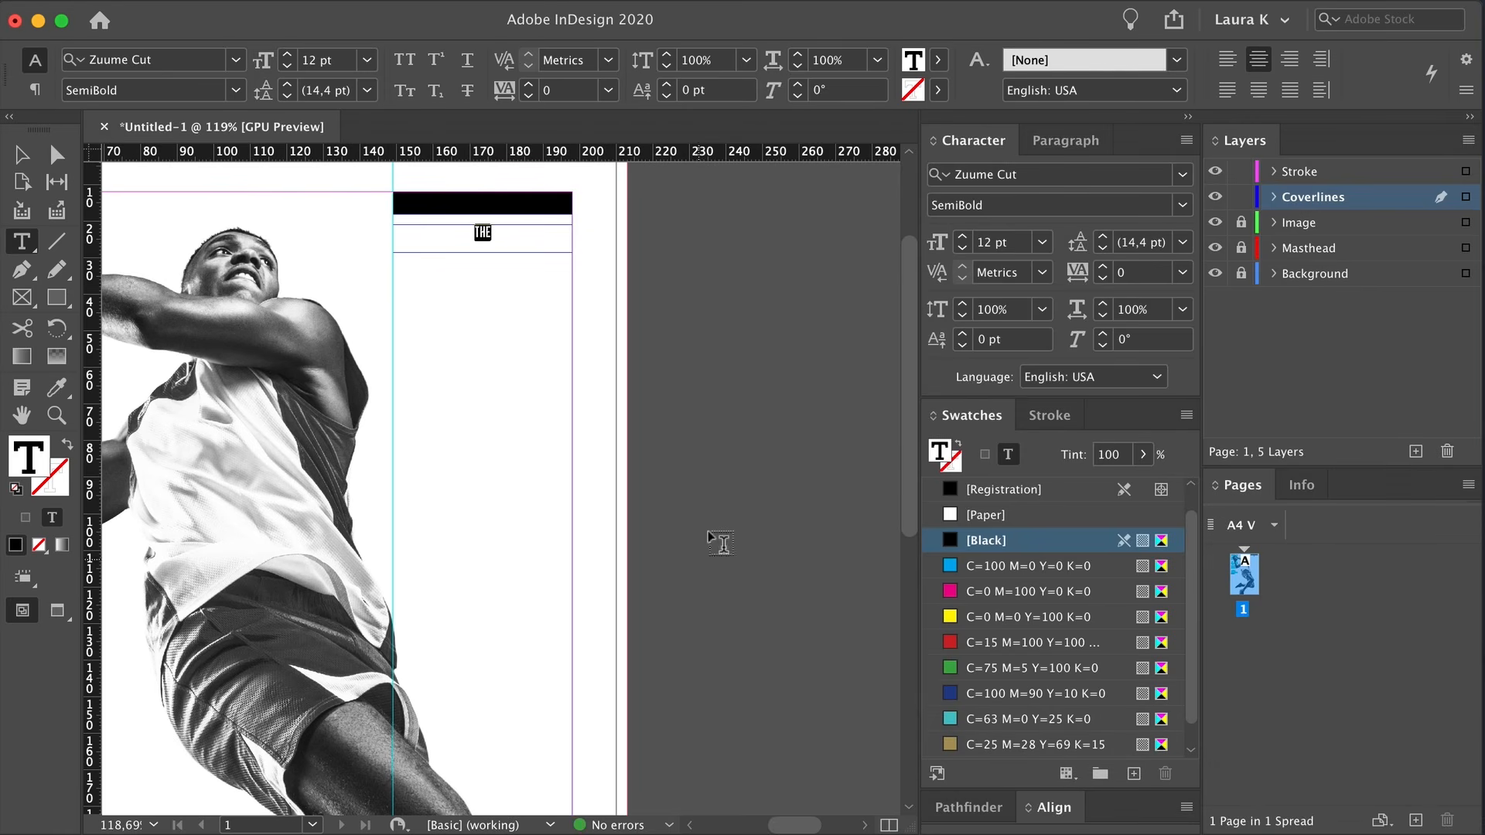
left_click(1013, 244)
type("20")
key("Return")
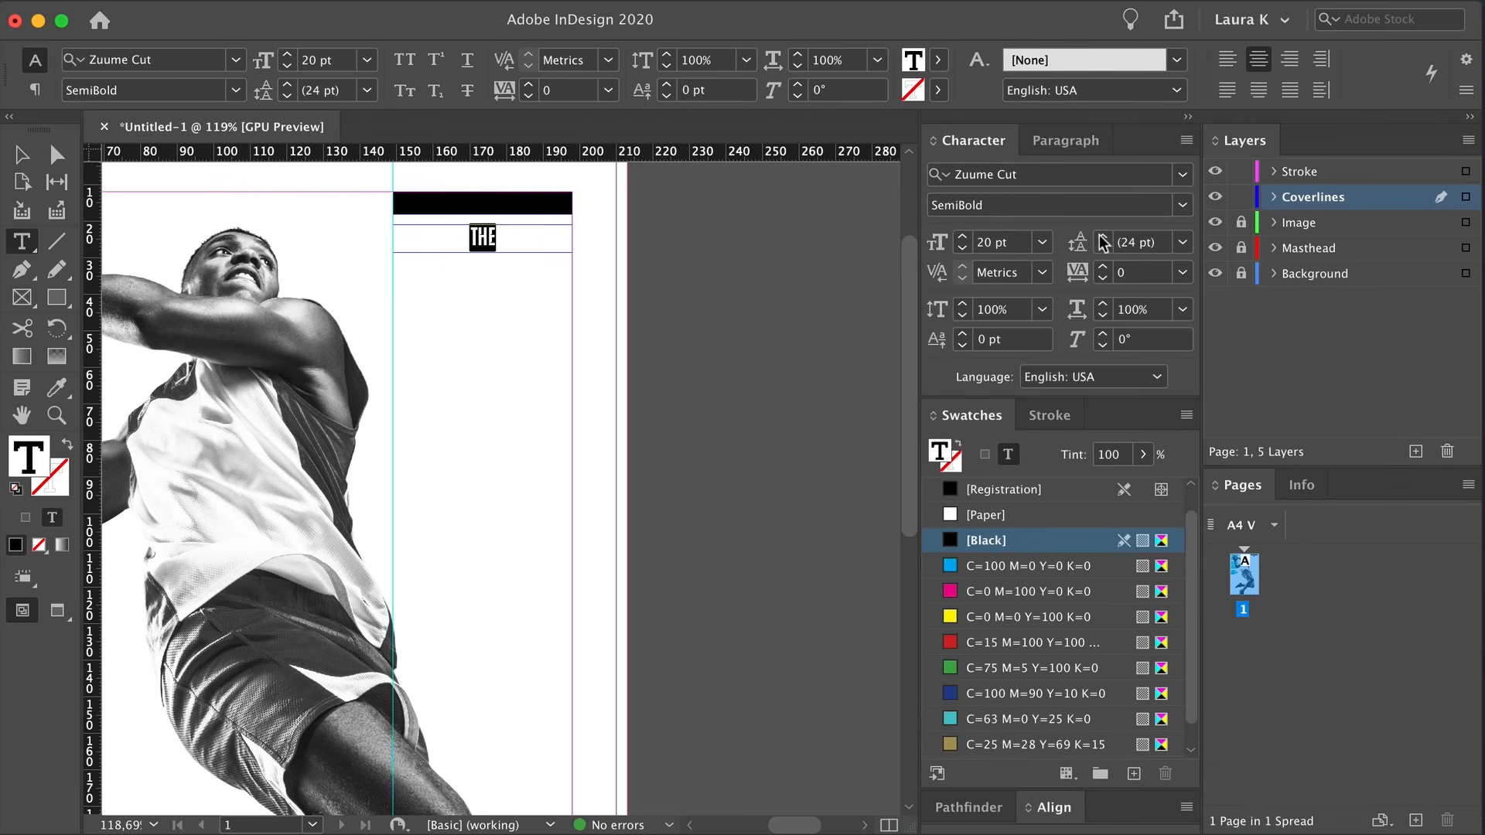
Set the tracking of THE to 200 and shorten its text frame to 5.644 mm high
left_click(1182, 273)
left_click(1153, 624)
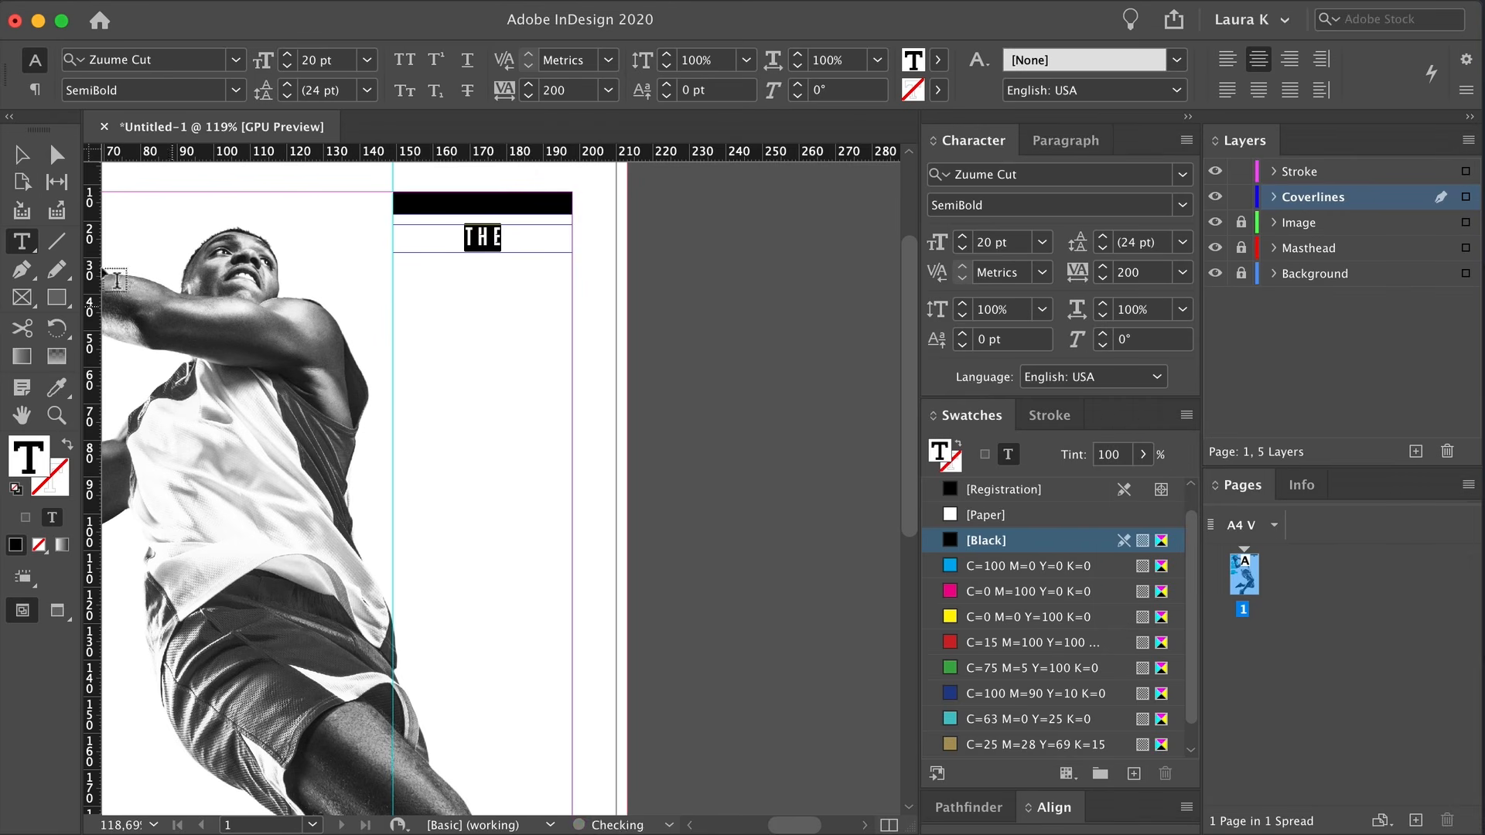
left_click(23, 154)
left_click(830, 330)
scroll(465, 235, "up", 1)
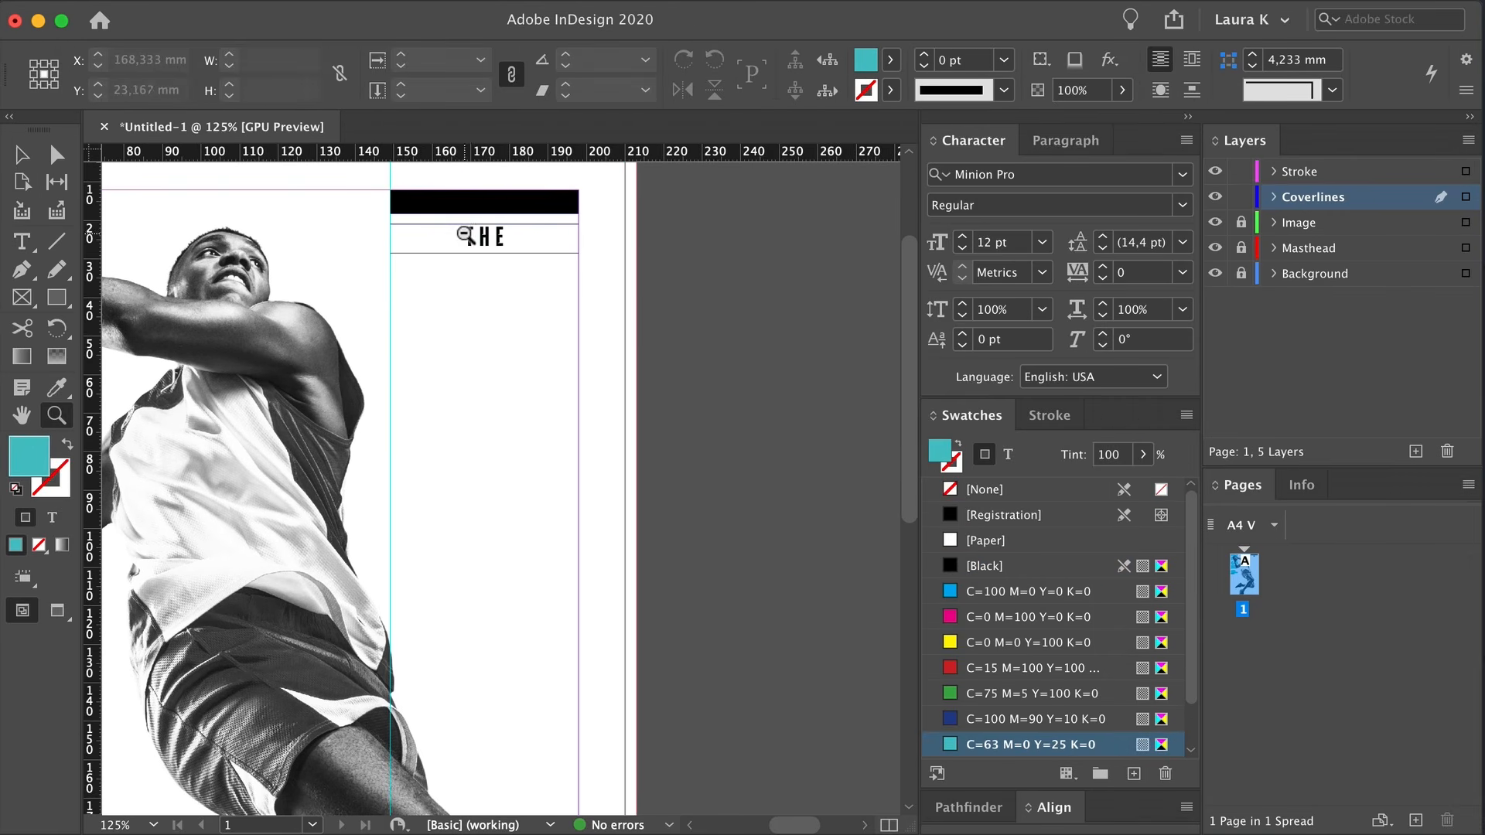
scroll(464, 234, "up", 1)
left_click(488, 272)
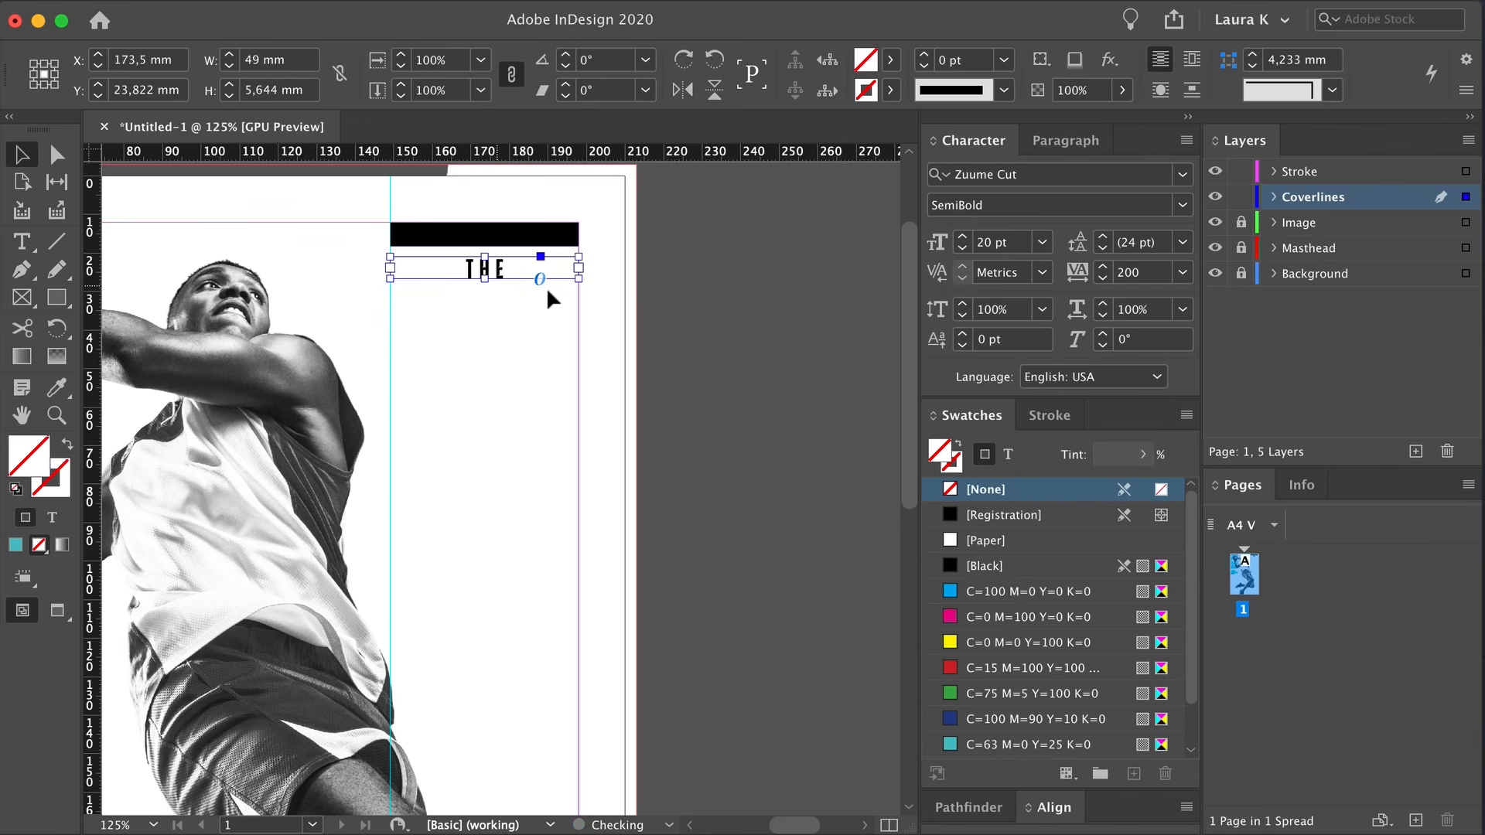
left_click(760, 311)
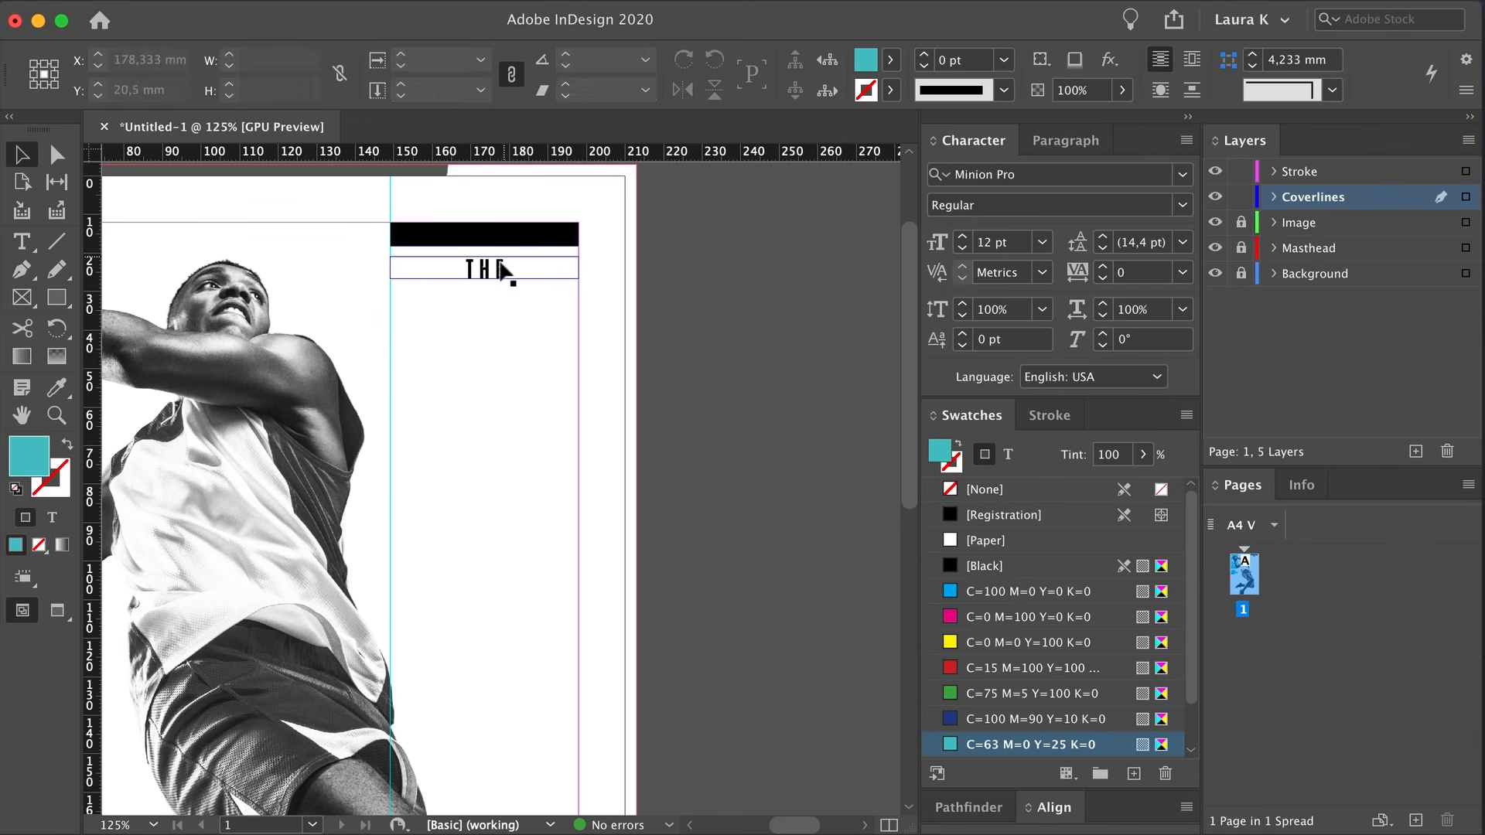
Duplicate the THE text frame directly below the original and change the copy's text to DREAM
left_click_drag(507, 265, 512, 301)
double_click(503, 302)
key("super+a")
type("DREAM")
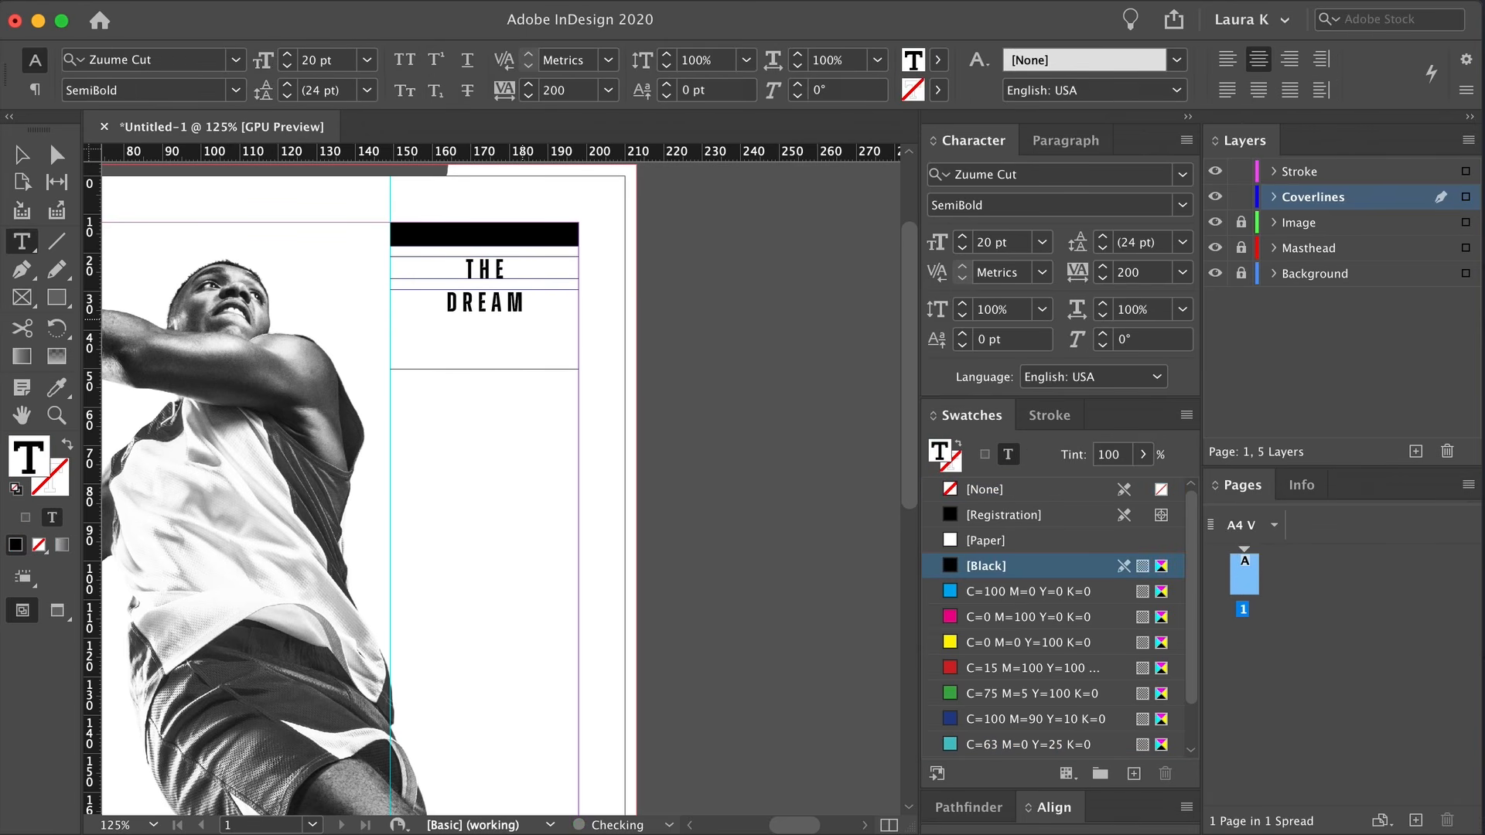
Format the DREAM text as ExtraBold at 70 pt
key("super+a")
left_click(1184, 204)
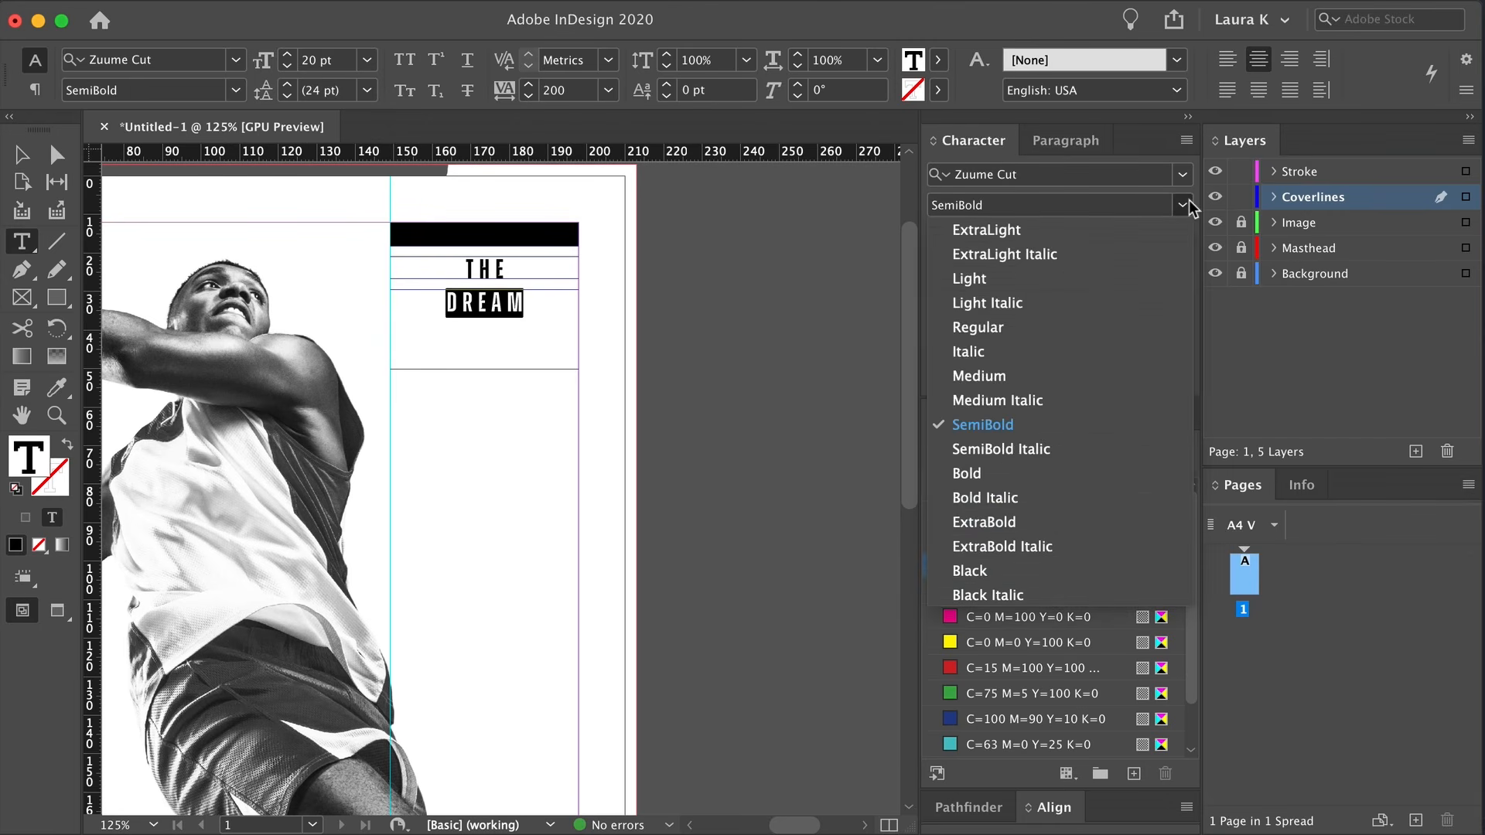
left_click(963, 520)
type("70")
key("Return")
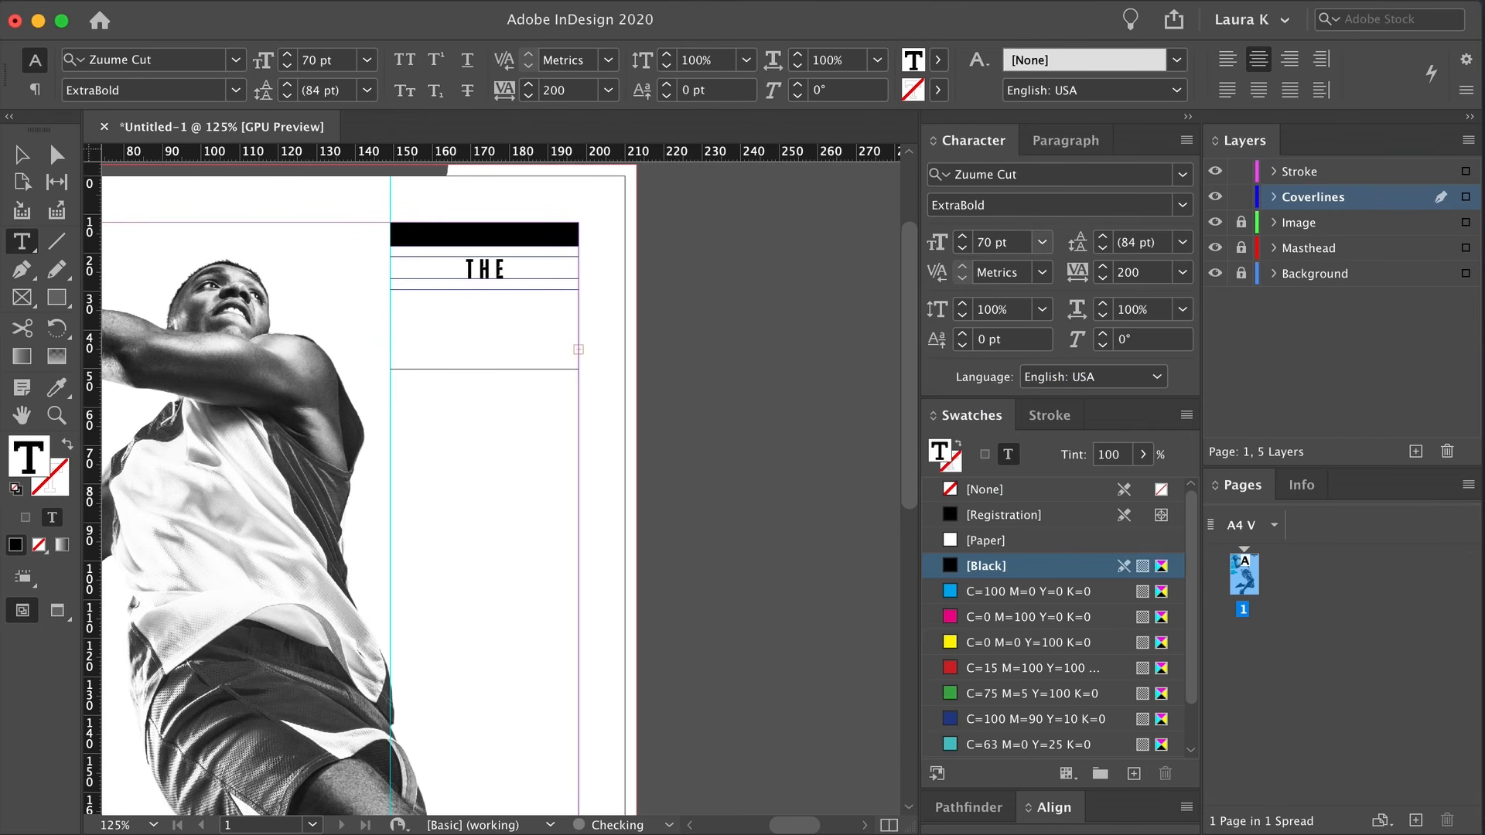
Enlarge the DREAM text frame to about 77.7 × 68 mm and set the text's tracking to 0
key("Escape")
left_click_drag(483, 369, 483, 552)
left_click_drag(578, 421, 690, 421)
double_click(619, 348)
key("super+a")
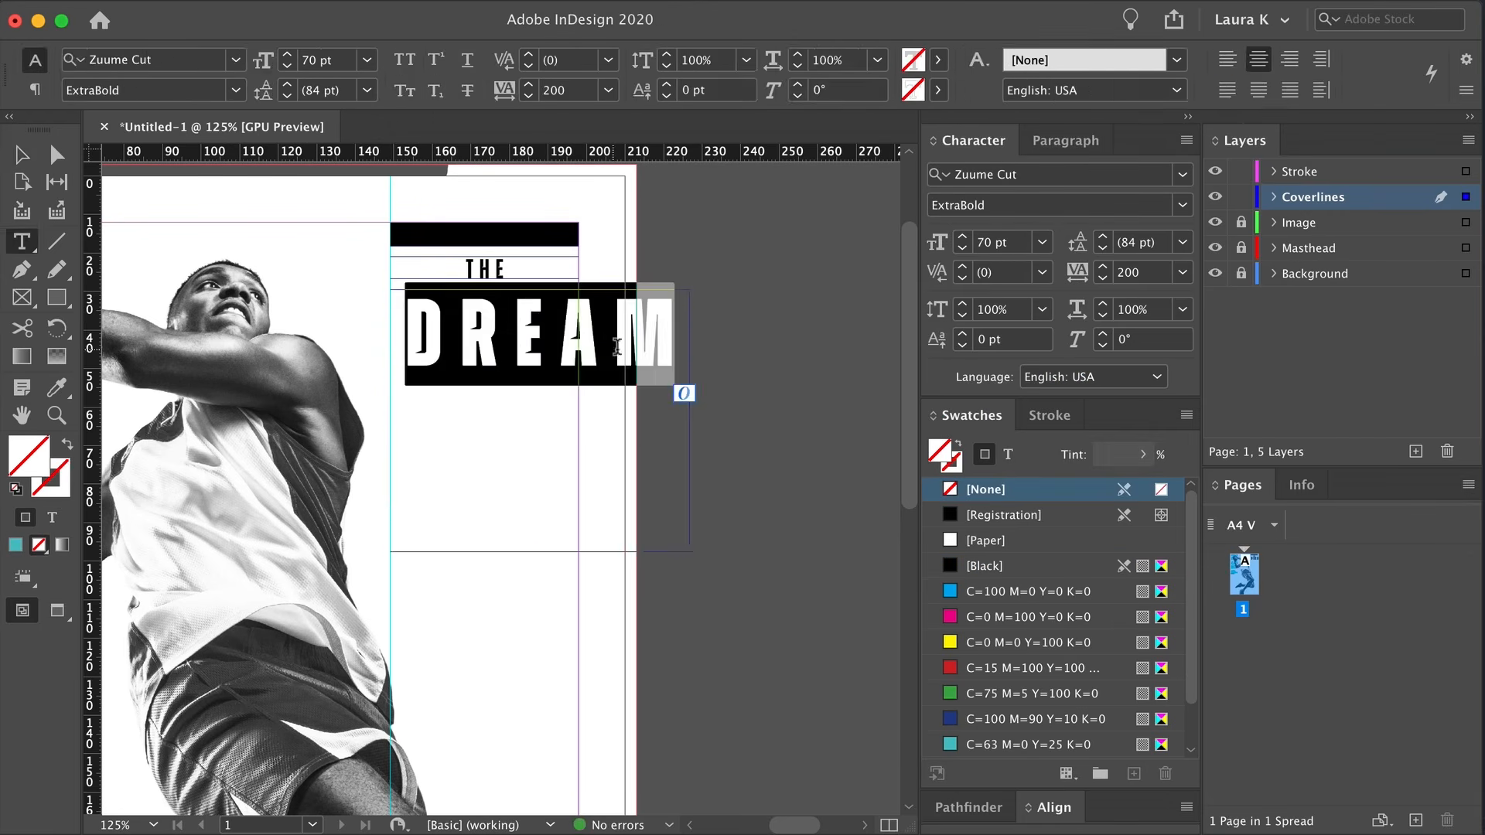
left_click(1182, 273)
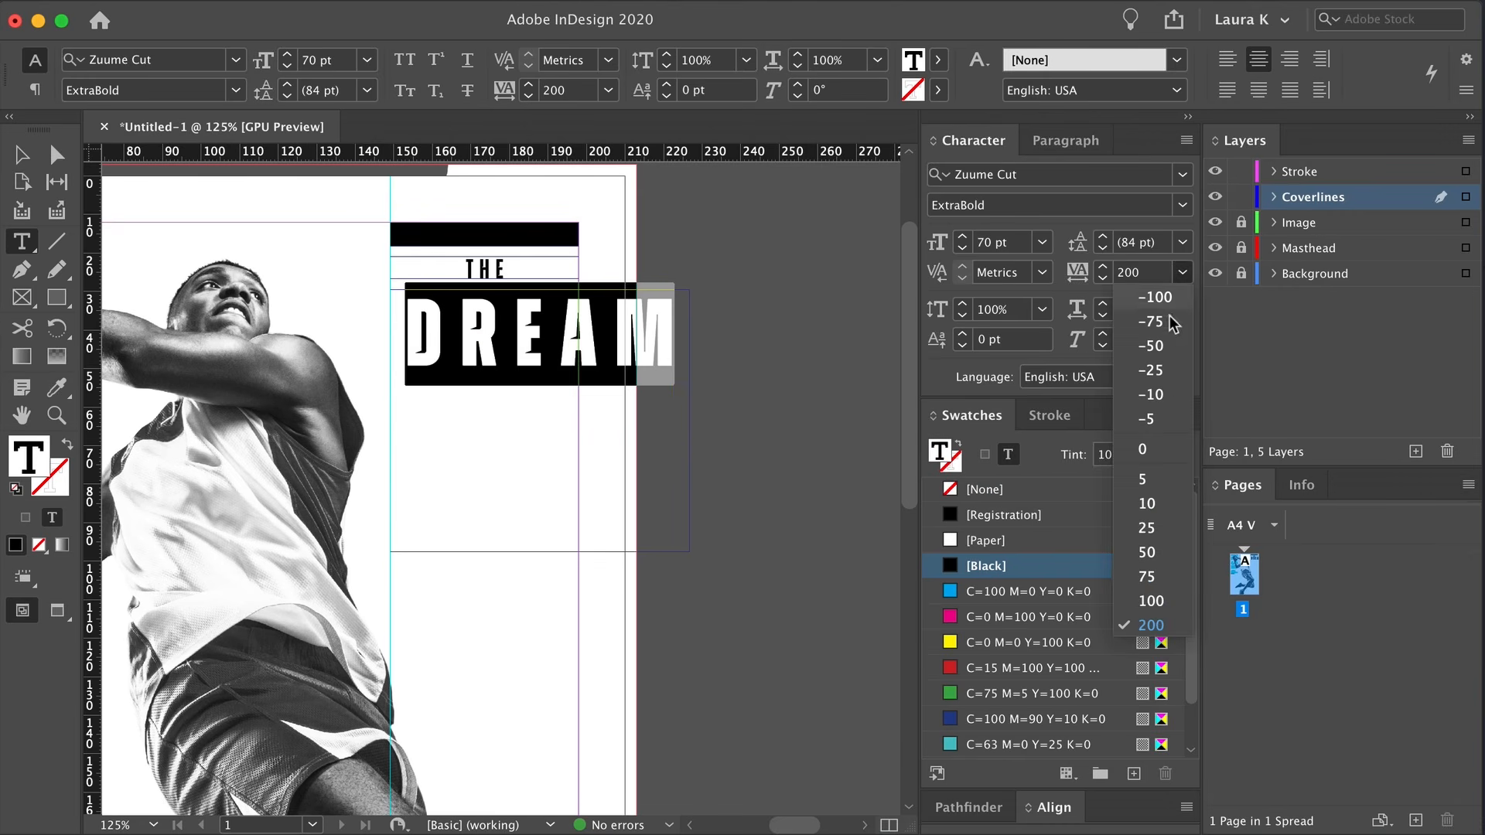
left_click(1143, 450)
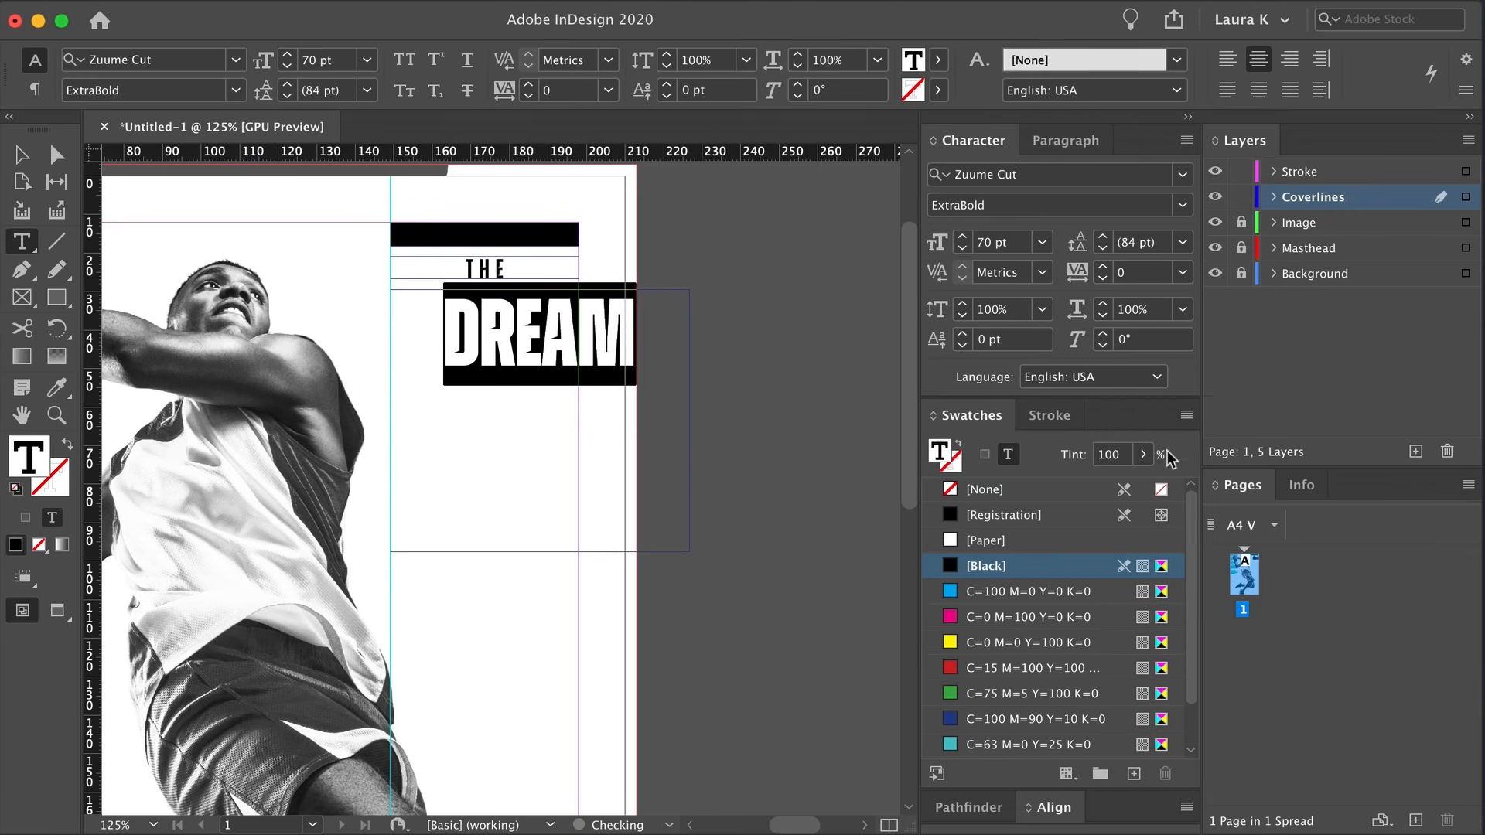
Shrink the DREAM frame to fit its text and centre the word between the column guide and the right margin
left_click(21, 155)
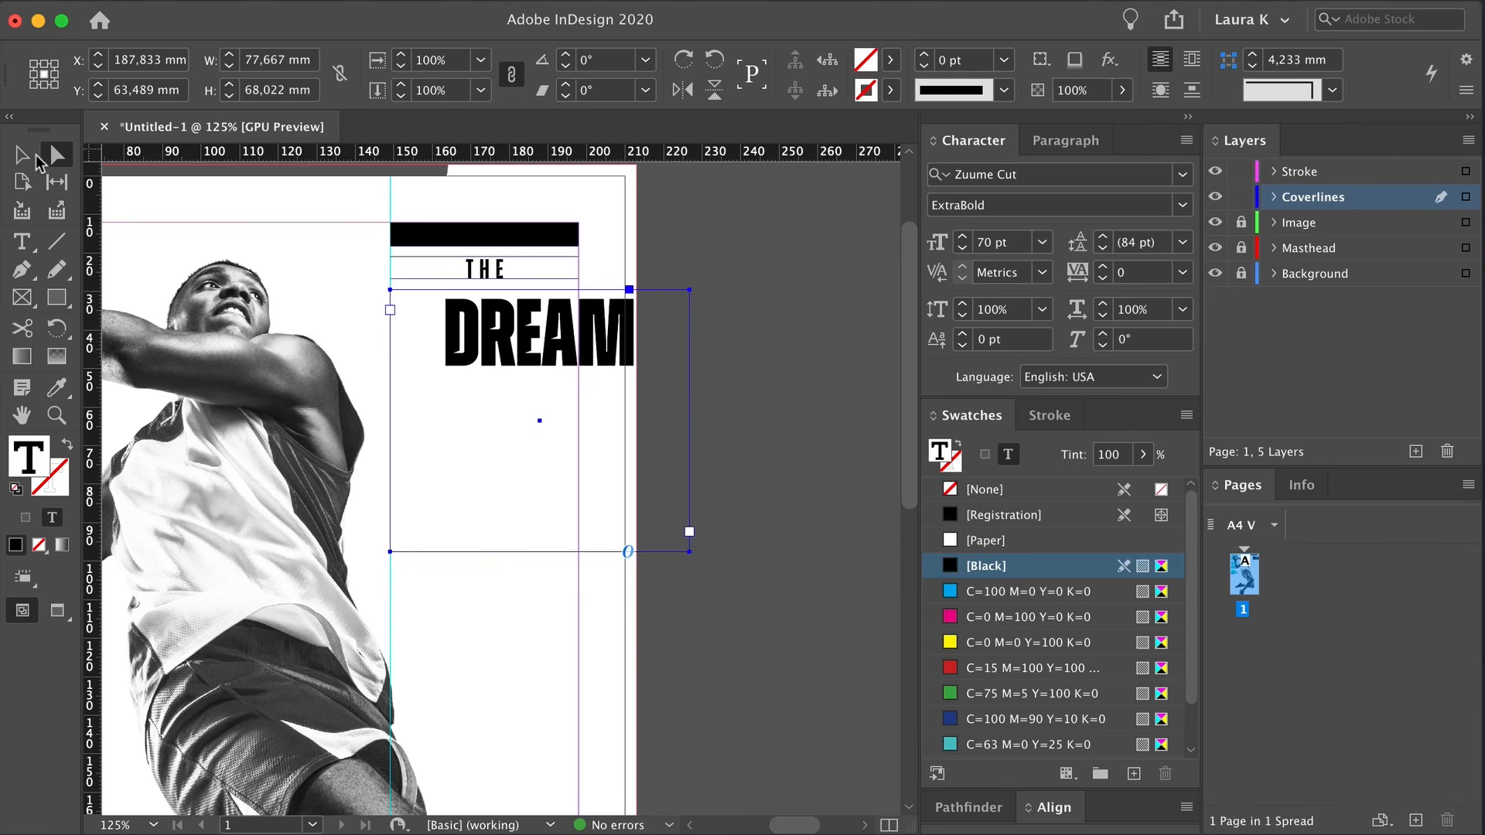
double_click(690, 550)
left_click(851, 626)
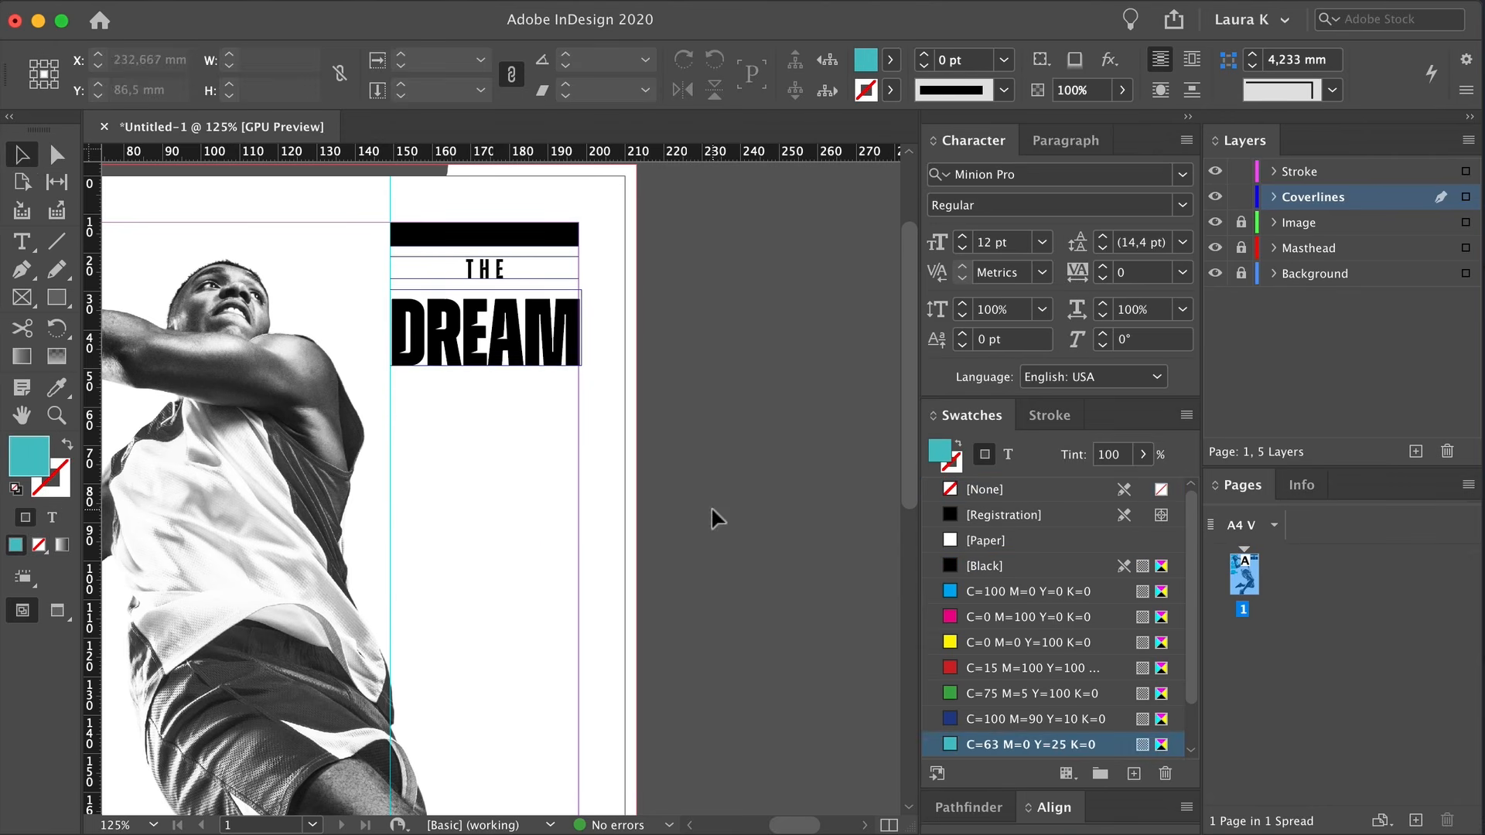
left_click(472, 328, "super")
left_click_drag(653, 355, 510, 358)
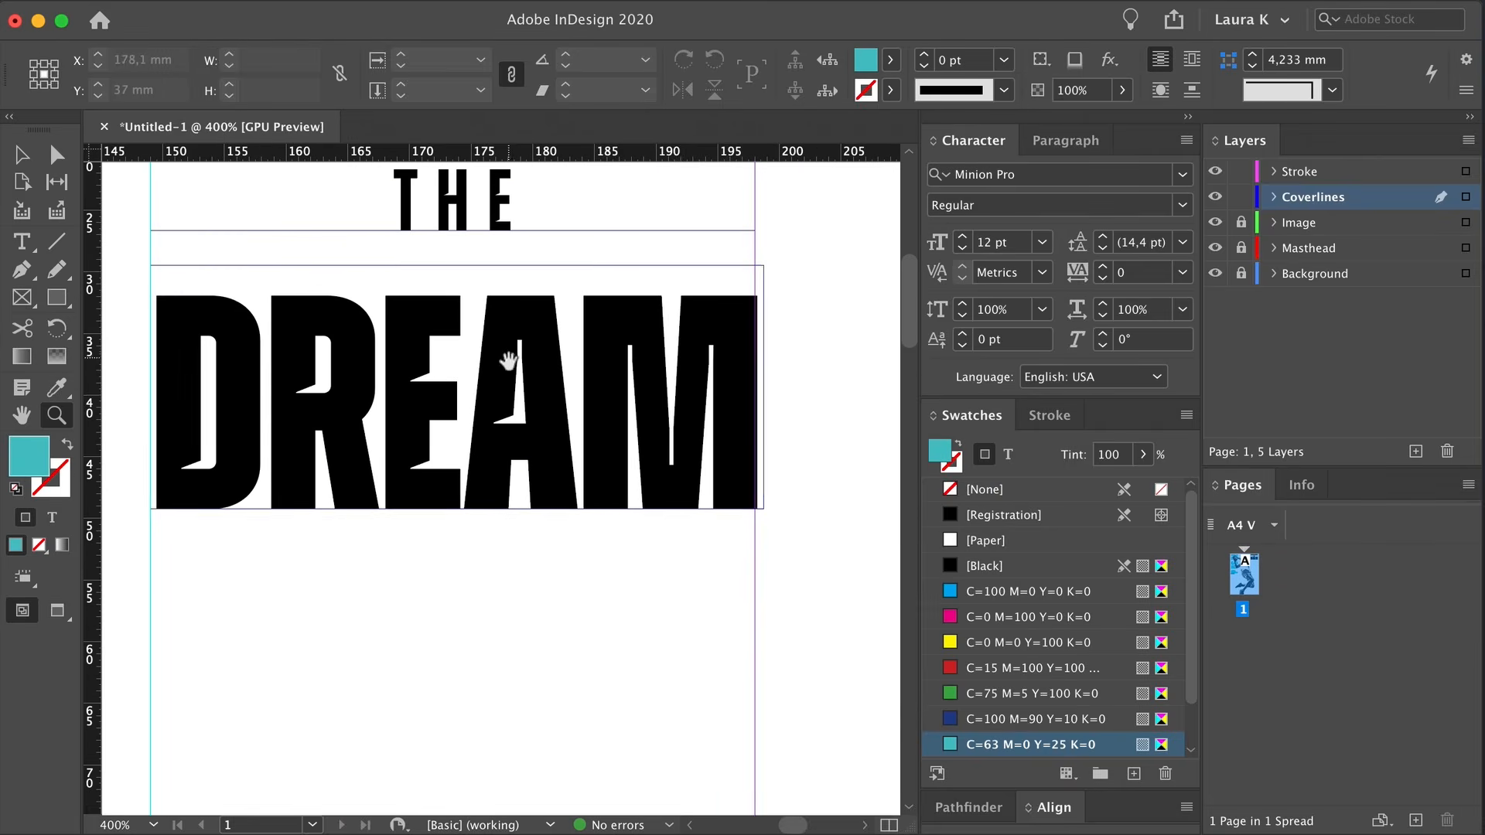
left_click(676, 396)
left_click(842, 503)
Preview the page without guides and tighten the spacing between the THE and DREAM lines
key("w")
left_click_drag(666, 427, 667, 386)
left_click(806, 396)
left_click(490, 361, "alt+super")
left_click(478, 286)
left_click_drag(486, 362, 551, 330)
left_click(498, 337, "shift")
left_click(656, 331)
left_click(723, 318)
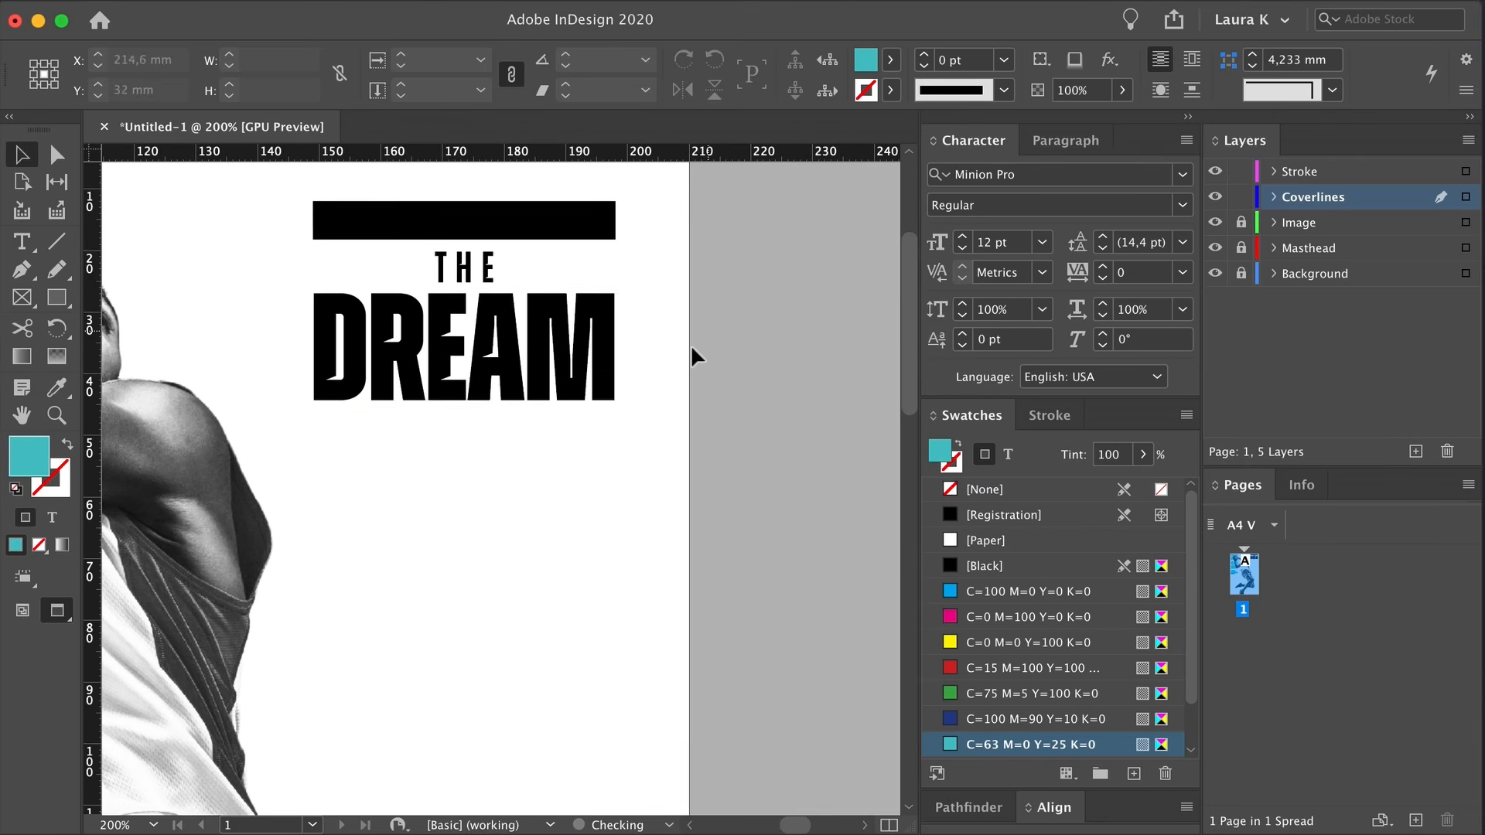
Duplicate the THE frame below DREAM, change the copy's text to TO and set it to 14 pt
left_click_drag(653, 379, 678, 370)
left_click_drag(492, 262, 503, 423)
double_click(505, 419)
key("super+a")
type("TO")
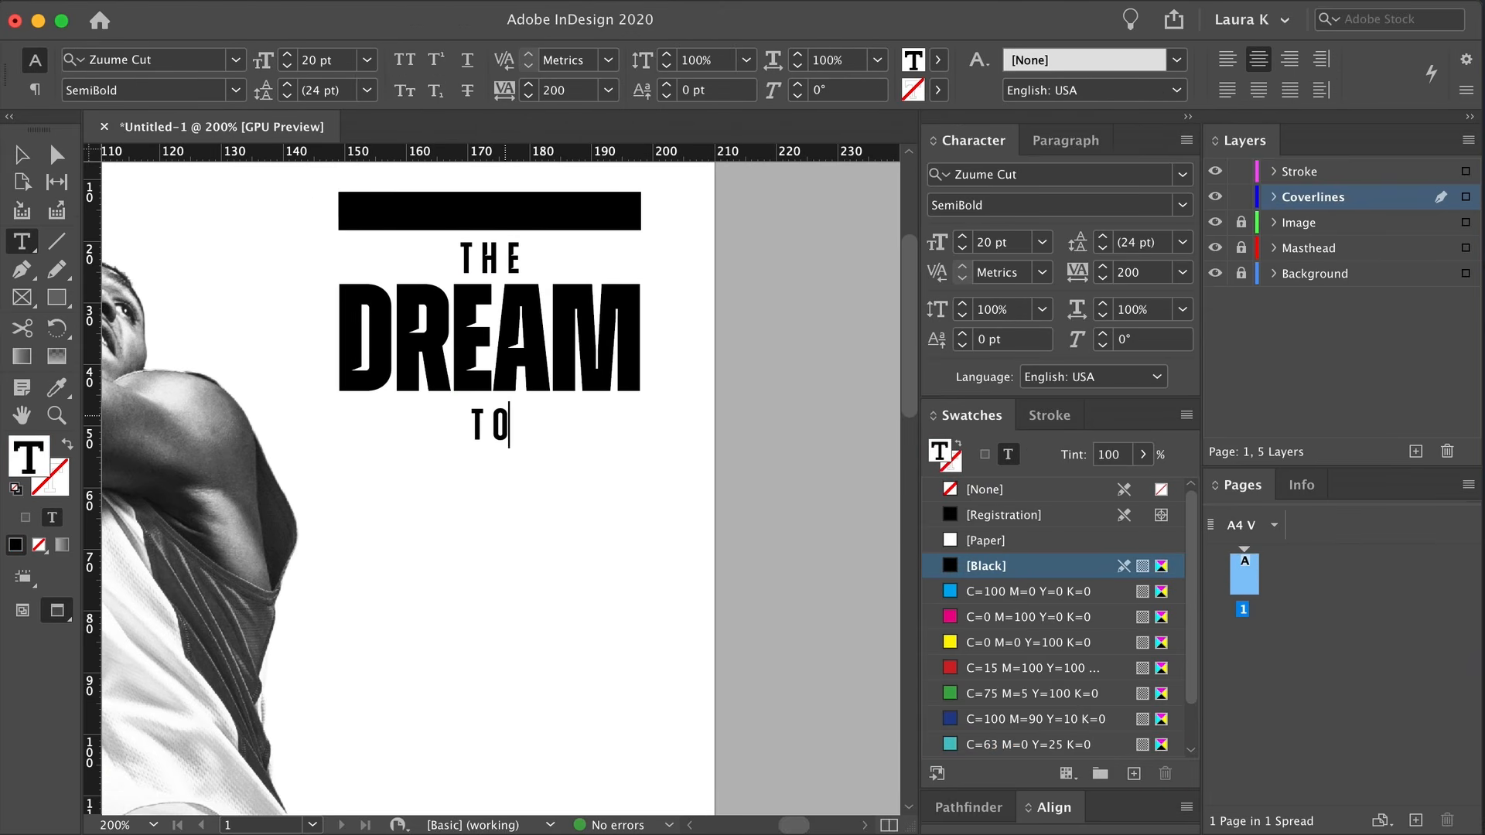
key("super+a")
left_click(1042, 242)
left_click(997, 437)
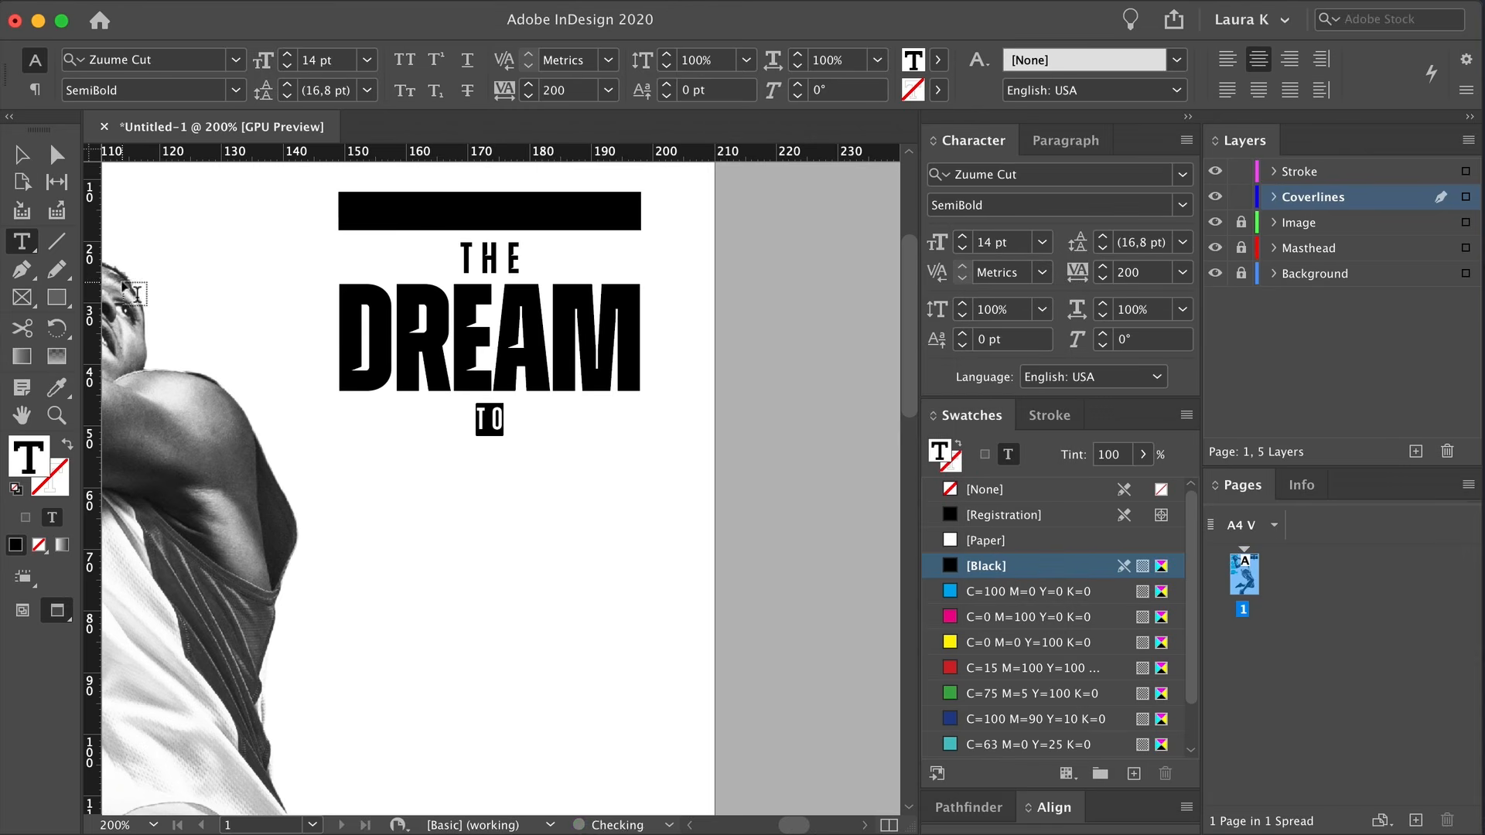
Draw a horizontal line about 21.4 mm long from the column's left edge towards the TO text
key("Escape")
left_click(58, 243)
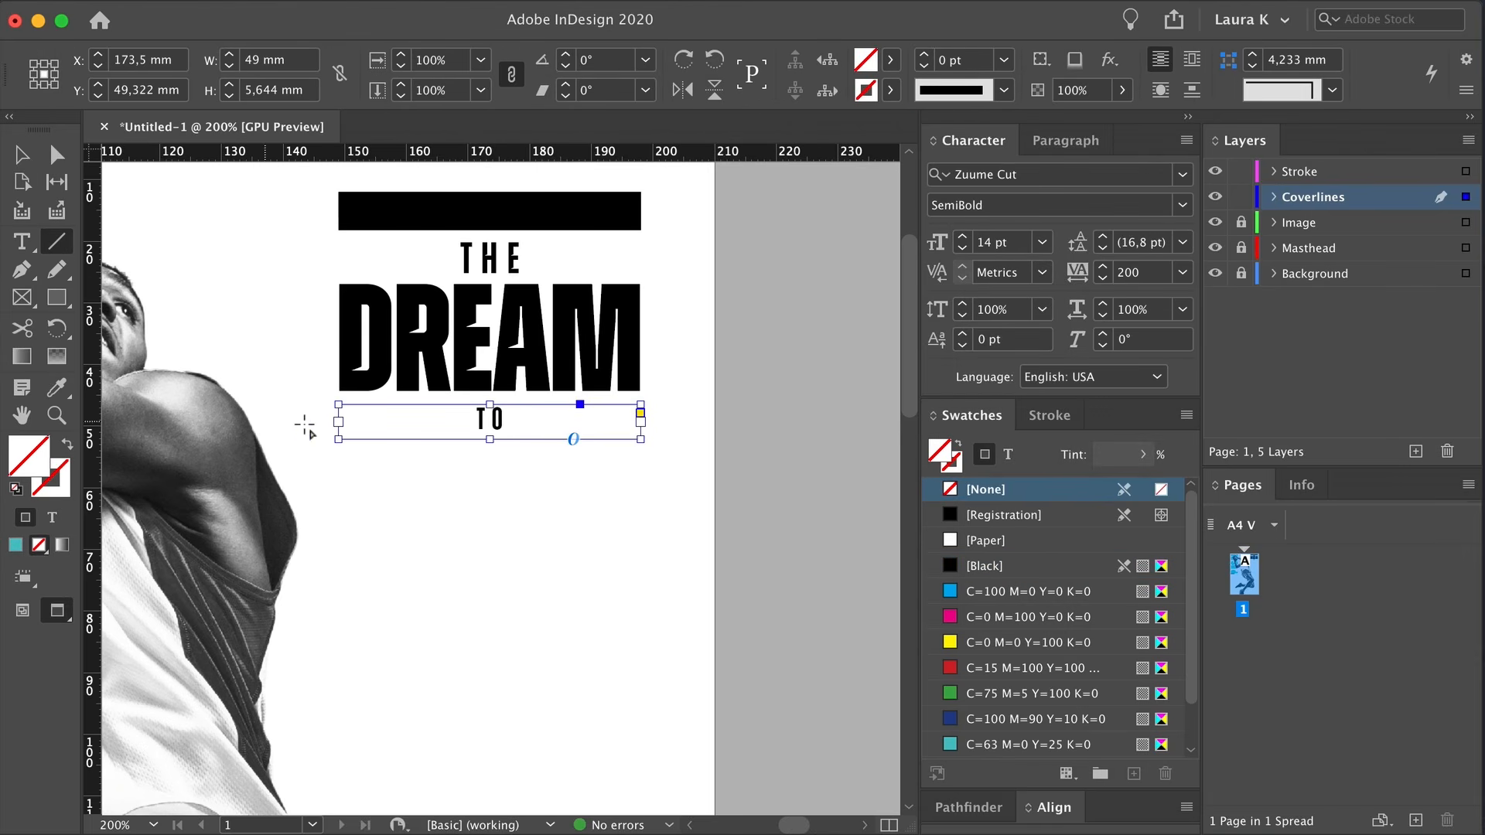
left_click_drag(338, 411, 468, 420)
key("z")
left_click(470, 466)
key("v")
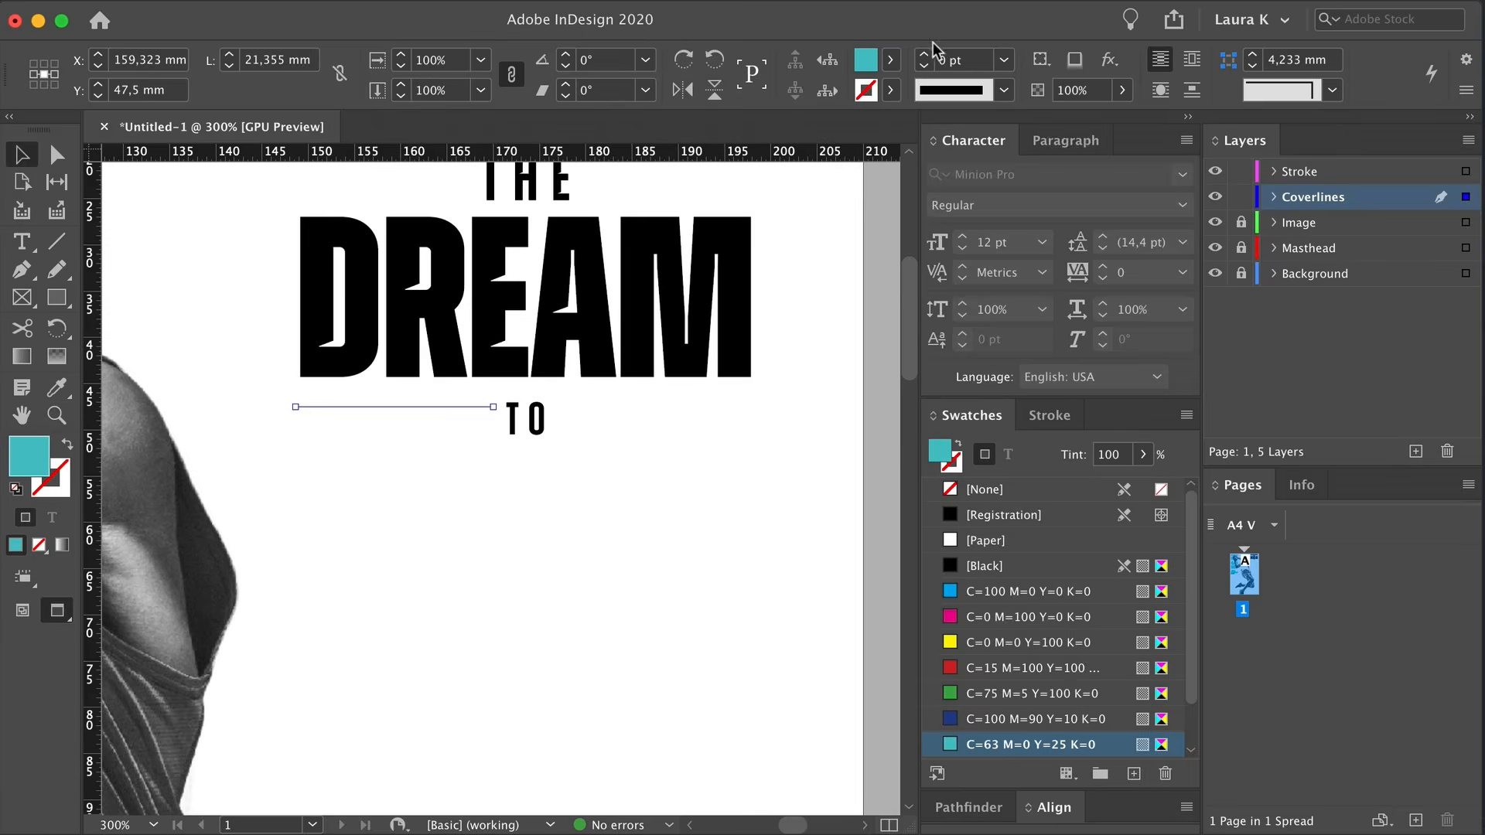
Give the line no fill and a 0.5 pt [Black] stroke
left_click(890, 61)
scroll(743, 232, "up", 3)
left_click(696, 130)
left_click(890, 90)
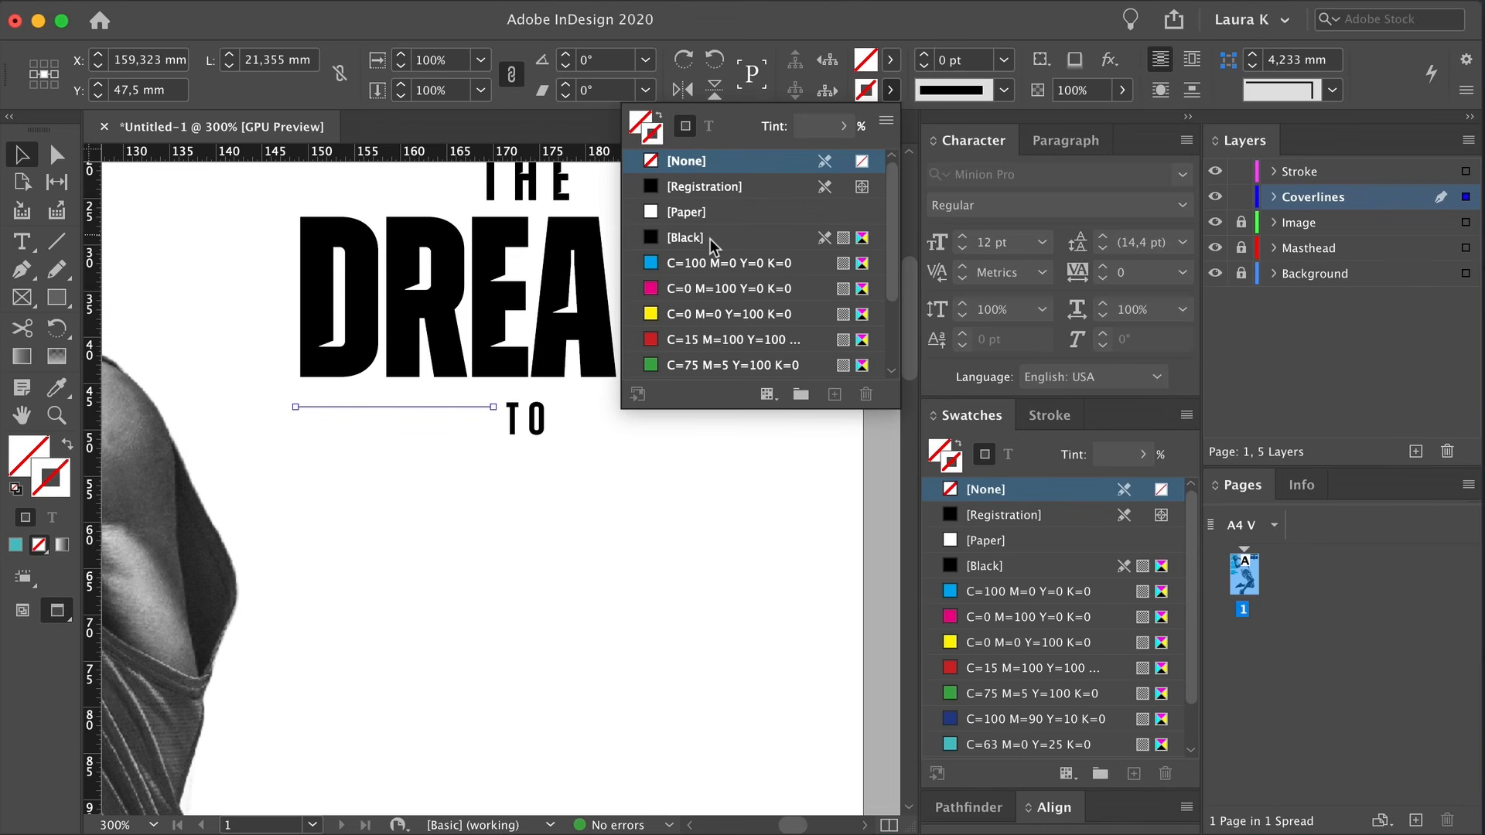
left_click(711, 246)
left_click(1003, 60)
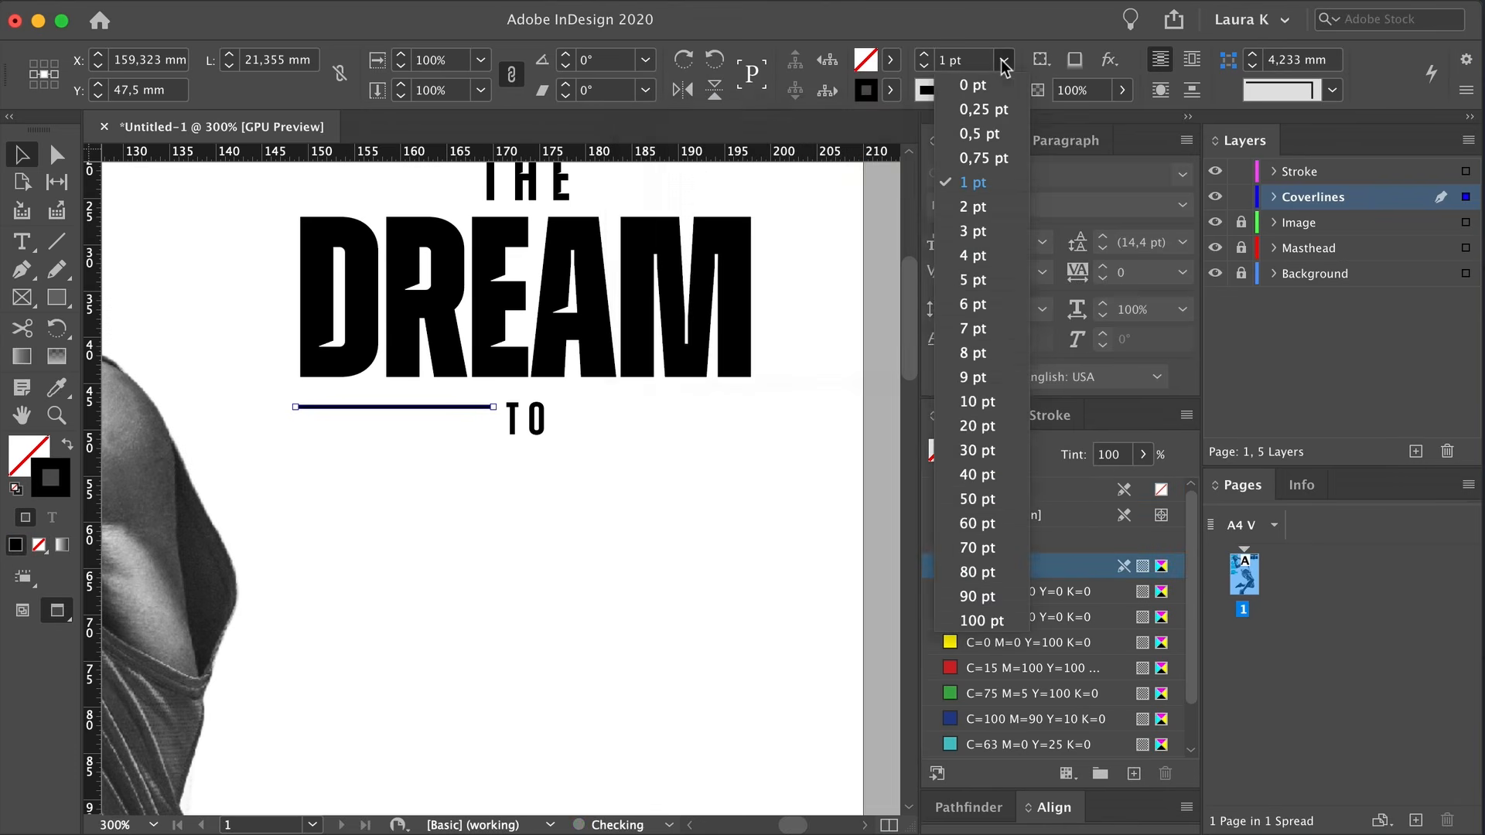
left_click(987, 136)
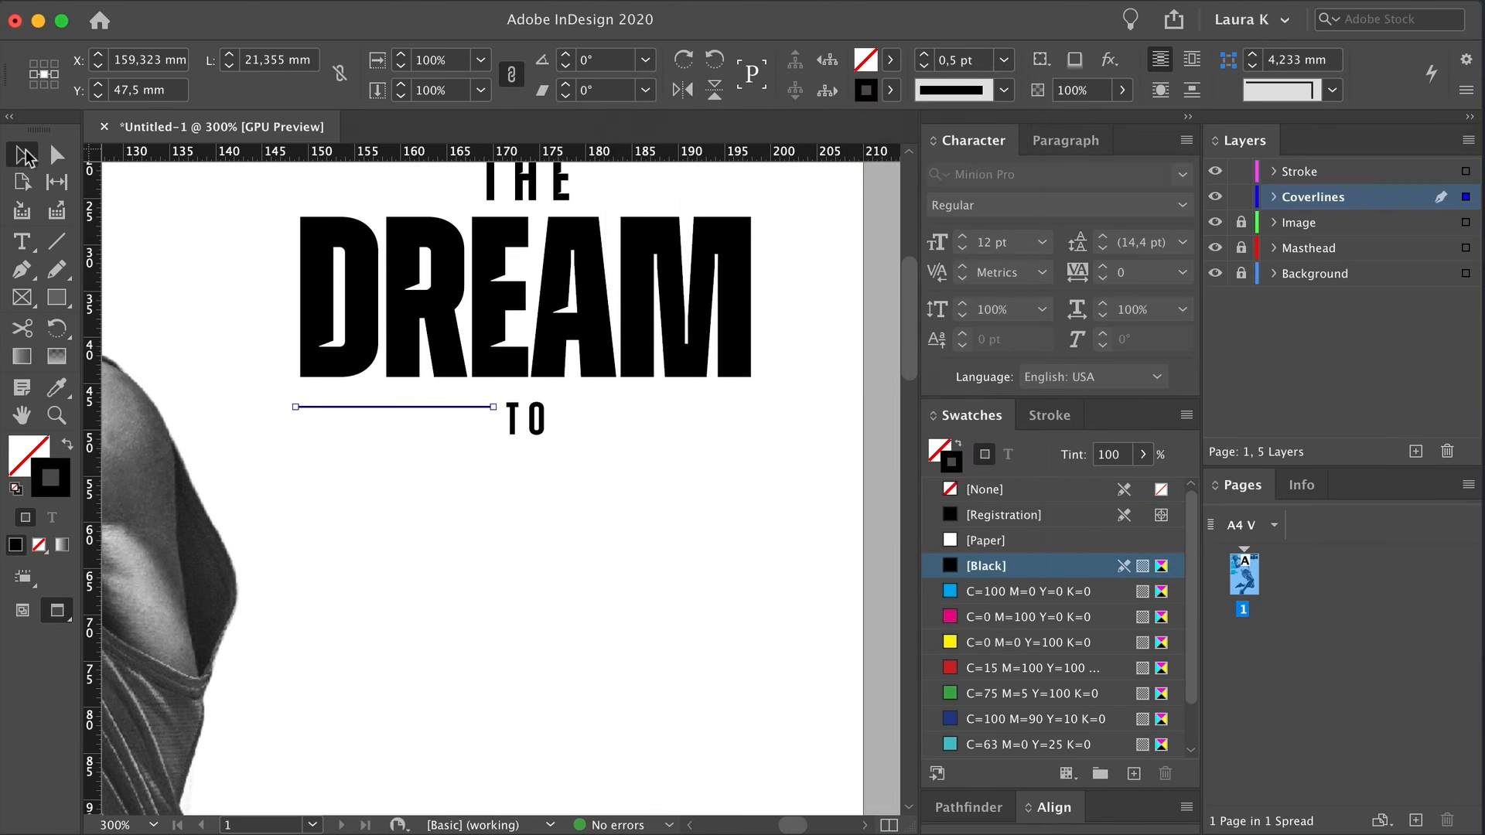
Duplicate the line downwards to make three evenly spaced lines beside TO, spanning about 3.6 mm in height
key("z")
left_click(450, 470)
key("v")
left_click(457, 478)
left_click_drag(540, 404, 540, 446)
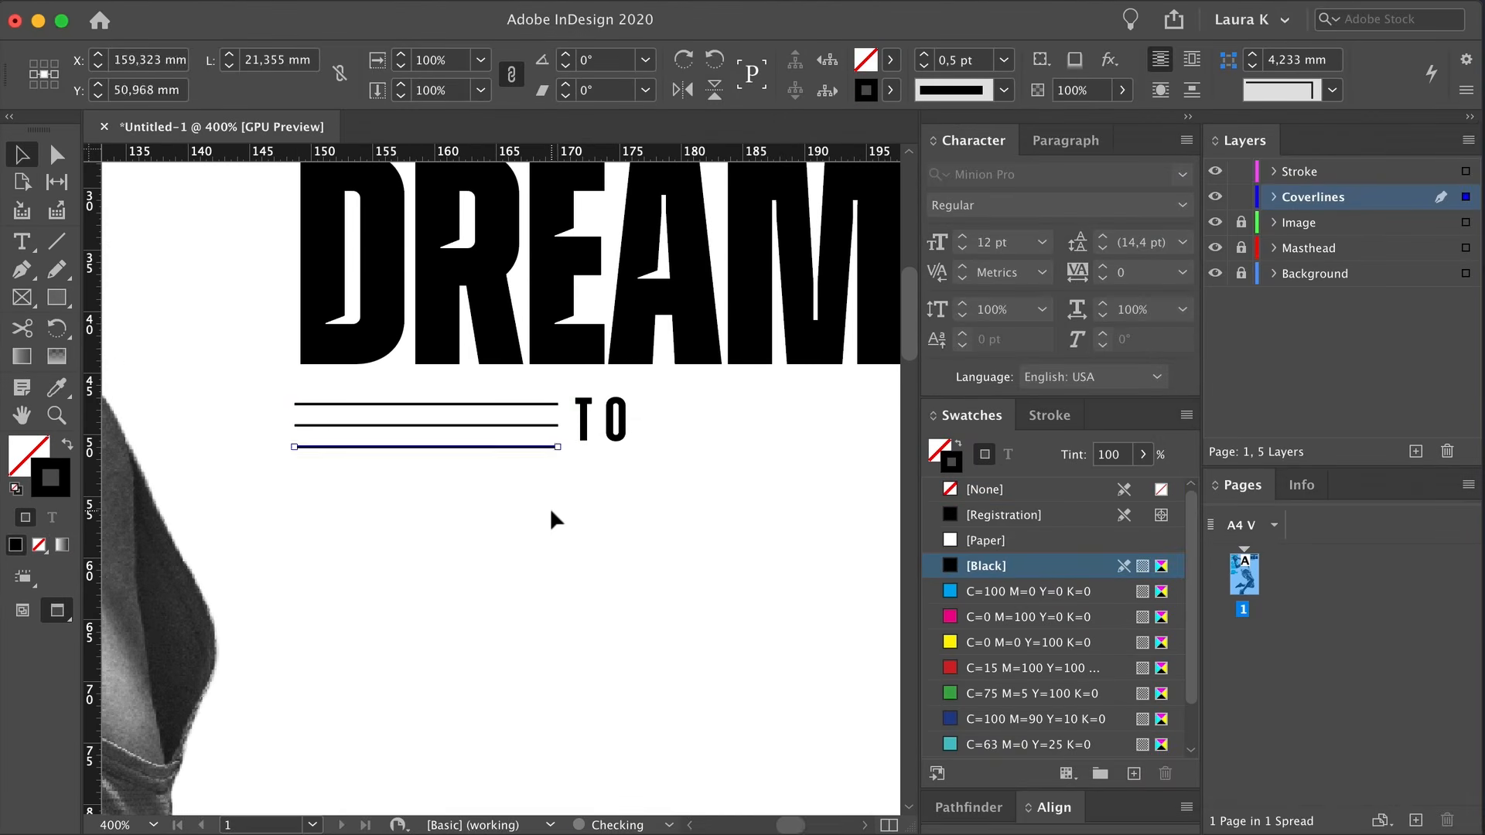
Group the three lines and align the group vertically with the TO text at Y 48.872 mm
left_click_drag(441, 501, 389, 393)
left_click(582, 426, "shift")
key("super+g")
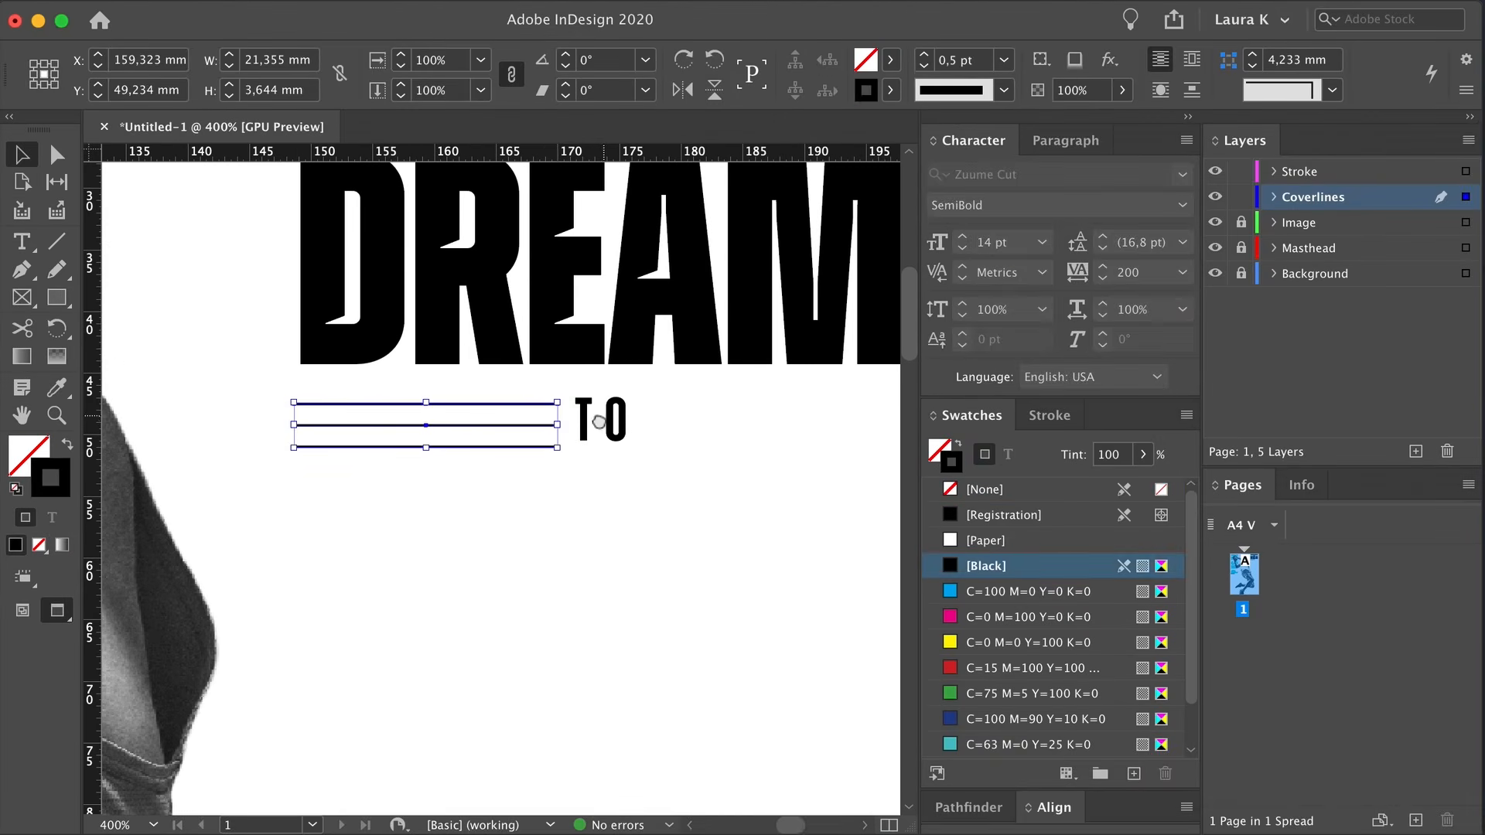
key("z")
left_click(539, 391)
left_click(510, 430)
key("v")
left_click_drag(567, 404, 571, 408)
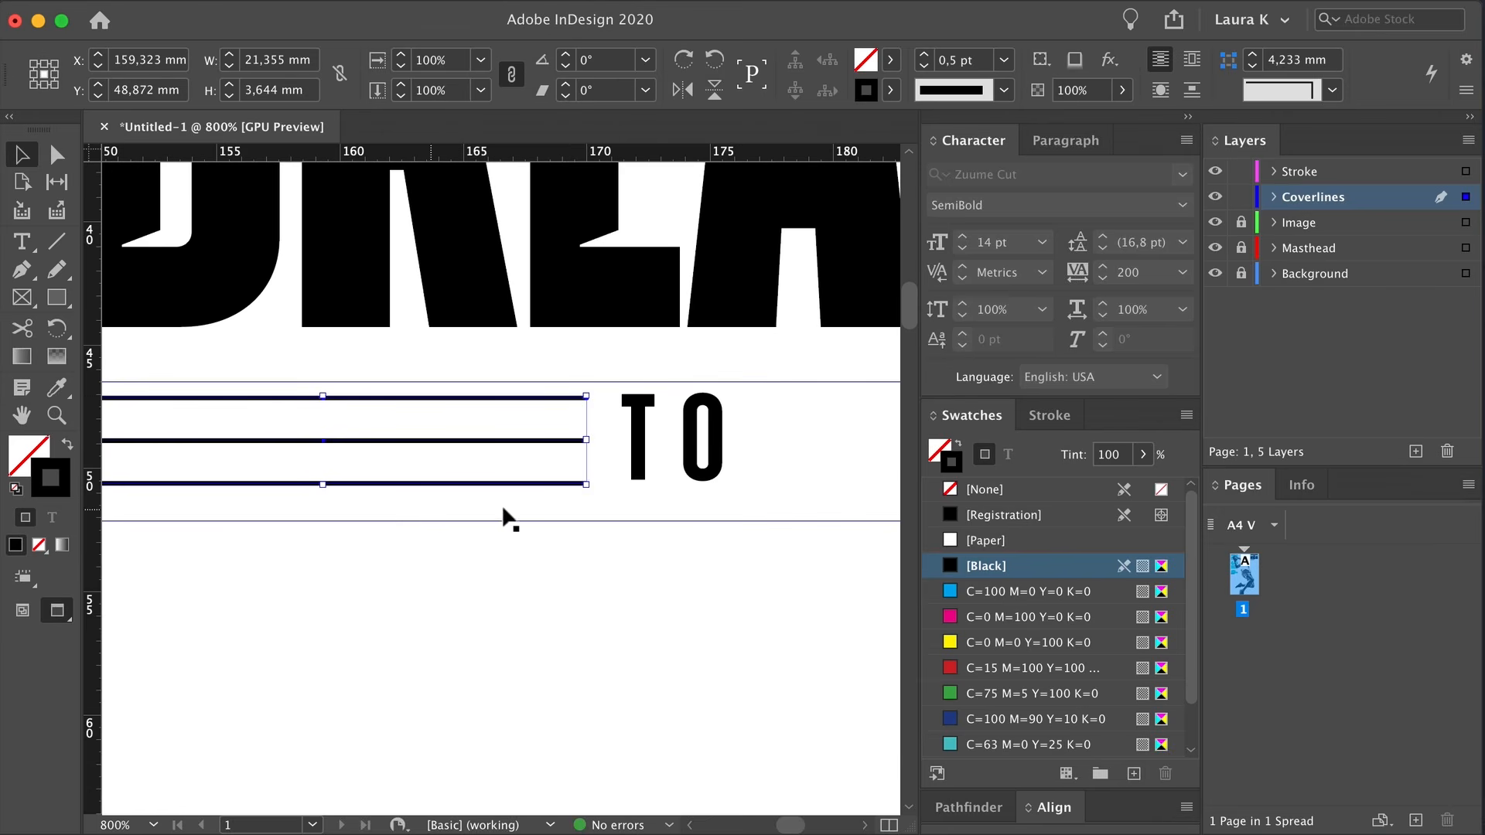
Trim the line group to the column guide and place a 21 mm wide copy between TO and the right margin
key("z")
left_click(624, 489, "alt")
left_click(624, 489, "alt")
left_click(630, 473, "alt")
key("v")
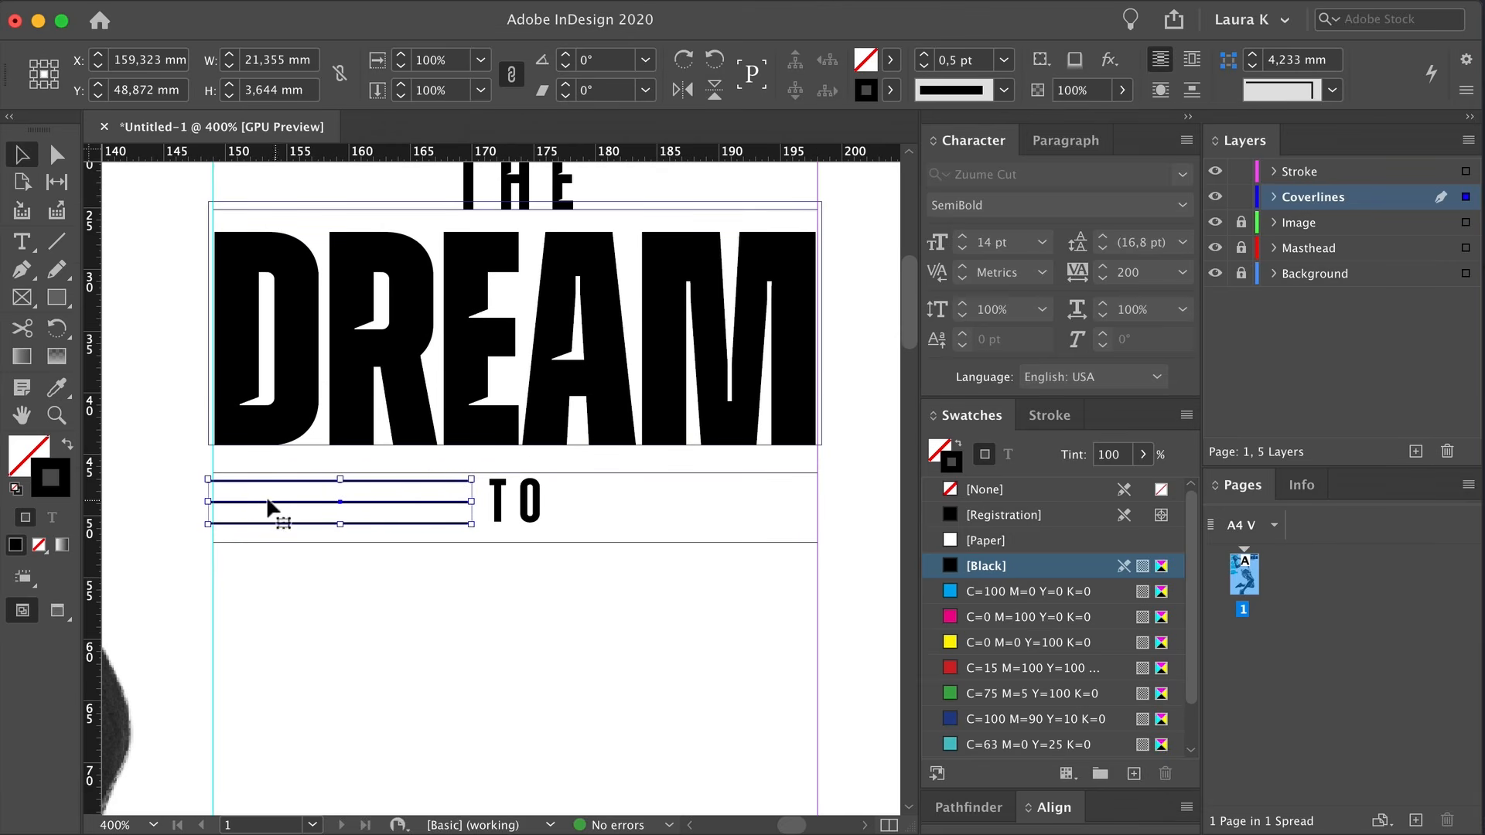
left_click_drag(208, 502, 575, 511)
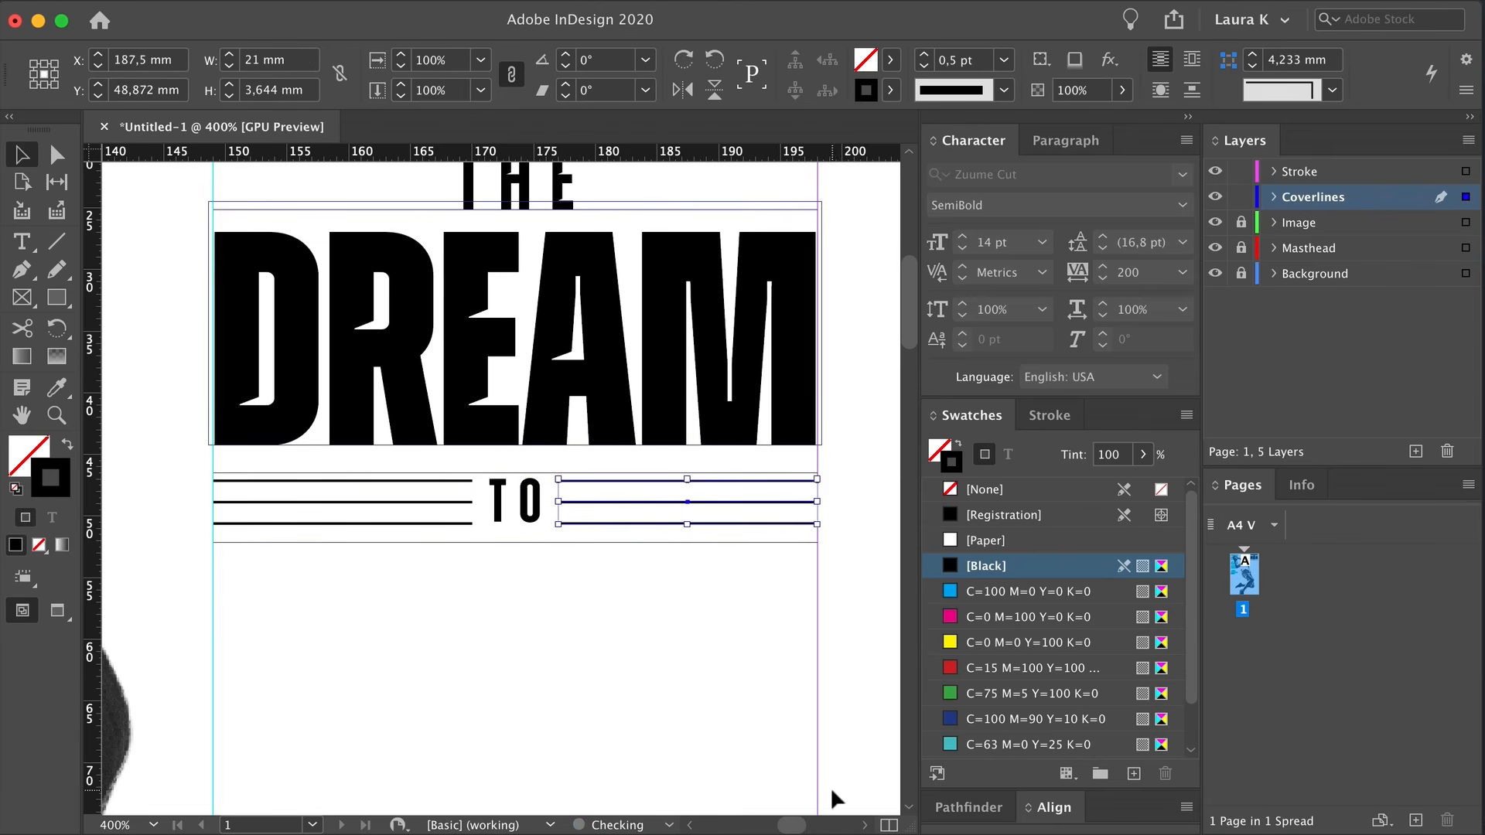
Duplicate the DREAM text frame below the TO line and change the copy's text to THE
left_click(656, 695)
key("w")
left_click(592, 653, "alt+super")
left_click_drag(594, 653, 572, 638)
left_click_drag(619, 400, 620, 657)
double_click(529, 622)
key("super+a")
type("THE")
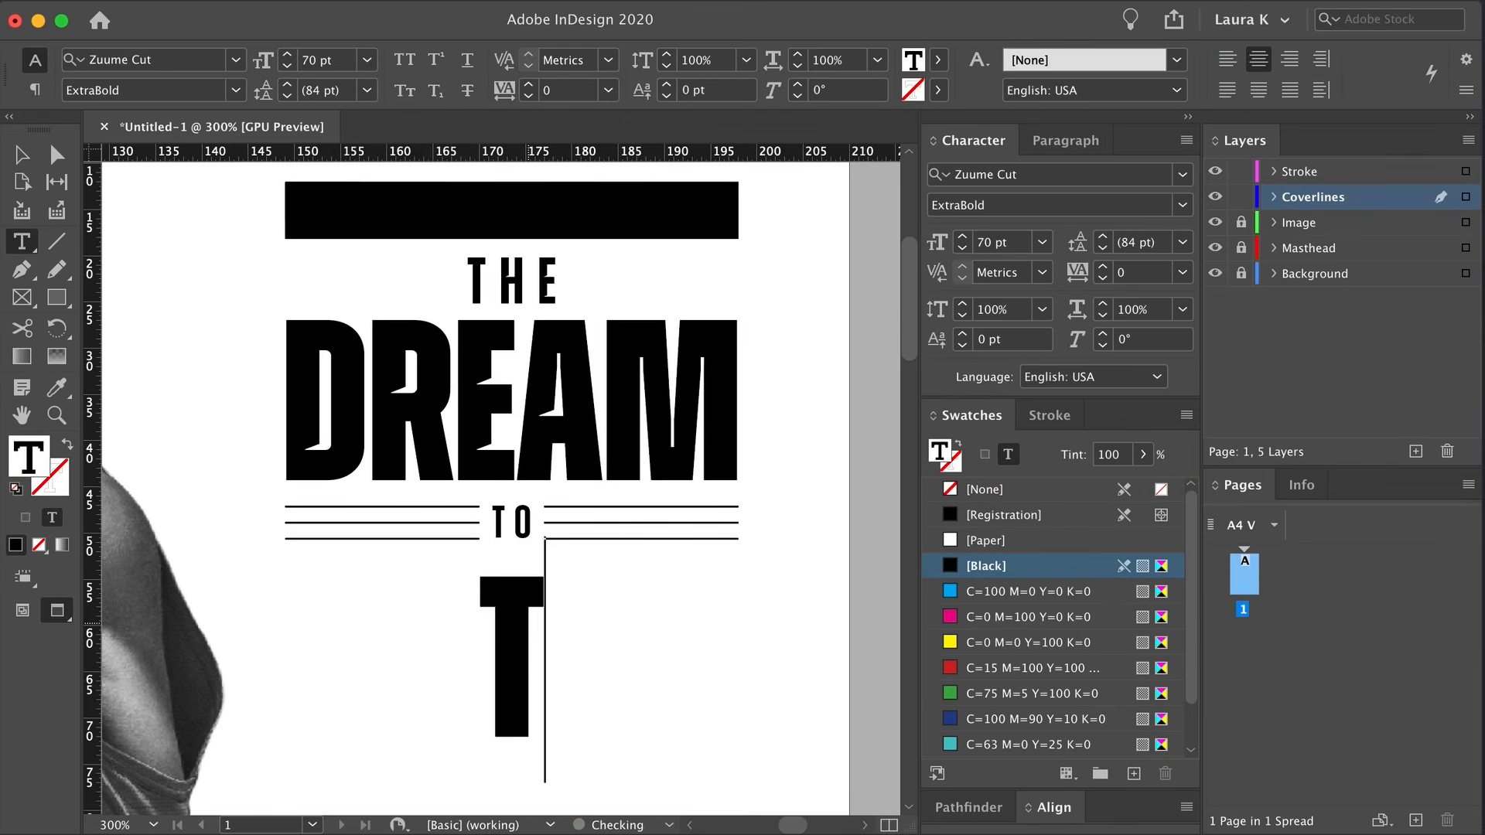
Format the large THE text below TO as SemiBold at 64 pt
key("super+a")
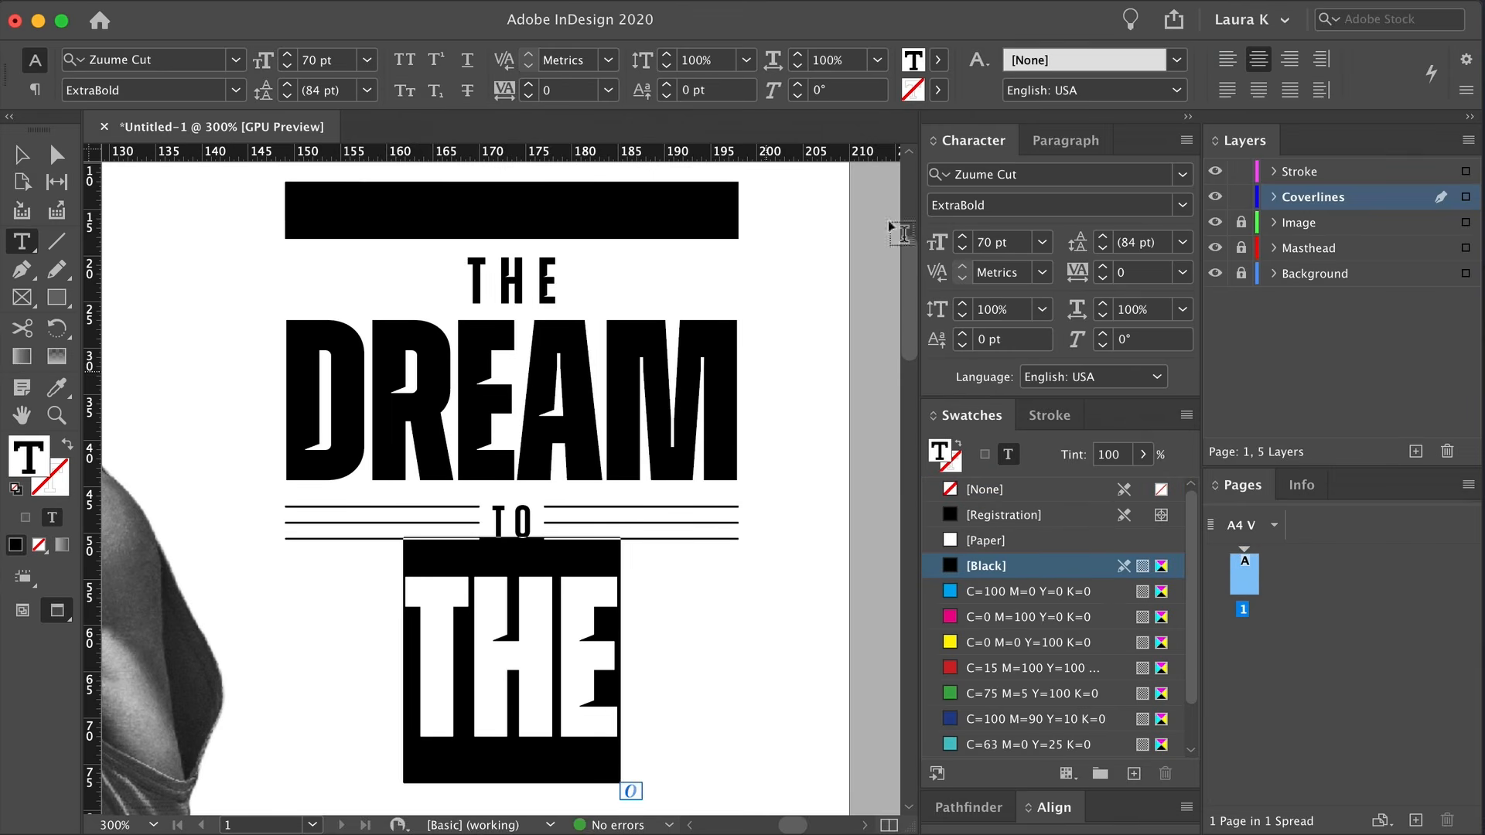
left_click(1182, 205)
left_click(1083, 454)
left_click(1004, 242)
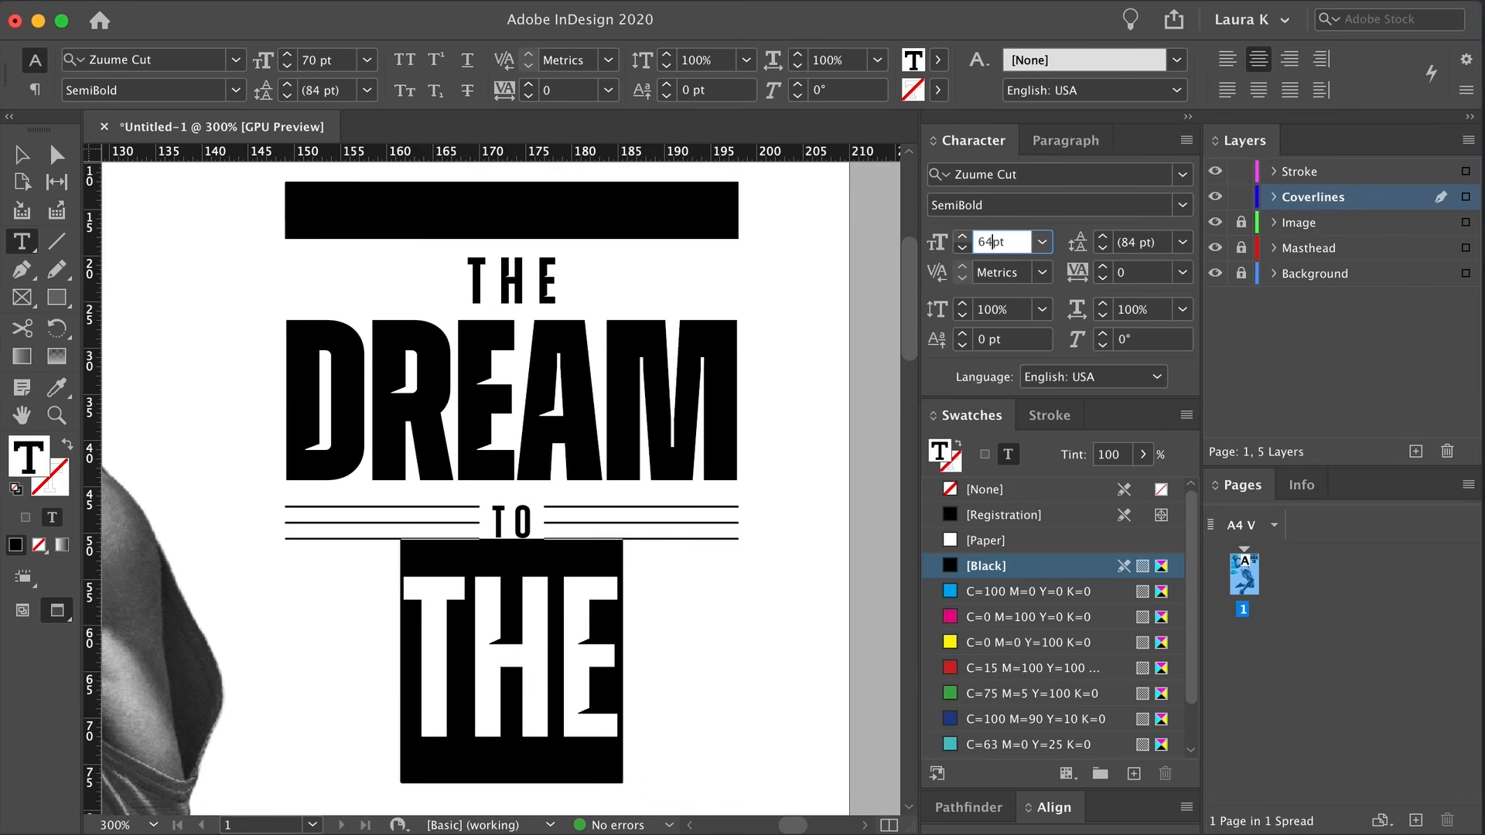
key("Return")
Extend the large THE text below the lines so that it reads THE TOP
left_click(22, 155)
left_click_drag(610, 591, 593, 611)
double_click(615, 609)
type("TOP")
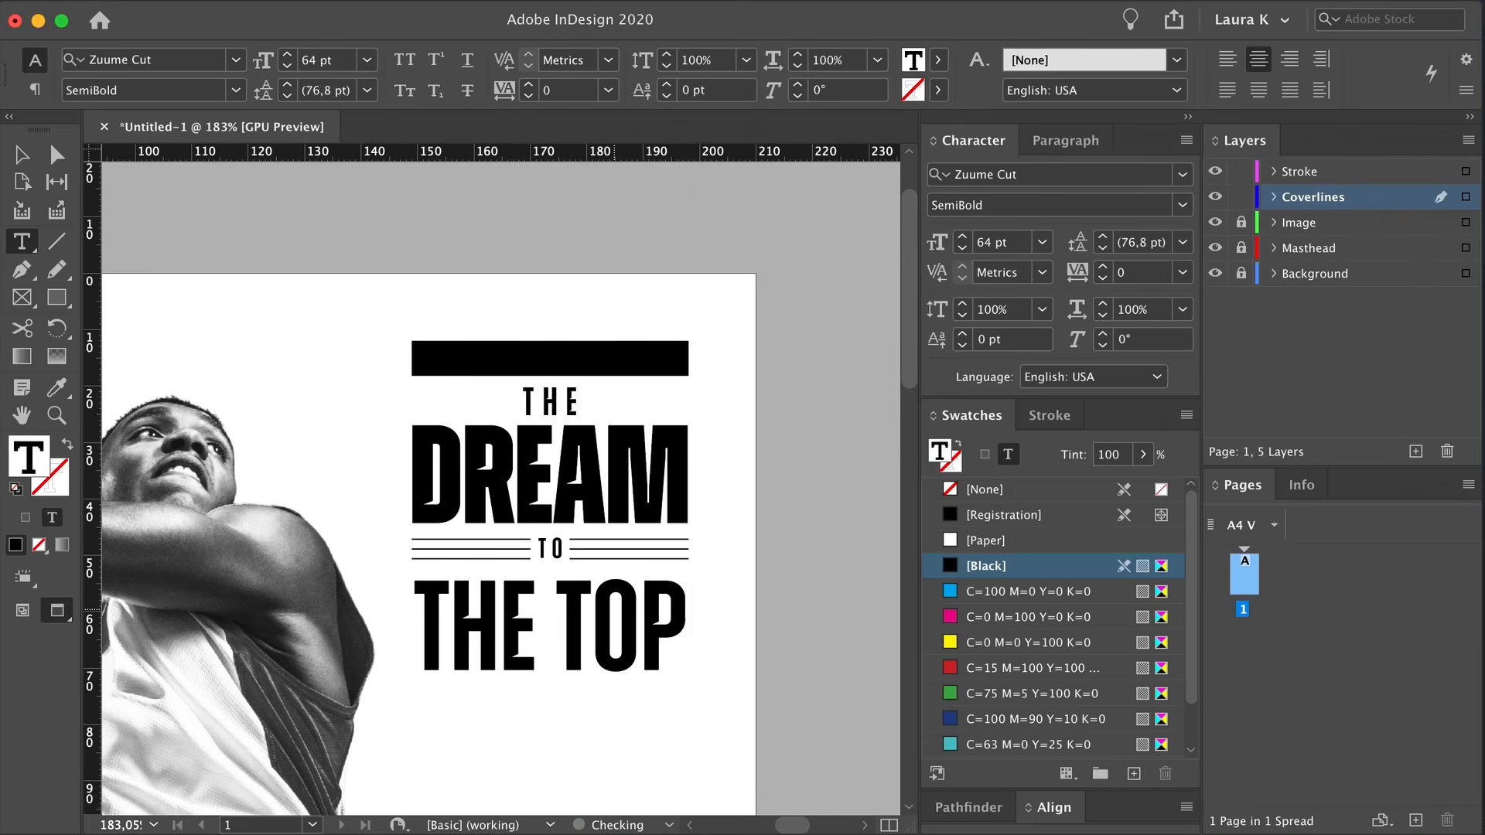
Duplicate the black bar and place the copy just below THE TOP, aligned with the column
left_click(21, 156)
left_click(236, 234)
left_click_drag(615, 467, 591, 474)
left_click_drag(581, 330, 620, 570)
left_click(640, 555)
Duplicate the TO text frame onto the lower black bar and replace its text with a line beginning THE KINGS OF BASKET
key("z")
key("v")
left_click_drag(502, 404, 503, 572)
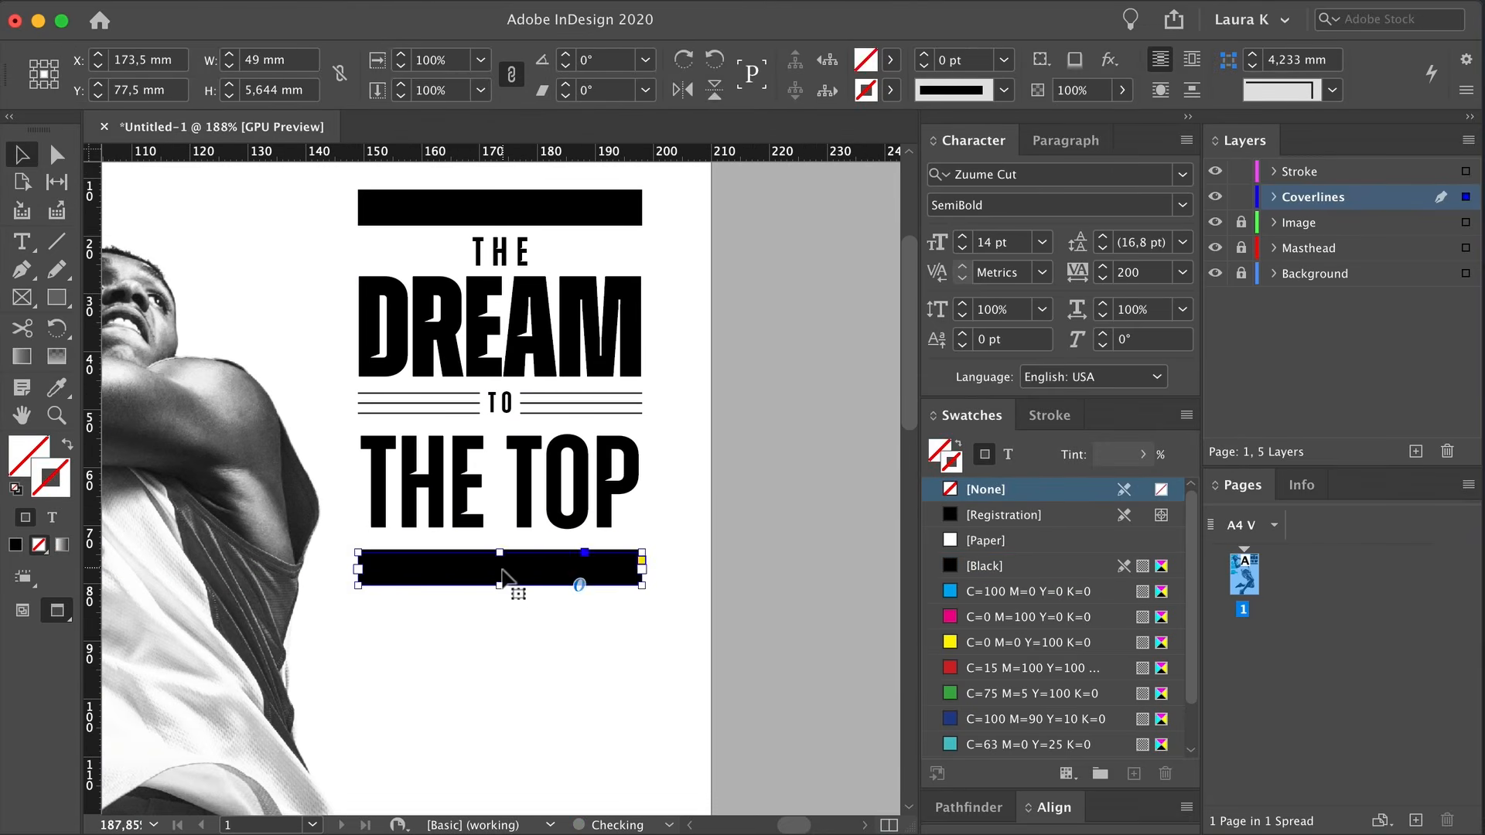
scroll(502, 571, "up", 1)
double_click(523, 569)
key("super+a")
key("BackSpace")
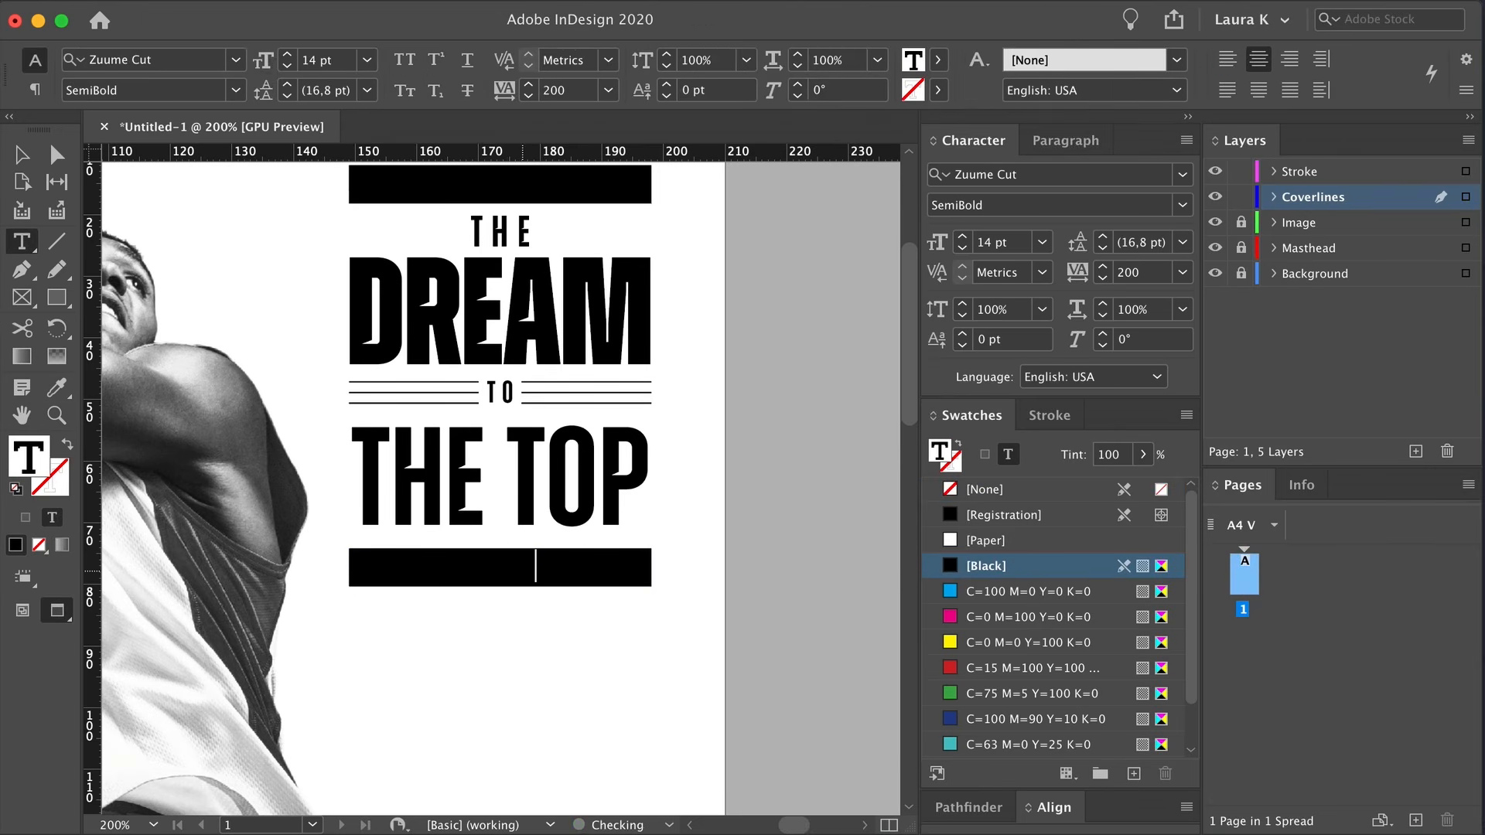
Color the THE KINGS OF BASKETBALL text [Paper] and set its tracking to 75
key("super+a")
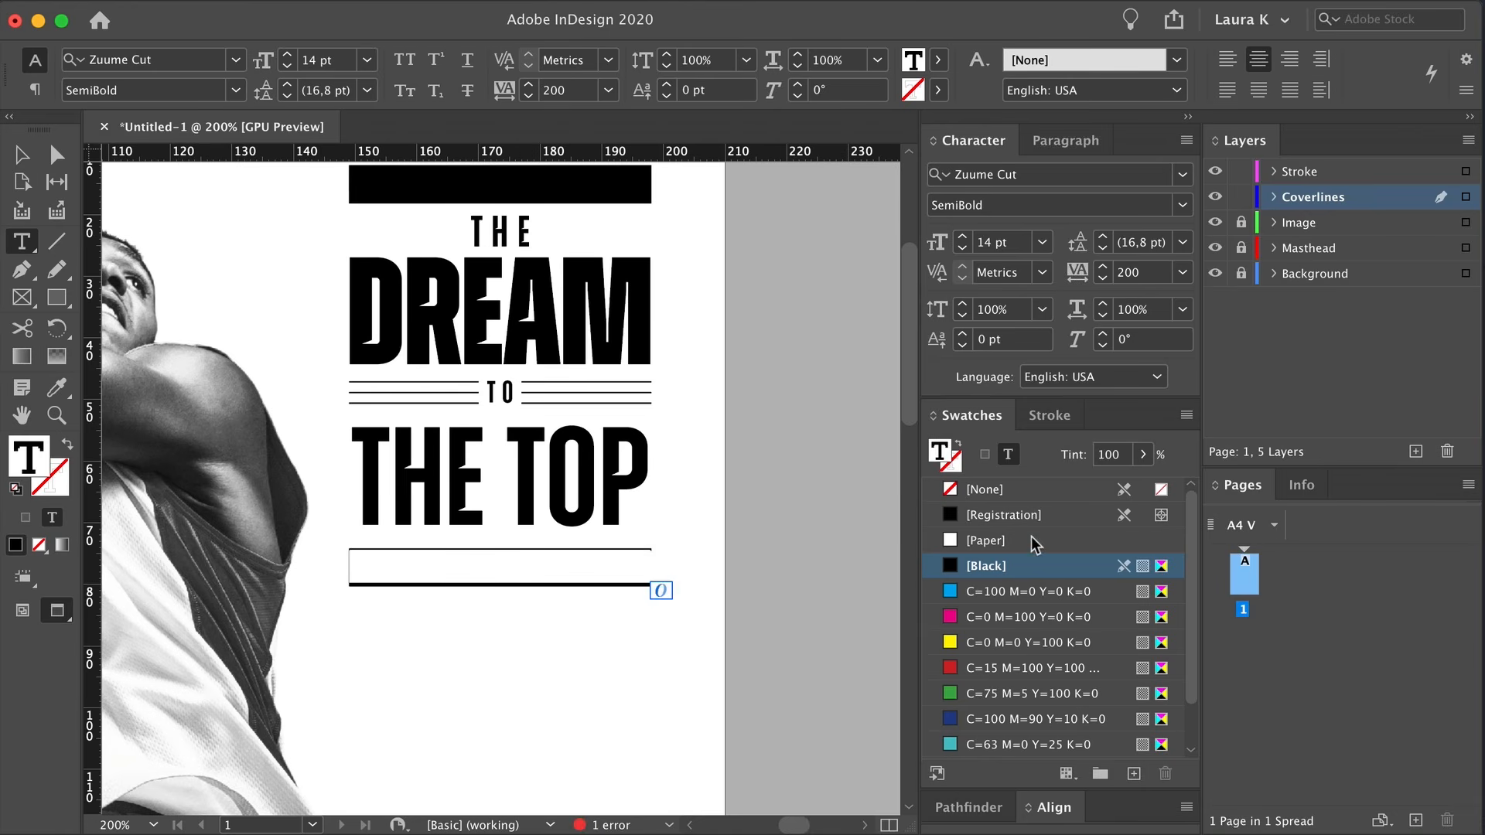
left_click(1032, 541)
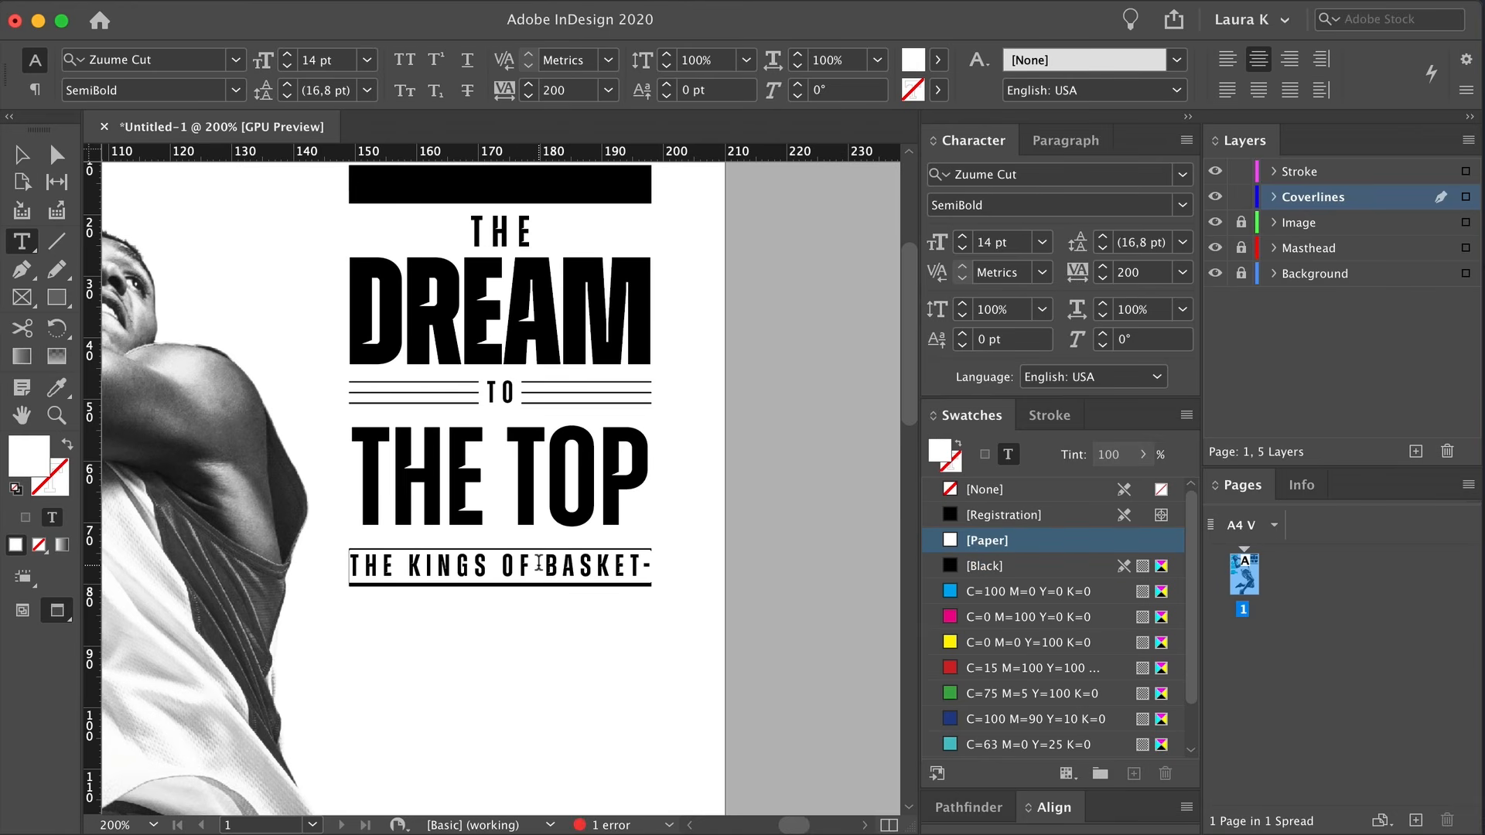
left_click(1183, 272)
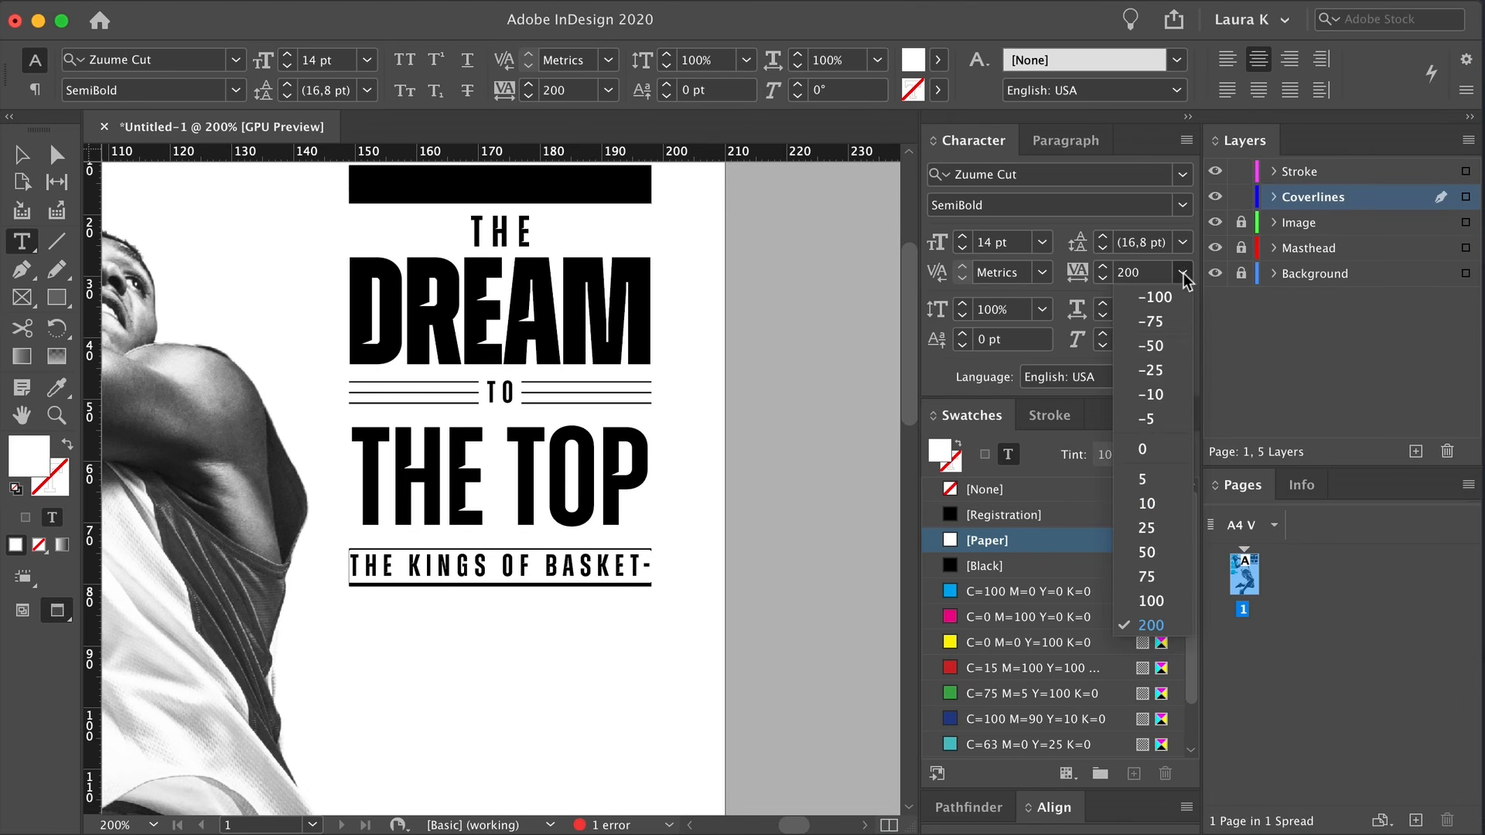
left_click(1164, 579)
left_click(564, 564)
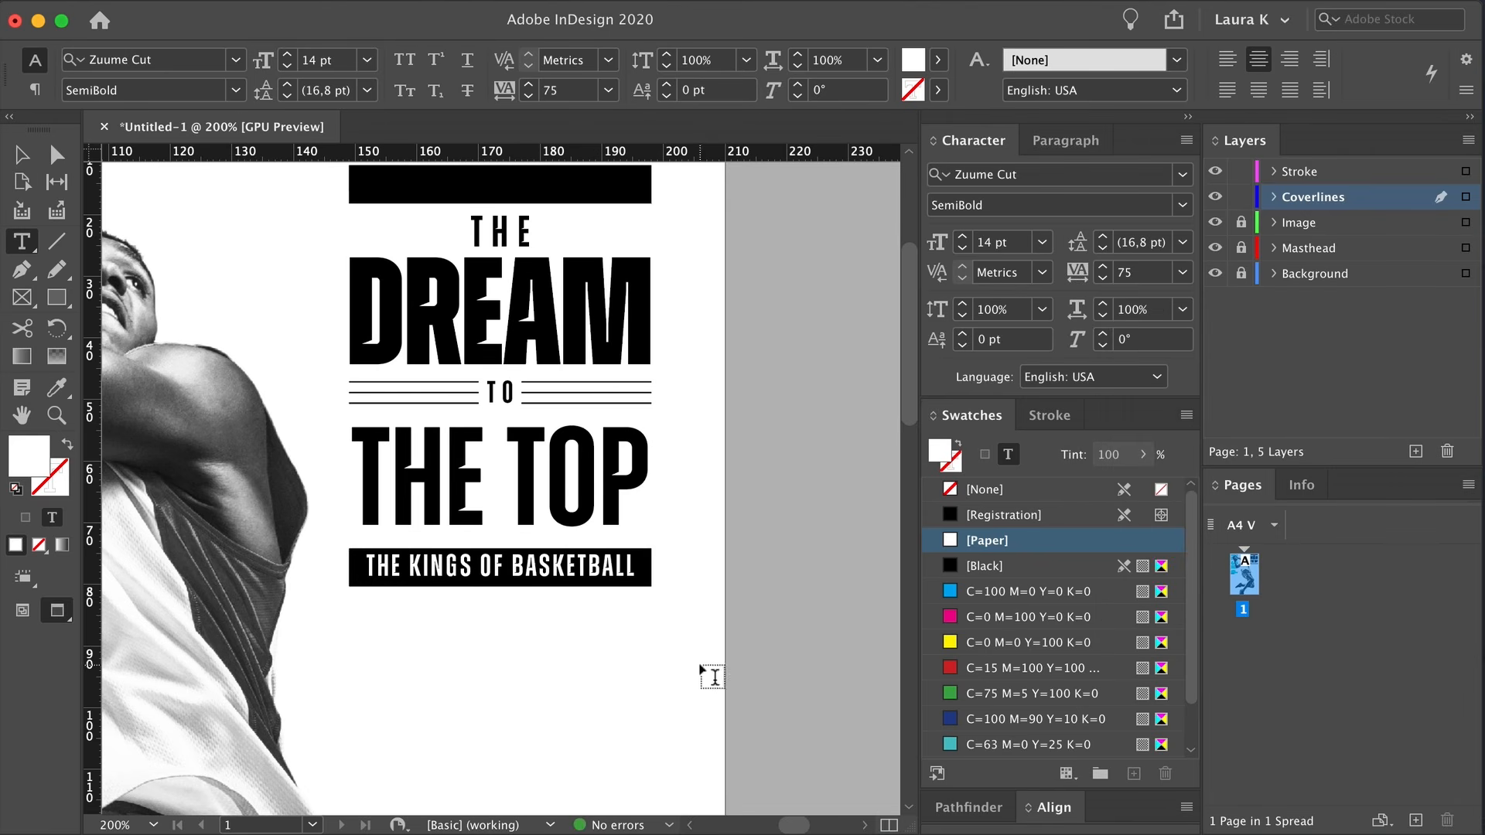
Fine-tune the position of THE KINGS OF BASKETBALL text within its black bar
left_click(21, 155)
left_click(456, 532)
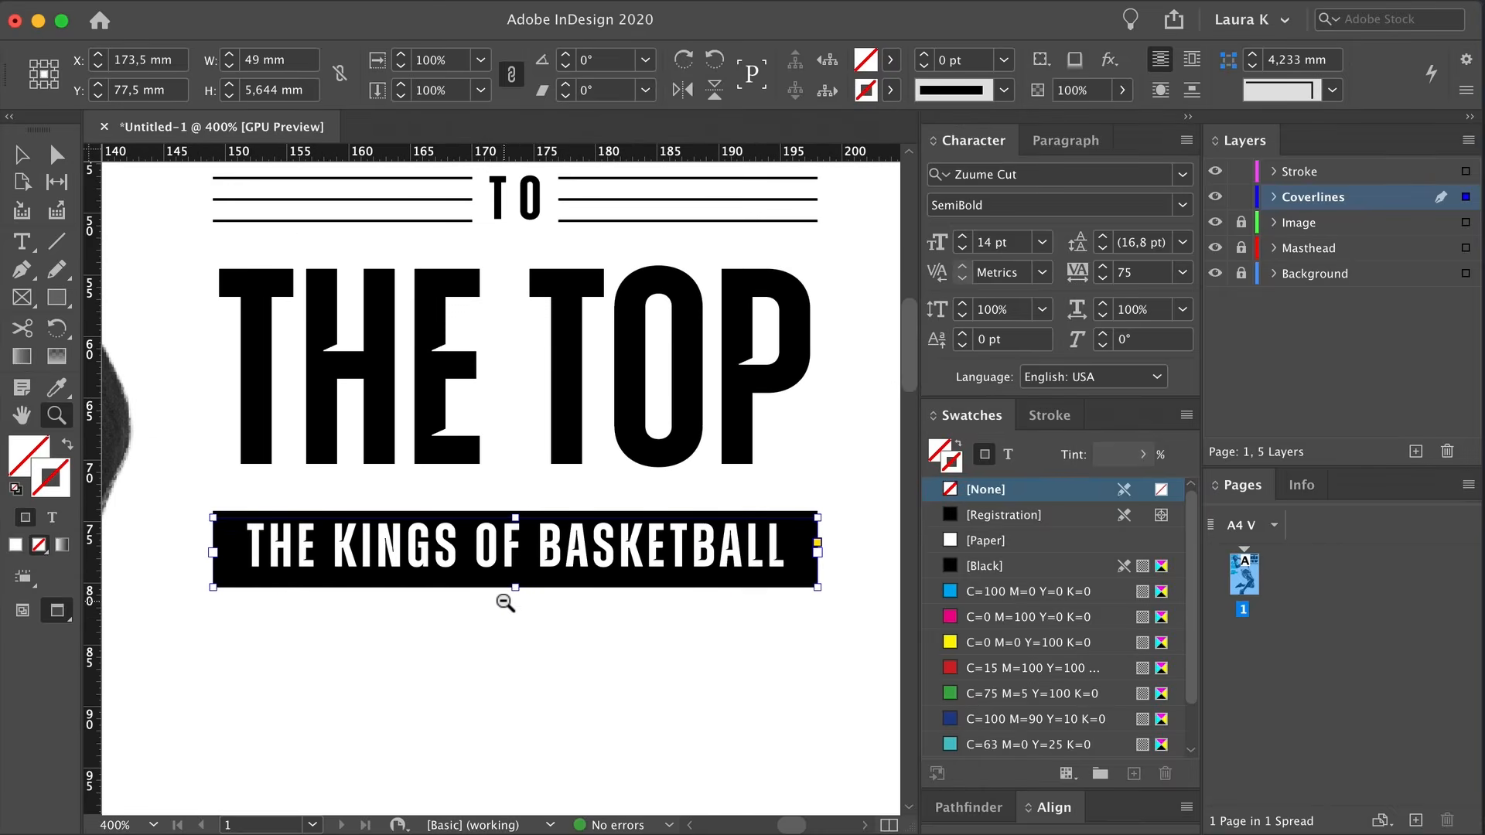
left_click(820, 630)
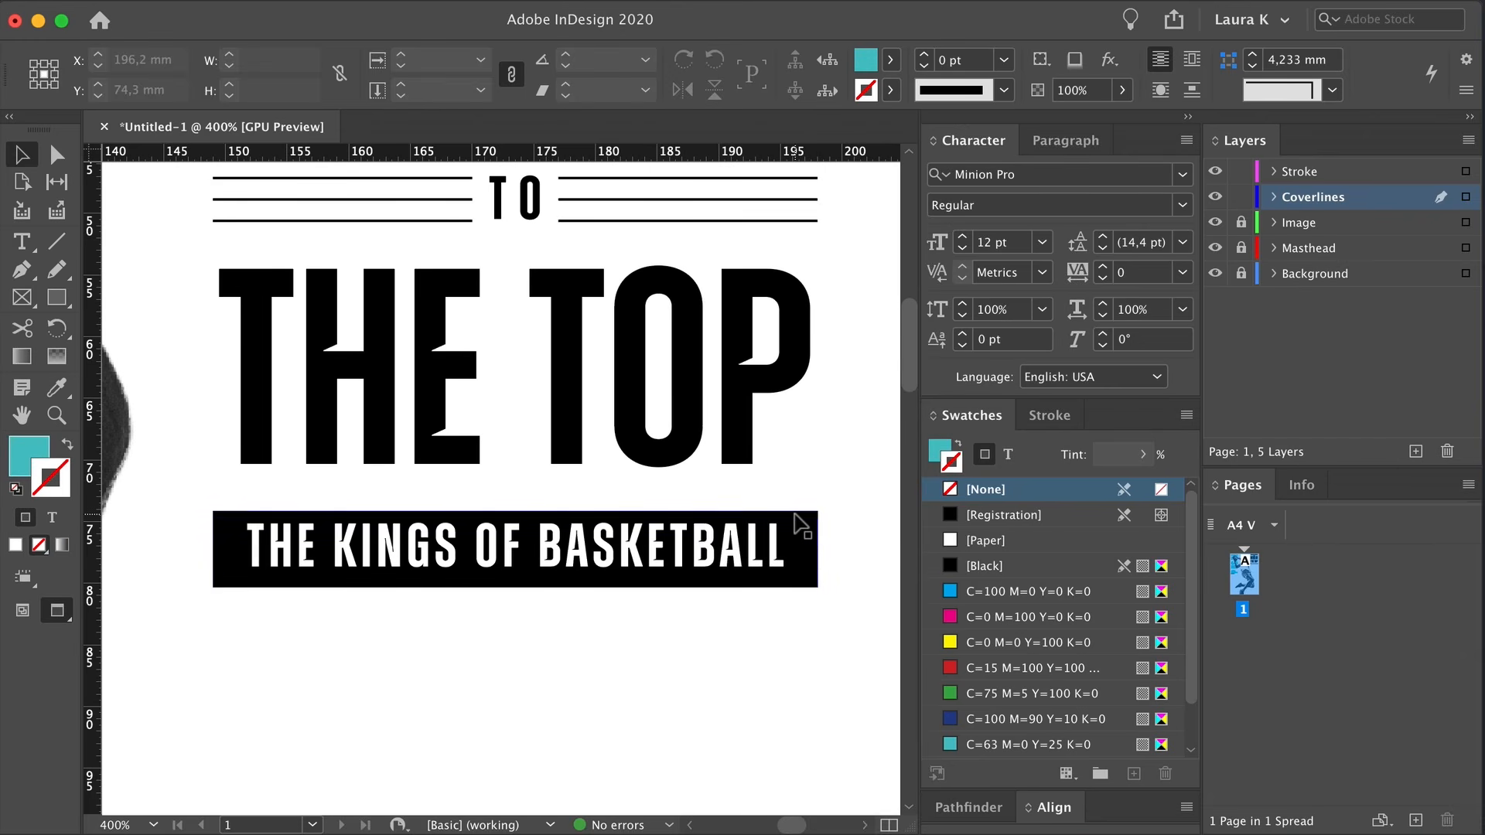
left_click_drag(795, 517, 794, 475)
left_click(818, 661)
key("super+z")
double_click(820, 533)
key("super+minus")
key("super+minus")
key("super+minus")
key("super+minus")
key("super+minus")
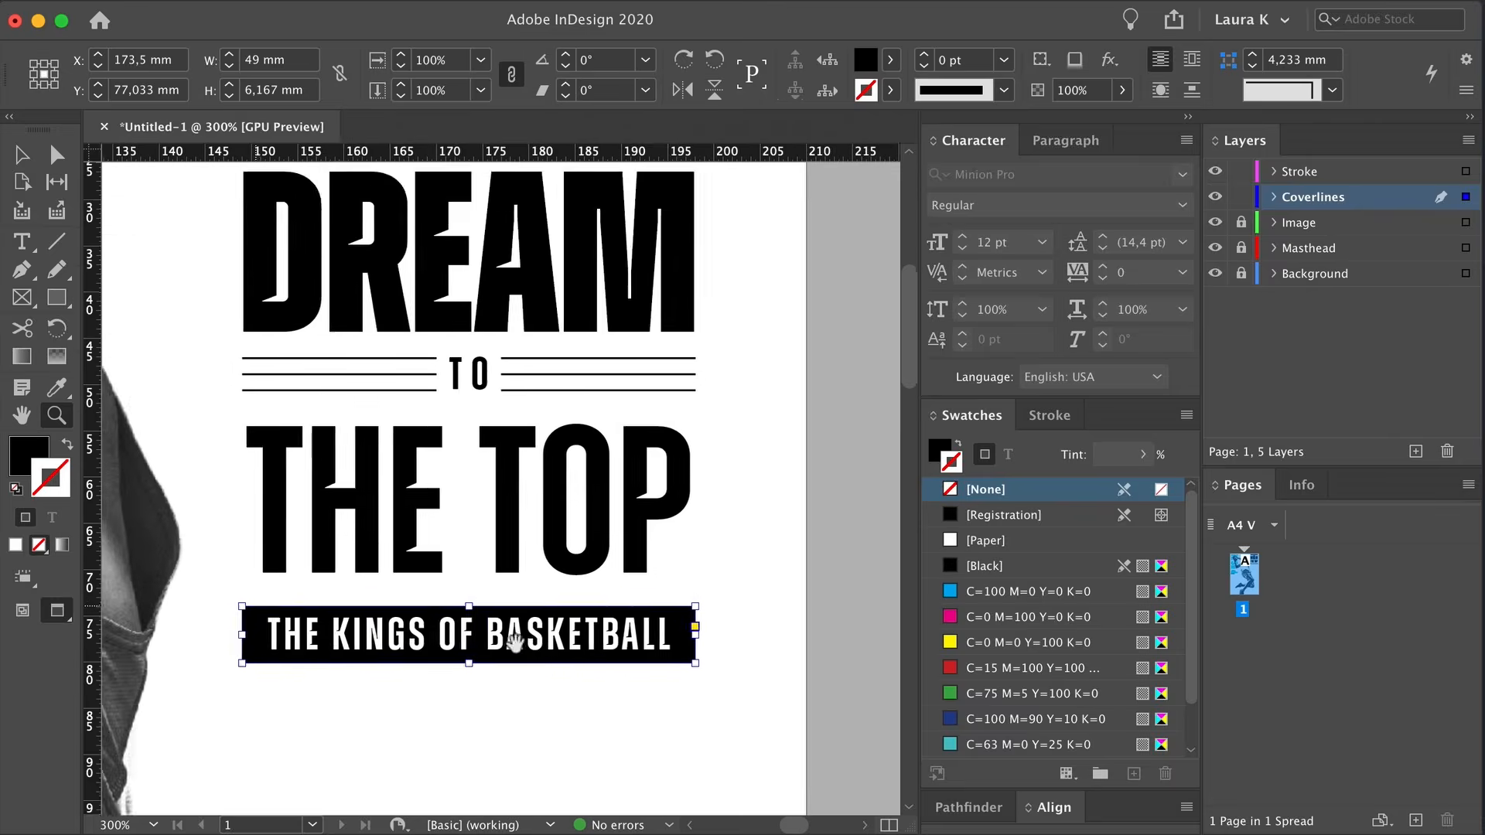
Duplicate the column's uppermost black bar and place the copy just below THE KINGS OF BASKETBALL bar
left_click(515, 642, "alt+super")
left_click(809, 644)
left_click_drag(601, 269, 664, 695)
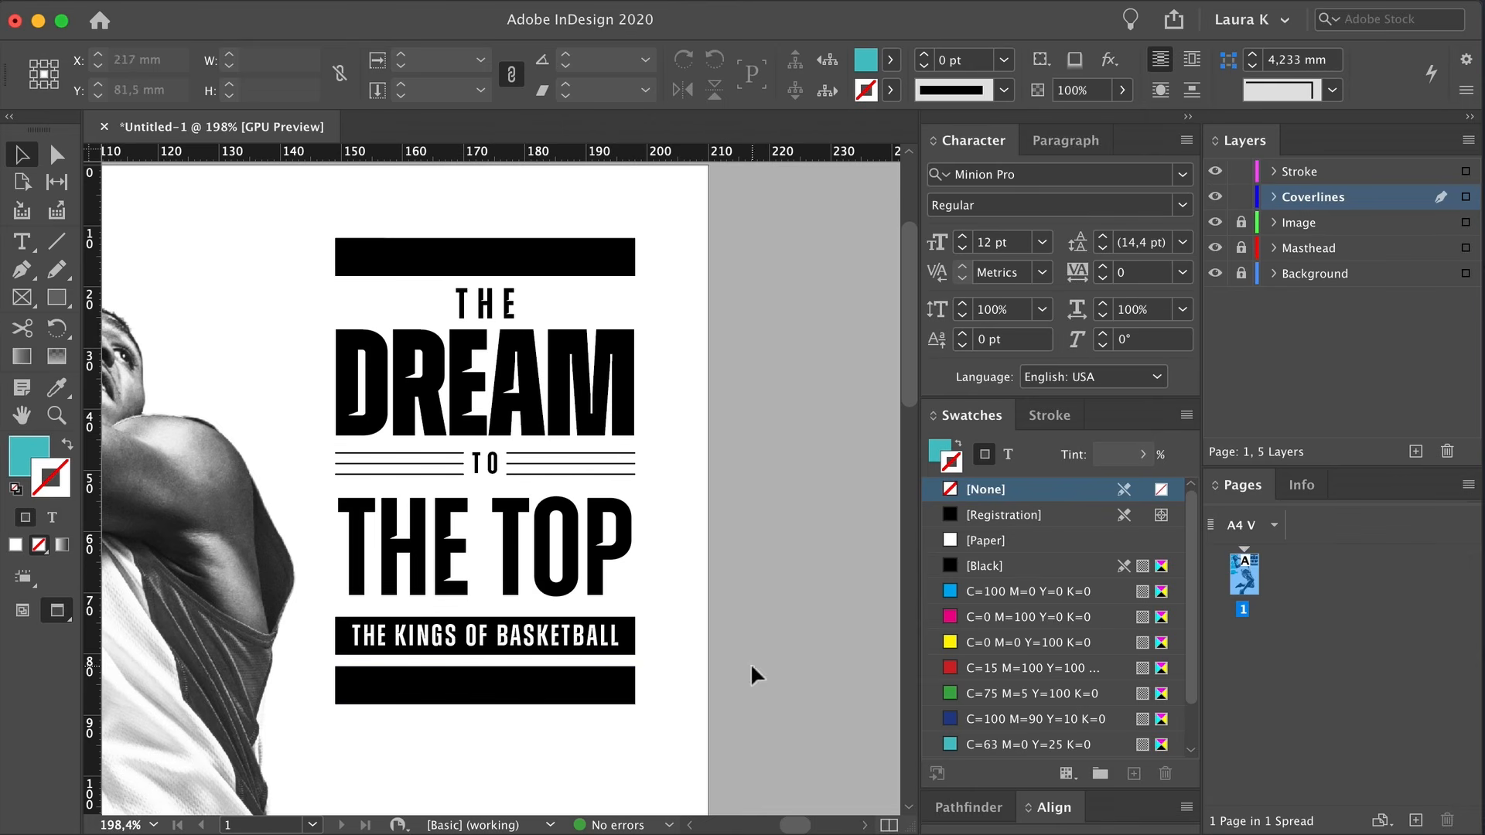
Color the DREAM text with the red swatch C=6 M=81 Y=82 K=0
left_click(519, 368)
key("j")
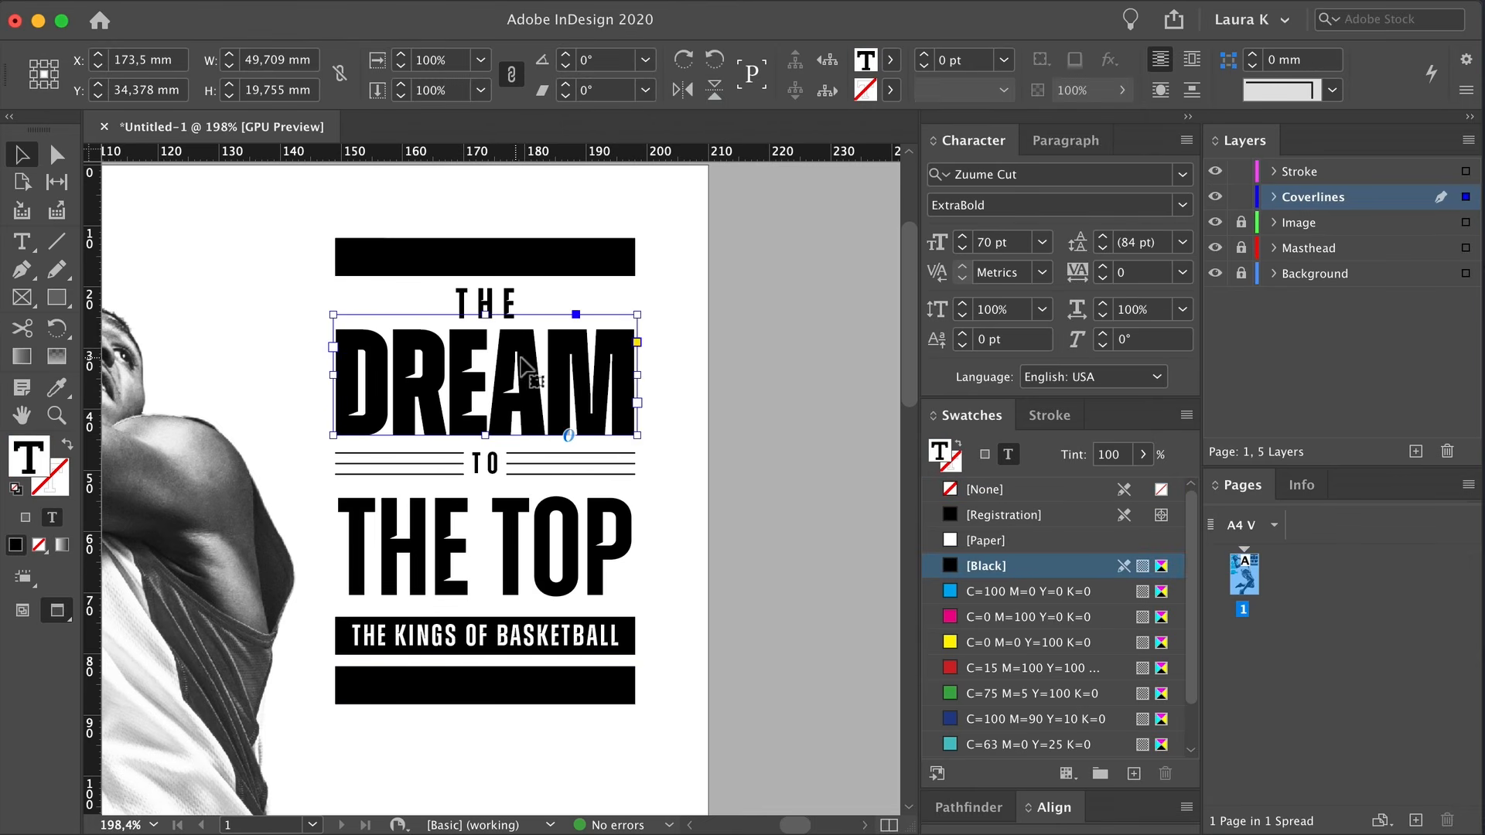
scroll(1075, 726, "down", 2)
left_click(1029, 745)
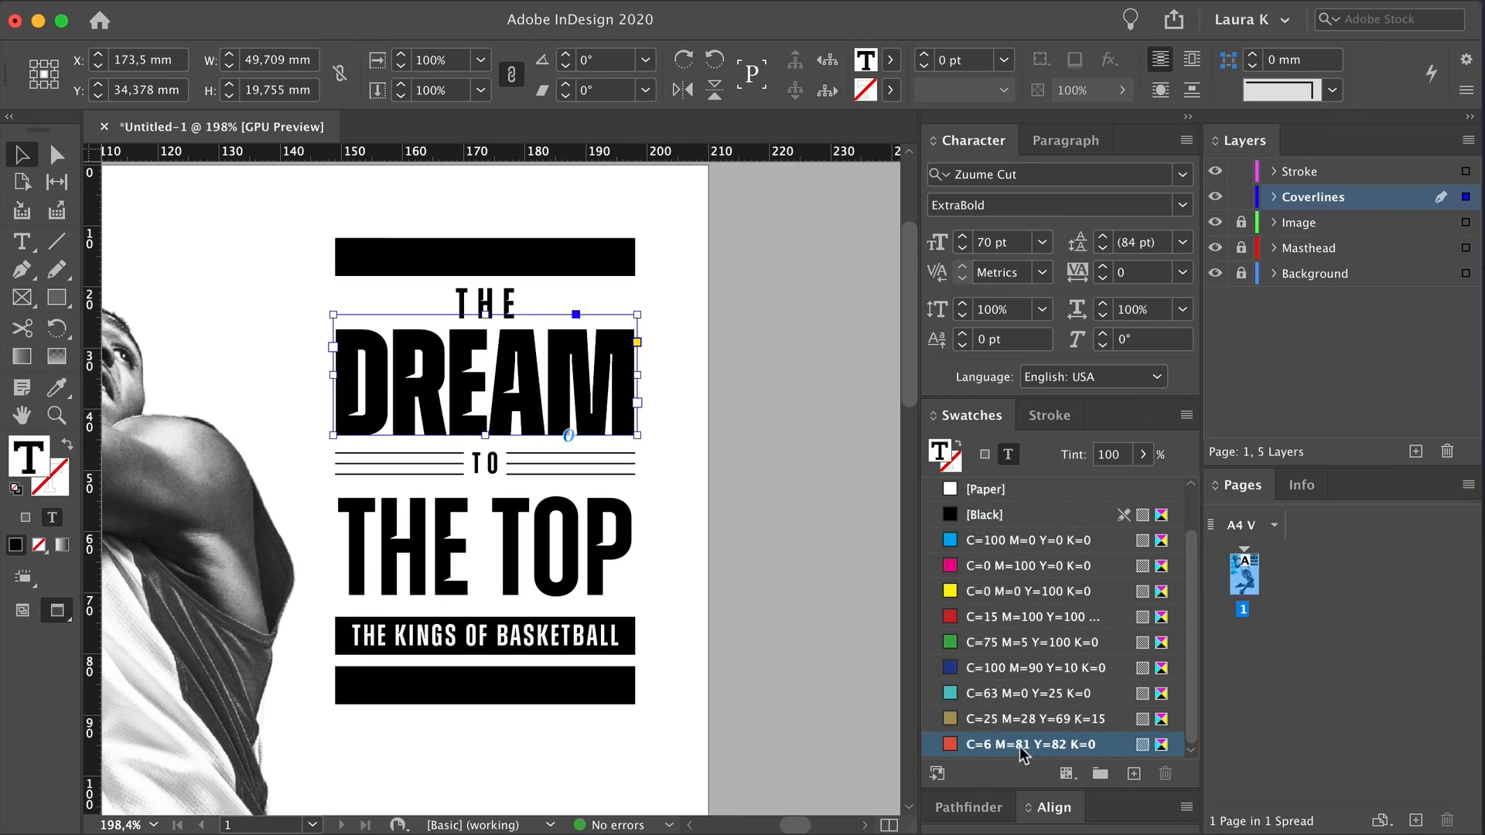
left_click(736, 512)
Fill the bar behind THE KINGS OF BASKETBALL with the gold swatch C=25 M=28 Y=69 K=15
left_click(631, 633)
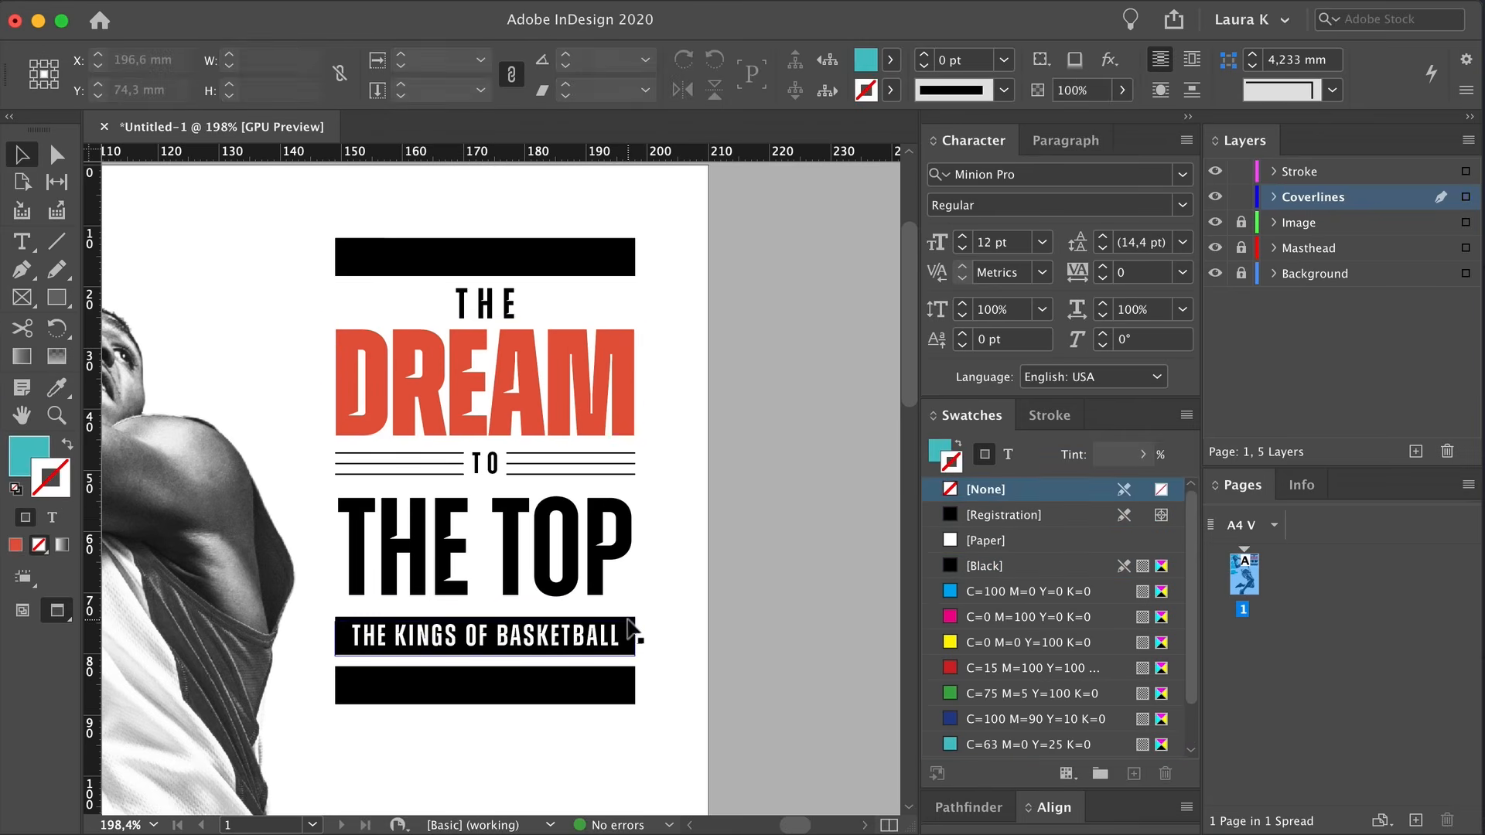
left_click(617, 639, "super")
scroll(1055, 694, "down", 2)
left_click(1049, 718)
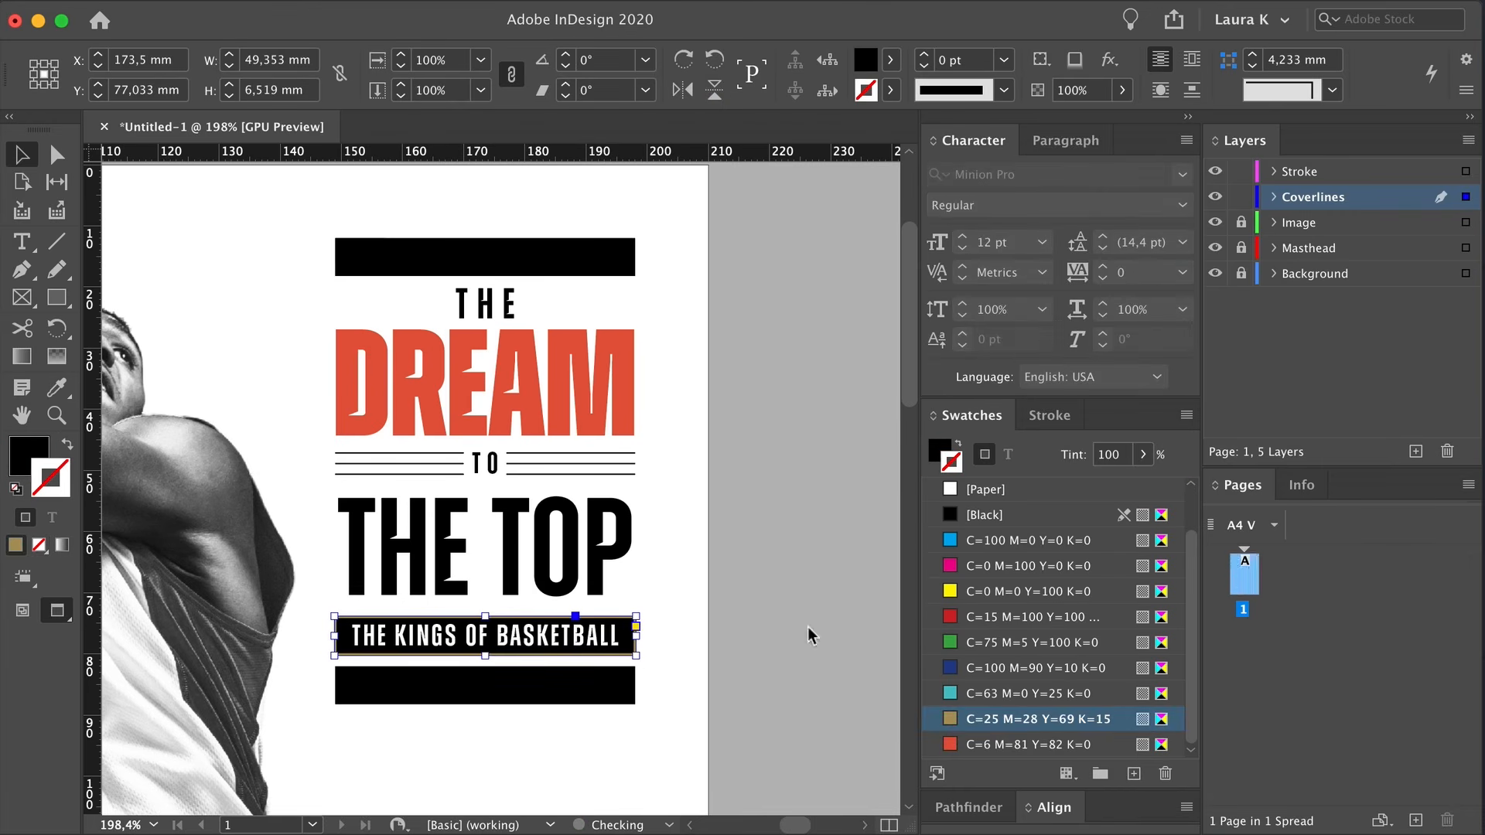
key("super+z")
key("x")
scroll(996, 696, "down", 2)
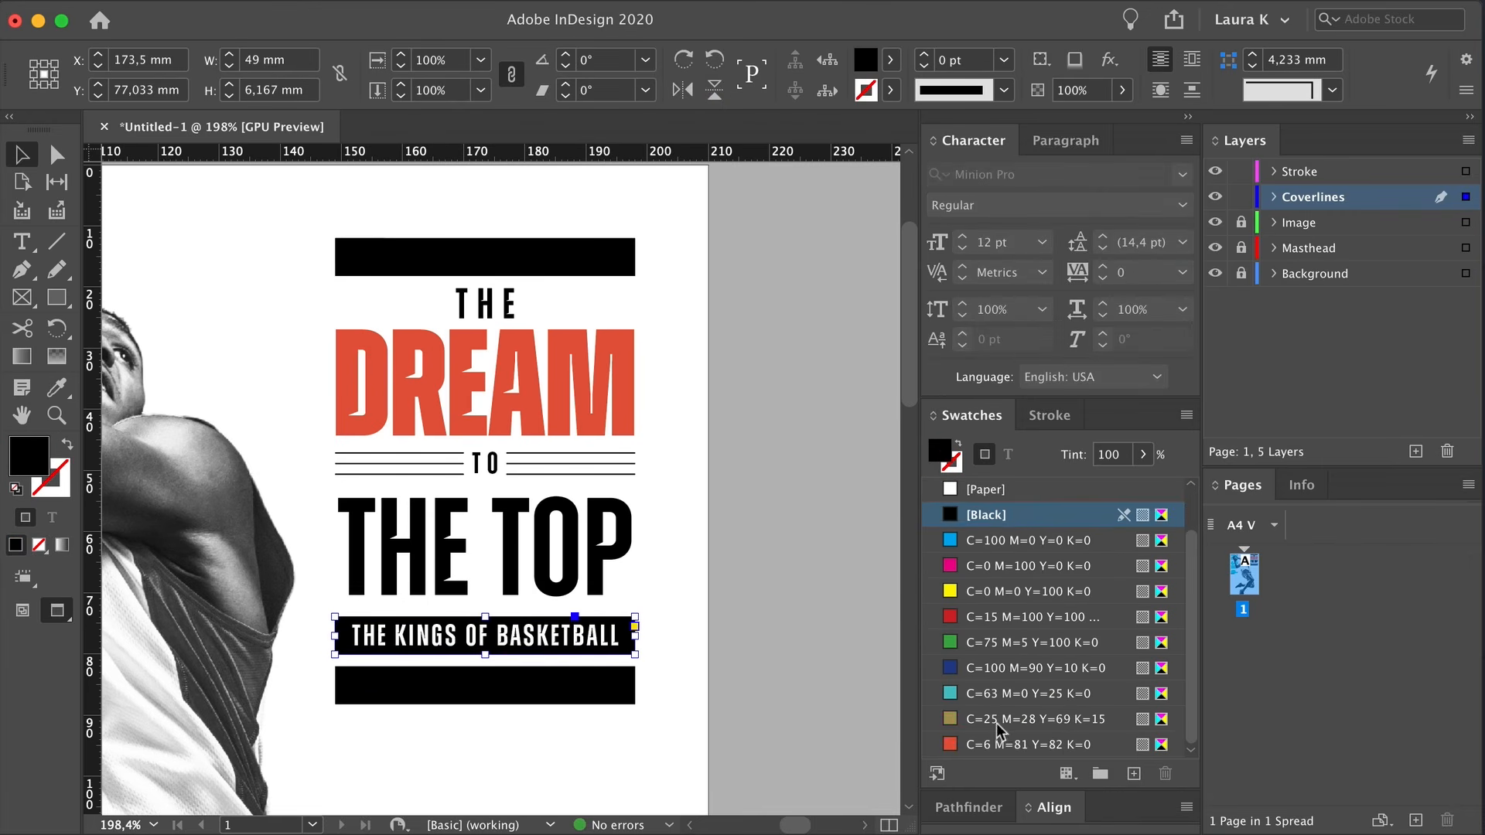
left_click(996, 718)
left_click(772, 630)
Duplicate THE KINGS OF BASKETBALL text frame below the lower black bar, make it about 20 mm tall and color its text [Black]
left_click_drag(653, 643, 487, 610)
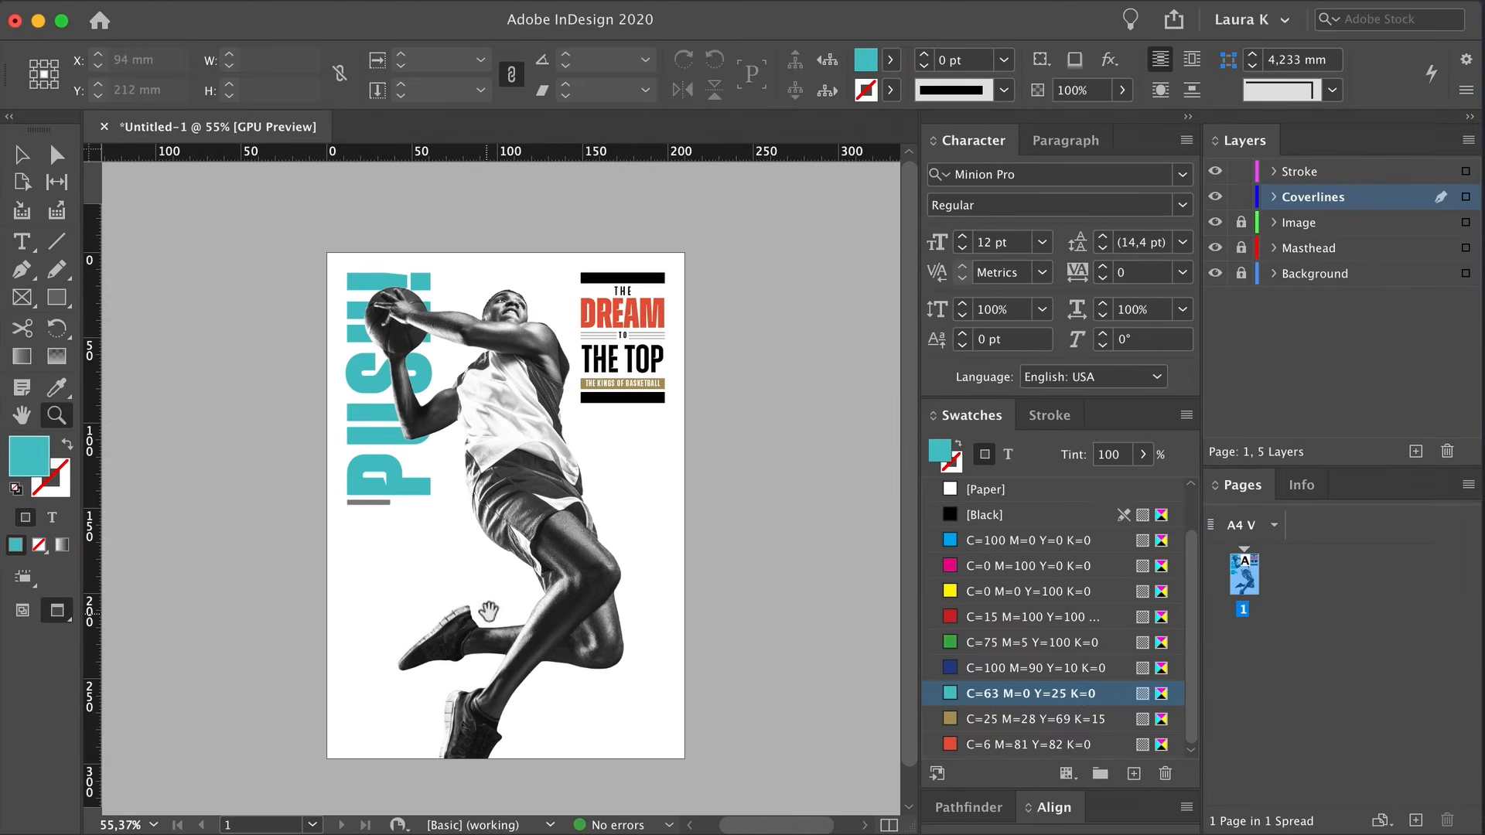
left_click_drag(612, 409, 756, 345)
left_click_drag(758, 345, 485, 636)
key("w")
double_click(495, 558)
key("super+a")
left_click(1015, 567)
key("Escape")
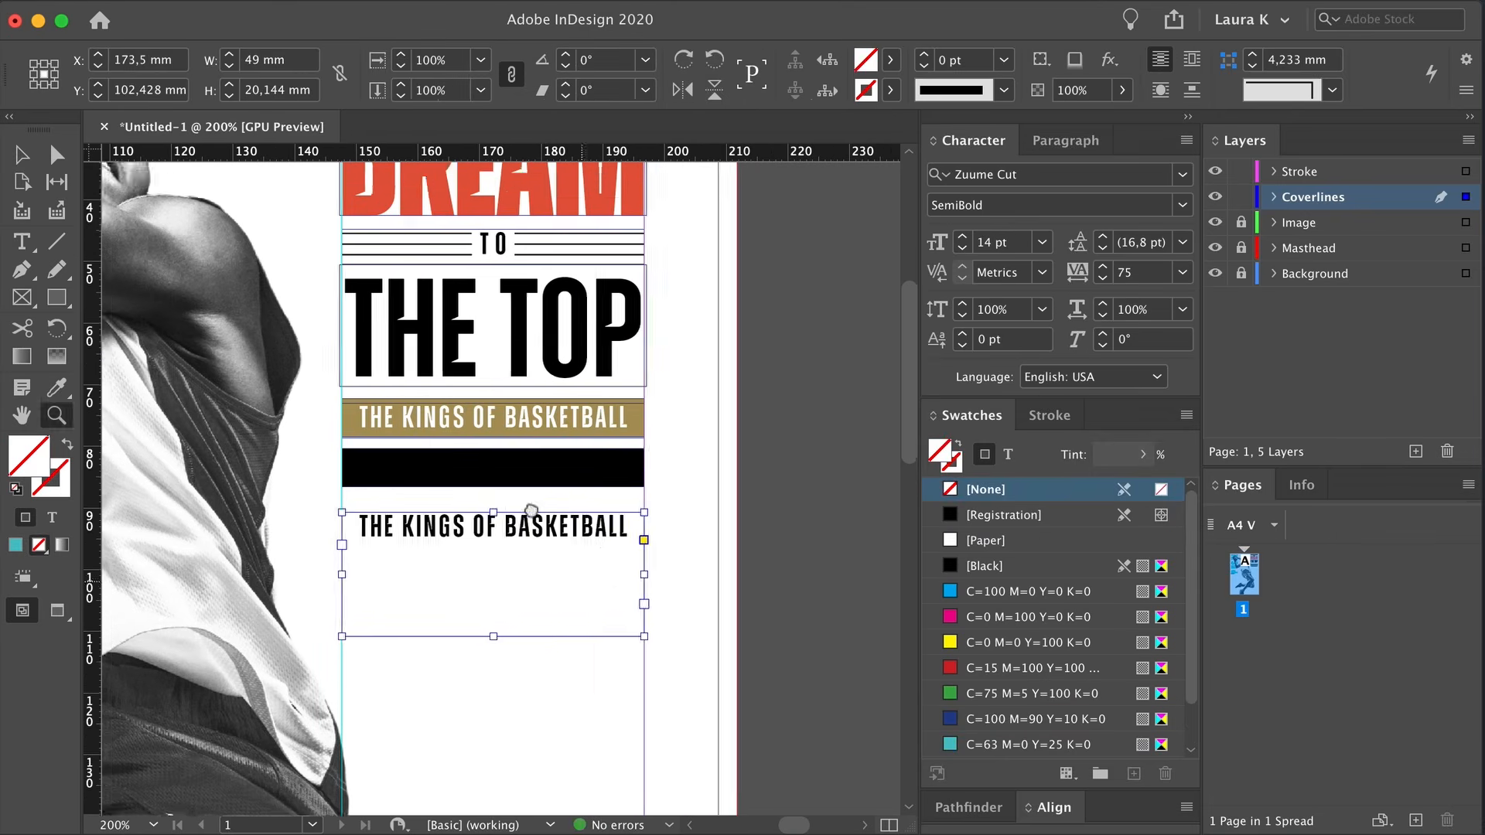
Replace the copied text below the black bar with THE OFFICIAL LIST OF THE BEST NBA PLAYERS OF ALL TIME
double_click(610, 520)
key("super+a")
type("THE OFFICIAL LIST OF THE BEST NBA PLAYERS OF")
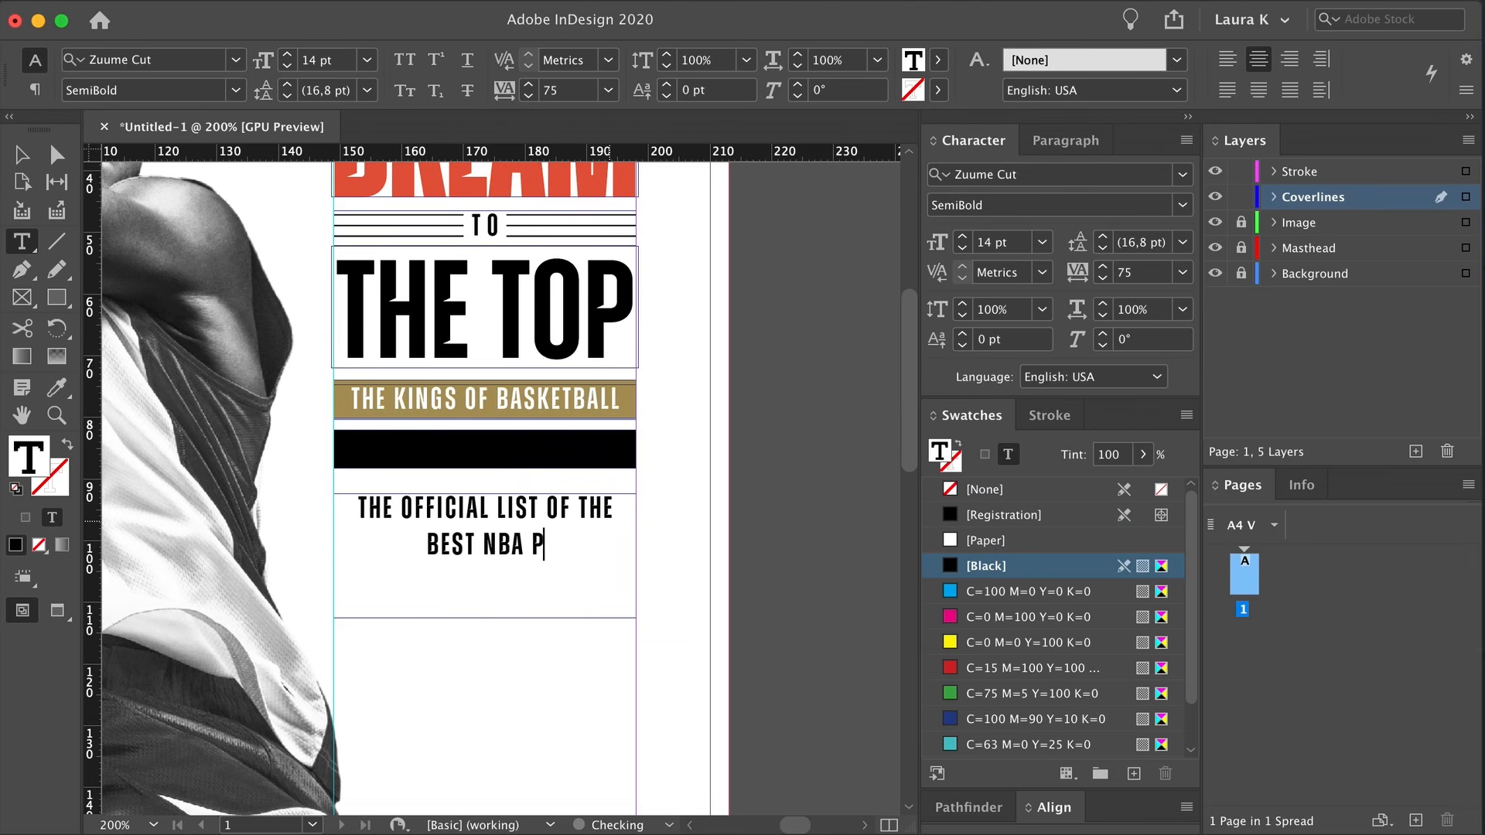
Right-align THE OFFICIAL LIST text and set it to 13,5 pt with 13 pt leading
left_click(1290, 68)
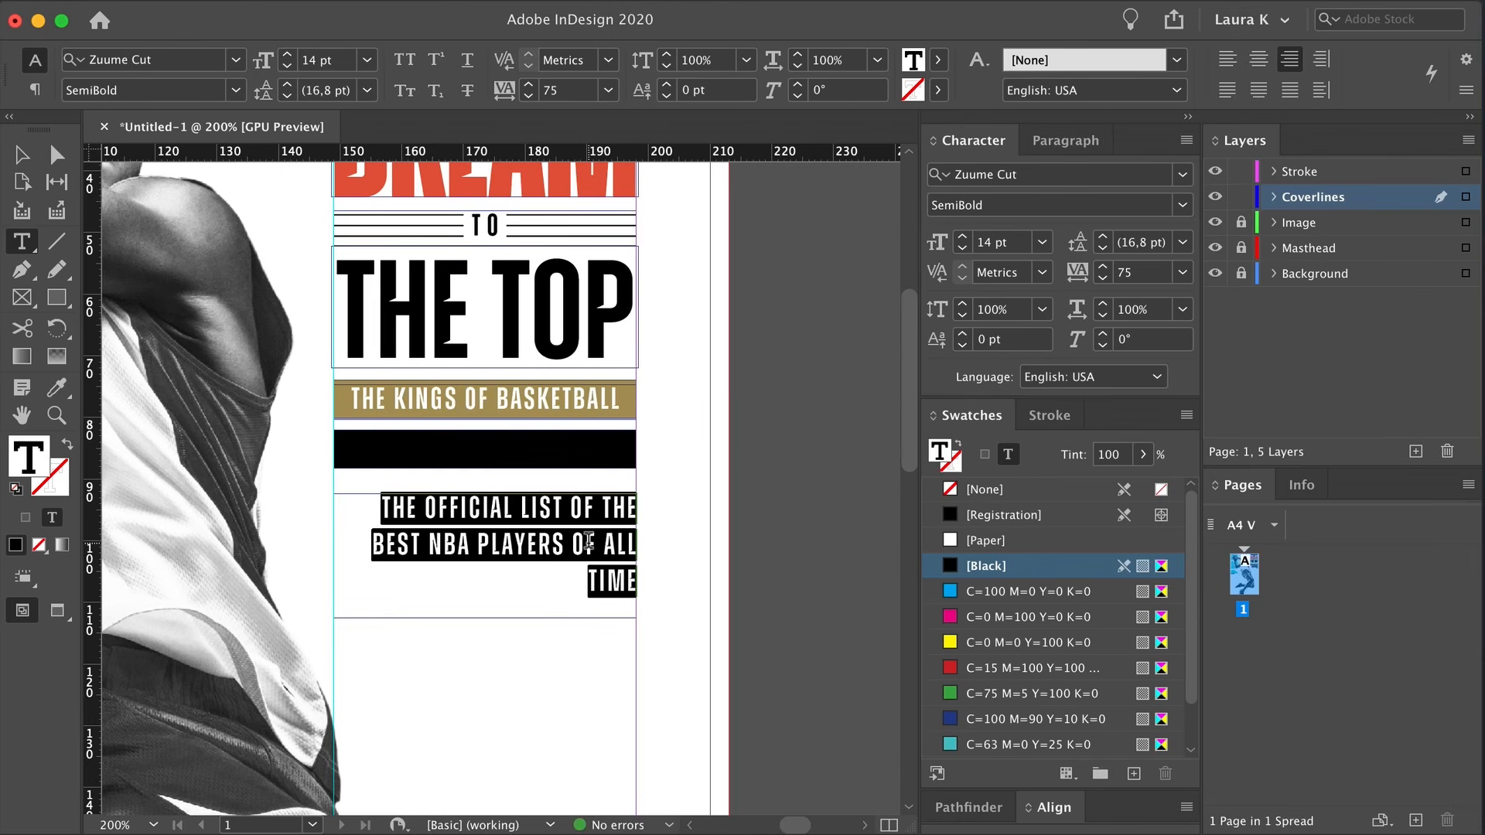
left_click(964, 248)
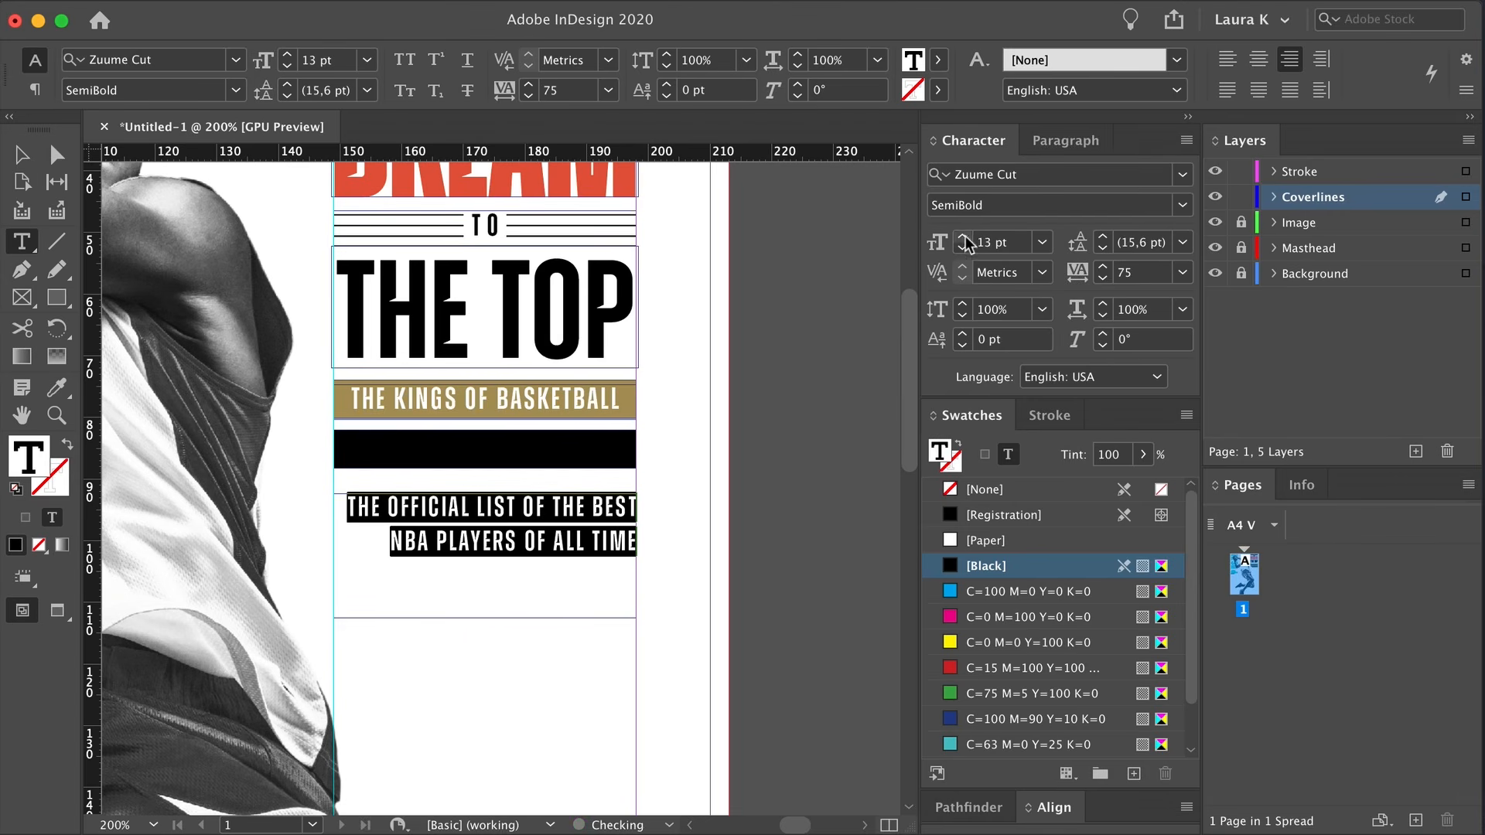
left_click(1104, 248)
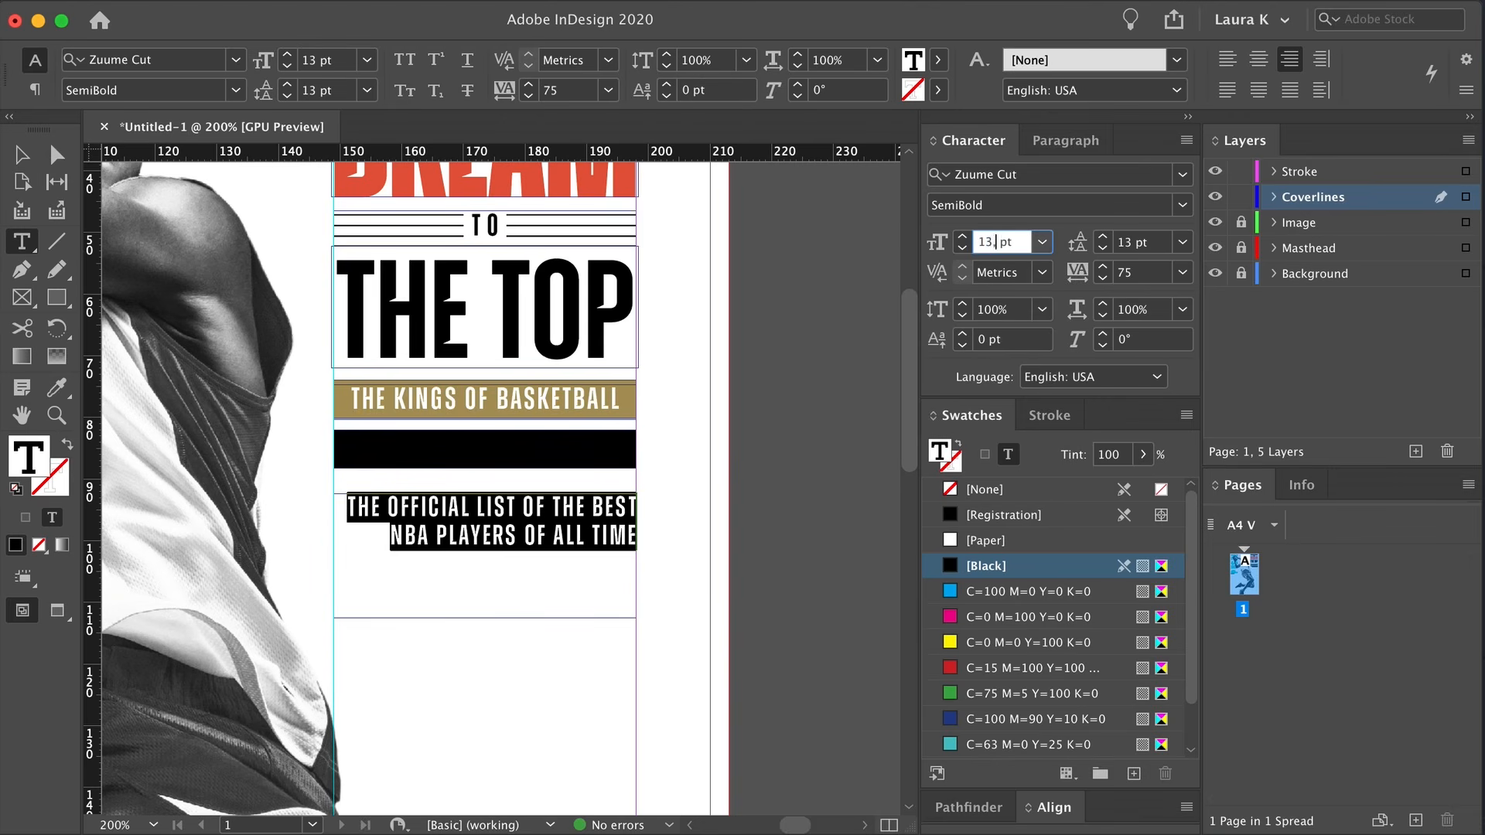
type(",5")
key("Return")
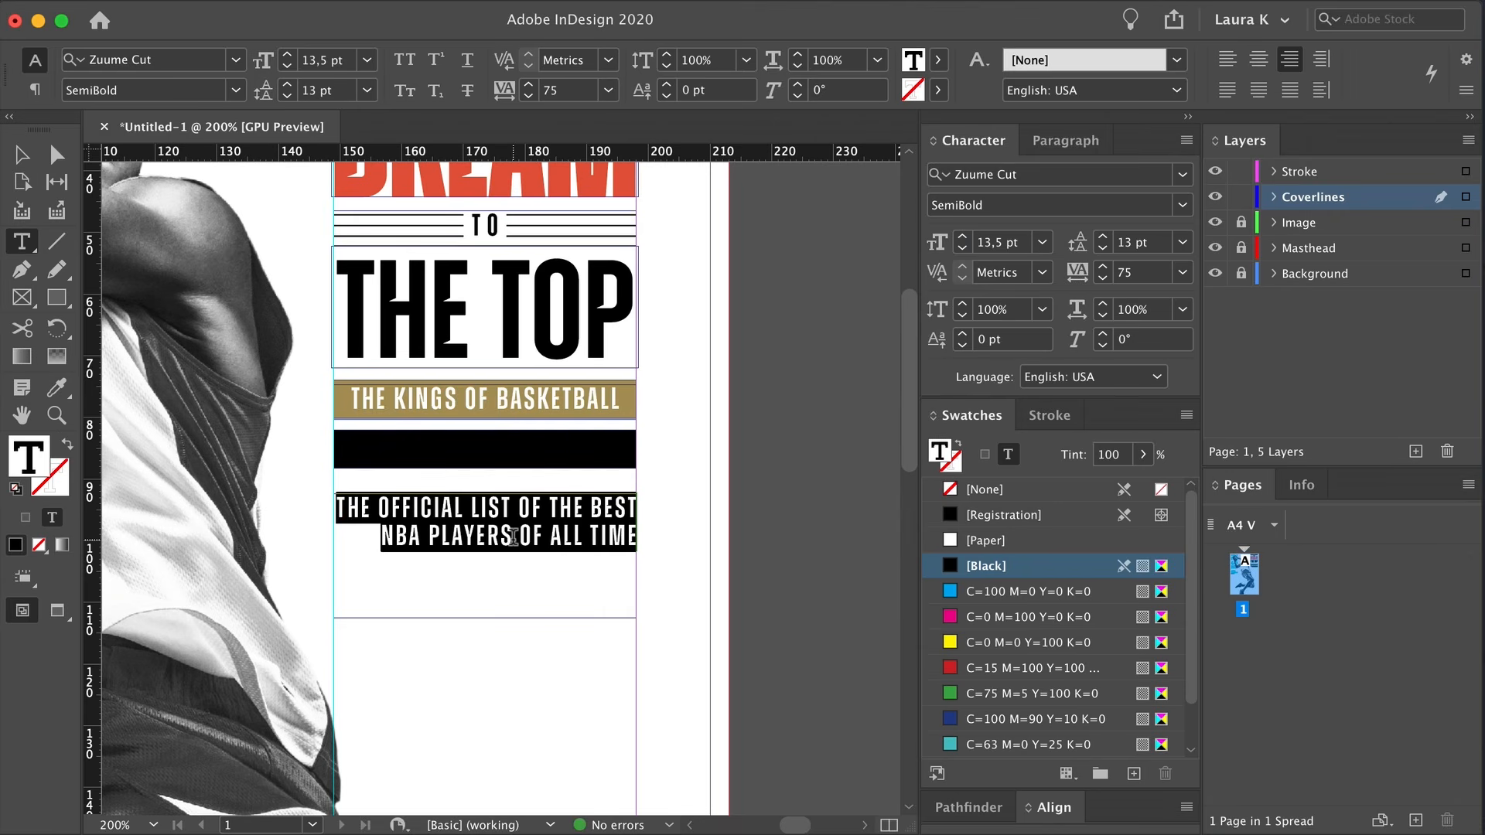
Fit THE OFFICIAL LIST frame to its text and move it up closer to the black bar
left_click(527, 532)
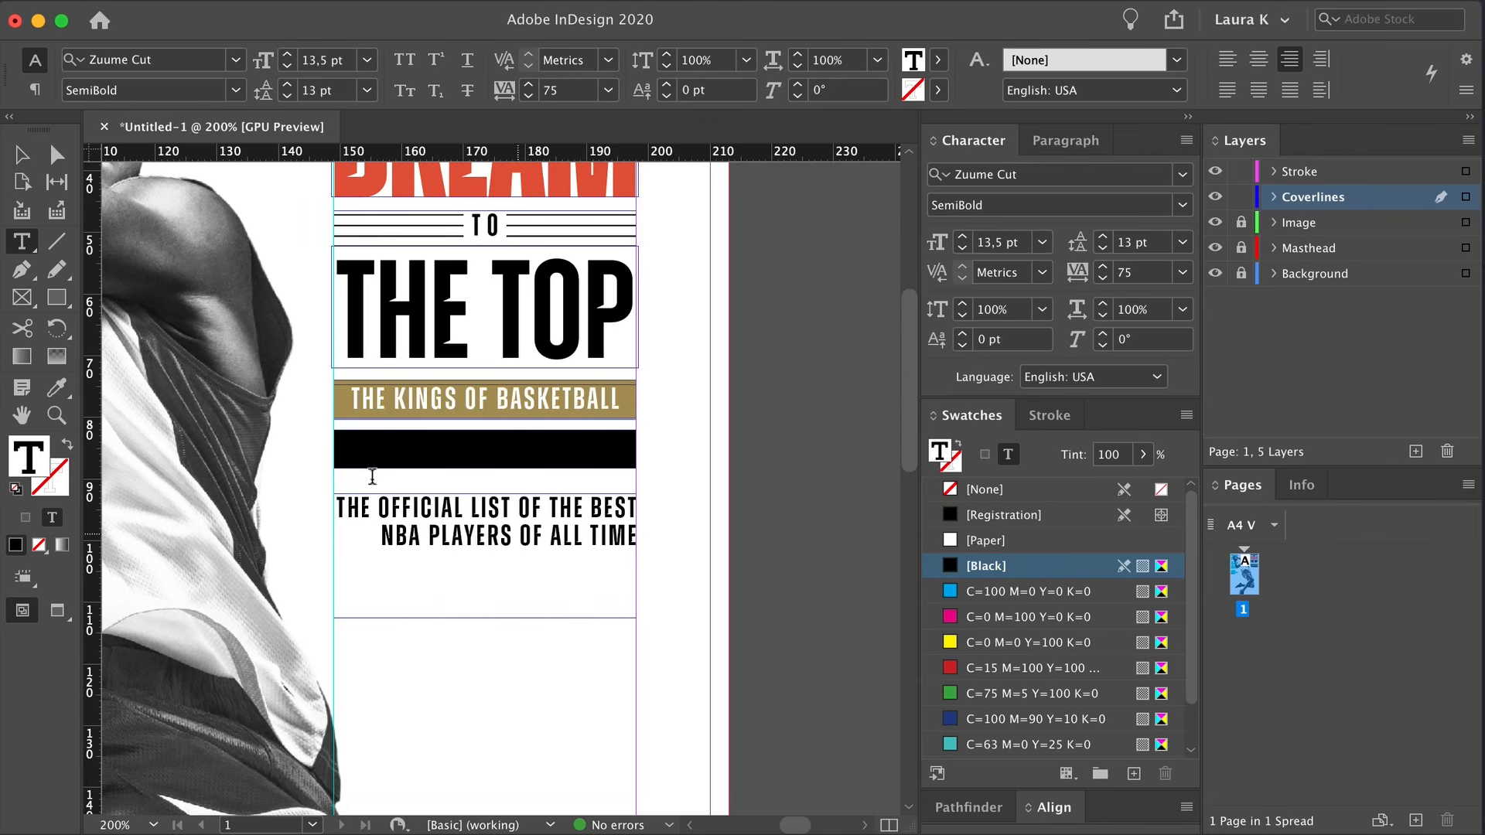
key("Escape")
double_click(488, 619)
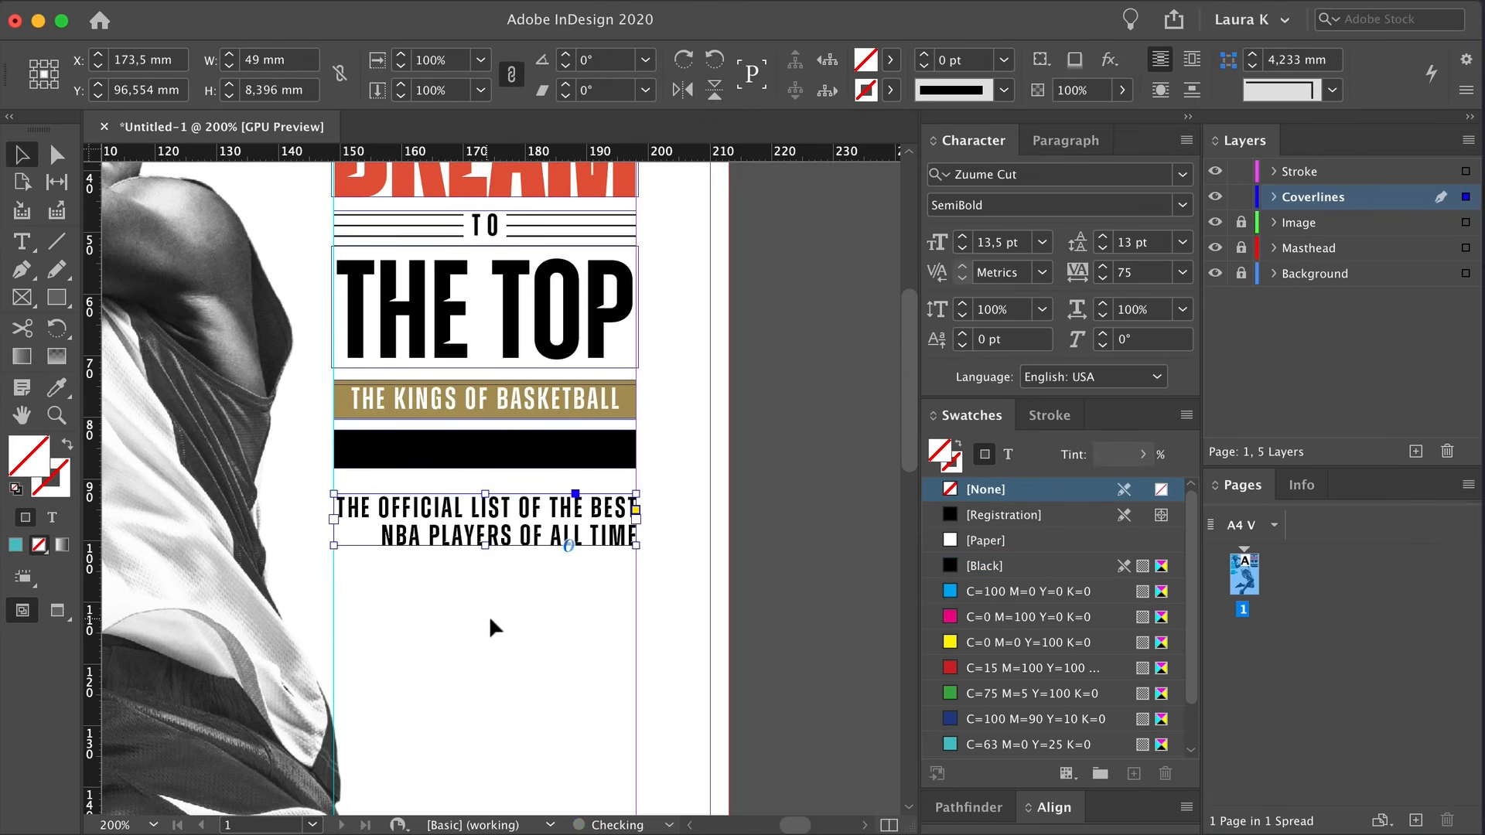
left_click(657, 550)
left_click_drag(578, 534, 577, 521)
left_click(705, 632)
scroll(706, 632, "down", 1)
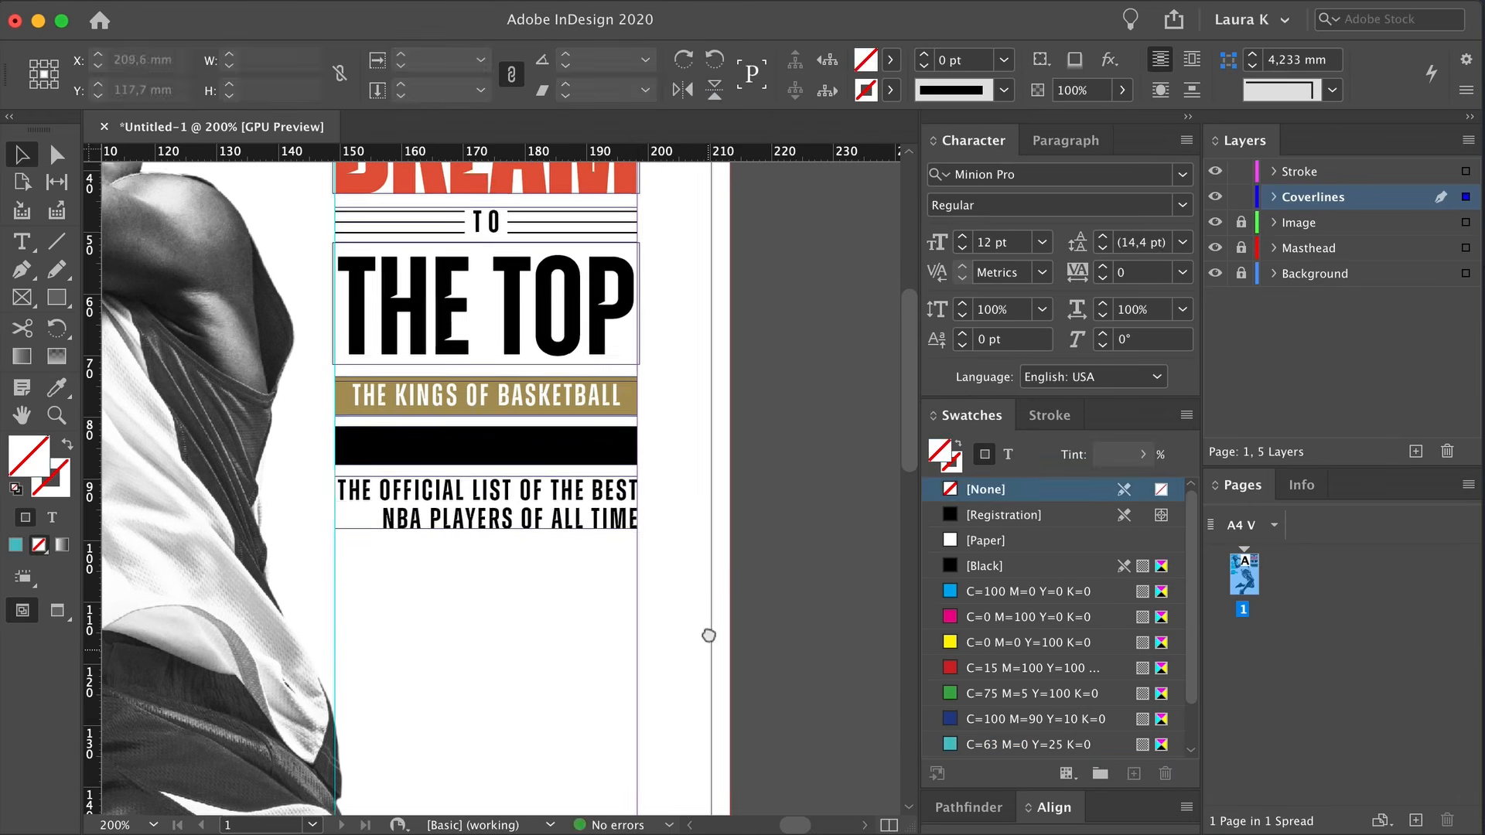
Duplicate THE TOP frame below THE OFFICIAL LIST text, extend it downward and replace its text with +100
left_click_drag(596, 267, 607, 576)
left_click_drag(488, 672, 488, 769)
double_click(531, 604)
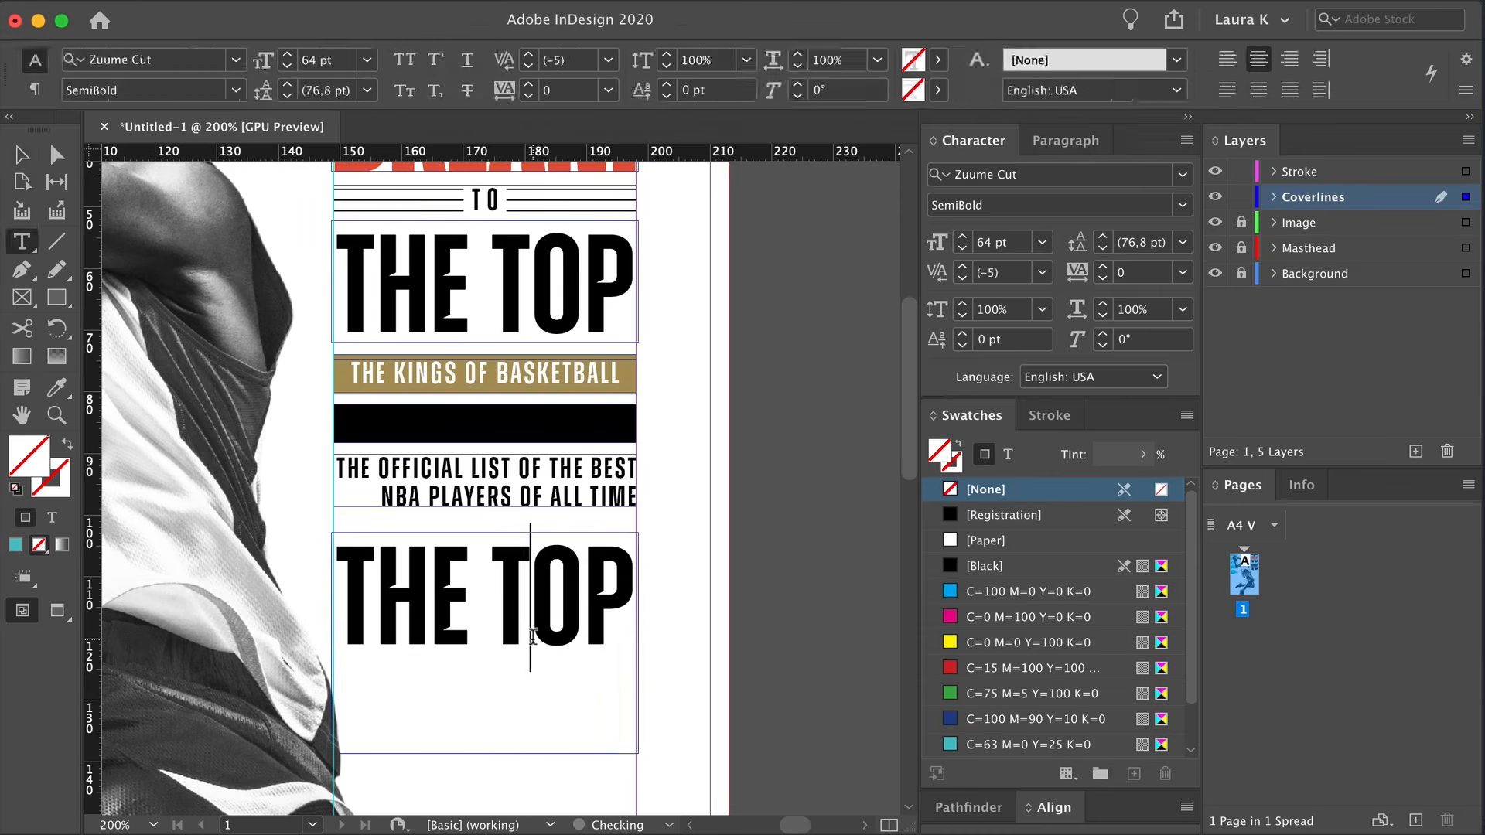
key("super+a")
type("+100")
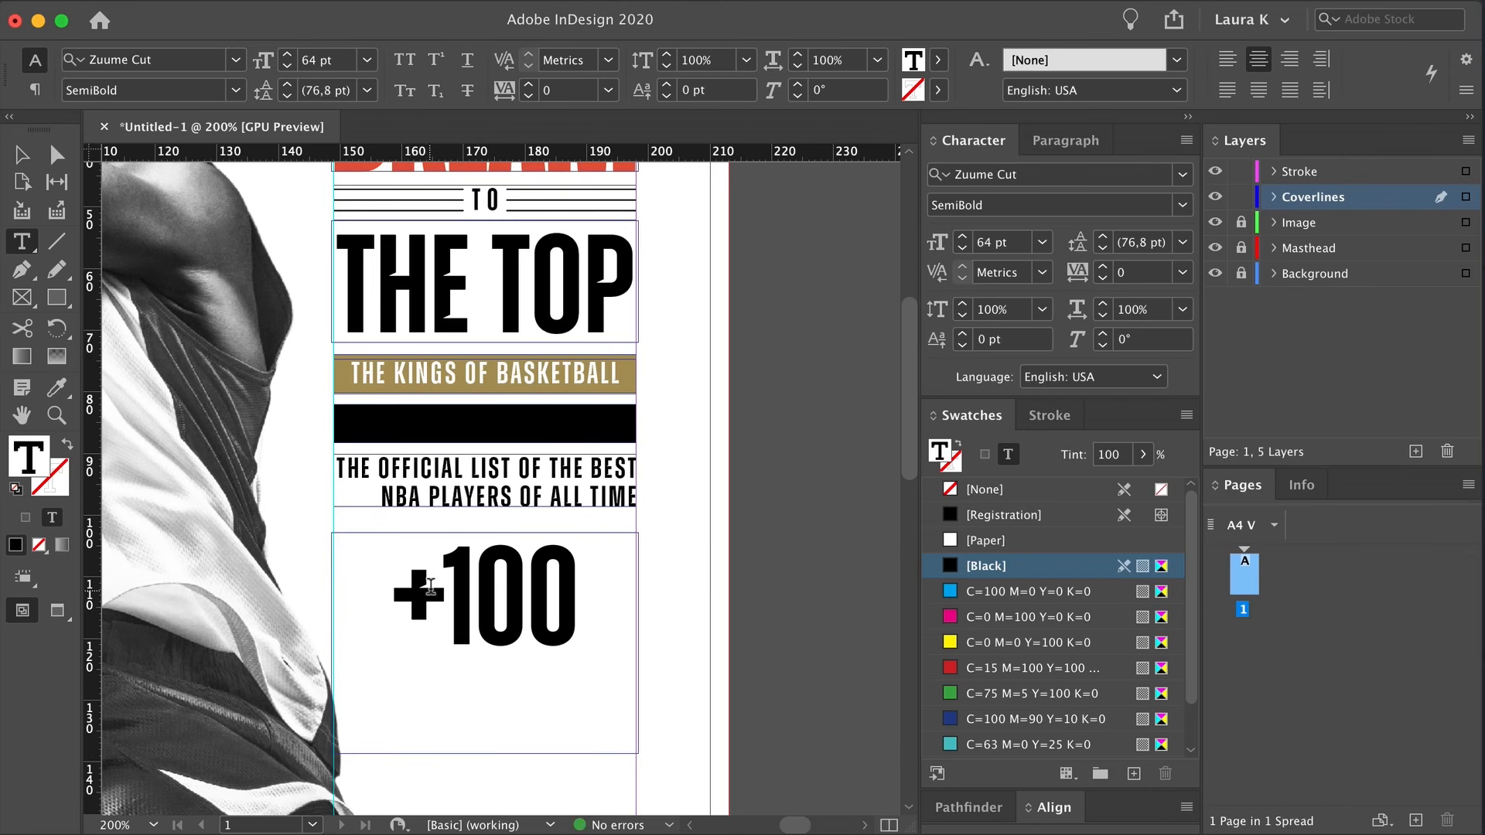
Color only the plus sign of +100 with the red swatch C=6 M=81 Y=82 K=0
left_click_drag(431, 588, 391, 588)
scroll(1037, 619, "down", 2)
left_click(1028, 744)
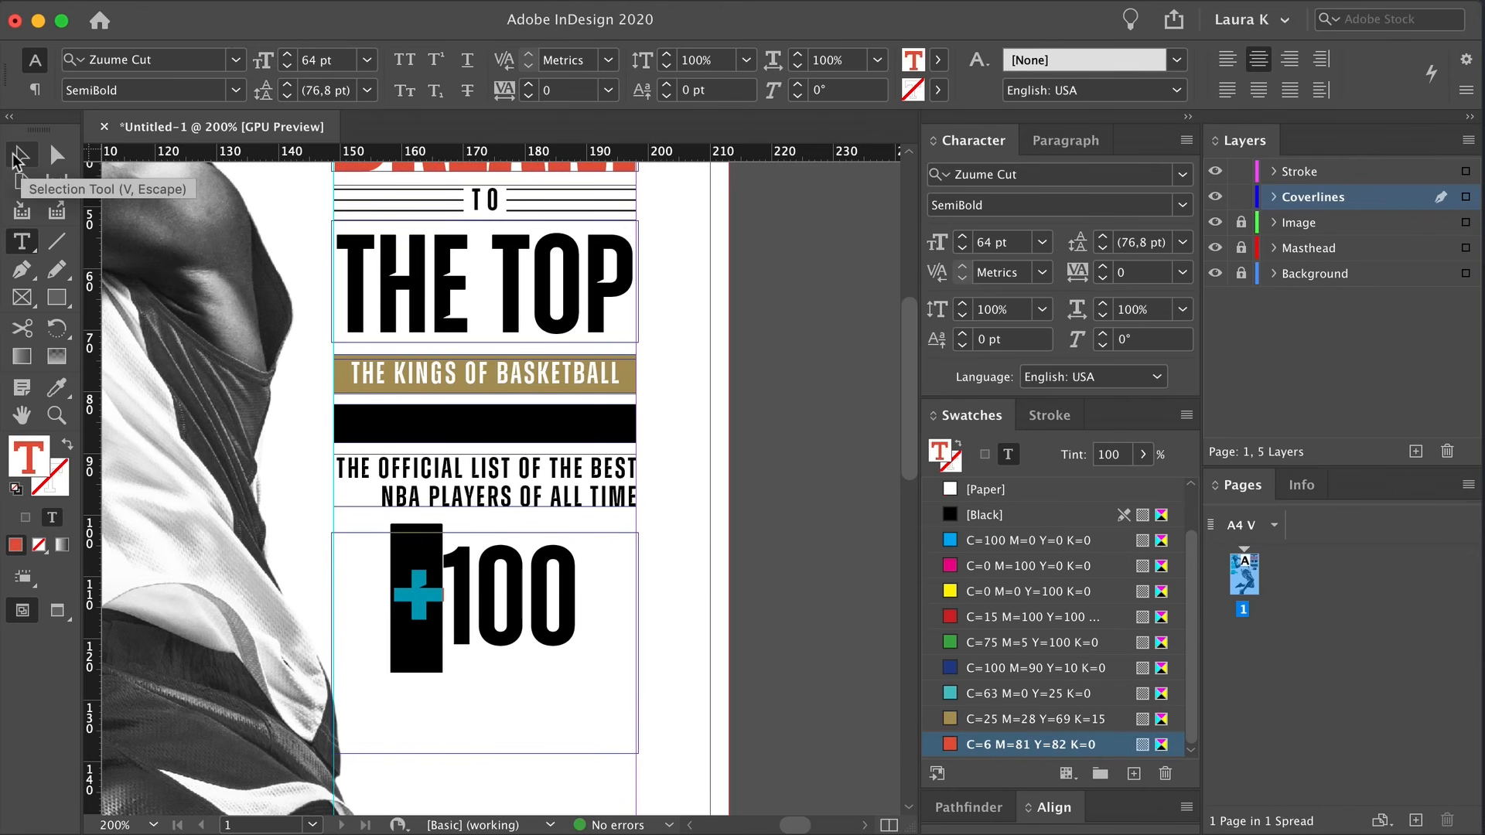
left_click(17, 161)
left_click(696, 249)
Enlarge the +100 text to 105 pt and widen its frame slightly to fit the column
double_click(474, 600)
key("super+a")
left_click(1042, 242)
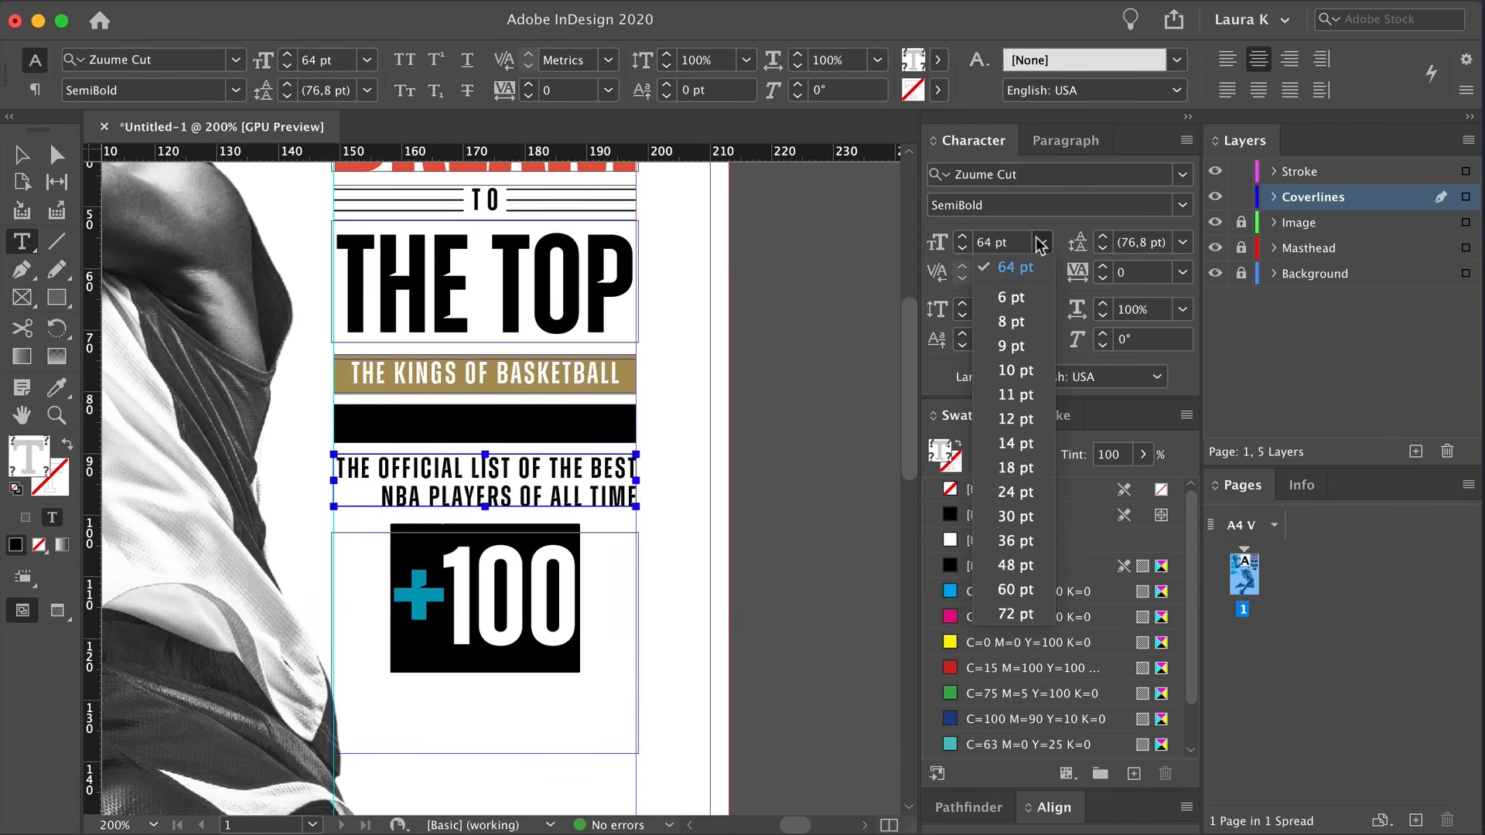
left_click(1018, 613)
left_click(1010, 242)
type("105")
key("Return")
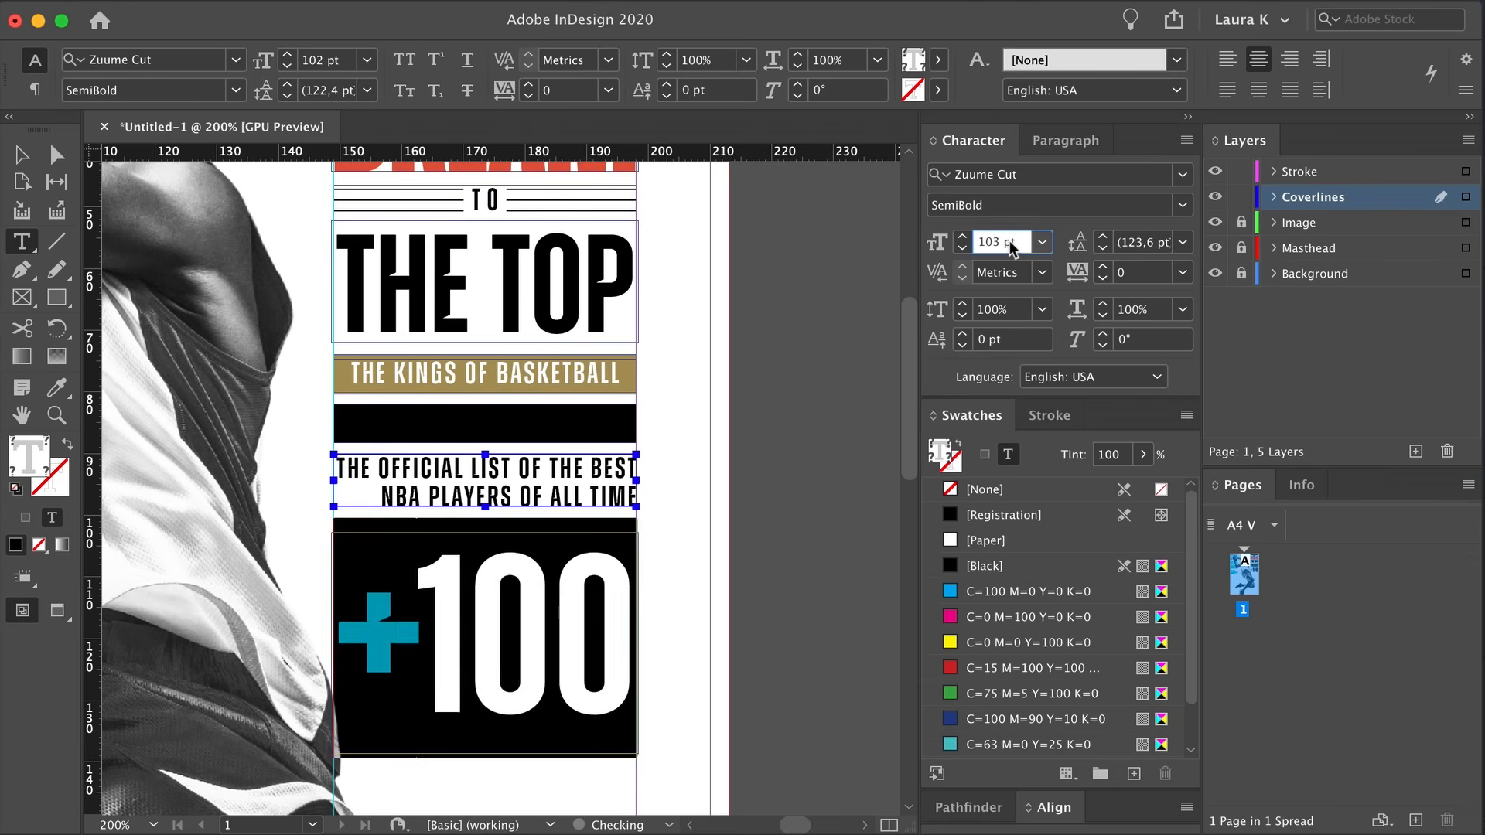
left_click(22, 154)
left_click_drag(331, 643, 329, 642)
left_click(688, 623)
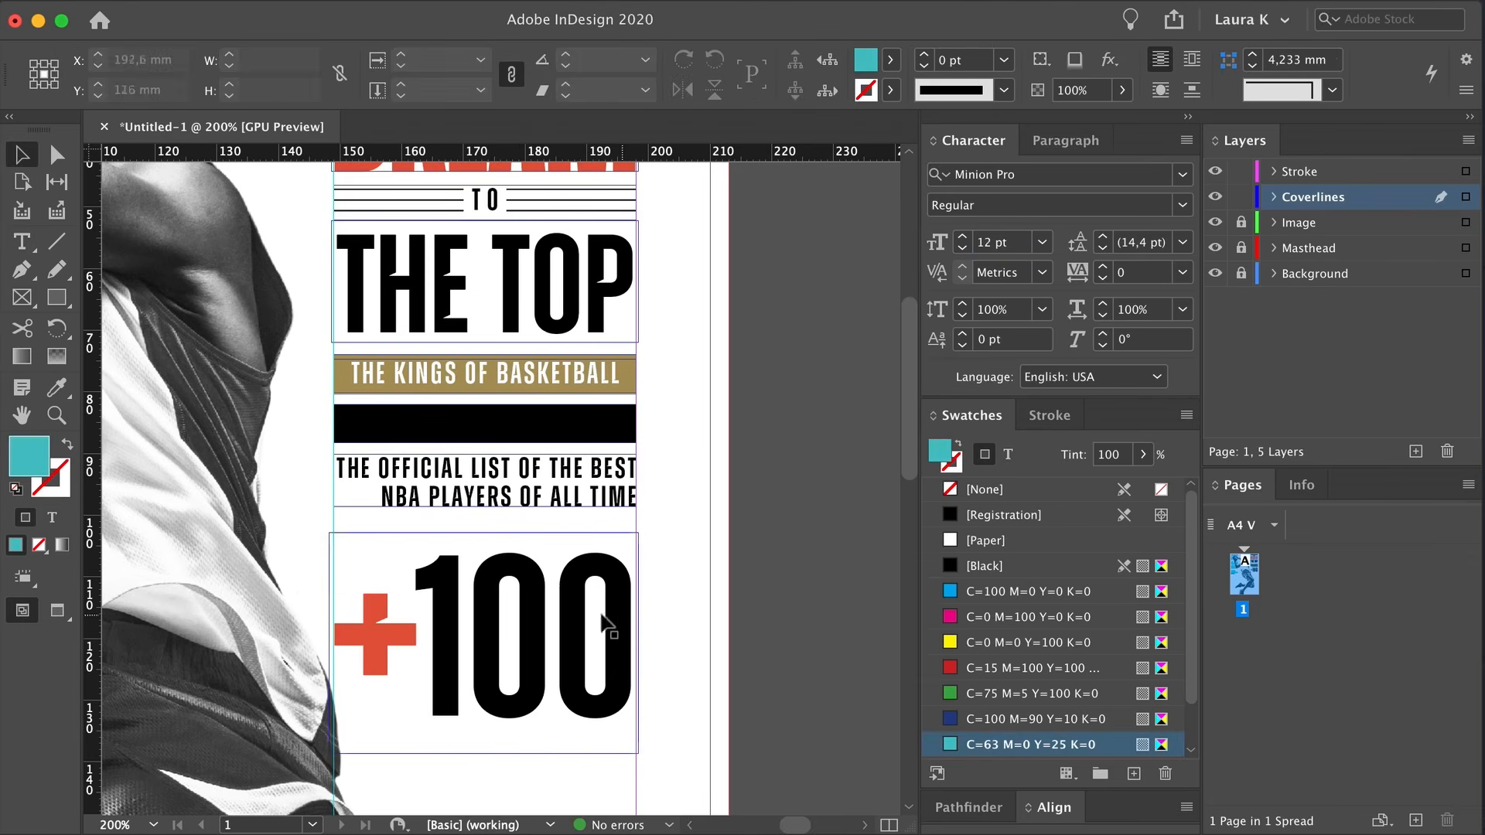
Shift +100 to line up with the column's right edge, nudge it up, and preview the page without guides
scroll(604, 615, "up", 1)
left_click(624, 609)
left_click_drag(624, 608, 634, 609)
key("shift+Up")
left_click(734, 570)
key("w")
Move THE OFFICIAL LIST text and the black bar above it slightly down to balance the spacing above +100
left_click(555, 536, "alt+super")
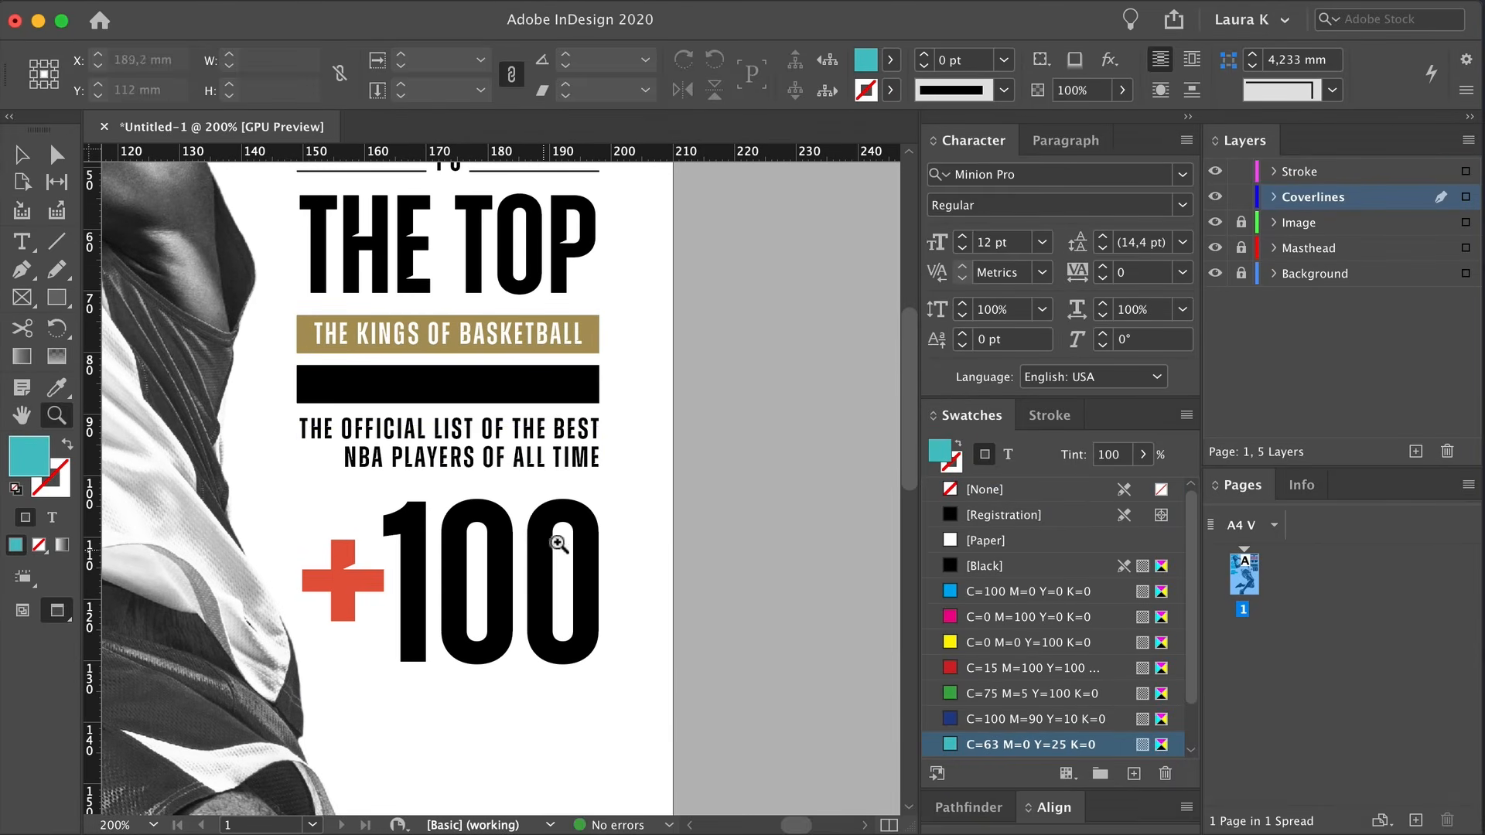
left_click_drag(539, 454, 540, 467)
left_click(718, 462)
left_click_drag(718, 462, 729, 454)
left_click_drag(587, 388, 588, 394)
left_click(697, 396)
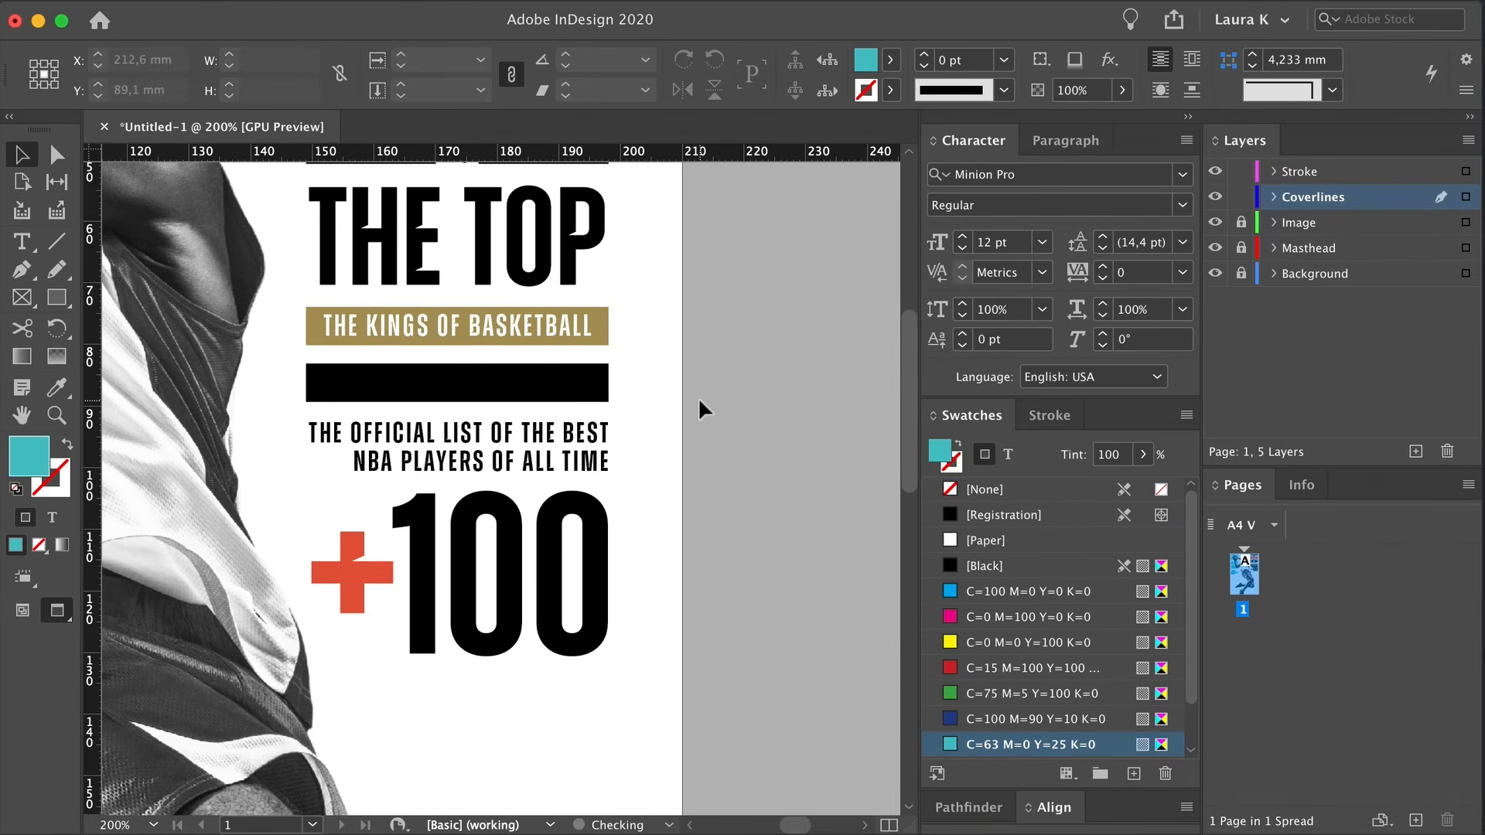
Duplicate THE OFFICIAL LIST text frame below +100 and replace its text with PLAYERS PROFILED
left_click_drag(720, 390, 739, 297)
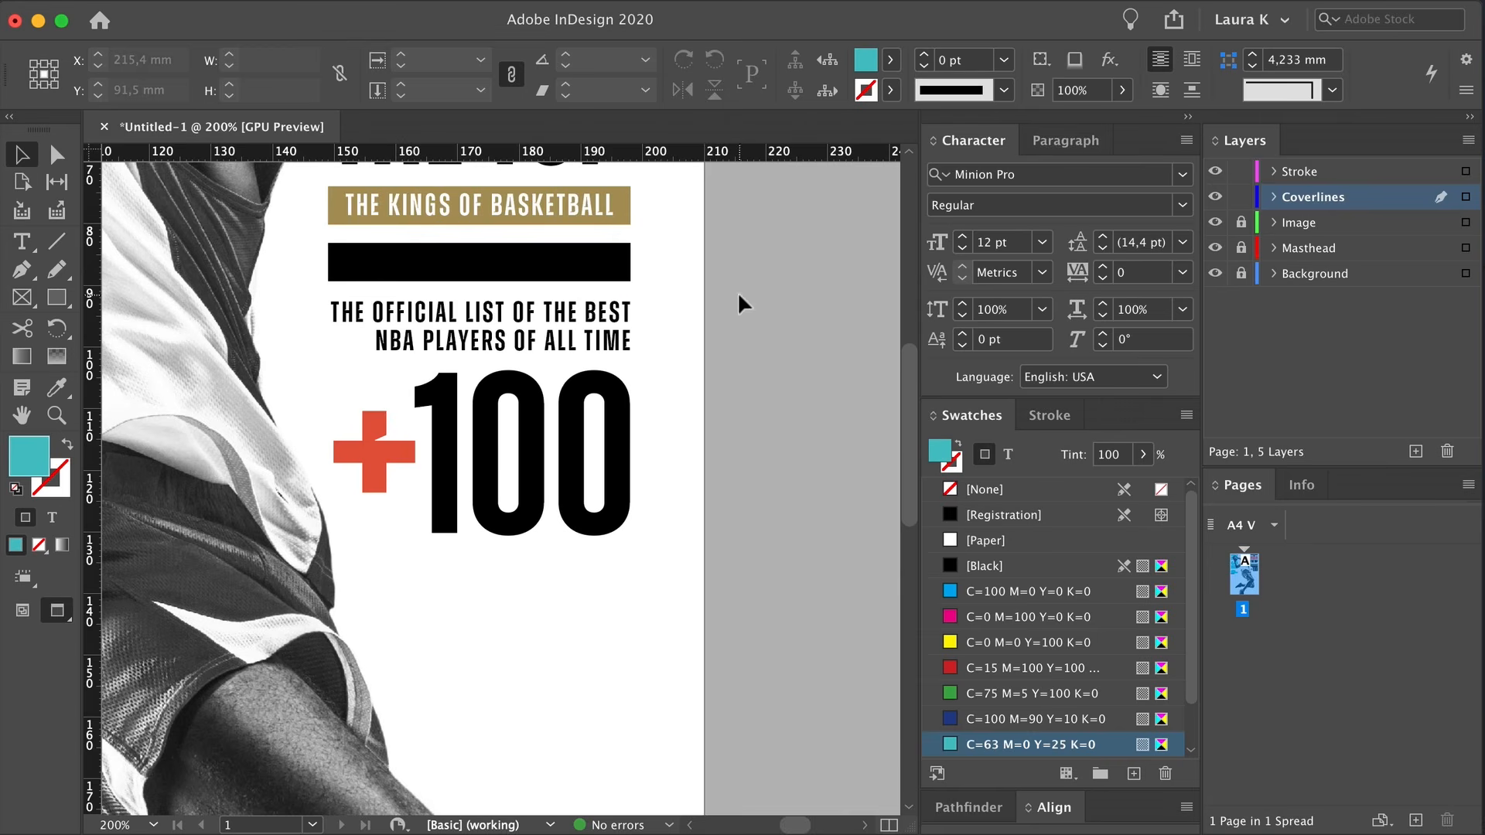
left_click_drag(590, 321, 622, 575)
triple_click(622, 576)
key("super+a")
type("PLA")
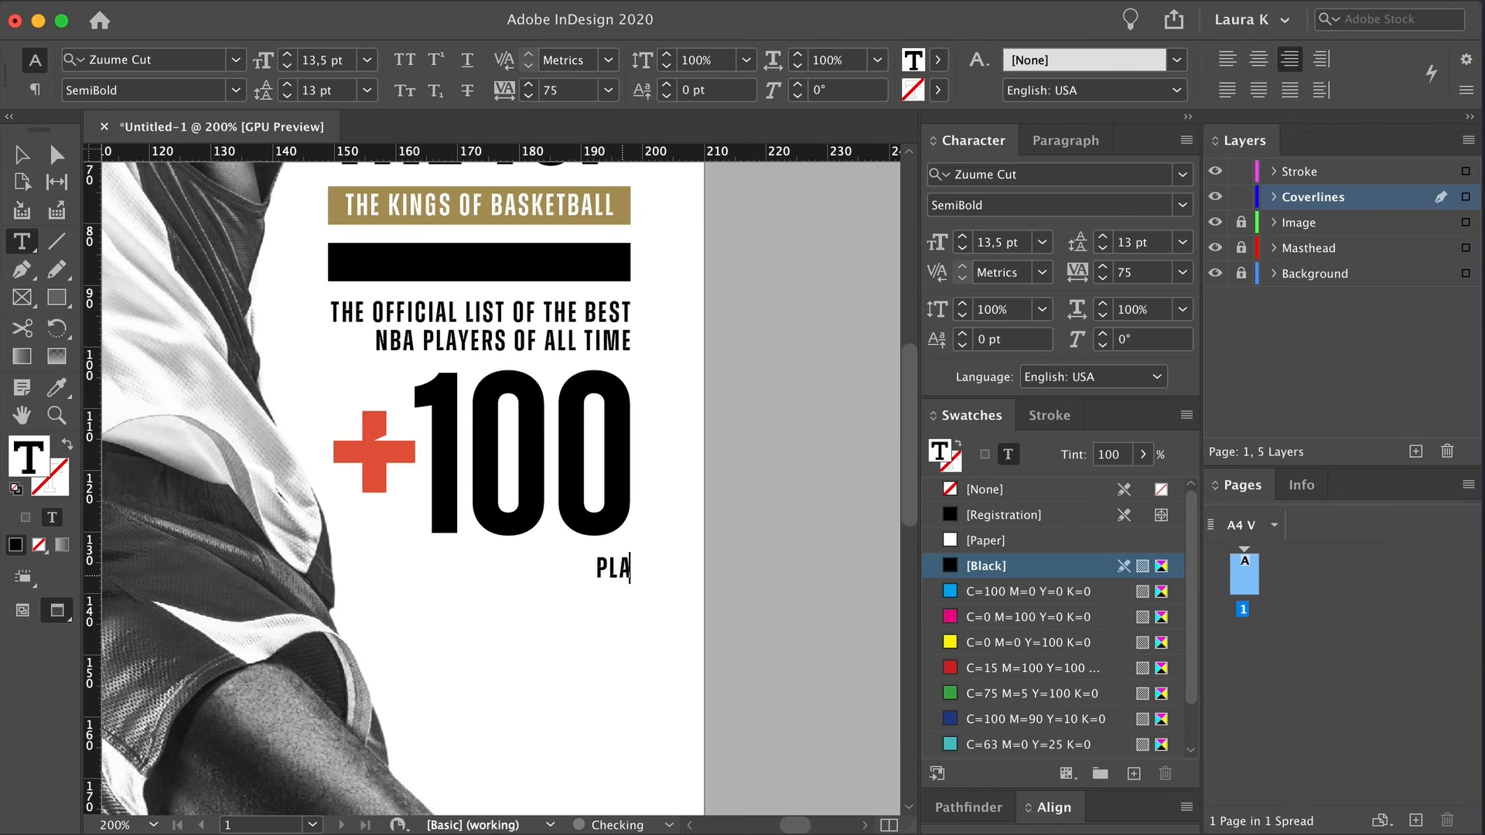
type("YERS PROFILED")
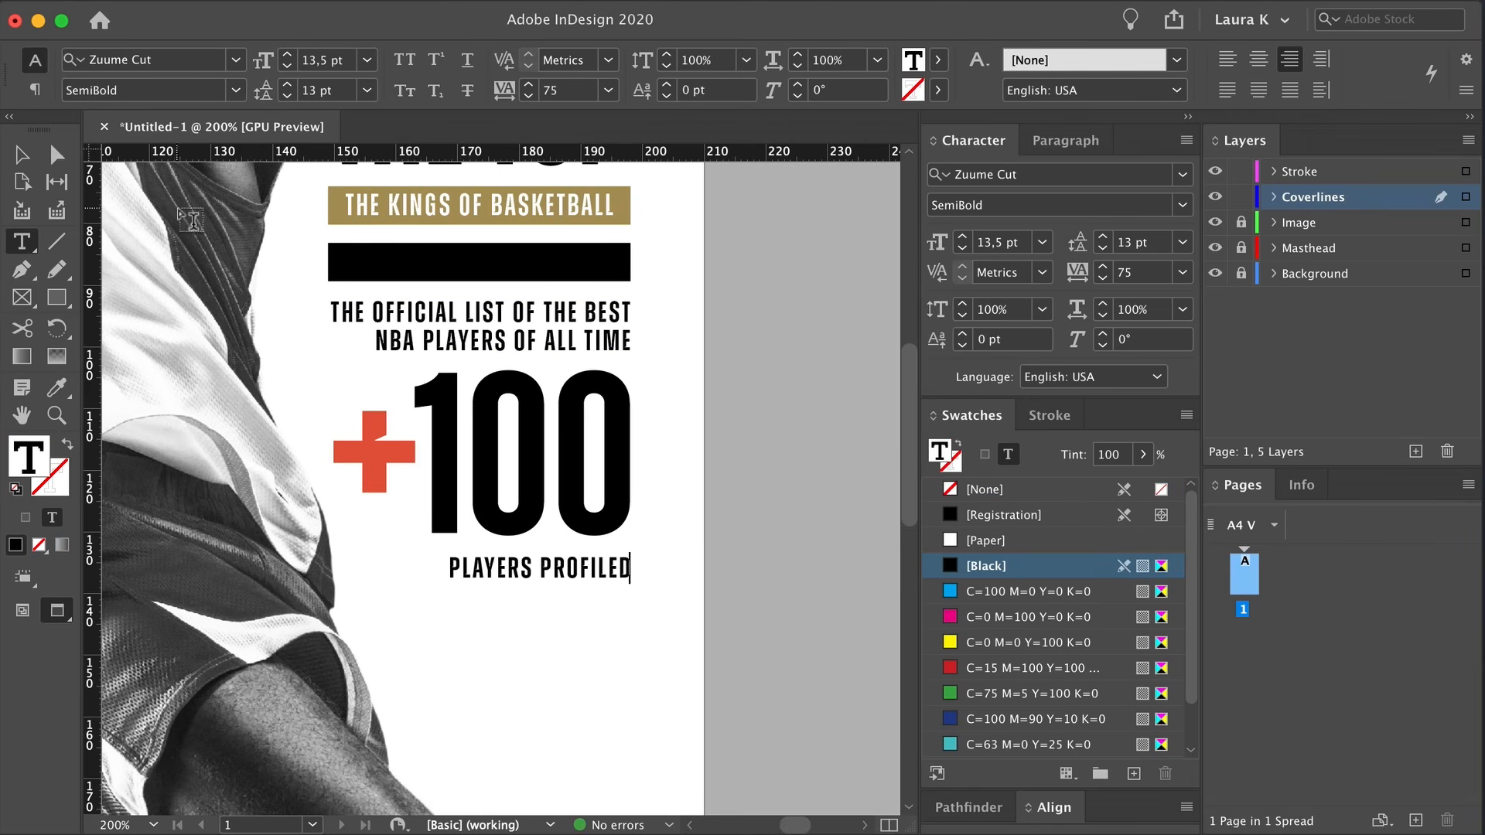
Set the tracking of the PLAYERS PROFILED text to 200
key("super+a")
left_click(1182, 272)
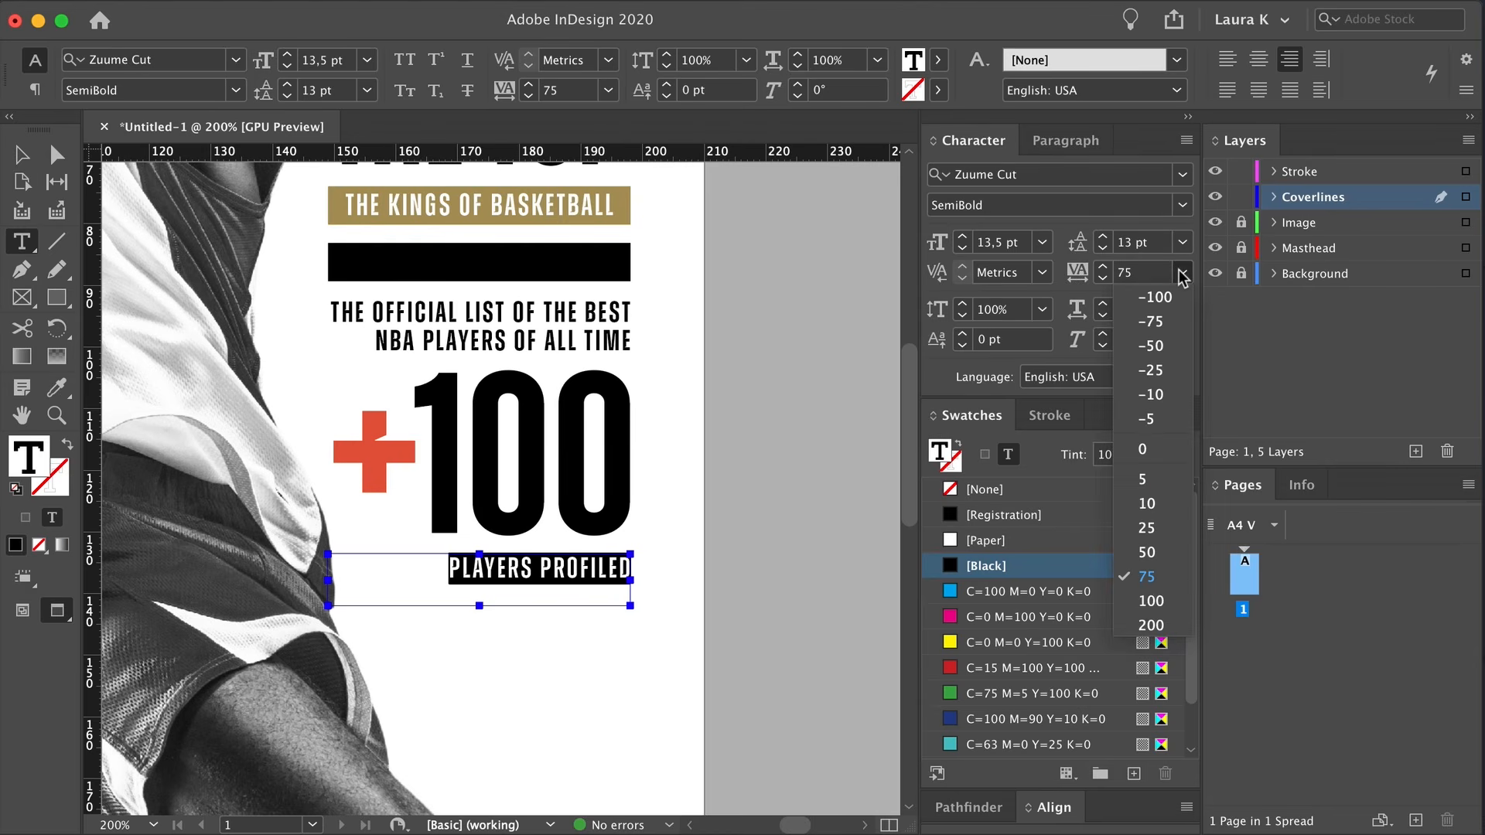
left_click(1151, 625)
key("Escape")
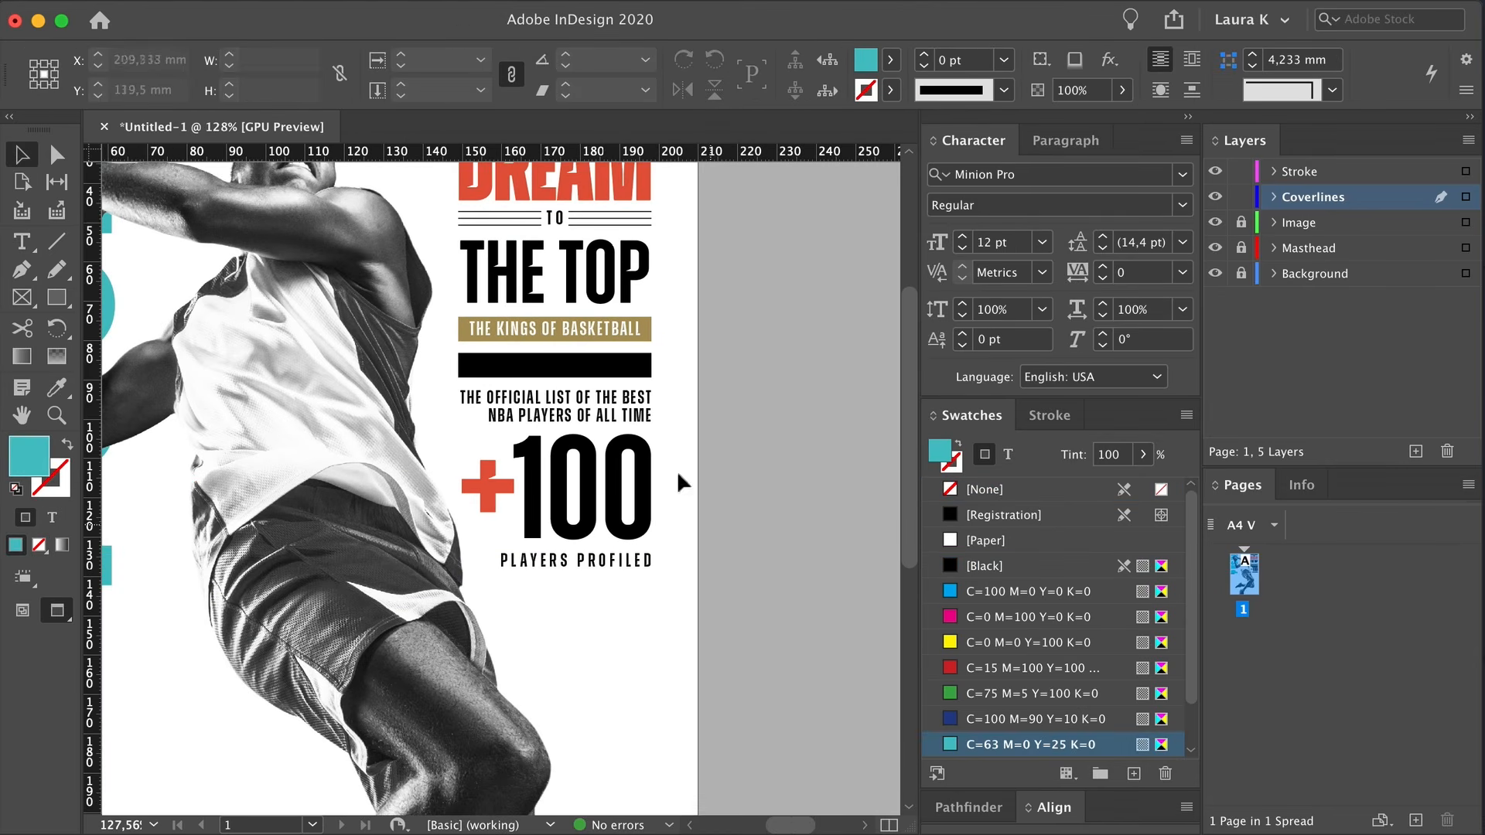
Duplicate the black bar above THE OFFICIAL LIST and place the copy directly below PLAYERS PROFILED
left_click_drag(631, 370, 631, 594)
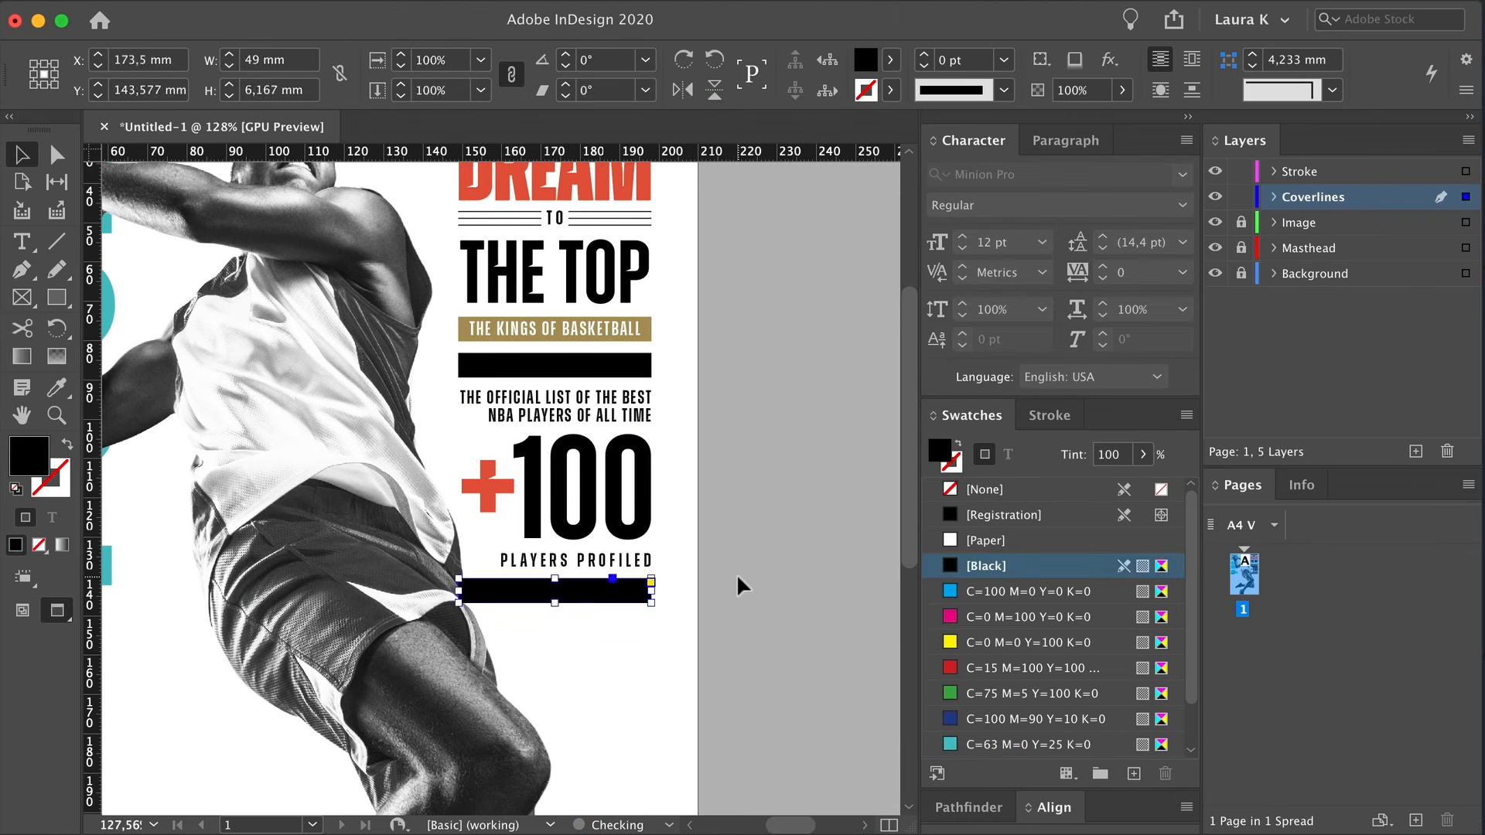
left_click(737, 574)
scroll(567, 683, "down", 3)
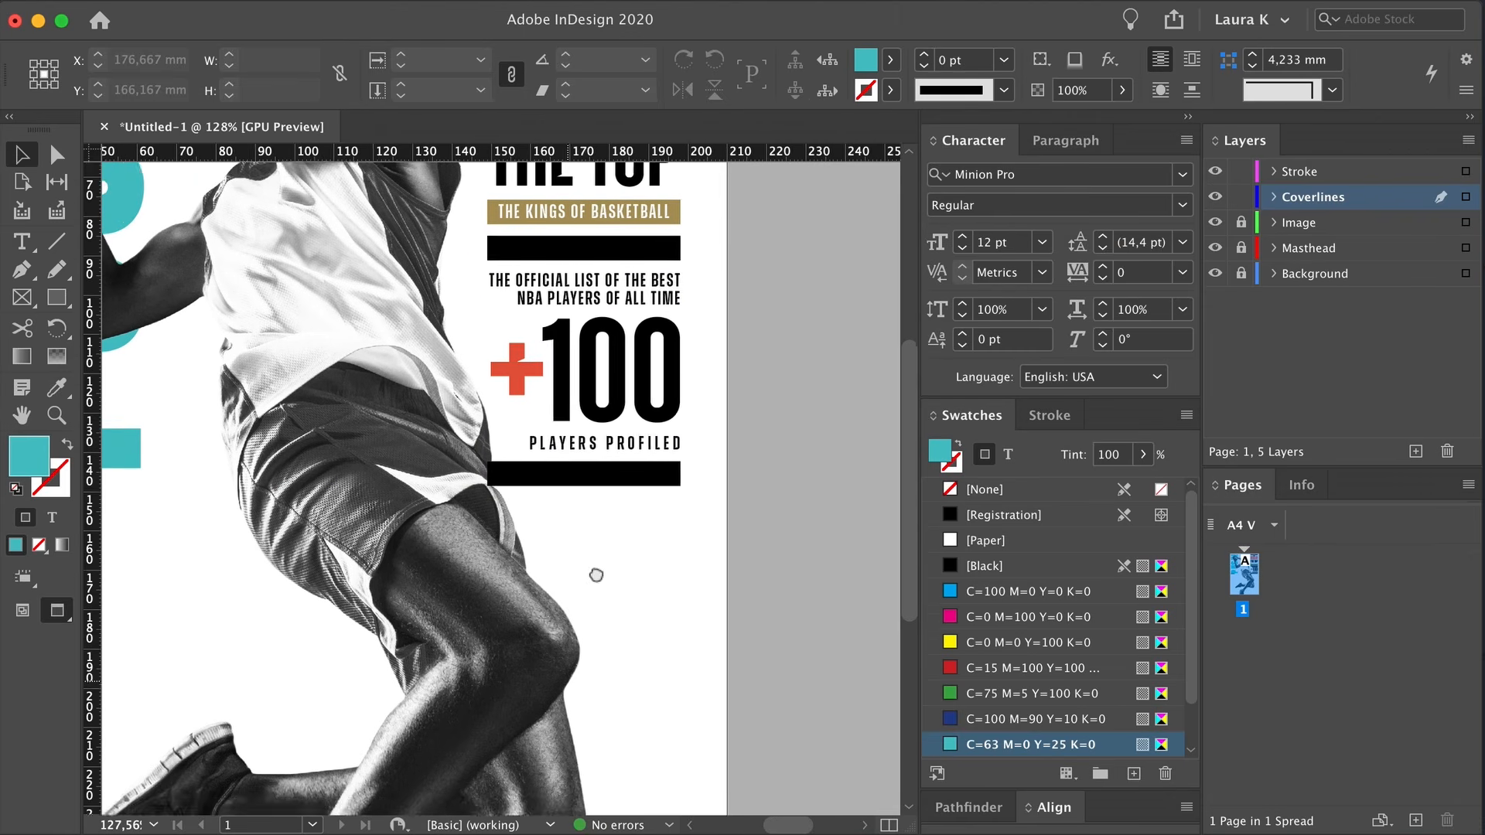
Duplicate the lower black bar beneath itself, stretch it into a box about 66 mm high, and fill it with C=25 M=28 Y=69 K=15
left_click_drag(642, 494, 592, 777)
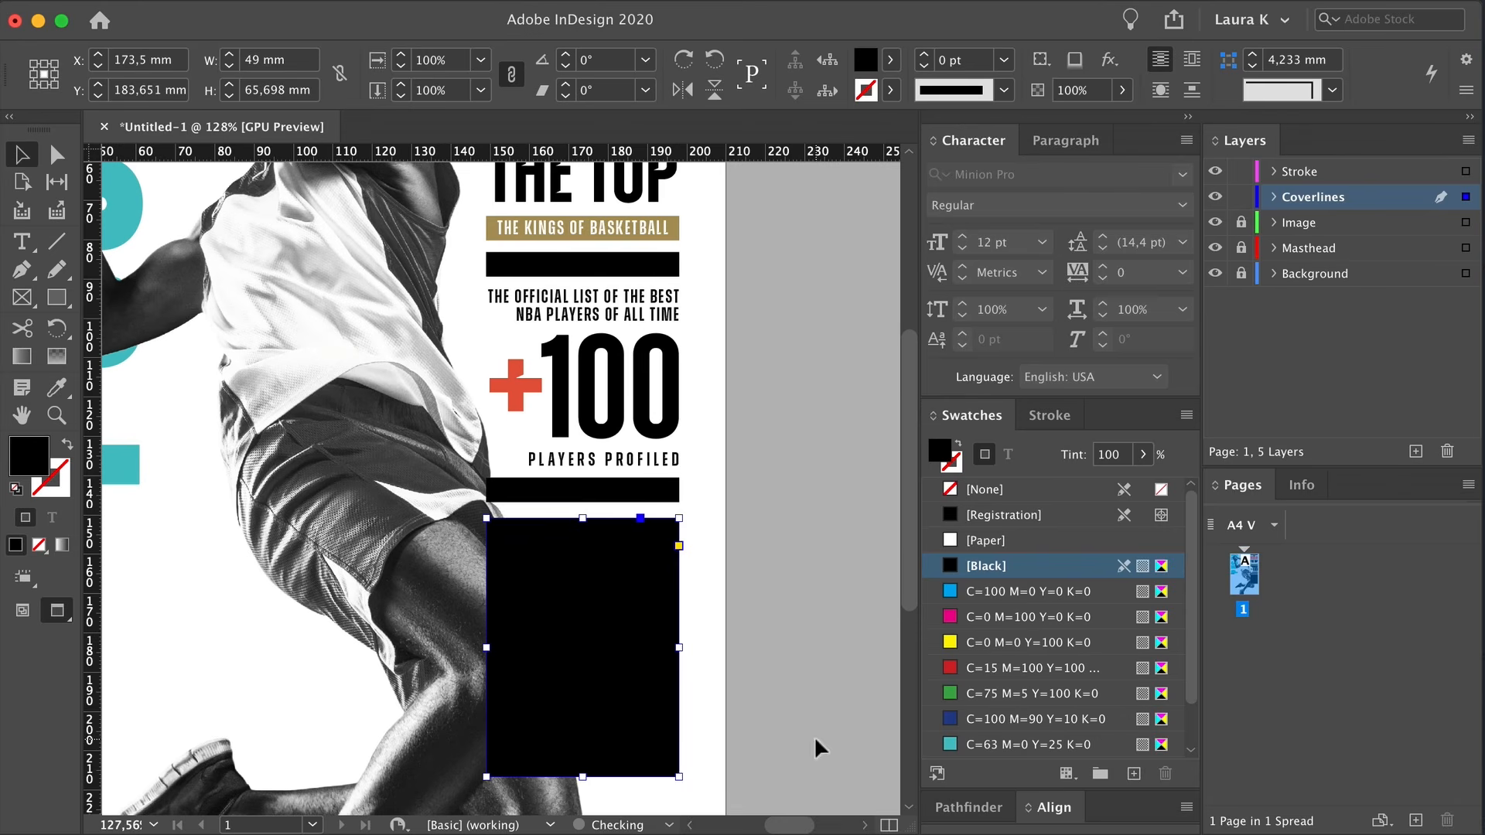
scroll(1070, 730, "down", 2)
left_click(1017, 719)
left_click(778, 669)
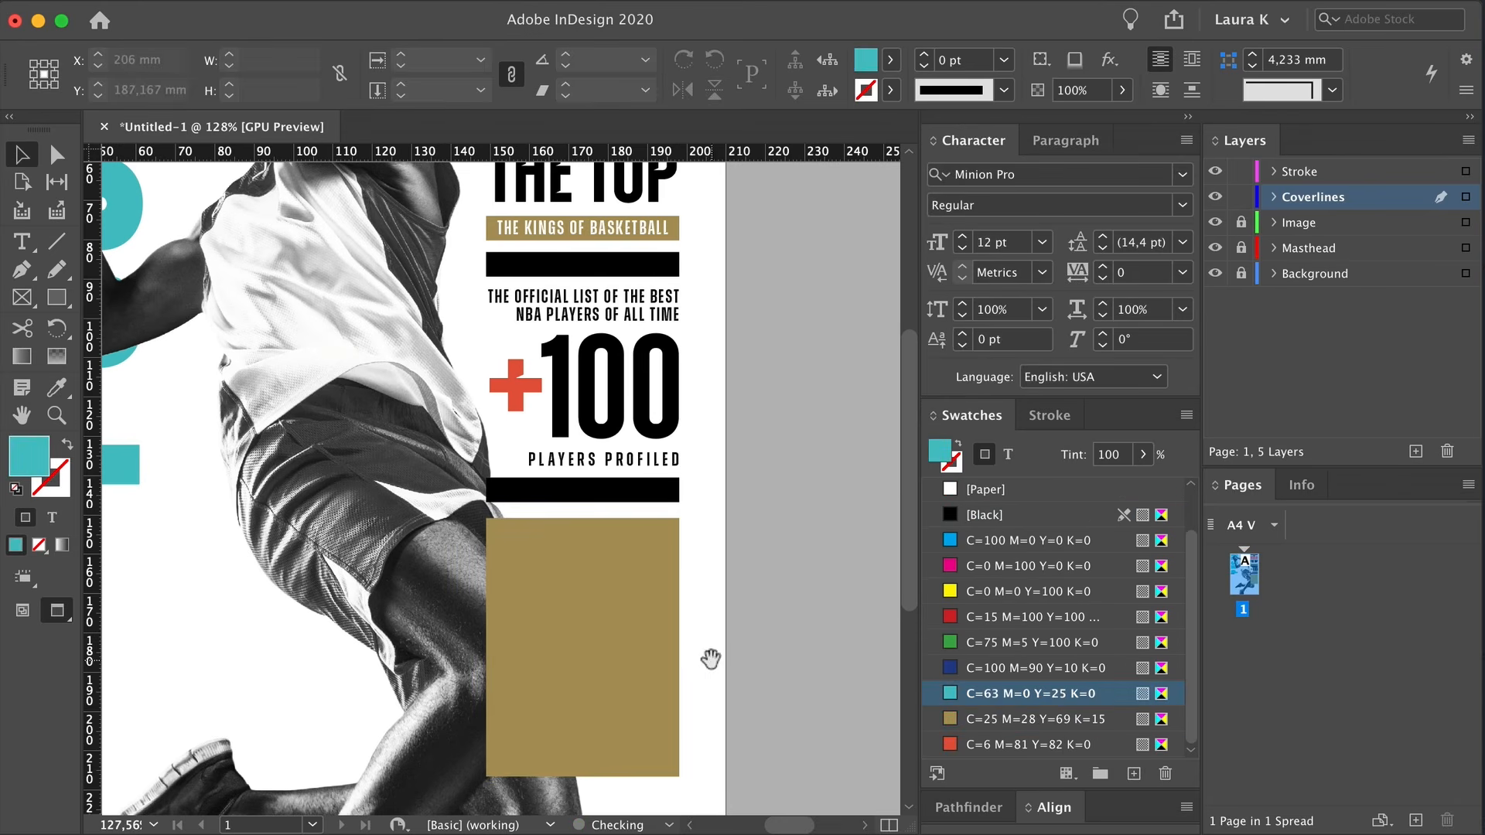
Duplicate the +100 text frame onto the gold box and replace its text with BIG
left_click_drag(713, 657, 554, 613)
mouse_move(578, 538)
left_mouse_down()
mouse_move(640, 500)
mouse_move(657, 530)
mouse_move(687, 538)
mouse_move(589, 564)
left_mouse_up()
left_click(667, 607)
left_click(669, 609)
left_click_drag(606, 295, 555, 454)
left_click(572, 486)
left_click(572, 485)
double_click(592, 507)
key("super+a")
type("BIG")
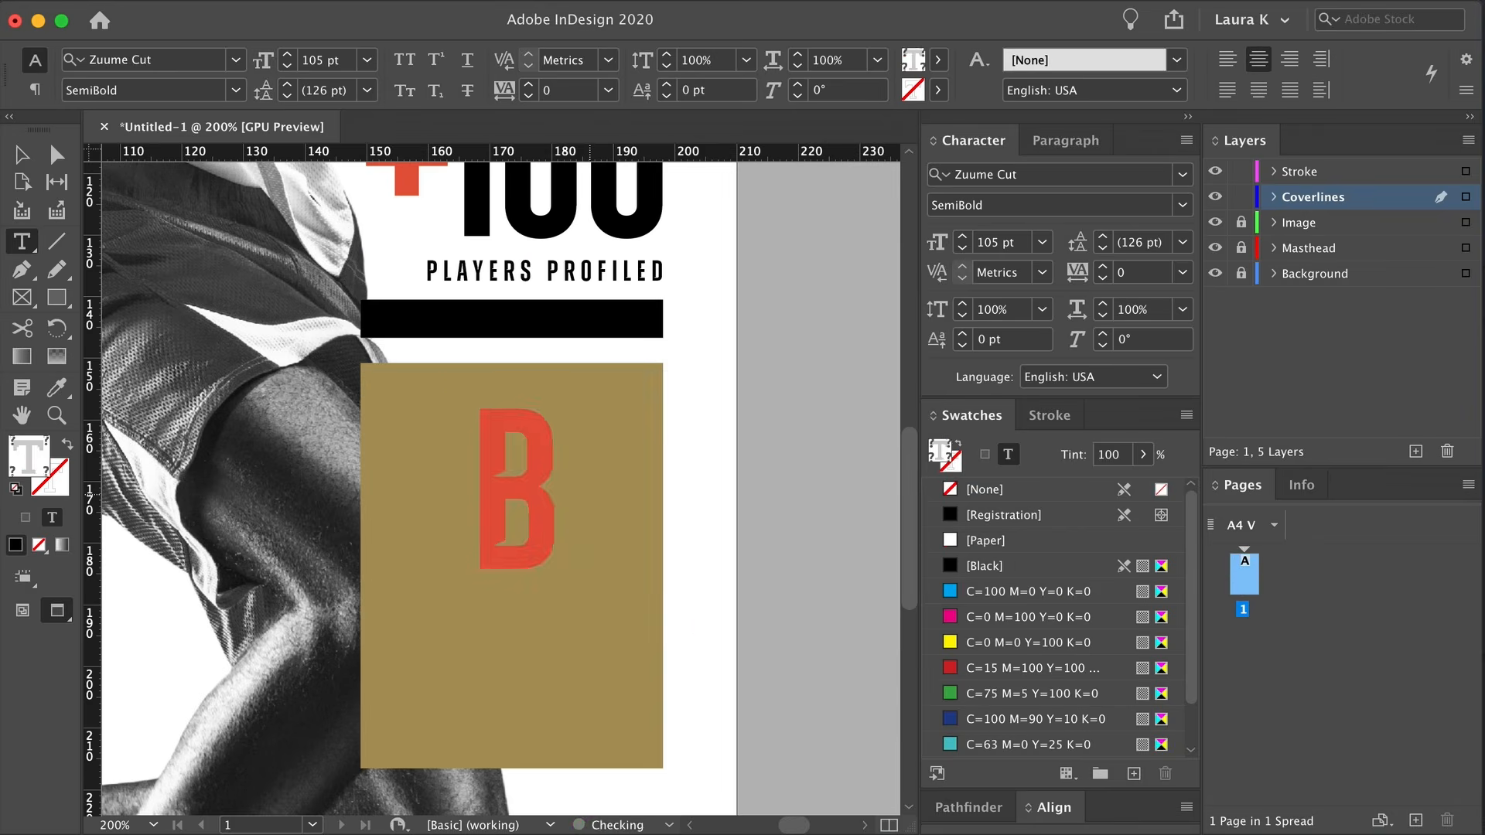
Color the BIG text with the Paper swatch and set its size to 76 pt
key("super+a")
scroll(976, 569, "up", 3)
left_click(987, 541)
left_click(1043, 243)
left_click(1023, 614)
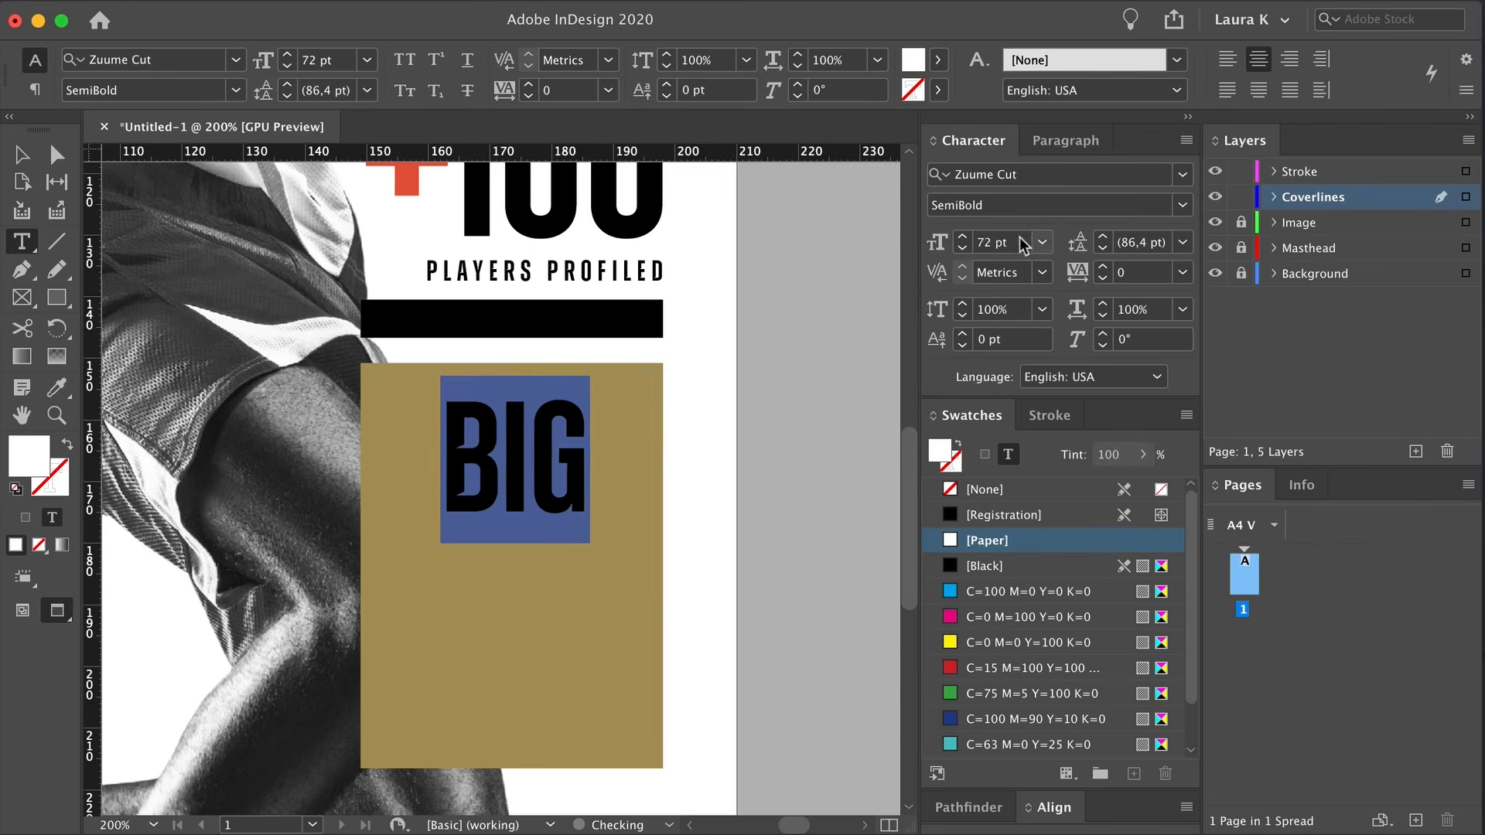
left_click(1017, 240)
key("Up")
key("Up")
key("Up")
key("Up")
left_click(22, 155)
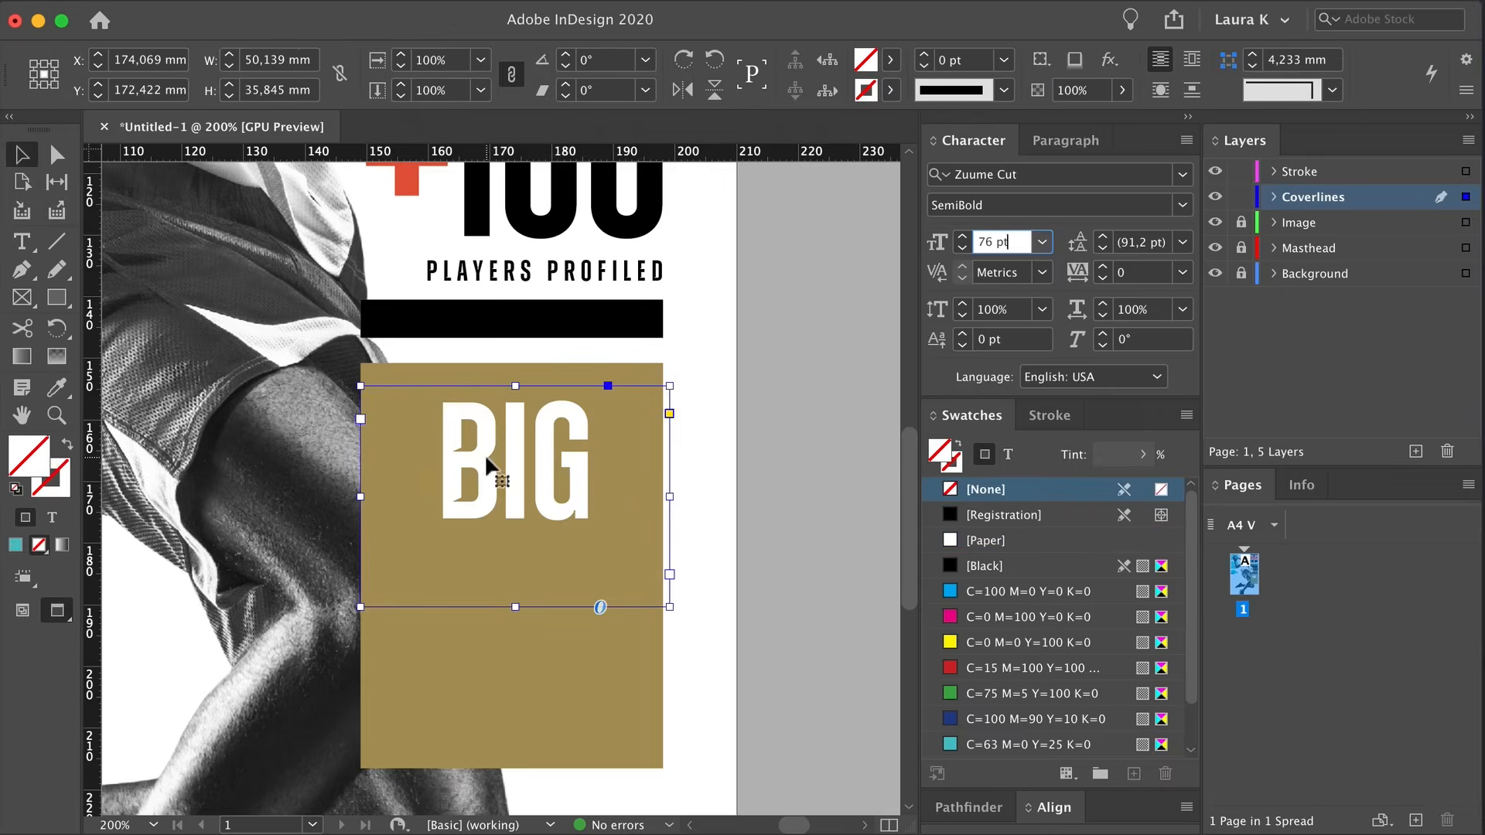
Change BIG to the Bold weight, fit its frame to the text, and show the guides
double_click(485, 456)
key("super+a")
left_click(1181, 205)
left_click(1005, 474)
left_click(22, 154)
double_click(360, 497)
key("w")
double_click(593, 607)
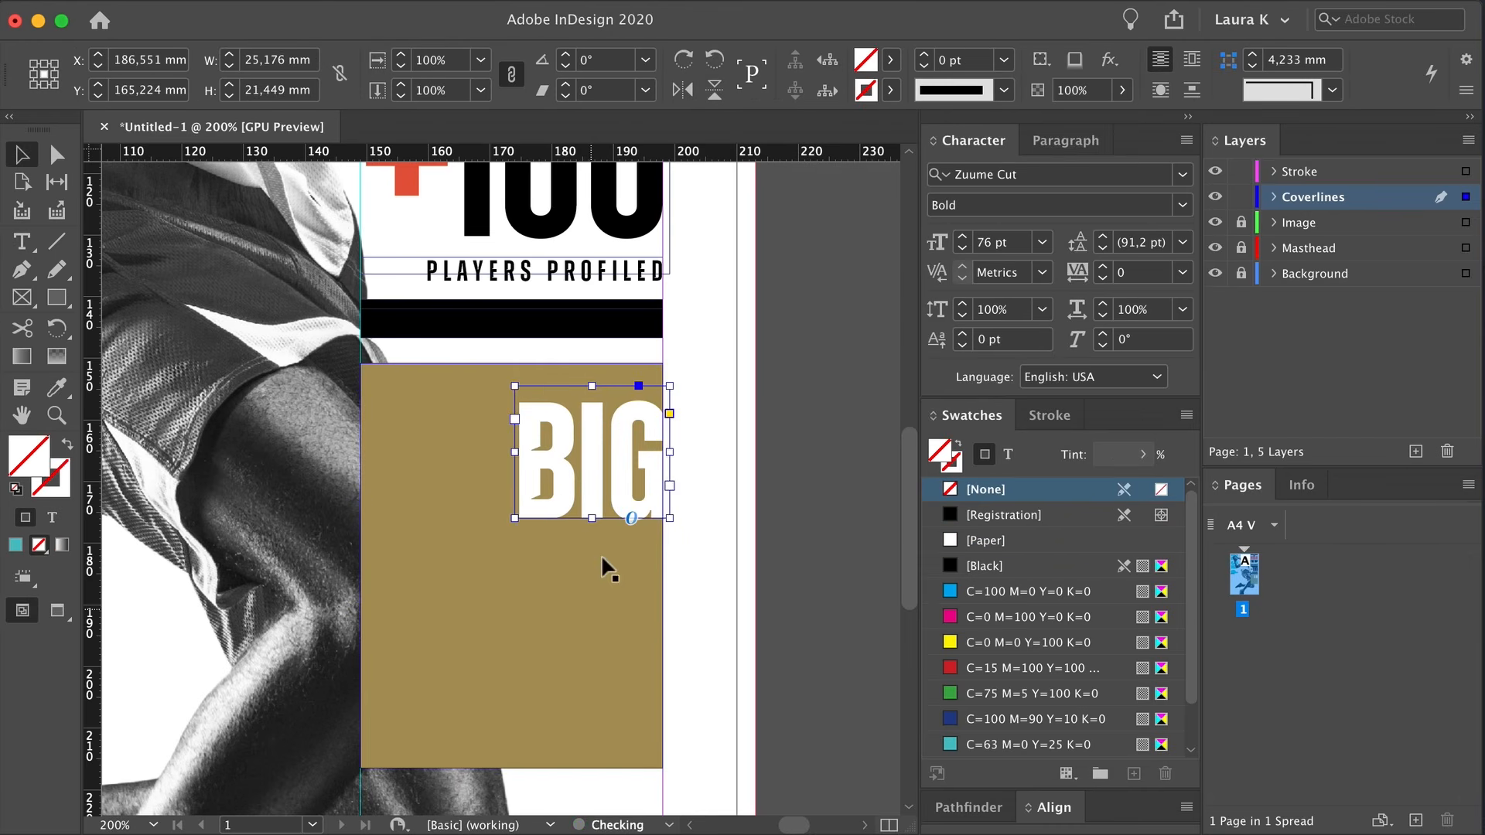
Duplicate the BIG frame below itself inside the gold box, widen the copy, replace its text with THING, and preview without guides
left_click_drag(631, 441, 591, 594)
left_click_drag(495, 592, 368, 592)
double_click(513, 581)
key("super+a")
type("THING")
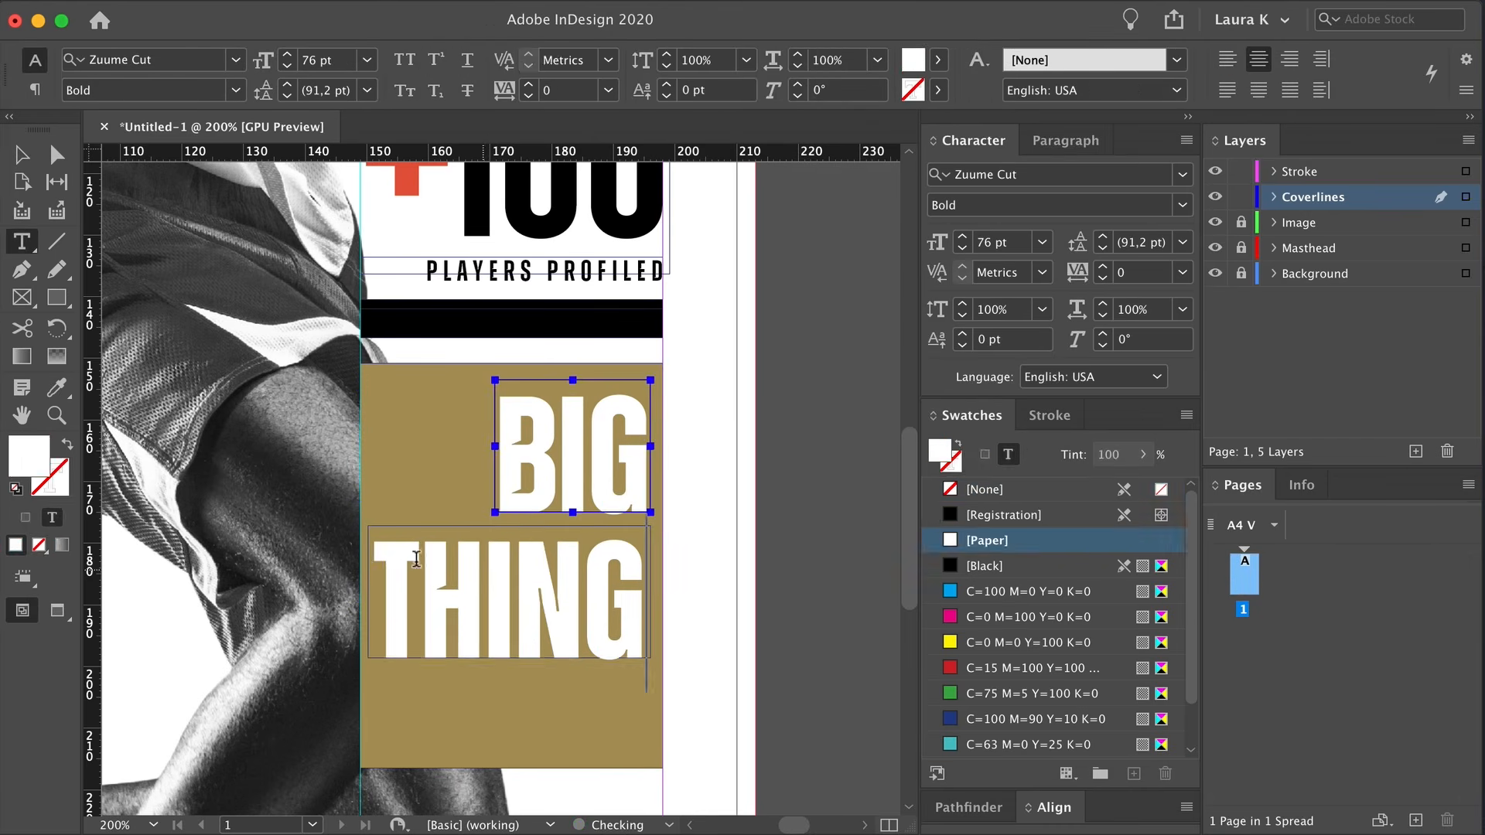
left_click(22, 157)
left_click(742, 413)
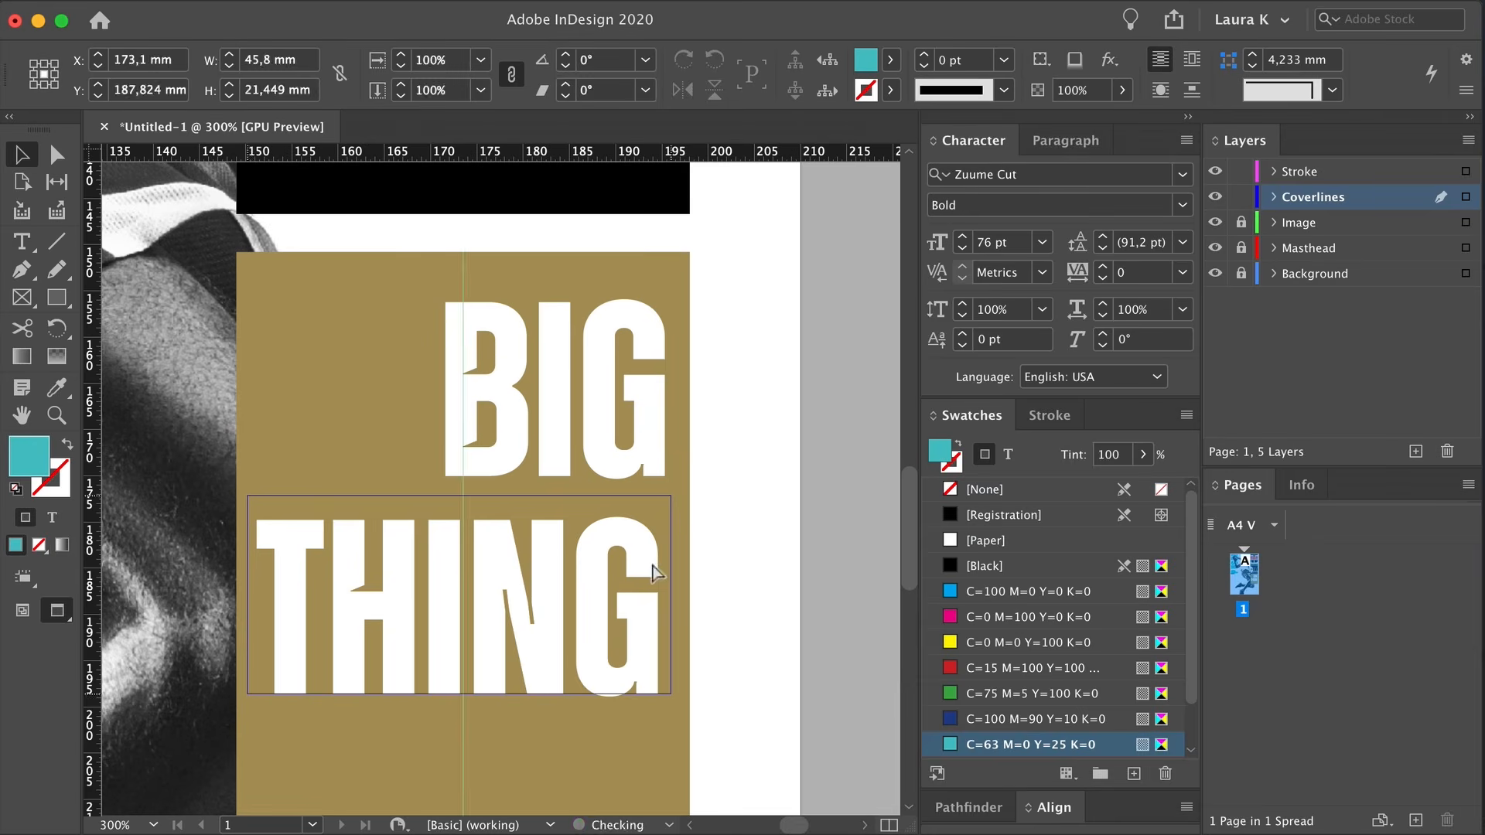
key("super+a")
key("shift+super+a")
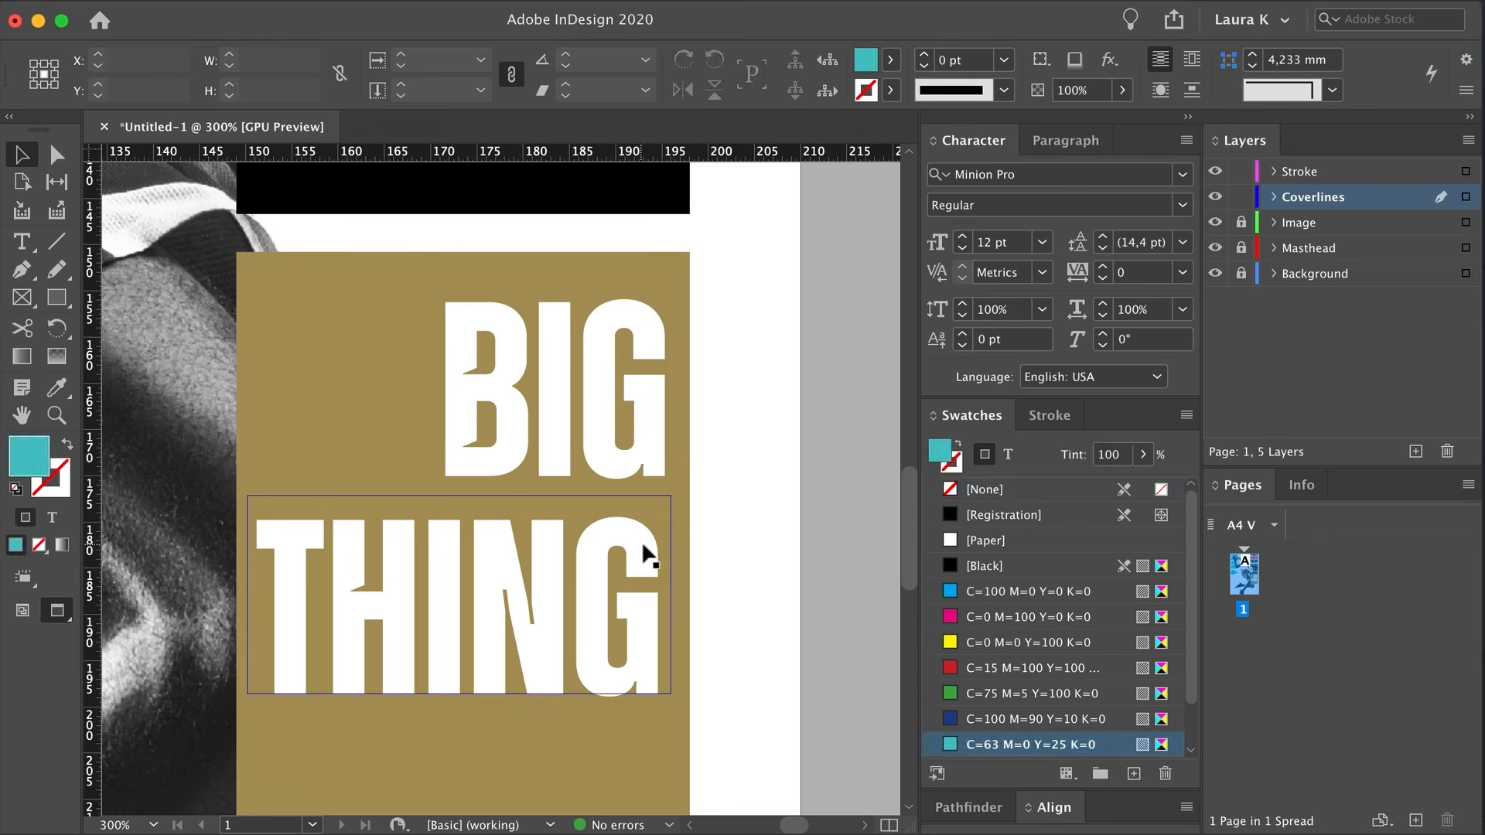
Duplicate the BIG frame to its left and replace the copy's text with THE NEXT
left_click_drag(597, 399, 338, 398)
double_click(337, 399)
key("super+a")
type("THE")
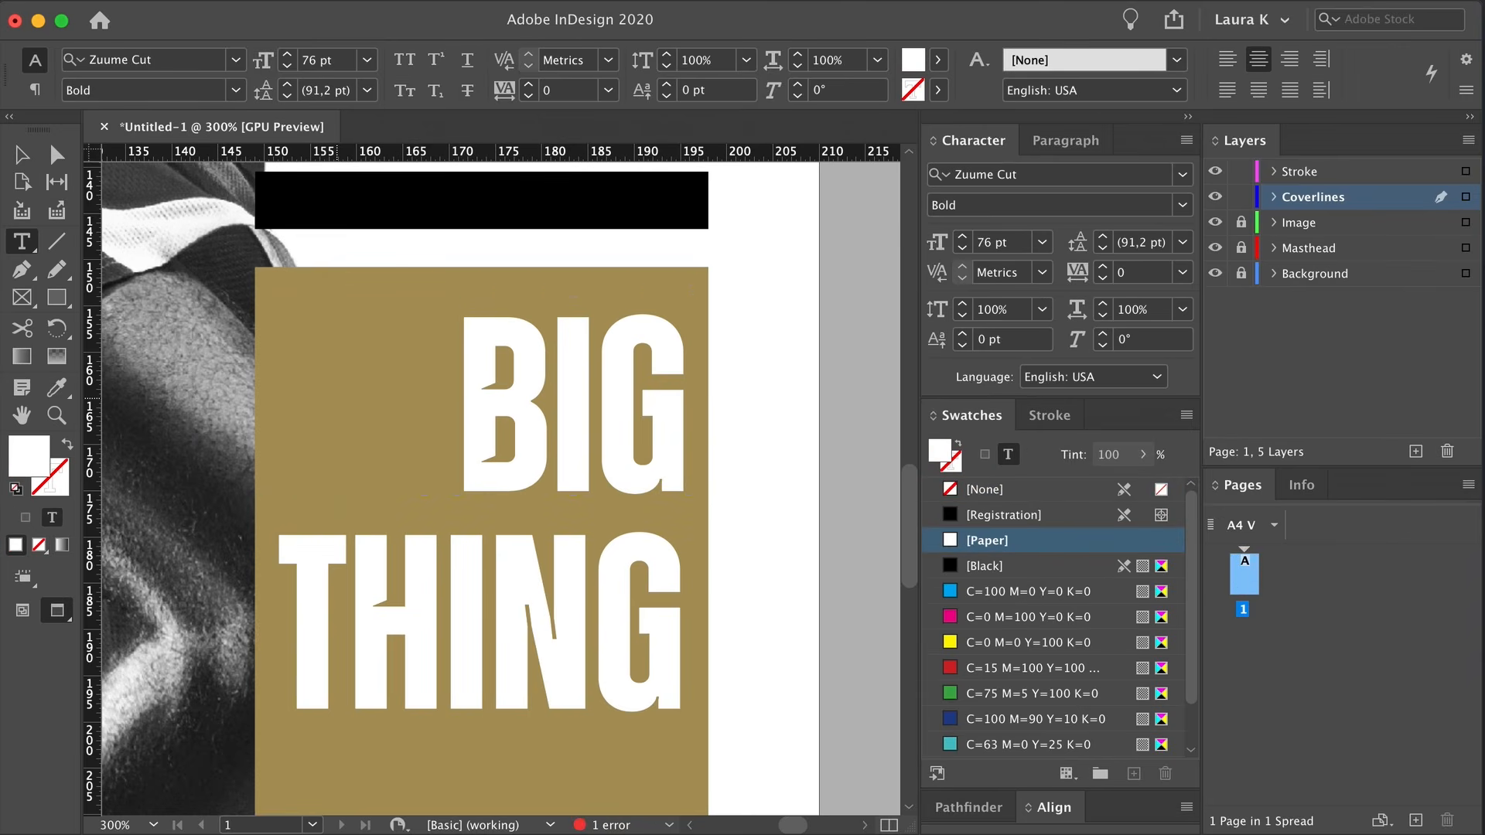
left_click(25, 158)
left_click_drag(428, 491, 566, 635)
double_click(337, 407)
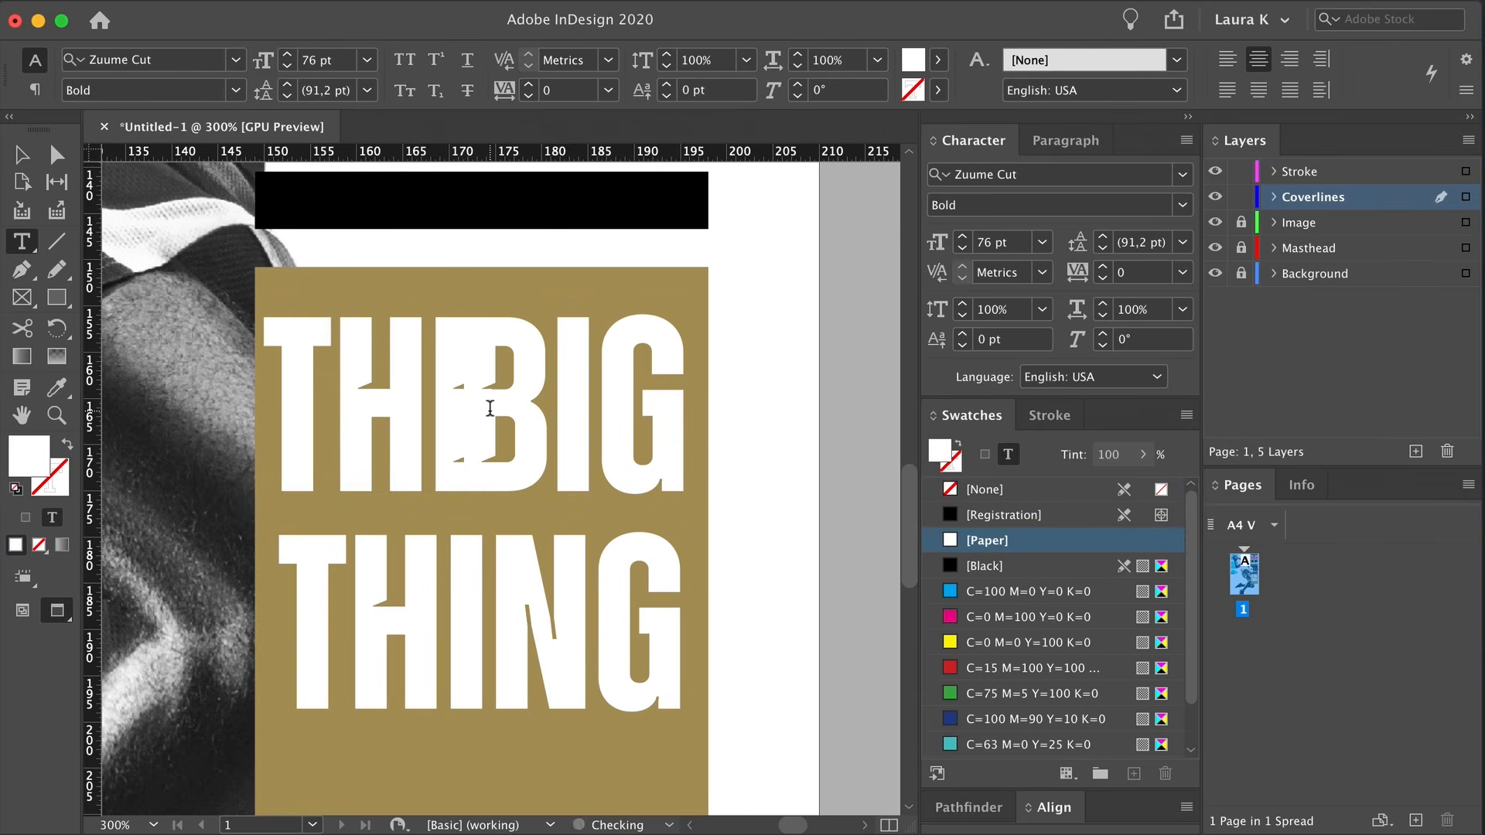
Right-align the THE NEXT text, enlarge its frame to fit, and shift it left of BIG
key("super+a")
key("shift+super+r")
key("Escape")
left_click_drag(196, 740, 372, 528)
left_click_drag(460, 411, 312, 411)
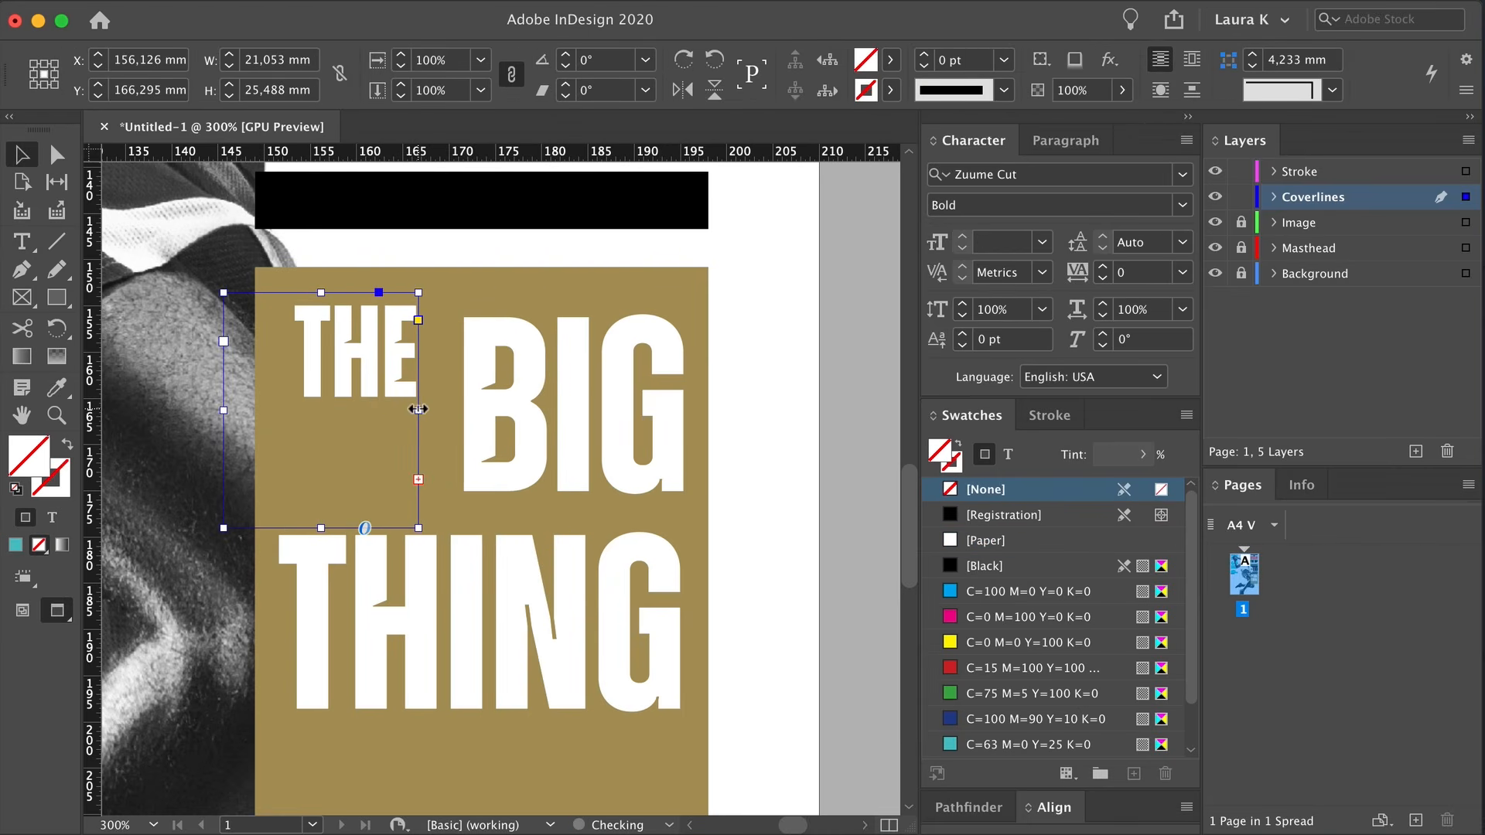
double_click(418, 529)
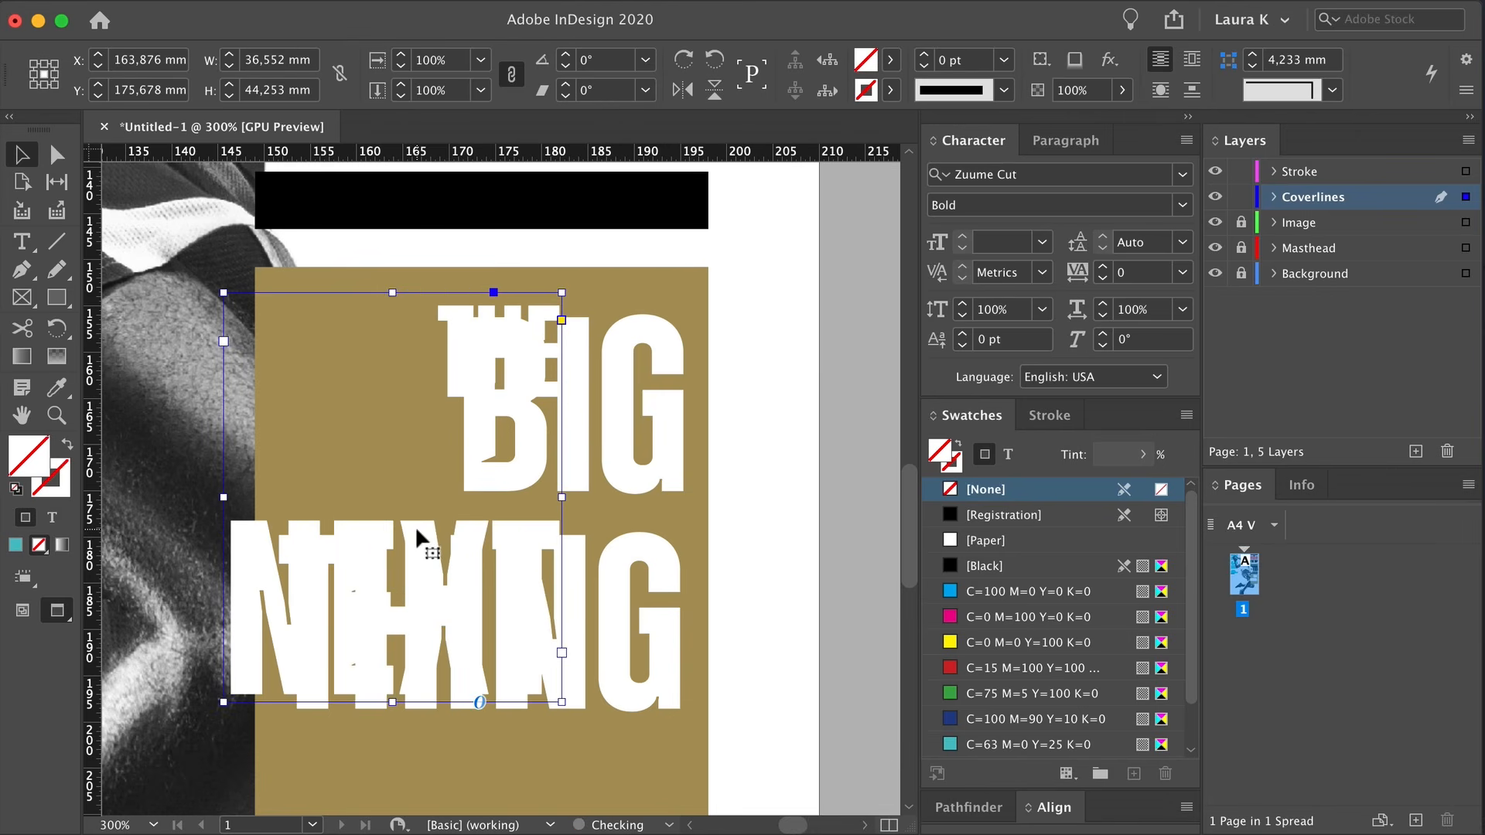
left_click_drag(408, 373, 297, 371)
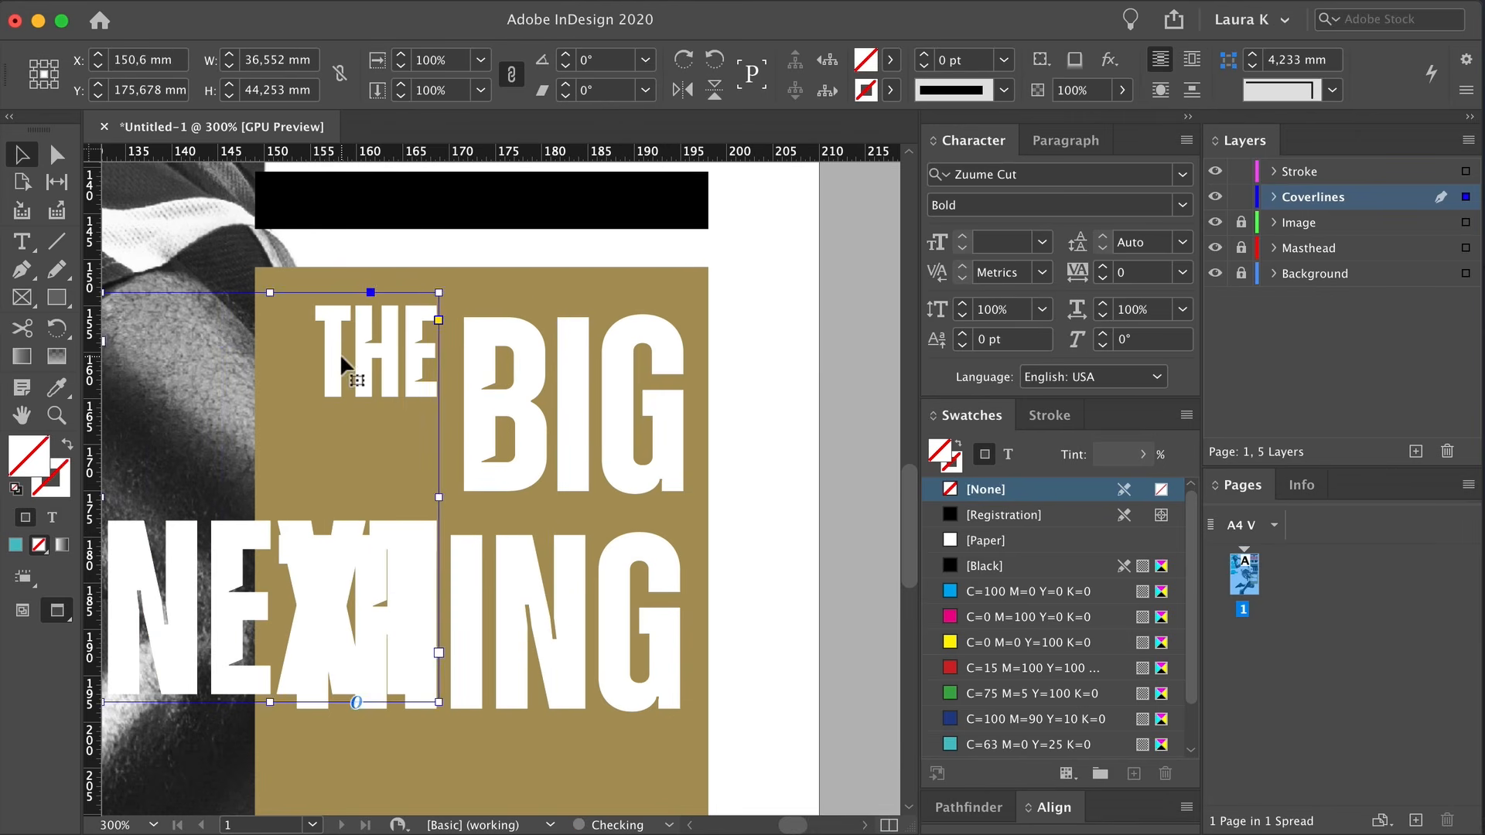
Set THE NEXT to 48 pt and tighten its leading to 39 pt
double_click(344, 377)
key("ctrl+a")
left_click(1043, 242)
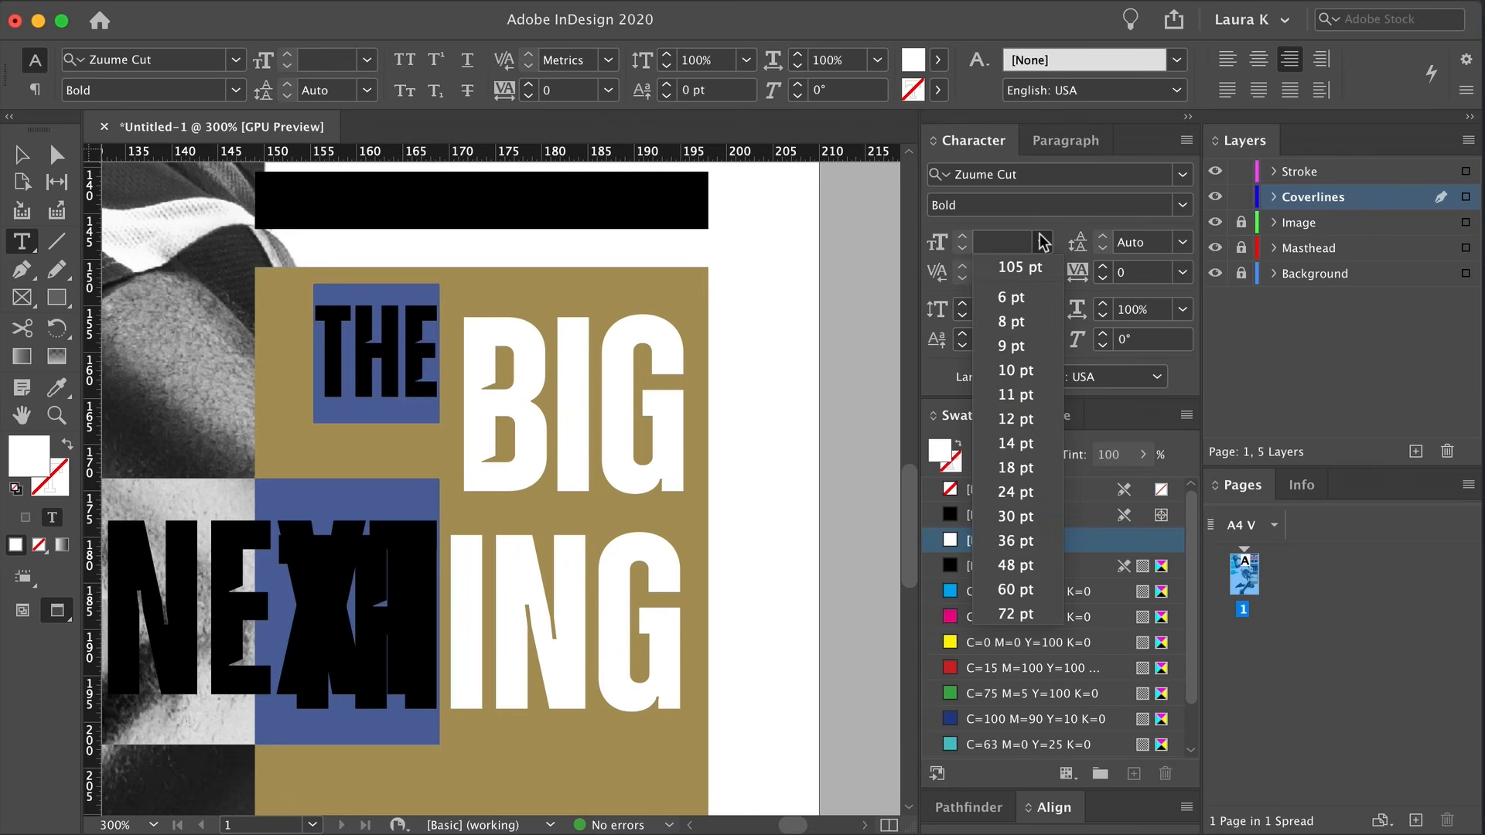
left_click(1018, 565)
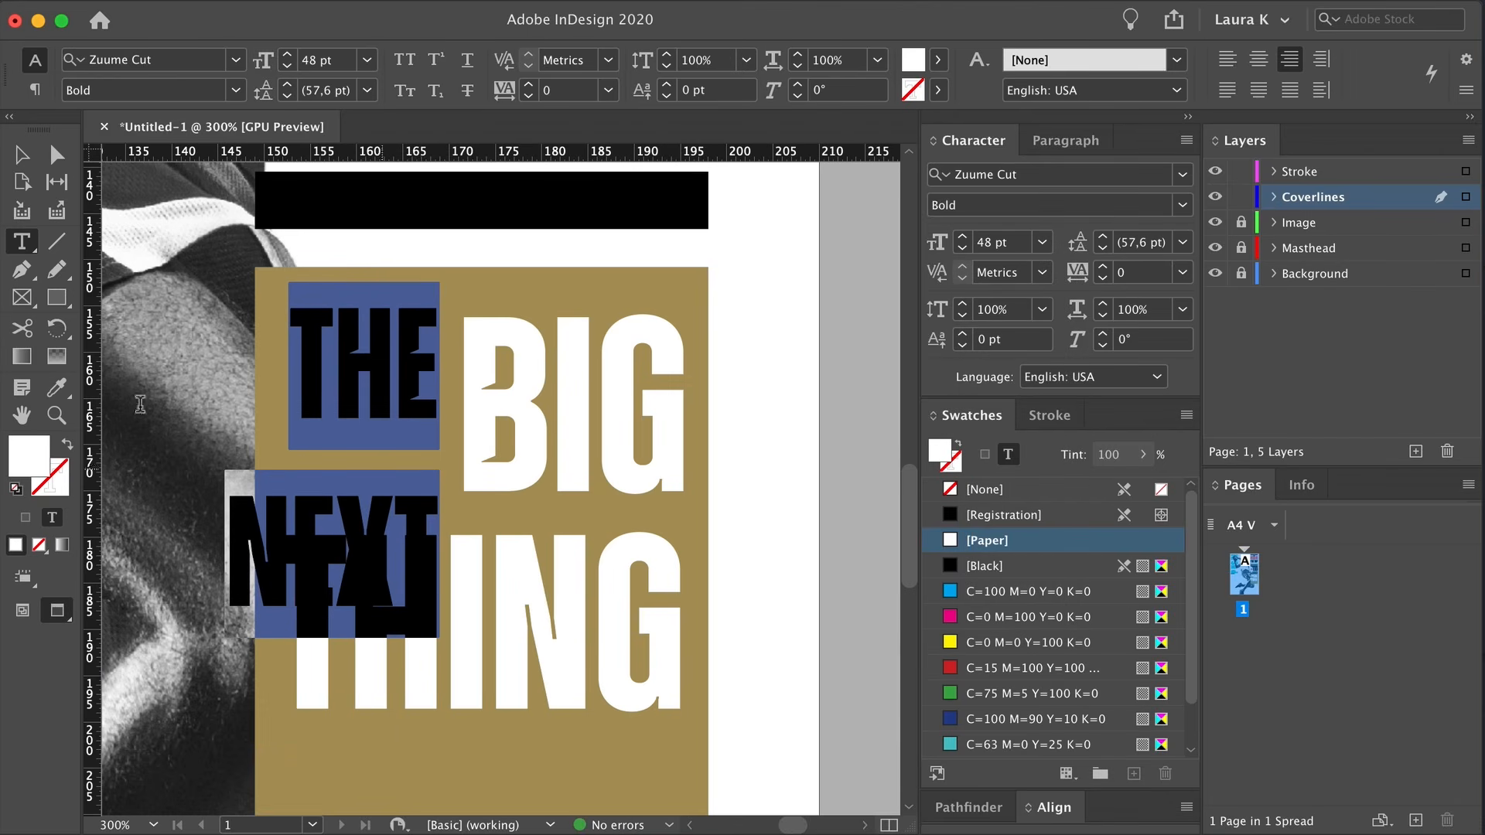
left_click(1101, 248)
left_click(1102, 247)
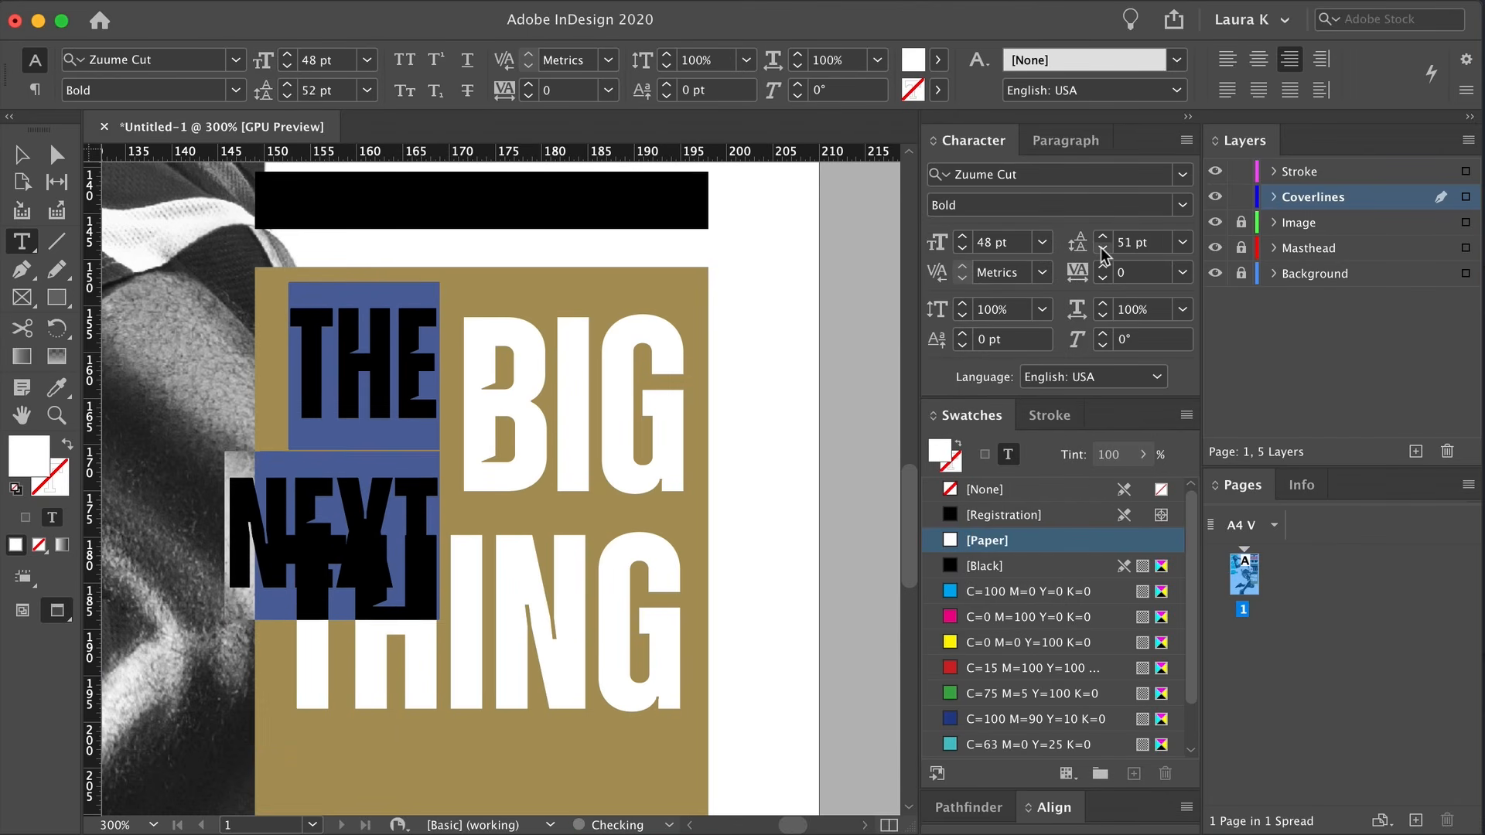
left_click(1102, 248)
left_click(1101, 247)
left_click(1101, 247)
left_click(1101, 248)
left_click(1101, 247)
left_click(1101, 248)
left_click(1102, 248)
left_click(1101, 248)
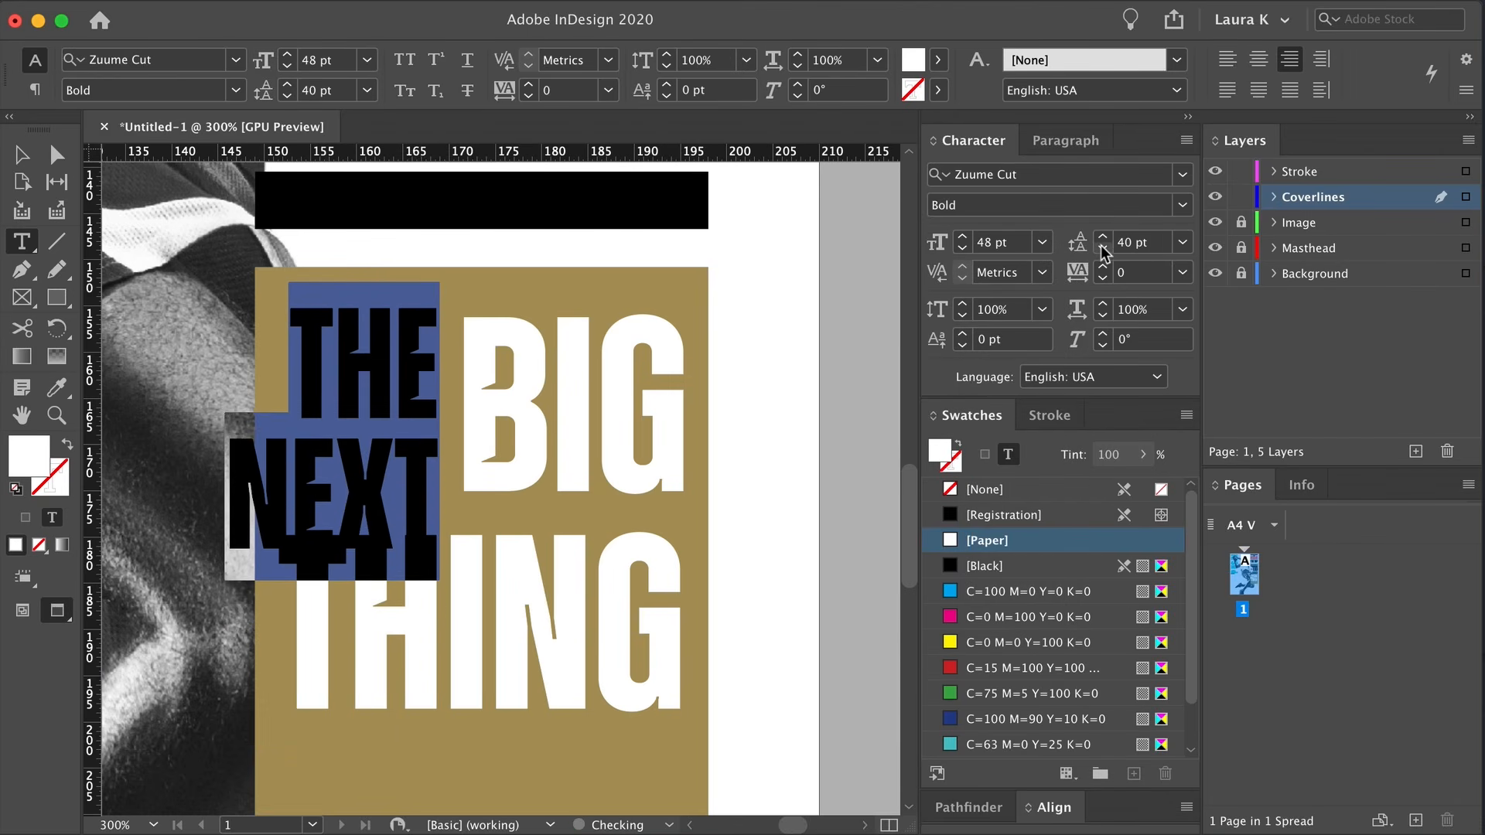
Scale THE NEXT down to about 34 pt and place it beside BIG inside the gold box
left_click(23, 156)
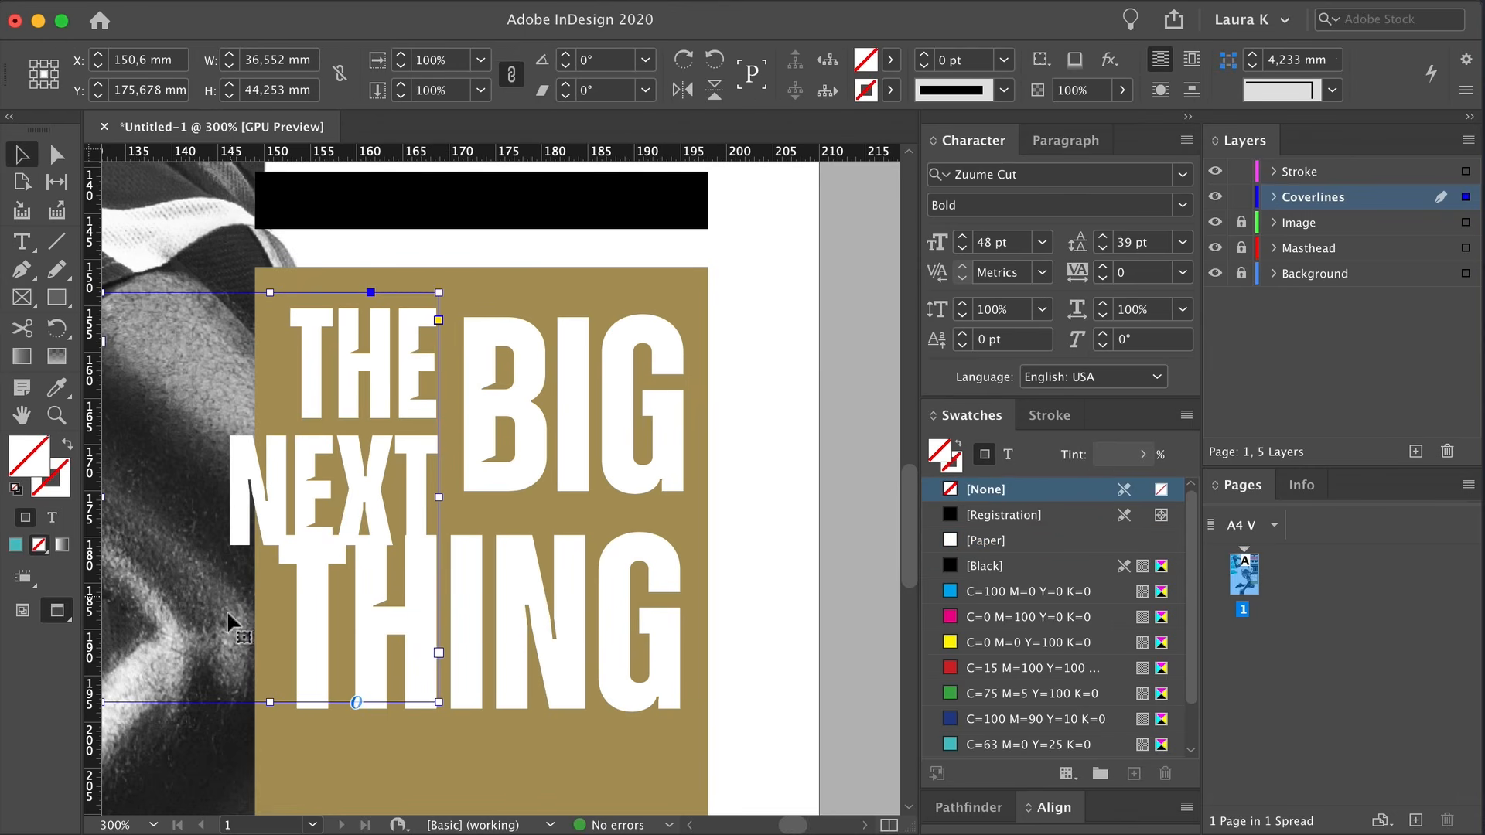
left_click_drag(290, 511, 375, 495)
left_click_drag(188, 686, 362, 474)
left_click_drag(357, 278, 369, 292)
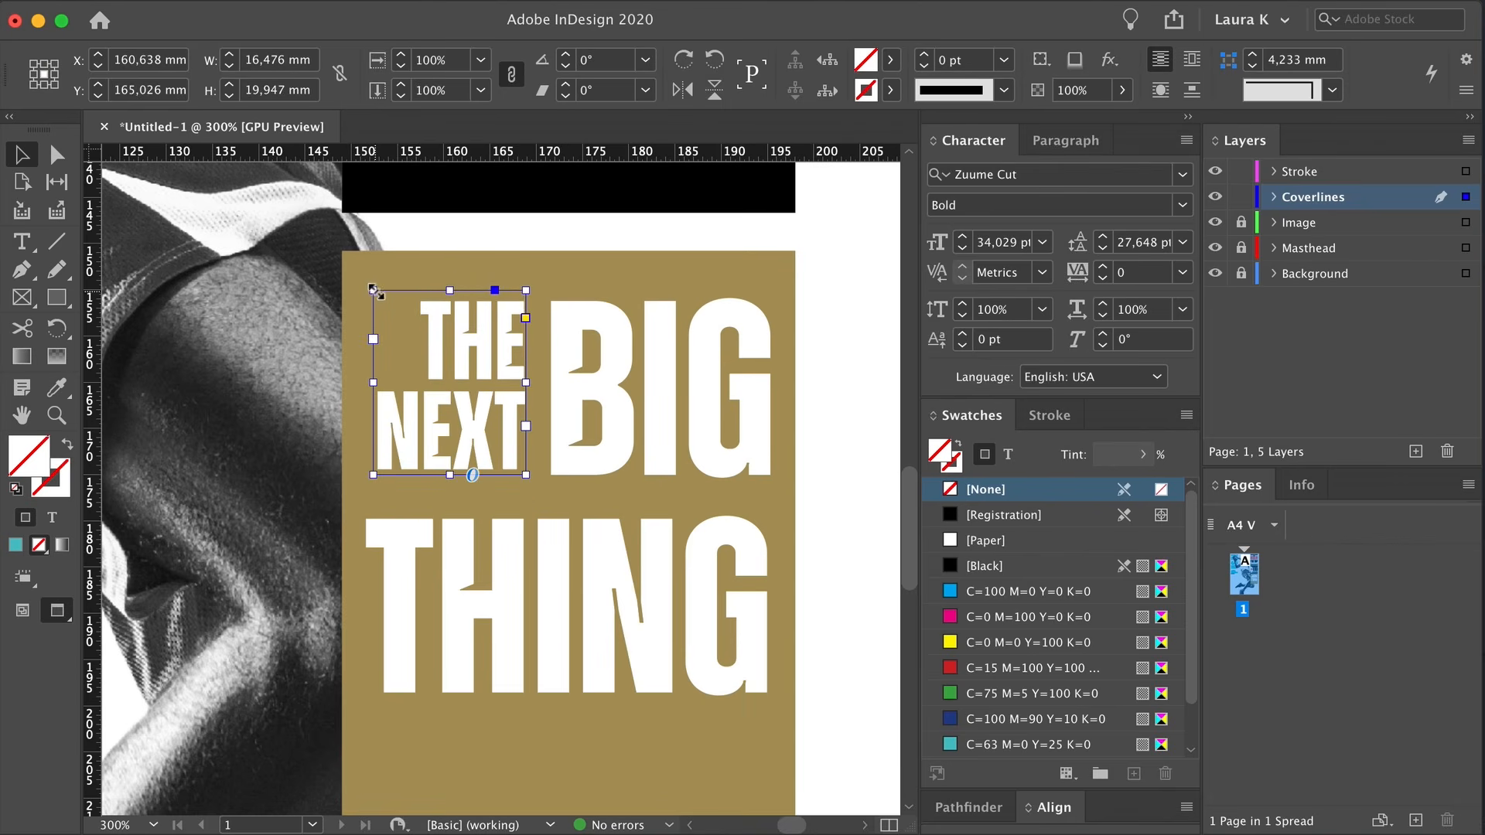
left_click(841, 394)
Fine-tune the THE NEXT frame's size to about 17.1 mm wide and position it against BIG
left_click_drag(813, 429, 775, 424)
left_click(458, 457, "super")
left_click(458, 456, "super")
scroll(458, 456, "up", 1)
left_click_drag(485, 414, 611, 426)
key("super+z")
left_click(451, 425, "alt+super")
left_click(451, 424, "alt+super")
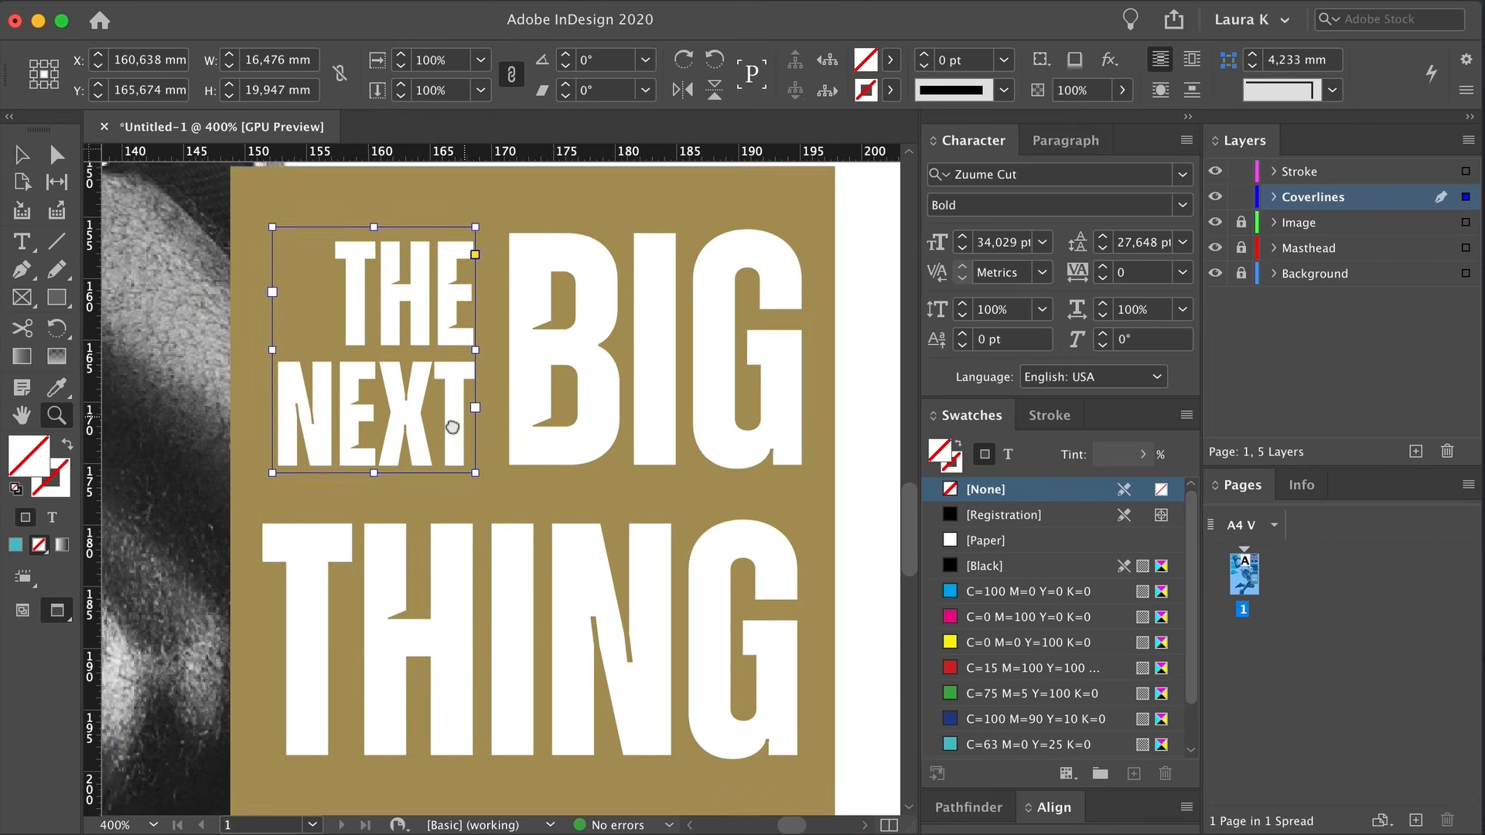
left_click_drag(465, 238, 473, 234)
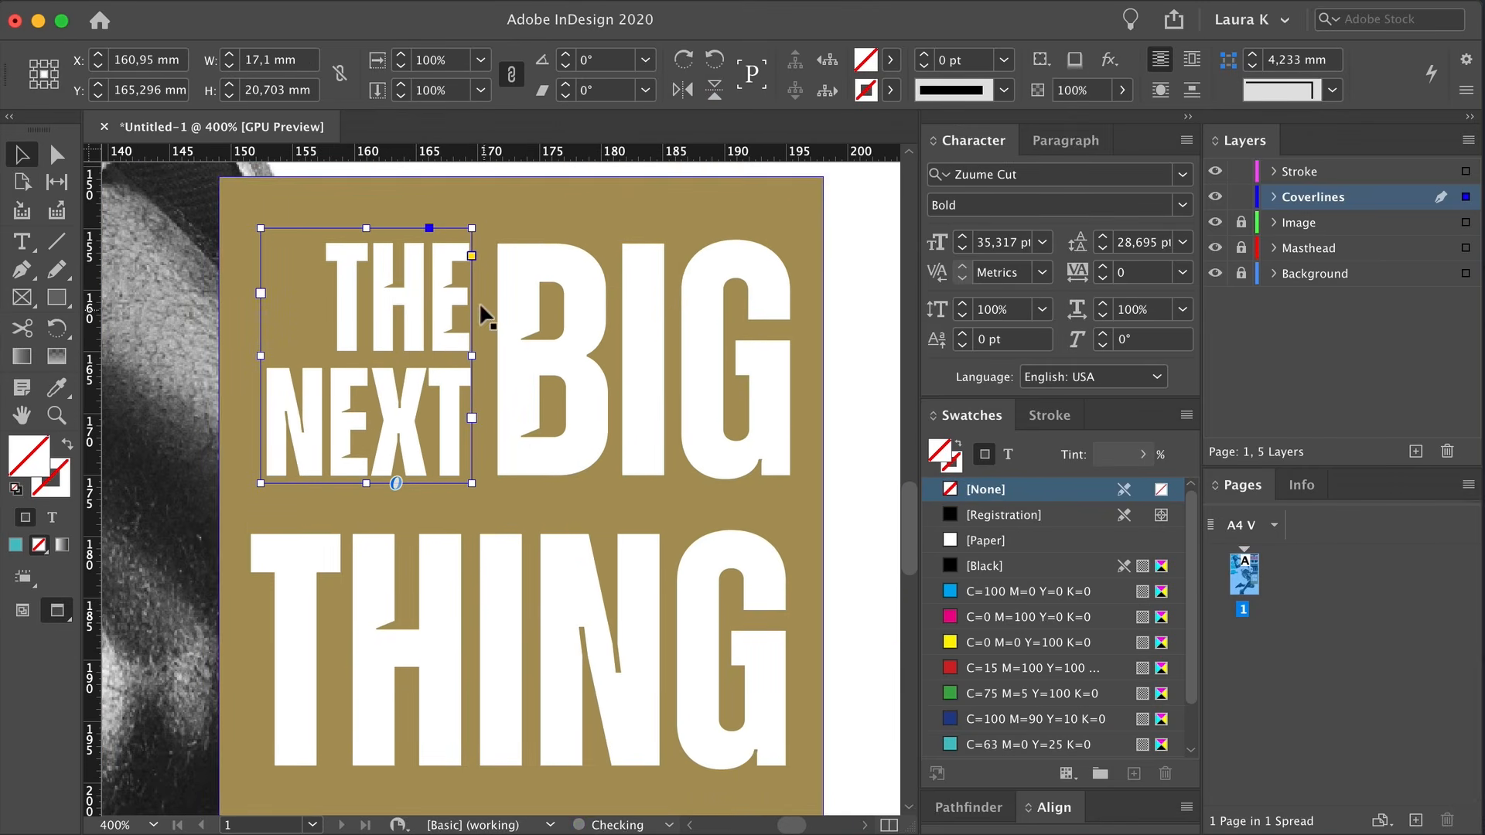
Move THING up to tighten the gap below BIG
left_click(404, 380, "alt+super")
left_click_drag(520, 559, 527, 537)
left_click(792, 449)
Recolor the THE NEXT and BIG texts with the Black swatch
left_click(406, 352)
left_click(526, 341, "shift")
key("j")
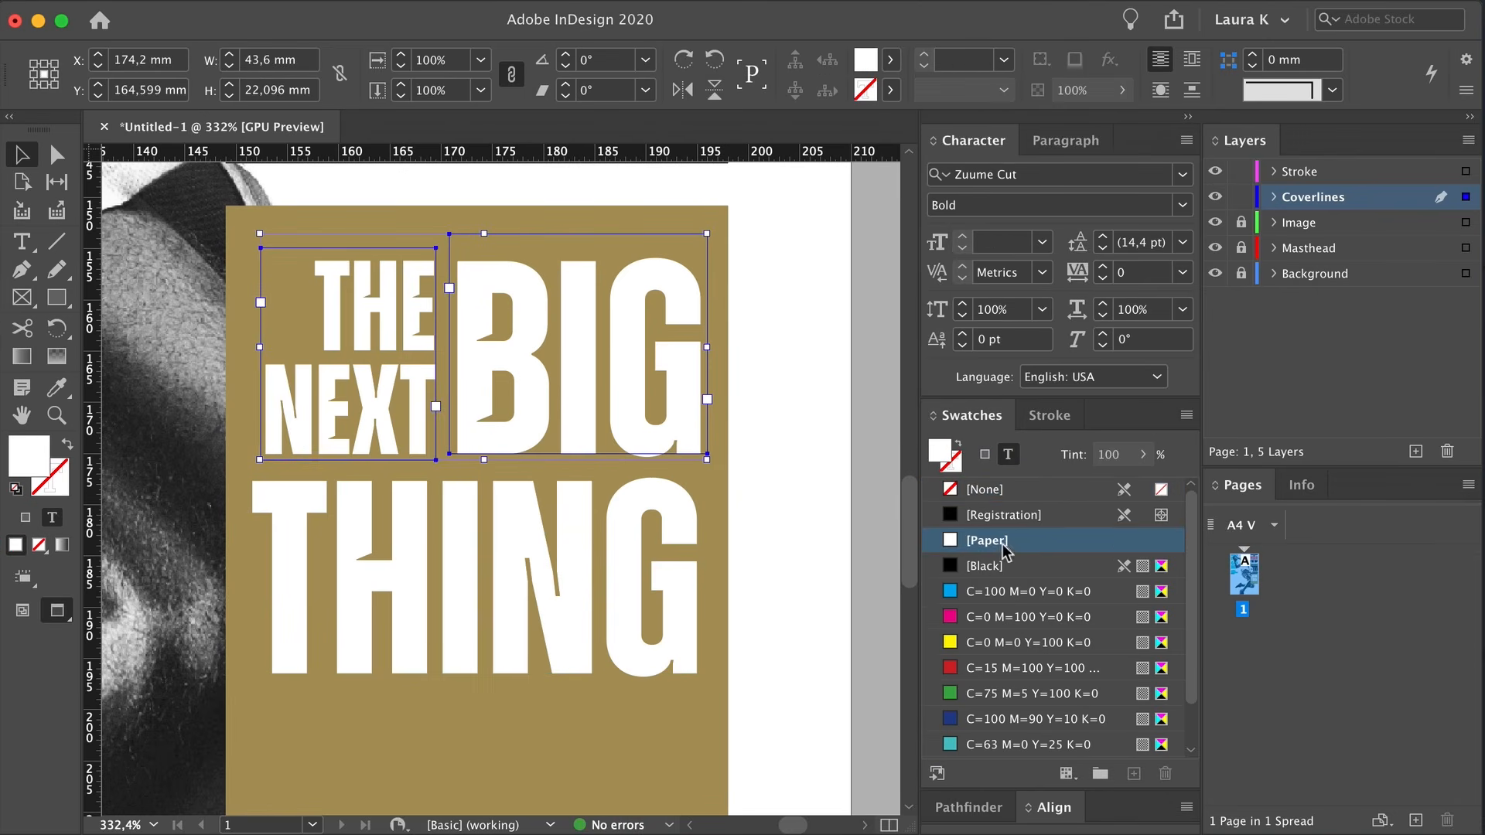
left_click(1005, 566)
left_click(819, 383)
key("super+space")
left_click_drag(817, 467, 791, 433)
scroll(762, 444, "down", 3)
key("space")
left_click(684, 642)
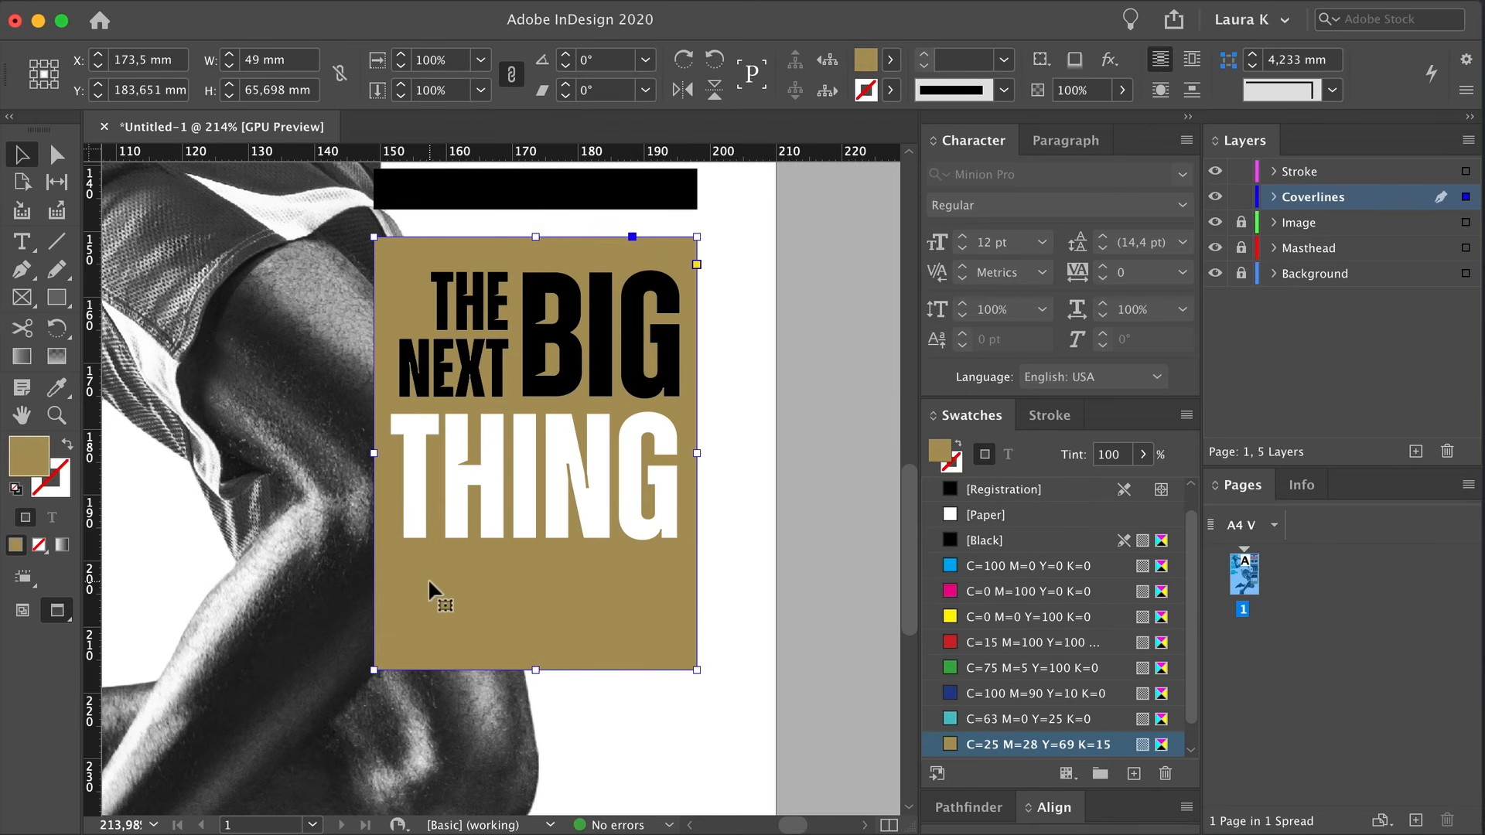
left_click(816, 405)
Duplicate the PLAYERS PROFILED frame below THING and replace its text with ALL ABOUT THE NEW GENERATION OF BASKETBALL PLAYERS
key("super+space")
left_click_drag(758, 415, 690, 425)
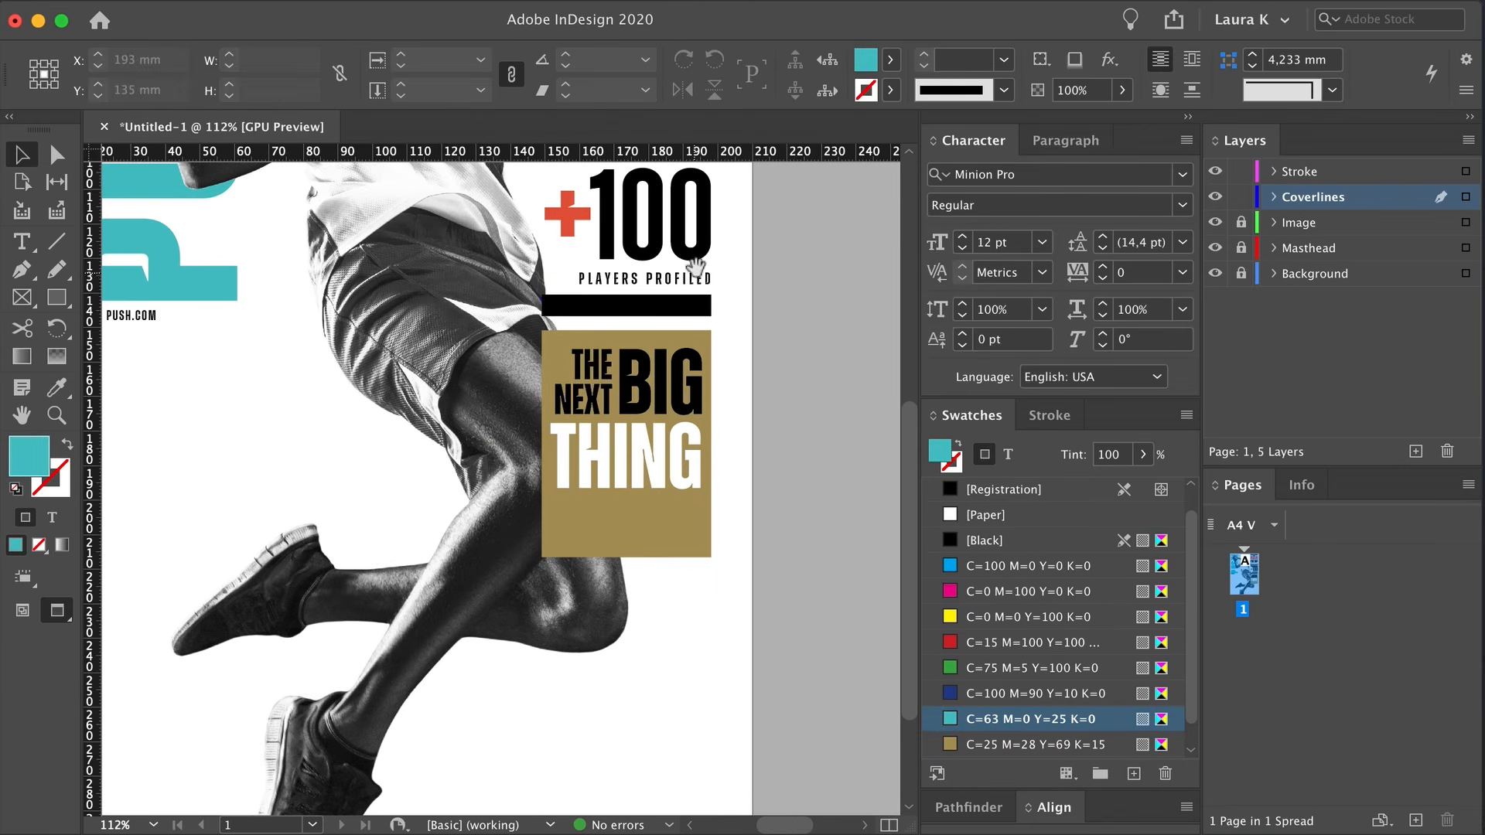
key("space")
left_click_drag(699, 263, 594, 363)
left_click_drag(598, 242, 614, 581)
key("super+space")
double_click(614, 594)
key("super+a")
type("ALL ABOUT THE NEW")
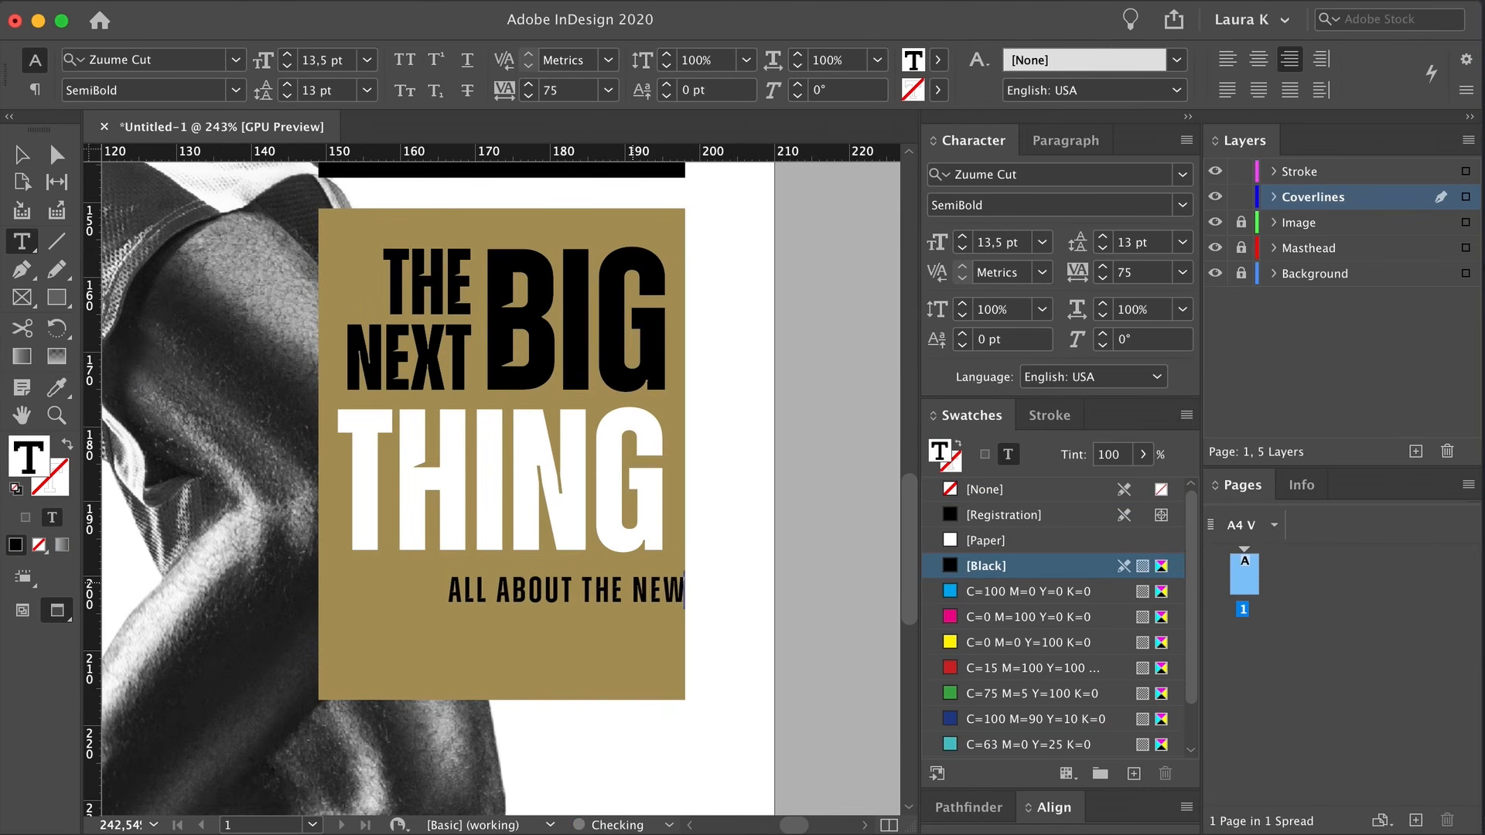
type(" GENERATION OF BASKETBALL PLAYERS")
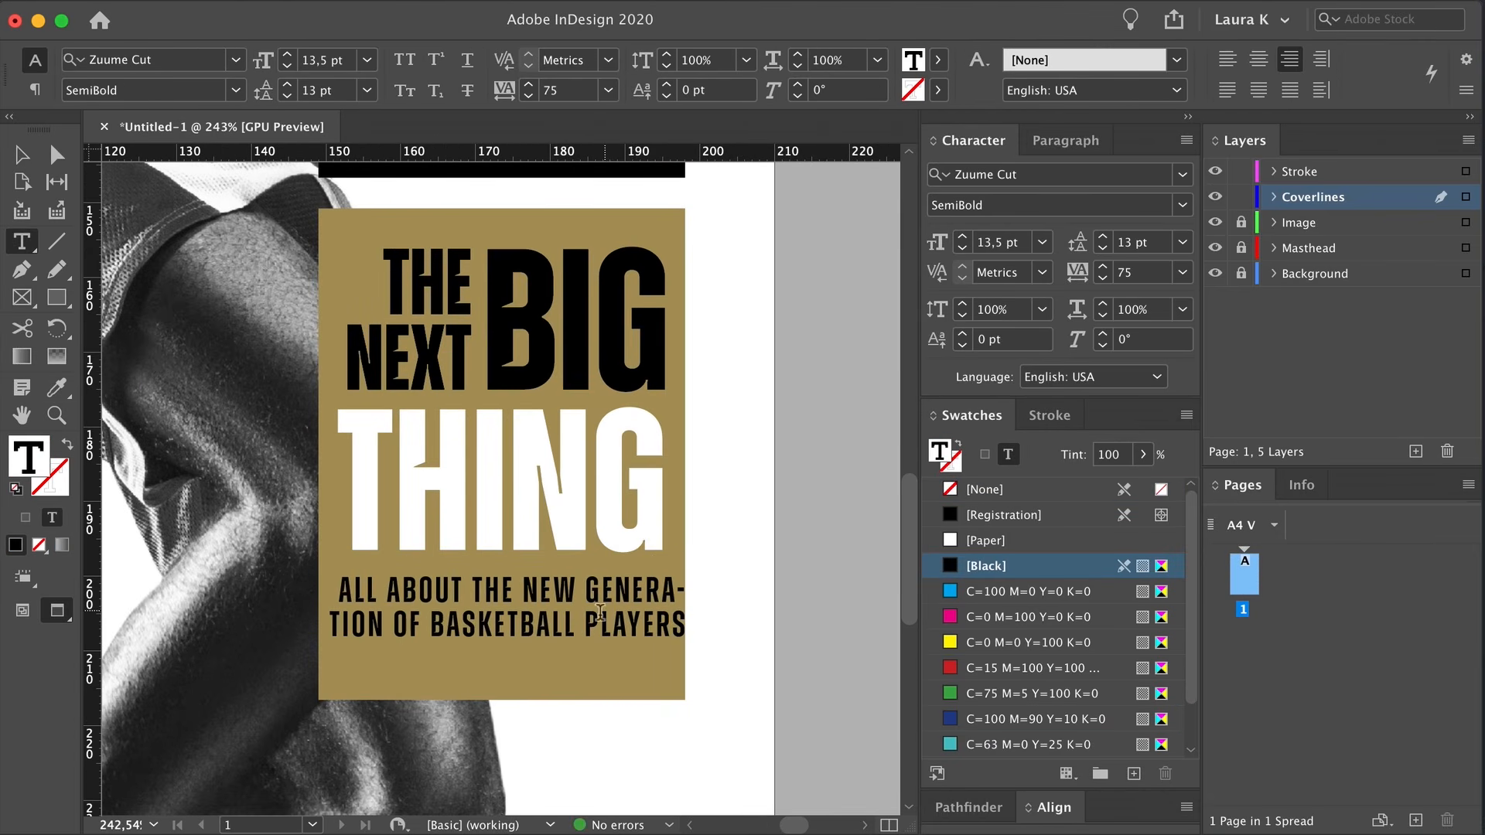
Break the new caption into three lines, before GENERATION and before BASKETBALL
left_click(585, 587)
key("shift+Return")
left_click(541, 623)
key("shift+Return")
key("Escape")
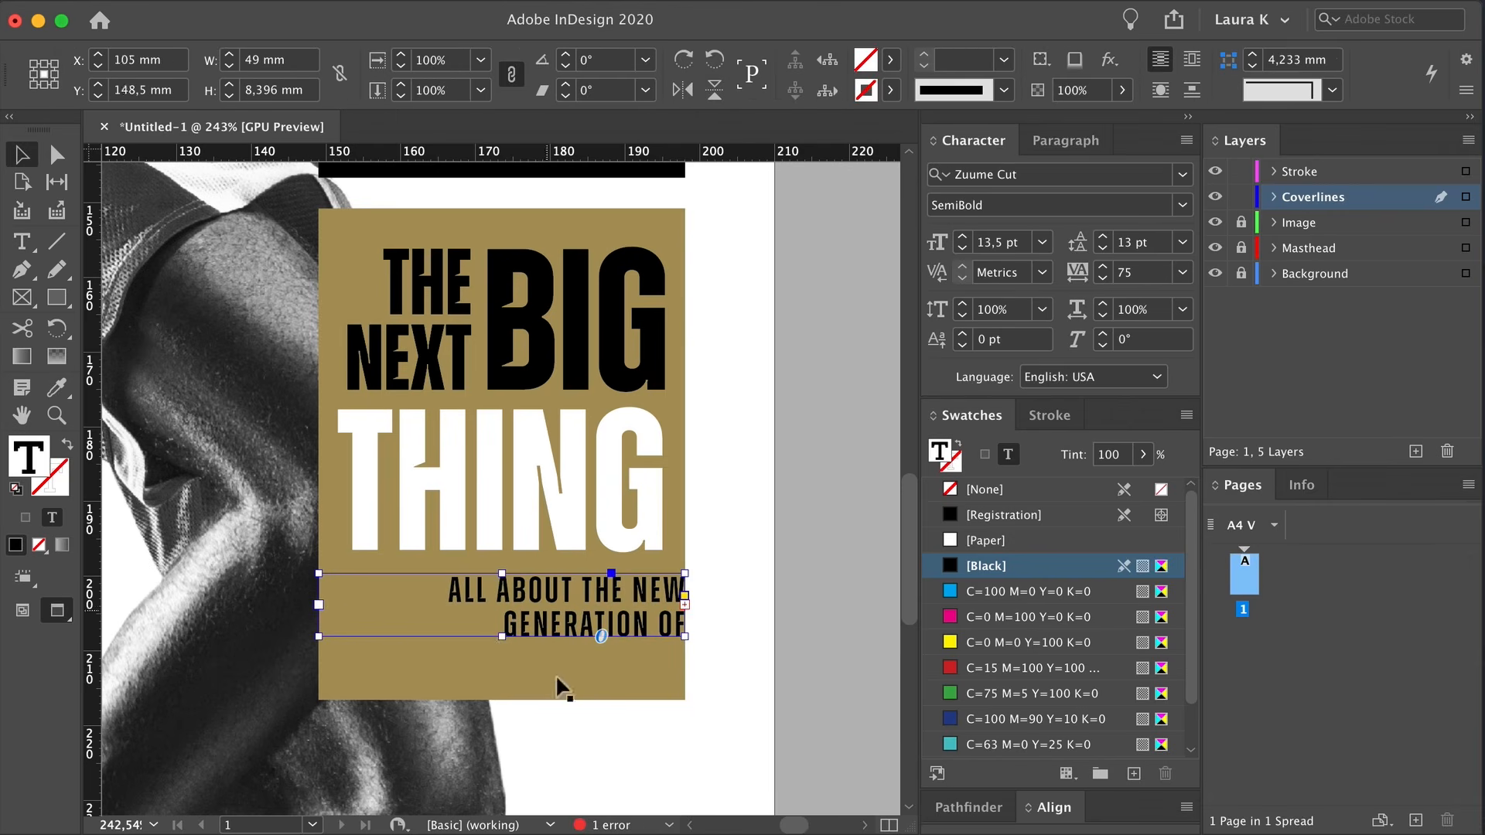
Fit the caption's frame to all three lines, narrow it, and align it with THING's right edge
key("super+alt+c")
left_click_drag(628, 621, 608, 621)
scroll(347, 622, "right", 1)
left_click_drag(290, 626, 322, 626)
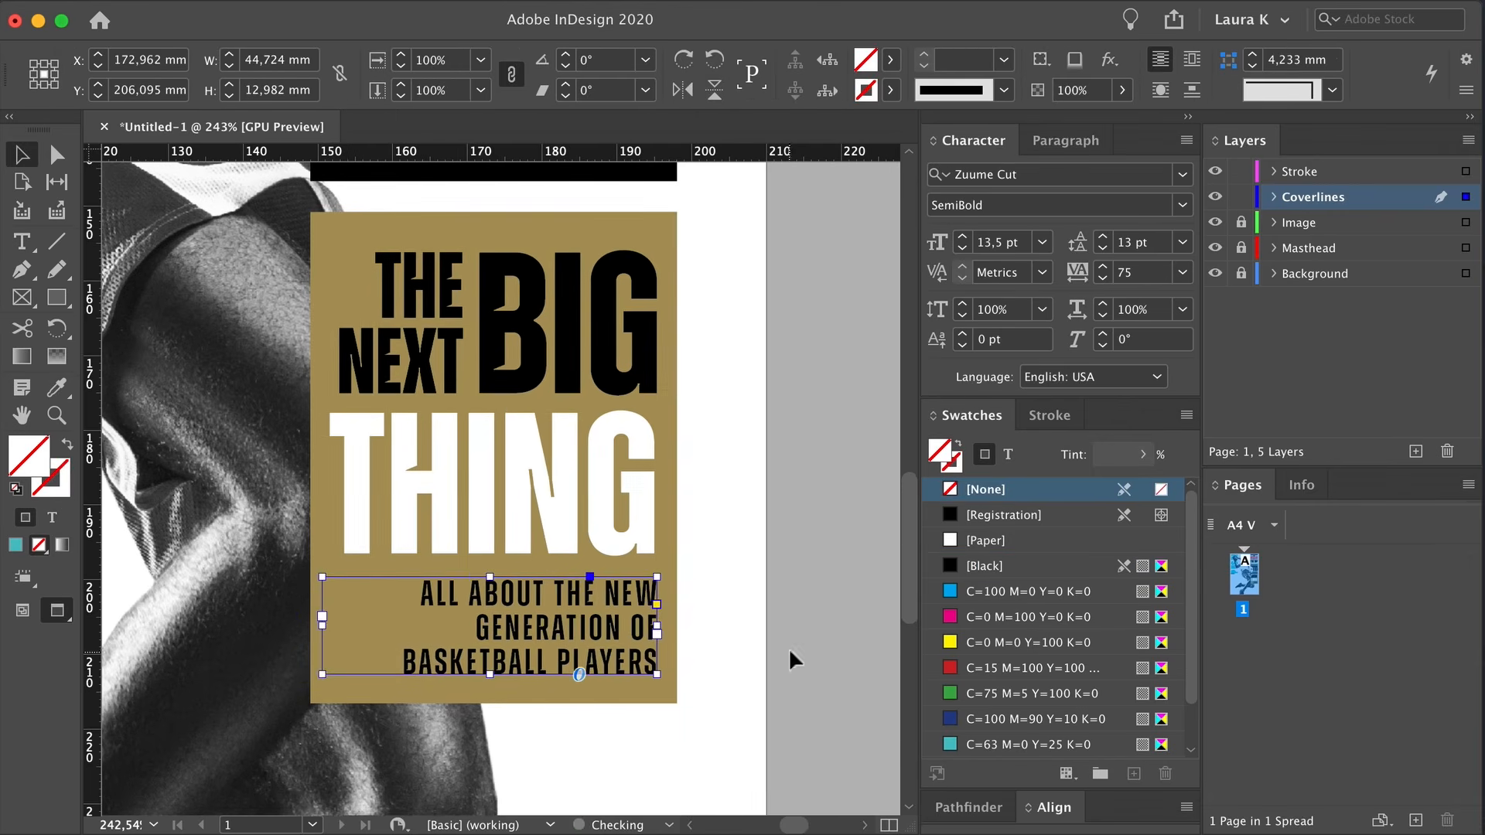
left_click(787, 647)
Duplicate the black bar from above the gold box and place the copy along the box's bottom edge
scroll(696, 584, "down", 1)
key("z")
left_click_drag(568, 521, 436, 526)
scroll(464, 522, "up", 1)
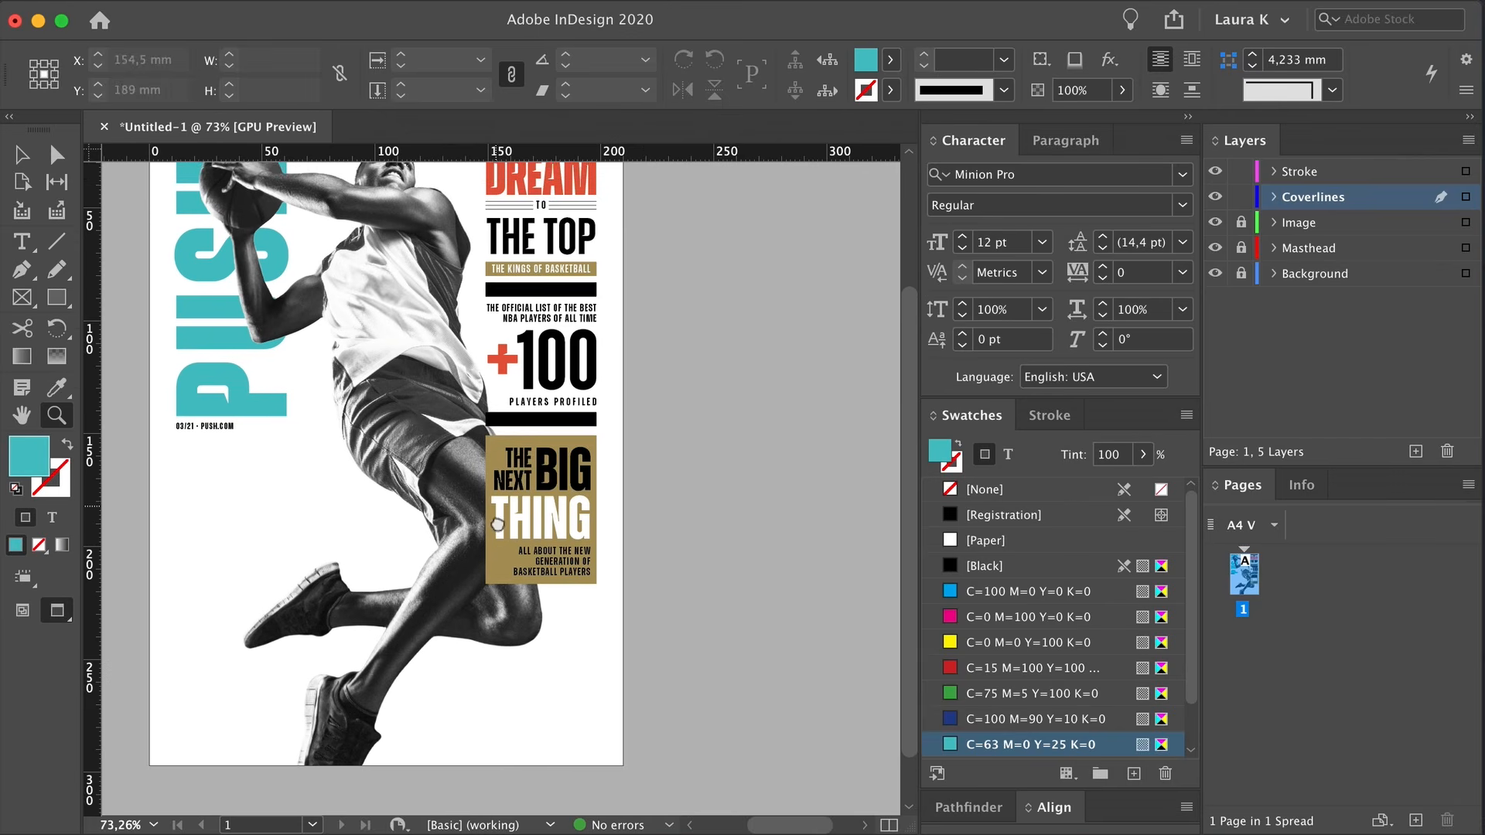
scroll(499, 514, "down", 1)
left_click_drag(541, 534, 630, 473)
key("v")
left_click_drag(623, 288, 606, 514)
left_click(756, 630)
key("z")
left_click_drag(607, 512, 607, 552)
key("v")
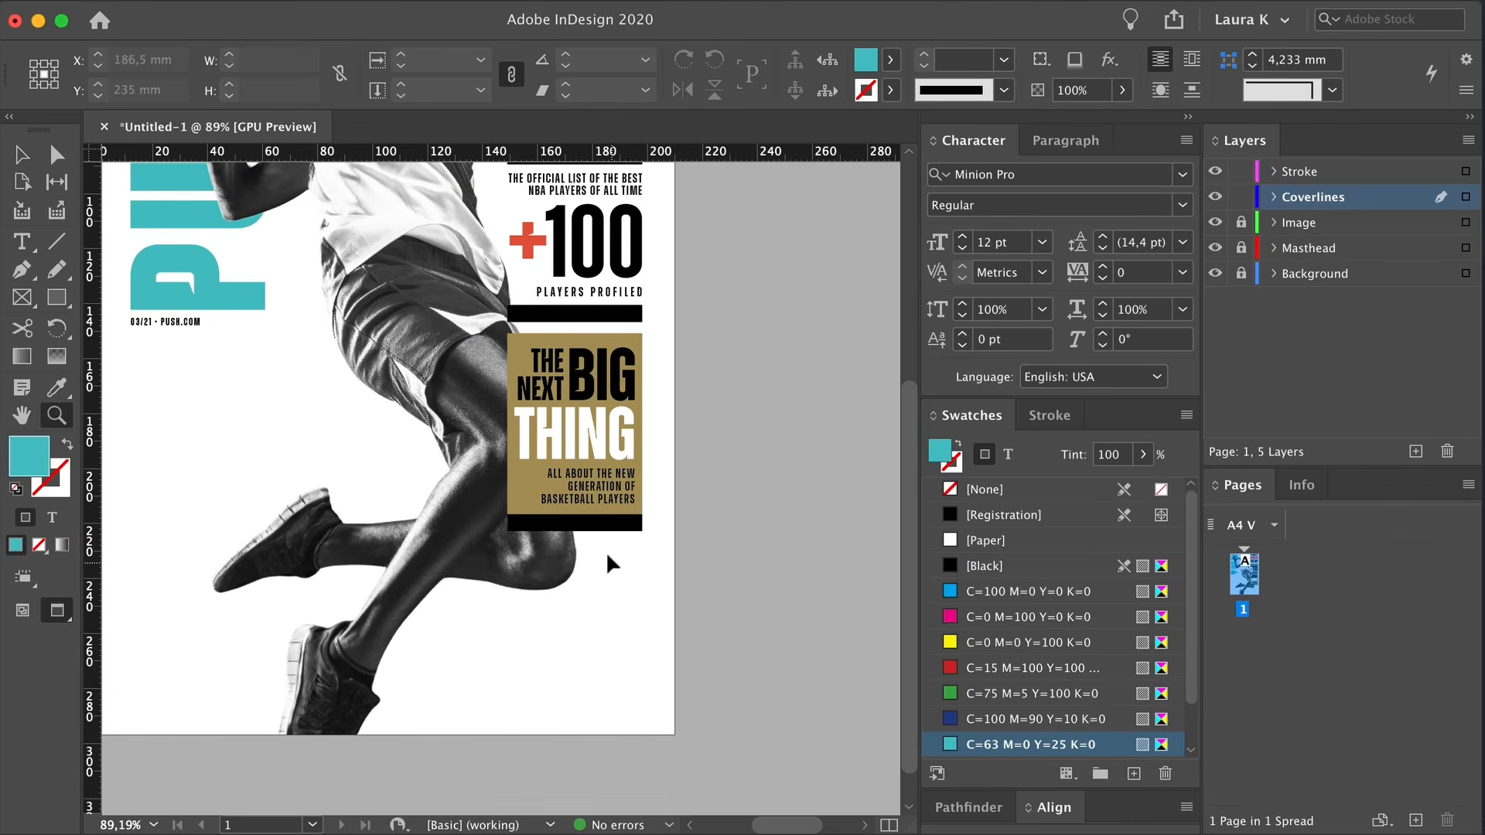
Draw a vertical line 12 mm long centred below the gold box, with no fill and a C=6 M=81 Y=82 K=0 stroke
key("z")
left_click_drag(550, 620, 624, 595)
left_click_drag(625, 595, 596, 586)
key("v")
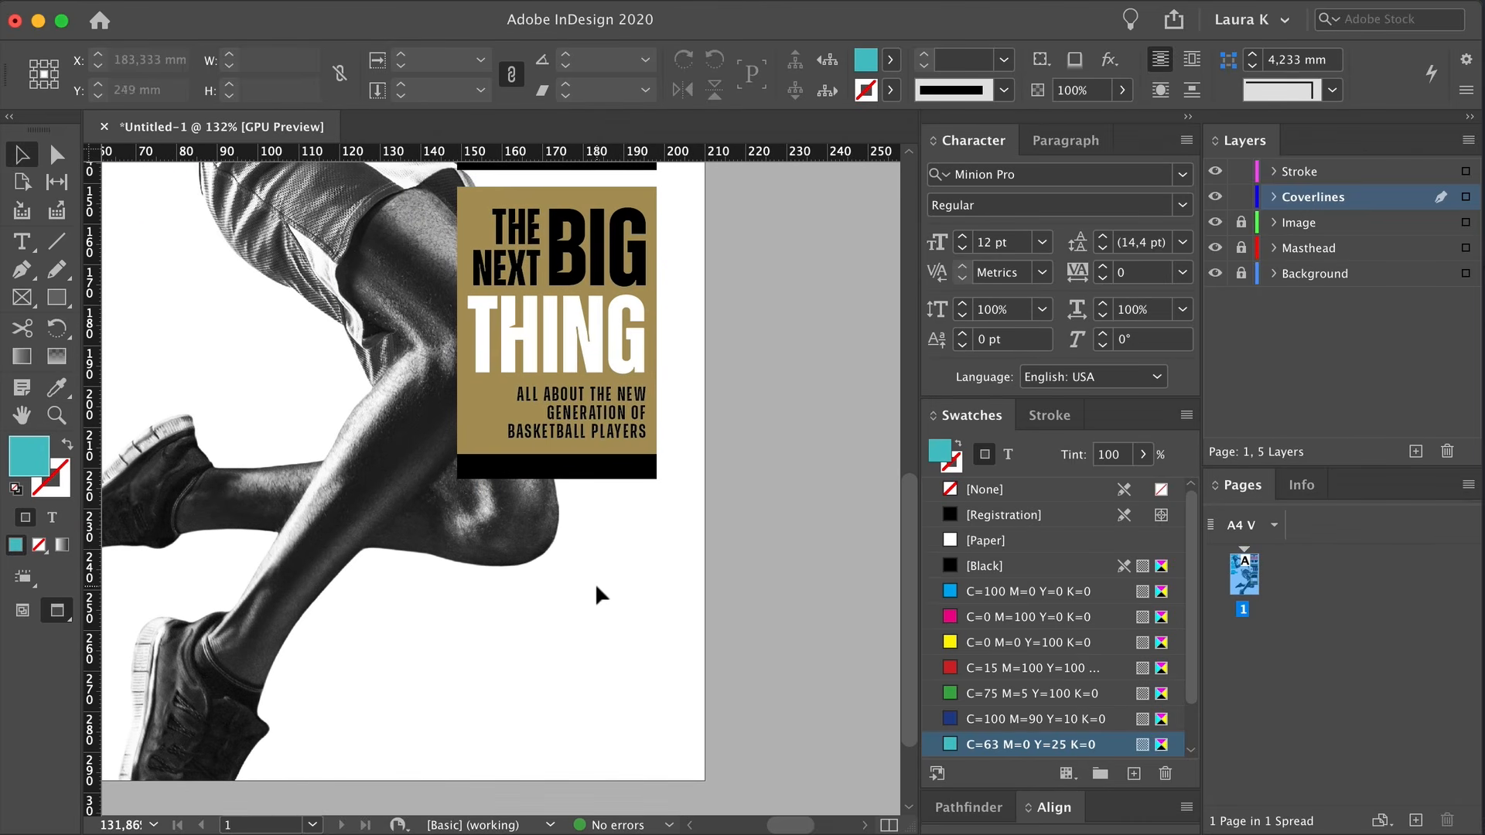
left_click_drag(555, 506, 555, 556)
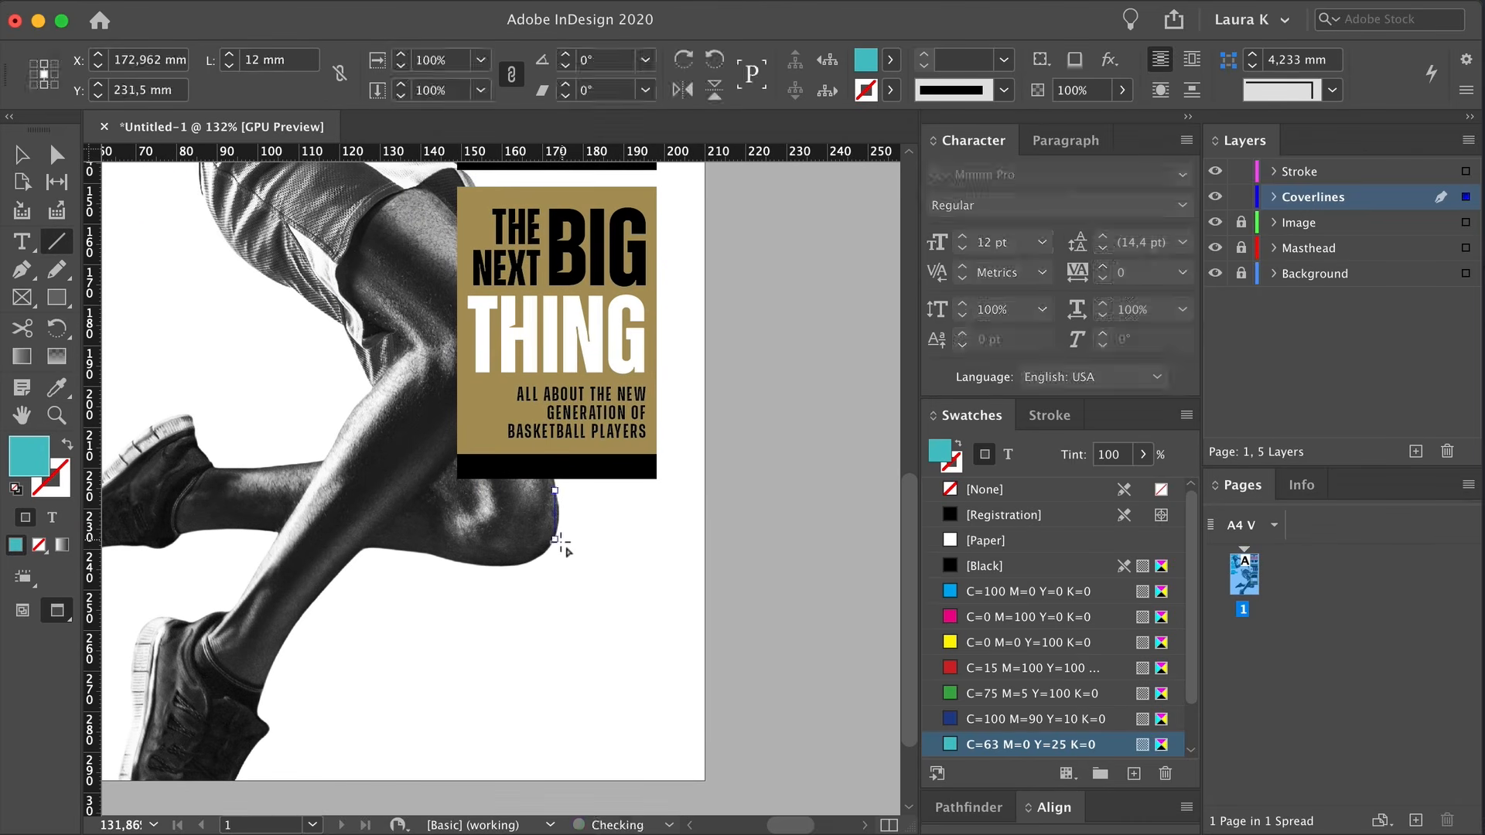
key("v")
left_click(984, 493)
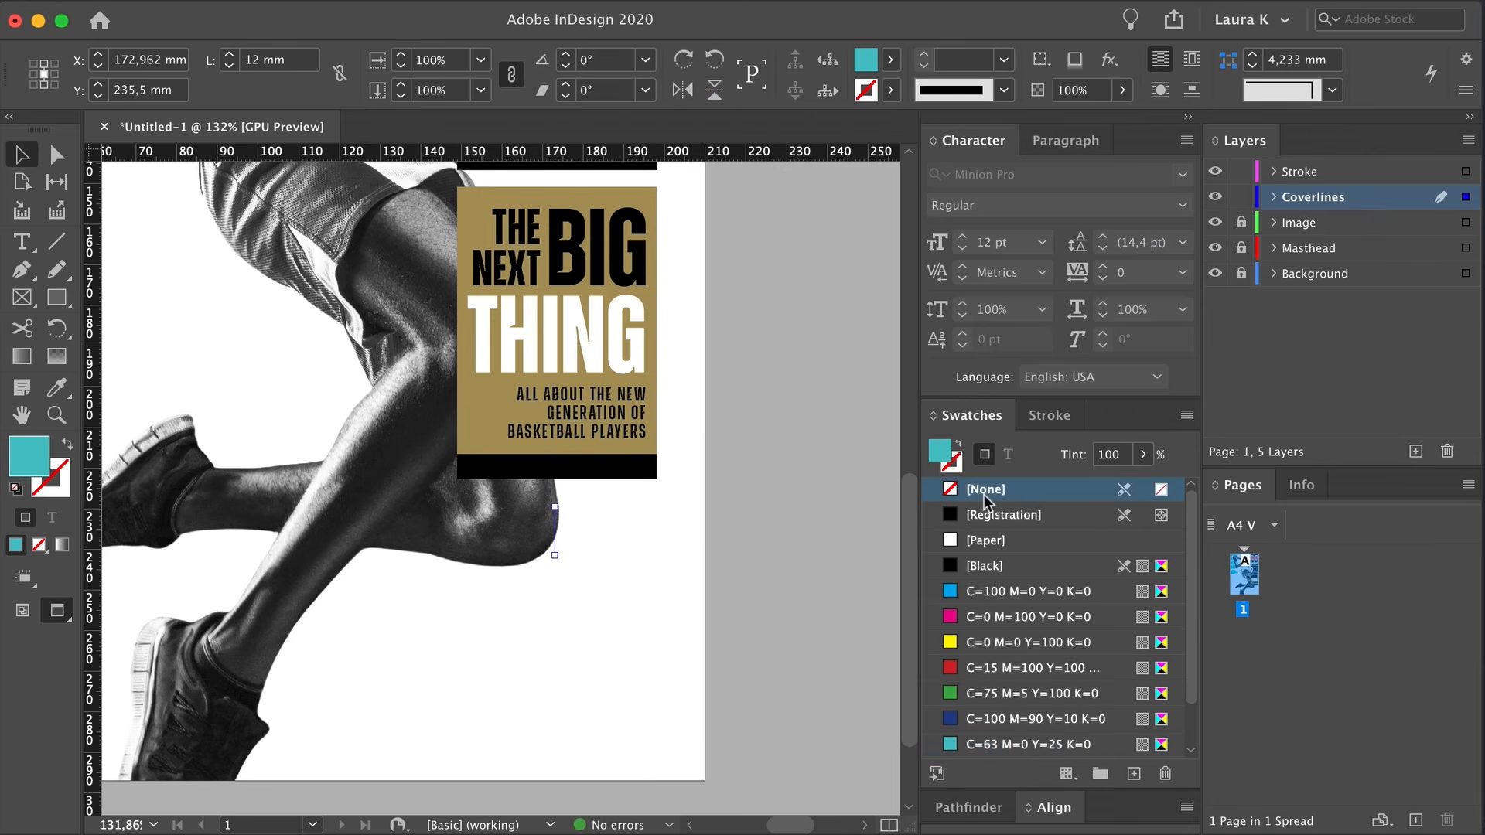
scroll(972, 746, "down", 2)
left_click(979, 741)
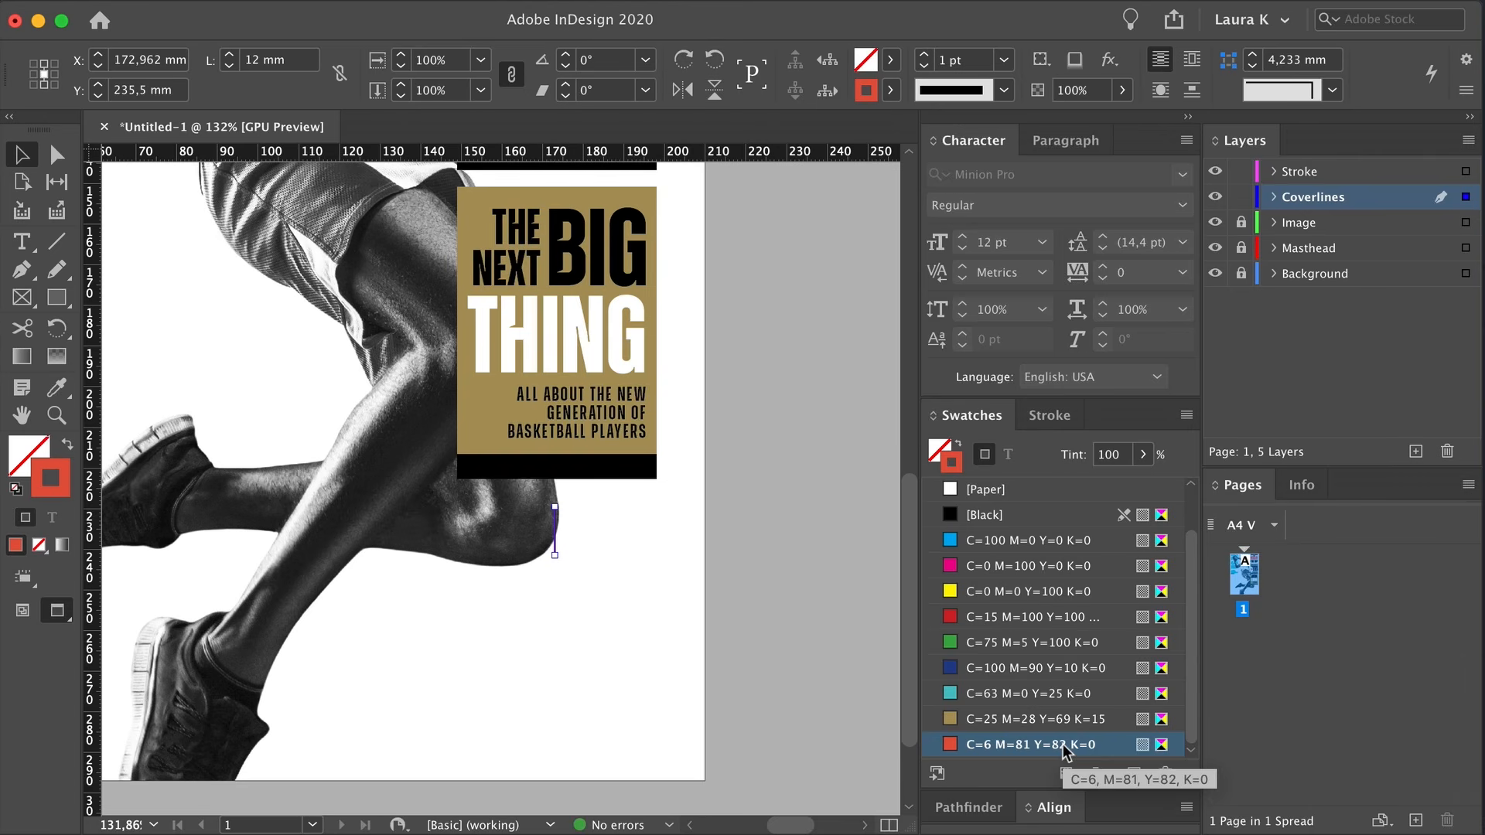
Add a TriangleWide arrowhead to the line's lower end and set its stroke weight to 30 pt
left_click(1048, 417)
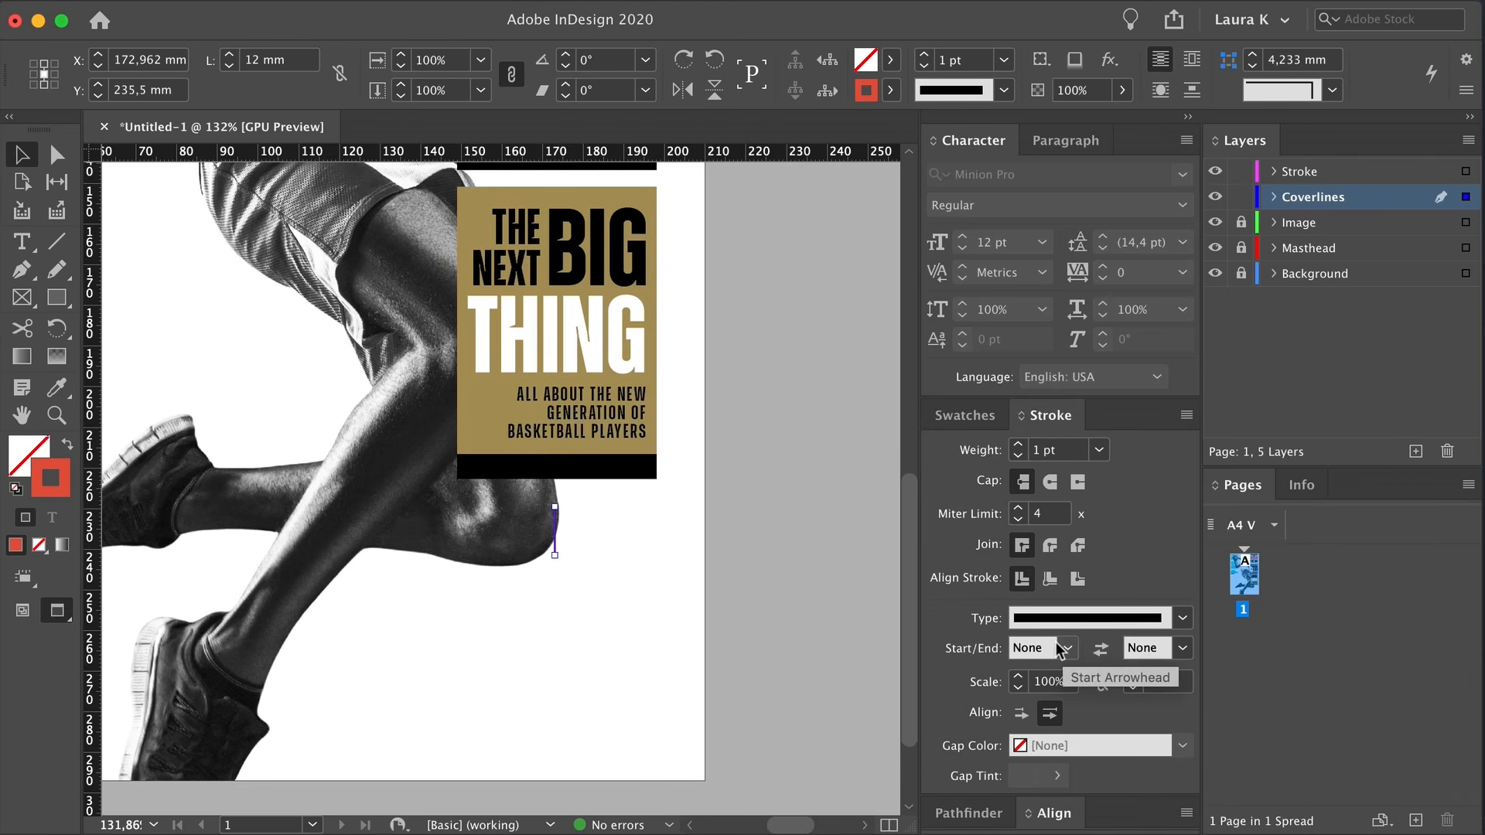
left_click(1183, 648)
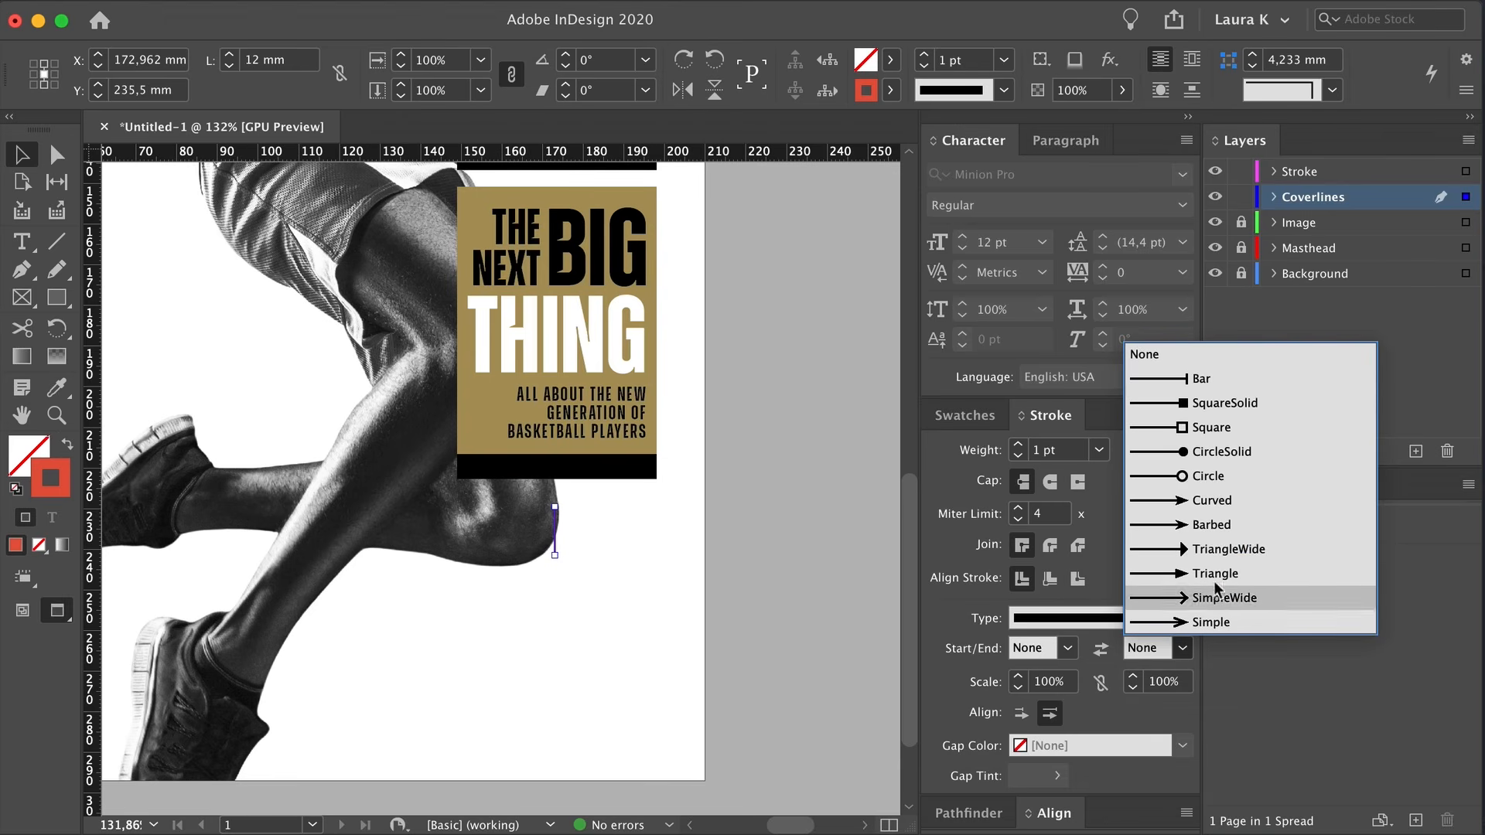
left_click(1240, 551)
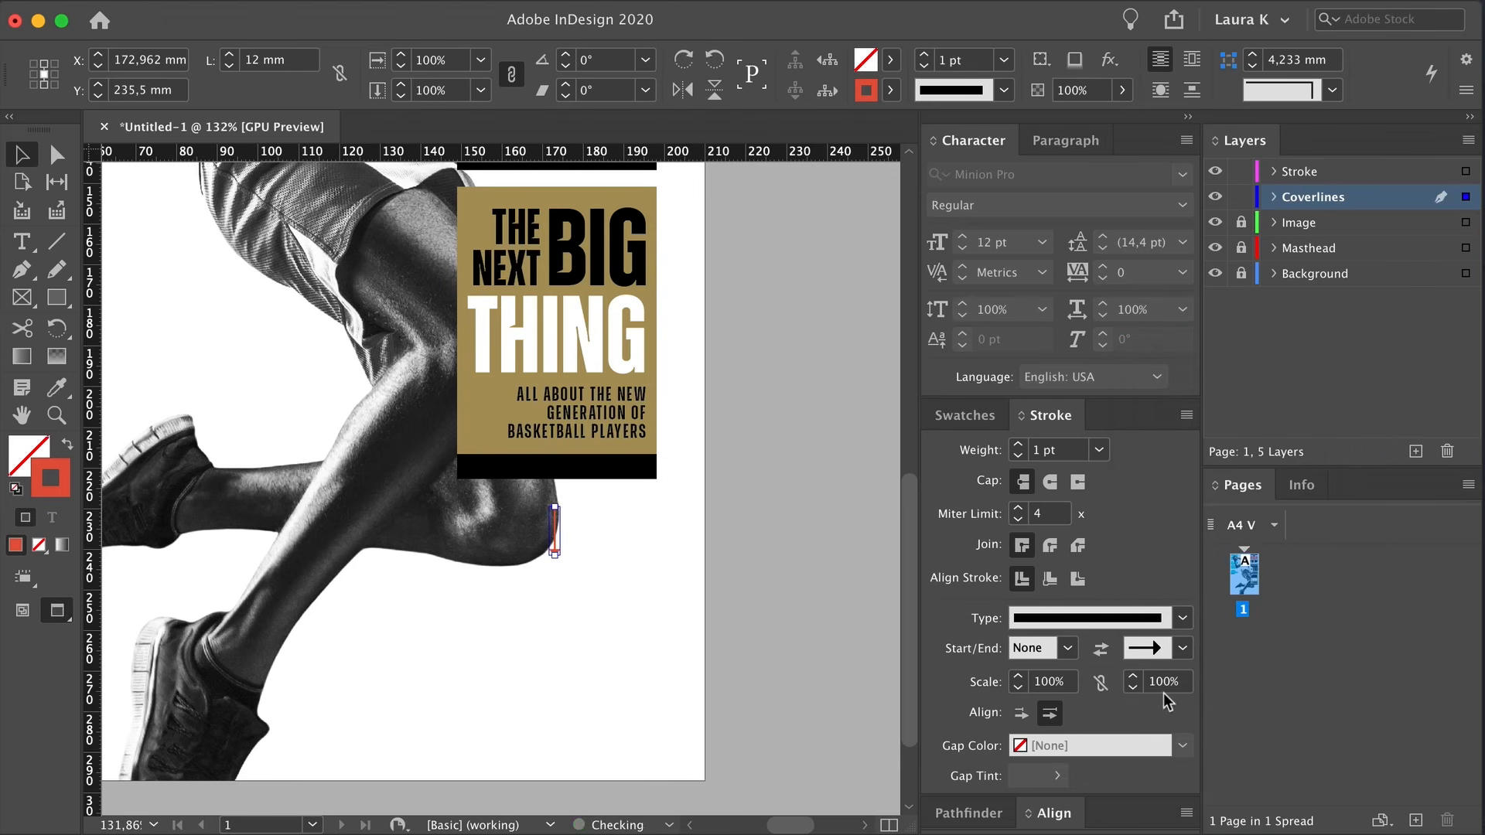
left_click(1004, 62)
left_click(963, 418)
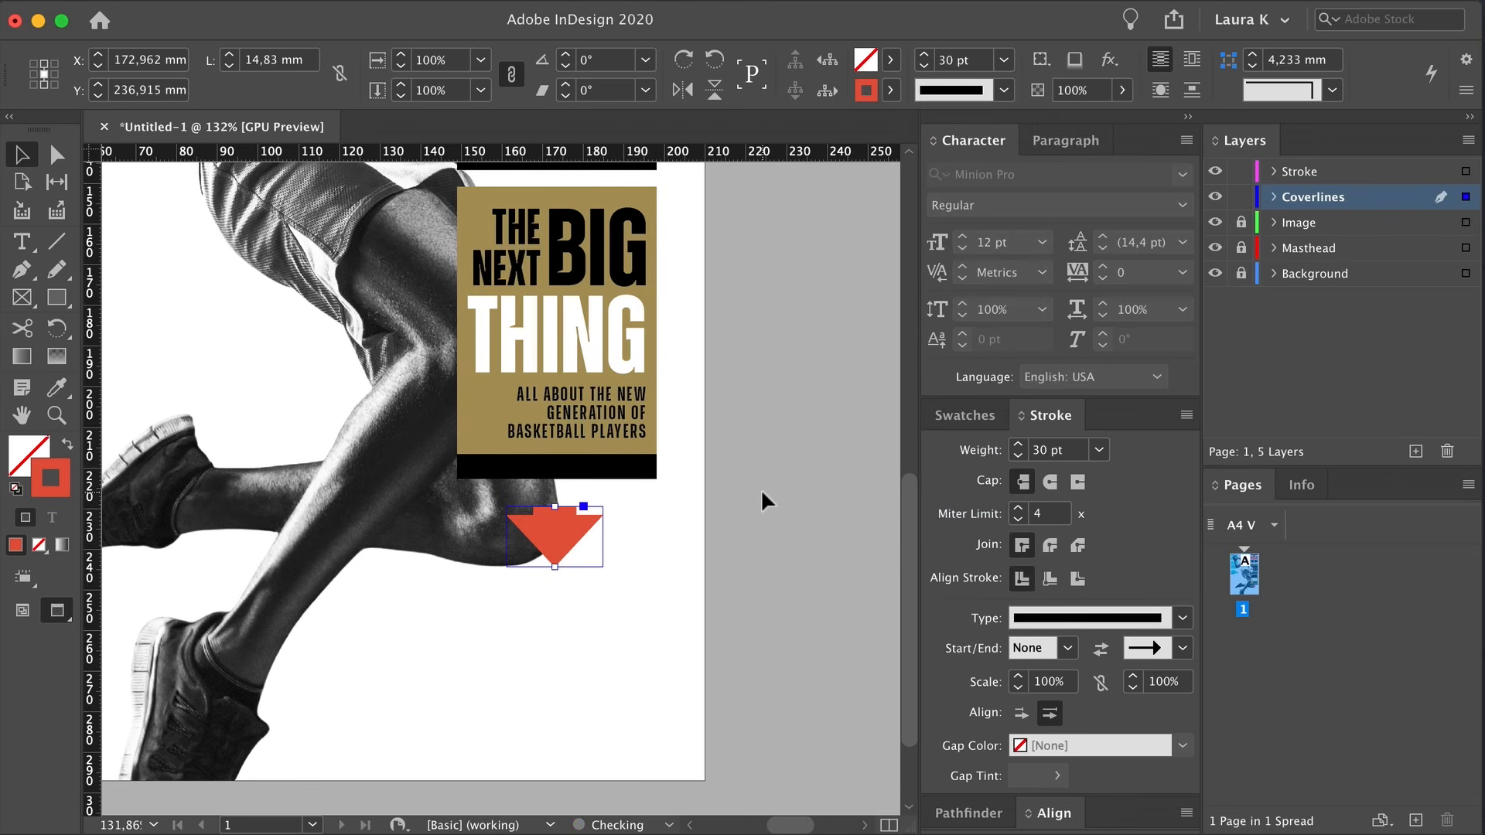
Extend the arrow's upper endpoint slightly to an overall length of about 15.7 mm and set the stroke weight to 40 pt
key("a")
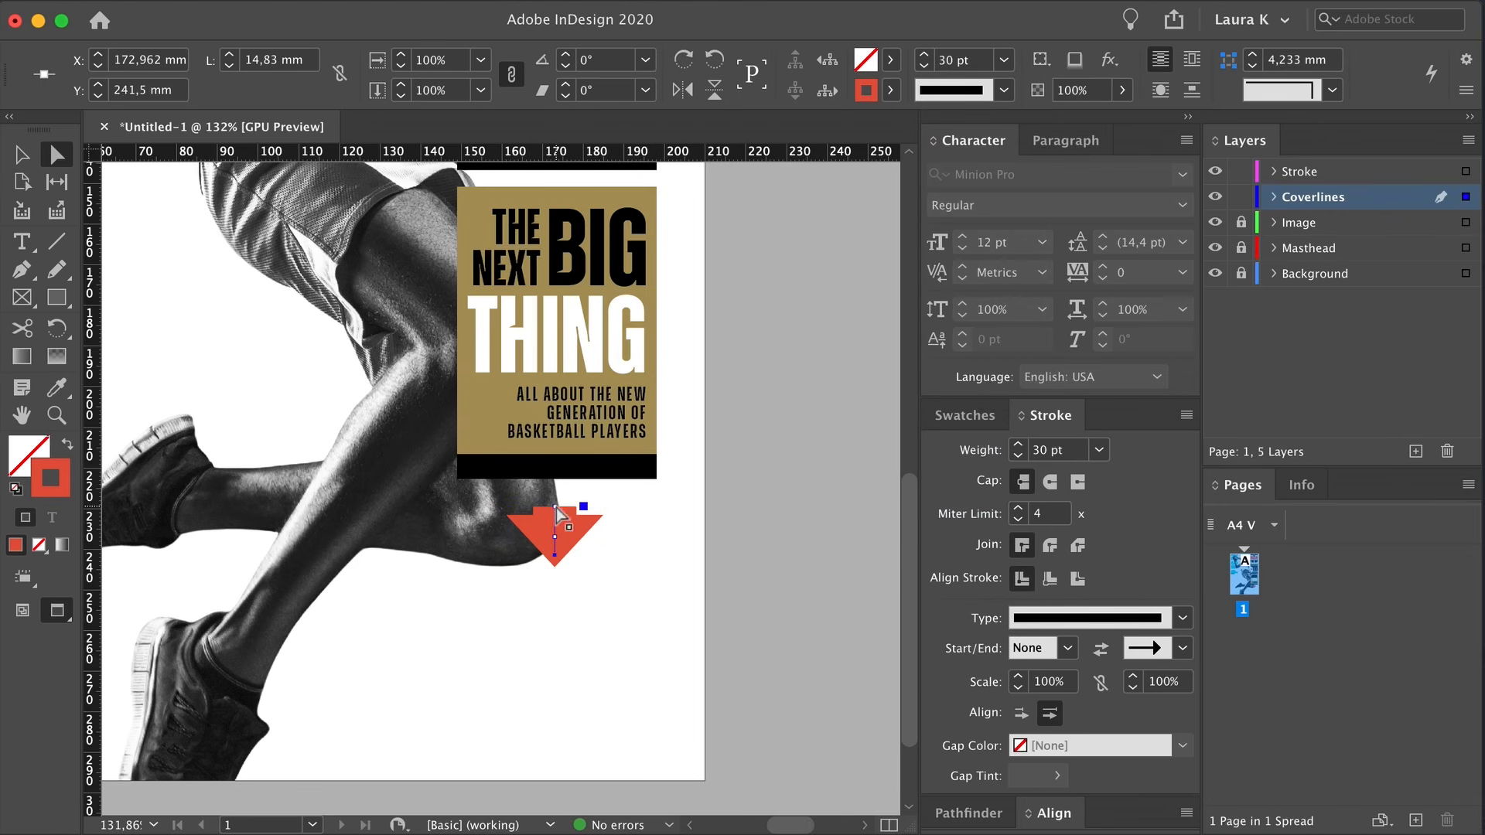
left_click_drag(555, 507, 555, 504)
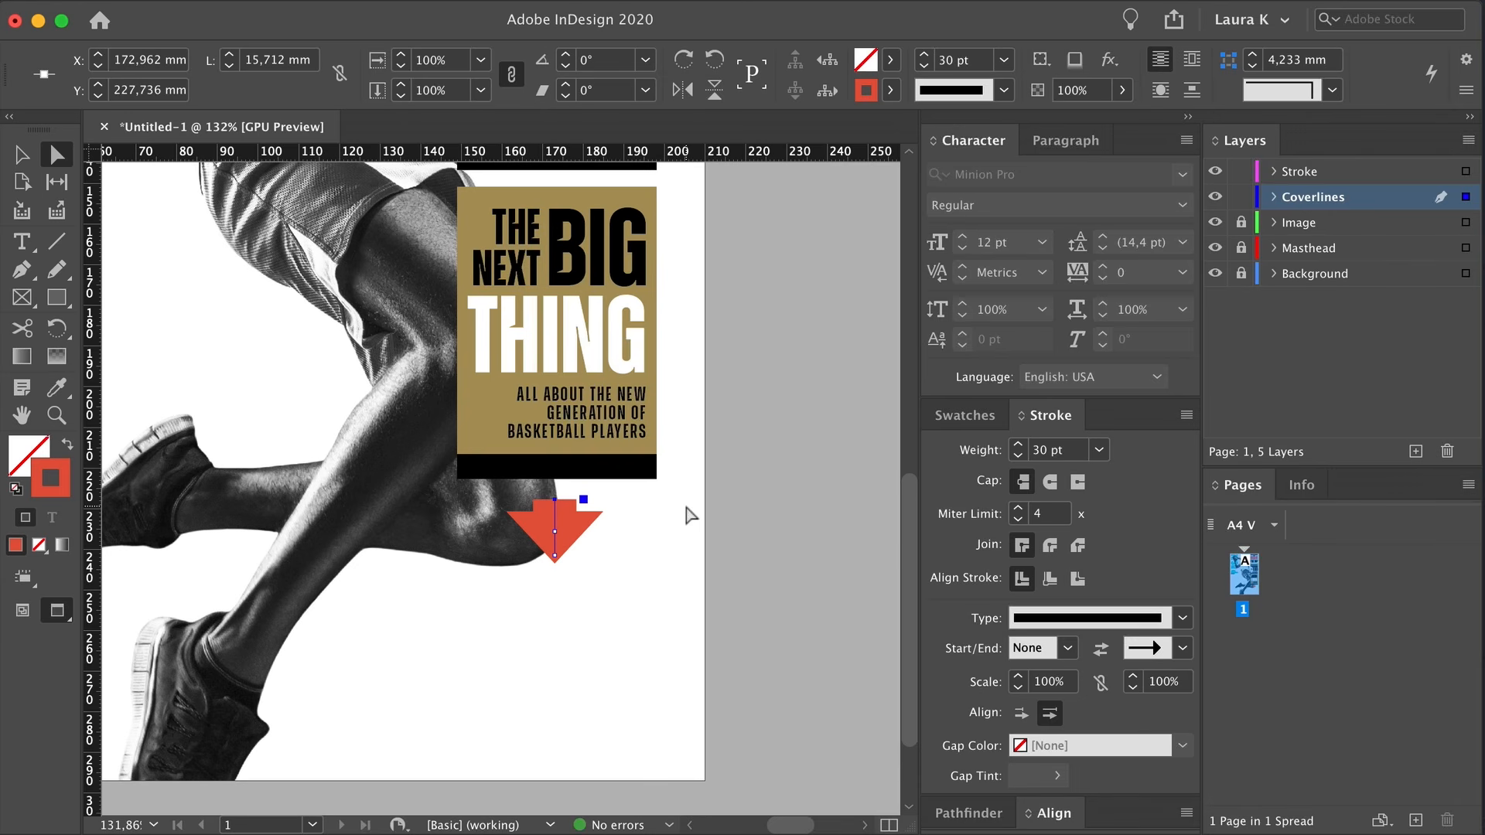
left_click(1004, 60)
left_click(963, 447)
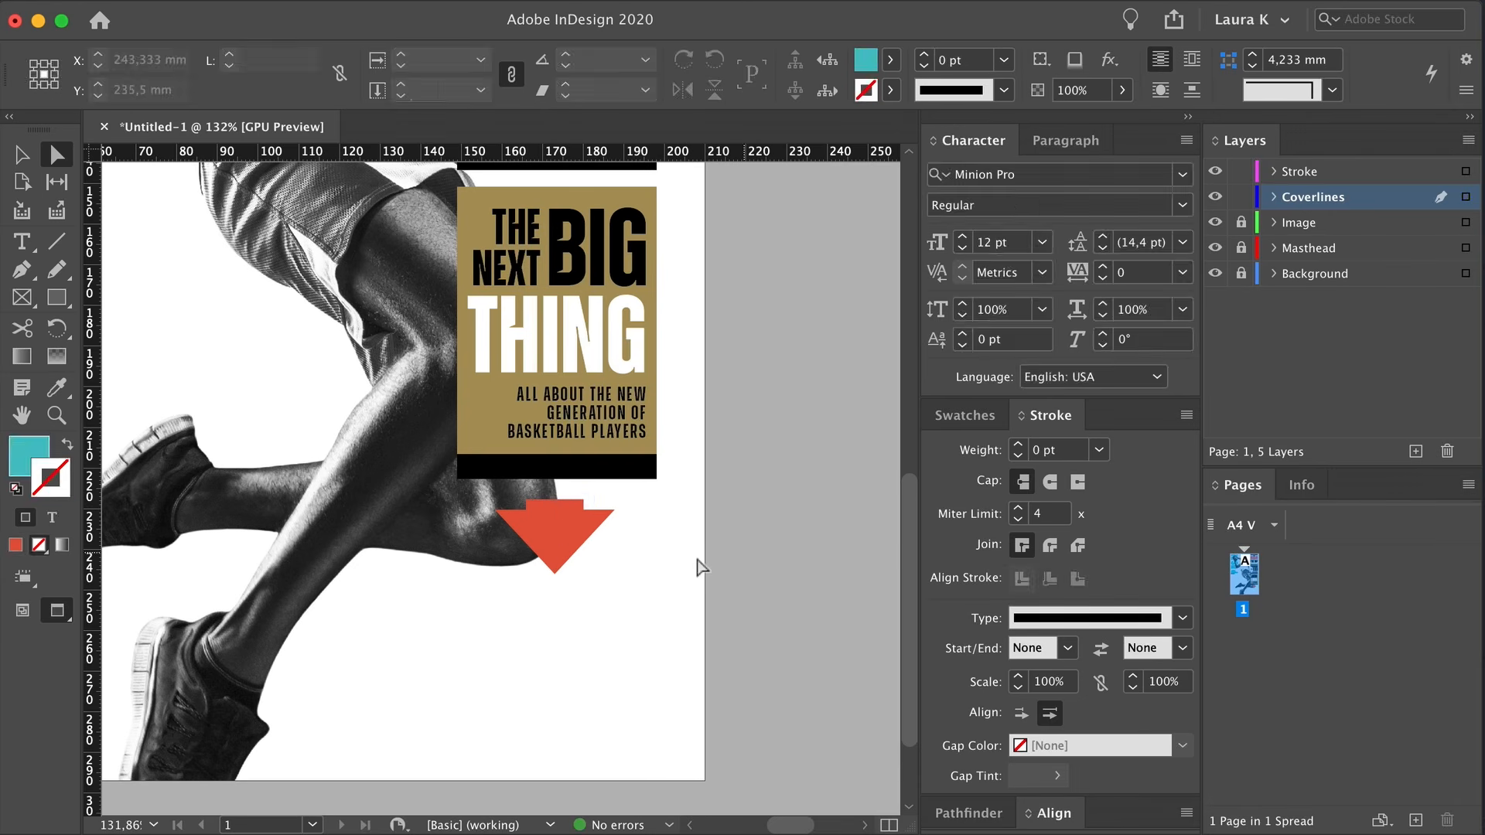
Centre the red arrow horizontally beneath the gold box at X 173.5 mm
key("v")
left_click_drag(560, 521, 562, 521)
left_click(640, 501, "alt+super")
left_click(639, 500, "super")
left_click(724, 511)
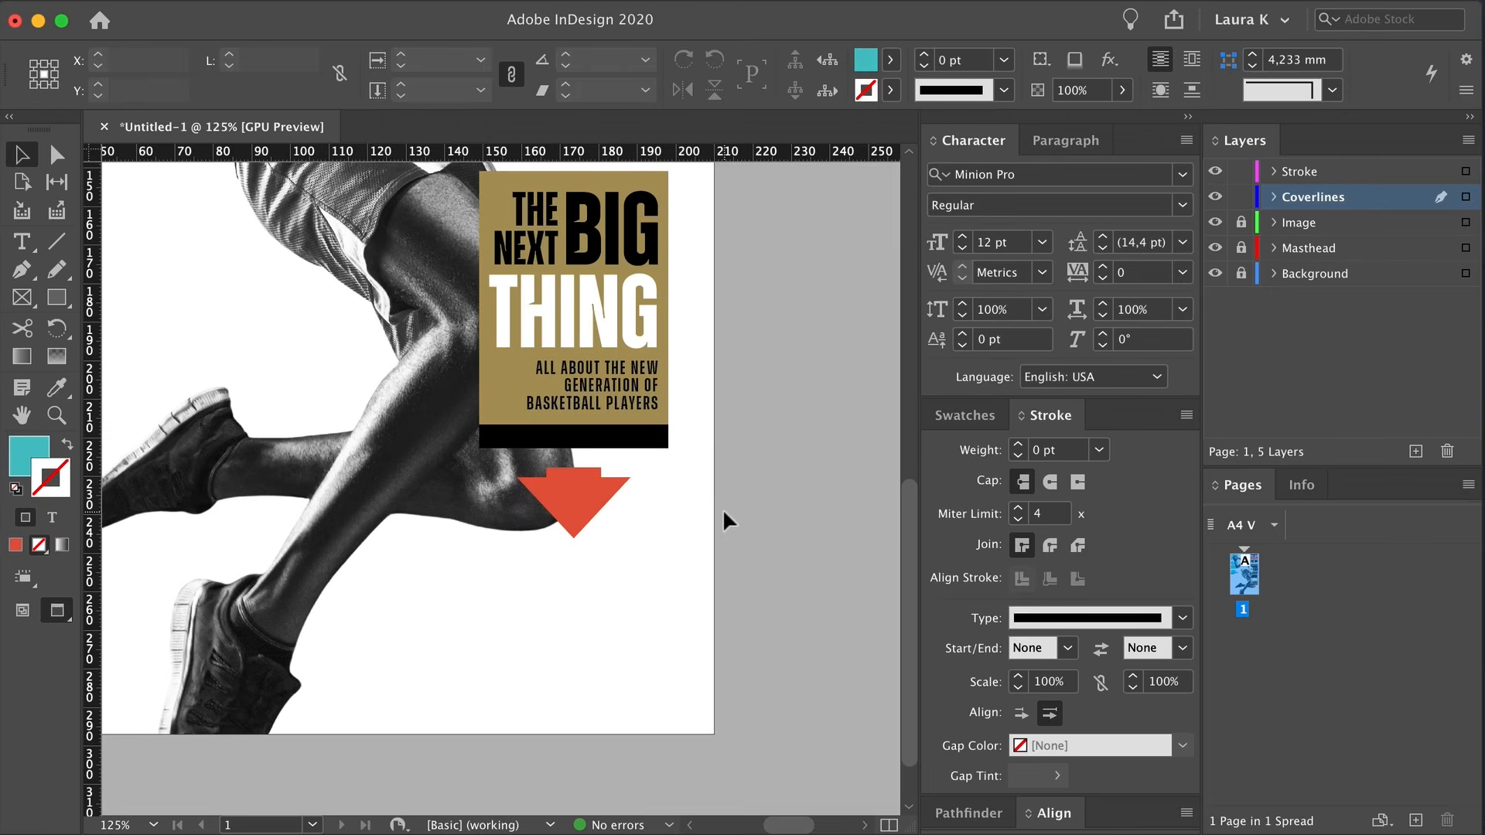
key("super+space")
left_click(608, 503)
right_click(566, 484)
key("Escape")
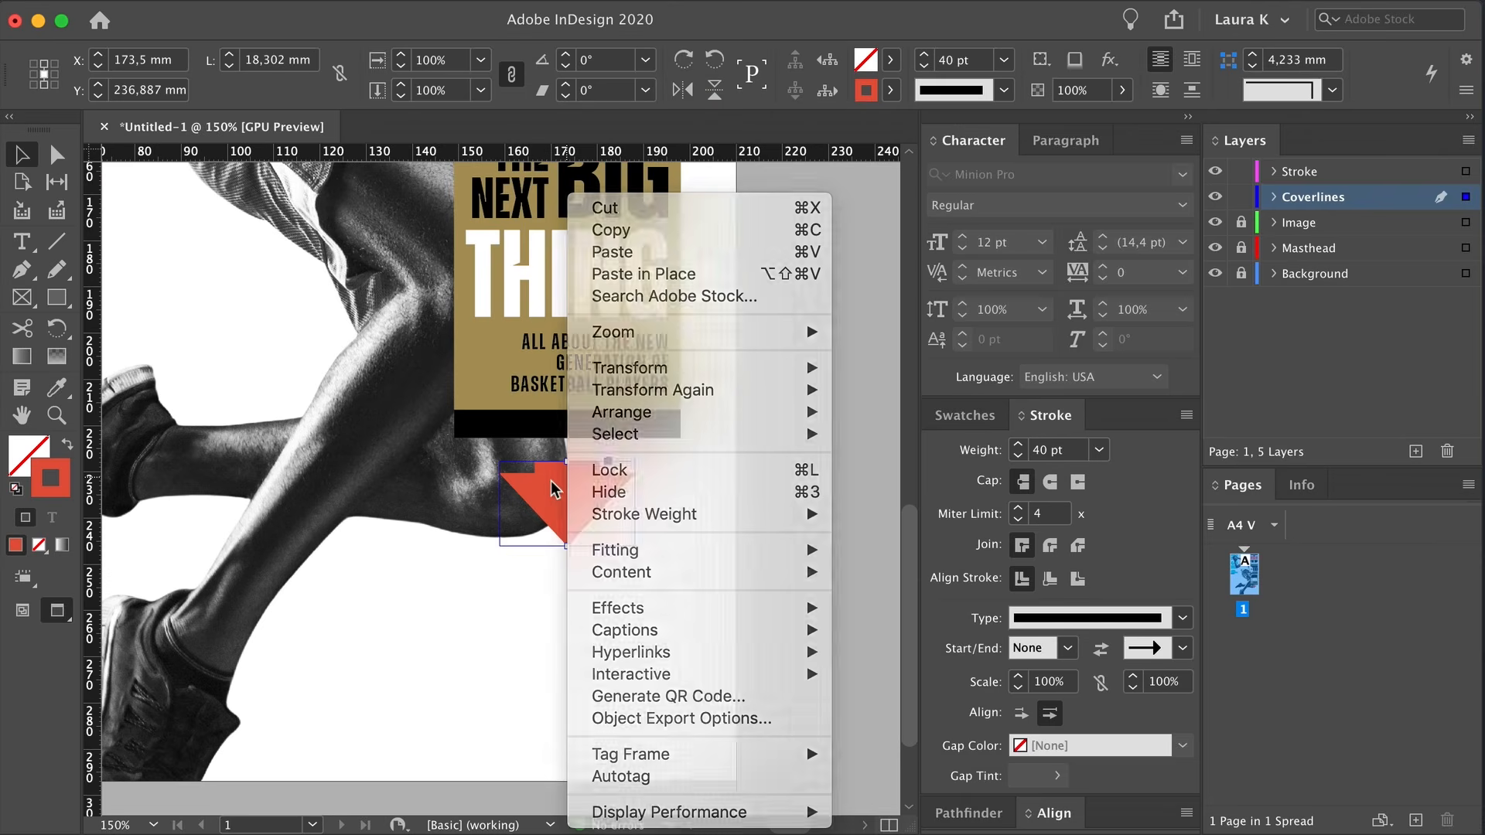
key("a")
key("super+equal")
key("super+equal")
key("super+equal")
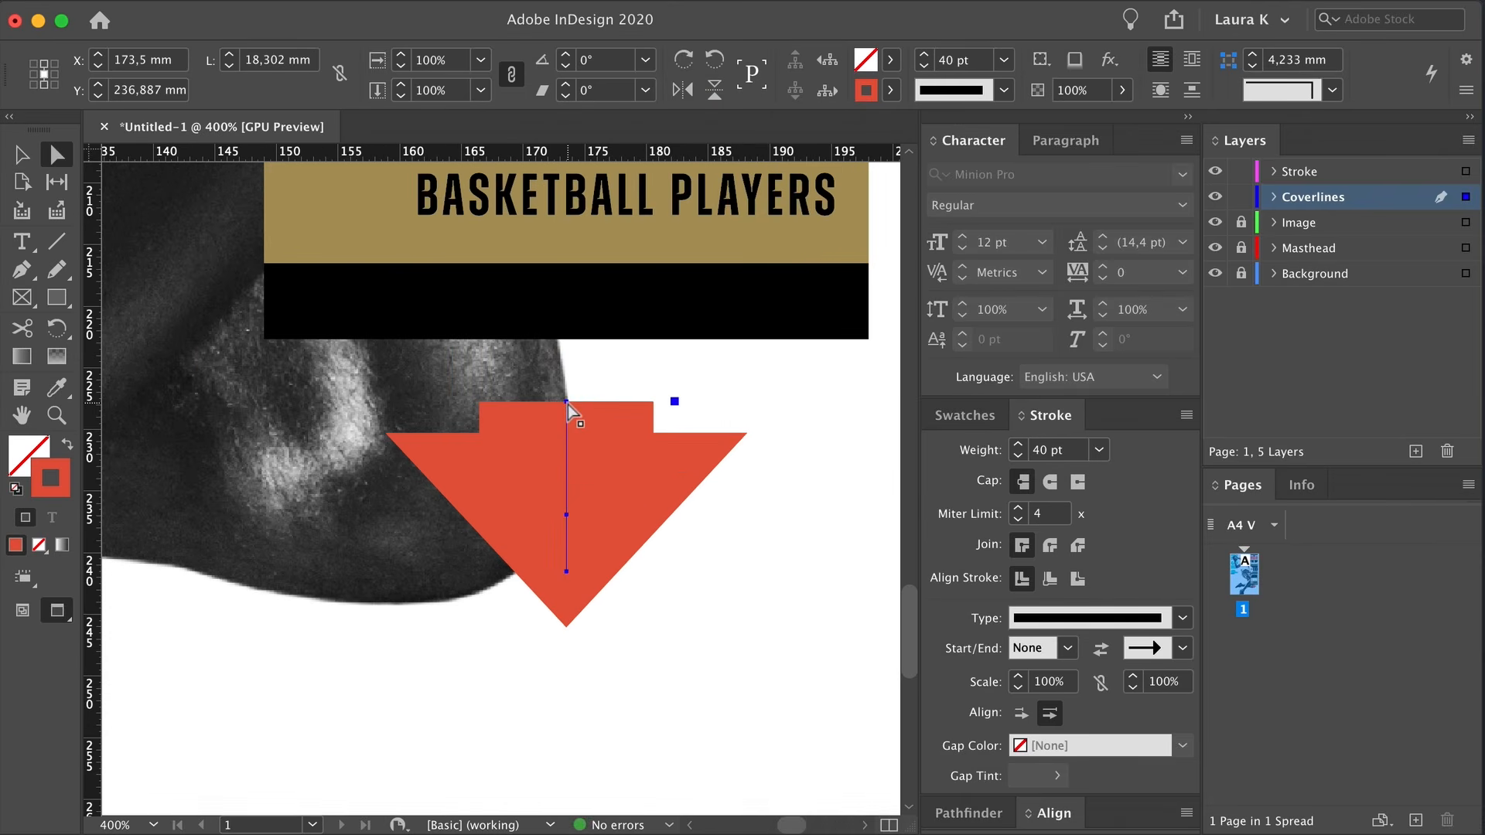
left_click(568, 405)
left_click_drag(568, 512, 570, 532)
key("super+z")
key("super+z")
key("super+z")
Lengthen the red arrow's stem slightly by nudging the line's lower endpoint down
left_click(567, 572)
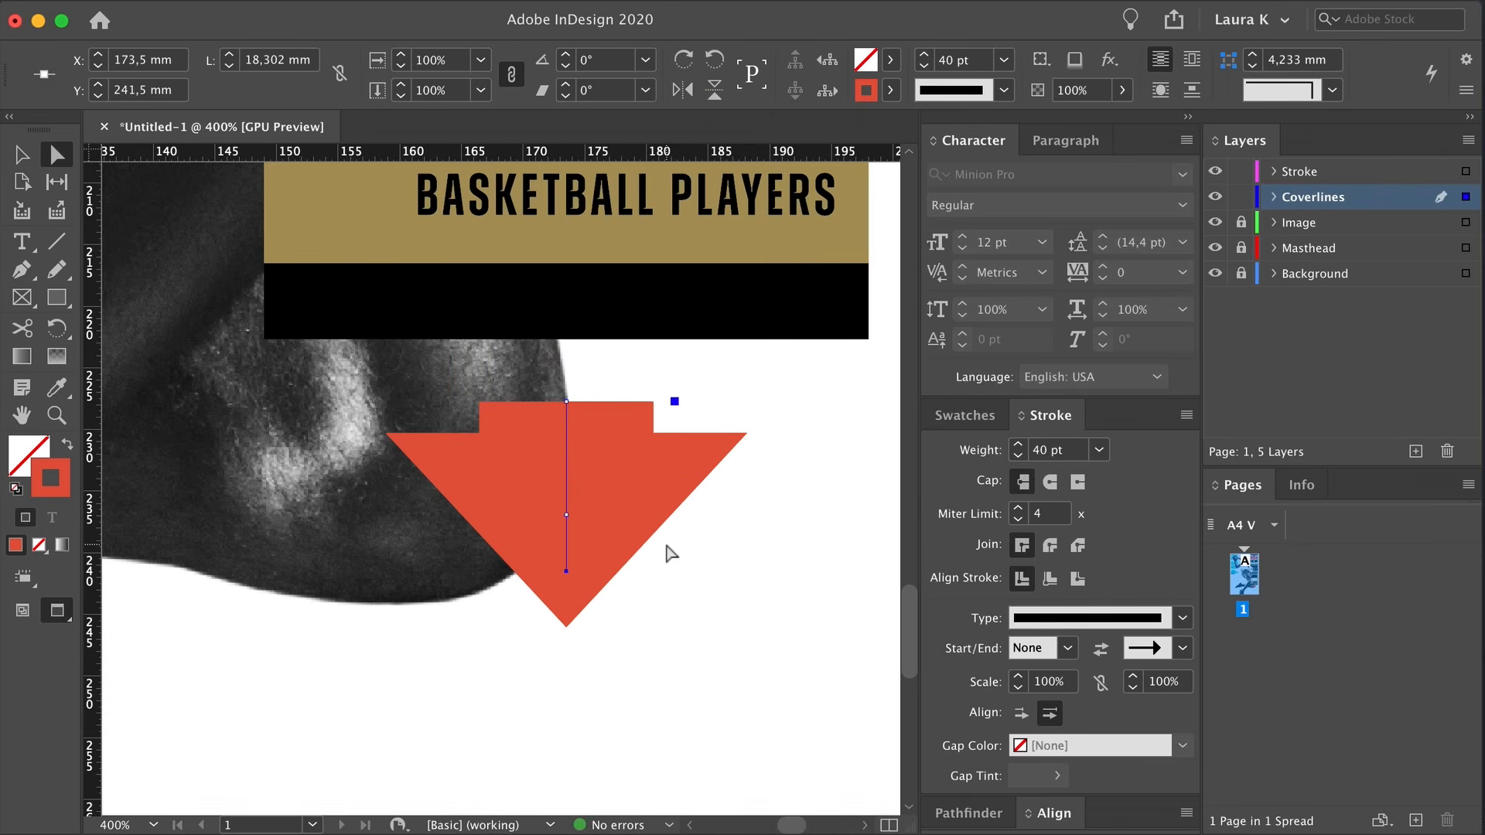
key("shift+Up")
key("shift+Down")
key("shift+Down")
key("super+alt+space")
left_click_drag(673, 550, 655, 547)
Create a text frame about 45 by 13 mm below the arrow and enter PLUS
key("t")
left_click_drag(447, 613, 664, 666)
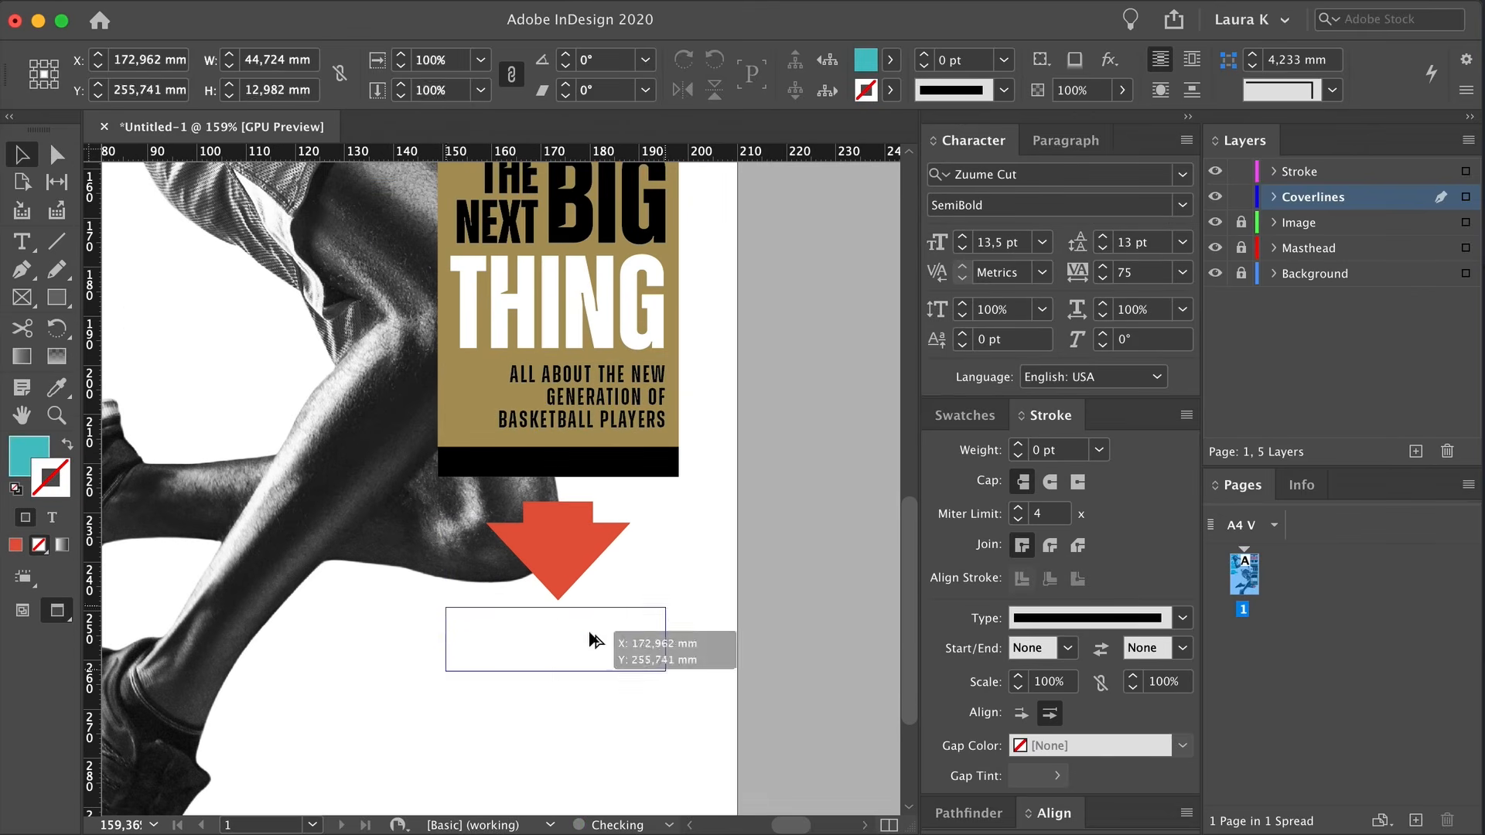
type("Pl")
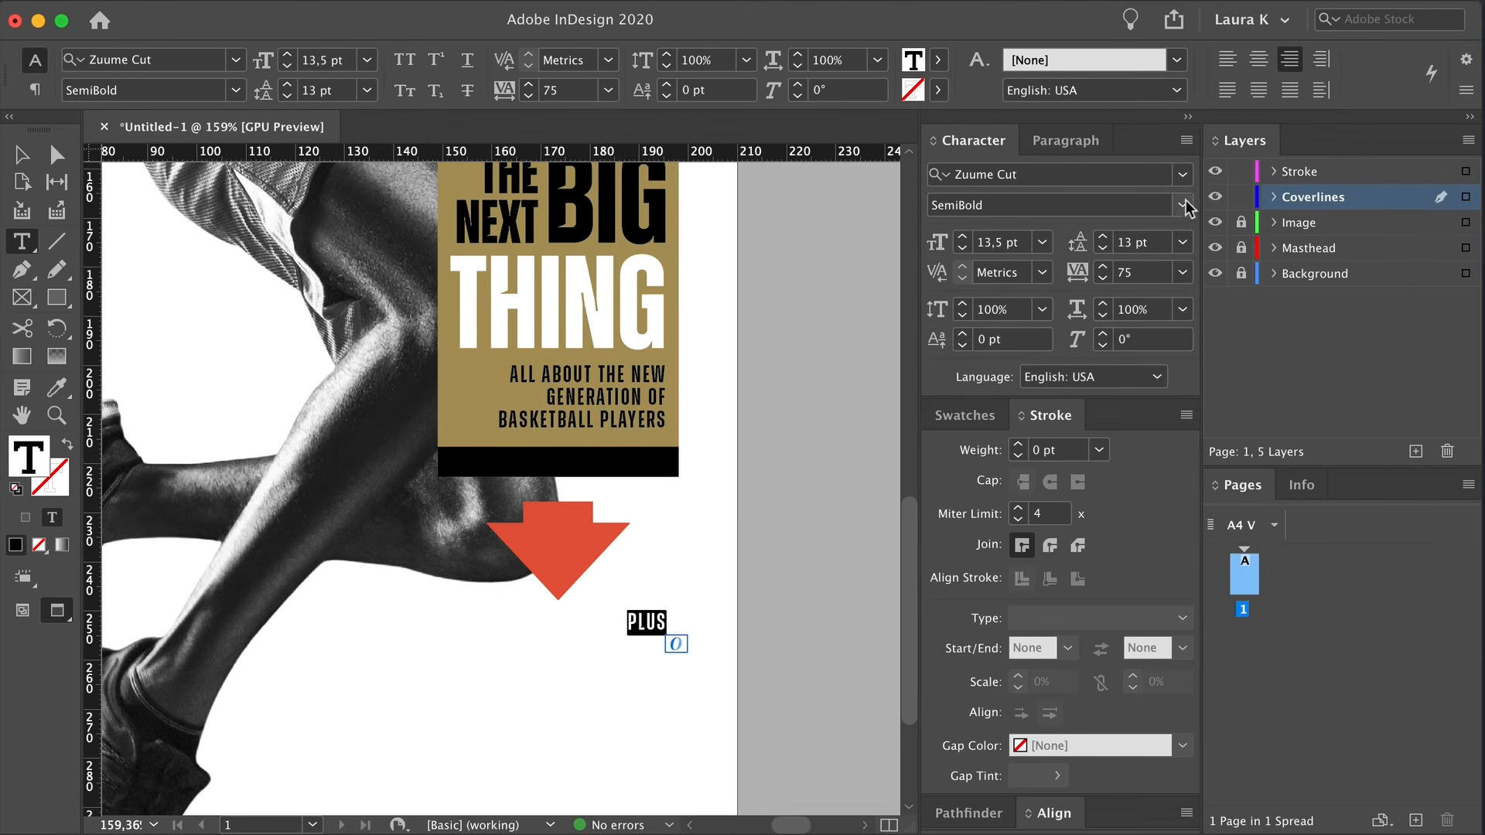
Format the PLUS text as Zuume Cut Bold at 18 pt with tracking 200 and centre alignment
left_click(1183, 203)
left_click(961, 467)
left_click(962, 237)
left_click(962, 238)
left_click(962, 237)
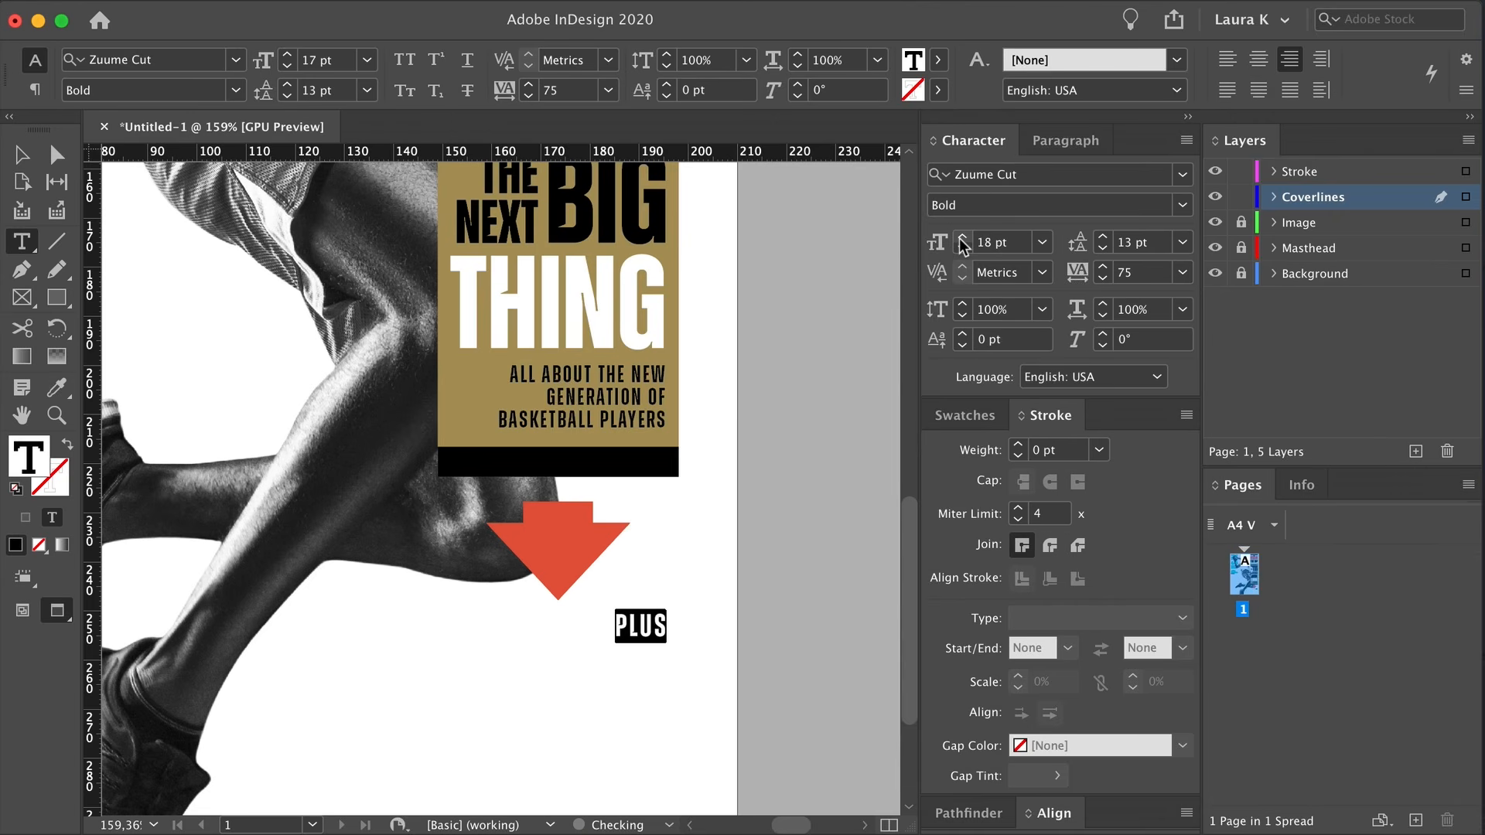
left_click(1183, 273)
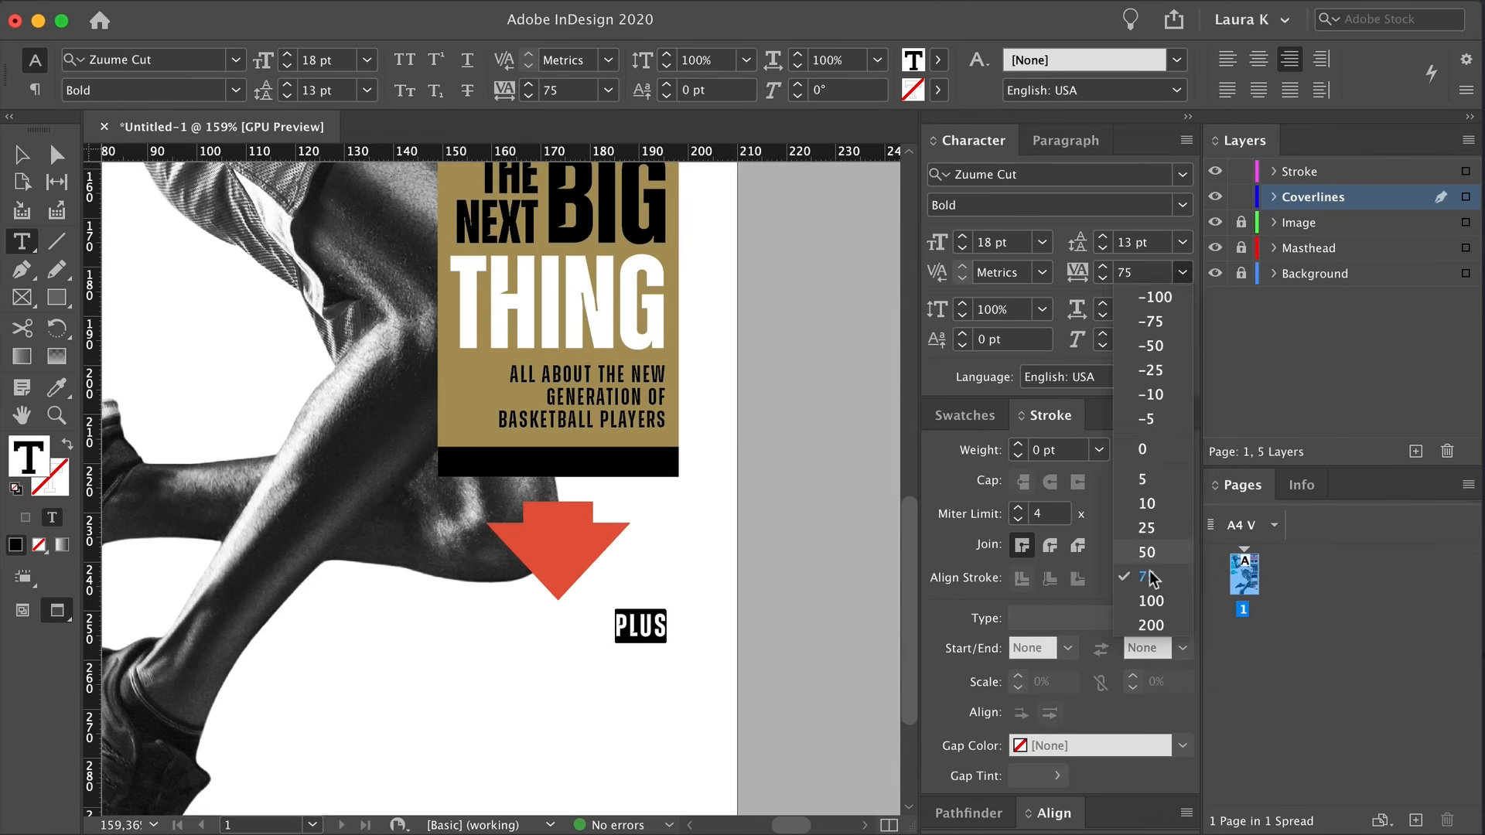
left_click(1154, 617)
left_click(1244, 63)
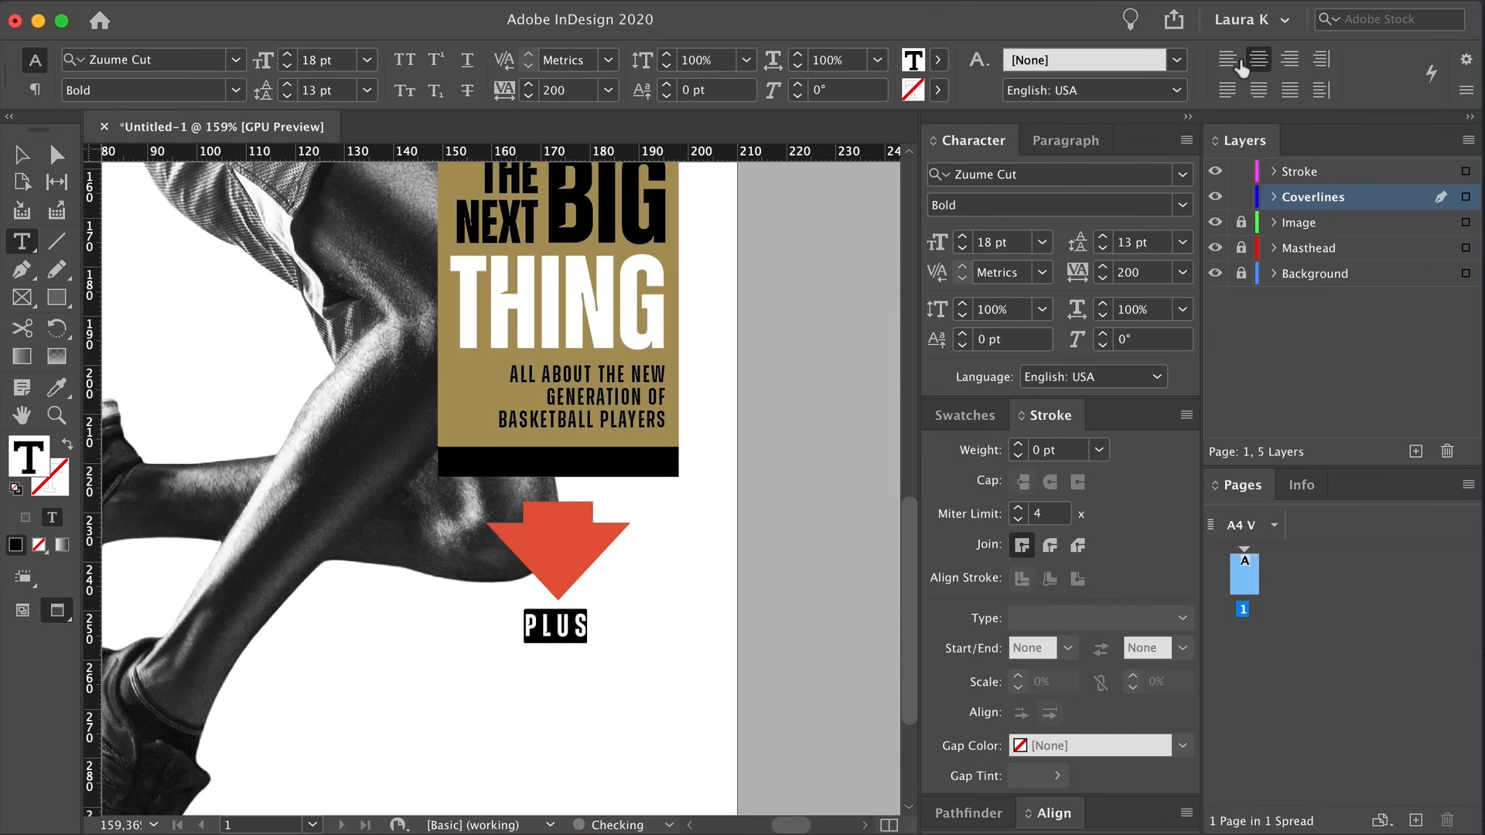
Resize the PLUS frame to the 49 mm column width, fit its height to the text, and move it onto the red arrow
left_click(23, 152)
key("w")
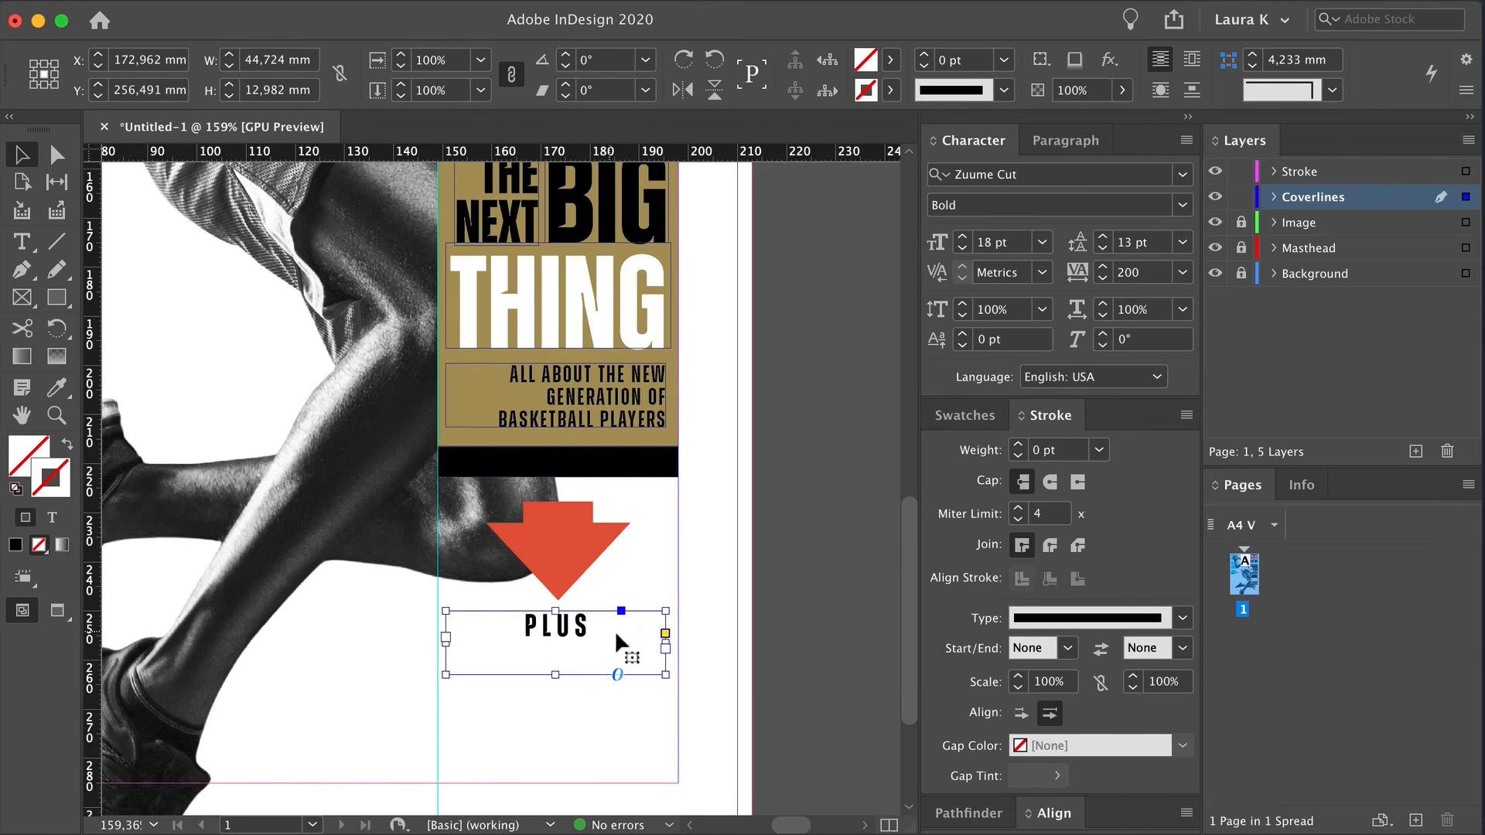
left_click_drag(665, 641, 682, 642)
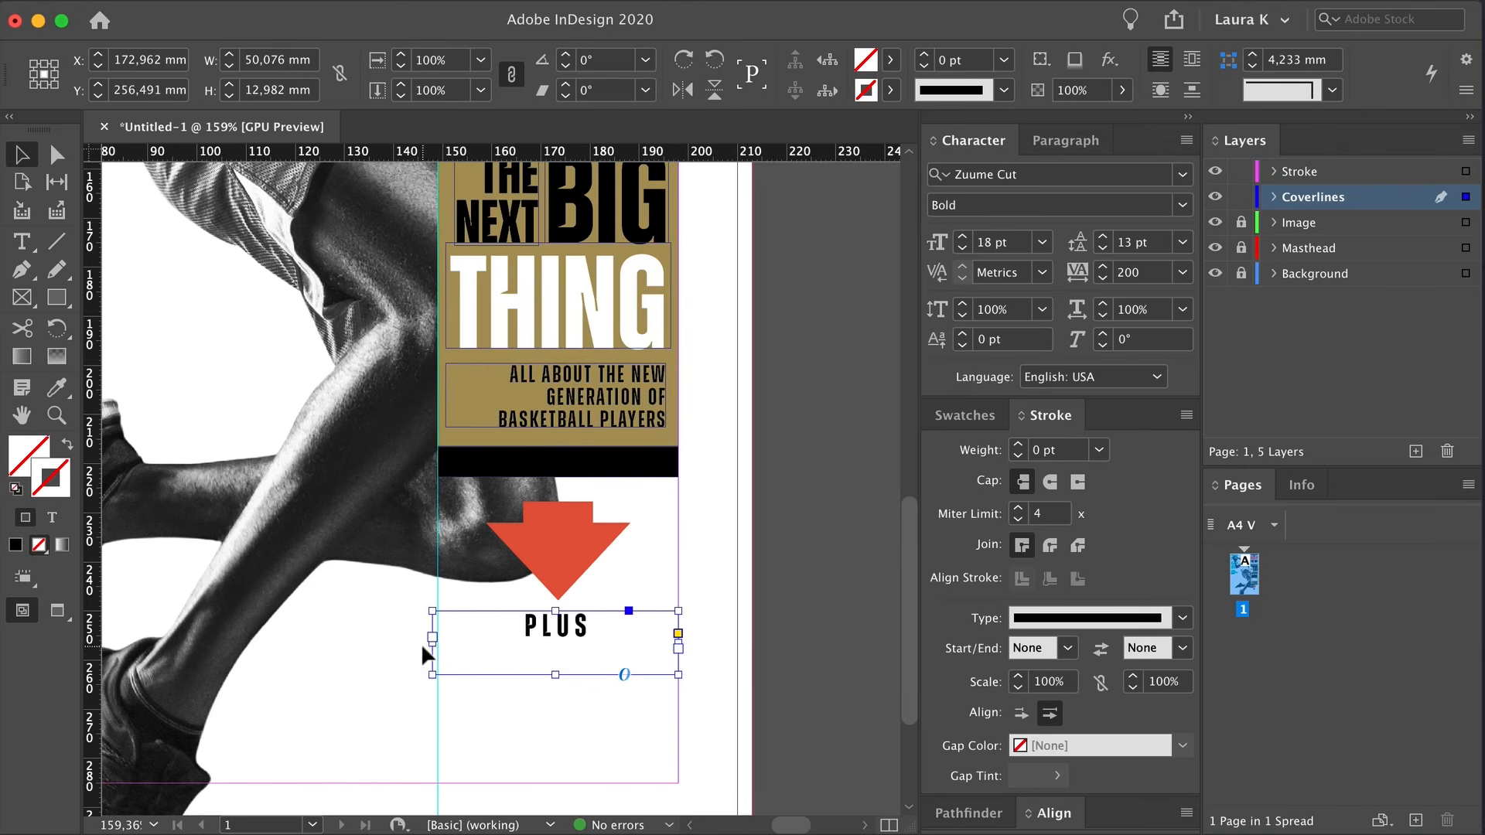
left_click_drag(433, 644, 438, 644)
double_click(557, 674)
left_click_drag(568, 633, 600, 563)
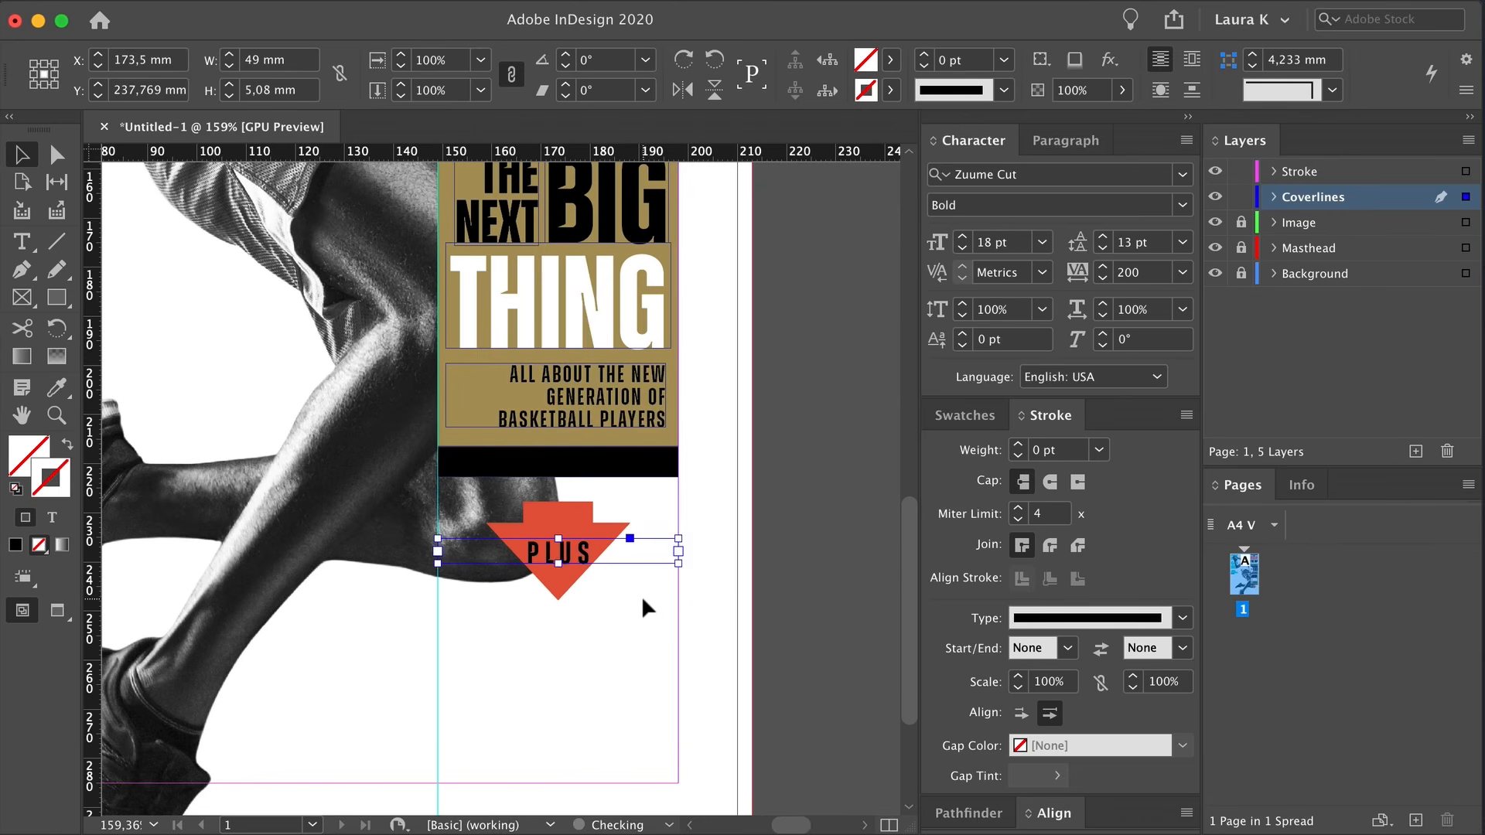
Recolour the PLUS text white with the [Paper] swatch and slightly enlarge the red arrow behind it
double_click(642, 548)
key("super+a")
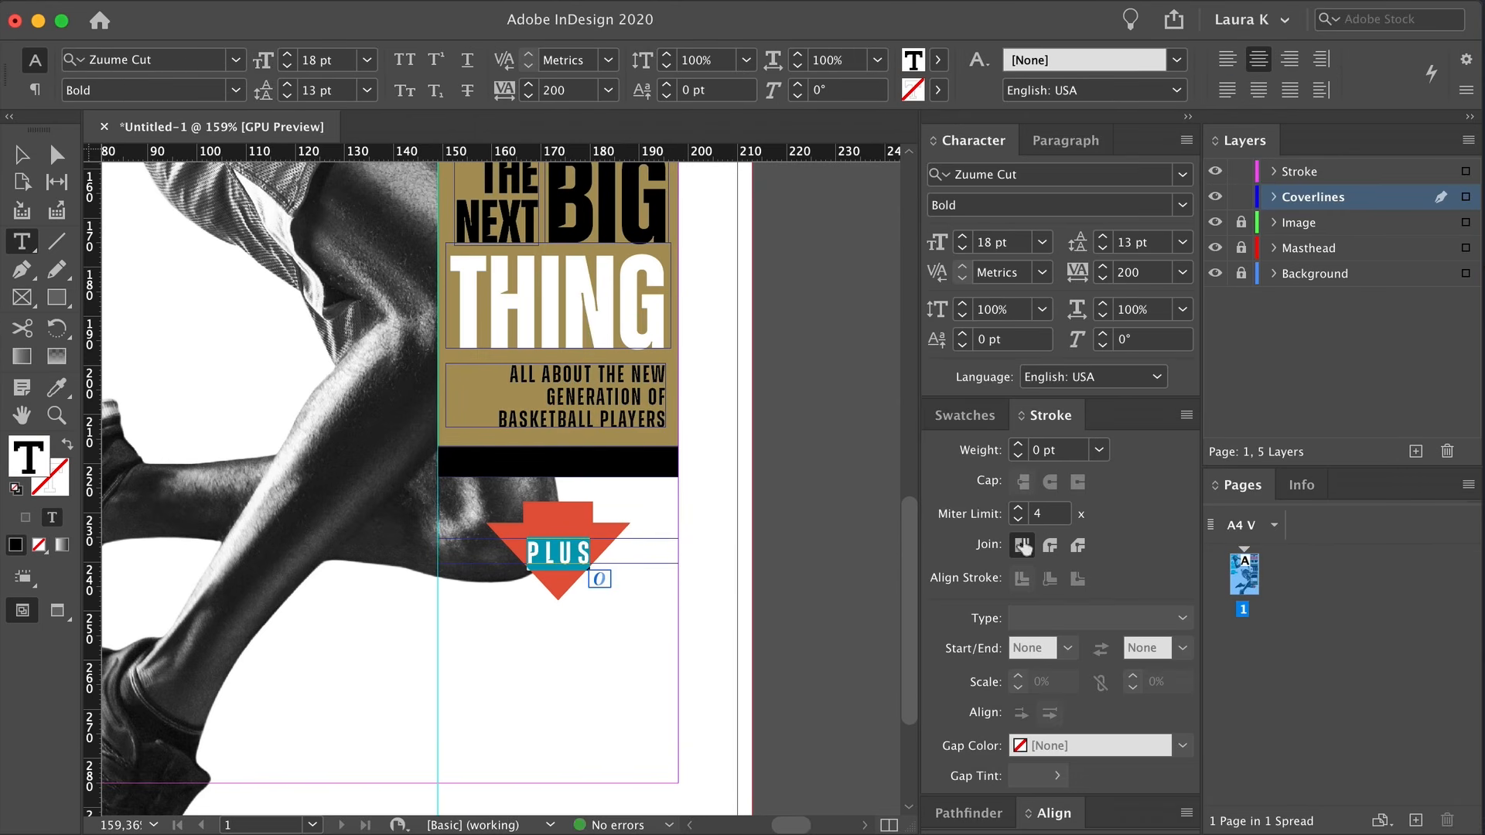
left_click(967, 423)
left_click(22, 154)
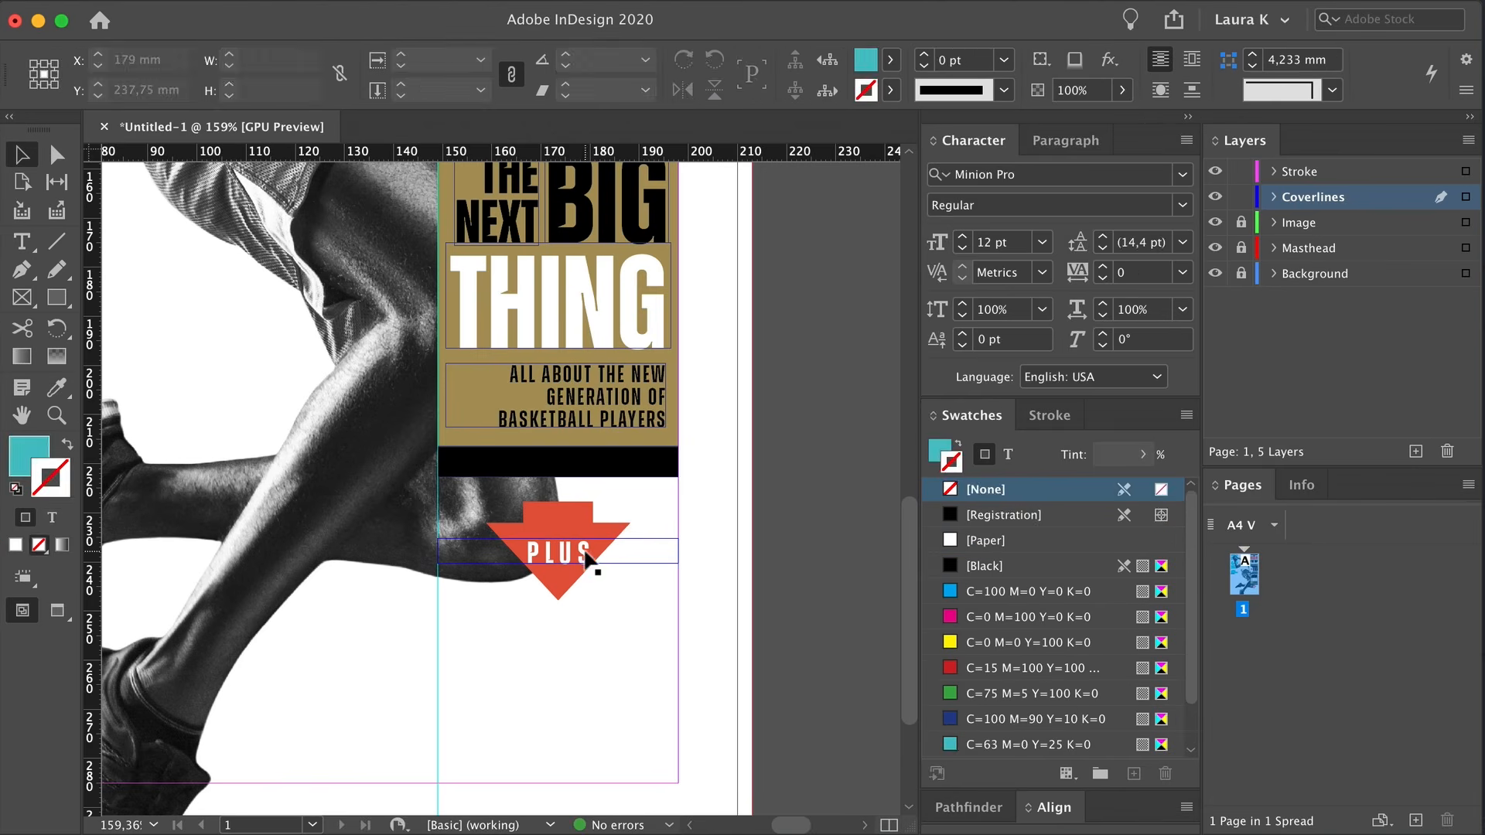
left_click(595, 582)
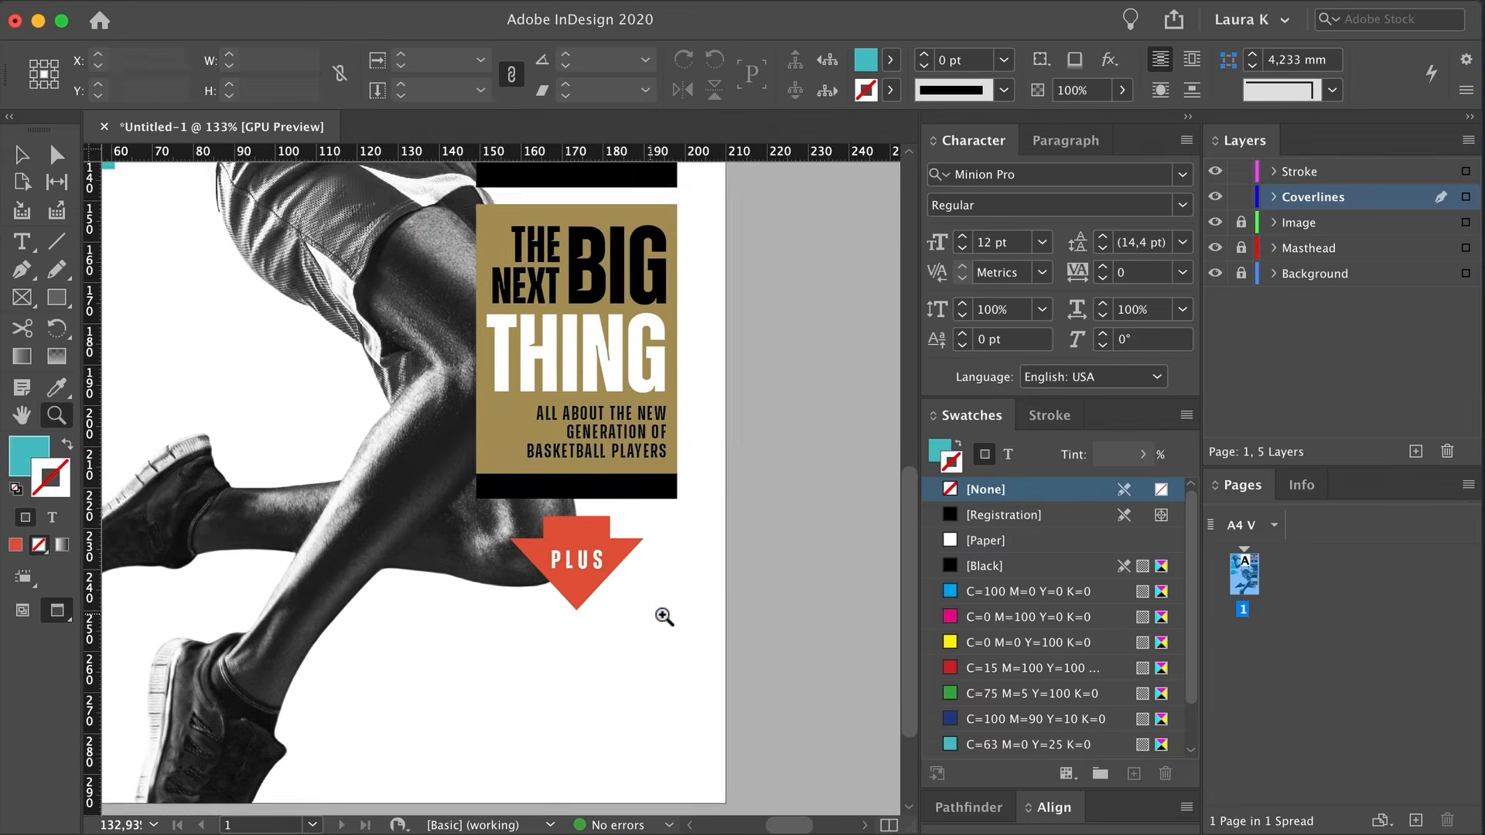
Duplicate the gold THE KINGS OF BASKETBALL bar with its text and place the copy just below the PLUS arrow
left_click_drag(663, 617, 634, 574)
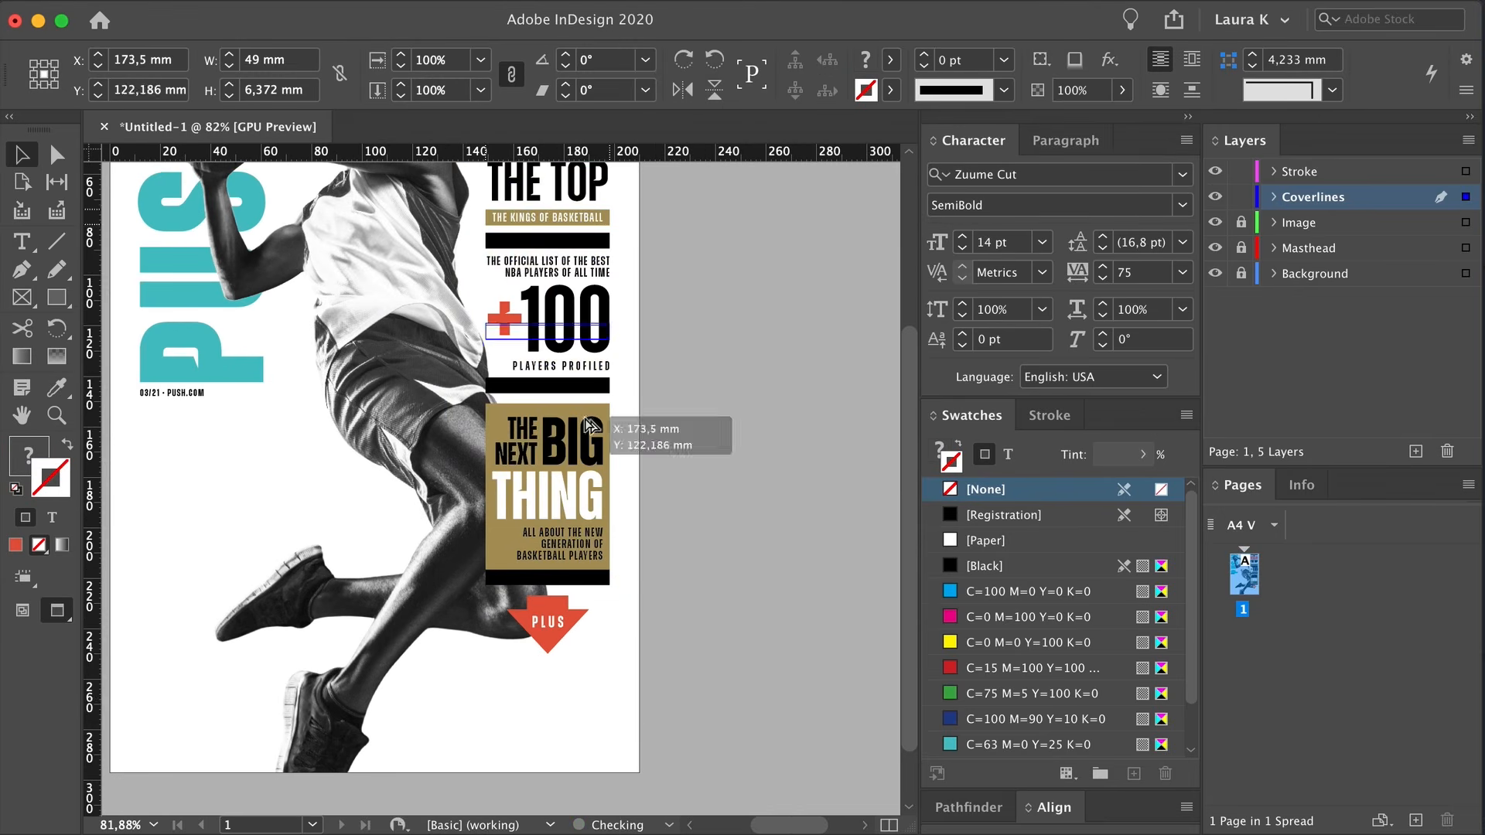
left_click_drag(611, 411, 687, 582)
left_click(614, 671)
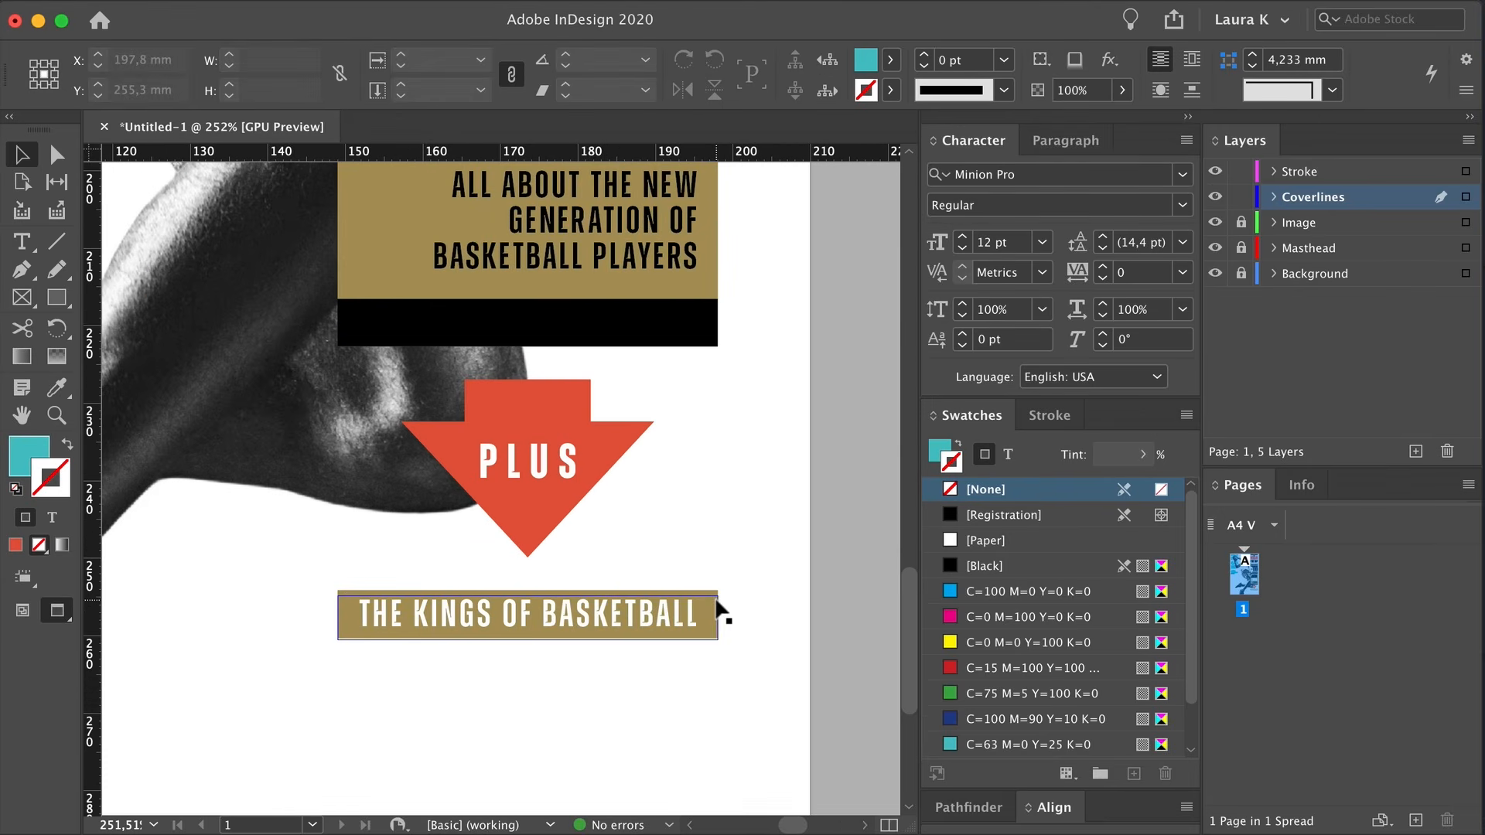
Change the fill of the duplicated gold bar below the arrow to [Black]
left_click(716, 604)
left_click(708, 594)
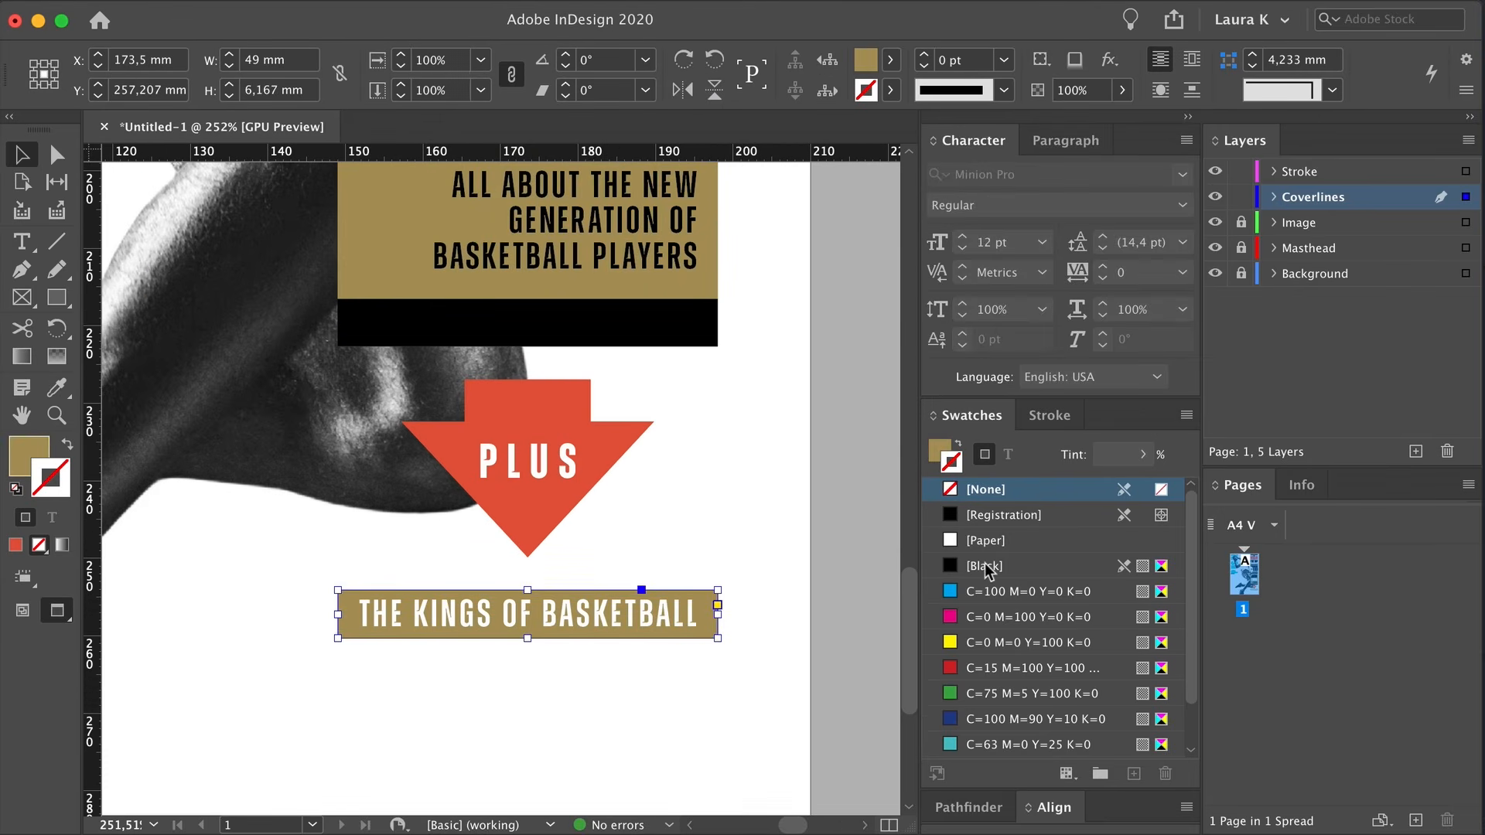
scroll(990, 591, "down", 1)
left_click(986, 569)
left_click(986, 542)
left_click(807, 605)
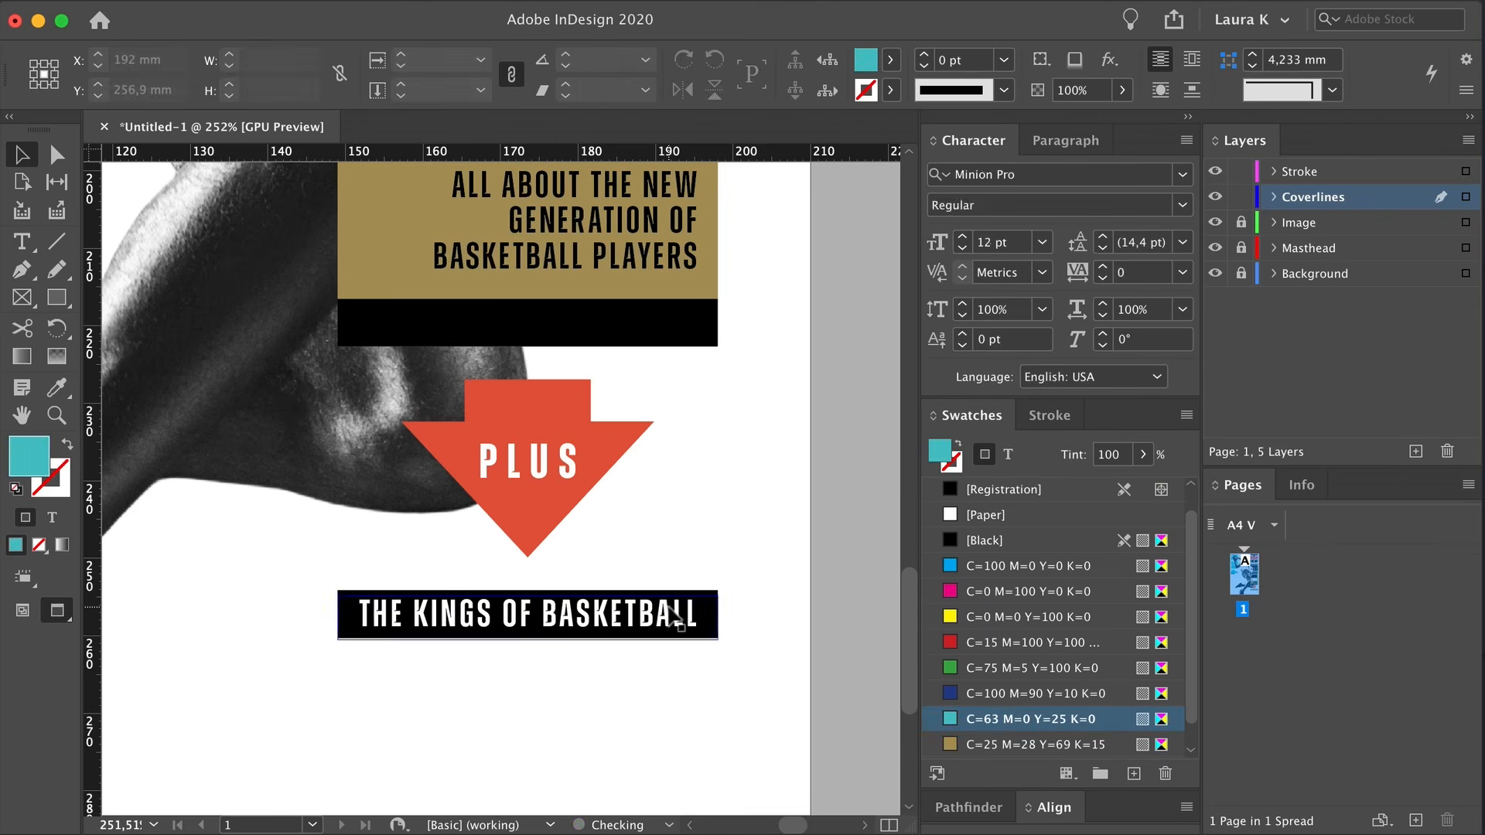
Replace the text on the black bar with SPECIAL REPORT and set its tracking to 200
double_click(667, 609)
key("super+a")
type("SPECIAL REPORT")
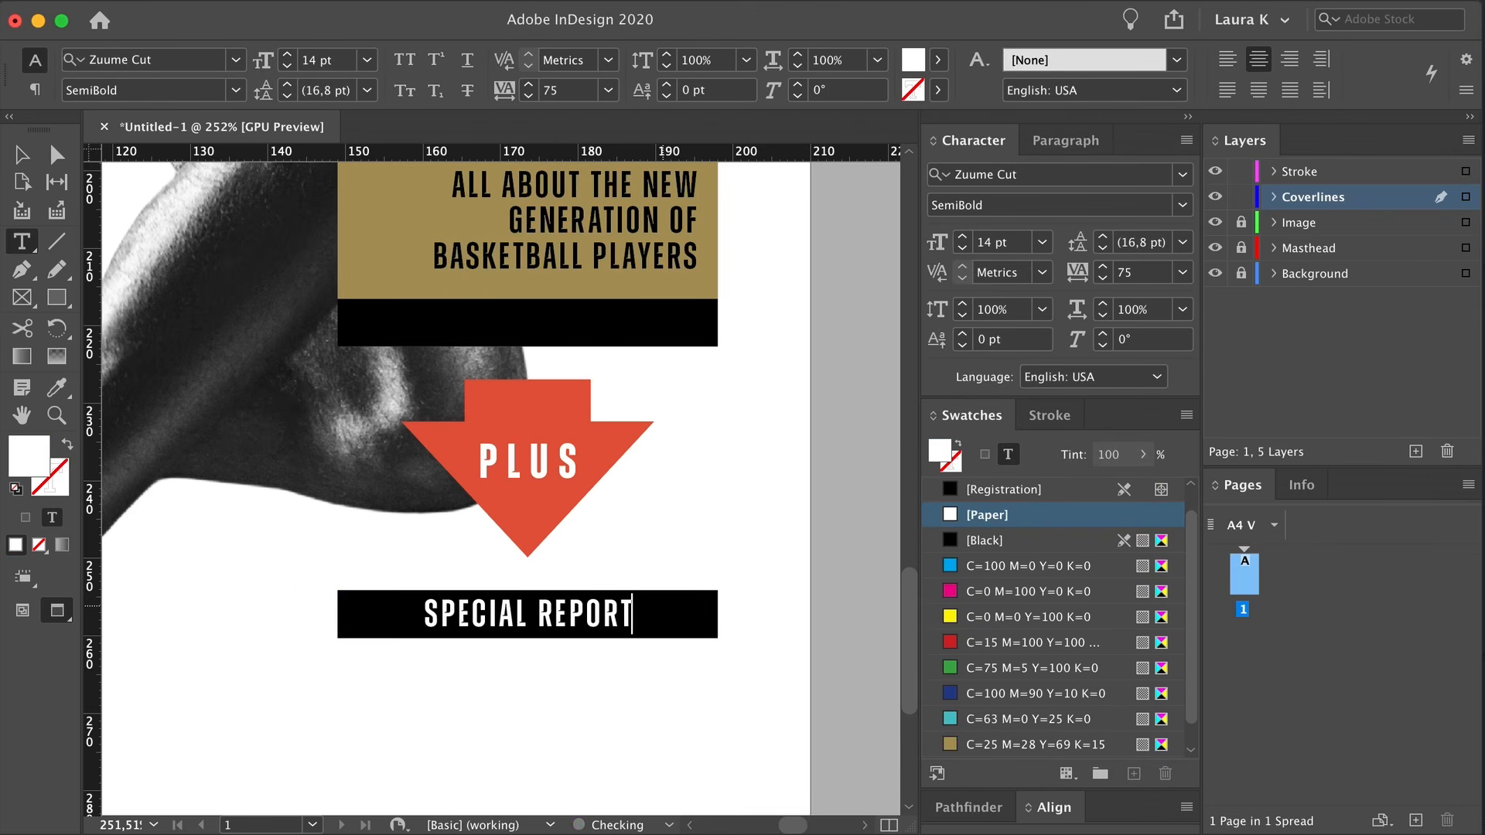
key("super+a")
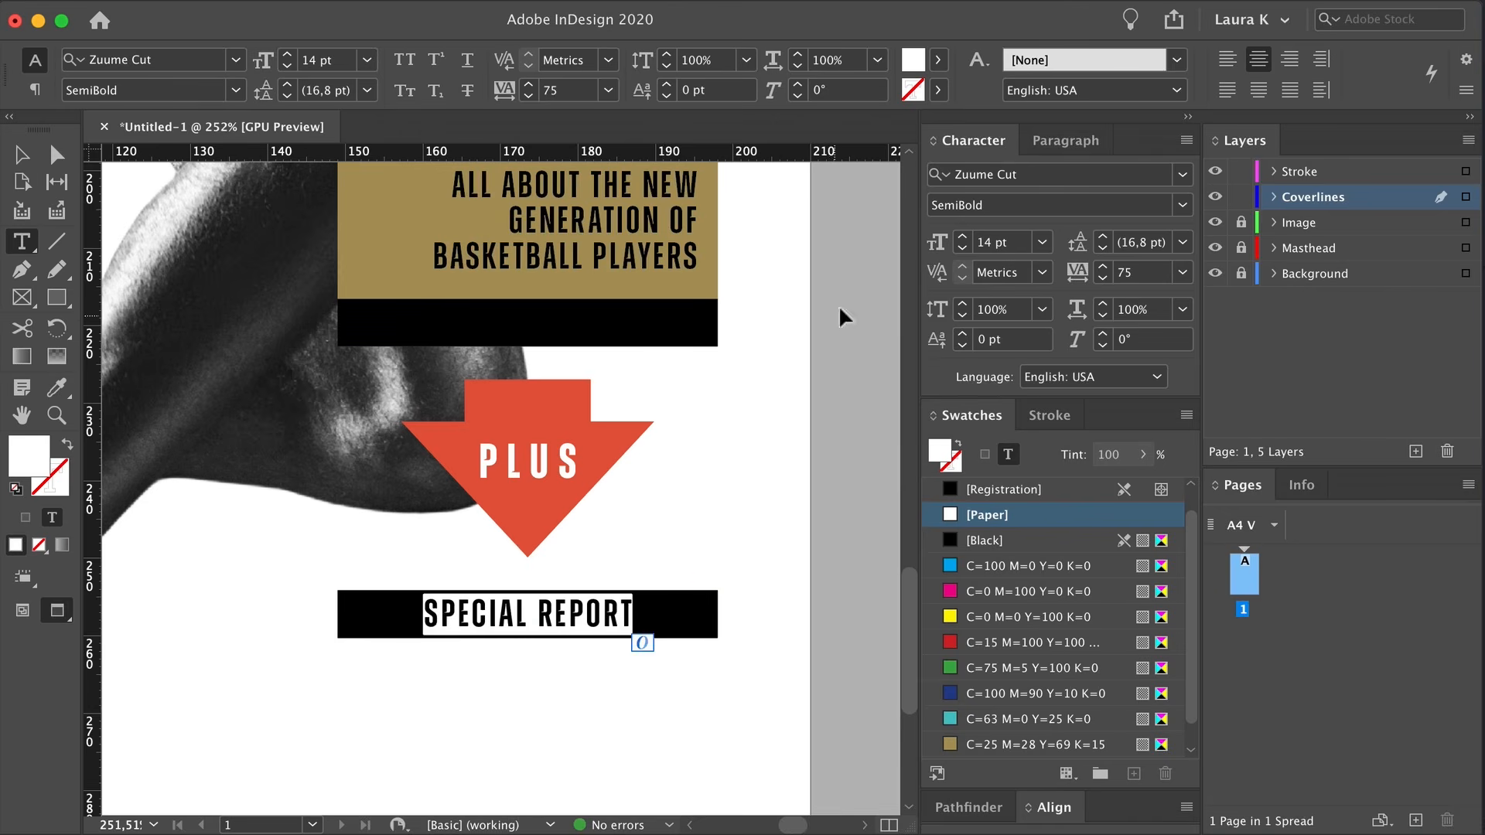
left_click(1184, 272)
left_click(1129, 627)
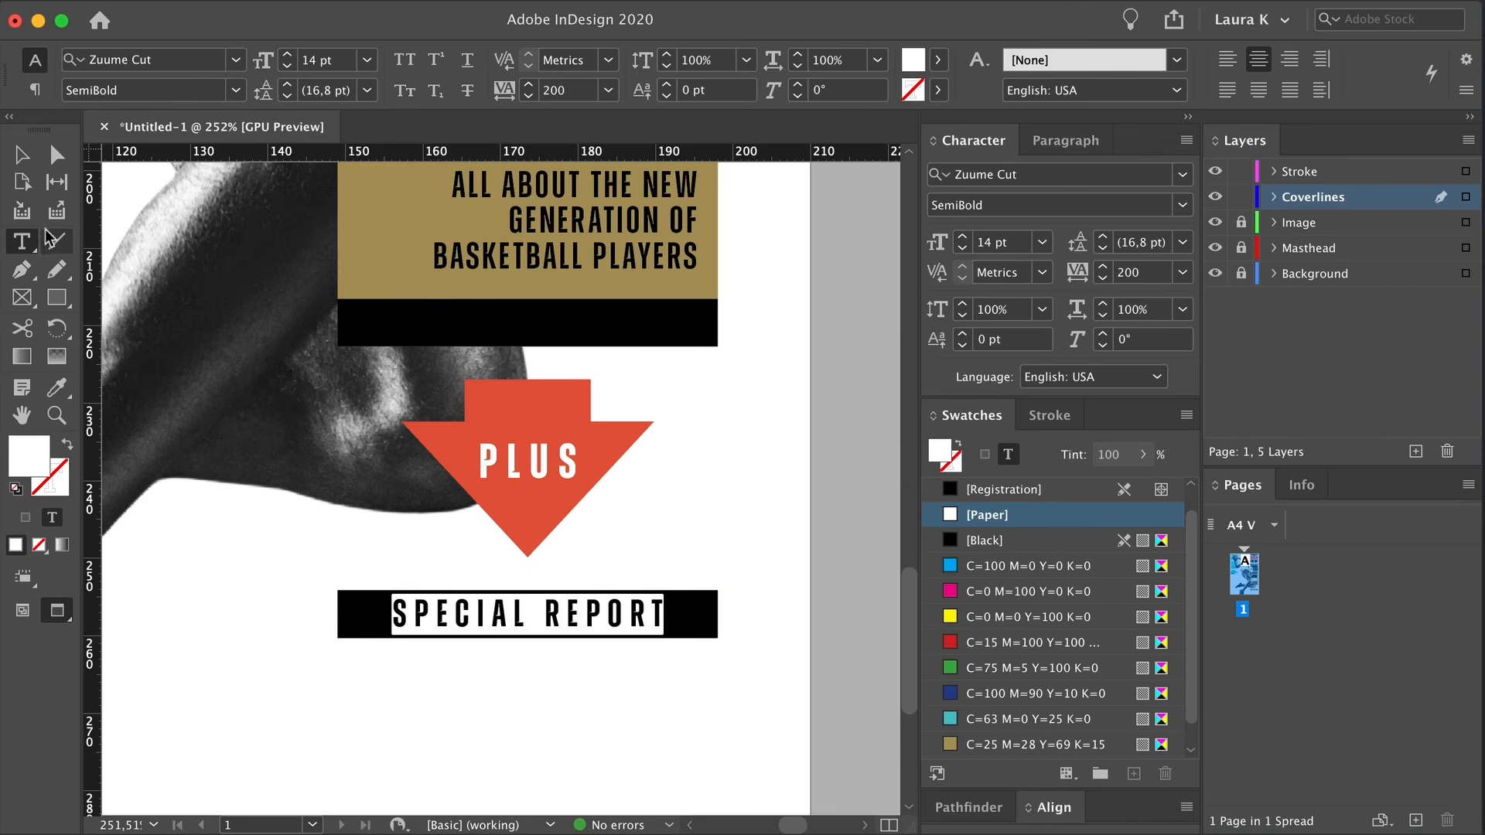
key("Escape")
left_click(736, 748)
scroll(735, 665, "down", 4)
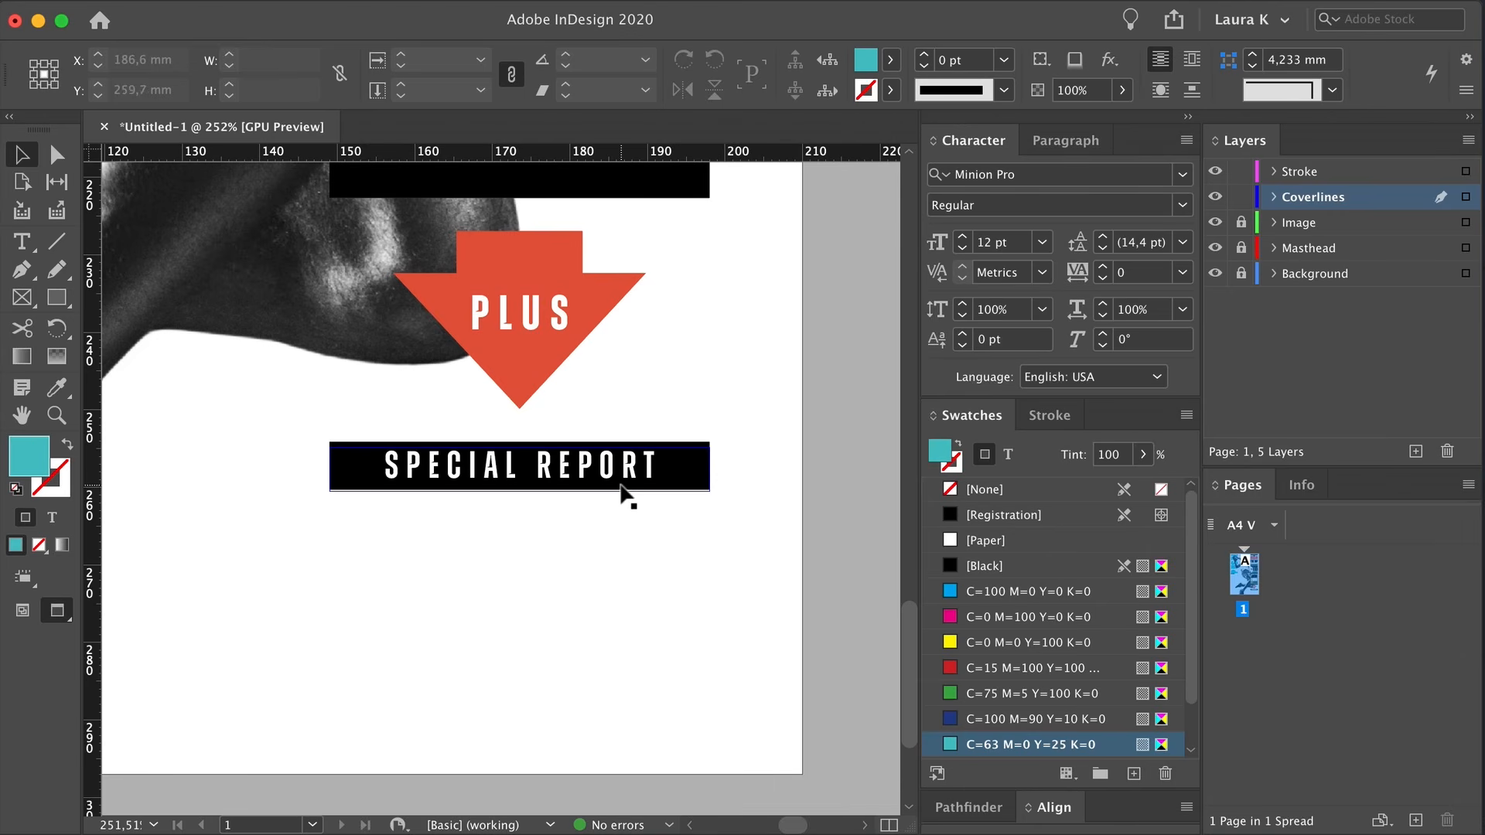
scroll(602, 509, "down", 5)
scroll(612, 387, "up", 2)
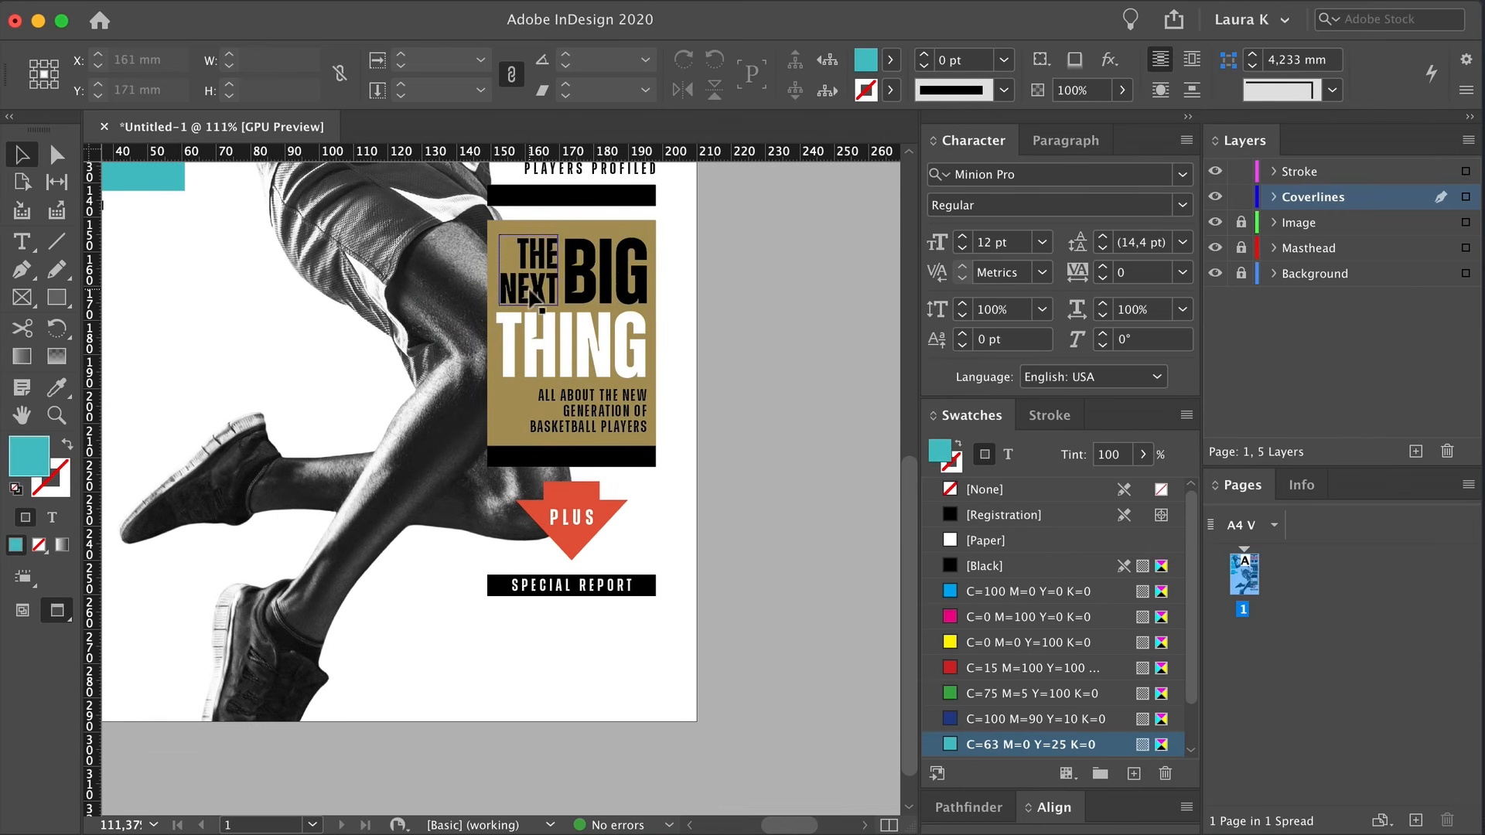
Duplicate the THE NEXT and BIG text frames from the gold panel and place the copies below the SPECIAL REPORT bar
left_click(616, 280)
left_click_drag(616, 280, 615, 664)
scroll(615, 664, "up", 3)
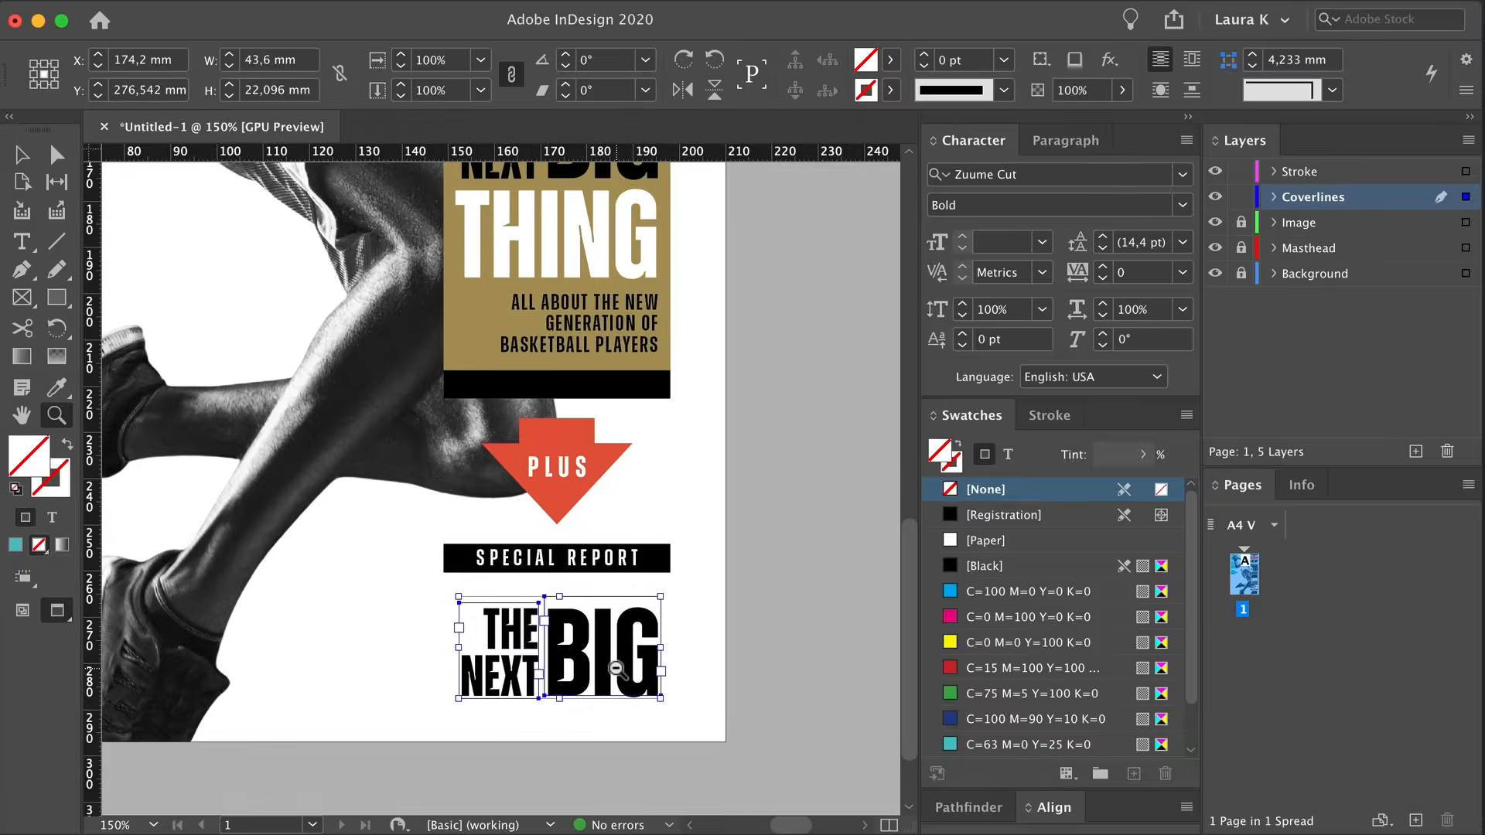
Replace the copied BIG text with FIT and recolour it with the gold C=25 M=28 Y=69 K=15 swatch
key("super+shift+a")
double_click(596, 637)
key("super+a")
type("FIT")
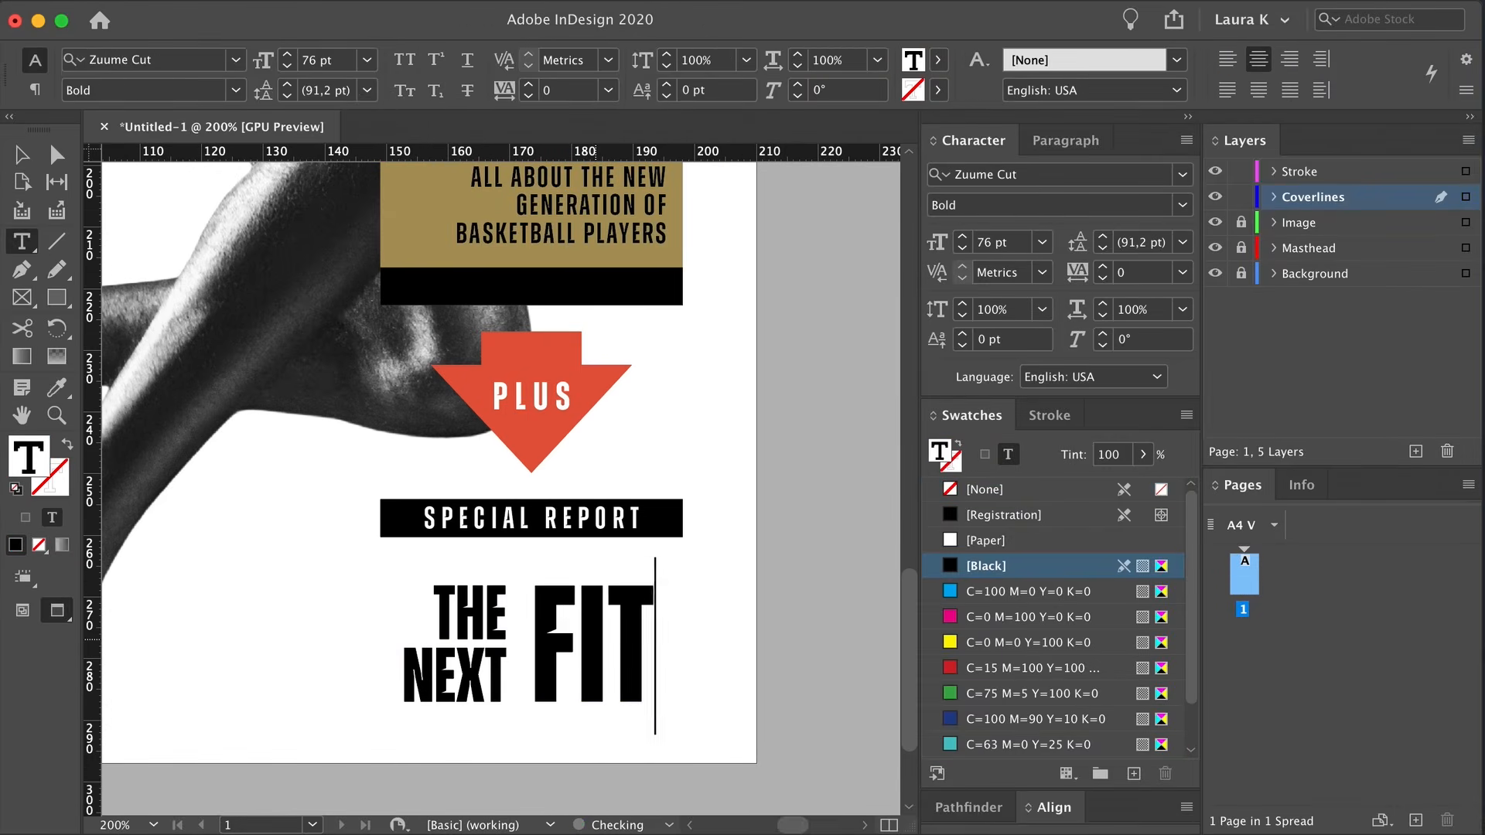
key("super+a")
scroll(998, 689, "down", 3)
left_click(1012, 713)
Replace the copied THE NEXT text with GET STAY on two lines and move it slightly up together with FIT
left_click_drag(507, 616, 510, 694)
type("GET")
key("Return")
type("STAY")
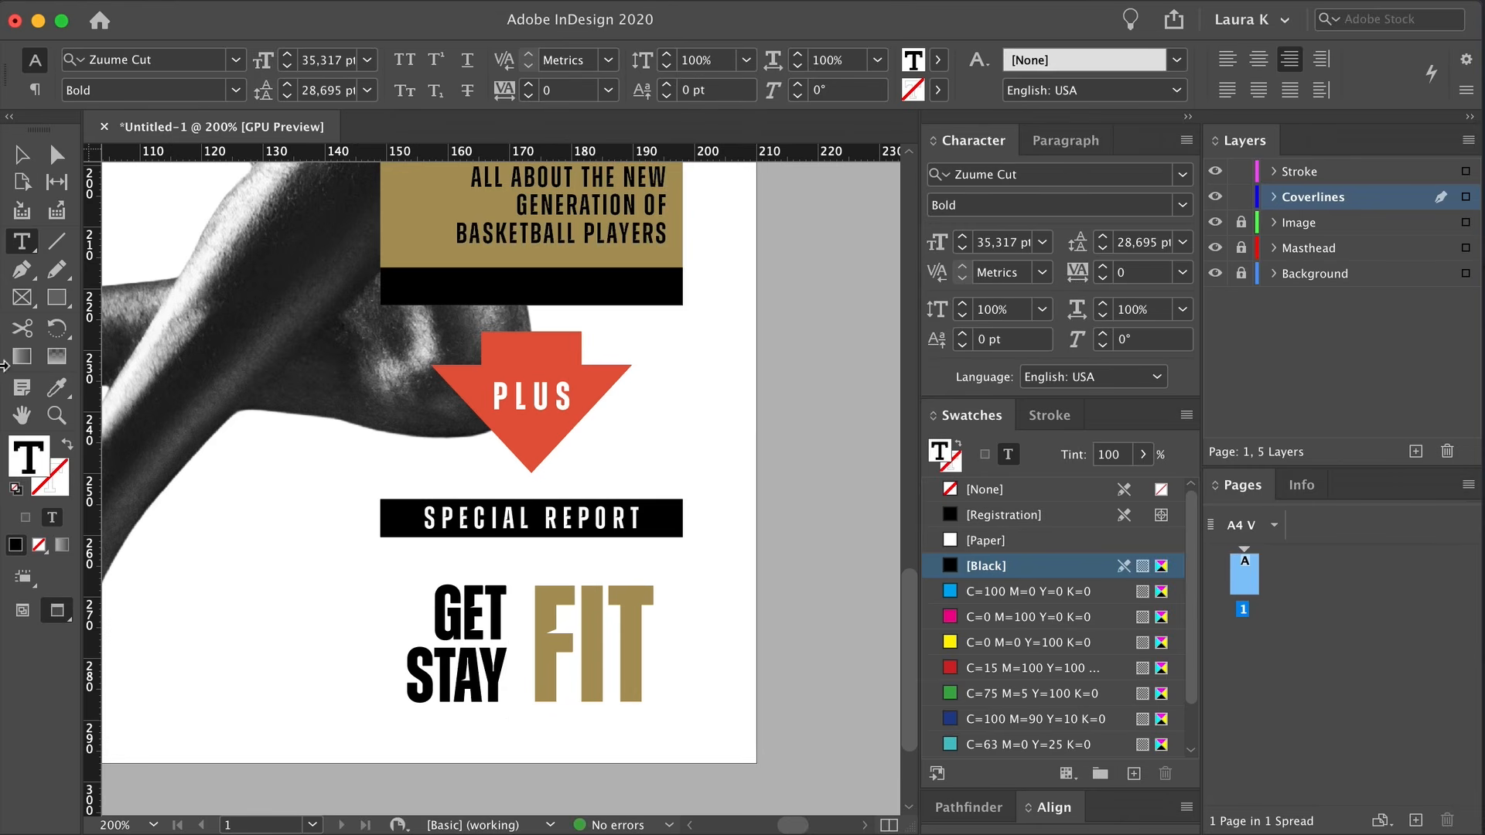
left_click(20, 155)
left_click_drag(301, 608, 633, 680)
key("super+equal")
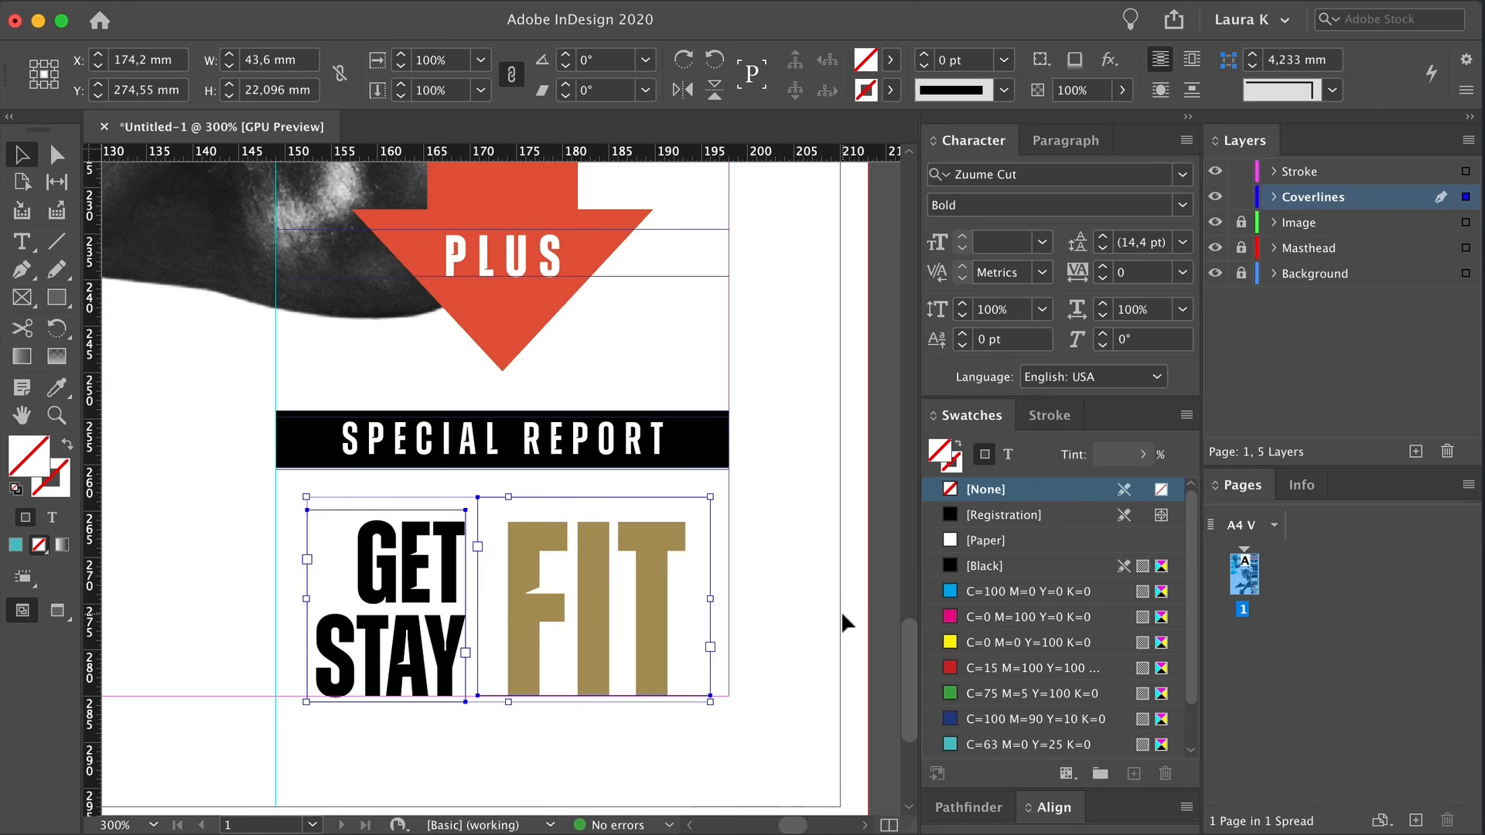
Set the tracking of GET STAY to 100 and widen its frame out to the column's left guide
double_click(435, 594)
left_click(1183, 273)
left_click(1241, 257)
key("super+a")
left_click(1183, 273)
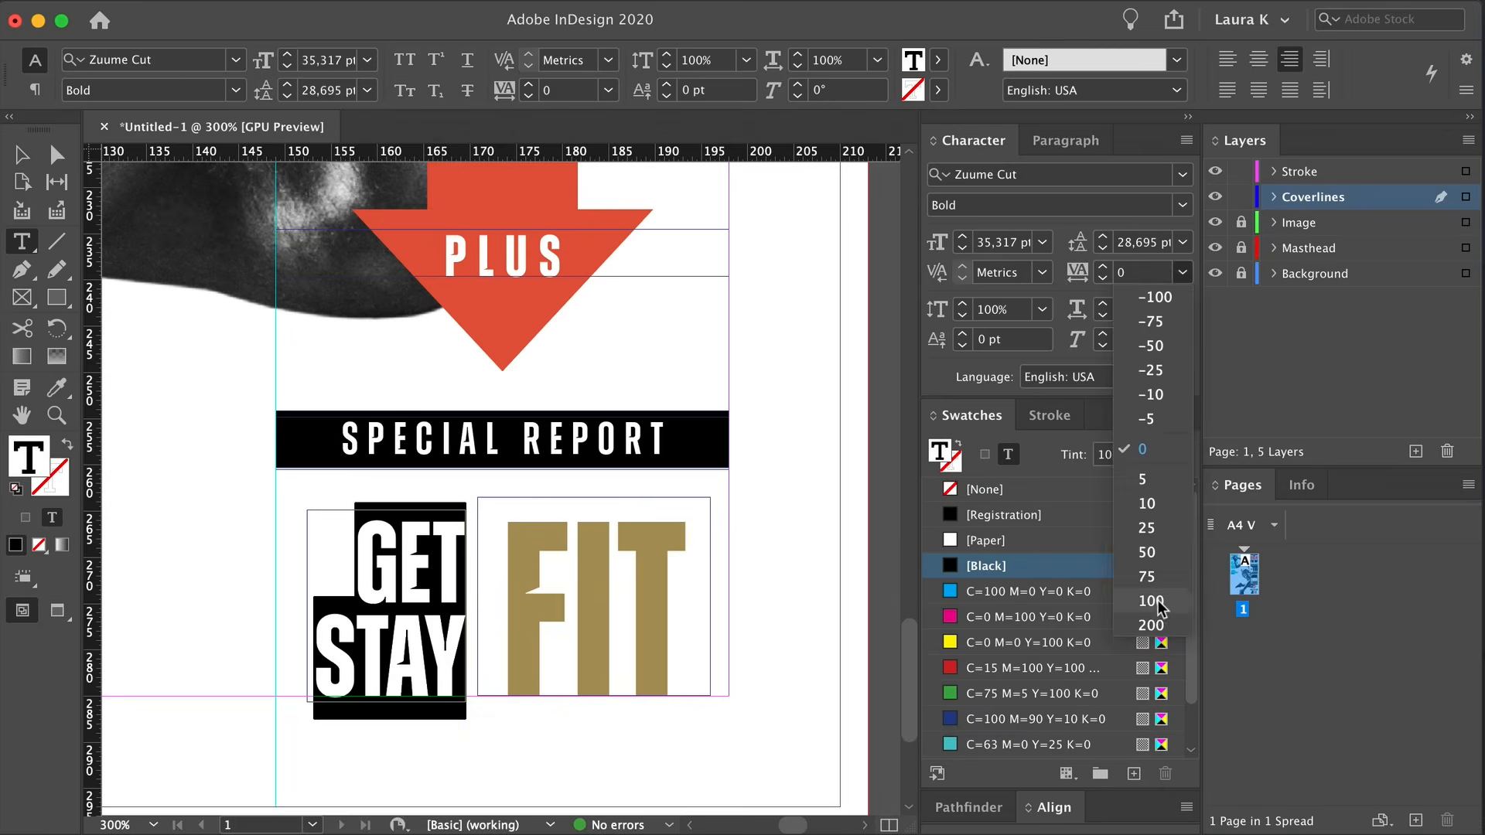
left_click(1158, 603)
key("Escape")
left_click_drag(307, 607, 278, 607)
Set the tracking of the gold FIT text to 25
double_click(687, 580)
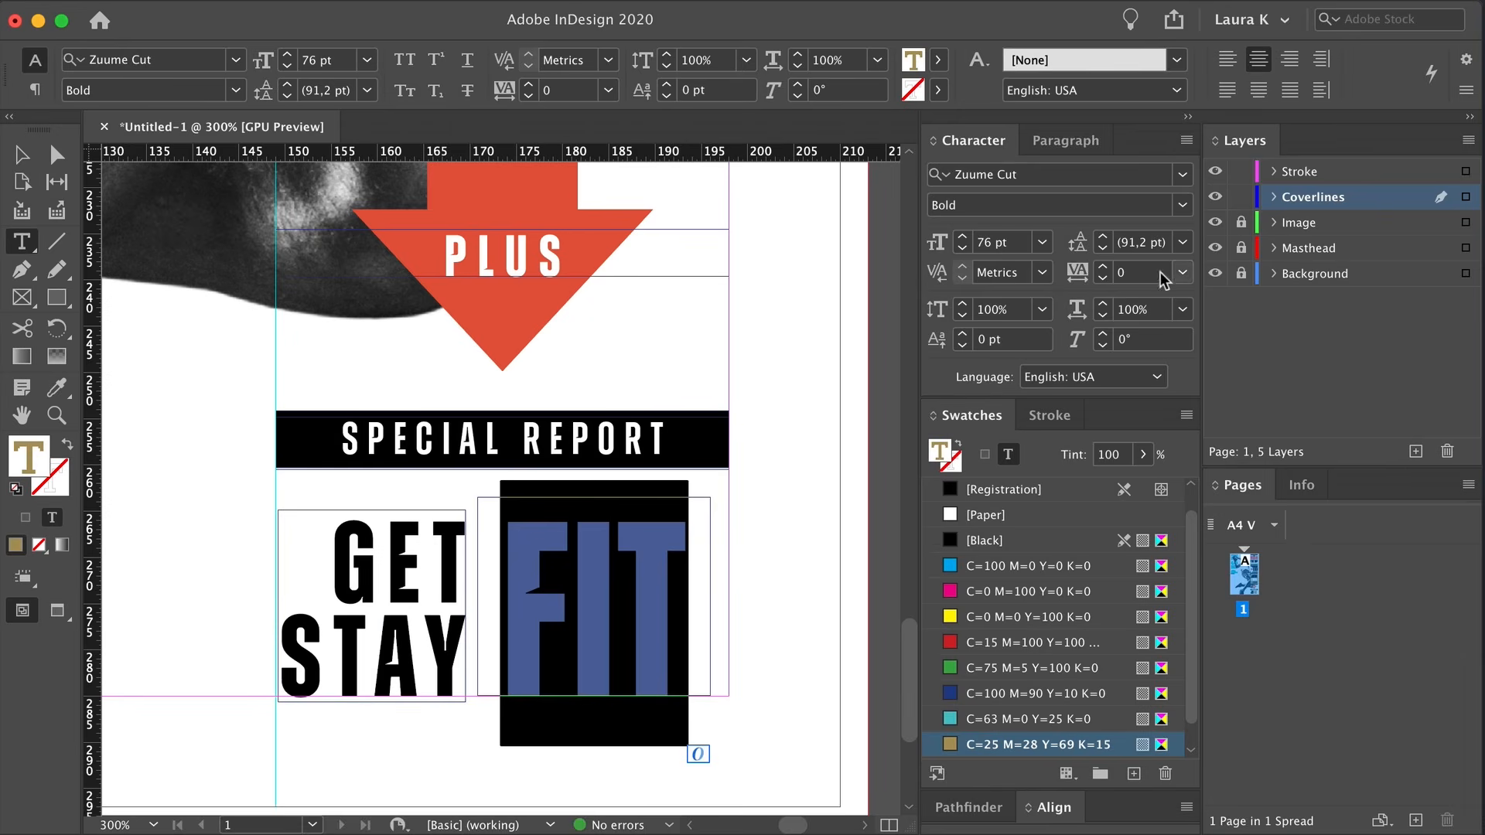
left_click(1183, 273)
left_click(1147, 528)
key("Escape")
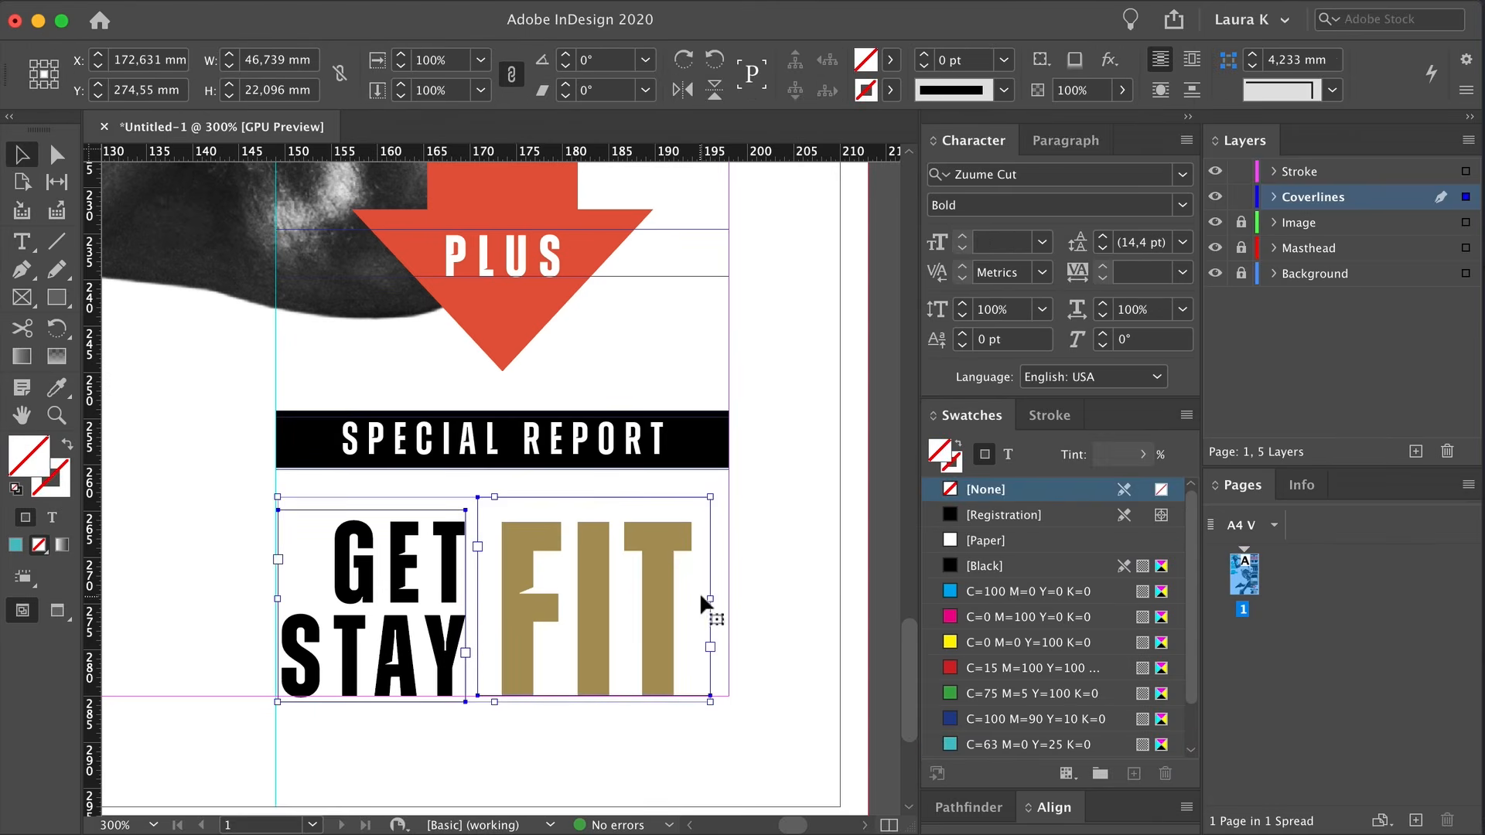
Scale up the GET STAY and FIT frames together so the text spans the width of the SPECIAL REPORT bar
left_click_drag(703, 604, 746, 590)
left_click_drag(747, 488, 751, 483)
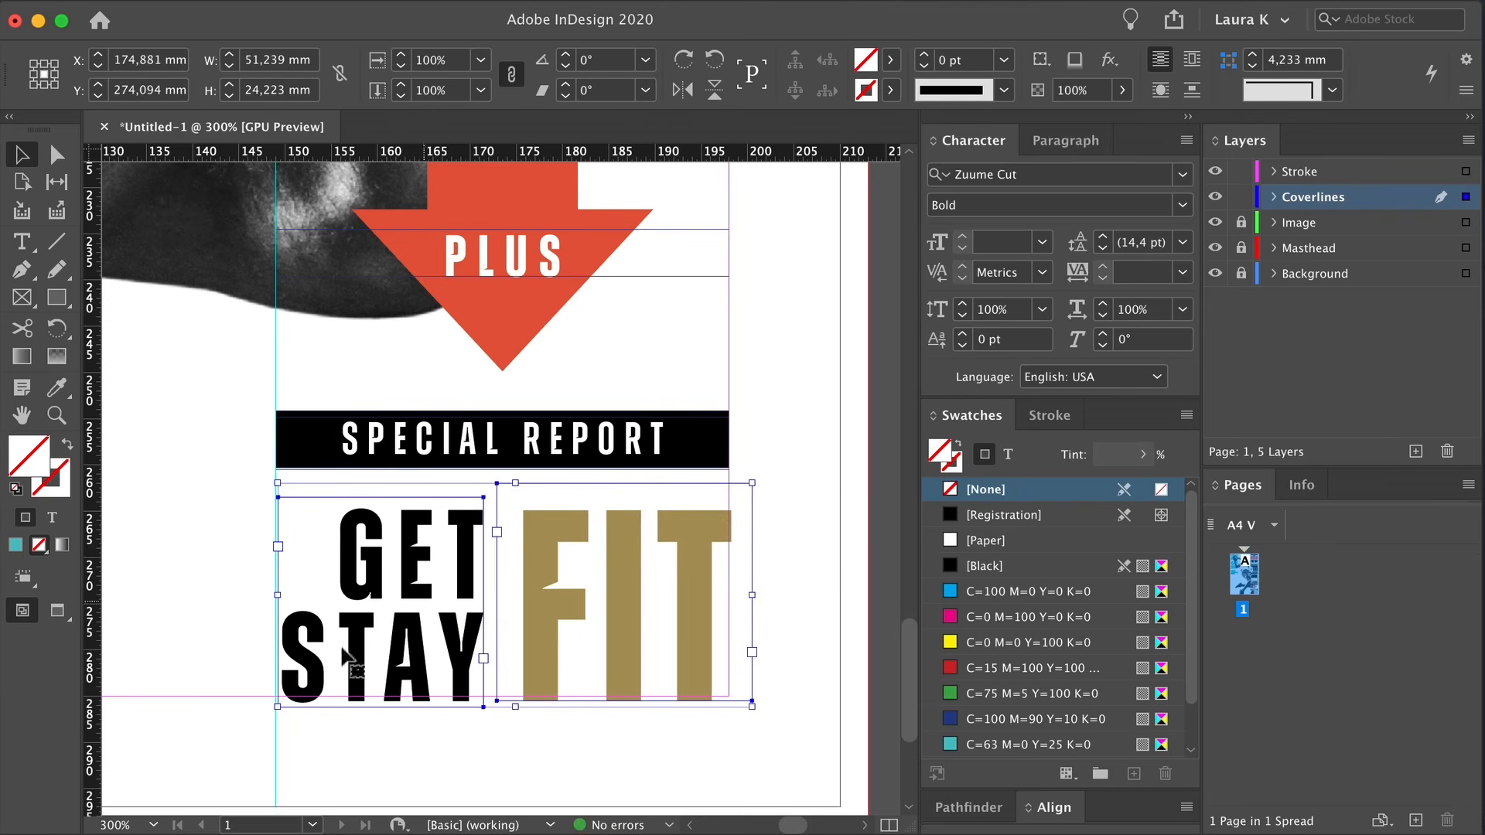
key("super+equal")
left_click(720, 749)
key("w")
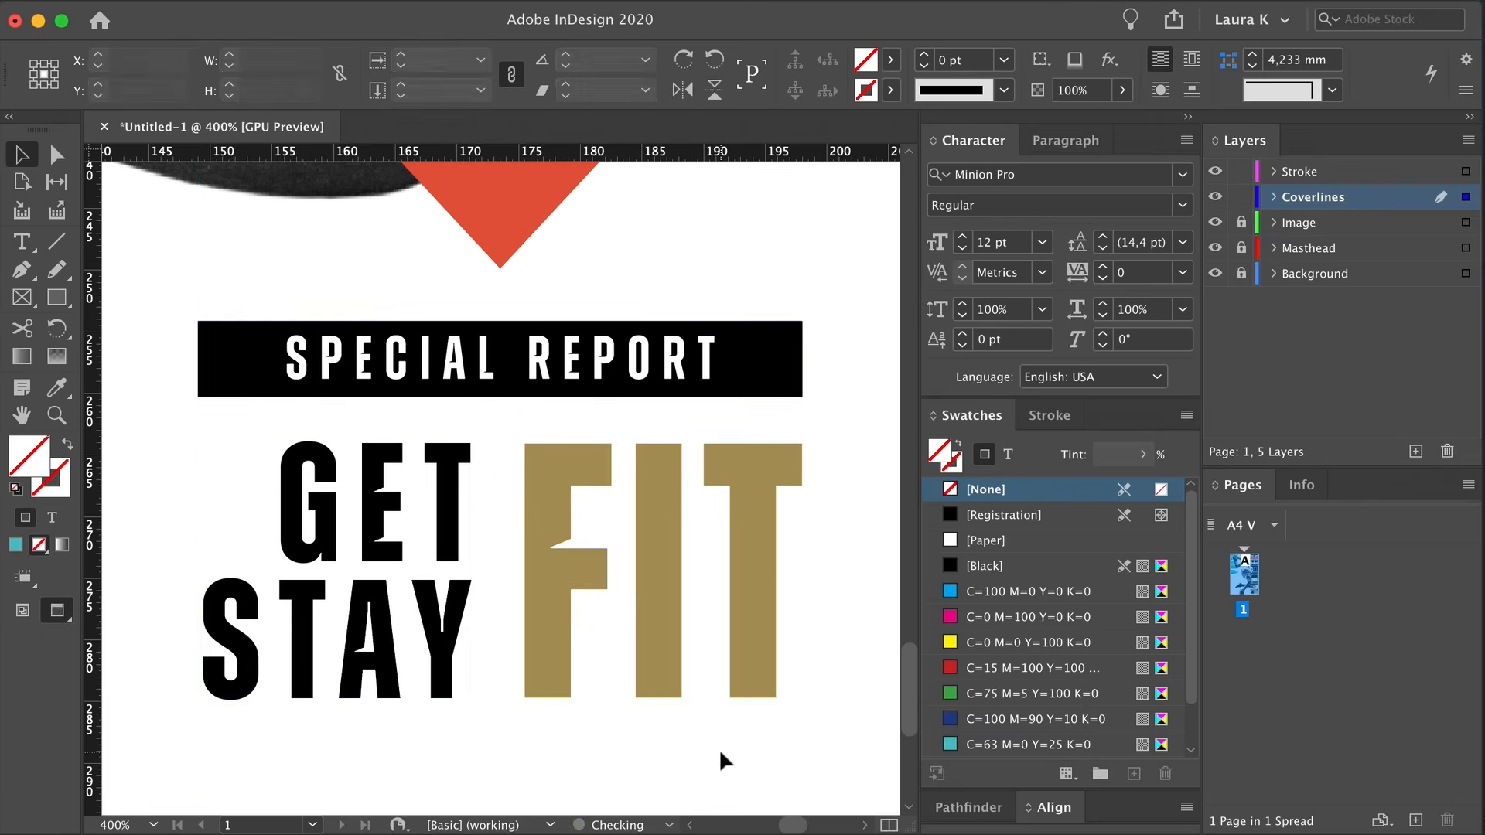
left_click(565, 656, "alt+super")
left_click(565, 657, "alt+super")
left_click(565, 657, "alt+super")
left_click_drag(420, 547, 607, 551)
left_click(777, 594)
left_click(593, 560, "alt+super")
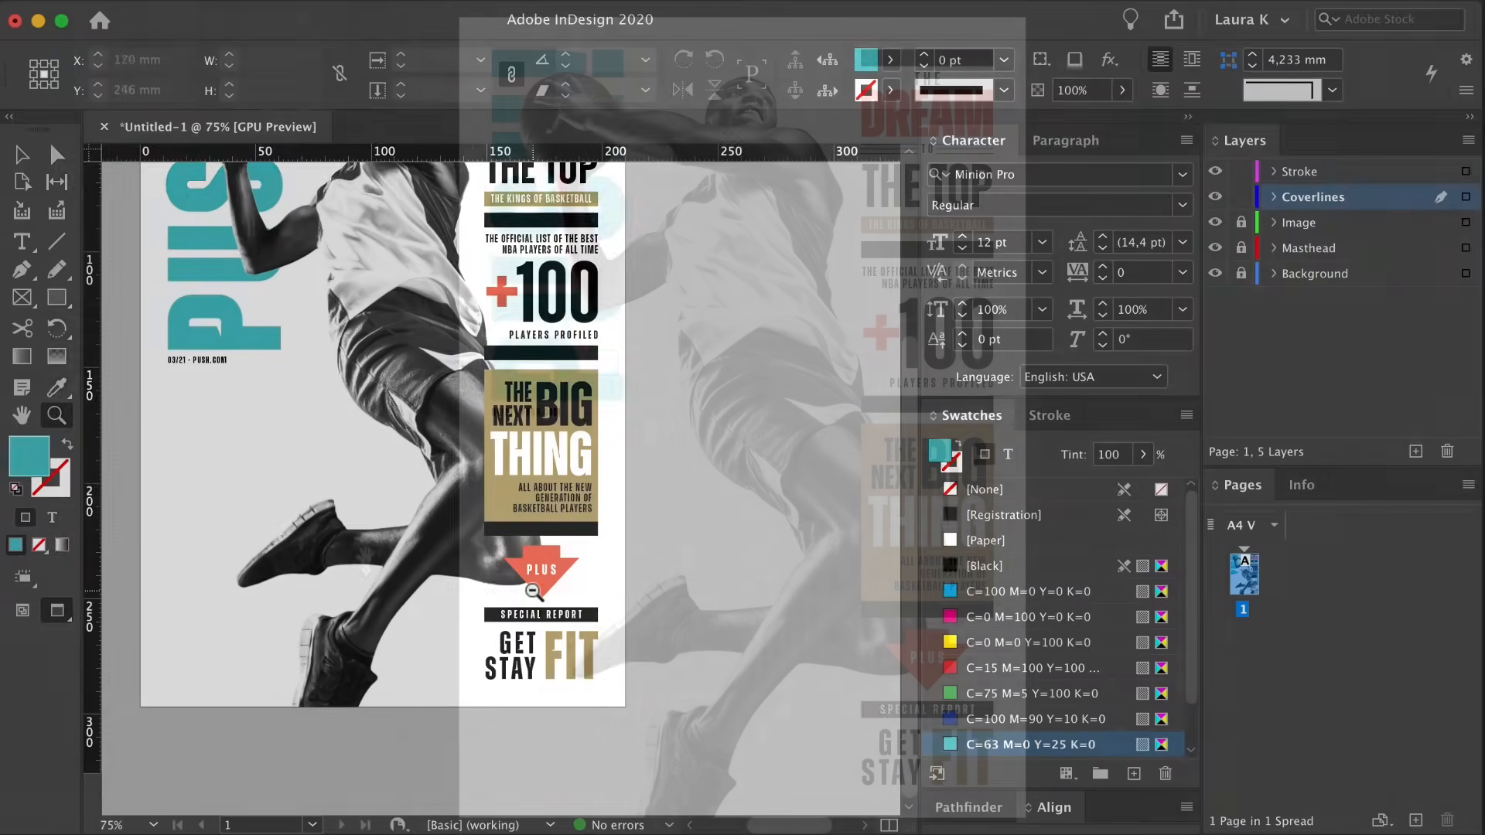
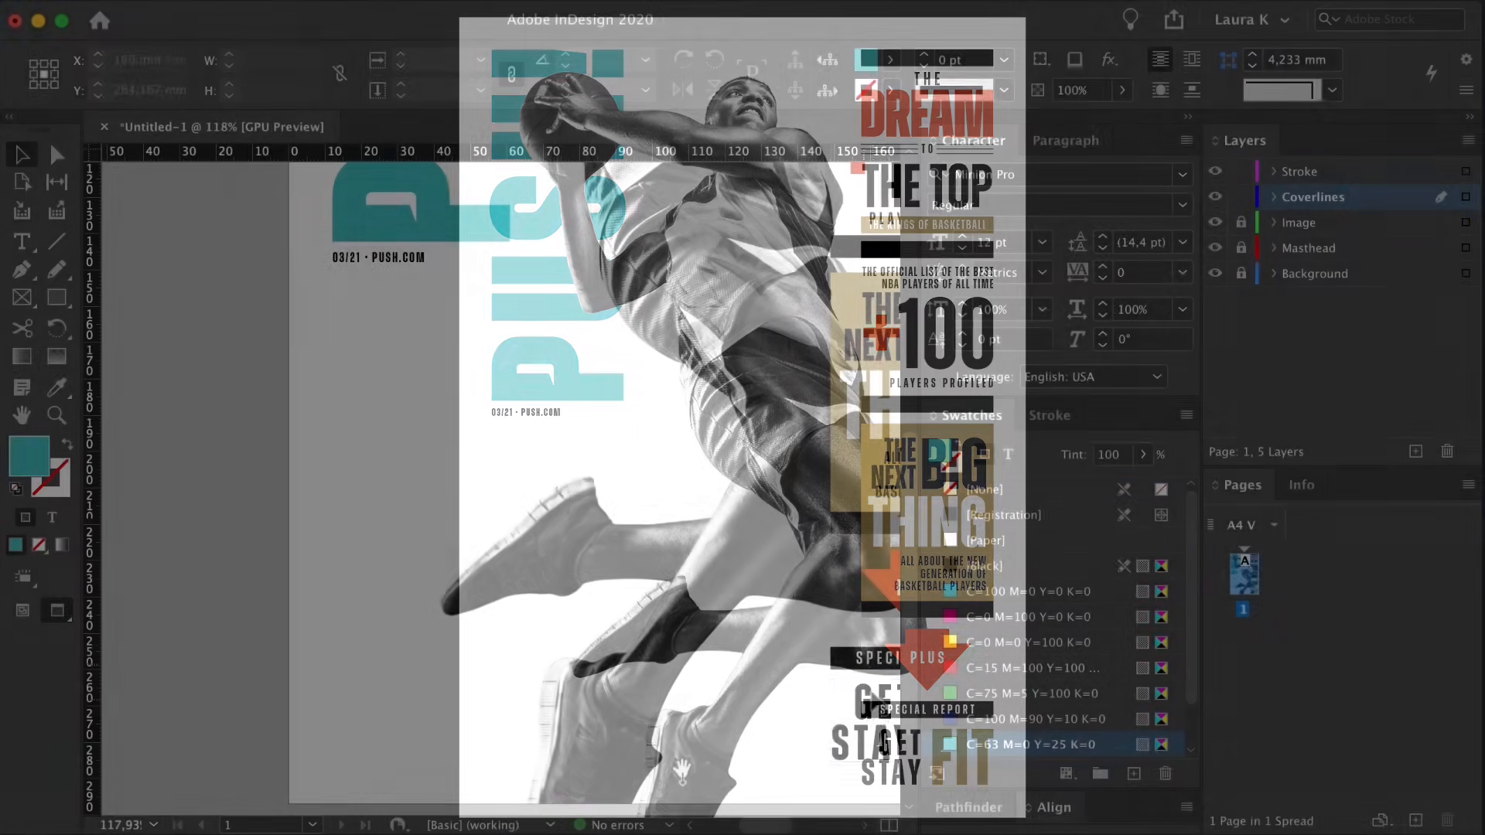
Place a copy of the GET STAY text below the masthead dateline and replace its text with + above 50
left_click_drag(364, 441, 447, 514)
key("super+v")
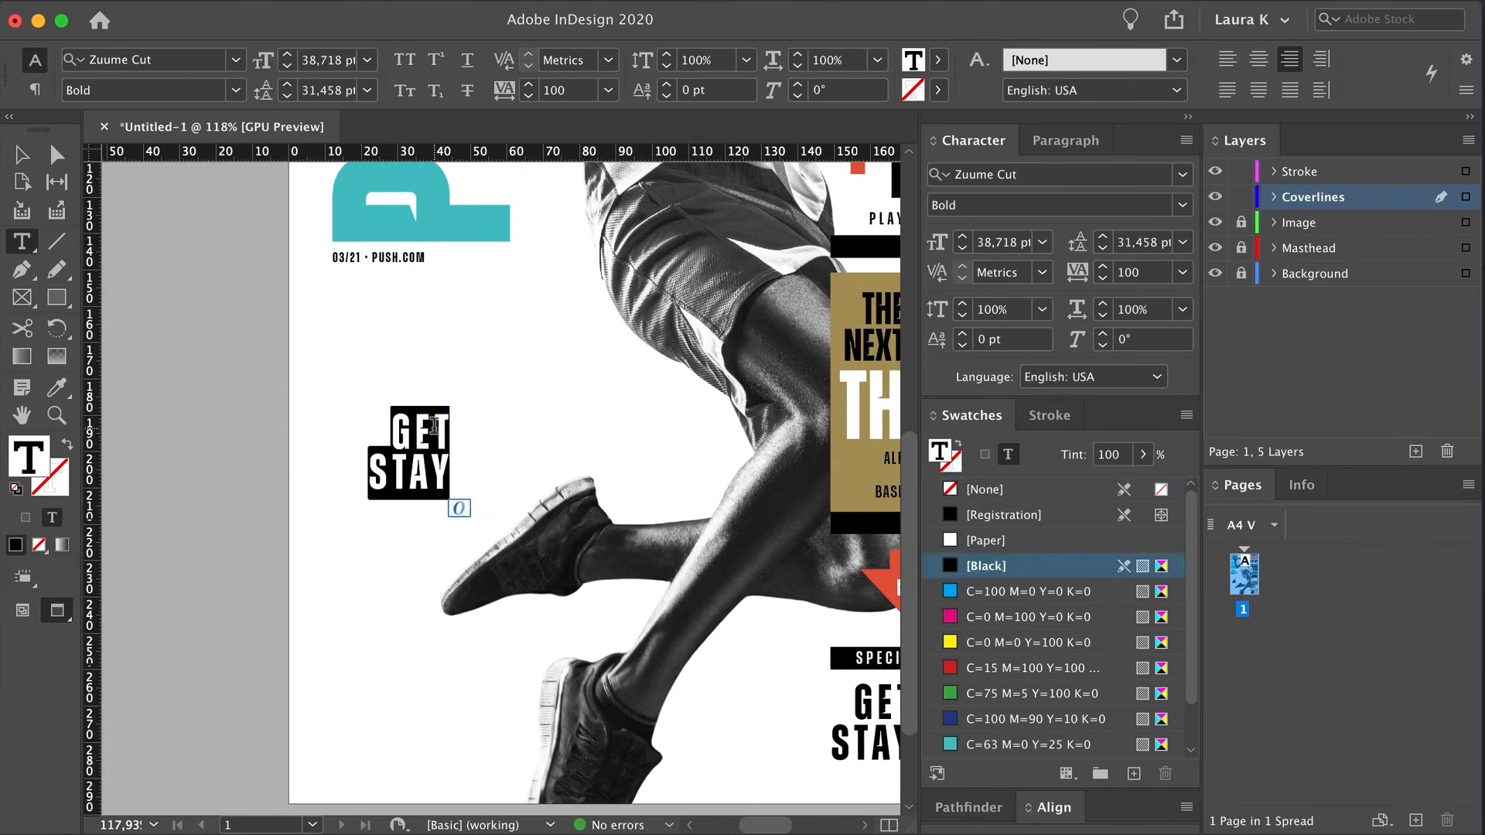
key("super+z")
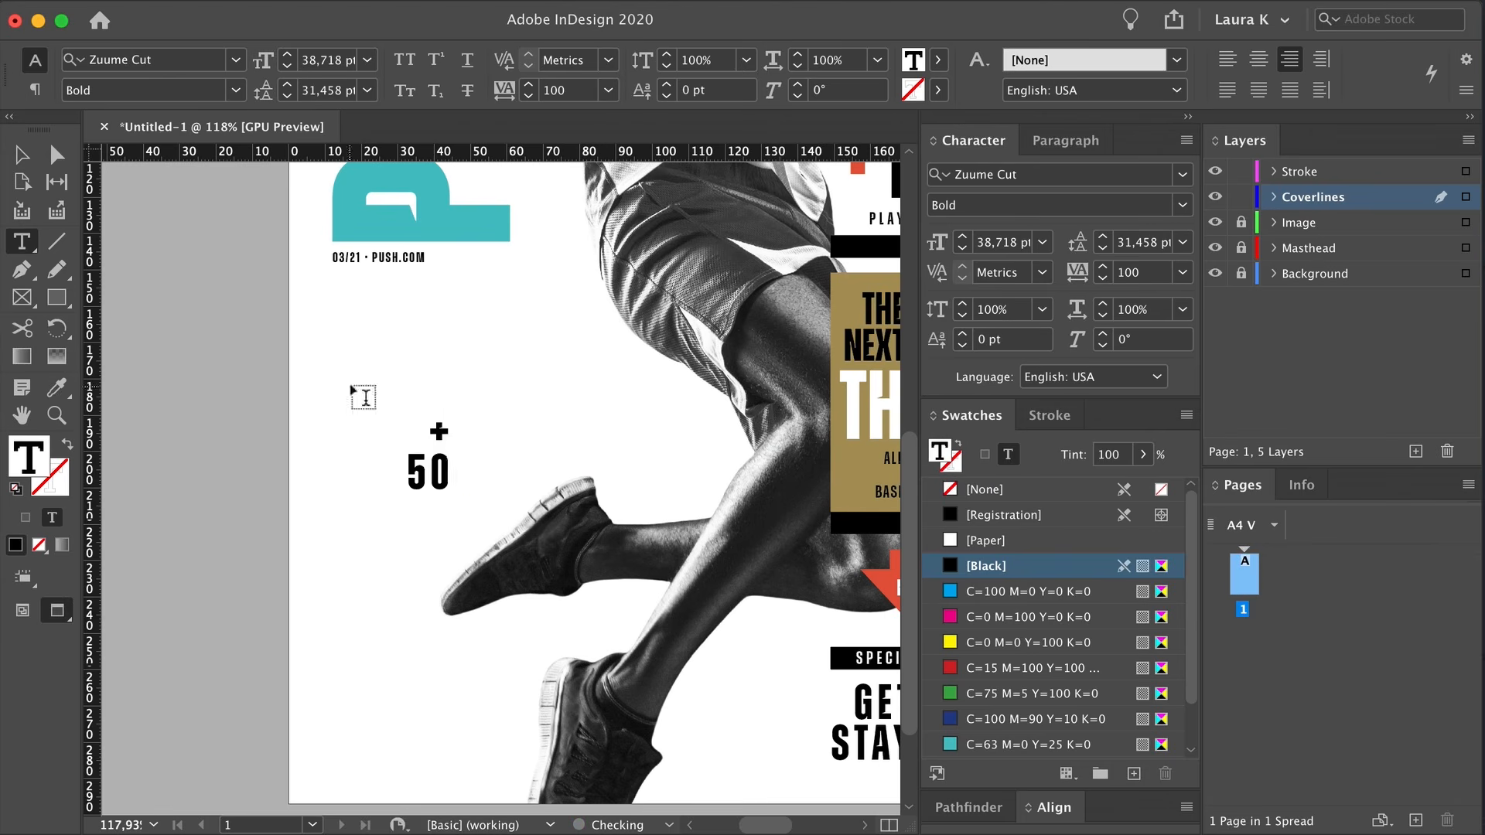
Left-align the + 50 text and move its frame to the page's left margin
key("super+a")
left_click(1227, 60)
left_click(21, 155)
key("w")
left_click_drag(404, 464, 373, 464)
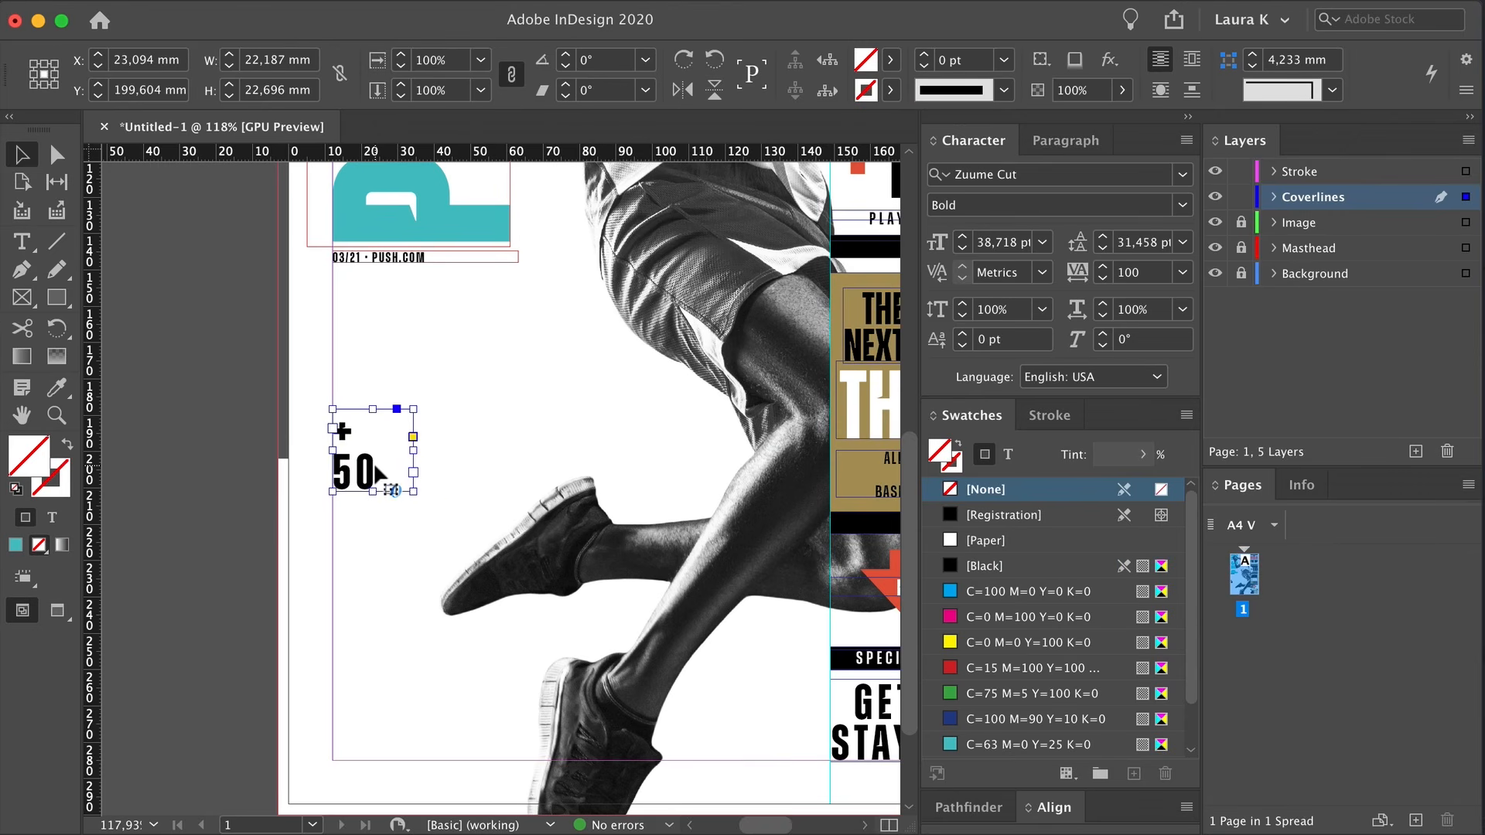
Set the weight of the + character above 50 to ExtraLight
double_click(347, 437)
key("super+a")
left_click(1183, 204)
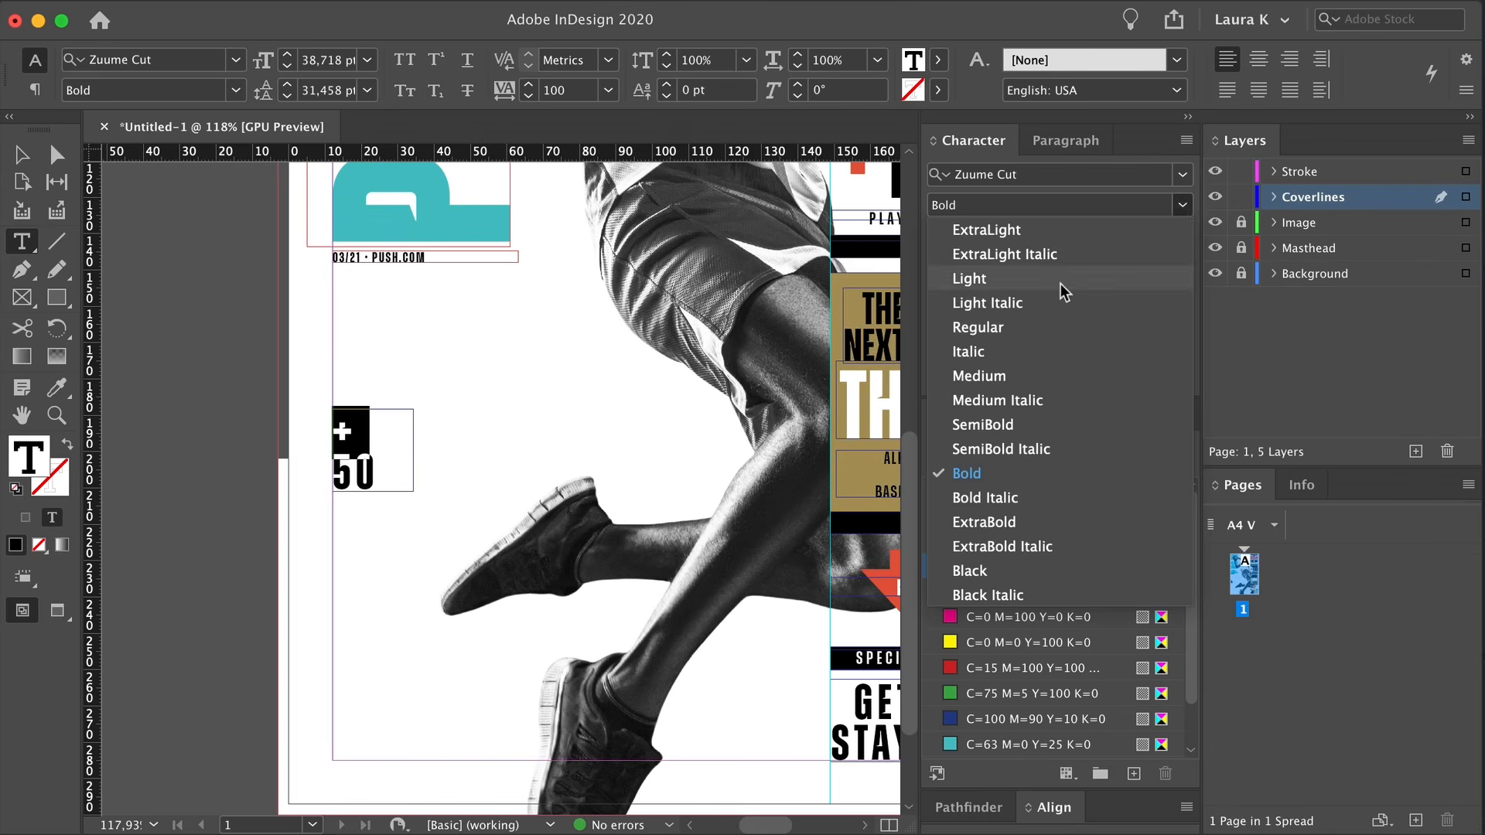
left_click(1052, 226)
left_click(1042, 243)
left_click(1064, 561)
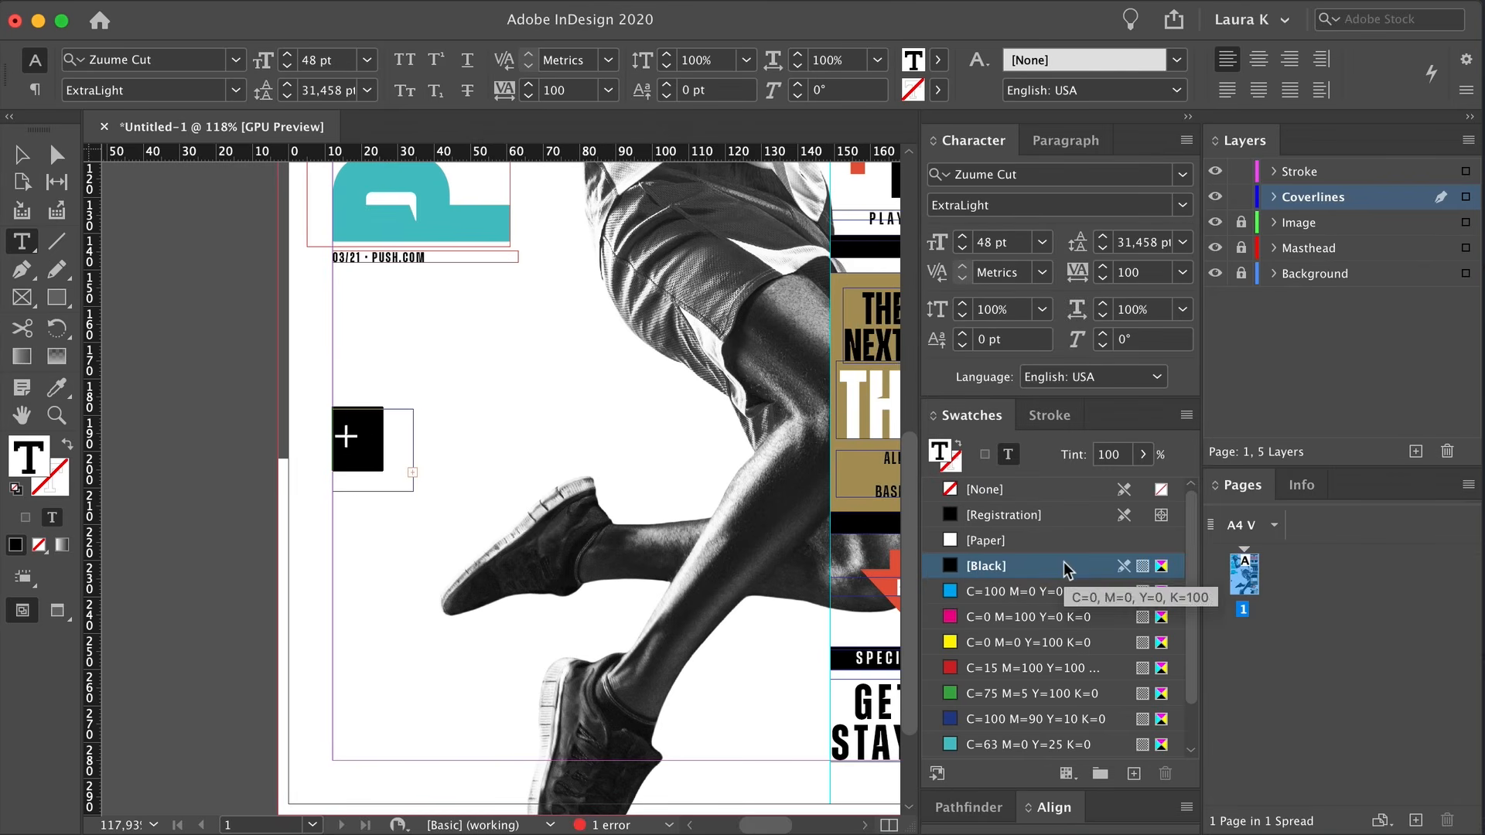
key("super+z")
Set the size of the + character to 105 pt and enlarge the text frame to make room for both lines
type("10")
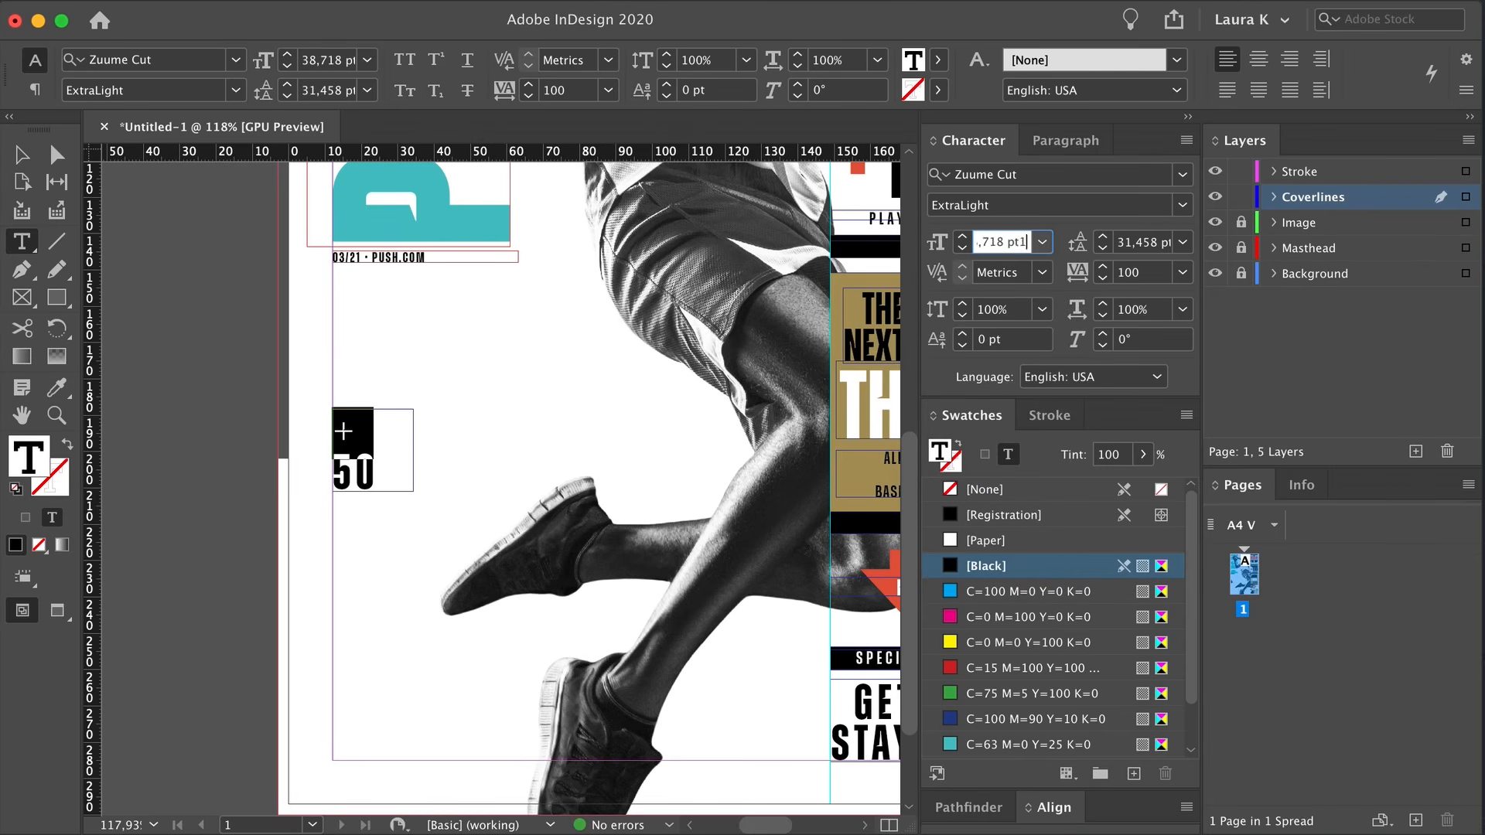
key("Return")
key("Return")
type("100")
key("Return")
left_click(21, 155)
left_click_drag(413, 491, 572, 633)
Set the 50 text to 80 pt in the Medium weight
double_click(350, 542)
left_click_drag(334, 540, 394, 524)
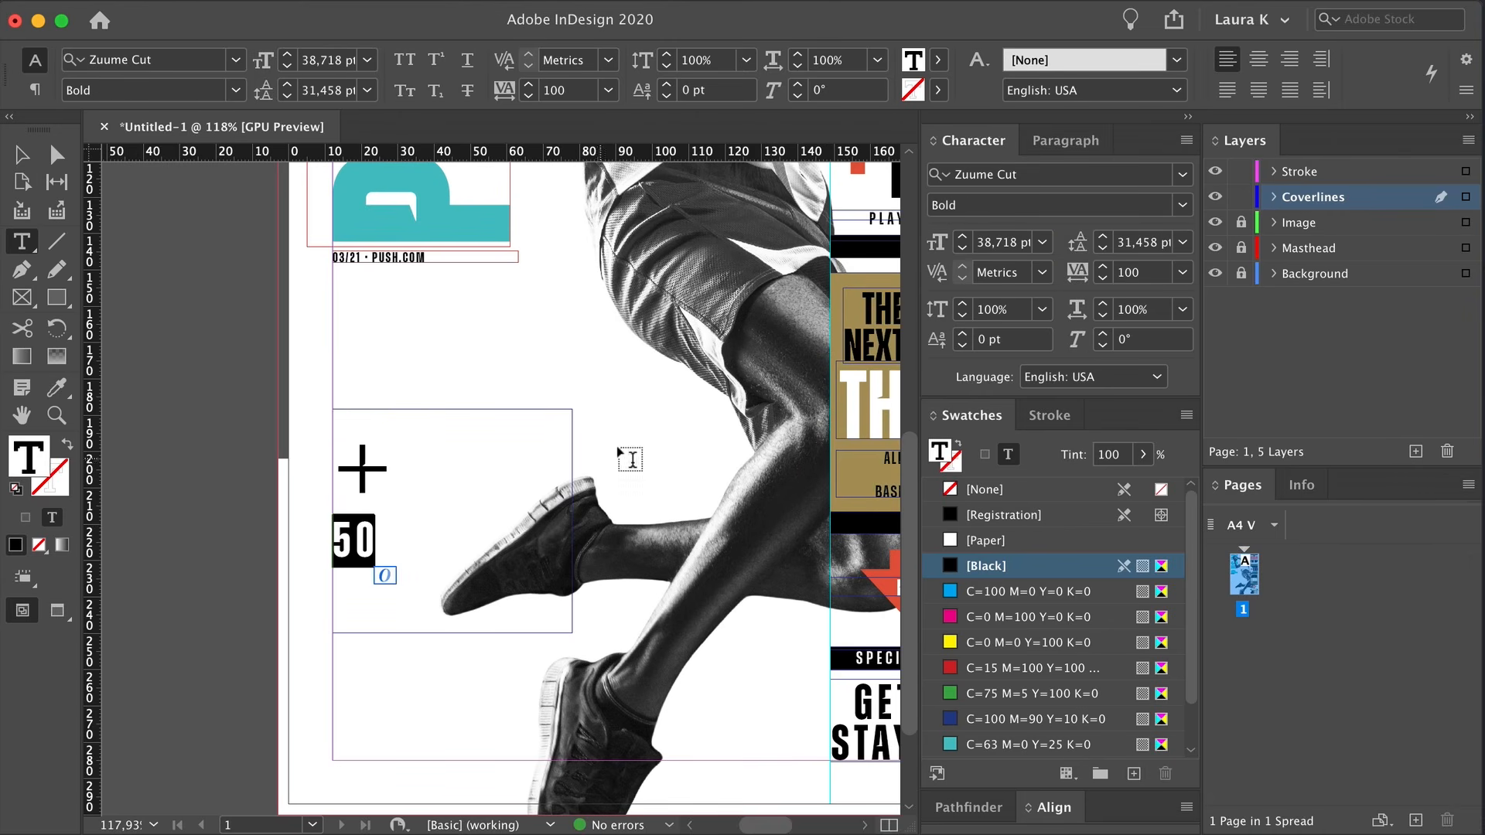
left_click(1041, 242)
left_click(1006, 566)
left_click(997, 242)
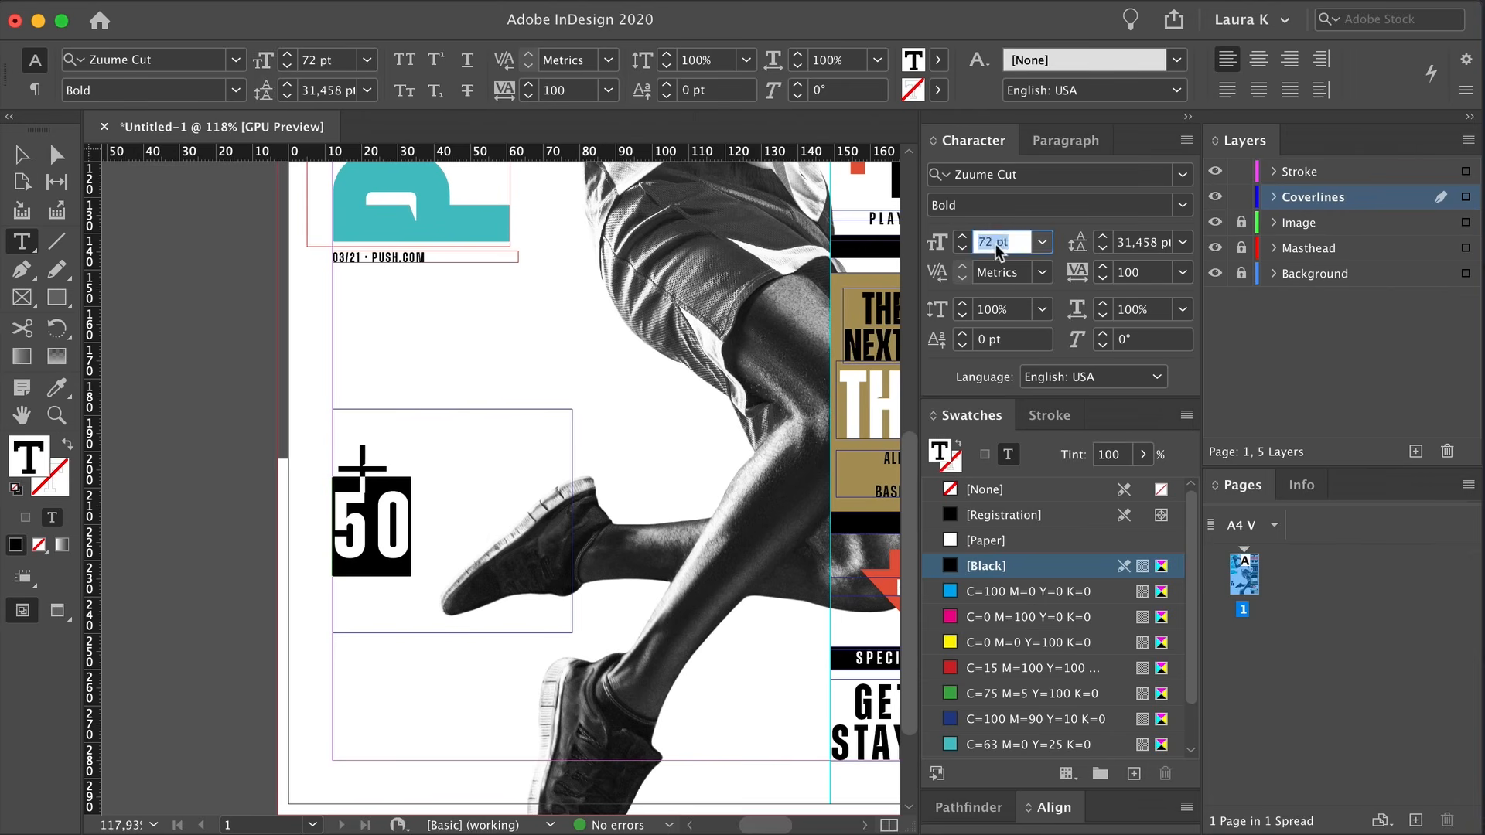
type("80")
key("Return")
left_click(1178, 205)
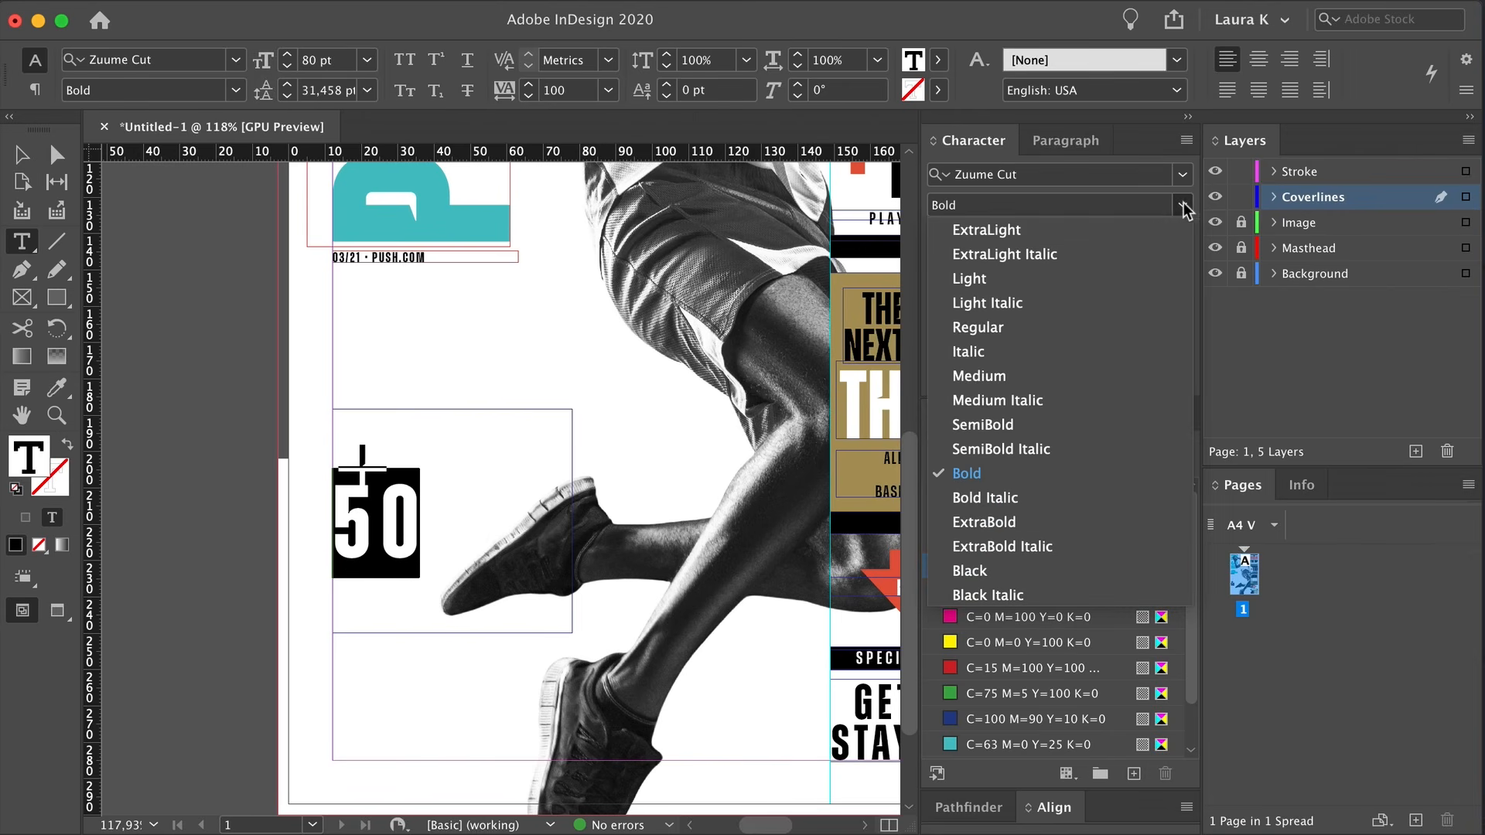
left_click(1019, 377)
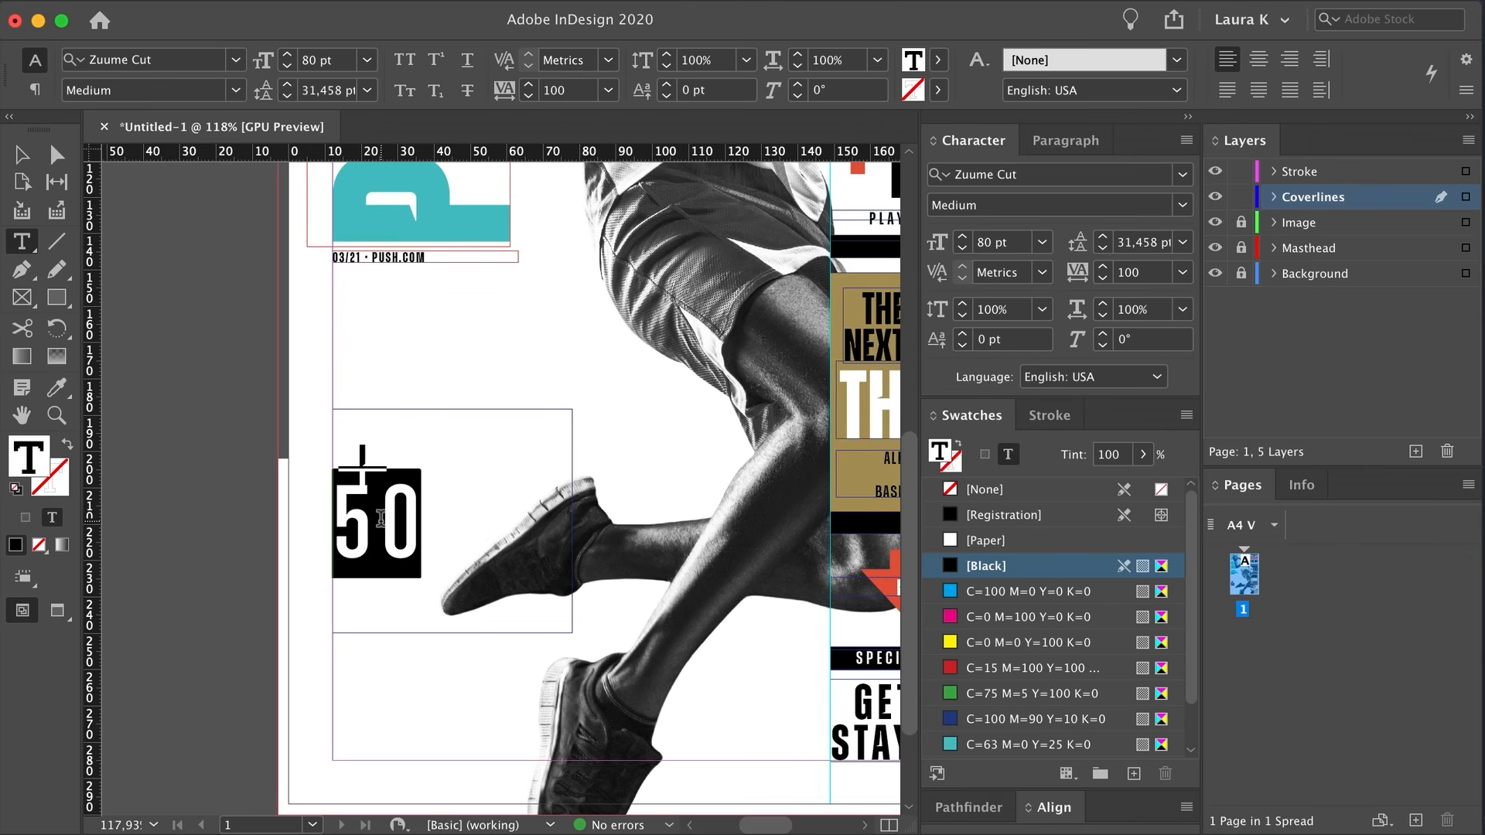
Increase the leading of the 50 line to 49,458 pt to separate it from the + above
key("alt+Down")
key("alt+Down")
key("alt+Down")
key("alt+Down")
key("alt+Down")
key("alt+Down")
key("alt+Down")
key("alt+Down")
key("alt+Down")
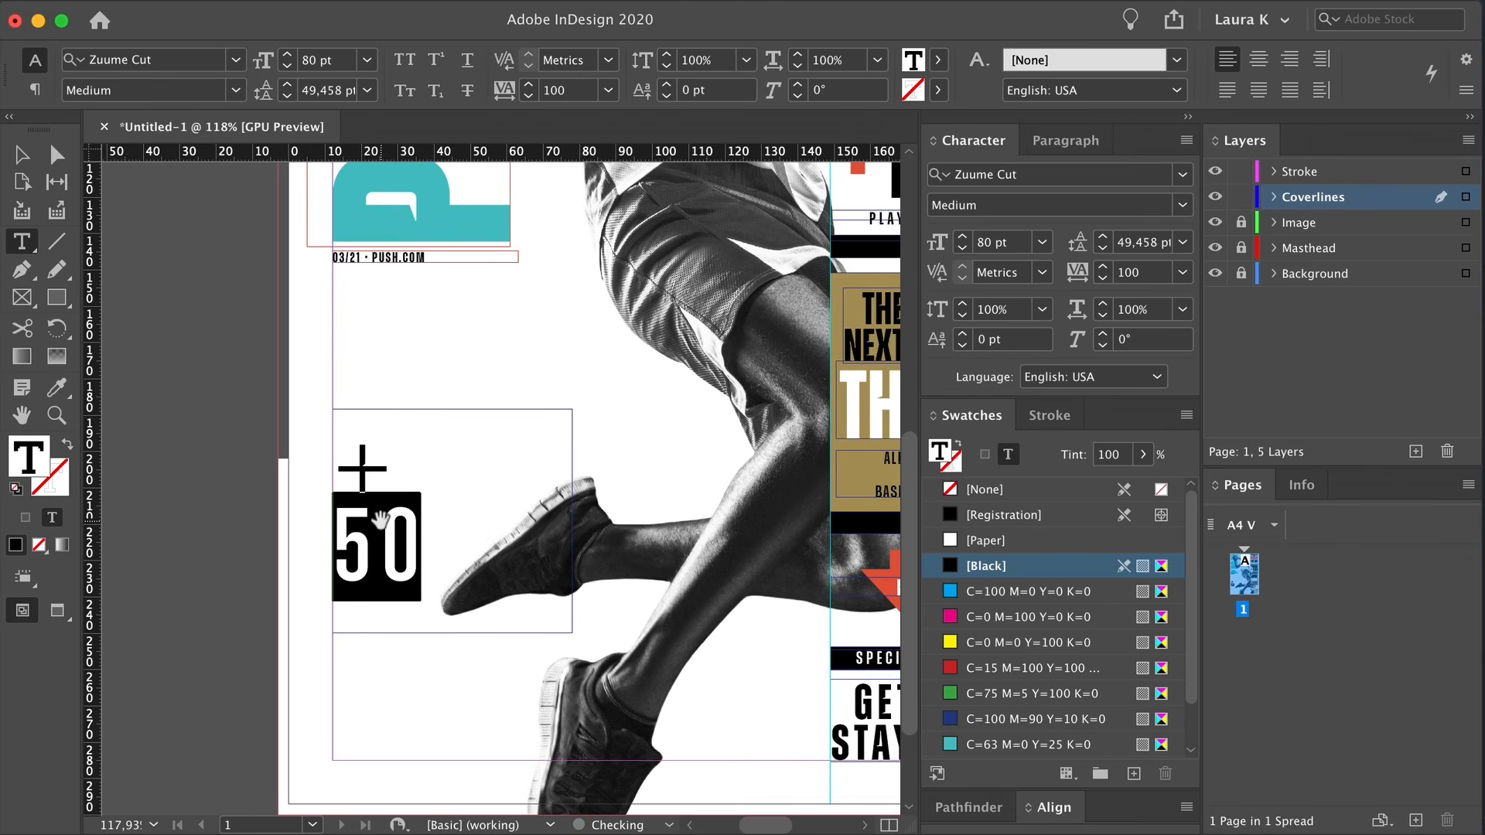
Tighten the tracking of the 50 text to 20
left_click(379, 530)
key("alt+Left")
key("alt+Left")
key("alt+Left")
key("alt+Left")
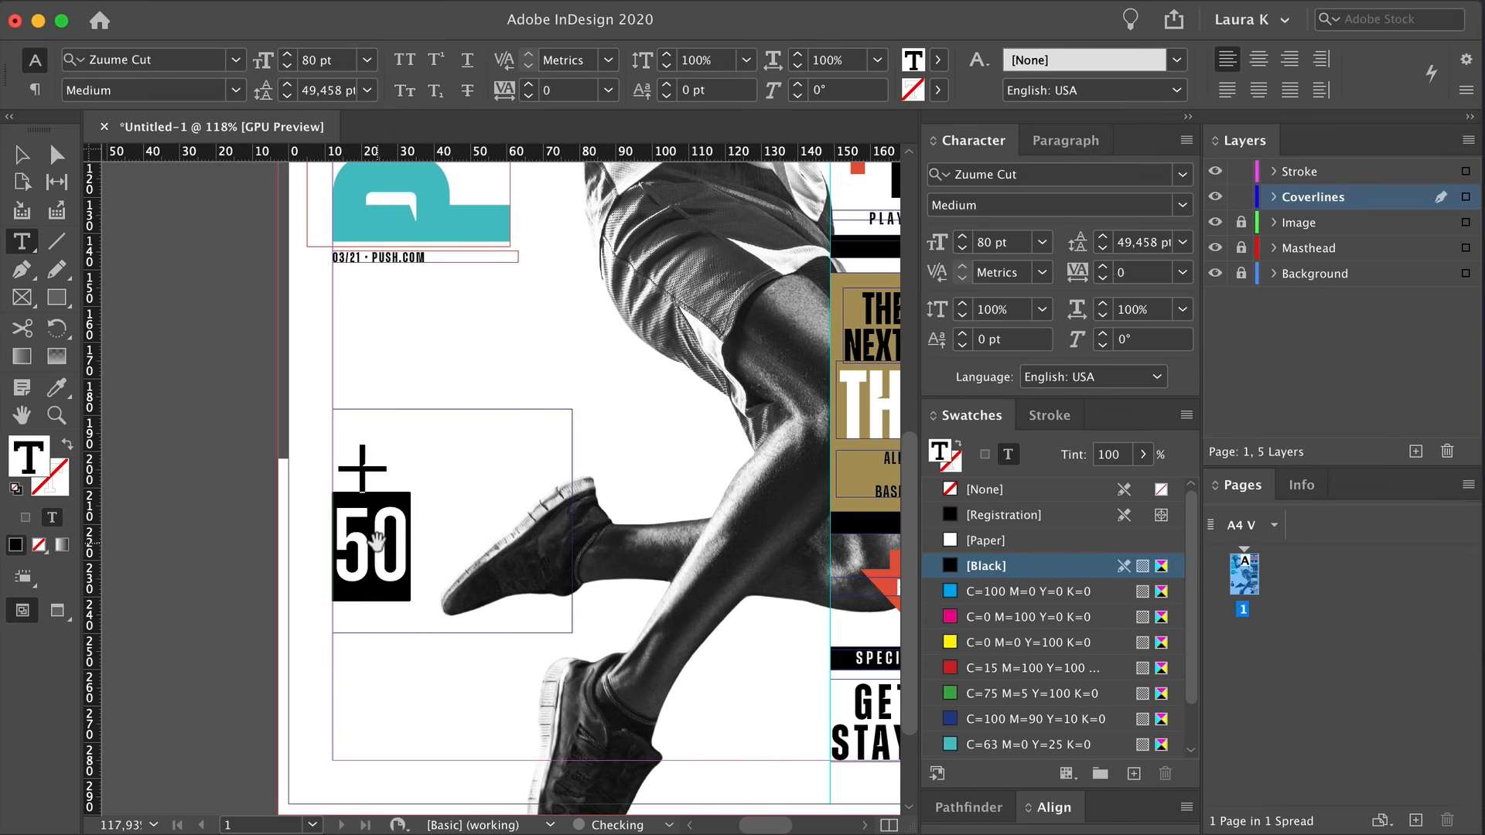
left_click(377, 540)
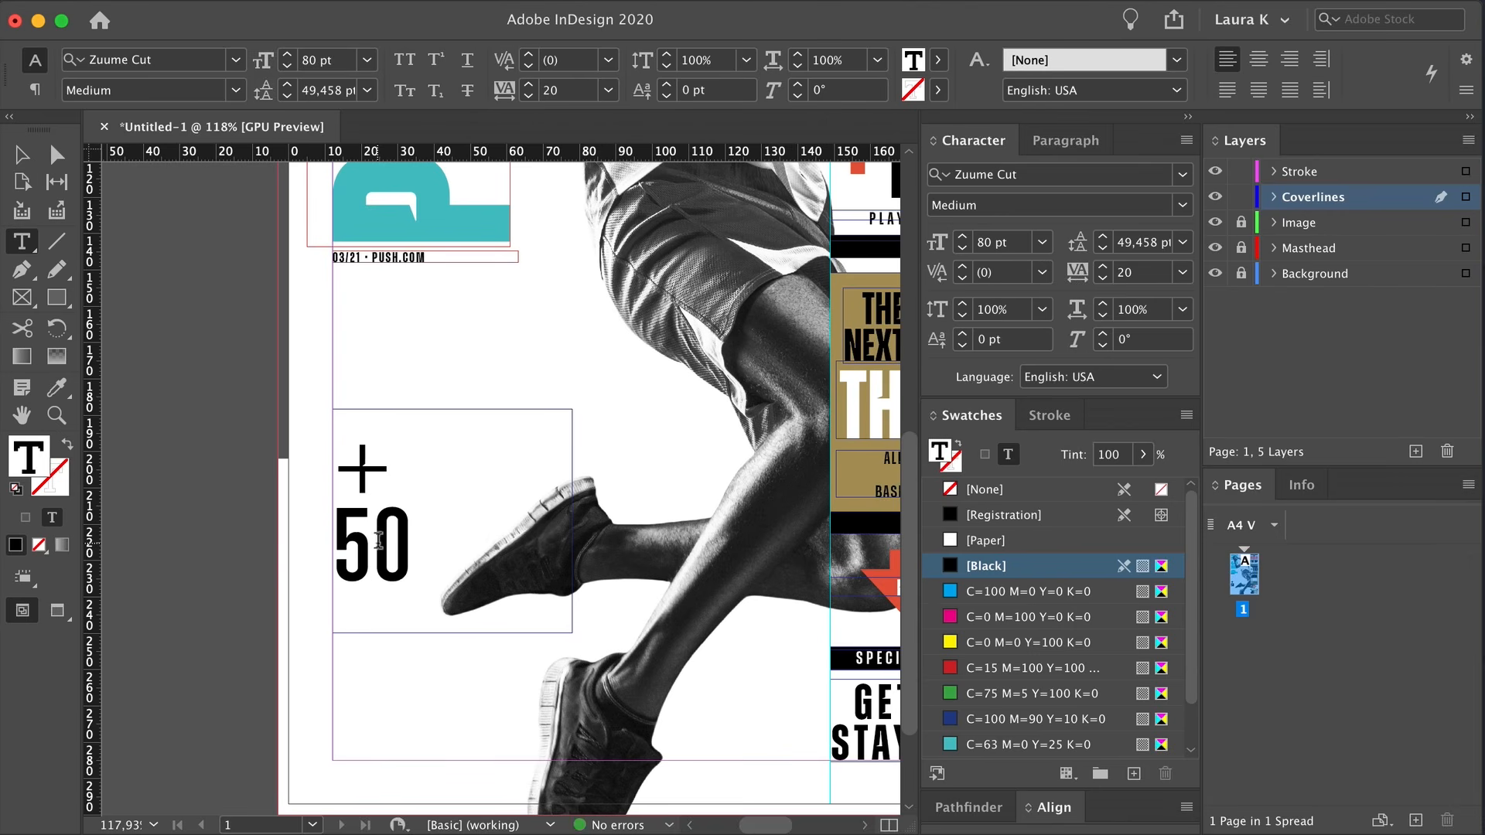
Recolour the + with the red C=6 M=81 Y=82 K=0 swatch and fit the frame to the + 50 text
double_click(381, 464)
scroll(1024, 630, "down", 3)
left_click(1029, 744)
left_click(480, 511)
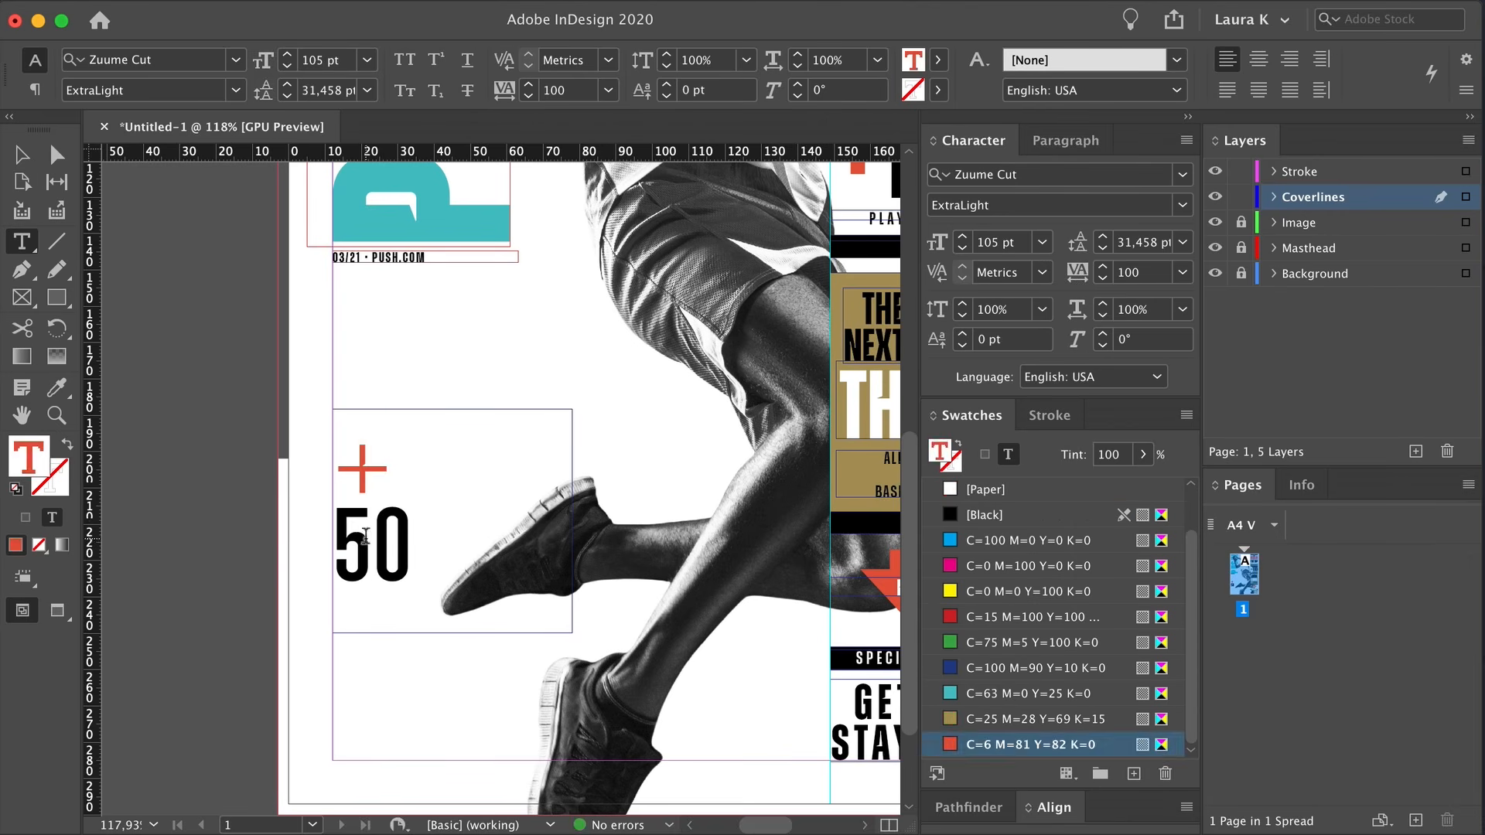
key("Escape")
double_click(572, 633)
Place a copy of the GET STAY text beside 50, enlarge its frame and replace the text with BEST FOODS FOR RUNNERS
scroll(569, 628, "right", 1)
double_click(493, 491)
left_click_drag(853, 727, 629, 541)
left_click_drag(523, 583, 523, 644)
double_click(572, 566)
triple_click(572, 566)
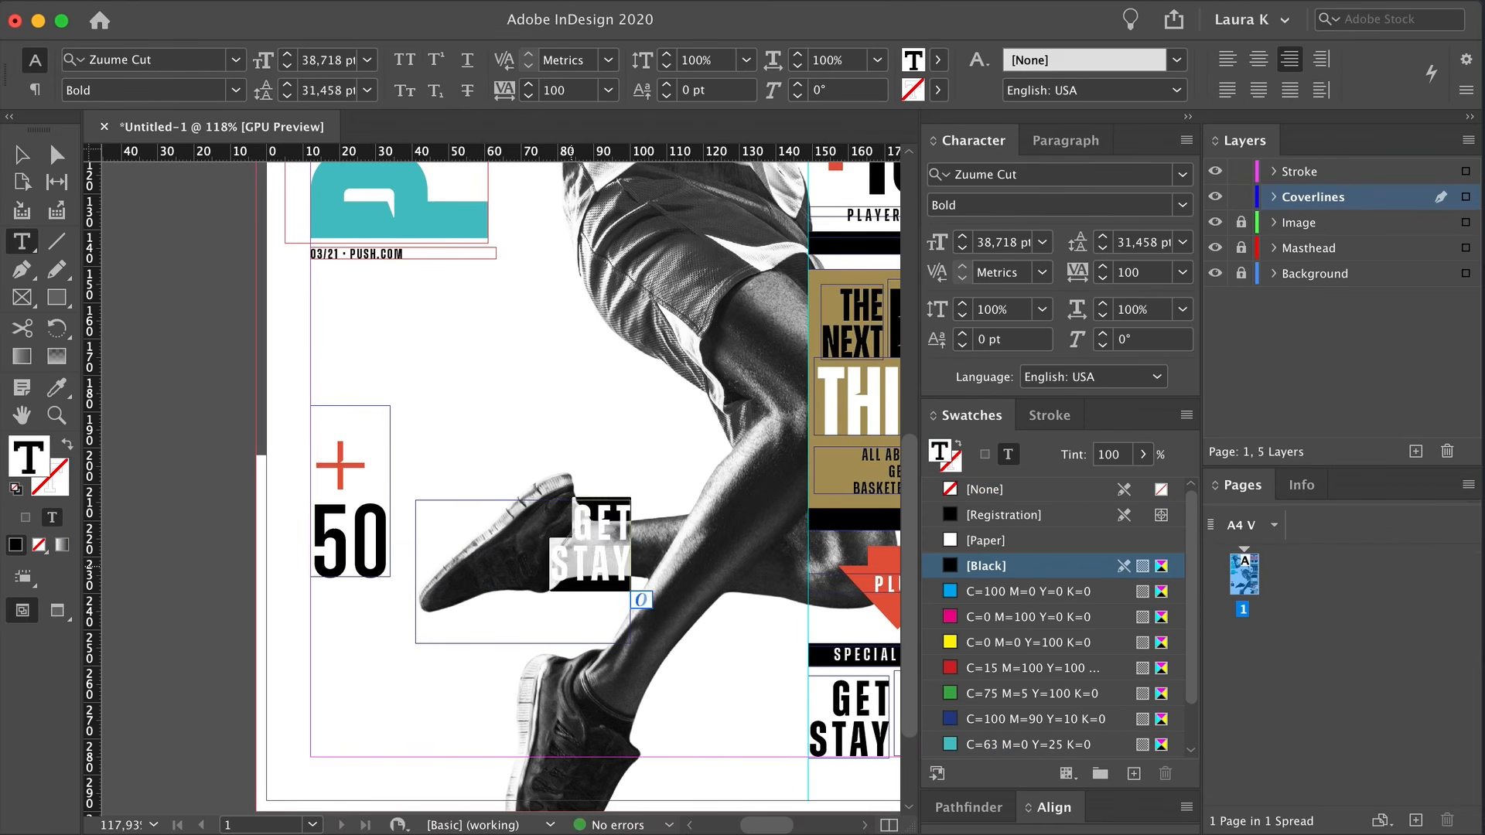
type("BEST FOODS FOR RUNNERS")
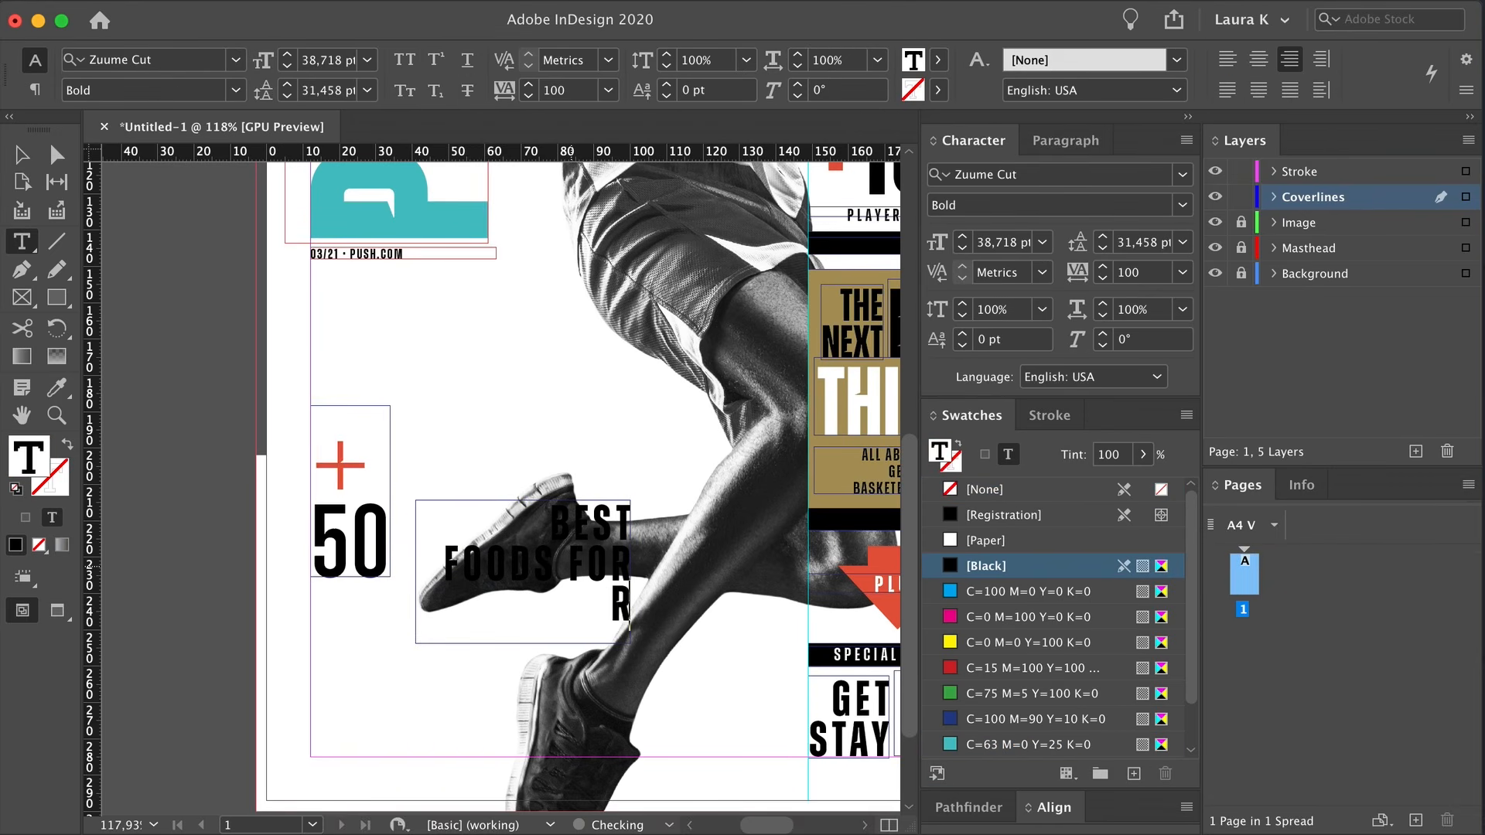
Left-align BEST FOODS FOR RUNNERS, scale it down to 23,273 pt and fit it on three lines directly beside 50
key("super+a")
key("super+shift+l")
key("Escape")
key("super+equal")
left_click_drag(480, 427, 342, 548)
left_click_drag(438, 564, 438, 510)
left_click(503, 386)
left_click_drag(592, 506, 573, 434)
left_click_drag(619, 372, 512, 452)
Set BEST FOODS FOR RUNNERS to the Medium weight and widen its frame to 42 mm
double_click(446, 483)
key("super+a")
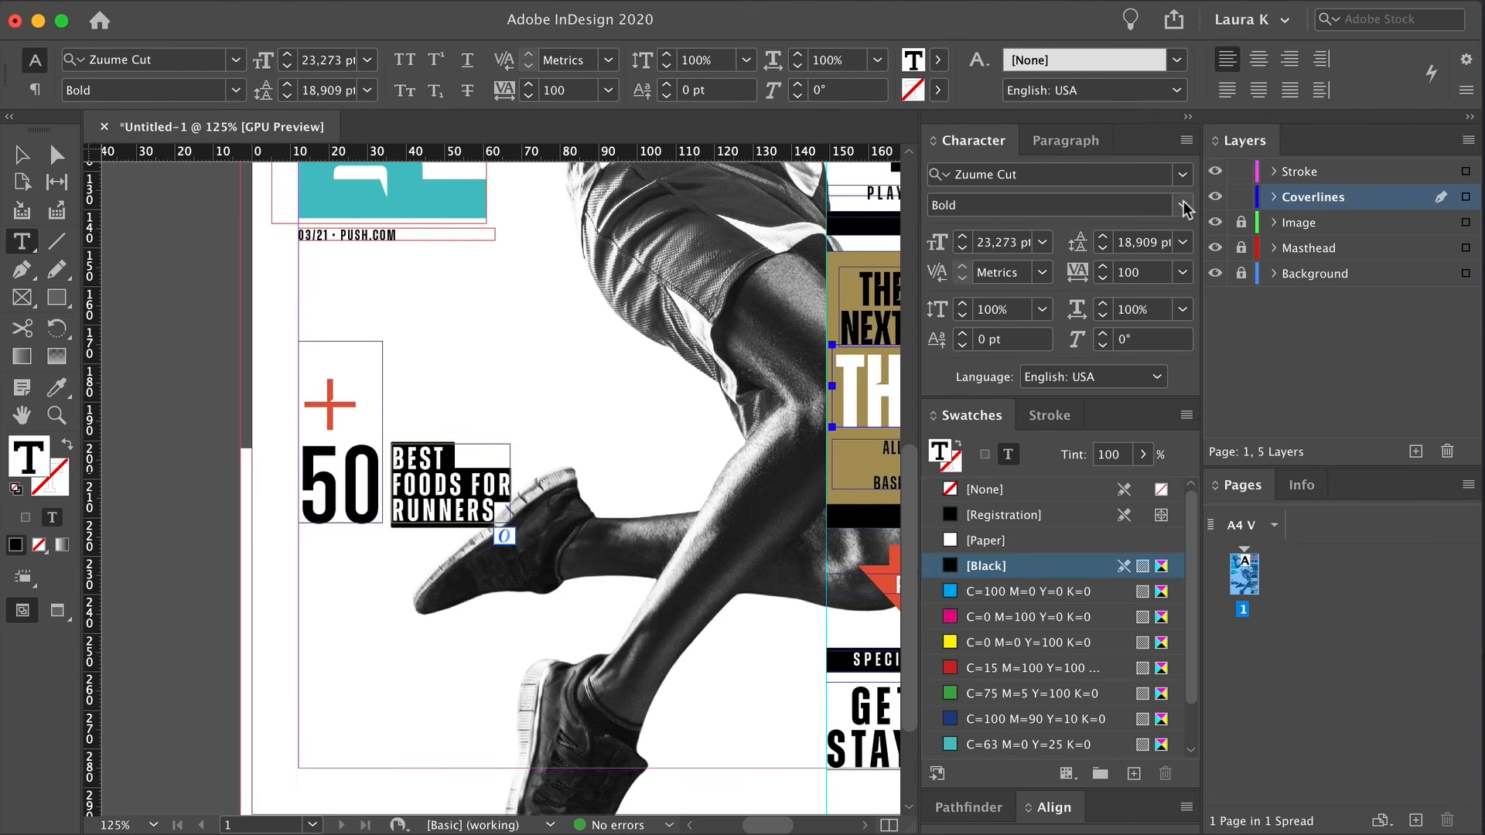
left_click(1185, 206)
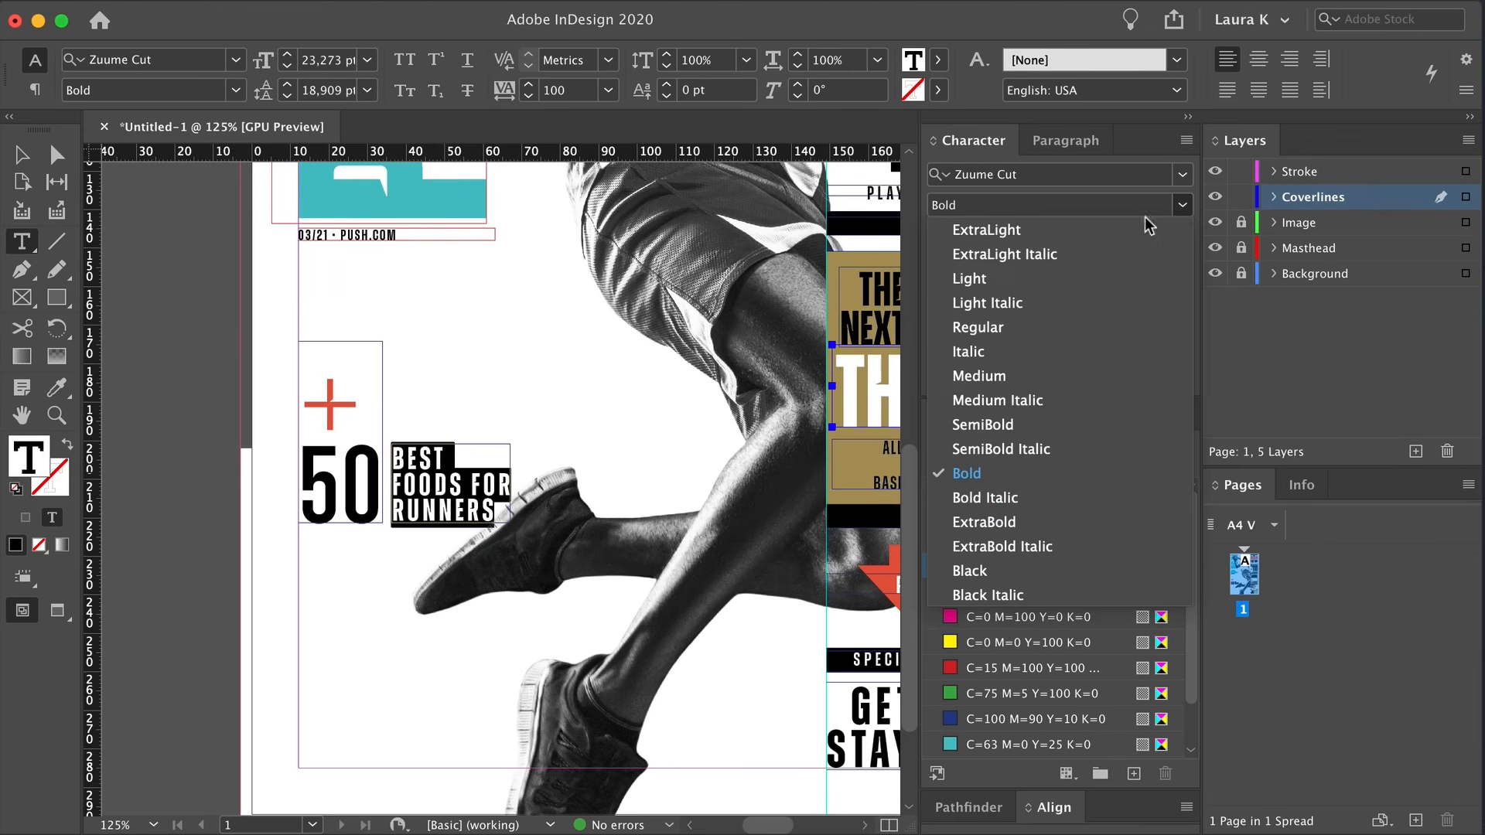
left_click(1072, 376)
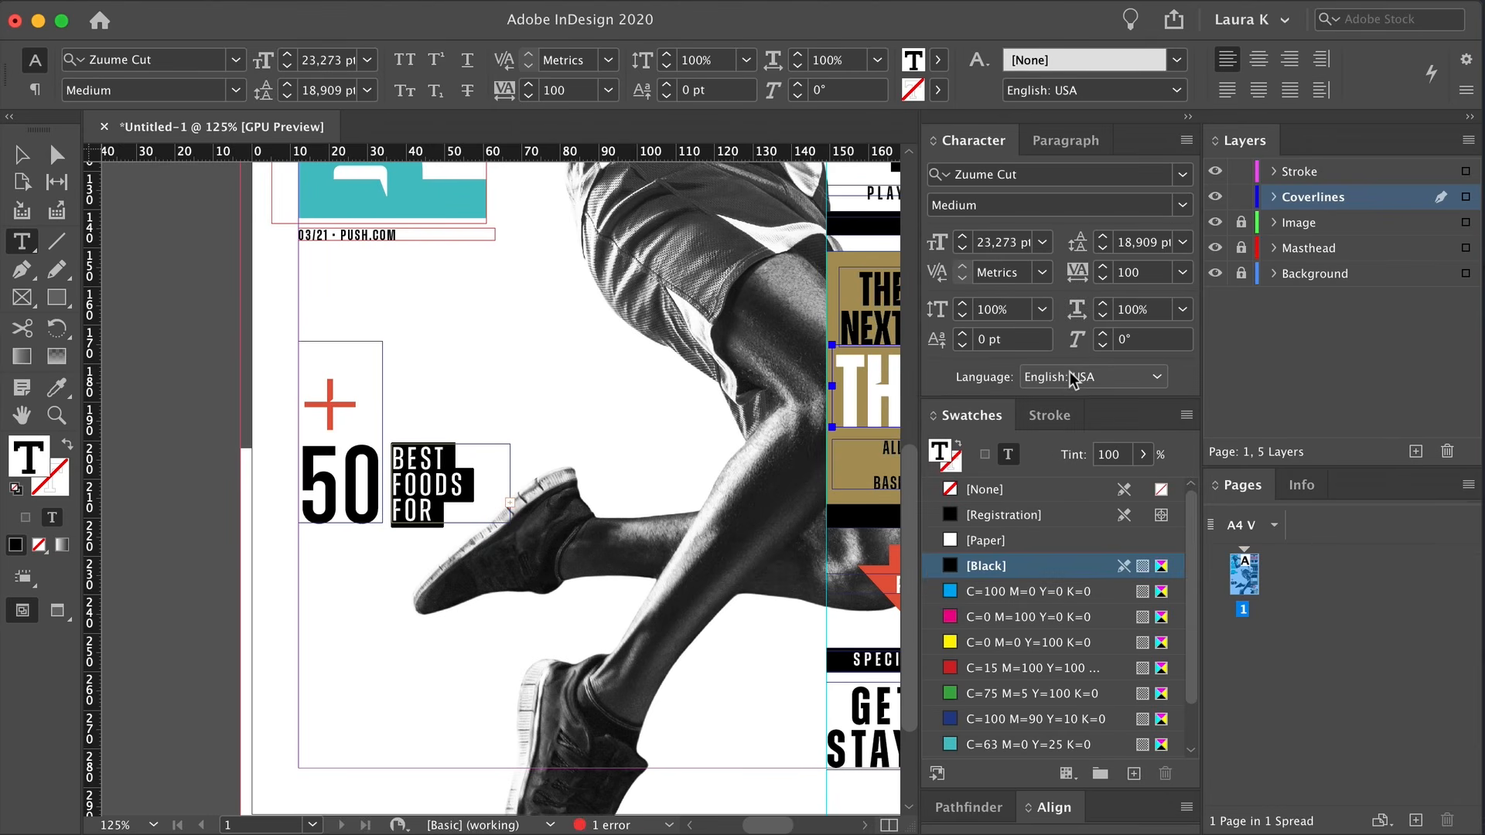
left_click(22, 155)
left_click_drag(510, 484, 554, 483)
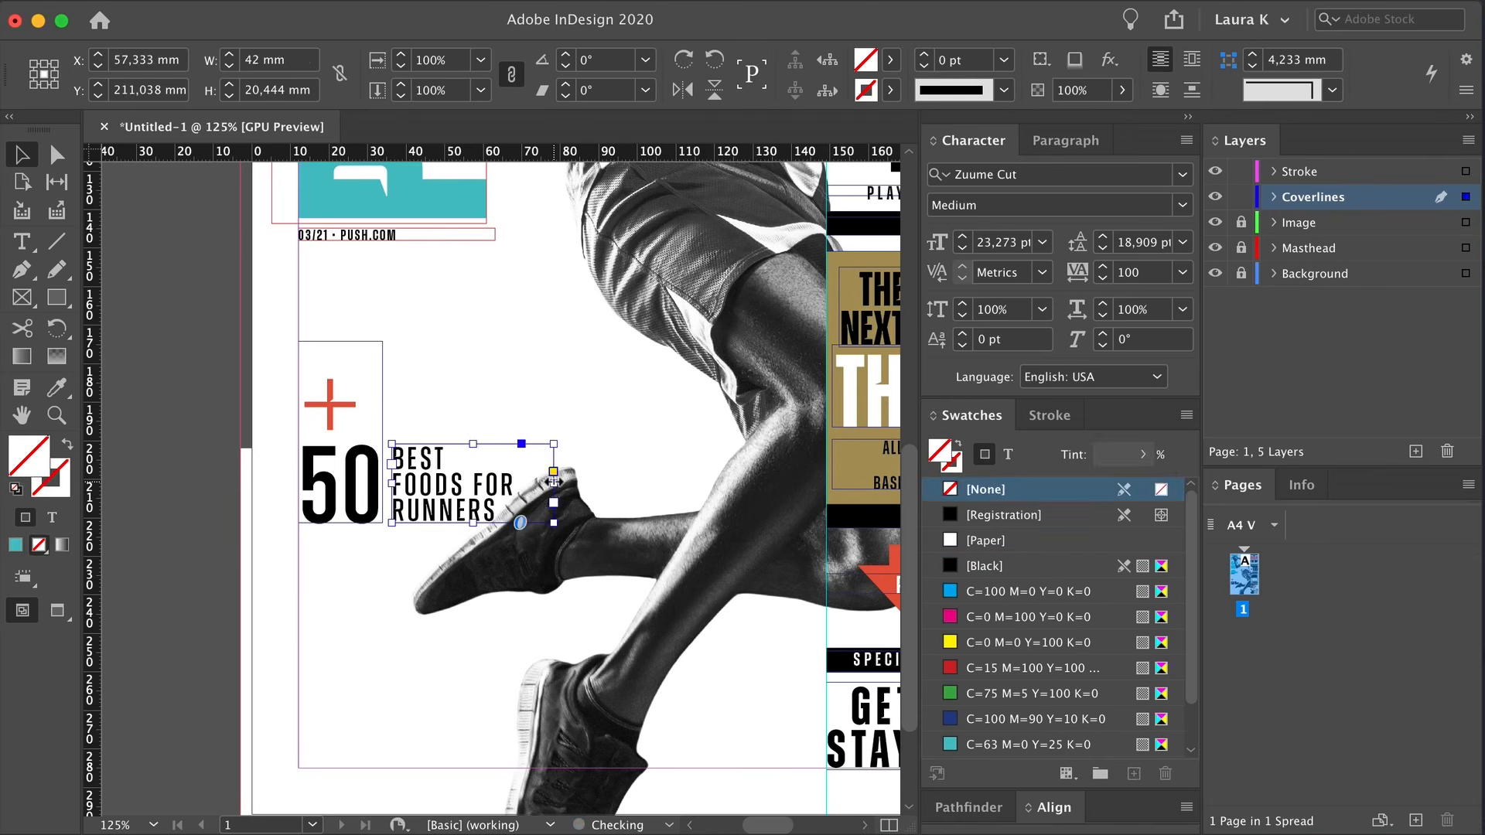
Move the + 50 and BEST FOODS FOR RUNNERS frames slightly up together along the left margin
left_click_drag(223, 422, 436, 489)
left_click_drag(436, 483, 435, 464)
key("super+equal")
key("super+equal")
key("super+equal")
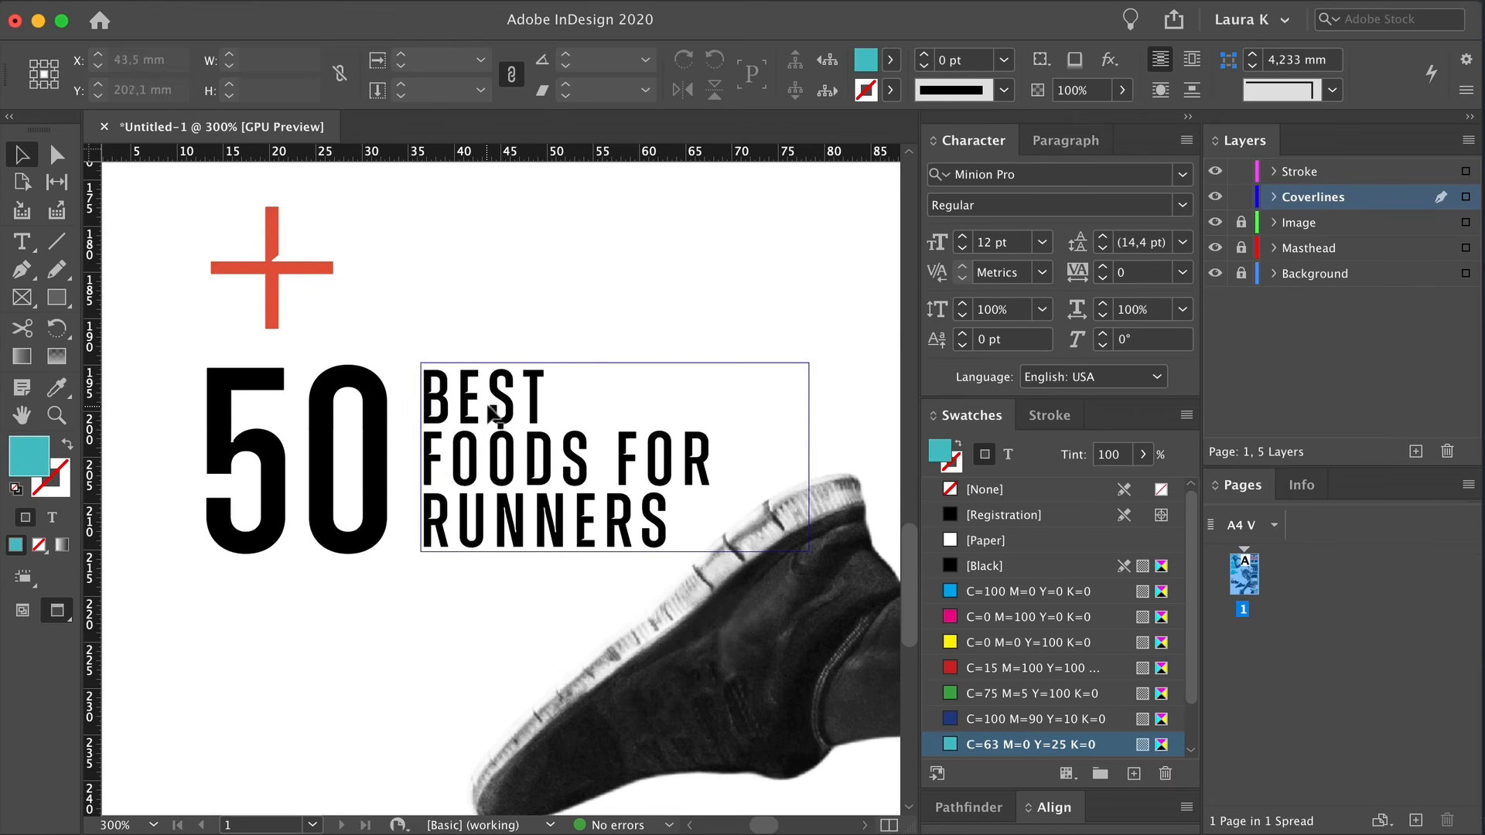
Nudge the BEST FOODS FOR RUNNERS text slightly closer to the 50
left_click(429, 596)
left_click_drag(481, 528, 475, 527)
left_click(487, 593)
left_click(488, 593, "alt+super")
left_click(487, 594, "alt+super")
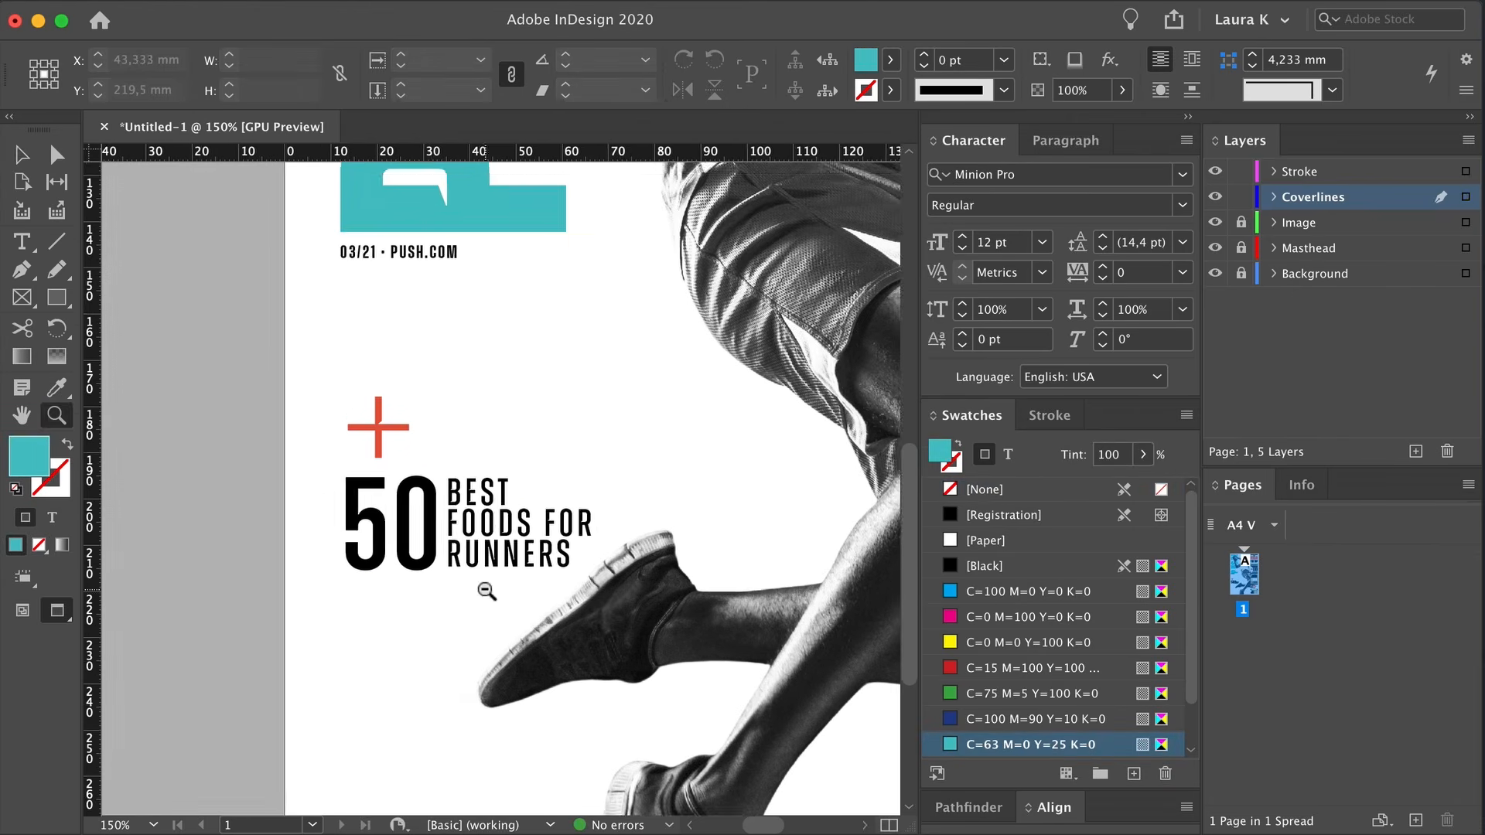
Shift the + 50 and BEST FOODS FOR RUNNERS frames slightly upward together
left_click(596, 665, "alt+super")
key("super+0")
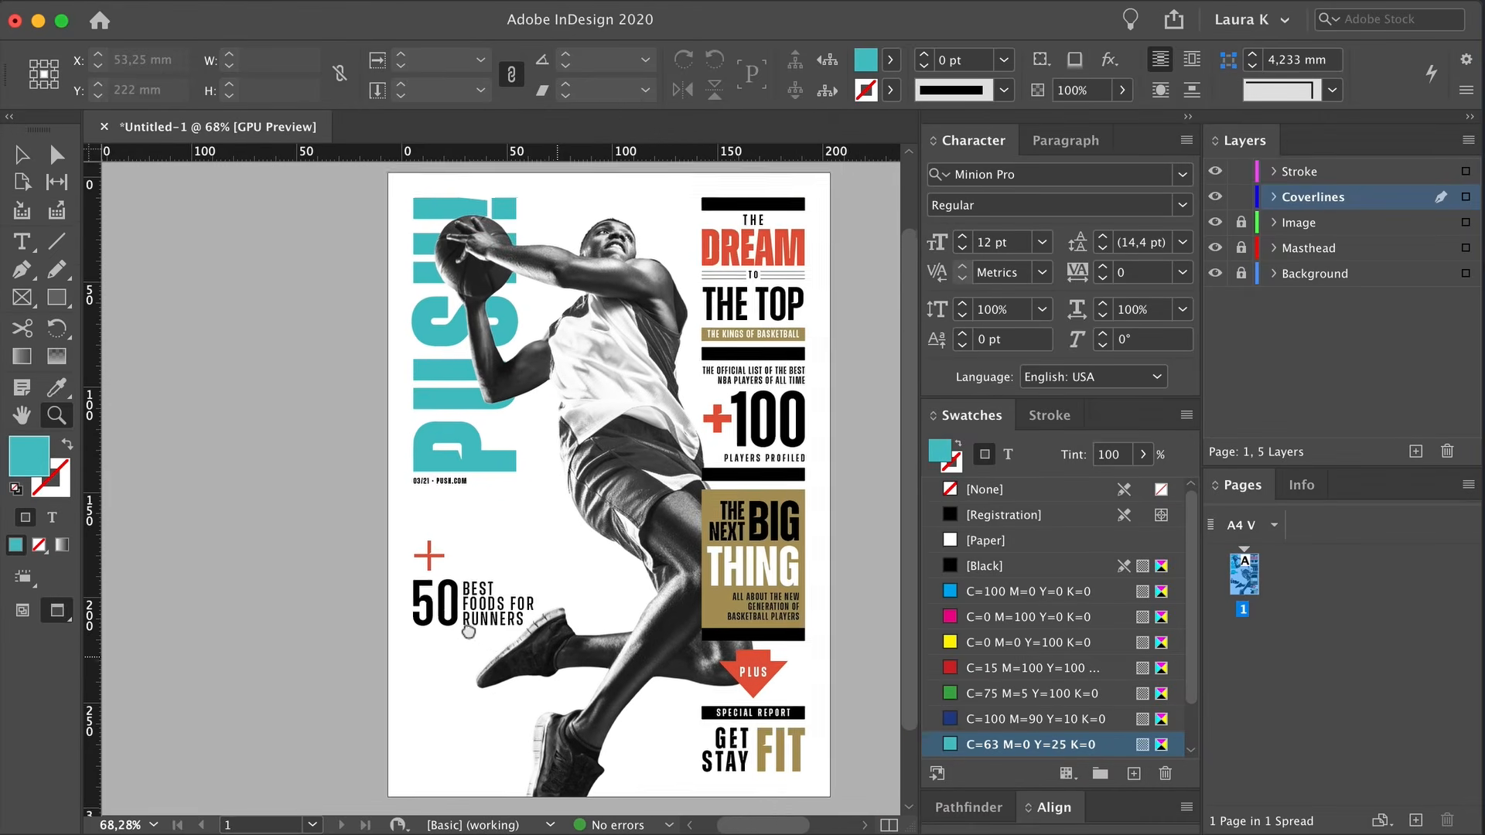
left_click_drag(282, 498, 464, 617)
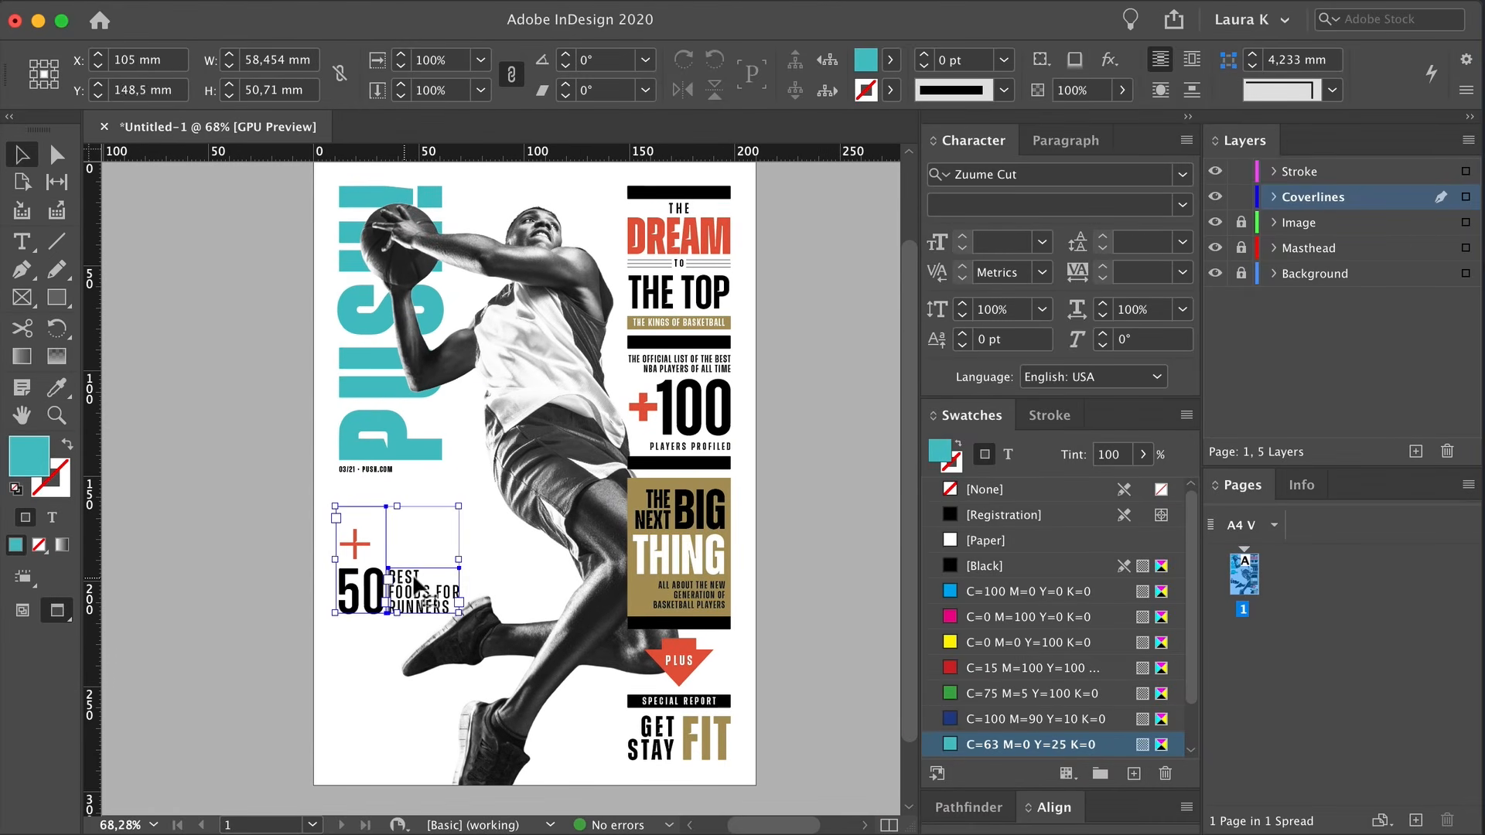
left_click_drag(414, 575, 415, 574)
left_click(217, 574)
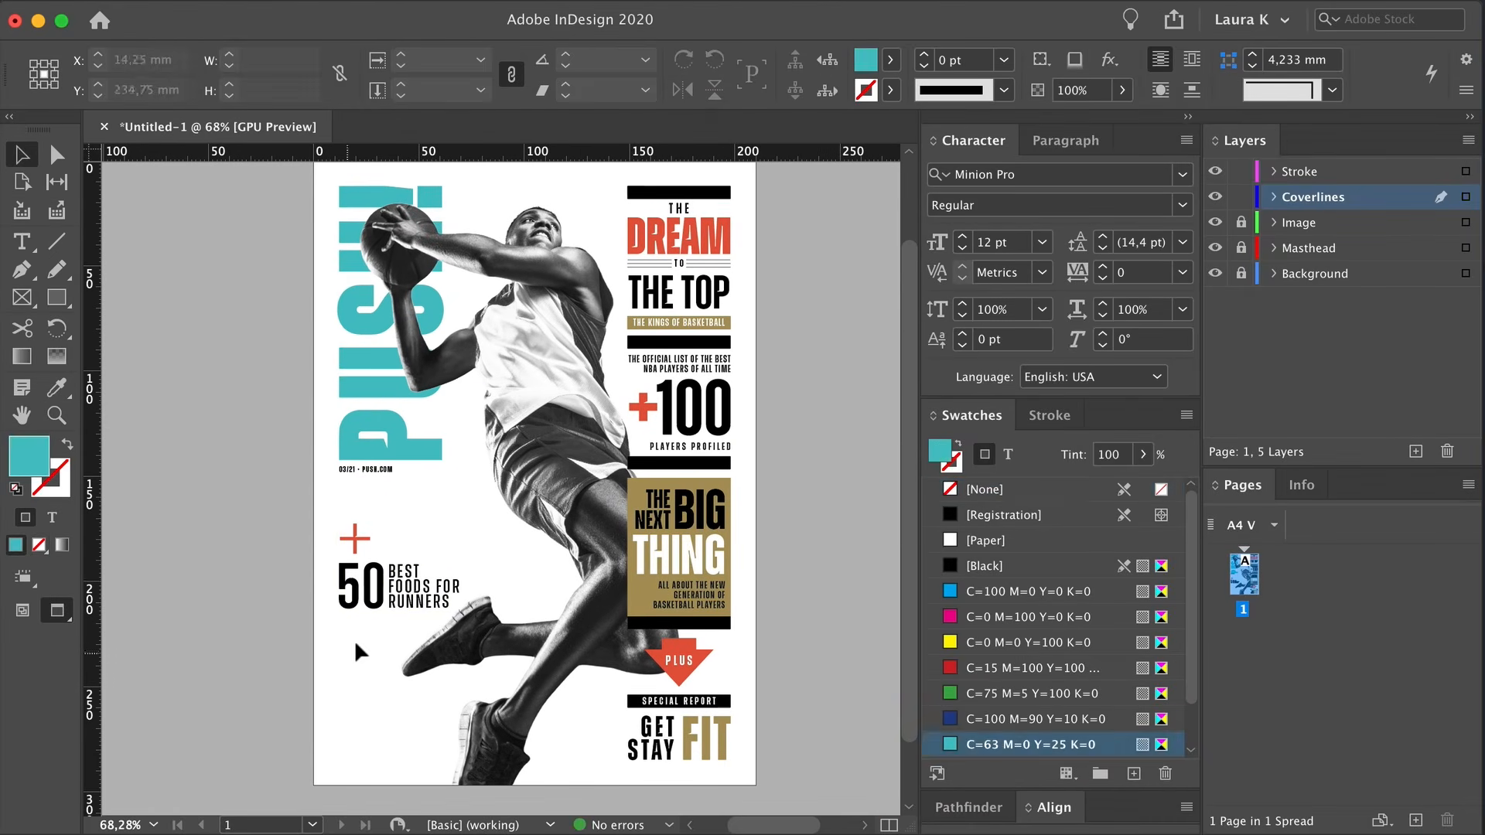
Create a 40 × 40 mm star polygon with 30 sides and a 15% star inset near the player's lower foot
key("super+space")
left_click_drag(459, 677, 541, 630)
scroll(458, 600, "down", 2)
scroll(458, 600, "left", 2)
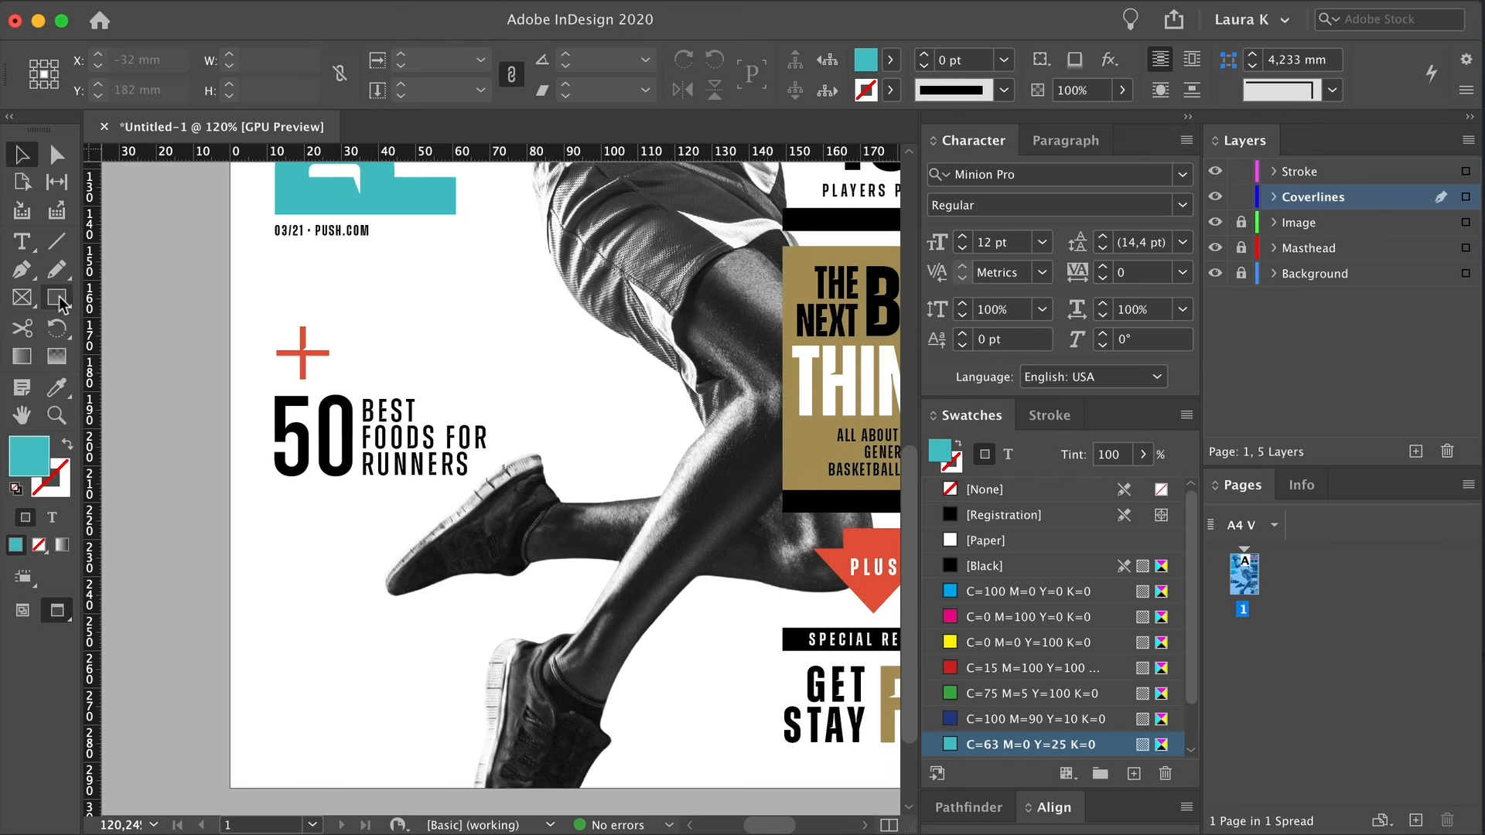
left_click_drag(61, 304, 139, 370)
left_click(468, 731)
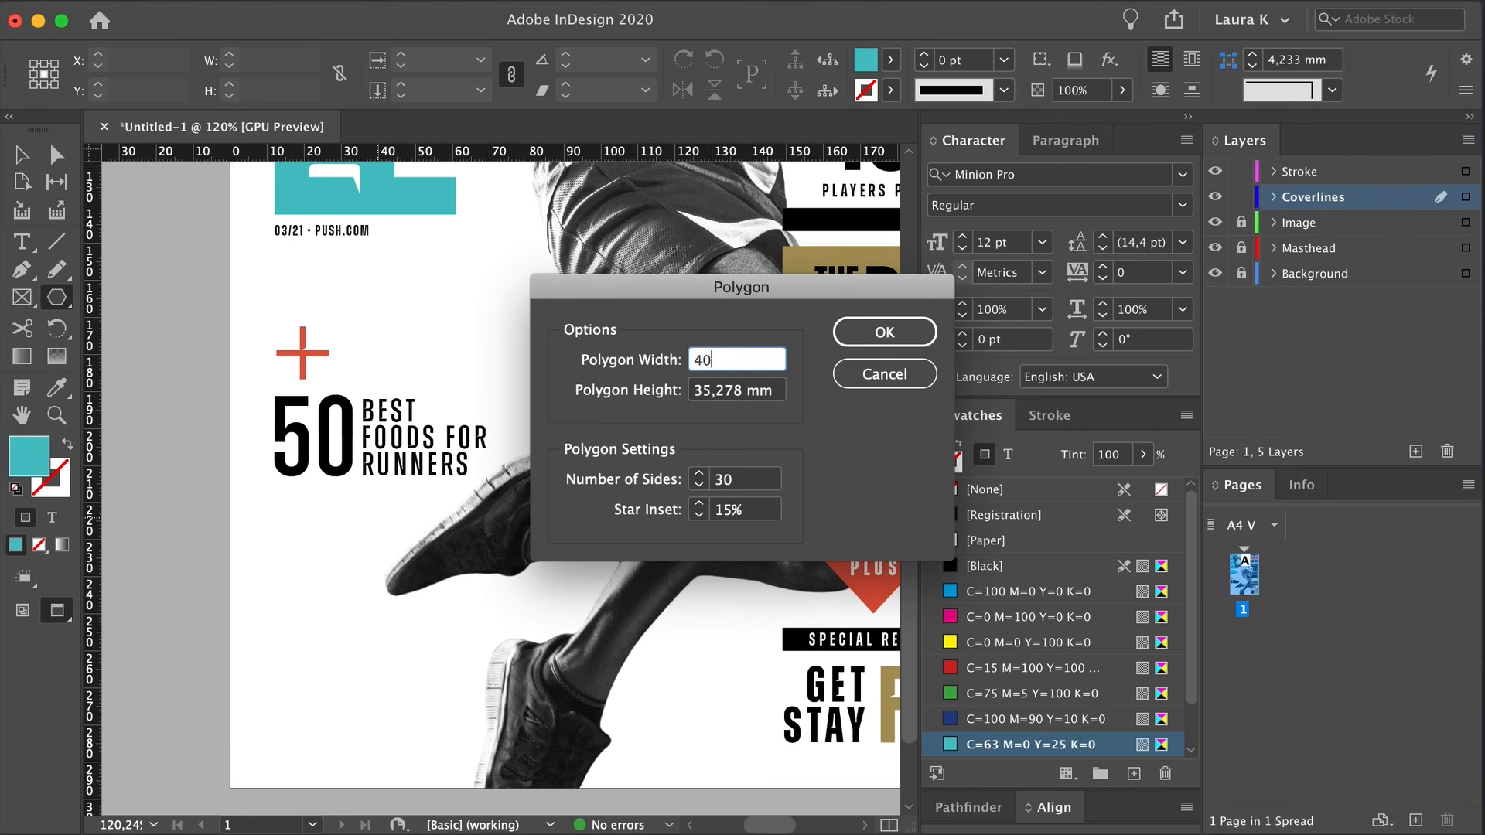
left_click(749, 392)
type("40")
left_click(765, 361)
left_click(895, 344)
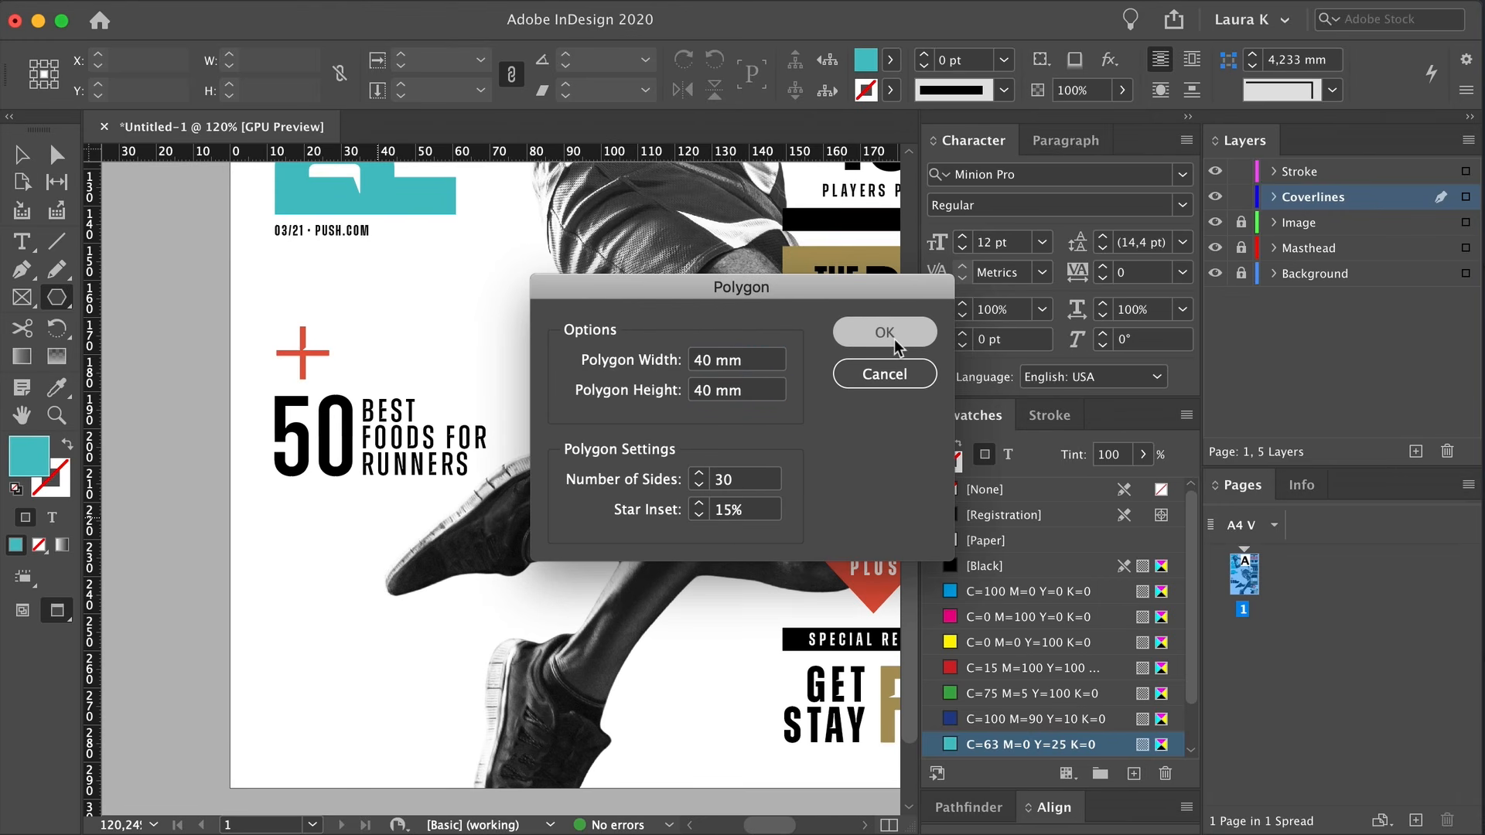
Fill the starburst with C=25 M=28 Y=69 K=15 and move it below the 50 against the left margin
scroll(1073, 638, "down", 2)
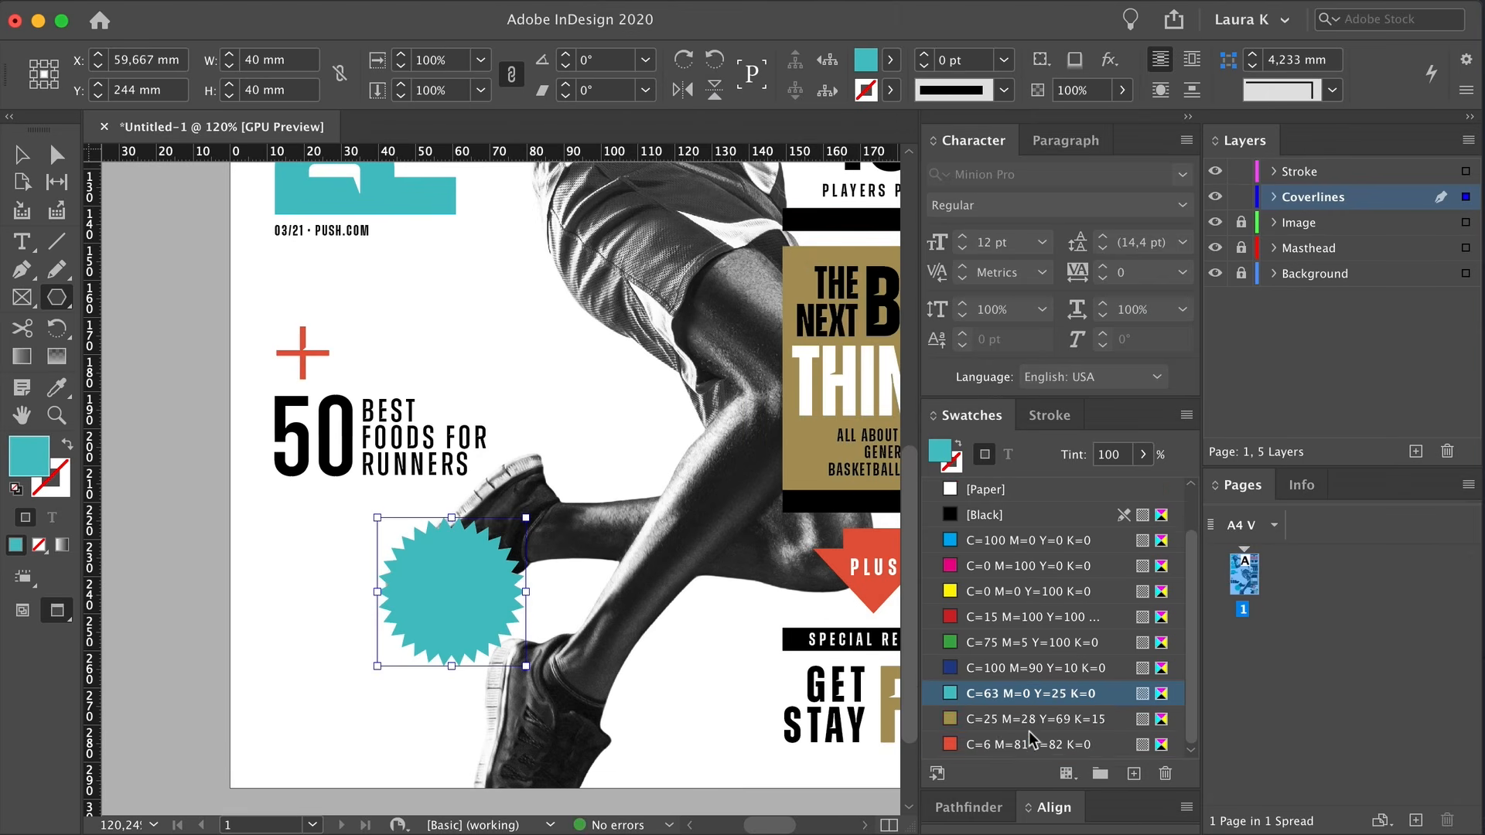
left_click(1032, 723)
left_click(22, 155)
left_click(109, 495)
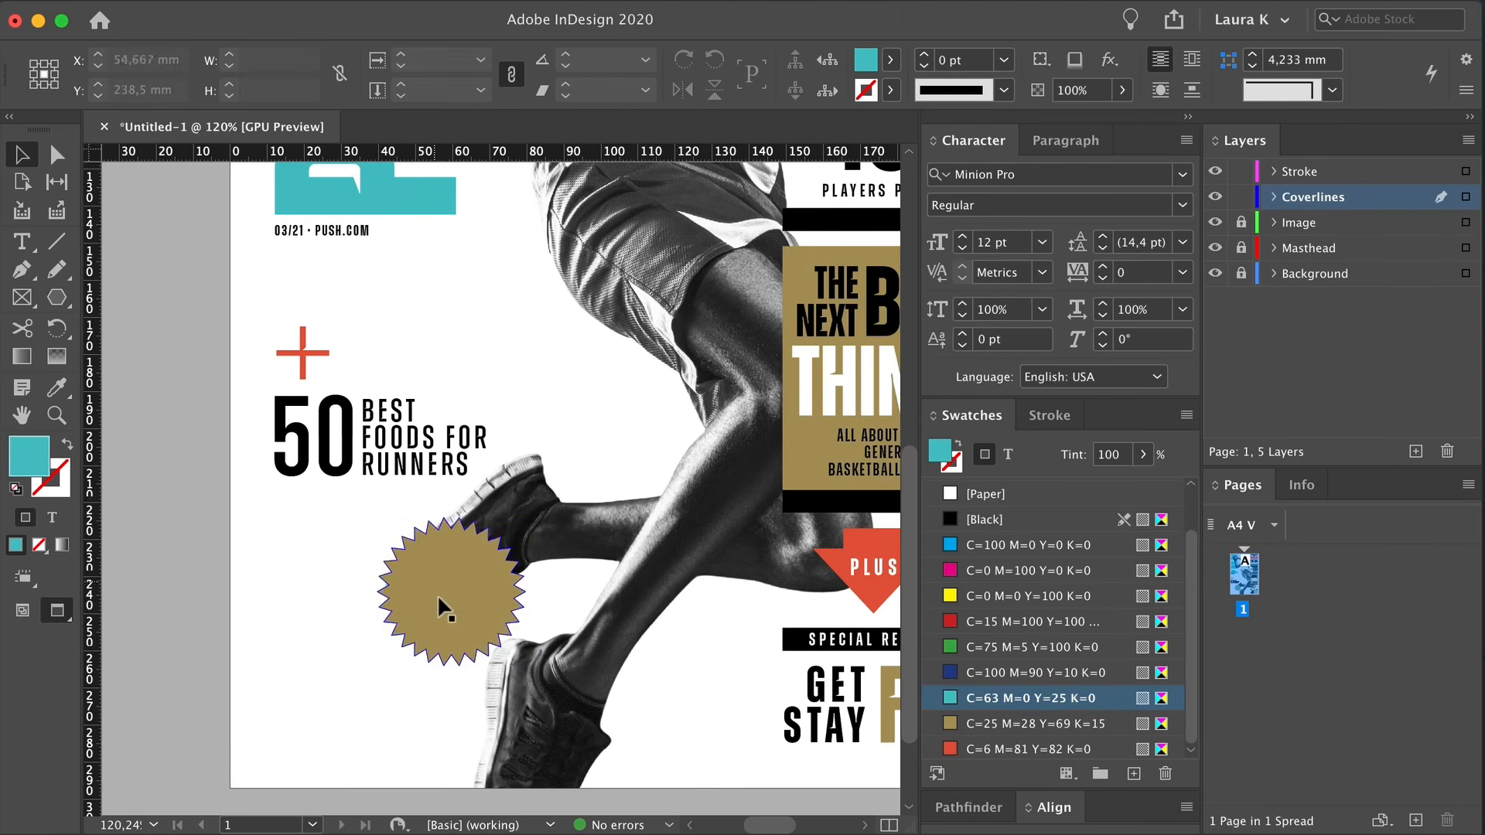
left_click_drag(438, 594, 336, 569)
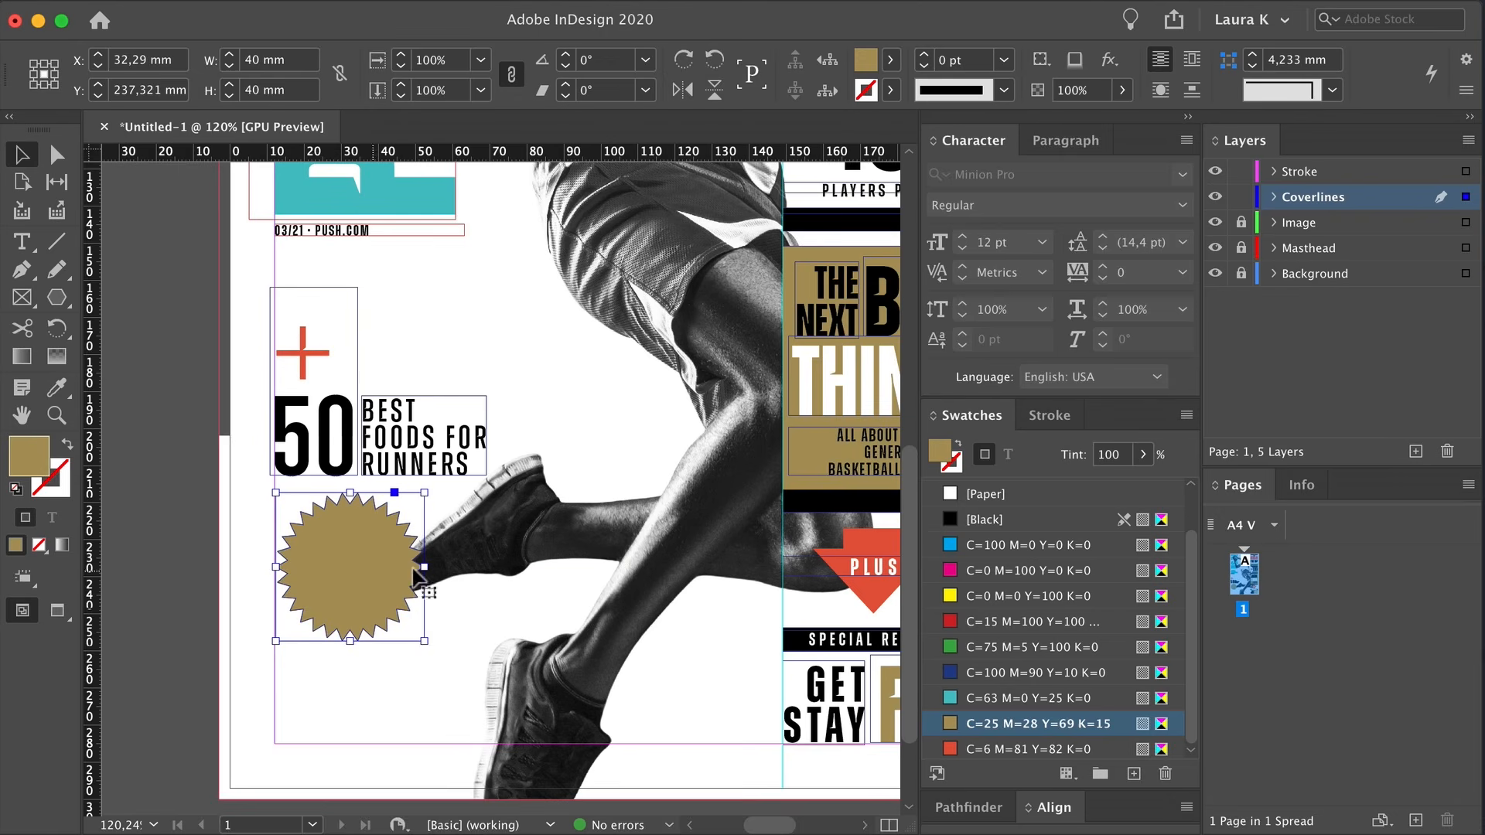
key("w")
left_click(543, 569)
Duplicate the ALL ABOUT THE NEW GENERATION OF BASKETBALL PLAYERS text from the right column onto the gold starburst
scroll(563, 559, "right", 1)
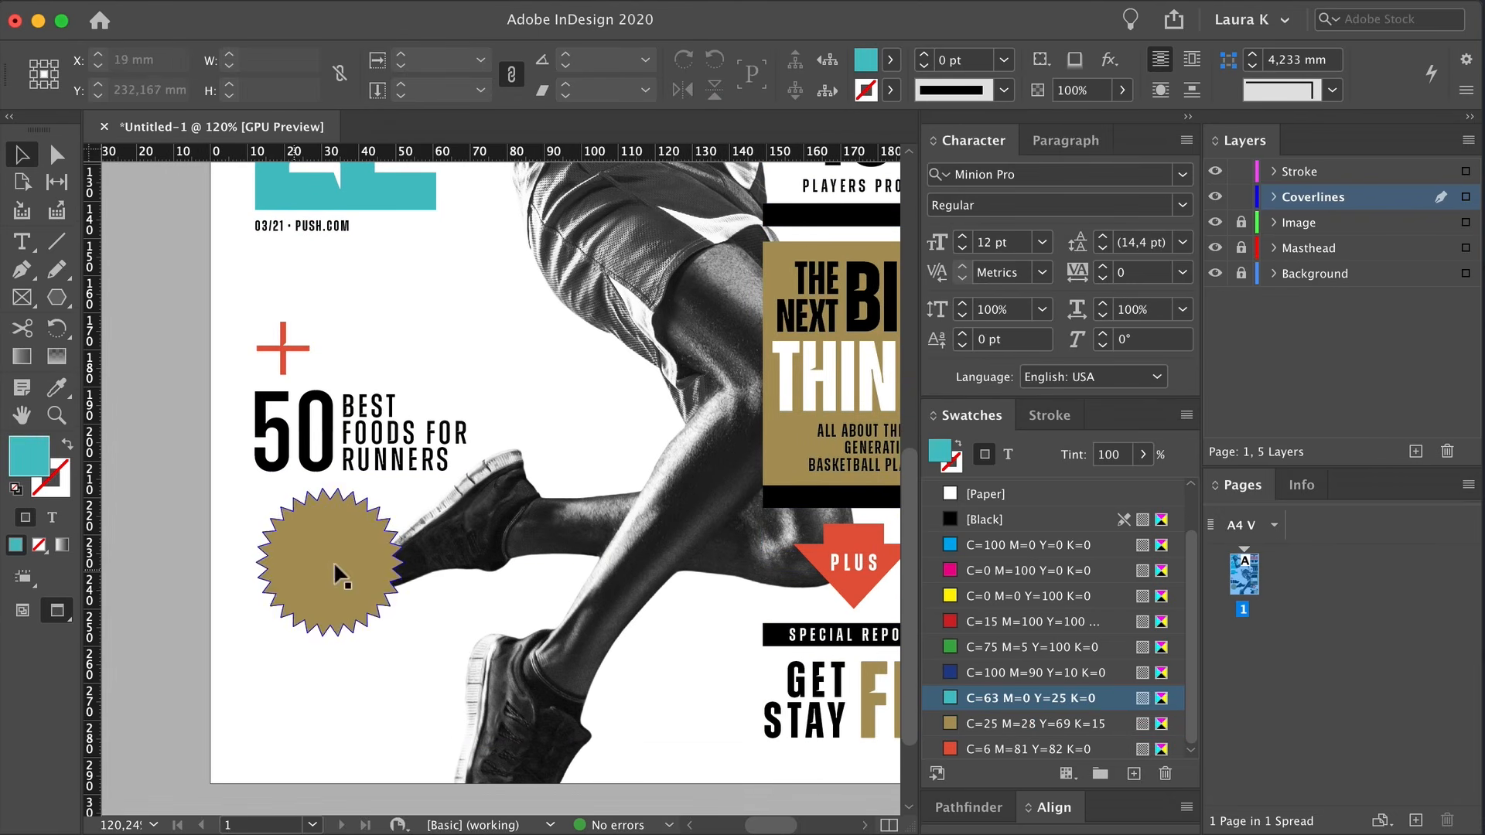
left_click_drag(856, 447, 351, 561)
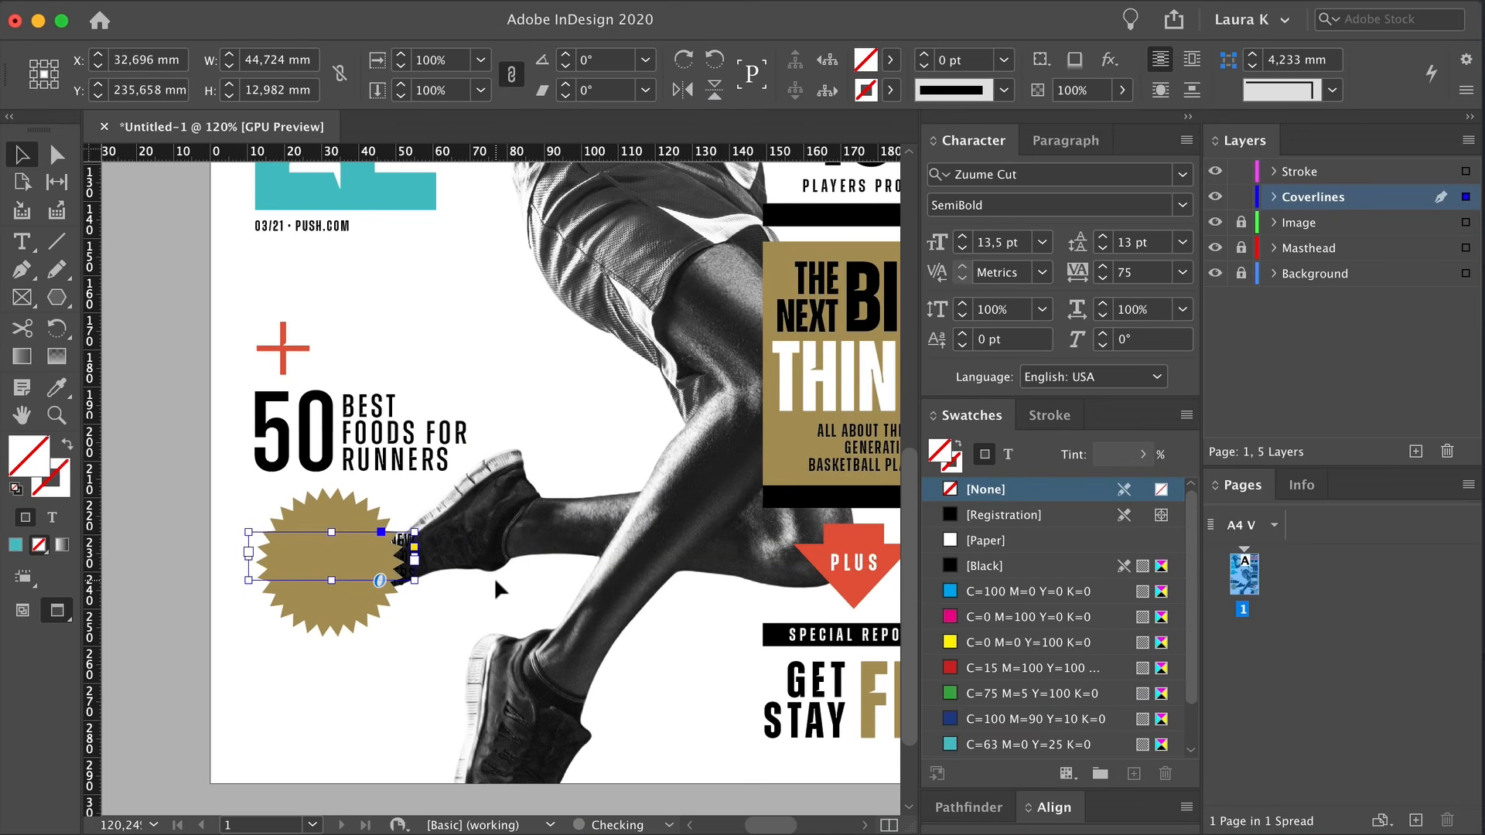
key("z")
left_click(387, 573)
scroll(387, 574, "up", 2)
scroll(387, 574, "left", 3)
scroll(388, 573, "down", 2)
Replace the duplicated text on the starburst with NEW WORKOUT and centre-align it
double_click(493, 497)
key("super+a")
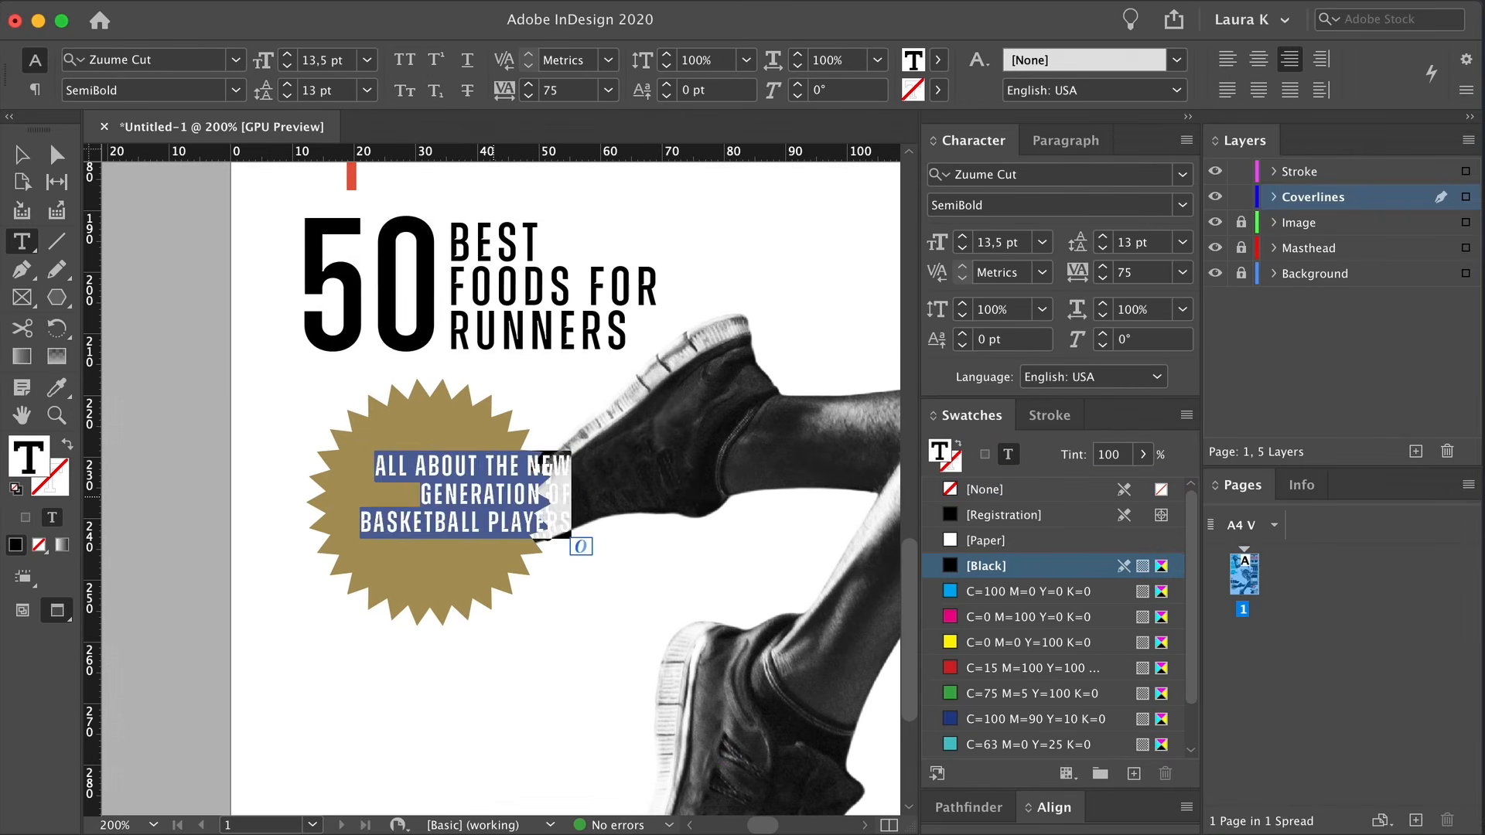
type("NEW WORKOUT")
key("super+a")
key("shift+super+c")
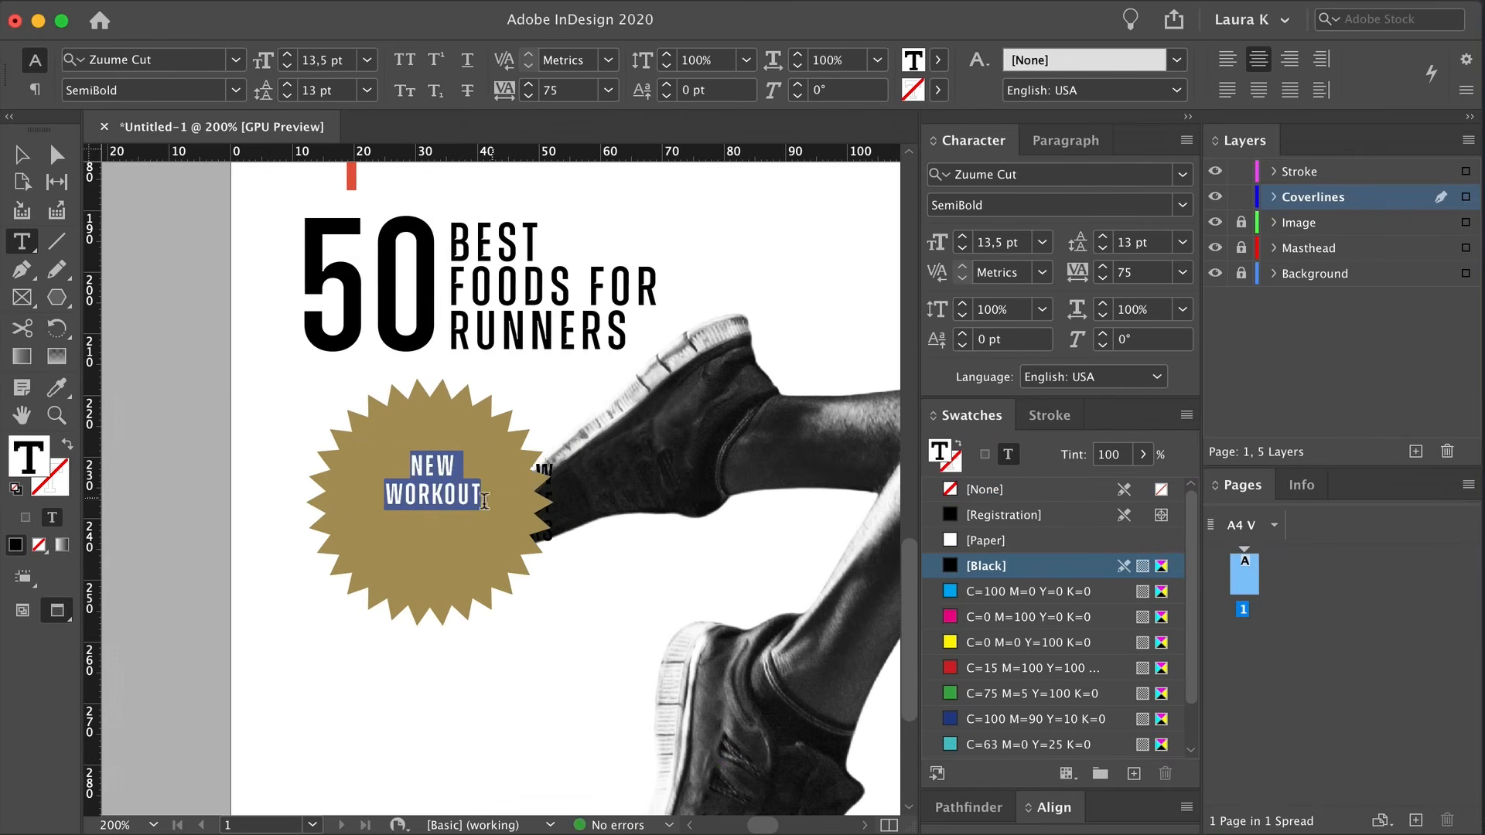
Move the NEW WORKOUT frame aside and delete the stray text copy beside the starburst's edge
left_click(27, 158)
left_click(642, 472)
left_click_drag(555, 470, 612, 521)
left_click(555, 467)
key("Delete")
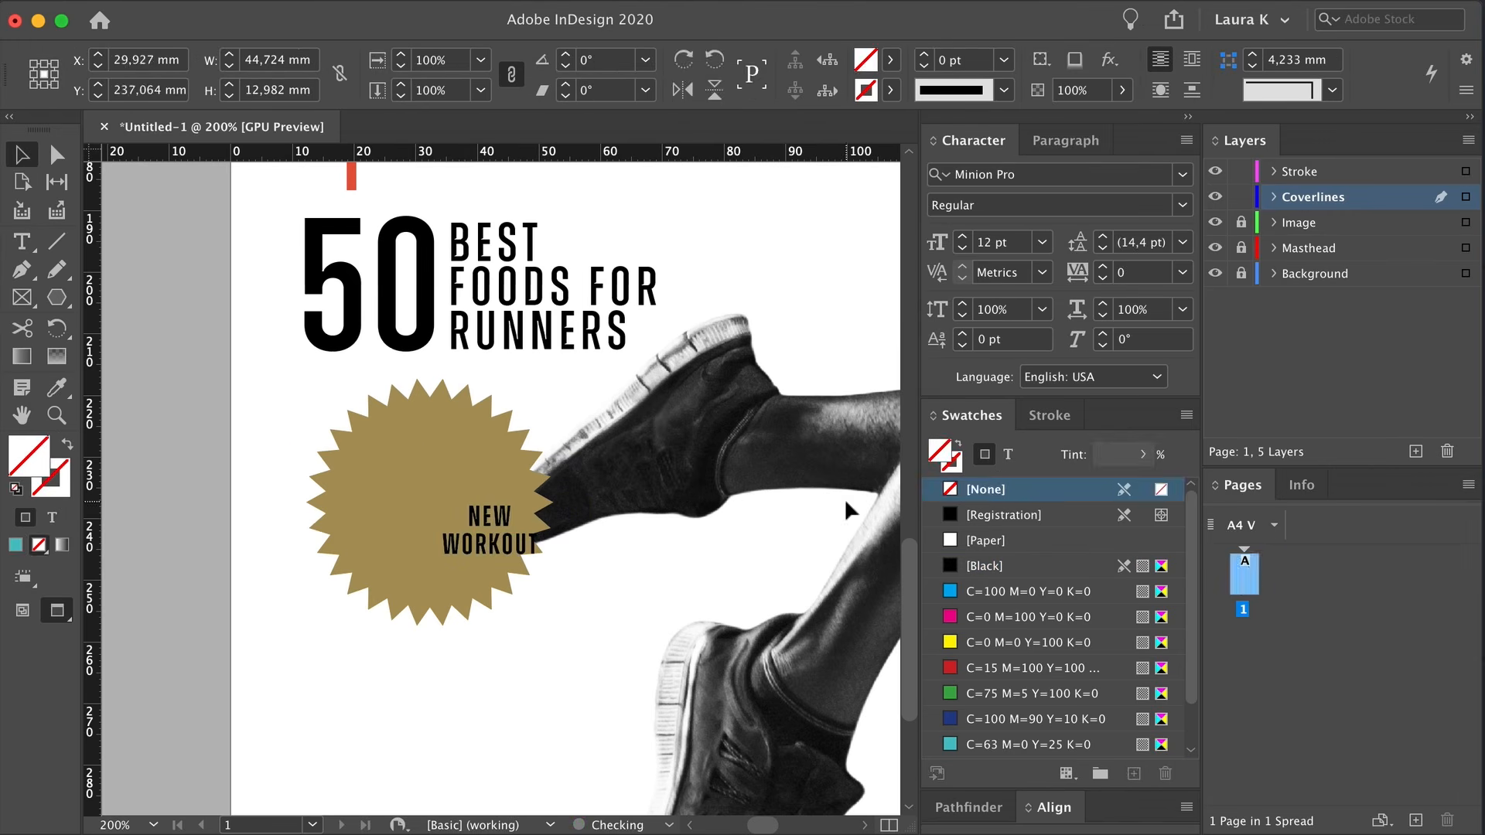
Extend the NEW WORKOUT frame to 27,821 mm high and move it back over the starburst
left_click_drag(509, 552, 451, 624)
double_click(492, 497)
key("Escape")
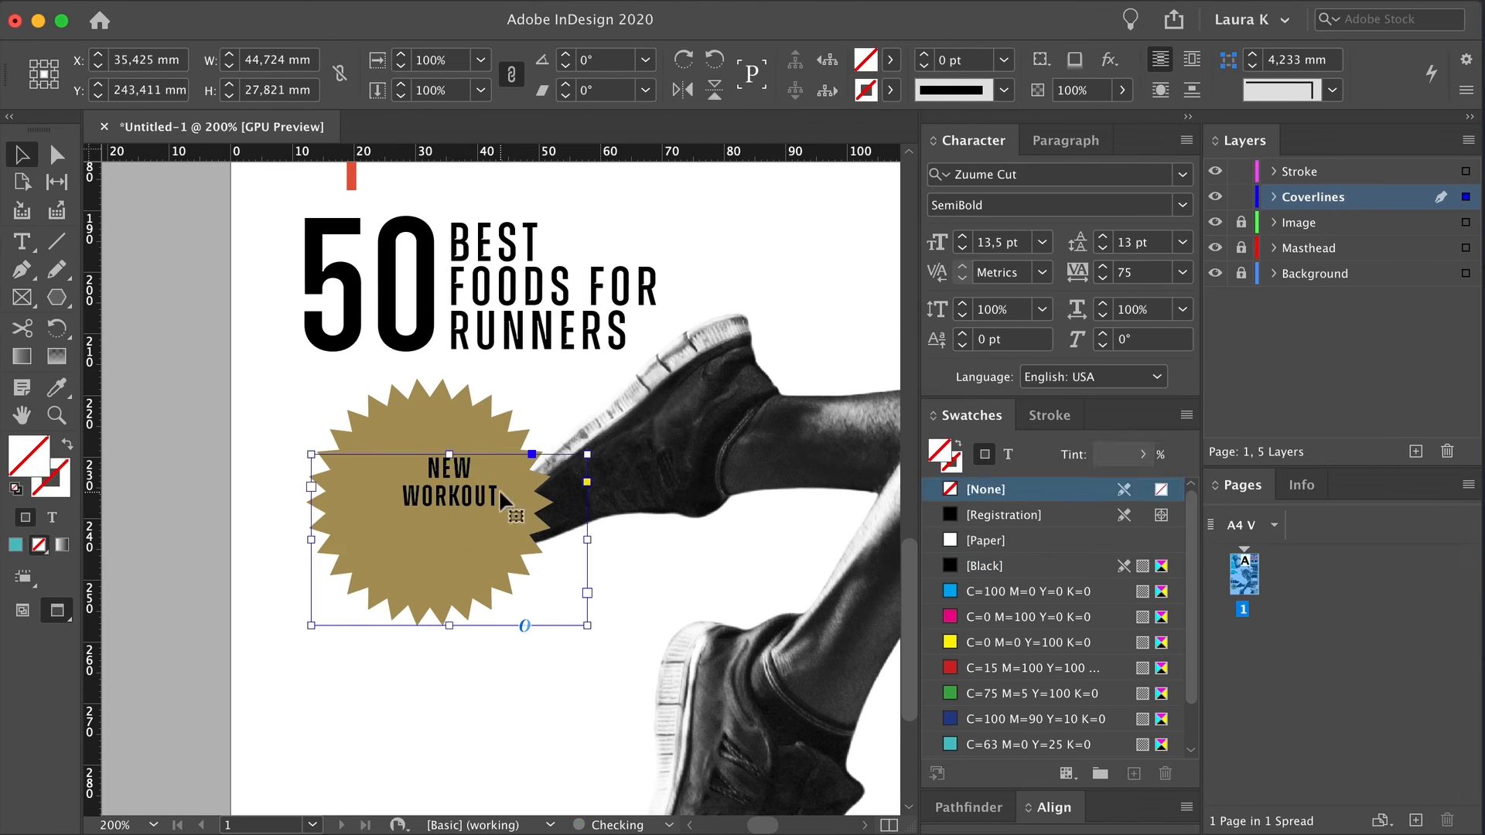
Add CALENDARS AND PLANNERS on two lines below NEW WORKOUT and centre the text frame on the starburst
double_click(501, 494)
key("Return")
type("CALENDARS AND PLANNERS")
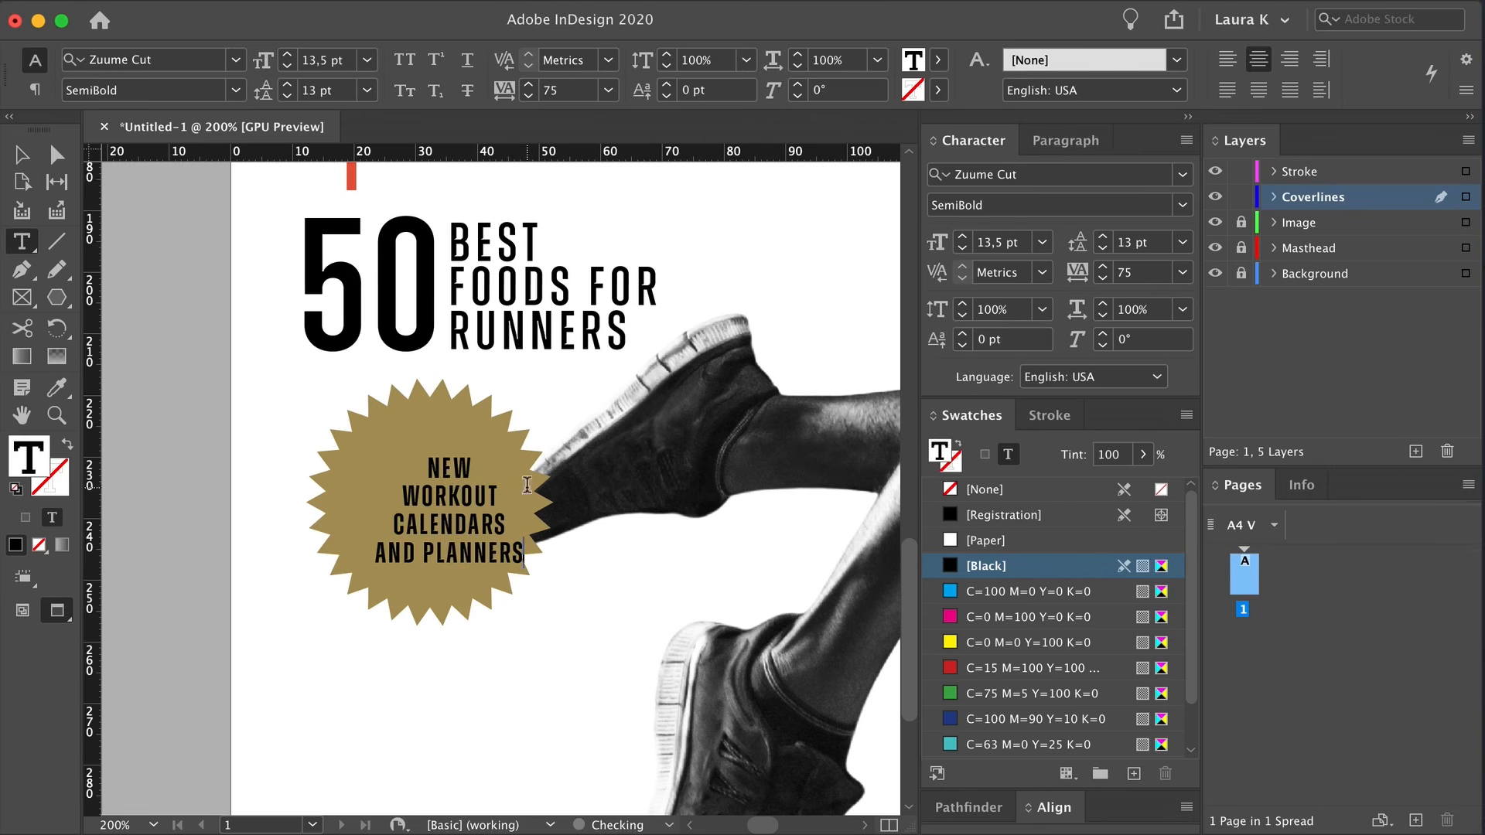
key("Escape")
mouse_move(475, 459)
left_mouse_down()
mouse_move(456, 440)
mouse_move(486, 445)
left_mouse_up()
left_click(760, 615)
Set the word NEW to the ExtraLight weight at 30 pt
double_click(443, 480)
left_click(1184, 205)
left_click(1083, 232)
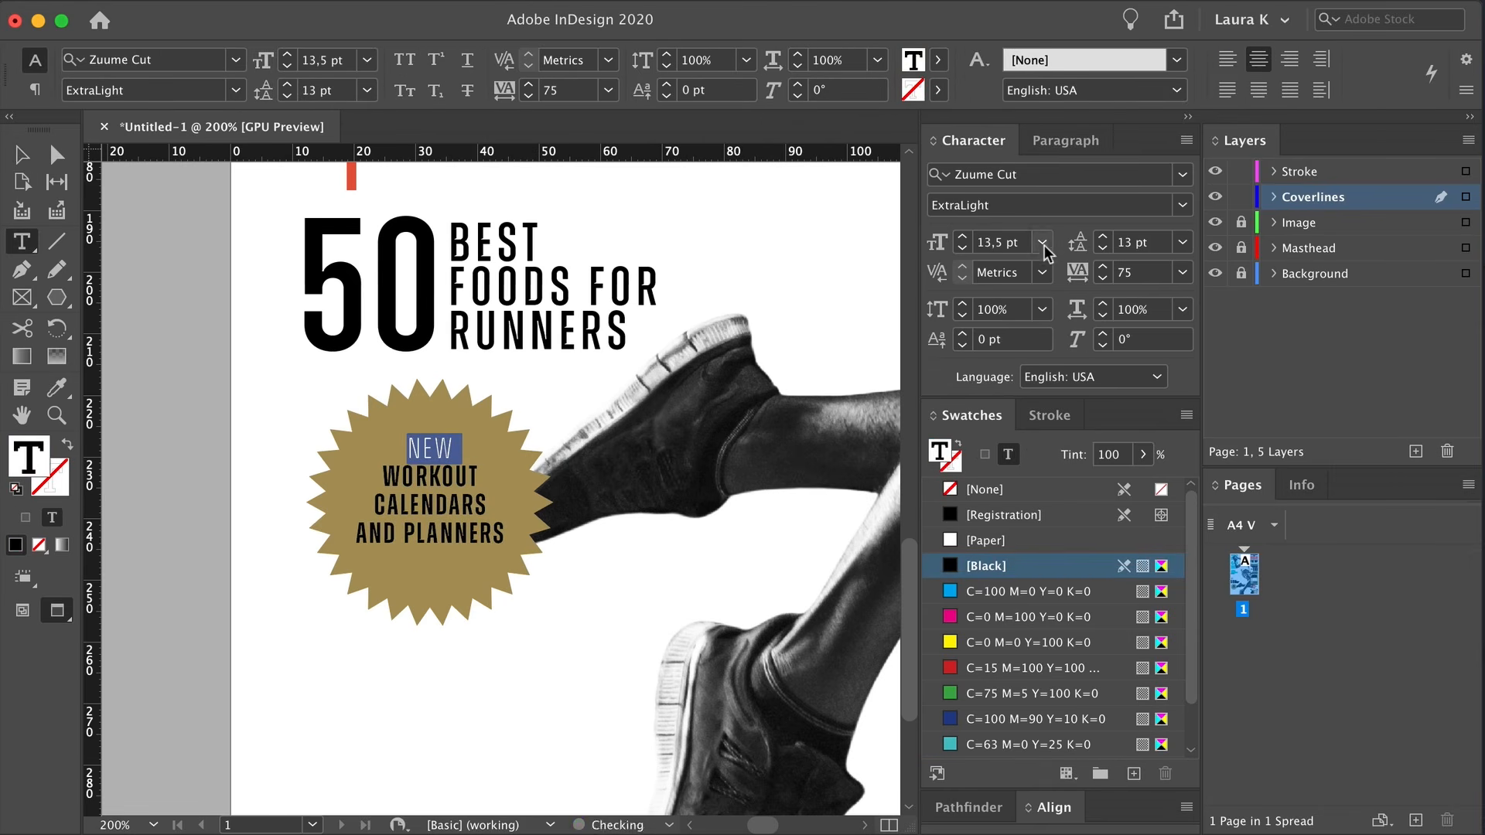
left_click(1043, 243)
left_click(1020, 518)
Set the word WORKOUT to SemiBold at 30 pt
left_click_drag(383, 506, 488, 507)
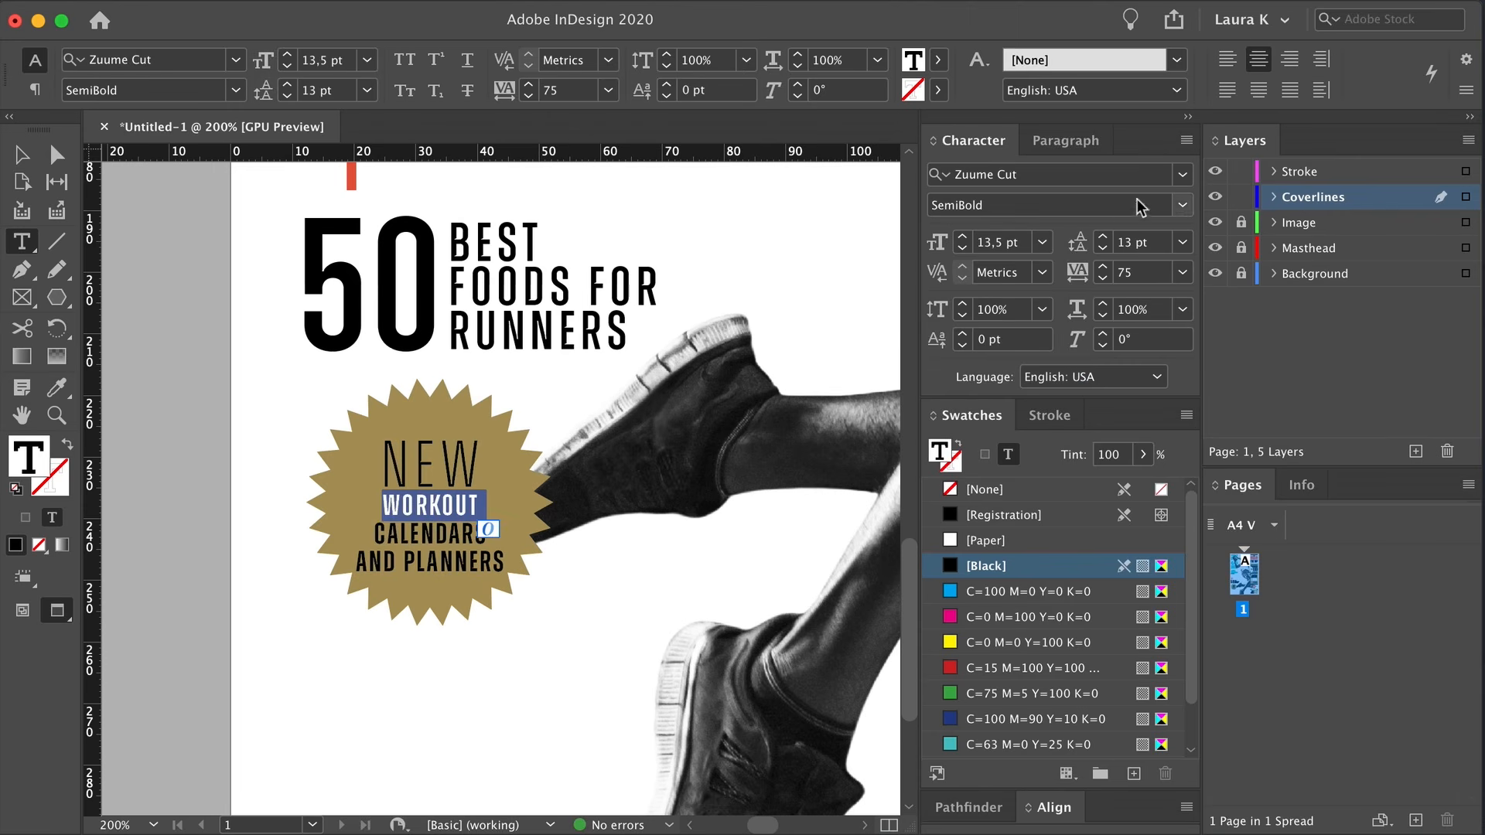
left_click(1183, 206)
left_click(1054, 425)
left_click(1043, 243)
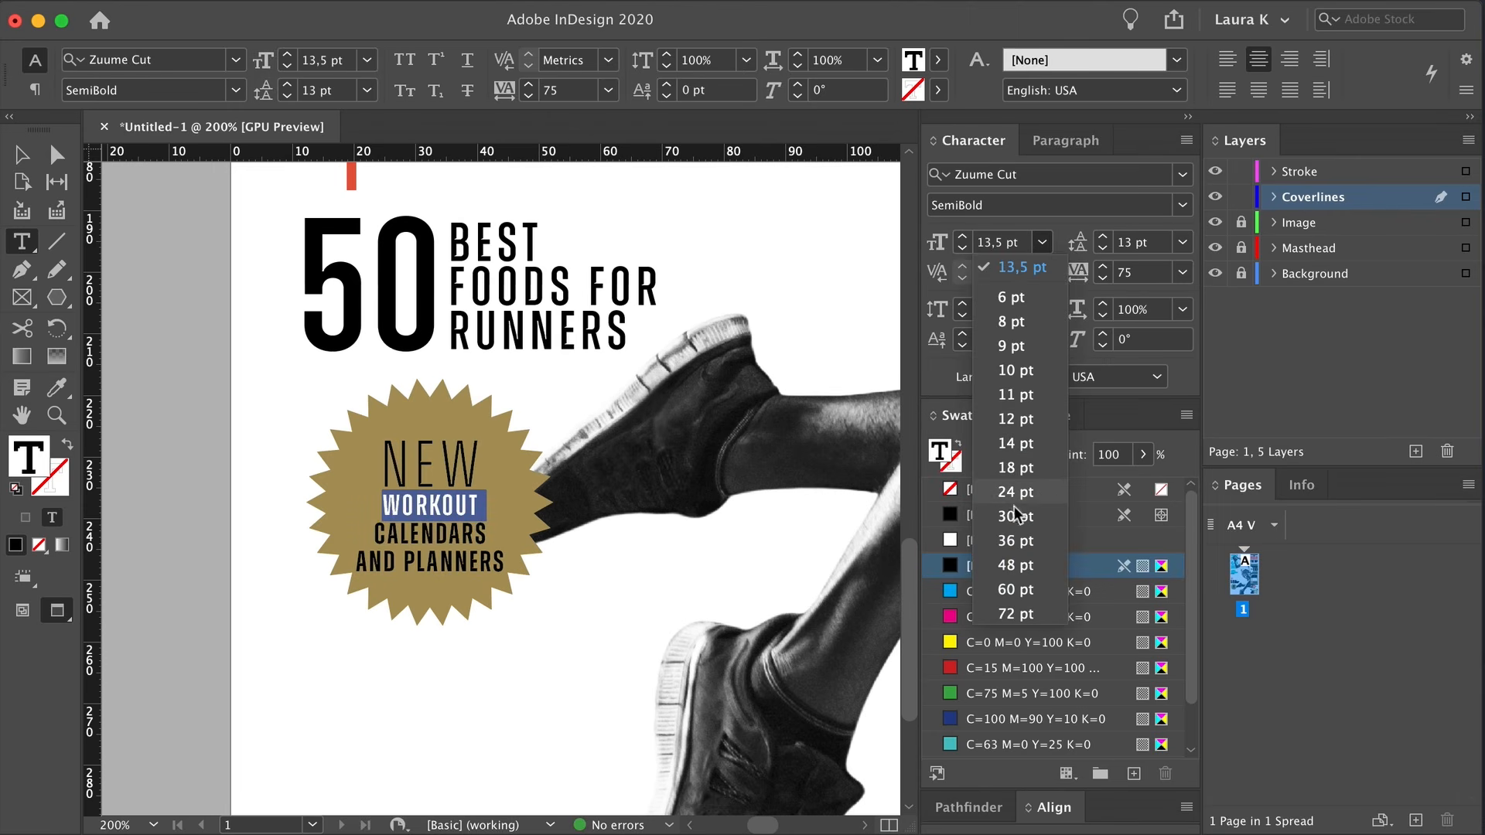
left_click(1016, 516)
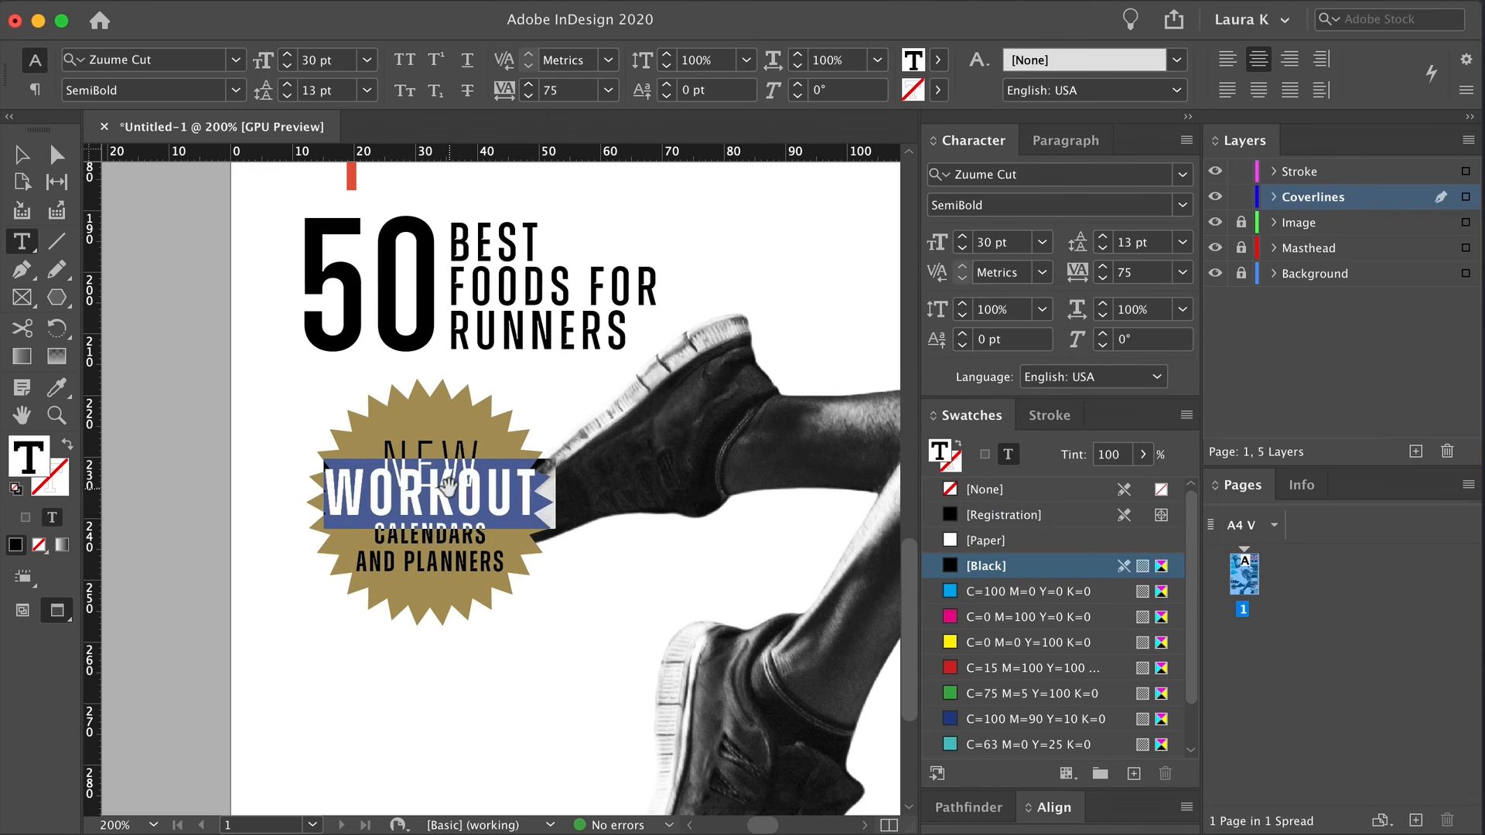
Set CALENDARS AND PLANNERS to the ExtraLight weight at 12 pt
left_click_drag(374, 558, 497, 588)
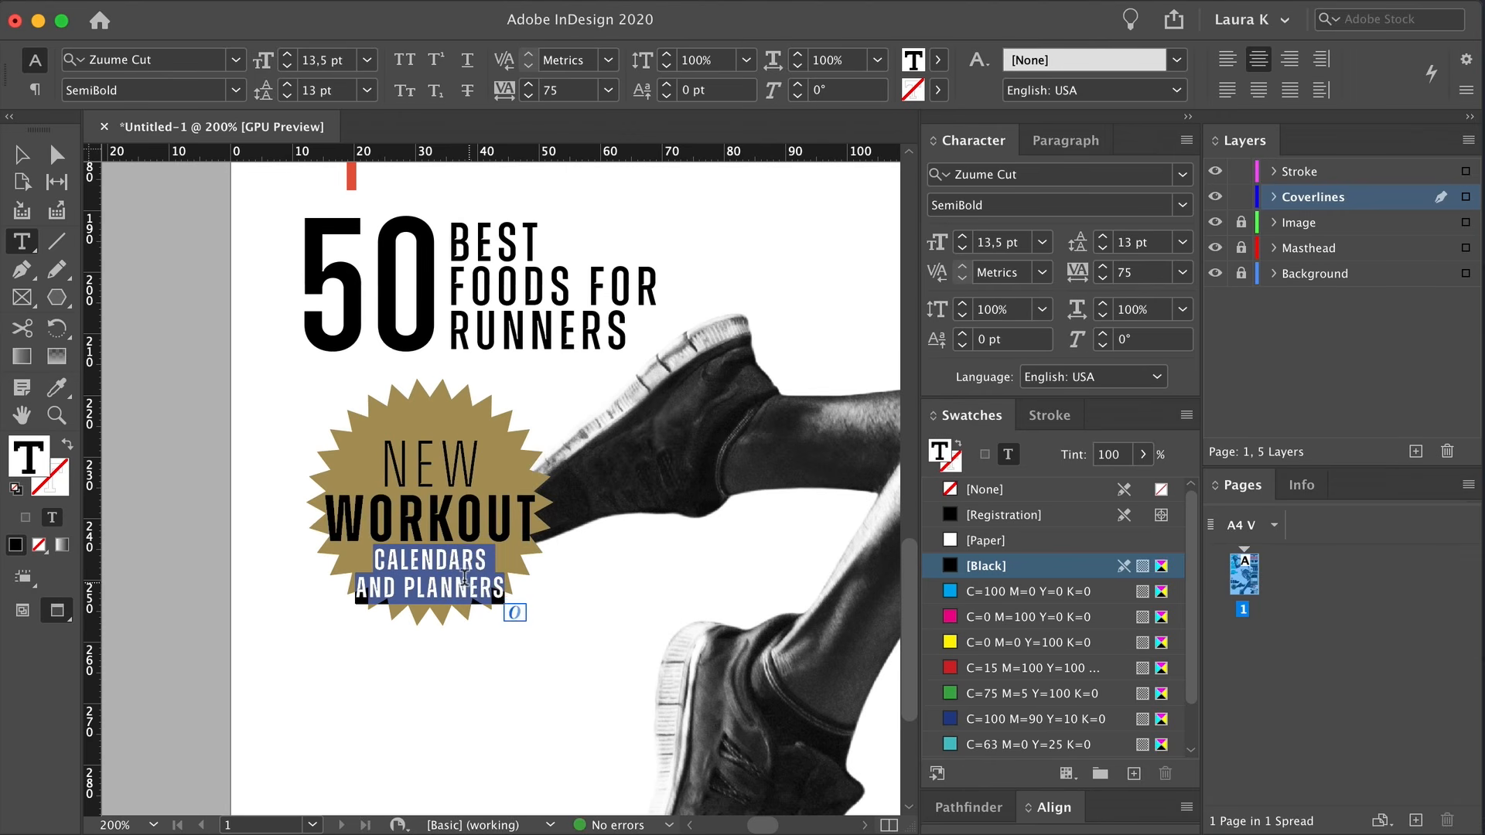
left_click(1181, 206)
left_click(1044, 233)
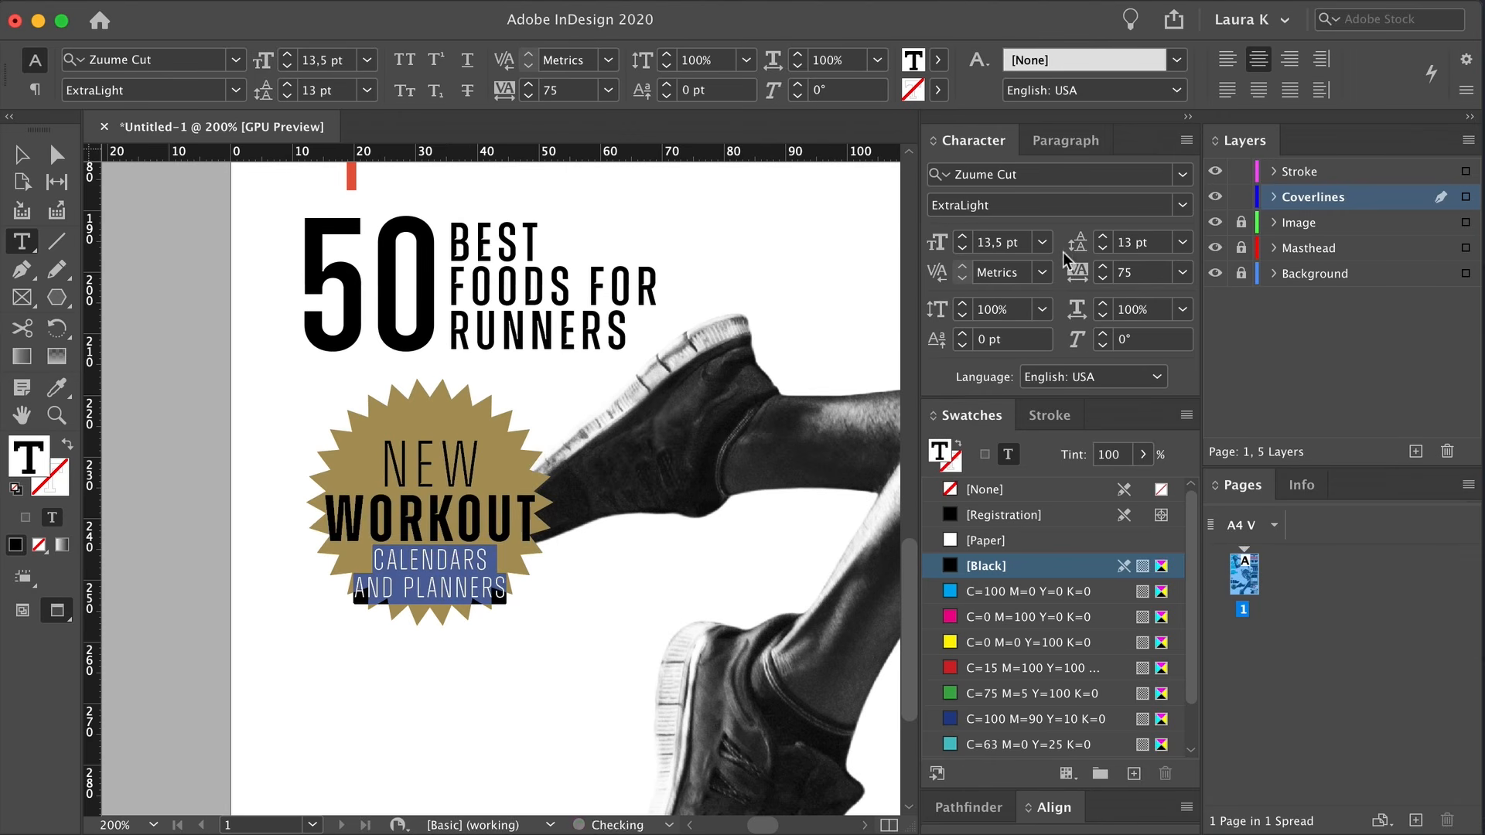
left_click(1043, 243)
left_click(1018, 421)
left_click(22, 155)
left_click(393, 752)
Set CALENDARS AND PLANNERS to the Light weight
left_click(22, 242)
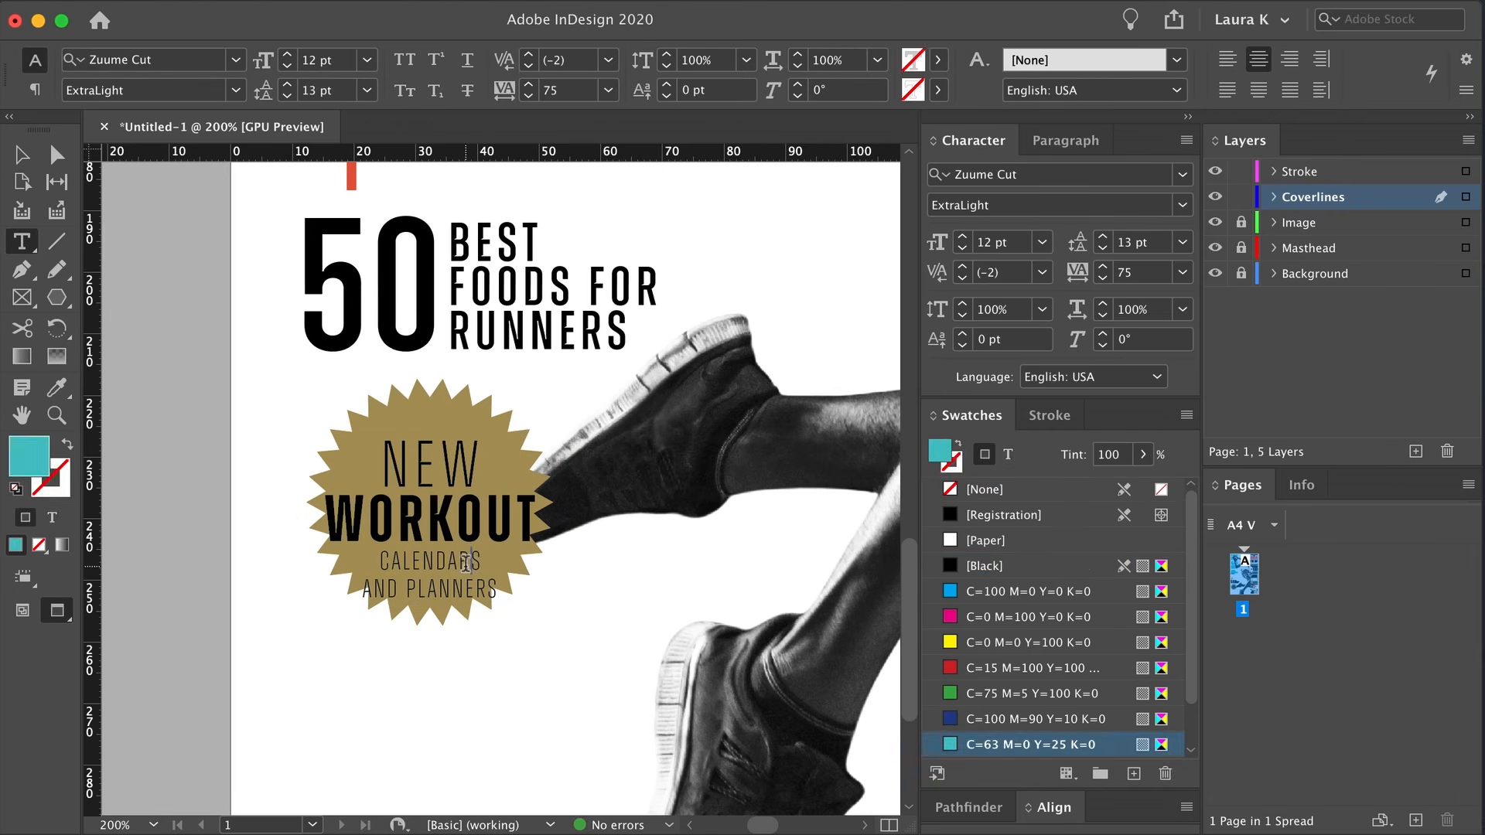
left_click_drag(376, 560, 497, 590)
left_click(1182, 205)
left_click(1121, 280)
left_click(428, 588)
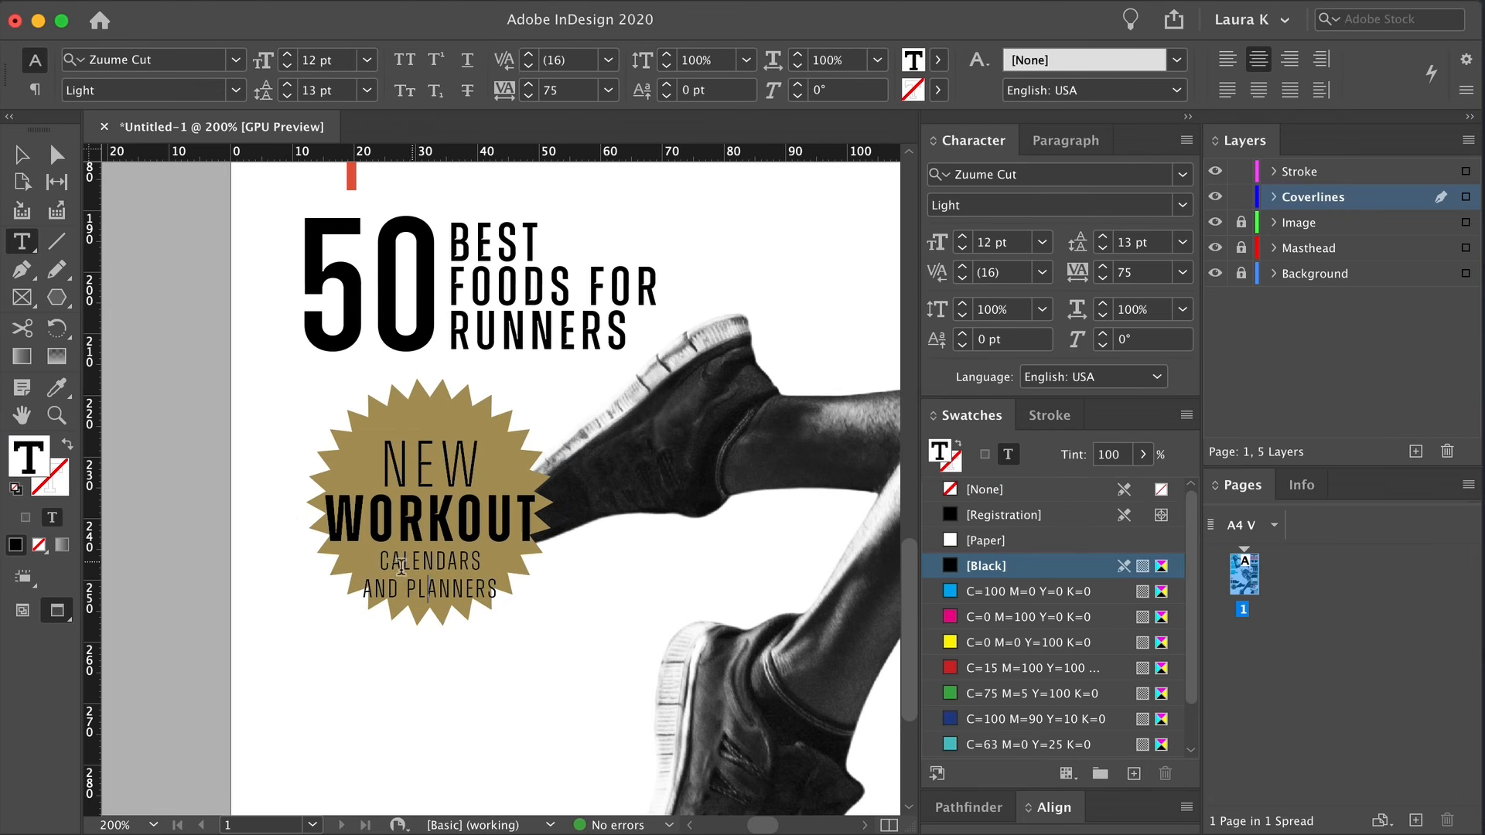
Set CALENDARS AND PLANNERS to a weight slightly heavier than Light
left_click_drag(376, 558, 503, 607)
left_click(1182, 205)
left_click(975, 327)
key("Escape")
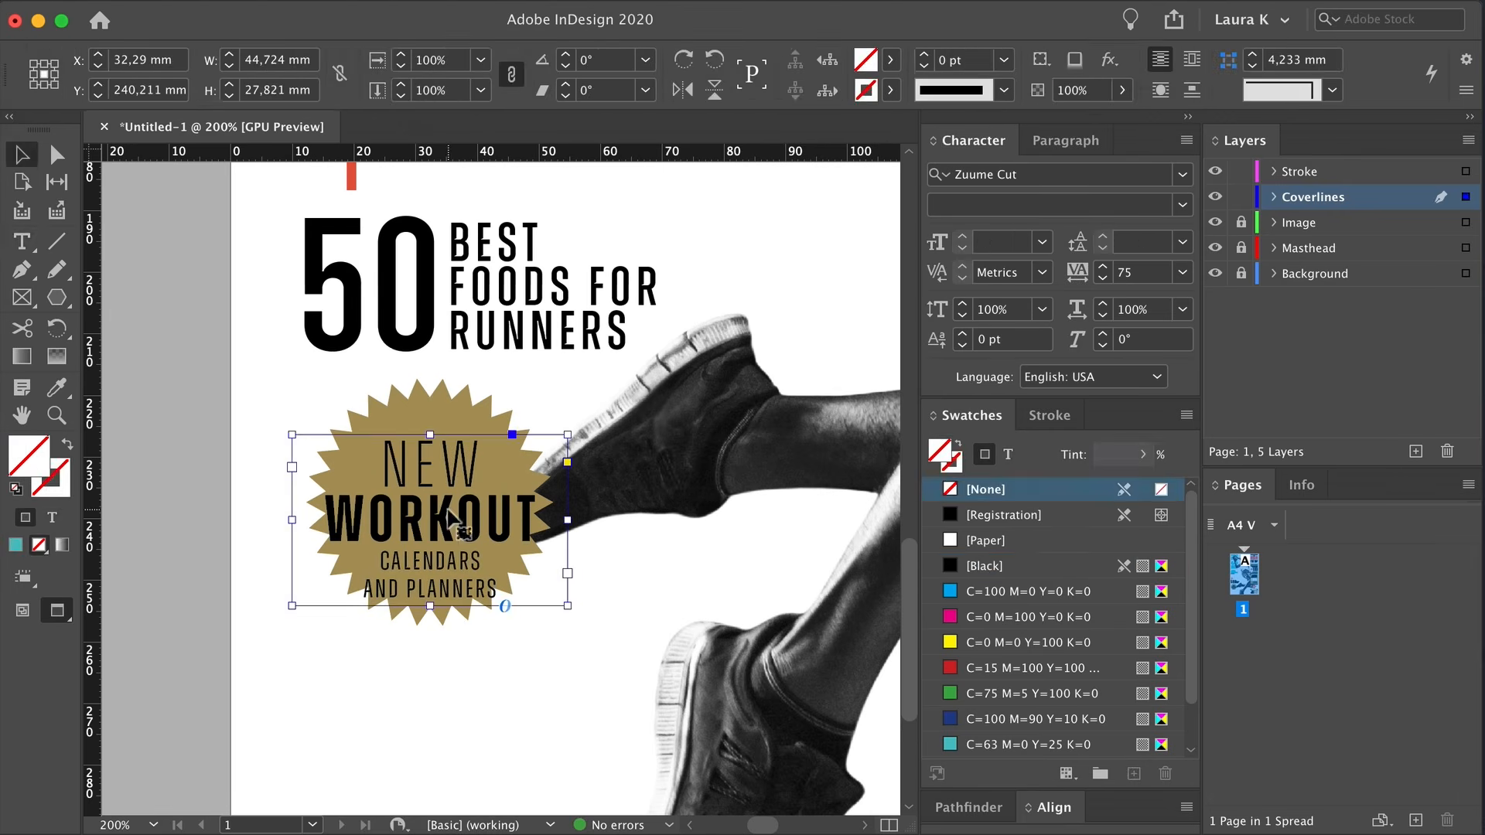
Colour all the starburst text [Paper] white and move it up to centre it vertically on the shape
double_click(449, 511)
key("super+a")
left_click(986, 540)
left_click(21, 155)
left_click(495, 670)
left_click(485, 606)
left_click_drag(467, 551, 467, 534)
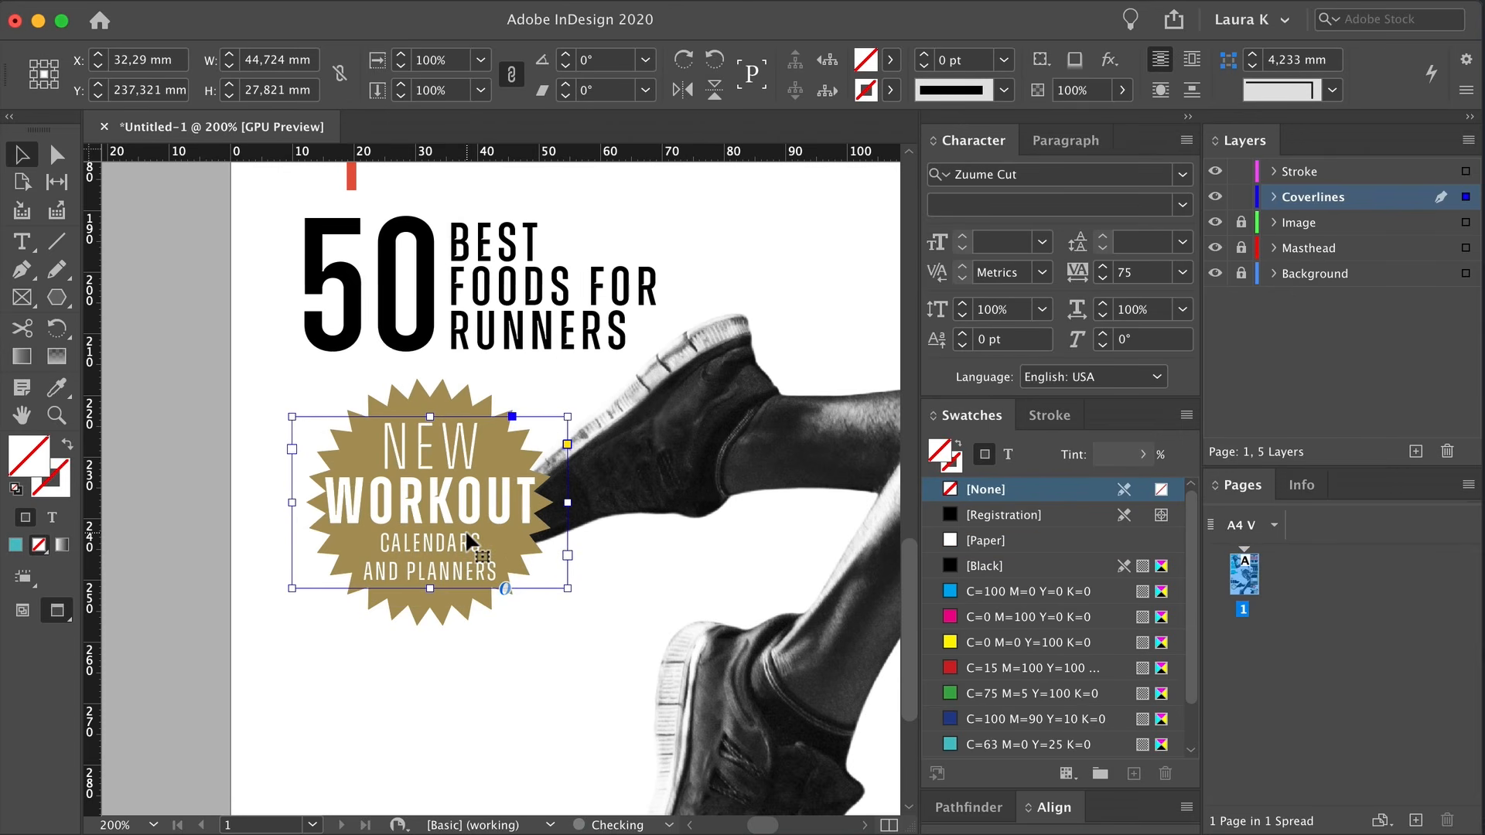
Rotate the starburst text frame to -7°
key("r")
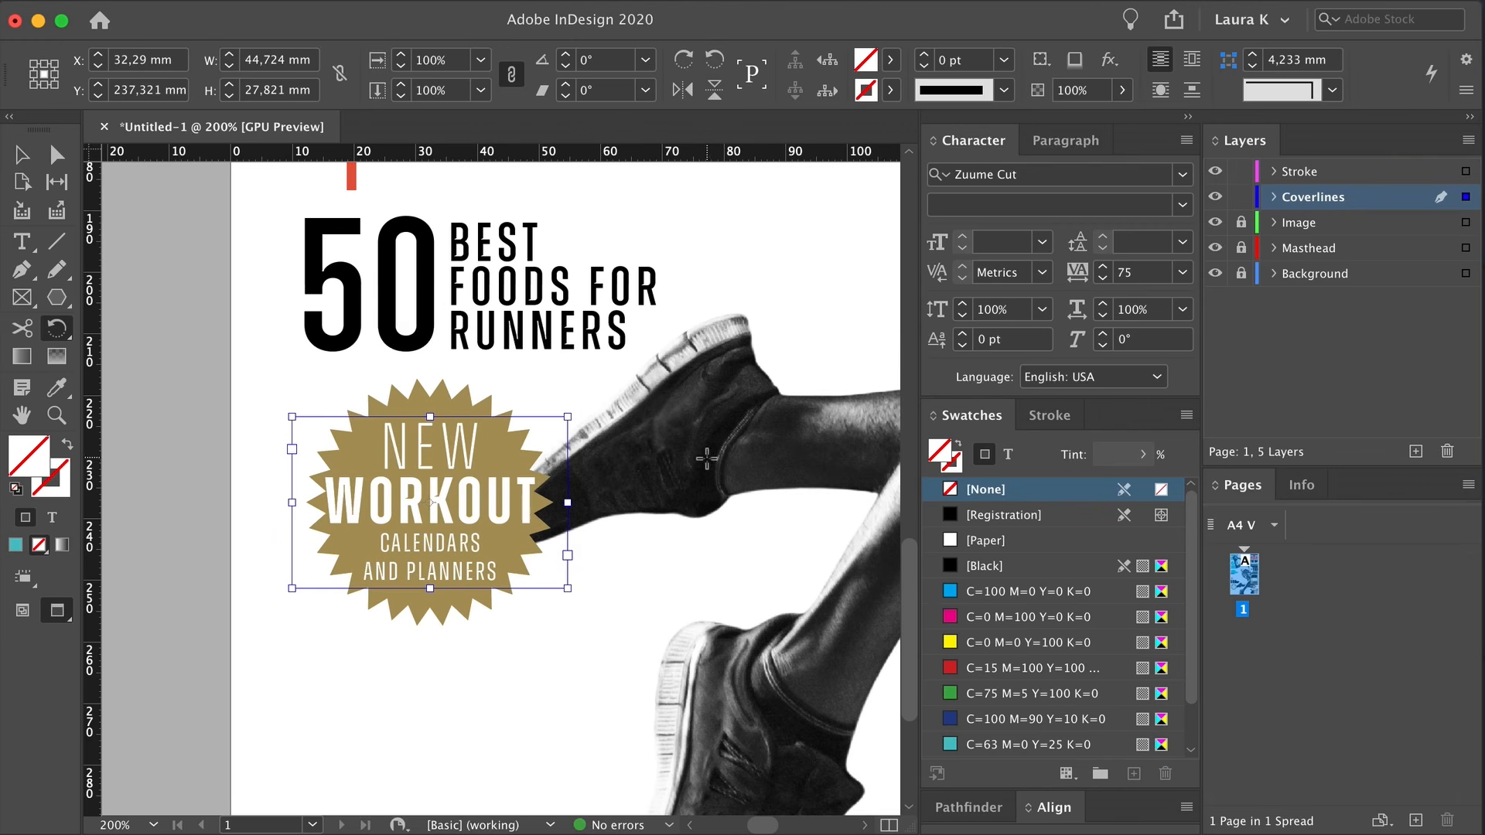
left_click_drag(706, 460, 702, 497)
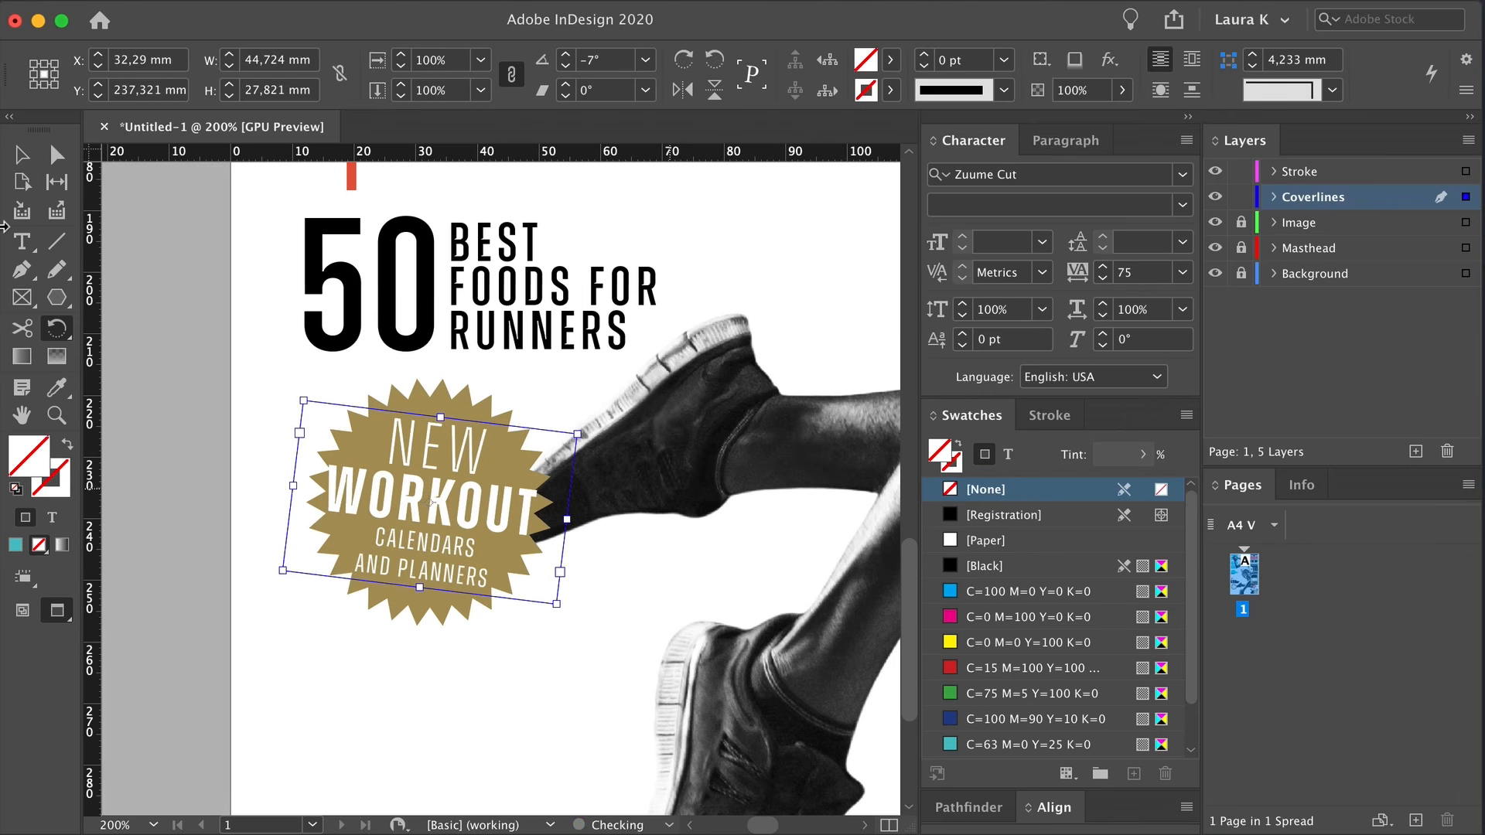
left_click(25, 162)
left_click(665, 762)
Enlarge the gold starburst proportionally around its centre to 47,782 mm wide and high
key("w")
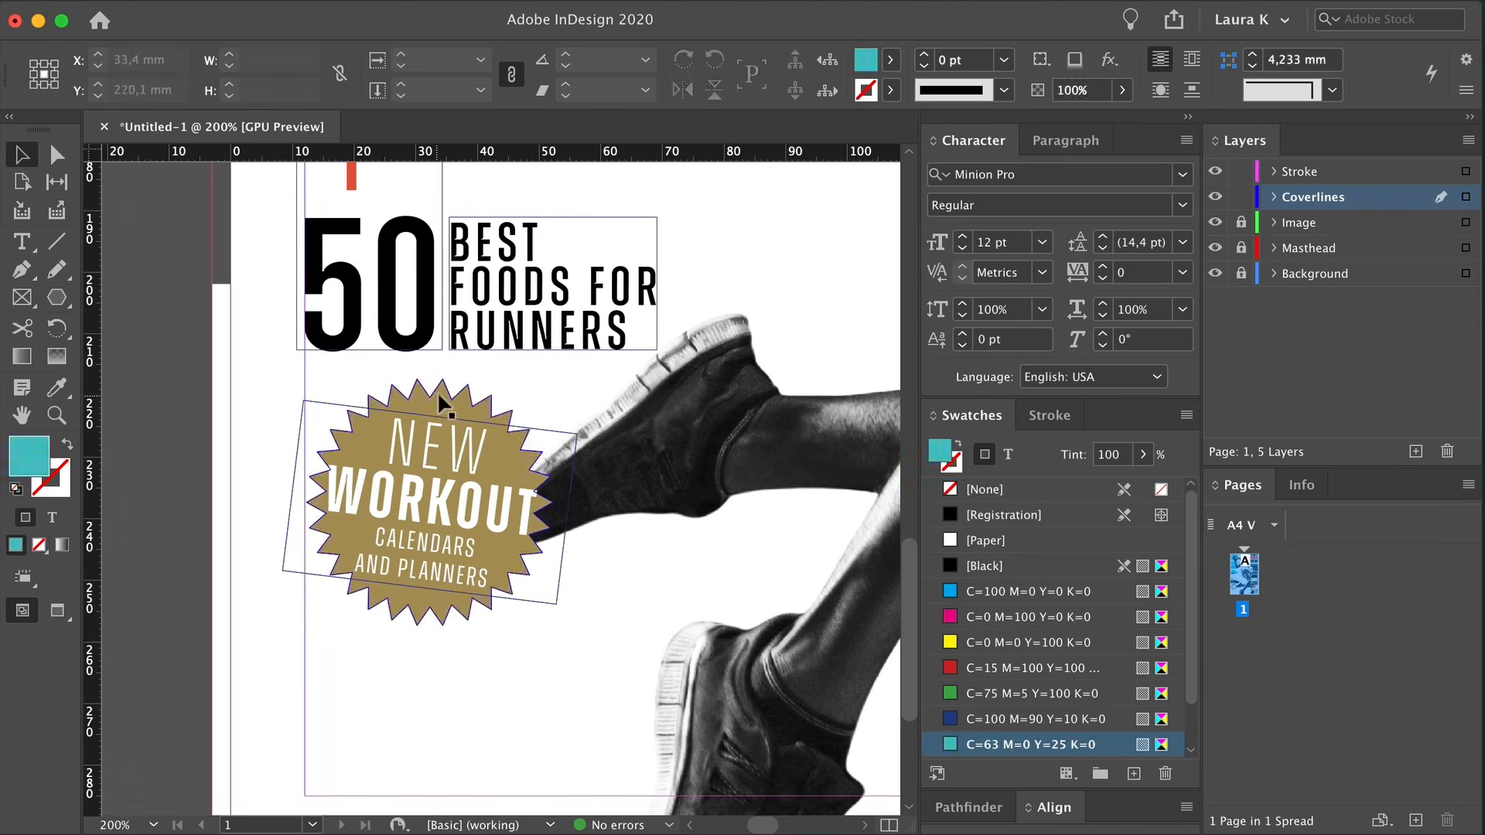
left_click(444, 401)
left_click_drag(553, 503, 567, 503)
left_click(647, 476)
key("w")
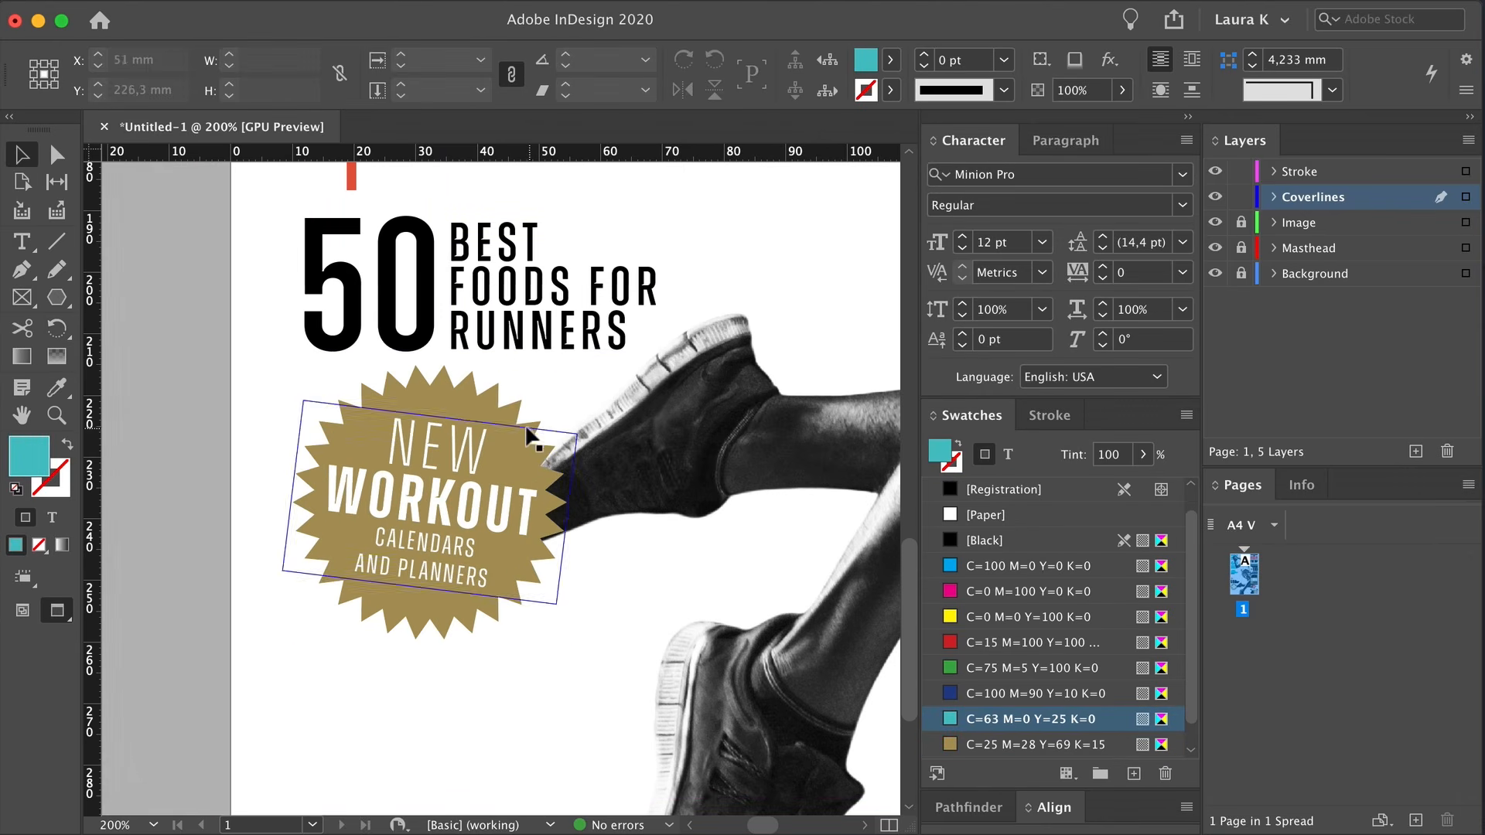
left_click(502, 465)
left_click(491, 398)
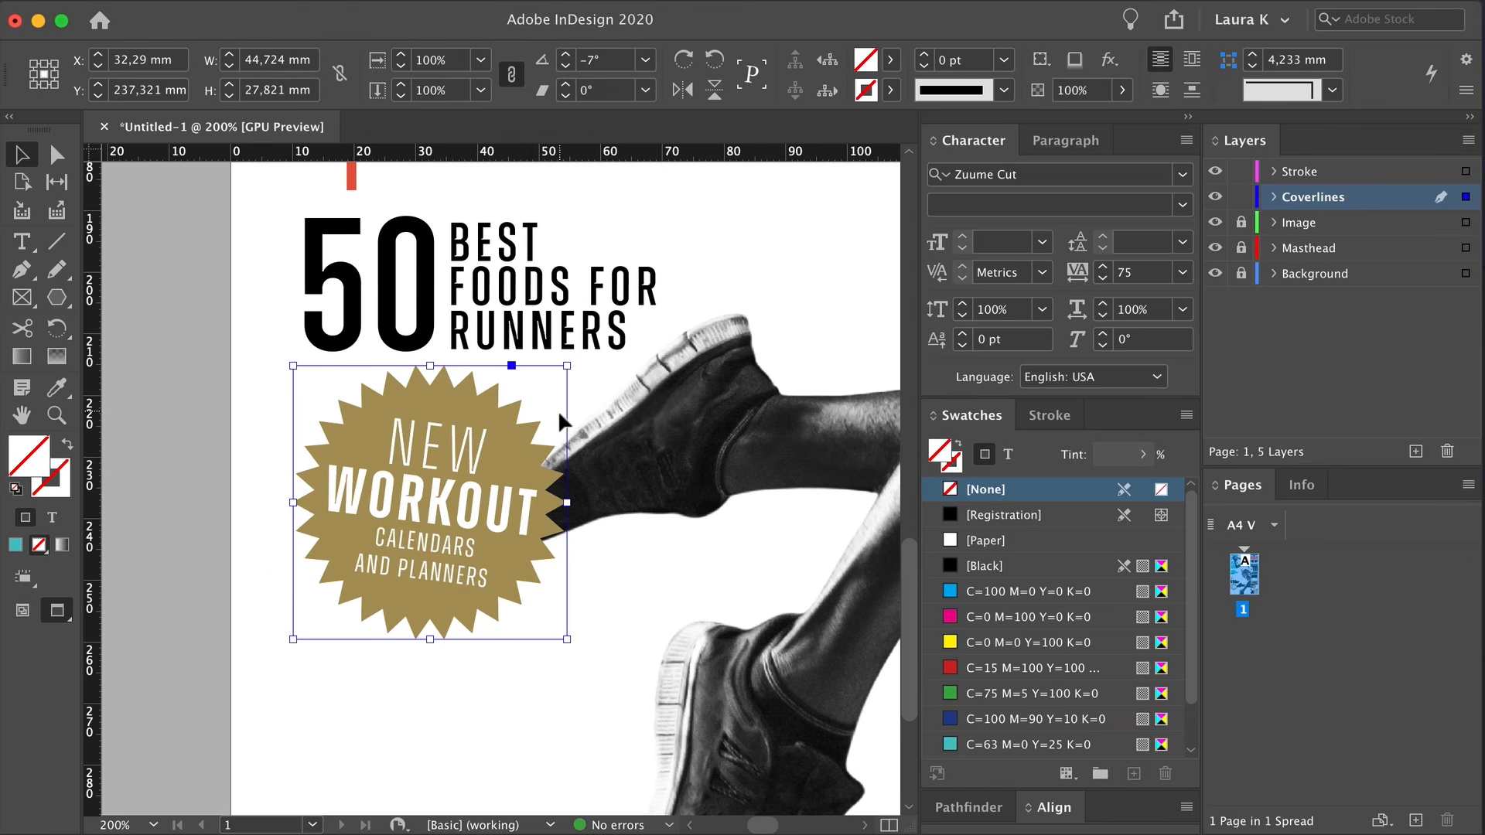
left_click_drag(574, 501, 574, 501)
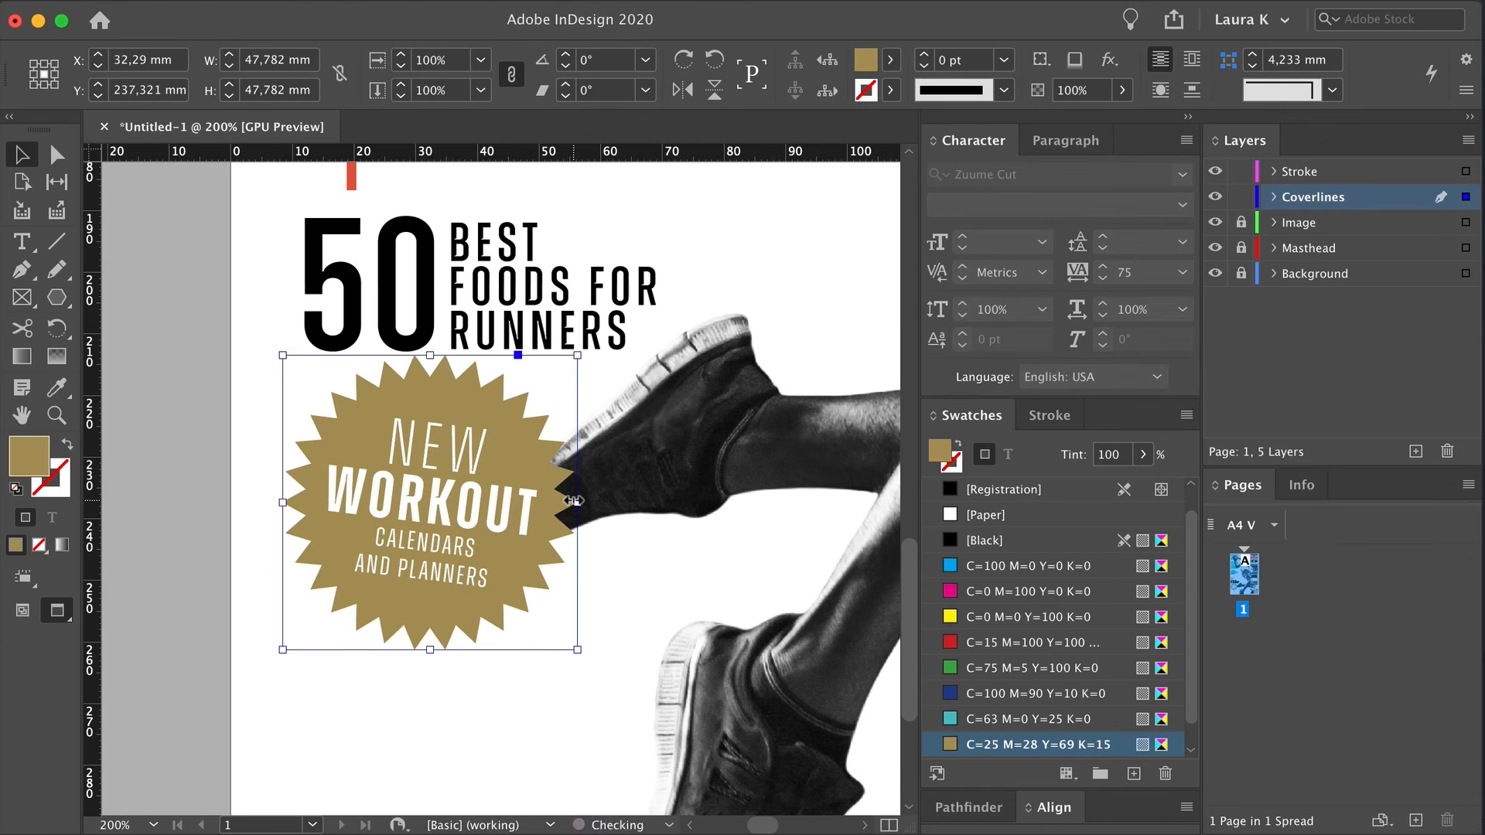
Move the starburst and its text together so the badge's edge aligns with the left margin
left_click_drag(634, 464, 433, 526)
key("w")
left_click_drag(361, 470, 514, 489)
left_click(542, 653)
key("w")
scroll(541, 648, "down", 5)
scroll(569, 576, "up", 3)
left_click(723, 511)
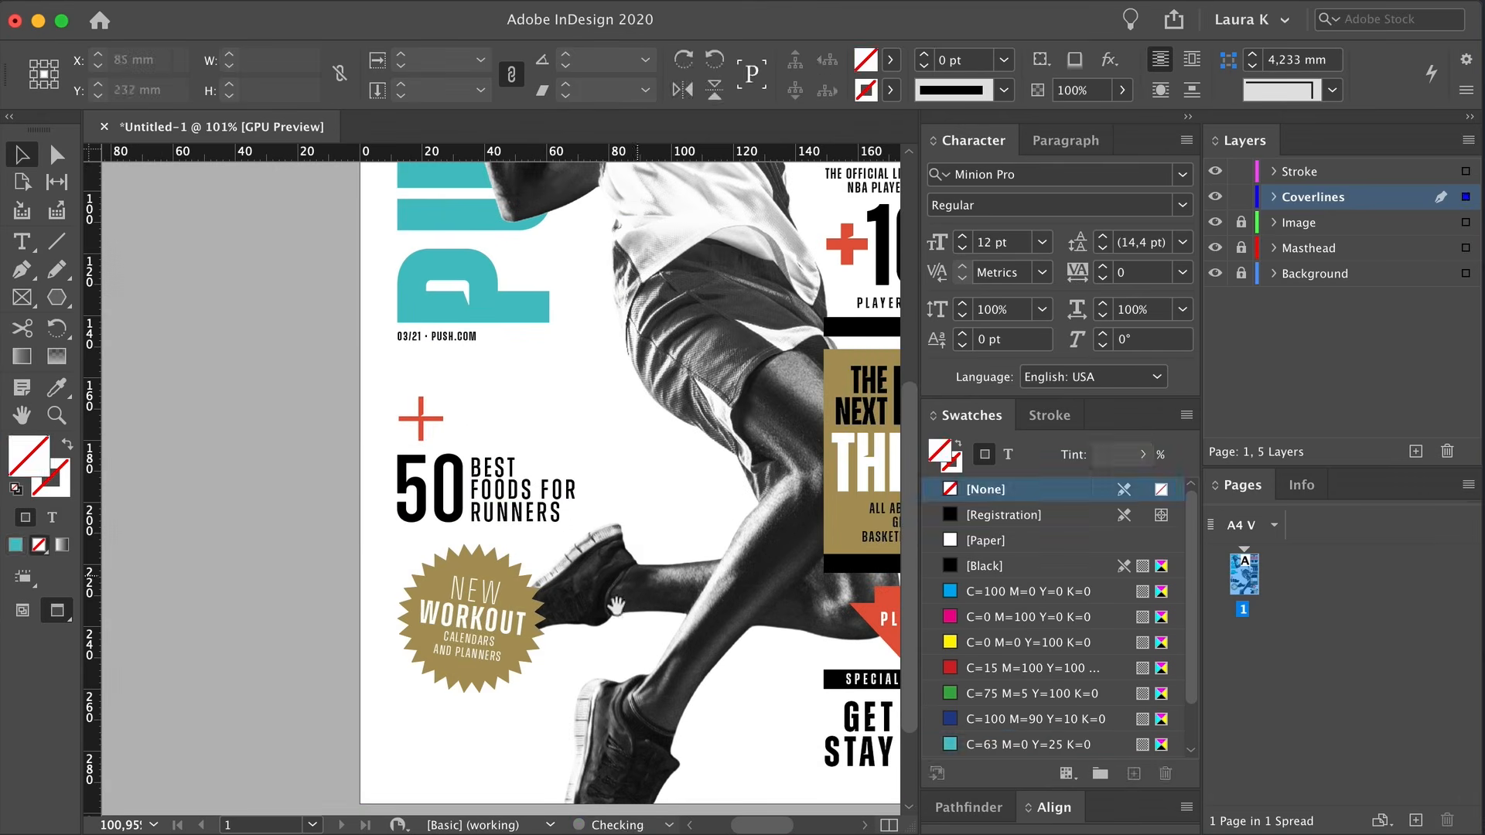
Scale the starburst and its text down together to about 40 mm wide and realign the badge with the left margin
scroll(232, 576, "down", 1)
scroll(232, 577, "right", 1)
left_click_drag(263, 573, 517, 602)
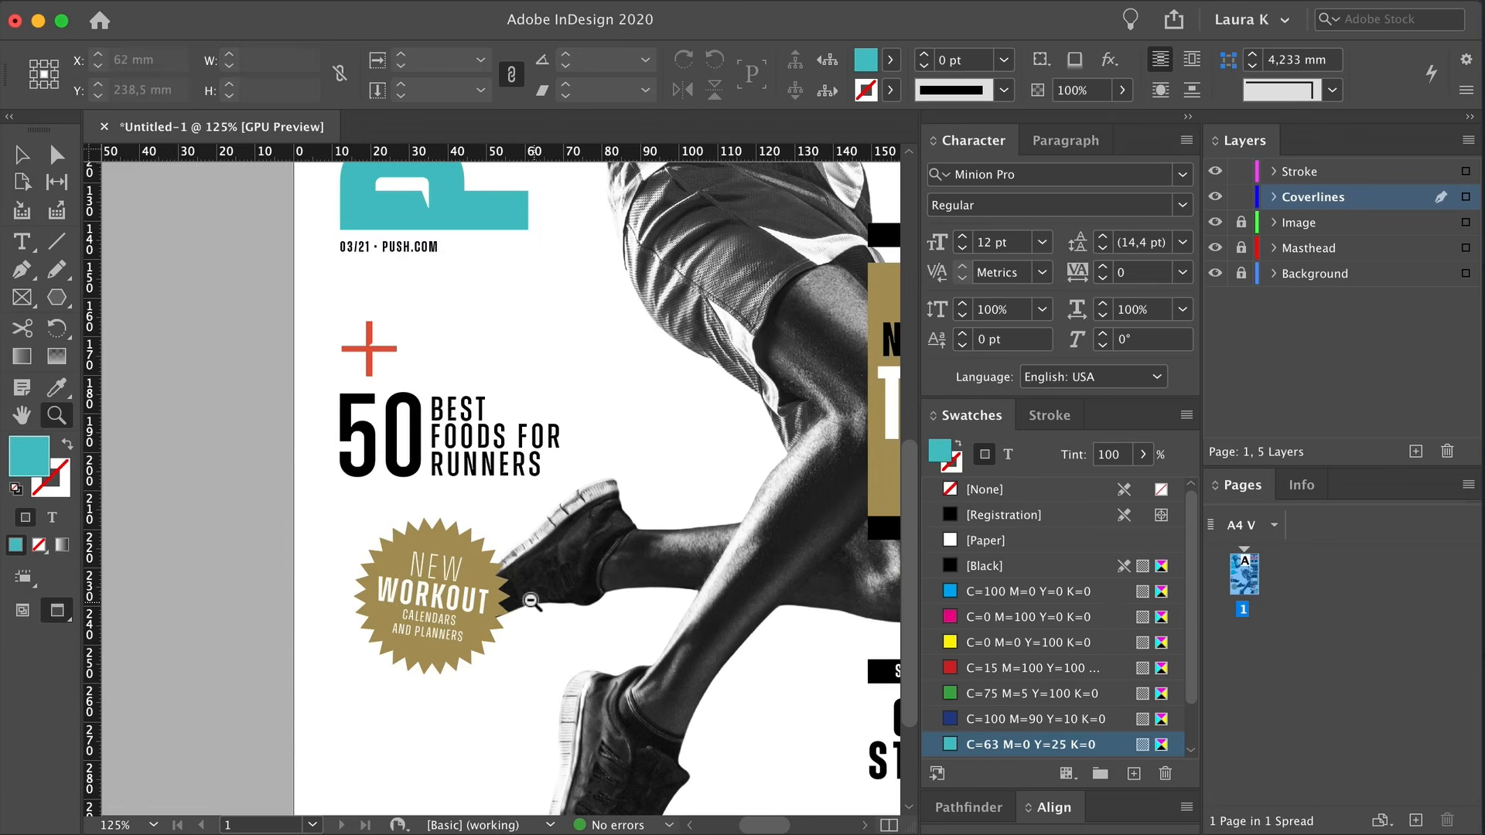
key("w")
left_click(357, 582)
left_click_drag(357, 581, 398, 577)
Move the "50 Best Foods for Runners" coverline group, including its number, slightly down towards the starburst badge
scroll(358, 611, "up", 3)
scroll(521, 615, "down", 2)
left_click(588, 489)
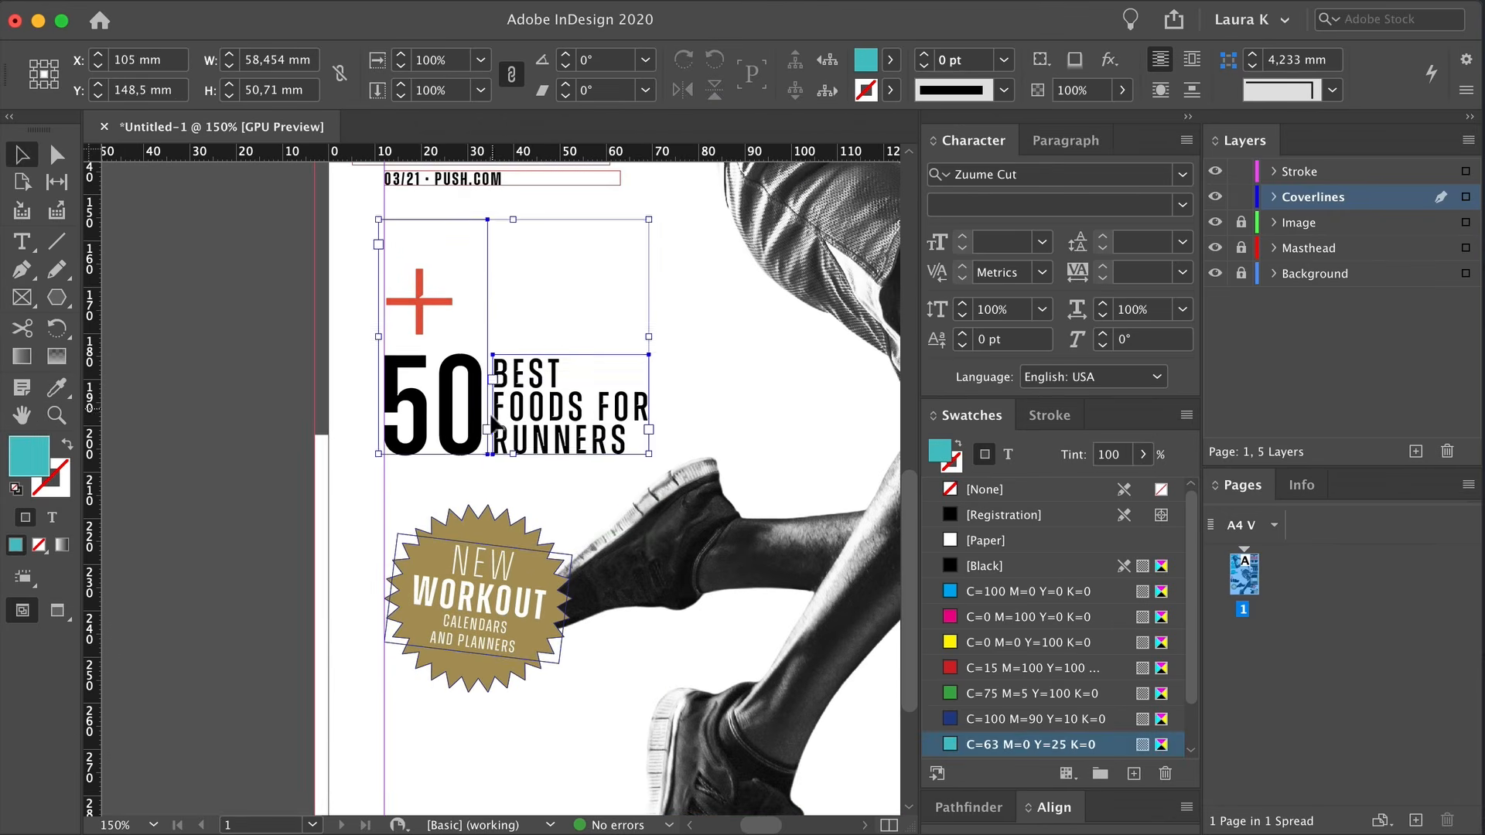
left_click_drag(557, 410, 557, 430)
key("w")
left_click(681, 530)
Examine the spacing around the "50 Best Foods for Runners" coverline, the starburst badge and the empty area below
scroll(680, 531, "down", 3)
left_click_drag(658, 622, 341, 657)
key("z")
key("v")
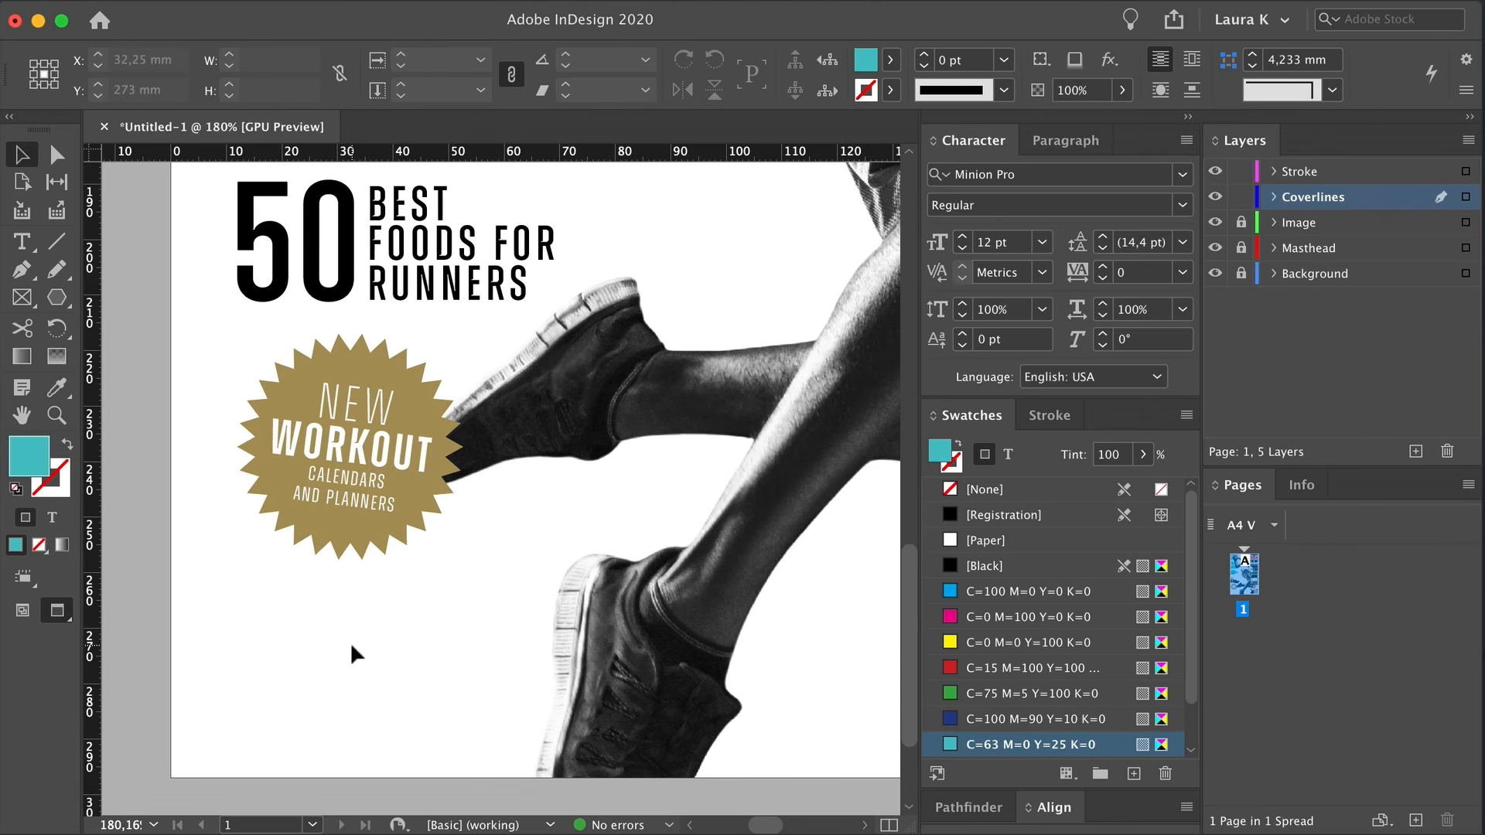
key("z")
left_click(364, 294, "alt")
key("v")
scroll(358, 265, "up", 5)
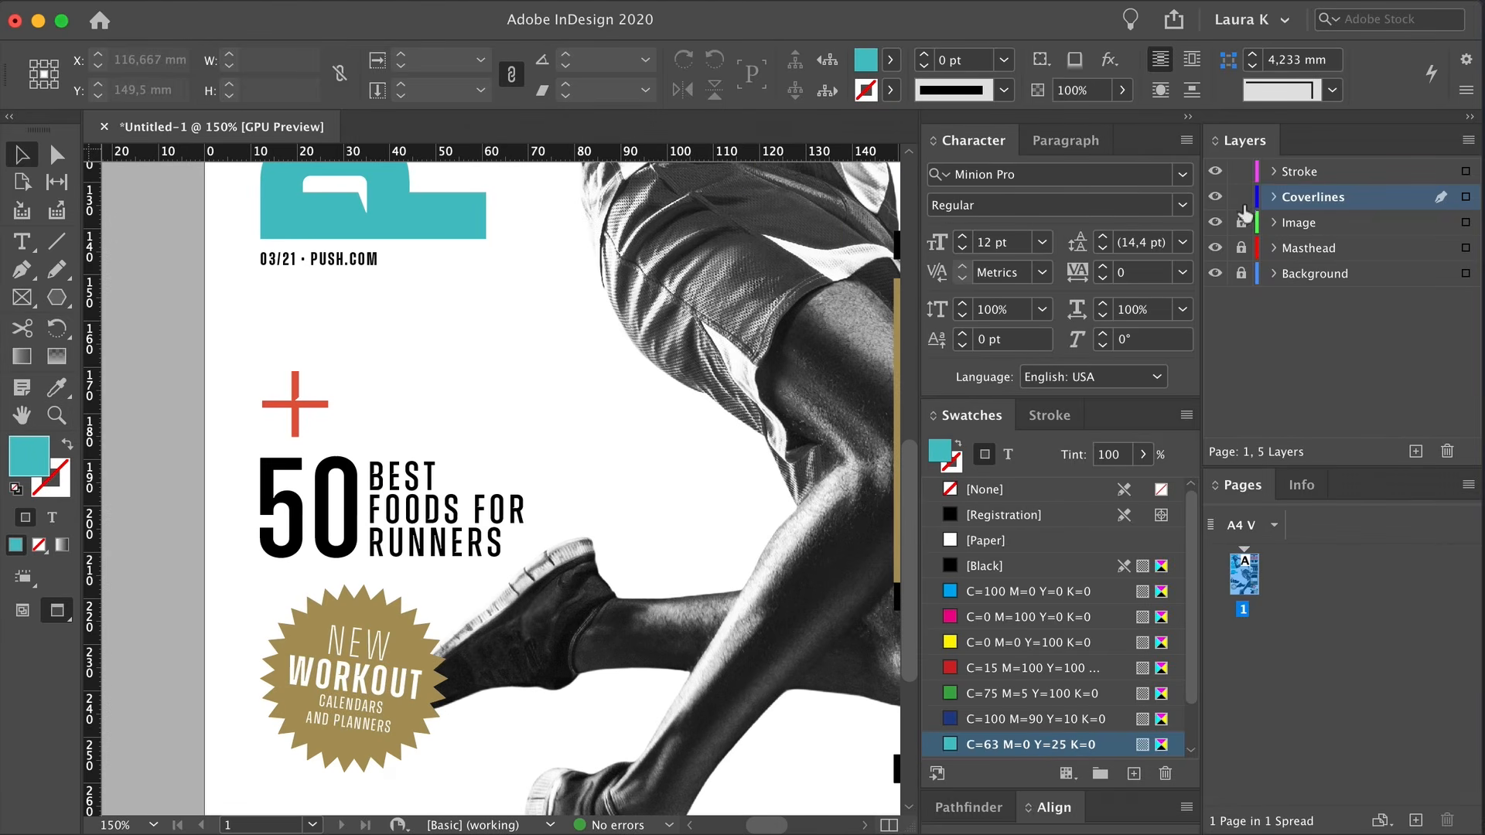
Copy the "03/21 · PUSH.COM" line from the Masthead layer to the Coverlines layer, leaving the Masthead layer locked
left_click(1241, 201)
left_click(1239, 253)
left_click(328, 259)
key("super+c")
left_click(1241, 248)
left_click(1240, 197)
key("super+v")
Place the pasted date line below the starburst badge, aligned with the left margin
scroll(655, 408, "down", 5)
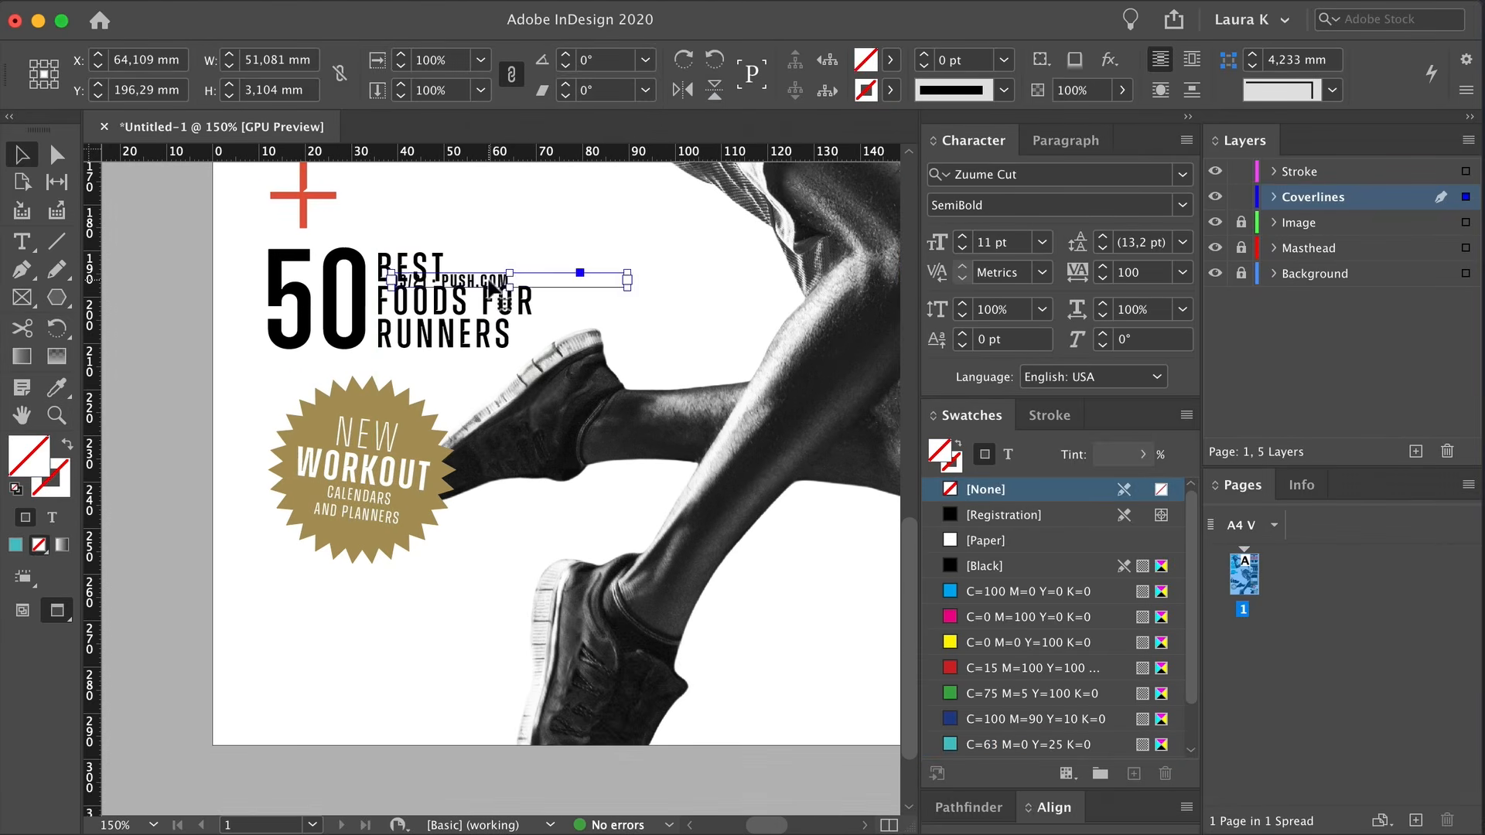
key("e")
left_click_drag(461, 278, 337, 586)
key("w")
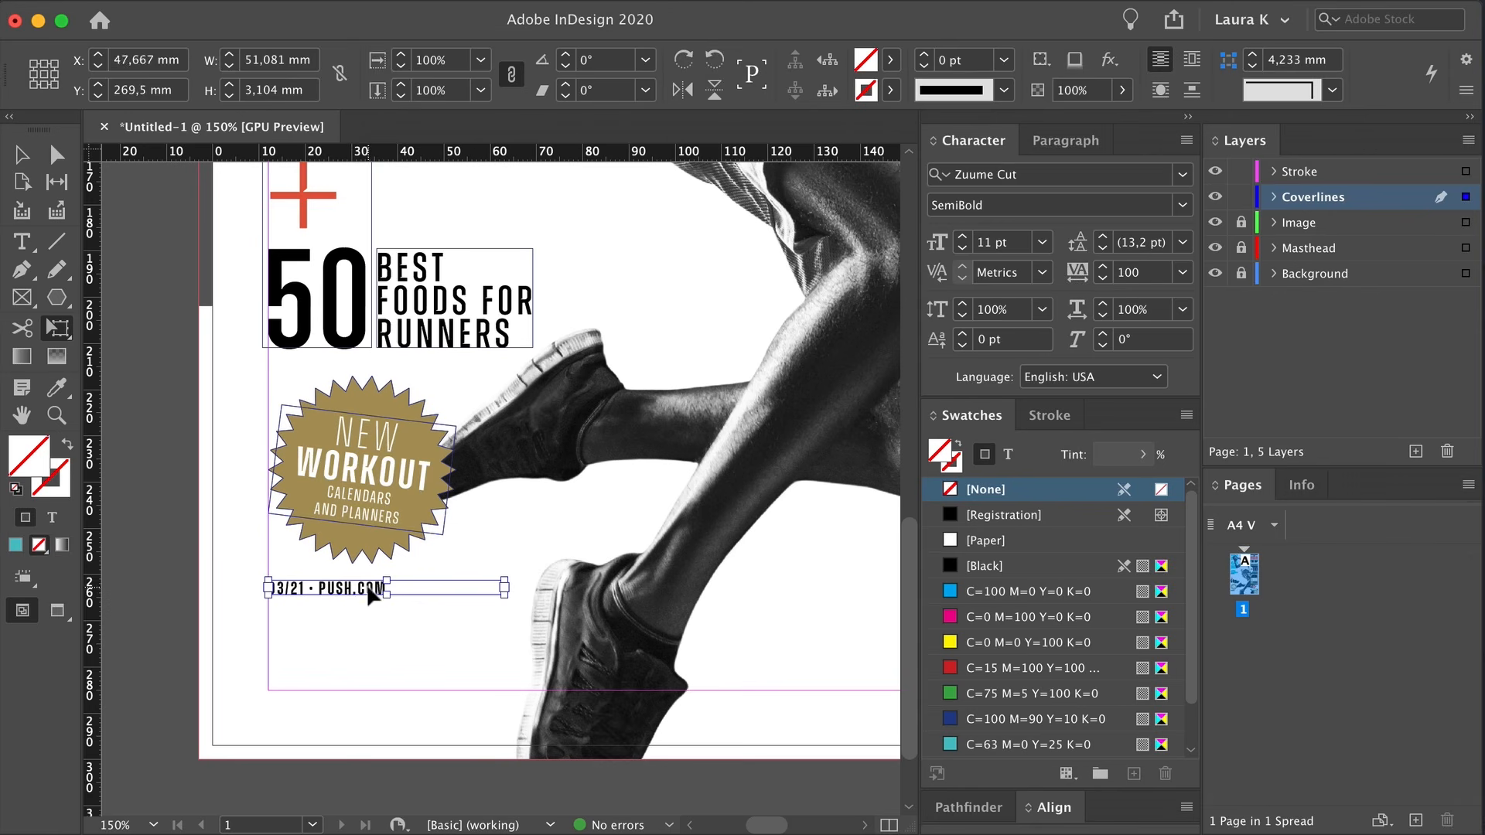
Replace the text of the date line below the starburst with "USA $5.20"
double_click(372, 588)
key("super+a")
type("USA ")
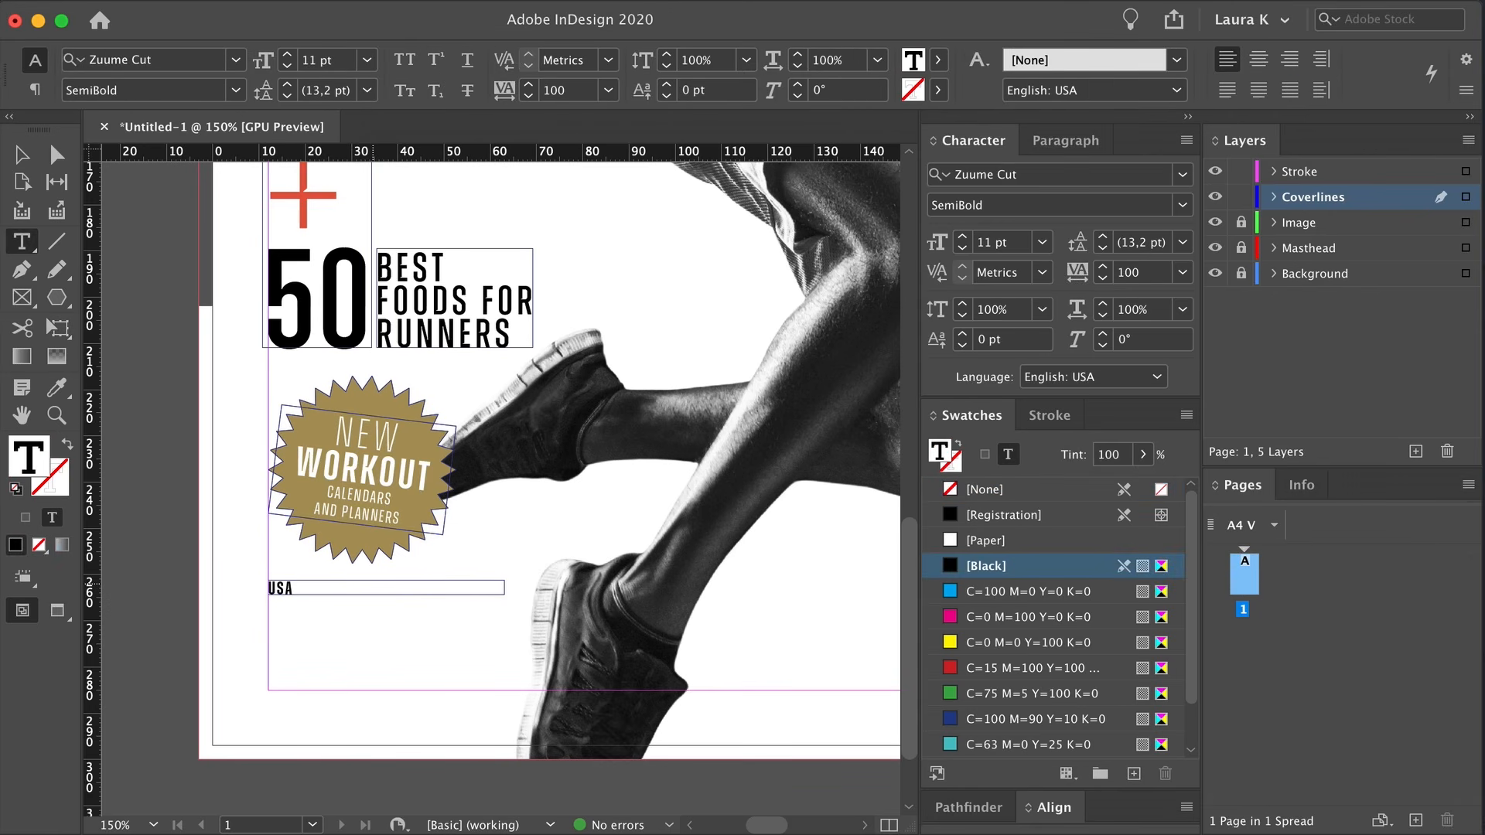
type("$5.20")
left_click(23, 159)
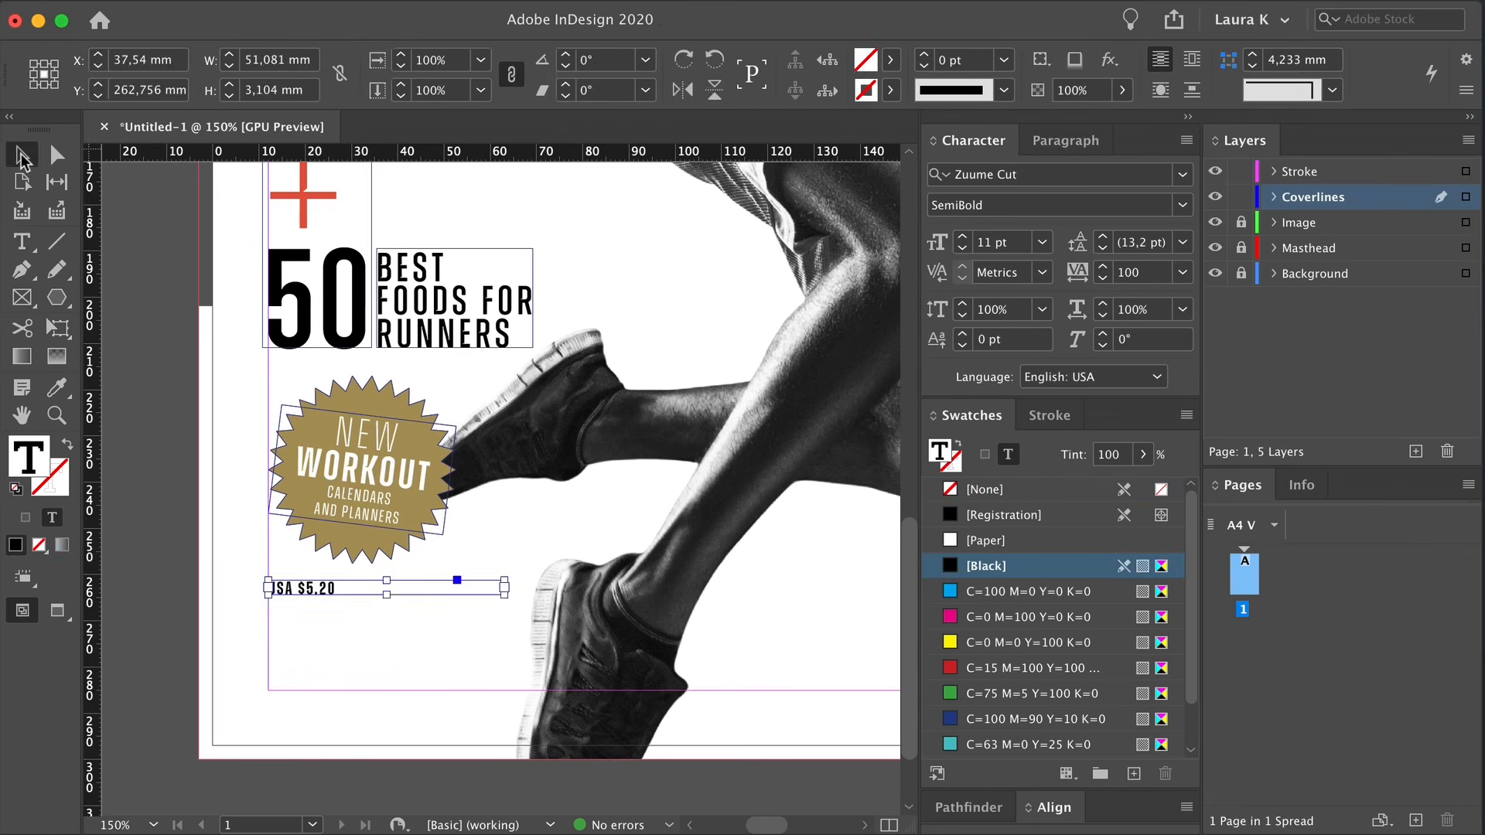
Draw a light grey placeholder rectangle below the price line, from the left margin down to the bottom margin
left_click(151, 294)
left_click(56, 300)
left_click(147, 324)
left_click_drag(268, 600, 418, 691)
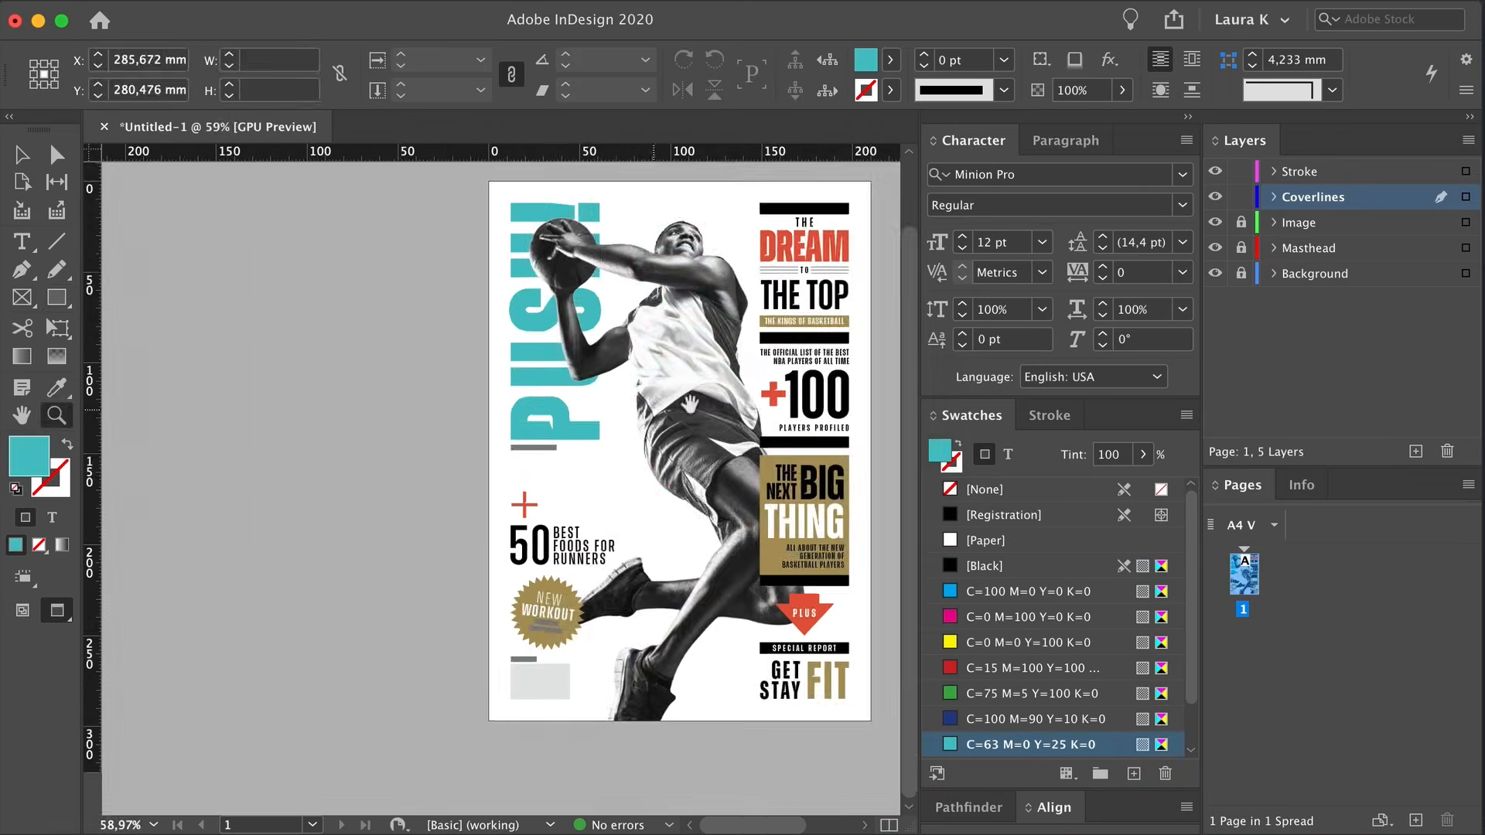
key("shift+w")
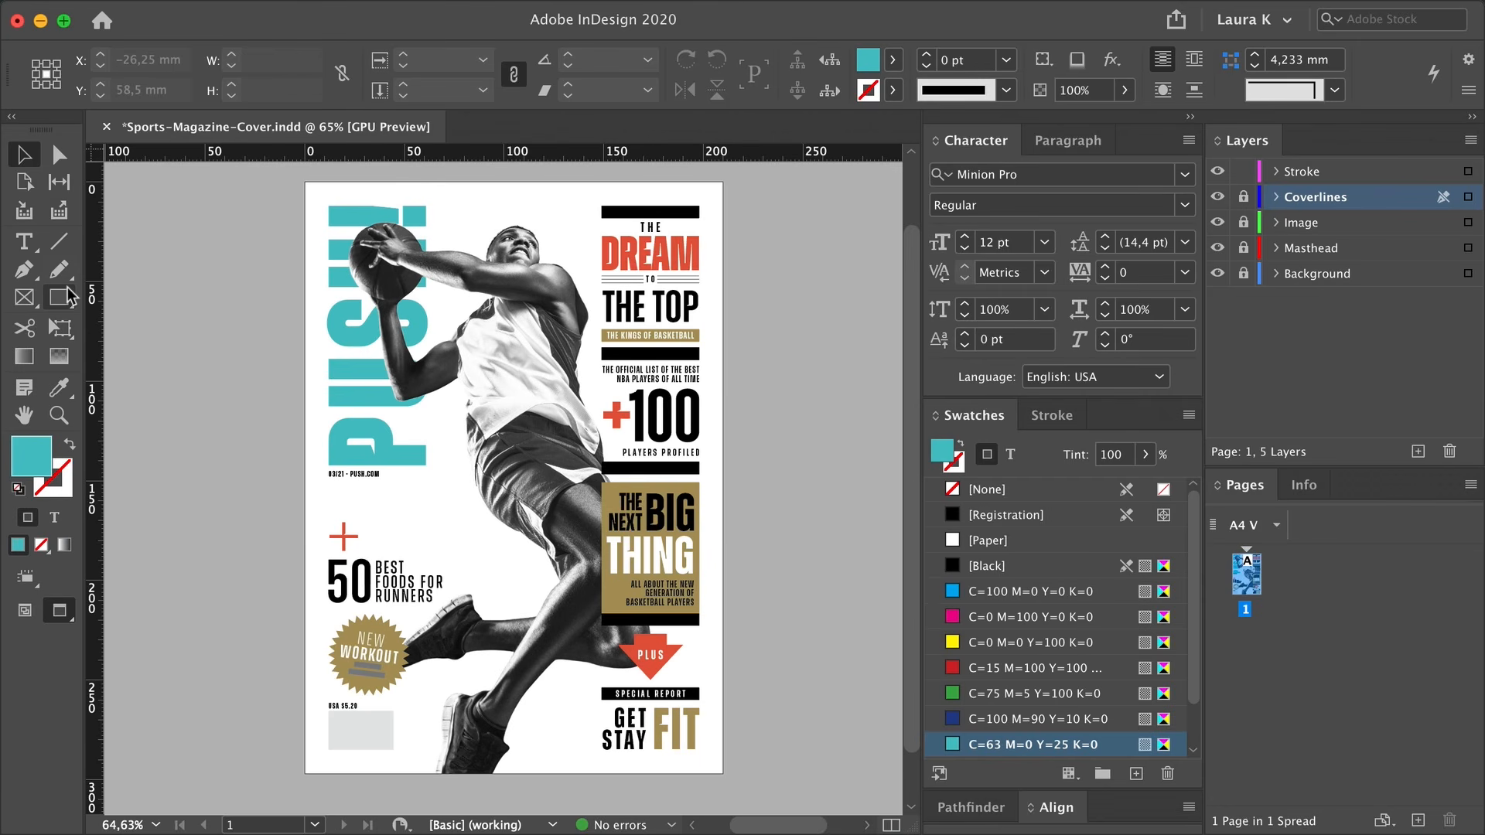
On the Stroke layer, draw a 6 mm wide, 303 mm high rectangle along the left bleed edge and fill it with Black
left_click(68, 290)
key("w")
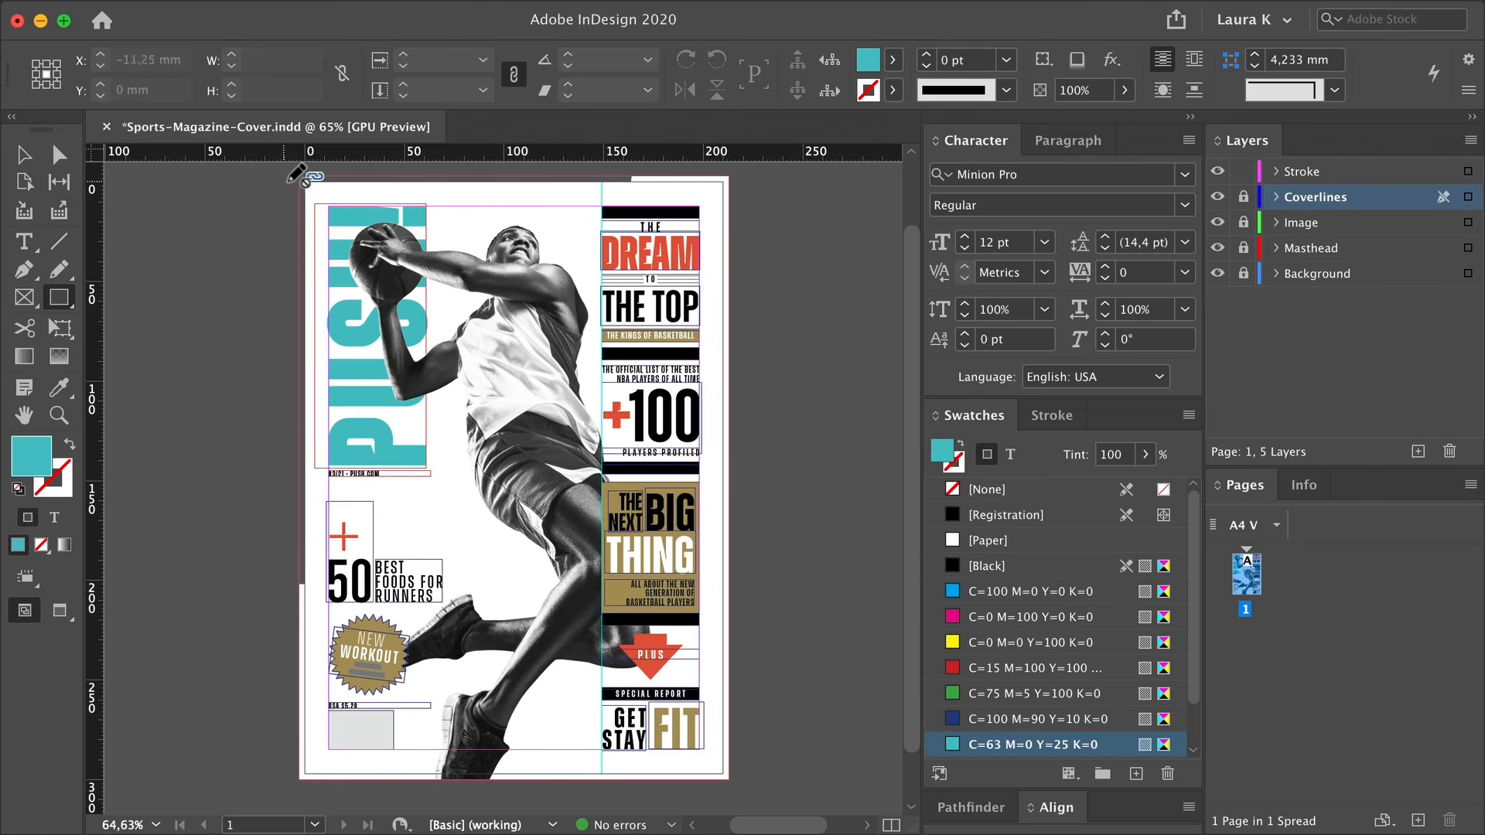
left_click(1356, 172)
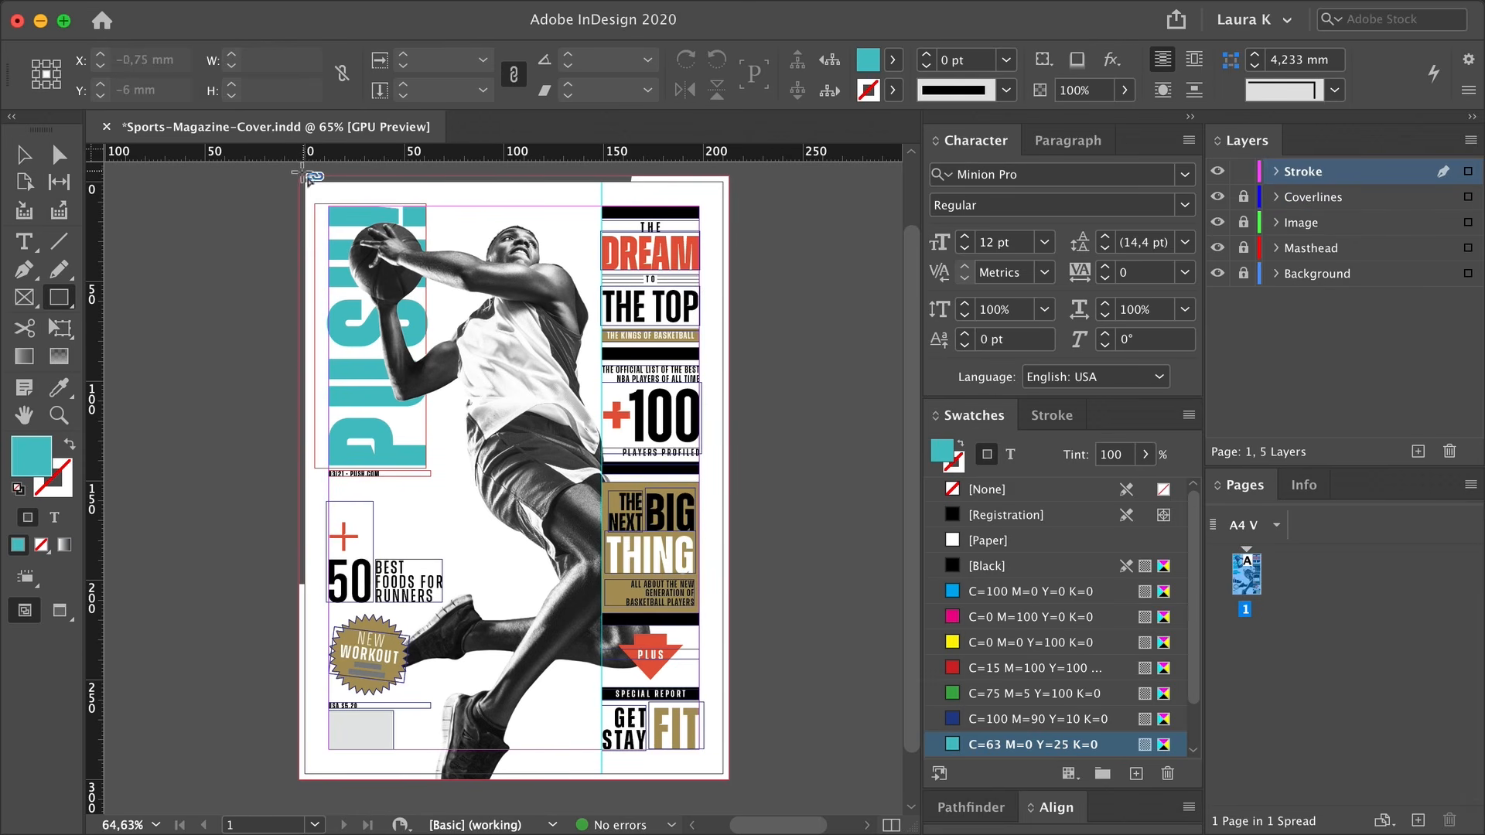
left_click_drag(303, 173, 311, 724)
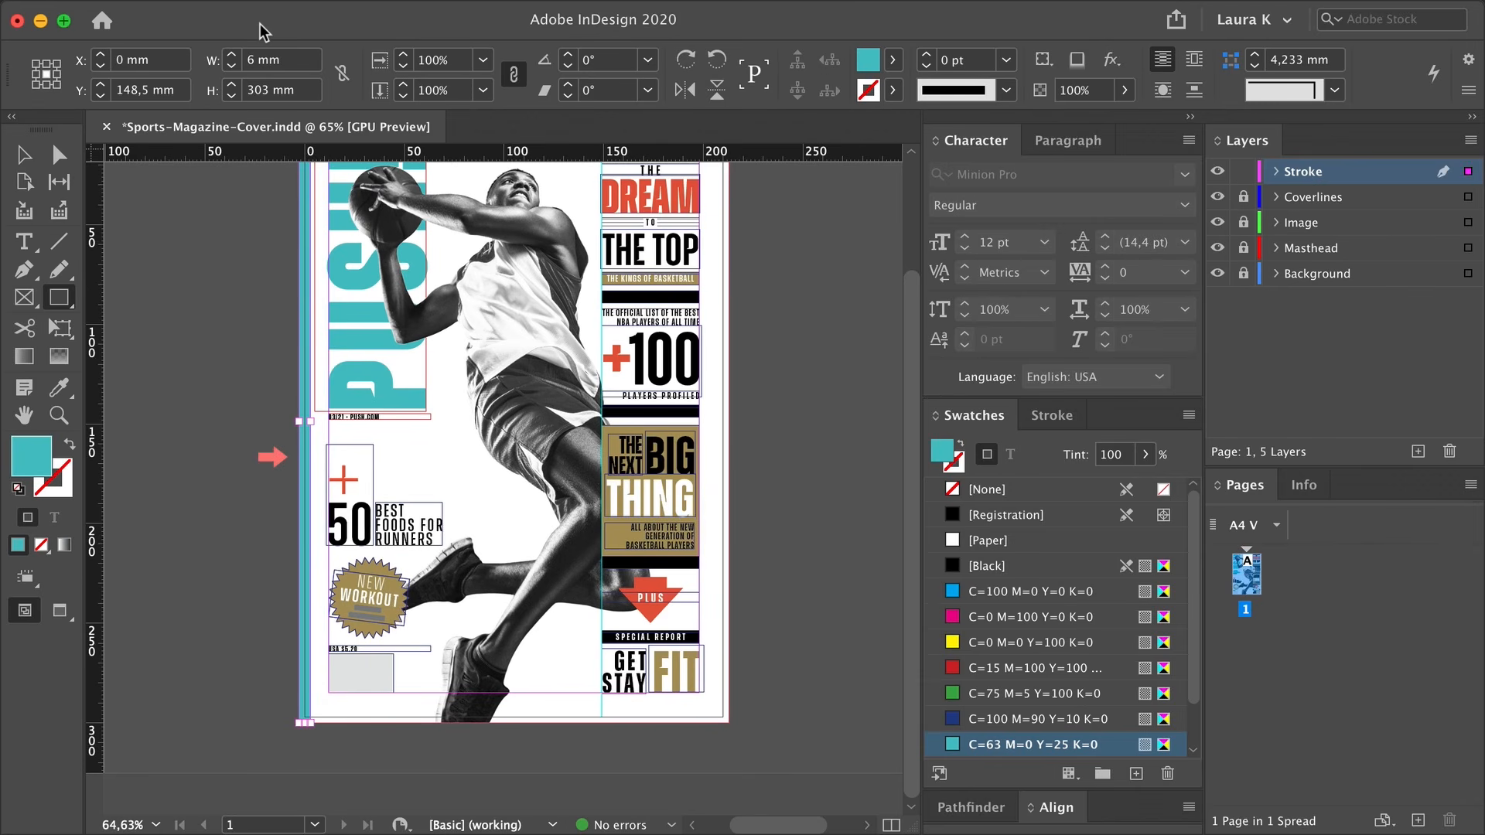
left_click(872, 62)
left_click(690, 156)
key("v")
left_click(248, 346)
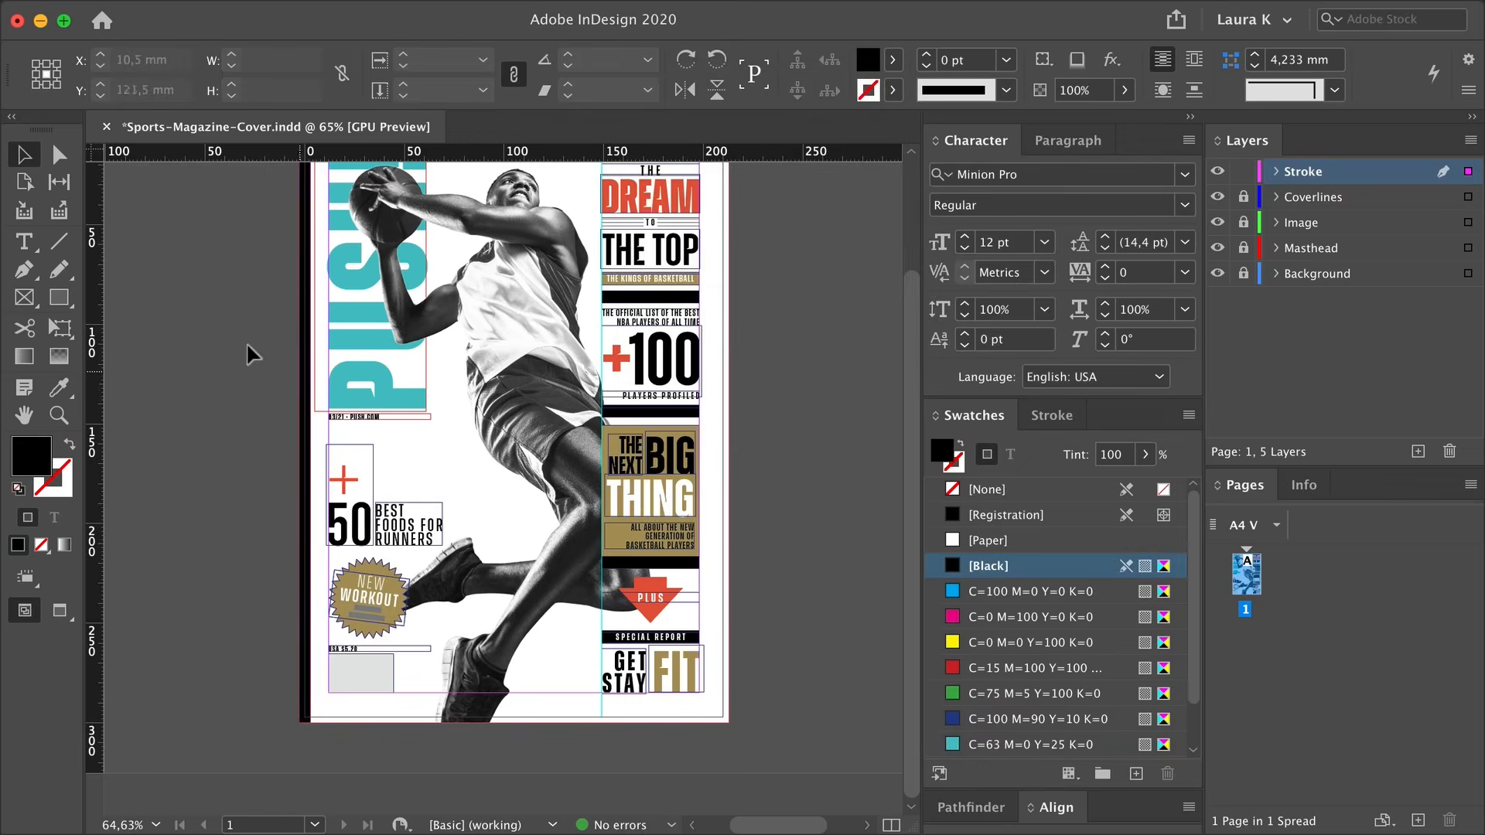
Widen the black bar on the left page edge to 6,667 mm by extending its inner side
scroll(248, 348, "up", 3)
key("w")
key("w")
left_click(306, 253)
key("z")
left_click(311, 528)
key("v")
left_click_drag(311, 528, 314, 527)
left_click(476, 499)
Duplicate the black bar onto the right bleed edge and place another copy over the middle of the cover
key("z")
left_click(476, 510, "alt")
key("w")
scroll(475, 524, "up", 3)
key("w")
key("v")
left_click_drag(321, 288, 566, 286)
left_click(820, 286)
Rotate the middle bar copy to 90° and fit it along the top bleed edge at 216 mm long
key("r")
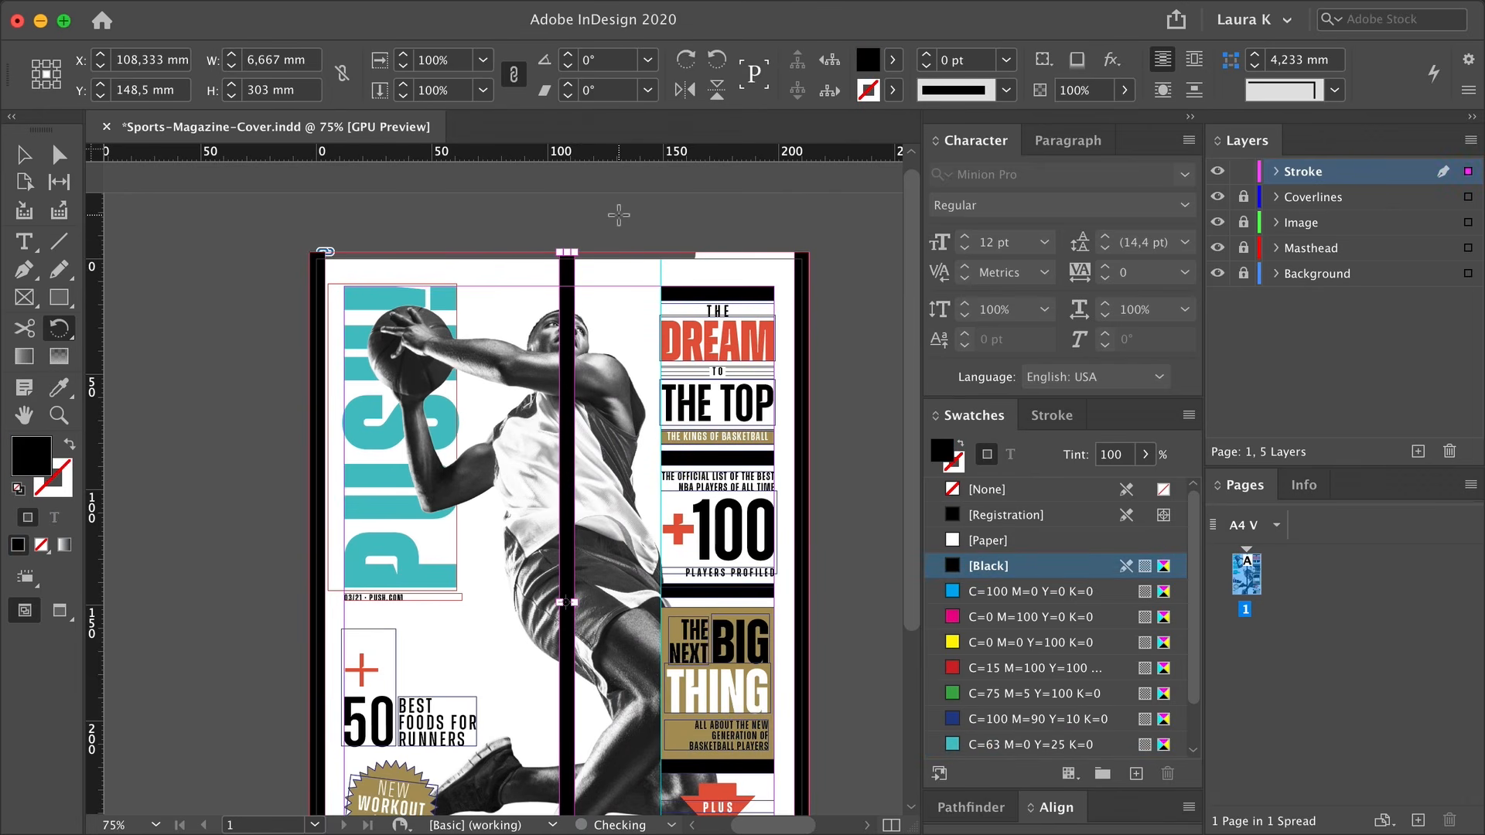
left_click_drag(619, 215, 374, 264)
key("v")
left_click(345, 280)
left_click(390, 298)
scroll(611, 194, "down", 2)
scroll(611, 194, "right", 1)
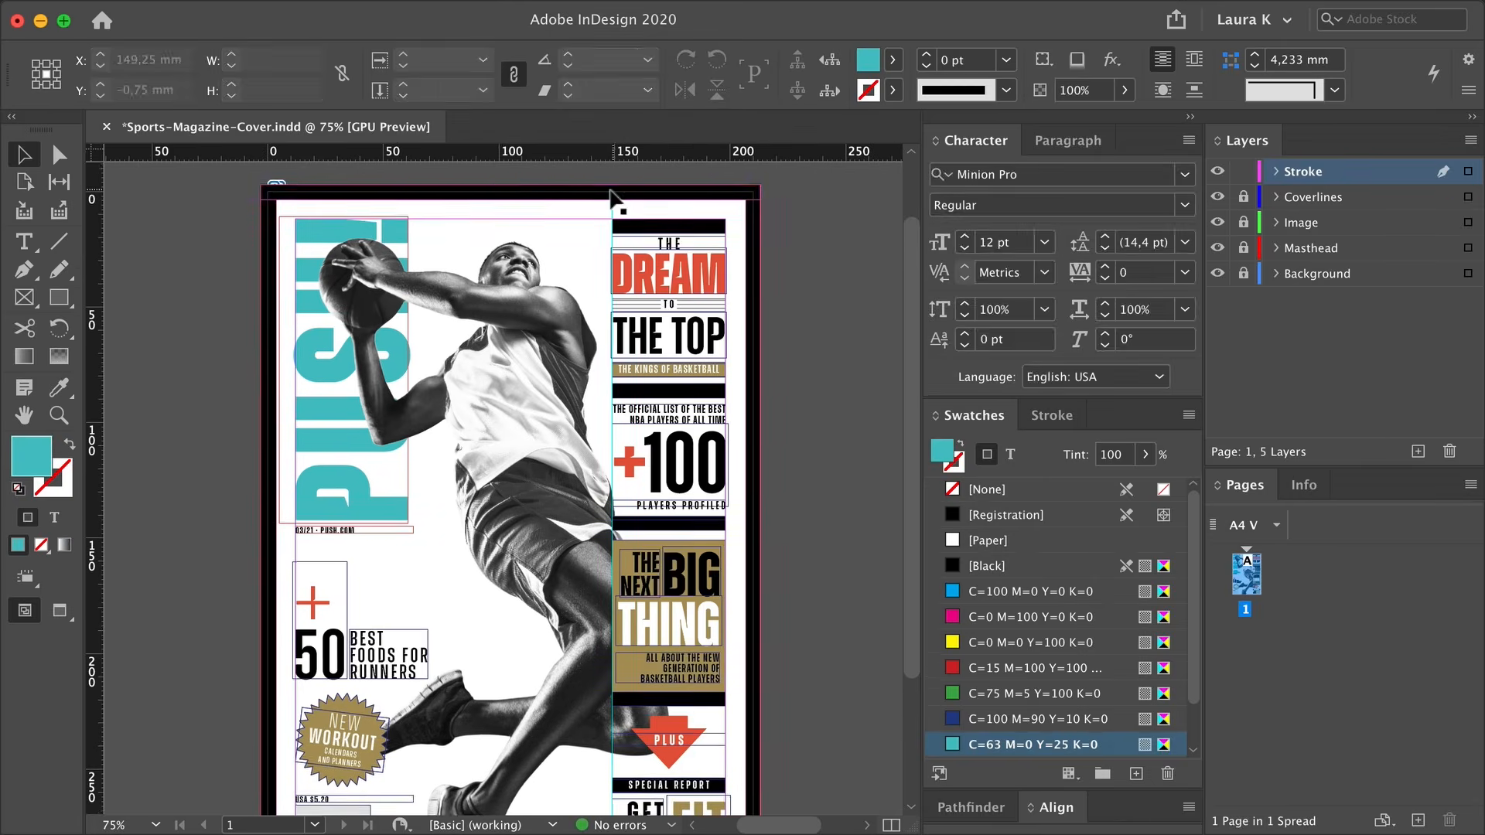
Duplicate the top black bar onto the bottom bleed edge and fine-tune its position and inner edge
left_click_drag(611, 194, 560, 677)
scroll(560, 678, "down", 4)
left_click_drag(557, 514, 557, 711)
left_click(727, 727, "super")
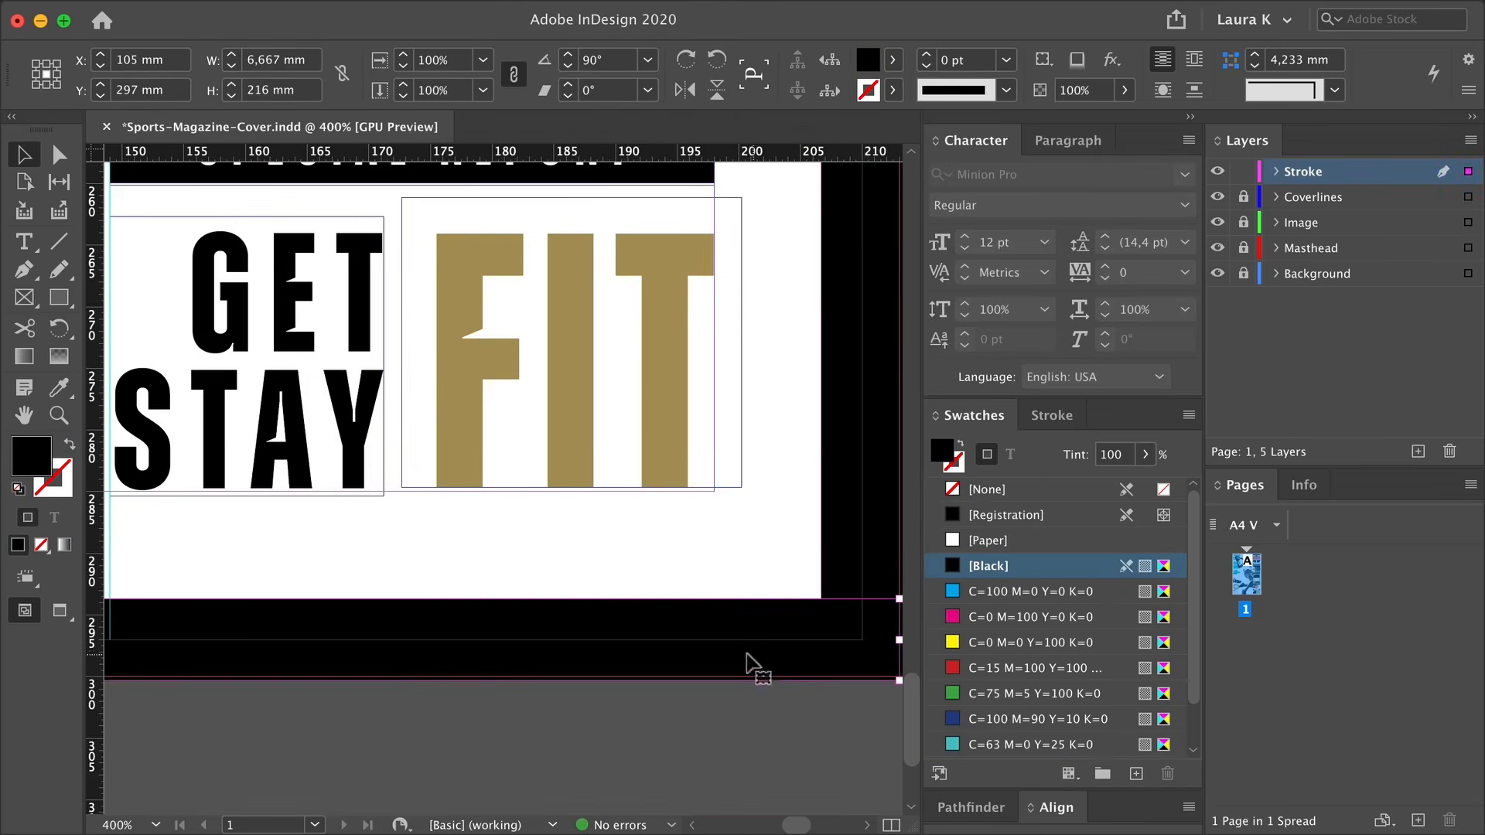
left_click_drag(747, 655, 534, 632)
left_click(517, 681)
left_click_drag(504, 604, 504, 601)
left_click(587, 547)
Review the whole cover with its black border in preview mode
key("super+minus")
key("super+minus")
key("super+minus")
left_click_drag(454, 521, 588, 571)
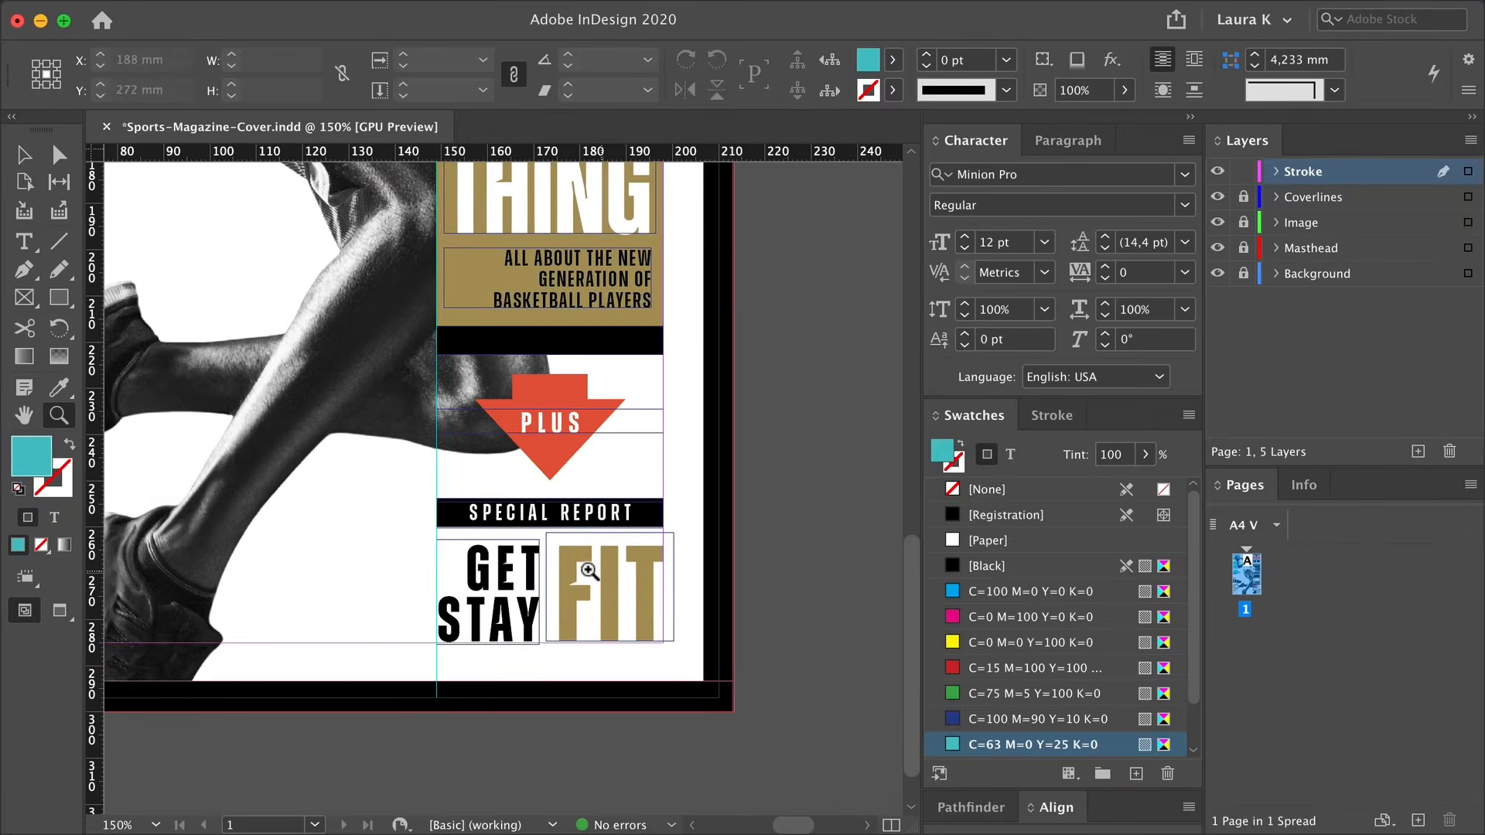
key("super+0")
key("v")
key("w")
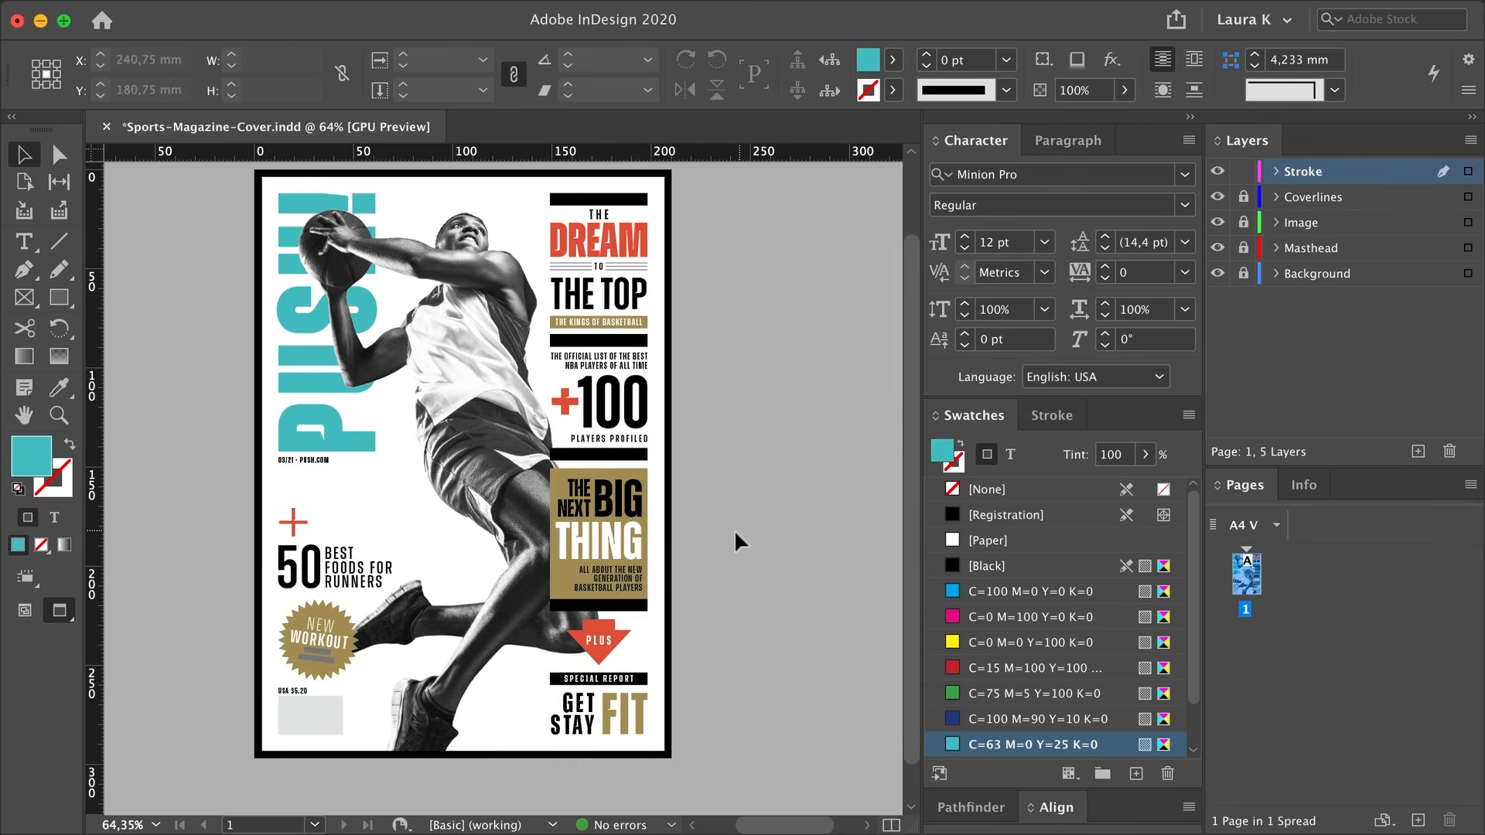
Export the cover in Adobe PDF (Print) format under the file name Sports-Magazine-Cover-print.pdf
key("super+e")
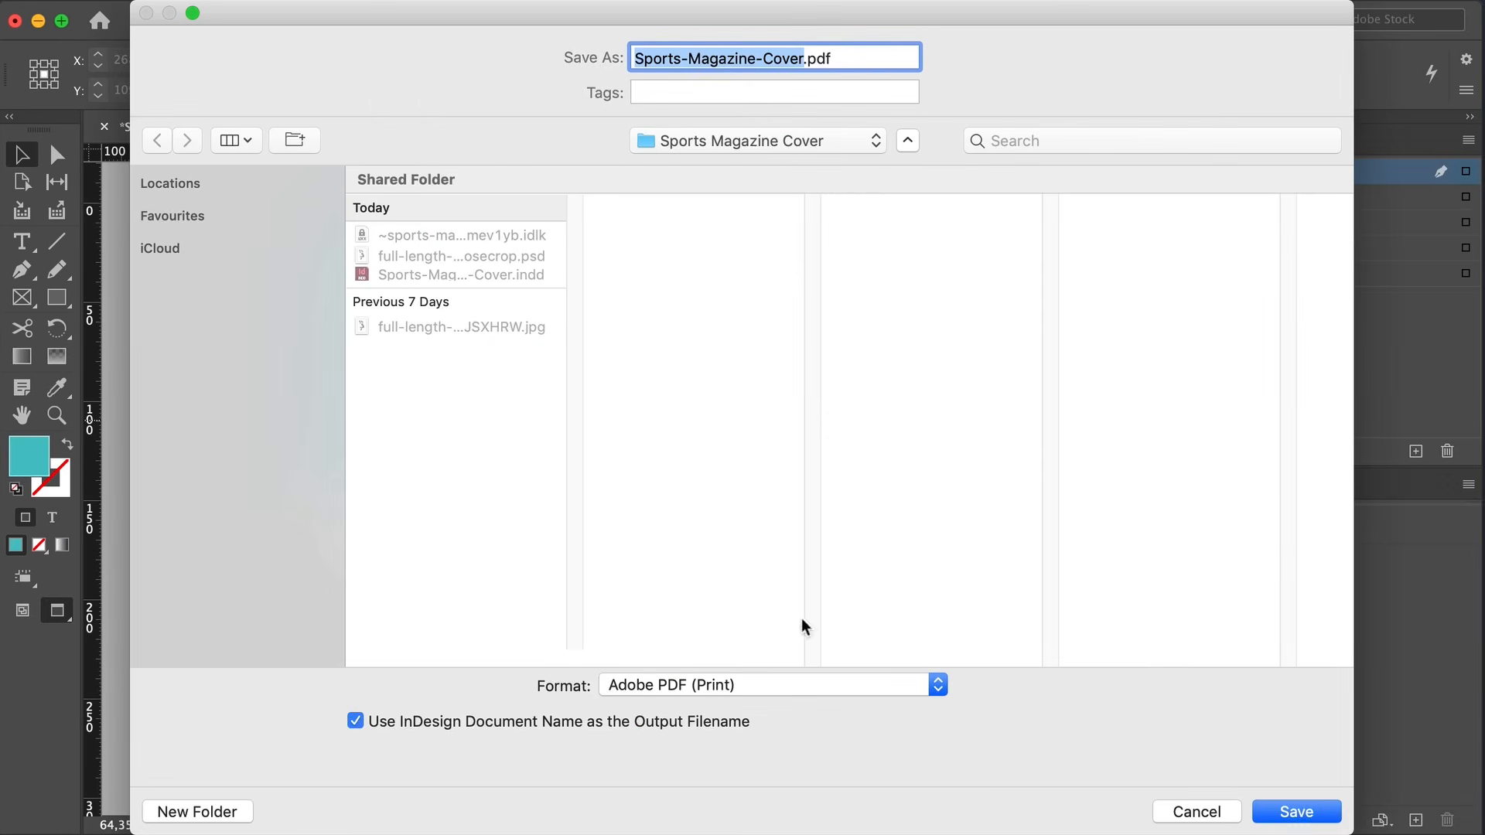
left_click(724, 685)
left_click(735, 685)
key("Right")
type("-print")
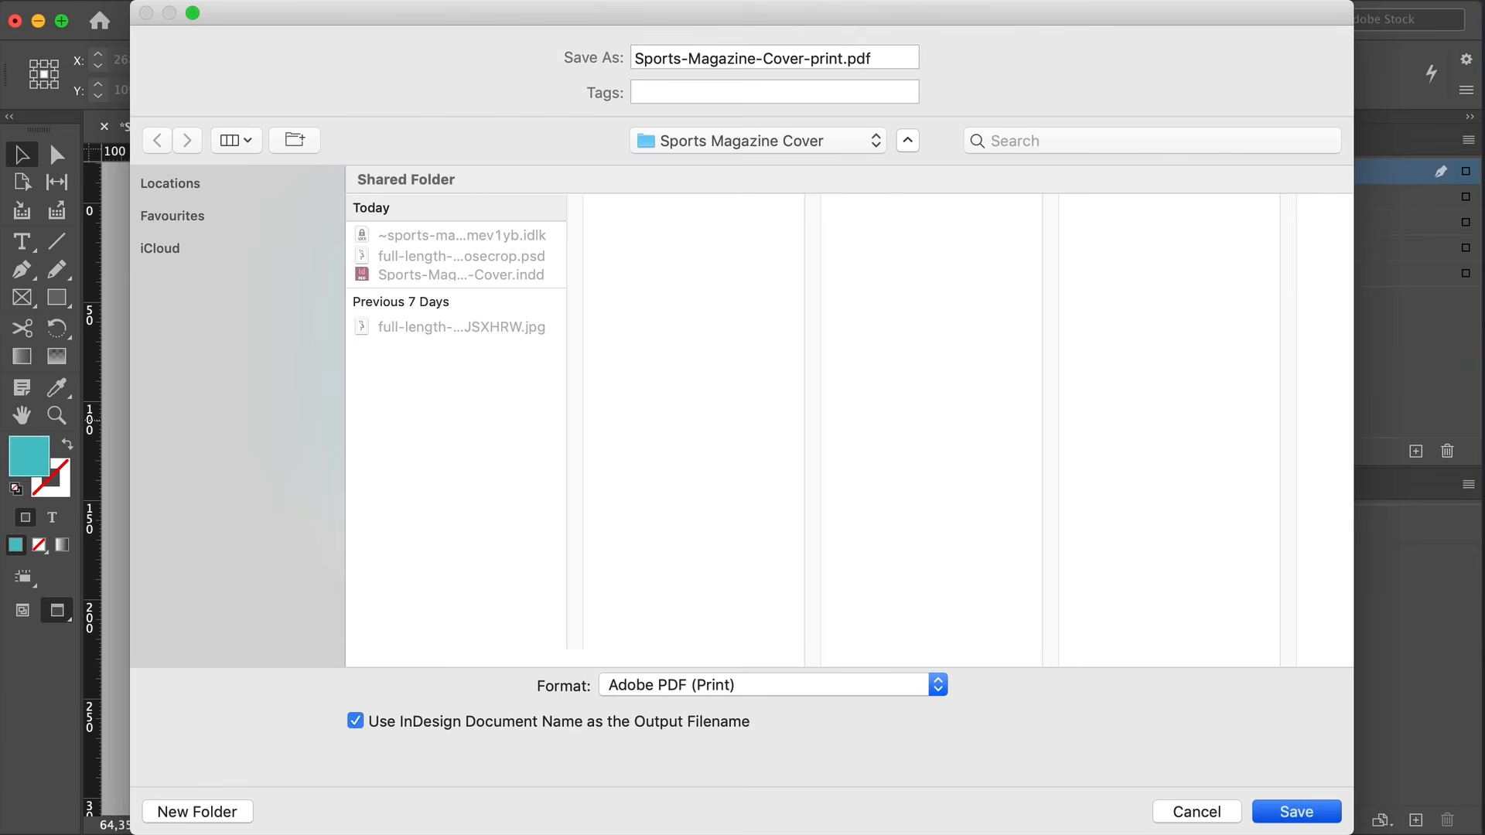
key("Return")
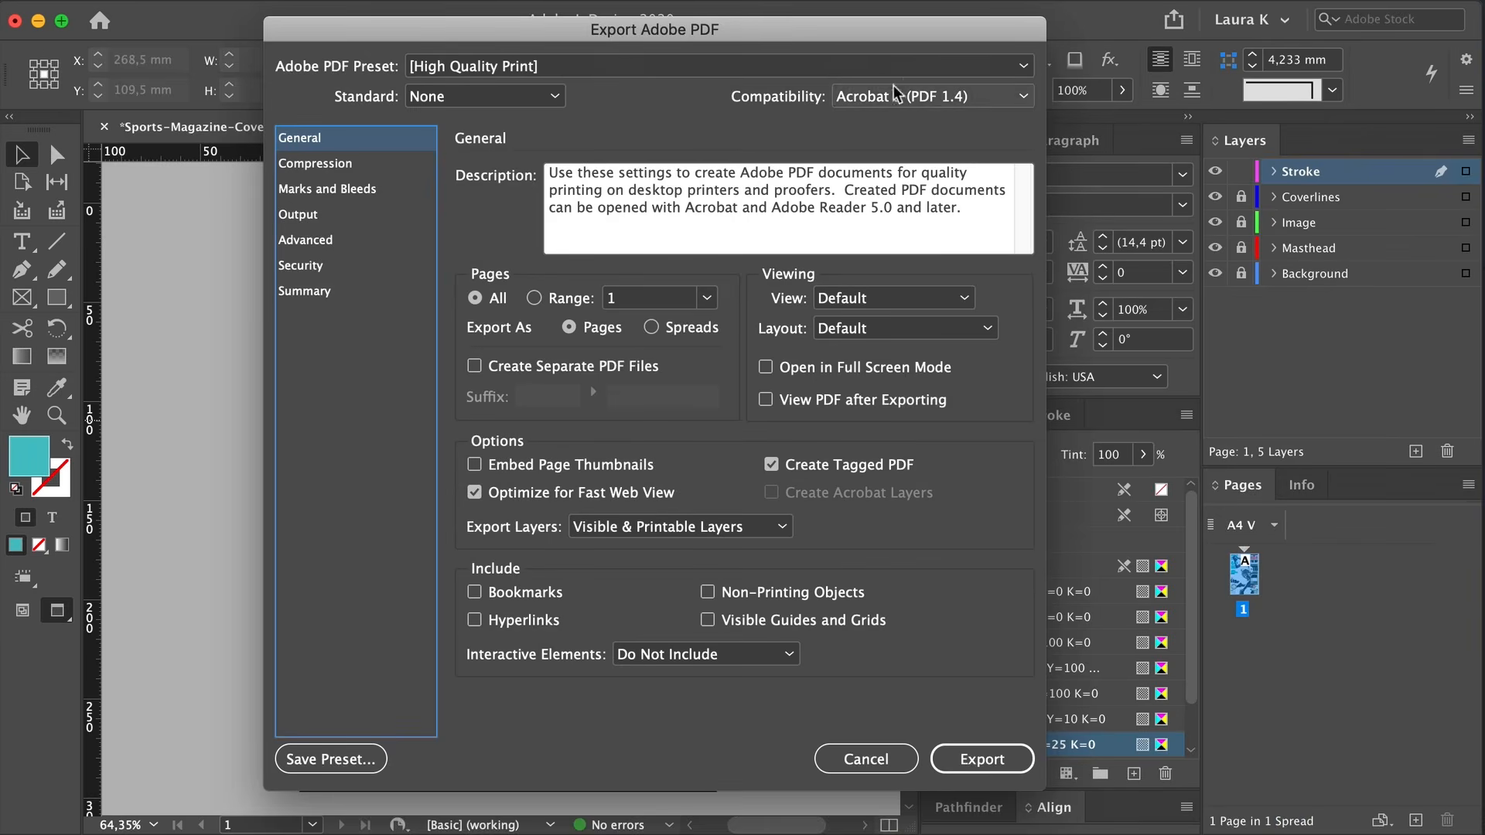
Export the PDF with the [High Quality Print] preset, all printer's marks and the document bleed settings enabled
left_click(640, 76)
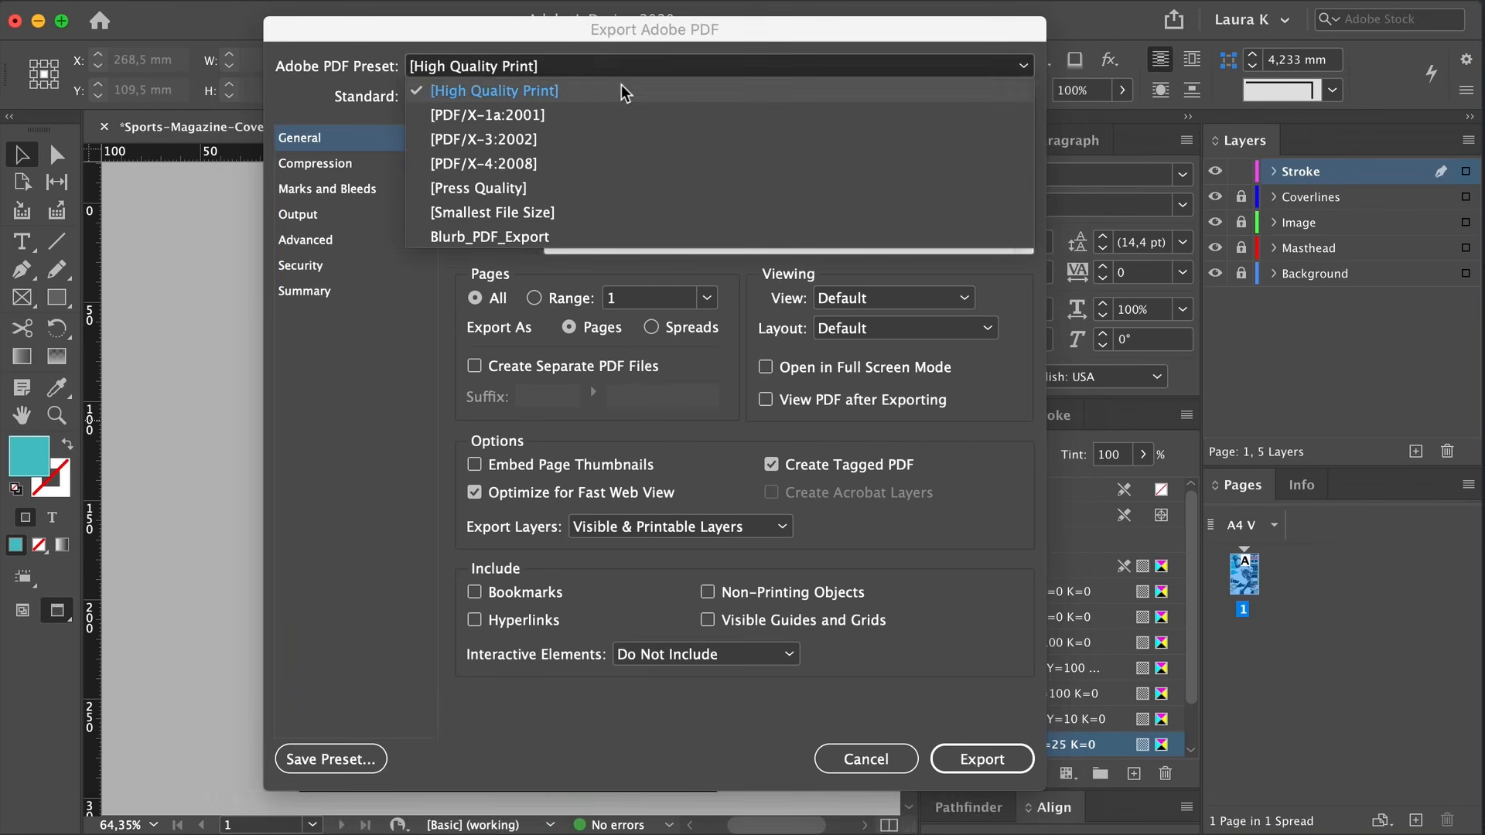
left_click(619, 90)
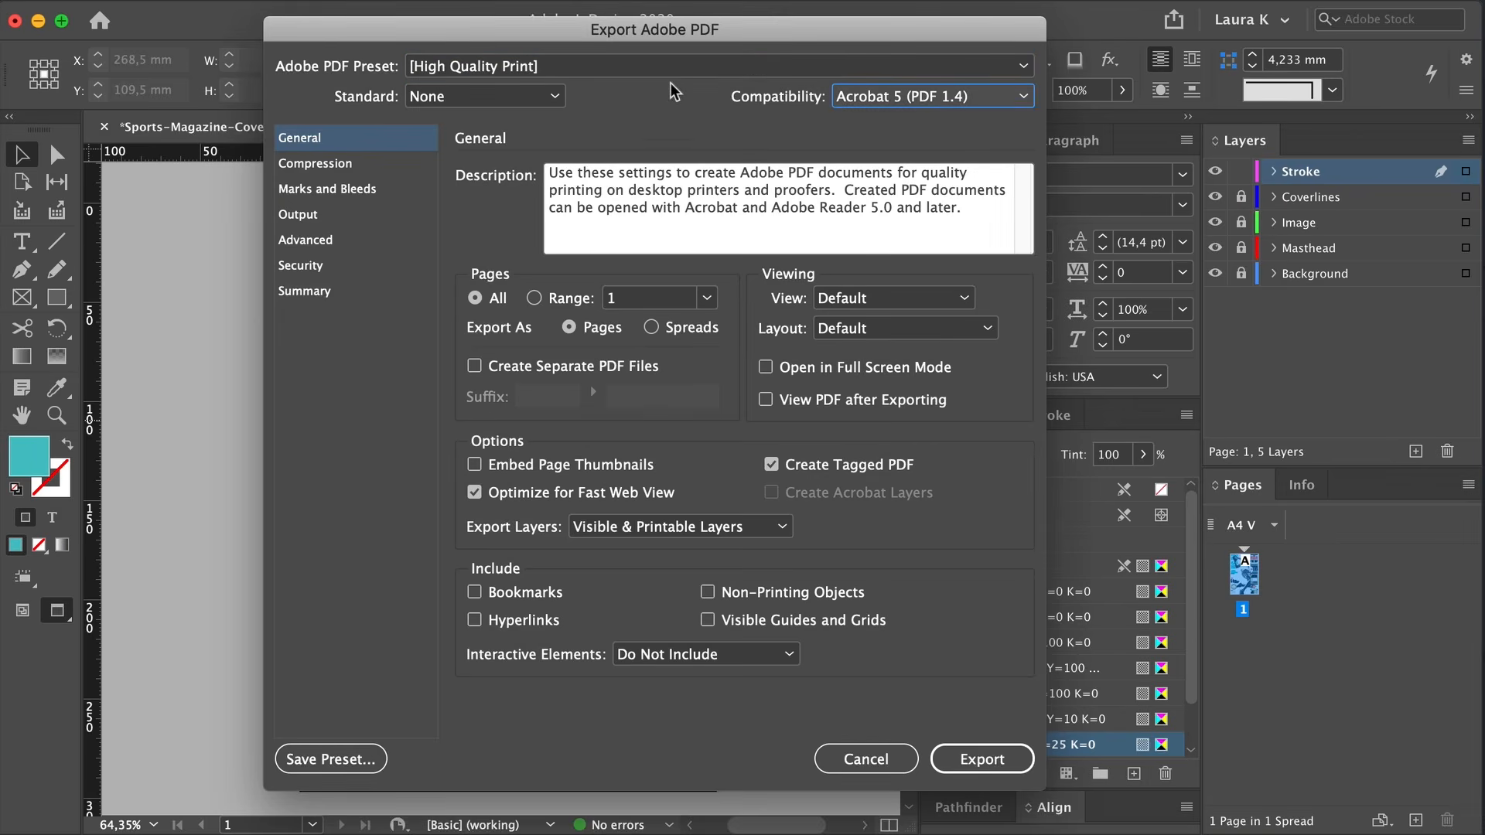
left_click(379, 190)
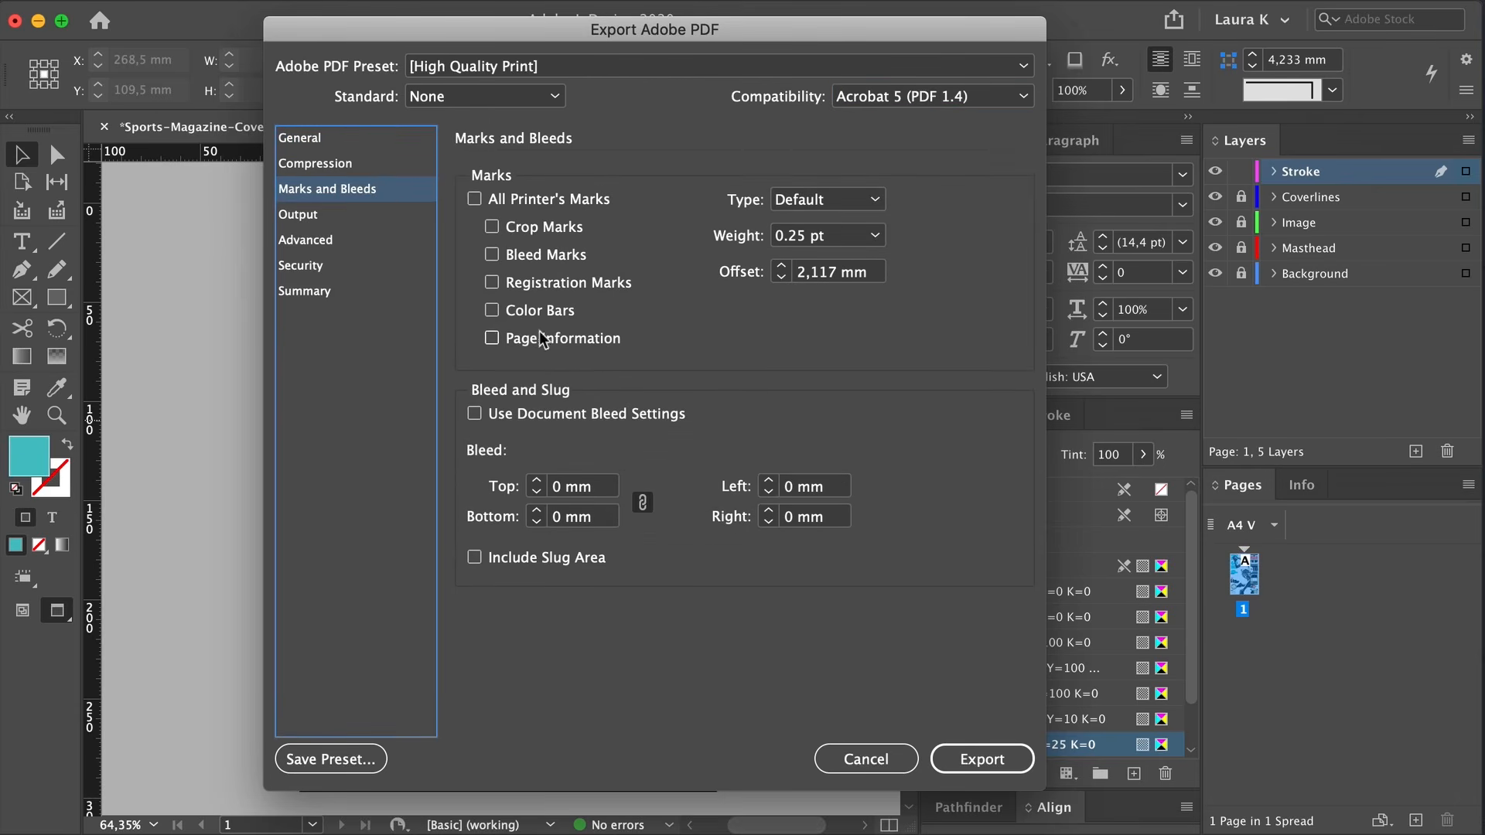
left_click(474, 199)
left_click(474, 414)
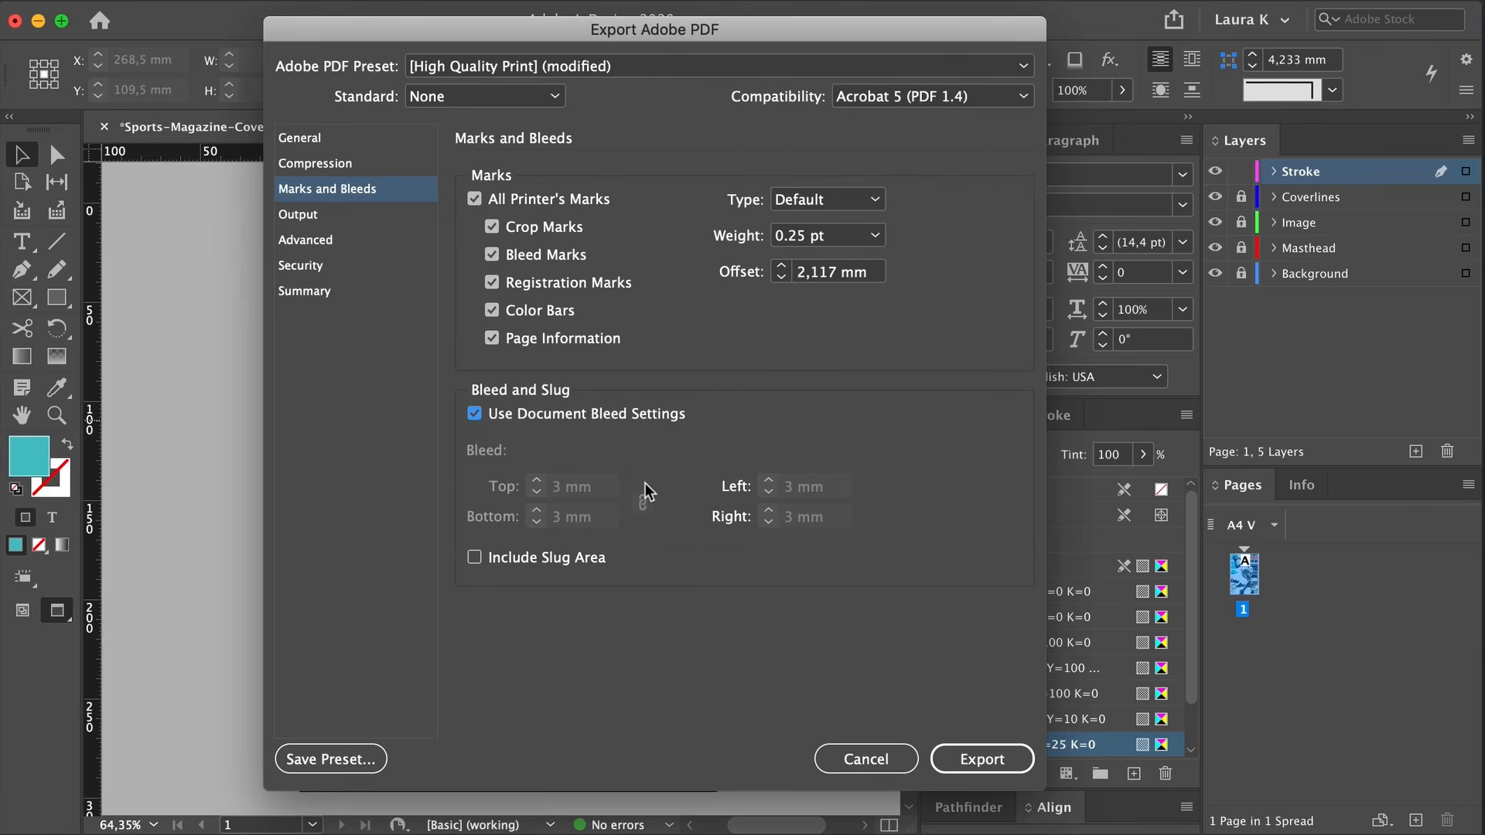
left_click(953, 761)
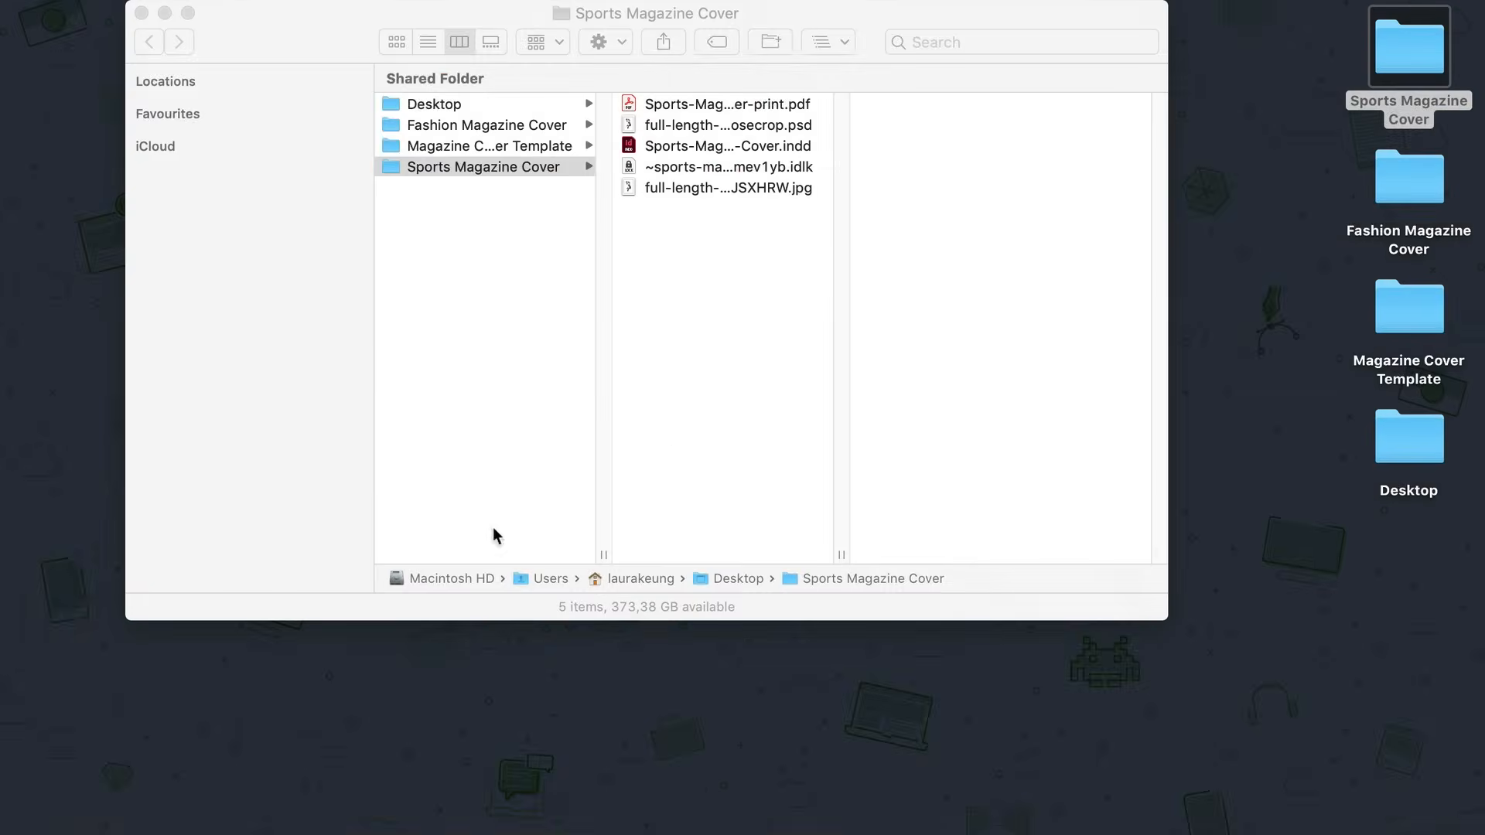
Preview the exported Sports-Magazine-Cover-print.pdf in Finder
left_click(734, 103)
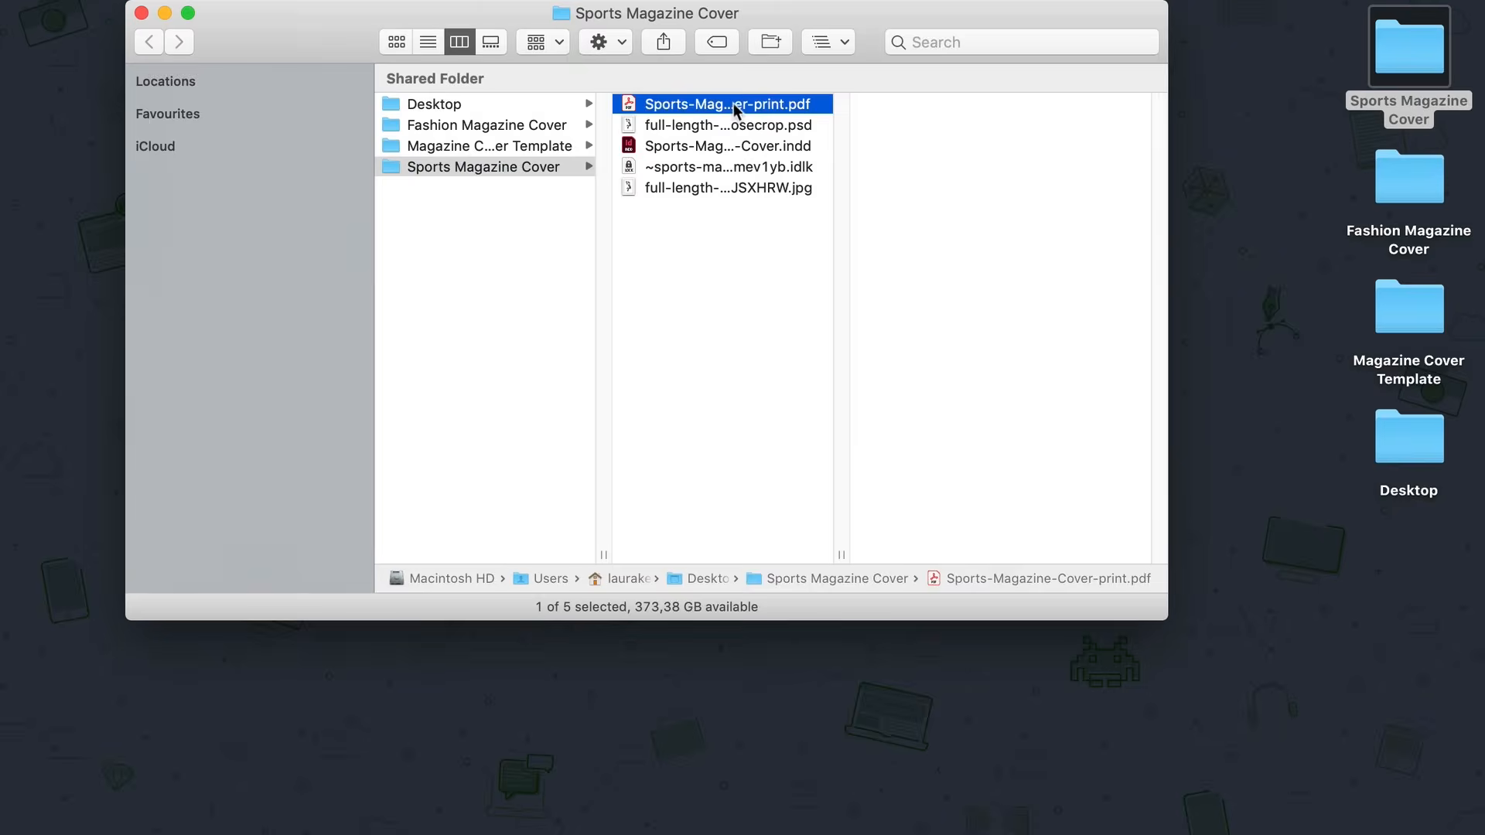
key("space")
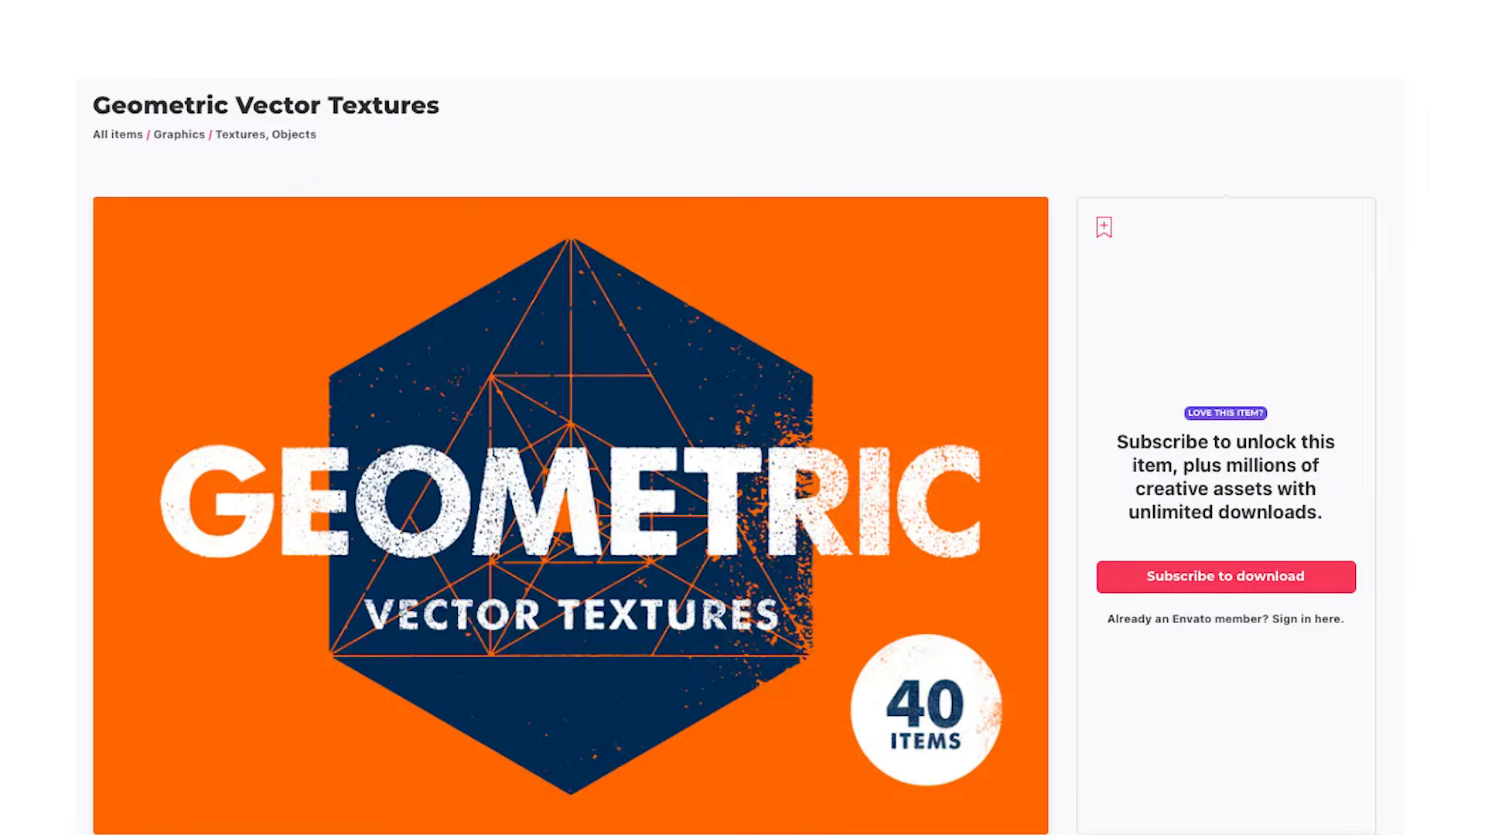
Switch to Envato Elements in the browser and look through basketball photos filtered to portrait orientation
scroll(743, 464, "down", 2)
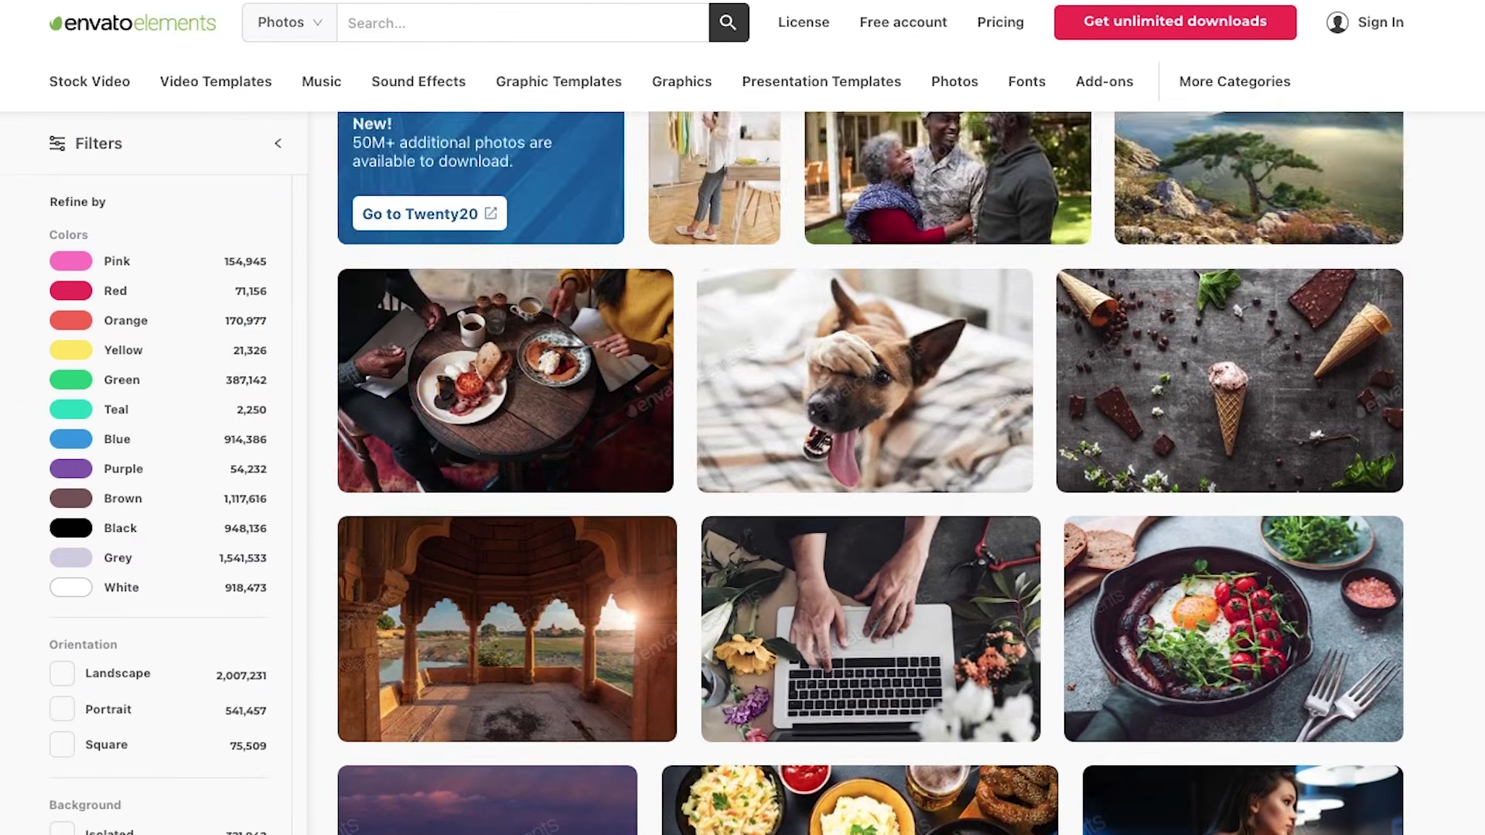
scroll(870, 464, "down", 2)
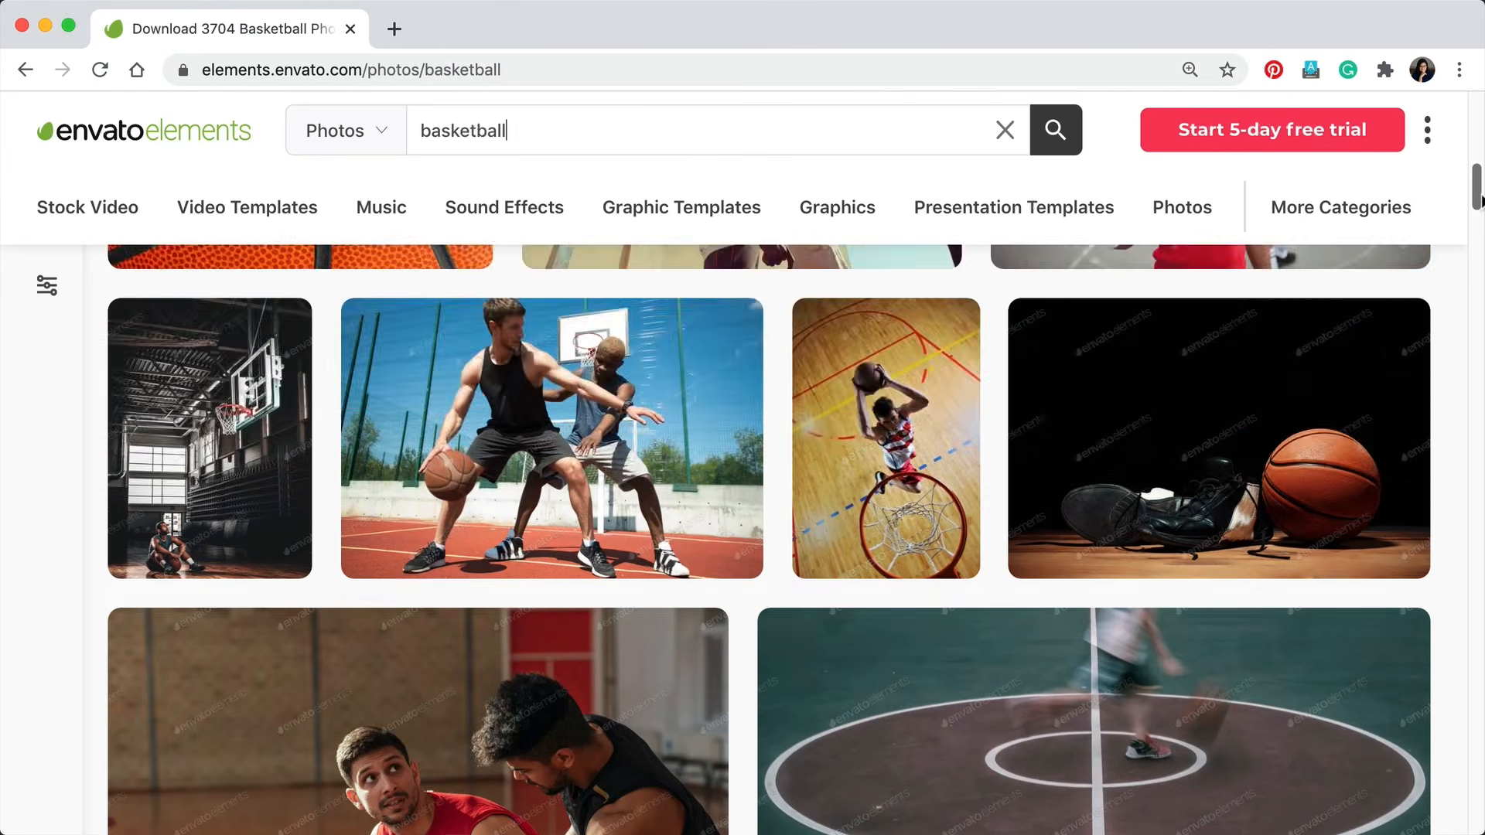
left_click_drag(1479, 200, 1480, 292)
left_click(47, 286)
scroll(304, 490, "down", 1)
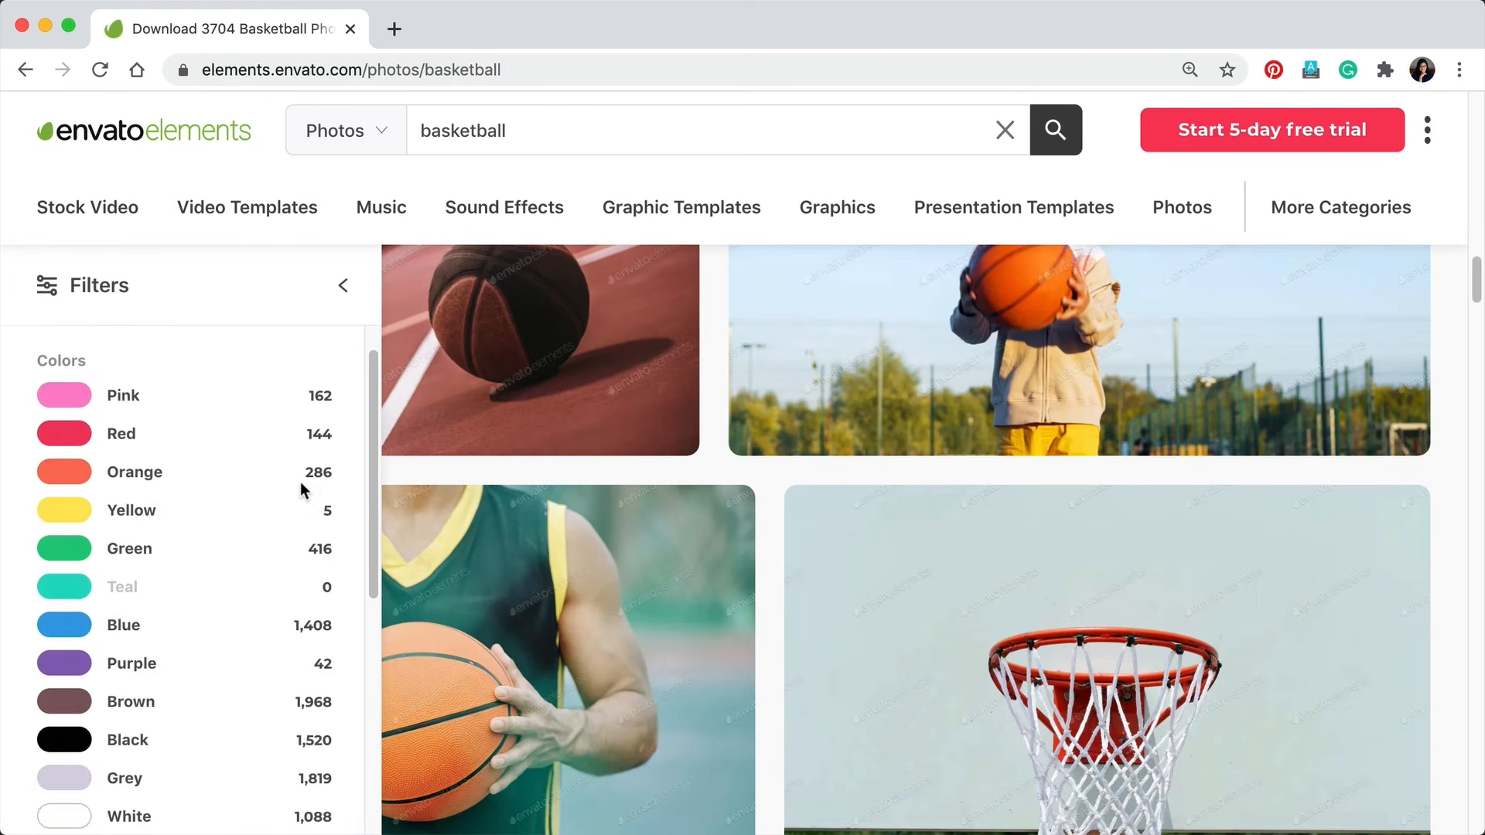
scroll(304, 490, "down", 6)
left_click(80, 510)
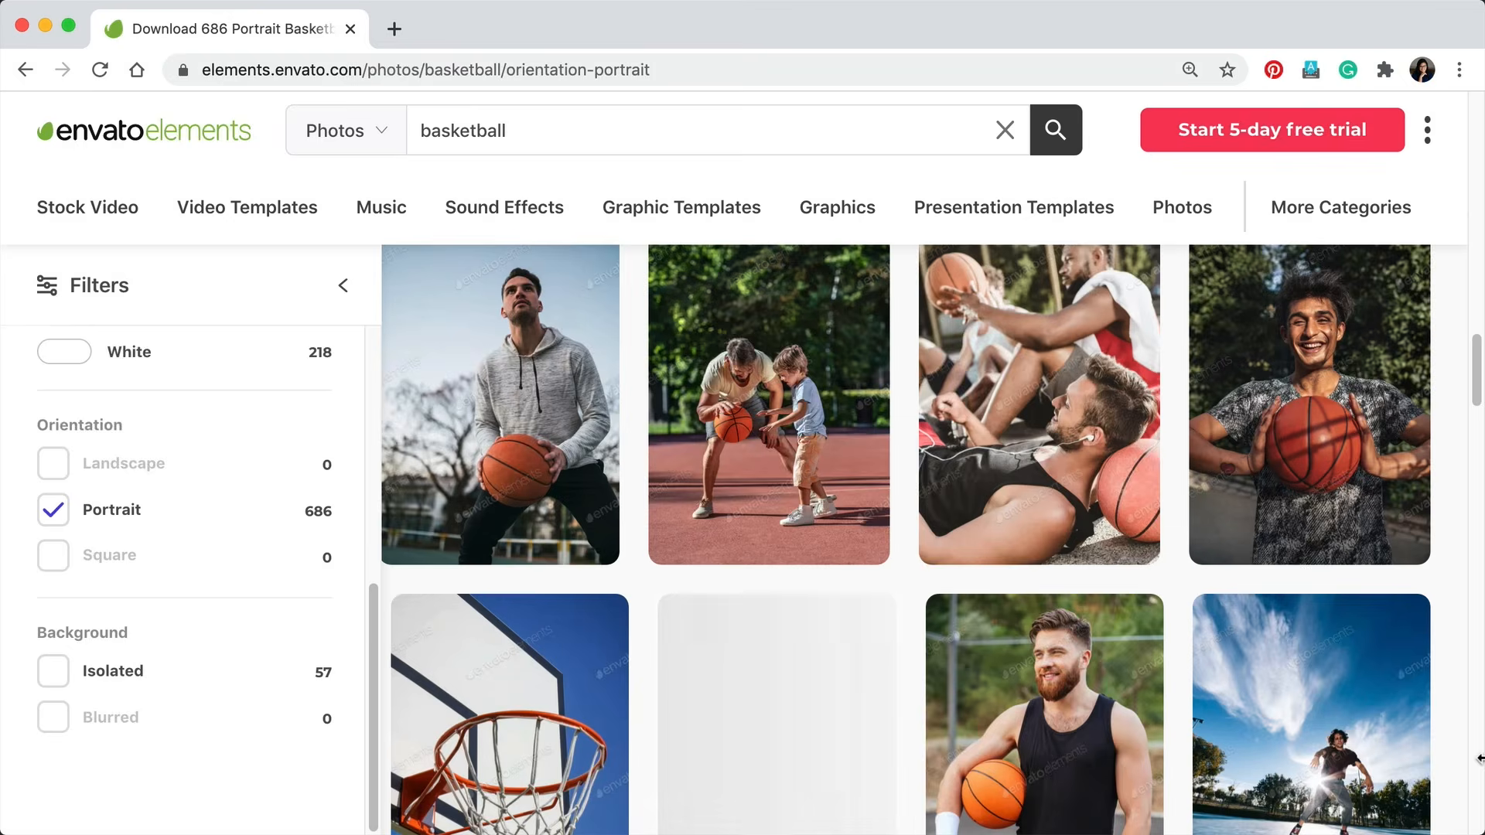
left_click_drag(1475, 360, 1479, 550)
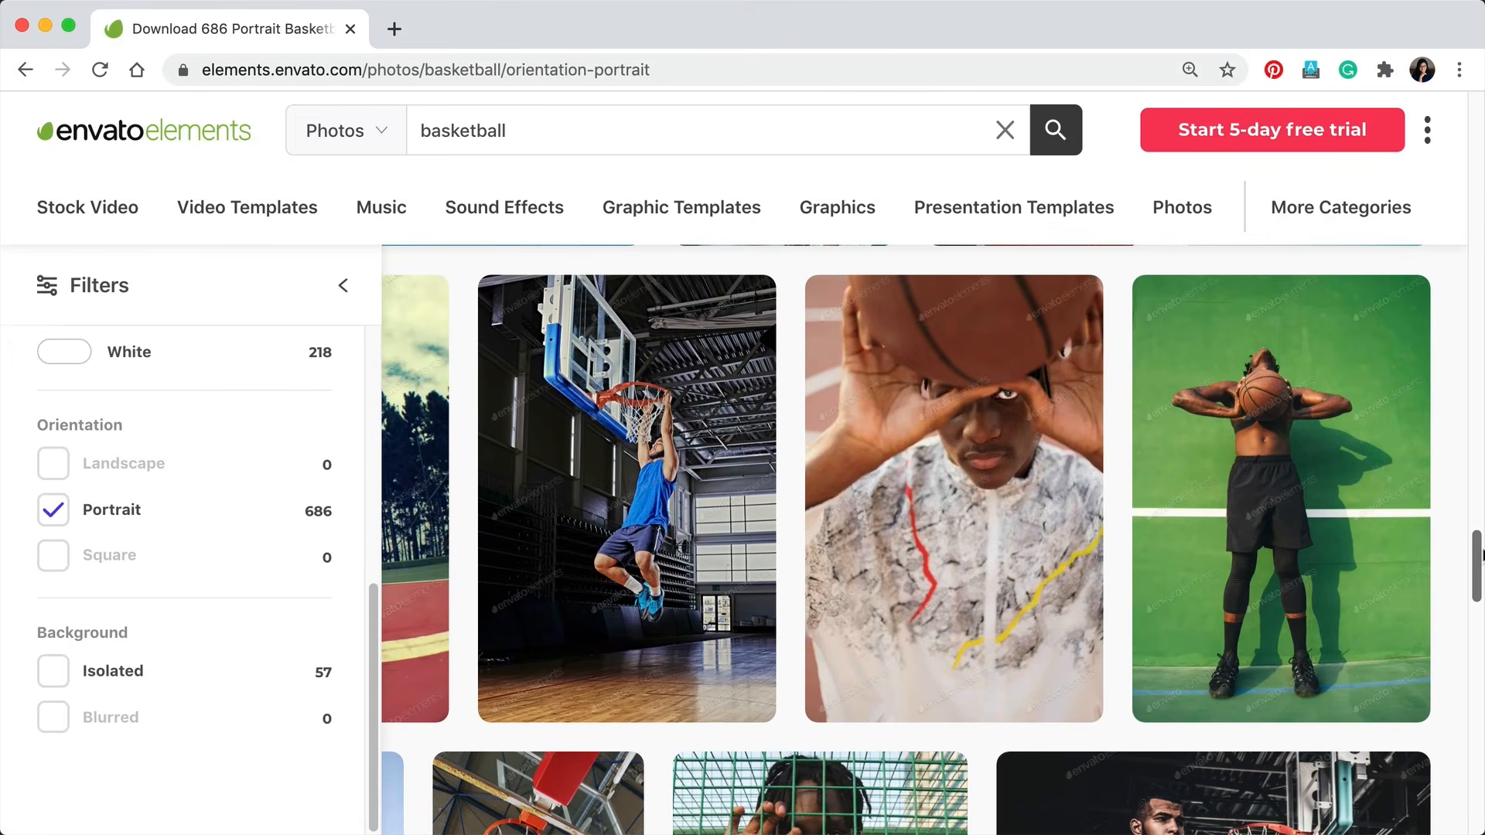